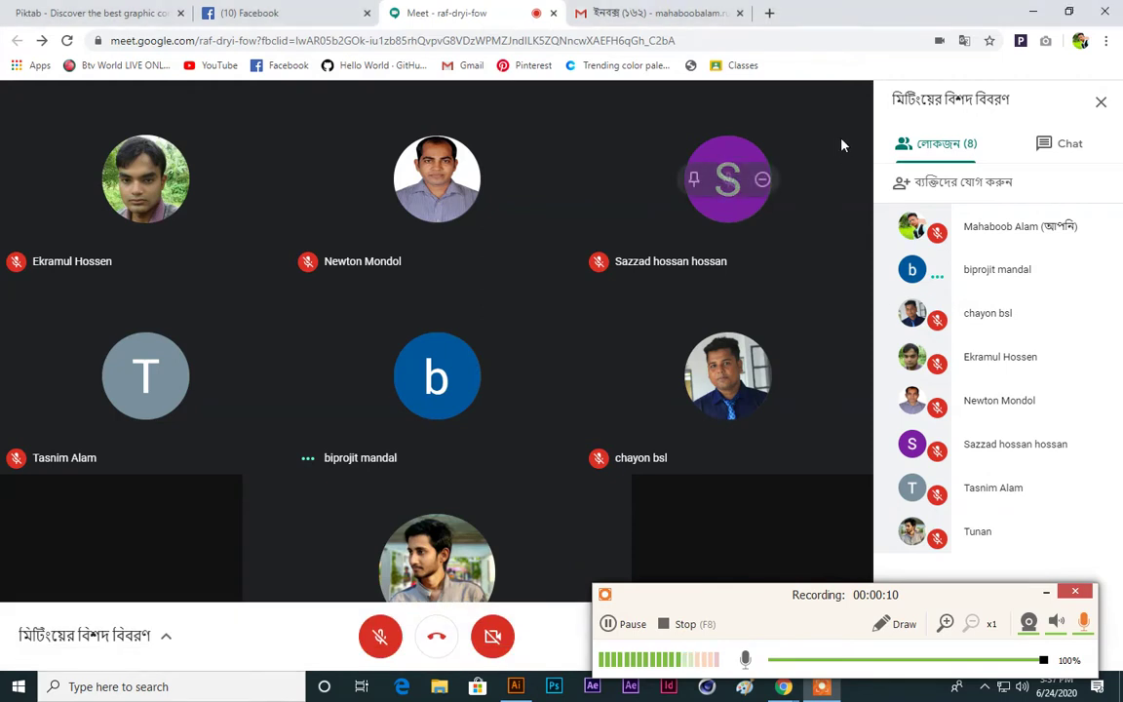
Step: Minimise the screen recorder, switch to Illustrator and recover the unsaved document
left_click(1047, 593)
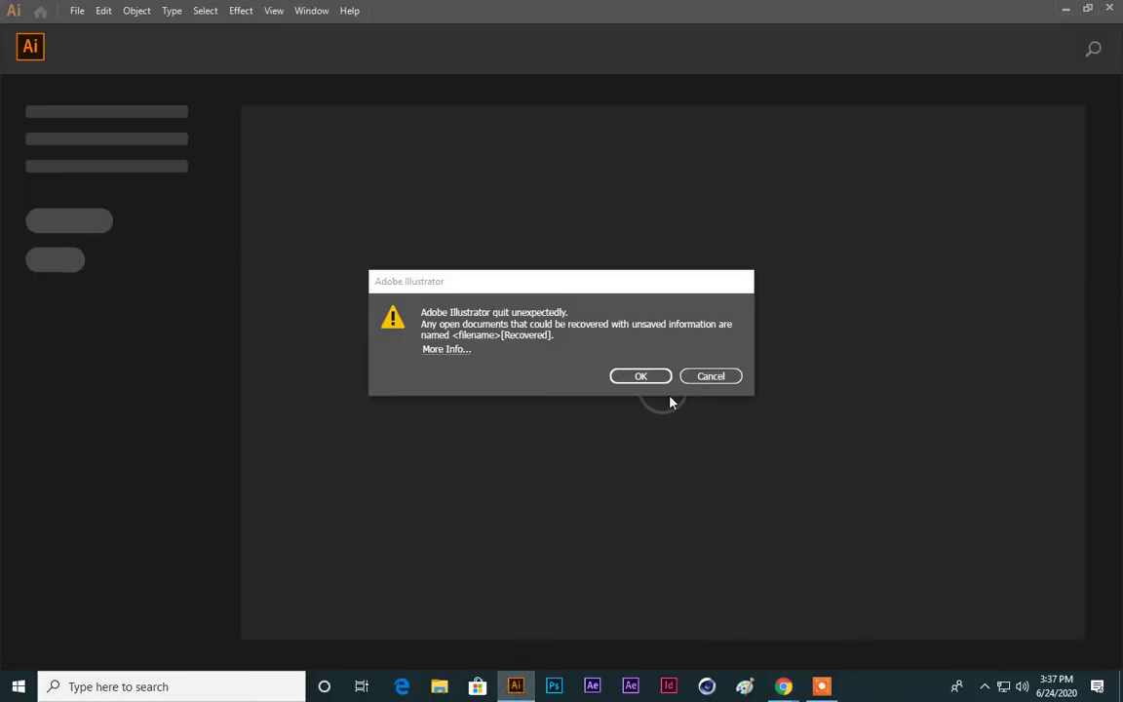
left_click(642, 375)
mouse_move(783, 687)
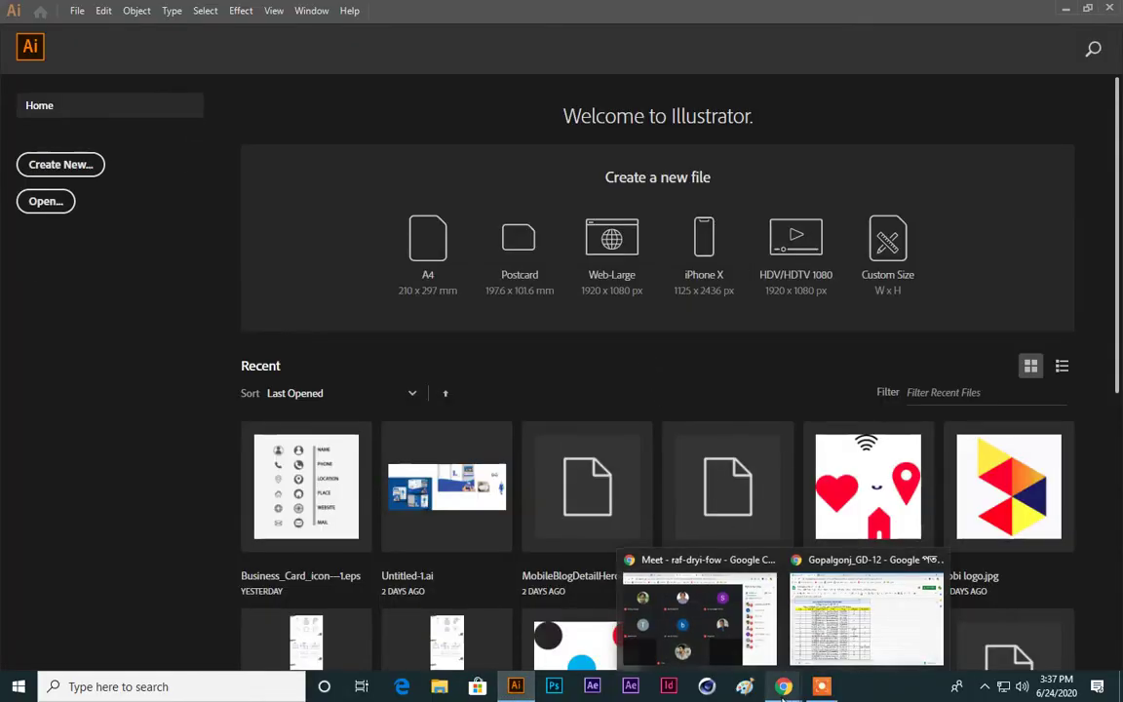
left_click(693, 616)
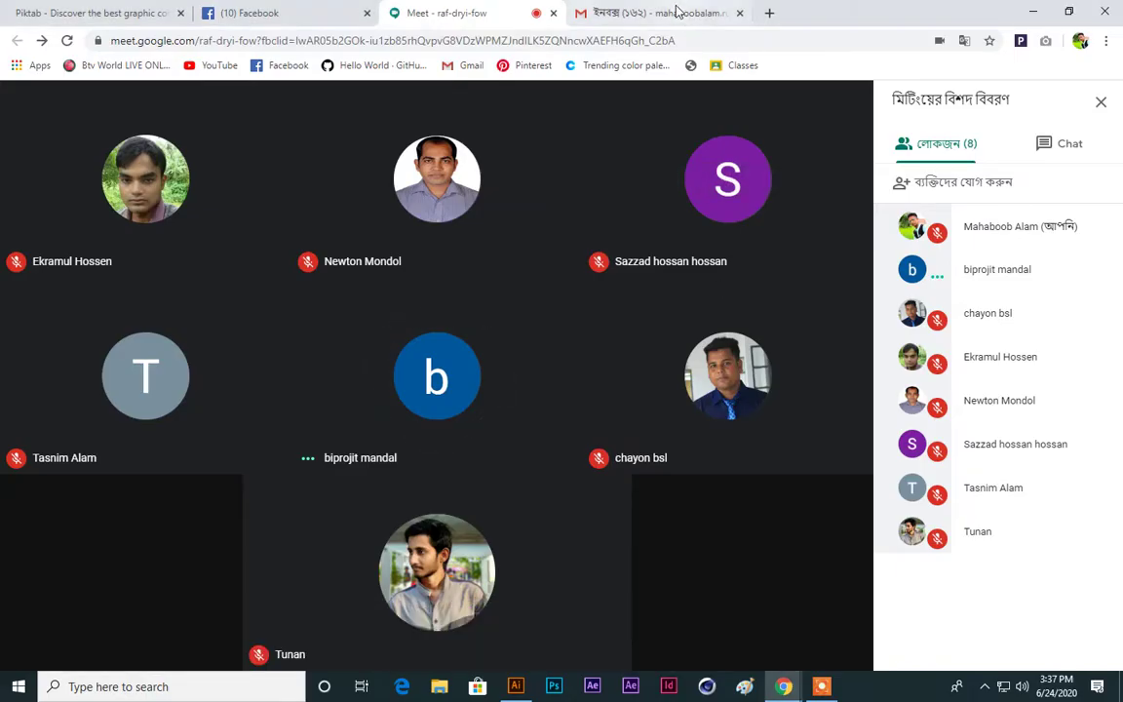
left_click(677, 13)
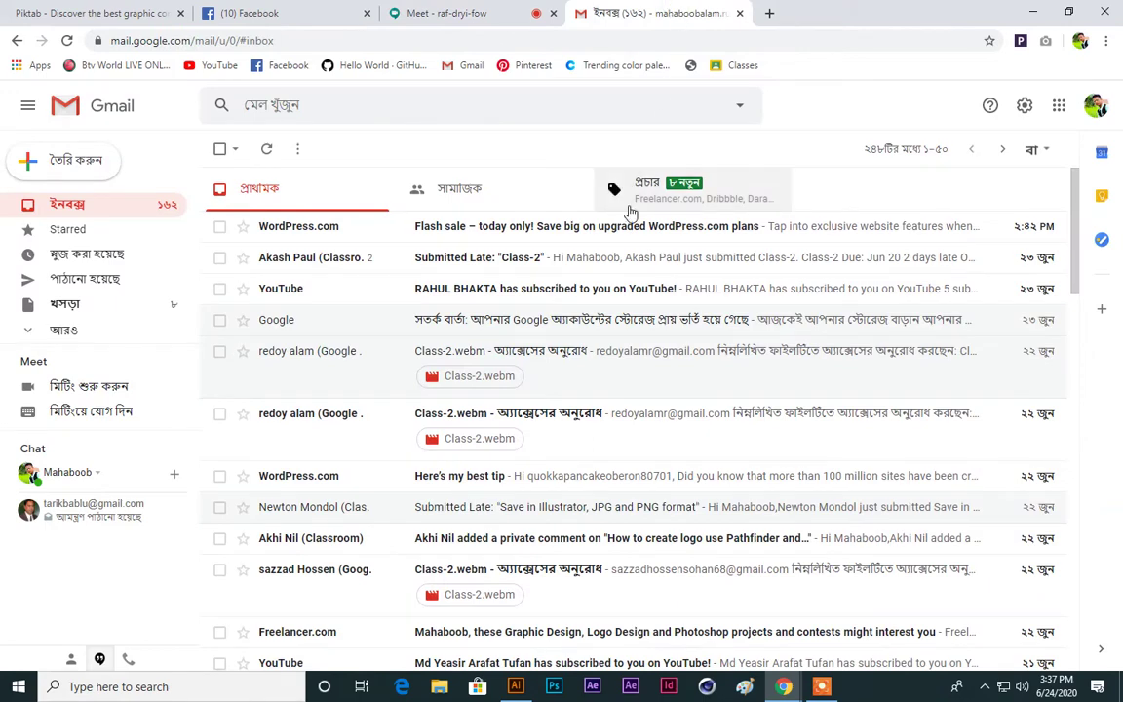
left_click(278, 13)
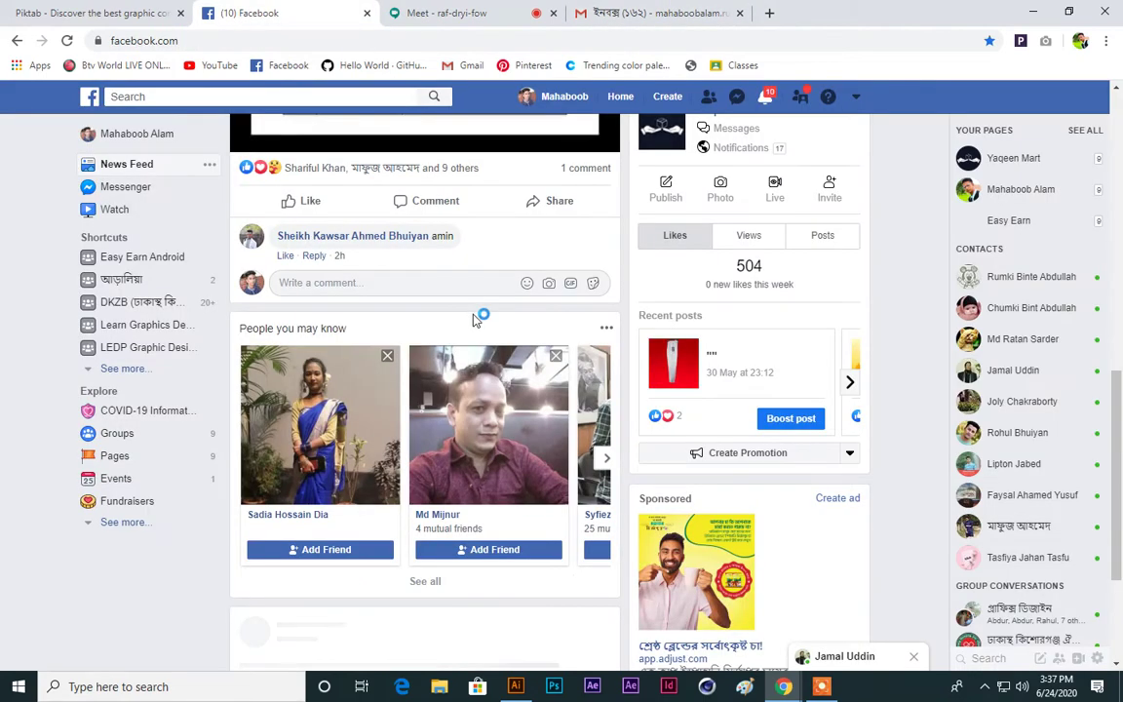
scroll(474, 319, "down", 2)
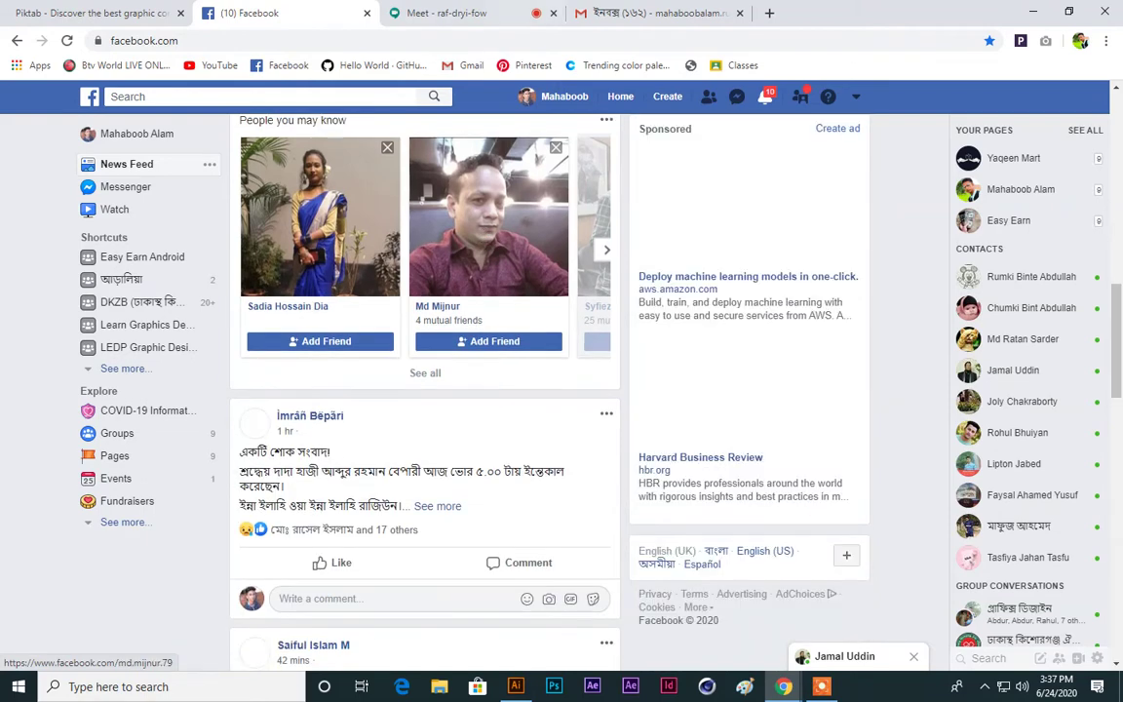
key("ctrl+Tab")
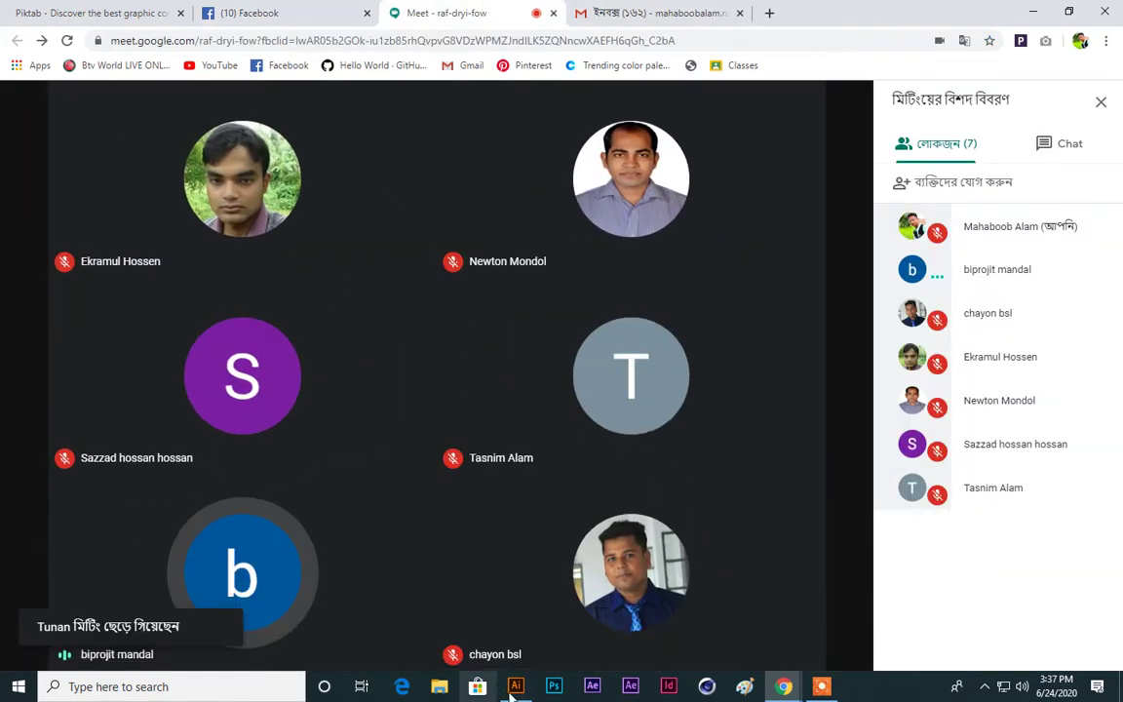
left_click(515, 688)
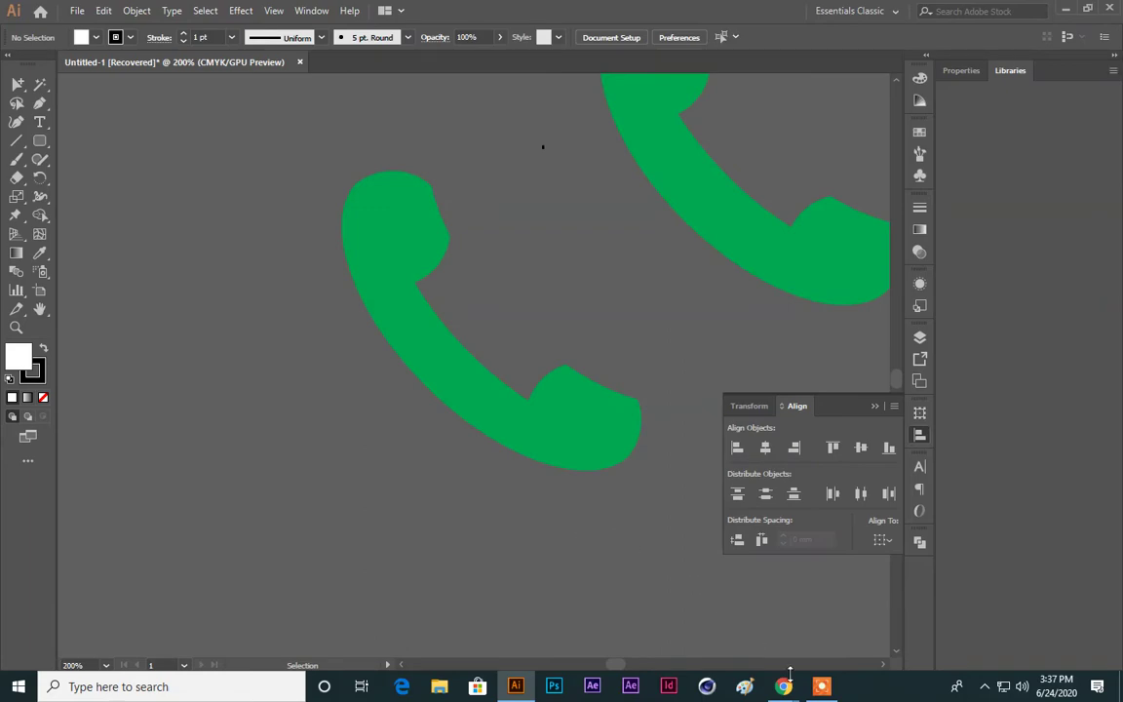
mouse_move(783, 687)
left_click(685, 601)
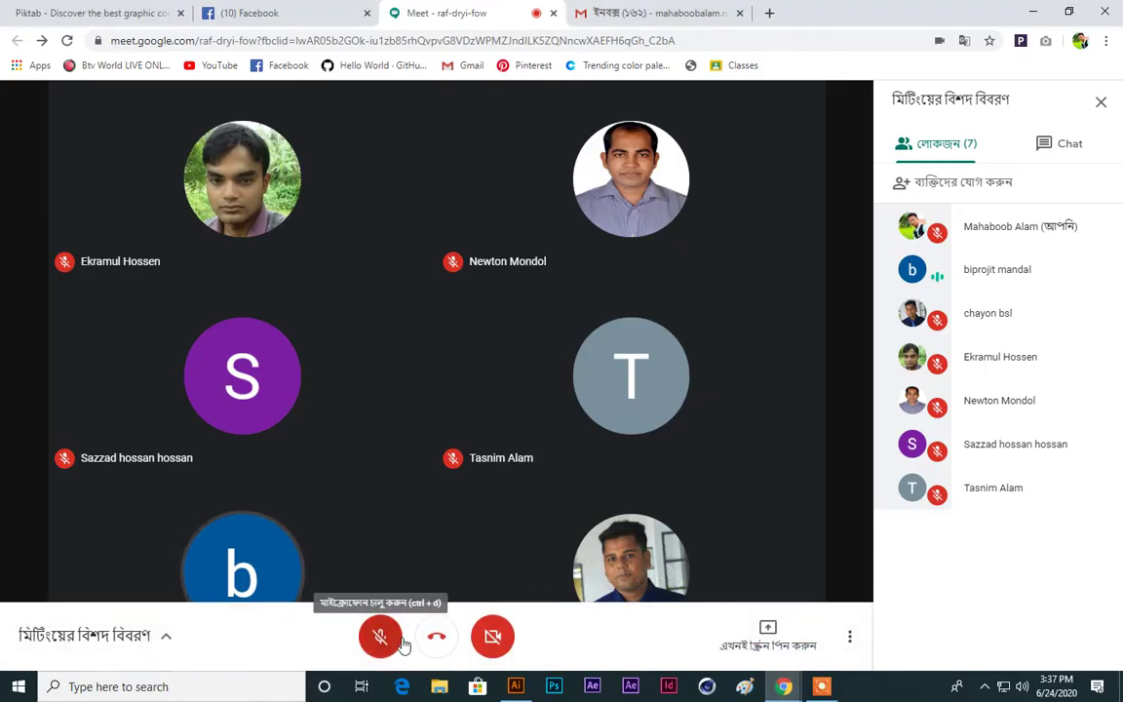
left_click(778, 684)
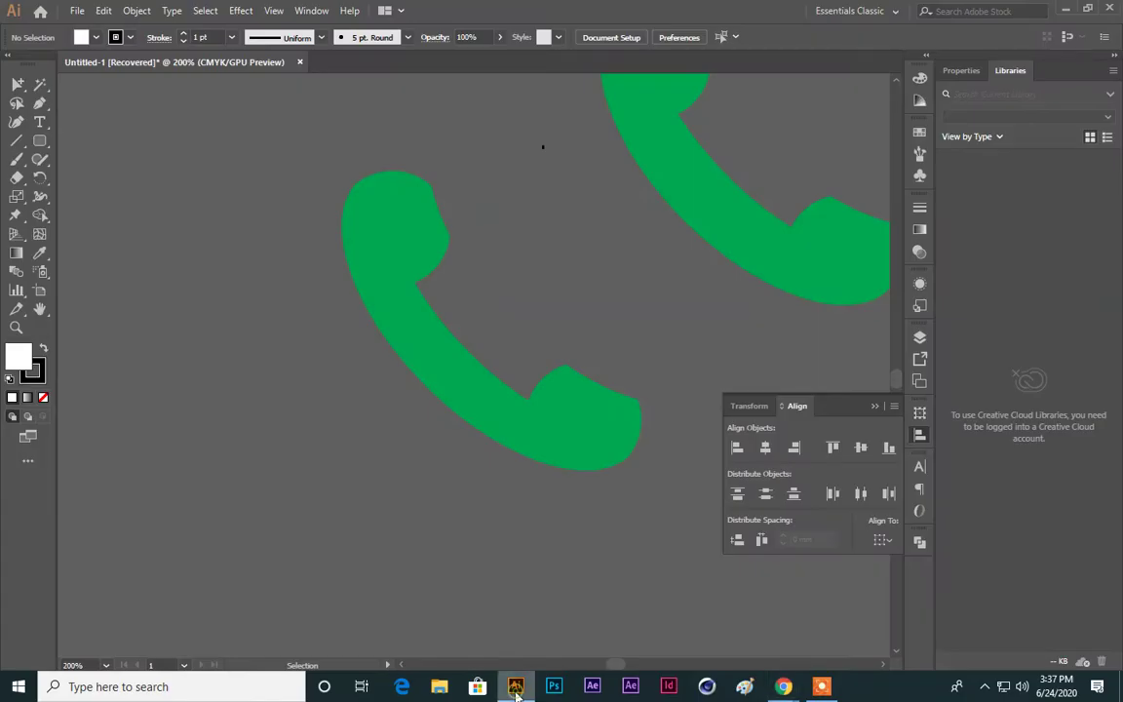
left_click(760, 662)
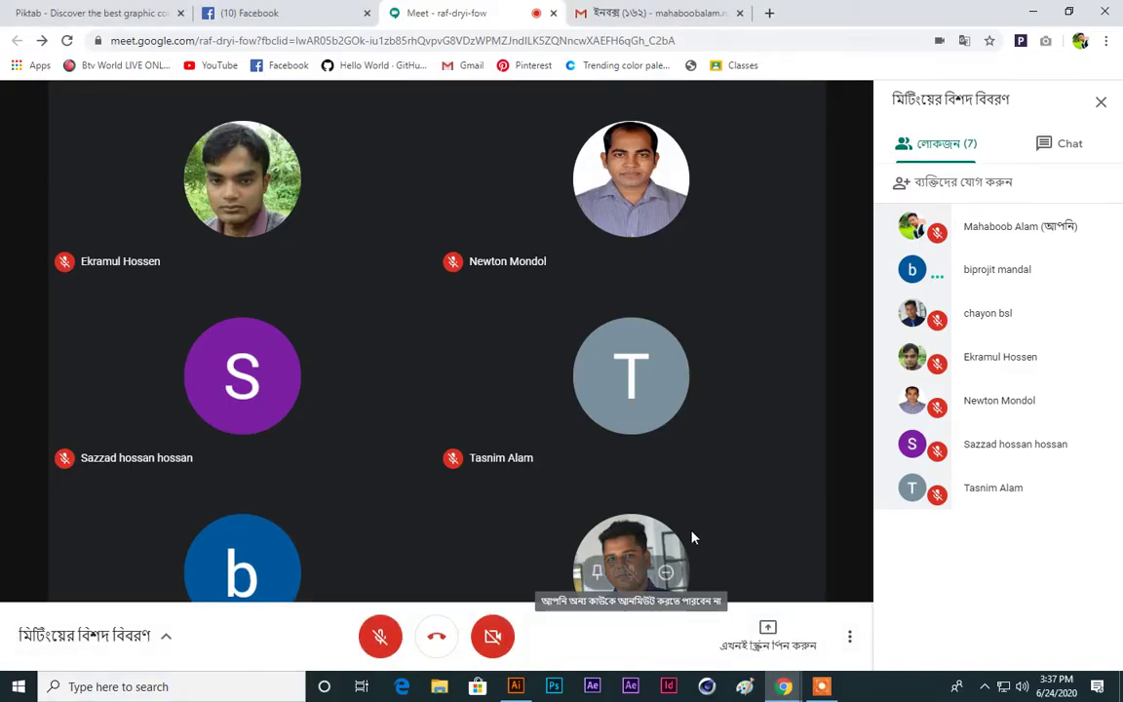
Step: Present the Illustrator window with the Untitled-1 recovered document in the Google Meet call
left_click(759, 636)
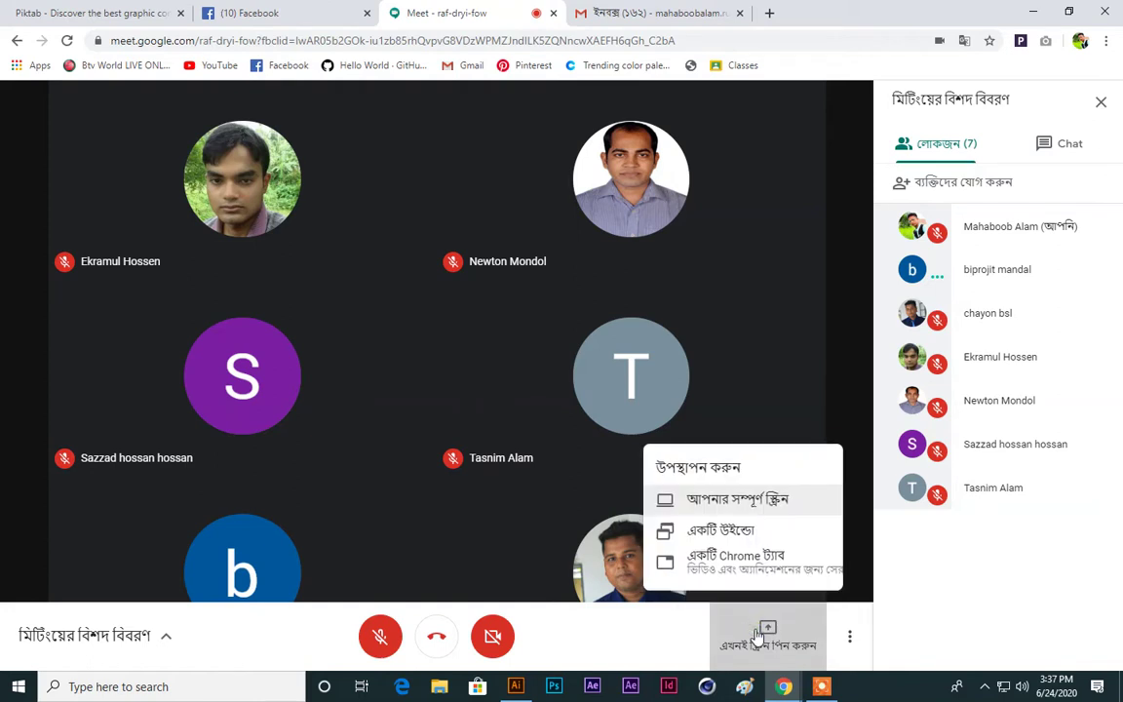
left_click(840, 333)
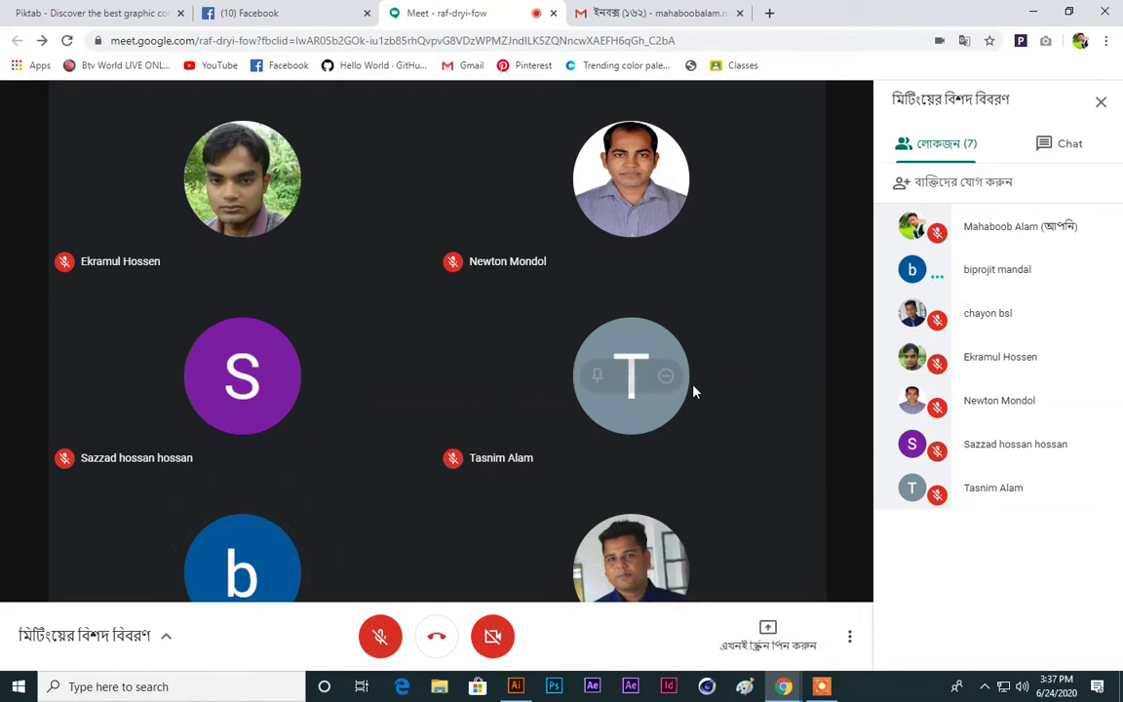
left_click(770, 633)
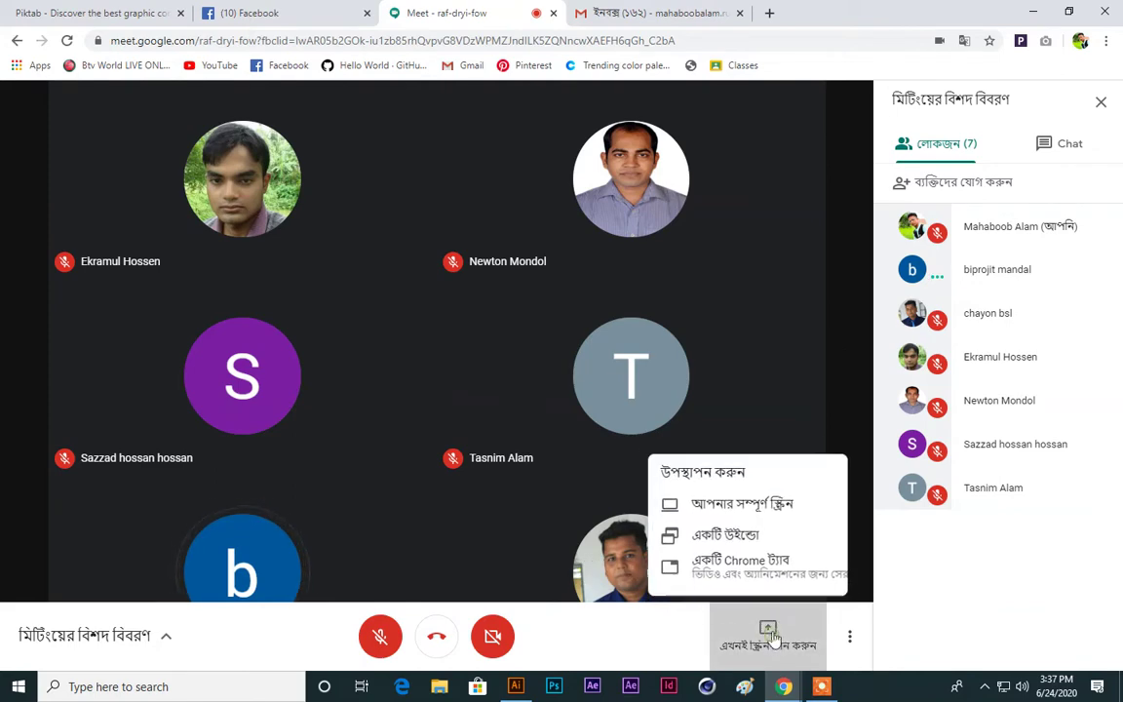
left_click(741, 531)
left_click(697, 174)
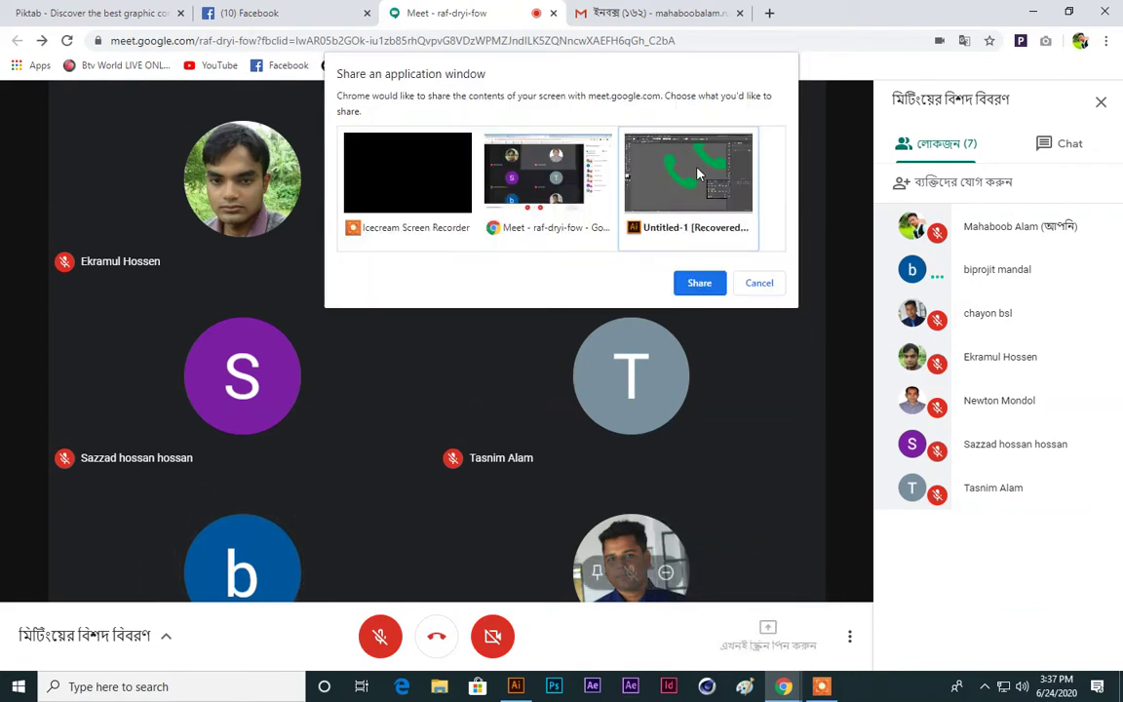
left_click(698, 283)
left_click(694, 646)
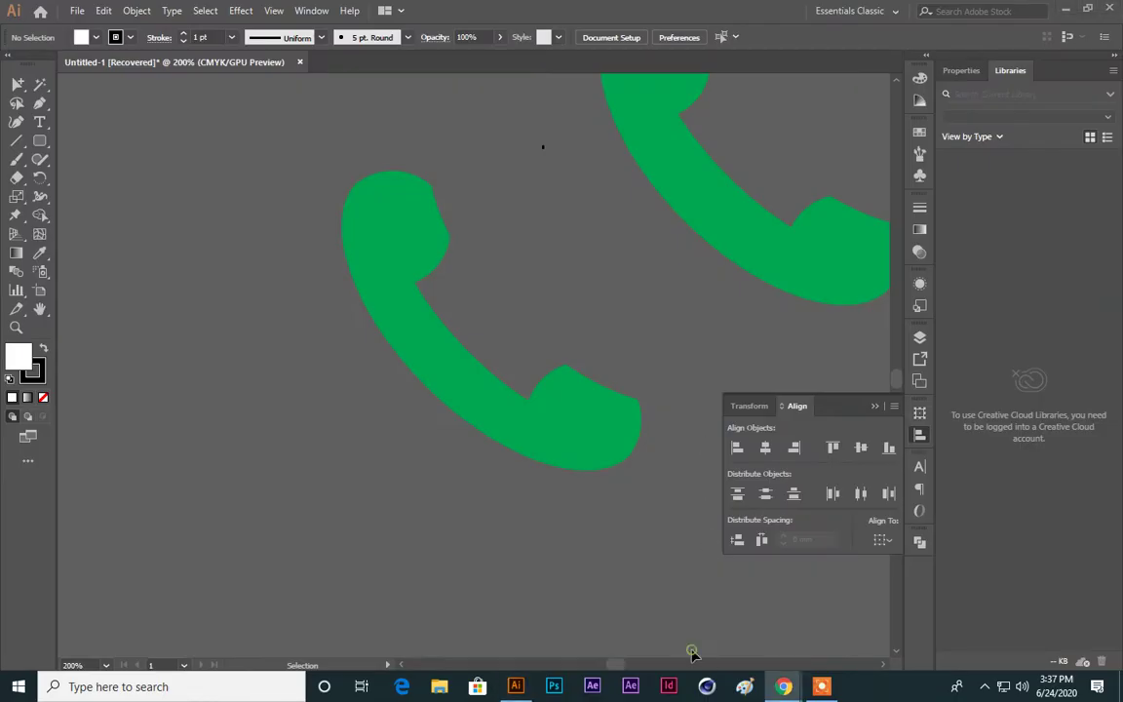
Step: Mute and unmute the microphone in the screen recorder, and minimise the recorder
scroll(635, 471, "up", 5)
scroll(635, 472, "up", 3)
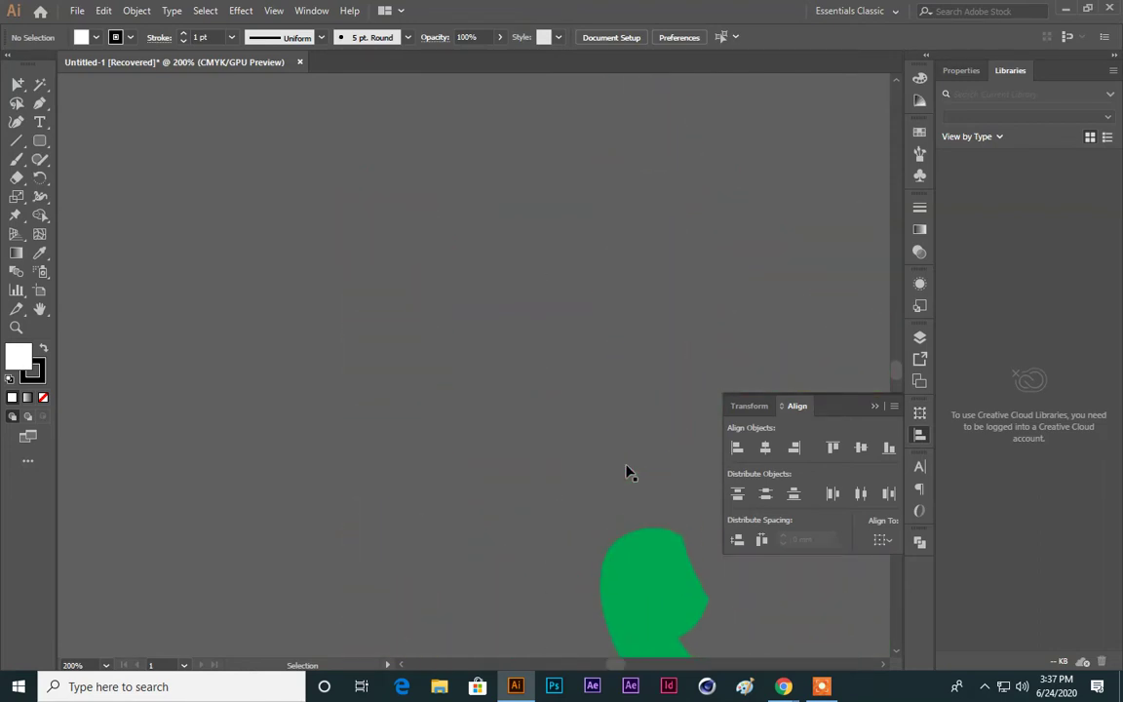
left_click(819, 686)
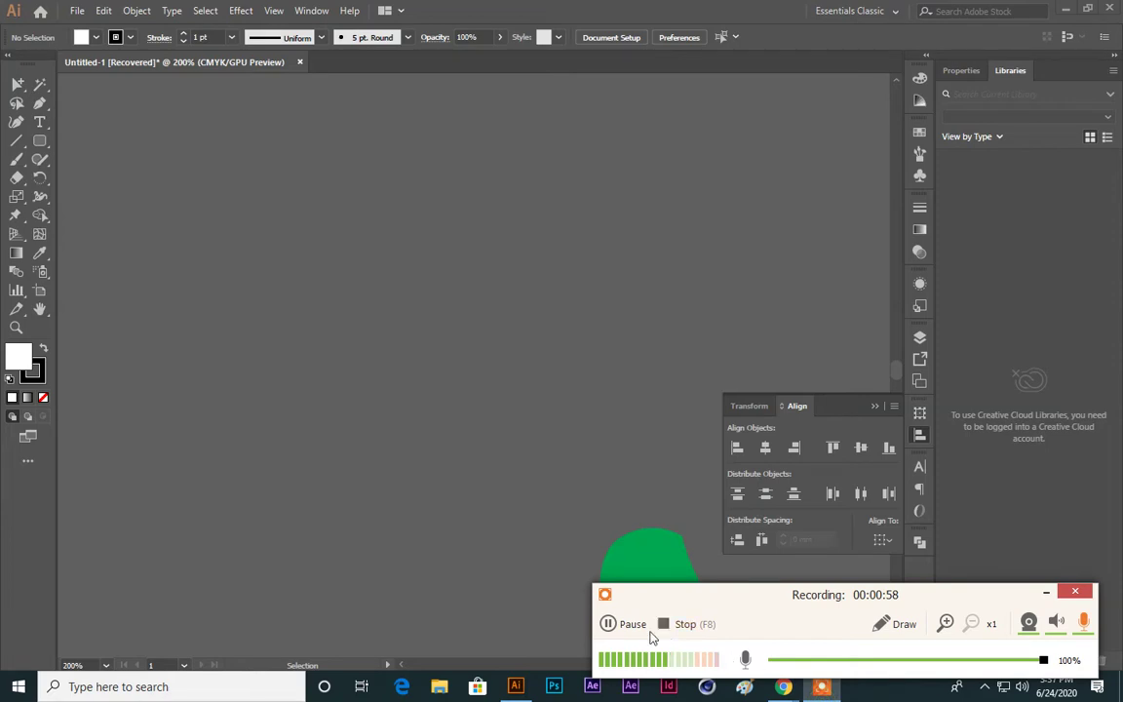
left_click(745, 658)
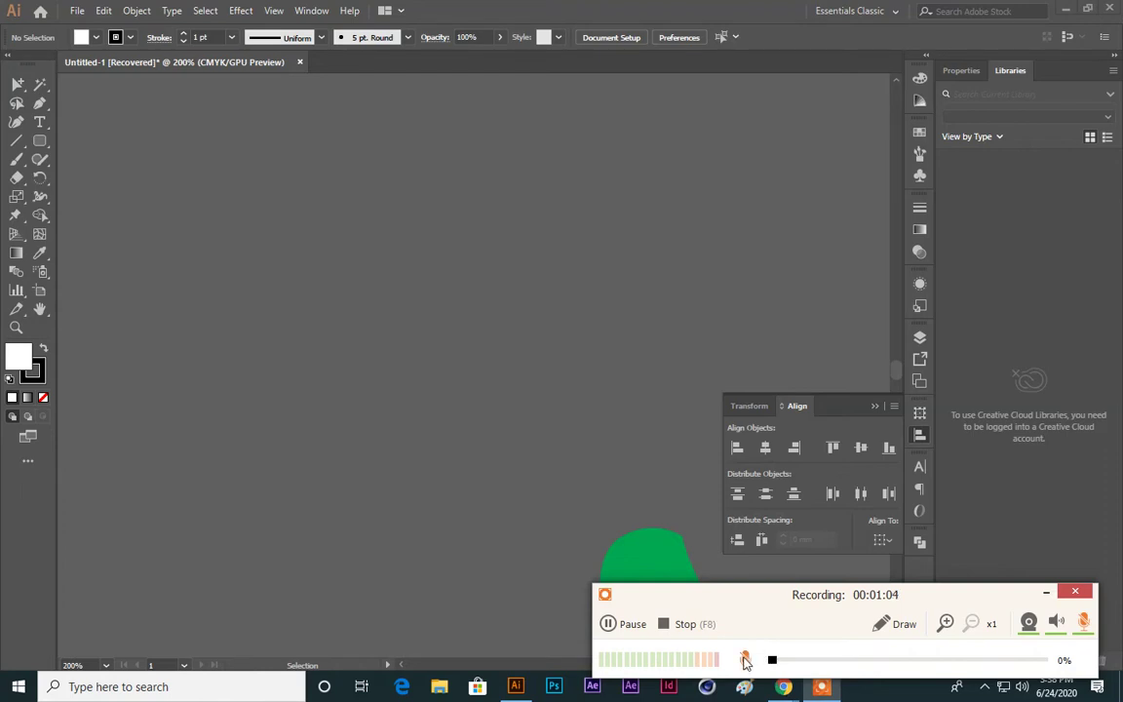
left_click(744, 660)
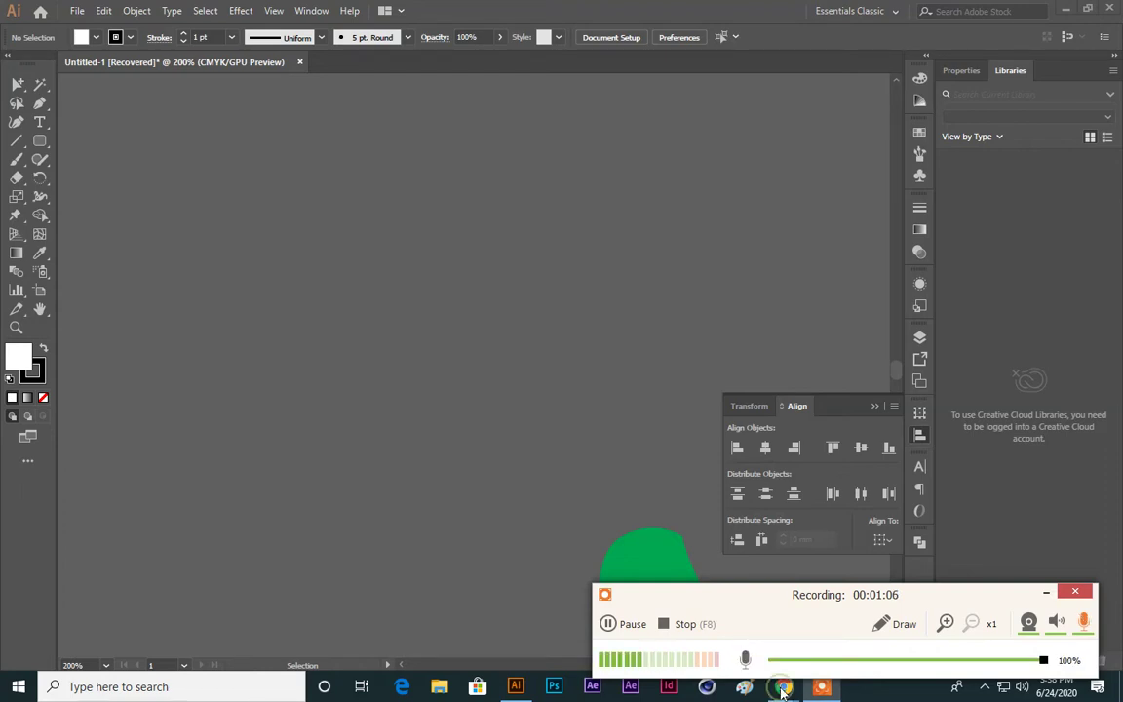
left_click(1046, 591)
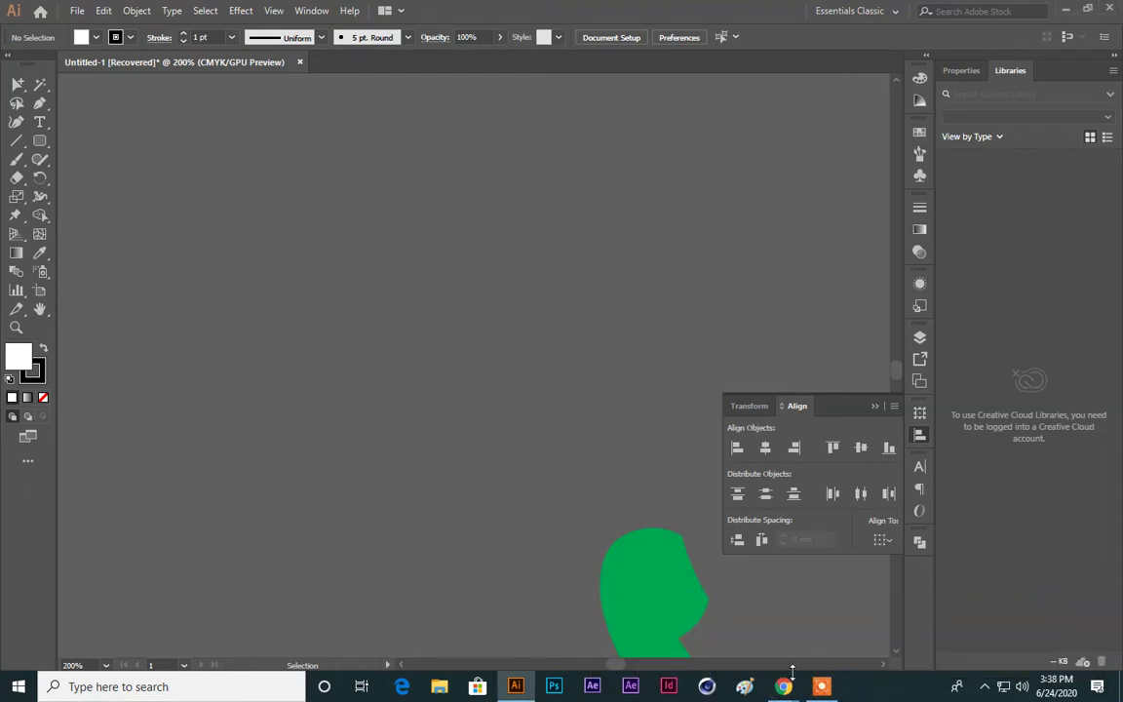
Step: Switch to the Google Meet call, turn on the microphone and return to Illustrator
mouse_move(785, 683)
left_click(614, 594)
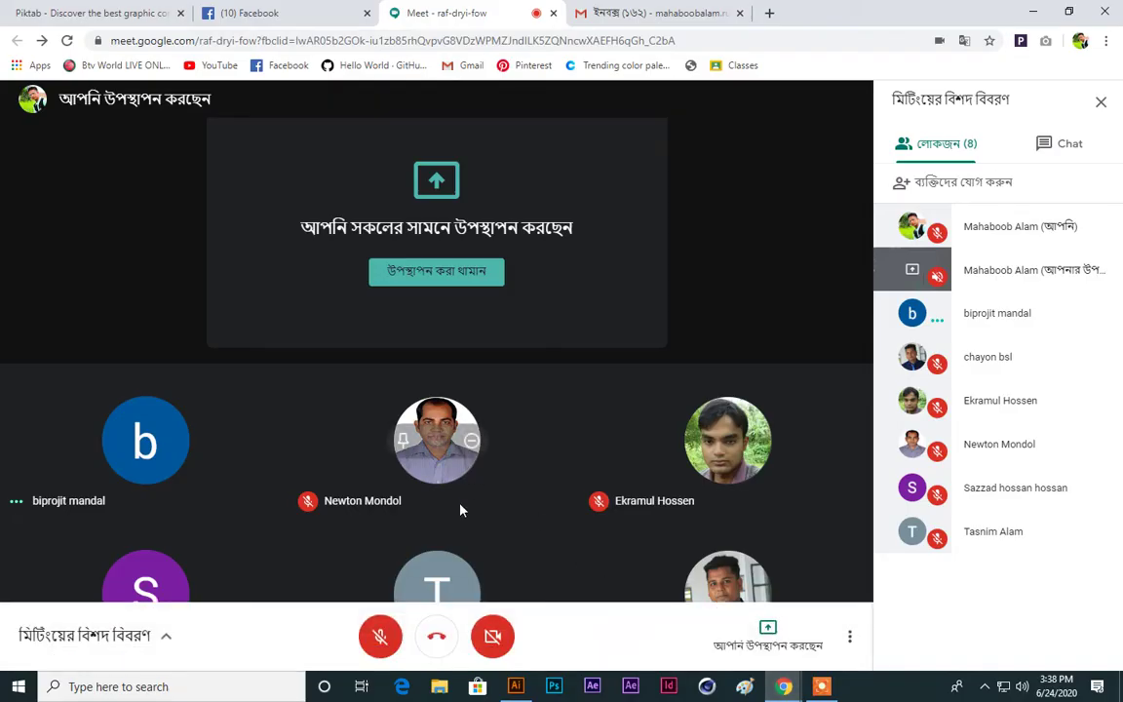
left_click(377, 639)
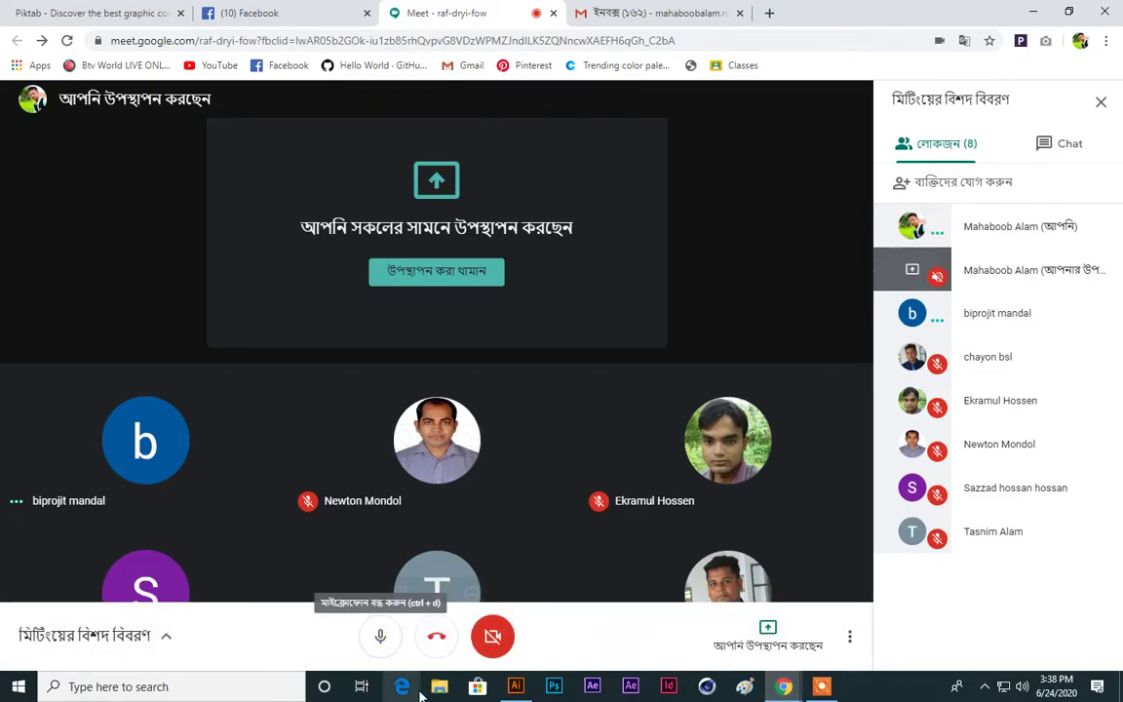
left_click(516, 686)
scroll(565, 439, "down", 5)
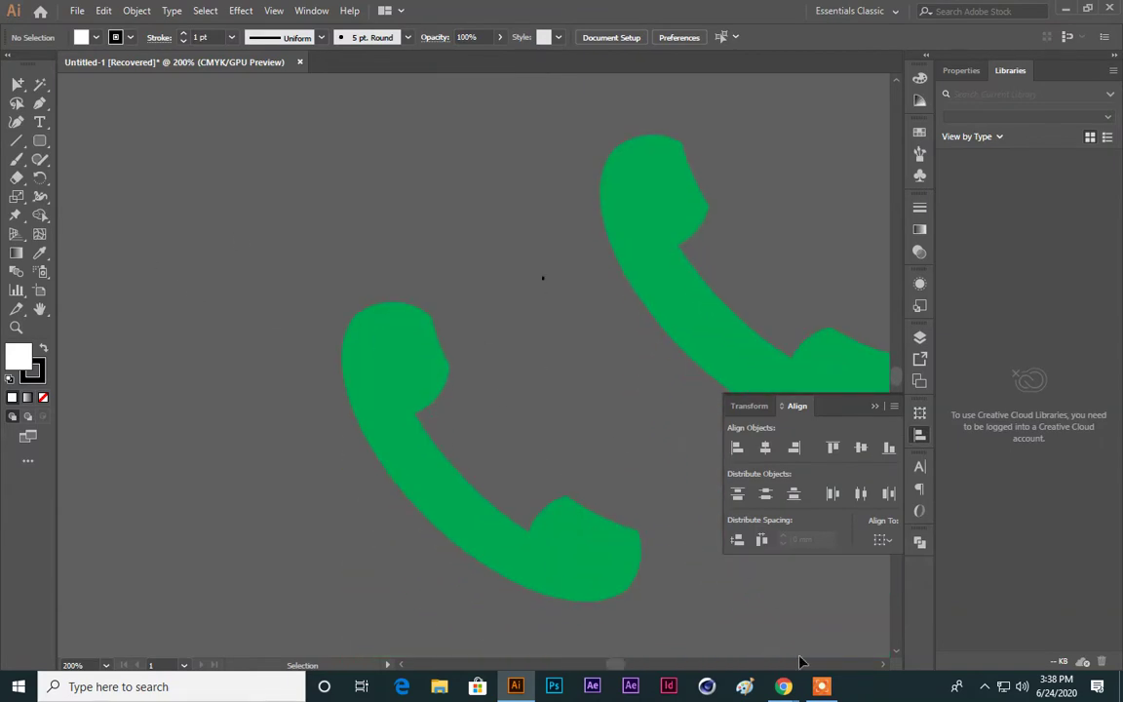
mouse_move(783, 686)
left_click(559, 612)
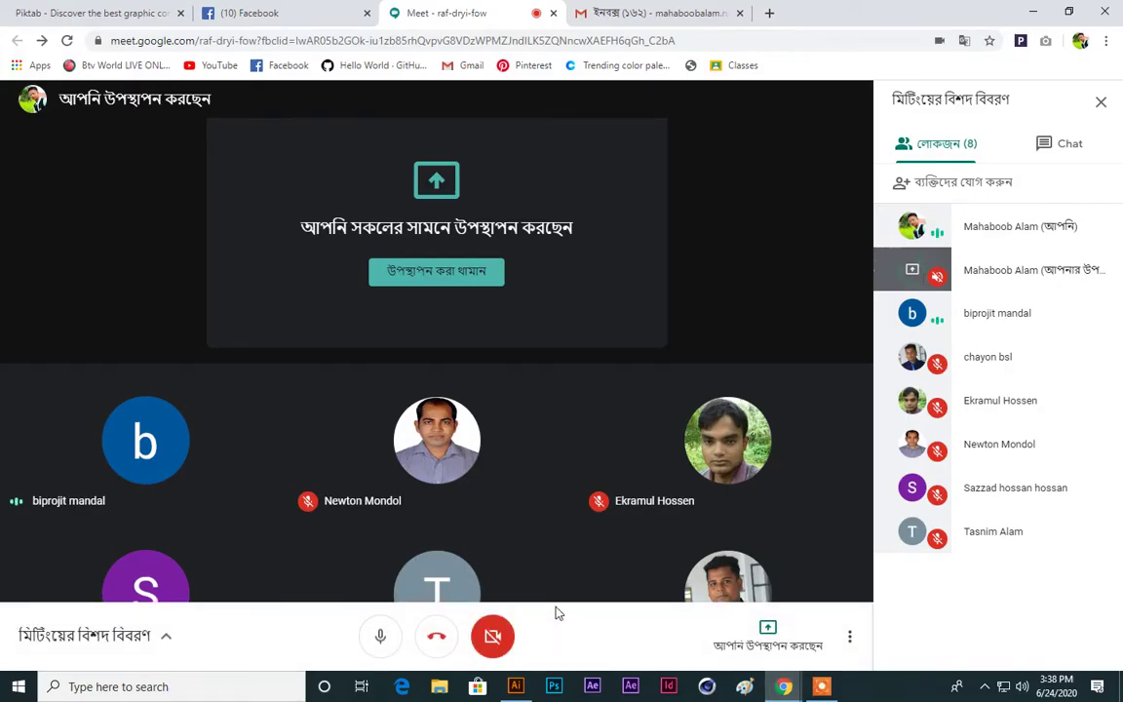
left_click(516, 688)
Step: Bring up the screen recorder's controls over Illustrator and collapse the Align panel
left_click_drag(545, 281, 450, 296)
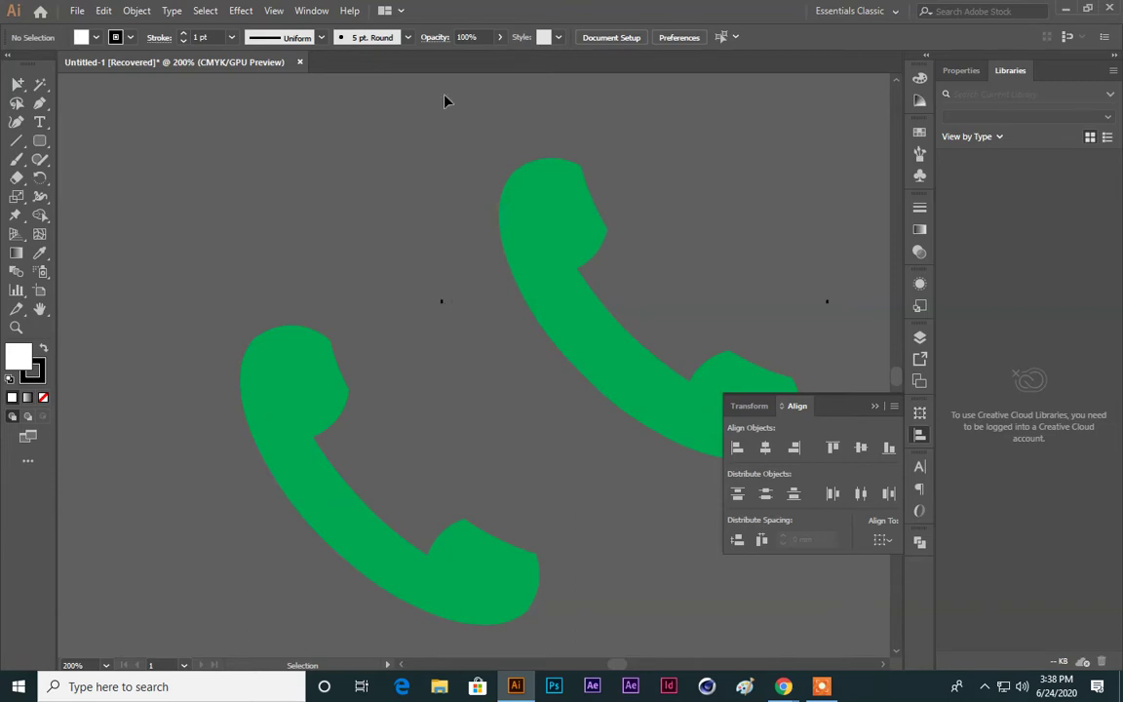
left_click(822, 687)
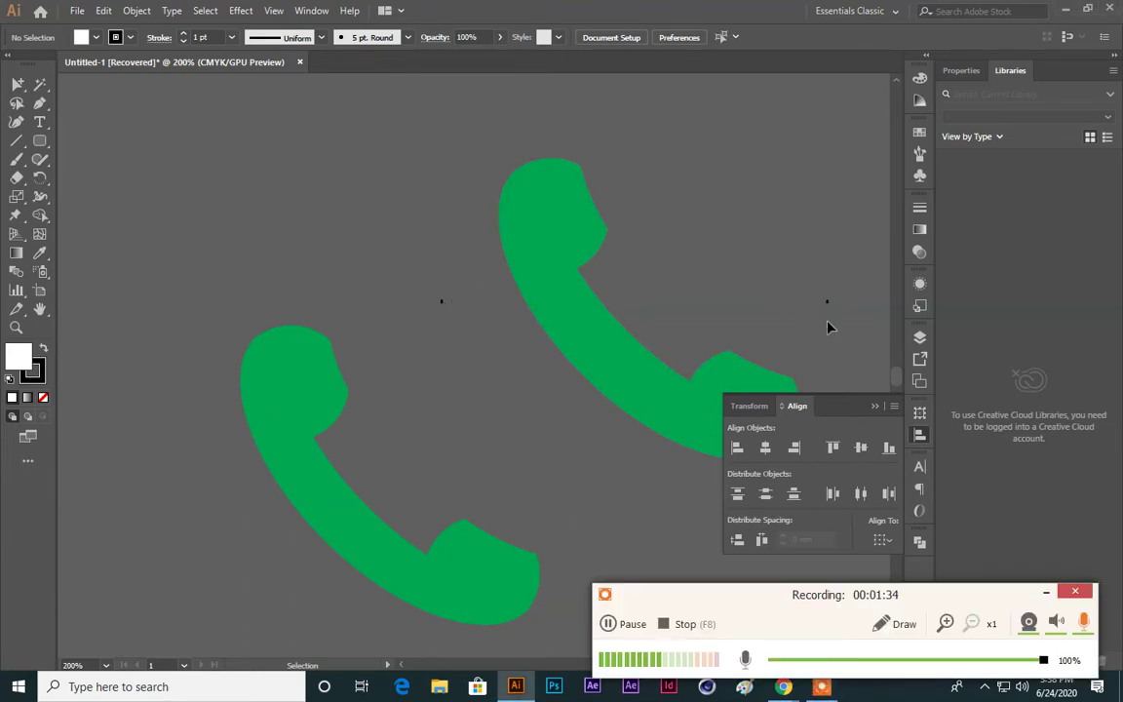
left_click(874, 406)
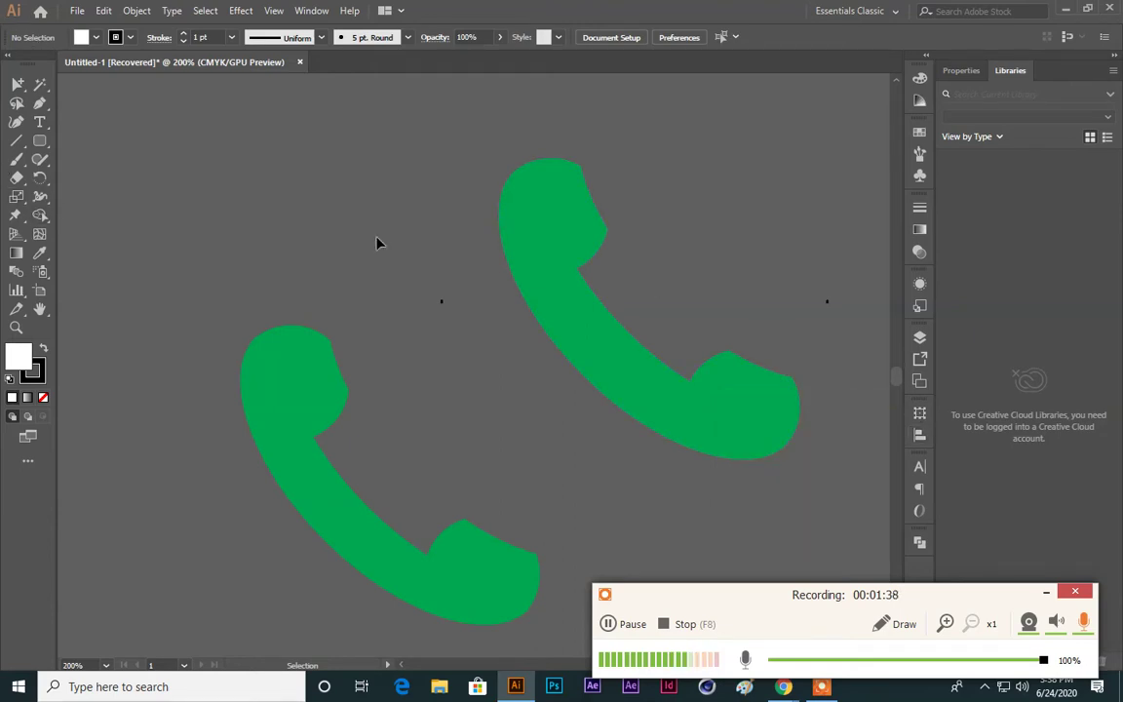
Step: Draw a circle about 31.4 mm wide in the empty area above the phone icons and a second one about 20.3 mm wide overlapping its right side
scroll(381, 243, "up", 8)
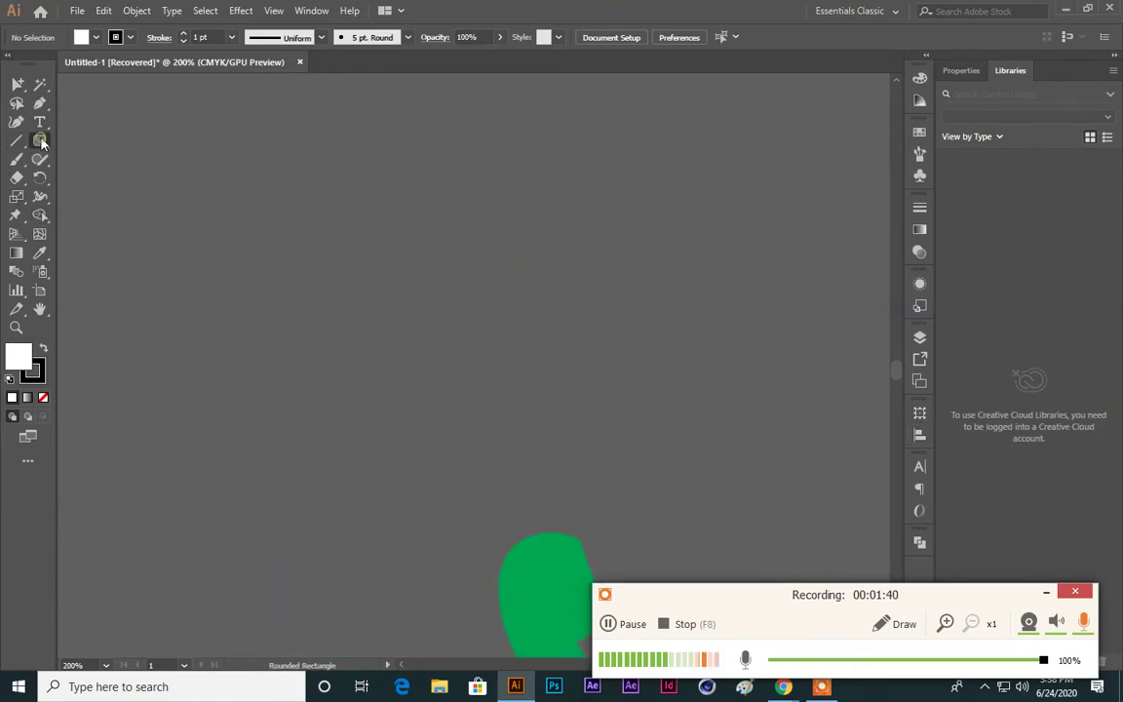
left_click_drag(39, 140, 78, 155)
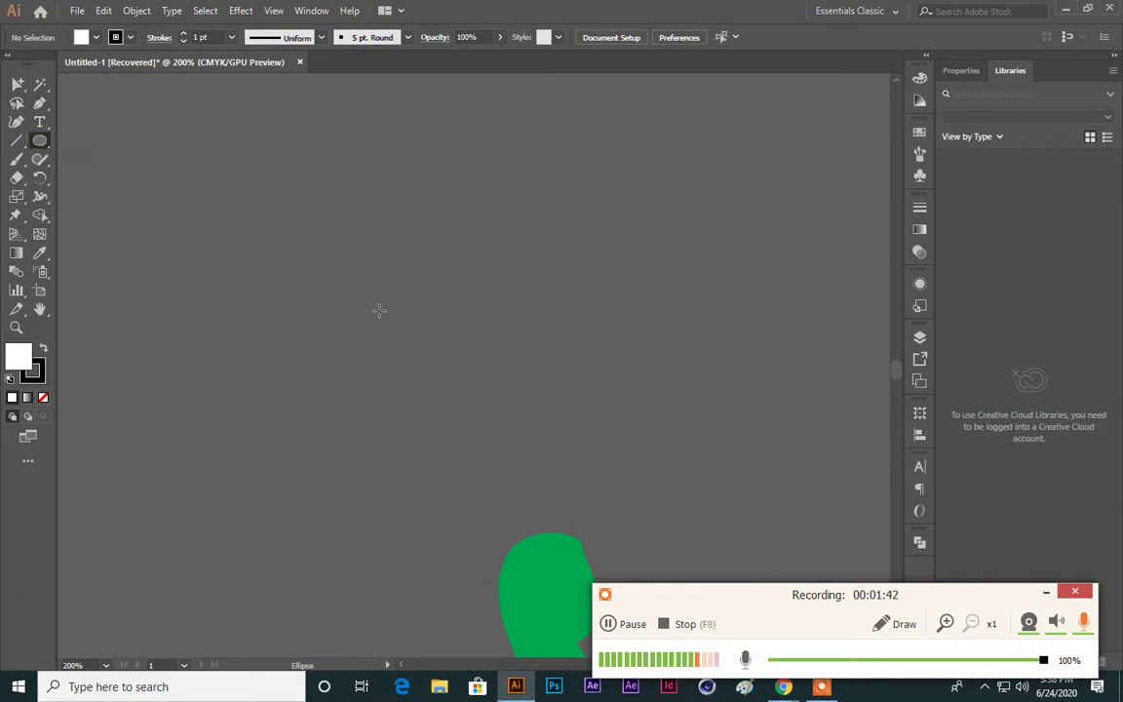
left_click_drag(379, 310, 474, 394)
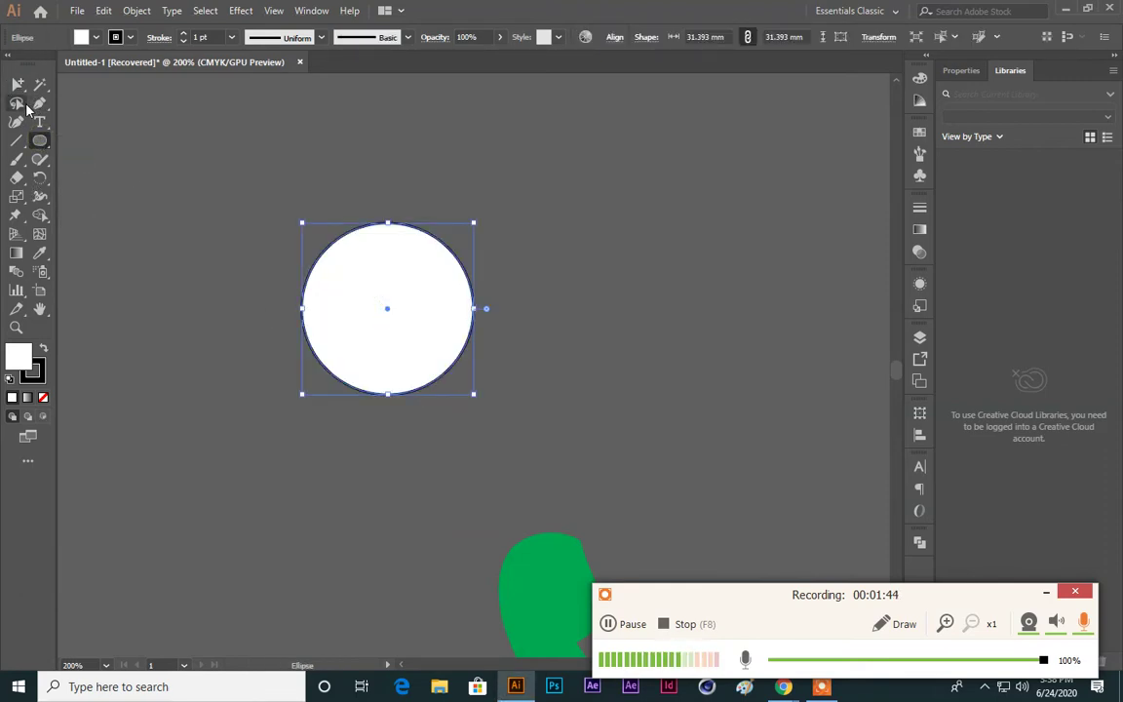
left_click_drag(444, 303, 501, 357)
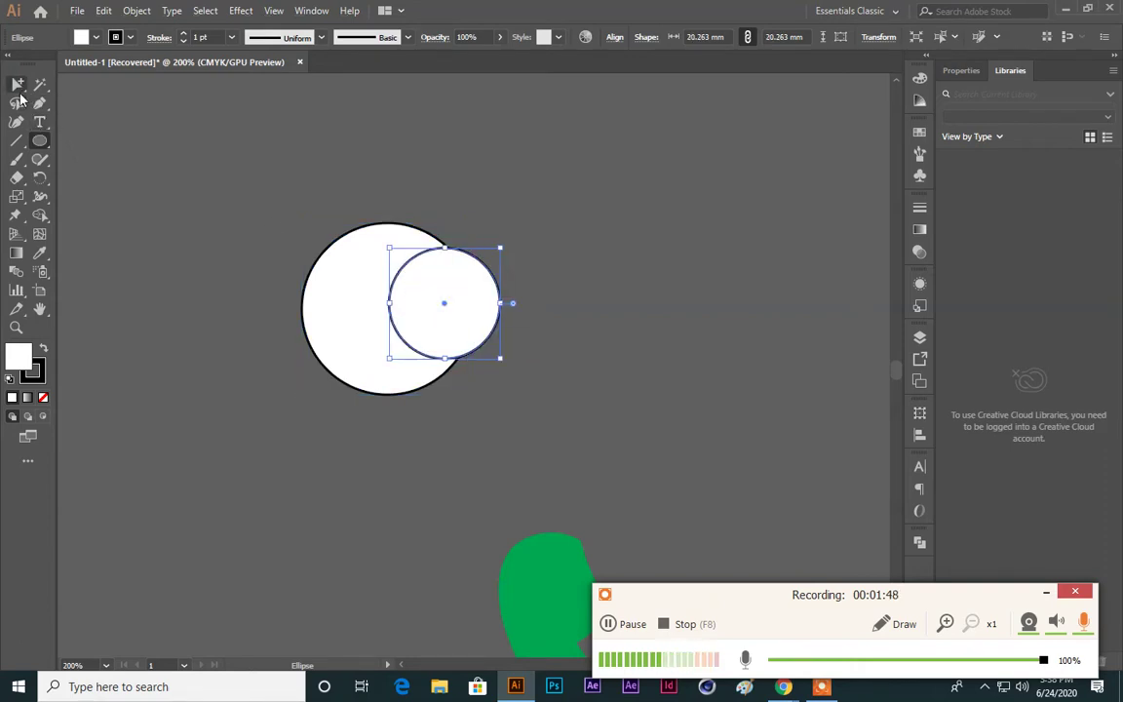
Step: Try merging the two overlapping circles into one shape with the Shape Builder tool, and undo the merge
left_click(17, 85)
left_click(410, 239, "shift")
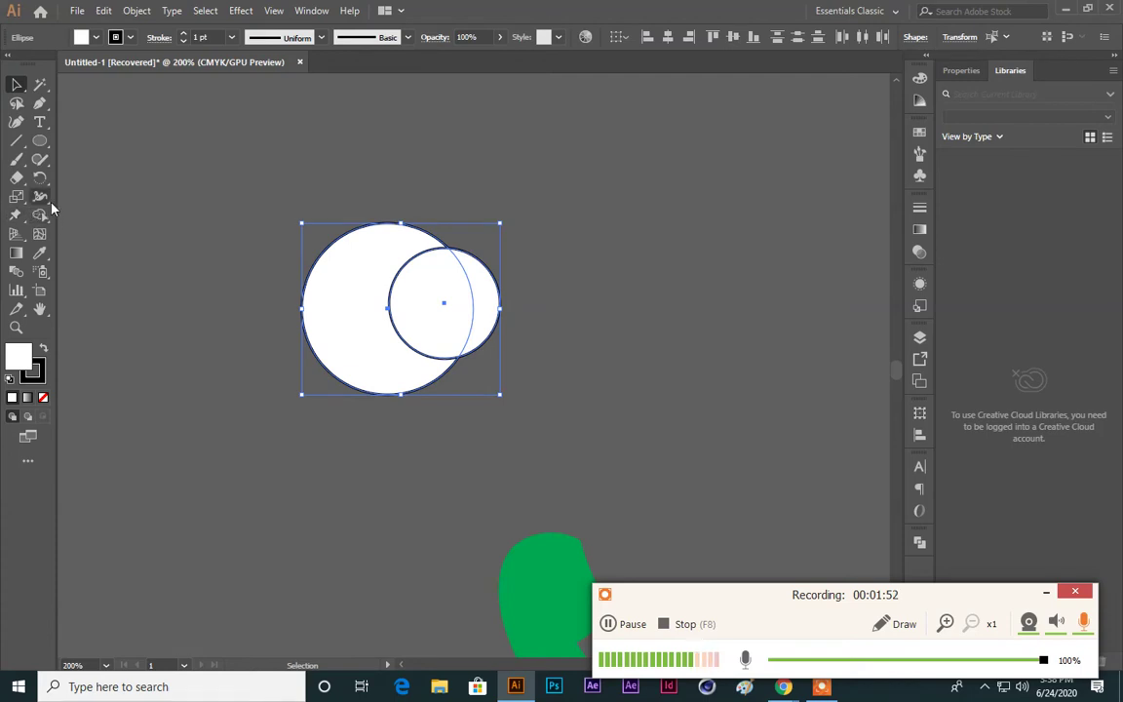
left_click_drag(41, 217, 146, 226)
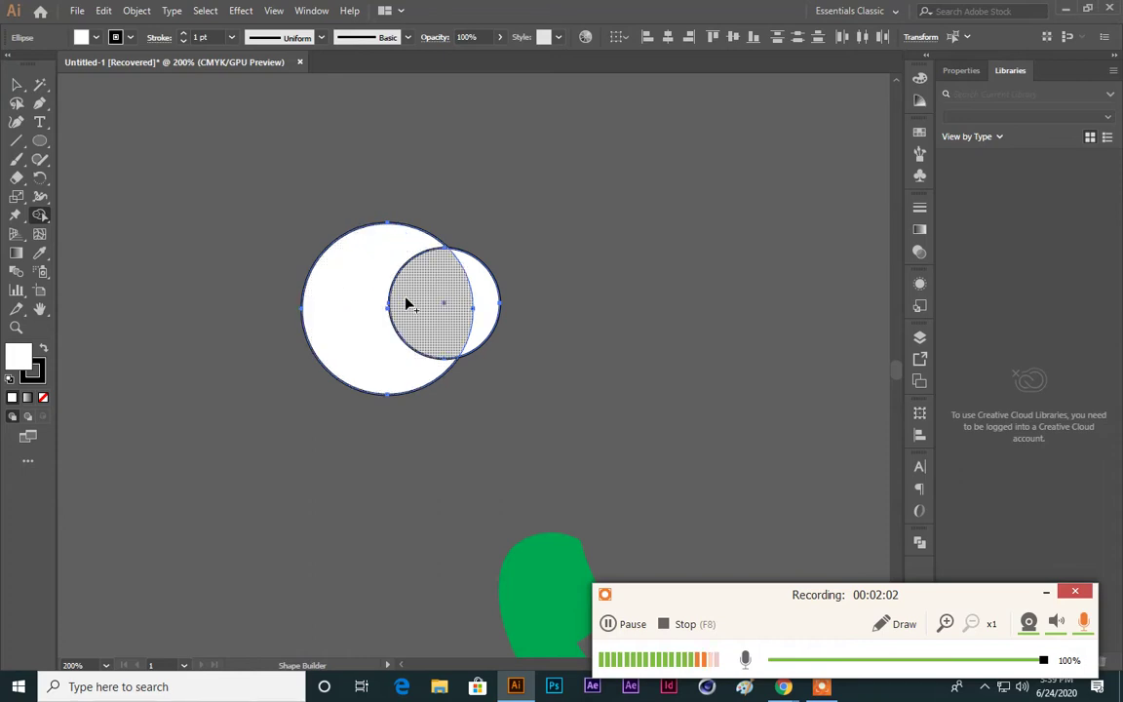
mouse_move(332, 328)
left_mouse_down()
mouse_move(377, 320)
mouse_move(417, 339)
left_mouse_up()
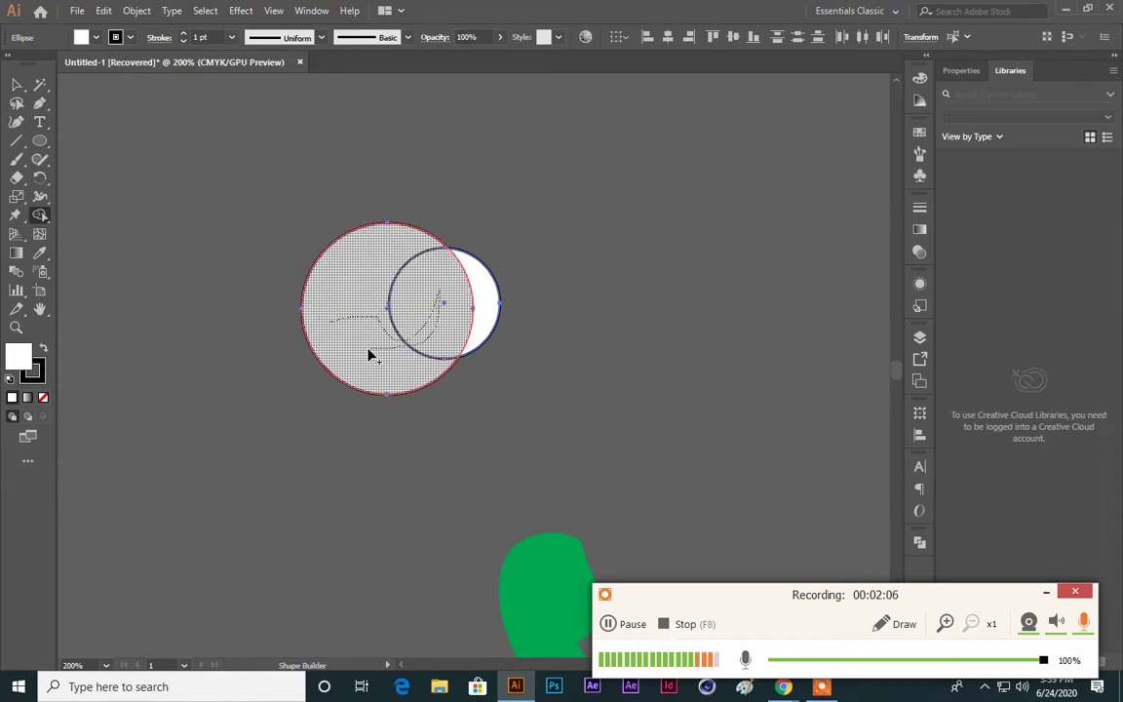
left_click_drag(366, 265, 483, 305)
key("ctrl+z")
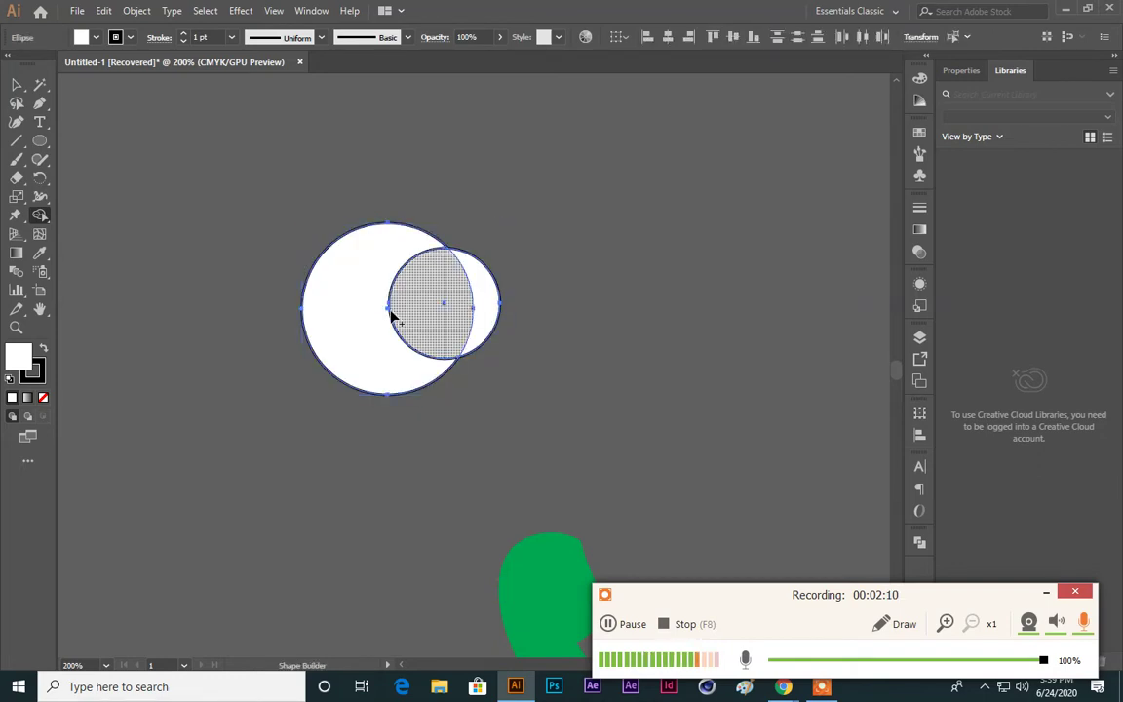
Step: Undo the smaller circle, move the remaining circle slightly up and remove its stroke
key("ctrl+z")
left_click(17, 85)
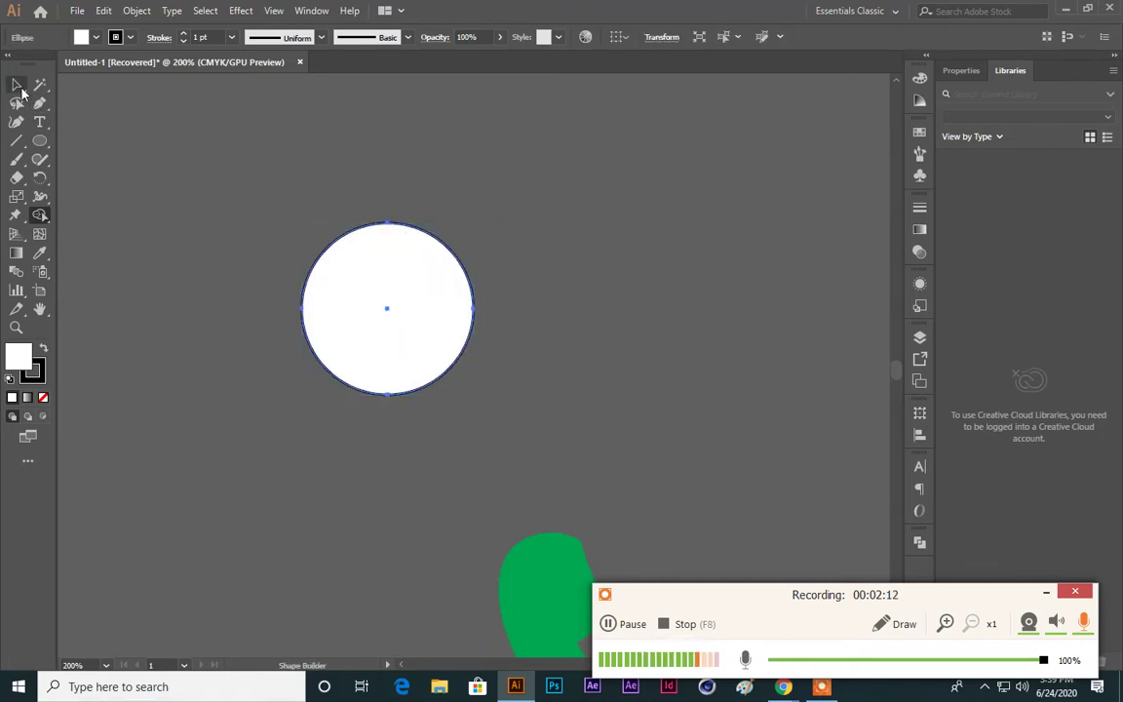
left_click_drag(394, 308, 381, 263)
left_click(33, 371)
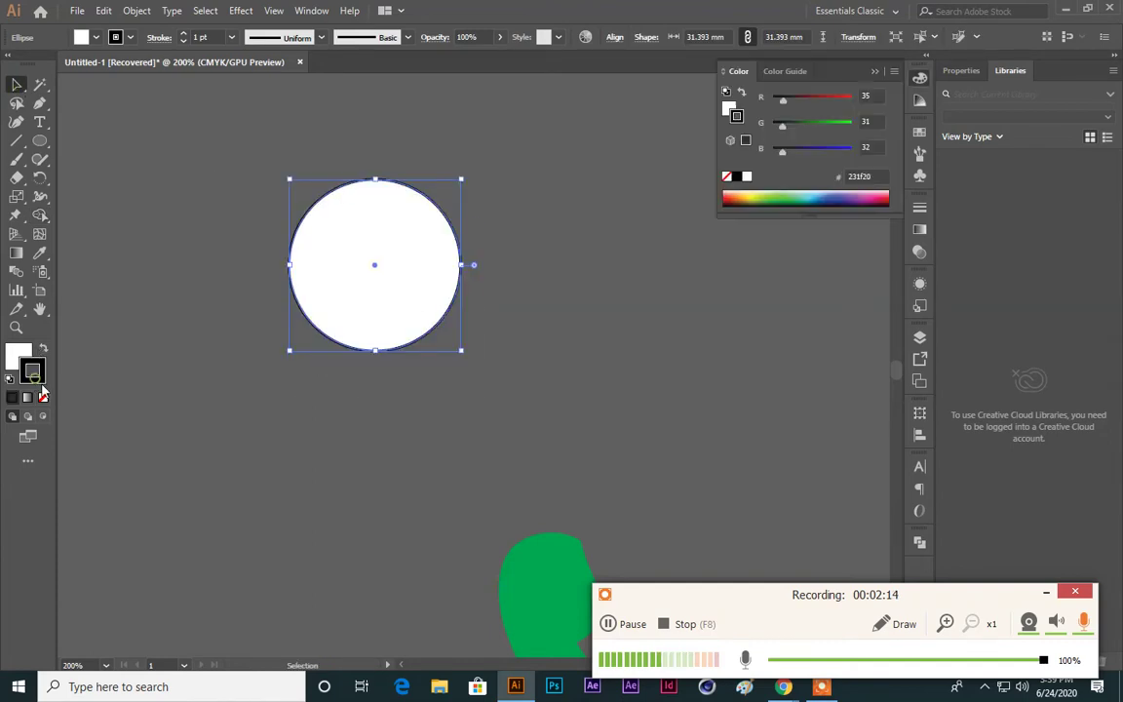
left_click(43, 398)
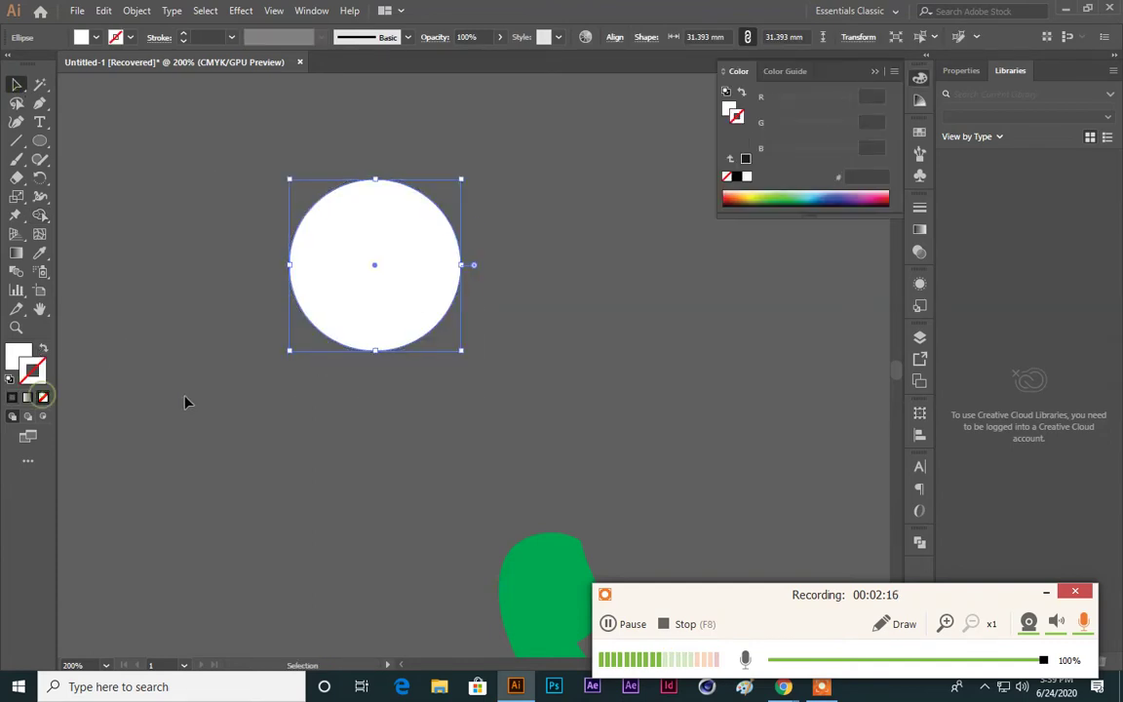
Step: Duplicate the white circle twice, placing the copies above and to the right so all three overlap like a cloud
left_click(185, 398)
mouse_move(381, 281)
left_mouse_down()
mouse_move(451, 281)
mouse_move(486, 255)
mouse_move(486, 219)
mouse_move(513, 310)
mouse_move(521, 303)
left_mouse_up()
left_click(426, 464)
key("ctrl+a")
left_click(455, 496)
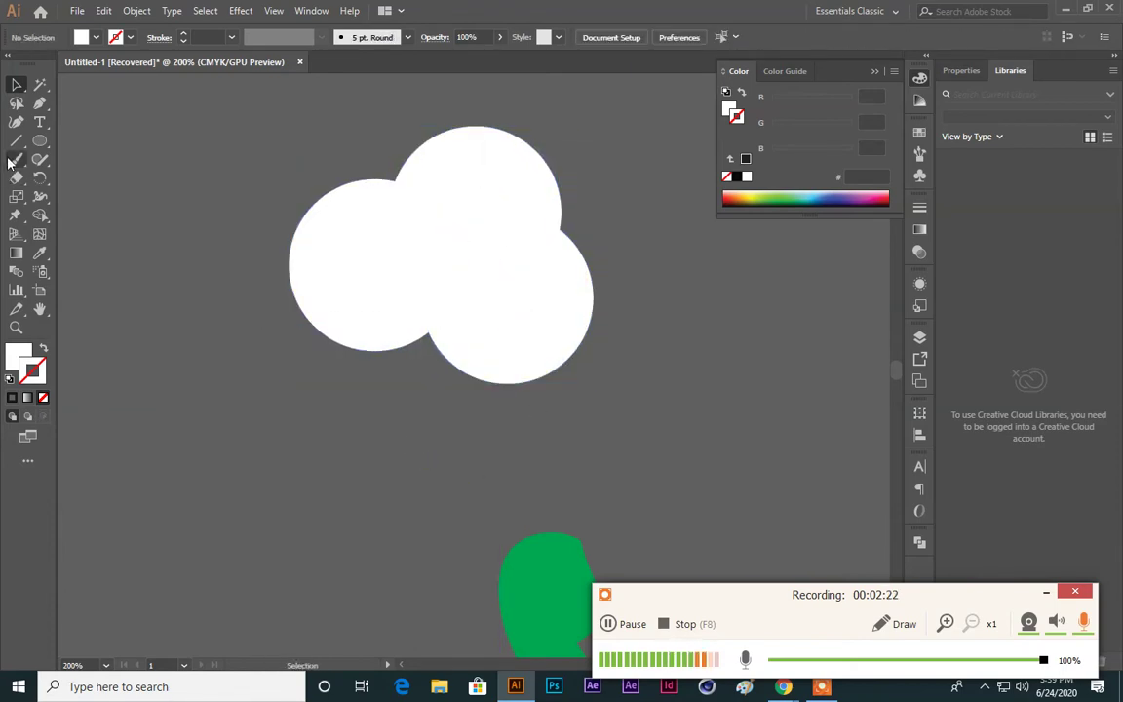
Step: Draw a wide white rectangle across the lower part of the three circles, and select all four shapes for Shape Builder
left_click(39, 140)
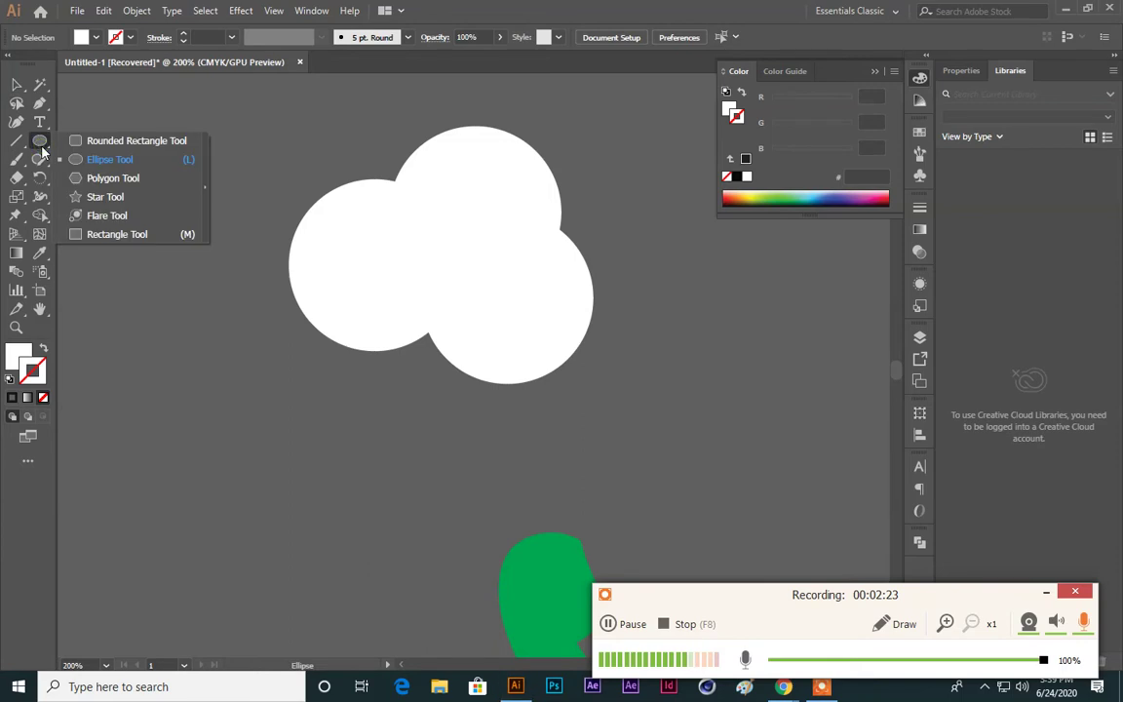
left_click(117, 234)
left_click_drag(227, 277, 693, 431)
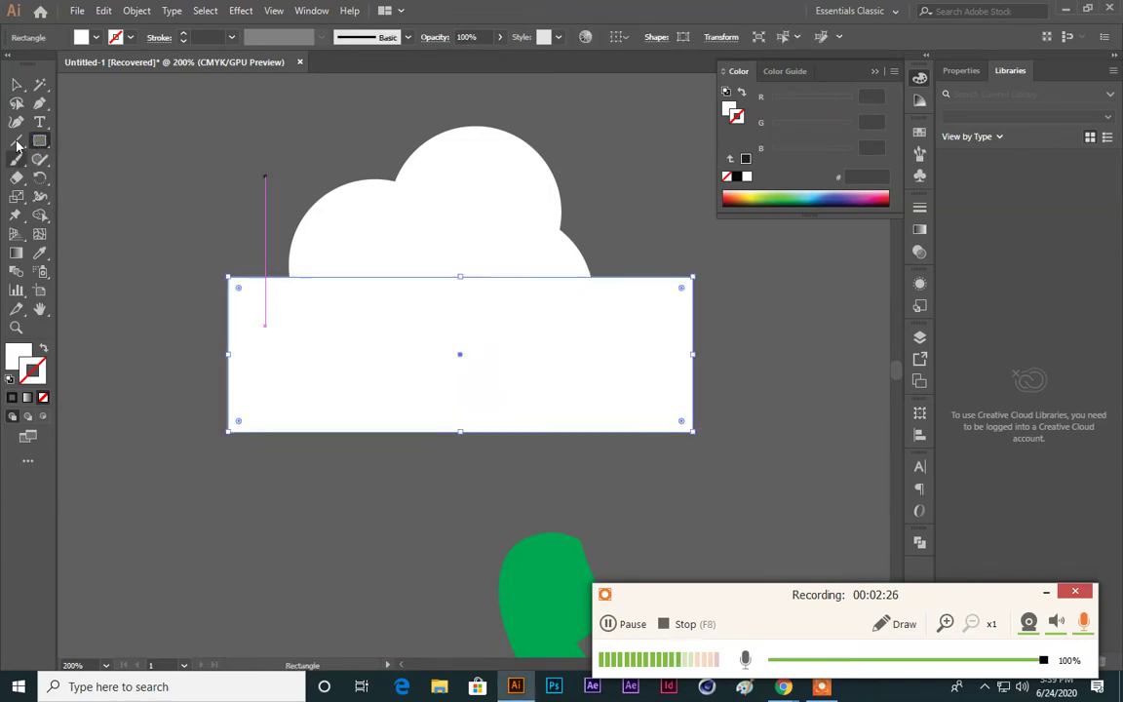
left_click(16, 85)
left_click_drag(224, 171, 681, 446)
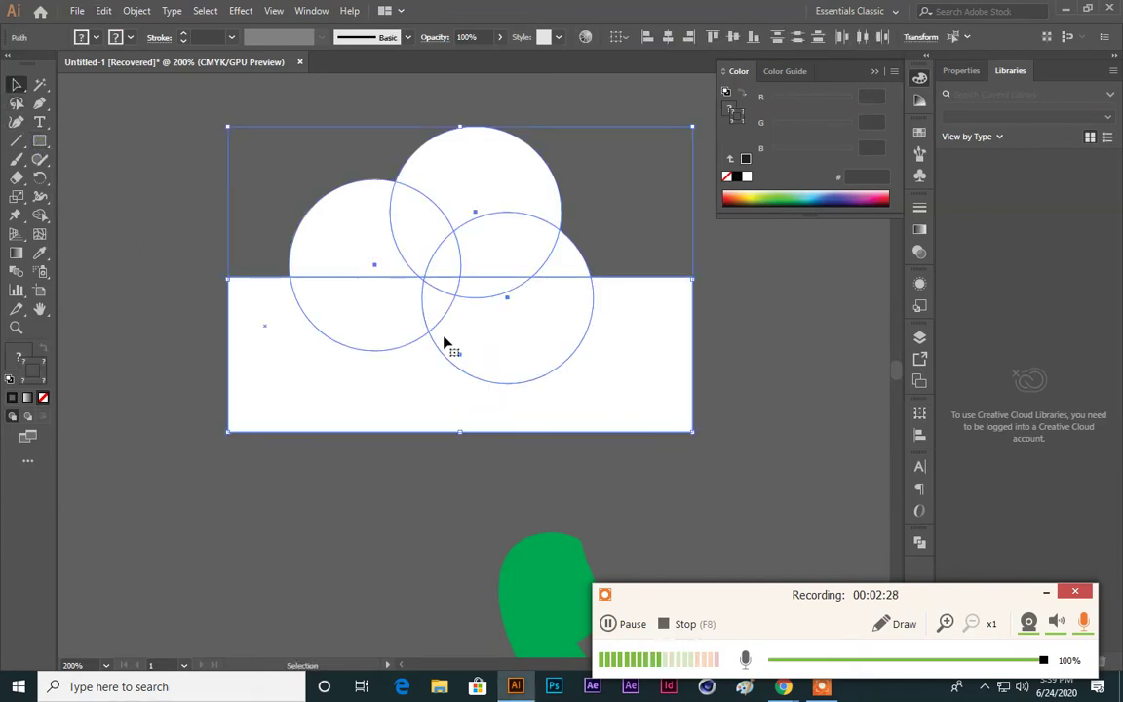
left_click(40, 216)
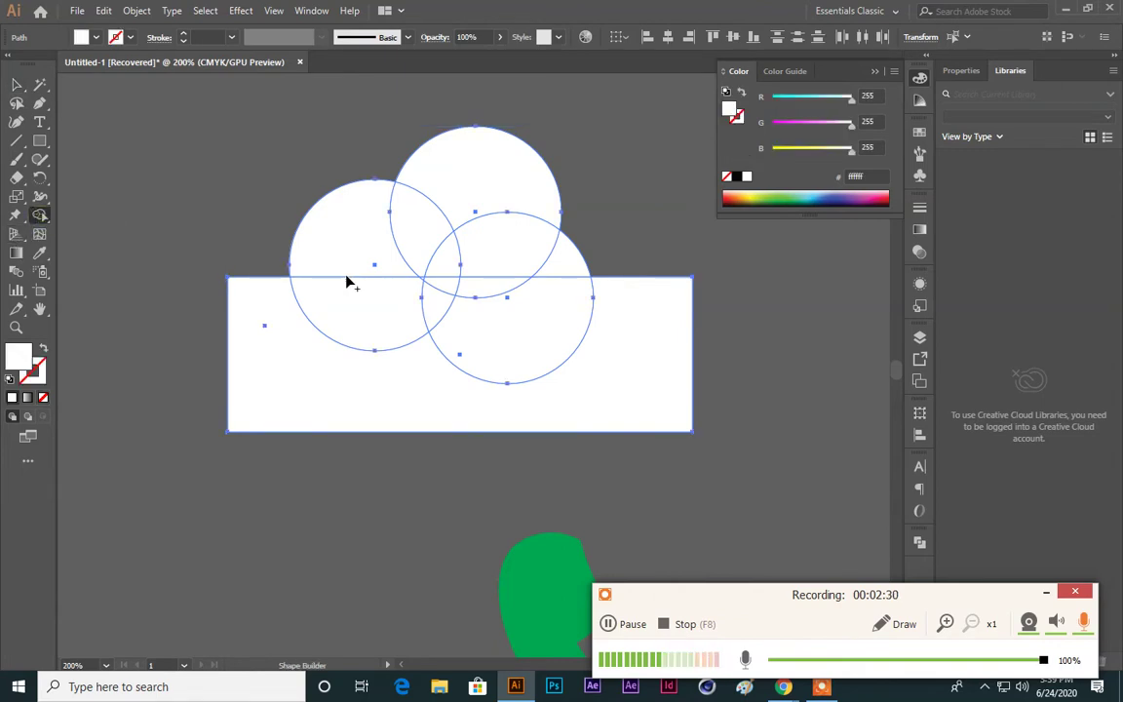
Step: Switch to the Google Meet call, toggle the microphone and return to Illustrator
mouse_move(779, 687)
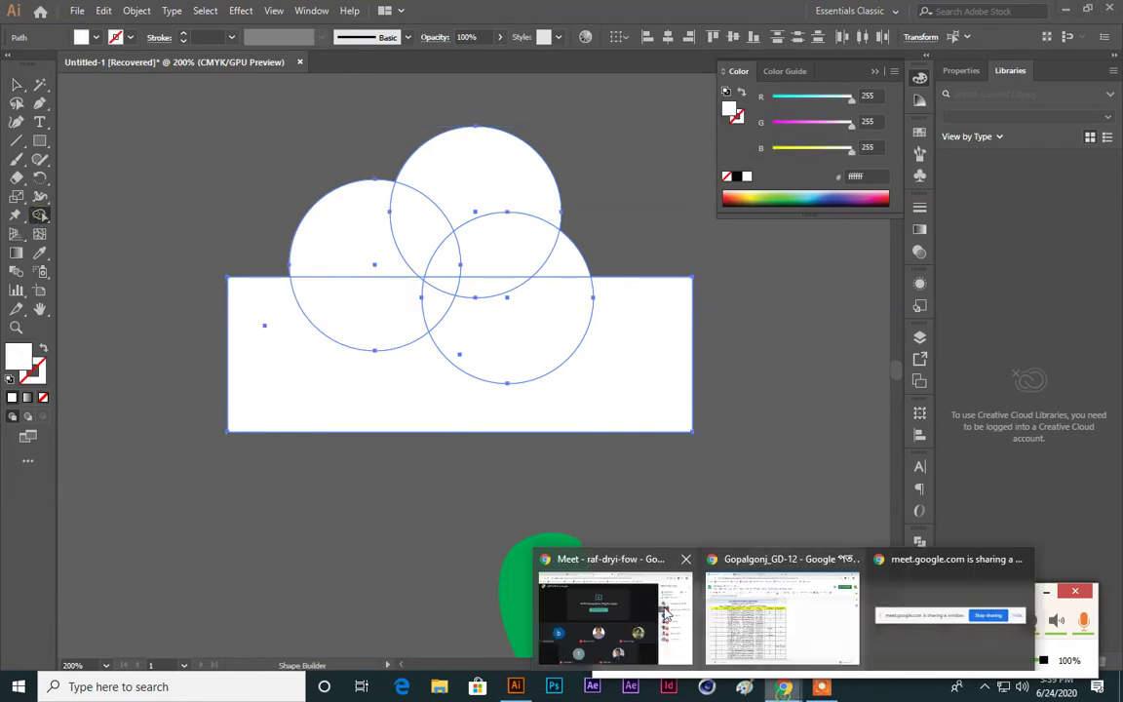
left_click(609, 624)
left_click(383, 636)
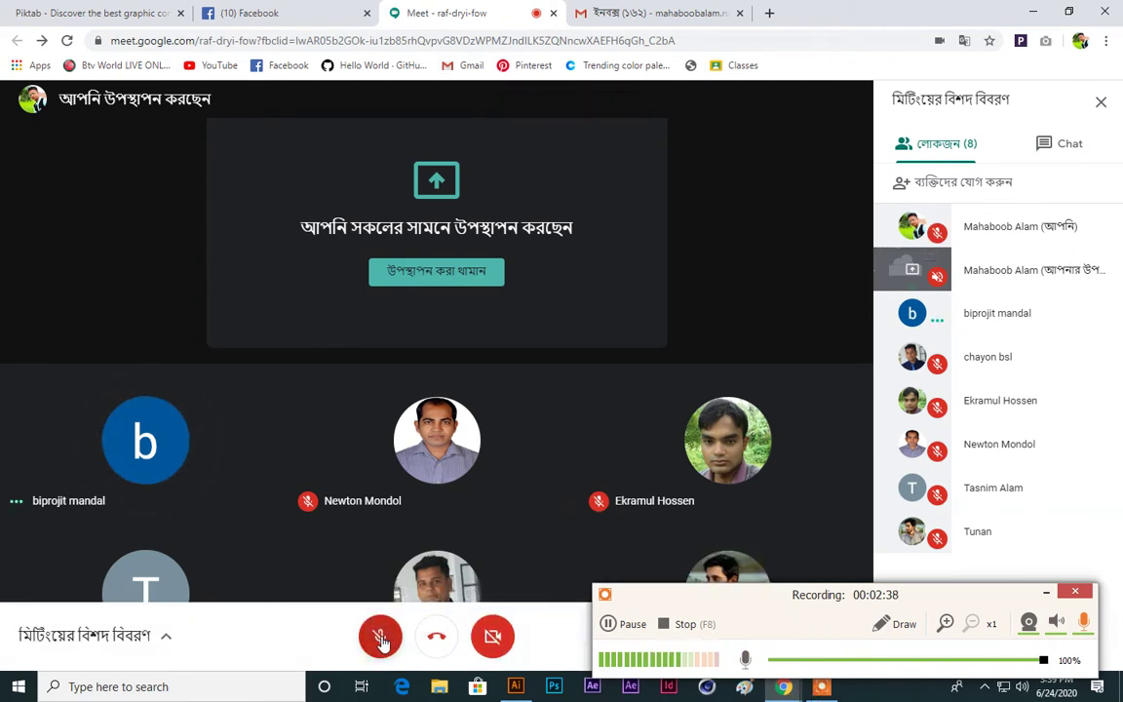
left_click(379, 636)
left_click(515, 686)
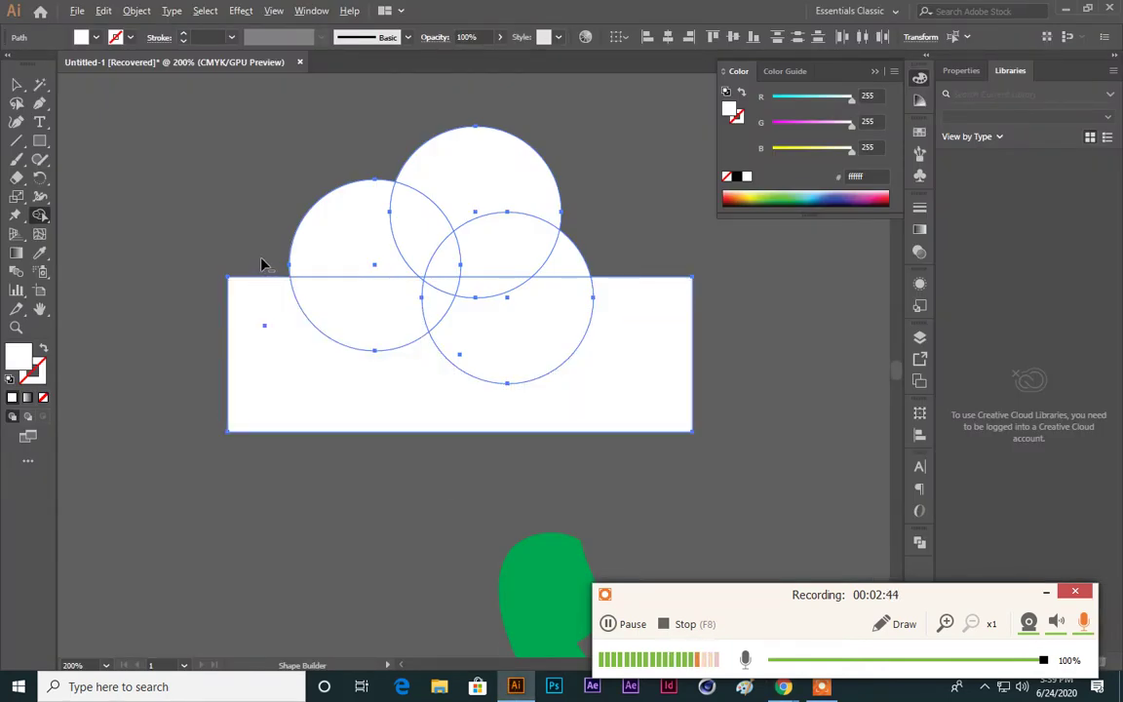
Step: With Shape Builder, remove the rectangle and the circle parts it covers, and merge the remaining upper parts into one flat-bottomed cloud
mouse_move(261, 258)
left_mouse_down()
mouse_move(314, 361)
mouse_move(426, 322)
mouse_move(598, 336)
left_mouse_up()
mouse_move(506, 308)
left_mouse_down()
mouse_move(488, 293)
mouse_move(451, 292)
left_mouse_up()
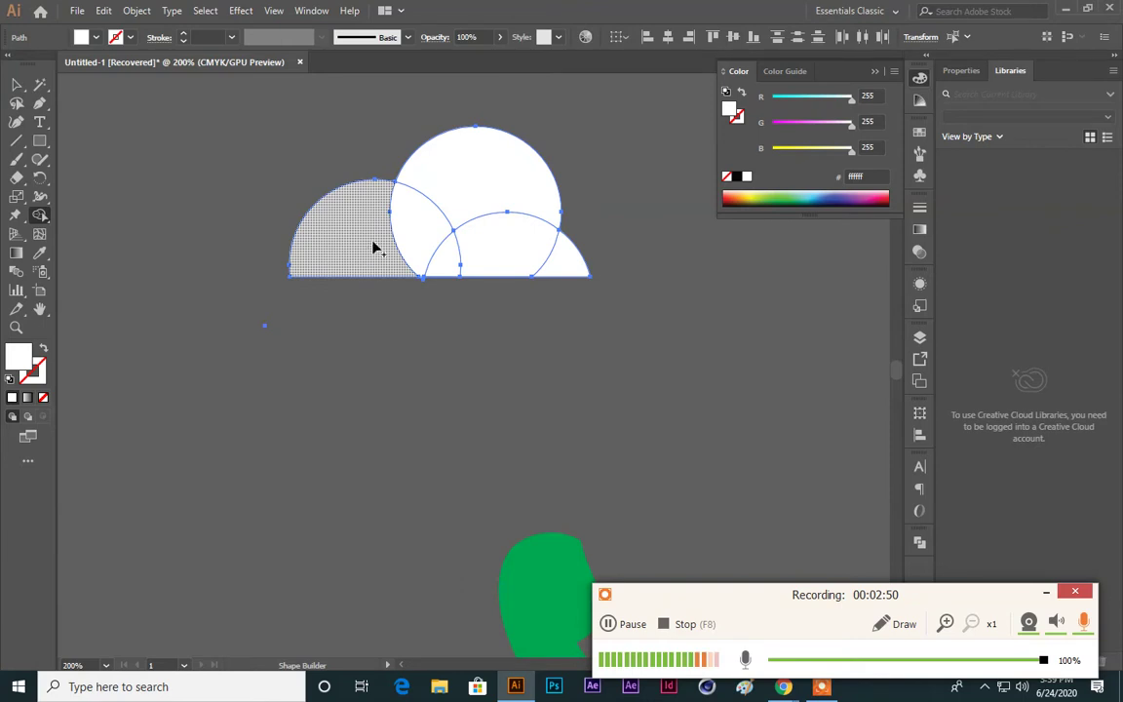
mouse_move(452, 192)
left_mouse_down()
mouse_move(401, 225)
mouse_move(464, 225)
mouse_move(529, 259)
mouse_move(524, 247)
mouse_move(382, 251)
left_mouse_up()
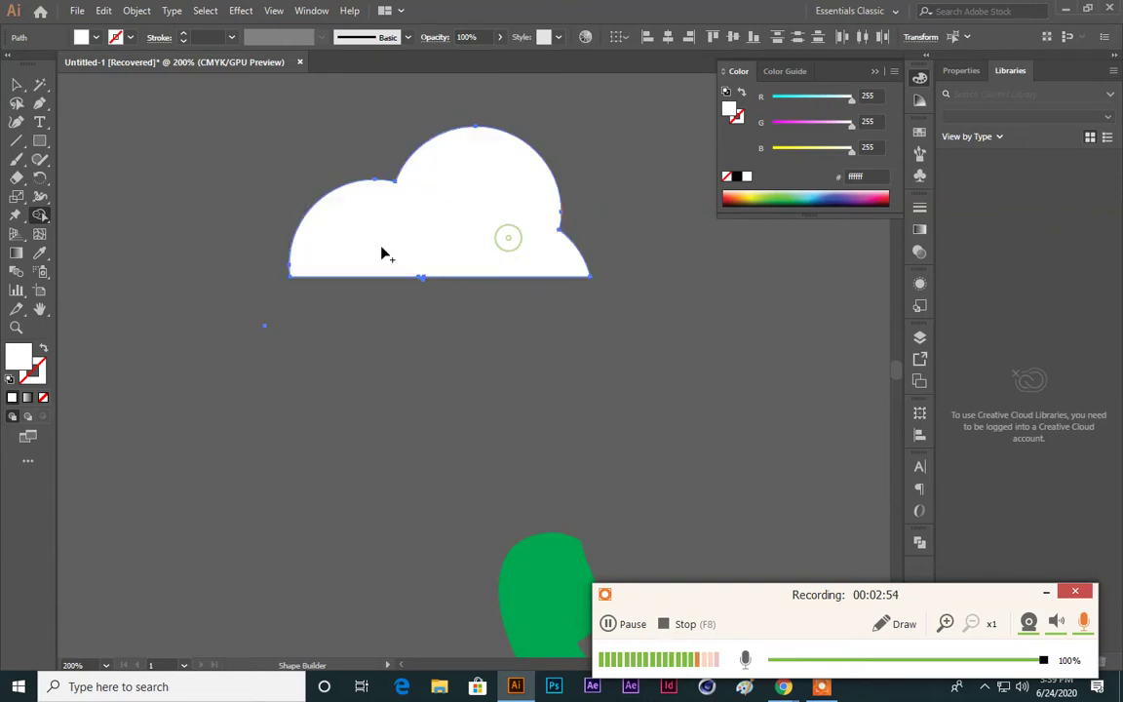
key("v")
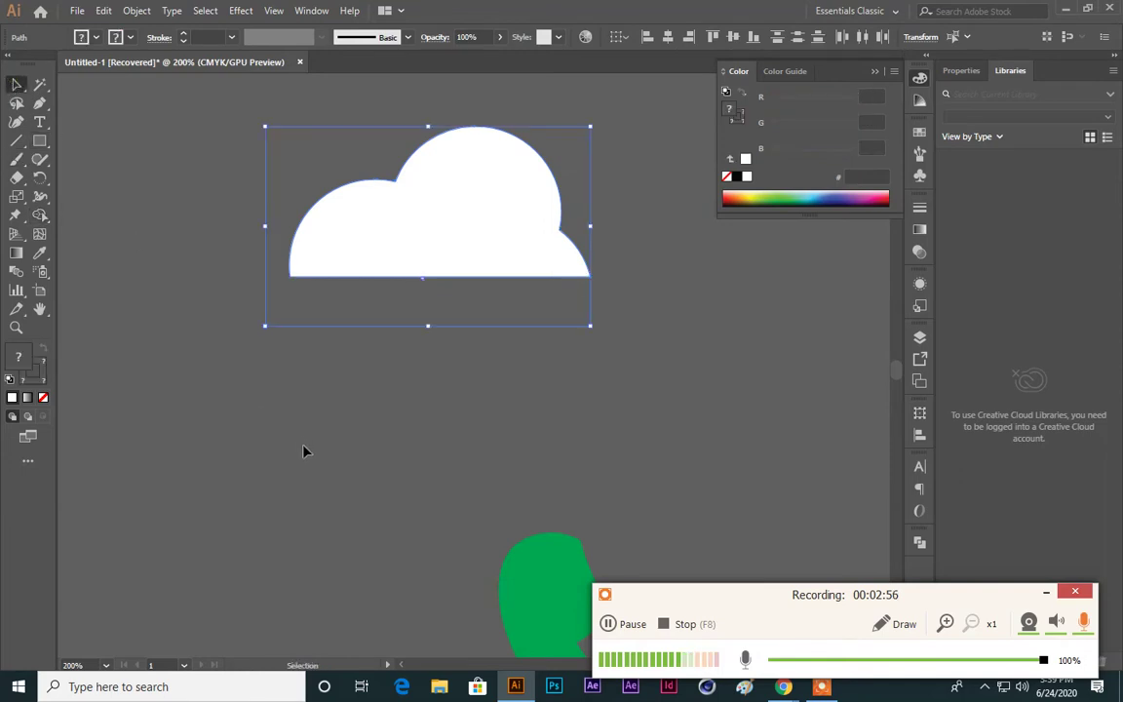
left_click(497, 449)
Step: Clear the small leftover fragment and stray point below the cloud's flat edge with Shape Builder
left_click(426, 276)
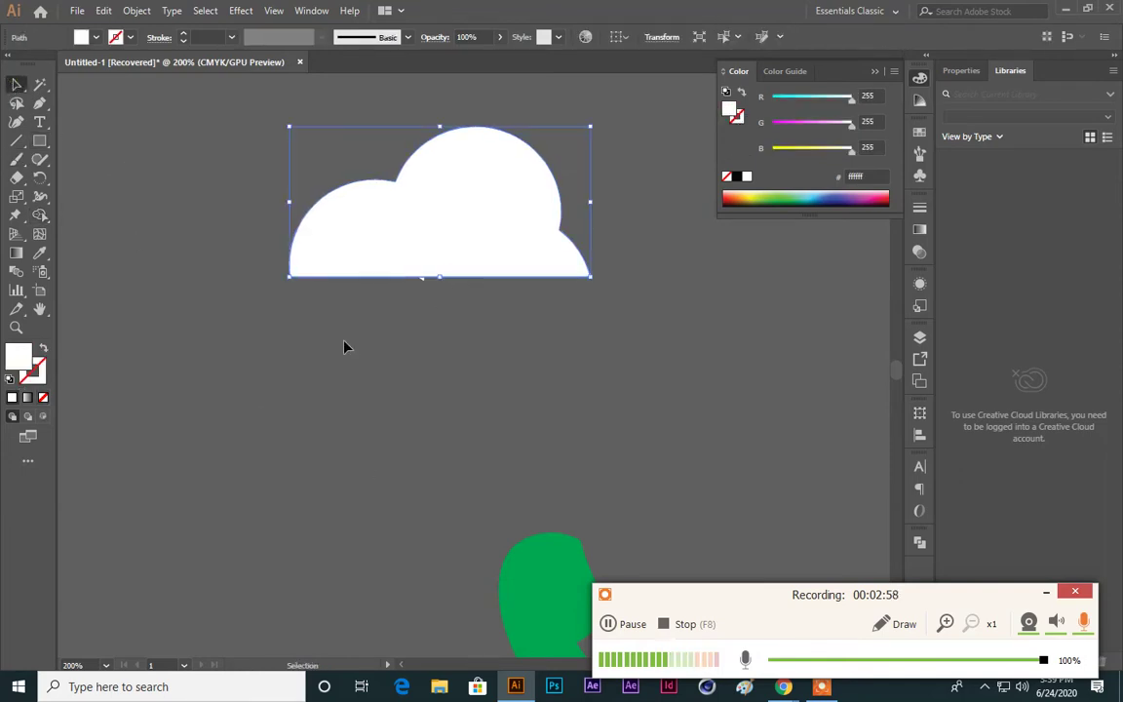
left_click_drag(426, 288, 430, 296)
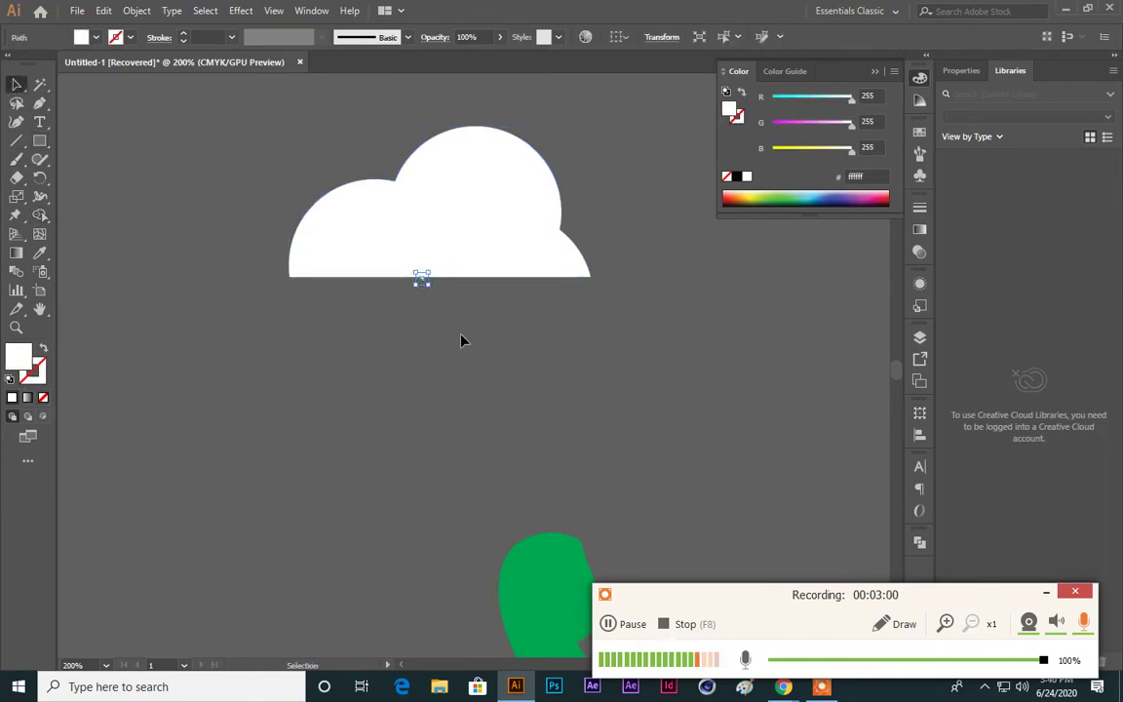
left_click(476, 373)
left_click(423, 267)
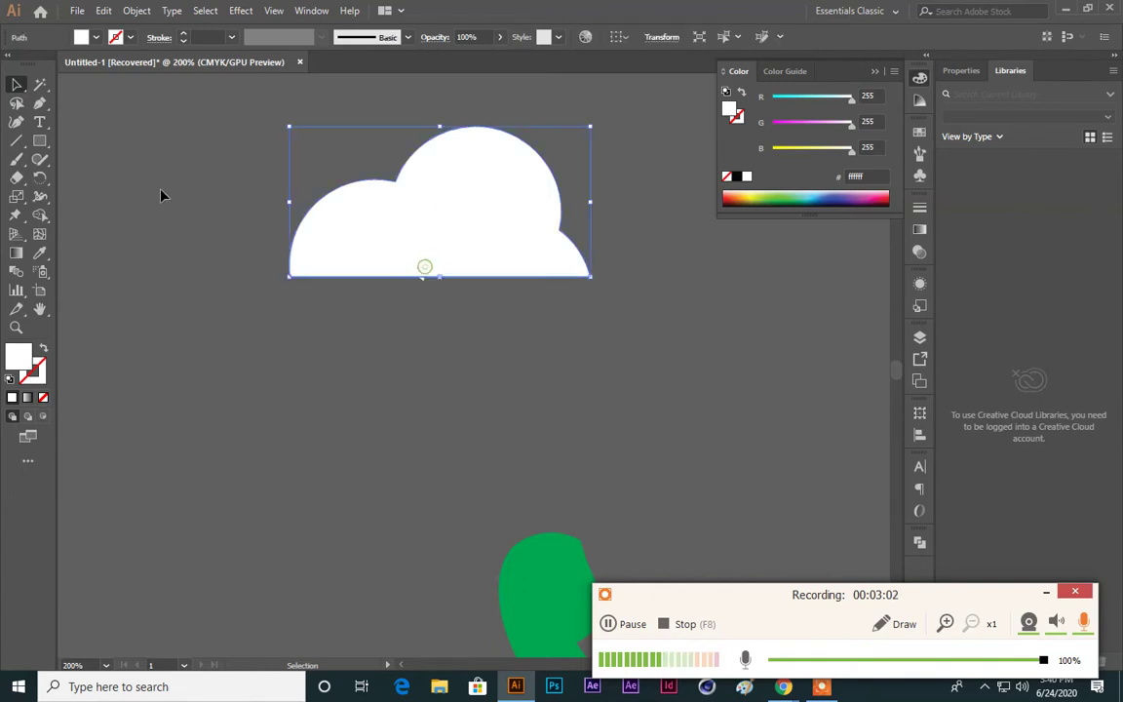
left_click_drag(549, 366, 83, 185)
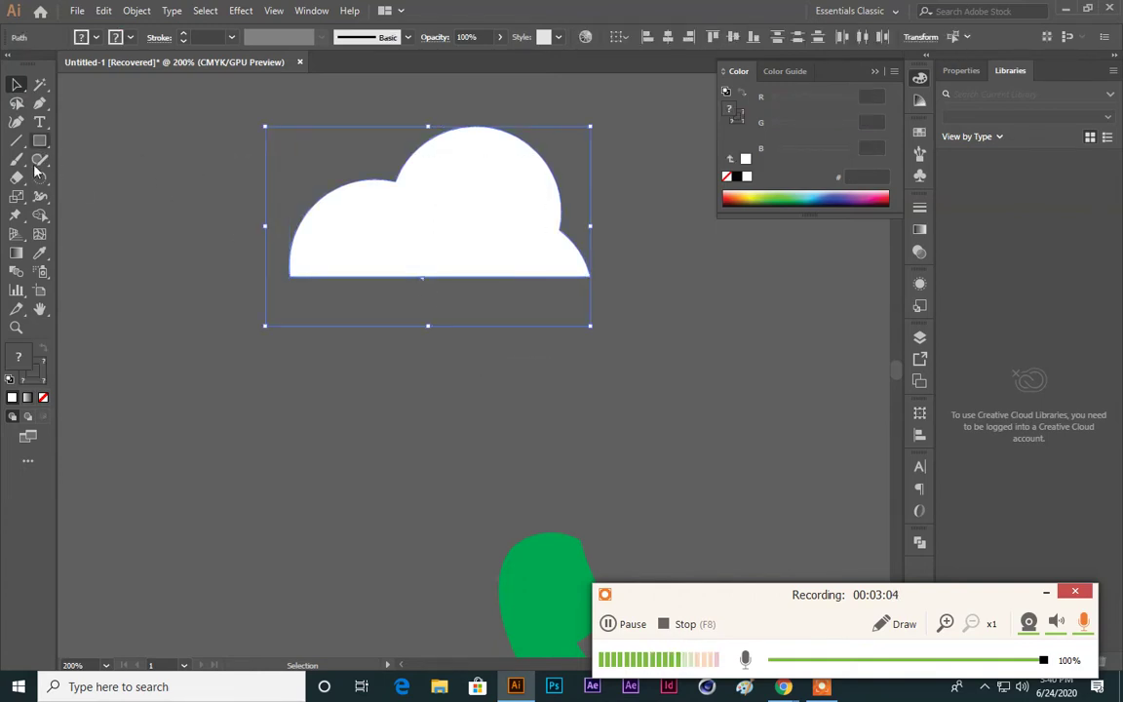
left_click(40, 215)
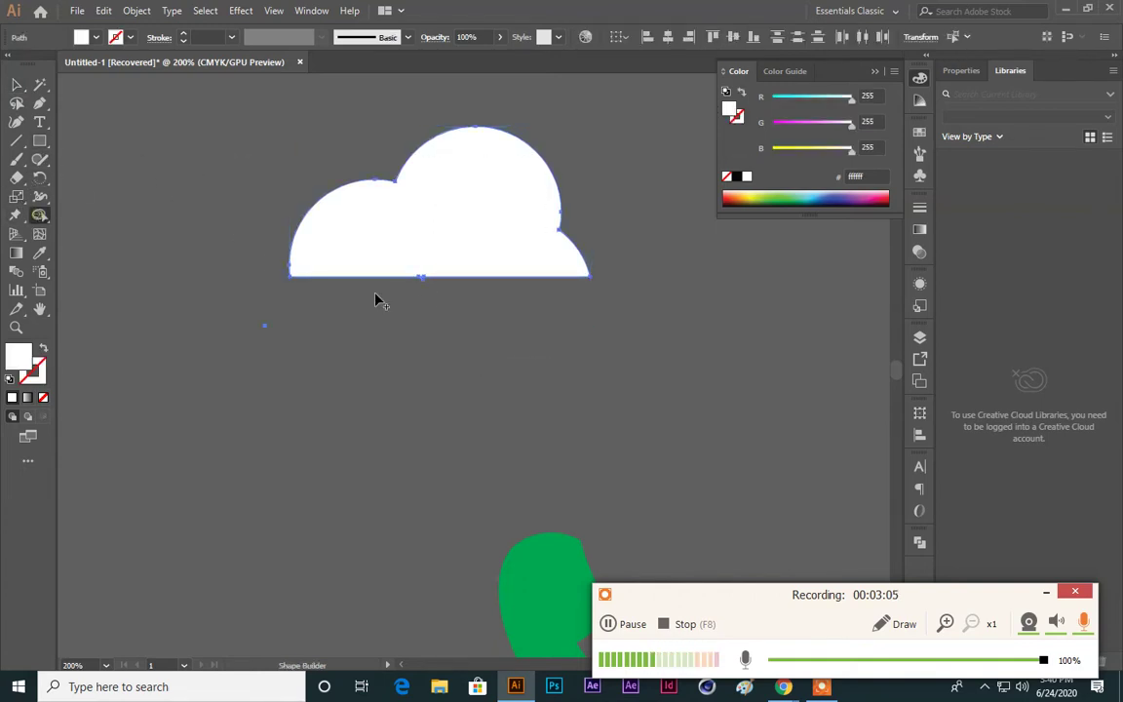
left_click(266, 327)
key("v")
left_click(562, 387)
Step: Move the finished cloud up and to the right in the empty area, and deselect it
scroll(527, 292, "up", 2)
left_click_drag(482, 239, 542, 172)
left_click(514, 322)
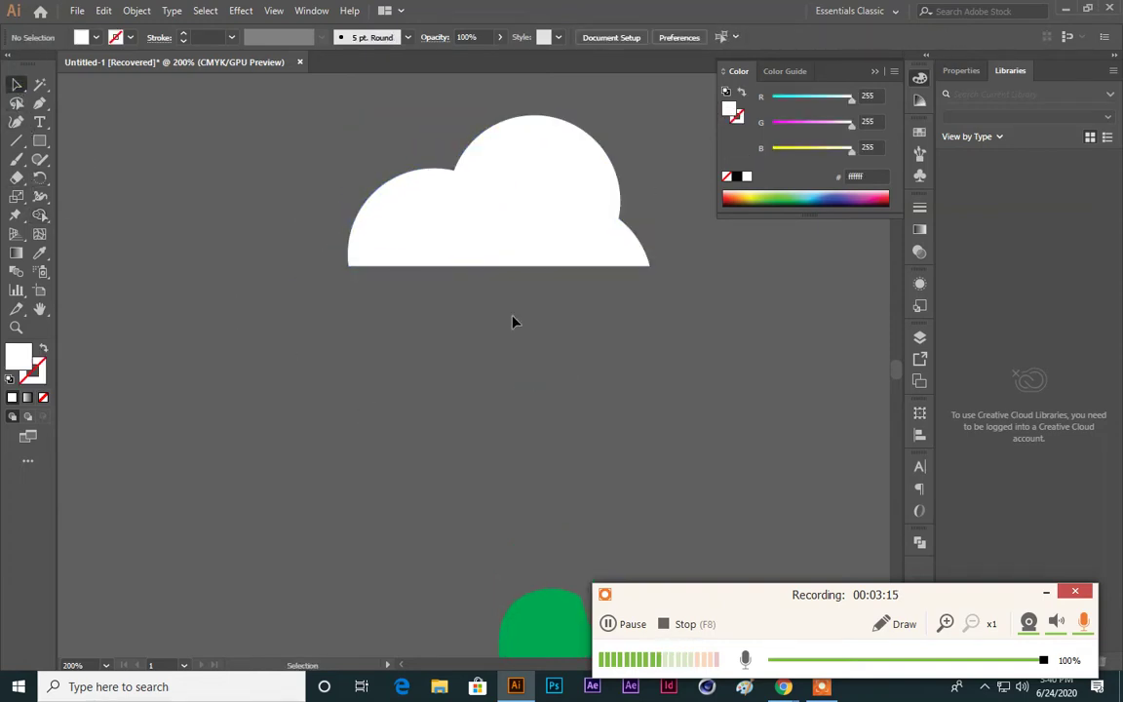
Step: Draw a white five-pointed star below the cloud and duplicate it to the right so that the two stars' points overlap
left_click(40, 140)
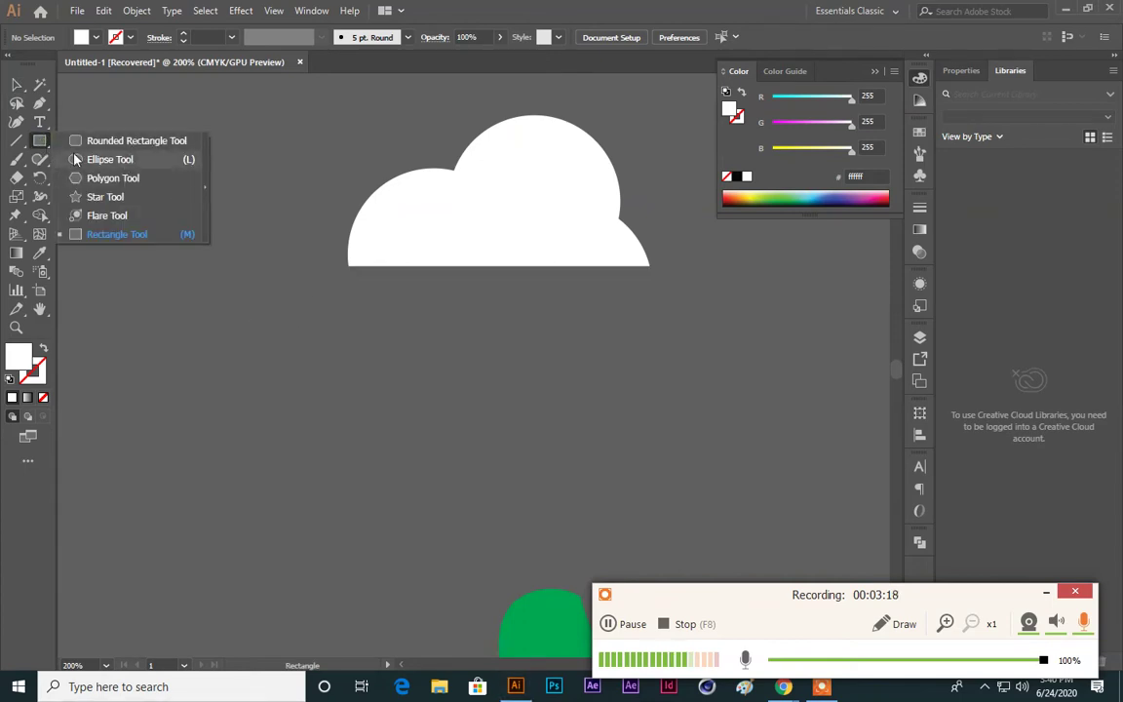
left_click(99, 196)
left_click_drag(256, 427, 324, 496)
left_click(17, 85)
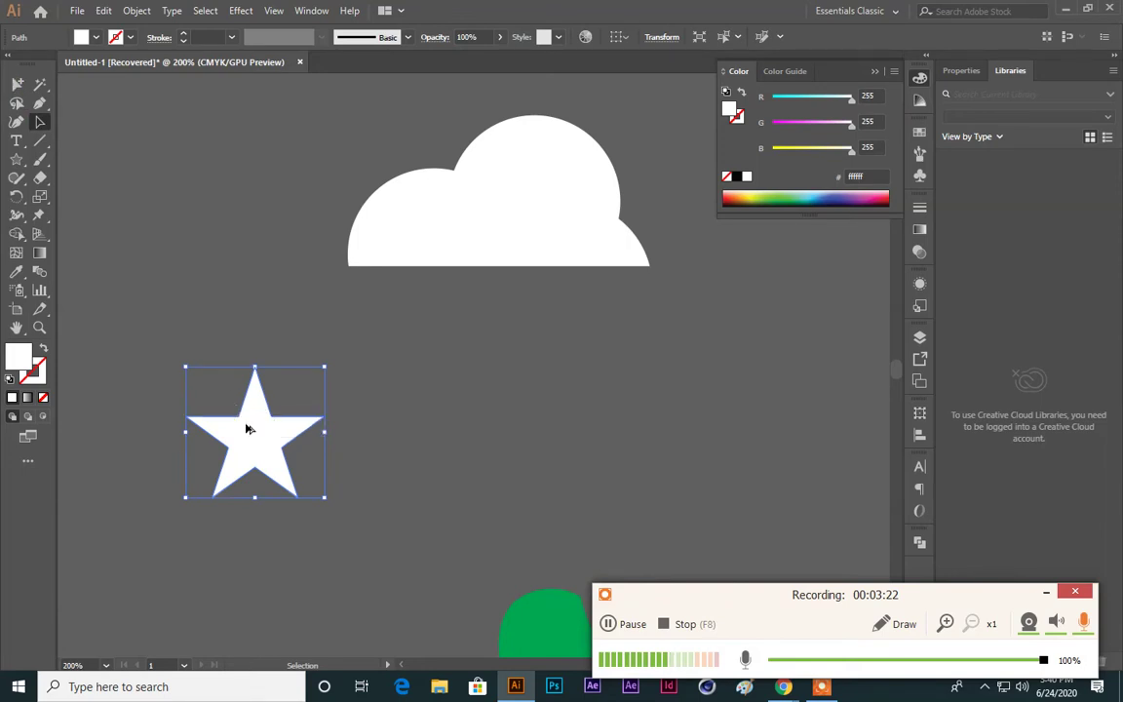
left_click_drag(245, 426, 342, 435)
Step: Merge the two overlapping stars into one shape with Shape Builder, and delete the merged stars
left_click_drag(144, 324, 343, 506)
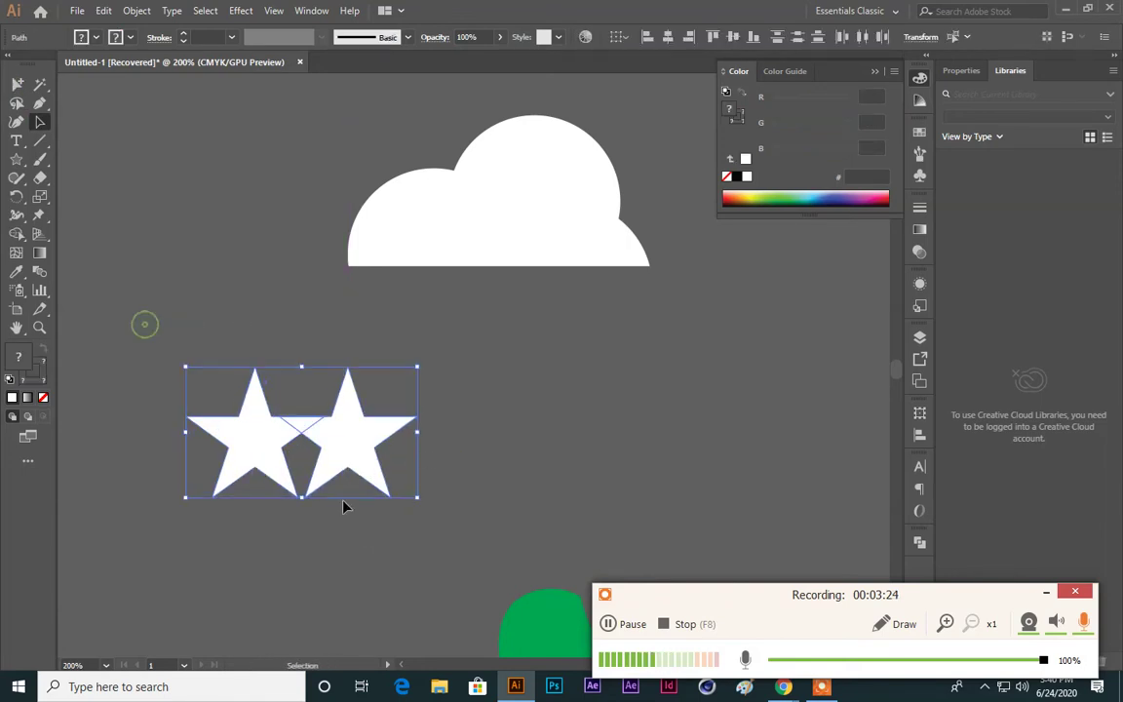
left_click(16, 234)
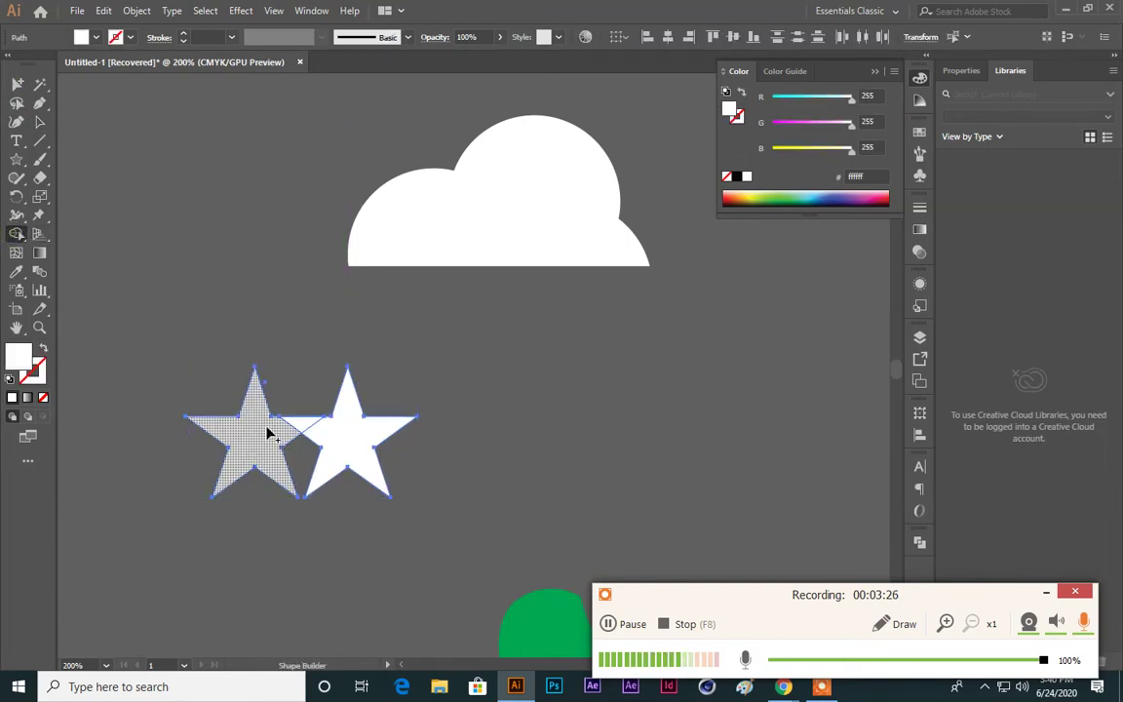
left_click_drag(268, 431, 333, 440)
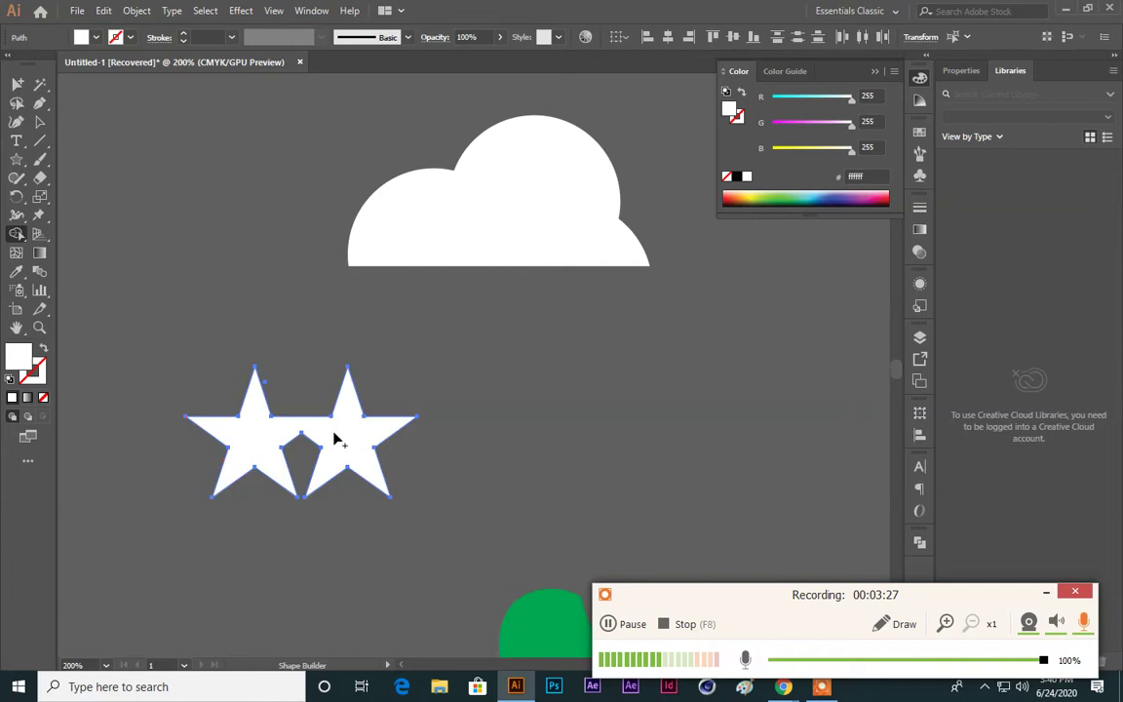
left_click(40, 119)
left_click(423, 500)
left_click_drag(606, 424, 651, 415)
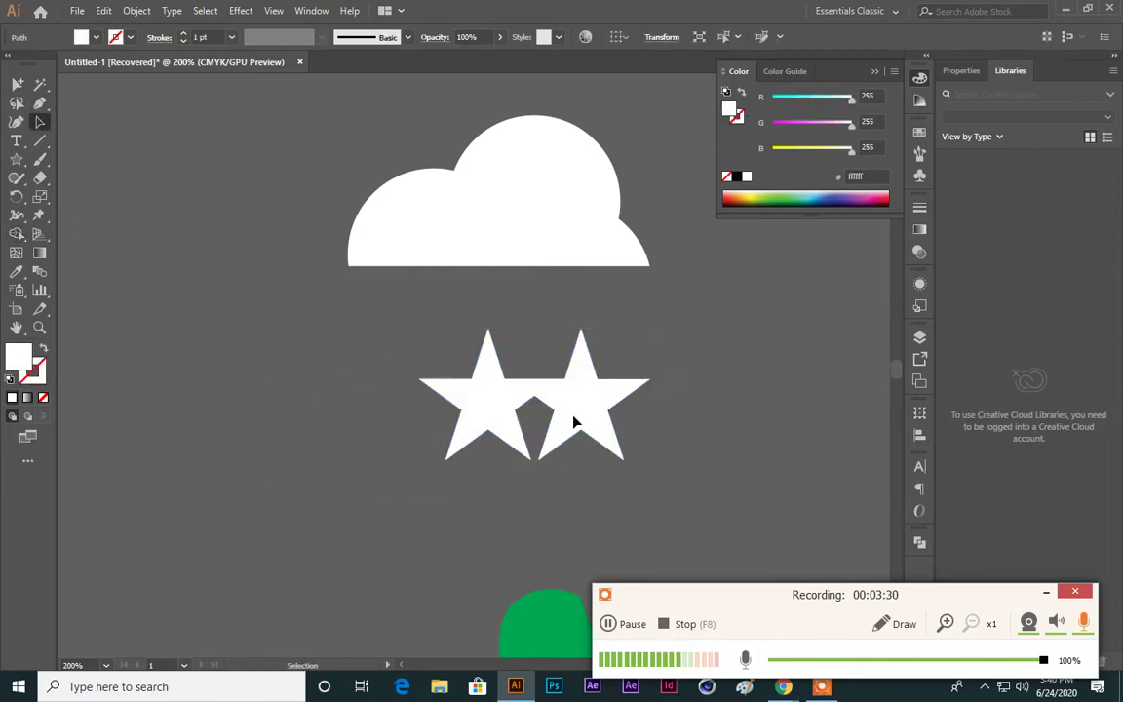
key("Delete")
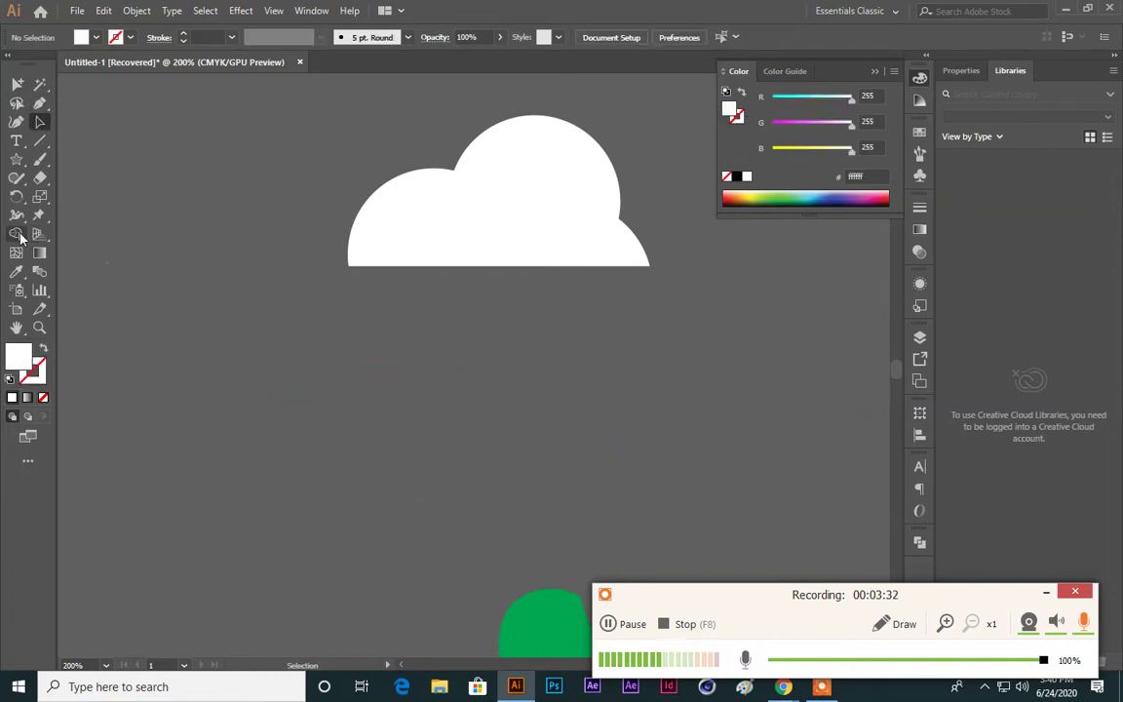
Step: Draw a diagonal line rising to the right in the empty area between the cloud and the green shape
left_click(16, 234)
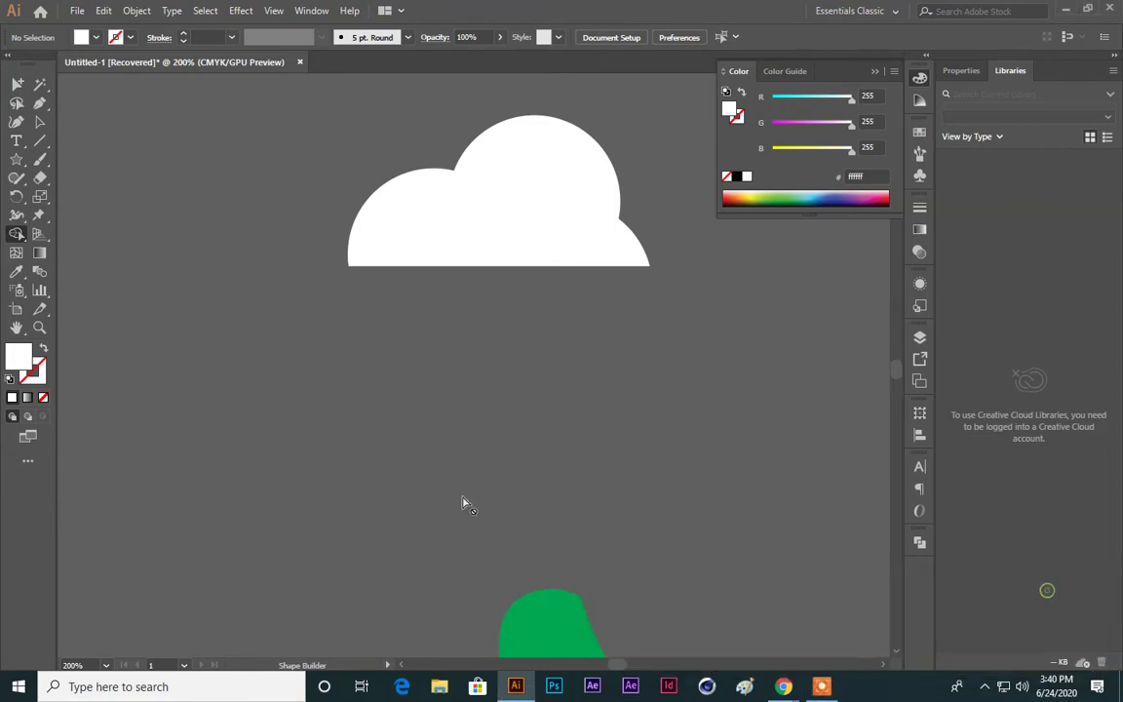
scroll(476, 444, "up", 5)
scroll(488, 436, "down", 5)
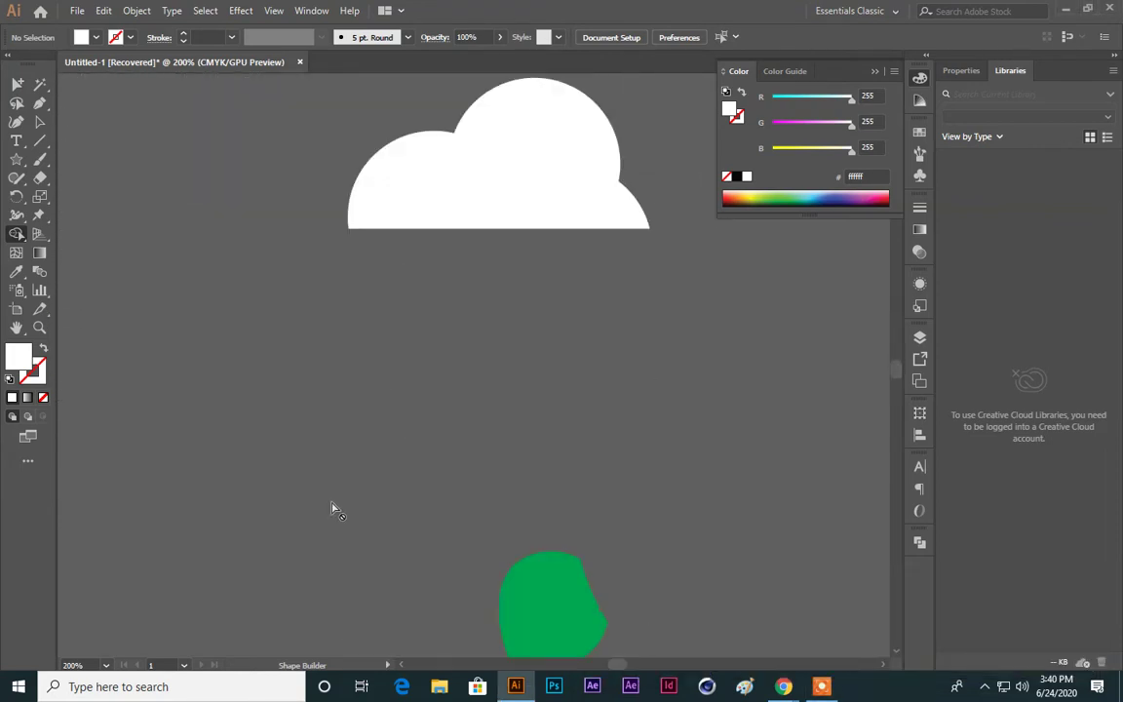
left_click(40, 140)
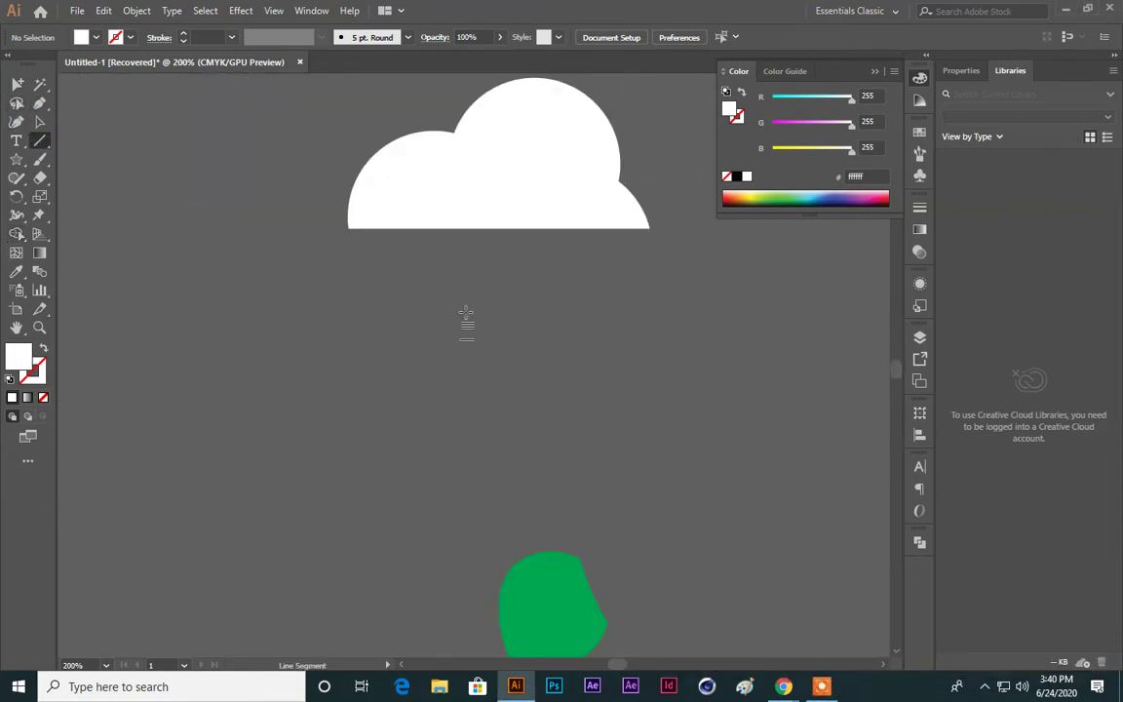
left_click_drag(313, 482, 595, 290)
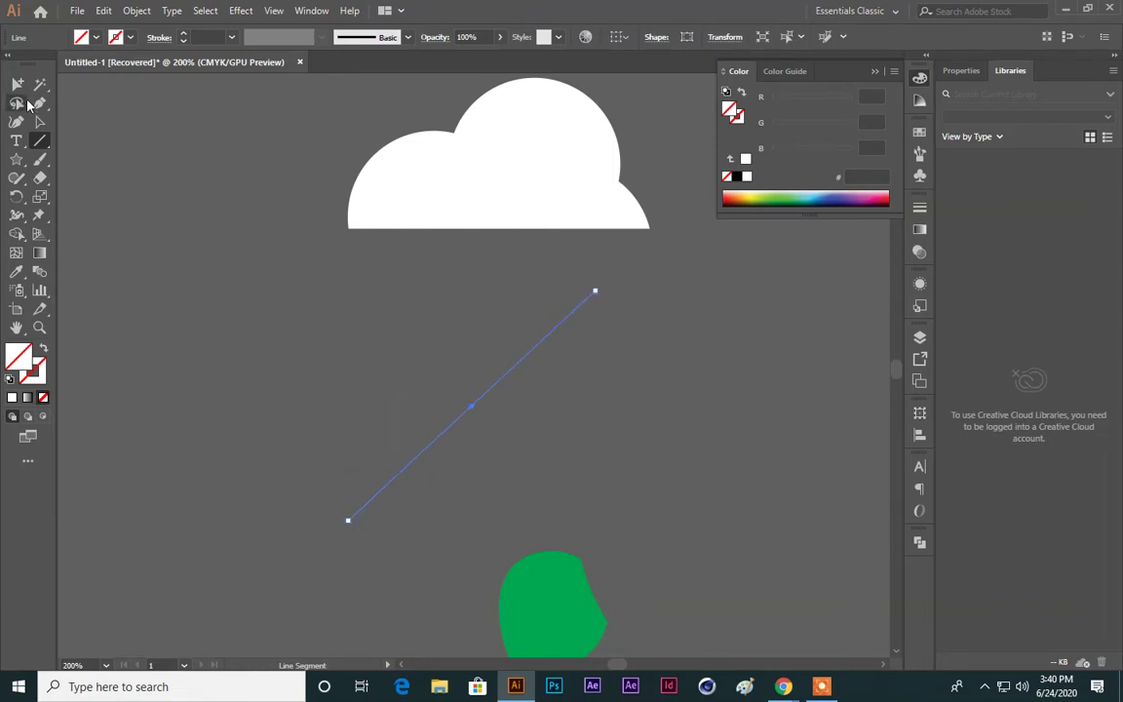
Step: Select all the unstroked diagonal lines between the cloud and the green shape and delete them
left_click(26, 88)
left_click(40, 121)
left_click_drag(155, 250, 503, 518)
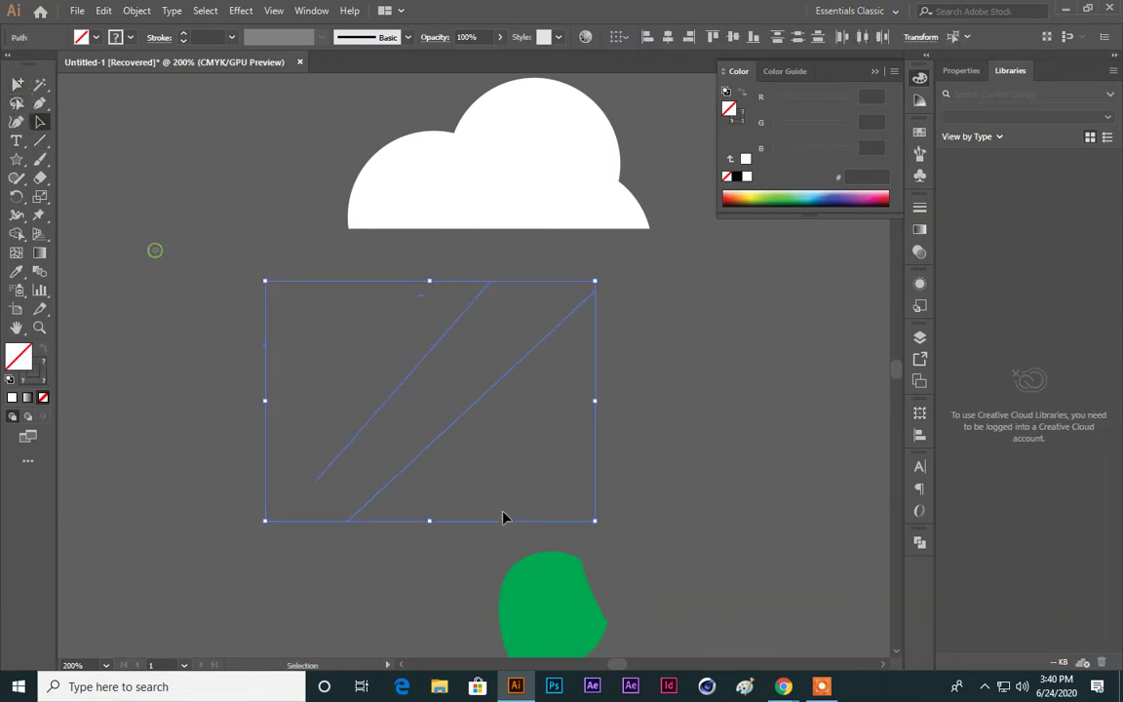
key("Delete")
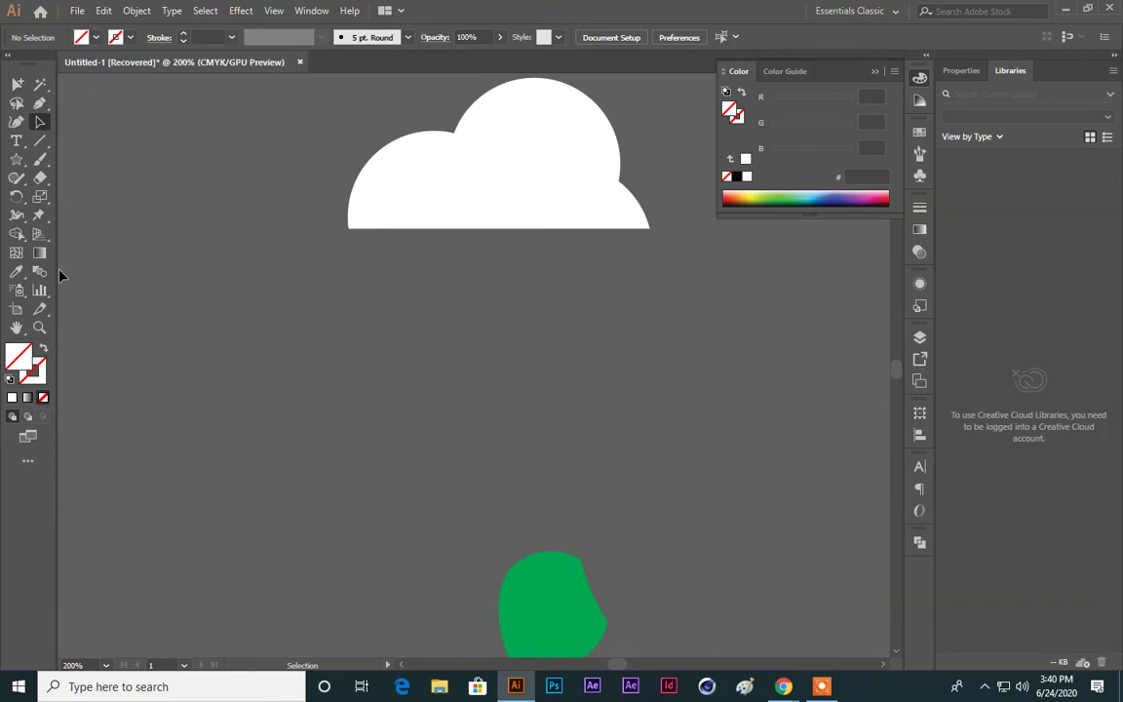
Step: Set the stroke to black and draw three rising lines crossed by two falling lines between the cloud and the green shape
left_click(126, 37)
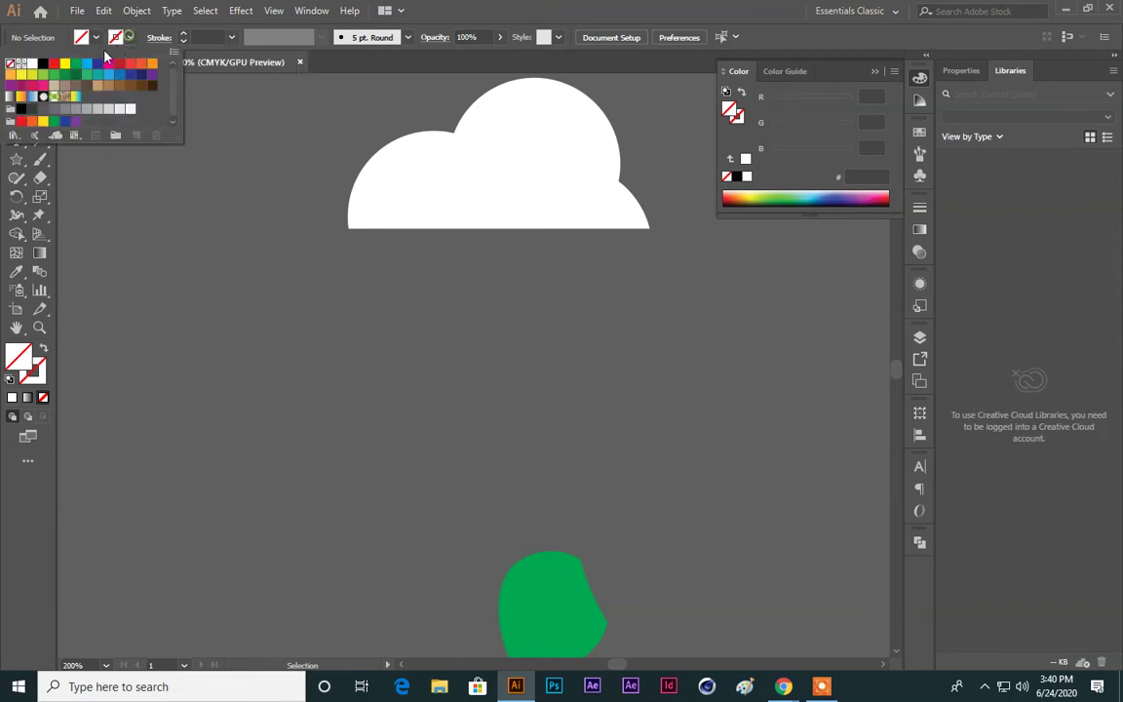
left_click(43, 59)
left_click(370, 394)
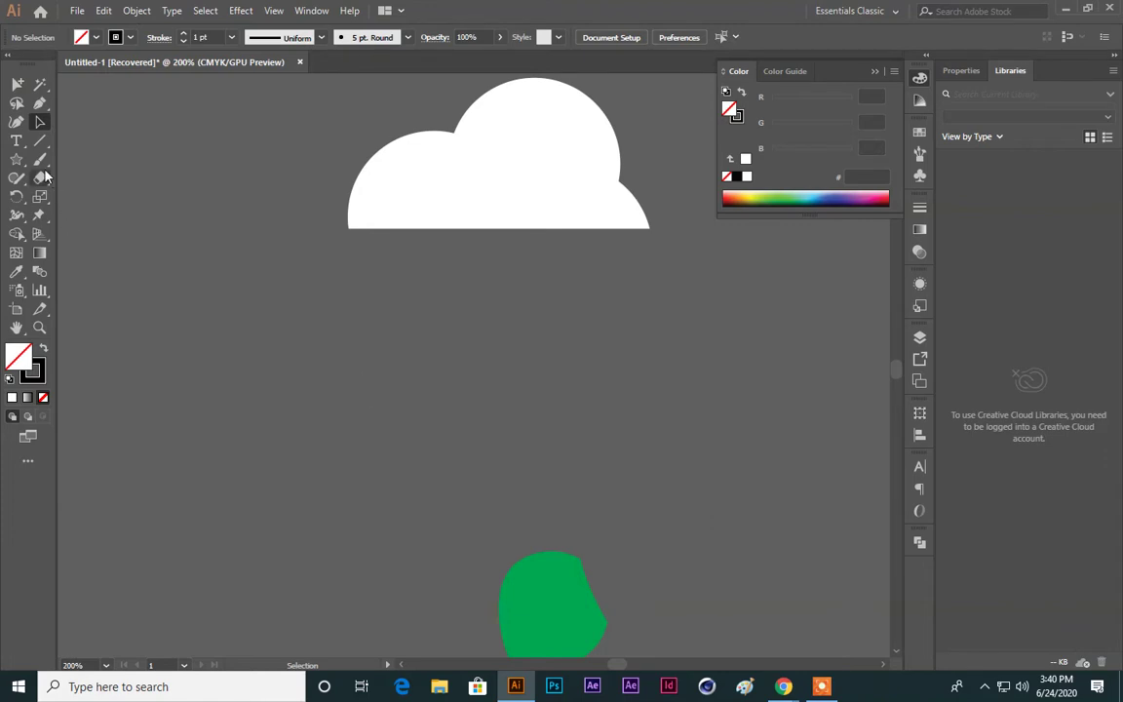
left_click_drag(326, 480, 476, 300)
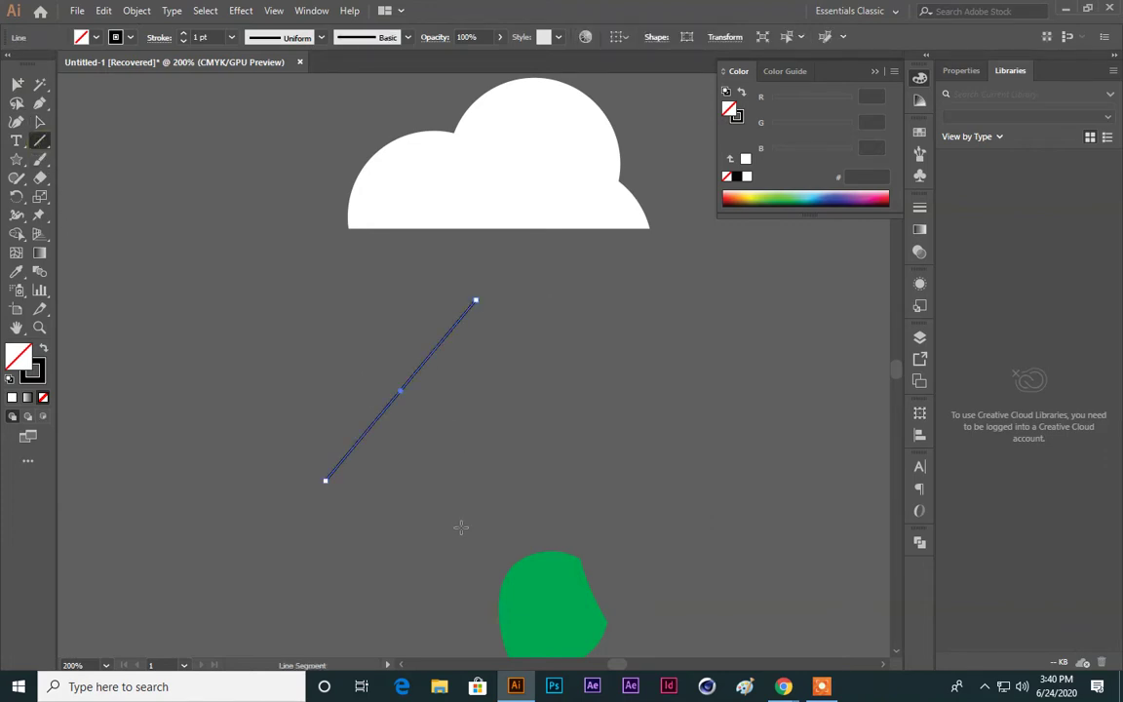
left_click_drag(460, 529, 579, 362)
left_click_drag(650, 529, 724, 339)
left_click_drag(416, 340, 780, 470)
left_click_drag(401, 378, 711, 527)
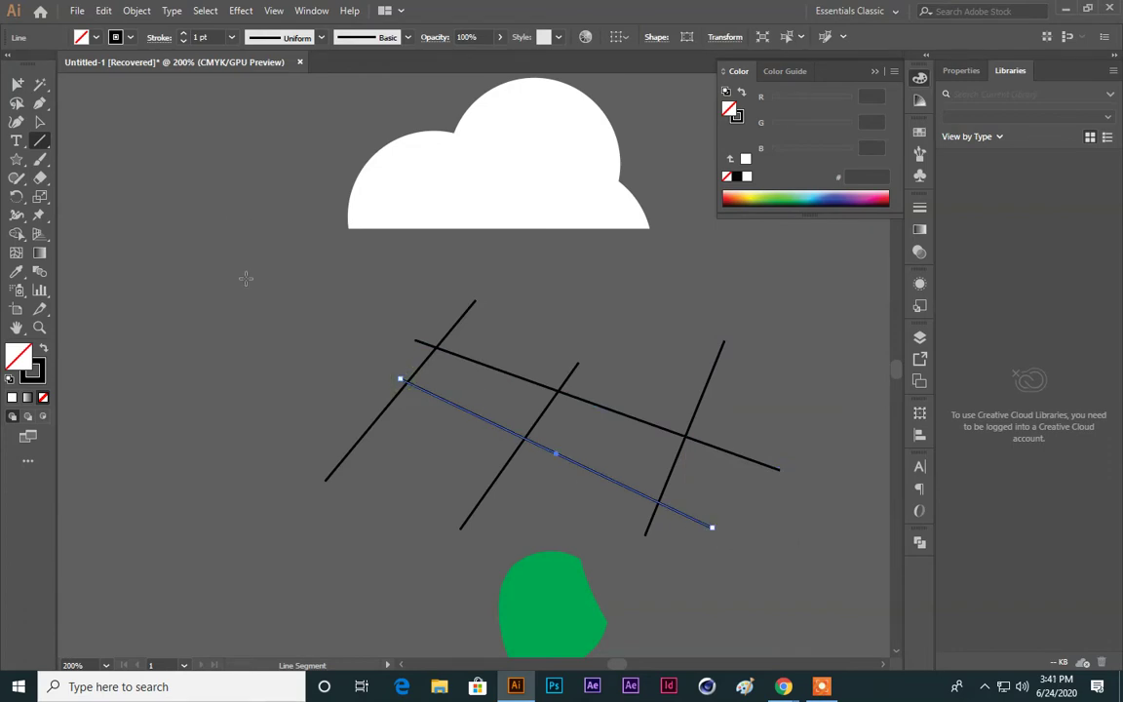
Step: Draw three roughly parallel black lines rising to the right in the empty area to the left of the first grid
left_click(40, 122)
scroll(336, 440, "down", 1)
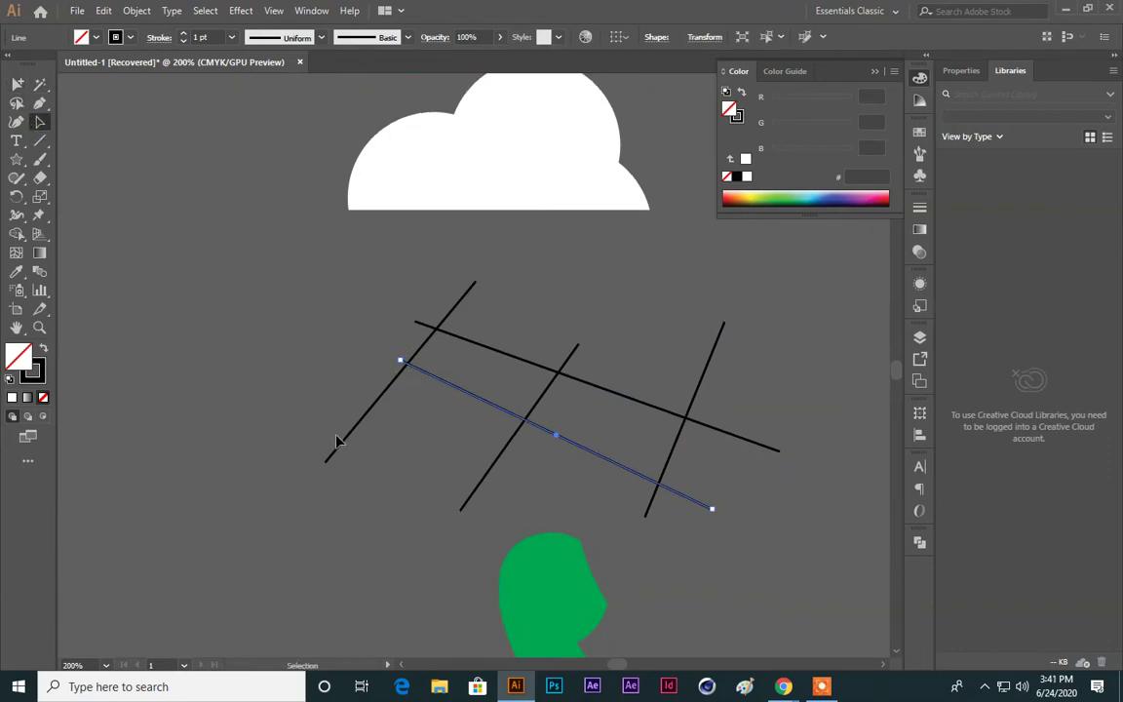
scroll(336, 441, "down", 4)
left_click_drag(317, 383, 559, 381)
left_click_drag(312, 421, 422, 421)
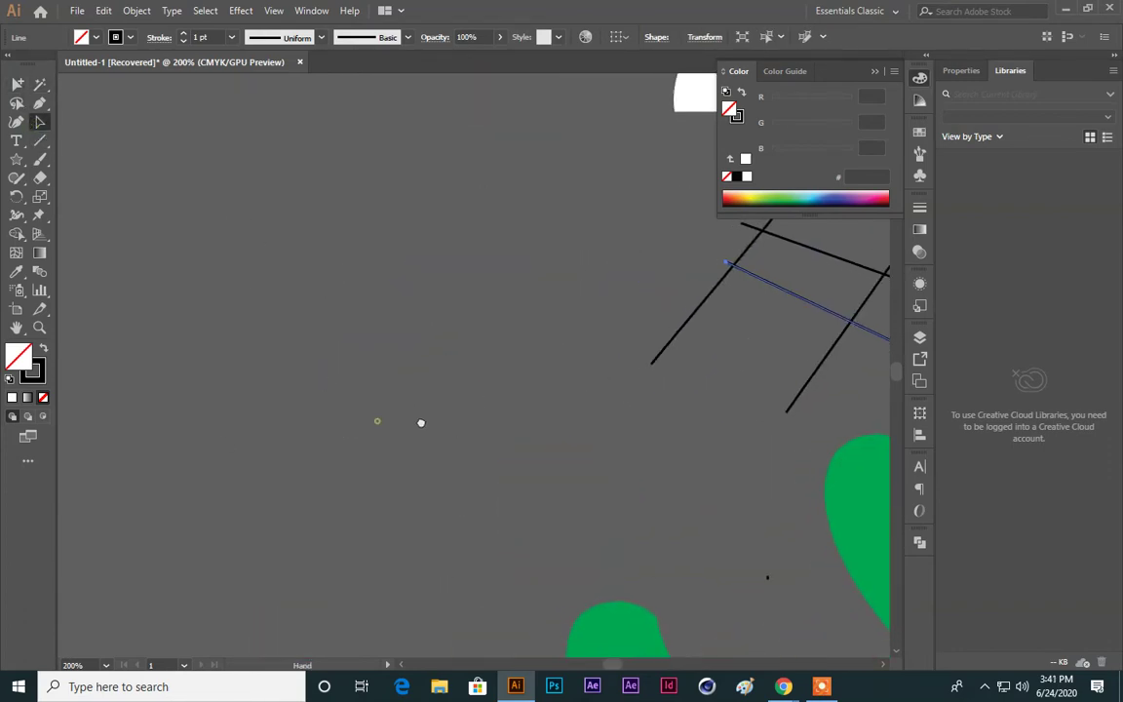
left_click_drag(166, 379, 339, 378)
left_click(40, 142)
mouse_move(209, 409)
left_mouse_down()
mouse_move(243, 369)
mouse_move(312, 229)
left_mouse_up()
left_click_drag(306, 415, 385, 266)
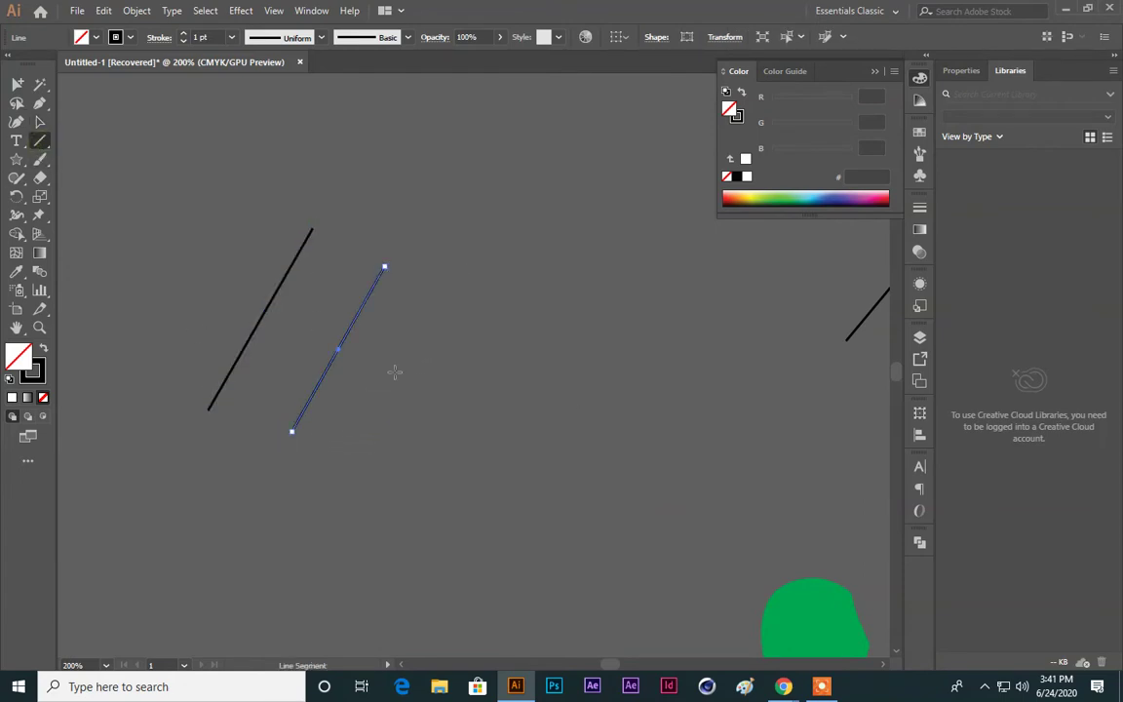
mouse_move(389, 469)
left_mouse_down()
mouse_move(438, 400)
mouse_move(467, 301)
left_mouse_up()
Step: Cross the three new rising lines with three roughly parallel lines falling to the right, forming a grid of four closed cells
mouse_move(278, 244)
left_mouse_down()
mouse_move(466, 314)
mouse_move(464, 348)
left_mouse_up()
left_click_drag(243, 281, 442, 397)
mouse_move(192, 296)
left_mouse_down()
mouse_move(343, 409)
mouse_move(432, 432)
left_mouse_up()
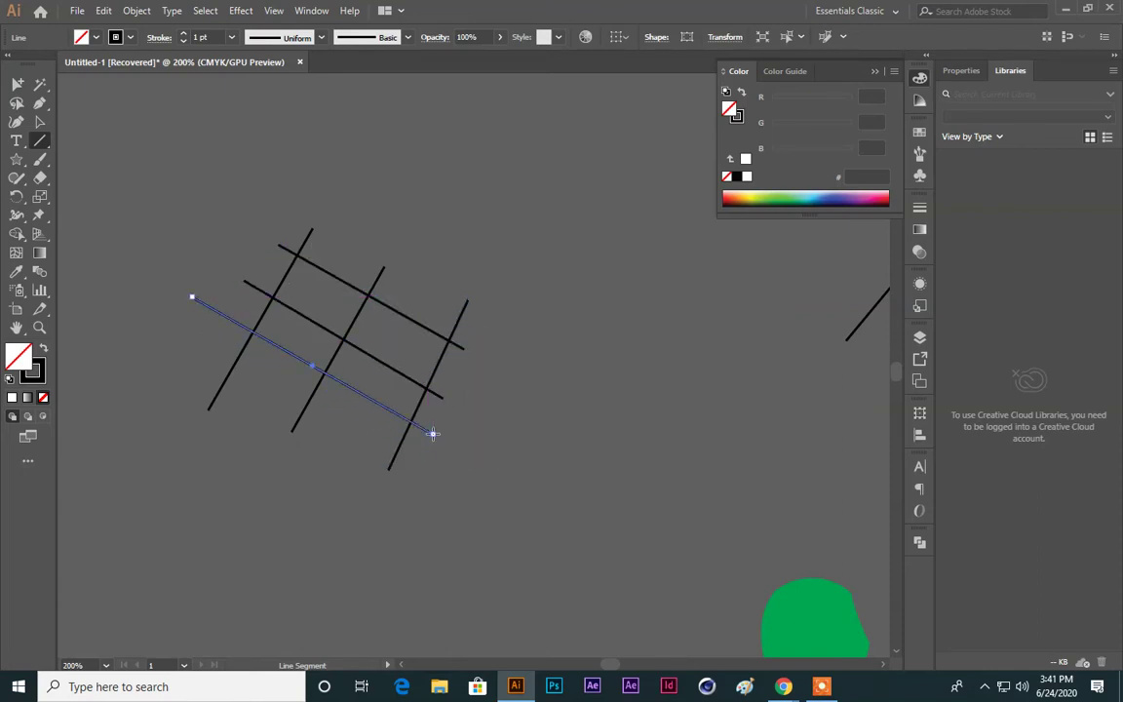
Step: Turn the new six-line grid into a Live Paint group and fill its upper-left cell with red
left_click(39, 122)
left_click_drag(177, 182, 500, 457)
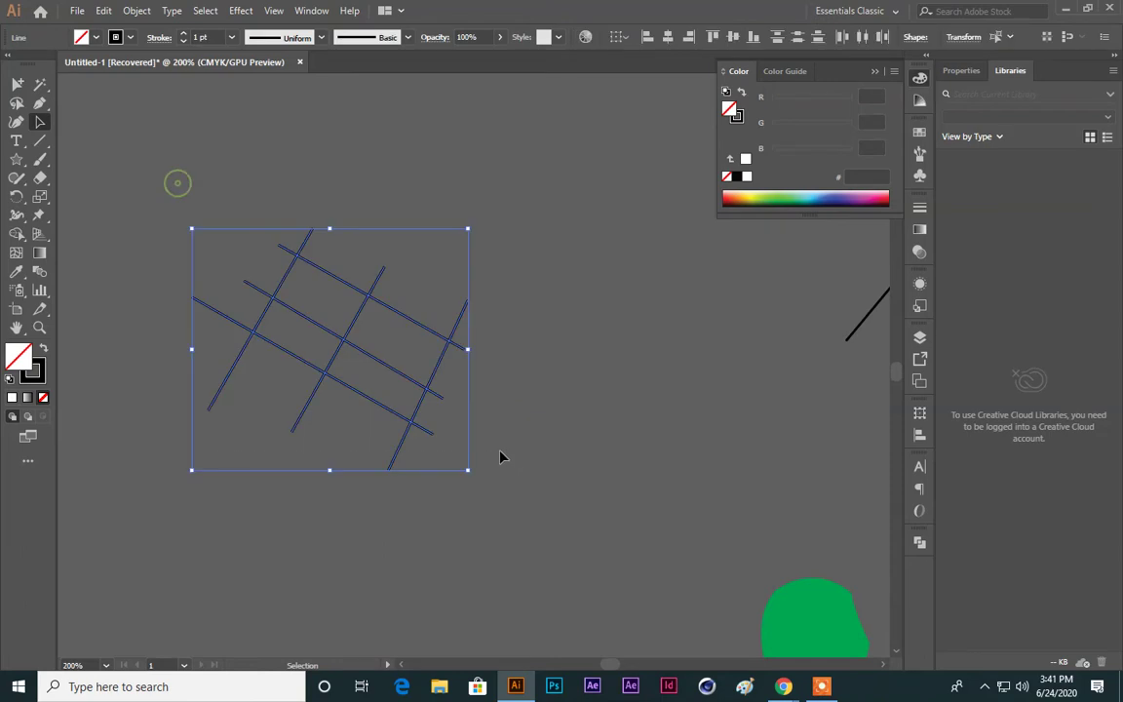
left_click(17, 234)
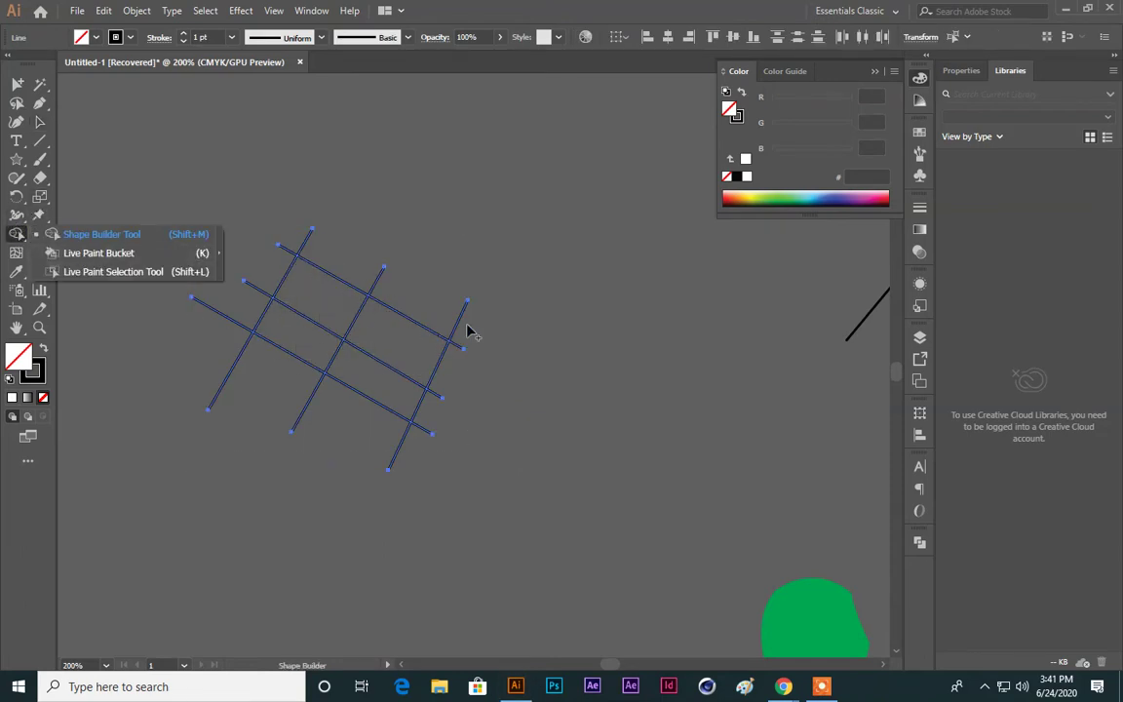
left_click(96, 252)
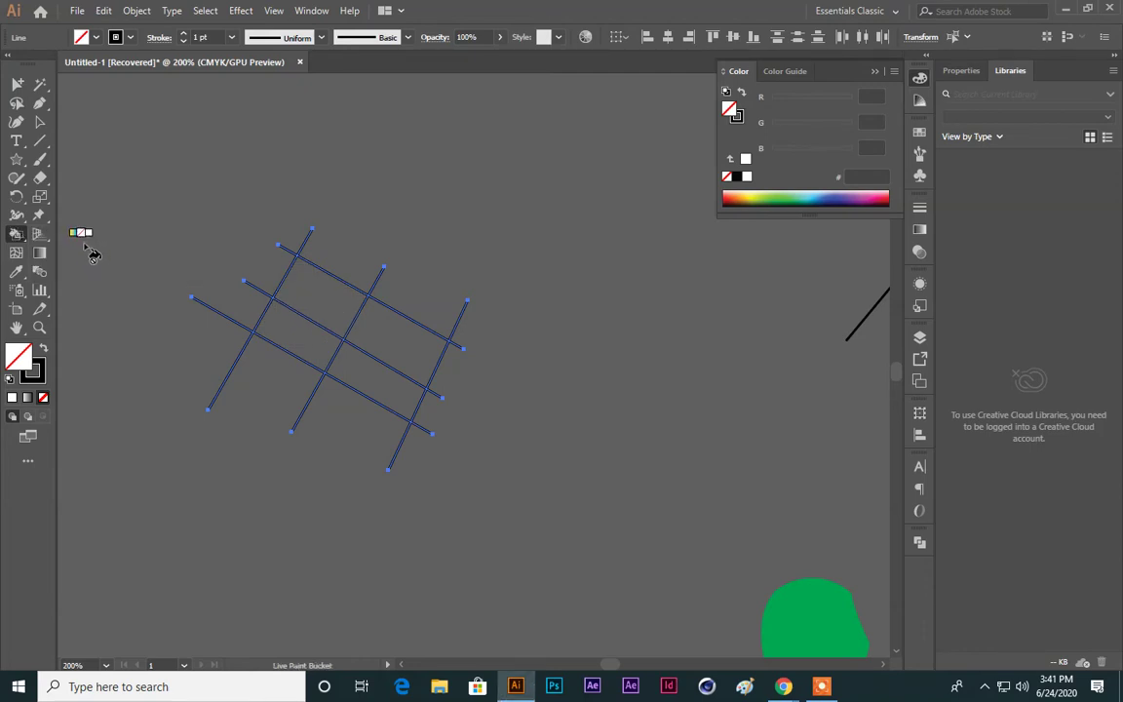
left_click(919, 129)
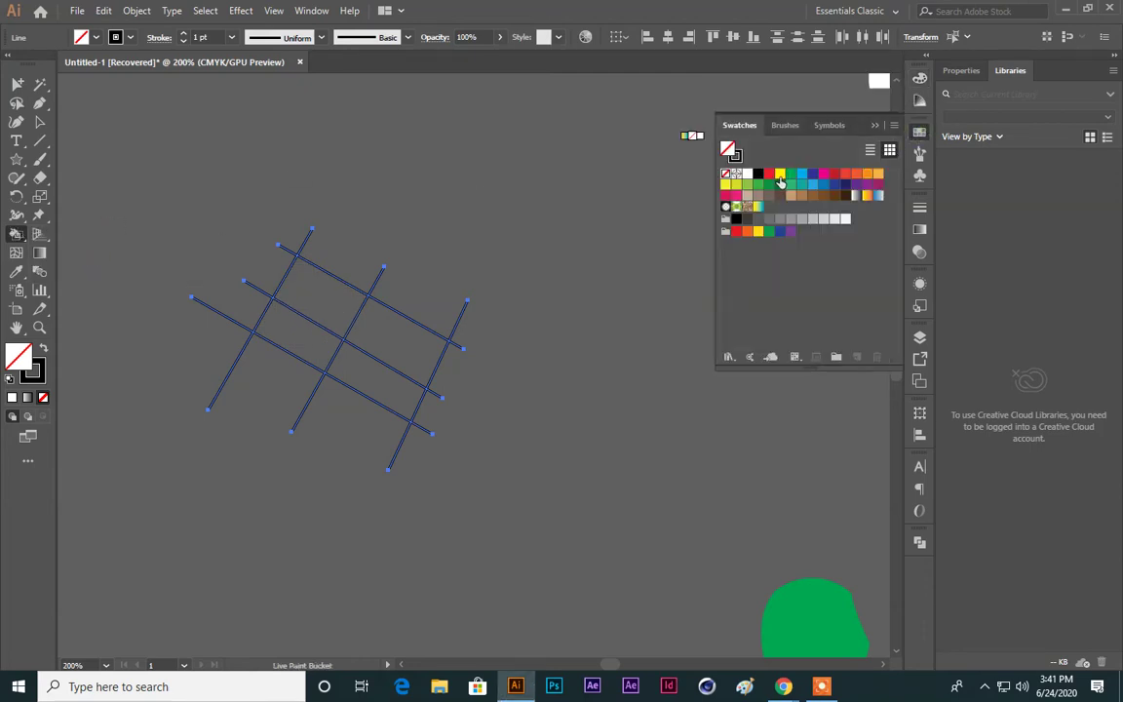
left_click(768, 176)
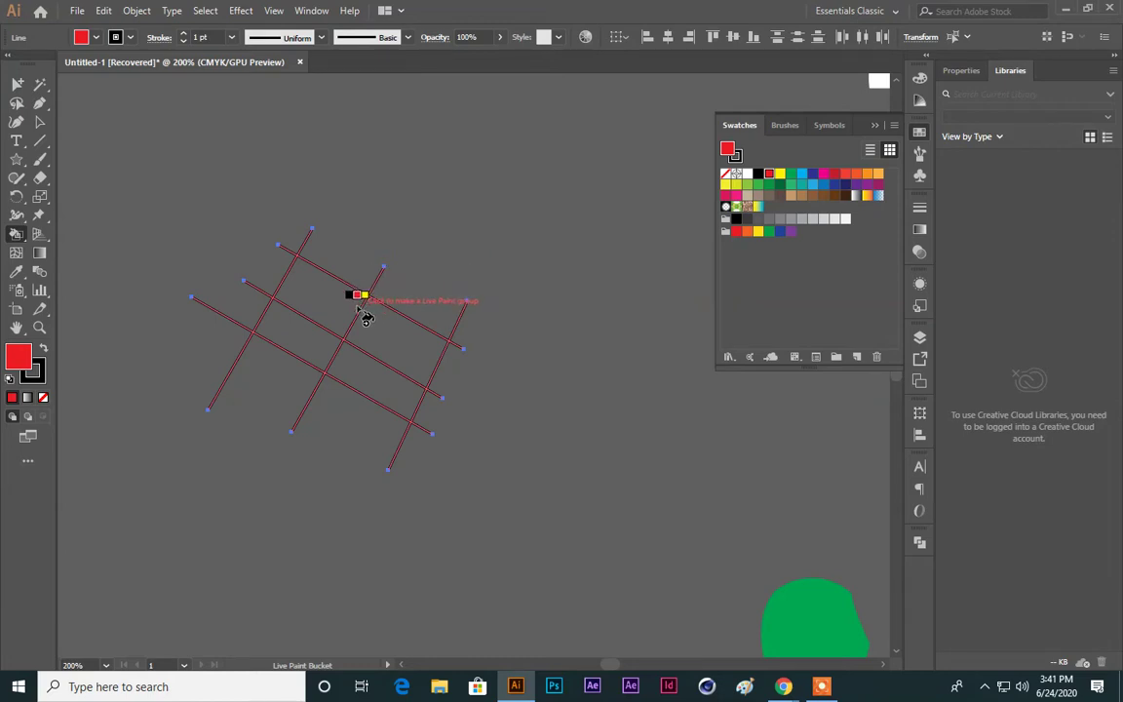
left_click(331, 310)
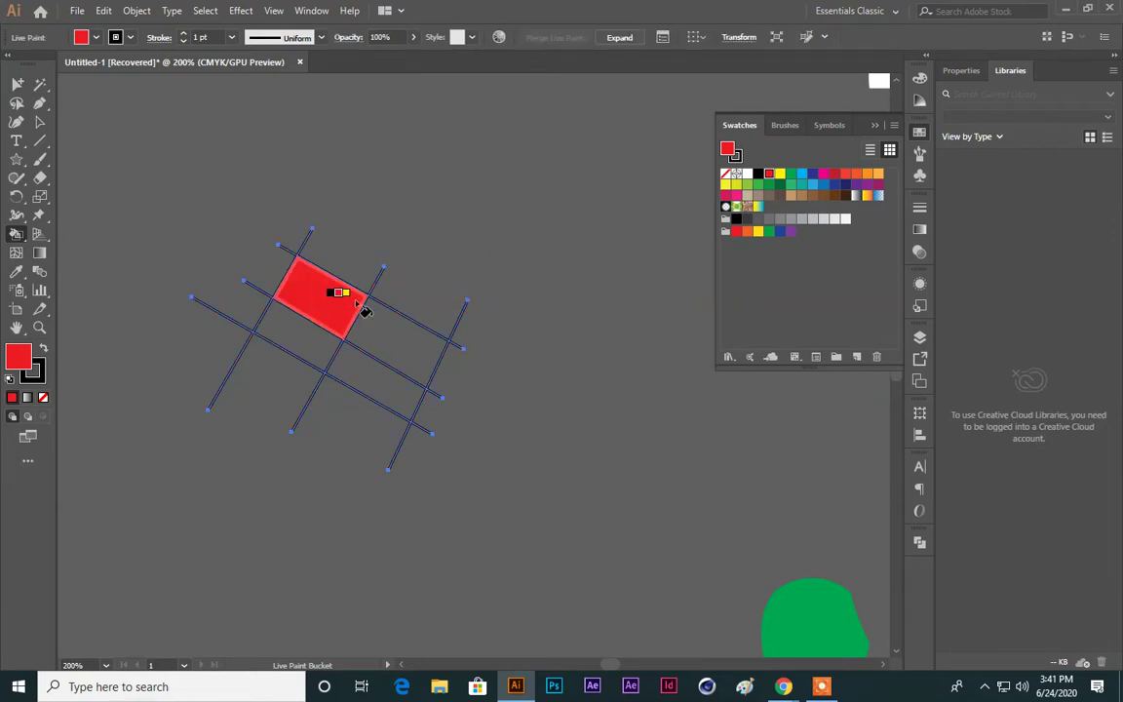
Step: Paint the lower-left cell dark red, the upper-right cell orange-red and the lower-right cell pink, and deselect the grid
left_click(832, 178)
left_click(300, 343)
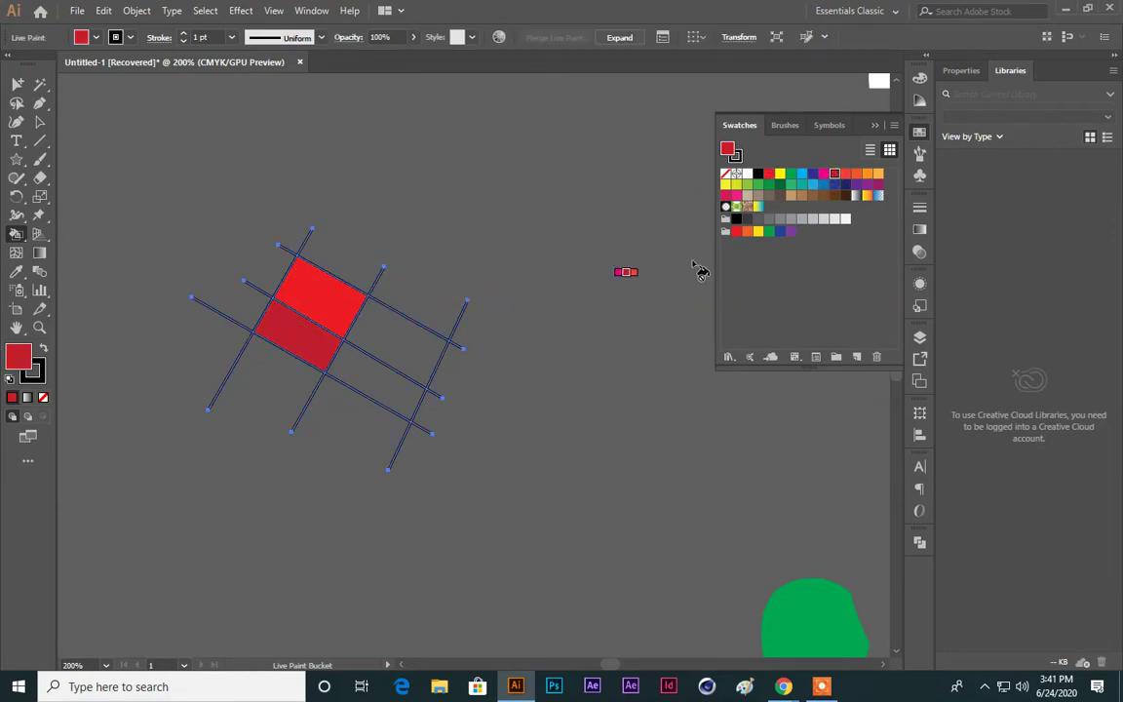
left_click(844, 175)
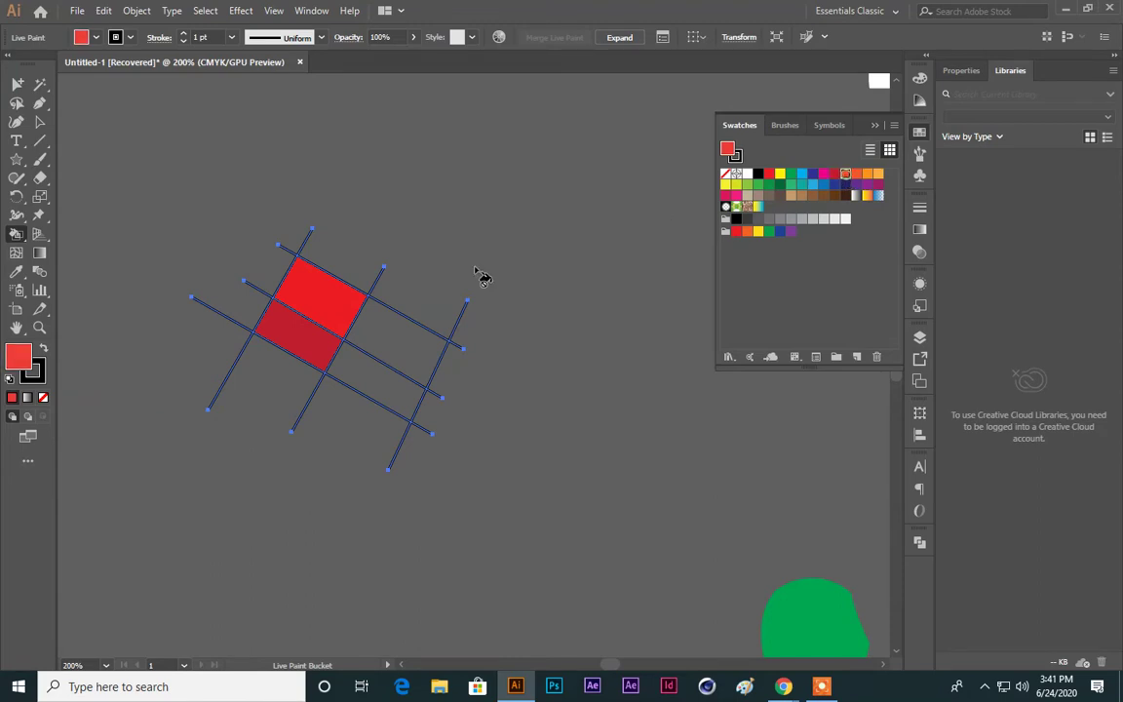
left_click(388, 349)
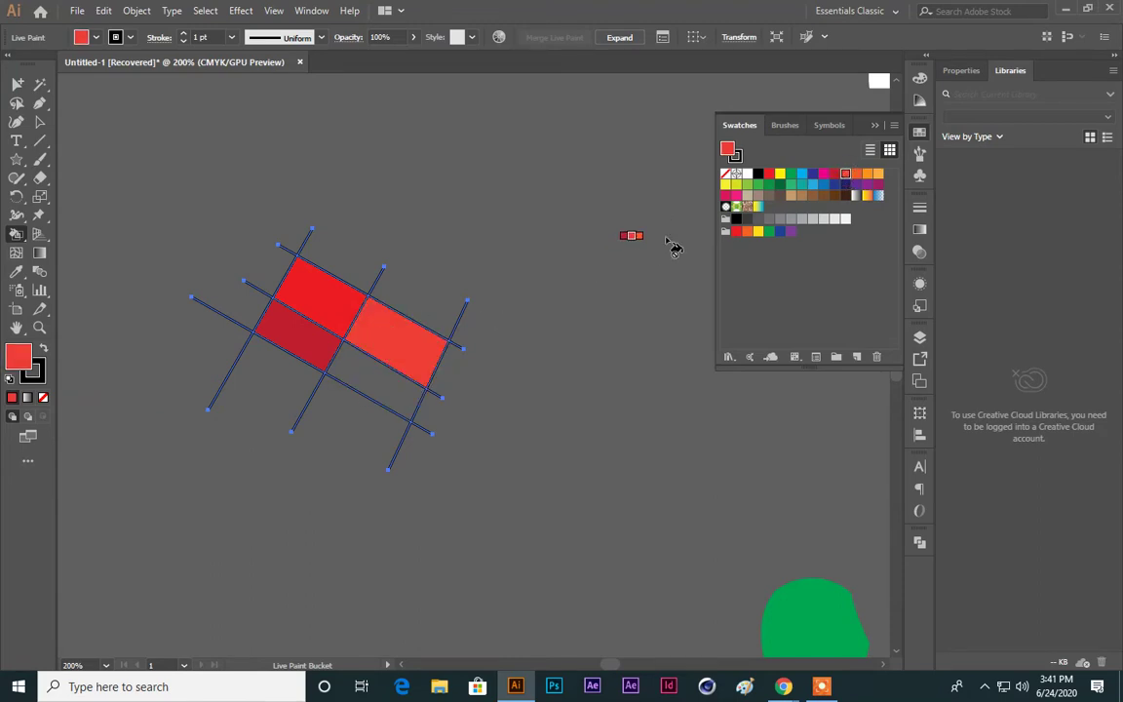
left_click(737, 195)
left_click(370, 378)
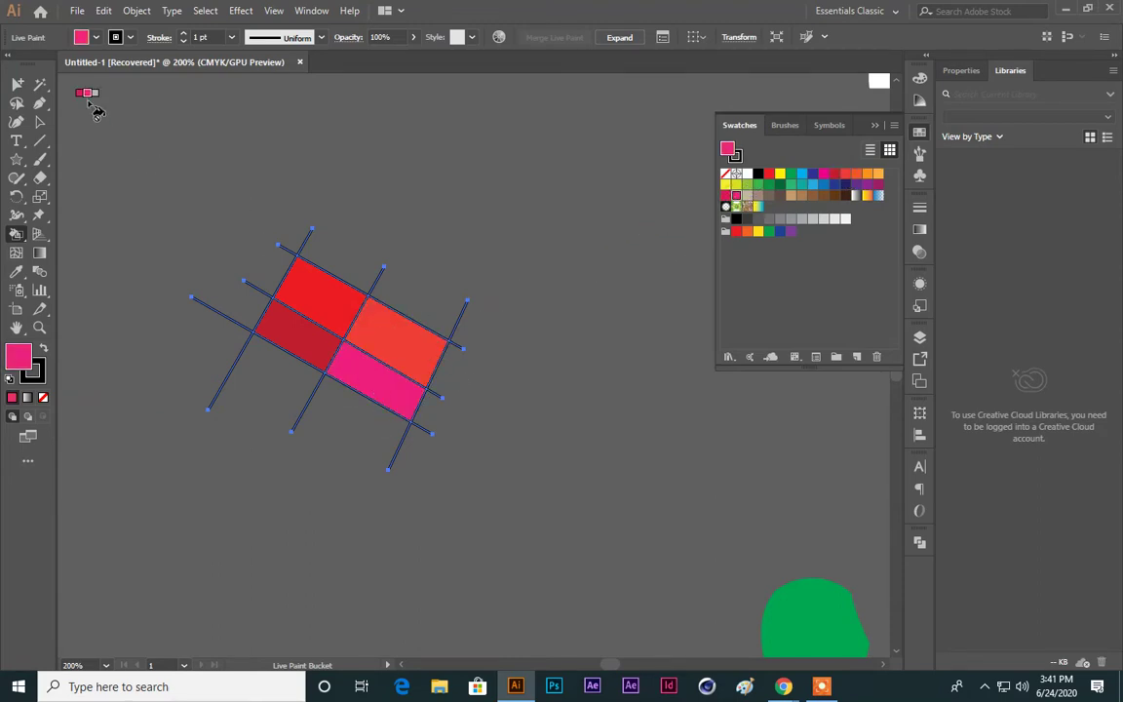
left_click(40, 122)
left_click(614, 346)
Step: With Live Paint Selection, delete the three line ends that stick out past the left edge of the painted grid
scroll(615, 346, "down", 3)
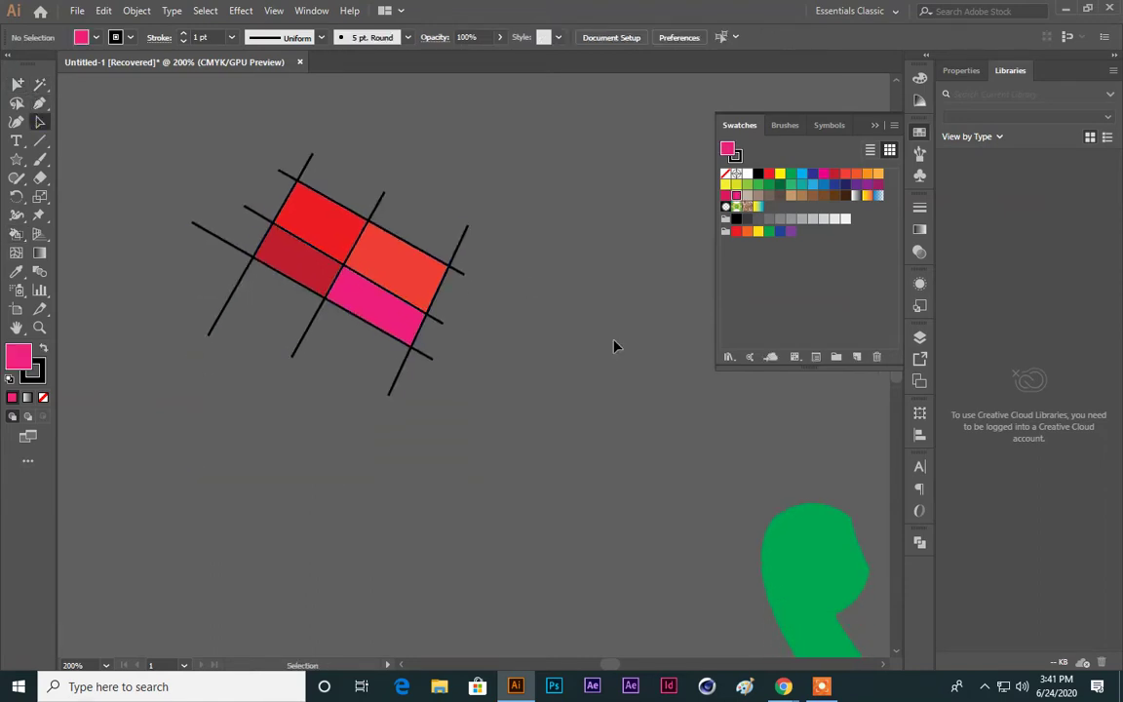
key("ctrl+equal")
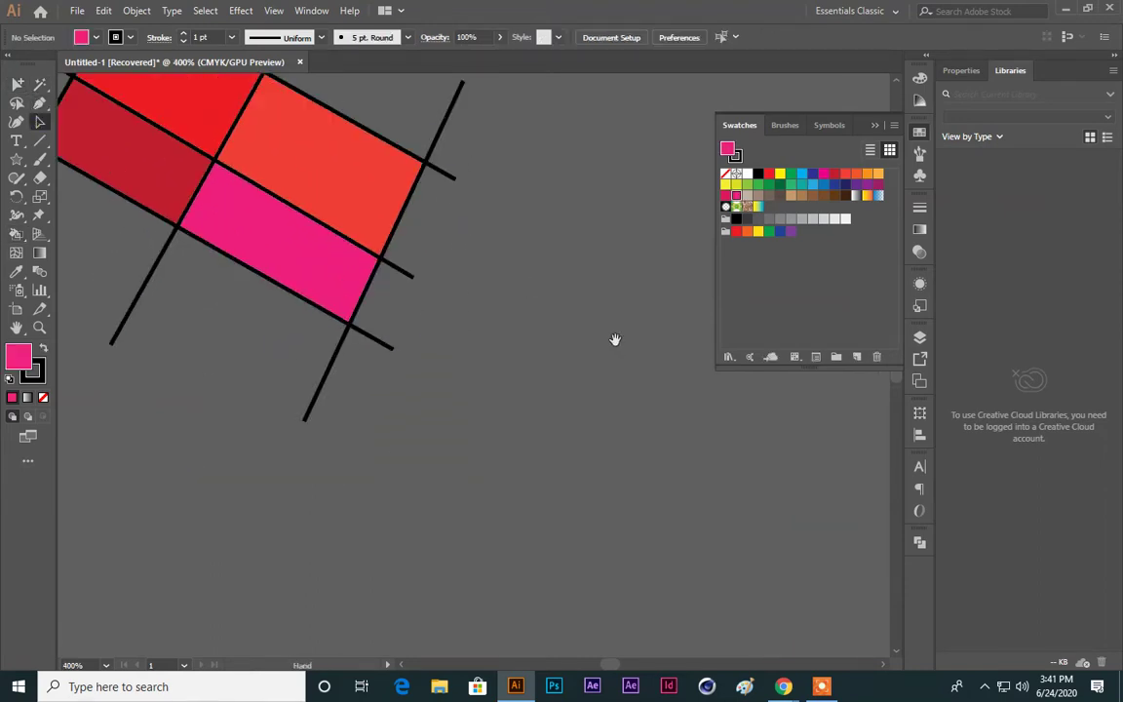
left_click_drag(295, 525, 490, 616)
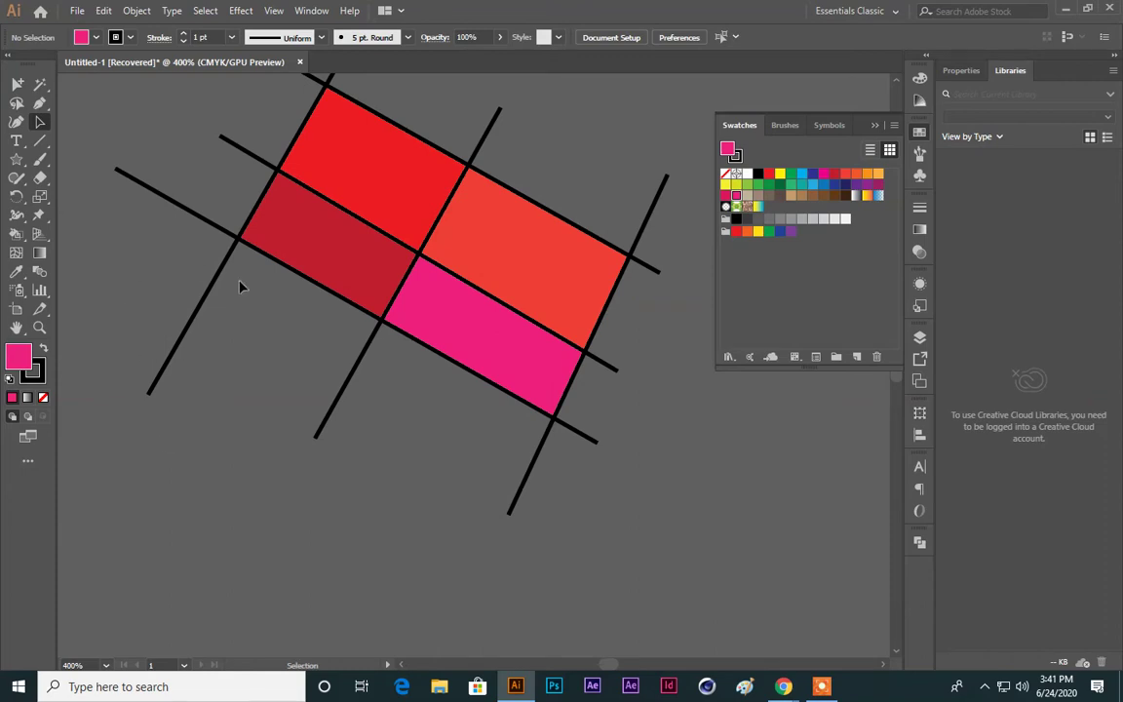
scroll(288, 305, "up", 2)
scroll(266, 104, "up", 2)
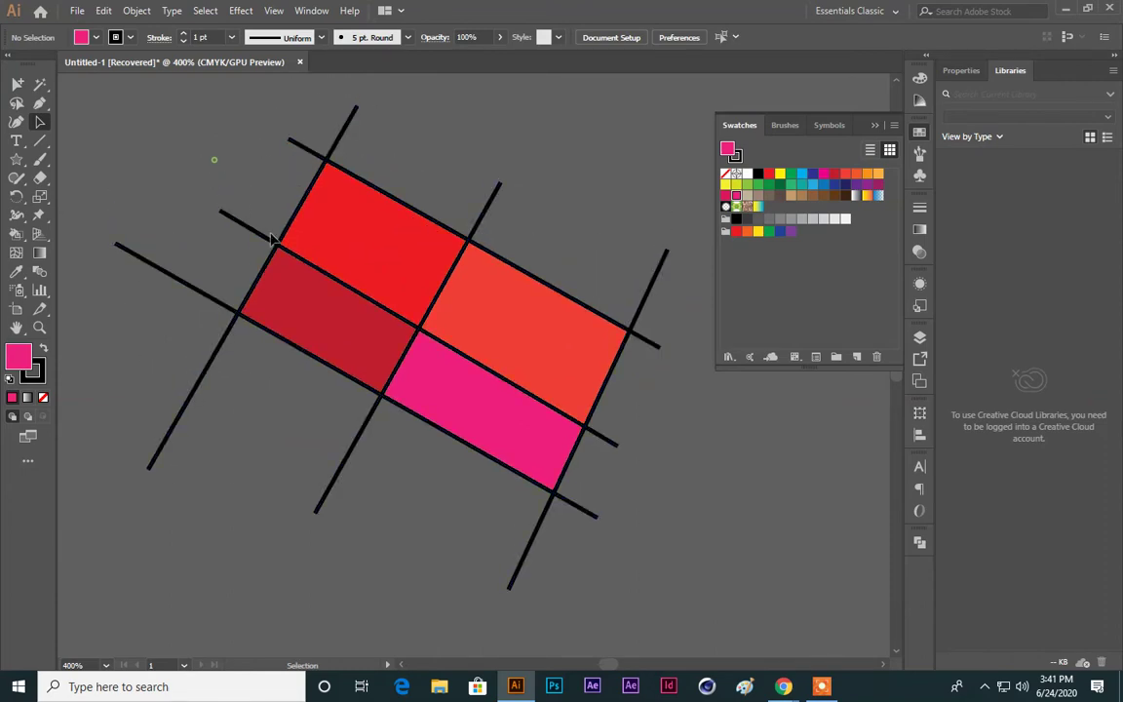
left_click(368, 351)
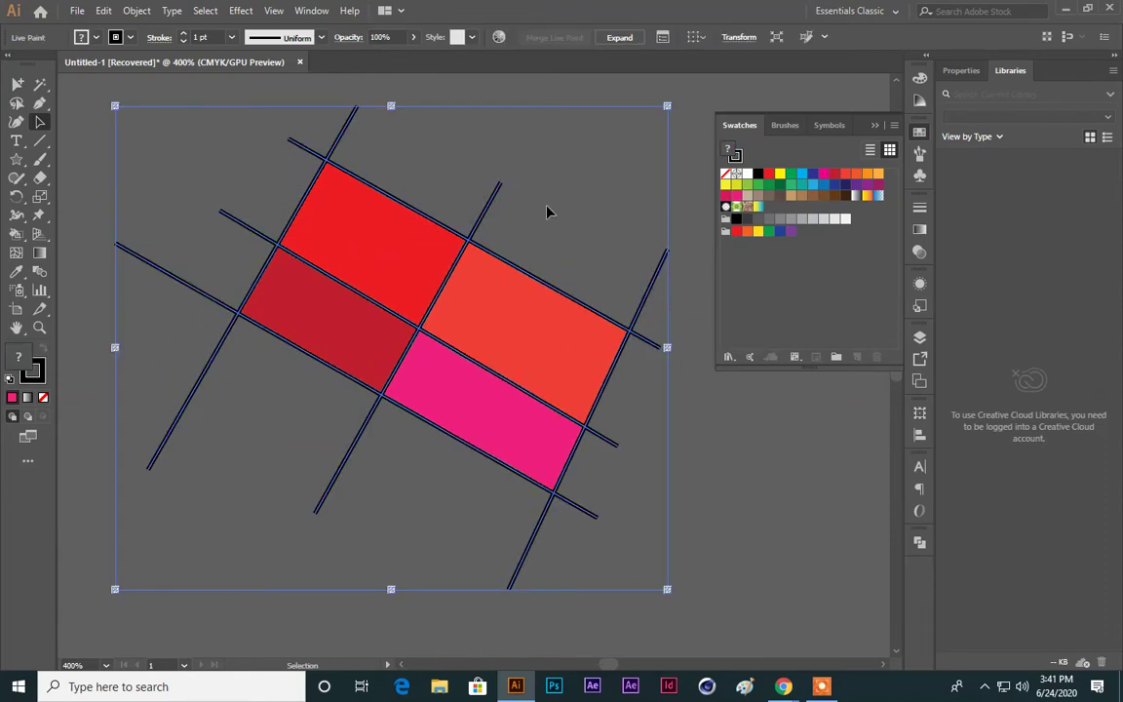
left_click(37, 205)
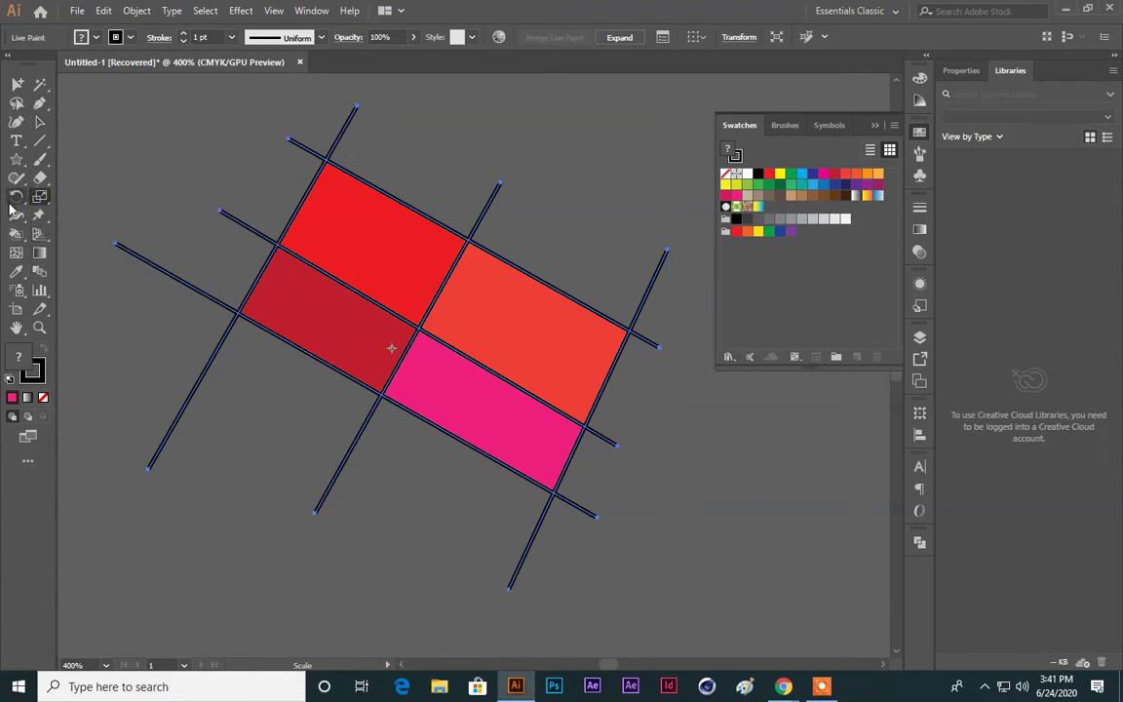
left_click(43, 238)
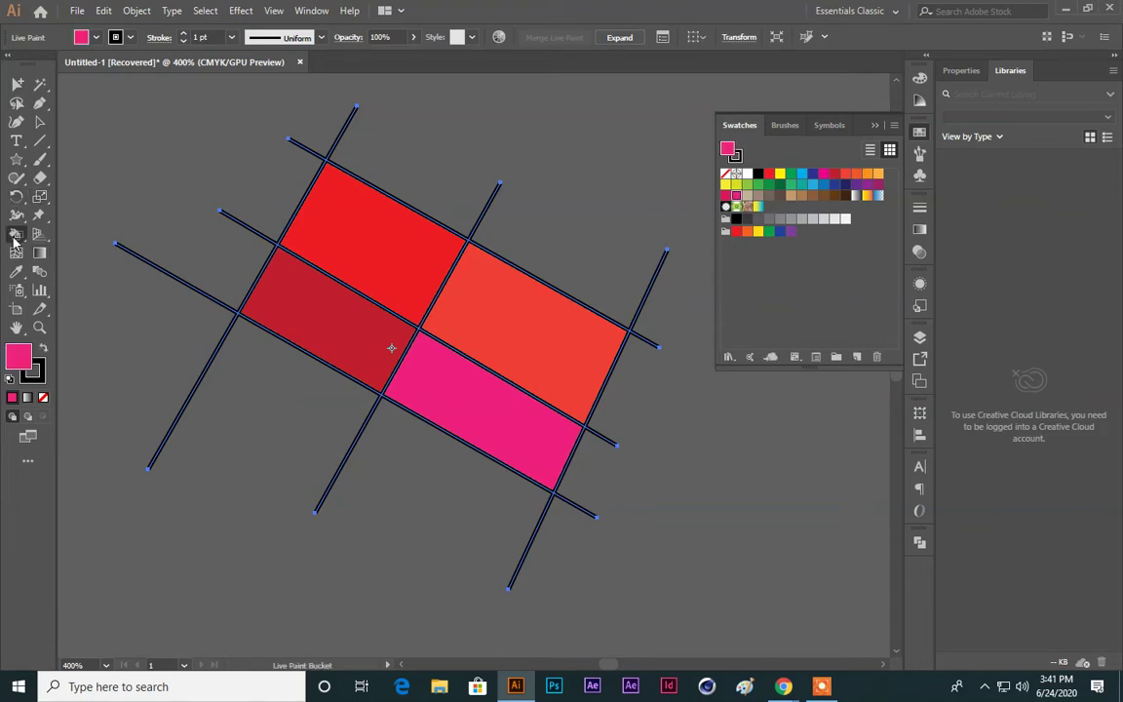
left_click_drag(43, 236, 87, 271)
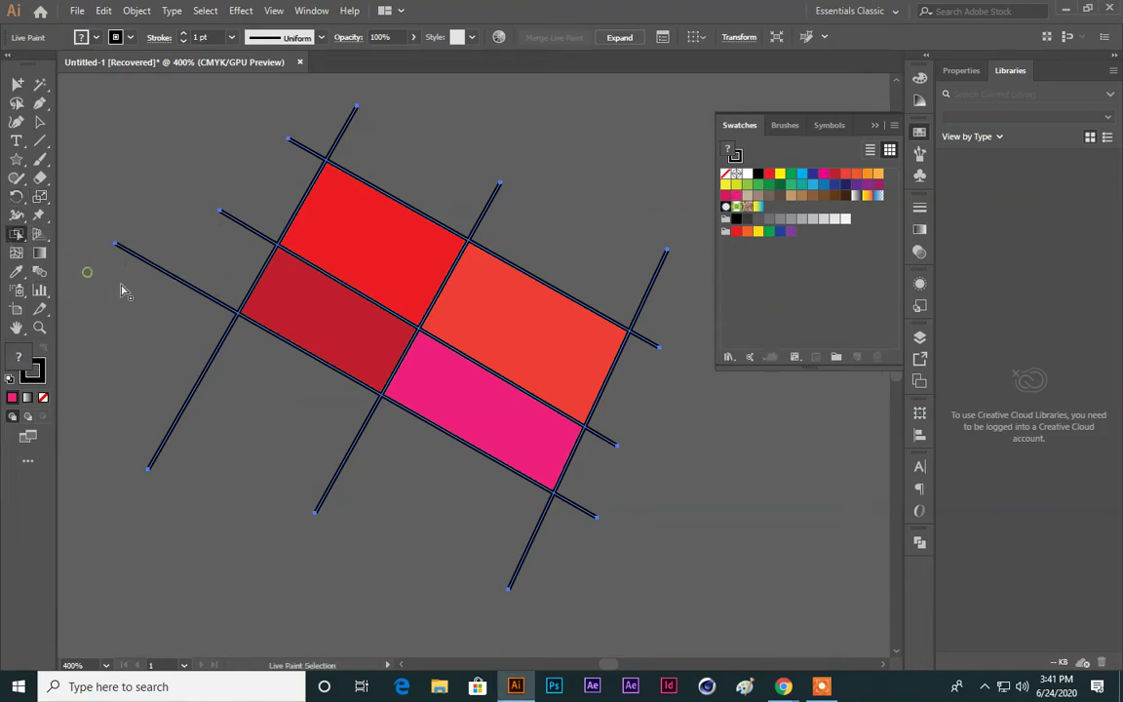
left_click(224, 314)
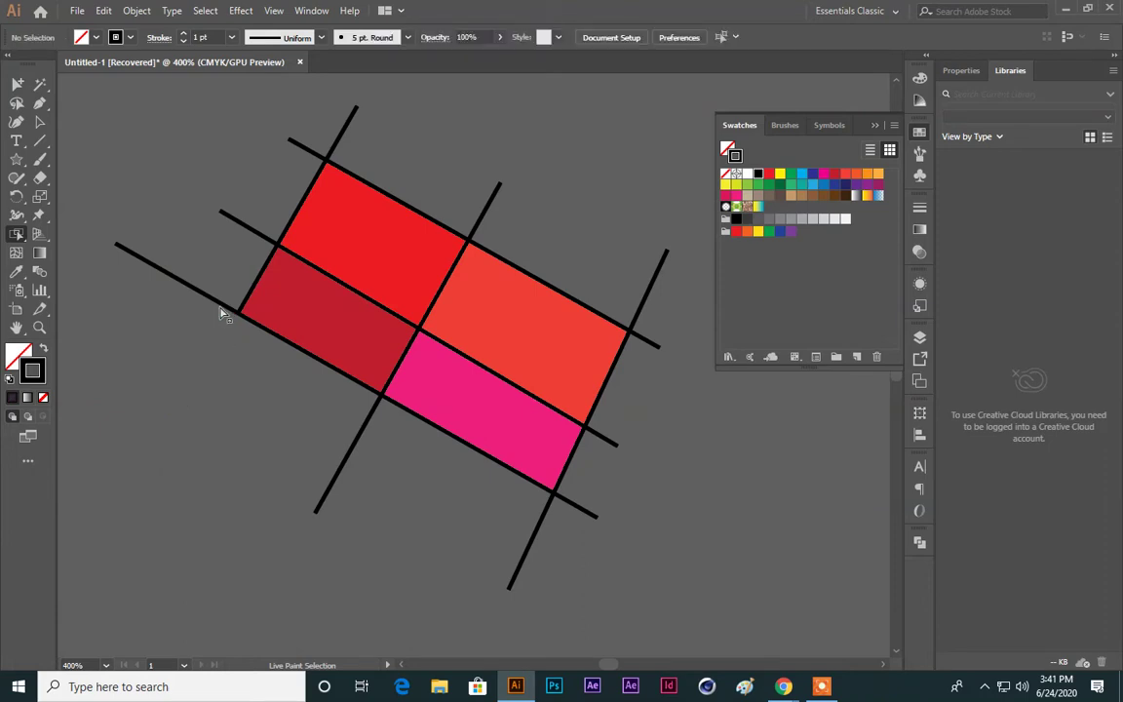
left_click(219, 310)
key("Delete")
left_click(246, 224)
key("Delete")
left_click(297, 147)
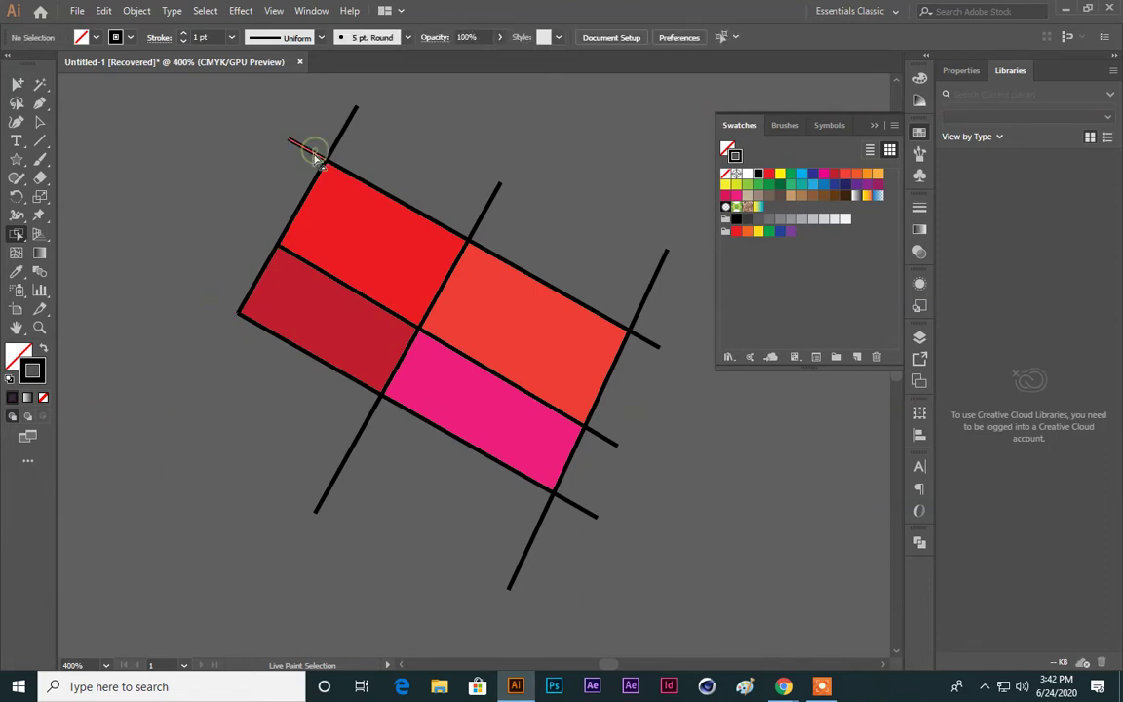
key("Delete")
Step: Delete the three line ends above the painted grid's top edge and the upper two past its right edge
left_click(339, 143)
key("Delete")
left_click(492, 214)
key("Delete")
left_click(651, 293)
key("Delete")
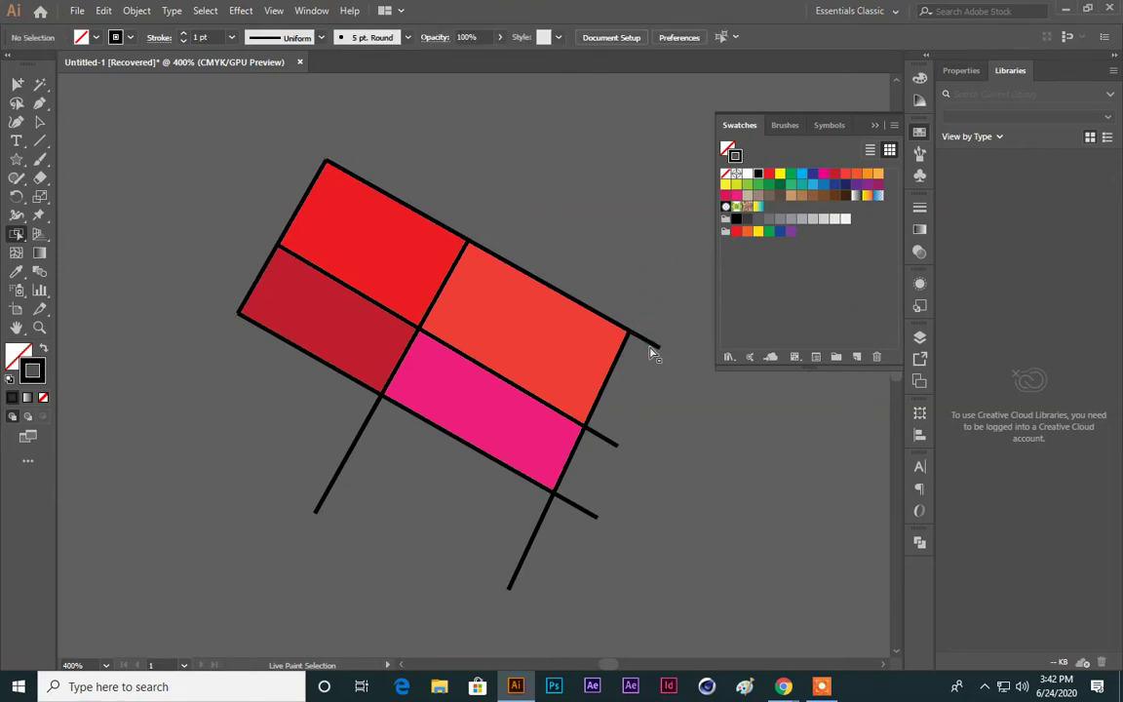
left_click(651, 345)
key("Delete")
left_click(610, 445)
key("Delete")
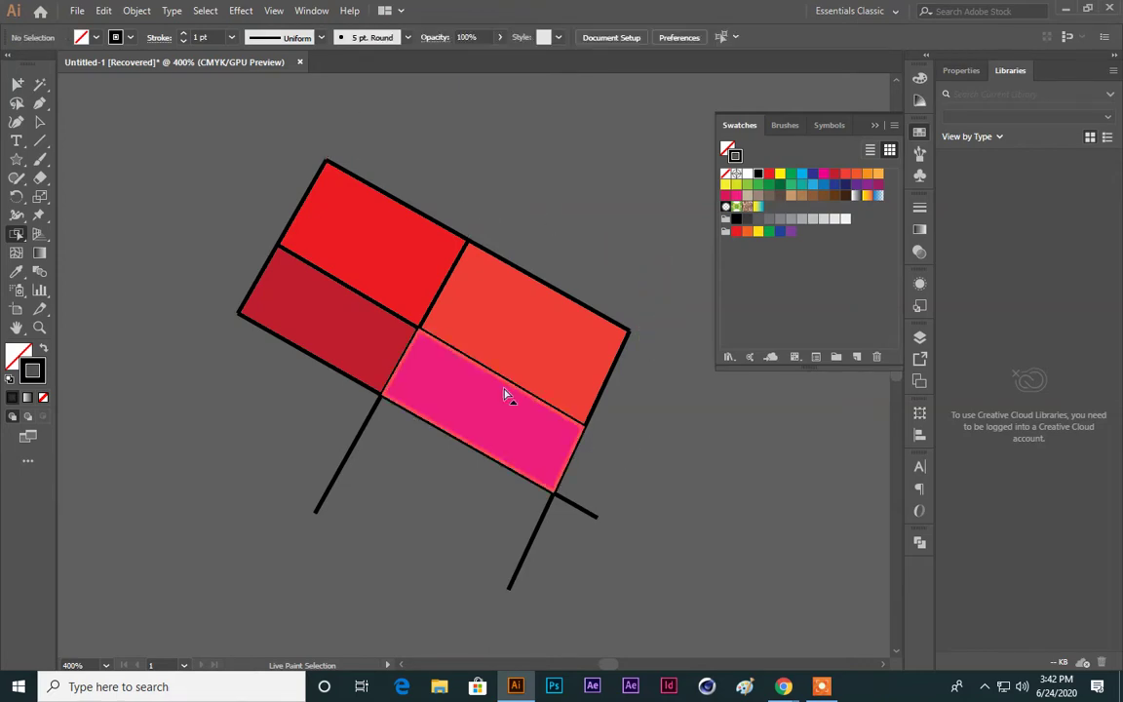
Step: Try deleting the inner edges between the upper and lower painted cells, and undo those deletions
left_click(504, 383)
key("Delete")
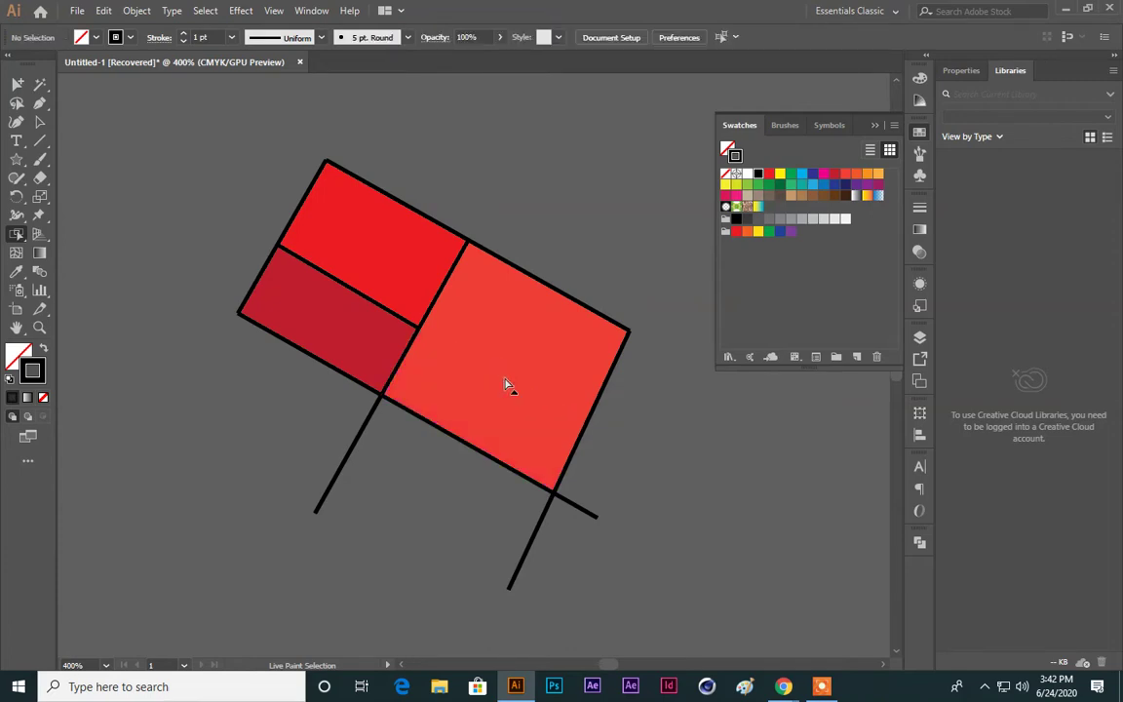
left_click(367, 300)
key("Delete")
key("ctrl+z")
key("ctrl+z")
key("ctrl+z")
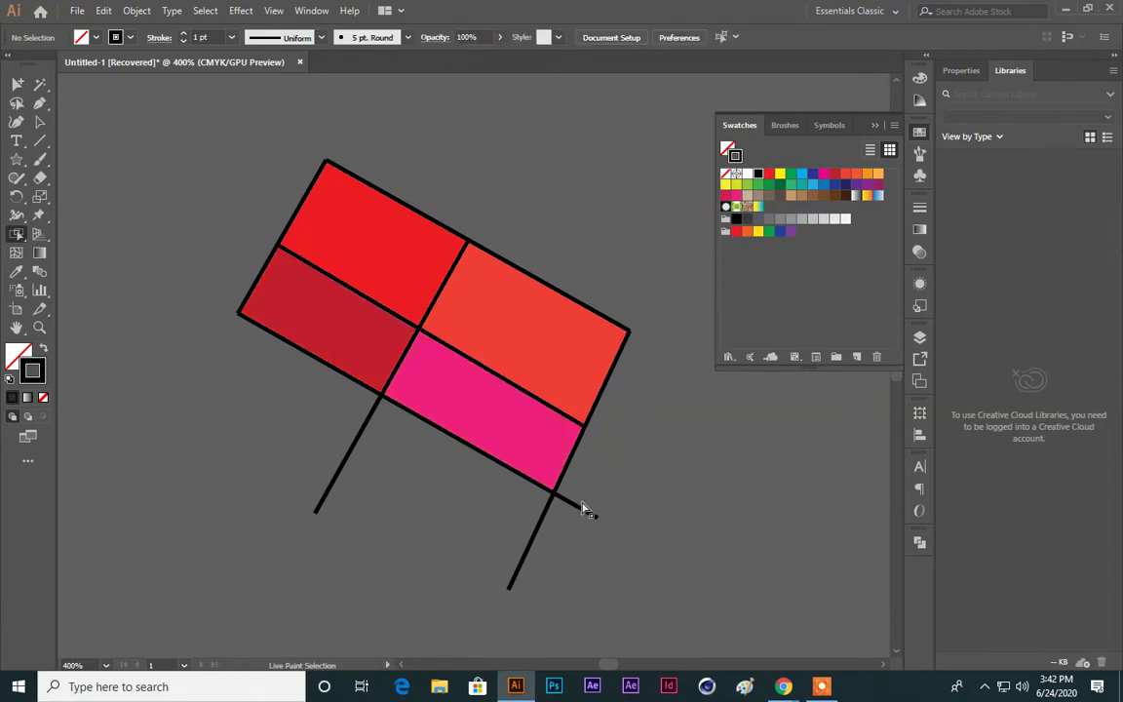
Step: Delete the three remaining line ends that stick out at the lower-right corner and below the painted grid
left_click(586, 514)
left_click(534, 535, "shift")
key("Delete")
left_click(361, 442)
key("Delete")
left_click(18, 85)
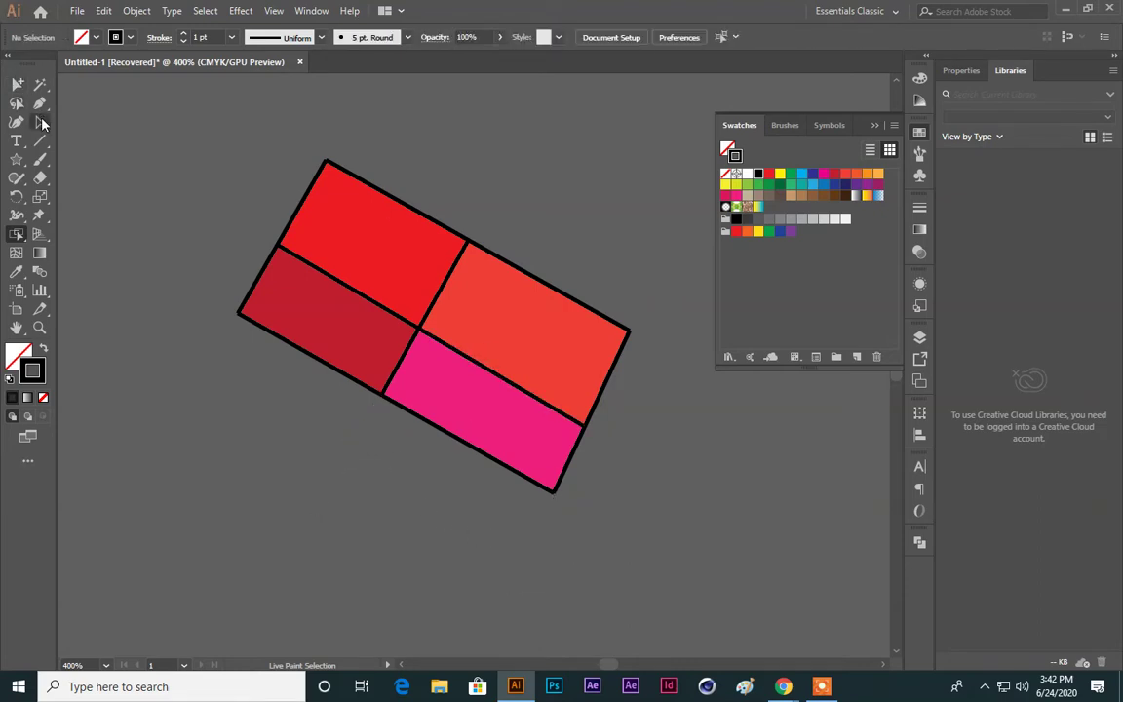
Step: Display the perspective grid with the Perspective Grid tool, fit the artboard in the window and collapse the swatches
scroll(421, 518, "down", 2)
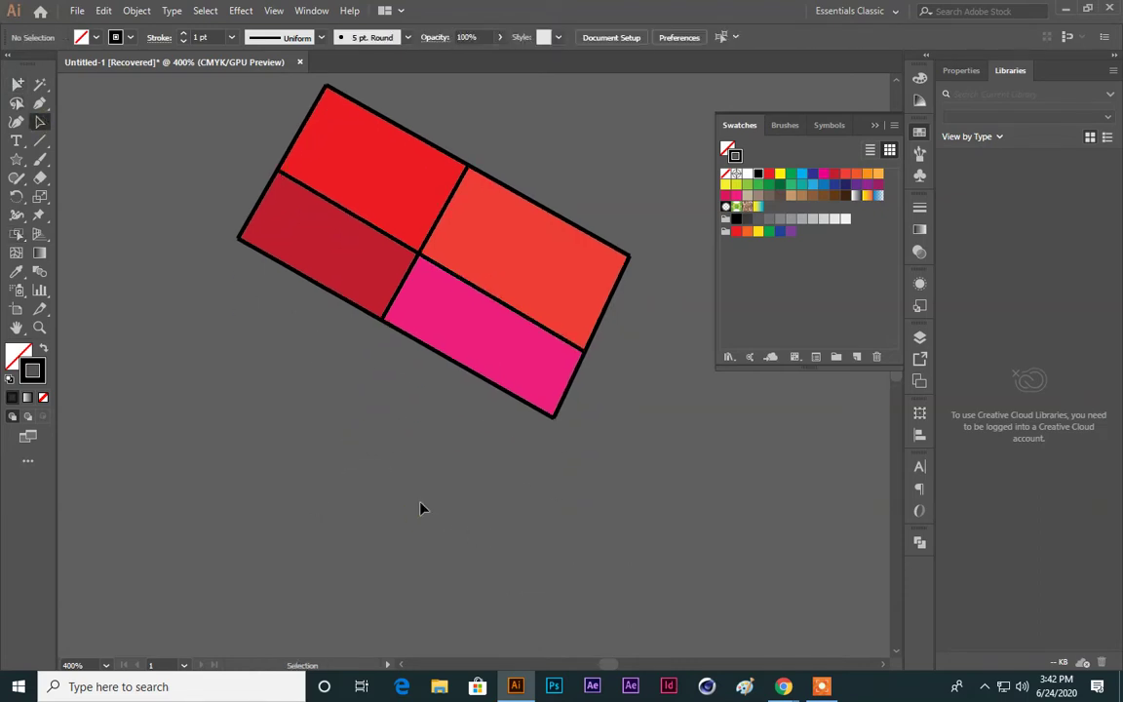
left_click(38, 234)
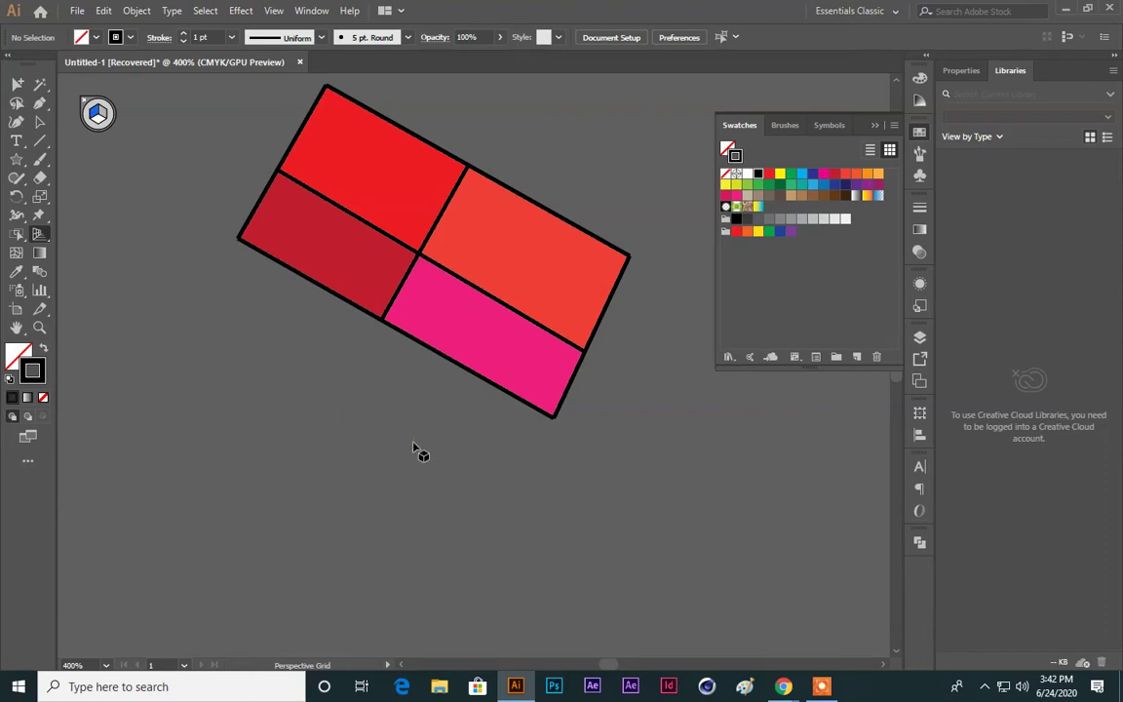
left_click(274, 11)
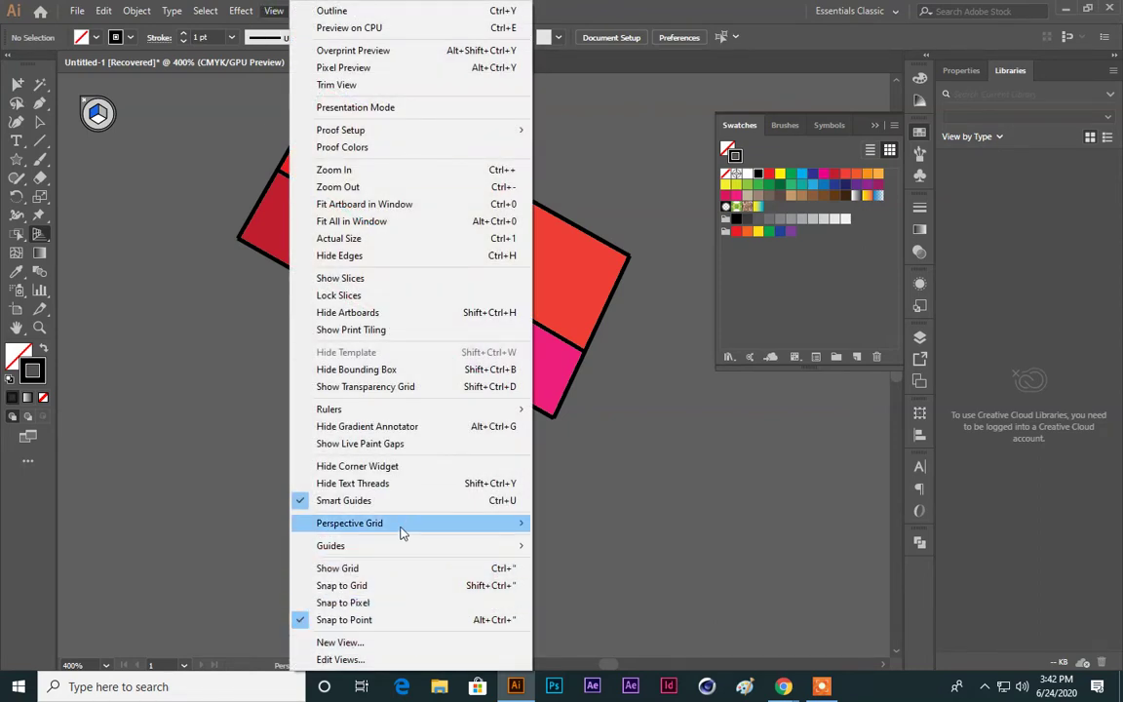
mouse_move(448, 525)
left_click(579, 371)
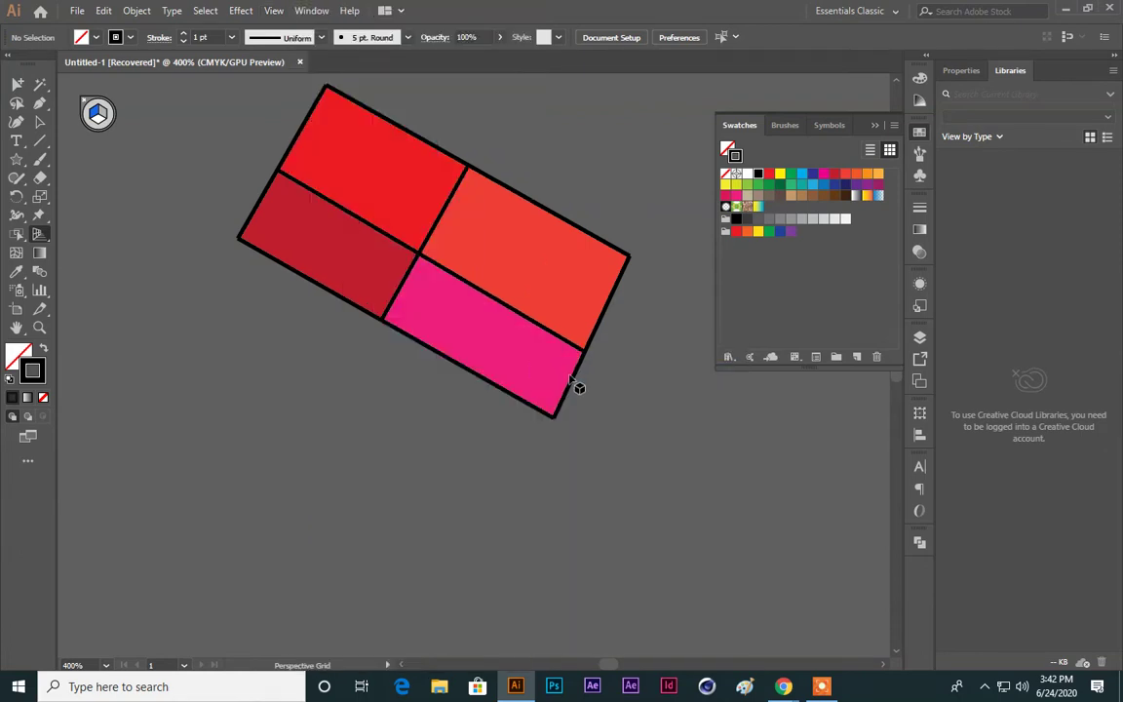
key("ctrl+0")
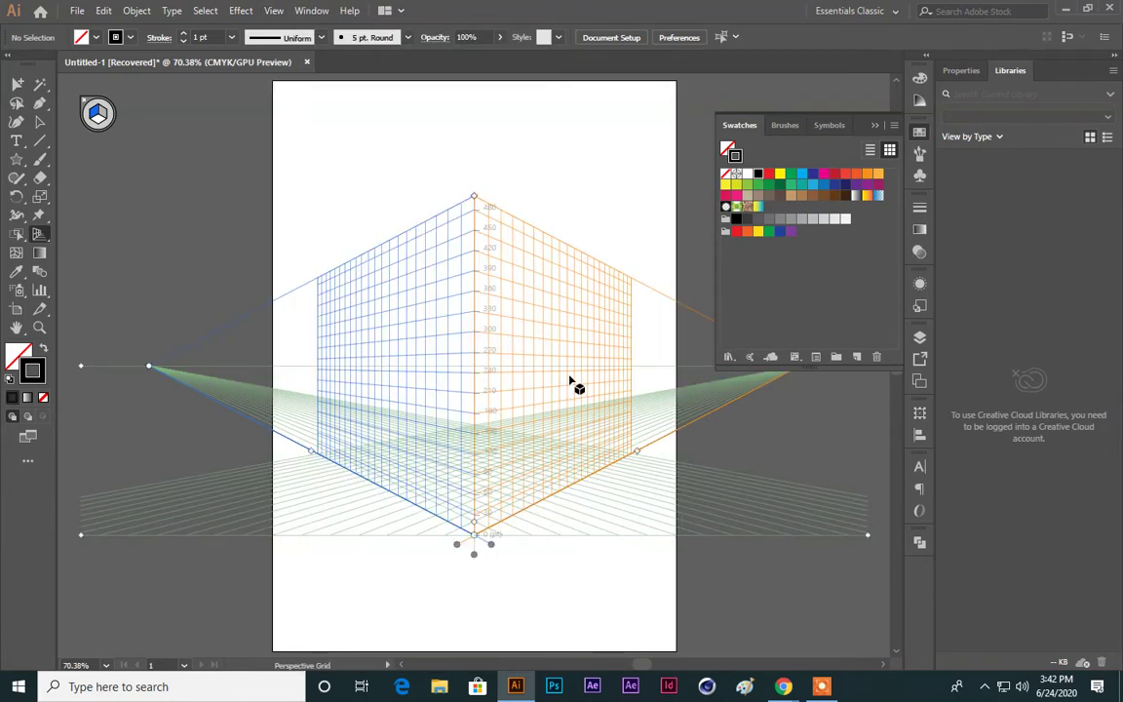
left_click(875, 124)
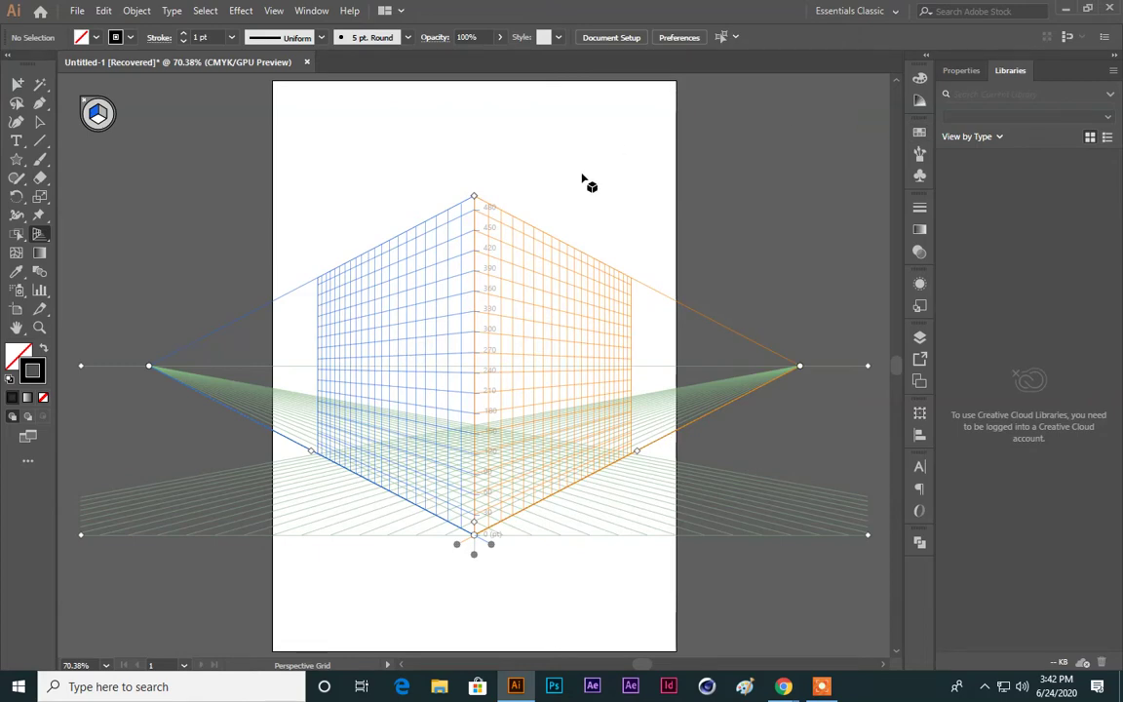
Step: Draw a rectangle in perspective covering the blue left plane of the grid
left_click(39, 120)
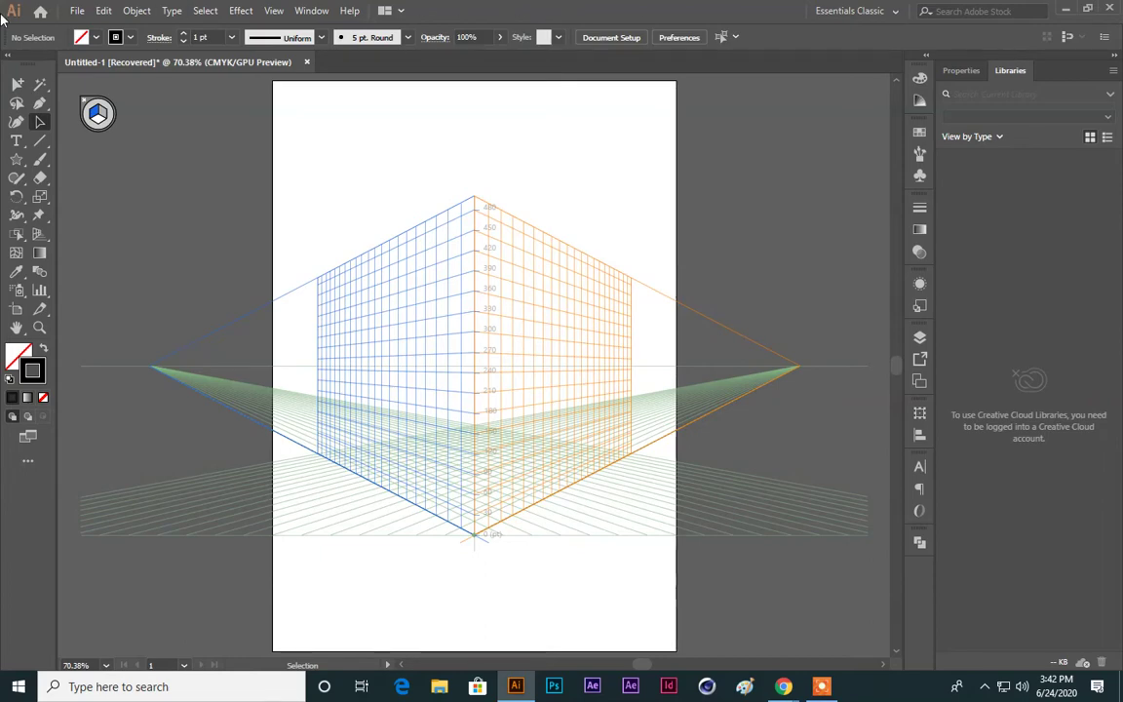
scroll(585, 234, "down", 1)
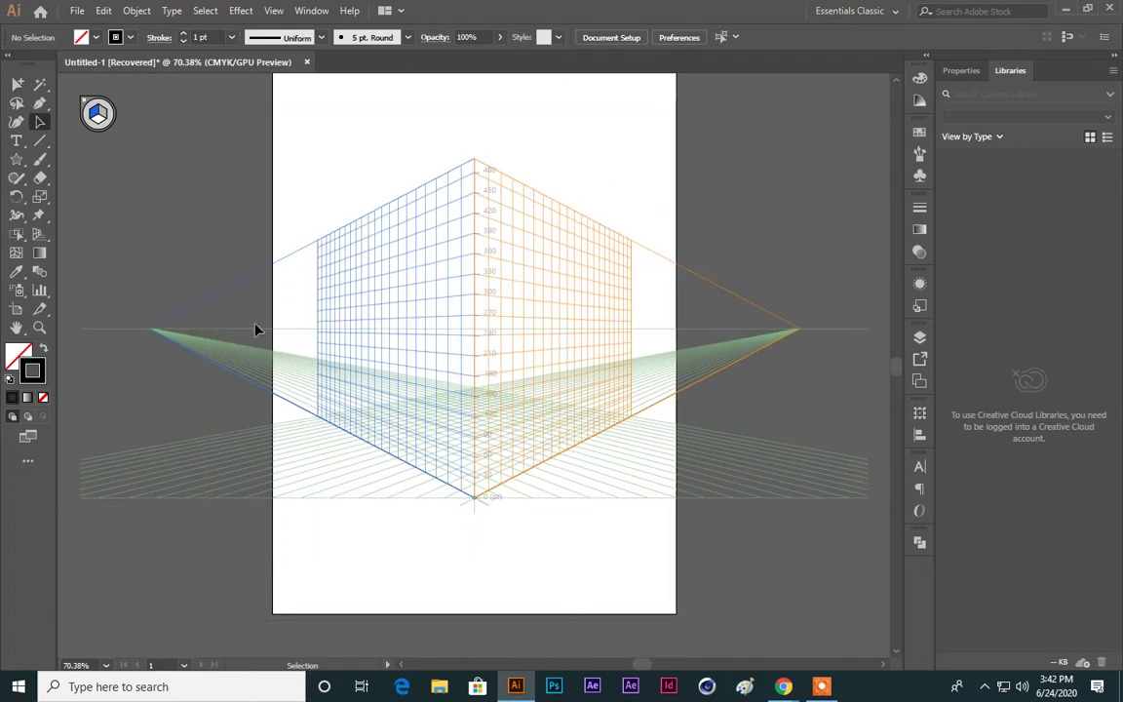
left_click(16, 161)
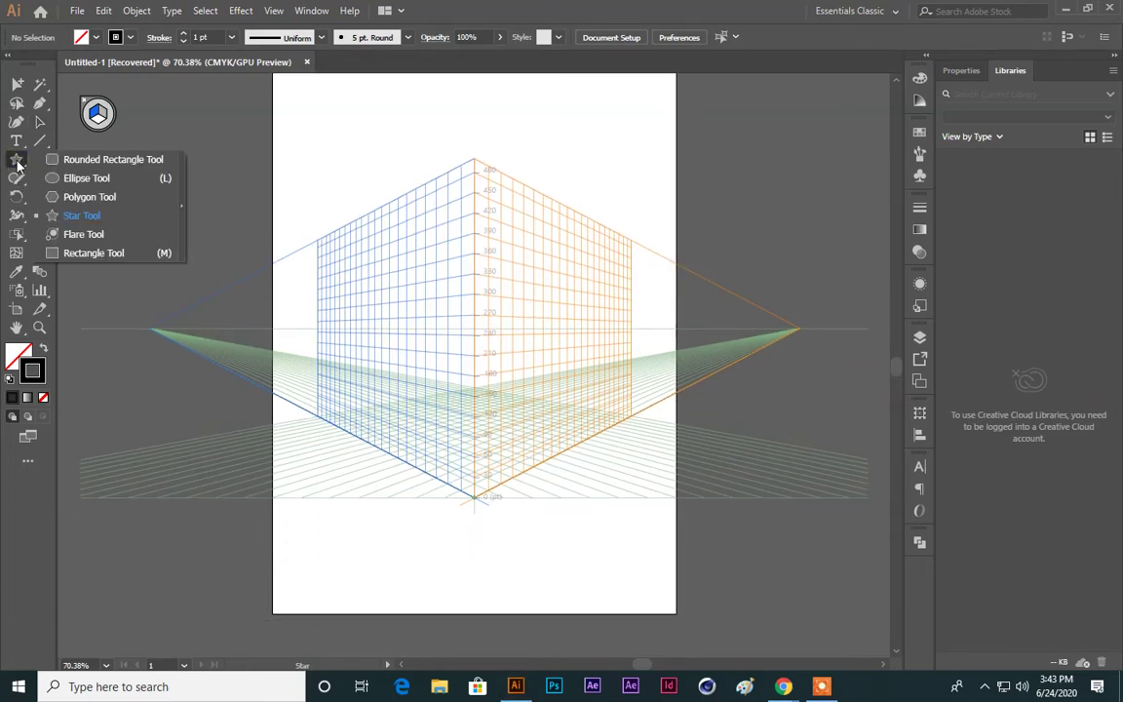
left_click(78, 252)
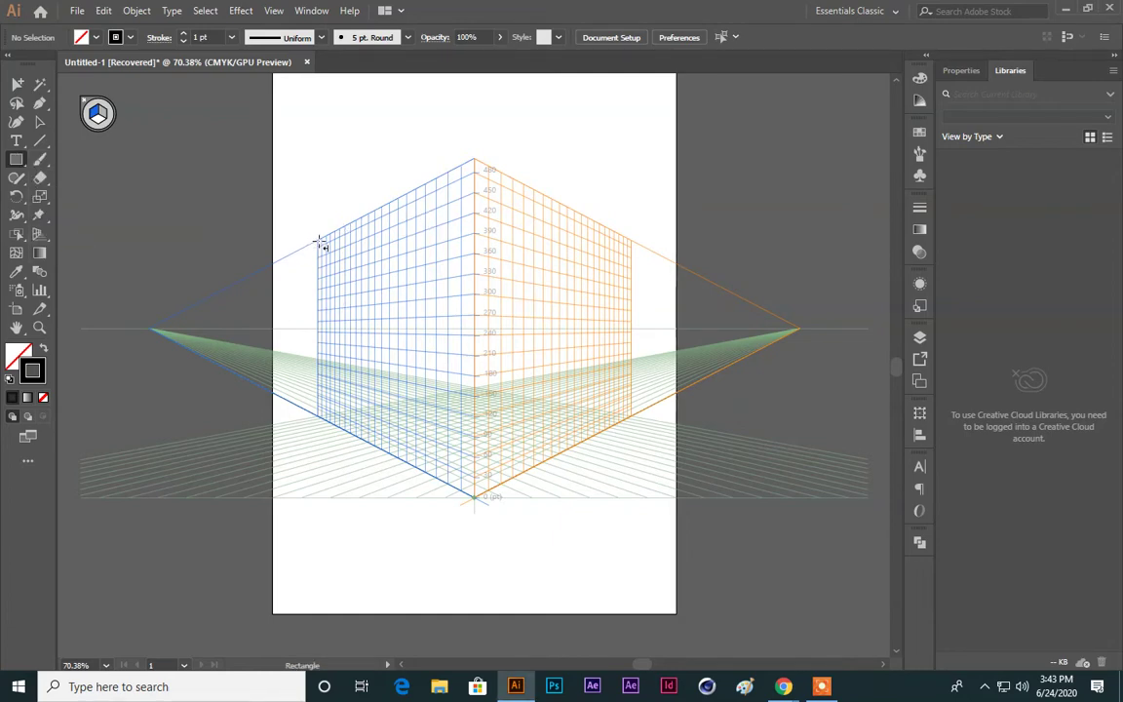
mouse_move(313, 241)
left_mouse_down()
mouse_move(406, 371)
mouse_move(471, 497)
left_mouse_up()
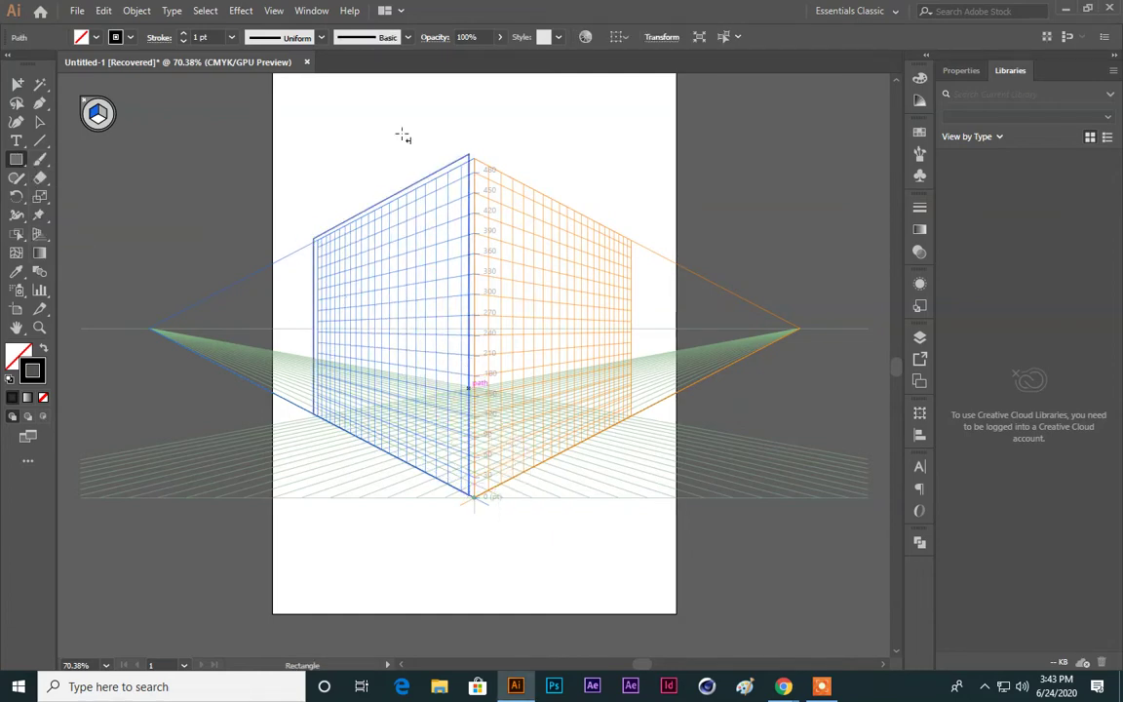
Step: Swap the rectangle's fill and stroke, and set its fill to the crimson c9003a
left_click(44, 347)
double_click(18, 358)
mouse_move(651, 320)
left_mouse_down()
mouse_move(640, 336)
mouse_move(664, 343)
mouse_move(667, 333)
left_mouse_up()
left_click(836, 301)
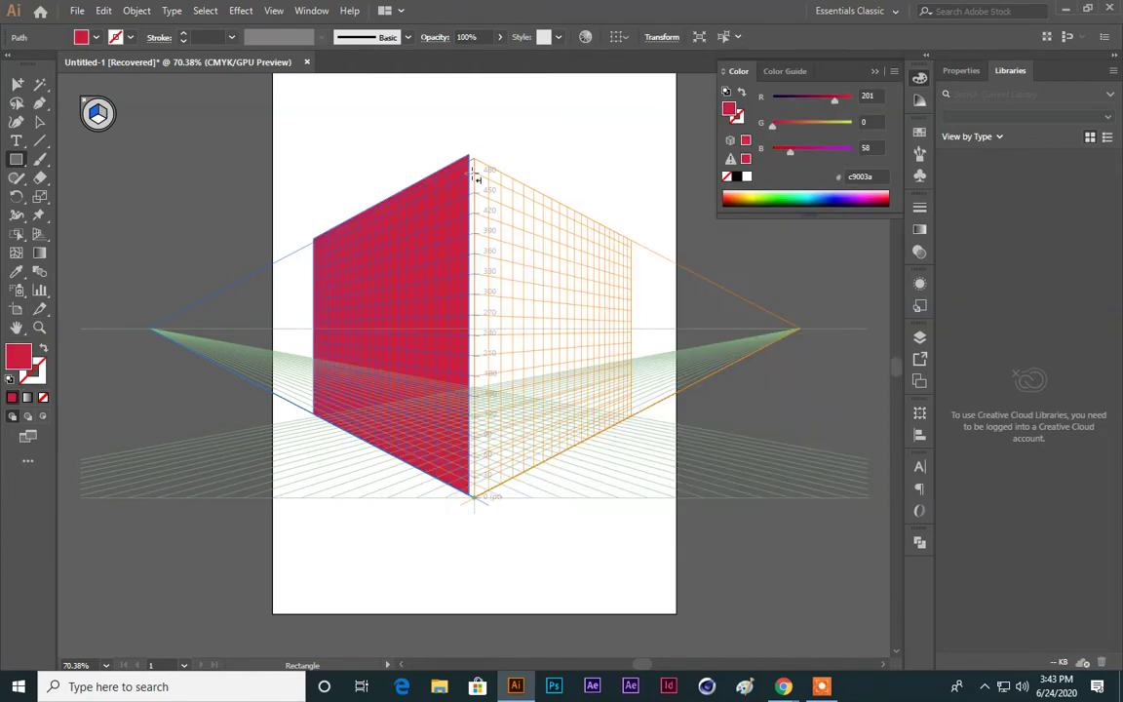
Step: Try drawing rectangles over the orange right plane, from its upper inner corner and its lower outer corner, and undo both
mouse_move(473, 157)
left_mouse_down()
mouse_move(504, 284)
mouse_move(494, 251)
left_mouse_up()
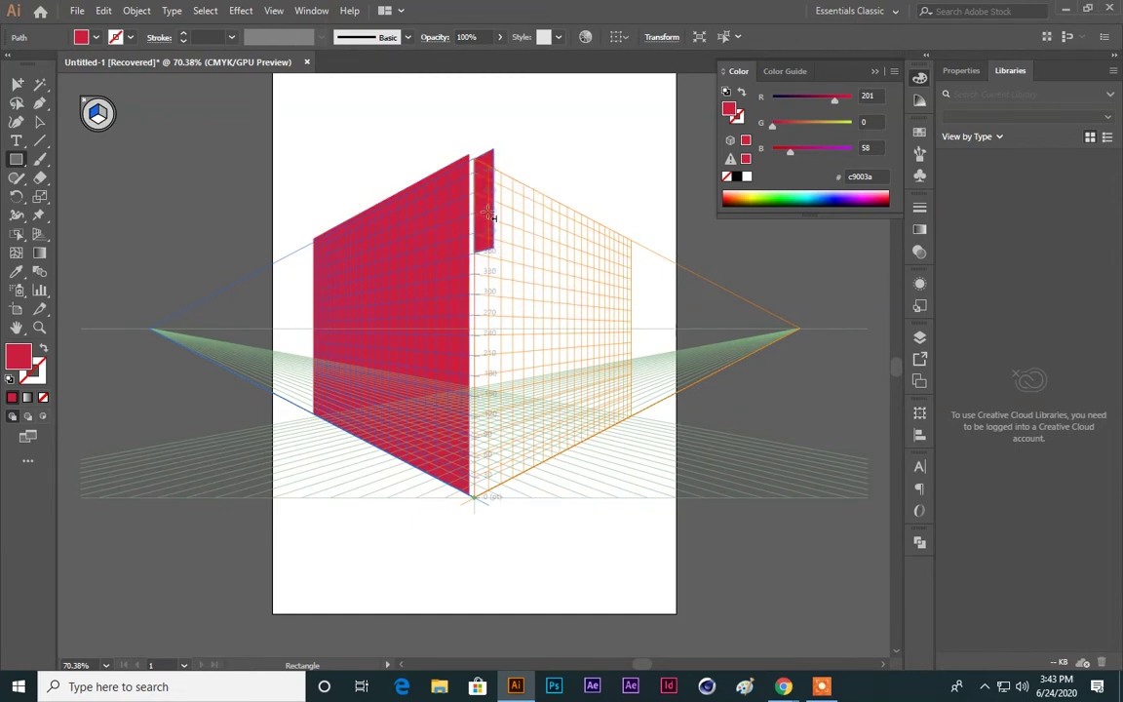
key("ctrl+z")
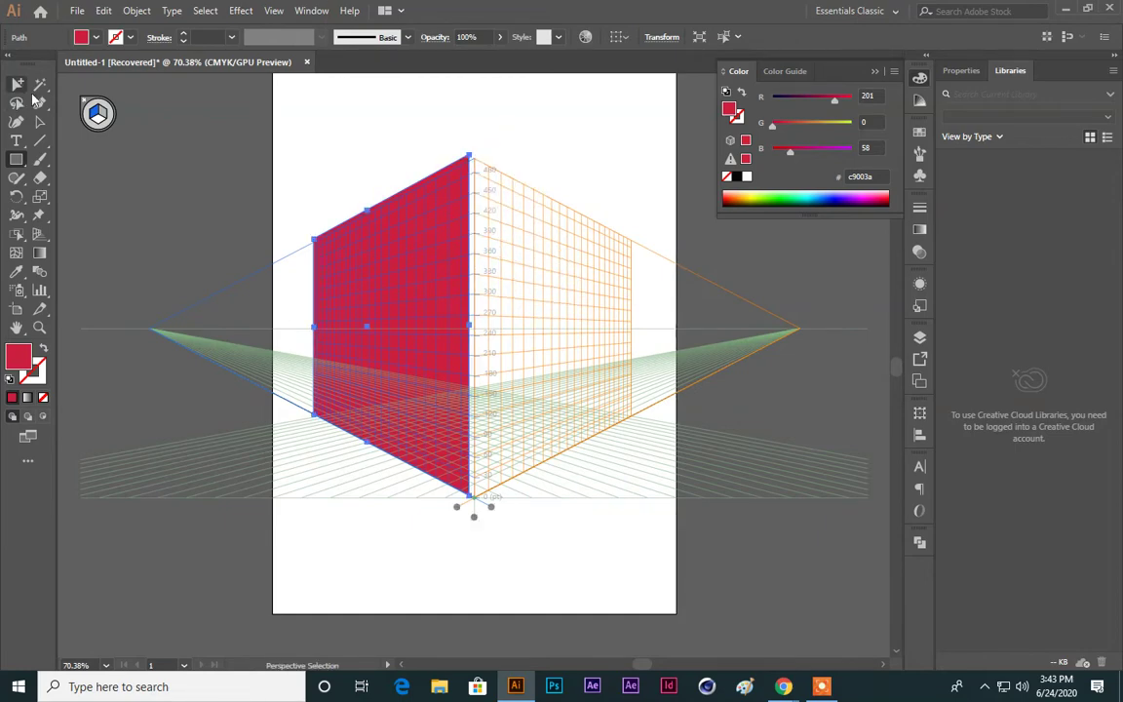
left_click(40, 122)
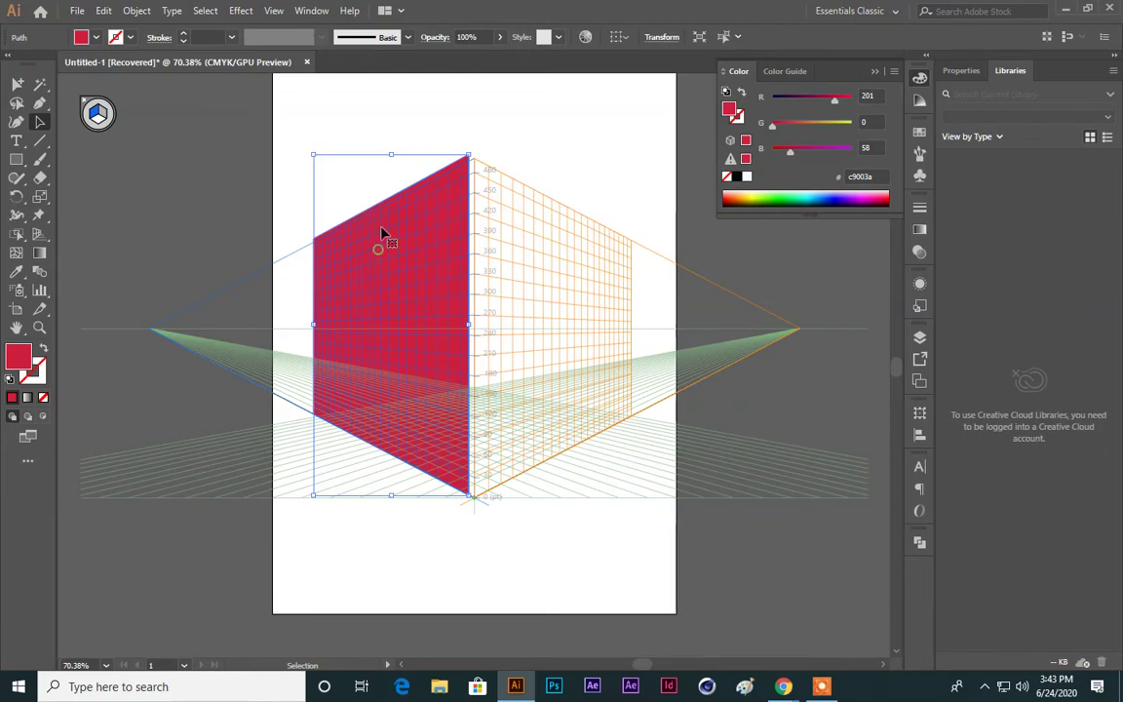
left_click(501, 131)
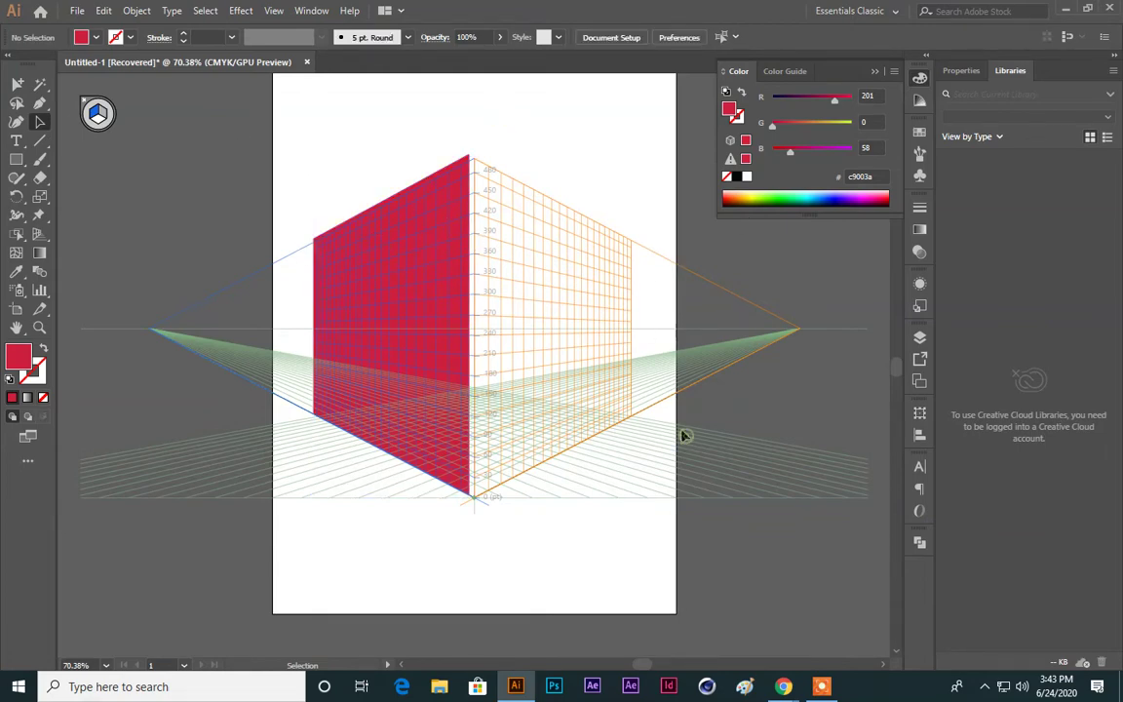
left_click(17, 161)
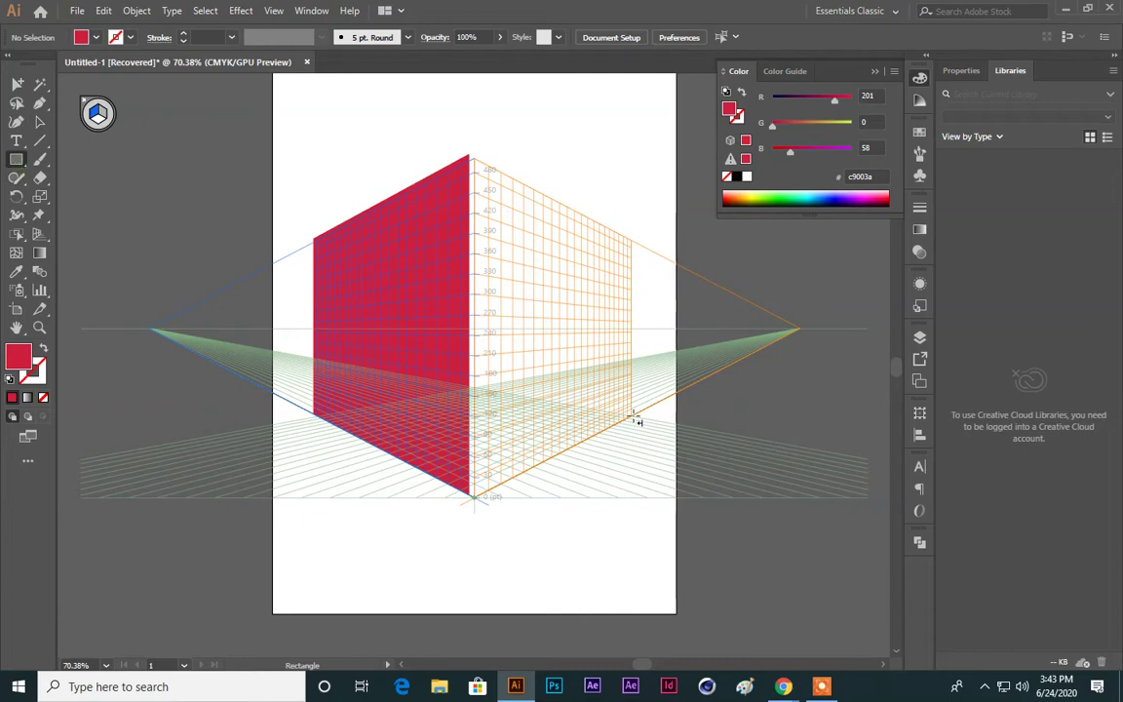
left_click_drag(634, 421, 477, 339)
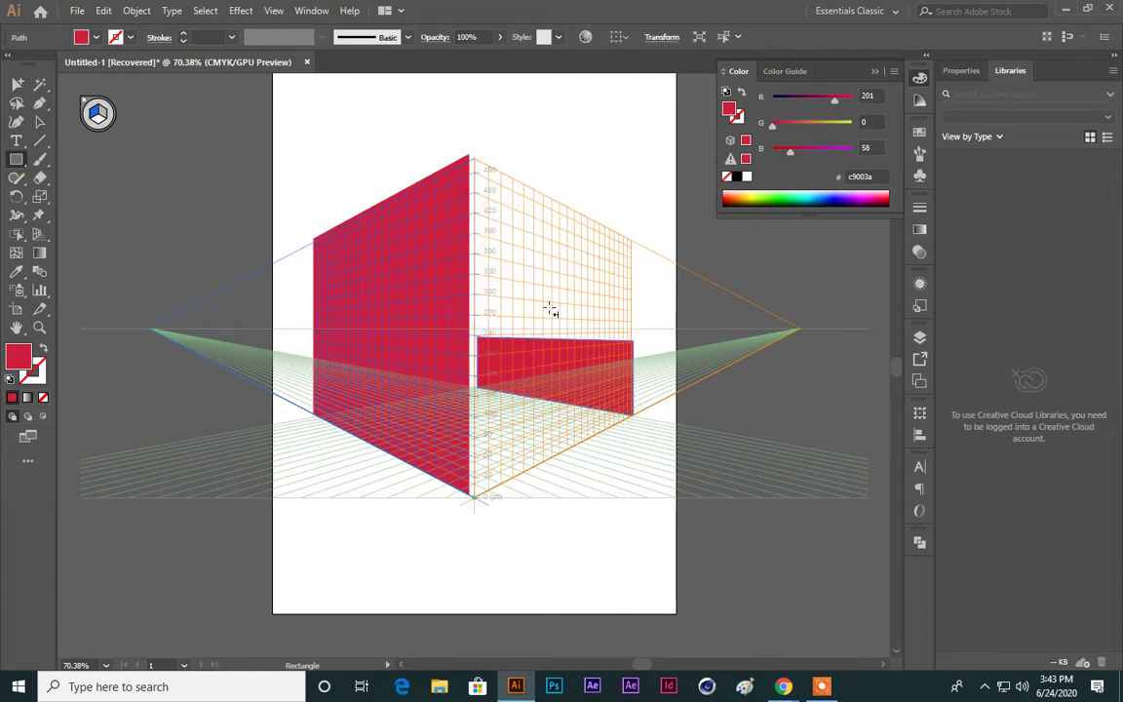
key("ctrl+z")
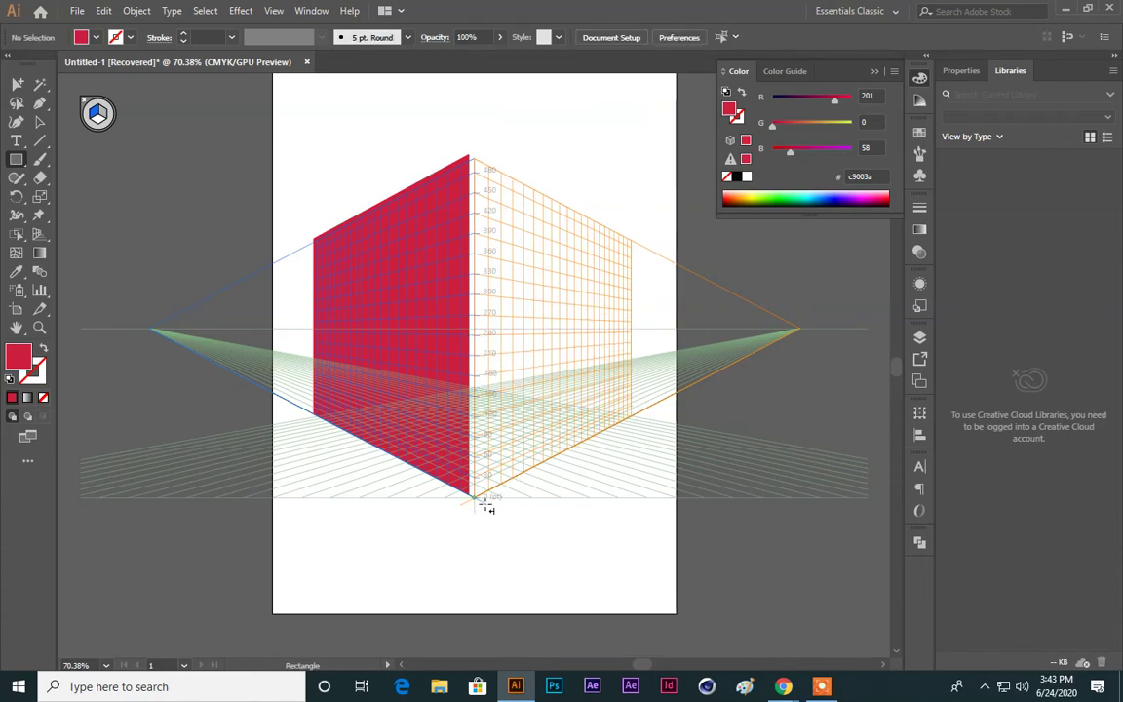
Step: Draw a thin rectangle below the grid's origin, and try moving the large red rectangle toward the right plane, undoing the move
left_click_drag(472, 499, 476, 541)
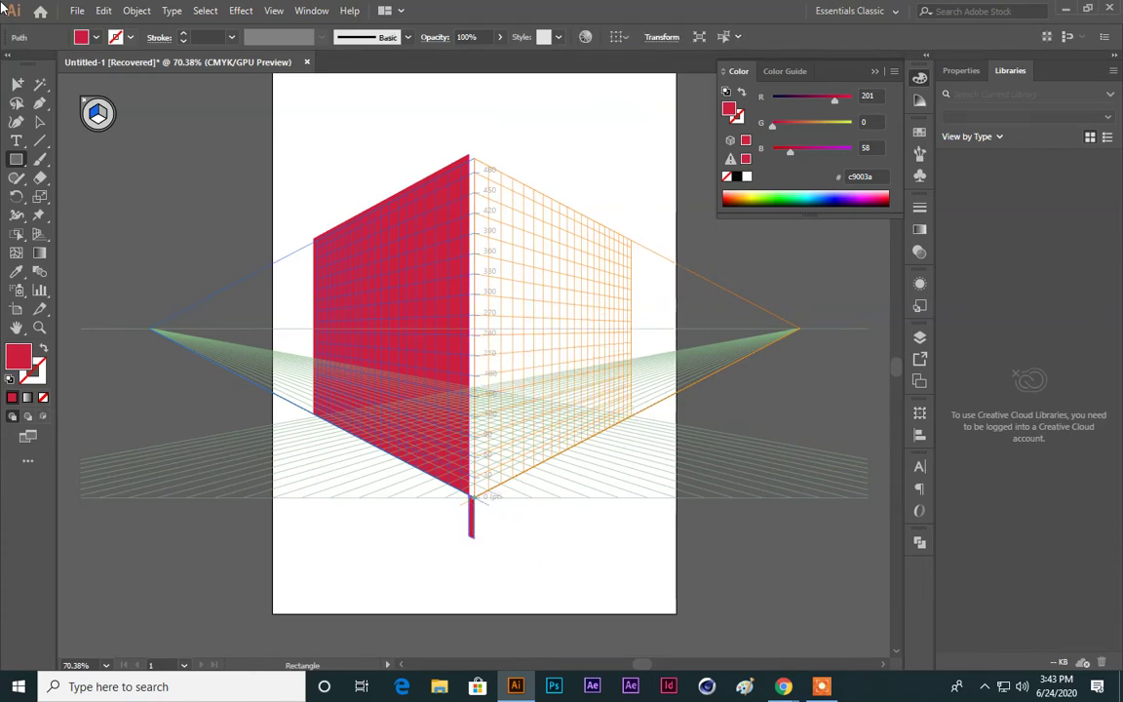
left_click(40, 119)
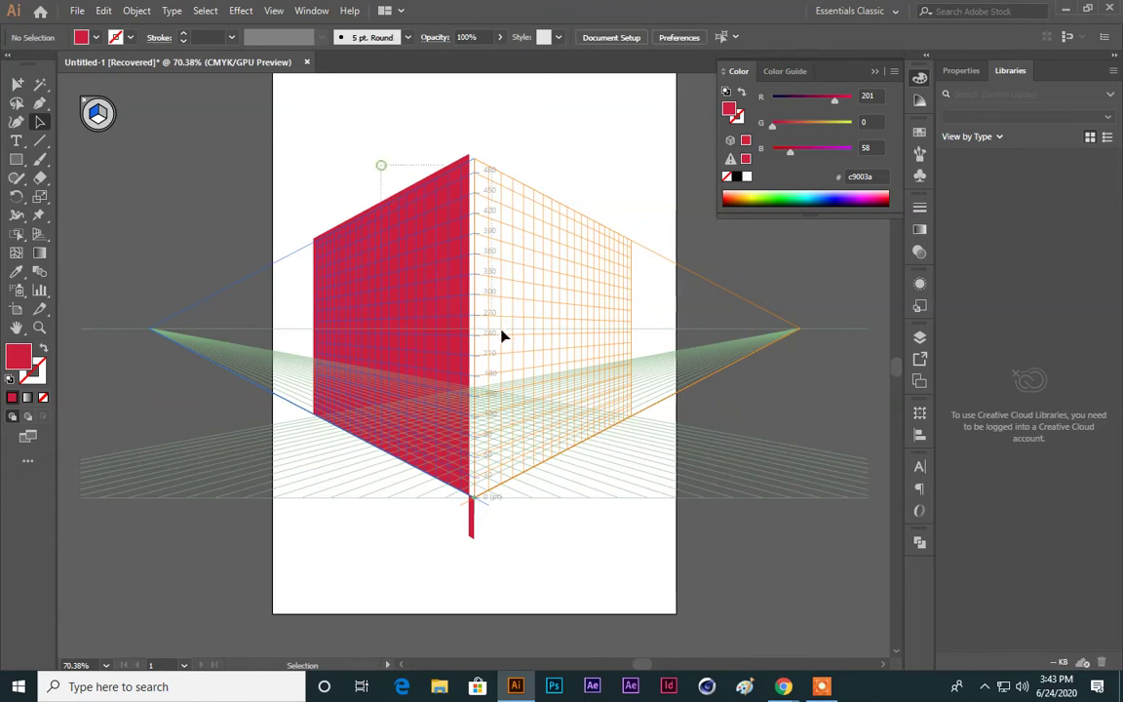
left_click(411, 304)
left_click_drag(411, 304, 527, 314)
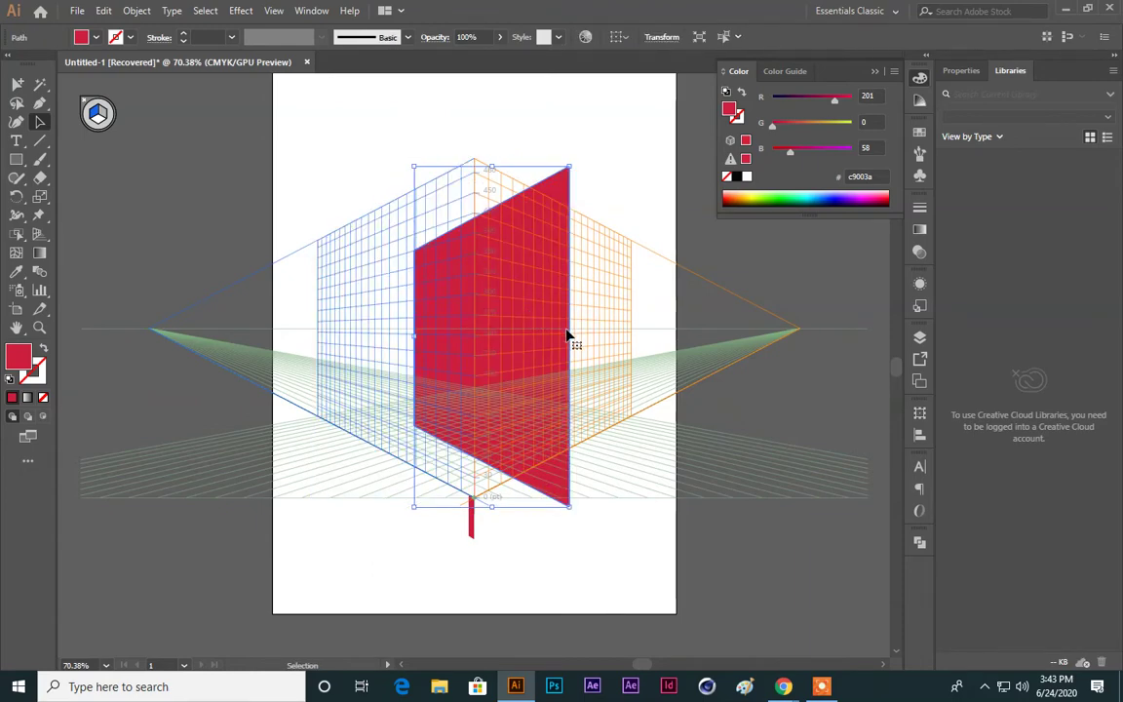
key("ctrl+z")
left_click(493, 151)
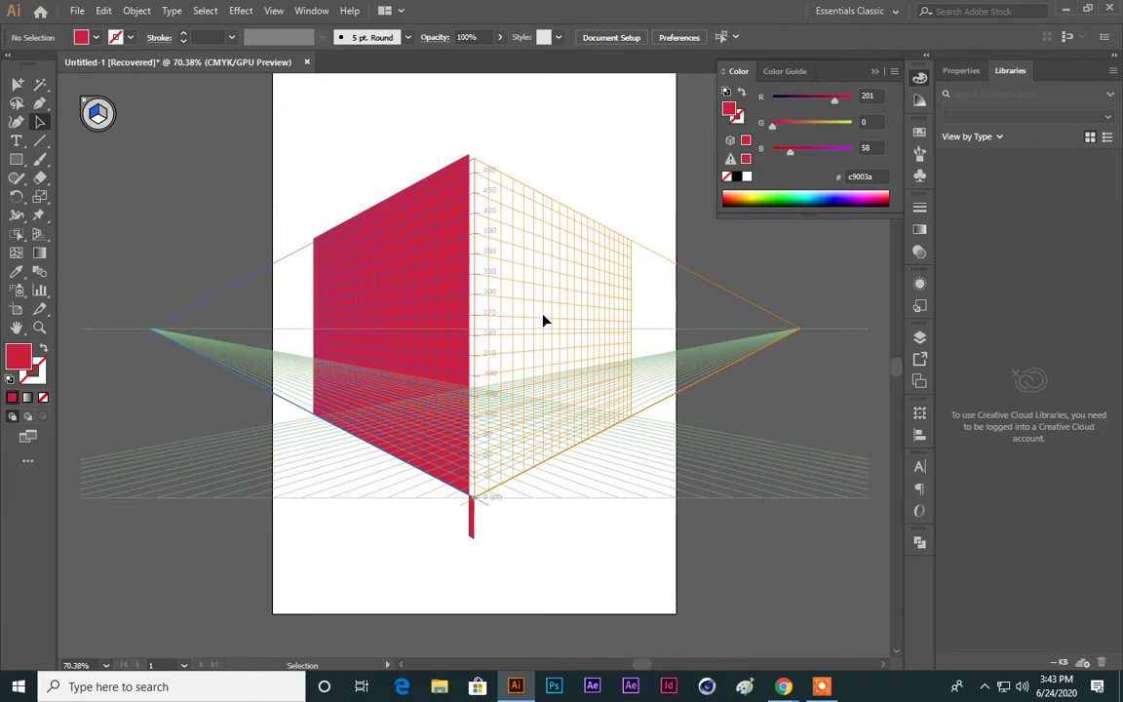
Step: With the Perspective Grid tool, shift the blue left plane to the right and move the left vanishing point further outward
scroll(310, 230, "down", 2)
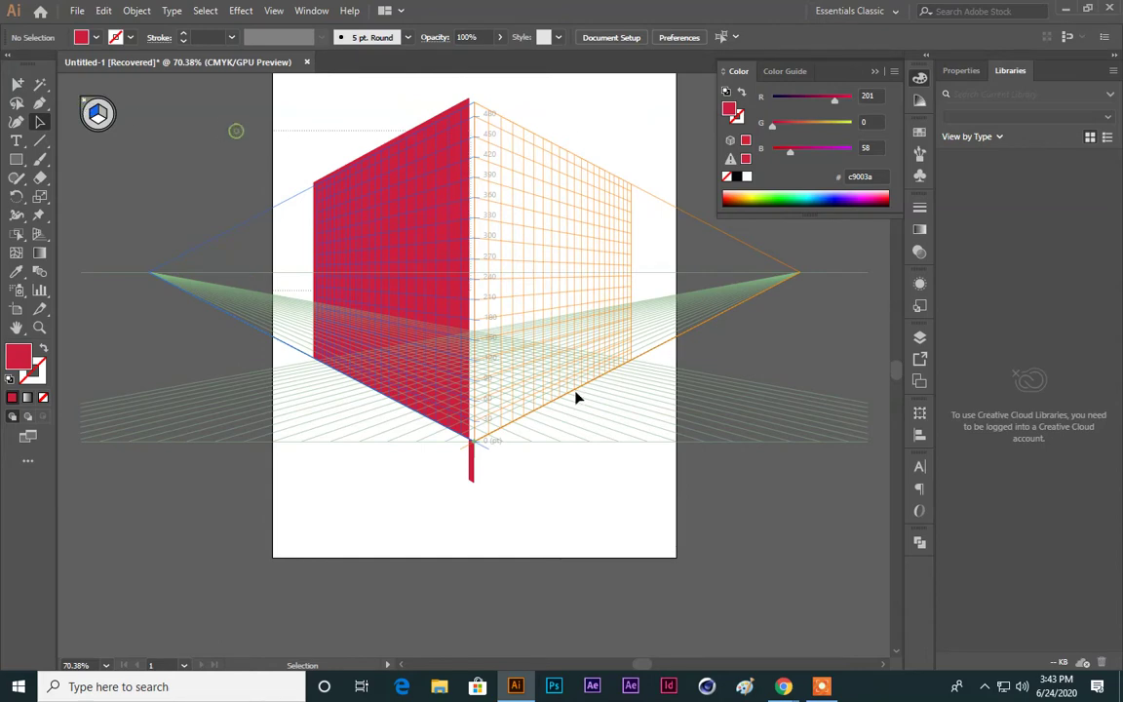
left_click(386, 308)
key("ctrl+shift+a")
left_click(40, 232)
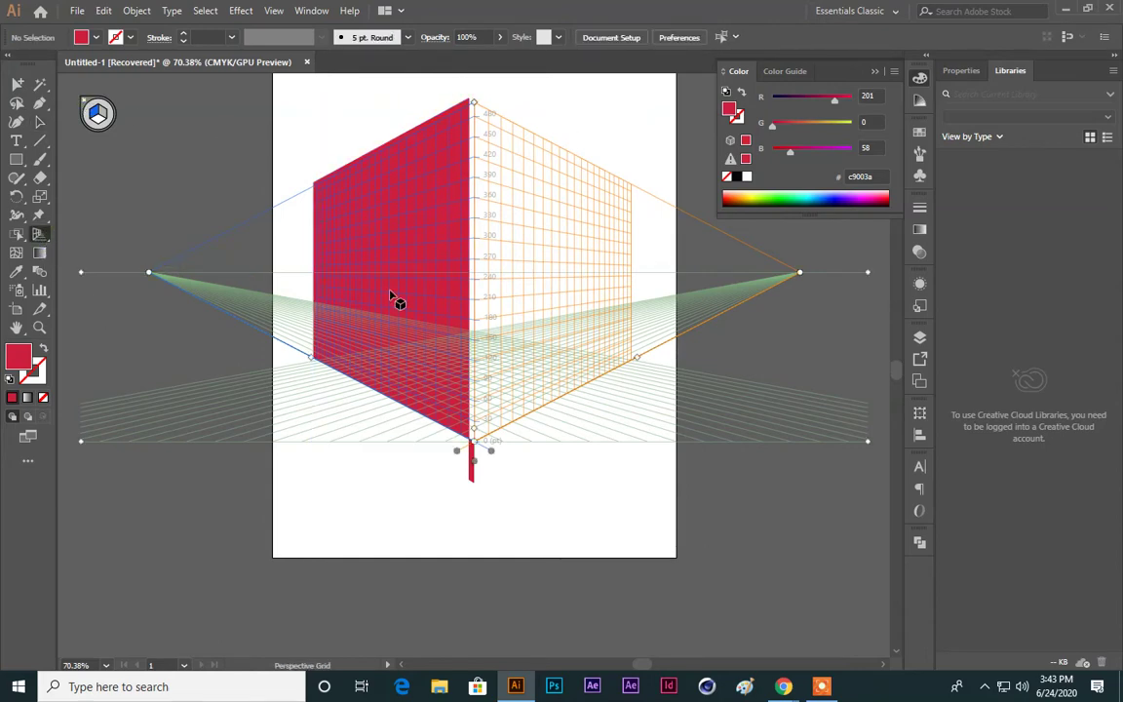
left_click_drag(492, 453, 559, 450)
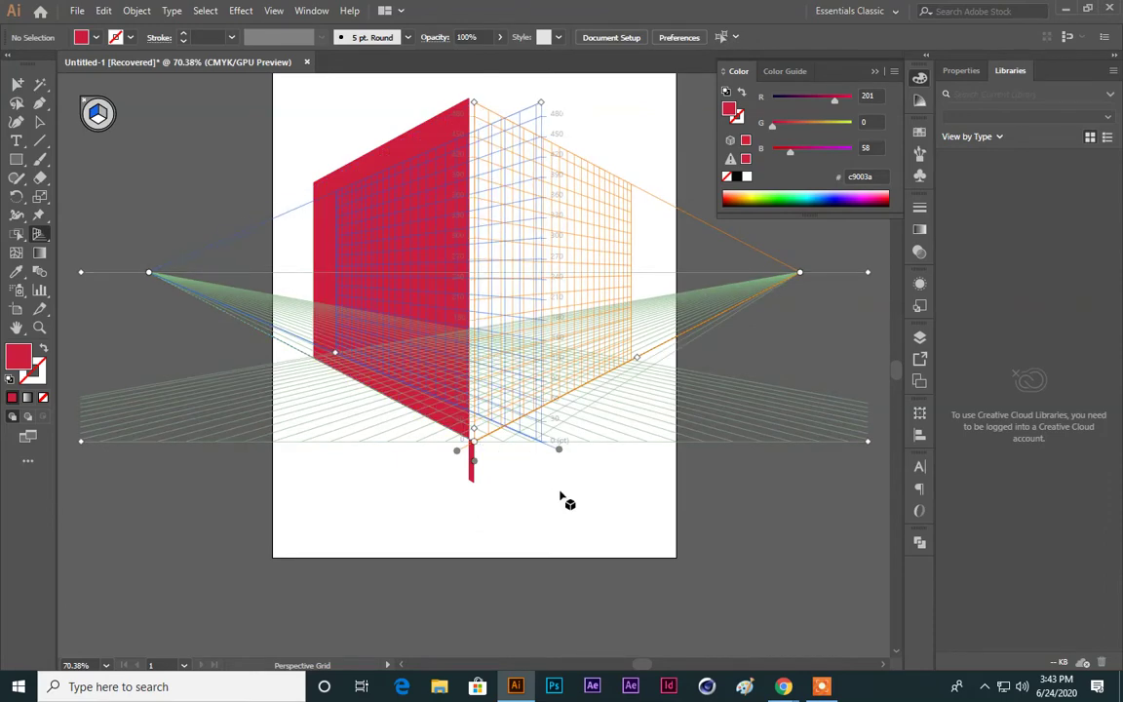
left_click_drag(147, 273, 86, 272)
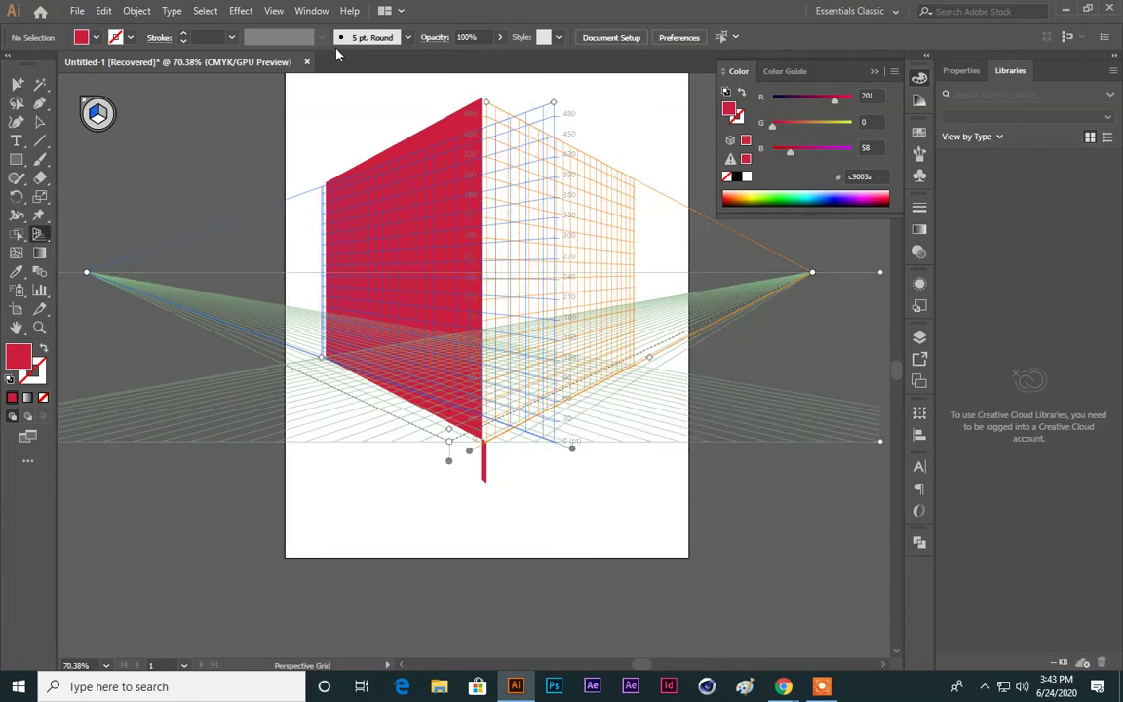
Step: Hide the perspective grid and delete the large red rectangle and the thin one below it
left_click(271, 11)
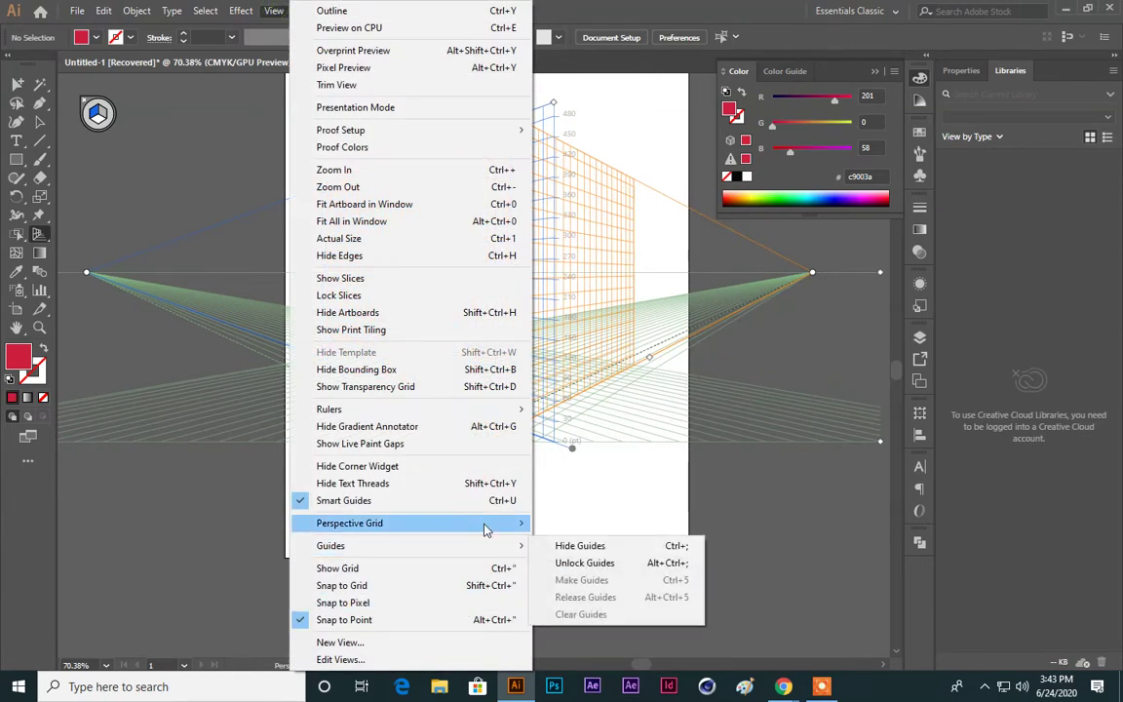
mouse_move(486, 526)
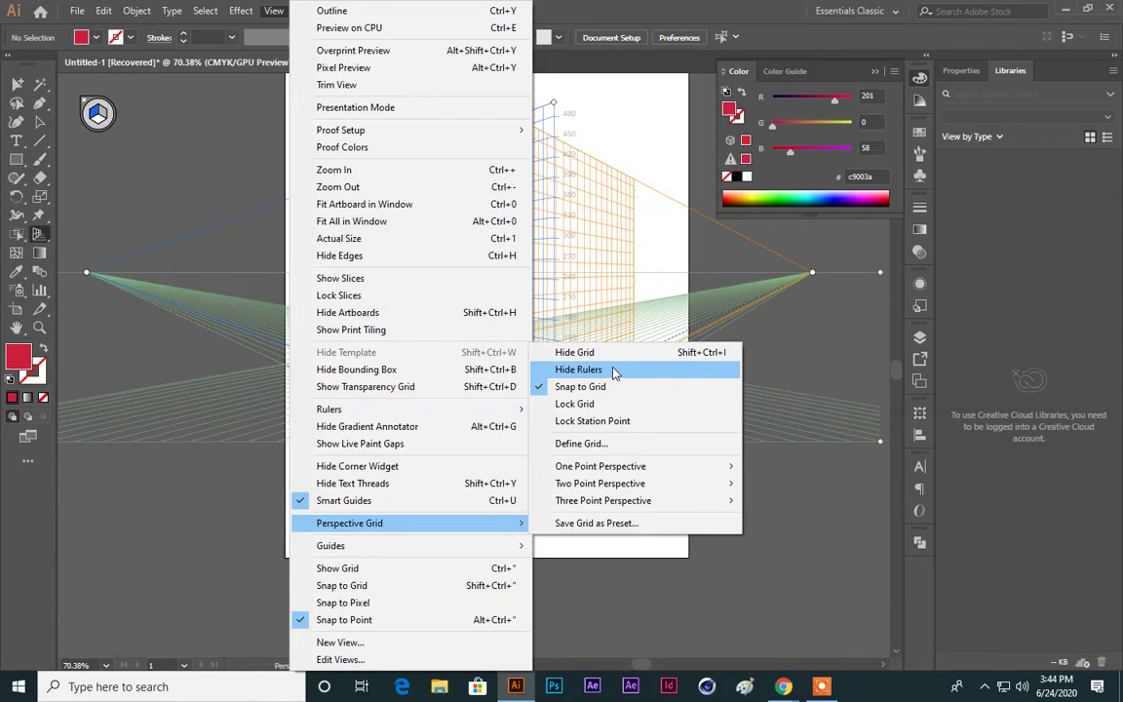
left_click(615, 357)
left_click(17, 85)
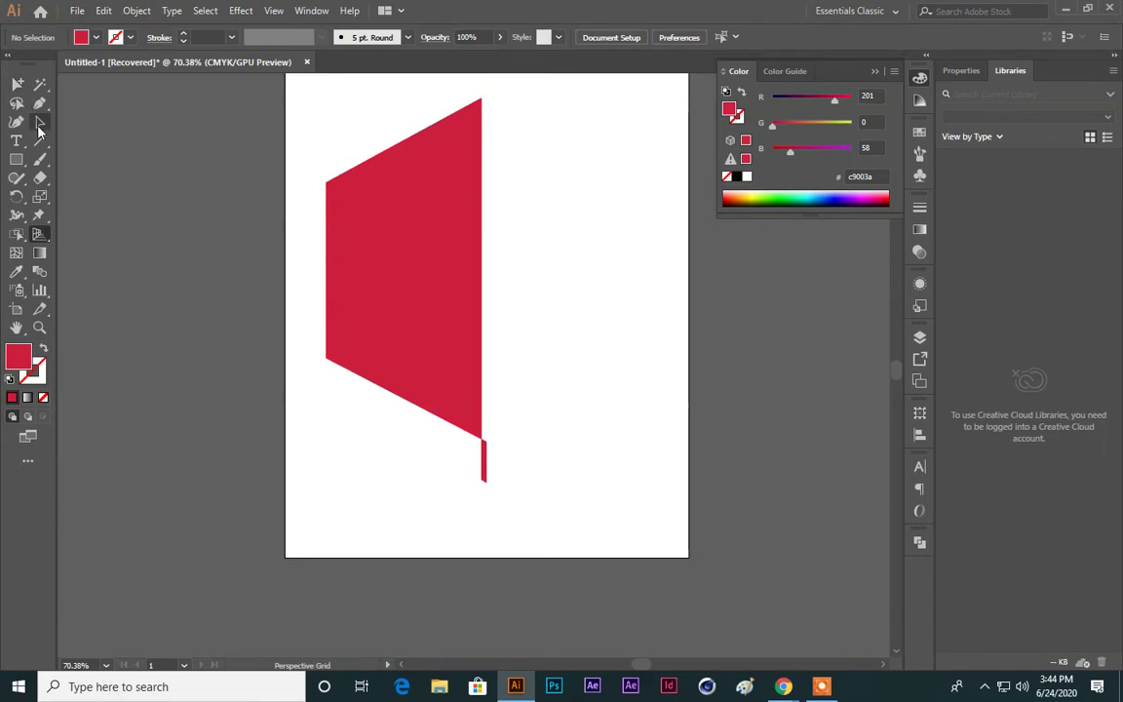
left_click(375, 256)
key("Delete")
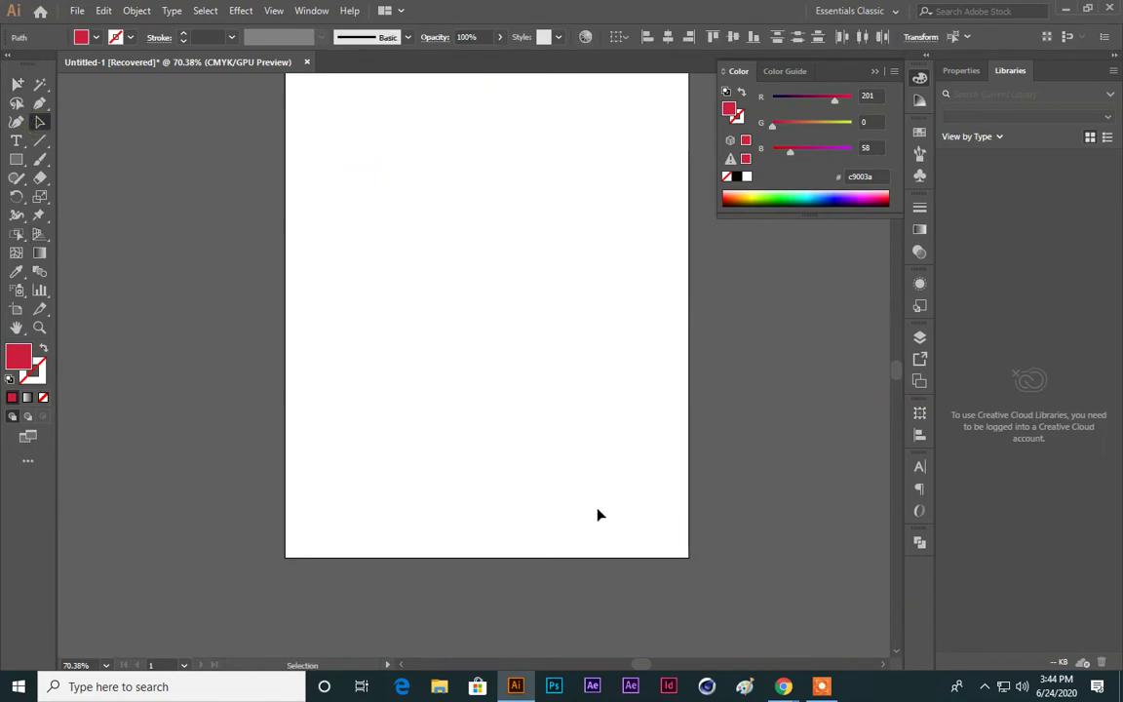
Step: Bring the perspective grid back by activating its tool, and hide the grid again
left_click(39, 234)
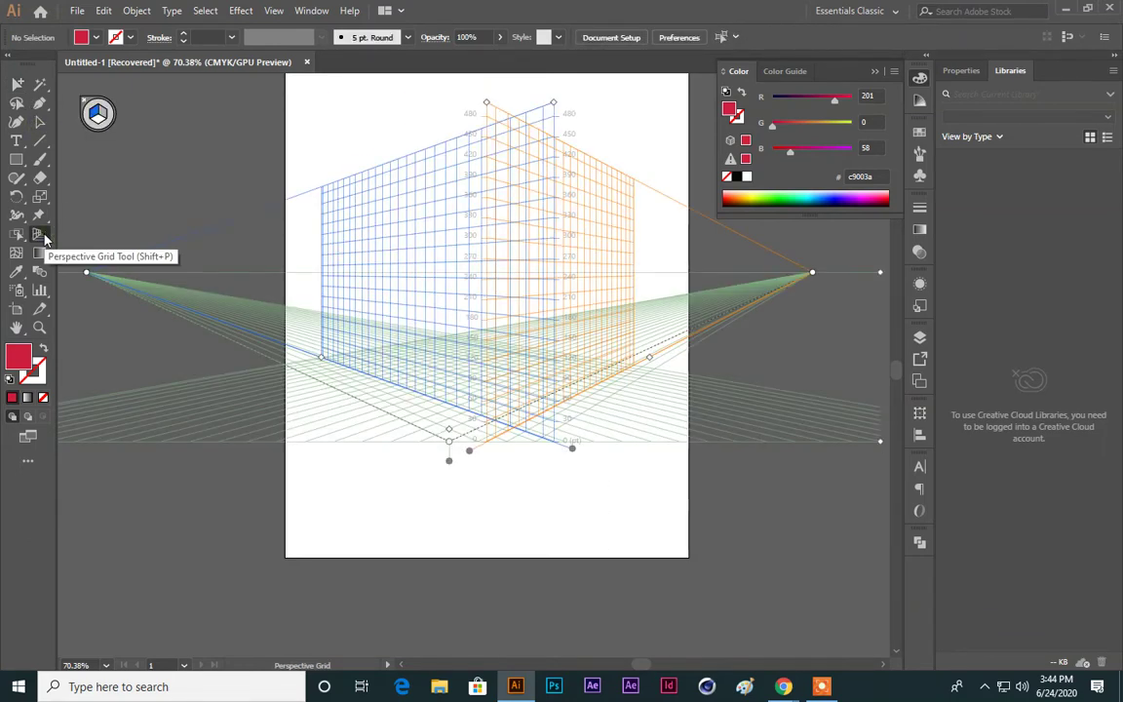
left_click(274, 11)
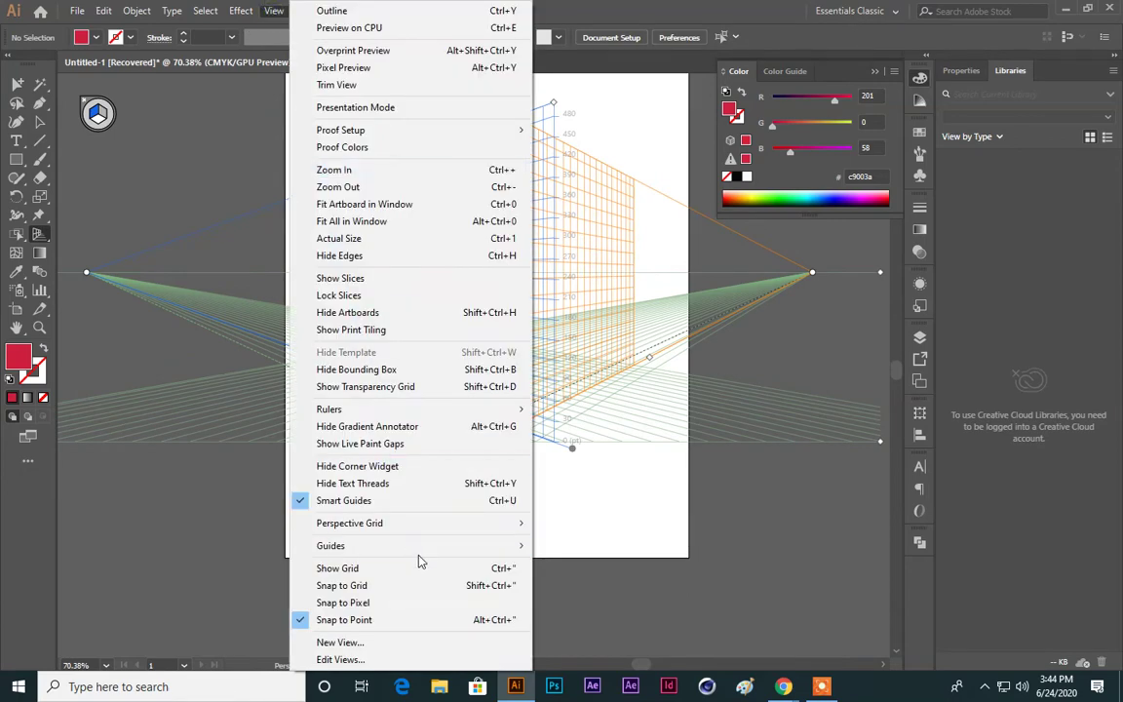
mouse_move(423, 552)
mouse_move(431, 526)
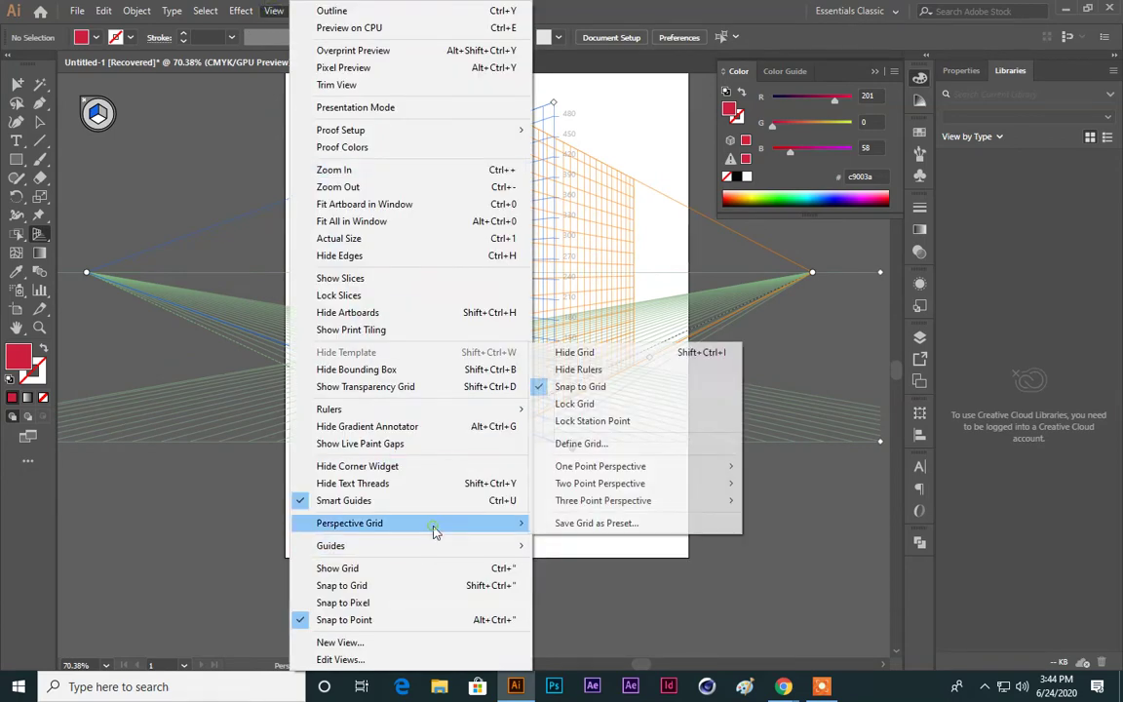
left_click(599, 356)
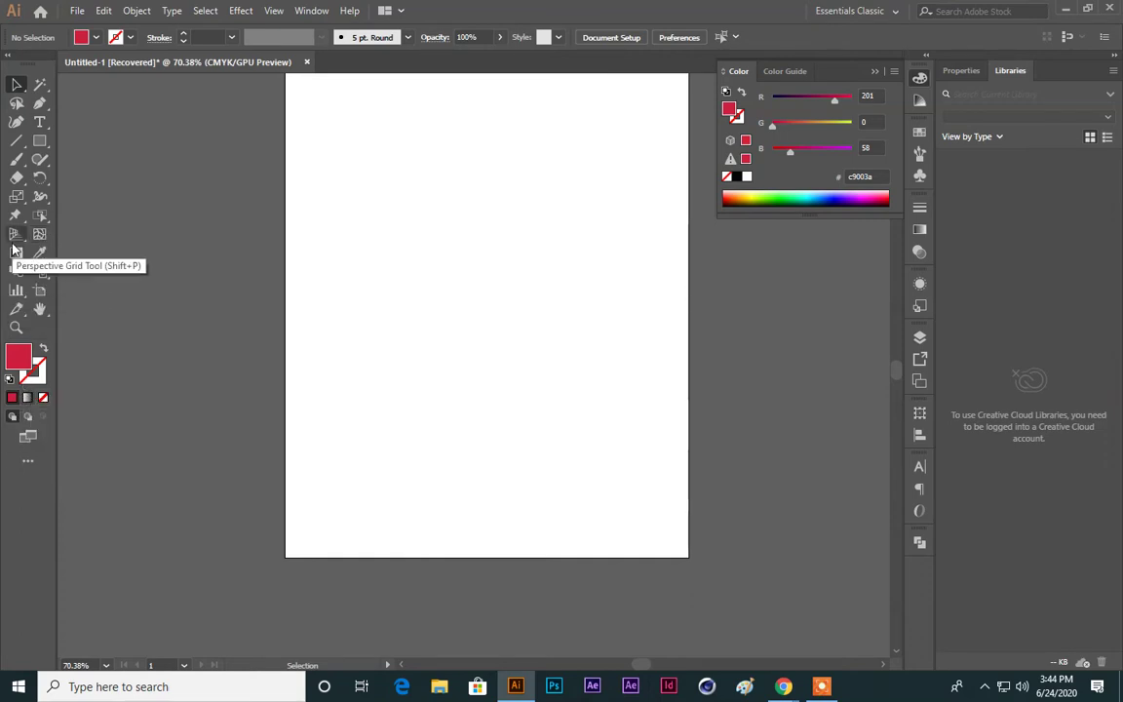
Step: Close the open Color panel and draw a red rectangle about 210 by 169 mm on the empty canvas below the artboard
left_click(916, 243)
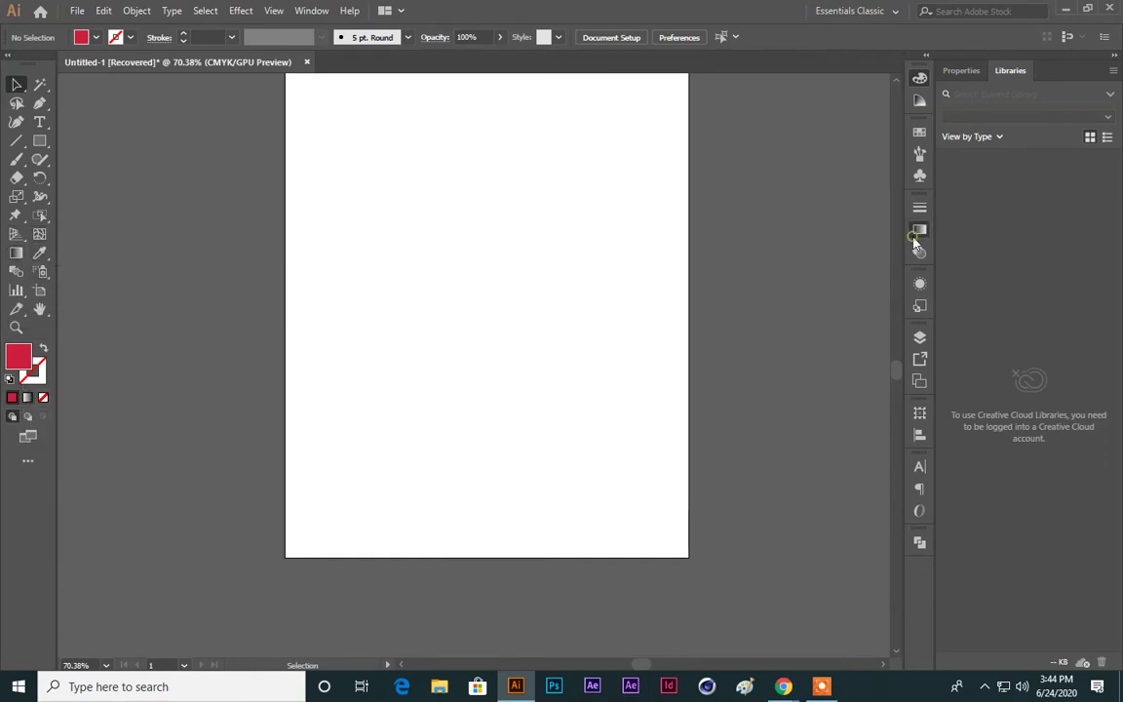
left_click(873, 197)
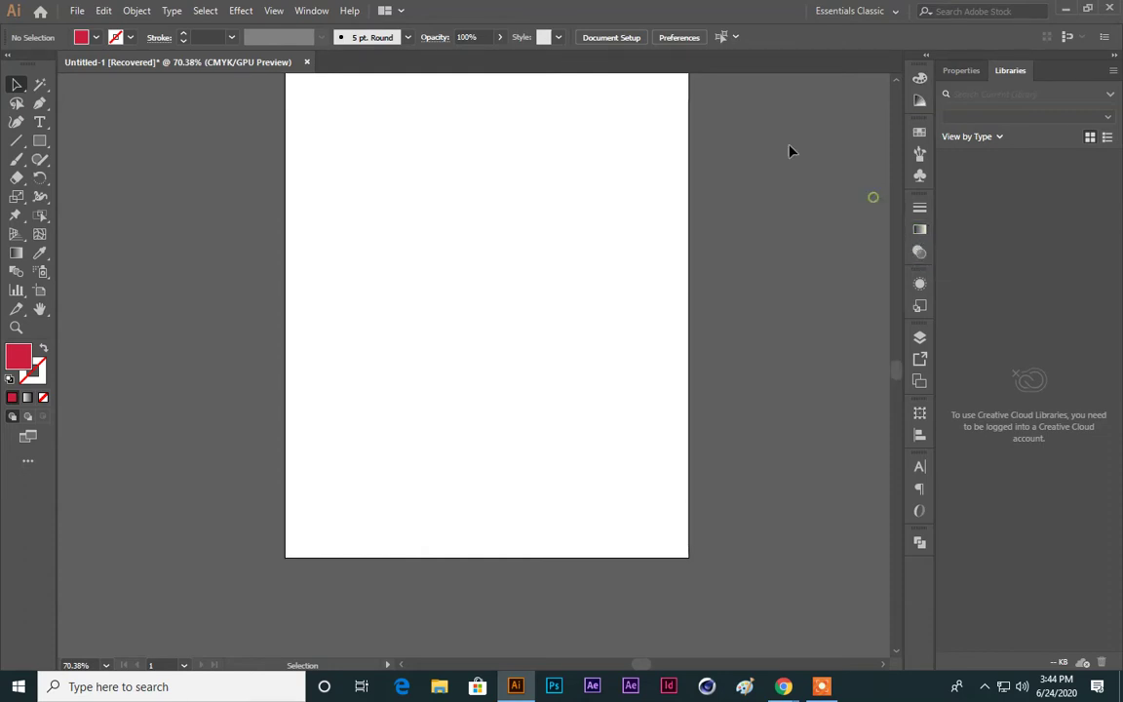
left_click(40, 140)
scroll(491, 273, "down", 5)
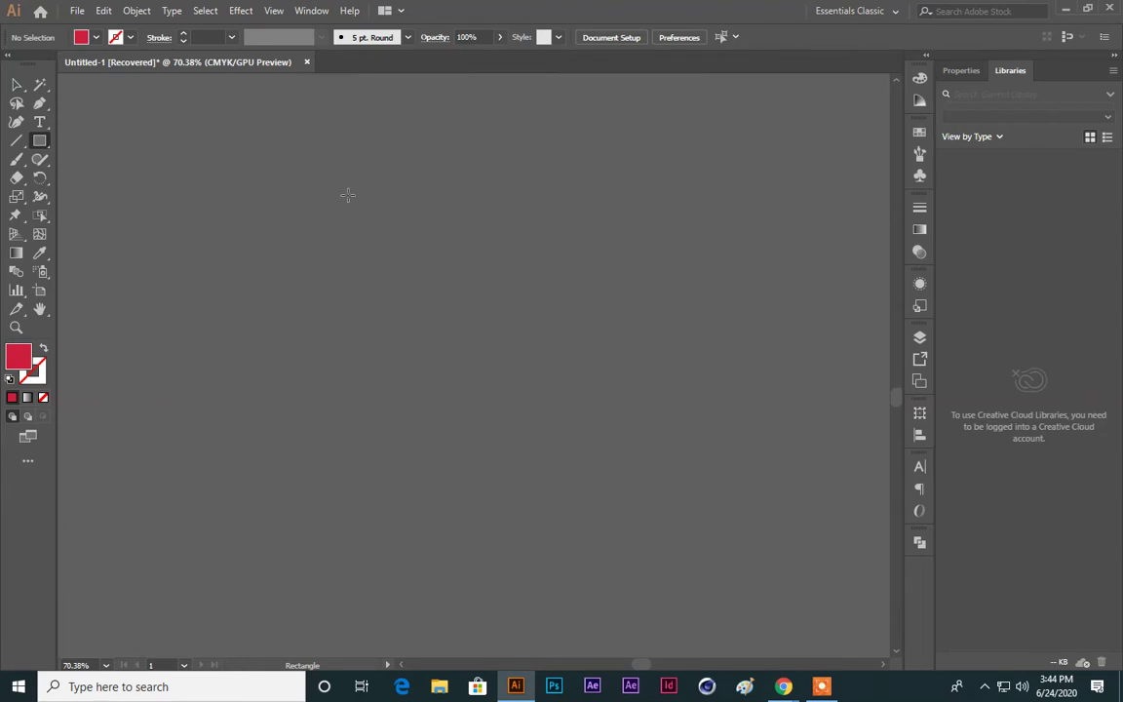
left_click_drag(348, 195, 751, 519)
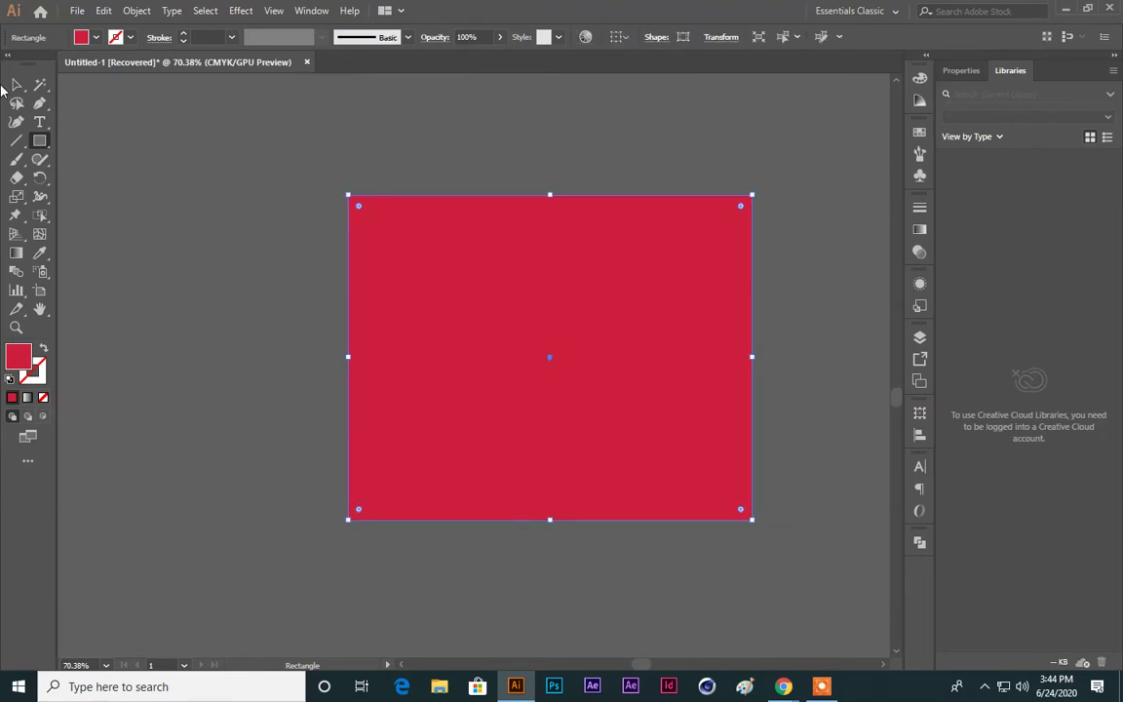
Step: Turn the red rectangle into a gradient mesh by adding five mesh points spread across it with the Mesh tool
left_click(40, 234)
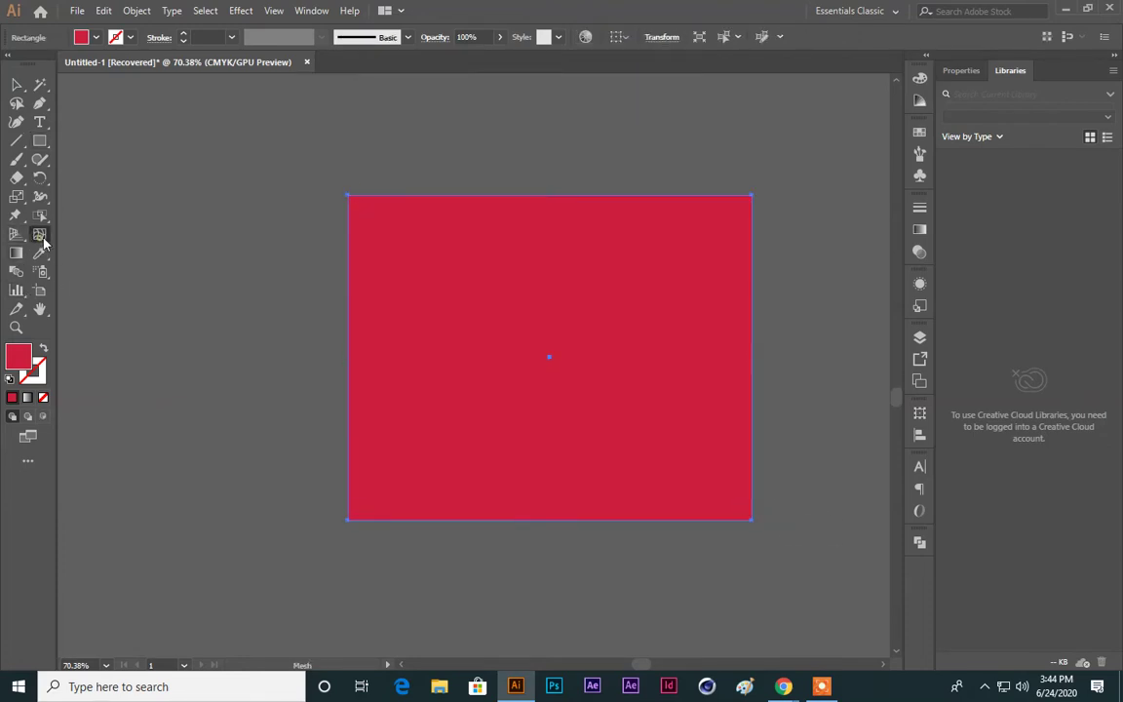
left_click(414, 247)
left_click(473, 319)
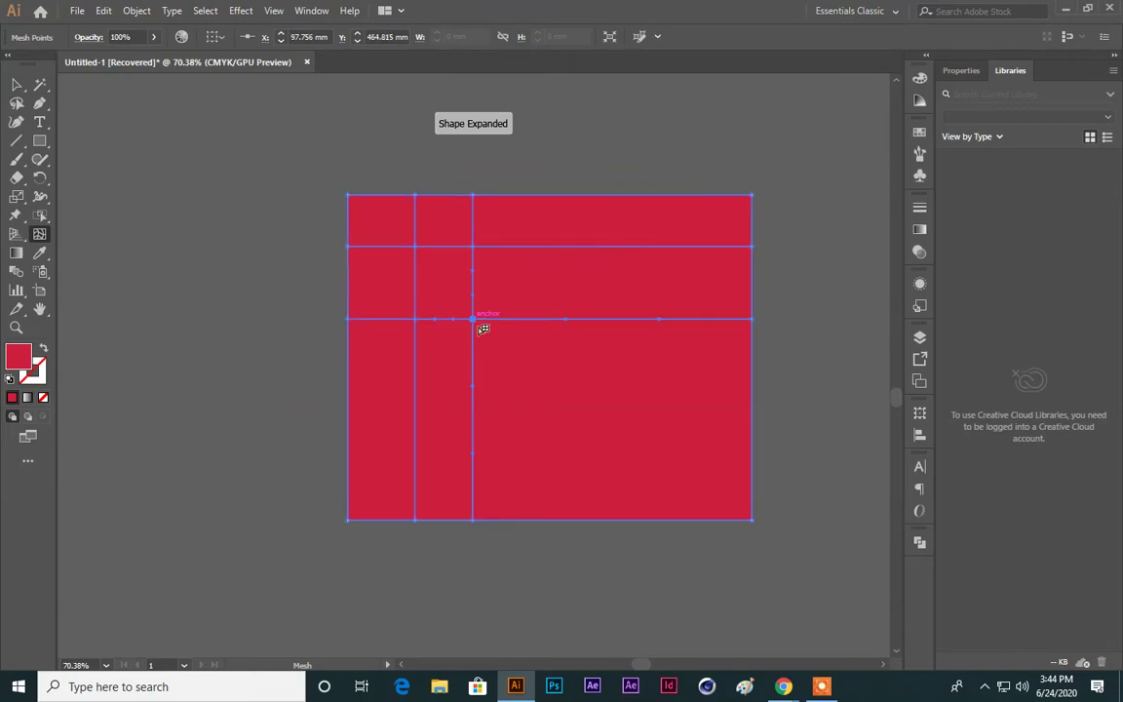
left_click(563, 380)
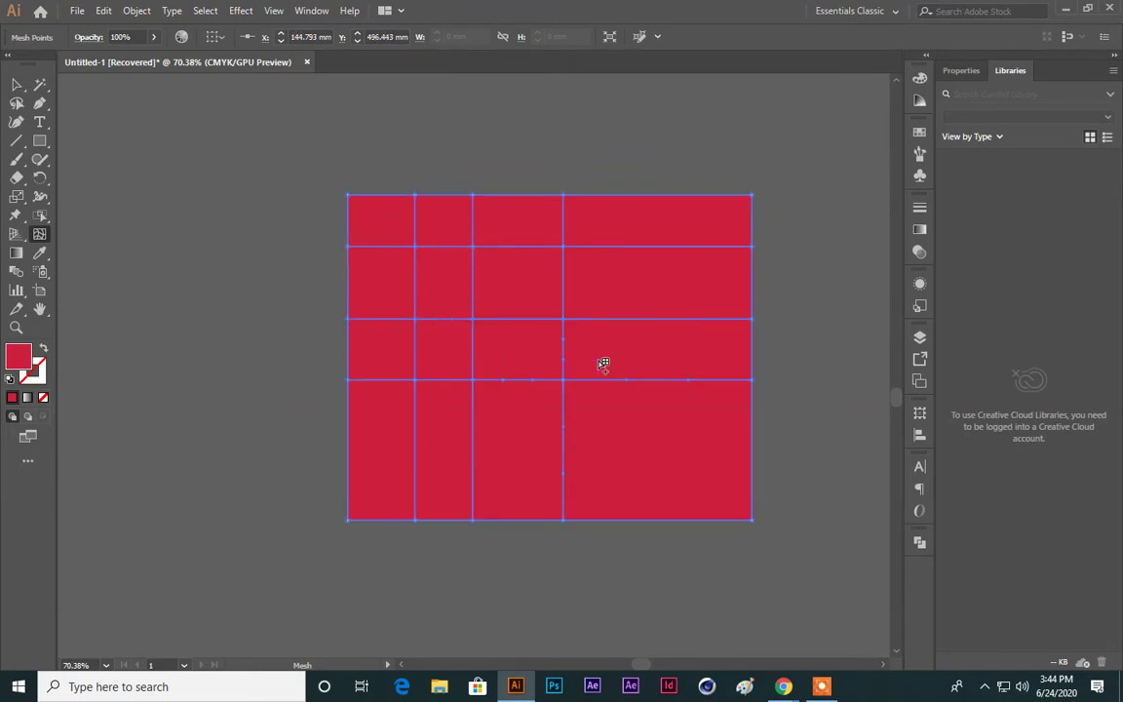
left_click(686, 278)
left_click(626, 441)
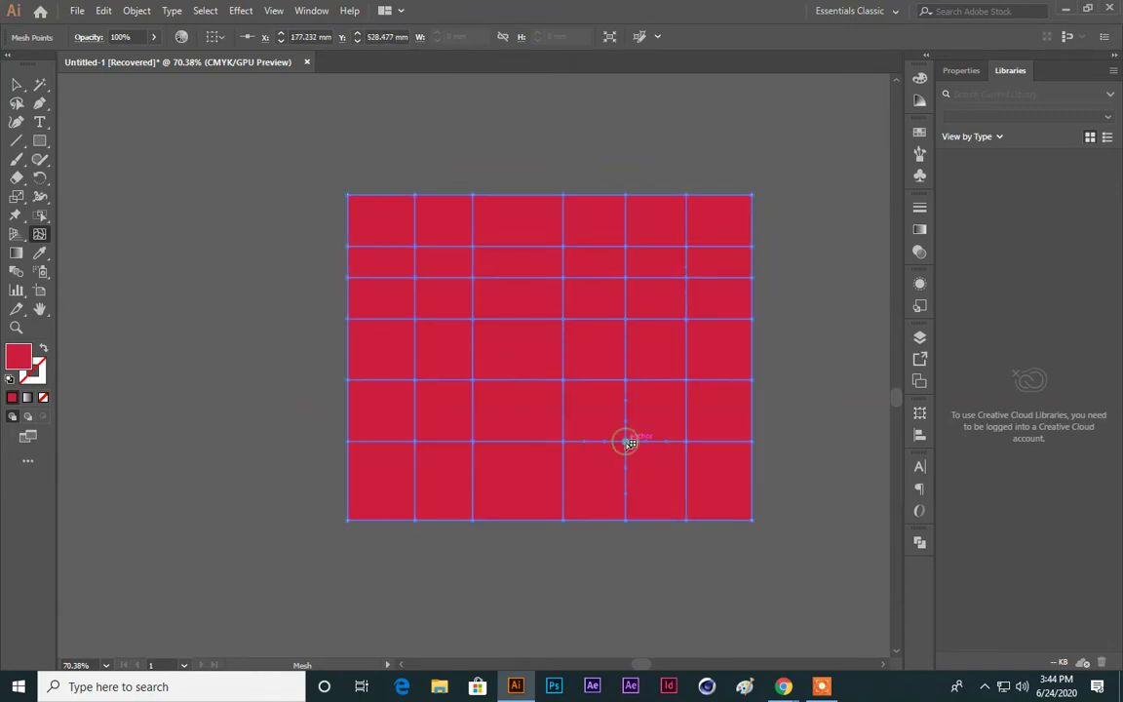
Step: Color the first mesh point near the upper-left corner yellow, and two points in the next mesh column light green and green
left_click(415, 248)
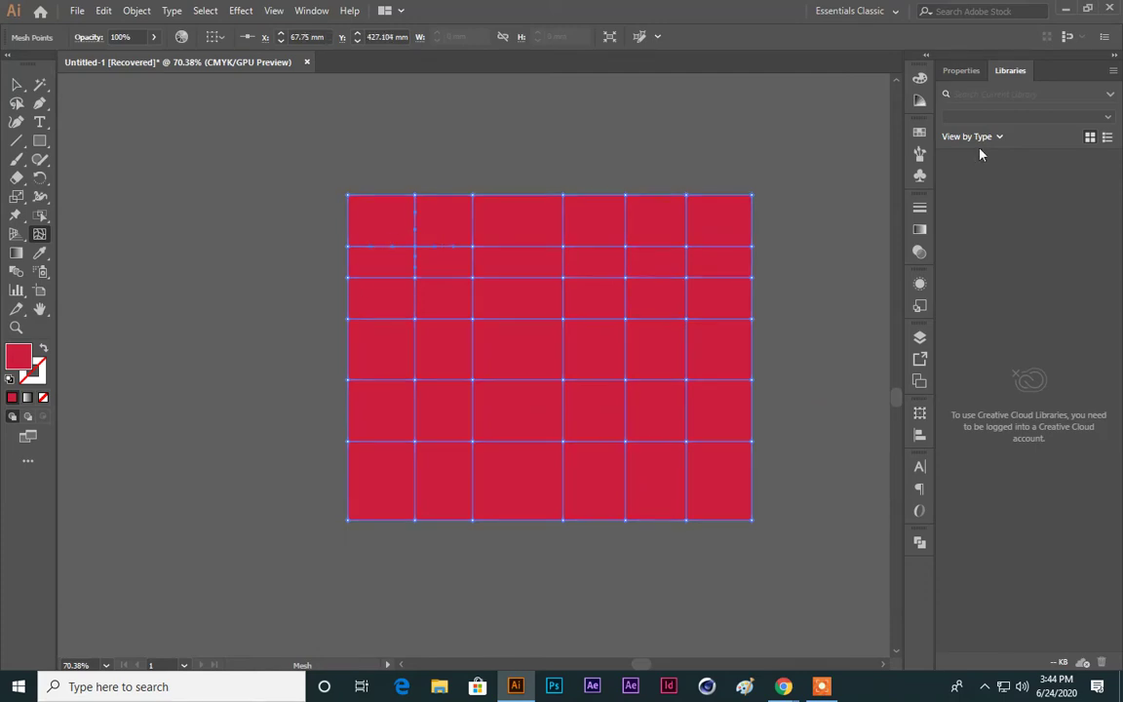
left_click(920, 132)
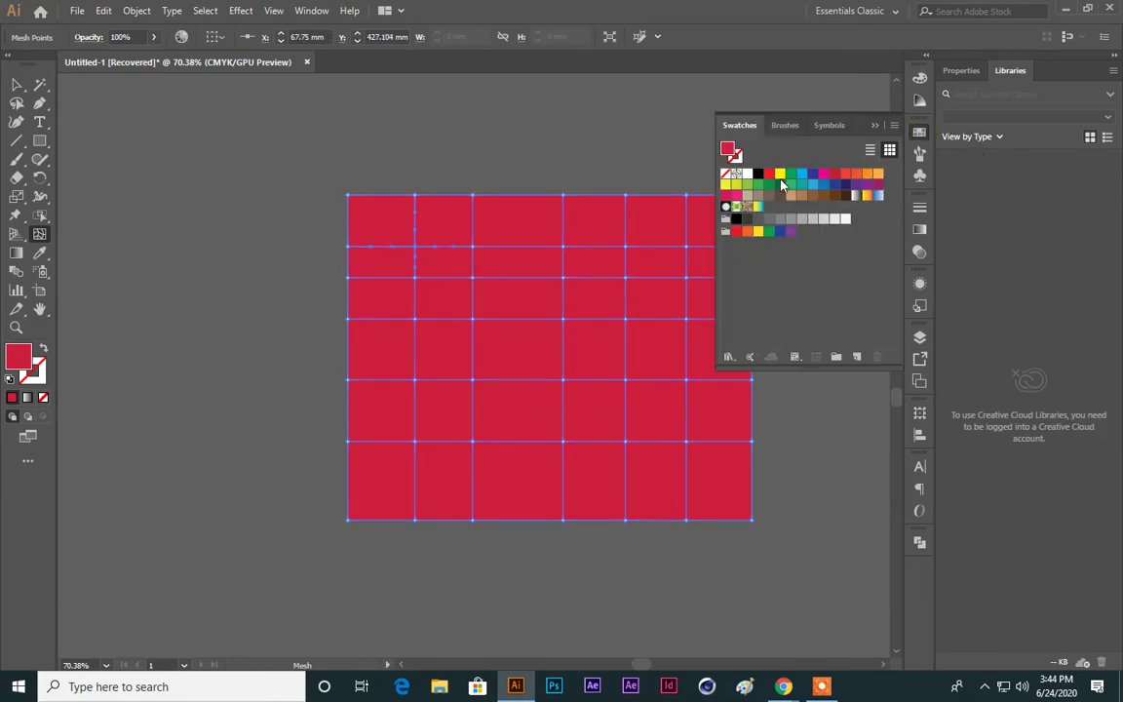
left_click(779, 173)
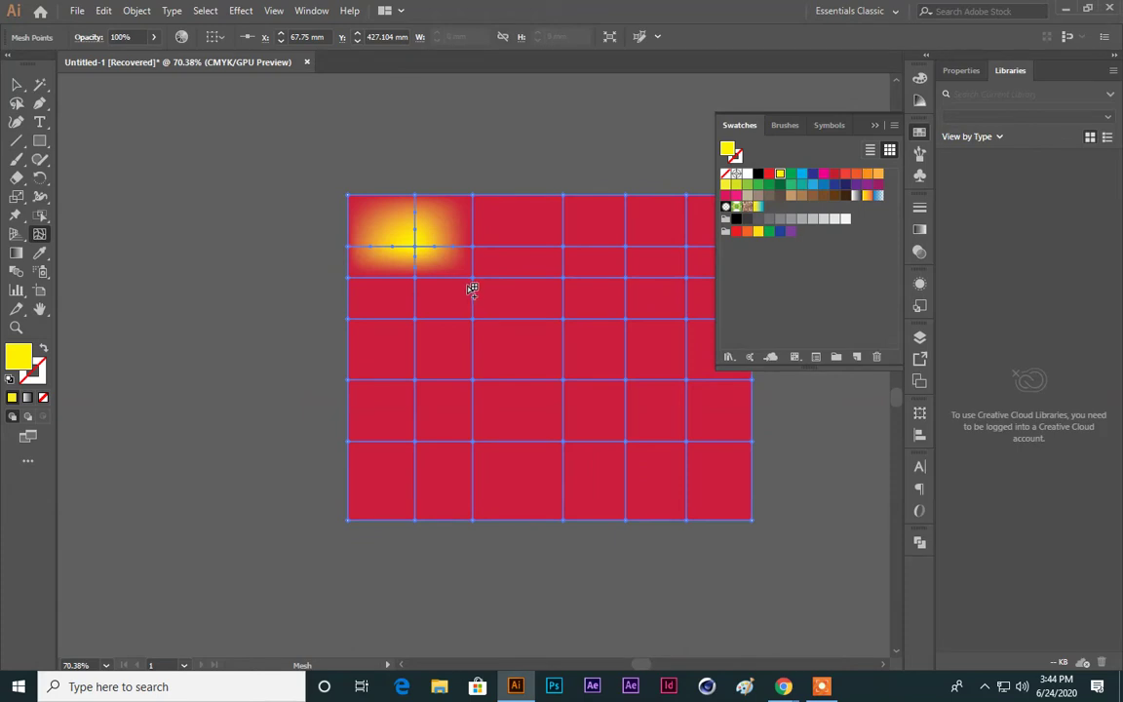
left_click(473, 278)
left_click(748, 185)
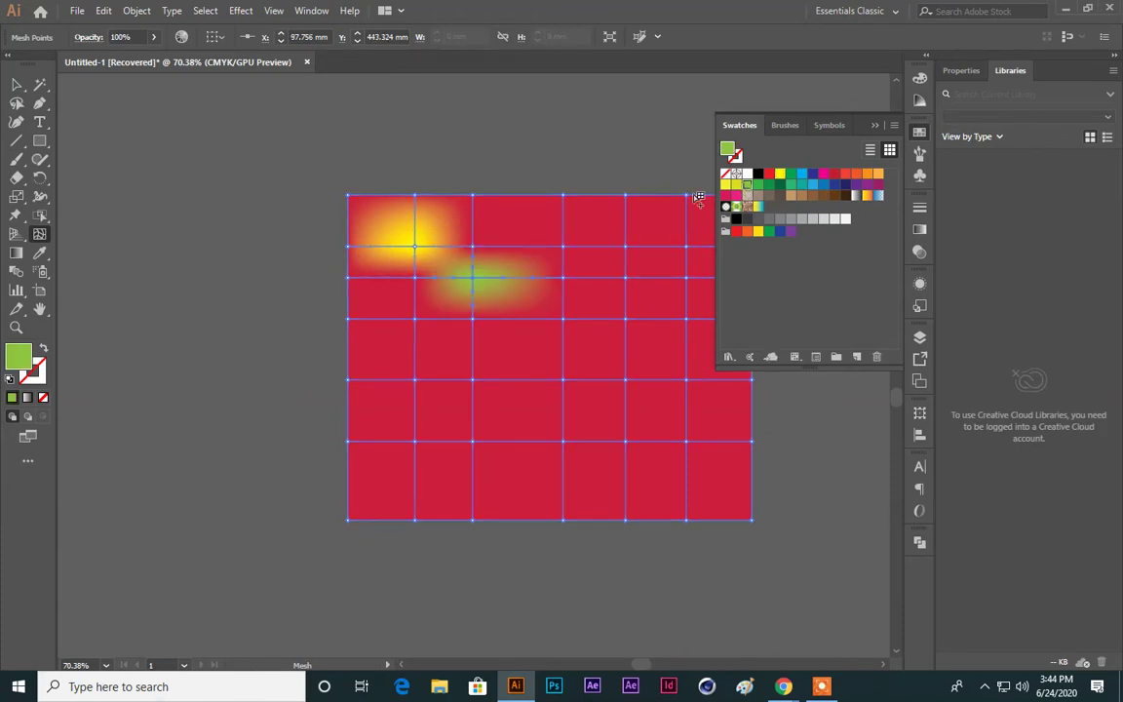
left_click(422, 220)
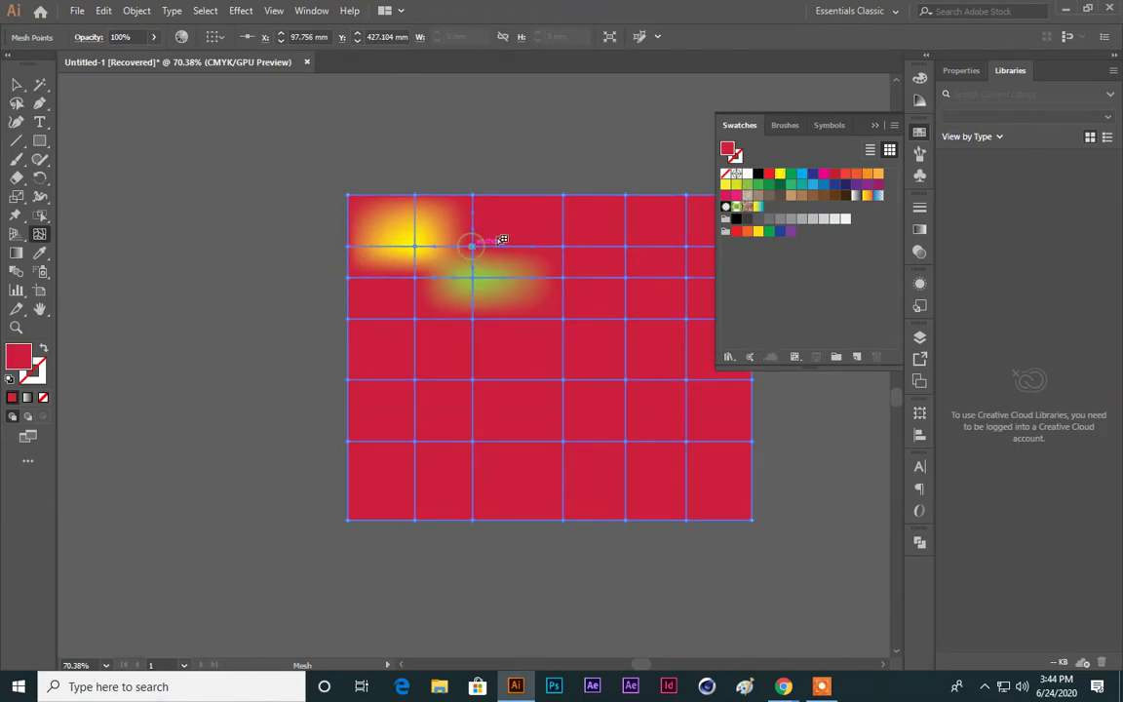
left_click(757, 186)
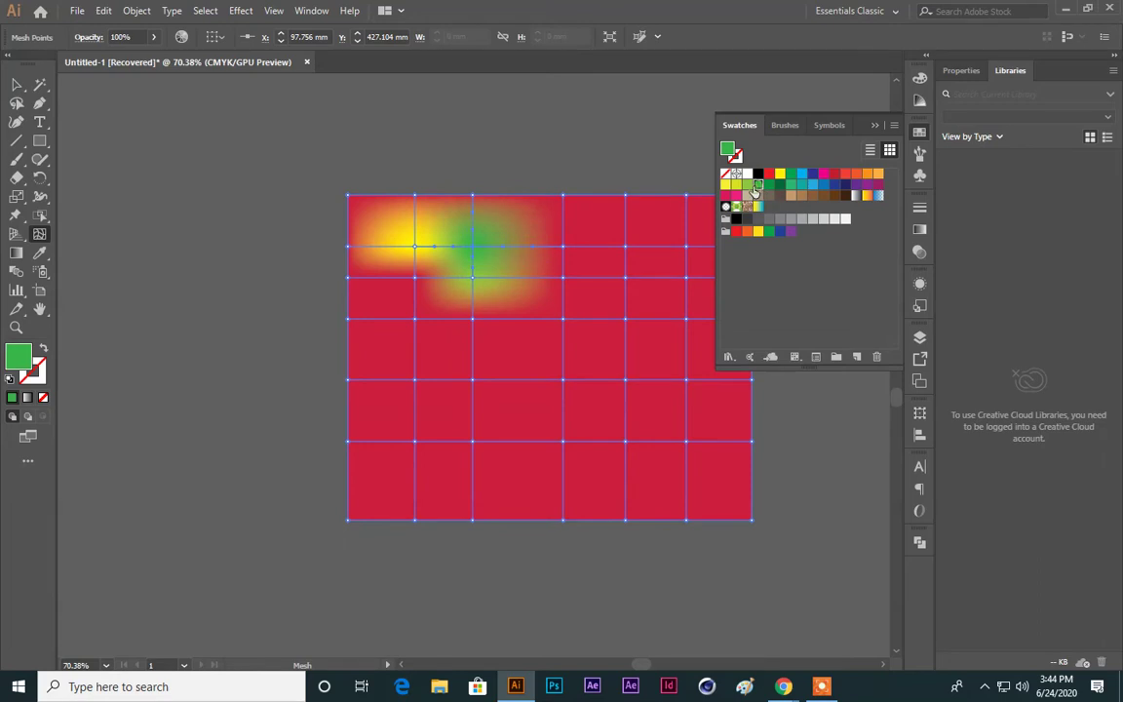
Step: Color the three mesh points below the yellow one pink, teal green and golden yellow, going down the column
left_click(415, 279)
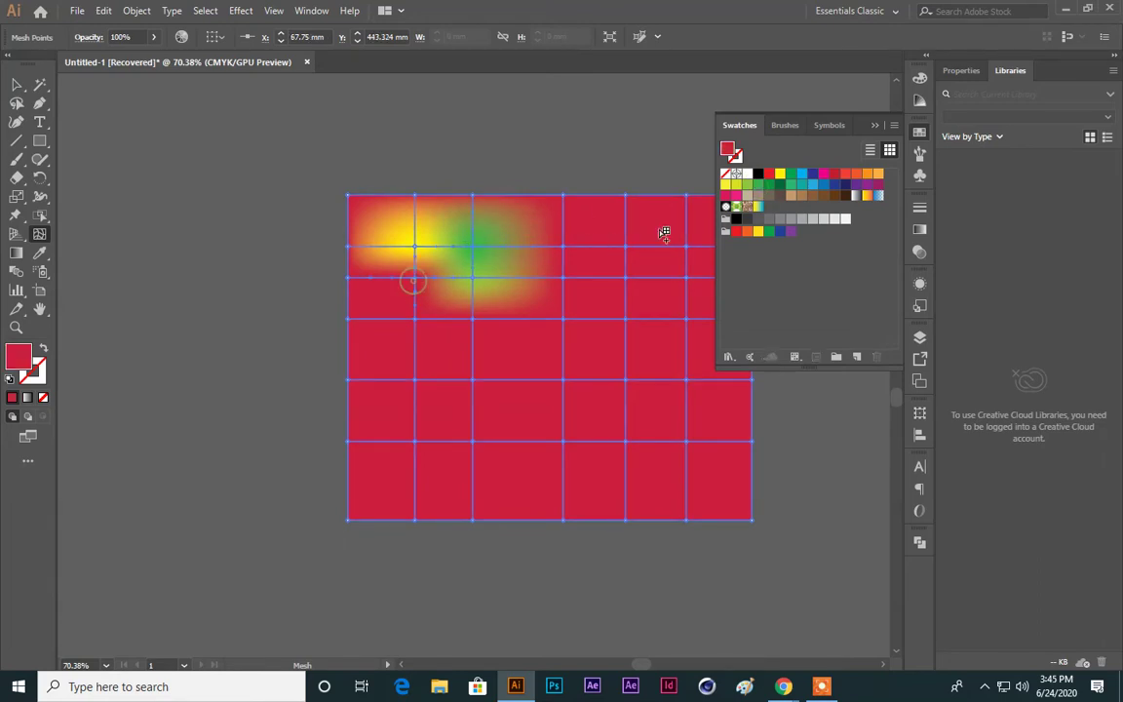
left_click(736, 199)
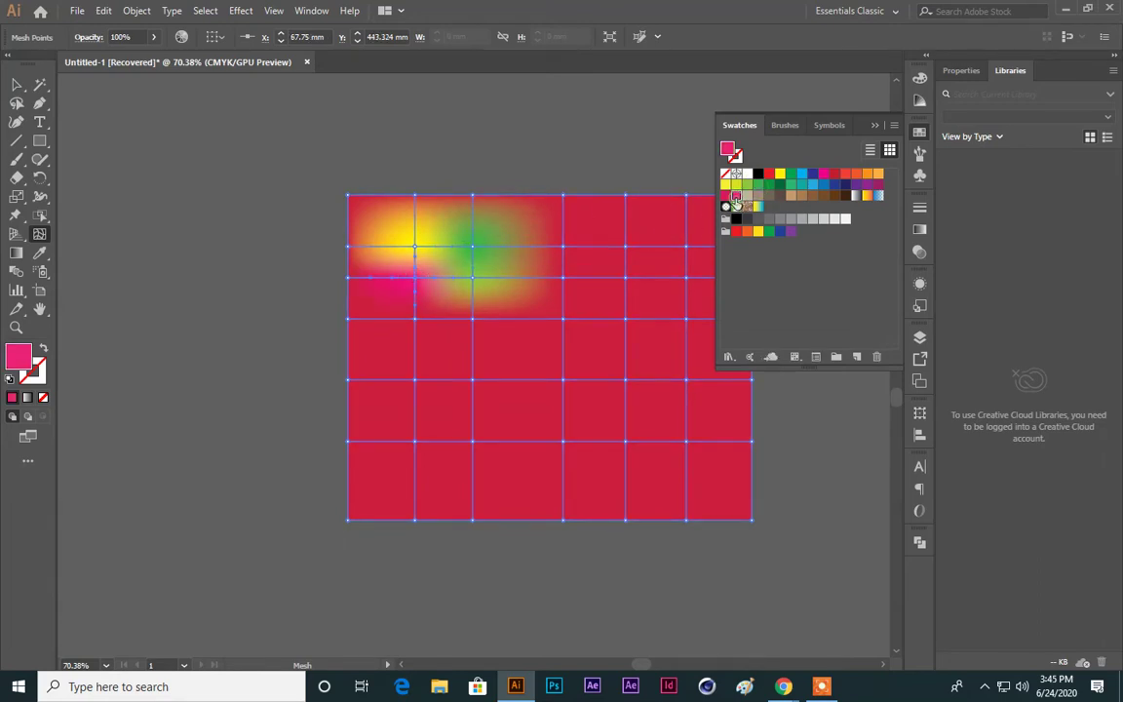
left_click(416, 320)
left_click(791, 184)
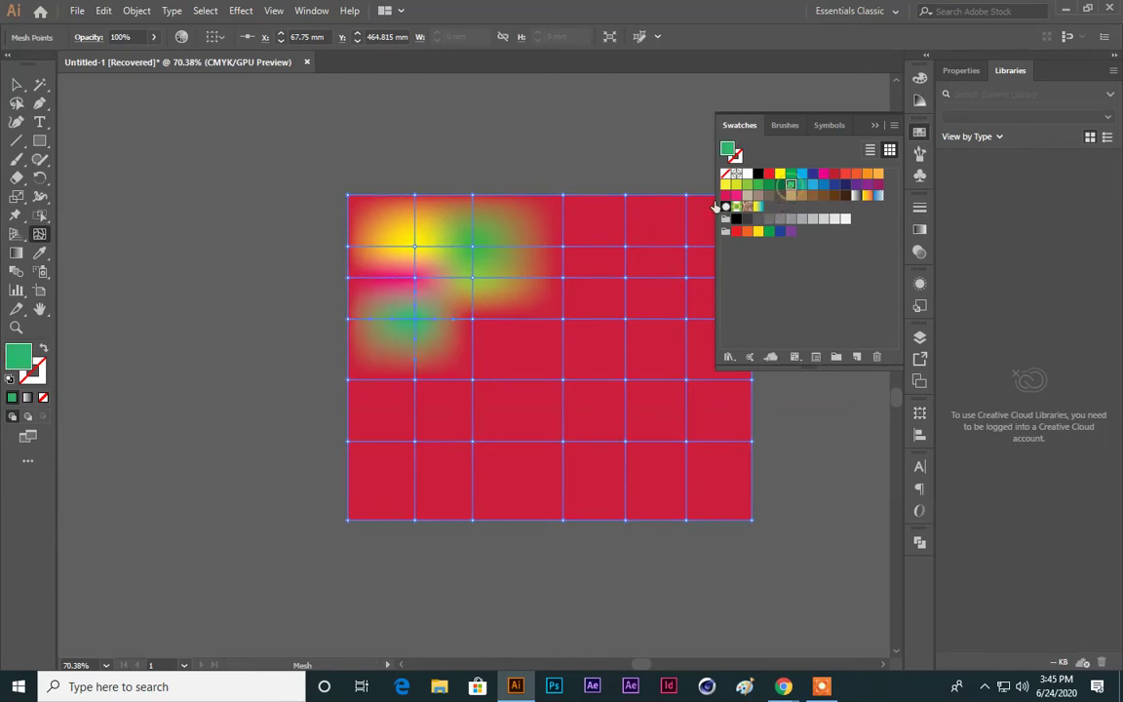
left_click(417, 380)
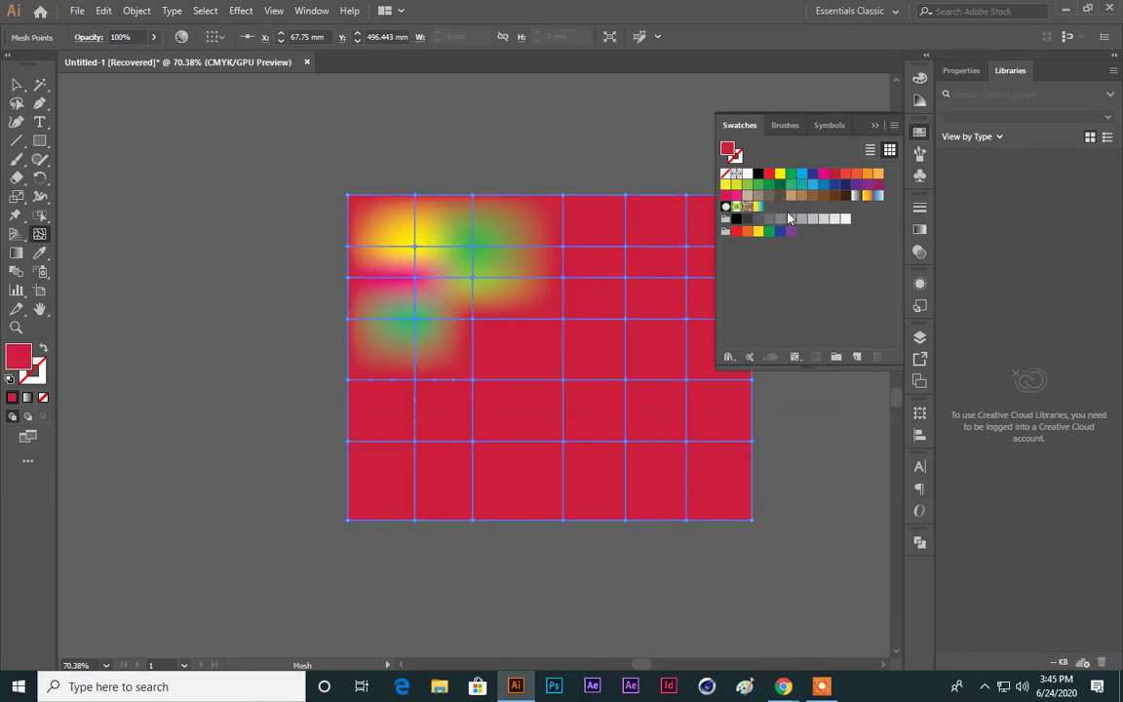
left_click(757, 232)
Step: Shift the mesh object slightly downward and twist the curves around its upper yellow mesh point with the Anchor Point tool
left_click(17, 84)
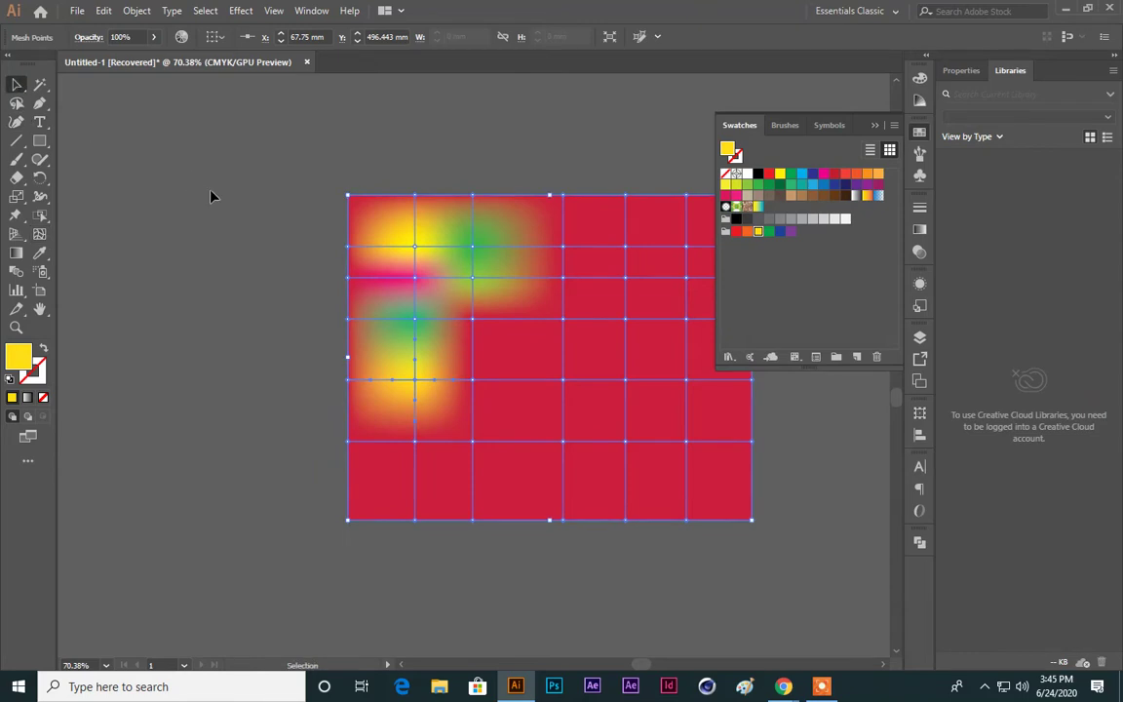
left_click_drag(596, 340, 568, 385)
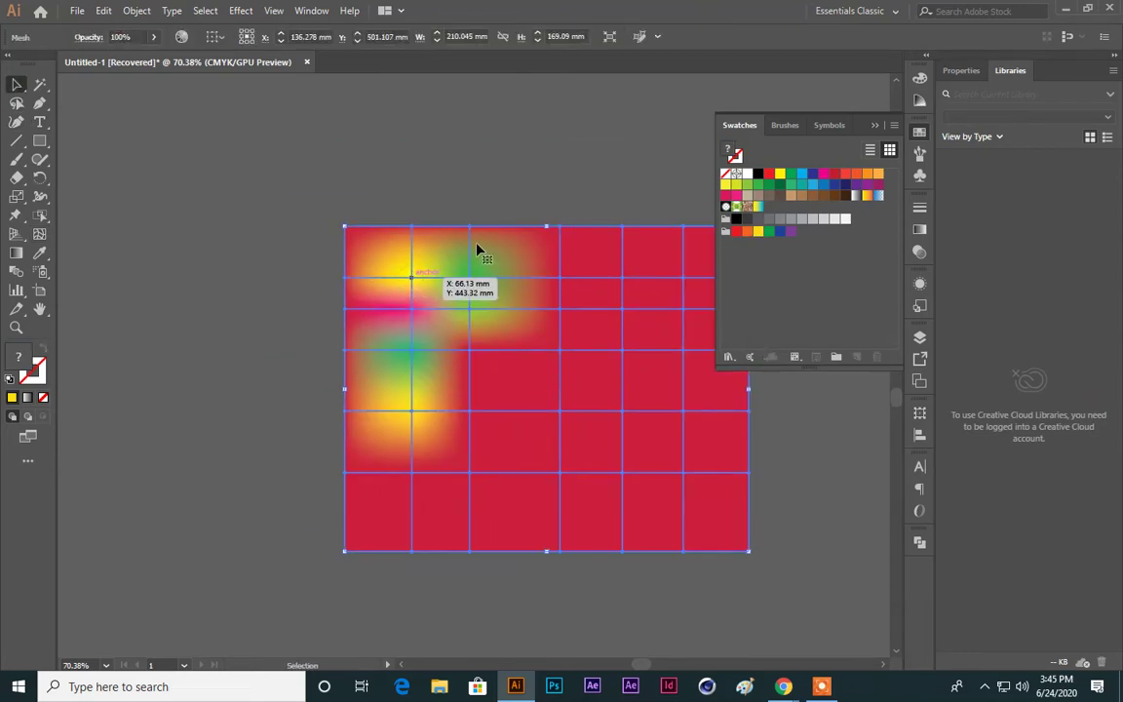
left_click(38, 103)
left_click(123, 159)
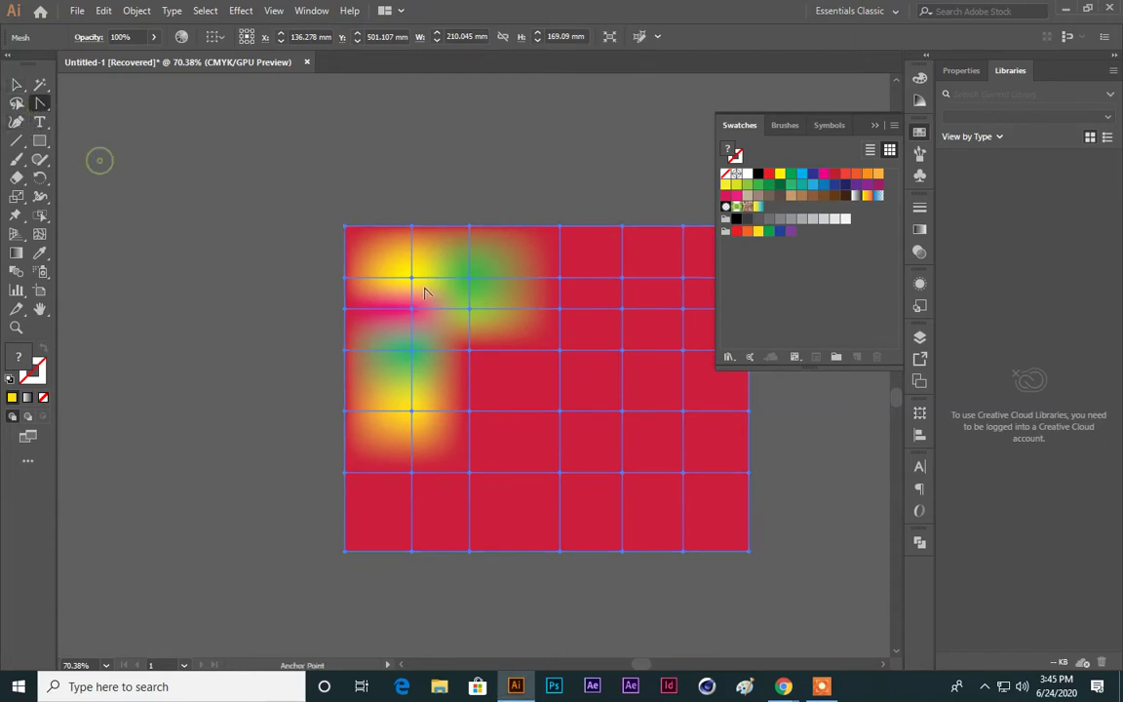
left_click(411, 279)
left_click_drag(411, 279, 378, 220)
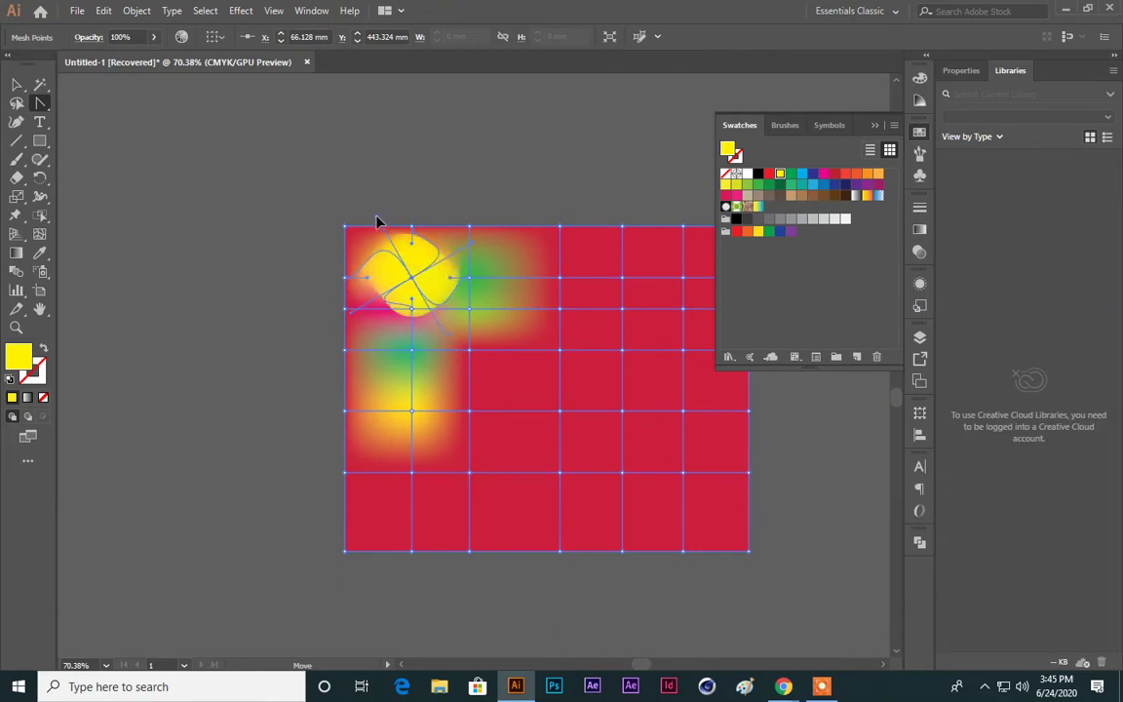
left_click(16, 85)
left_click(268, 180)
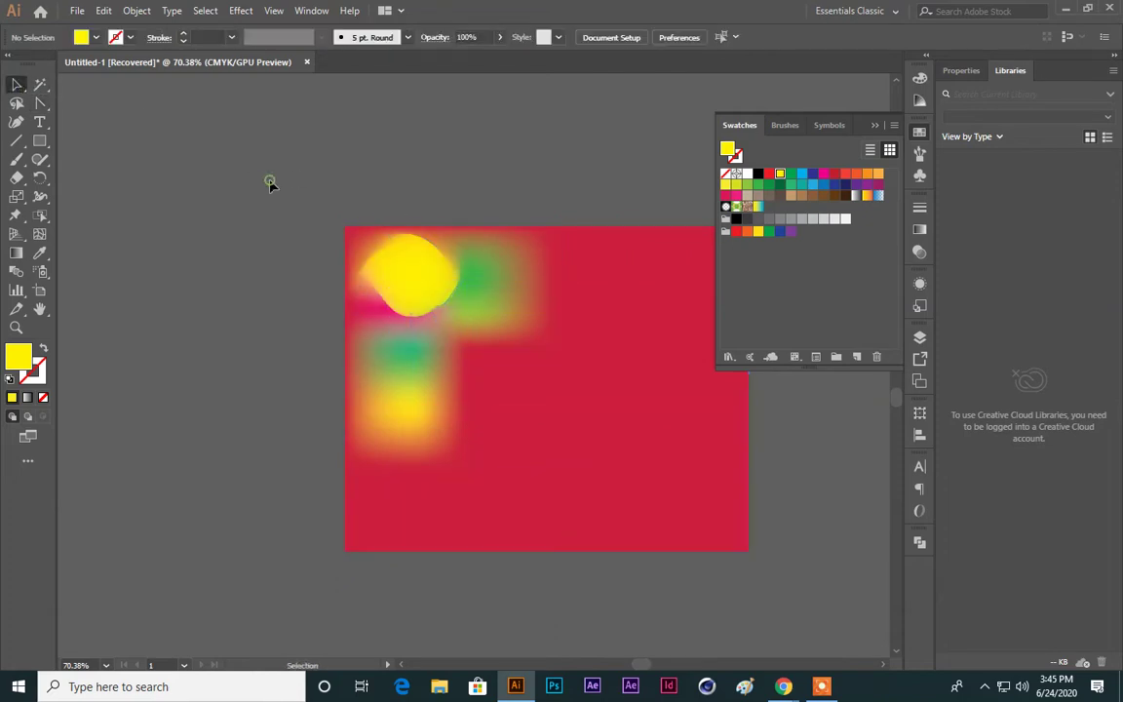
left_click(517, 414)
left_click(441, 201)
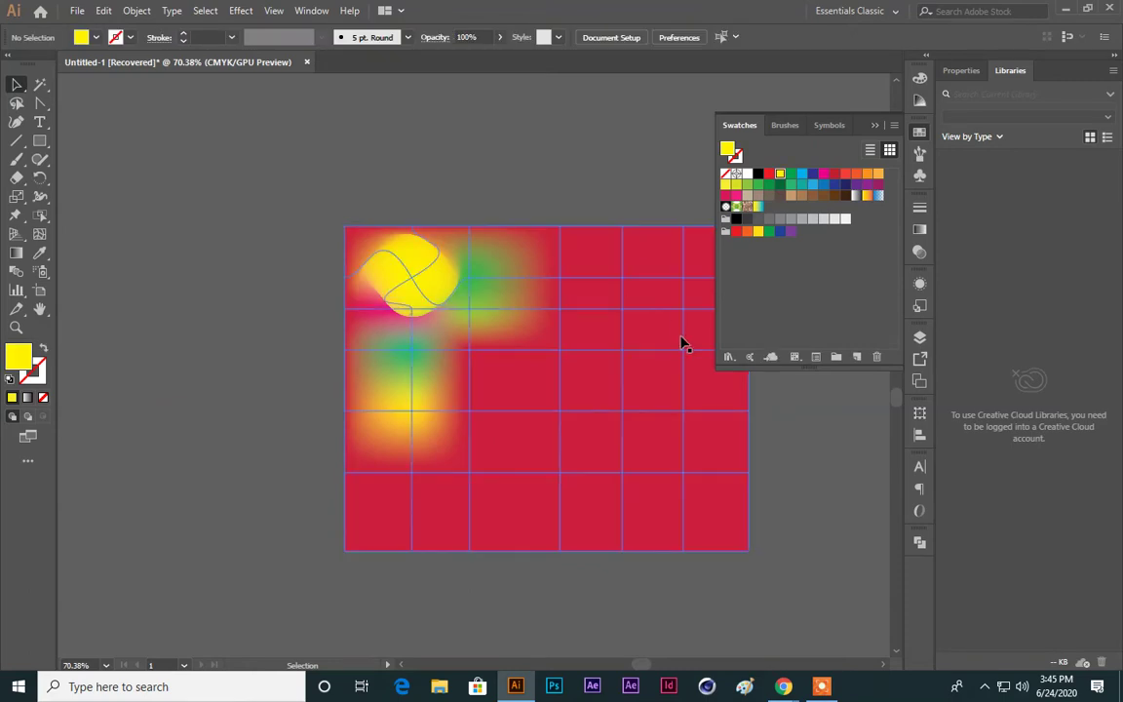
Step: With Direct Selection, color the mesh point right of the green one pink and two points in the next column white
left_click(40, 85)
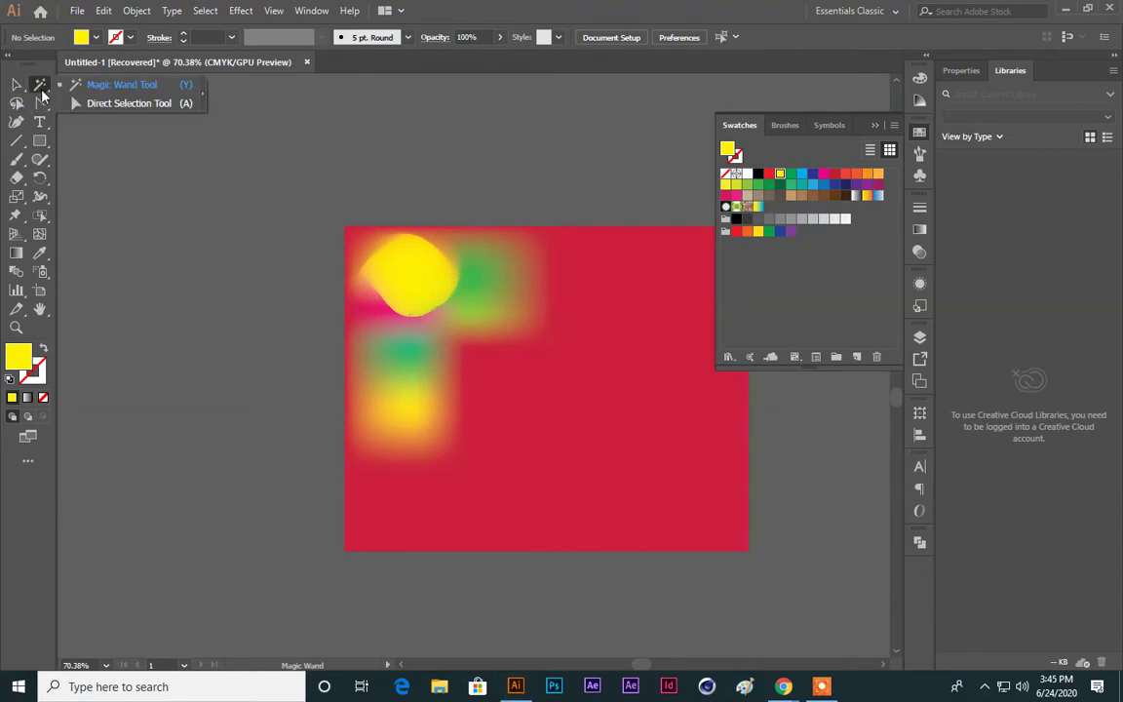
left_click(556, 293)
left_click(559, 279)
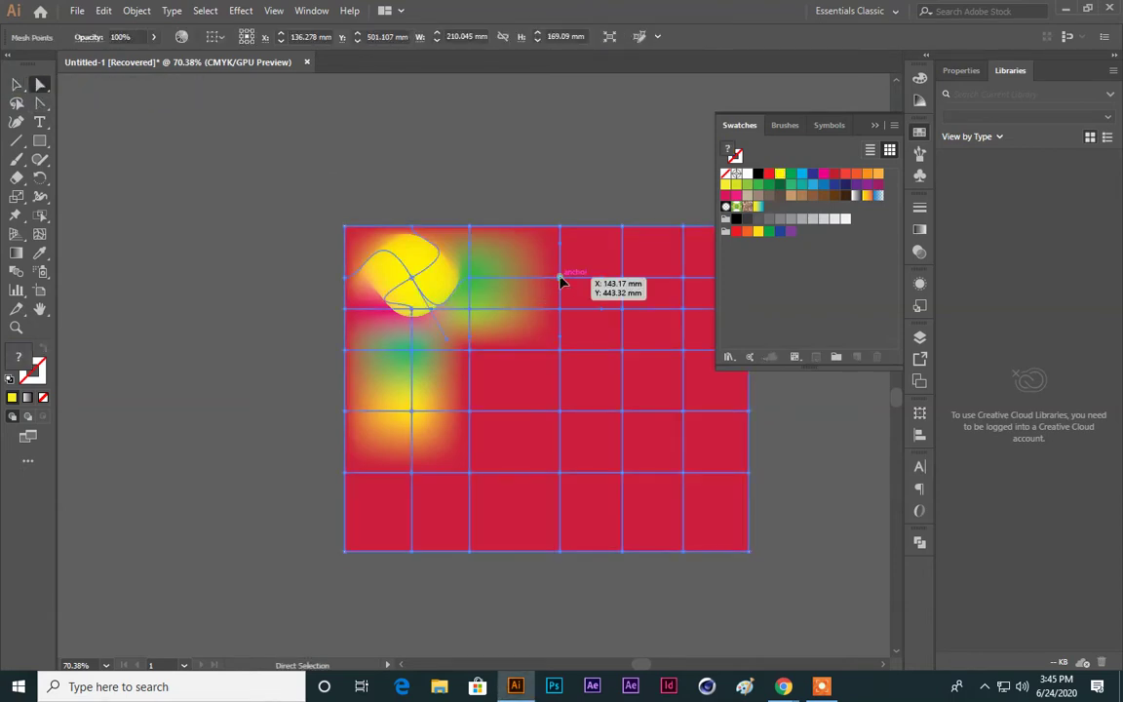
left_click(736, 195)
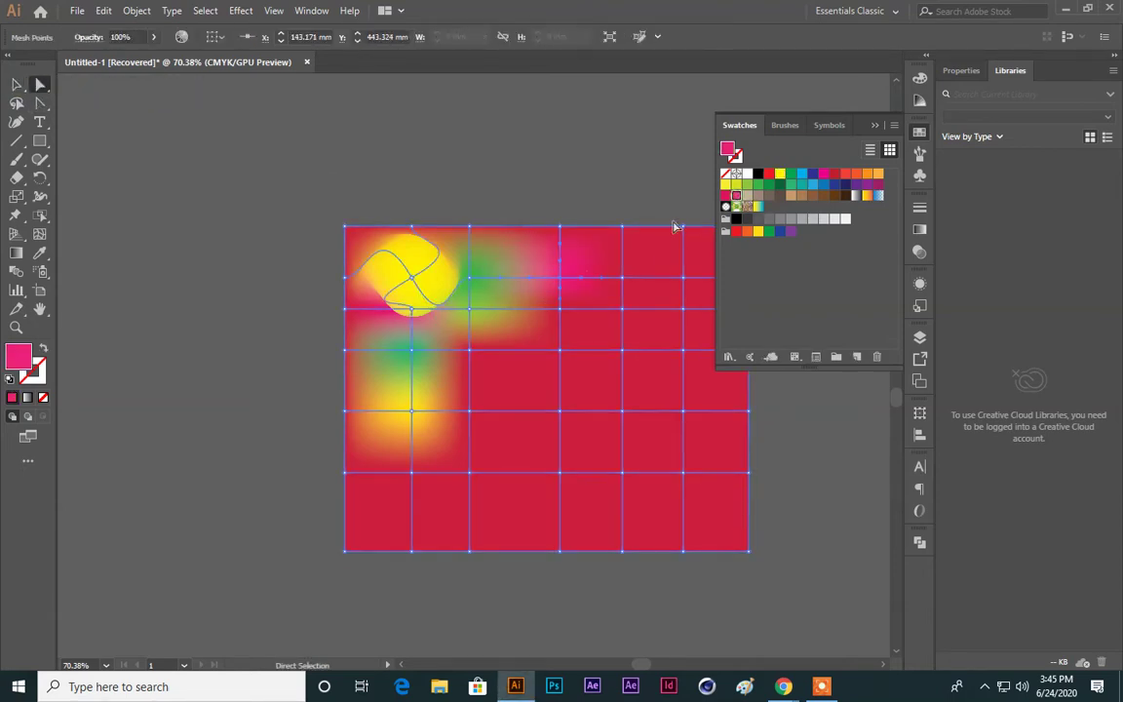
left_click(621, 279)
left_click(747, 174)
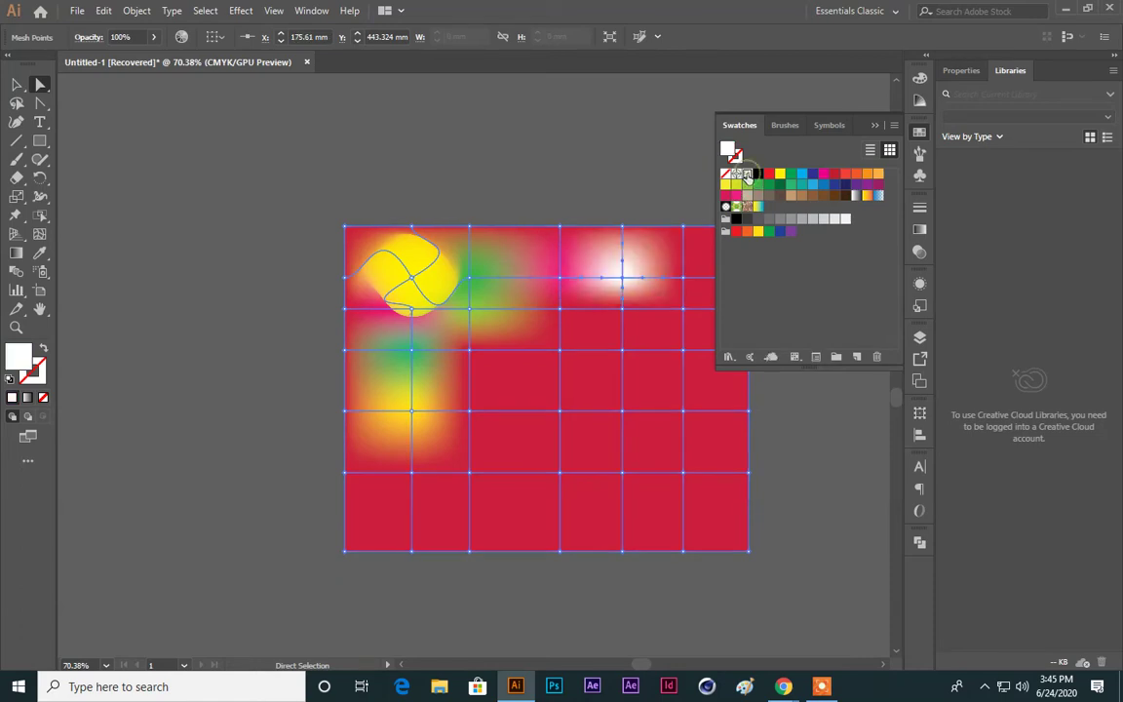
left_click(623, 310)
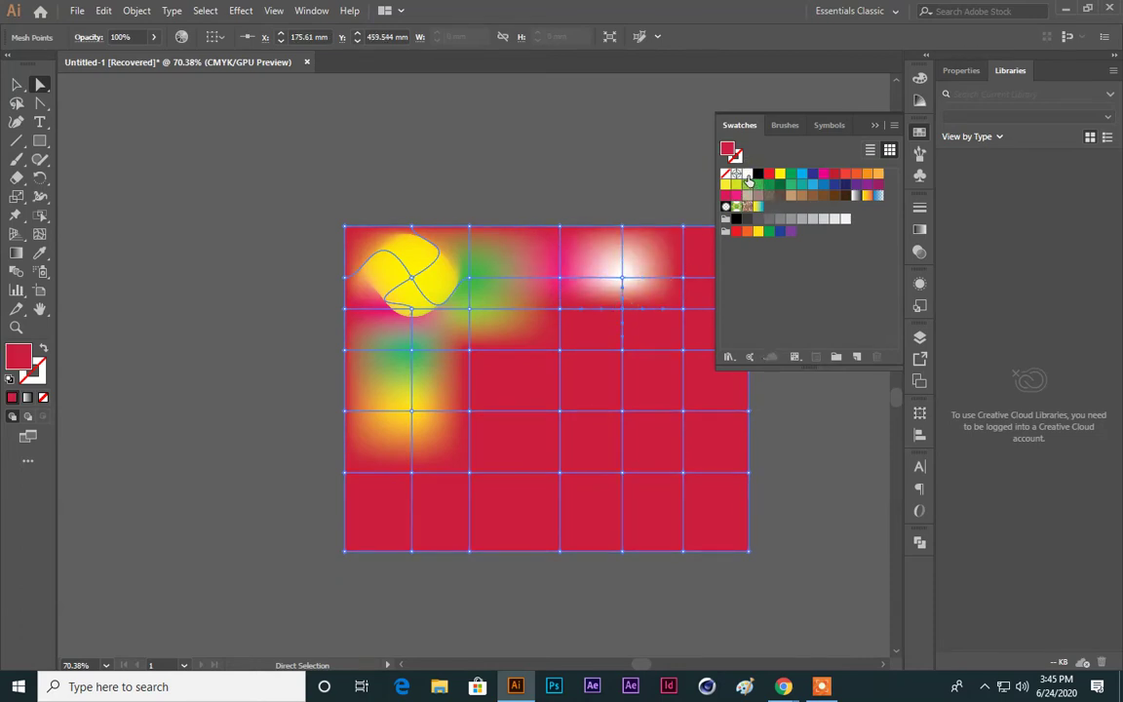
left_click(747, 174)
Step: Move the mesh object up and to the left, and delete it
left_click(17, 84)
left_click_drag(527, 358, 439, 276)
left_click(654, 557)
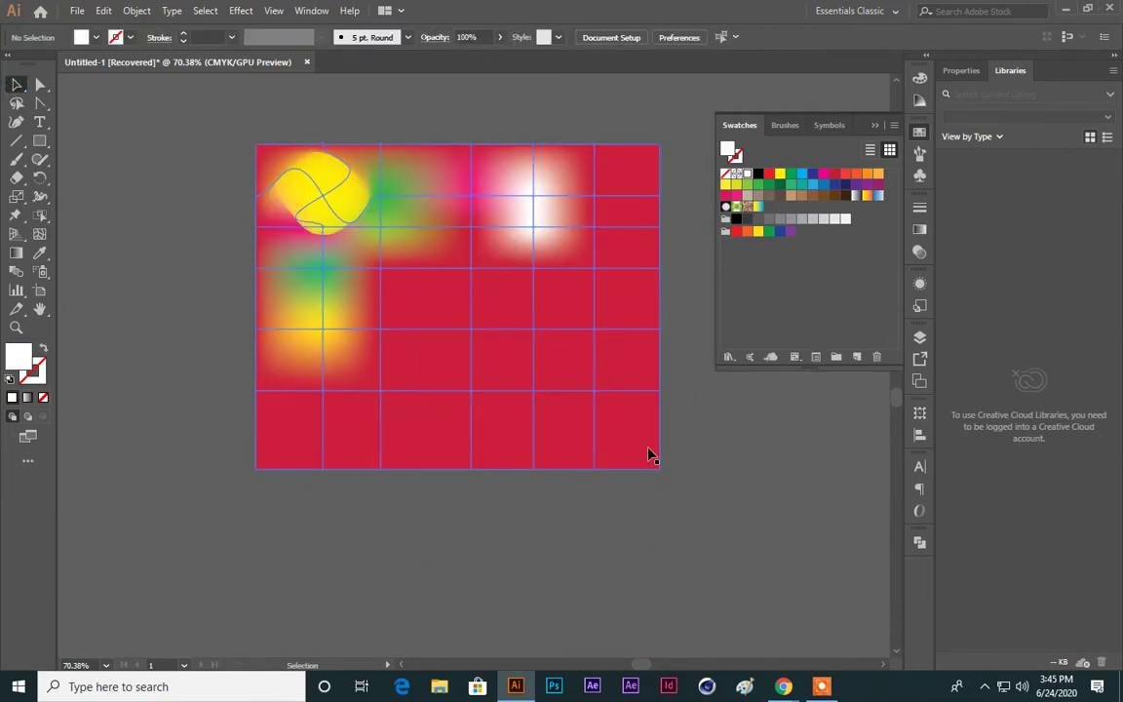
left_click(456, 230)
key("Delete")
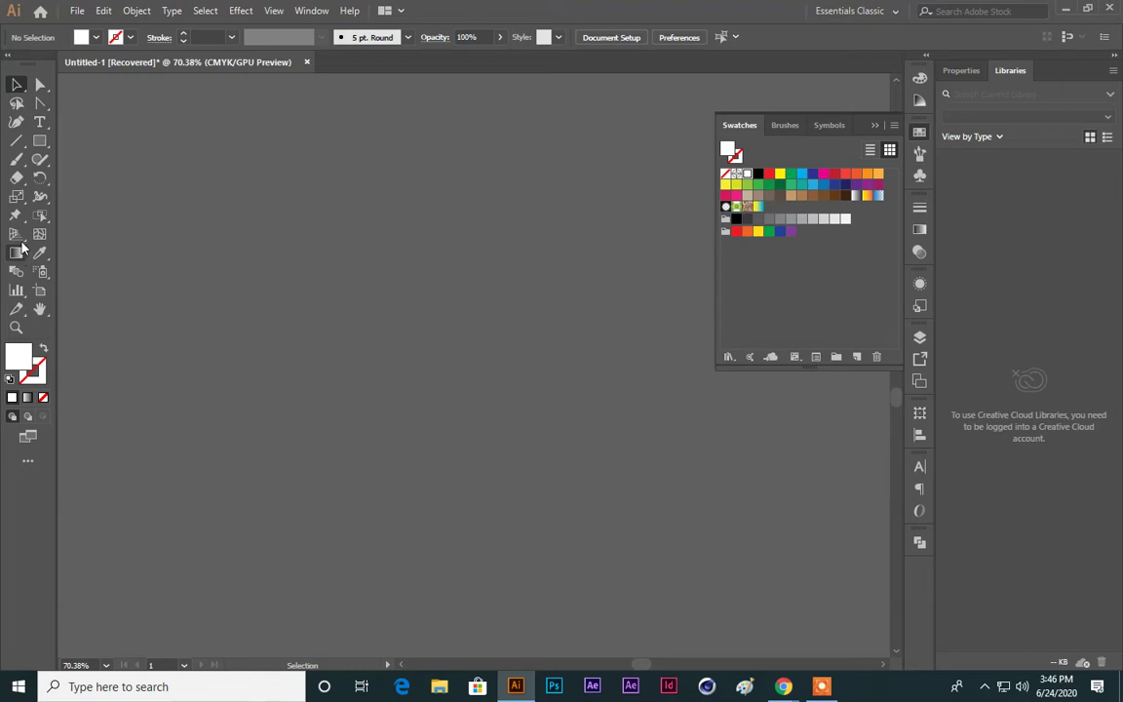
Step: Draw a square on the empty canvas and fill it with a linear gradient running from white to yellow
left_click(40, 140)
left_click_drag(234, 204, 538, 506)
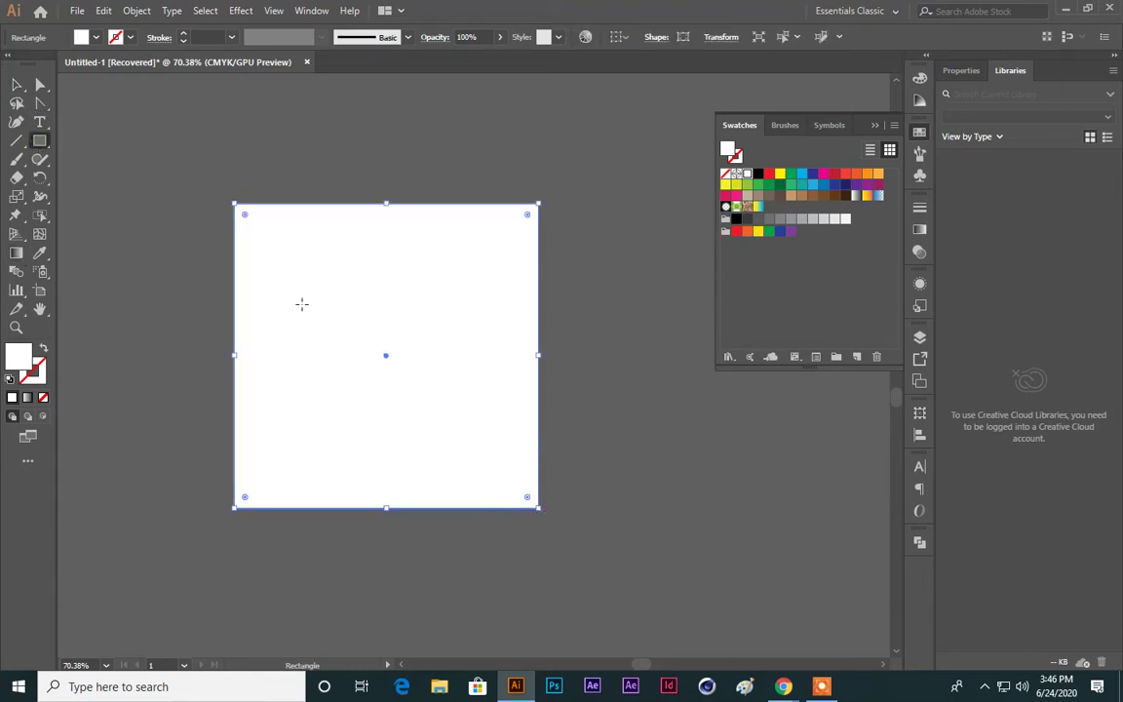
left_click(27, 397)
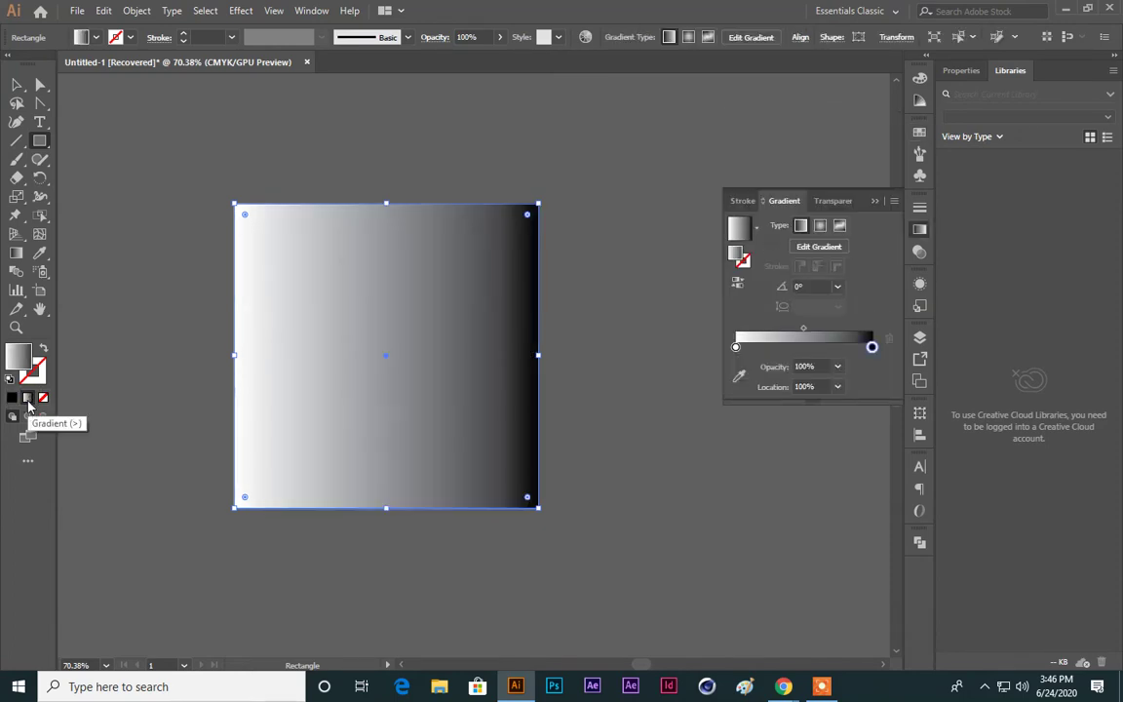
double_click(872, 348)
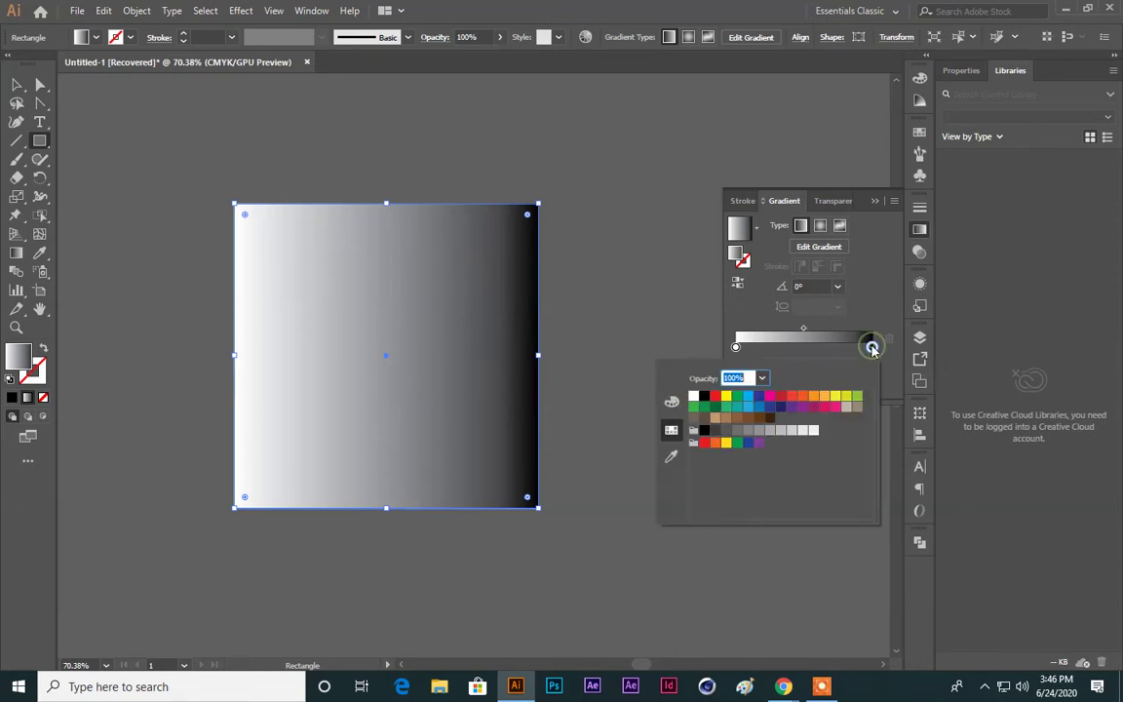
left_click(725, 397)
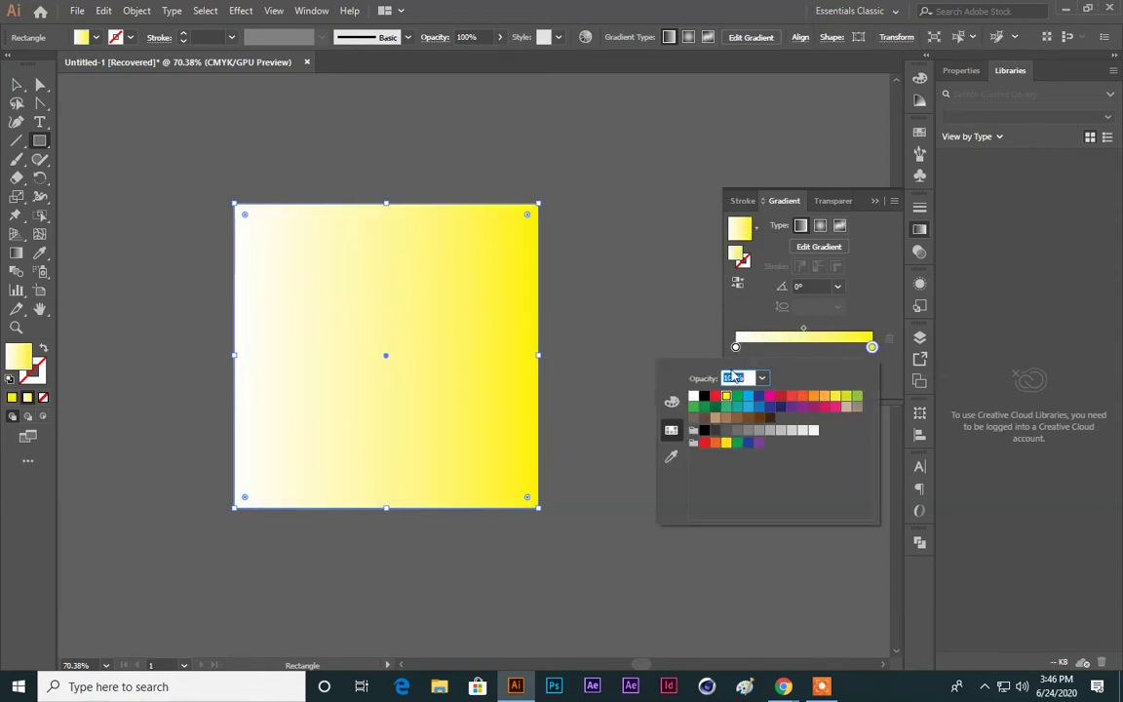
Step: Color the gradient's yellow stop crimson, slide it to the start at 0.84%, and reselect the square
left_click(824, 408)
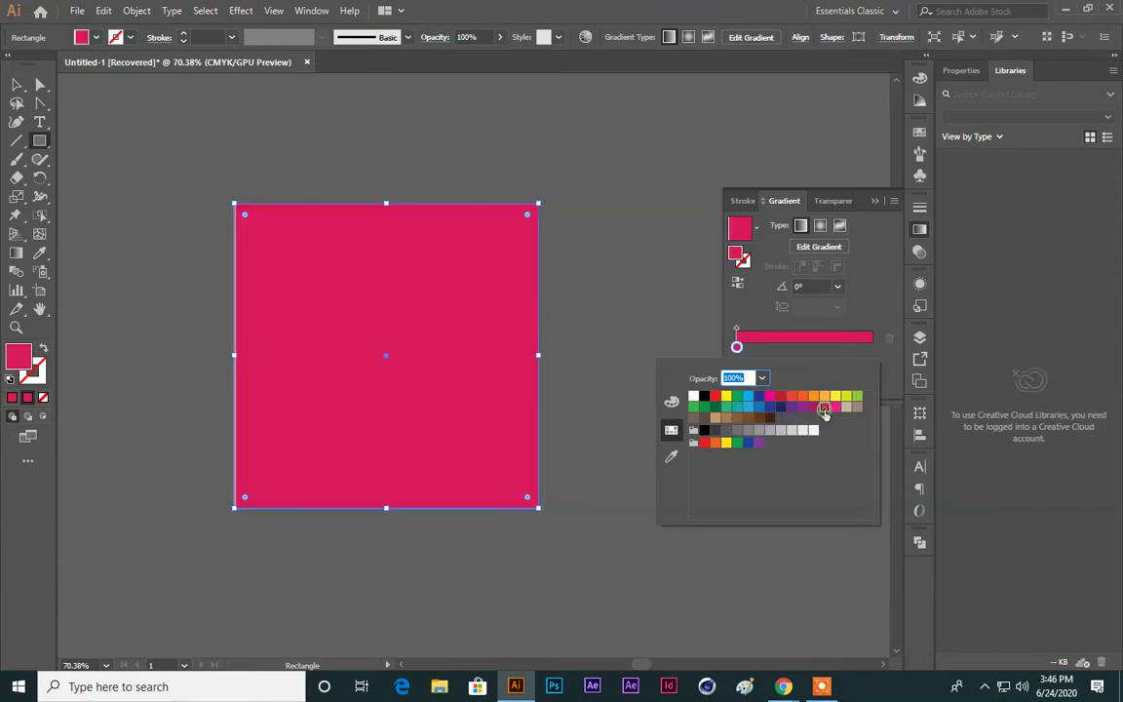
key("Escape")
mouse_move(375, 313)
left_mouse_down()
mouse_move(444, 300)
mouse_move(482, 266)
left_mouse_up()
key("Delete")
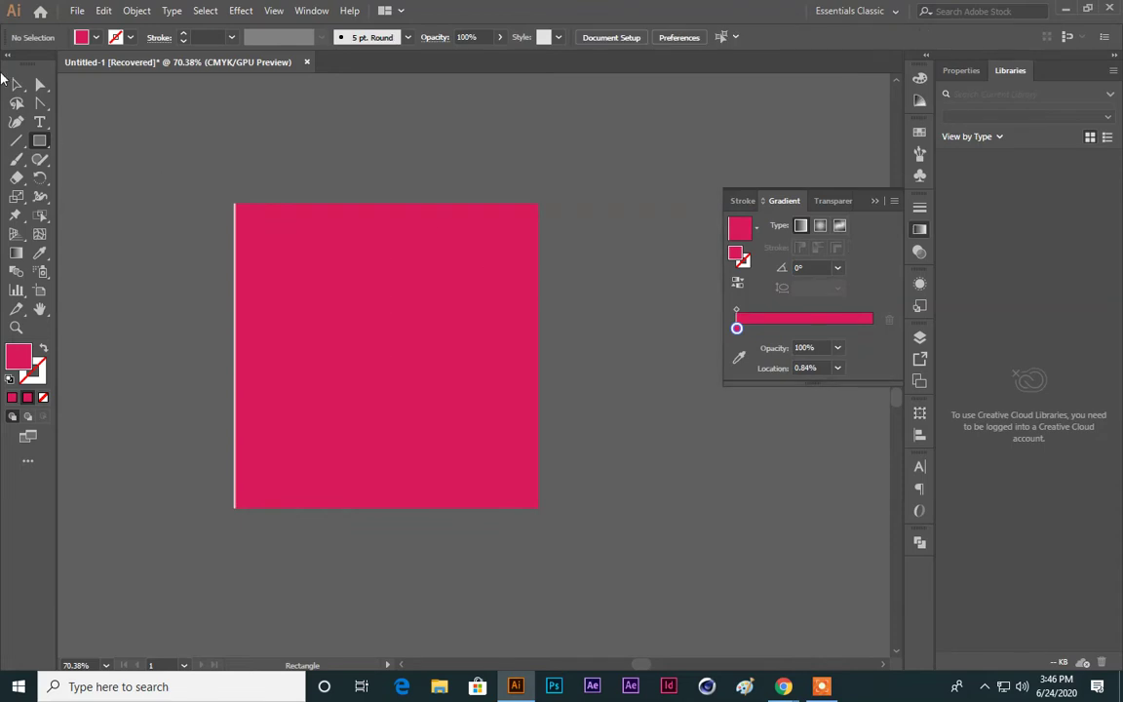
left_click(17, 85)
left_click(514, 307)
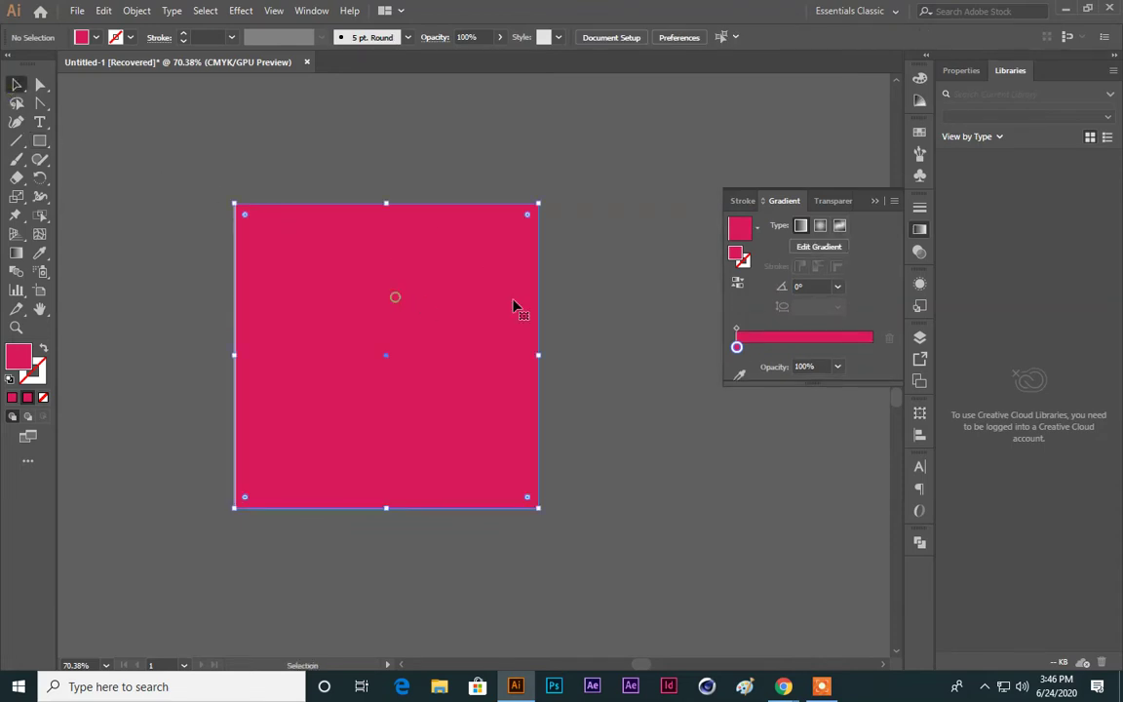
Step: Add a red stop at 96.93% near the gradient's far end, and move the square up and to the right
left_click(869, 349)
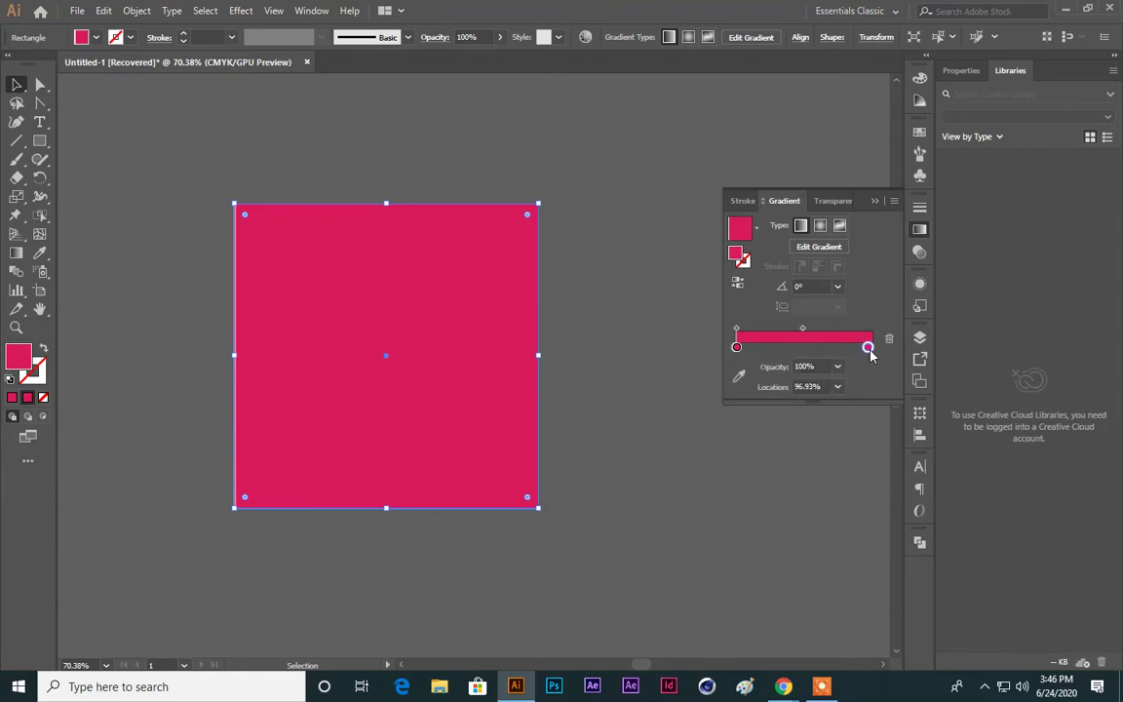
double_click(869, 348)
left_click(714, 395)
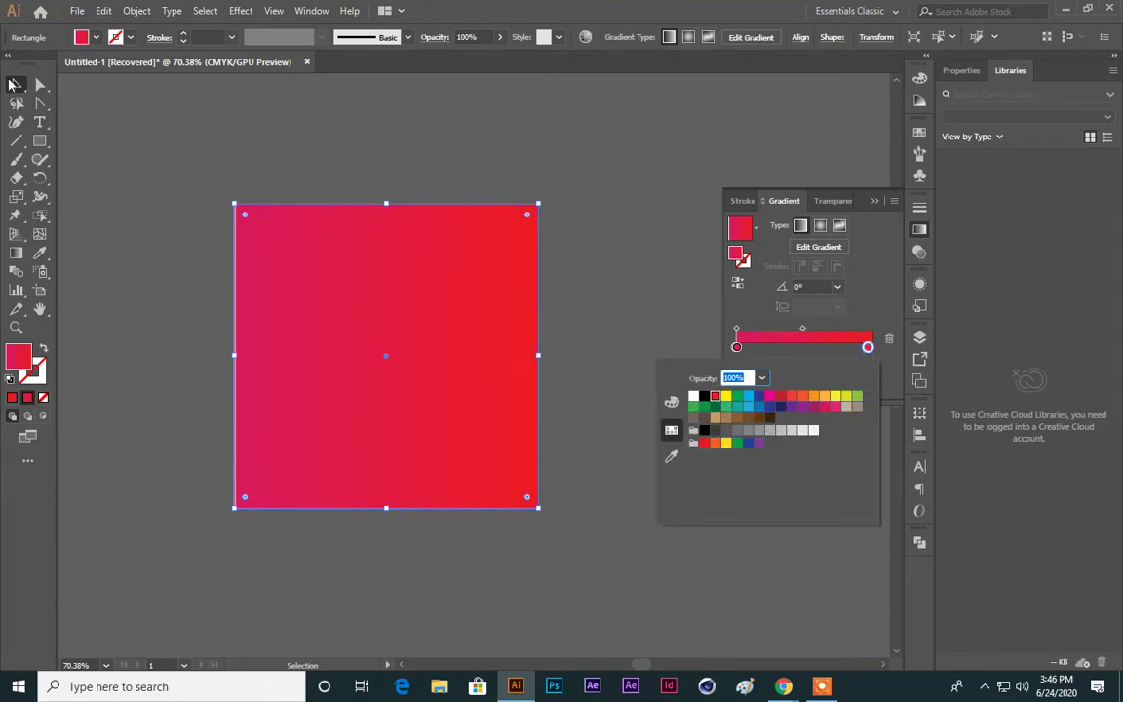
left_click(646, 358)
left_click_drag(387, 298, 530, 240)
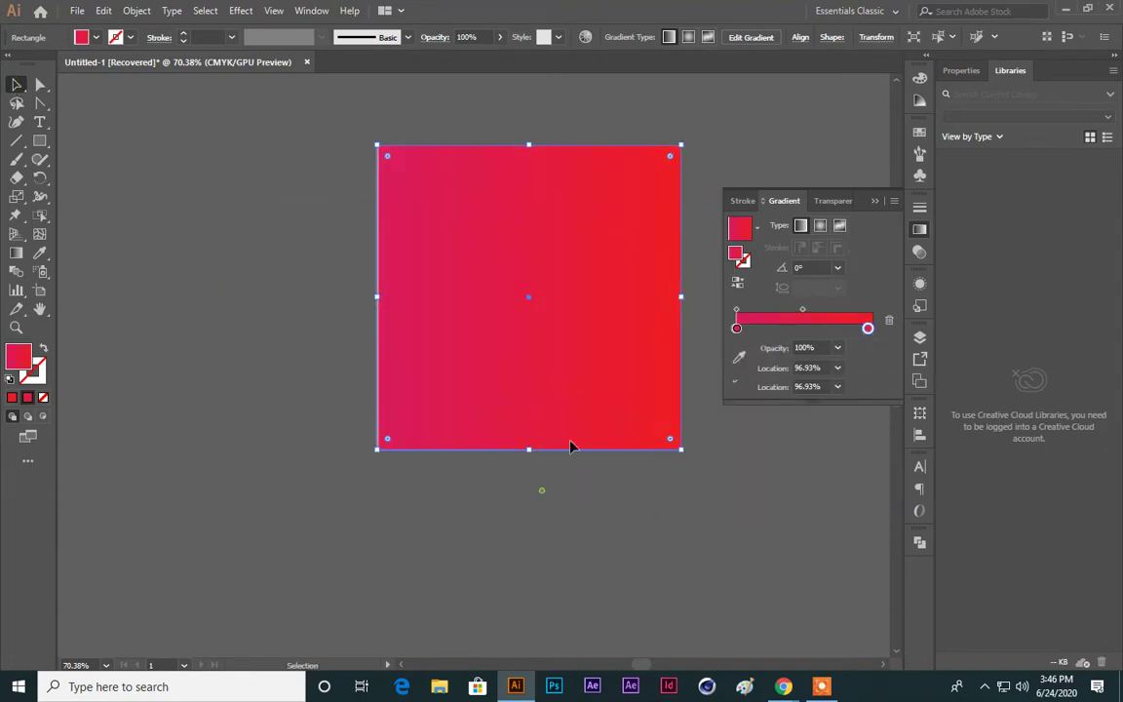
Step: Reverse the gradient, and color its left stop yellow and its right end stop red
left_click(738, 282)
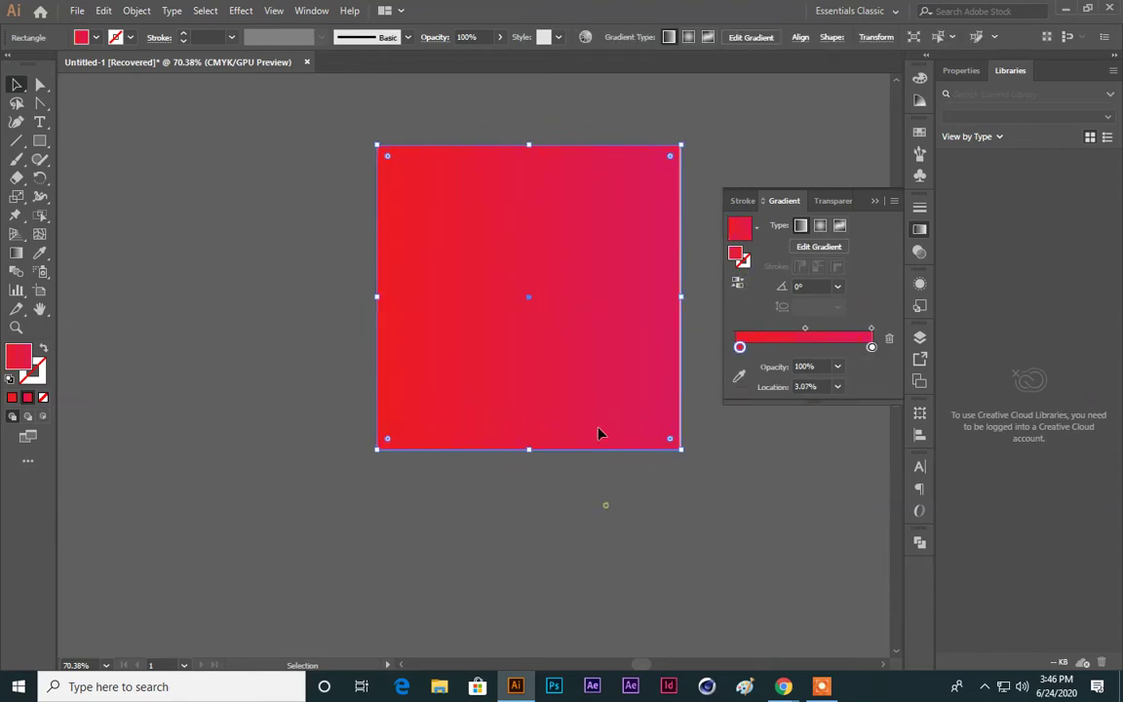
double_click(740, 349)
left_click(724, 396)
left_click(492, 558)
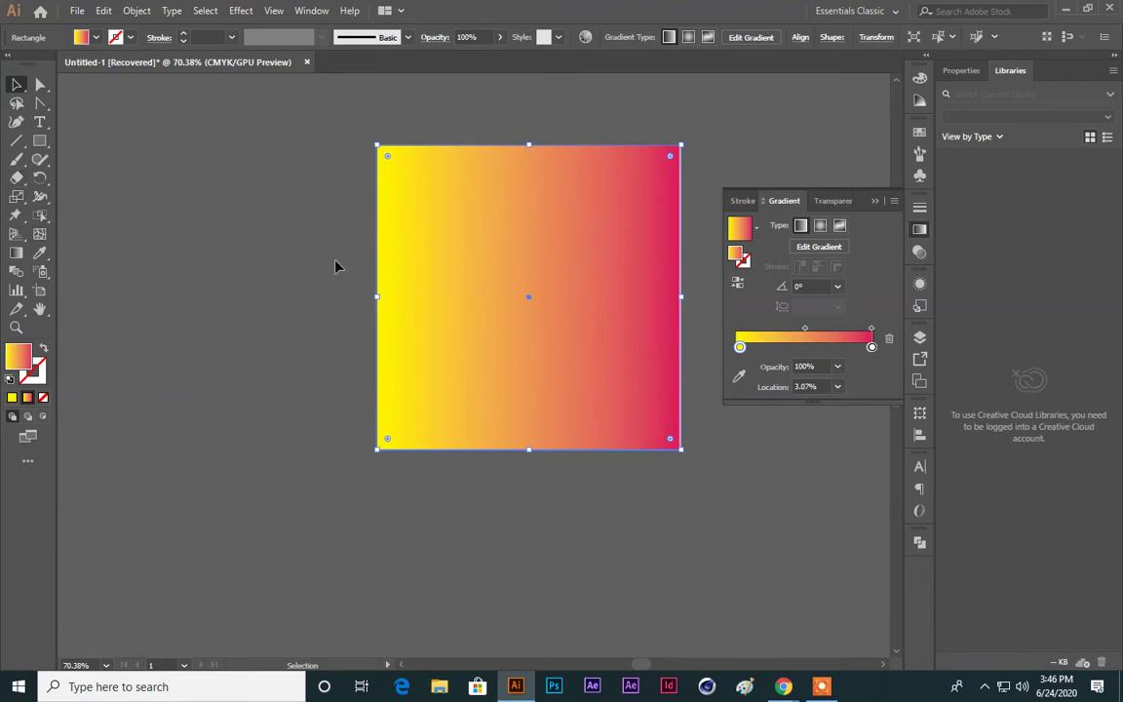
double_click(872, 346)
left_click(715, 396)
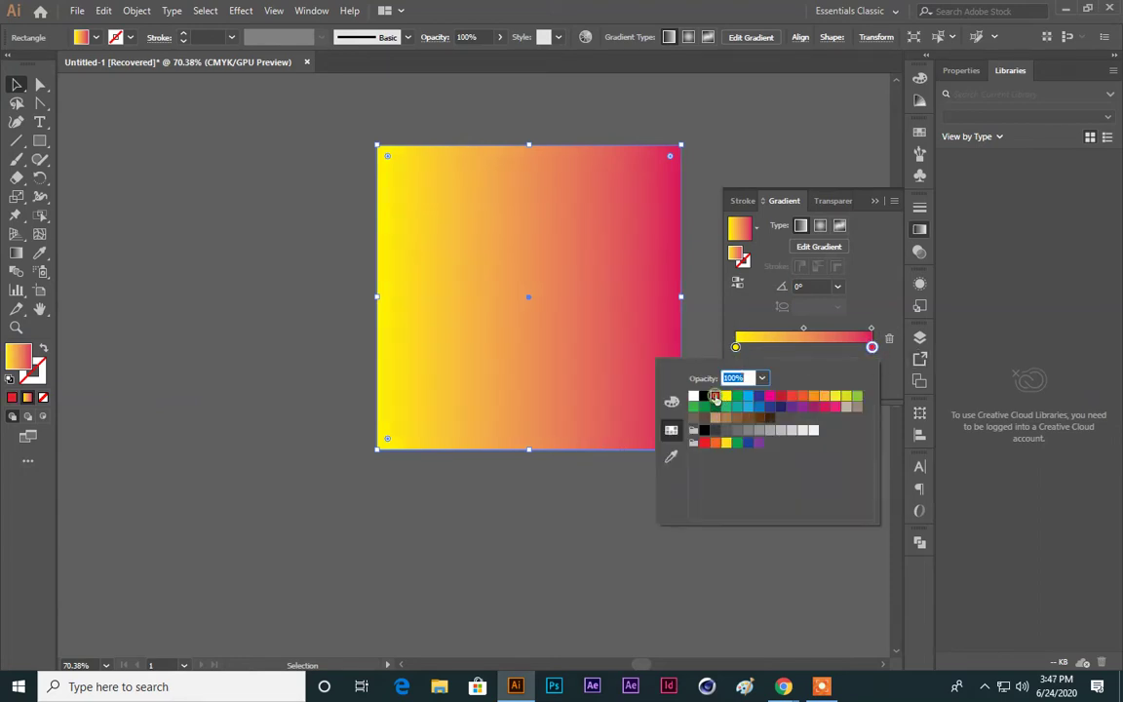
key("Escape")
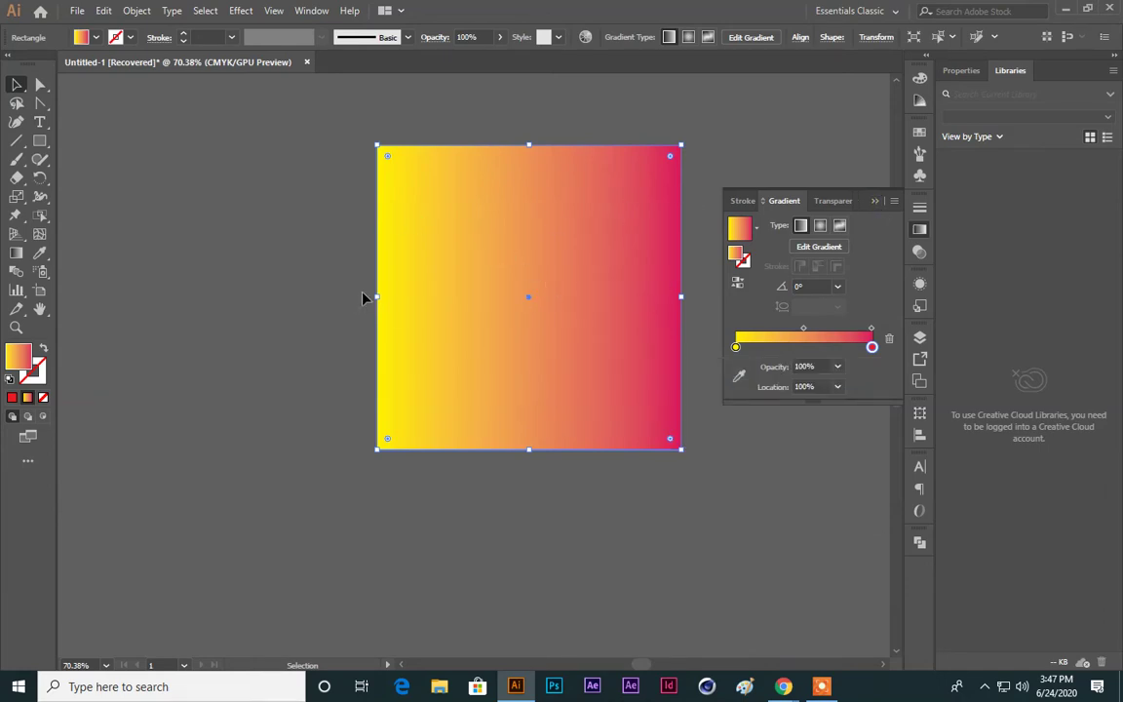
Step: With the Gradient tool, redraw the square's gradient horizontally over different spans and in both directions
left_click(17, 253)
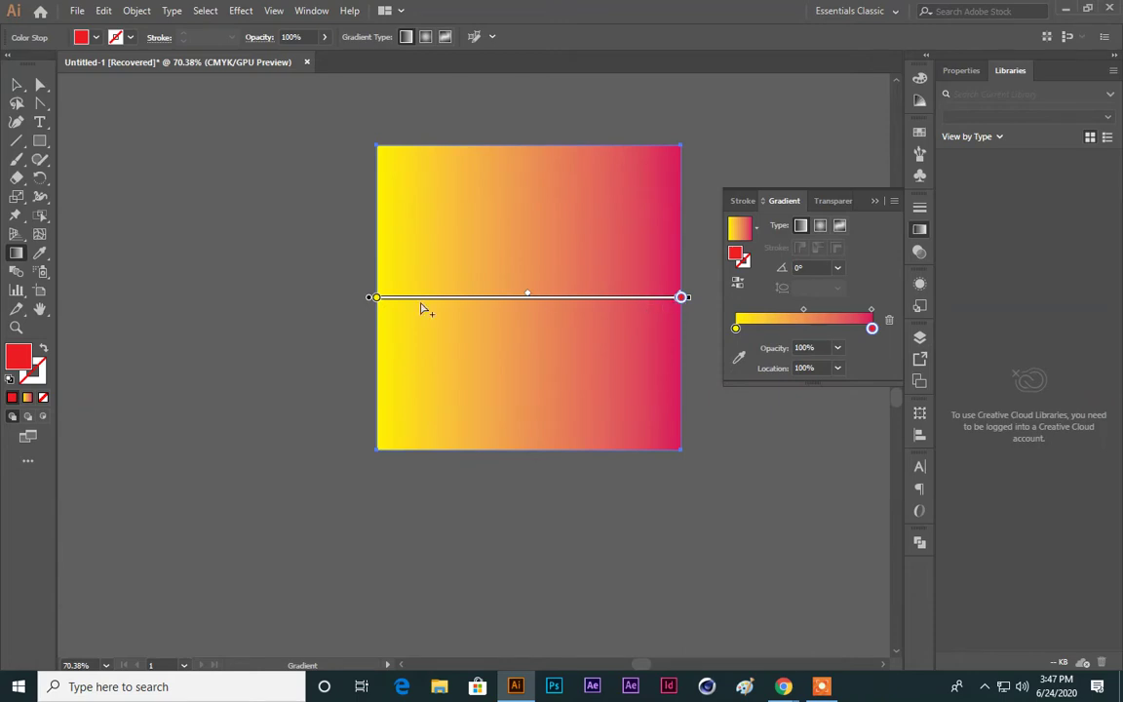
left_click_drag(369, 302, 540, 297)
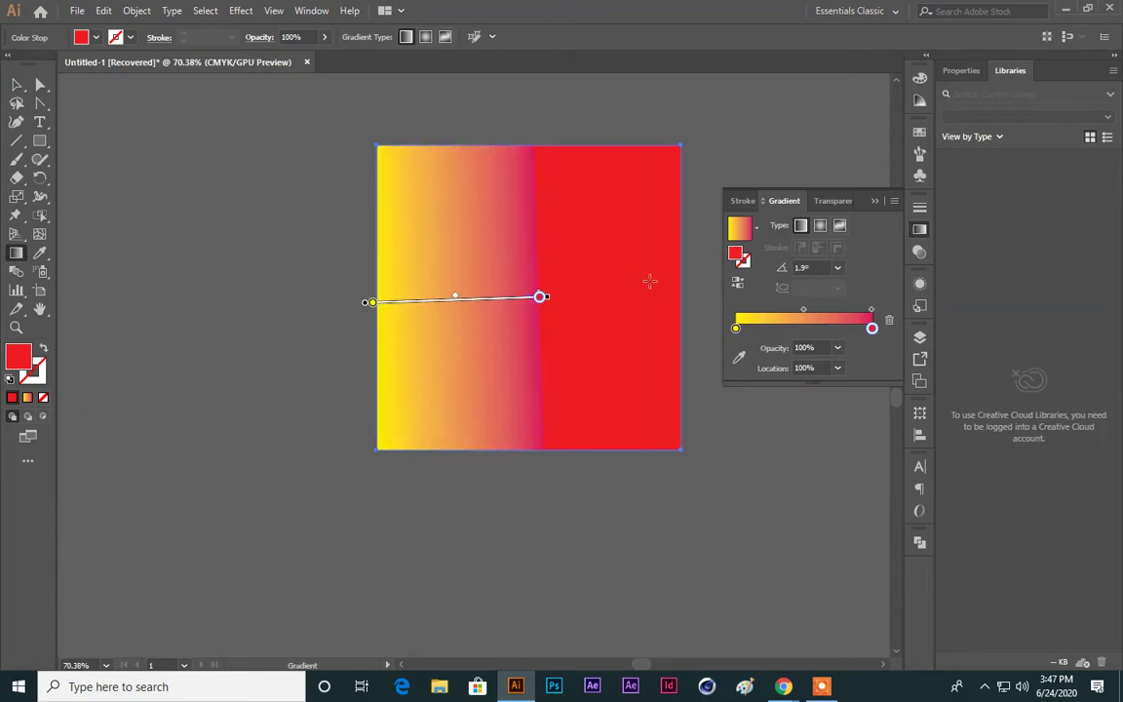
key("ctrl+z")
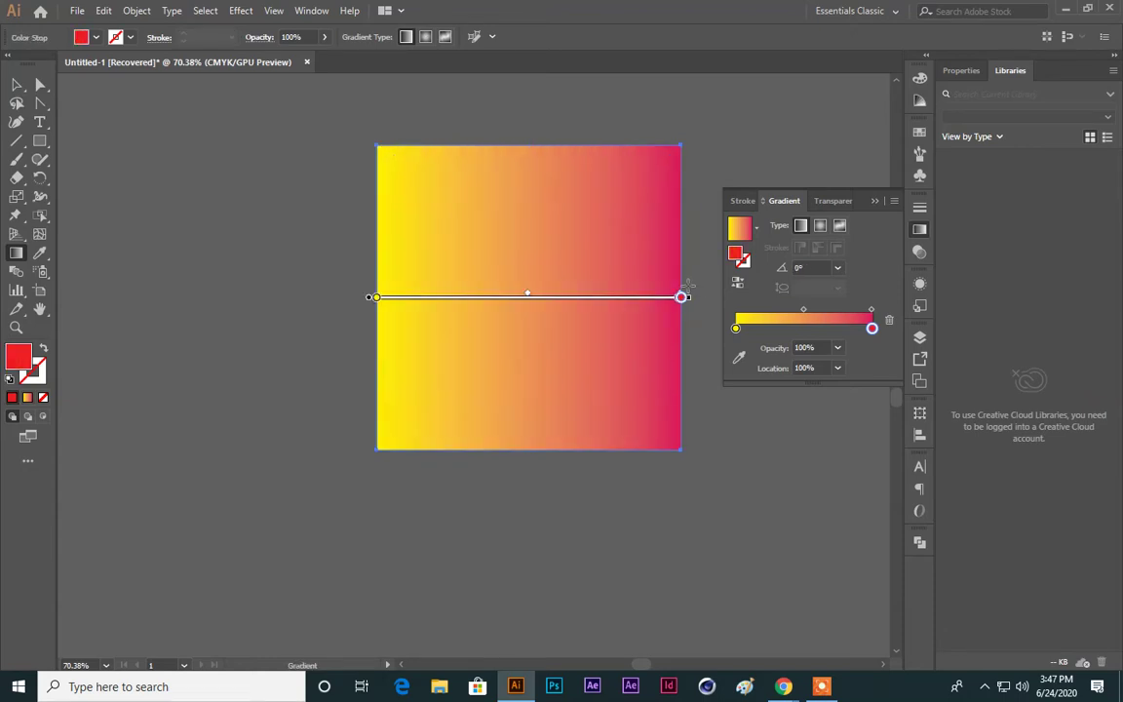
left_click_drag(688, 284, 368, 286)
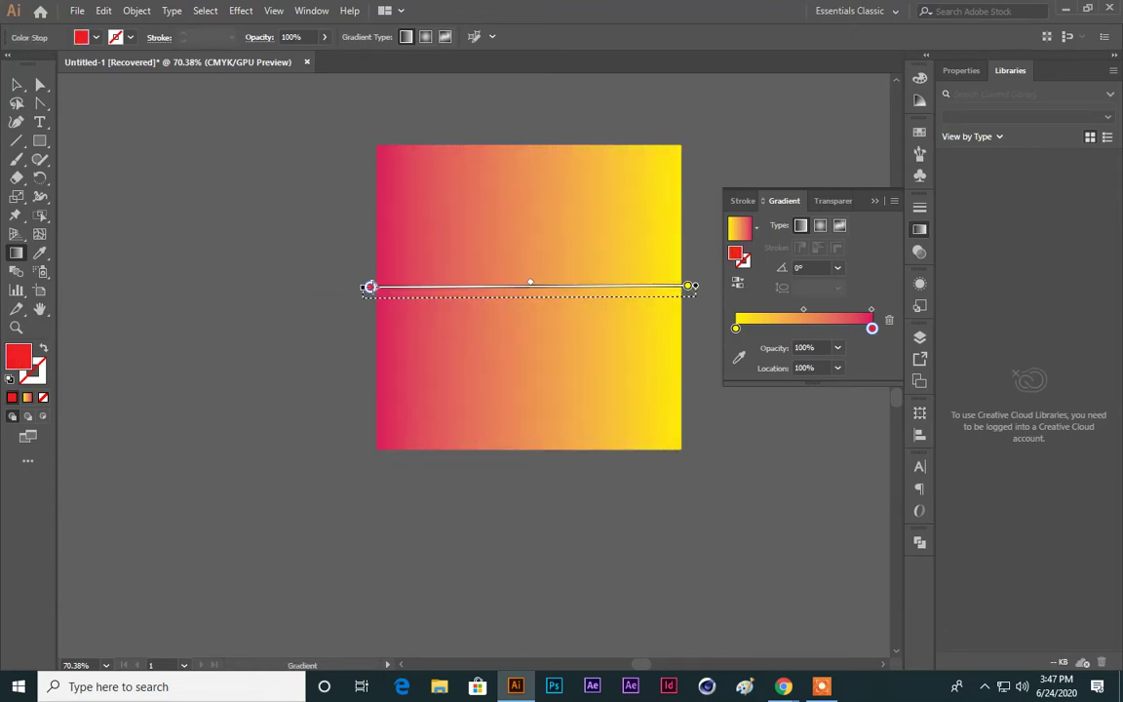
left_click_drag(537, 122, 576, 120)
left_click_drag(314, 304, 689, 297)
left_click_drag(530, 63, 499, 100)
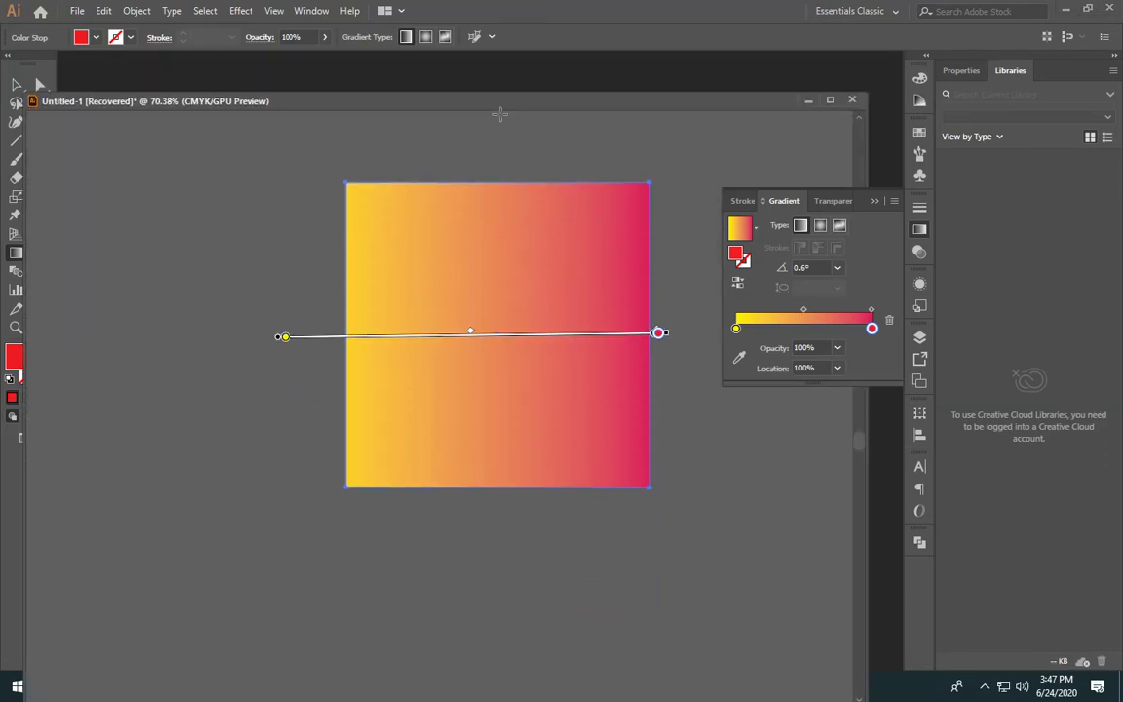
double_click(499, 103)
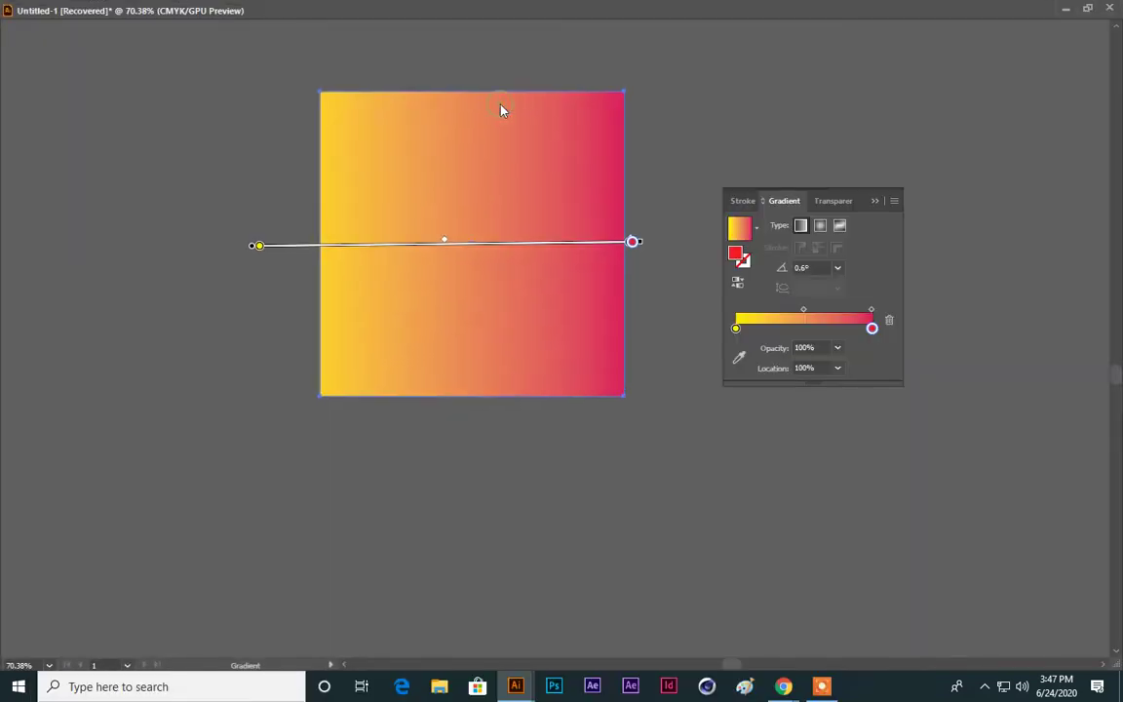
double_click(542, 22)
left_click_drag(477, 103, 490, 62)
Step: Redraw the gradient along both diagonals of the square and once more at a steep slant from top to bottom
mouse_move(686, 132)
left_mouse_down()
mouse_move(413, 381)
mouse_move(341, 460)
mouse_move(353, 474)
left_mouse_up()
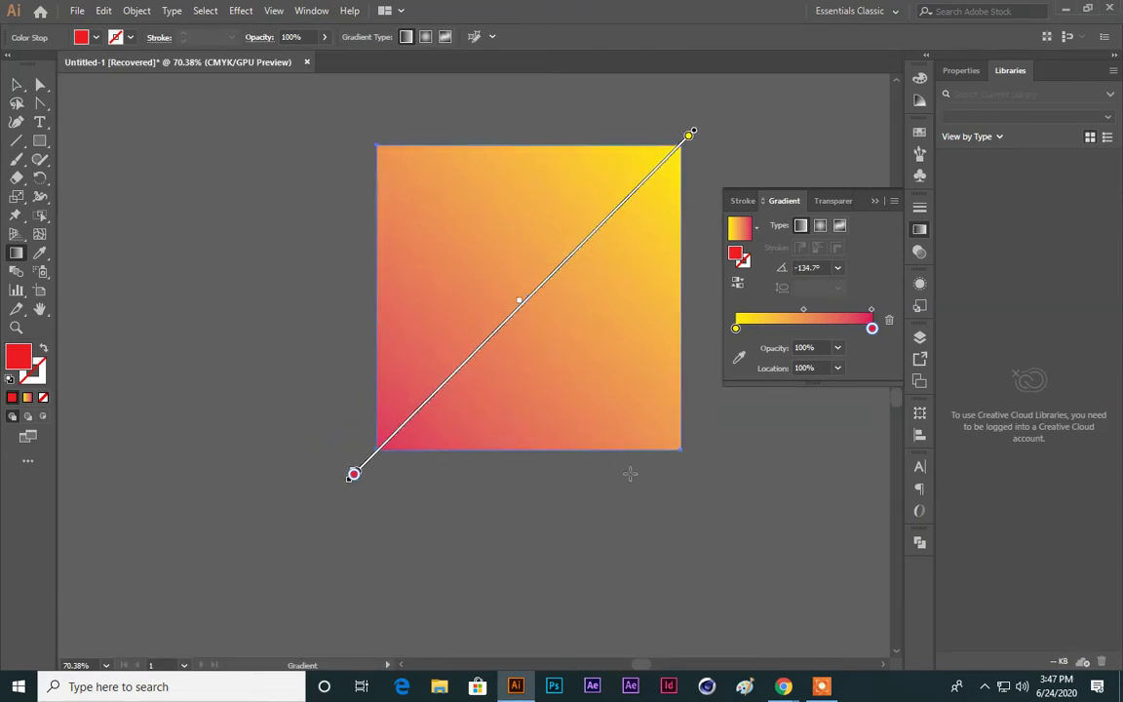
left_click_drag(691, 456, 370, 139)
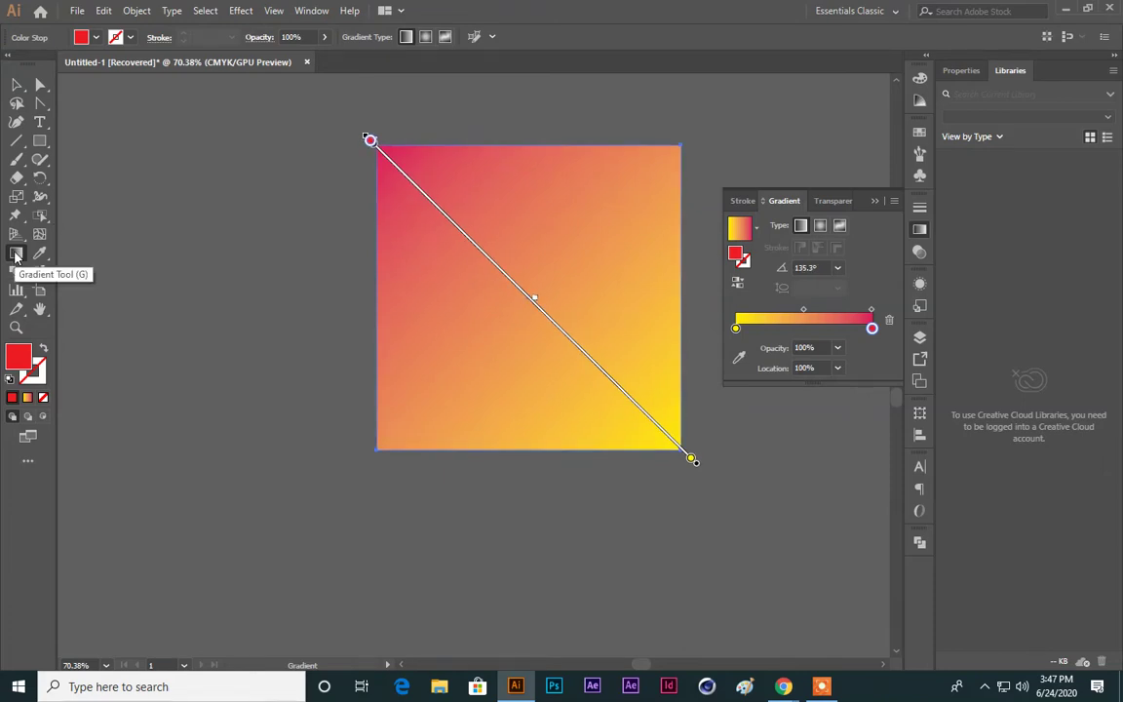
mouse_move(575, 119)
left_mouse_down()
mouse_move(544, 431)
mouse_move(551, 511)
mouse_move(469, 502)
mouse_move(563, 509)
left_mouse_up()
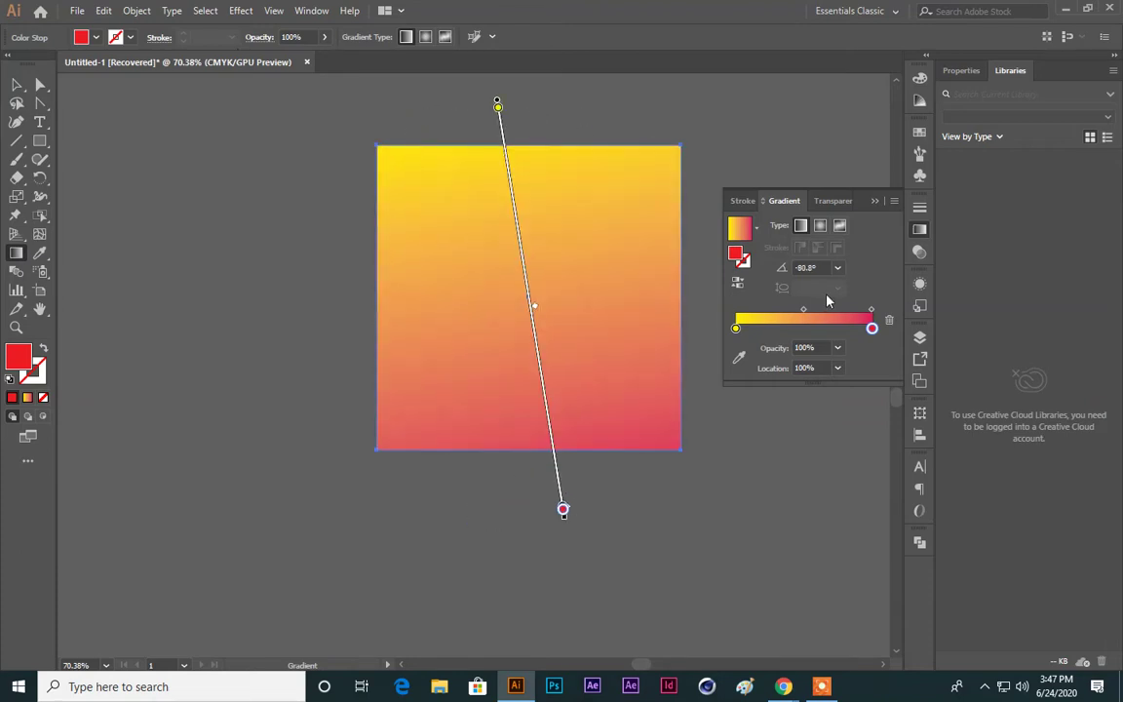
left_click(807, 267)
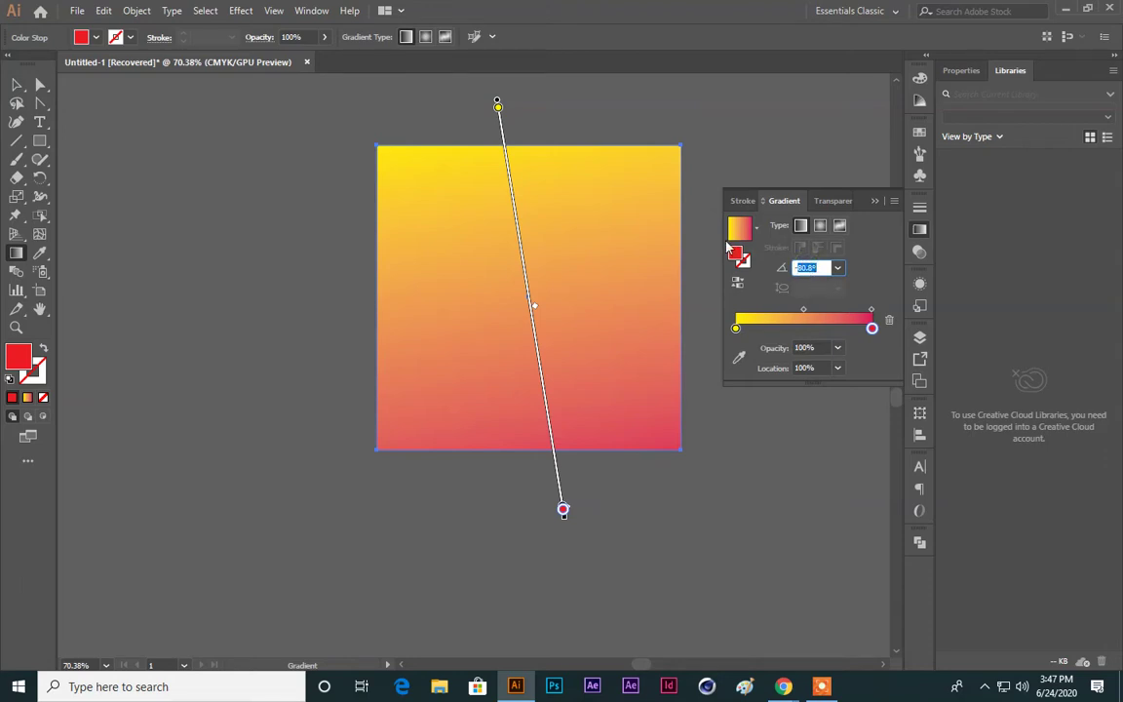
Step: Redraw the gradient vertically from yellow below the square to red above it, and move the square slightly up and to the left
left_click_drag(695, 130, 448, 401)
left_click_drag(444, 242, 764, 451)
left_click_drag(535, 98, 526, 400)
mouse_move(541, 483)
left_mouse_down()
mouse_move(544, 124)
mouse_move(530, 125)
left_mouse_up()
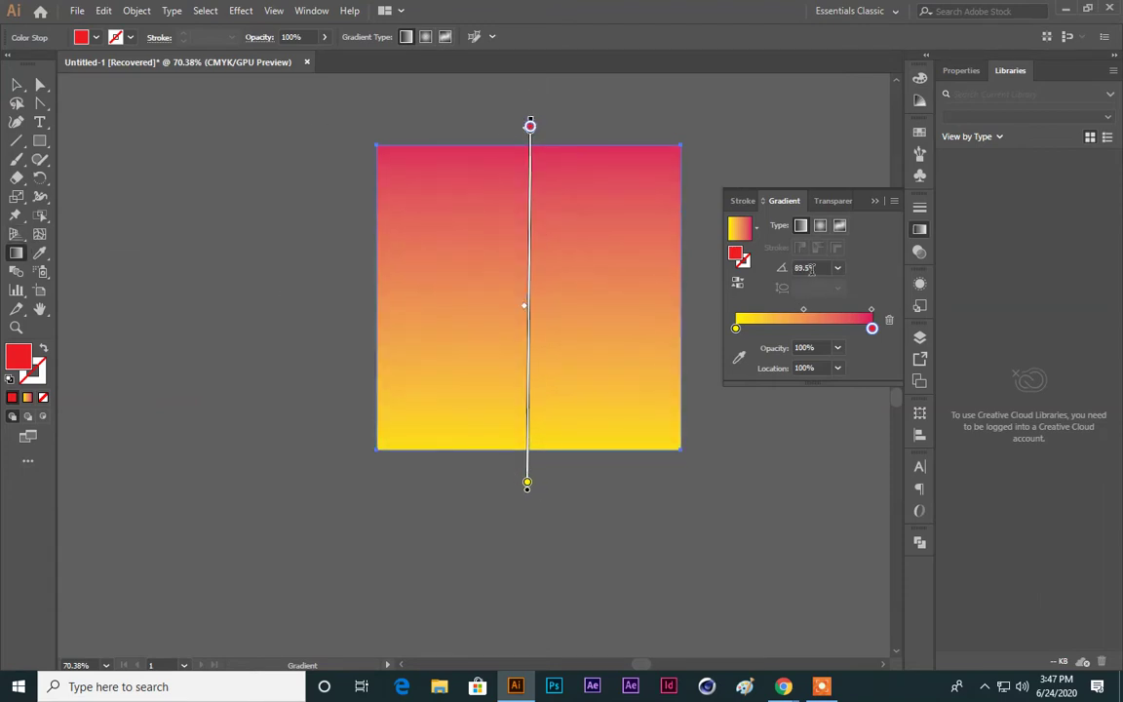
left_click(805, 267)
left_click(17, 86)
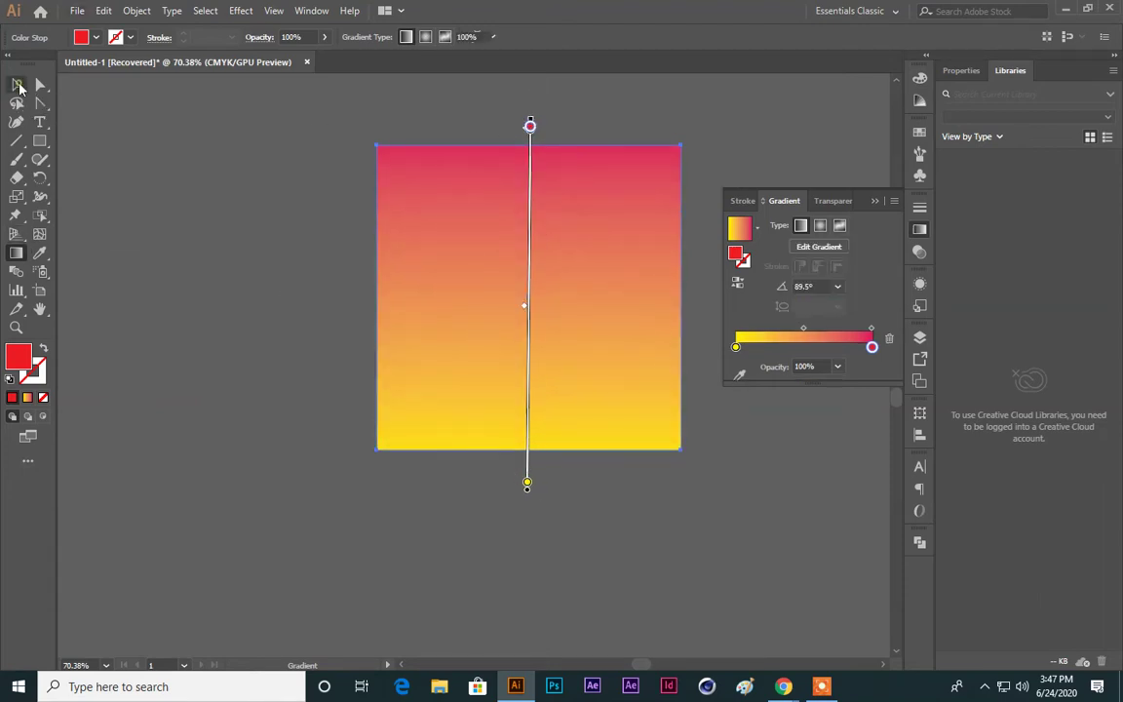
left_click_drag(519, 289, 491, 308)
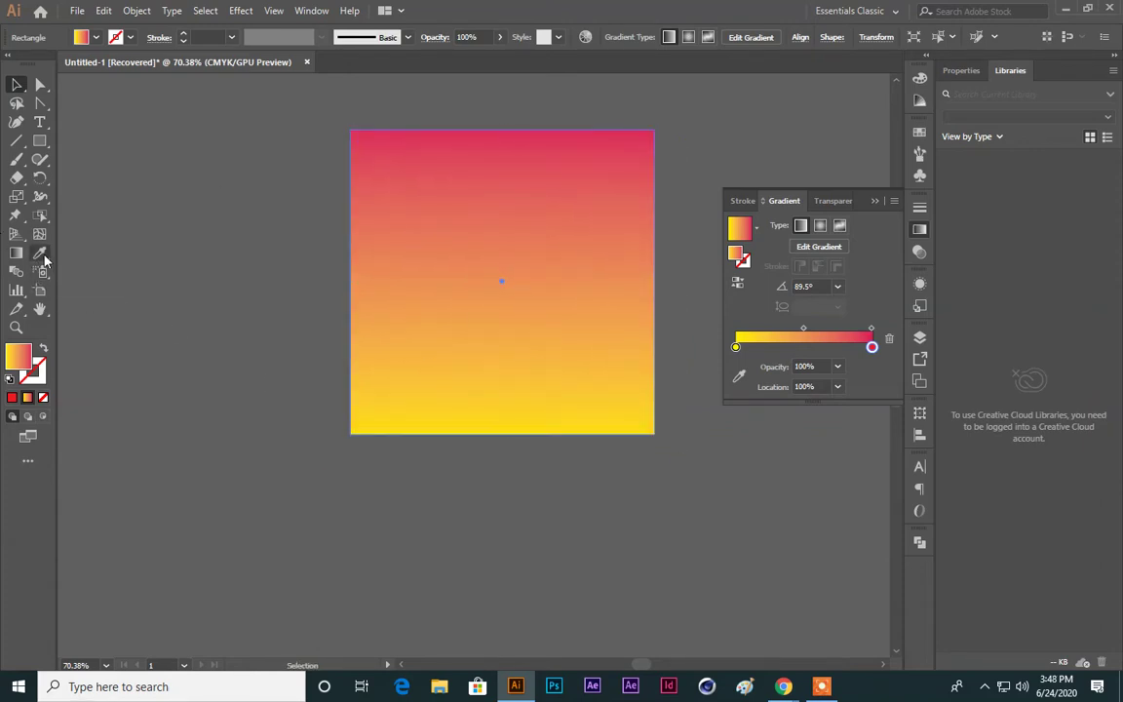
Step: Sample the gray canvas color onto the square with the Eyedropper, and replace that fill with the white swatch
left_click(40, 252)
left_click(217, 225)
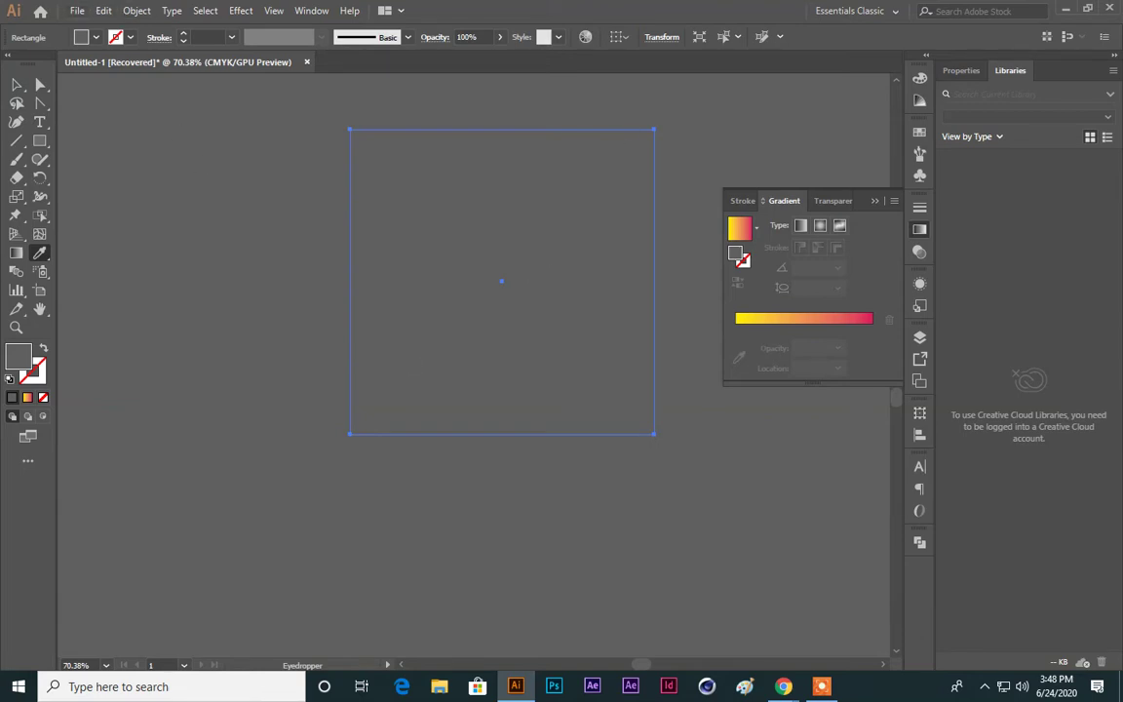
left_click(920, 131)
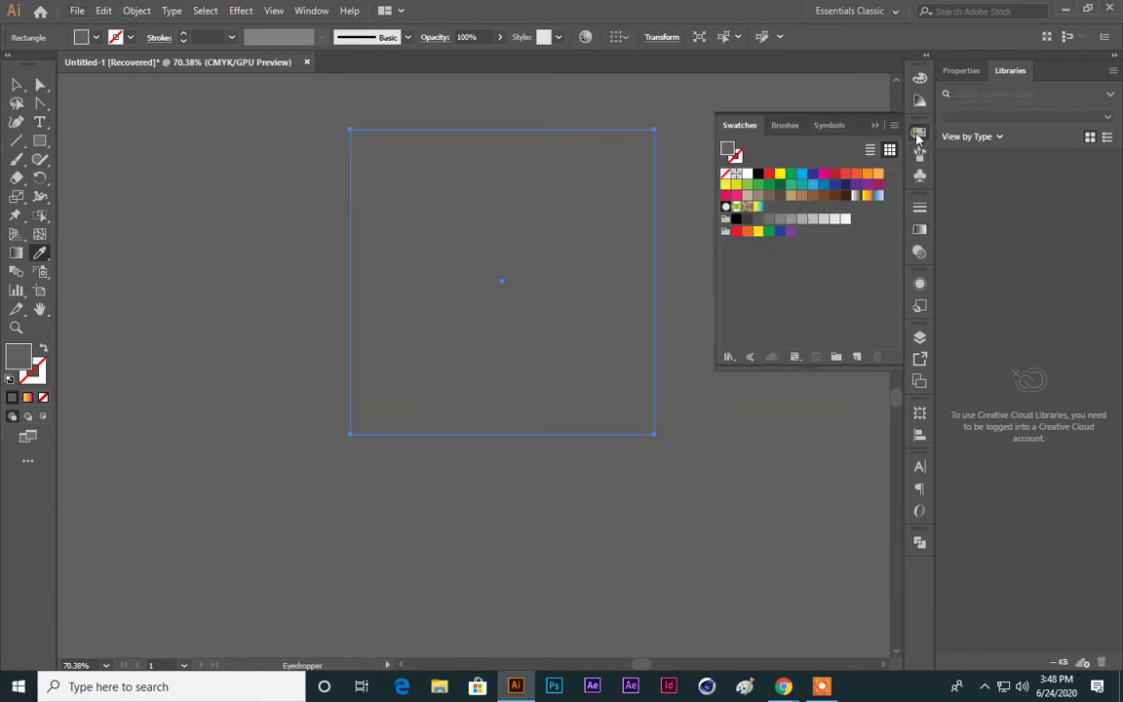
left_click(746, 174)
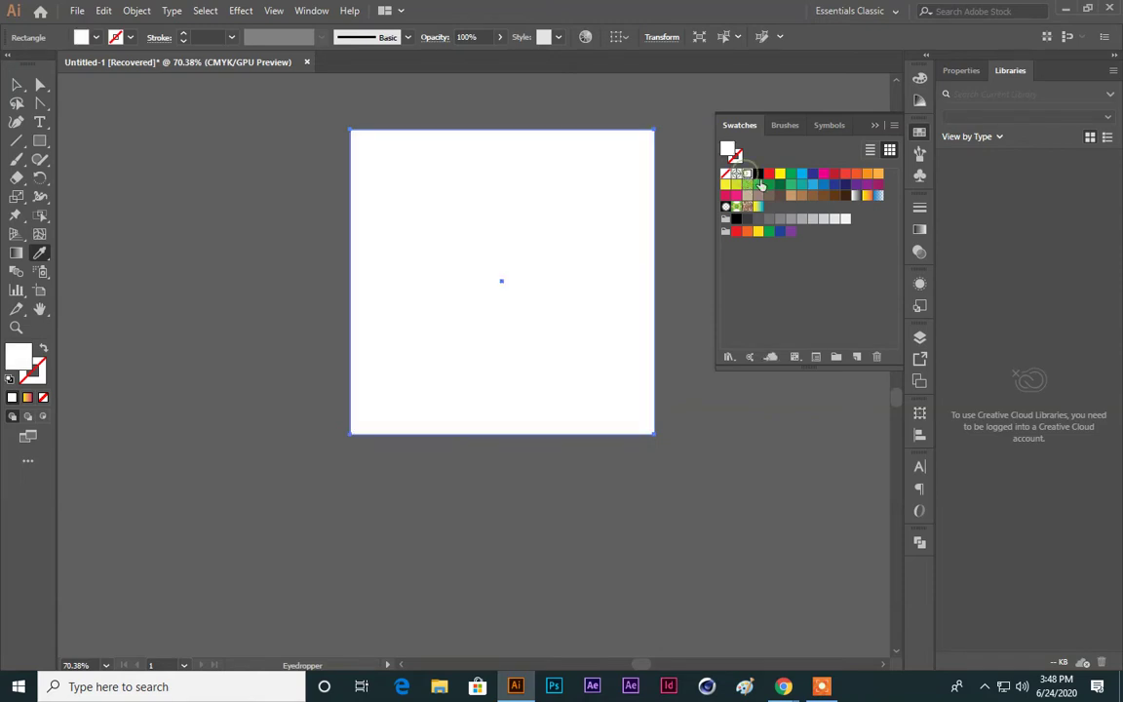
left_click(725, 233)
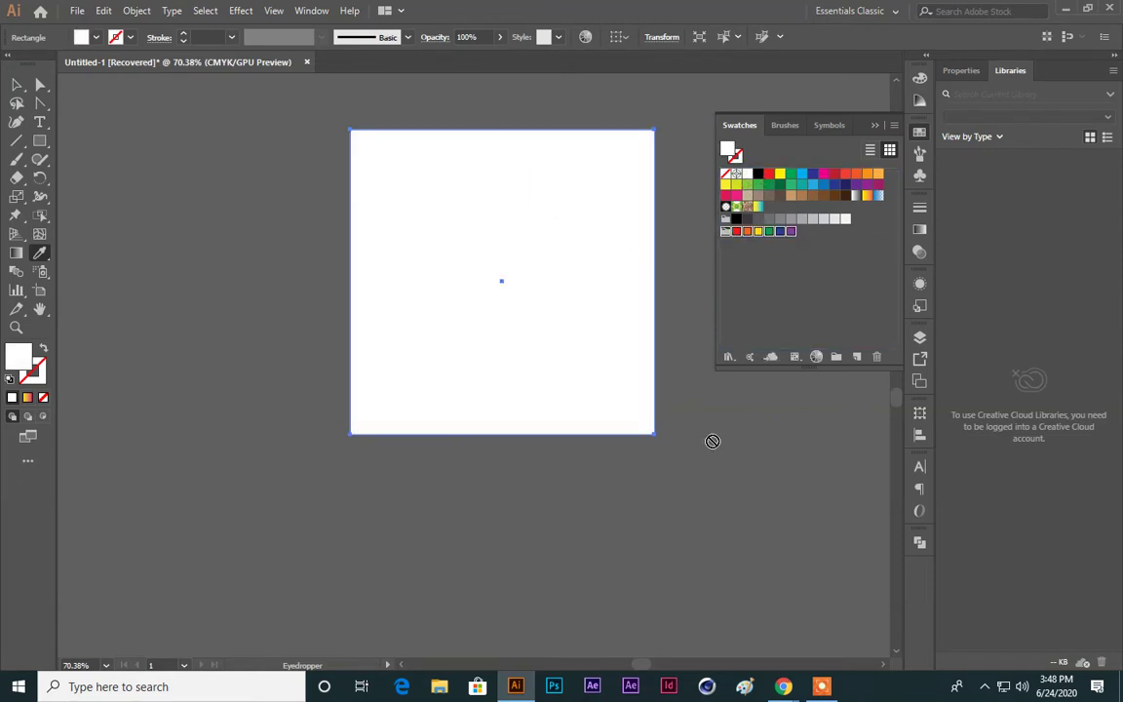
Step: Draw a small white square above the upper left part of the large white square
scroll(255, 152, "up", 2)
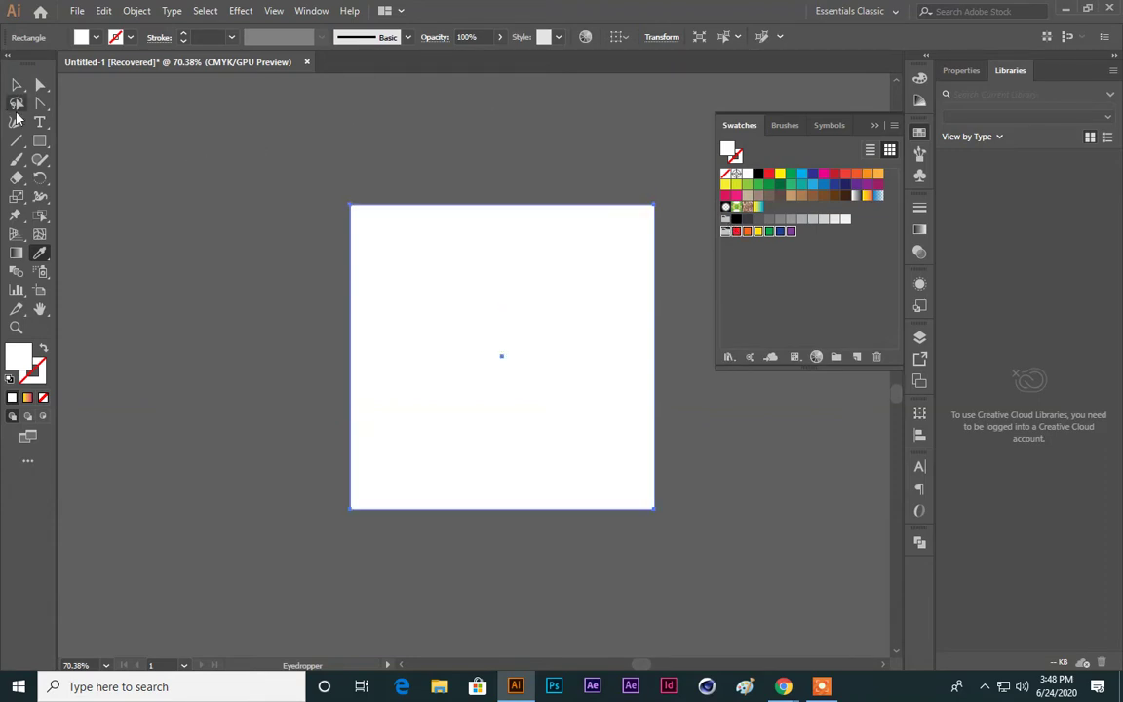
key("m")
left_click_drag(378, 153, 398, 173)
left_click(18, 85)
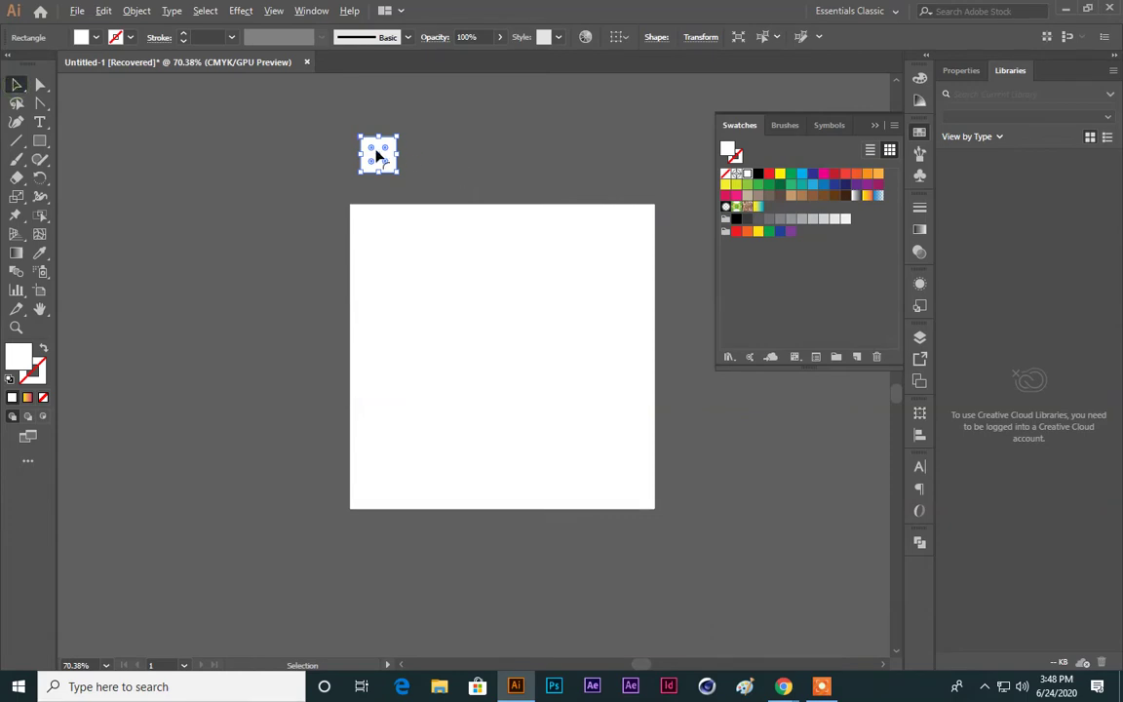
left_click(490, 166)
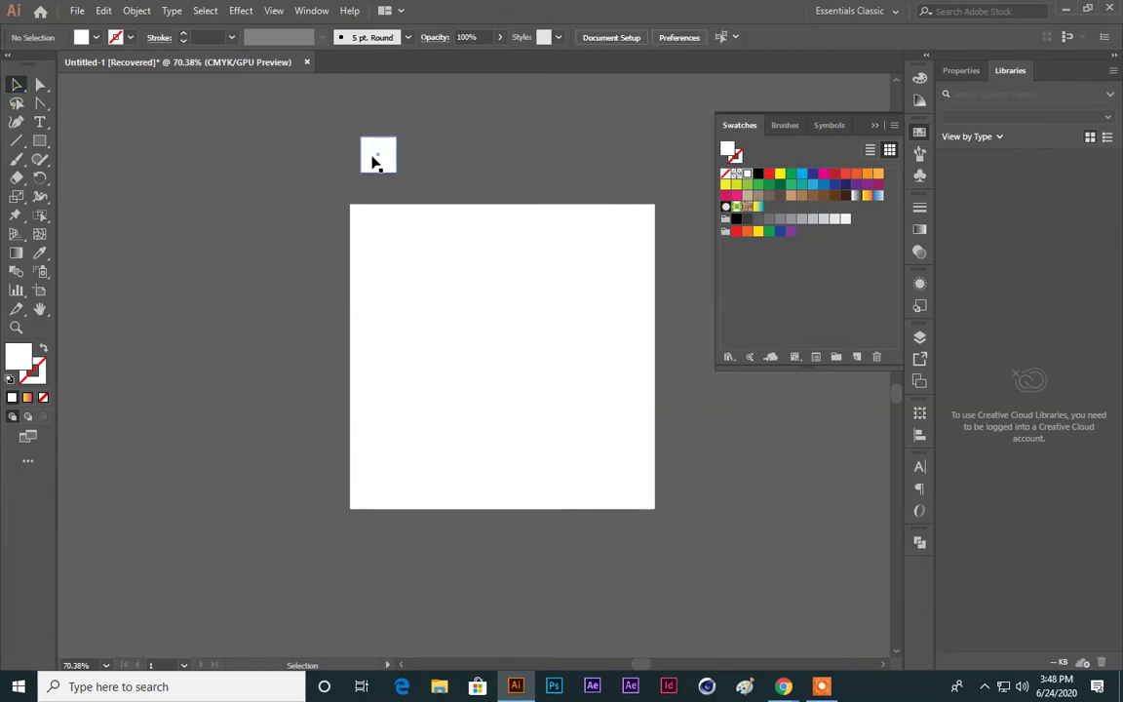
left_click(376, 155)
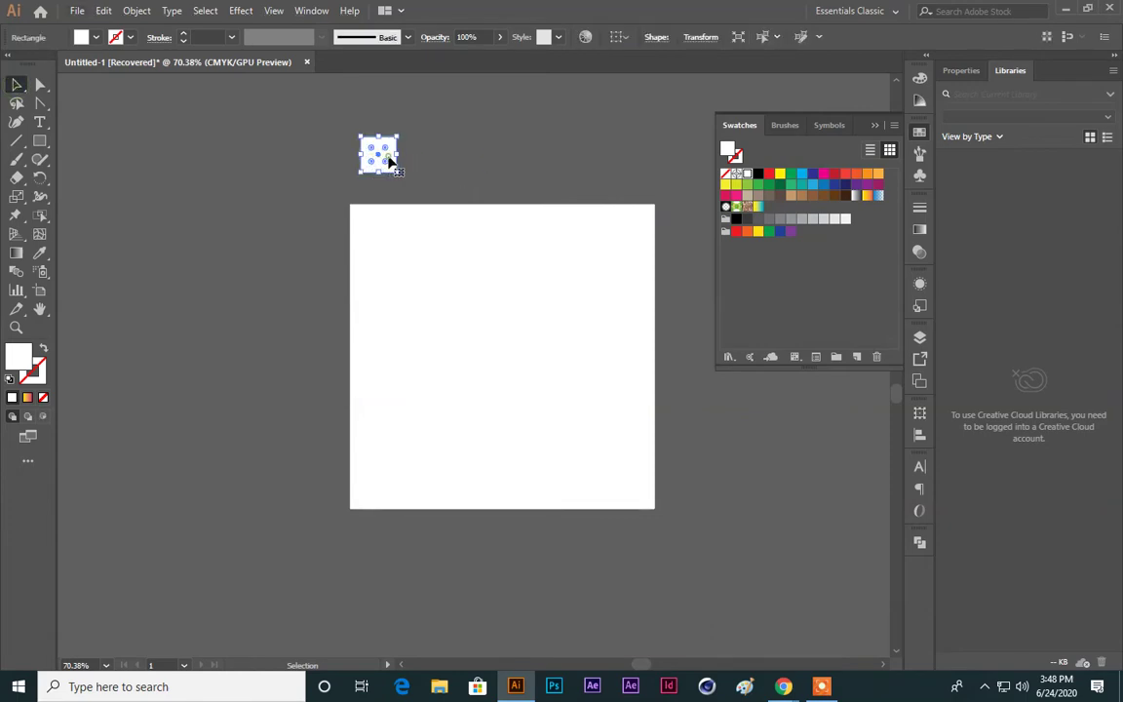
left_click(444, 153)
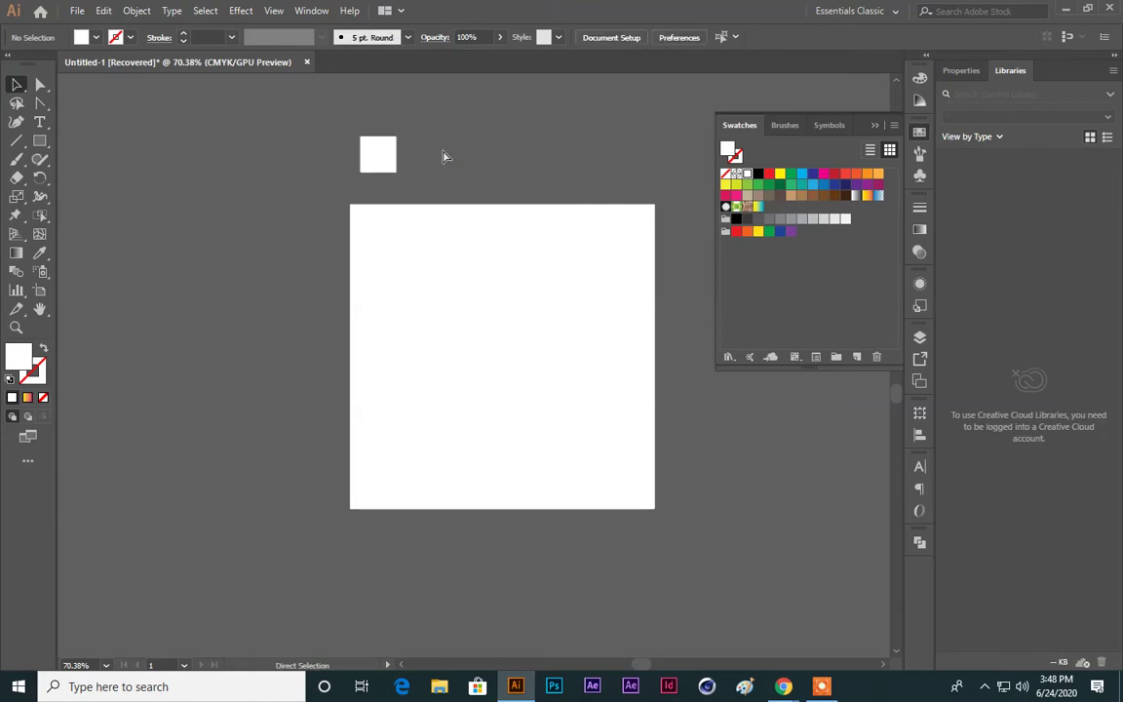
Step: Duplicate the small square directly to its right and repeat the copy to form a row of five adjoining squares
key("ctrl+equal")
key("ctrl+equal")
left_click_drag(443, 149, 401, 273)
left_click(324, 280)
key("ctrl+d")
key("ctrl+d")
key("ctrl+d")
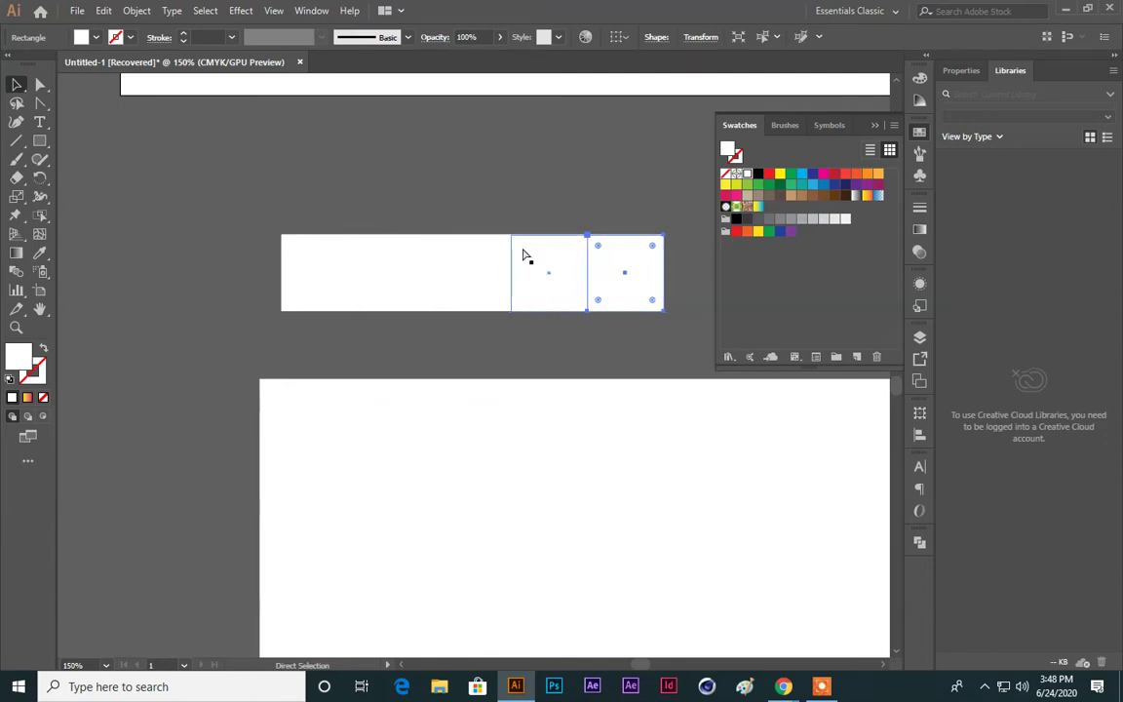
Step: Fill the five small squares from left to right with the red, orange, yellow, green and blue swatches of the bottom color group
left_click(480, 157)
left_click(363, 263)
left_click(312, 260)
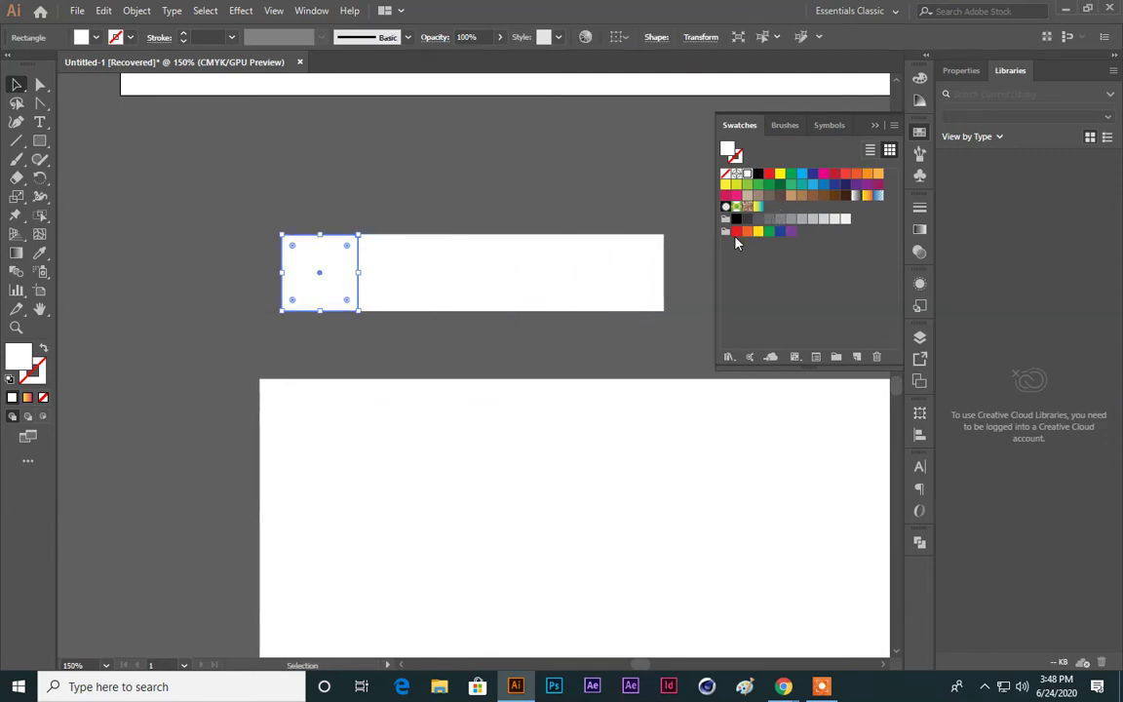
left_click(737, 232)
left_click(399, 261)
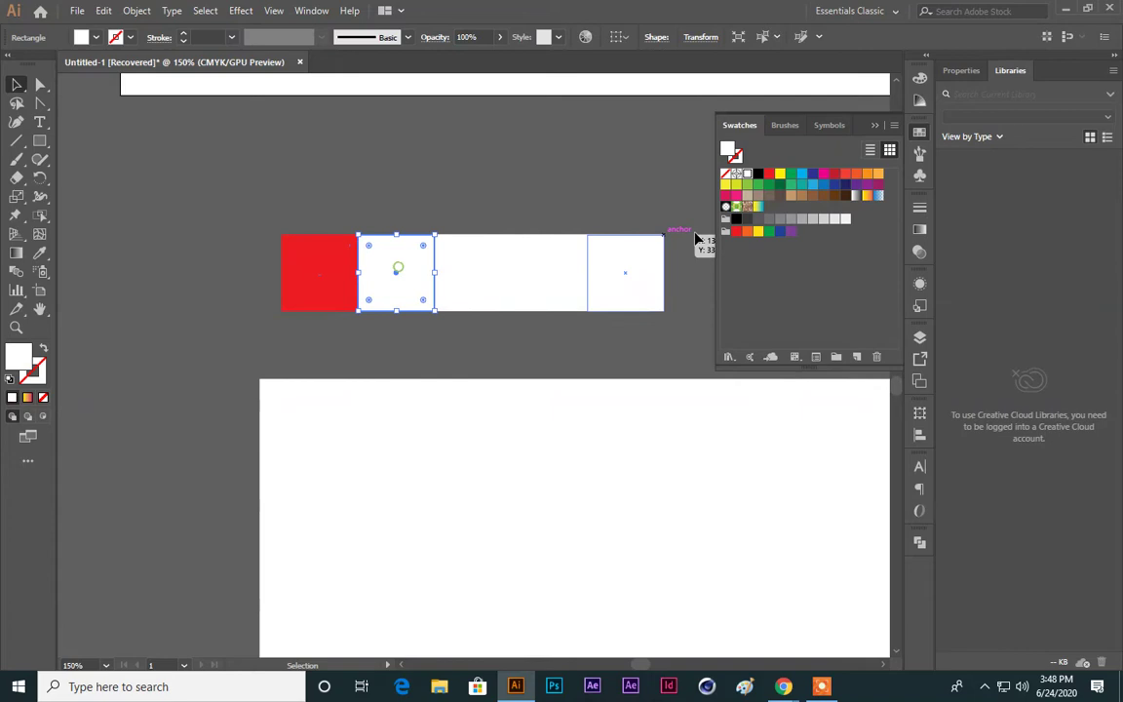
left_click(747, 232)
left_click(466, 268)
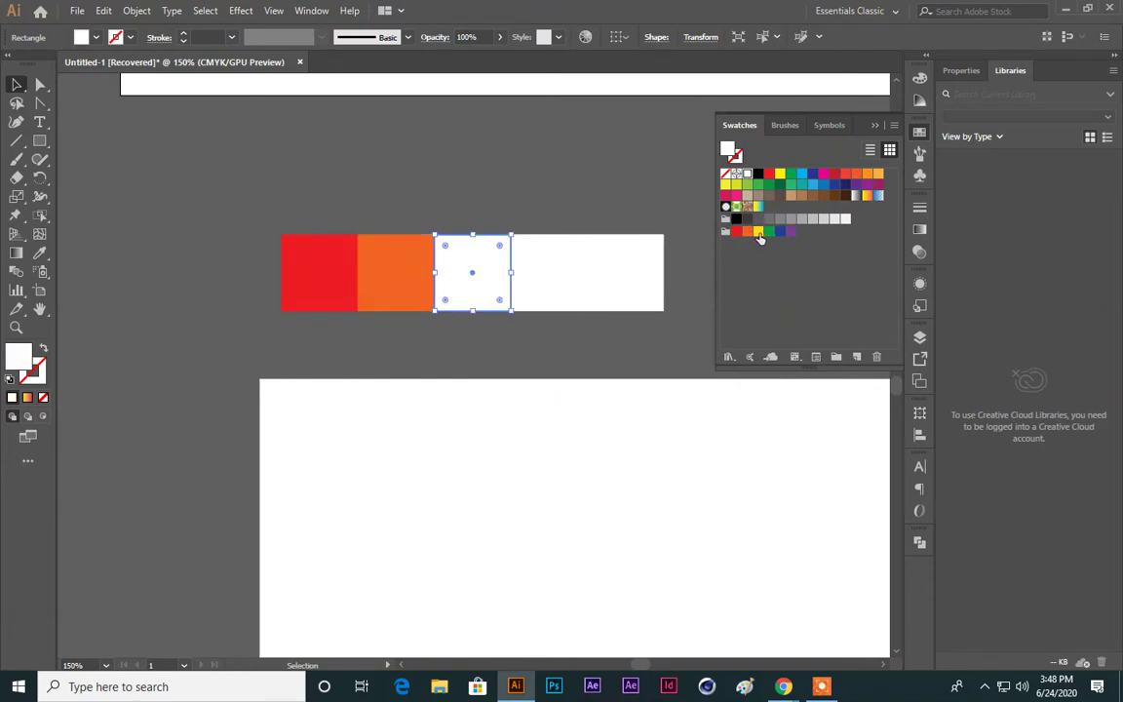
left_click(758, 232)
left_click(552, 275)
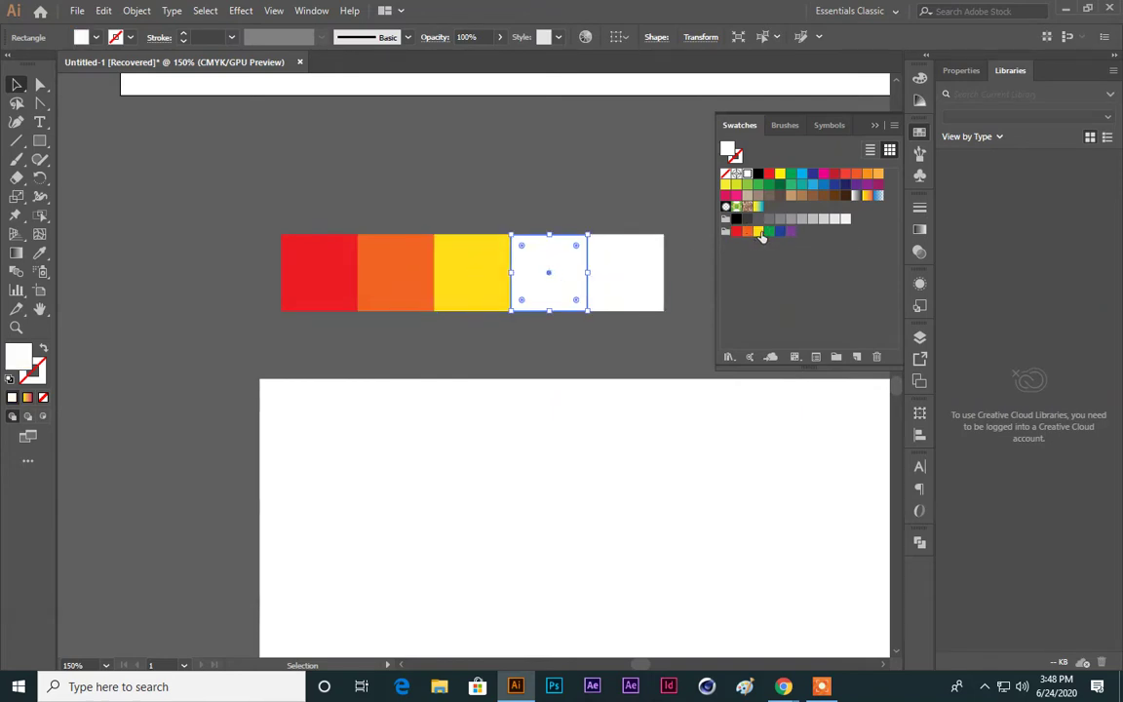
left_click(771, 234)
left_click(601, 280)
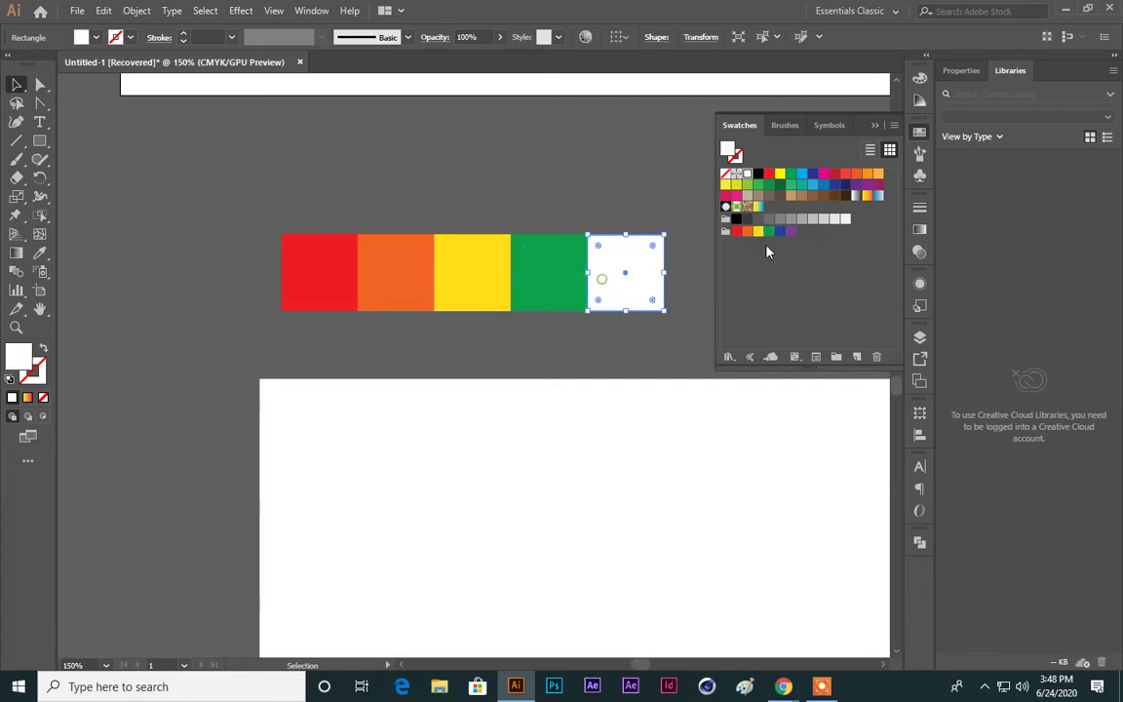
left_click(780, 235)
left_click(546, 180)
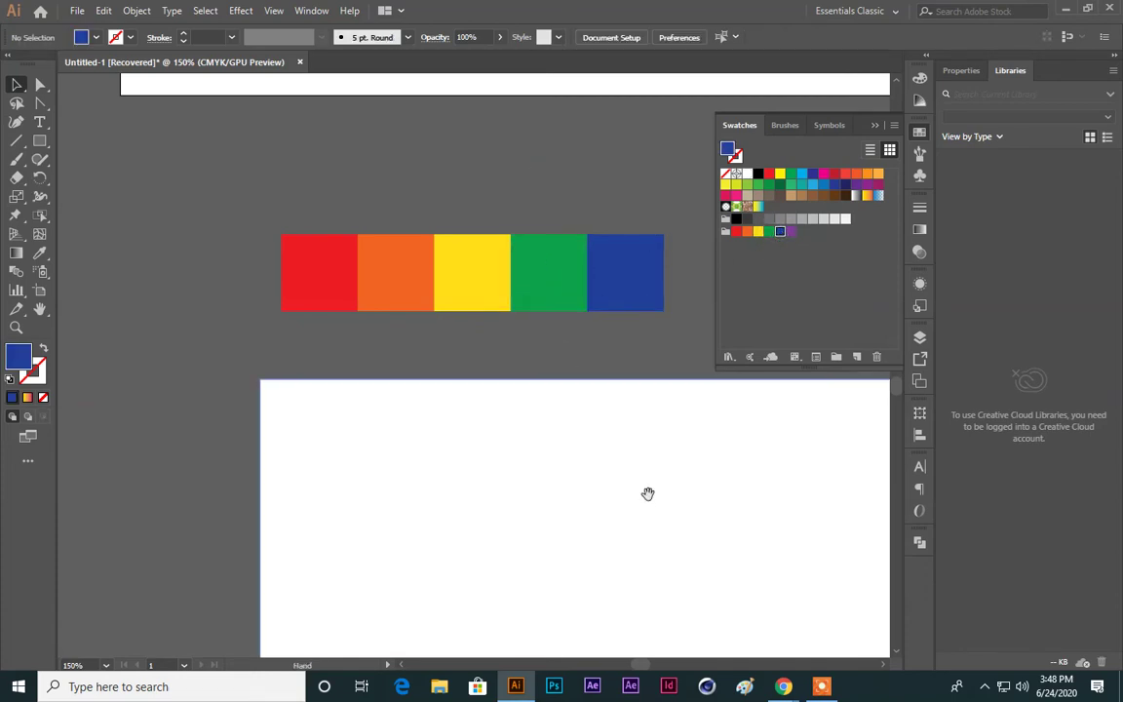
Step: Draw a blue rectangle in the middle of the large white square
left_click_drag(646, 491, 522, 358)
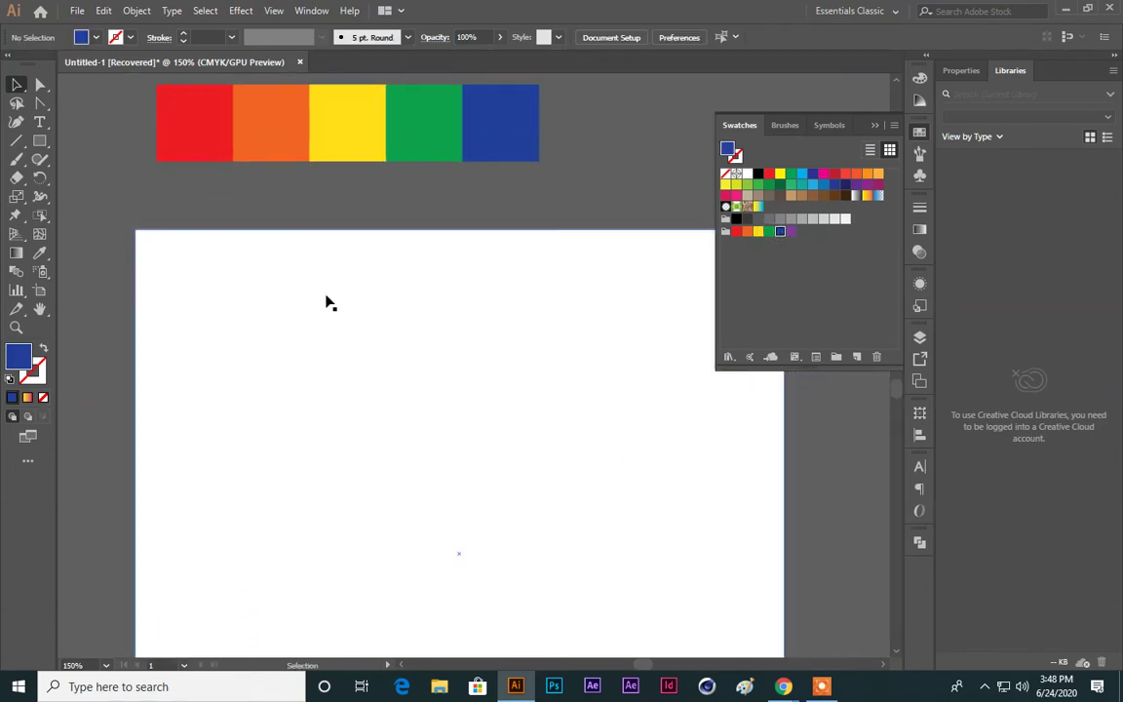
scroll(325, 302, "up", 1)
left_click(40, 144)
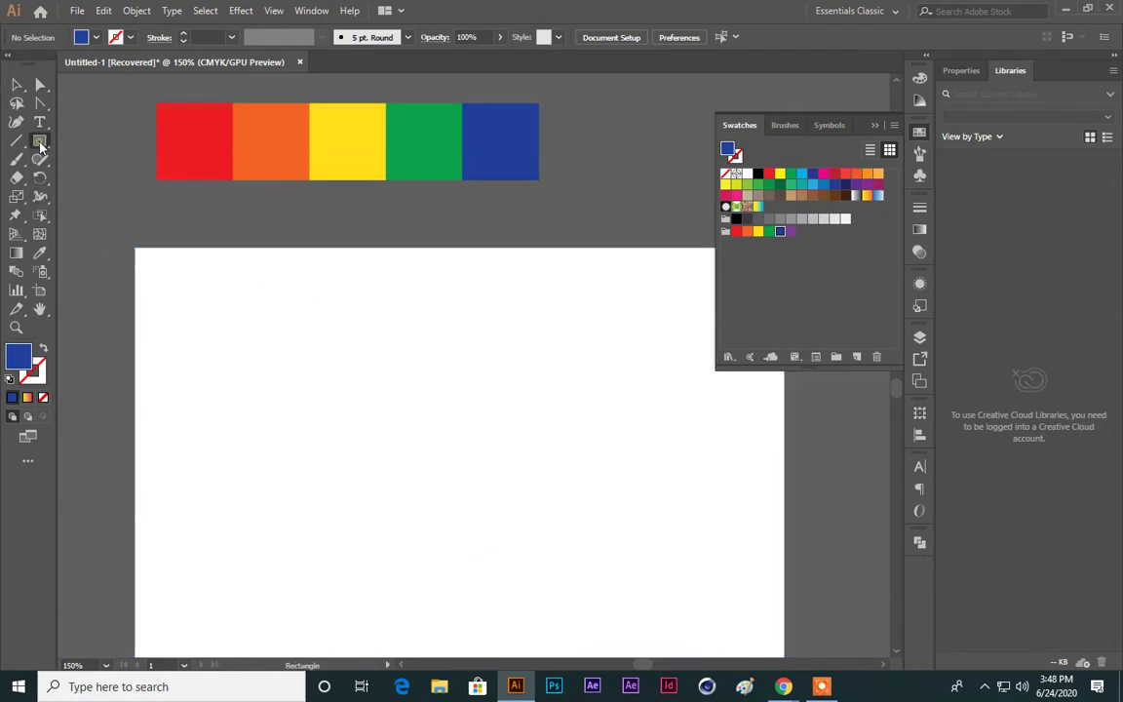
left_click_drag(347, 349, 642, 564)
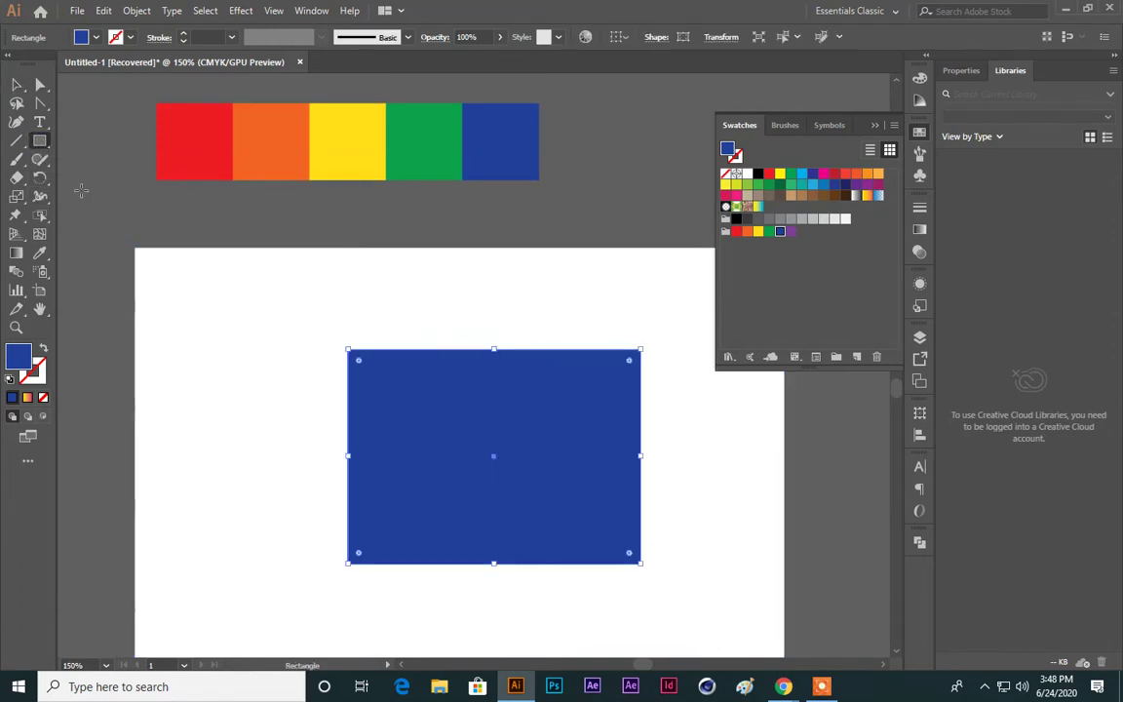
Step: Recolor the rectangle with the Eyedropper by sampling the red, orange, yellow, green and blue squares in turn
left_click(40, 253)
left_click(185, 121)
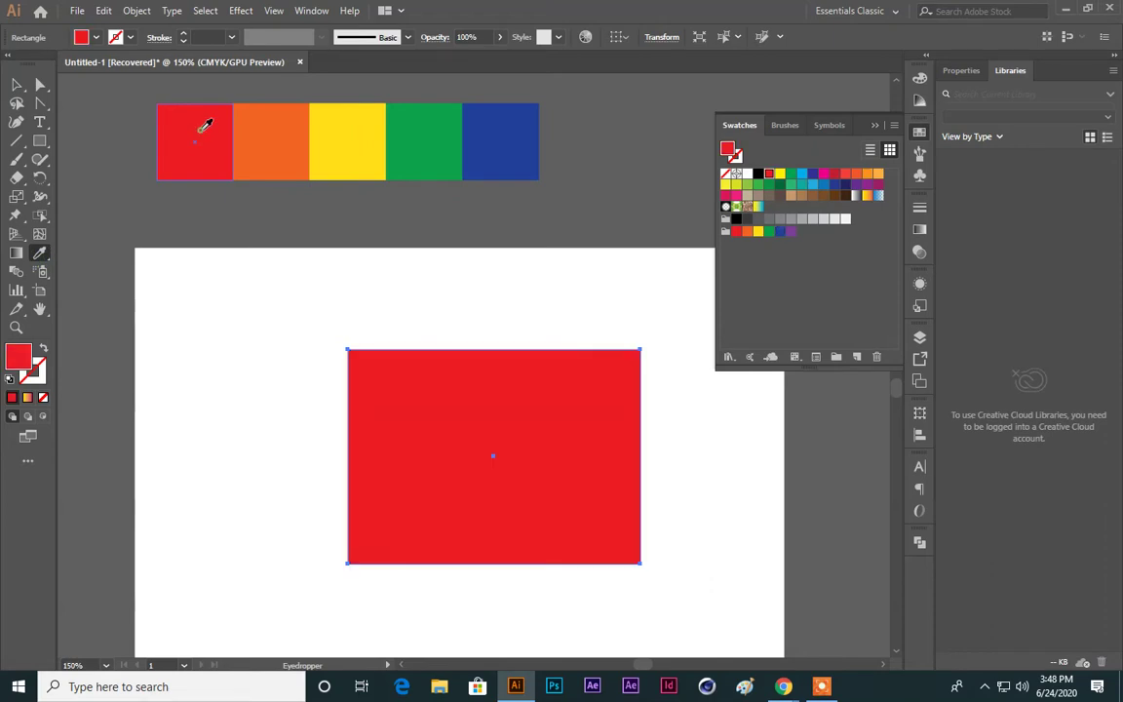
left_click(294, 123)
left_click(351, 123)
left_click(438, 126)
left_click(503, 136)
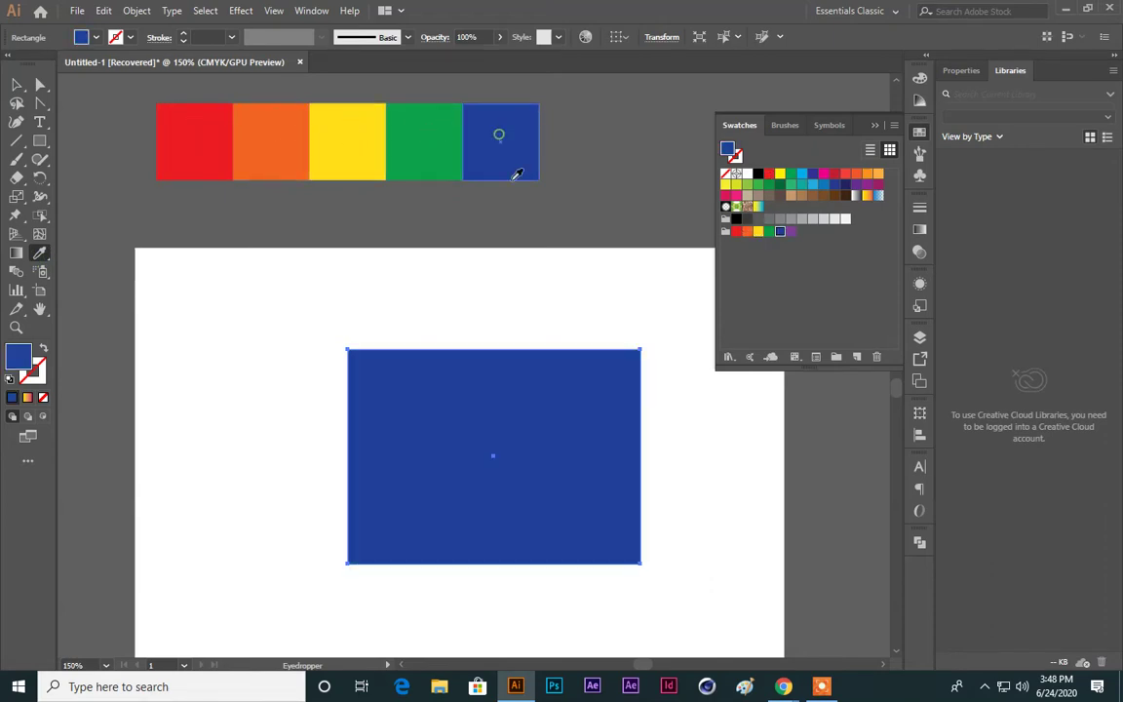
Step: Move the blue rectangle into the upper left corner of the large white square, and select the white square
left_click(14, 86)
left_click_drag(506, 429, 295, 341)
left_click(524, 438)
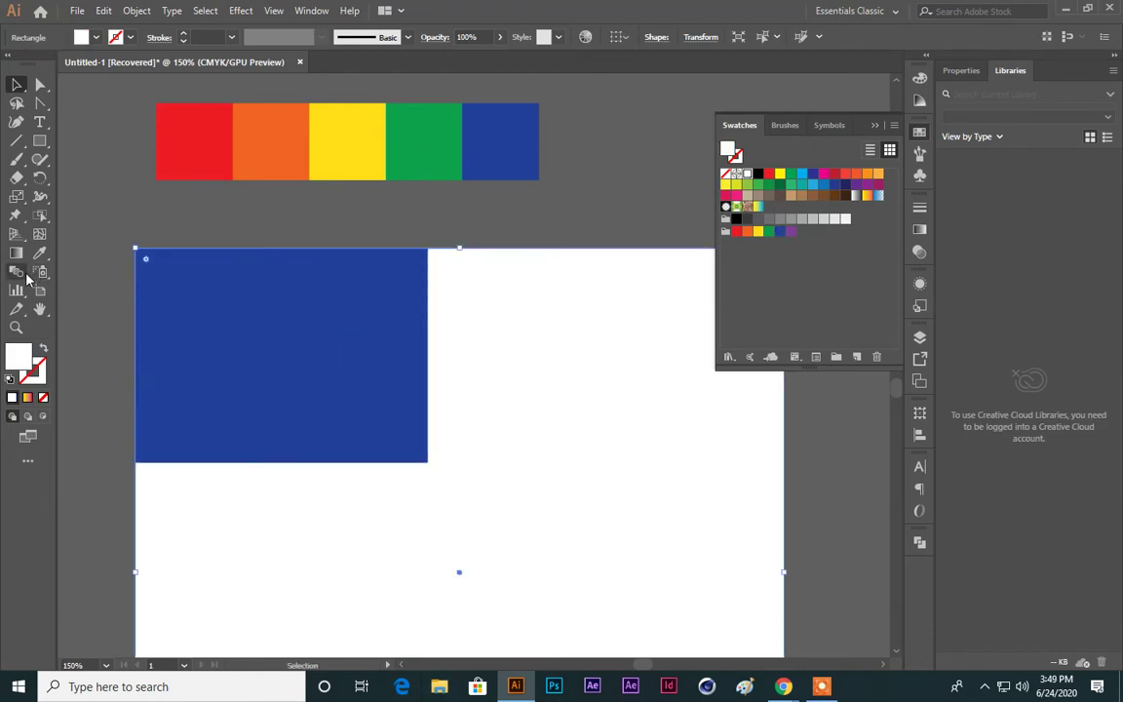
Step: Examine the spacing choices in the Blend tool's options and accept the dialog with Smooth Color kept
scroll(395, 407, "down", 4)
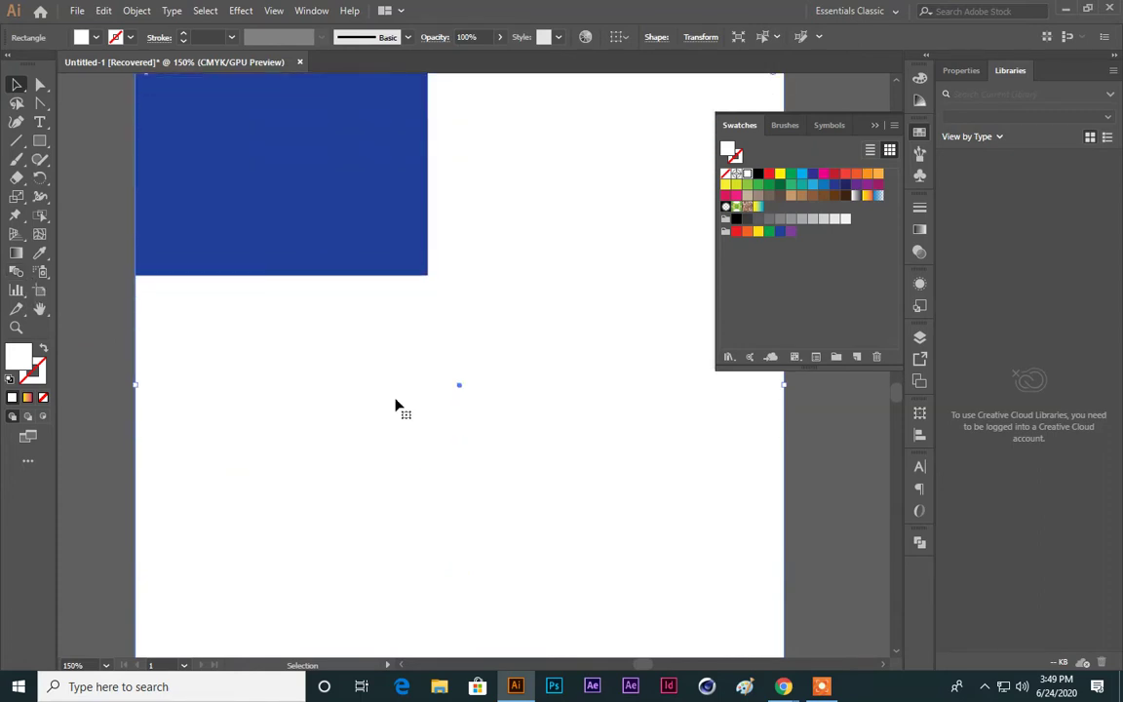
scroll(395, 408, "up", 12)
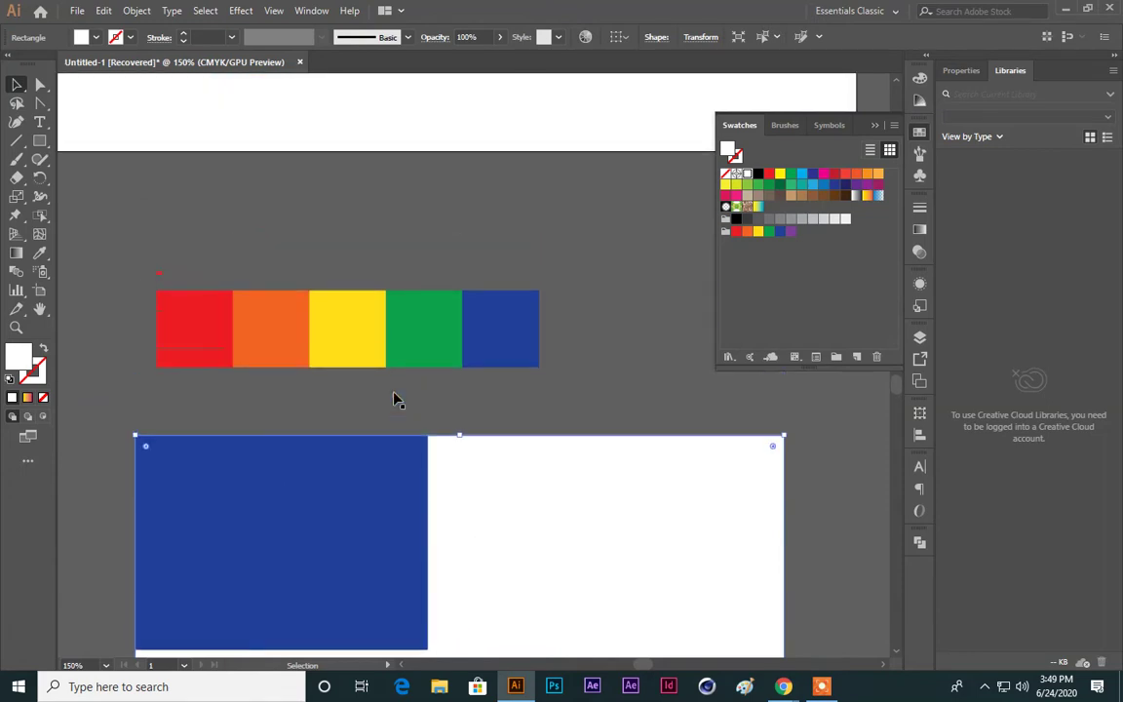
scroll(399, 396, "down", 3)
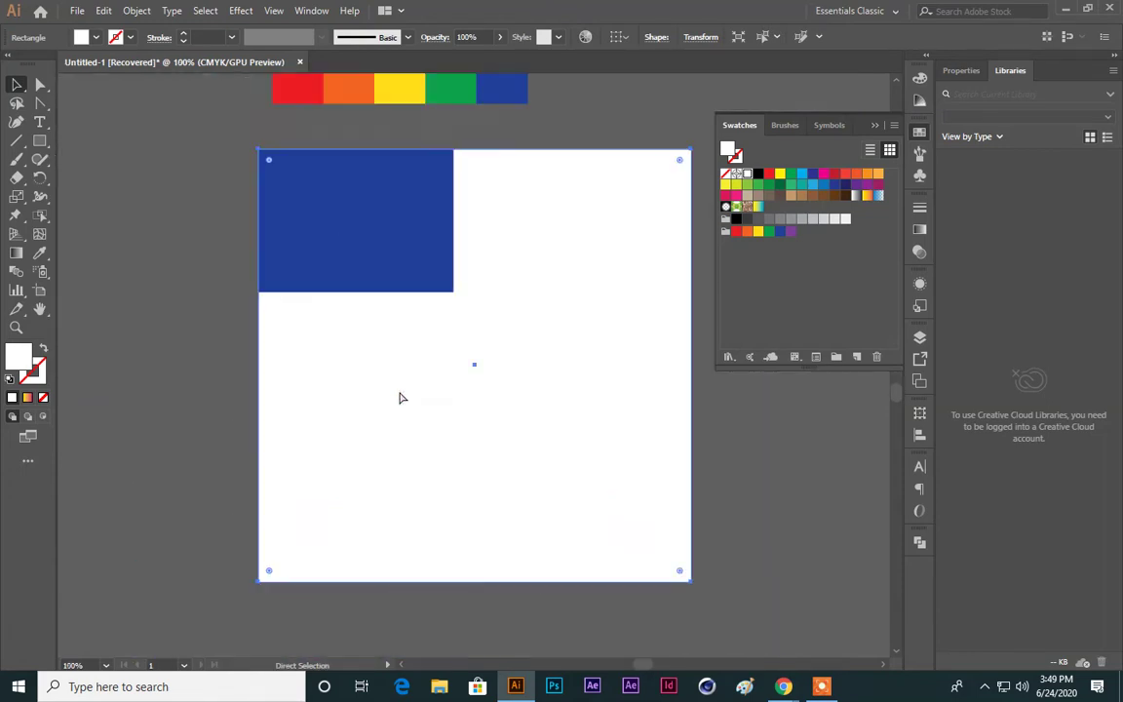
scroll(399, 397, "up", 1)
scroll(399, 397, "up", 2)
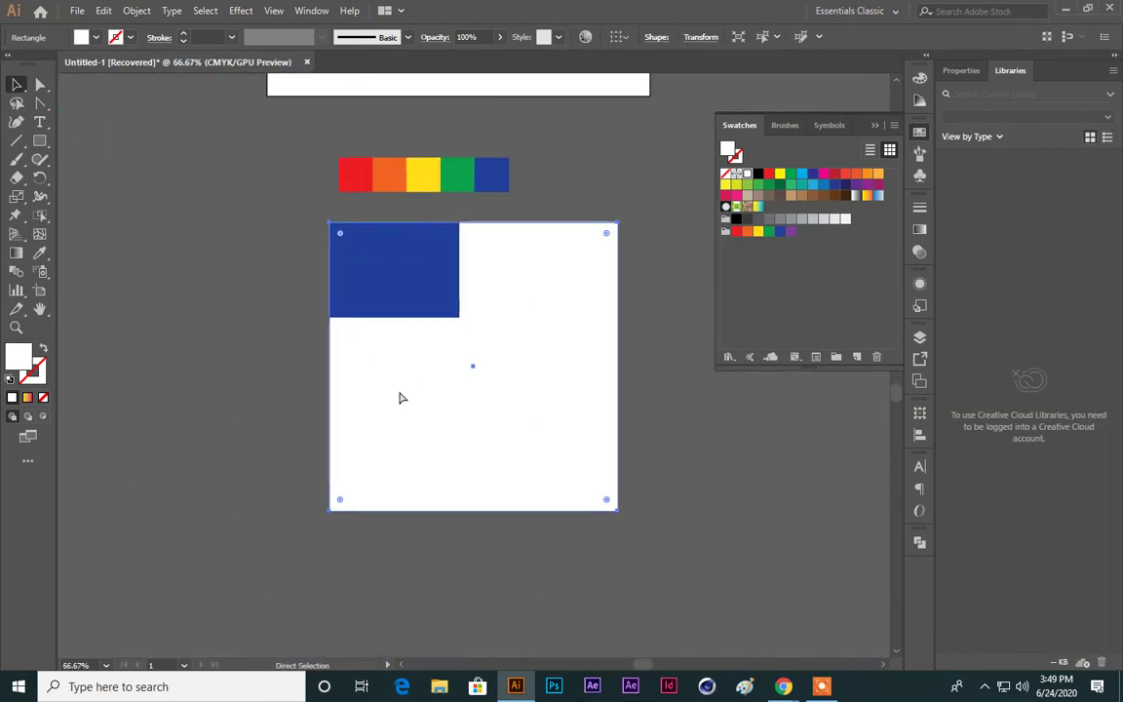
left_click_drag(401, 391, 364, 213)
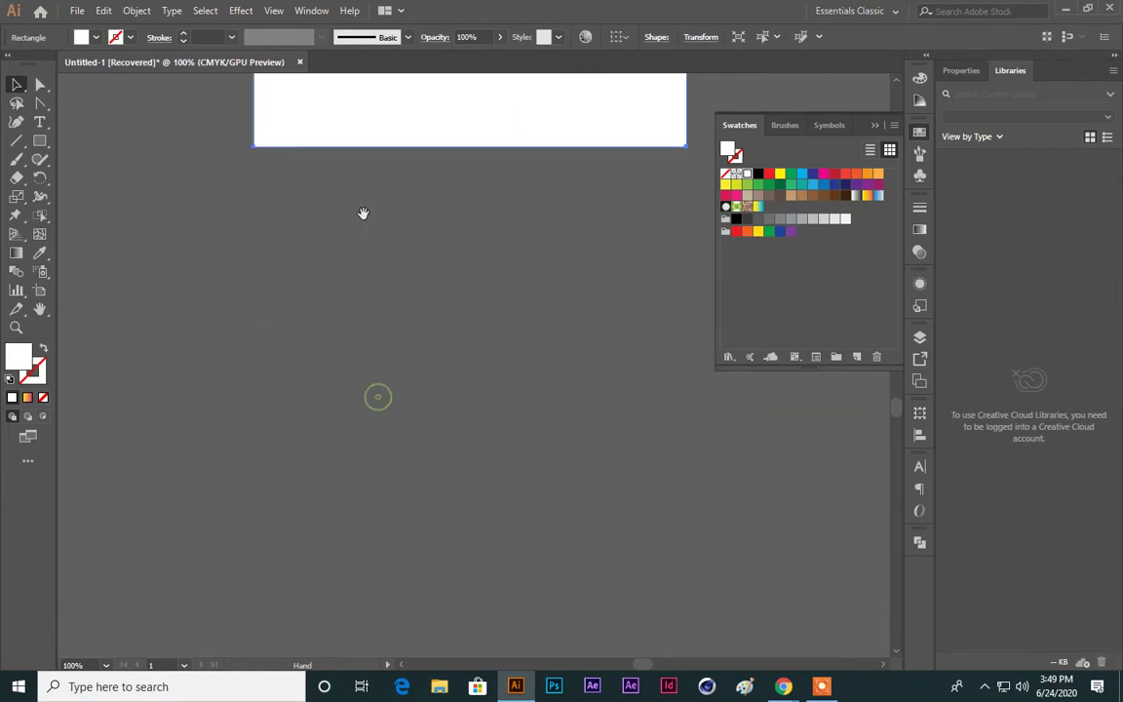
double_click(16, 271)
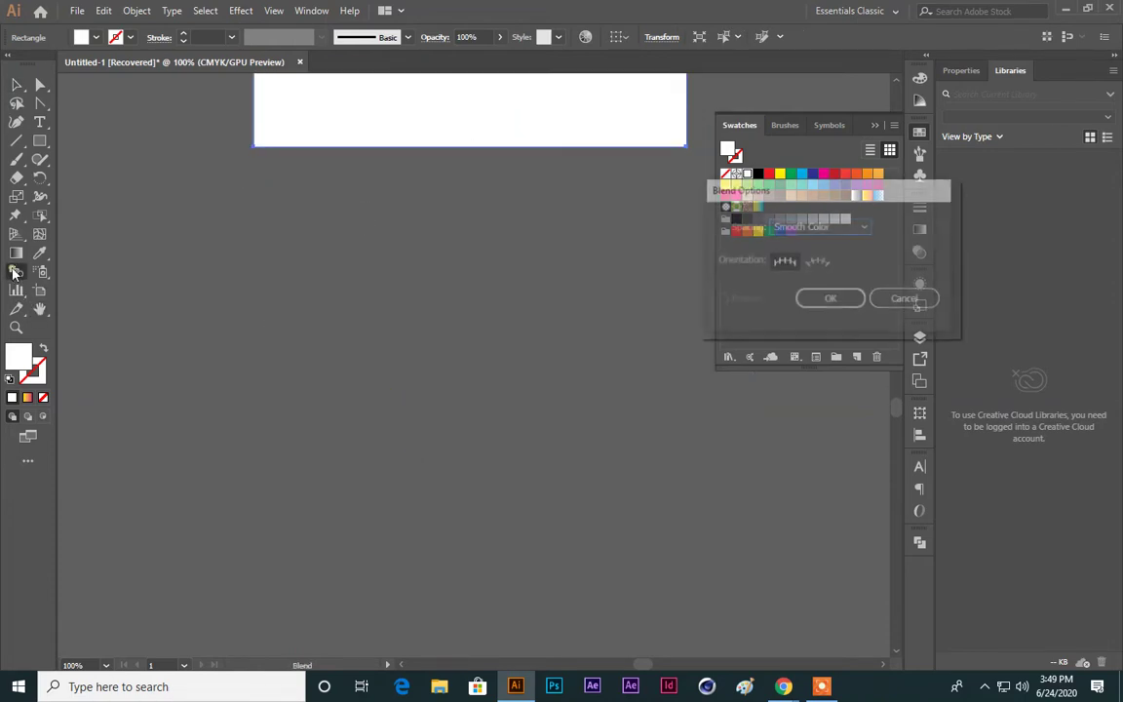
left_click_drag(820, 200, 513, 236)
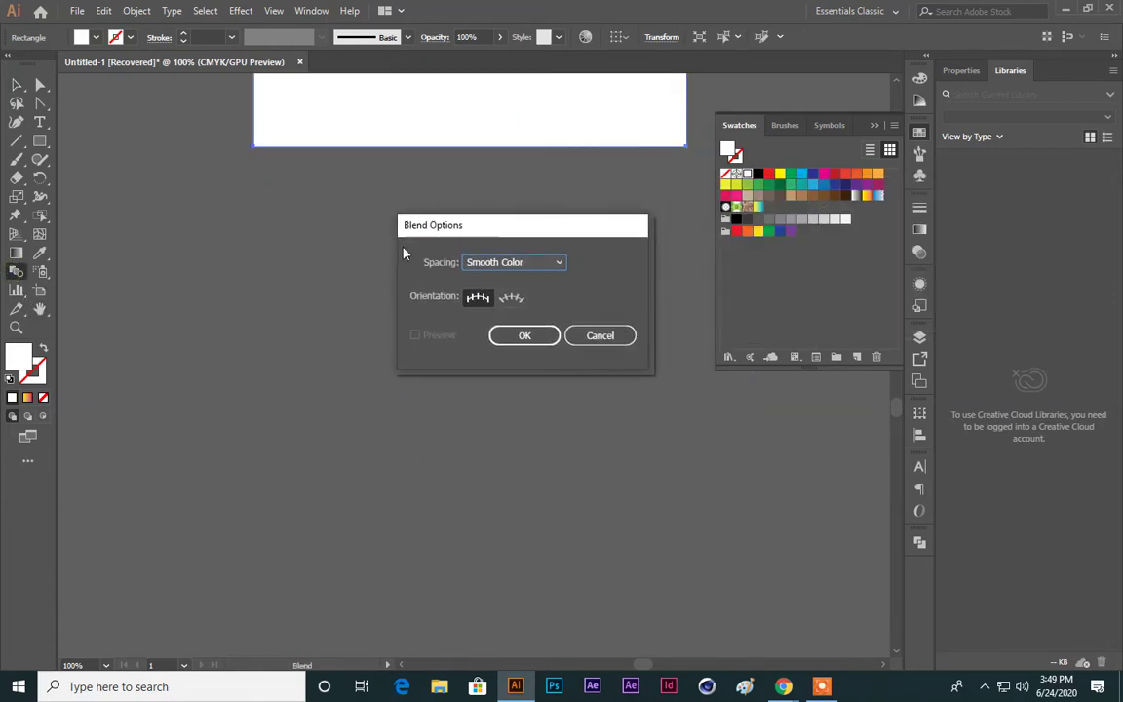
left_click(532, 265)
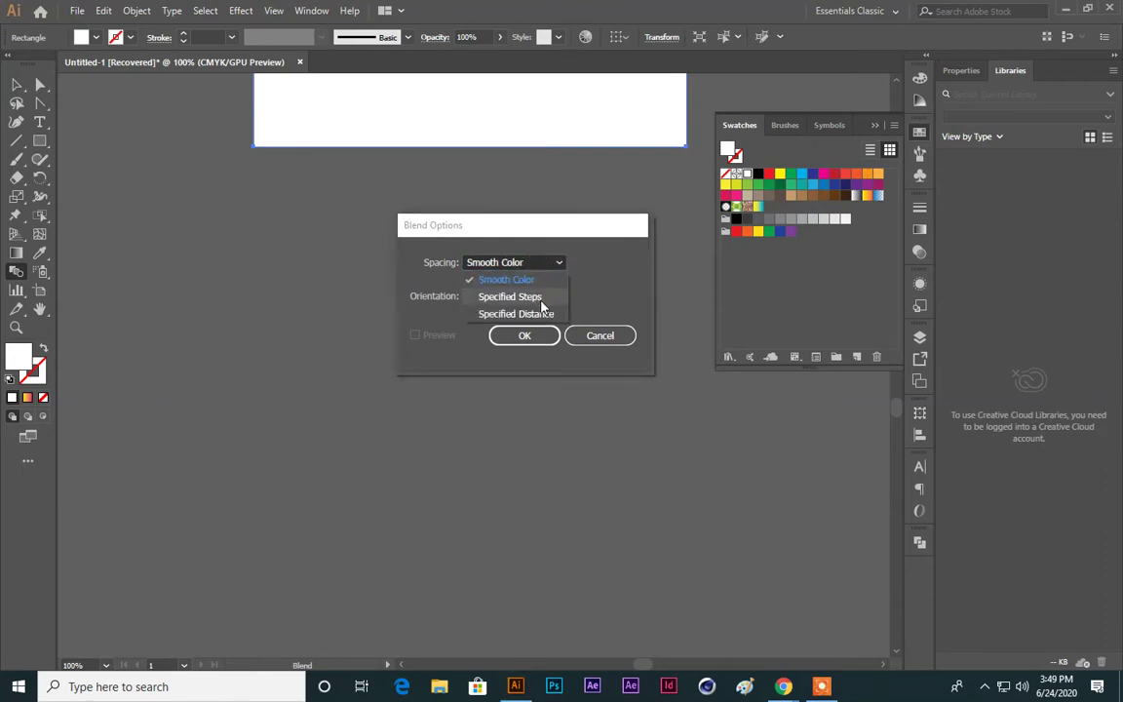
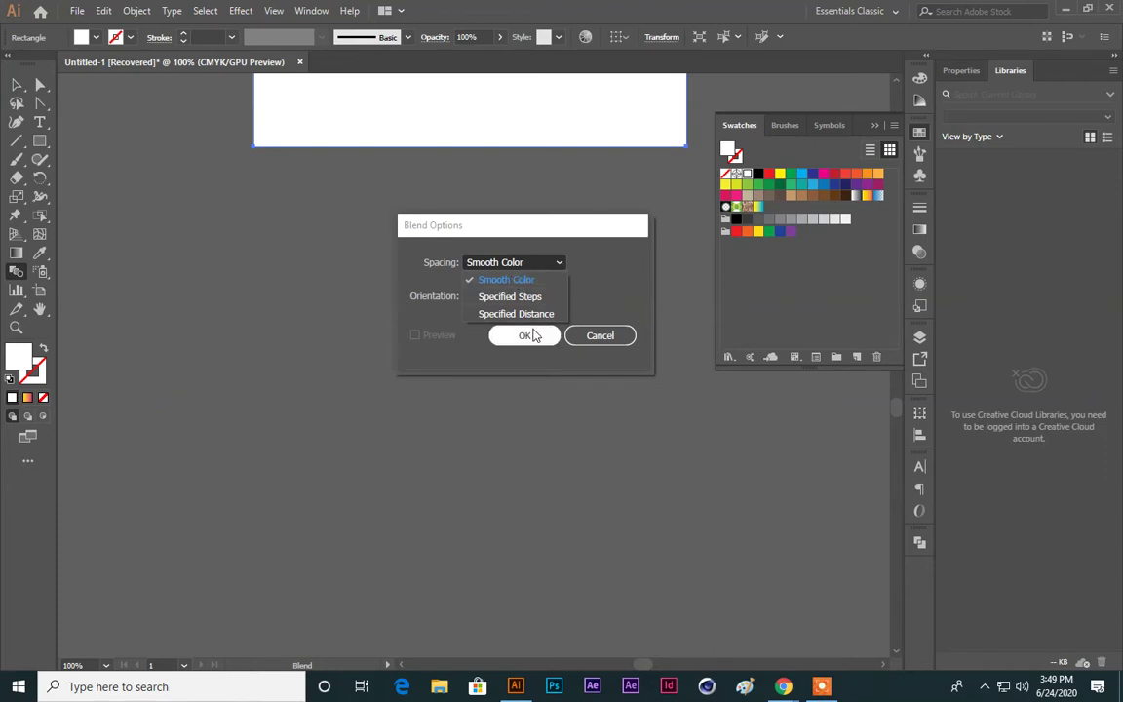
left_click(532, 332)
left_click(509, 334)
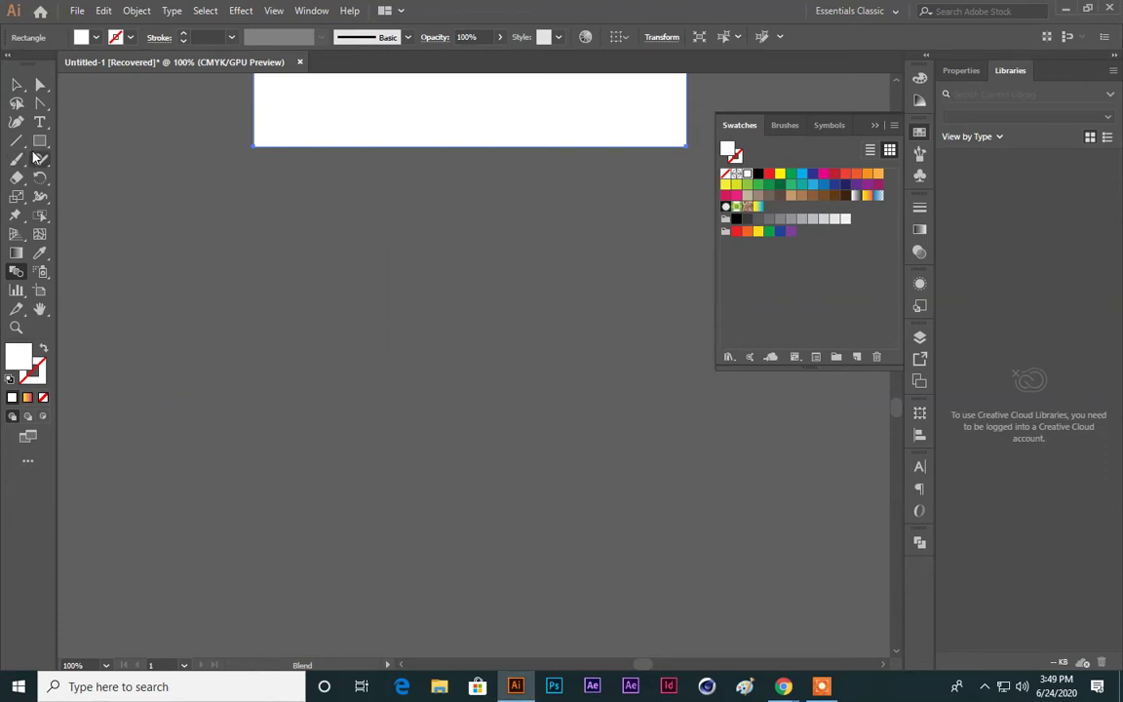
Step: Draw a circle about 48.5 mm in diameter on the empty canvas below the white square and fill it with the light blue swatch
left_click_drag(445, 410, 471, 509)
key("Delete")
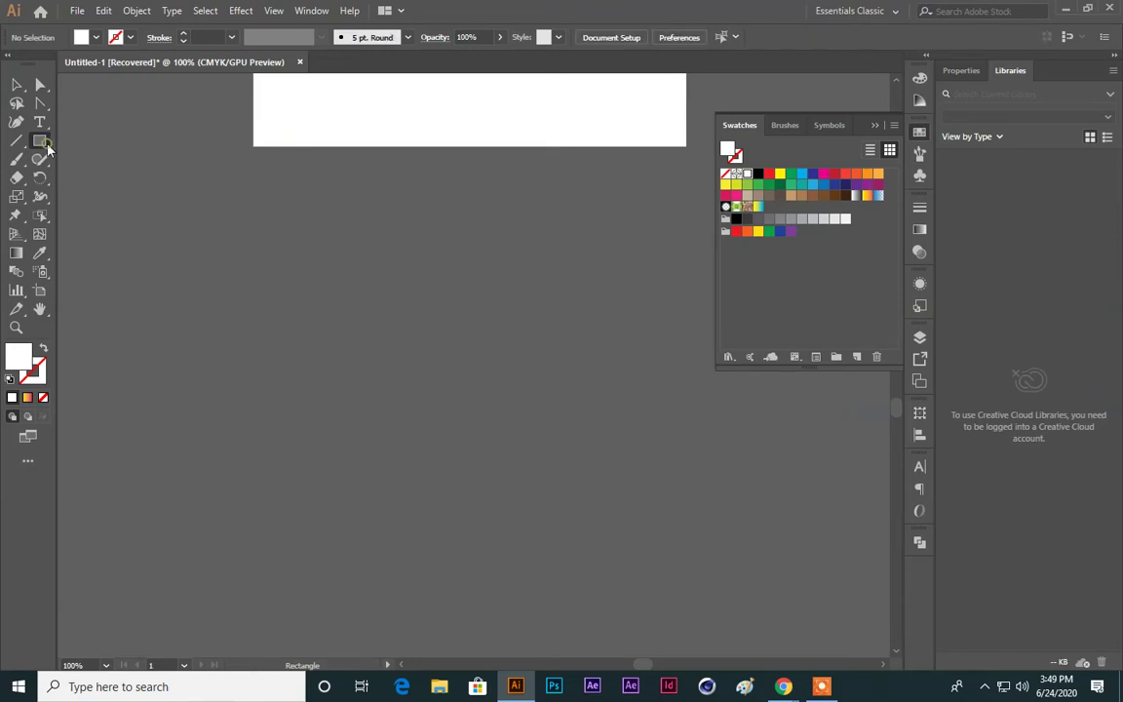
left_click_drag(48, 146, 97, 158)
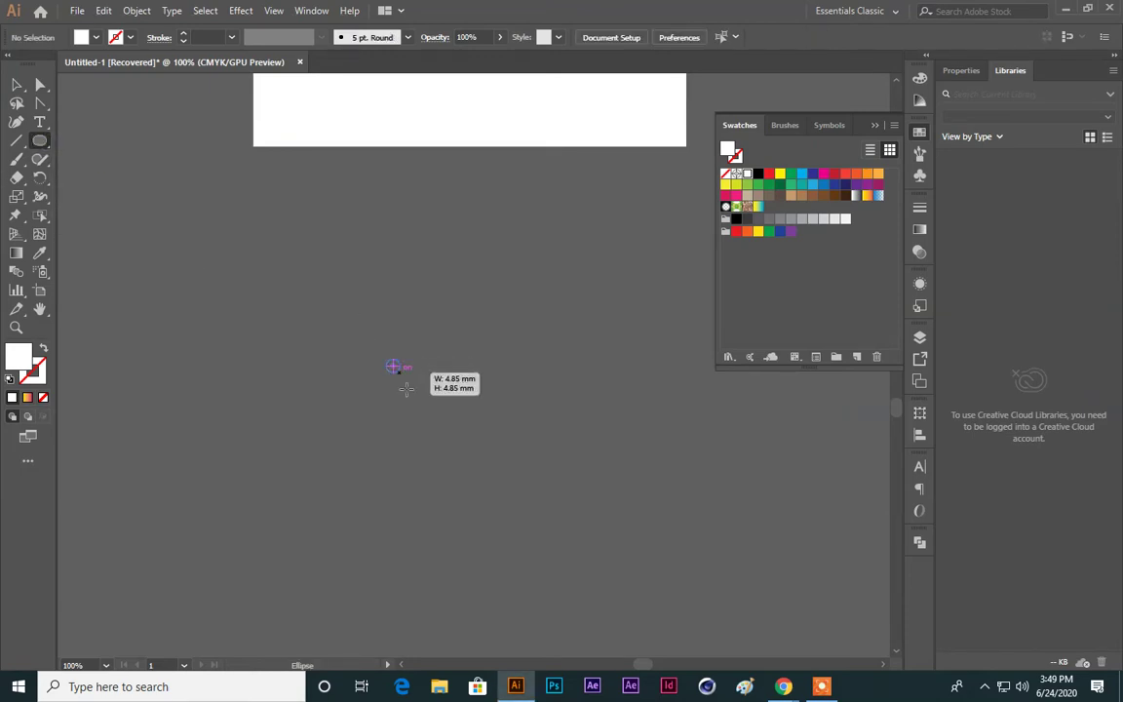
left_click_drag(407, 389, 459, 431)
left_click(800, 179)
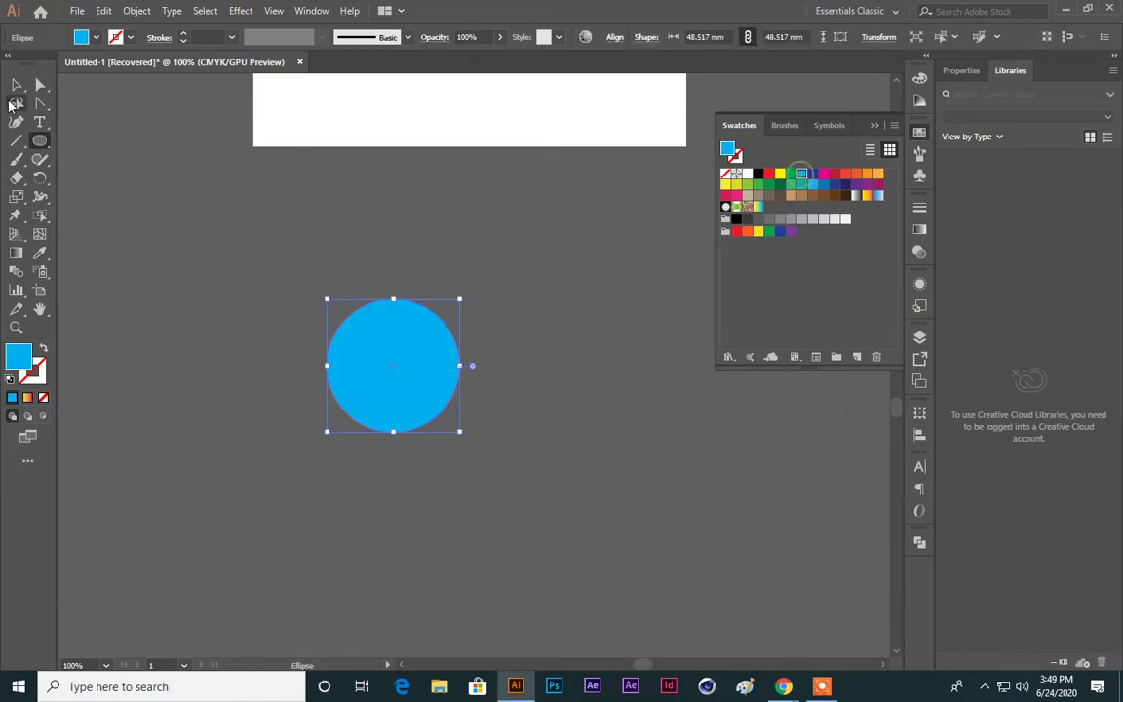
Step: Duplicate the light blue circle to its right and fill the copy with the dark blue swatch
left_click(17, 84)
left_click_drag(407, 346, 612, 352)
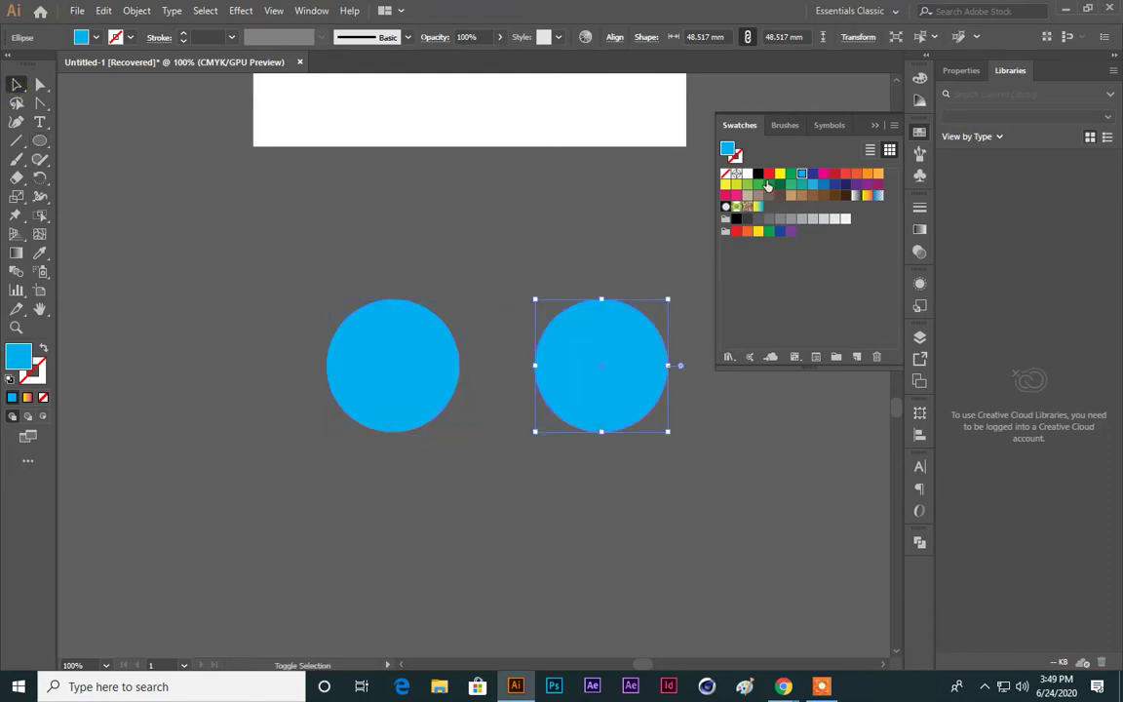
left_click(811, 175)
left_click(546, 283)
Step: Blend the light blue circle into the dark blue circle using Smooth Color spacing
left_click(409, 346)
left_click(590, 409, "shift")
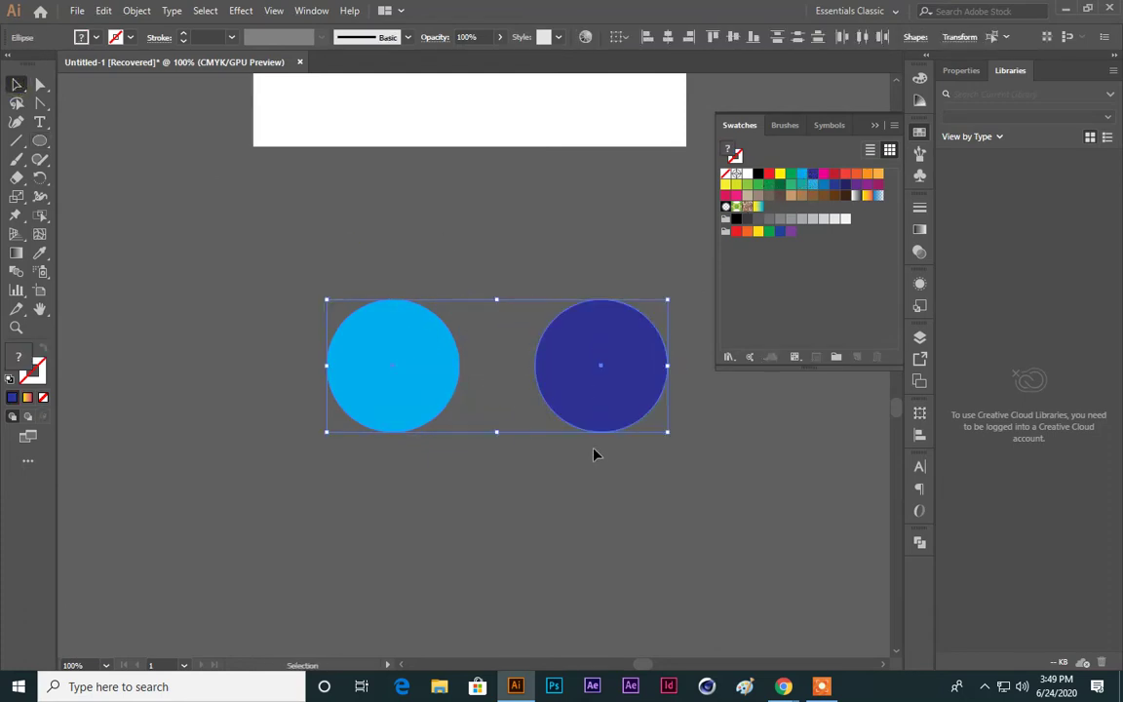
double_click(17, 273)
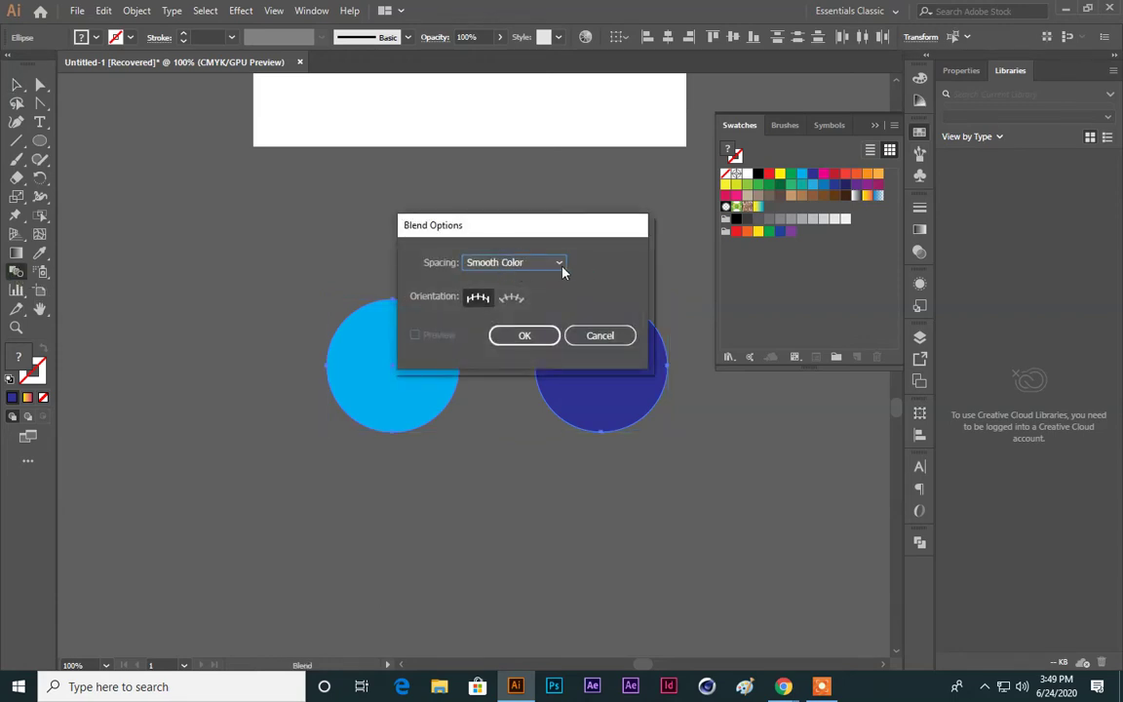
left_click(525, 337)
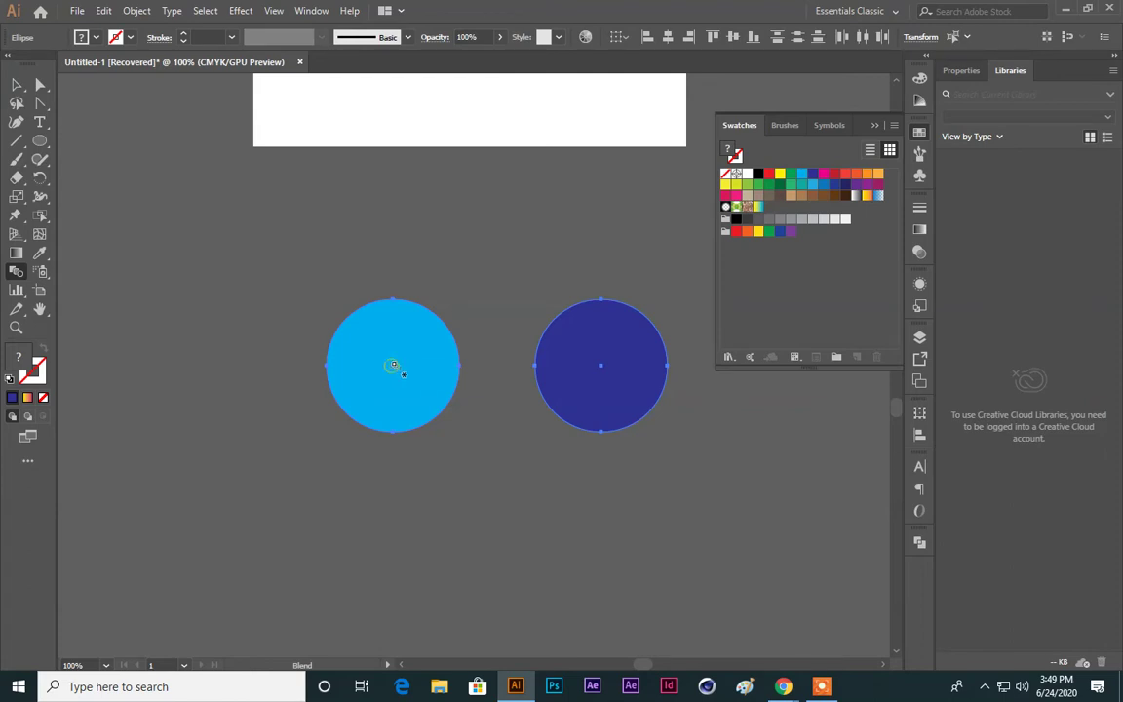
left_click(600, 366)
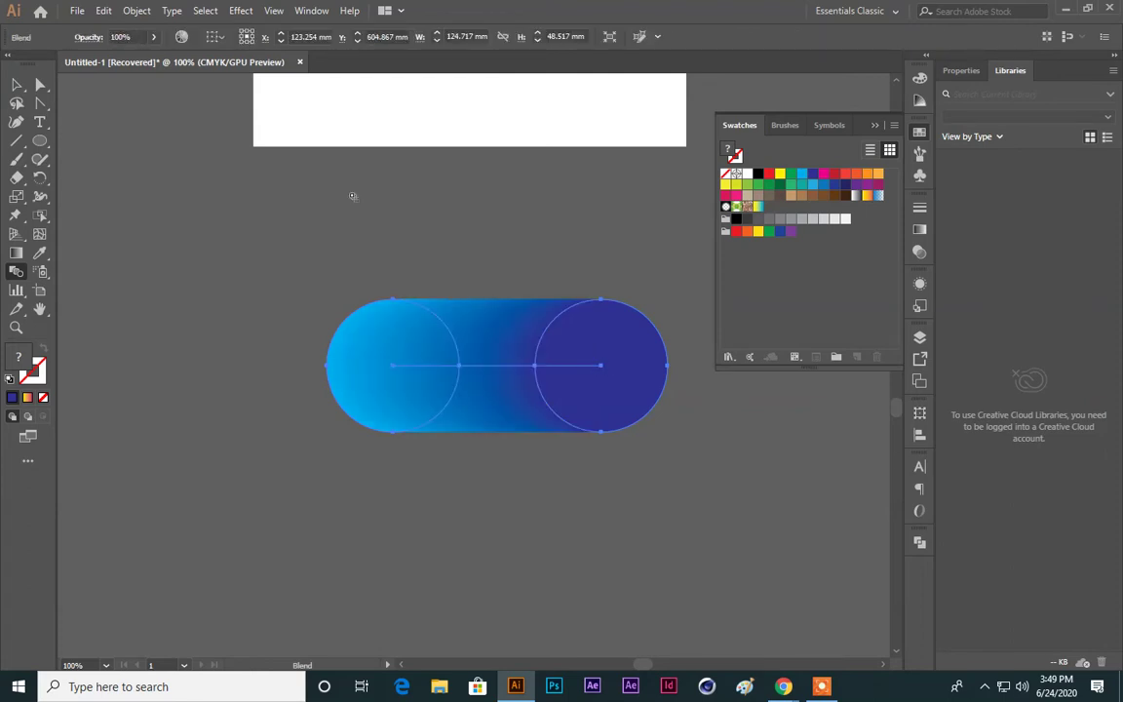
Step: Move the blended shape up and slightly to the right, and deselect it
key("v")
left_click(561, 255)
left_click_drag(576, 372, 608, 296)
left_click(577, 485)
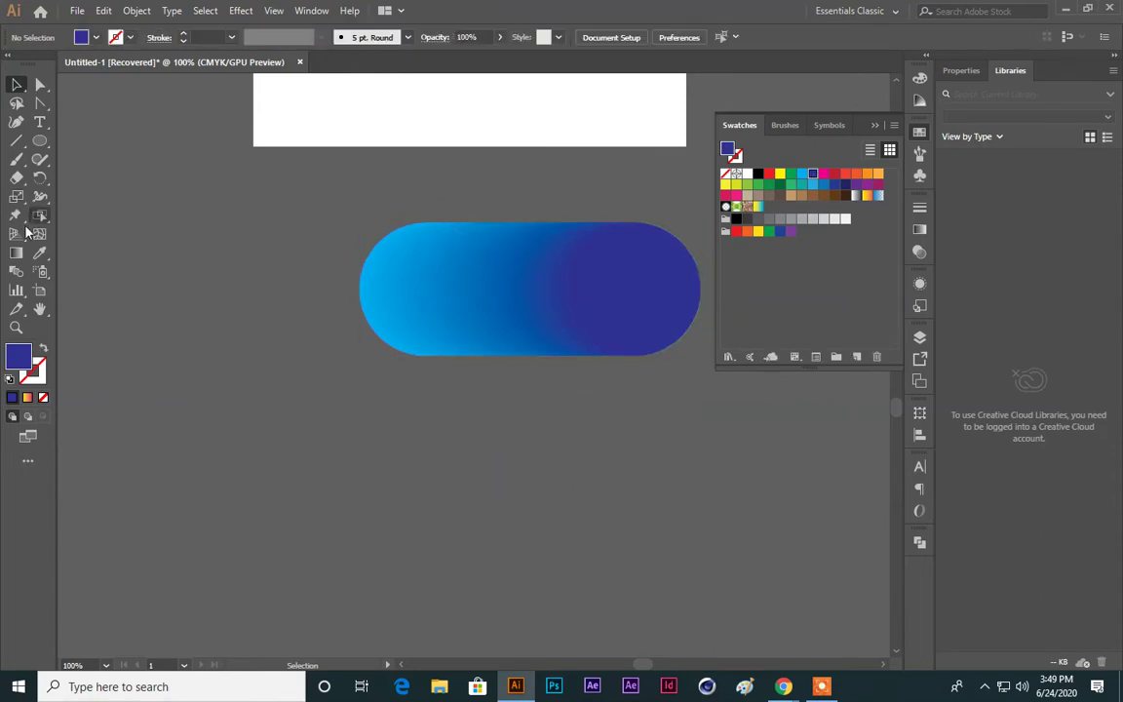
Step: Undo the move and the blend of the two circles
left_click(496, 276)
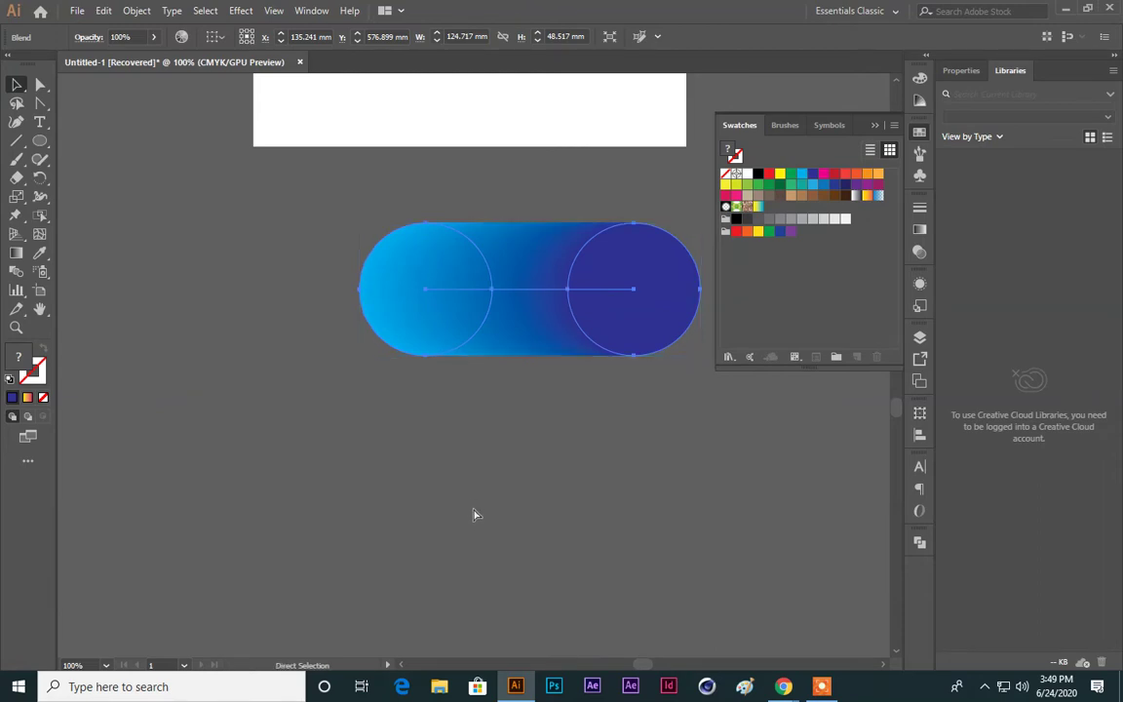
key("ctrl+z")
key("ctrl+z")
Step: Blend the light blue circle into the dark blue circle using Specified Steps spacing with 4 steps
left_click(493, 553)
left_click_drag(298, 298, 669, 544)
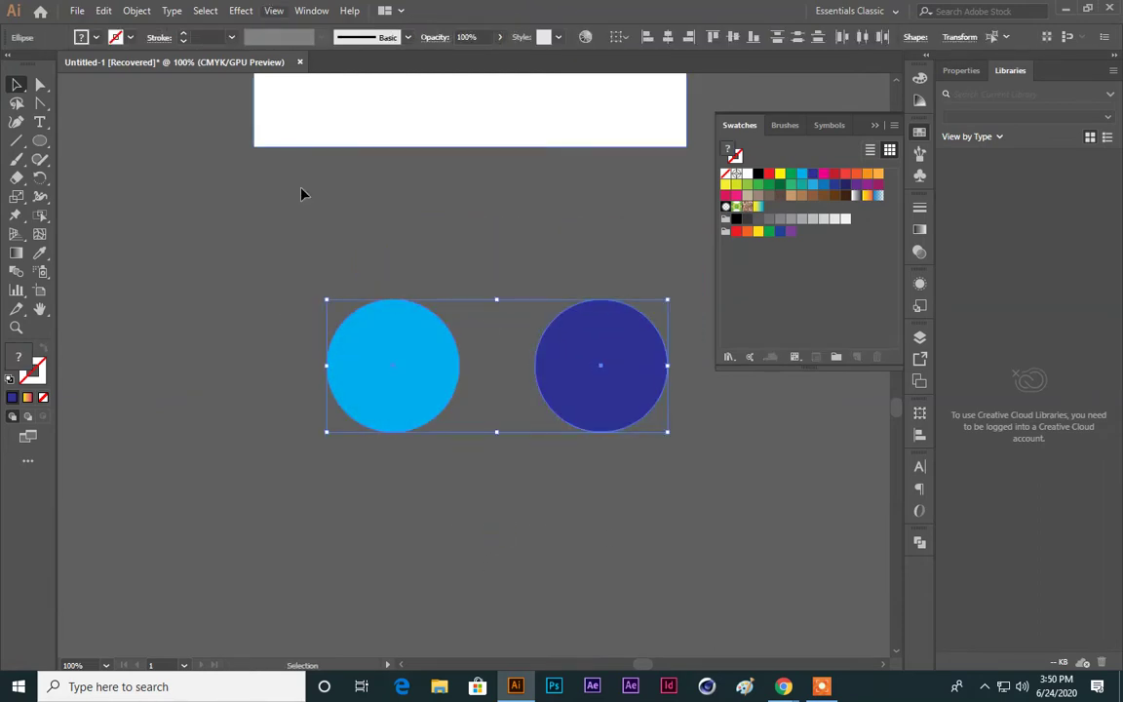
double_click(20, 276)
left_click_drag(556, 223, 629, 113)
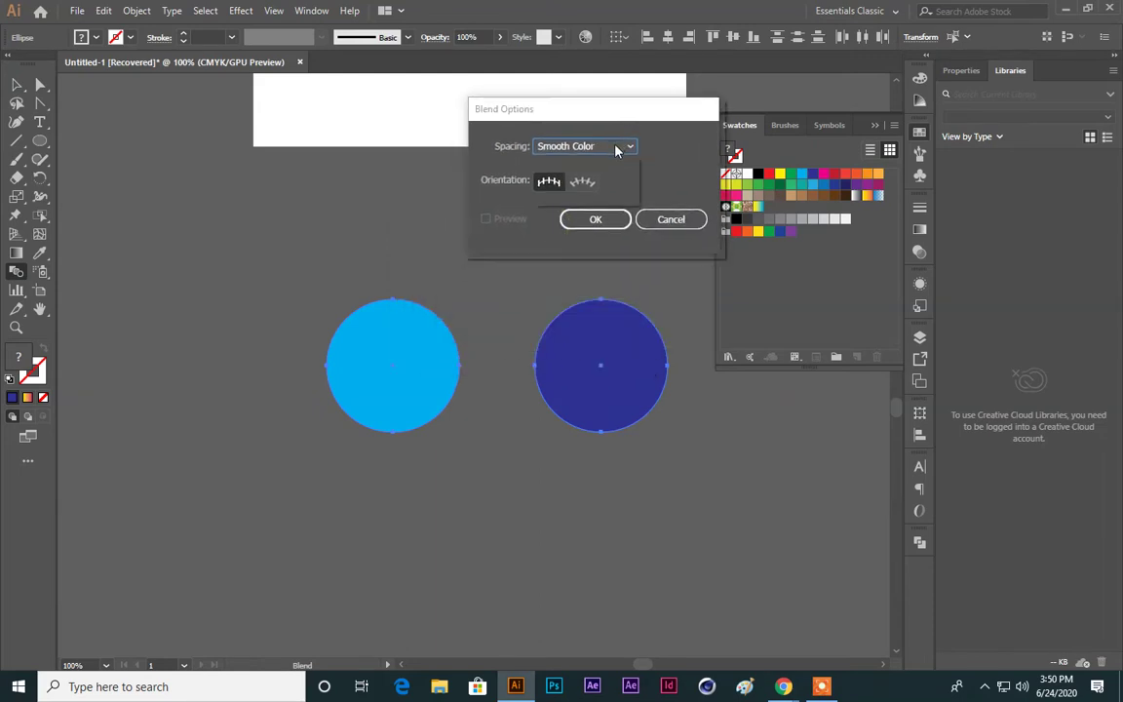
left_click(616, 147)
left_click(615, 180)
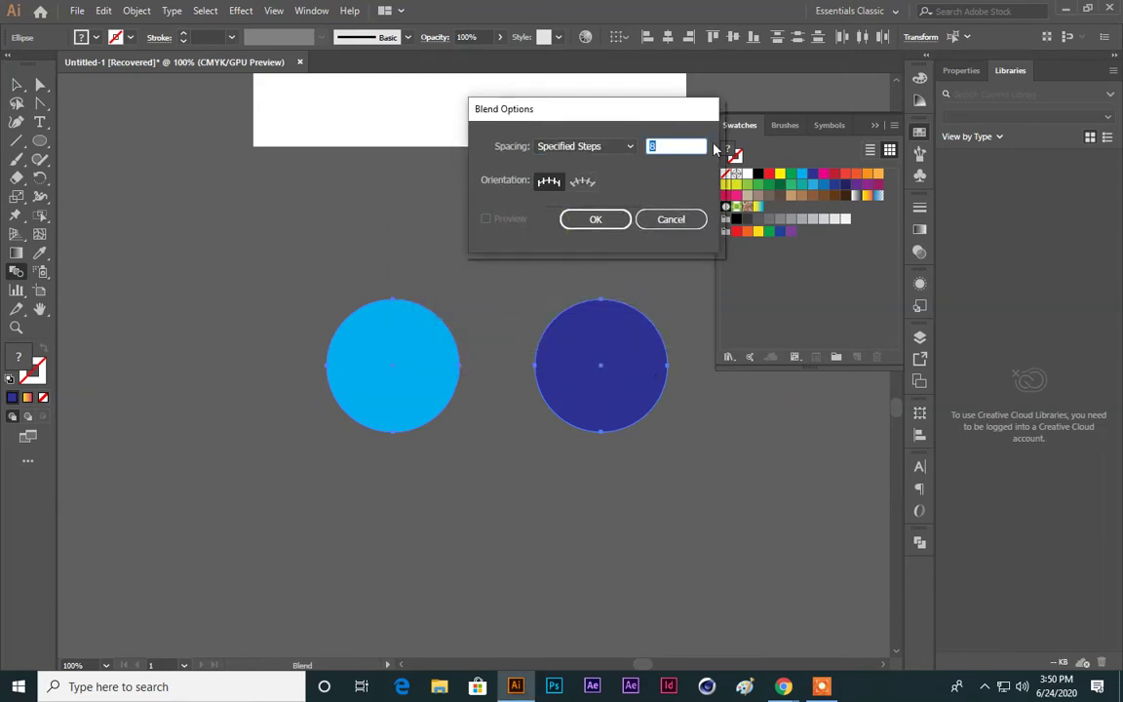
left_click(595, 218)
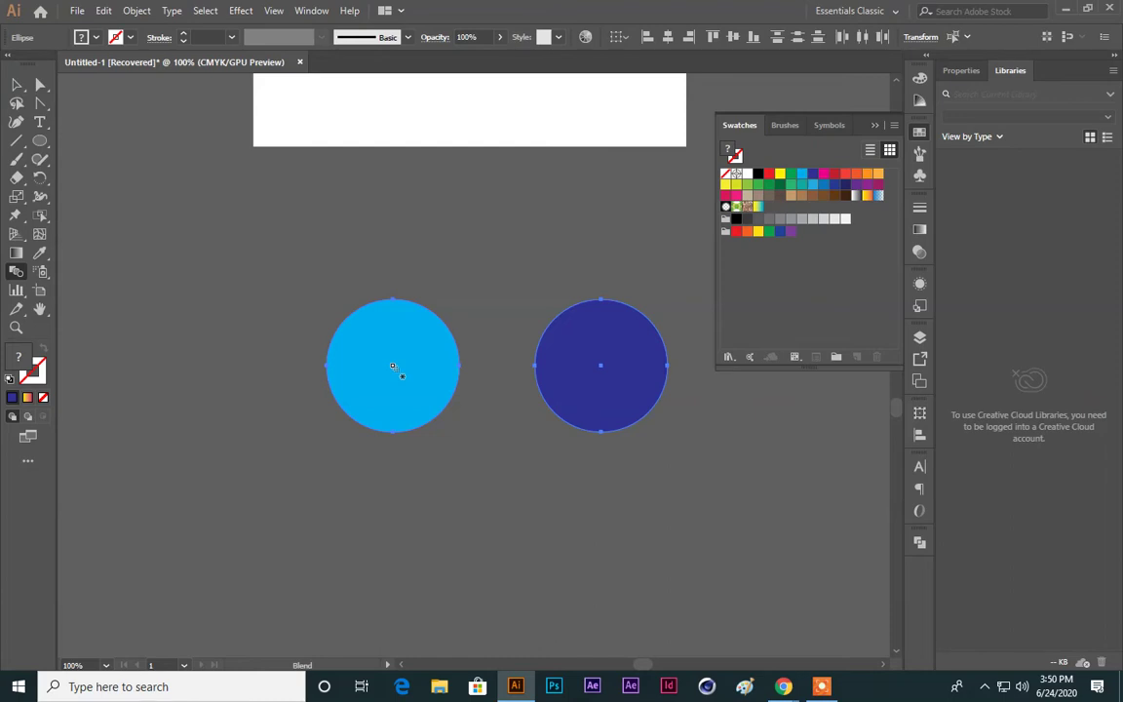
left_click(602, 366)
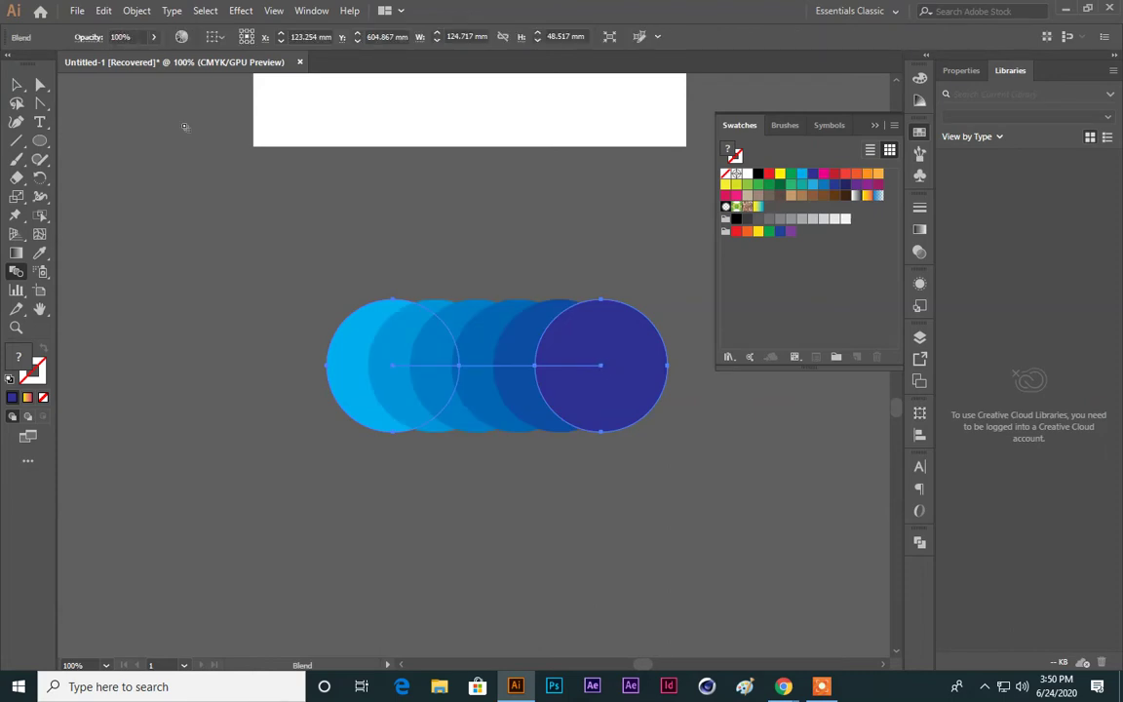
Step: Move the stepped blend of blue circles up and slightly to the right, and deselect it
left_click(16, 83)
left_click_drag(512, 322, 523, 263)
left_click(562, 447)
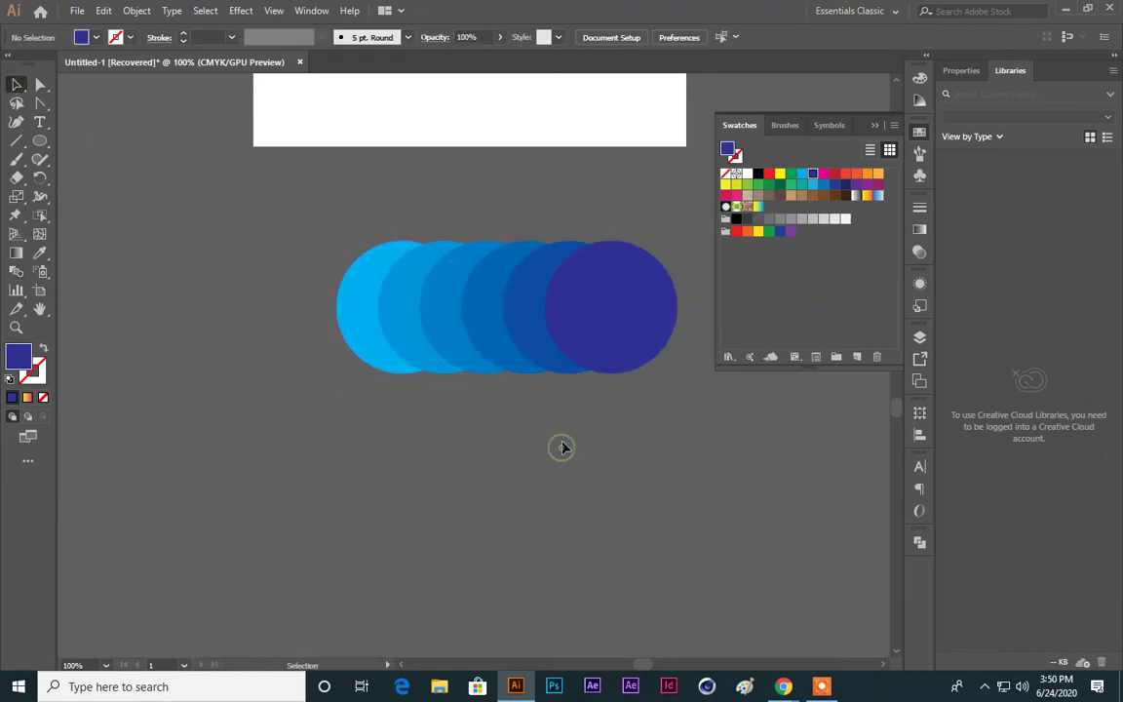
Step: Switch to the Google Meet call in Chrome to check the participants, and return to the Illustrator document
mouse_move(783, 686)
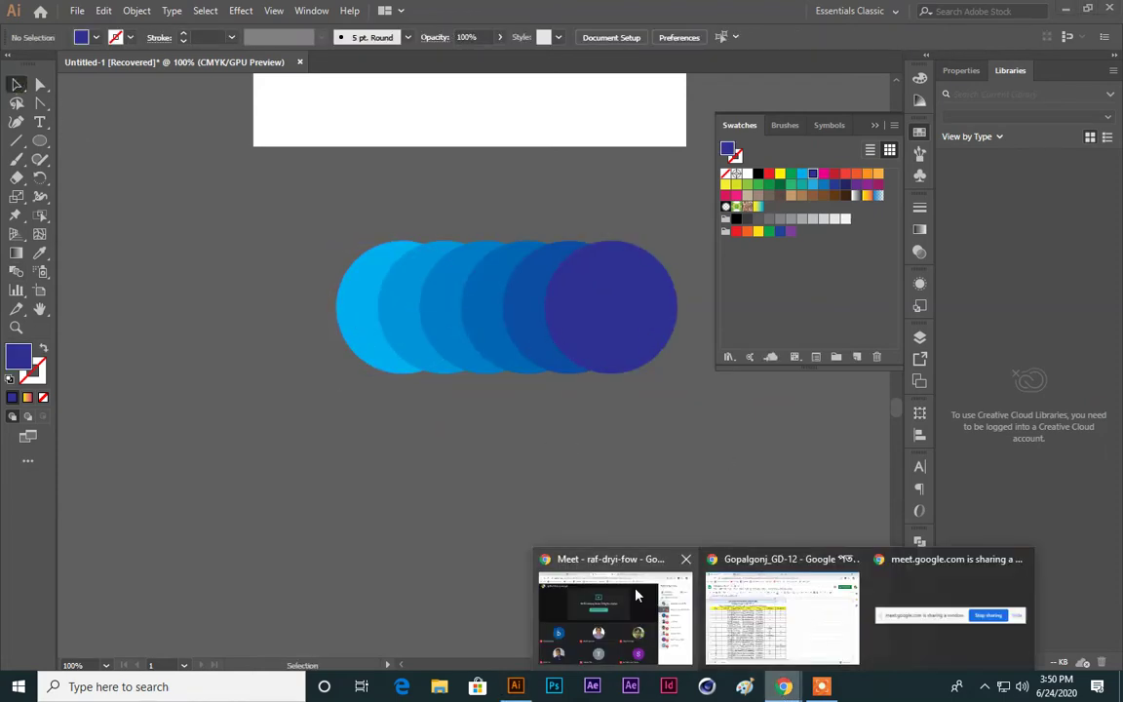
left_click(630, 590)
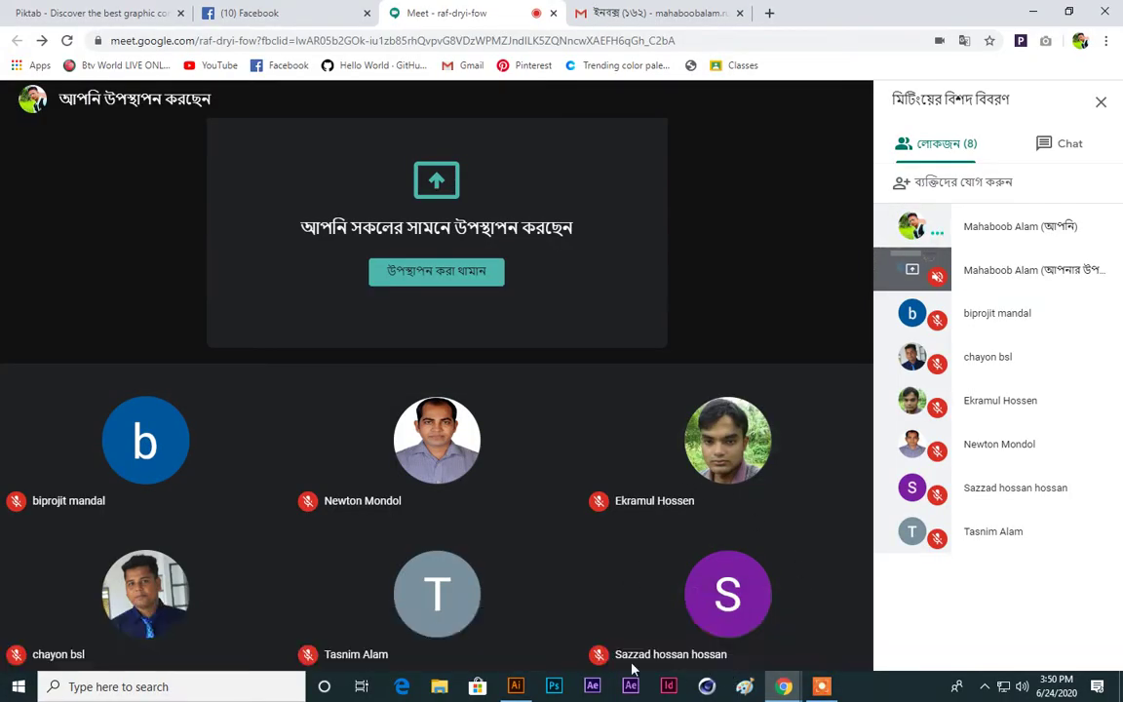
left_click(515, 686)
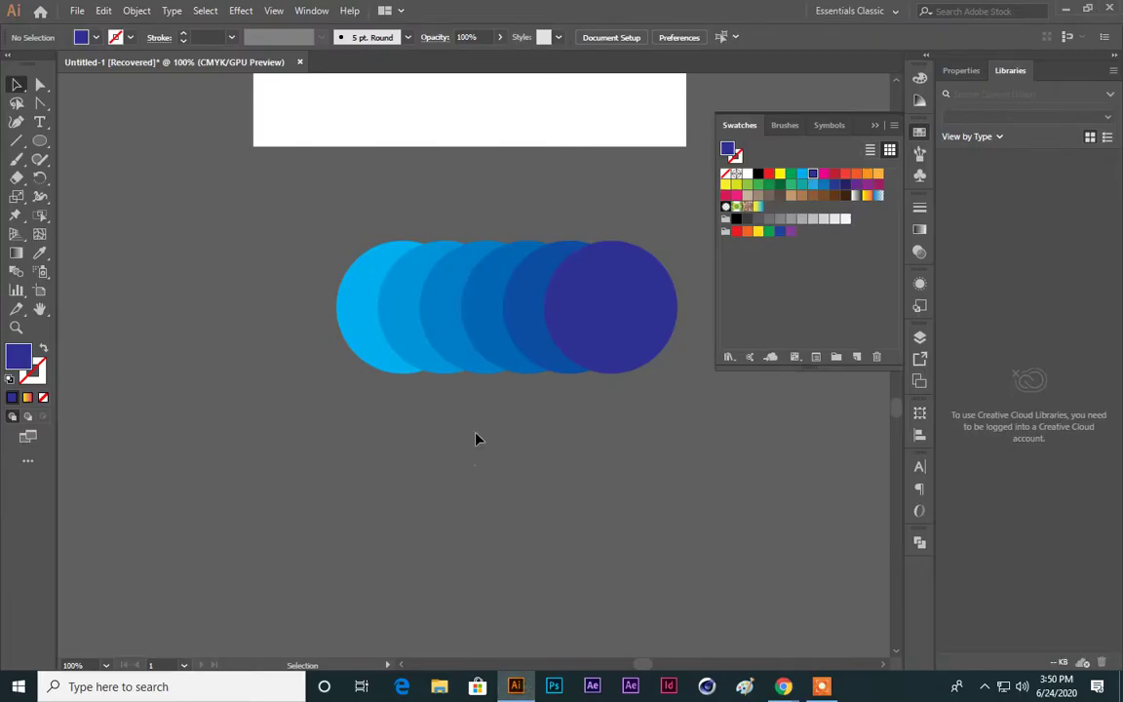
Step: Draw a circle about 135 mm in diameter below the blended circles and swap its fill with its stroke
scroll(489, 442, "down", 5)
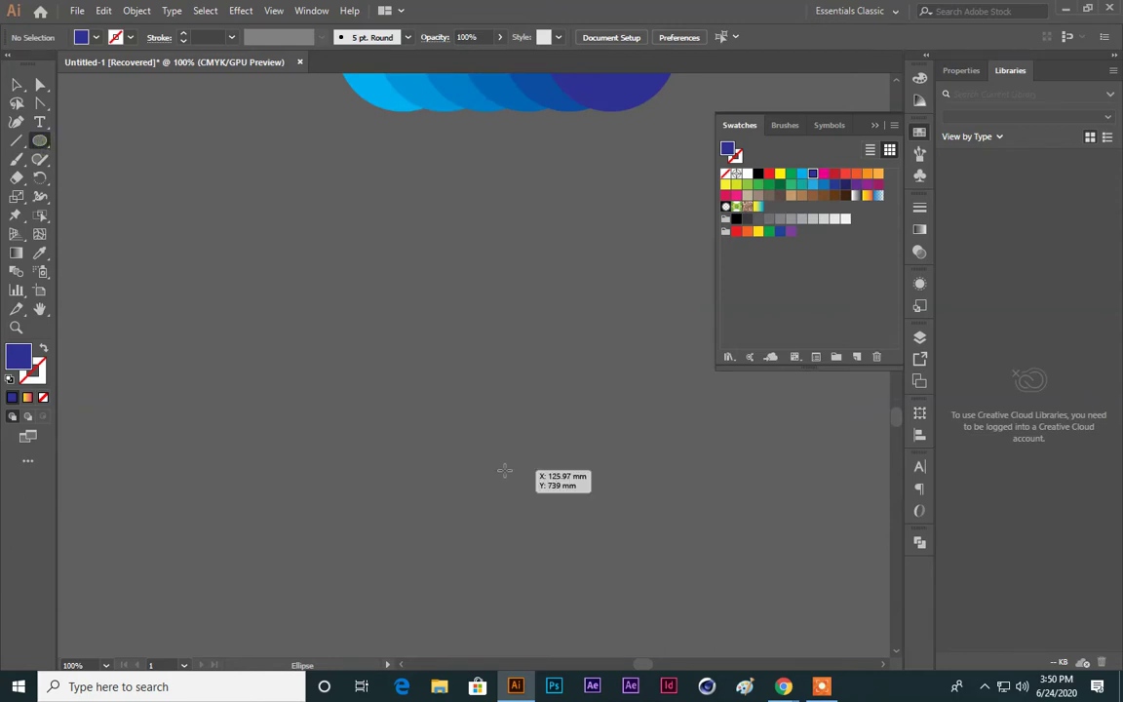
left_click_drag(479, 419, 539, 604)
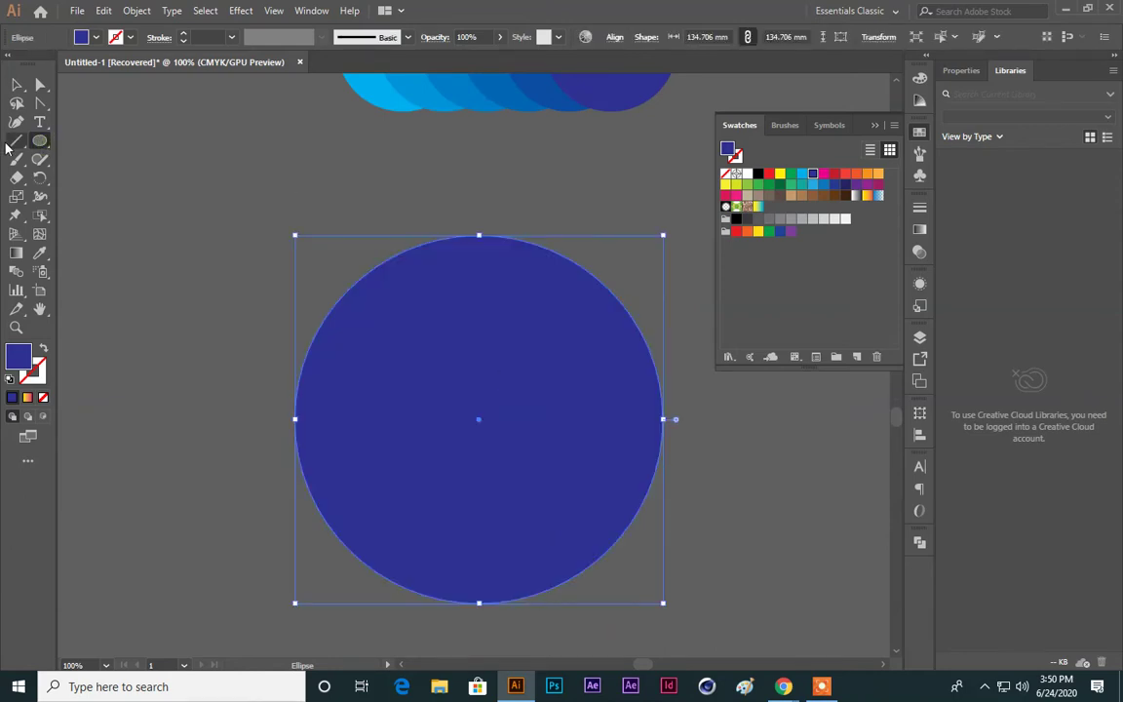
key("shift+x")
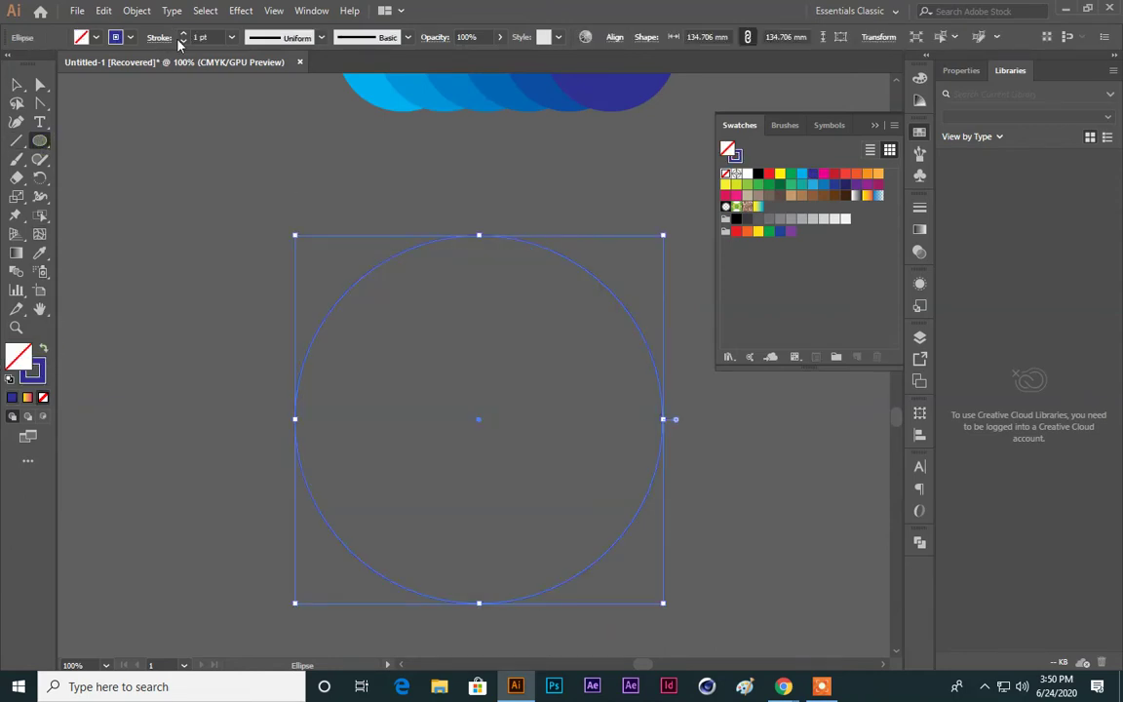
Step: Set the new circle's stroke colour to black and deselect the circle
left_click(127, 38)
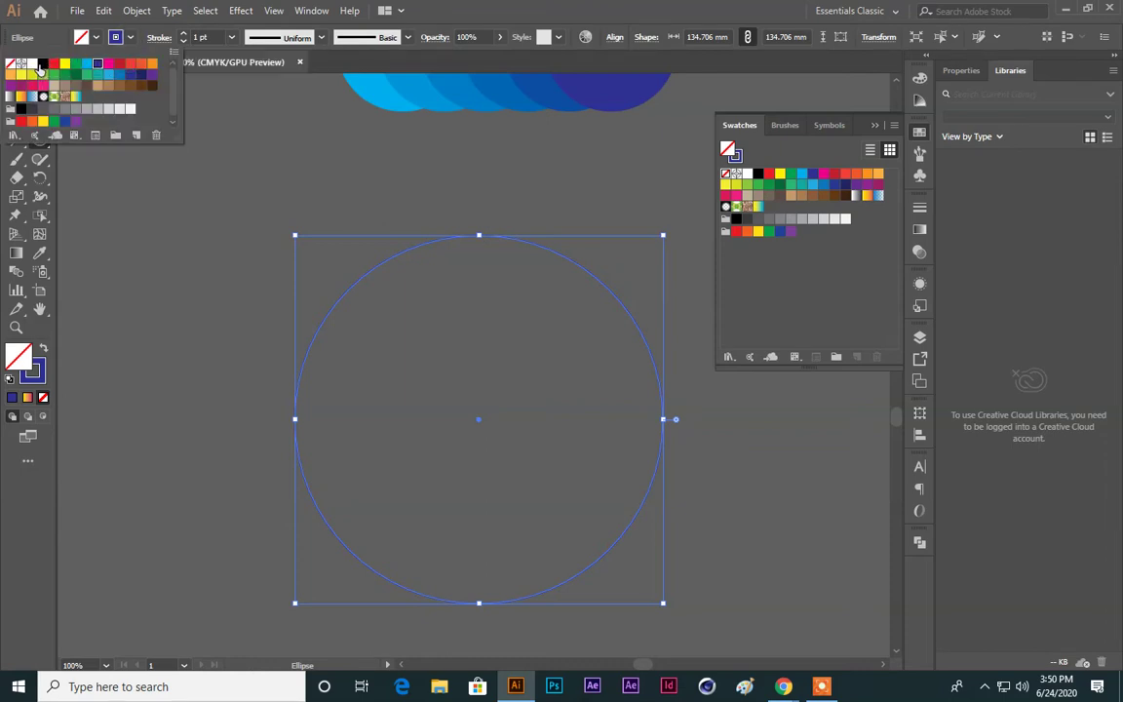
left_click(43, 64)
left_click(461, 186)
left_click(458, 181)
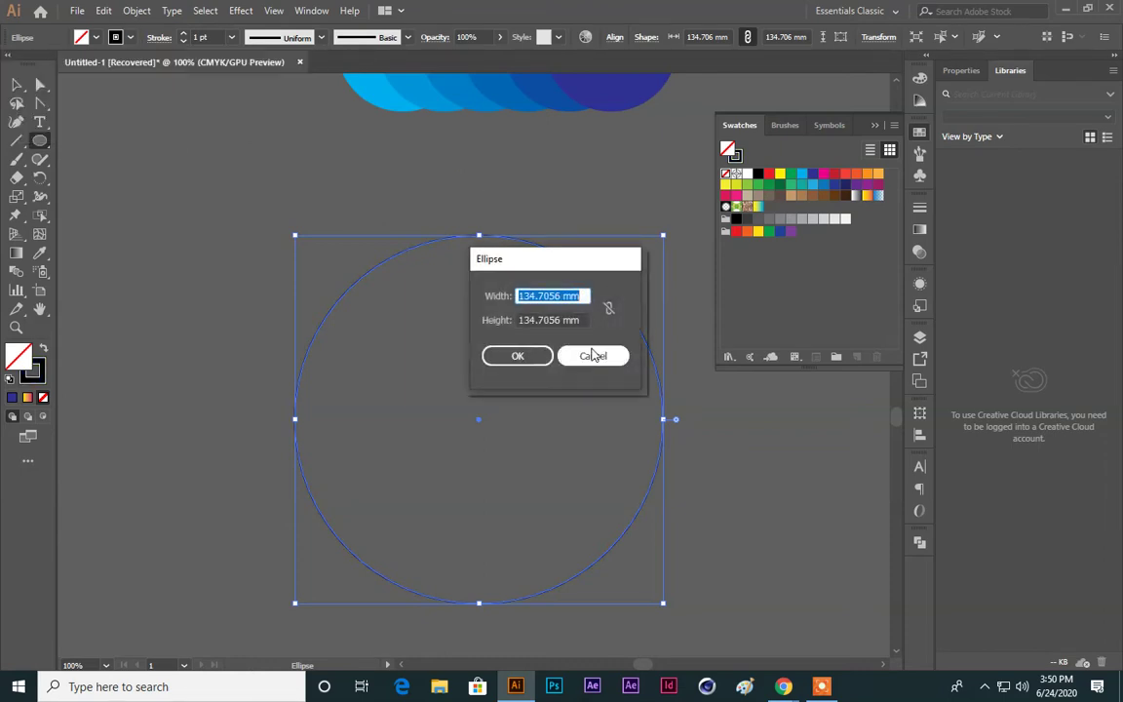
left_click(592, 354)
left_click(17, 85)
left_click(434, 163)
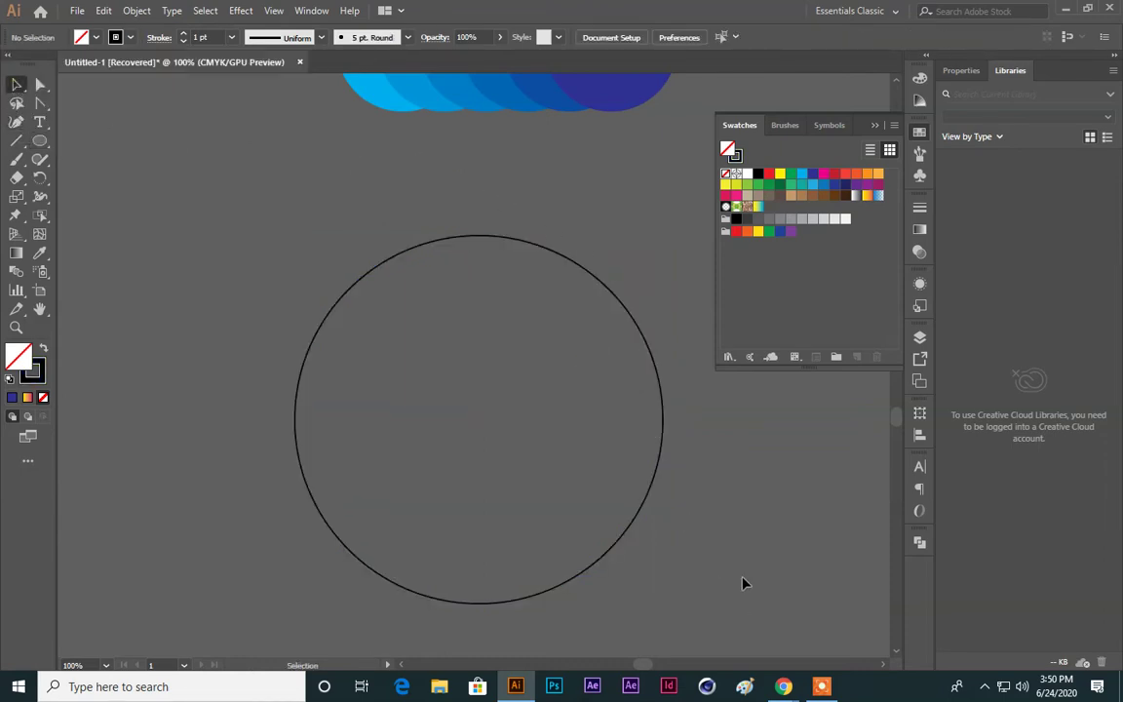
Step: Create a tiny concentric copy of the black outlined circle at its centre
scroll(682, 488, "right", 2)
key("a")
left_click(587, 320)
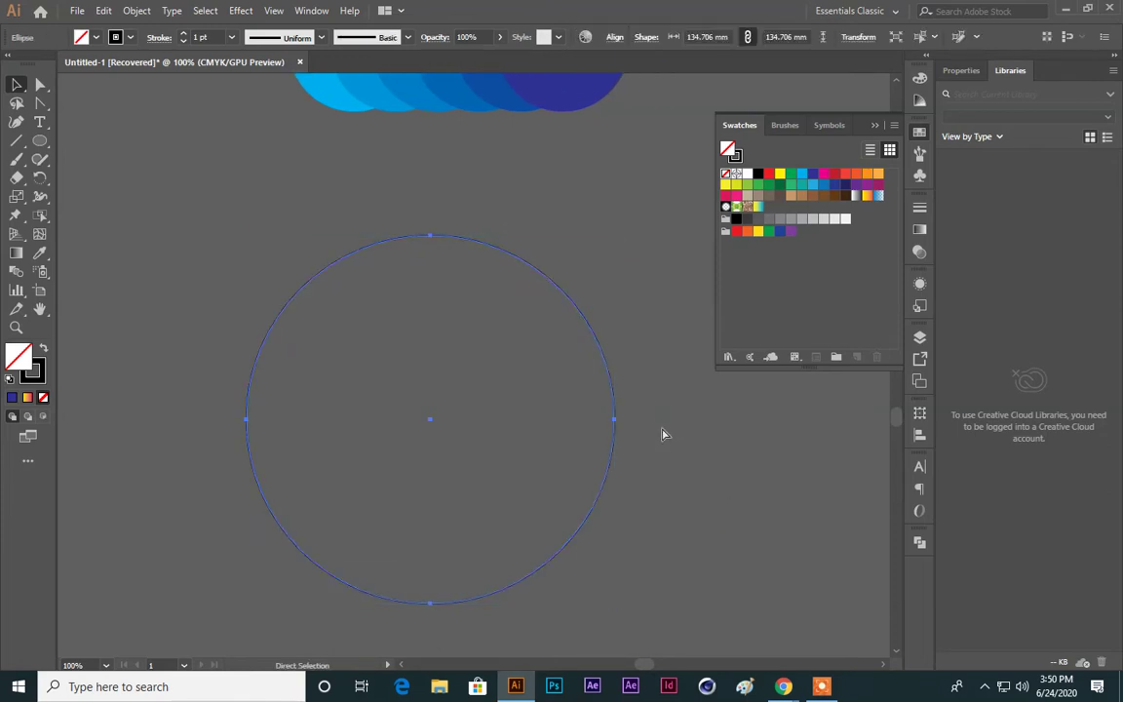
key("v")
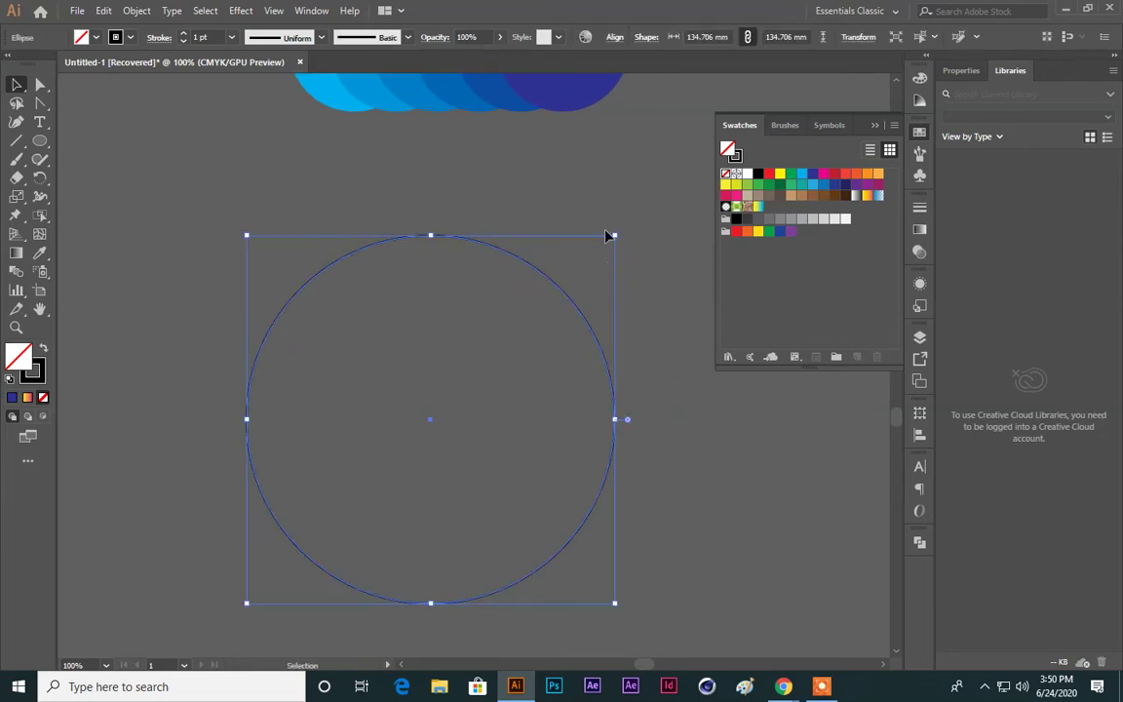
left_click_drag(614, 235, 440, 325)
left_click(504, 431)
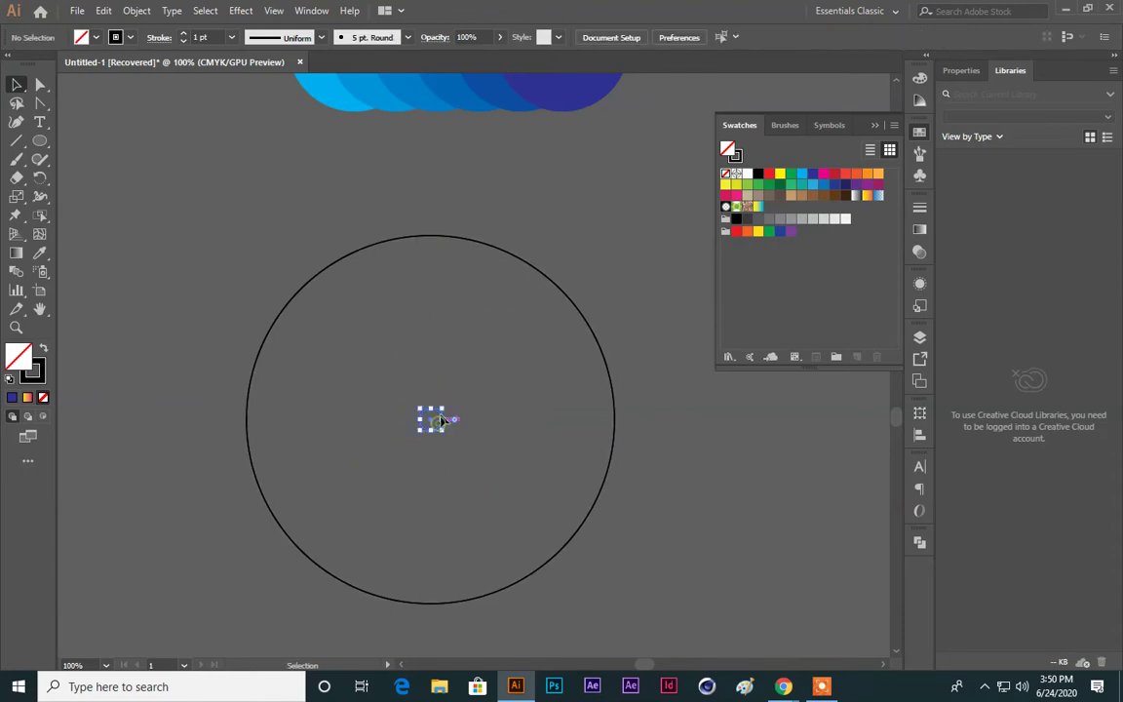
left_click_drag(441, 419, 441, 416)
left_click(504, 452)
Step: Blend the large outlined circle with the tiny central circle using 100 specified steps, and deselect the result
left_click_drag(698, 531, 250, 308)
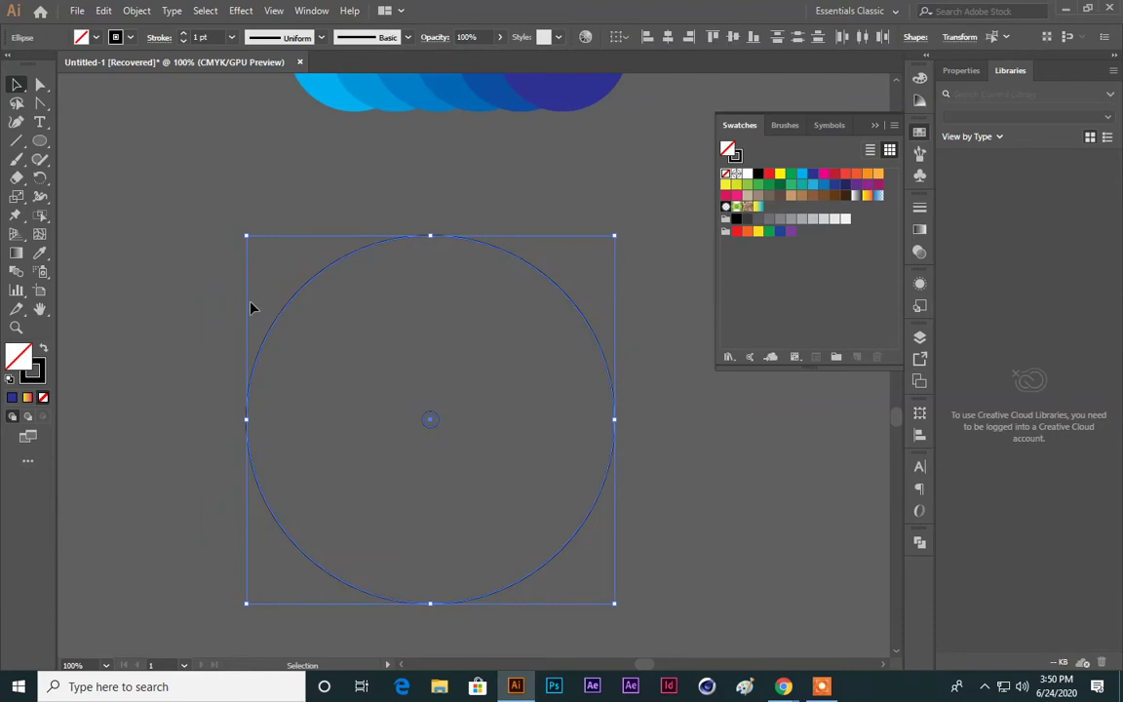
double_click(16, 275)
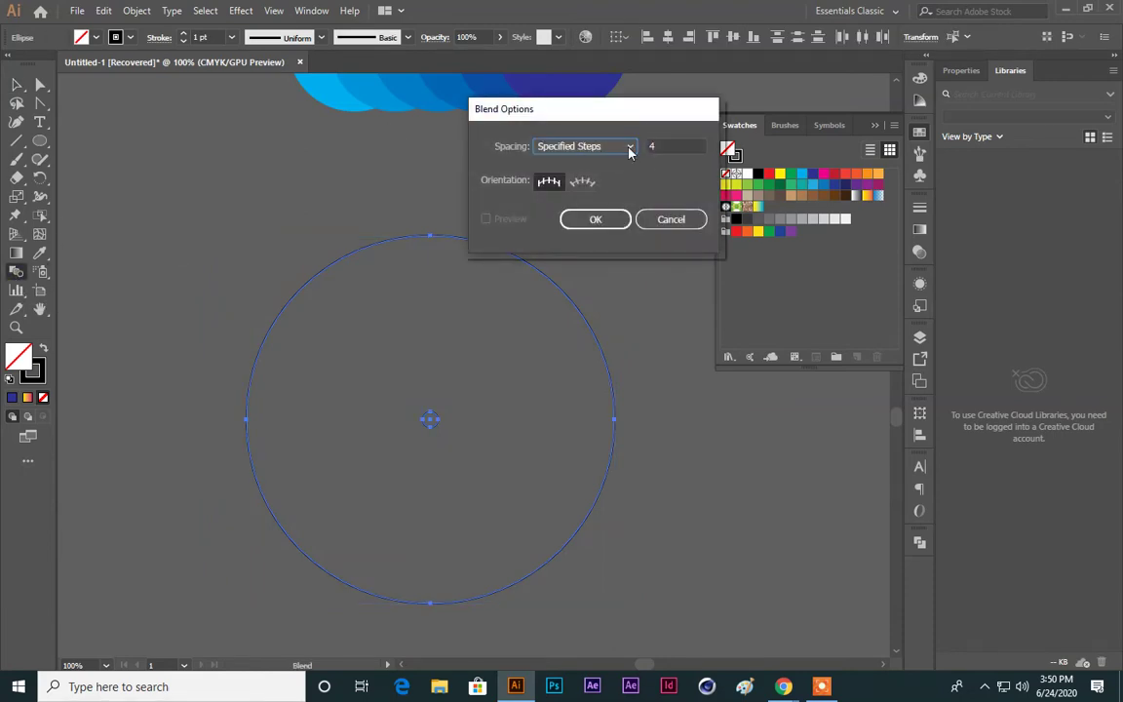
left_click(676, 145)
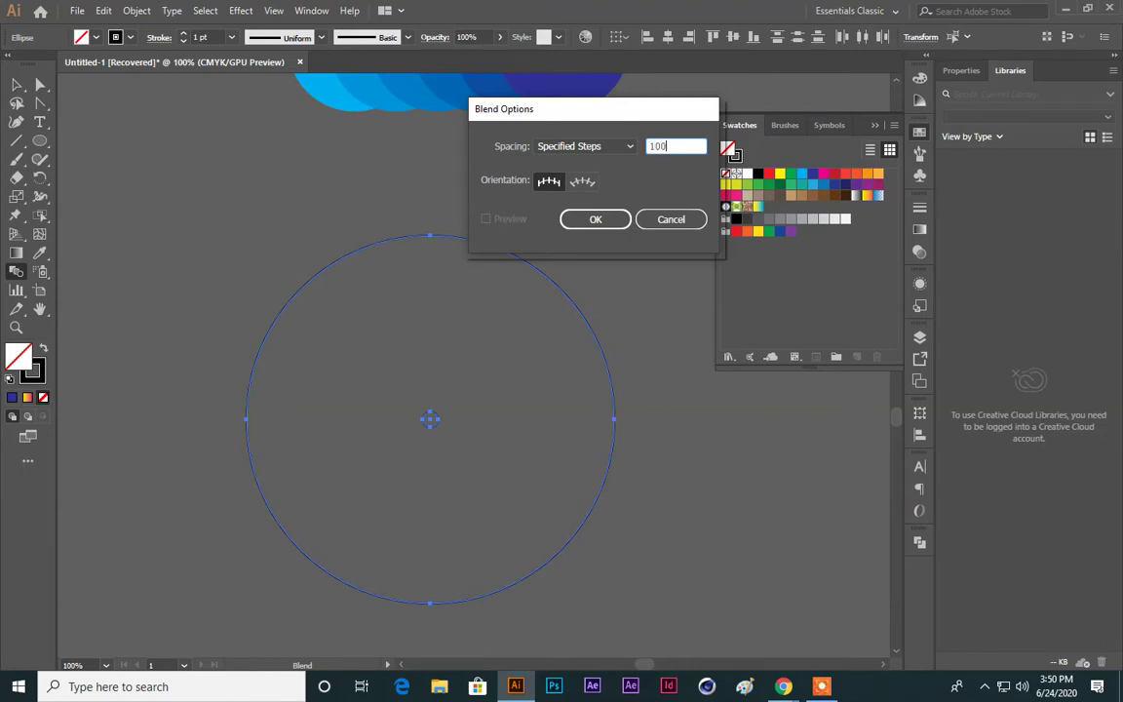
key("Return")
key("ctrl+equal")
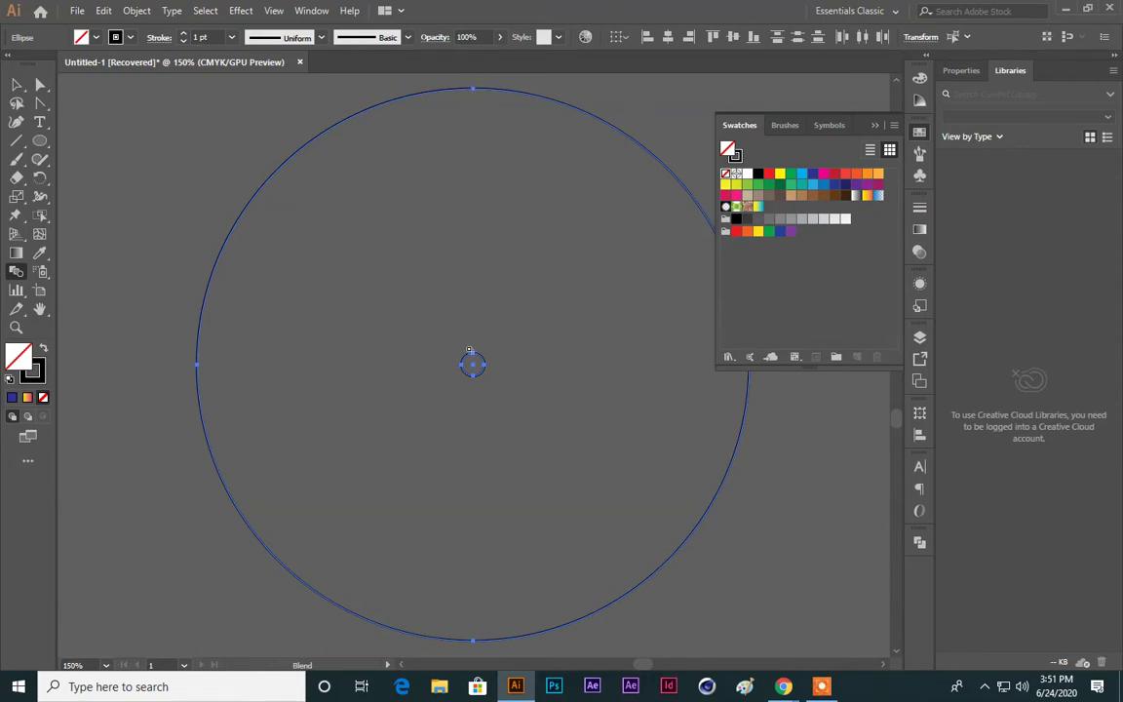
left_click(473, 364)
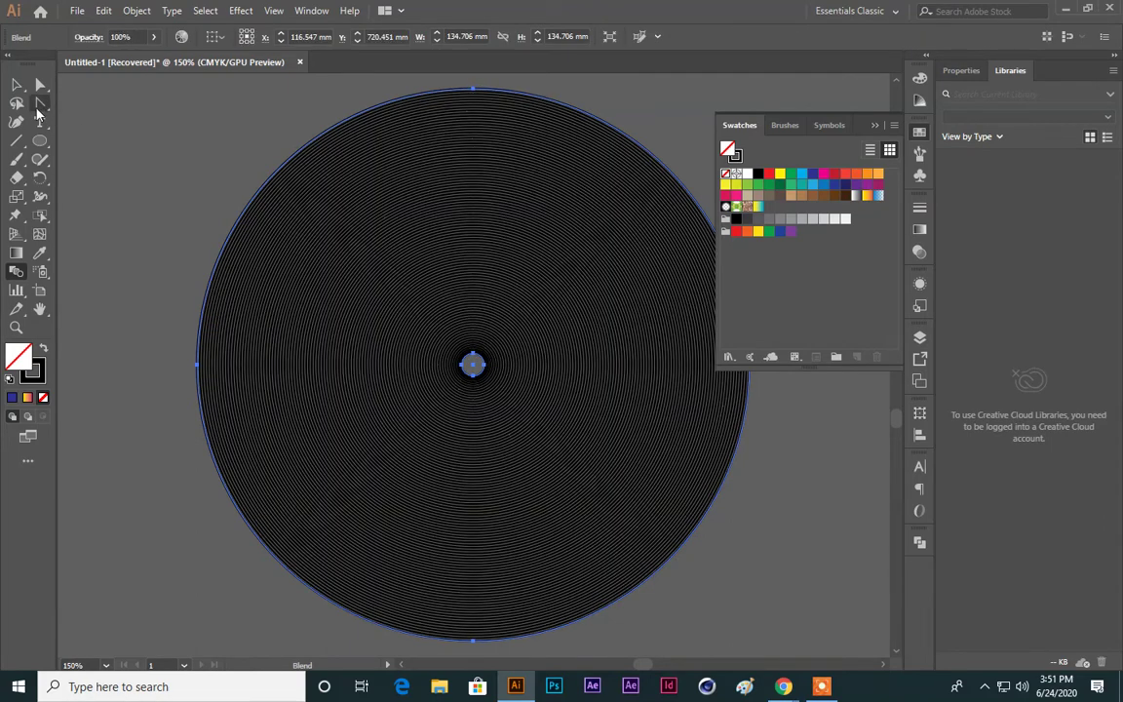
key("v")
left_click(790, 488)
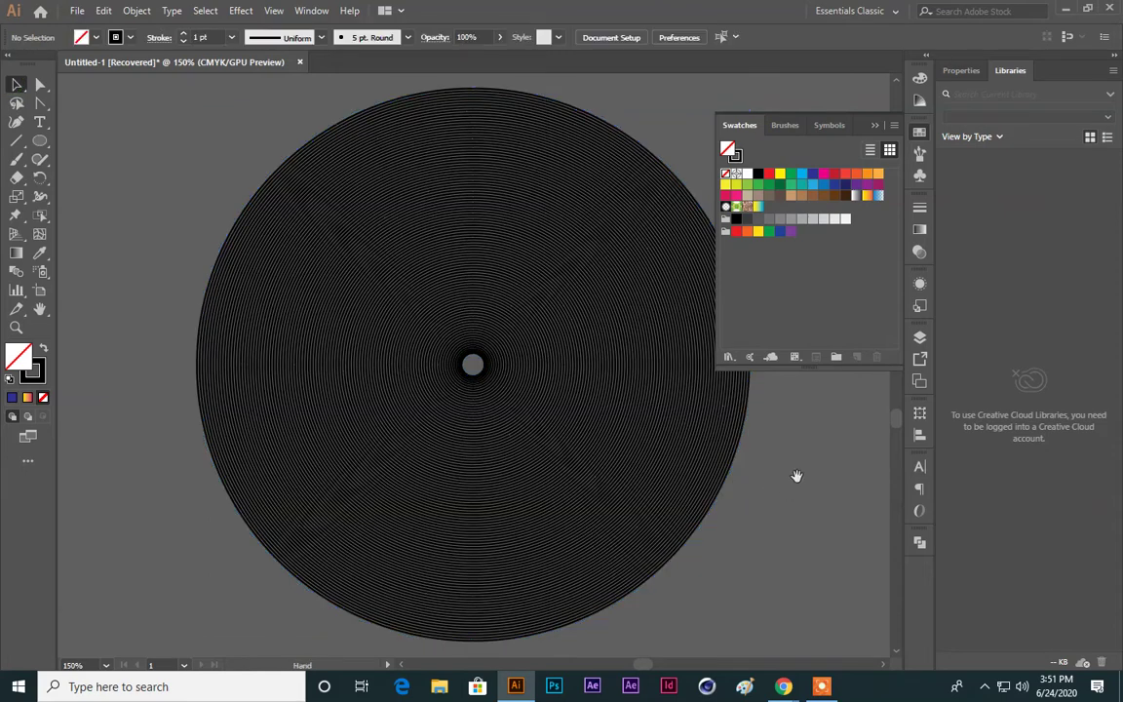
Step: Reduce the concentric circle blend to 20 specified steps and deselect it
left_click_drag(795, 476, 704, 479)
left_click(411, 343)
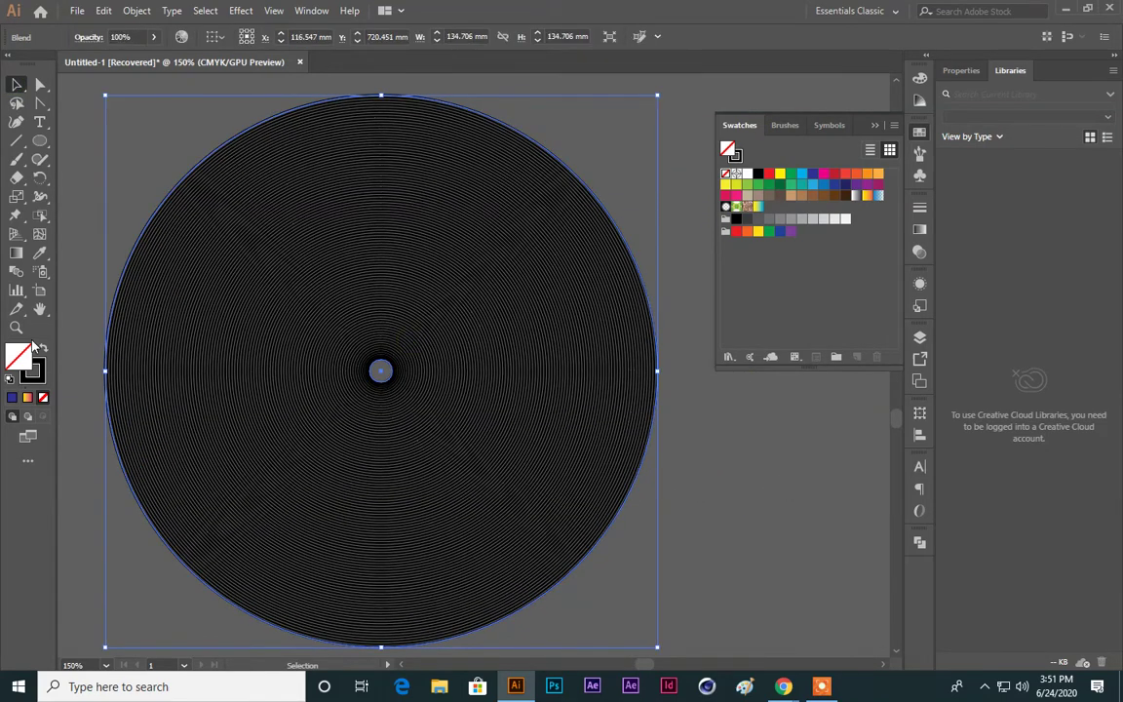
double_click(16, 271)
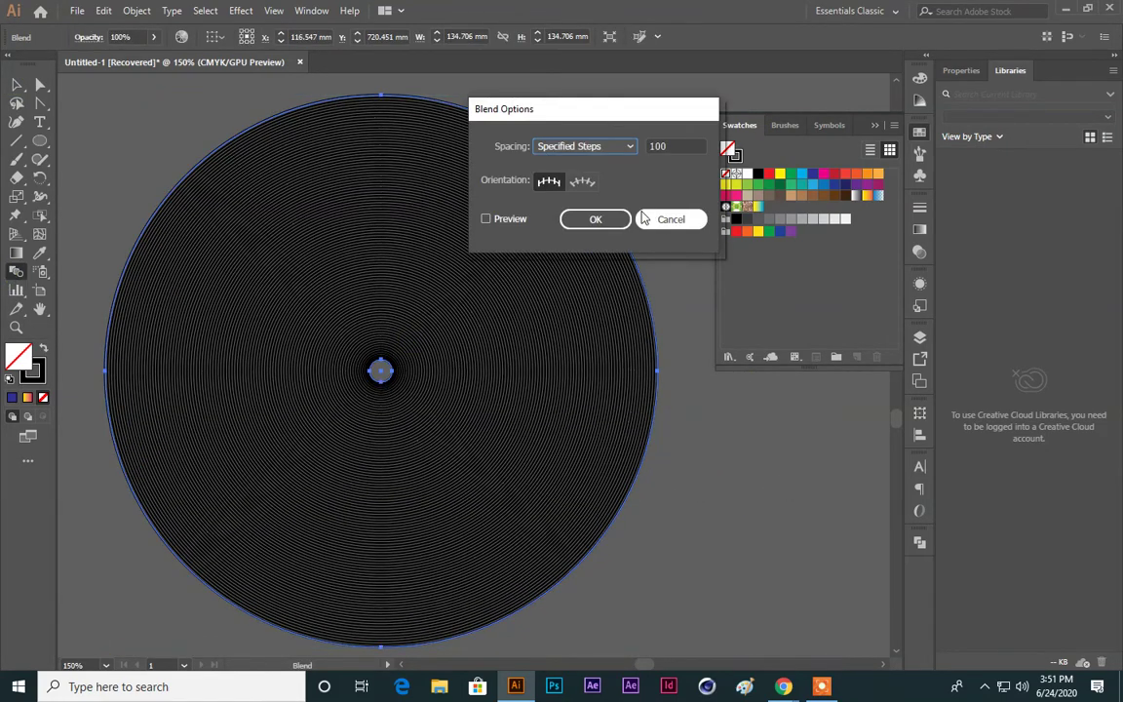
left_click(643, 219)
double_click(17, 273)
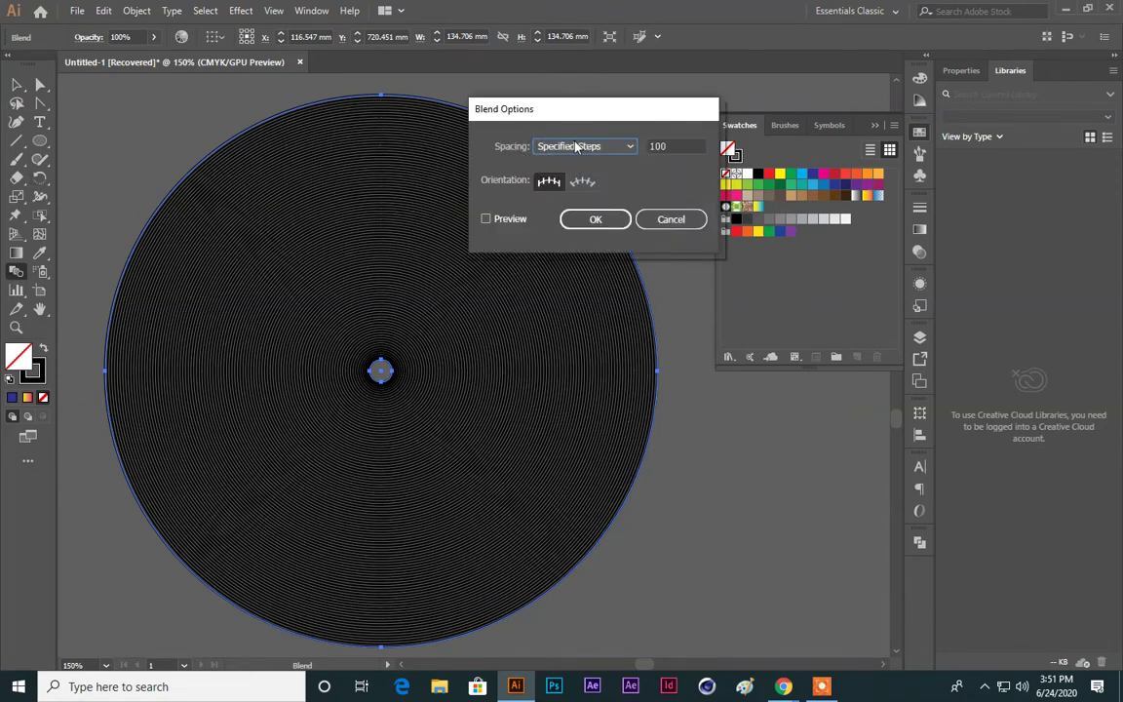
left_click_drag(597, 111, 699, 183)
left_click(786, 218)
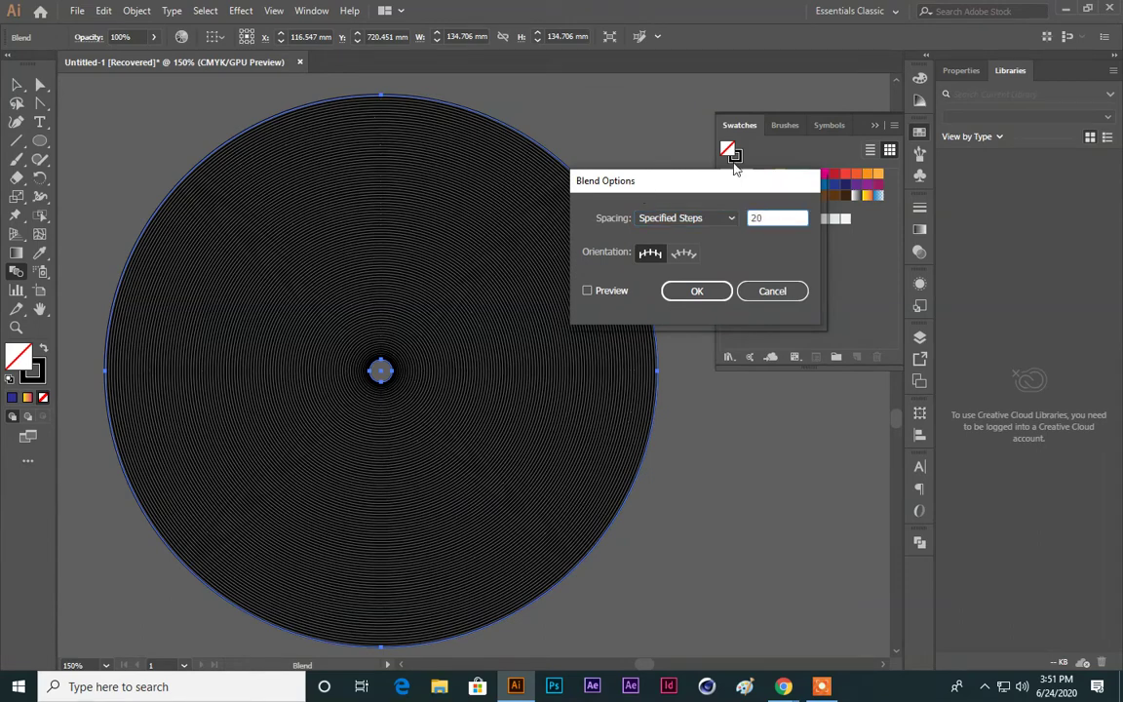
left_click(696, 291)
left_click(17, 86)
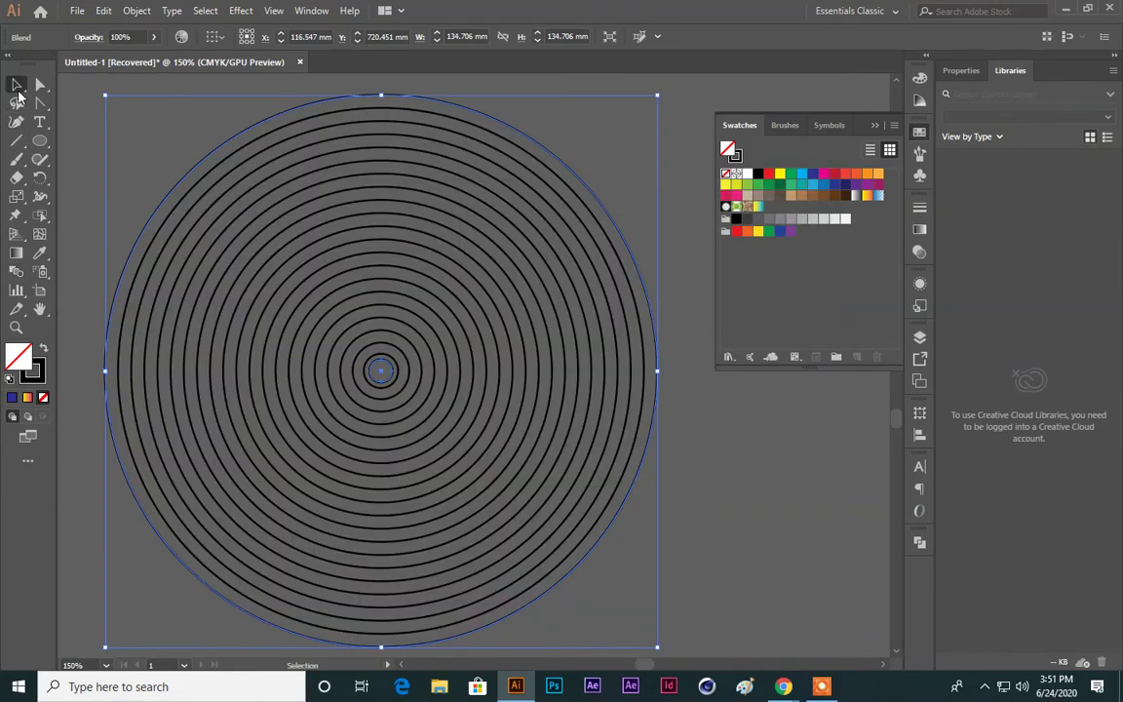
left_click(727, 476)
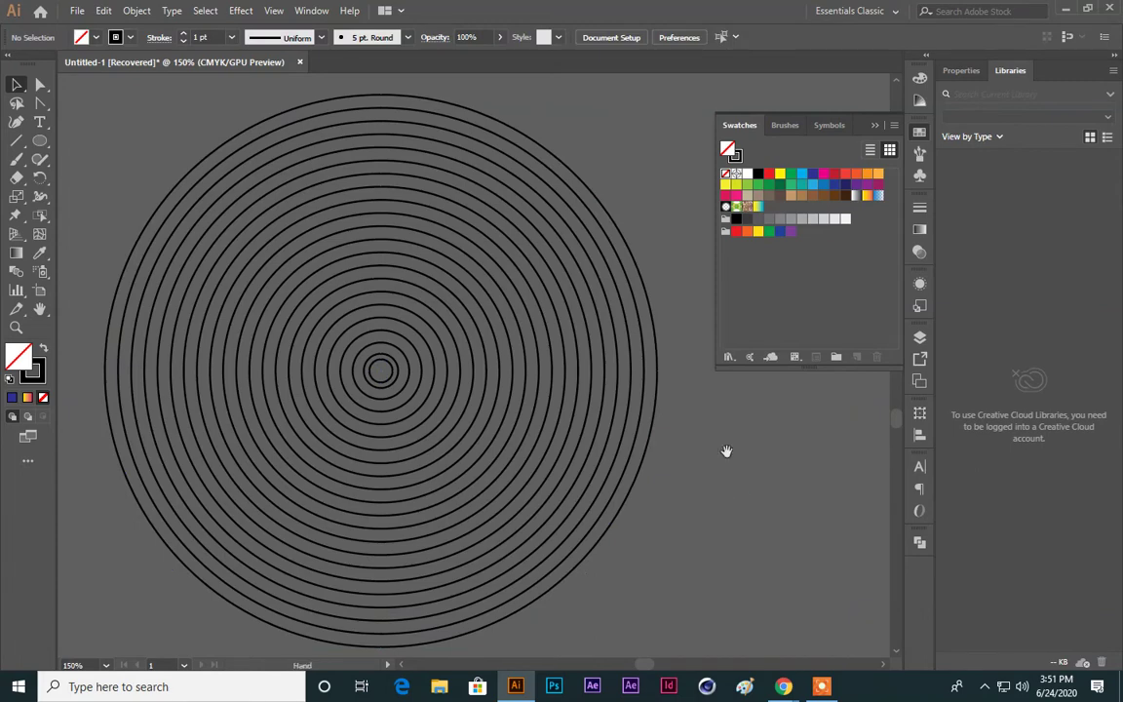
Step: Collapse the open Swatches panel to clear the canvas around the concentric circles
key("space")
left_click_drag(746, 456, 803, 460)
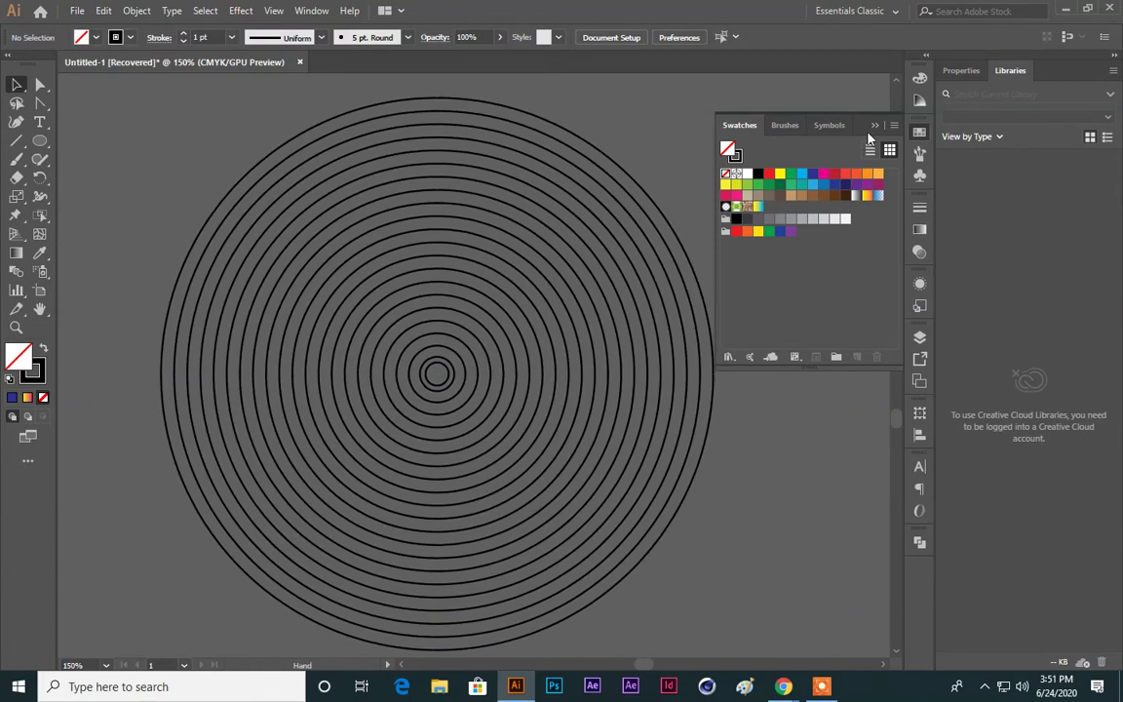
left_click(875, 126)
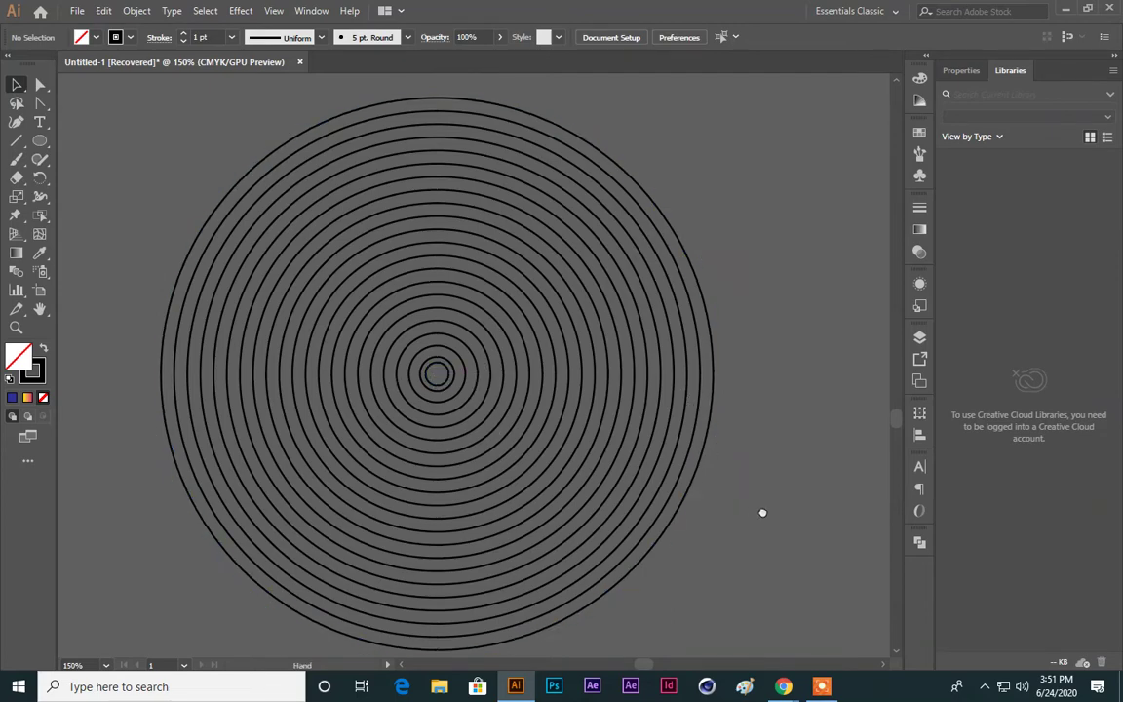
Step: Draw a black-outlined hexagon about 149 mm wide in the empty area below the concentric circle blend
left_click(499, 359)
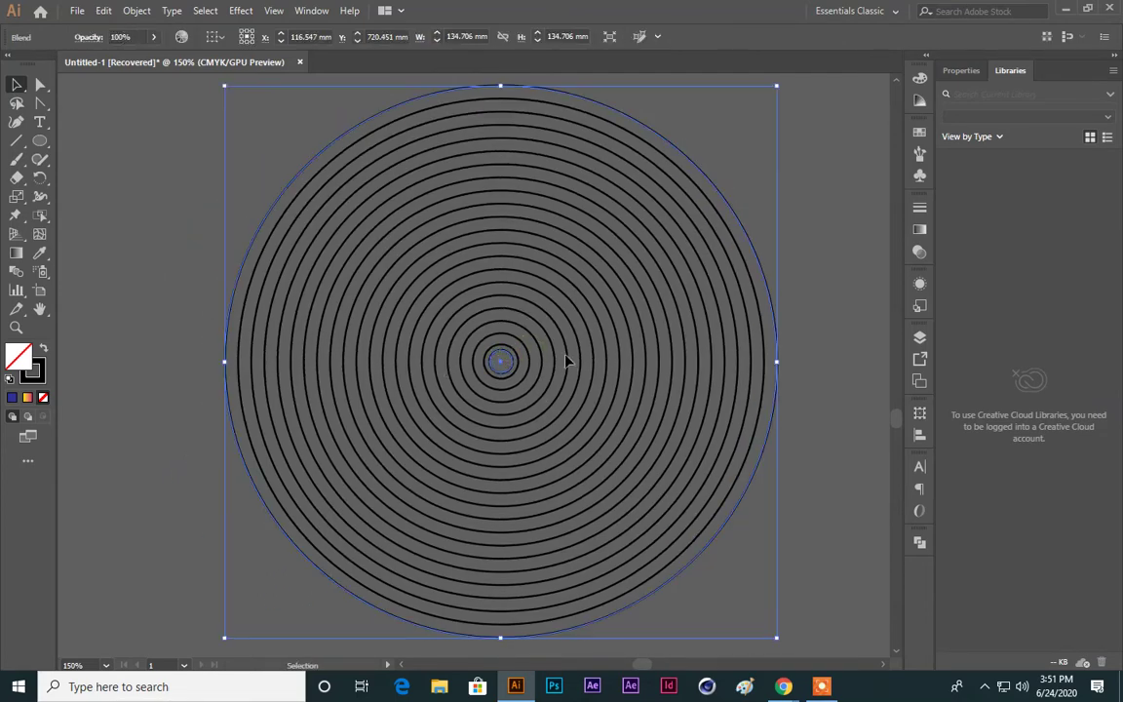
key("ctrl+minus")
key("ctrl+minus")
key("ctrl+plus")
key("space")
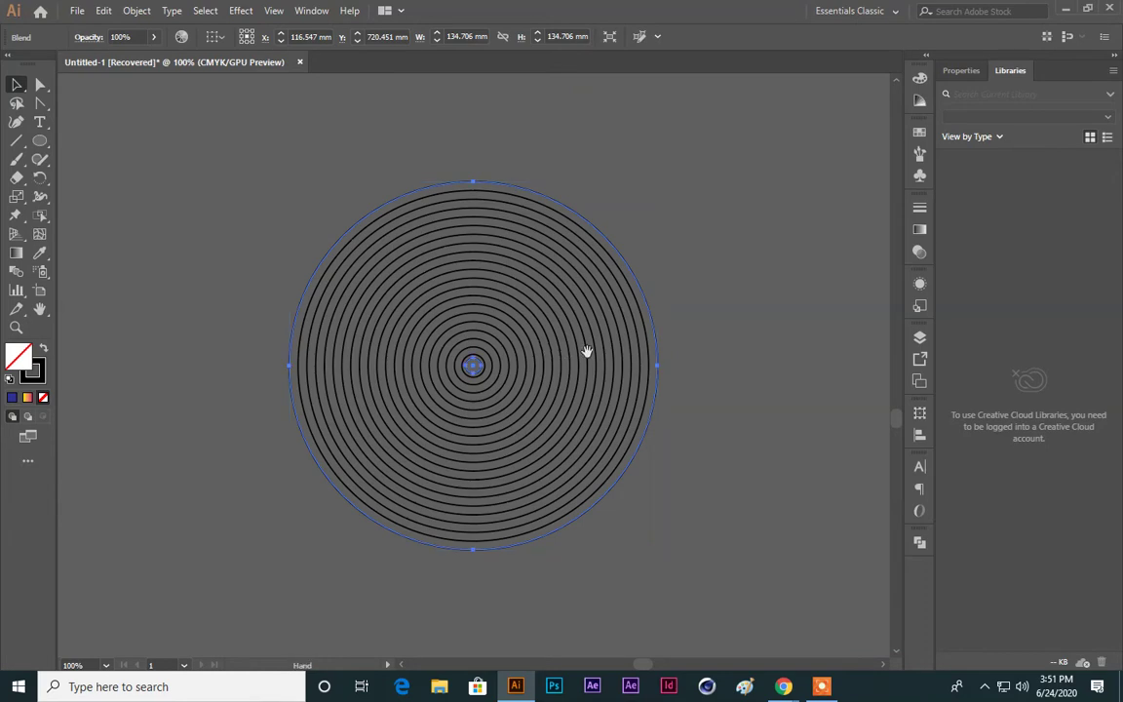
left_click_drag(586, 351, 480, 346)
left_click_drag(39, 140, 110, 178)
scroll(605, 336, "down", 6)
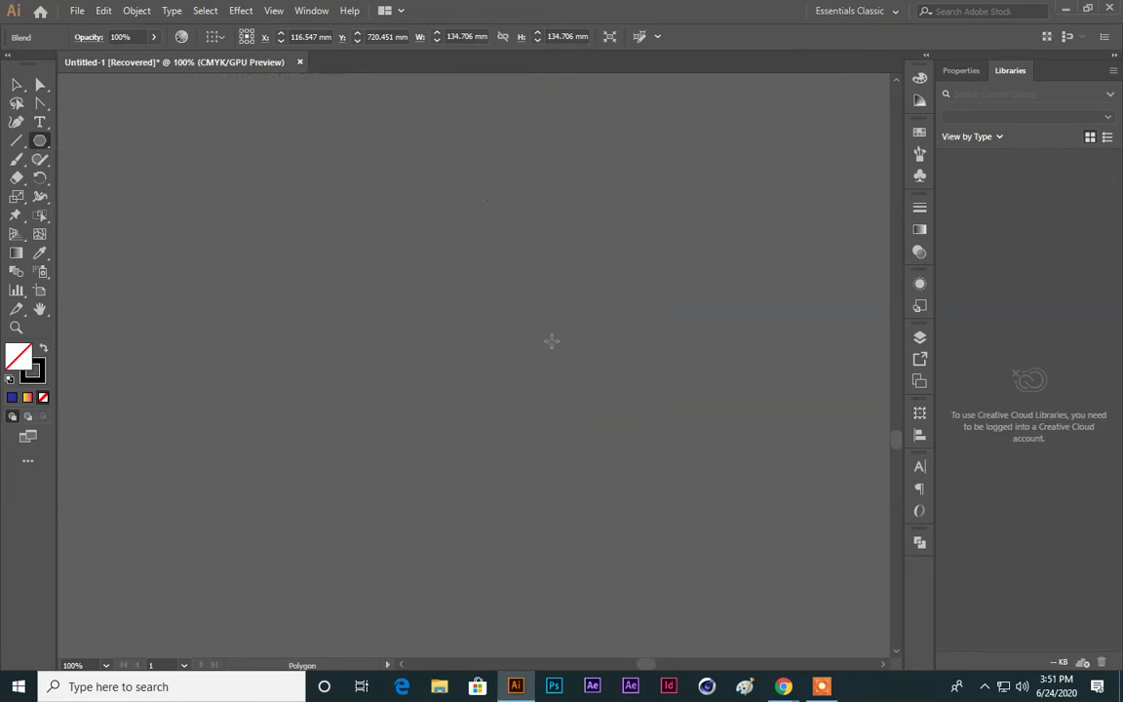
left_click_drag(525, 357, 629, 532)
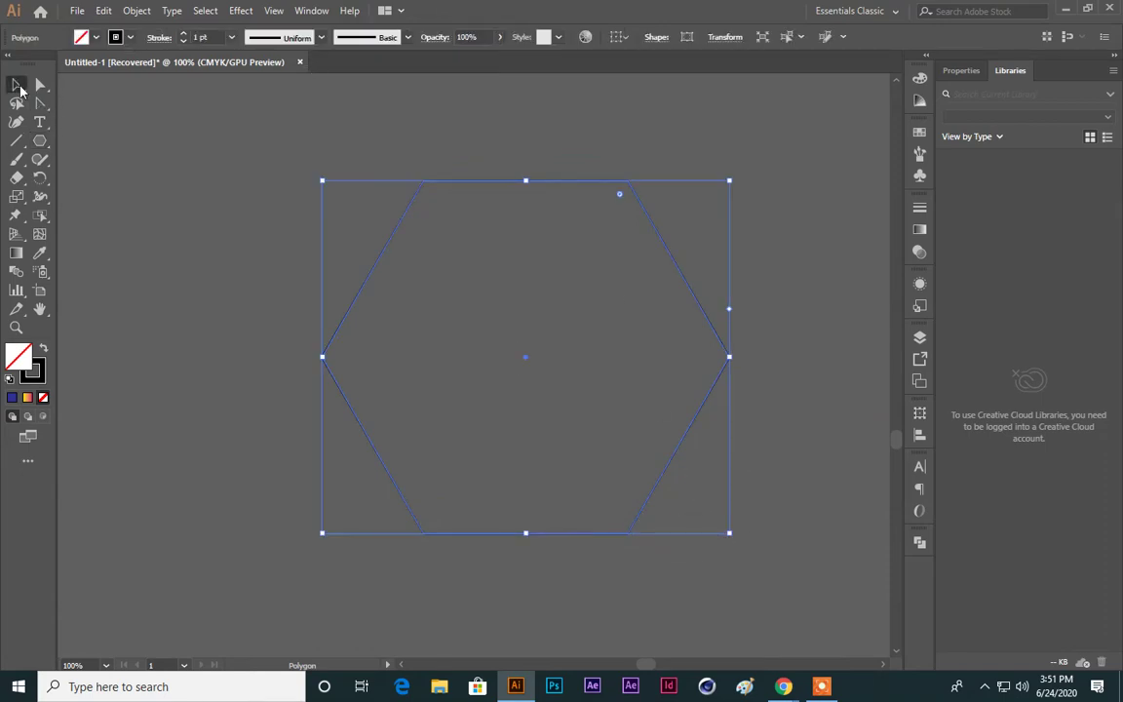
Step: Create a small concentric copy of the hexagon at its centre and deselect it
left_click(18, 85)
left_click(601, 357)
left_click(660, 237)
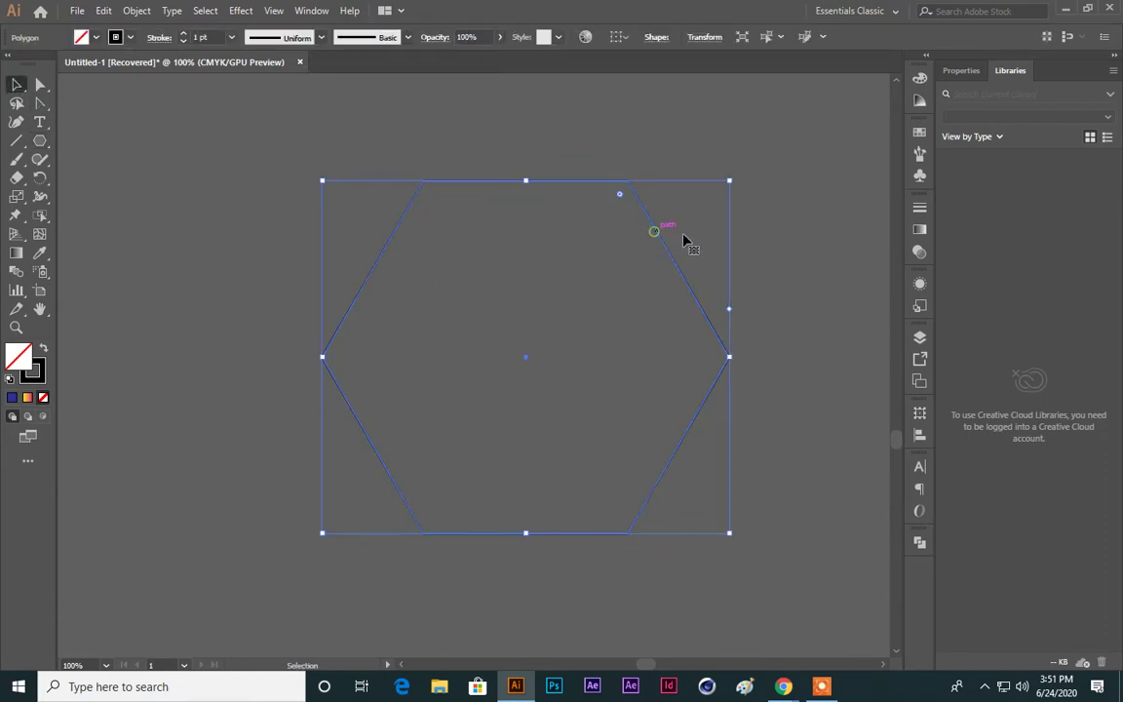
key("a")
key("v")
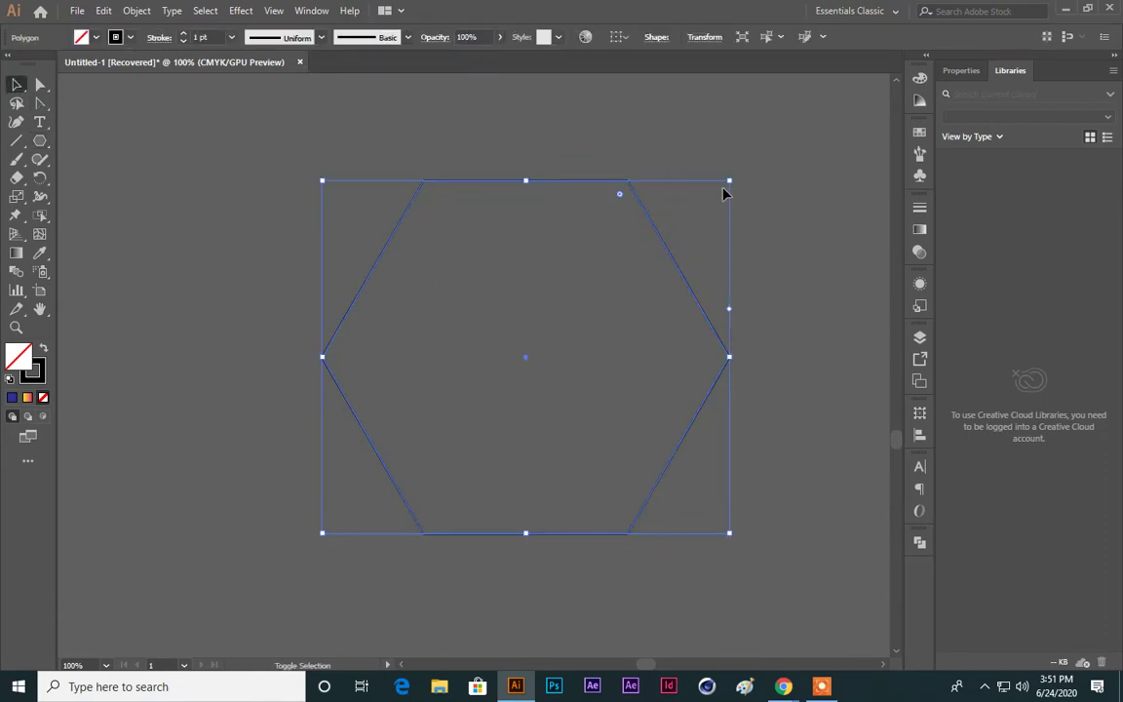
left_click_drag(730, 180, 556, 280)
left_click(575, 270)
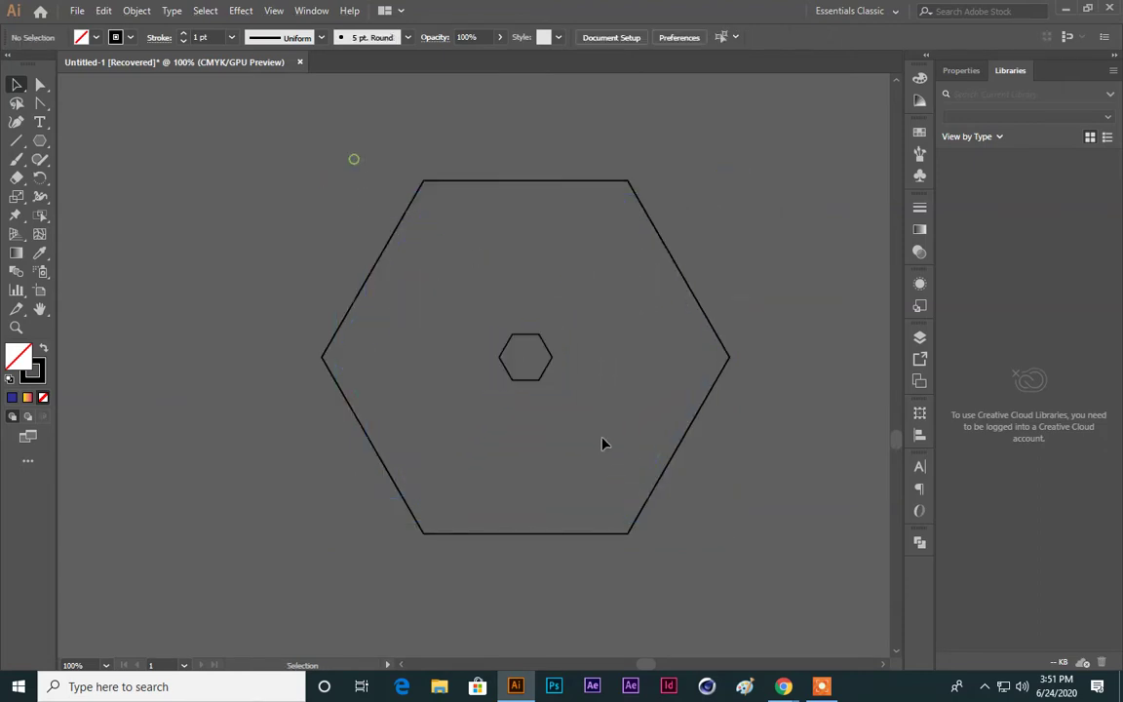
Step: Blend the large and small hexagons with 20 specified steps, using mismatched corner points for a twisted spiral, and deselect the result
left_click_drag(602, 443, 166, 230)
double_click(16, 272)
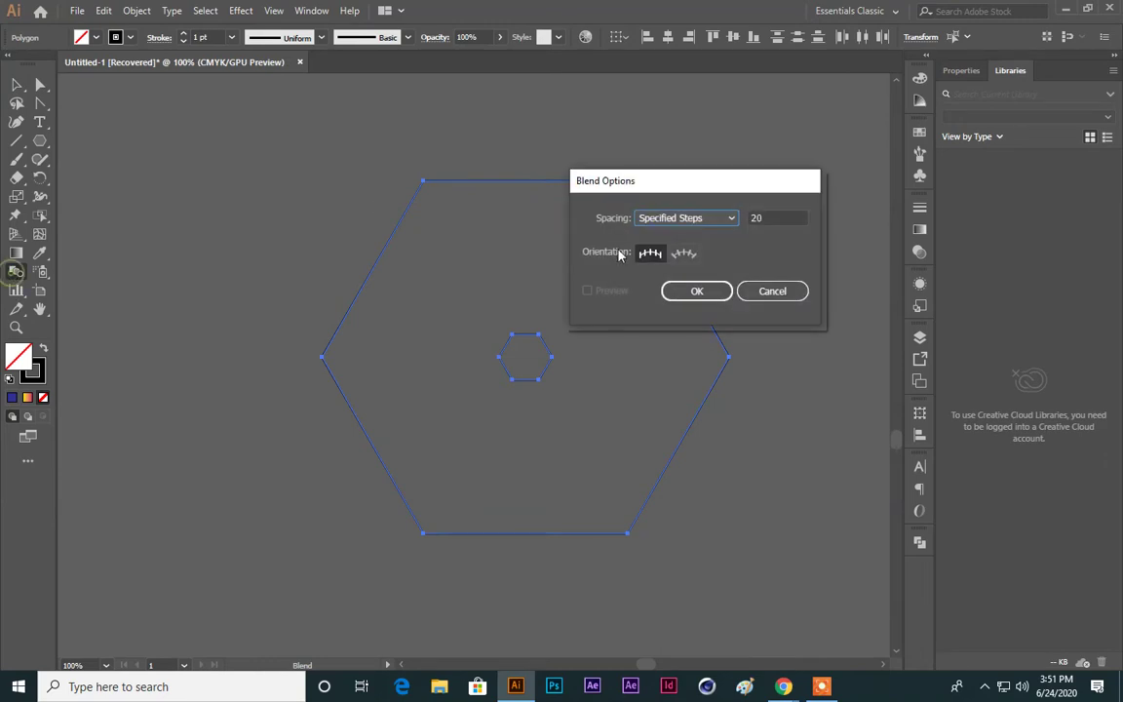
left_click(712, 291)
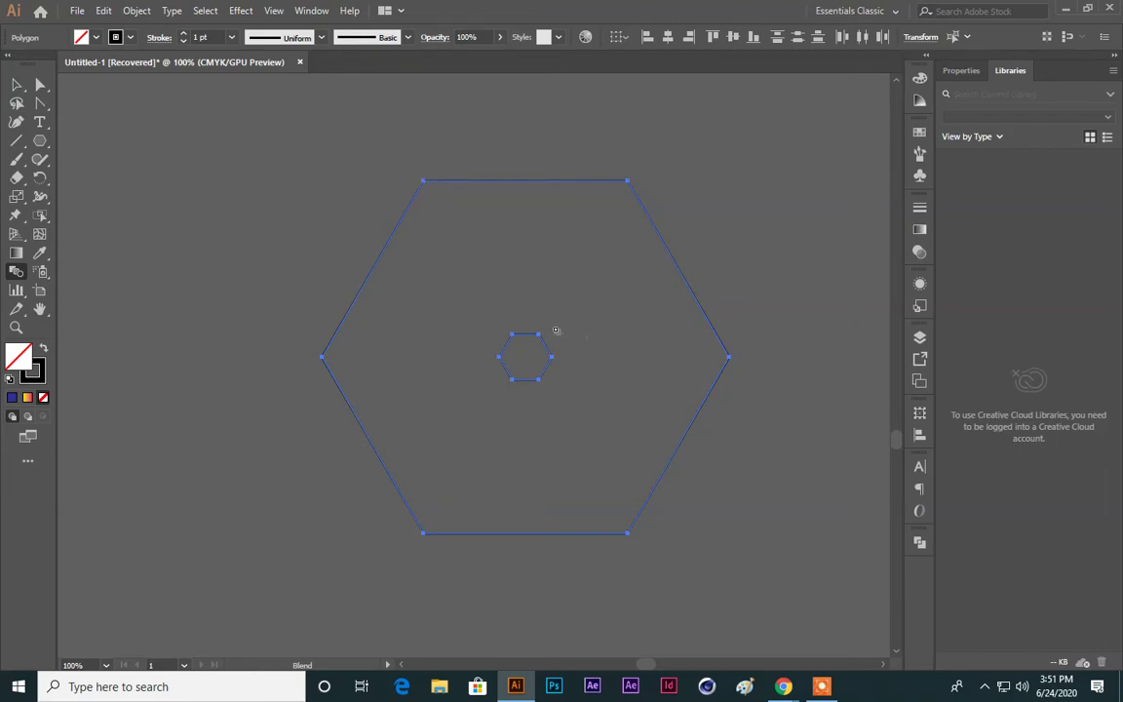
left_click(539, 336)
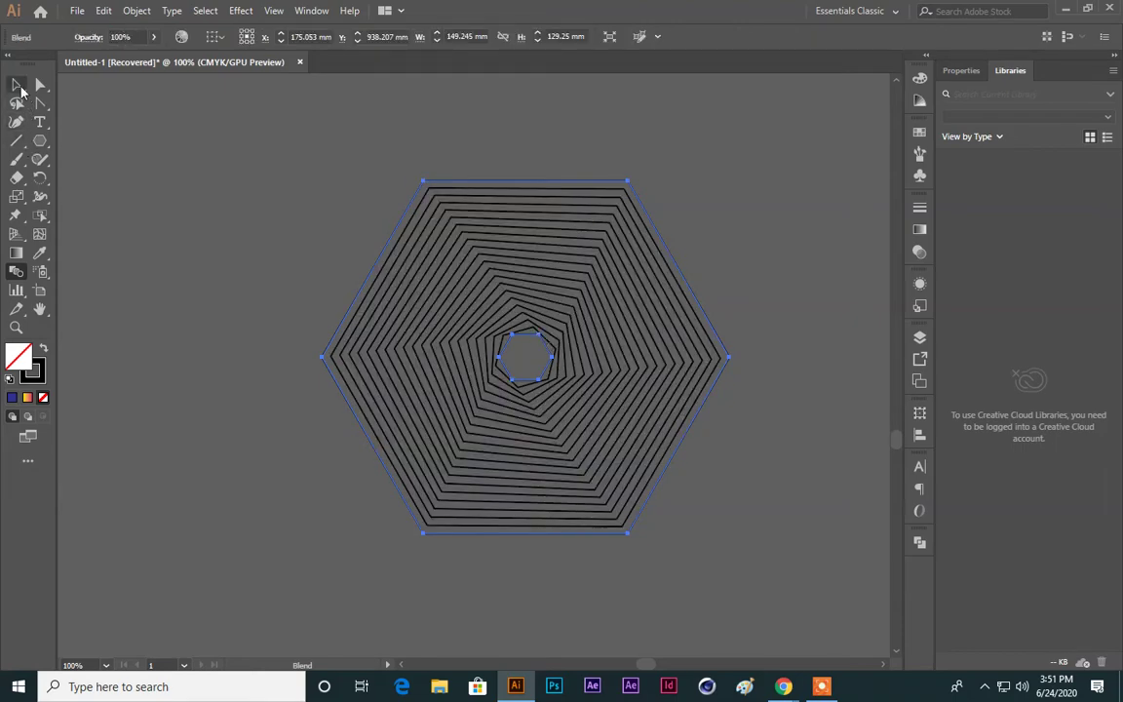
left_click(17, 85)
left_click(378, 186)
Step: Move the concentric circle blend close to the upper right side of the hexagon blend and deselect it
key("ctrl+=")
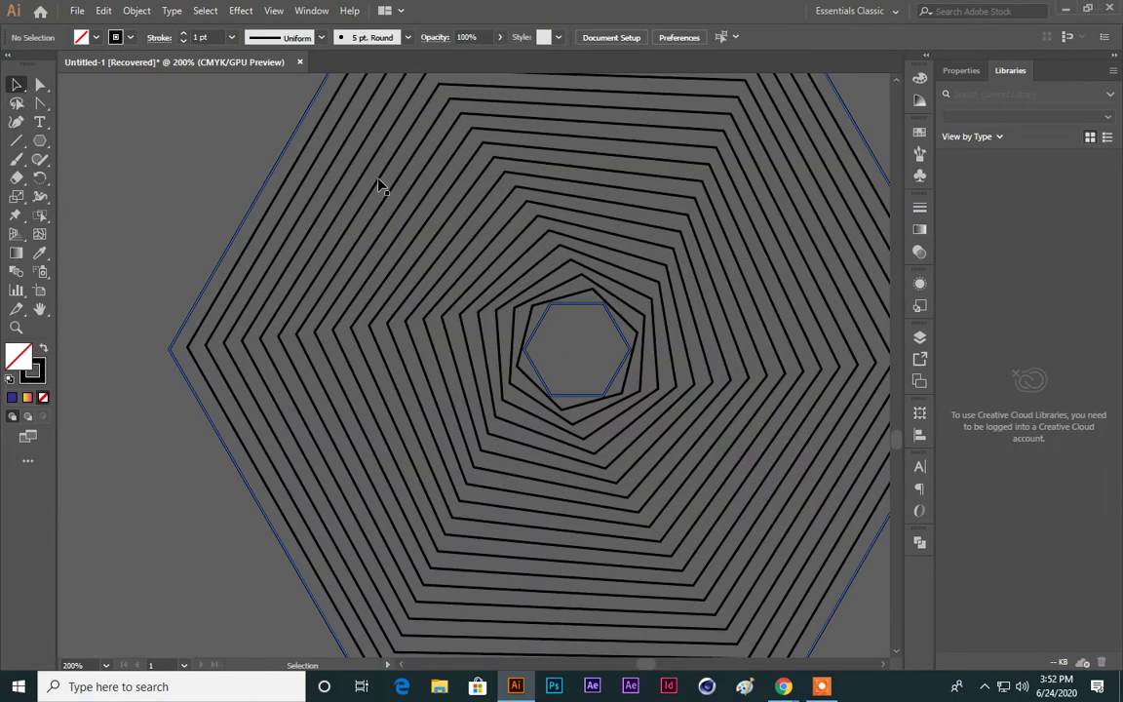
key("ctrl+minus")
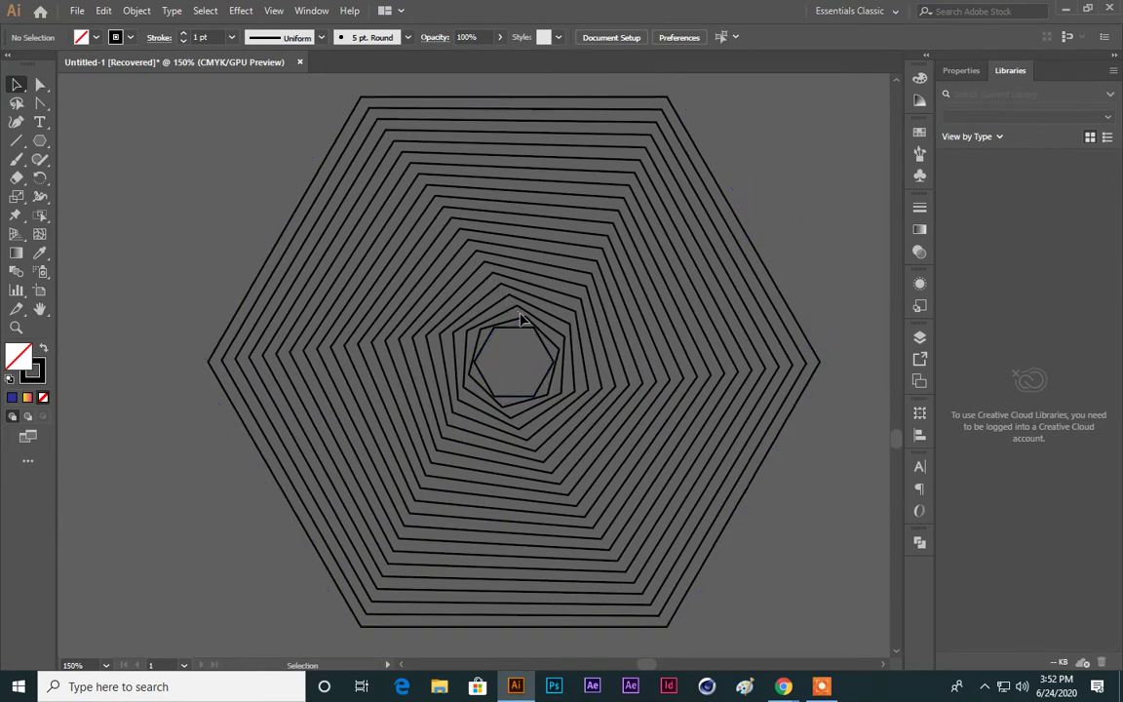
left_click_drag(534, 333, 534, 329)
scroll(638, 407, "down", 3)
key("ctrl+minus")
key("ctrl+minus")
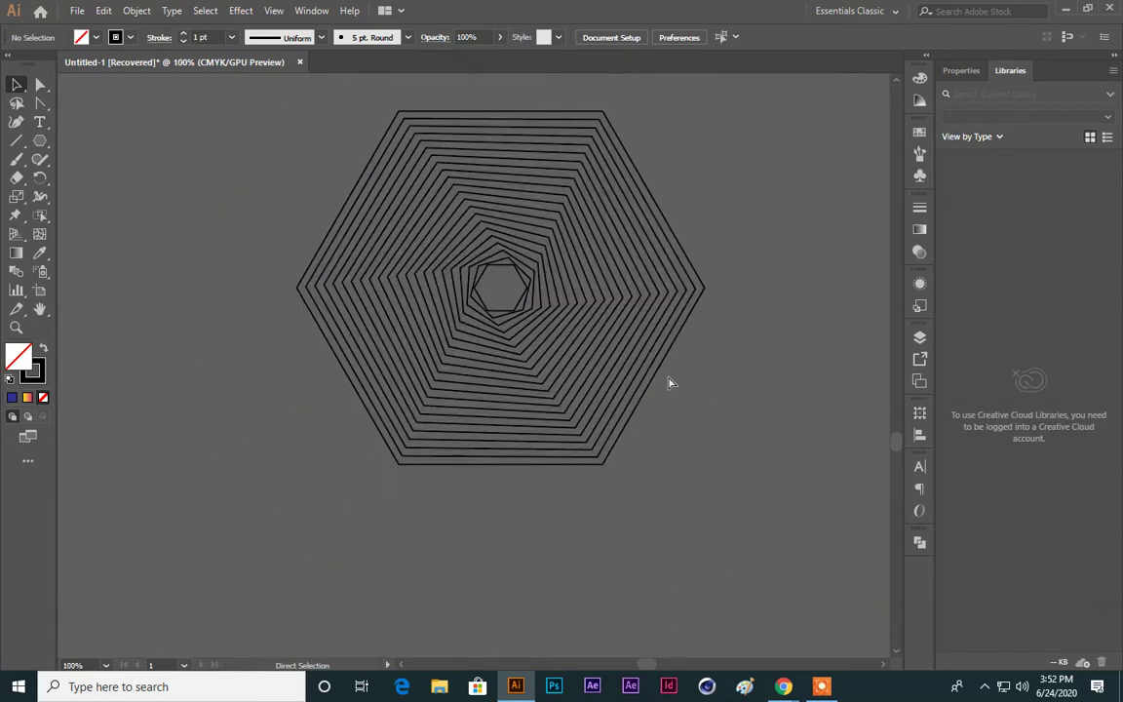
scroll(668, 383, "up", 3)
scroll(668, 383, "up", 3)
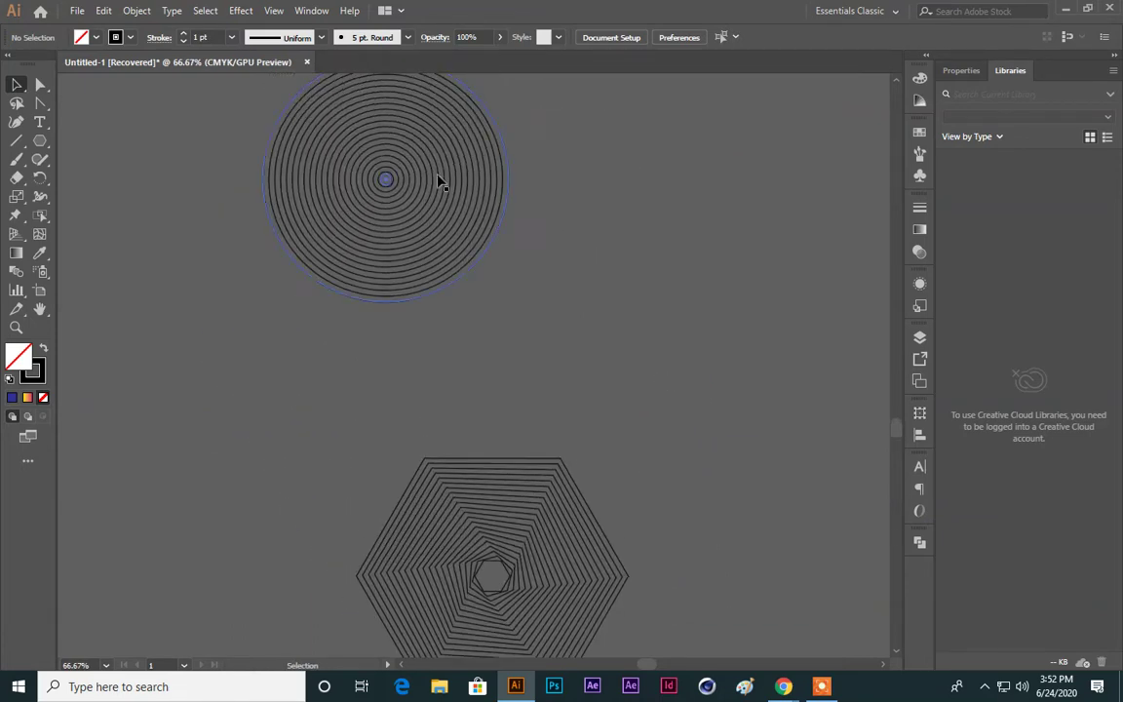
left_click_drag(439, 179, 730, 374)
left_click(382, 283)
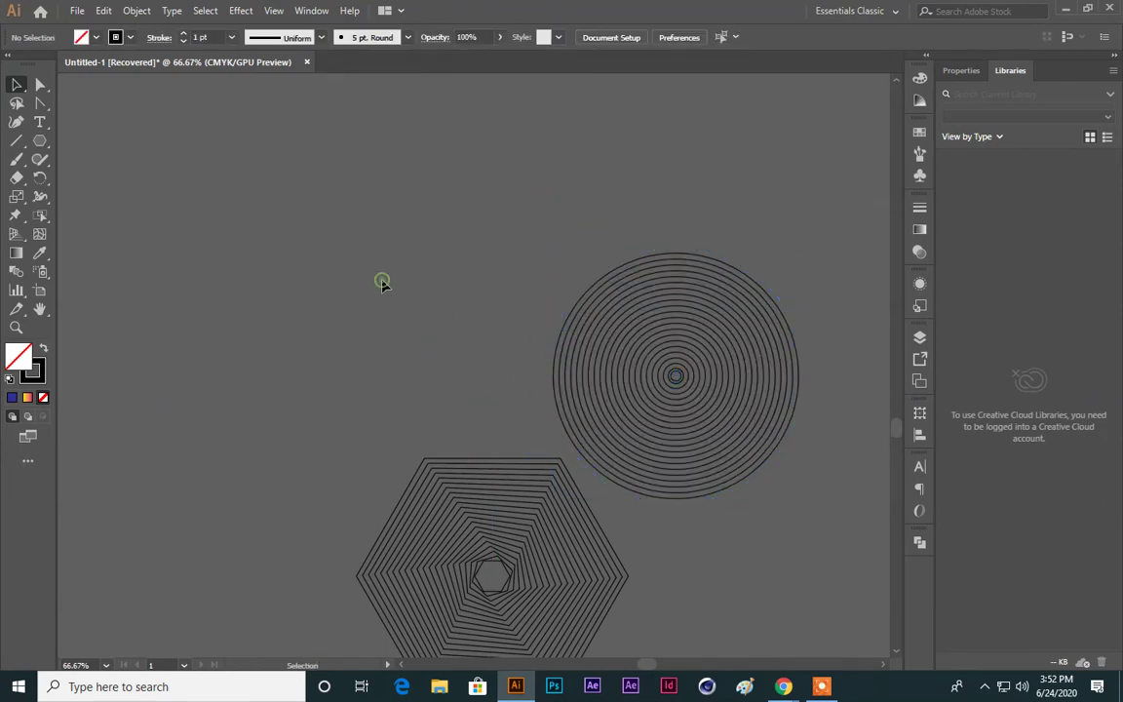
Step: Isolate the hexagon blend and give its small central hexagon a red stroke
scroll(368, 268, "down", 5)
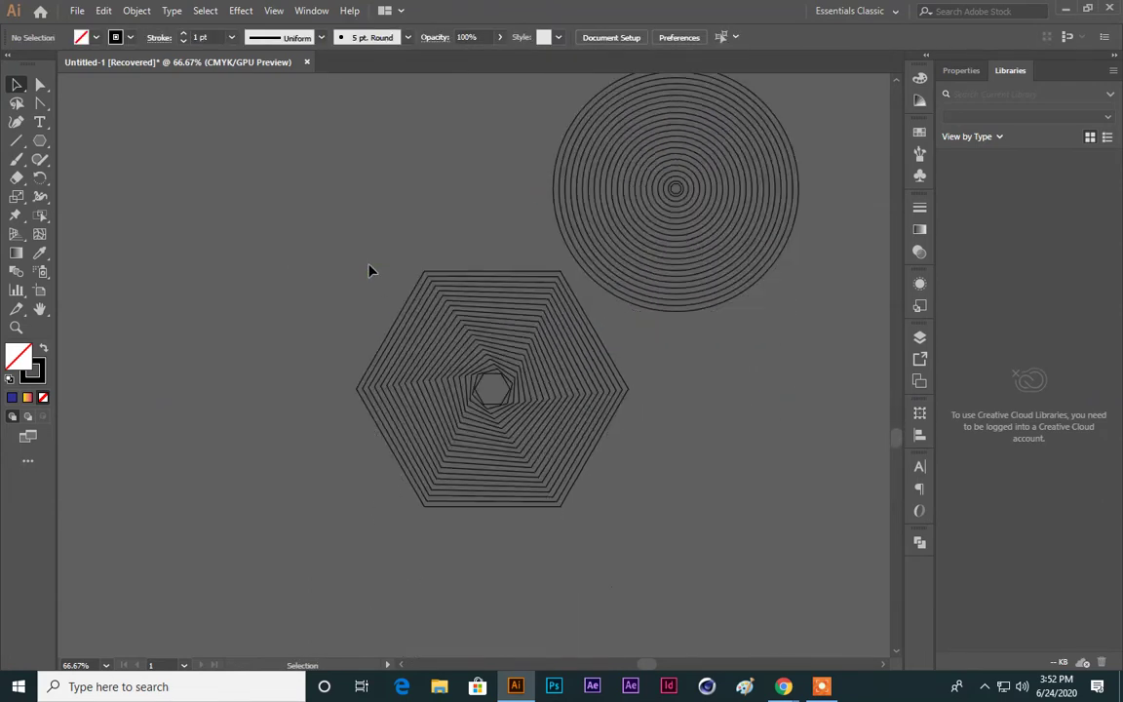
double_click(505, 328)
left_click(506, 388)
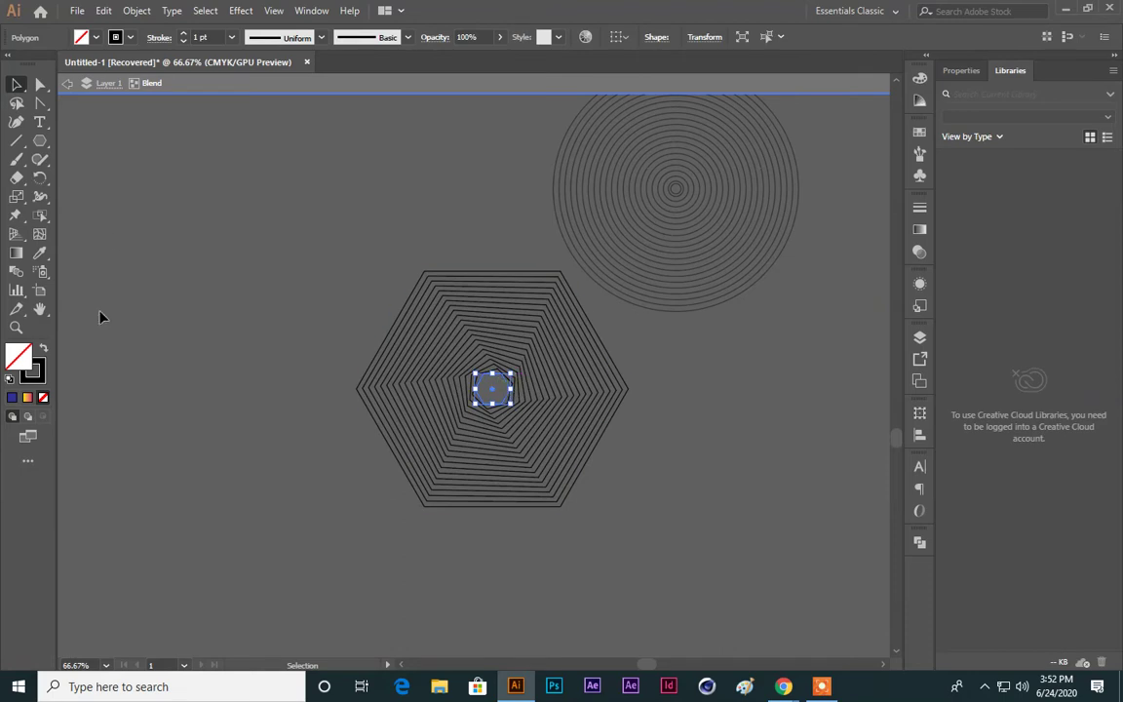
left_click(132, 39)
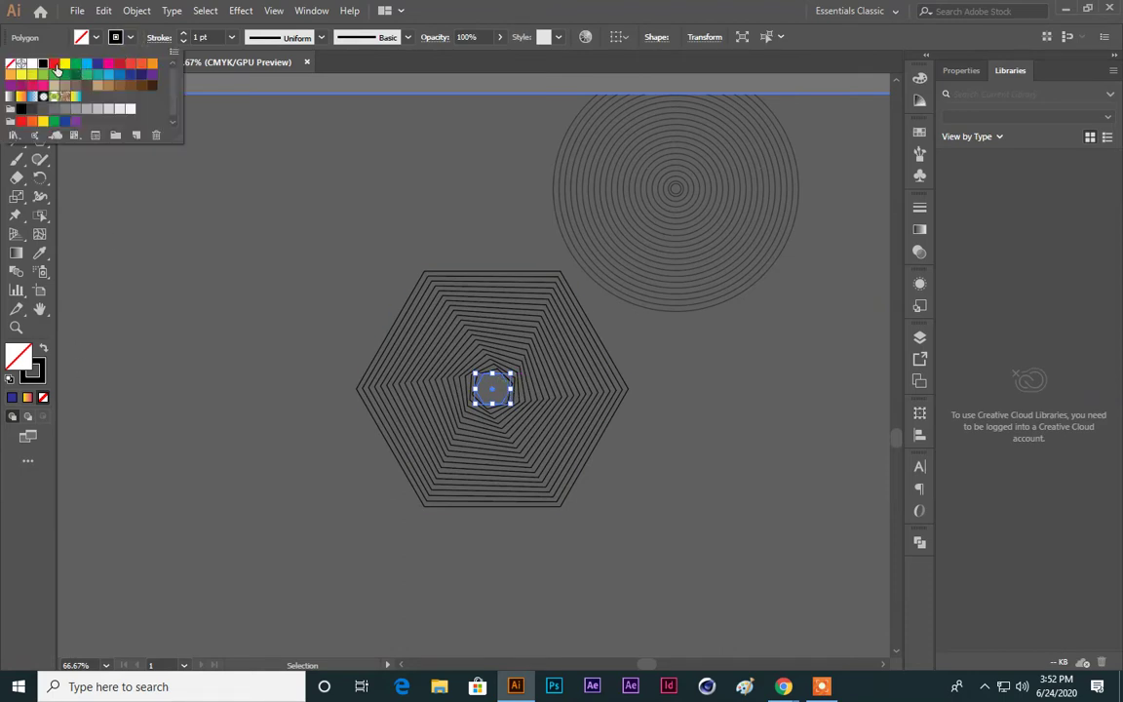
left_click(55, 66)
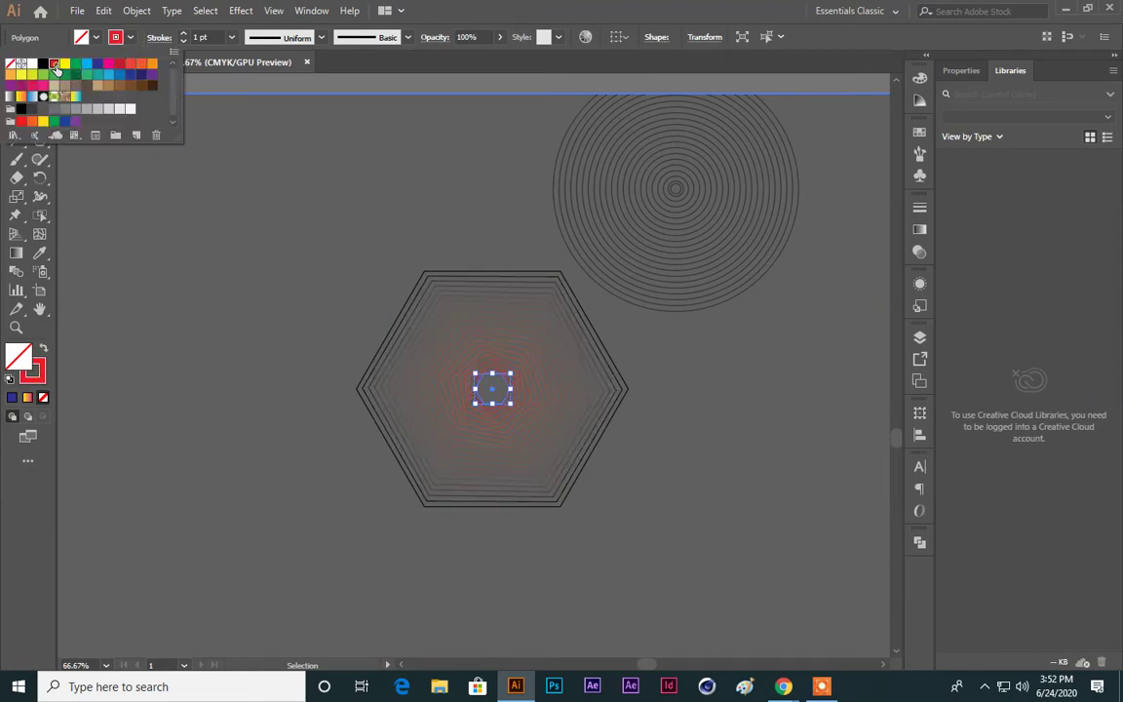
Step: Give the outer hexagon of the blend a yellow stroke and leave isolation mode
left_click(425, 278)
left_click(129, 38)
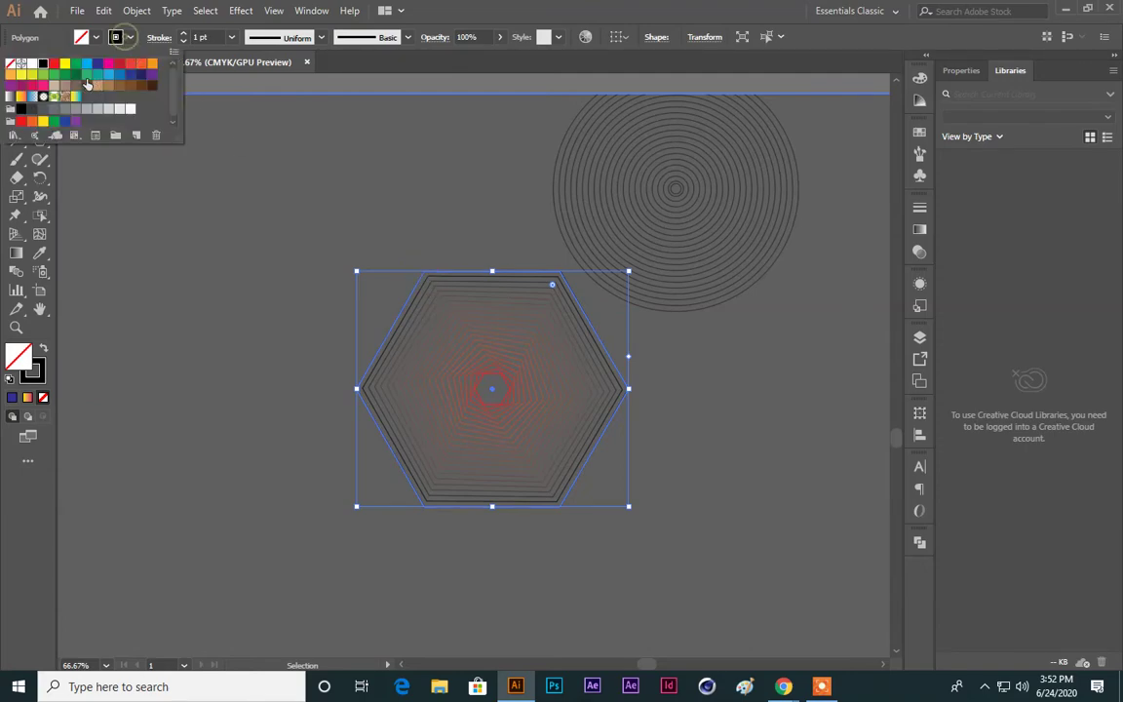
left_click(64, 65)
left_click(652, 489)
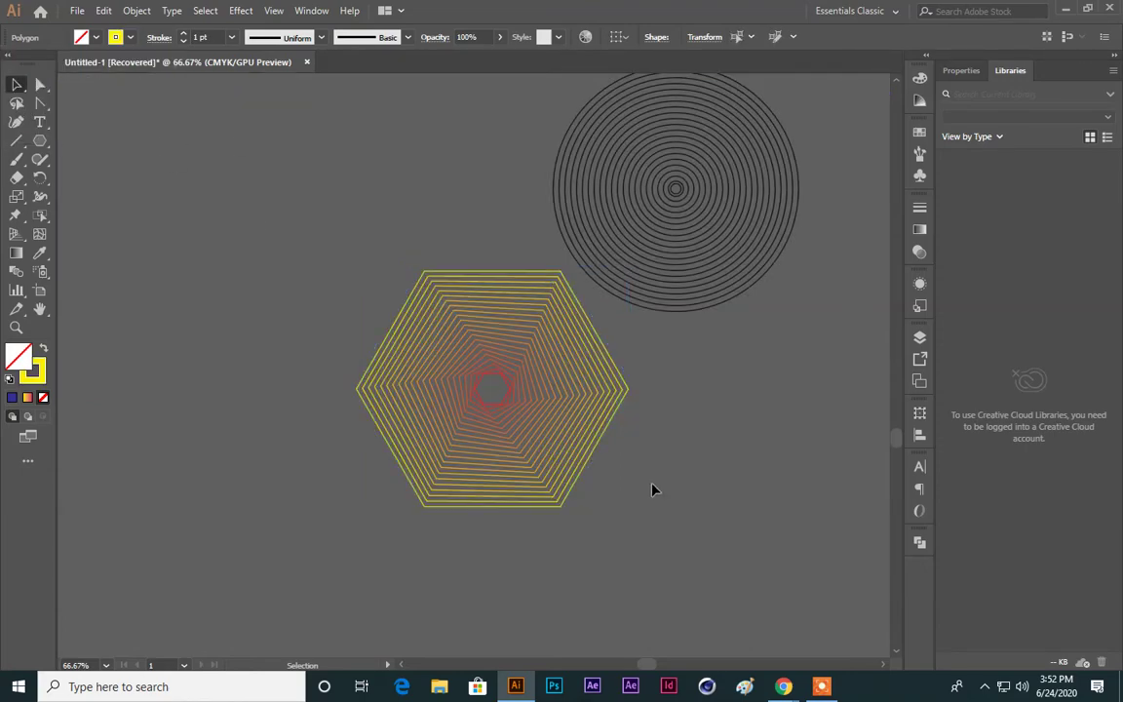
key("a")
key("ctrl+equal")
key("ctrl+equal")
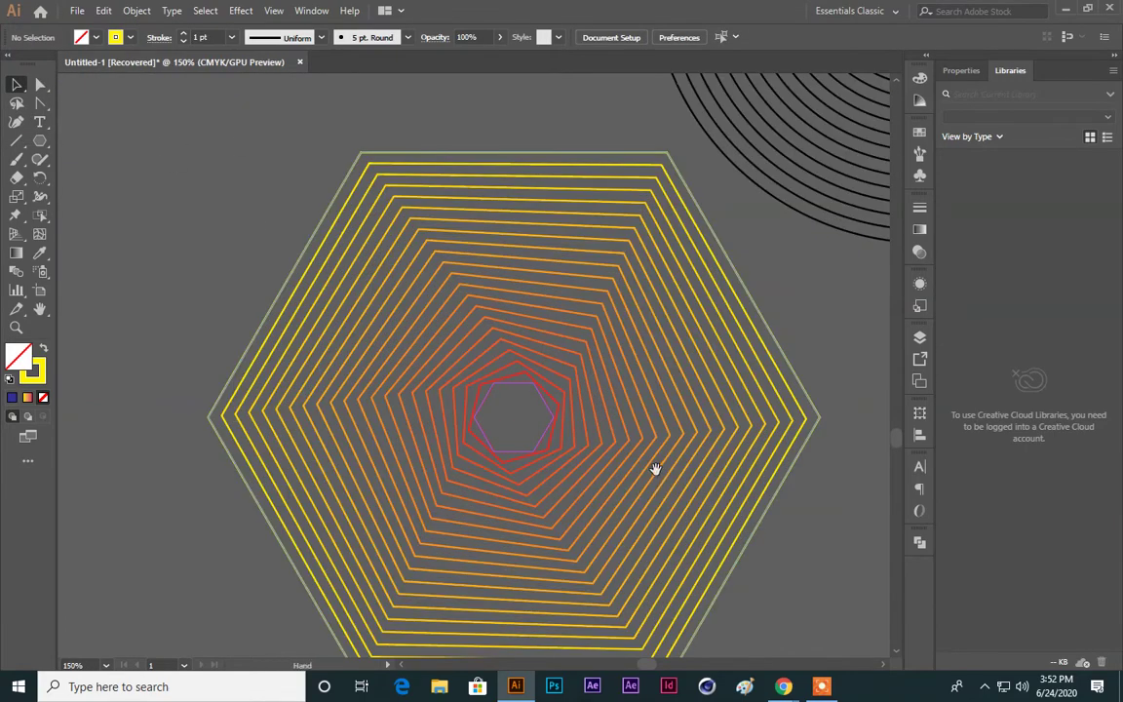
key("ctrl+minus")
key("ctrl+minus")
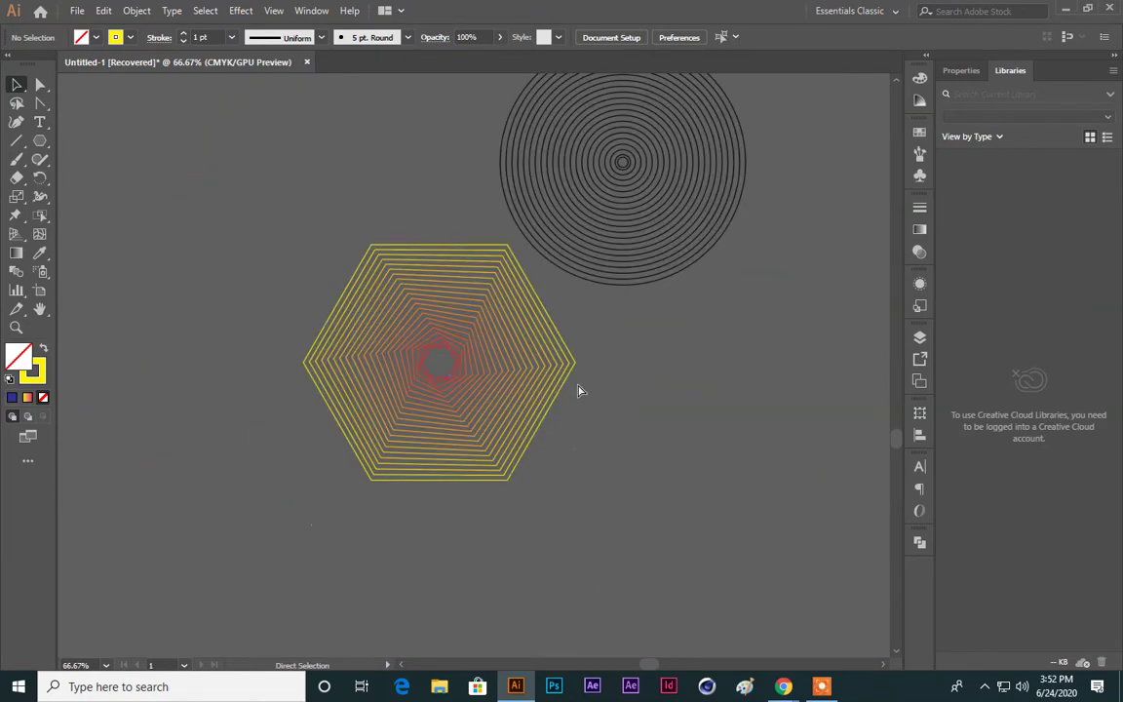
Step: Draw a square about 200 mm wide to the right of the circle blend, and add a small concentric copy at its centre
left_click_drag(576, 383, 433, 470)
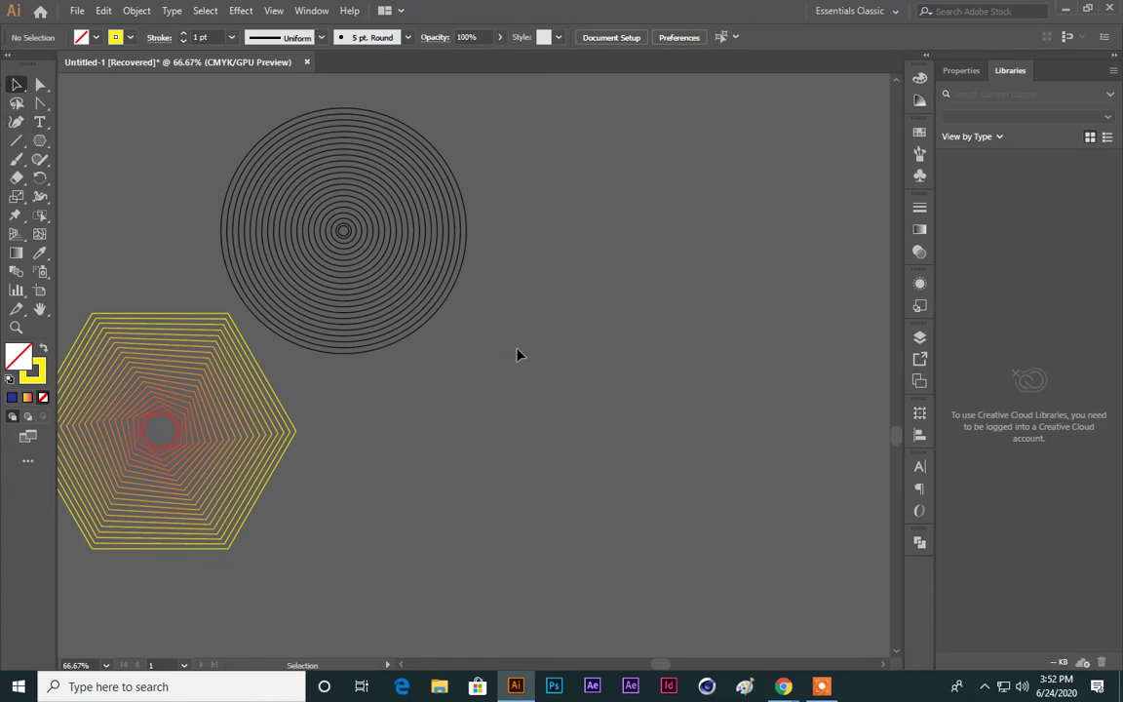
left_click_drag(40, 140, 107, 233)
left_click_drag(665, 382, 847, 563)
left_click(17, 87)
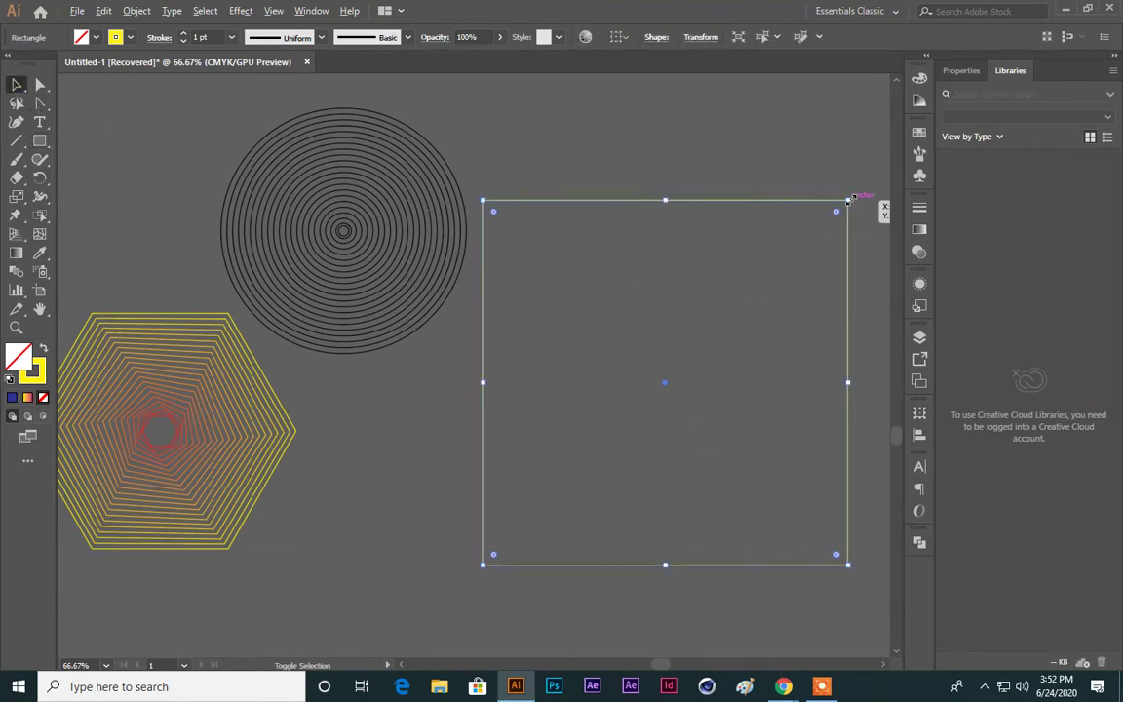
left_click_drag(849, 199, 679, 307)
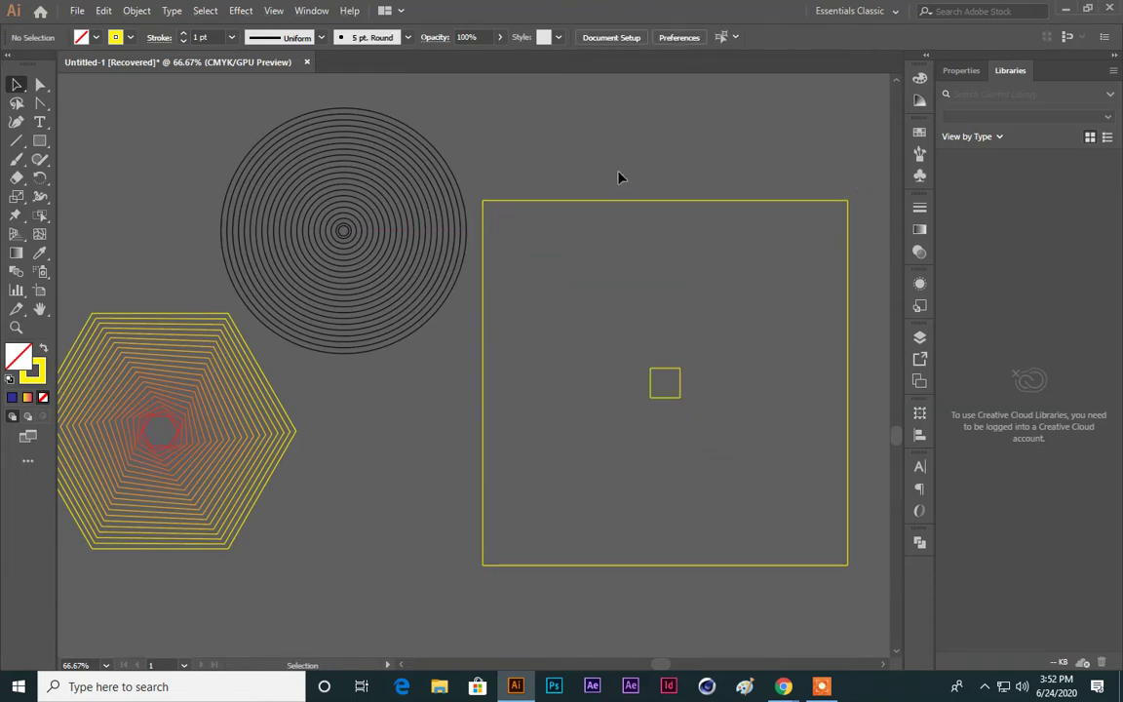
Step: Blend the large and small squares with 20 specified steps, linking opposite corners, and deselect the result
left_click_drag(619, 176, 685, 389)
left_click(15, 274)
double_click(14, 276)
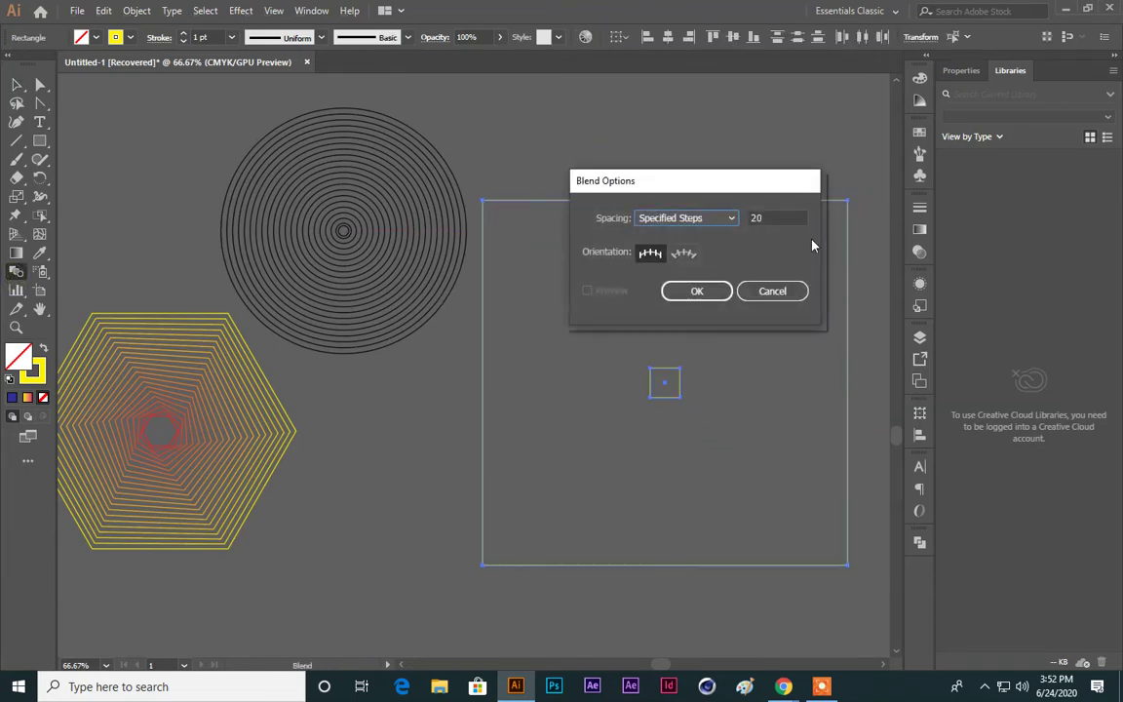
left_click(719, 284)
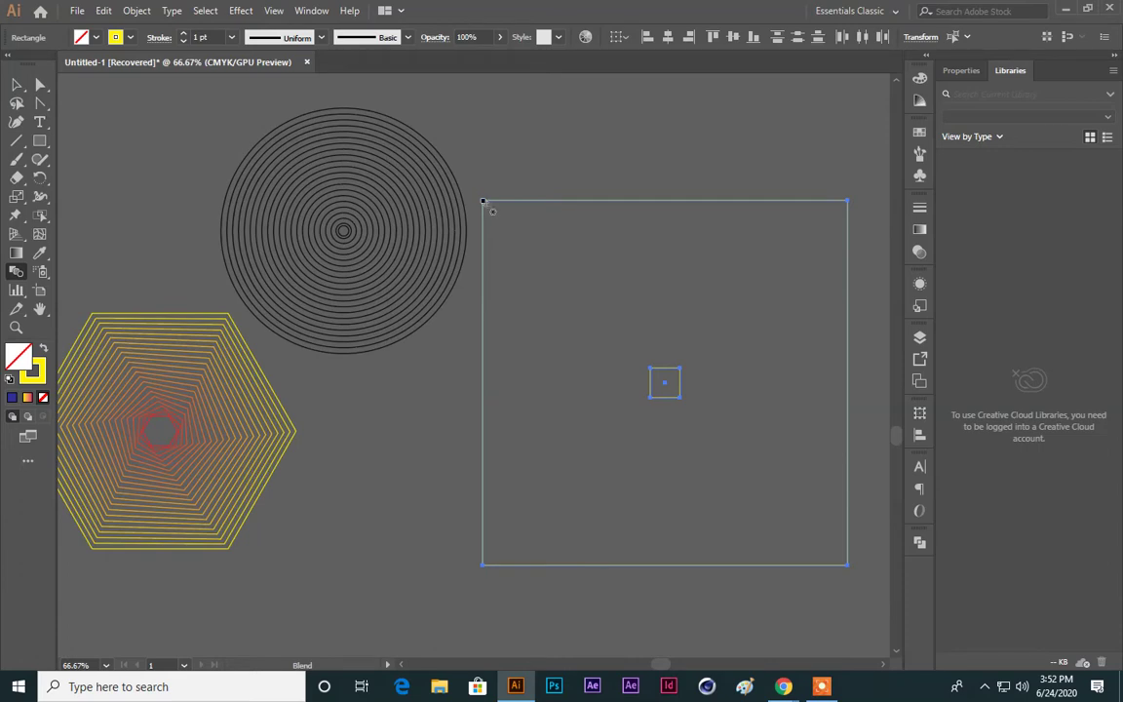
left_click(482, 202)
left_click(681, 397)
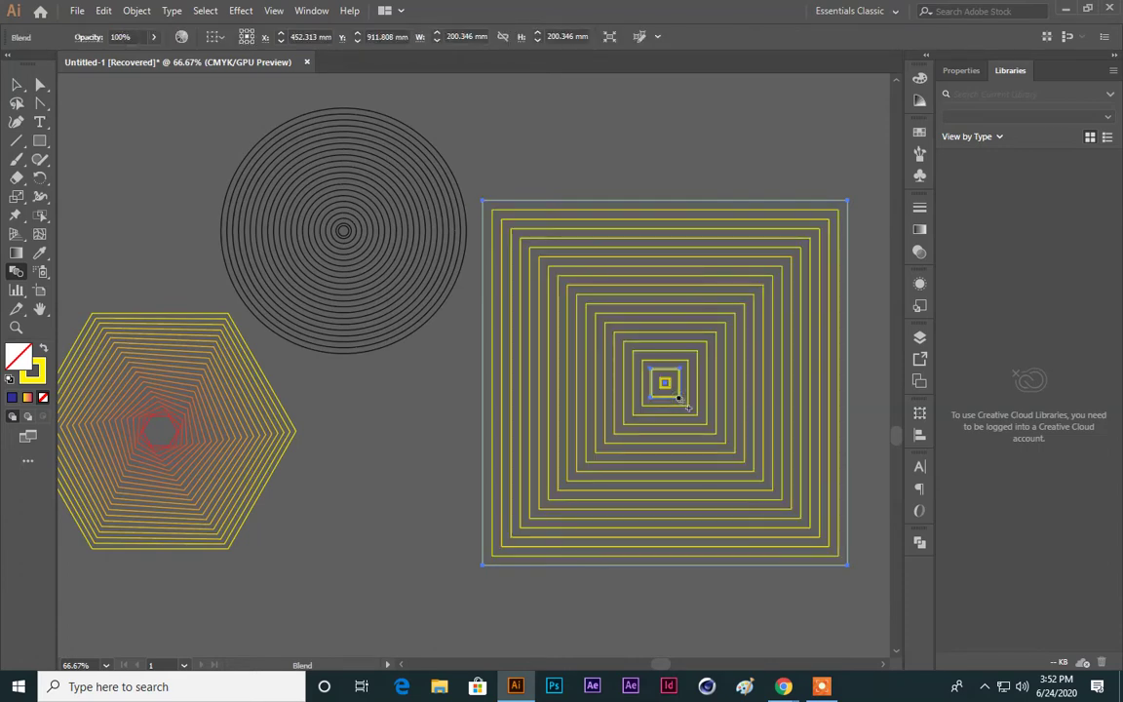
left_click(16, 86)
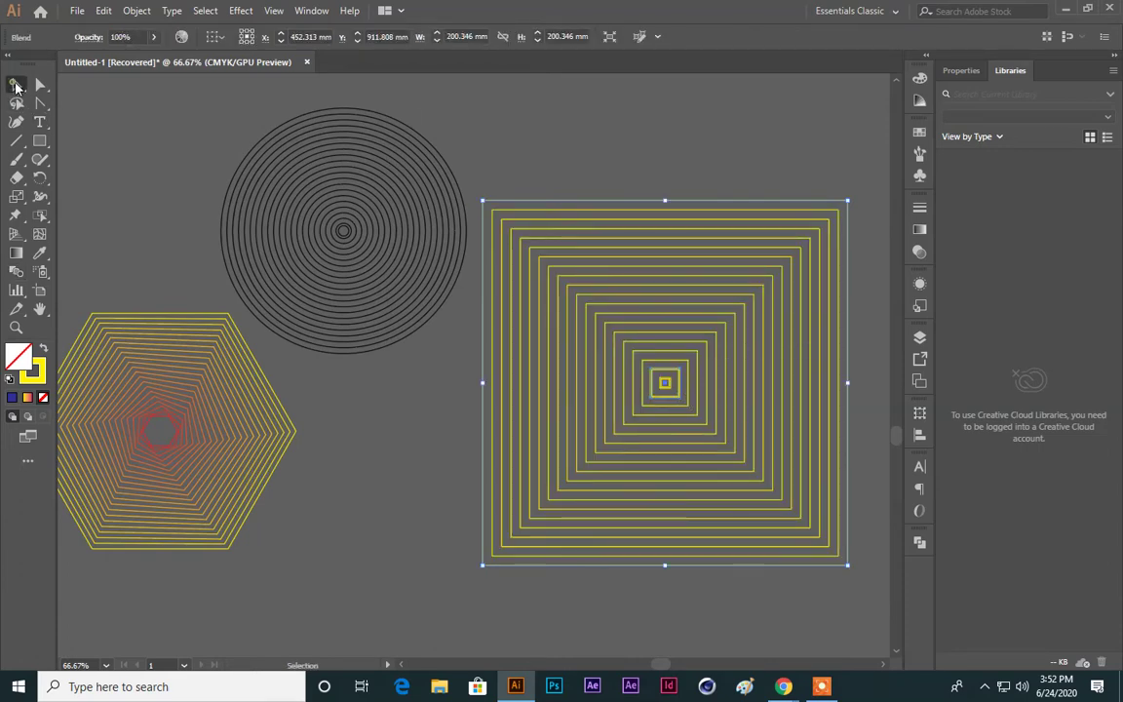
left_click(487, 515)
Step: Draw a square about 47 mm wide below the existing blends, and delete the larger off-centre square drawn around it
scroll(472, 396, "down", 3)
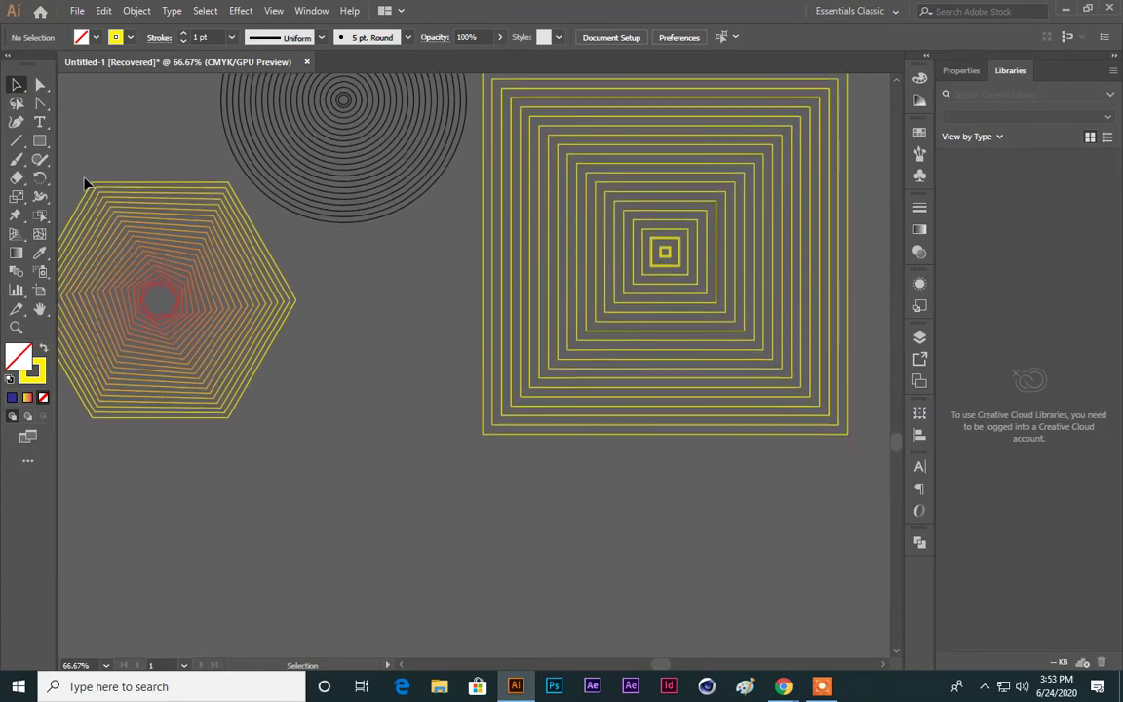
left_click(39, 142)
scroll(406, 388, "down", 6)
left_click_drag(453, 414, 496, 457)
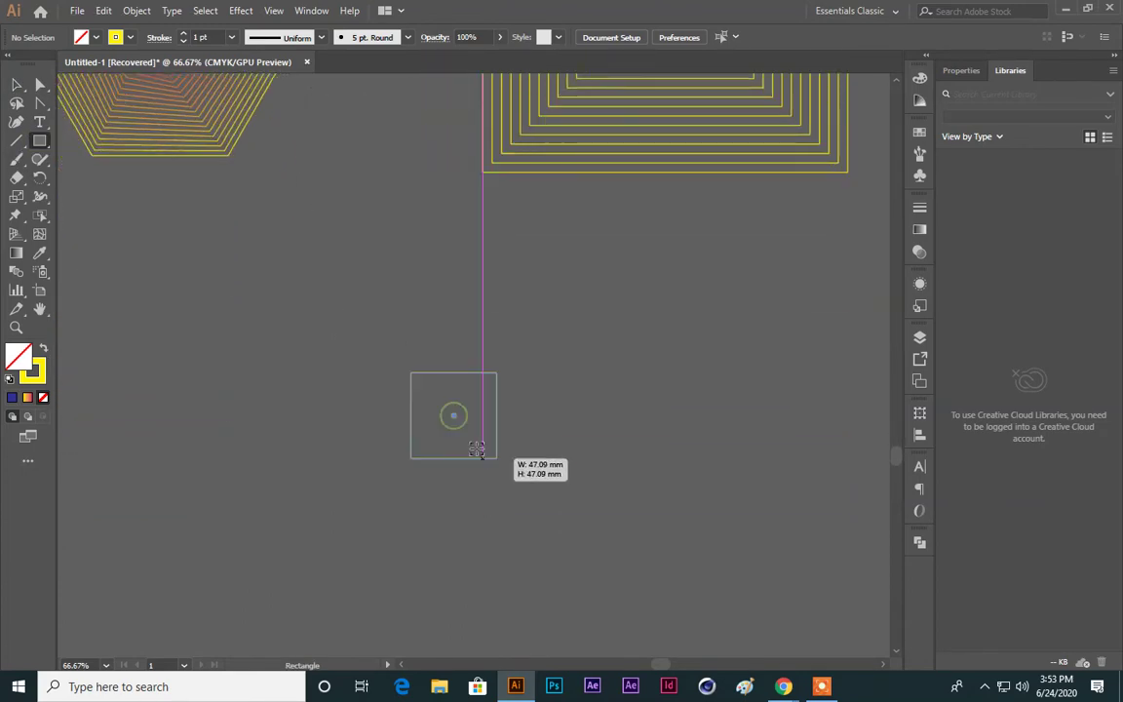
left_click_drag(383, 365, 562, 543)
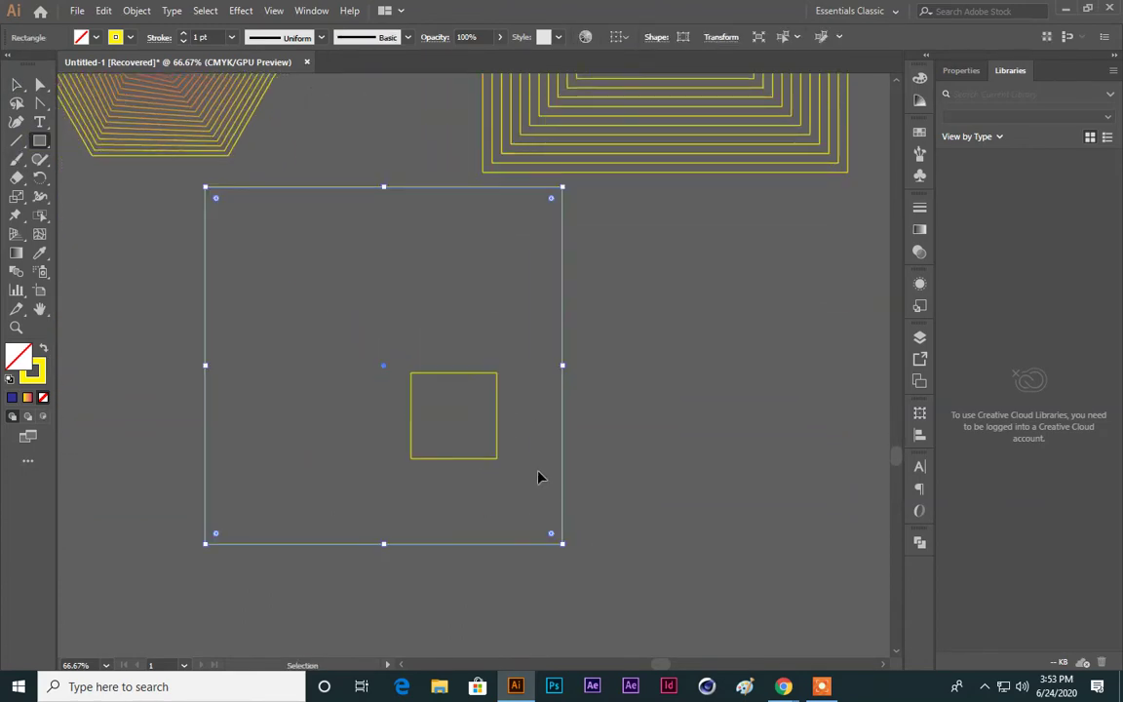
key("Delete")
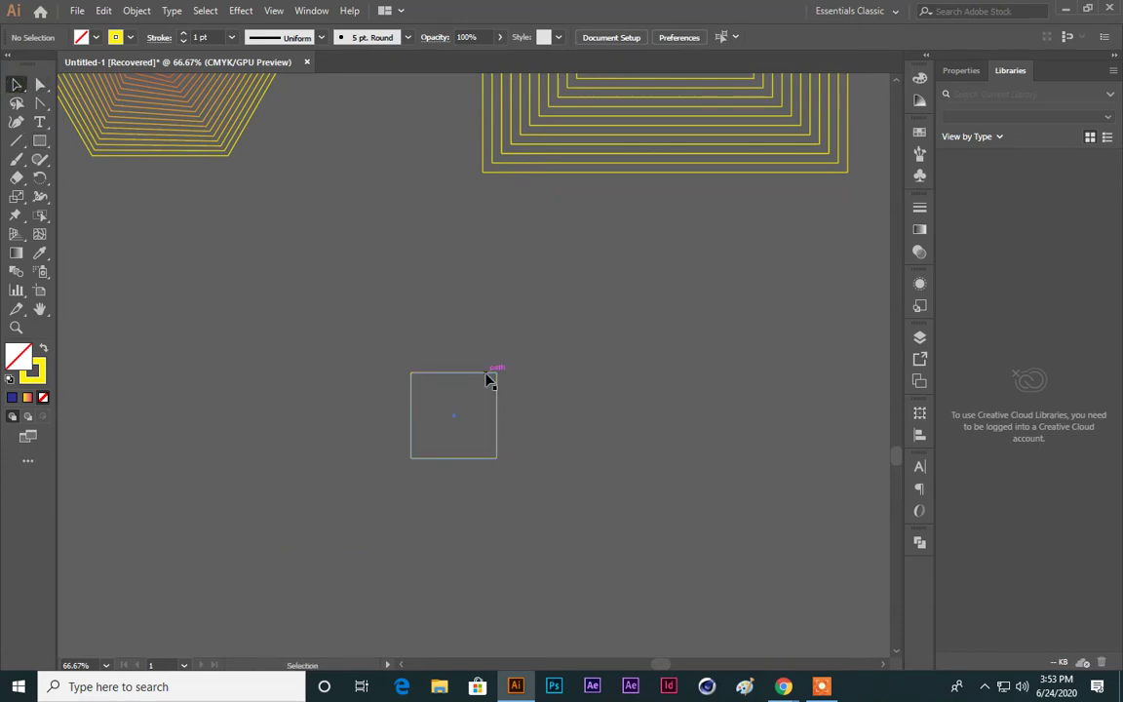
Step: Enlarge the 47 mm square proportionally from its centre until its upper edge nearly reaches the square blend, and deselect it
left_click(495, 373)
left_click_drag(497, 373, 685, 185)
left_click(789, 388)
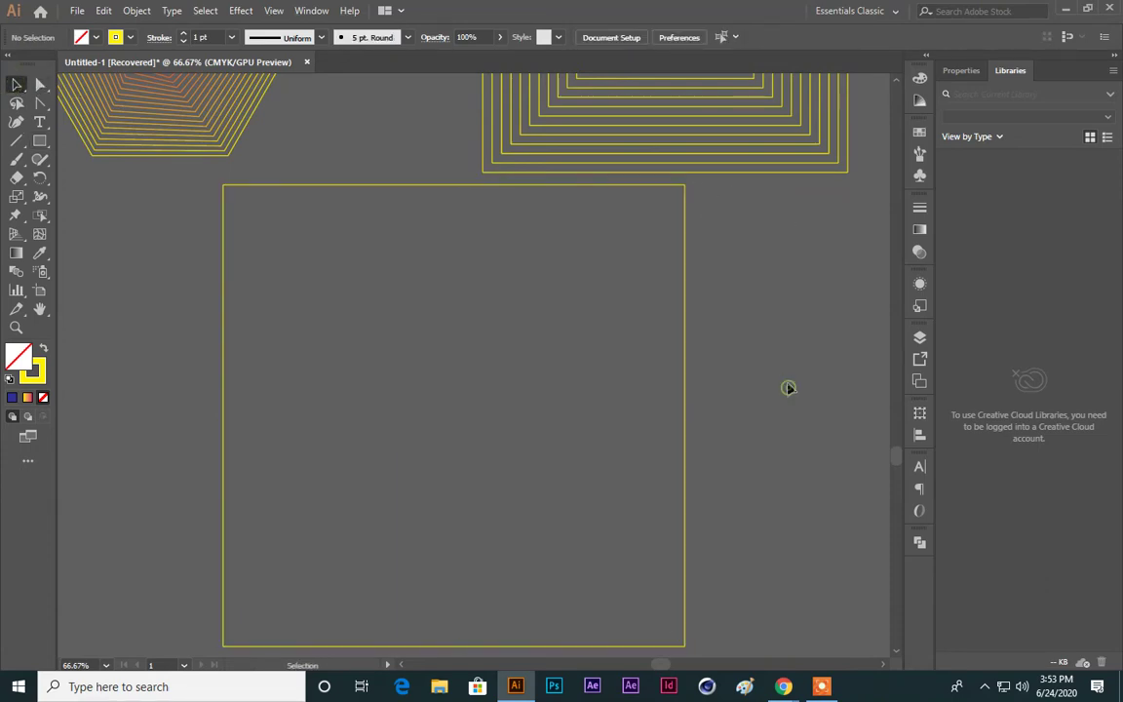
Step: Add a small concentric copy of the large square at its centre
left_click(307, 184)
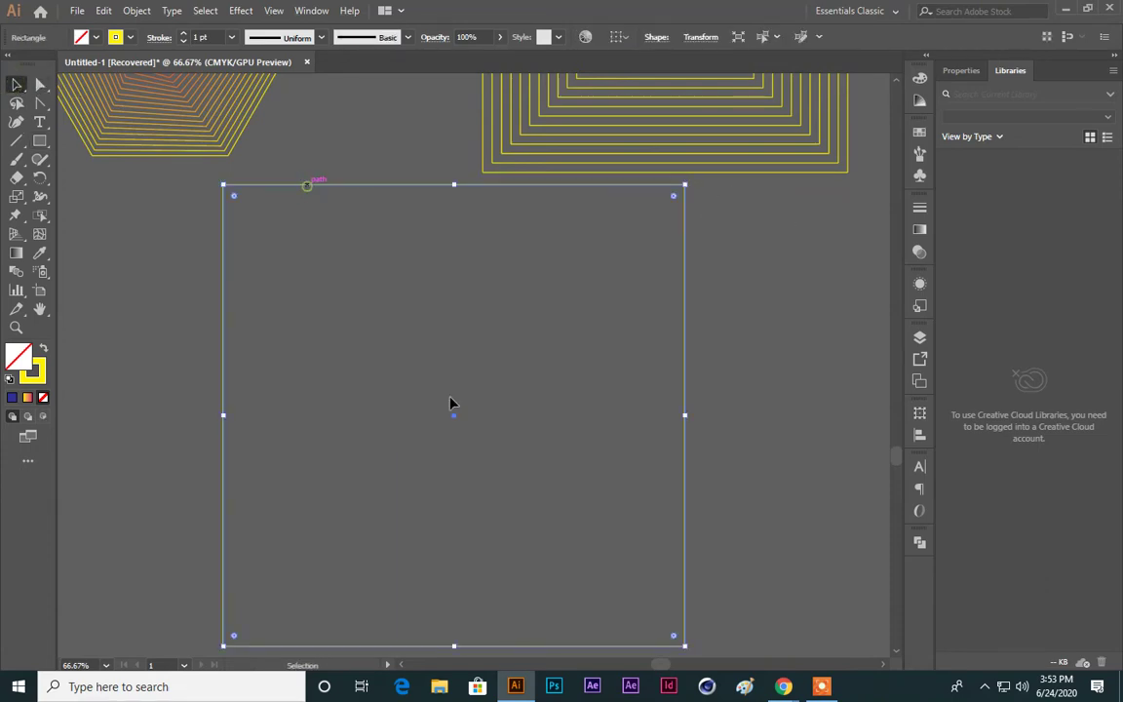
double_click(17, 275)
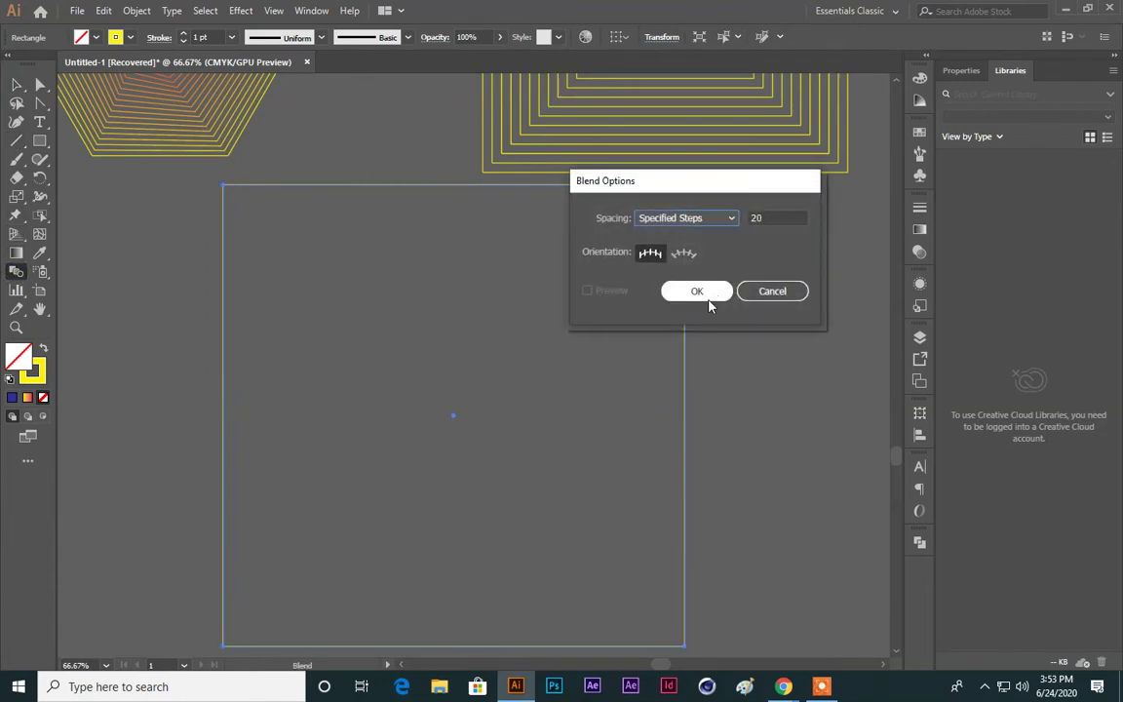
left_click(769, 295)
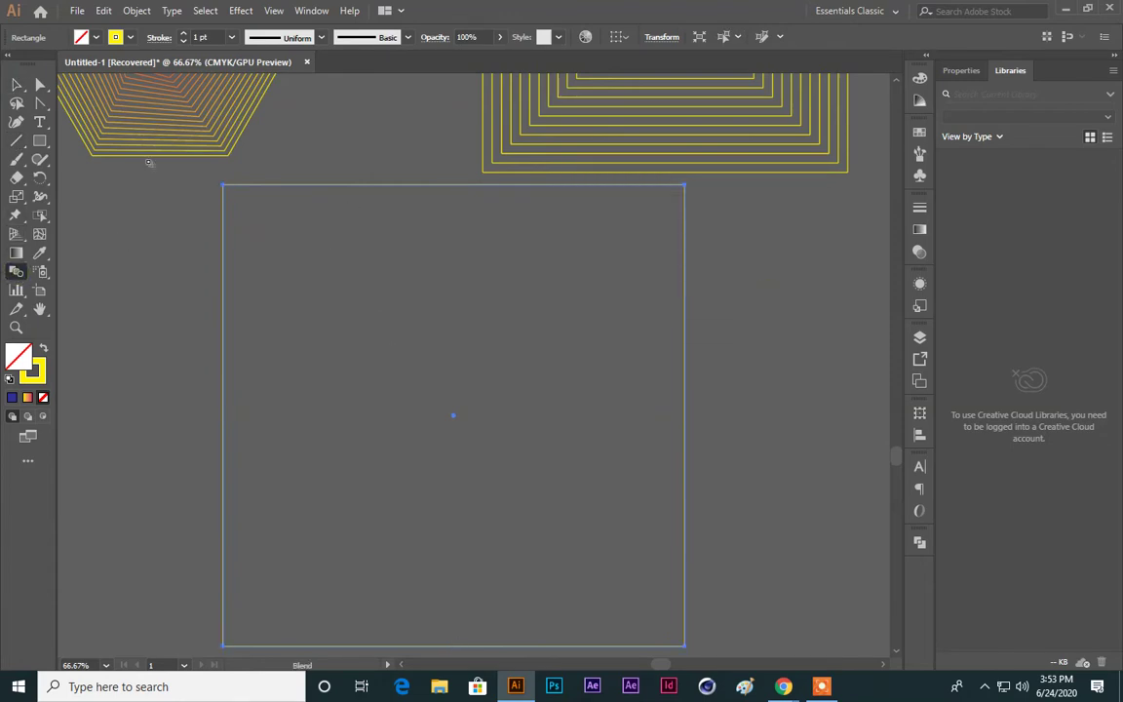
left_click(16, 84)
key("a")
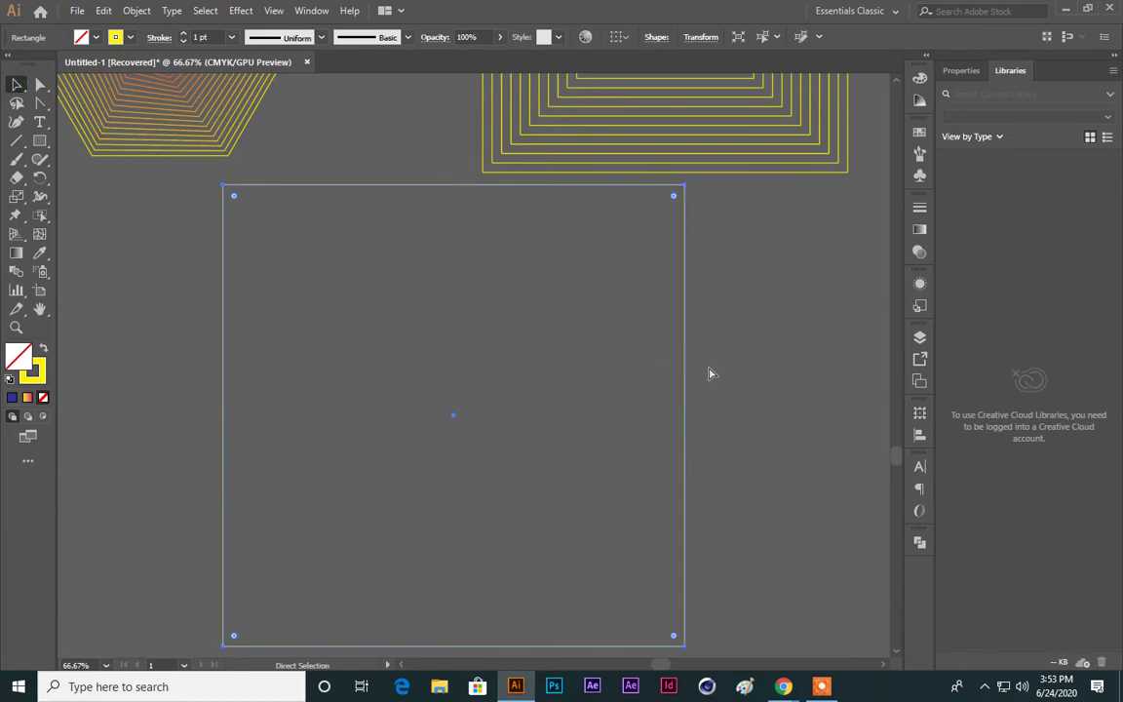
key("v")
left_click_drag(683, 186, 472, 330)
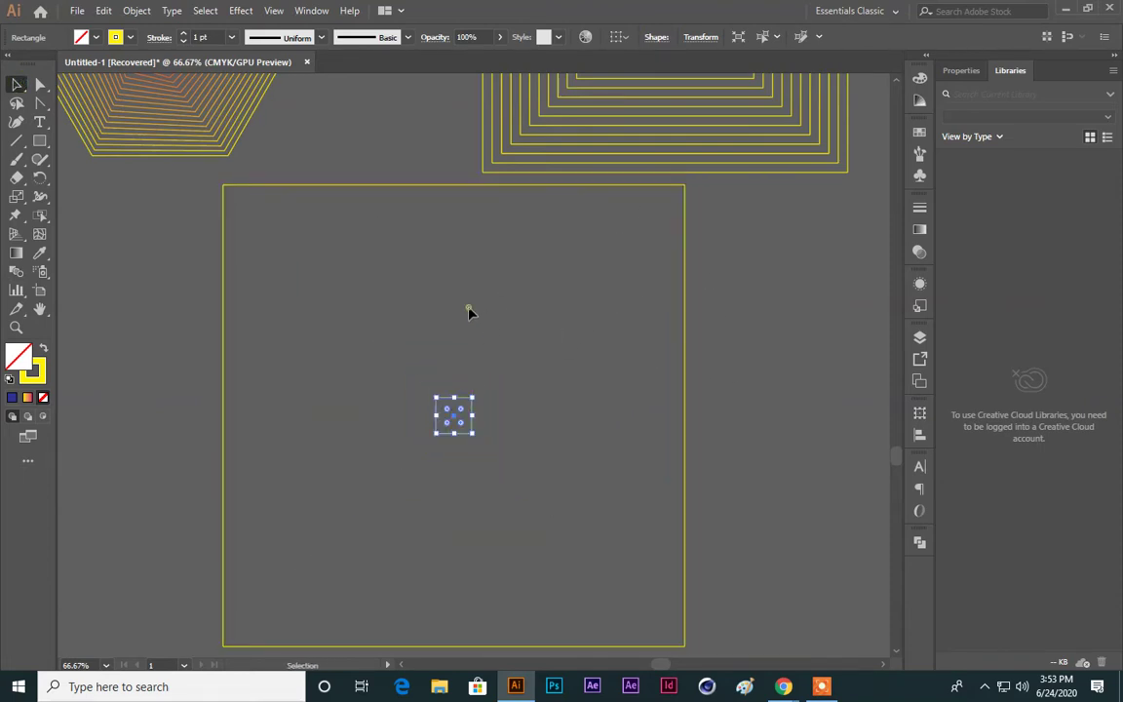
Step: Blend the two squares by linking the large square's upper-left corner to the small square's upper-right corner, and deselect the result
left_click_drag(466, 474, 107, 226)
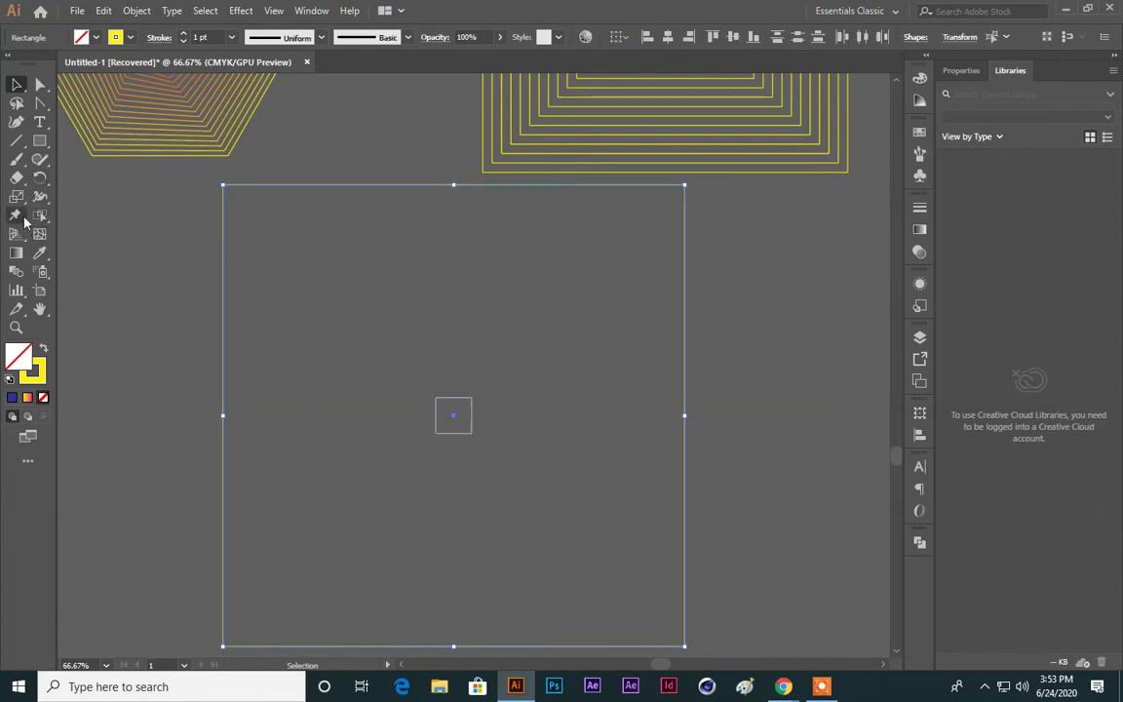
left_click(16, 270)
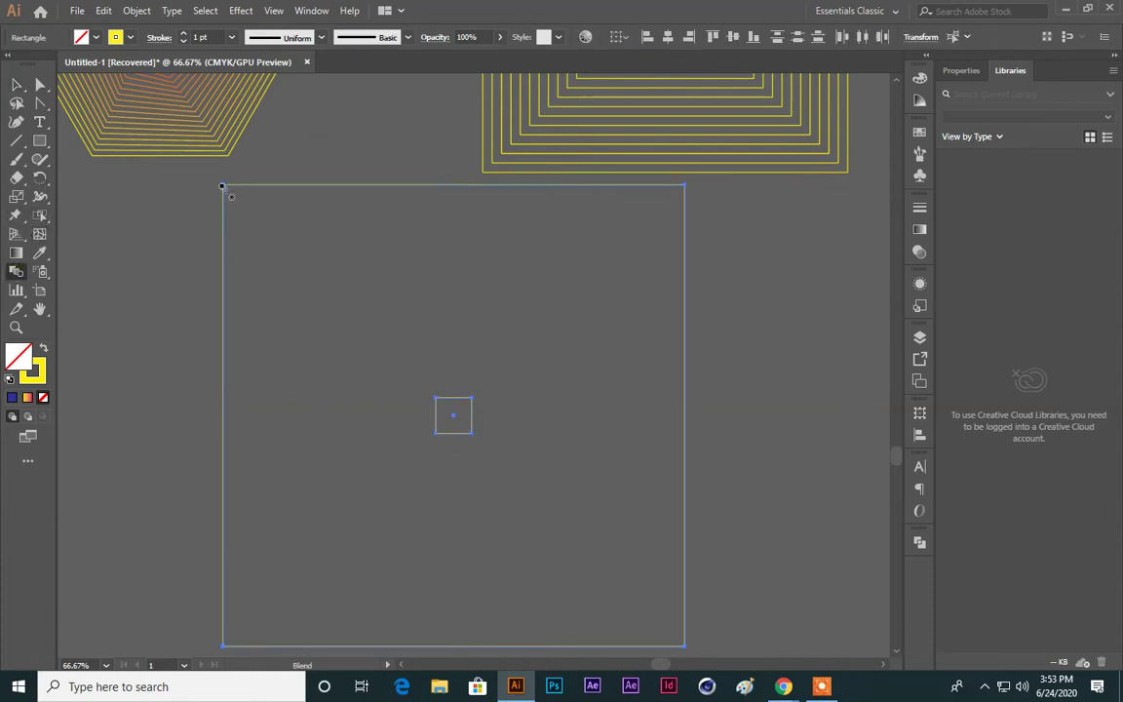
left_click(221, 186)
left_click(470, 401)
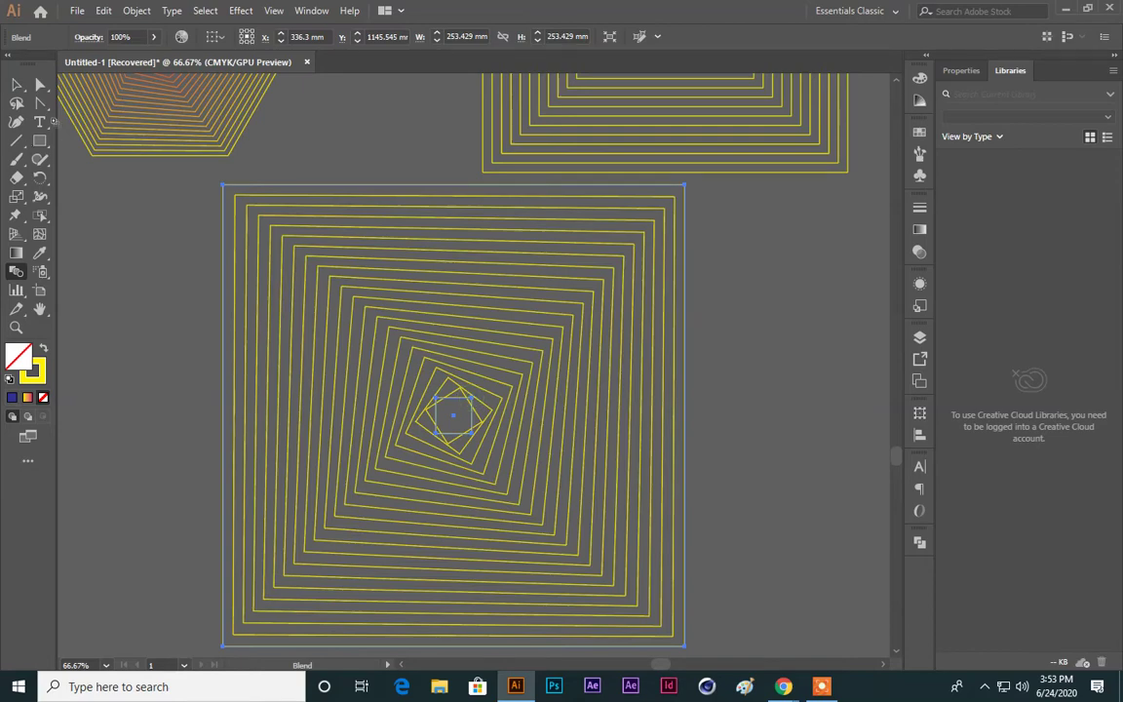
key("a")
left_click(812, 487)
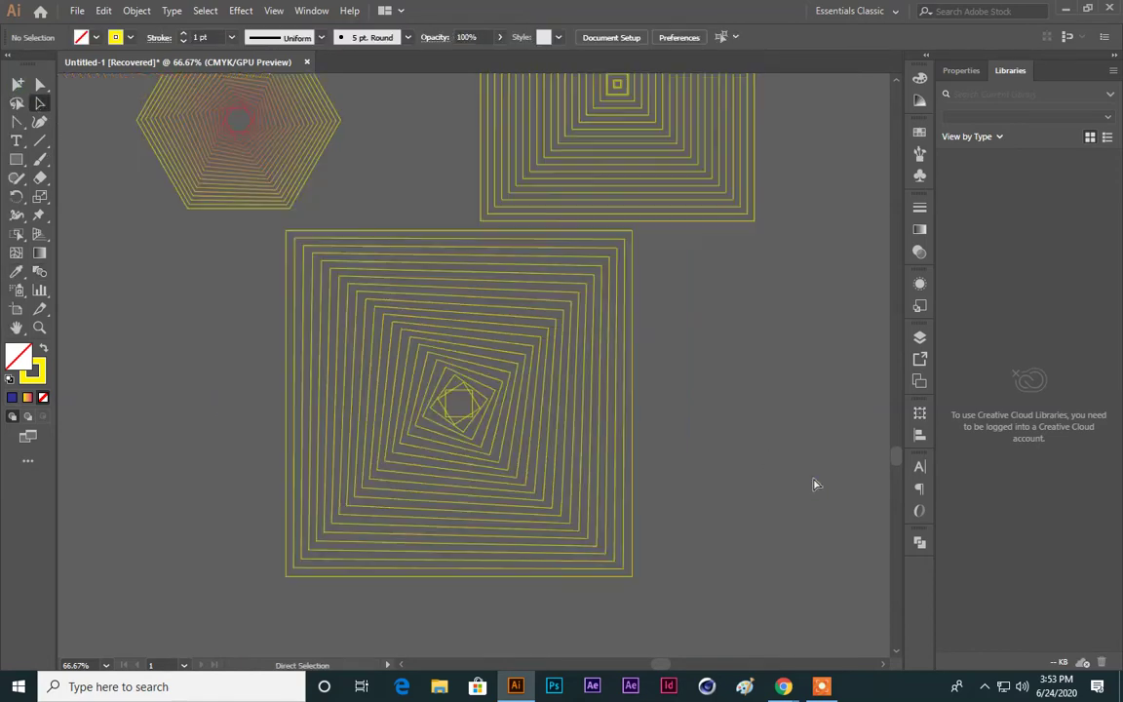
Step: Spread the twisted square, plain square, hexagon and circle blends apart so clear gaps separate them, and deselect everything
key("ctrl+minus")
key("ctrl+minus")
key("ctrl+minus")
key("v")
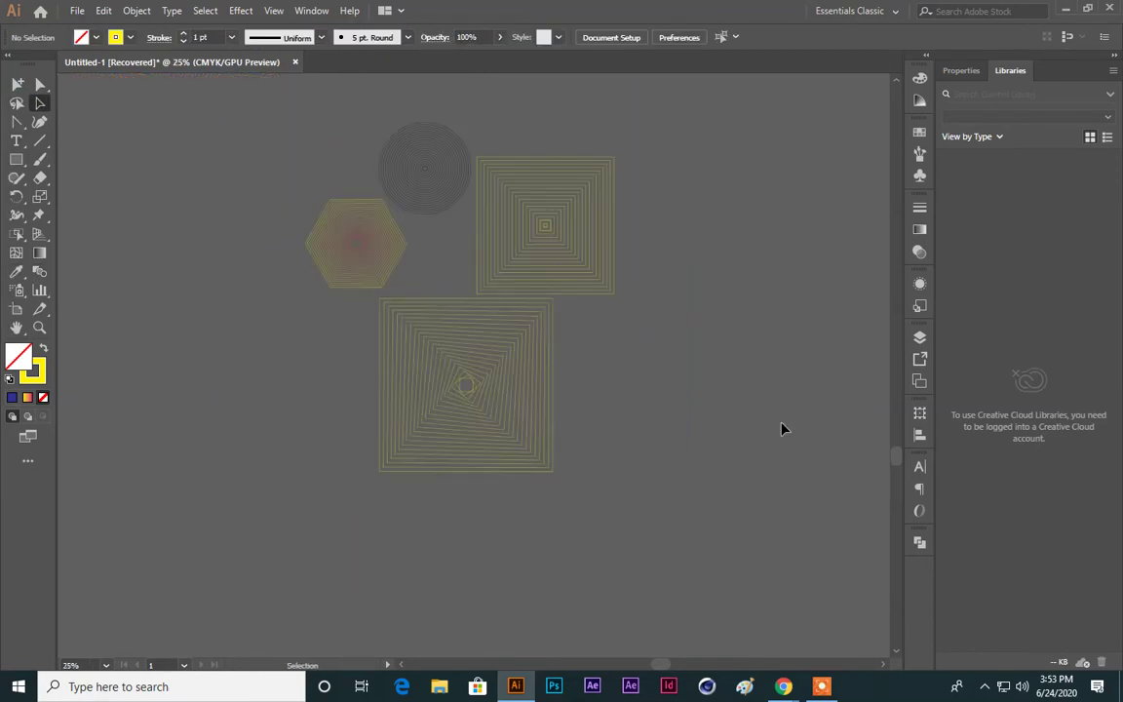
key("ctrl+plus")
scroll(777, 383, "up", 2)
scroll(777, 383, "left", 1)
left_click_drag(537, 446, 478, 454)
left_click_drag(588, 297, 675, 349)
left_click_drag(367, 304, 293, 284)
left_click_drag(463, 215, 498, 237)
left_click(719, 460)
Step: Switch to the Google Meet call and mute the microphone, briefly unmuting it before muting it again
mouse_move(782, 686)
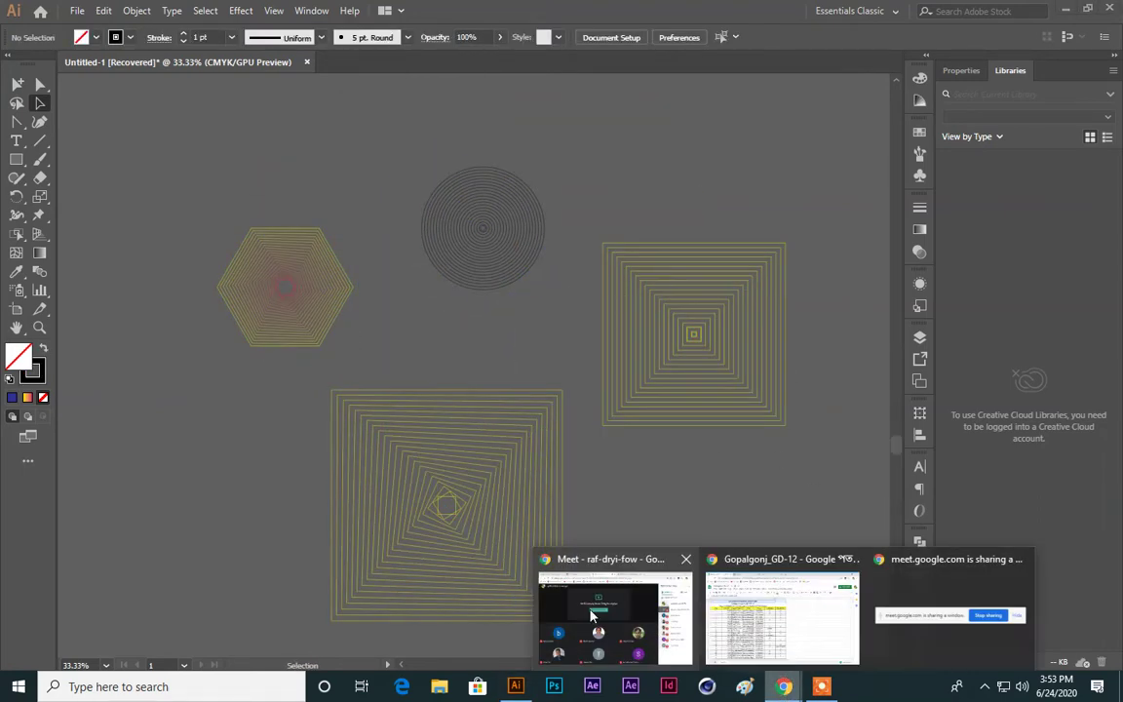
left_click(592, 616)
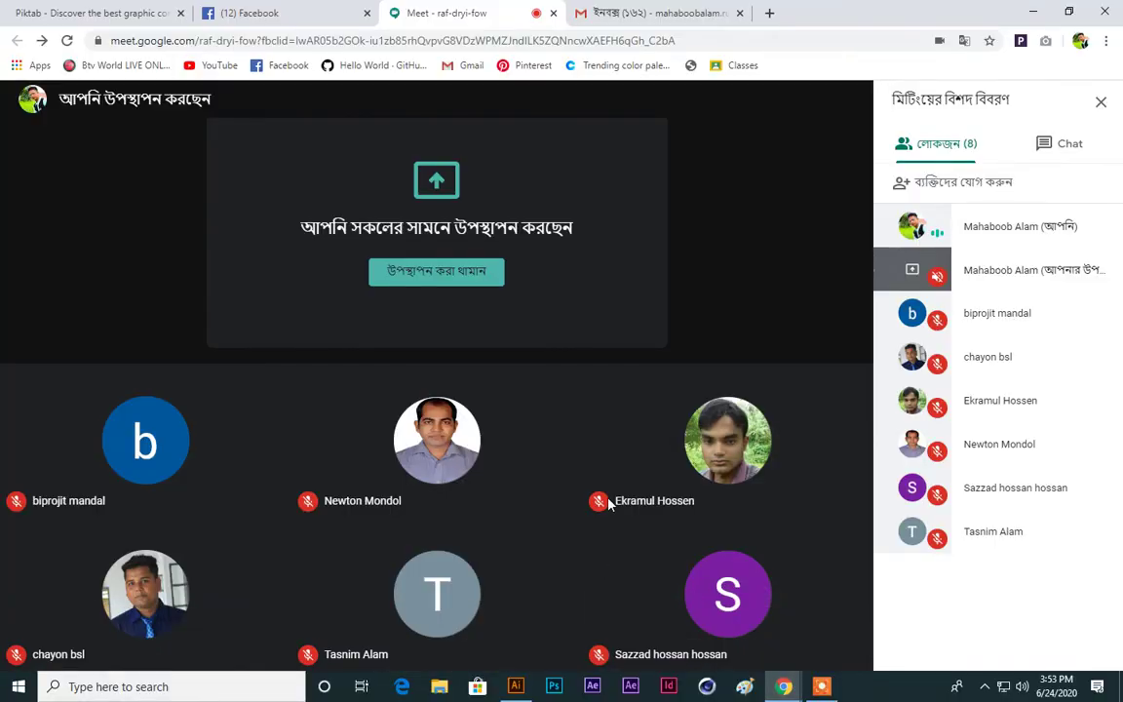
left_click(380, 636)
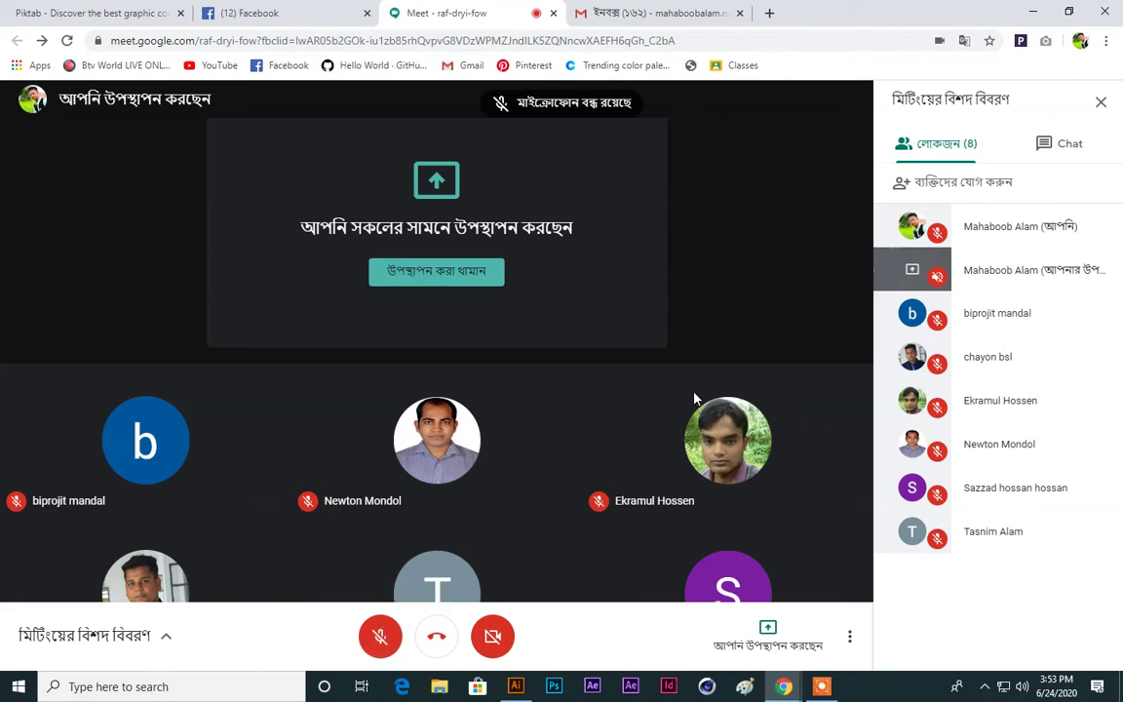
mouse_move(694, 398)
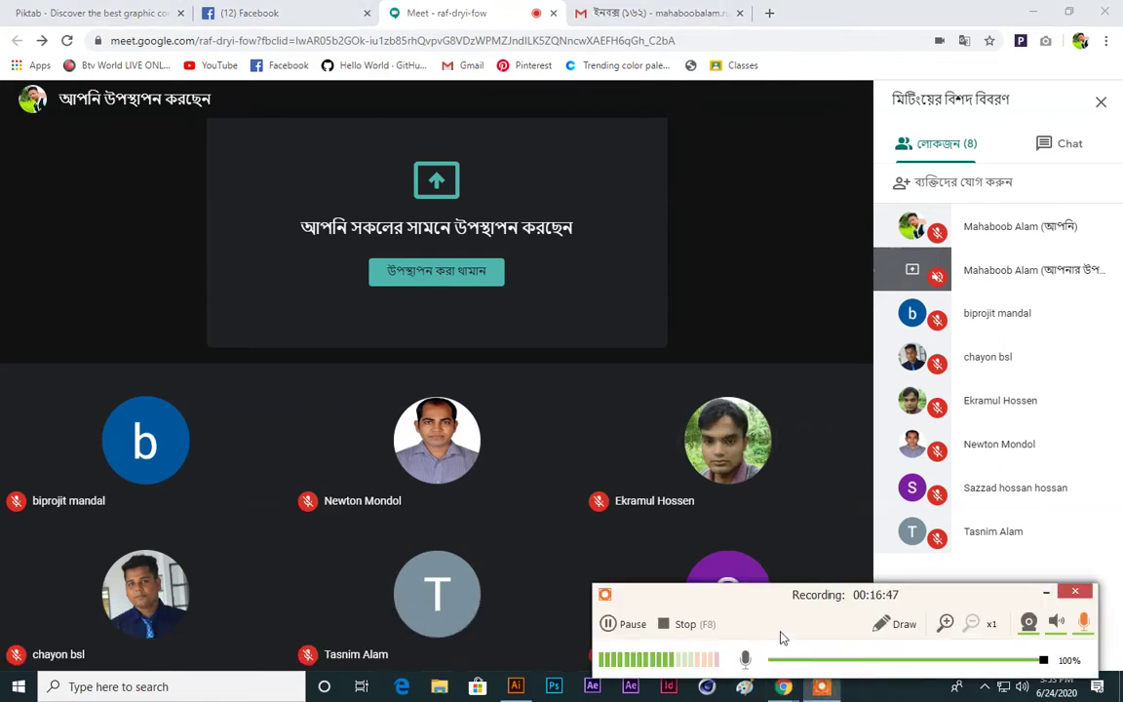
left_click(381, 637)
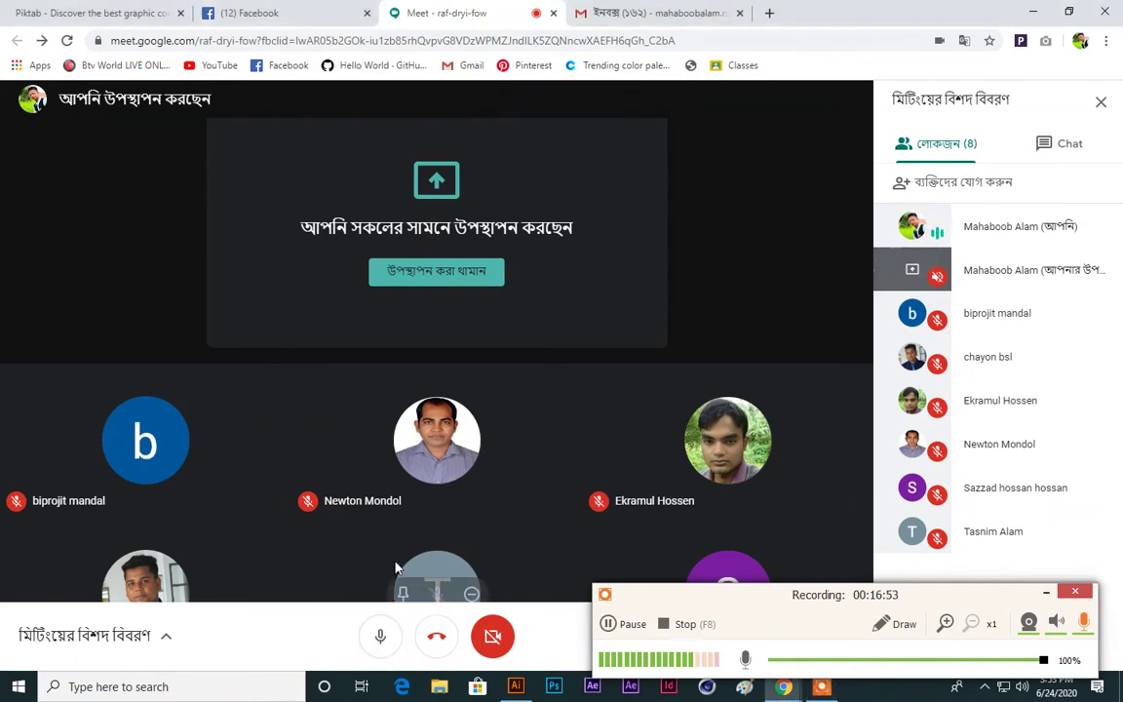
left_click(380, 636)
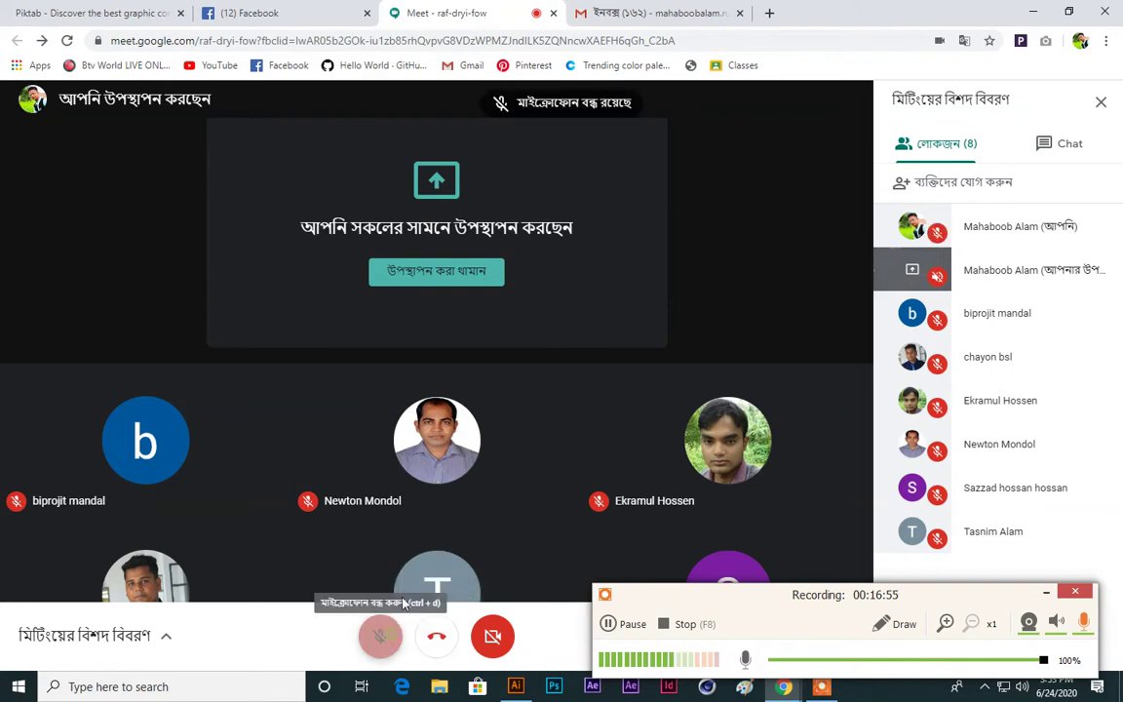
Step: Return to Illustrator and look over the four spread-out blends
left_click(516, 687)
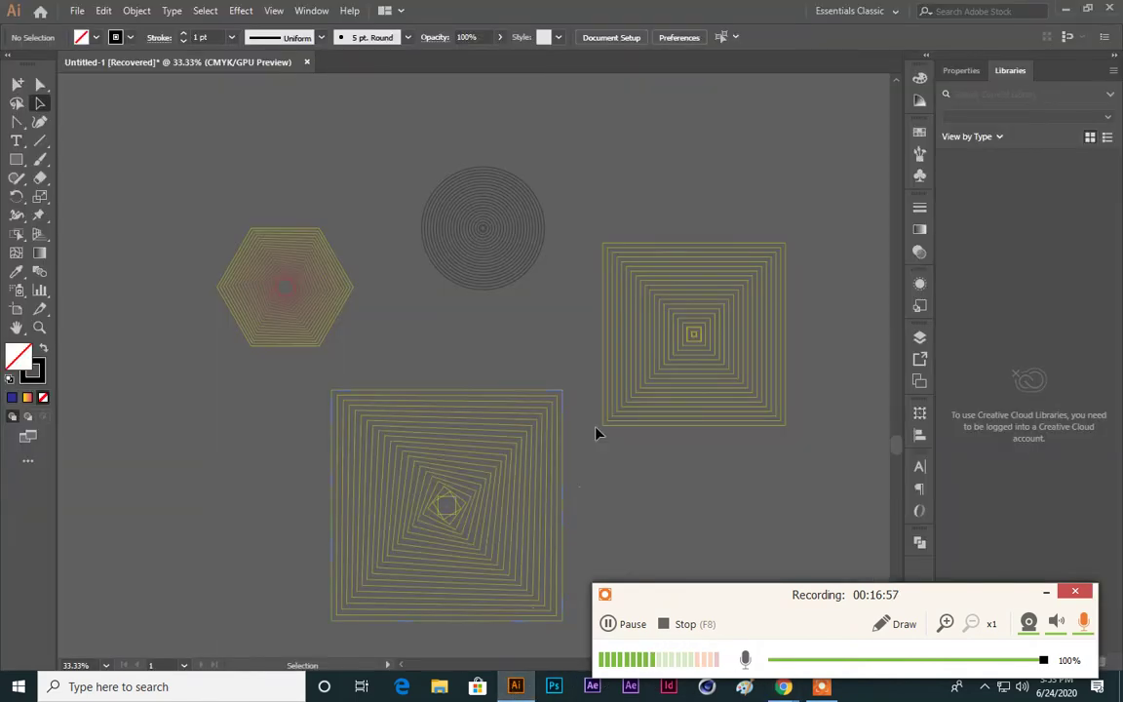
scroll(637, 449, "up", 2)
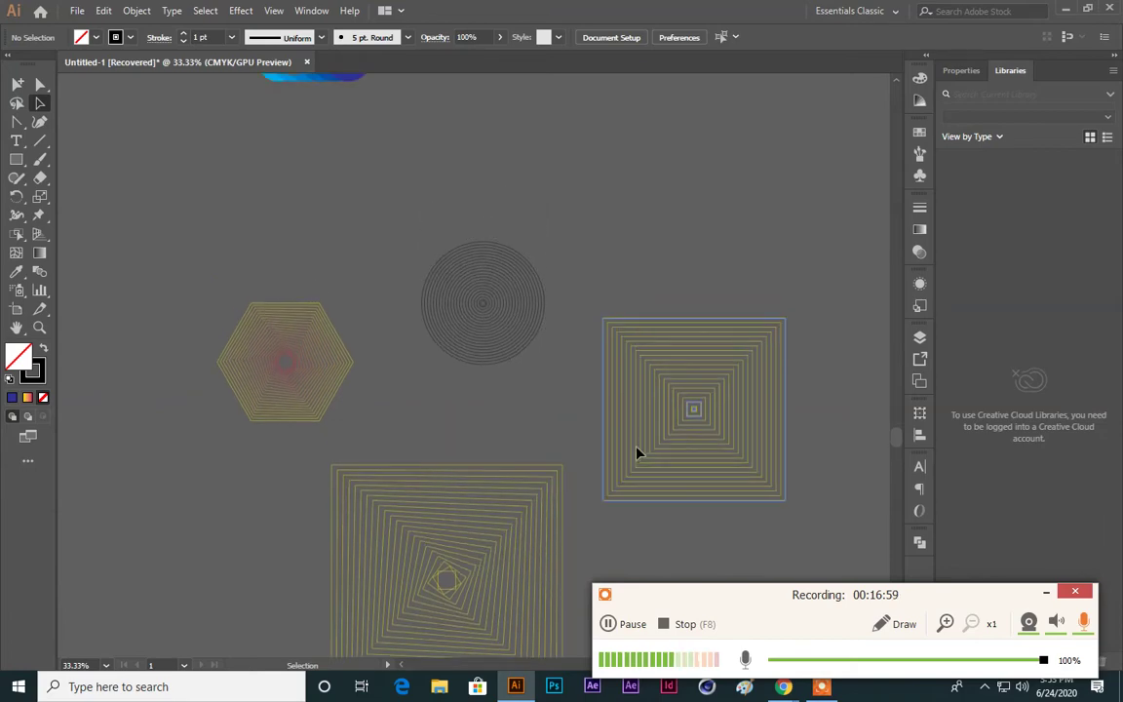
scroll(636, 453, "down", 3)
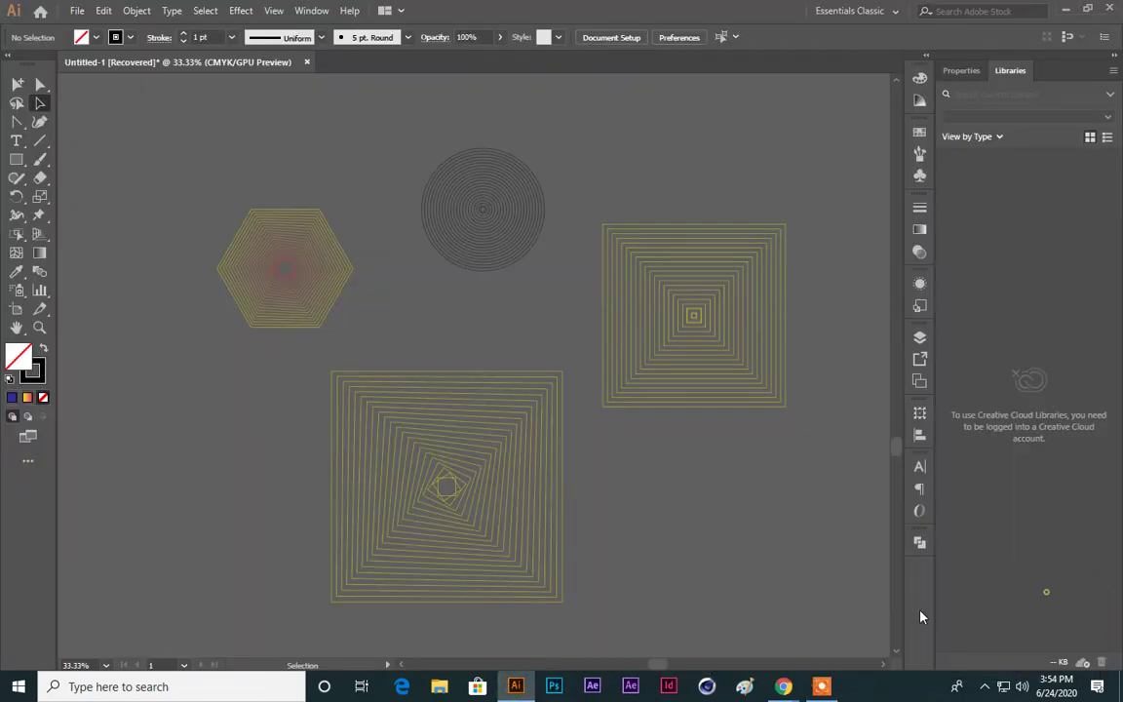
Step: Switch to the Google Meet call, unmute the microphone, and return to Illustrator
mouse_move(784, 686)
left_click(591, 612)
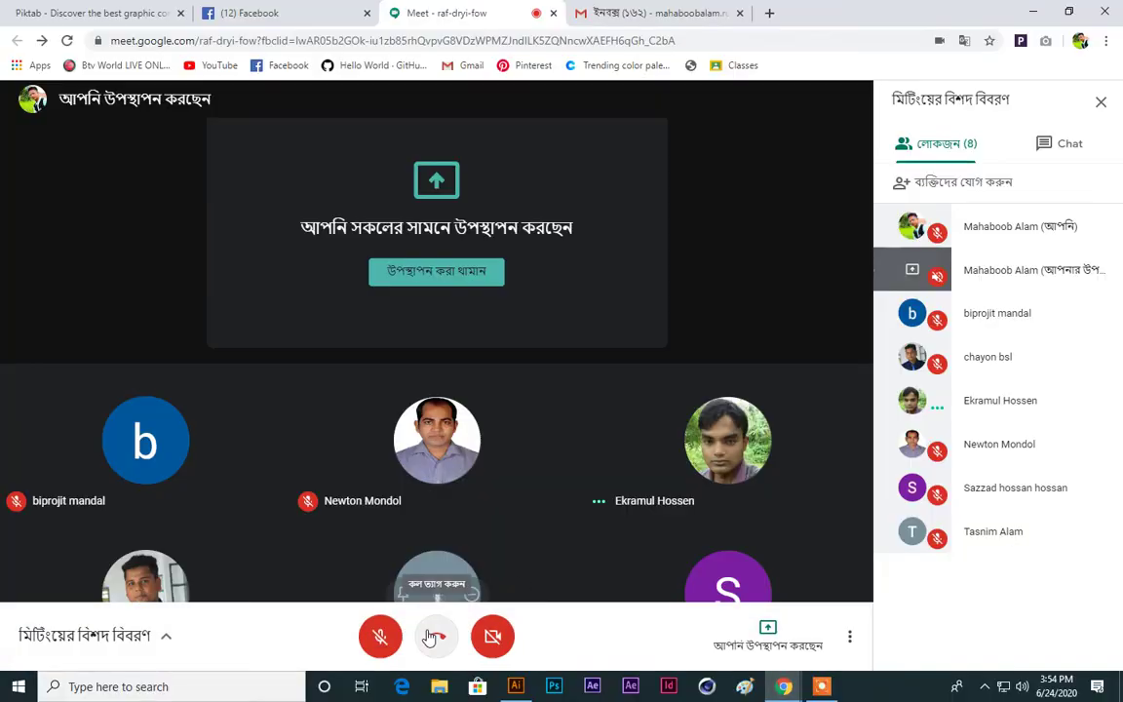
left_click(377, 633)
left_click(515, 686)
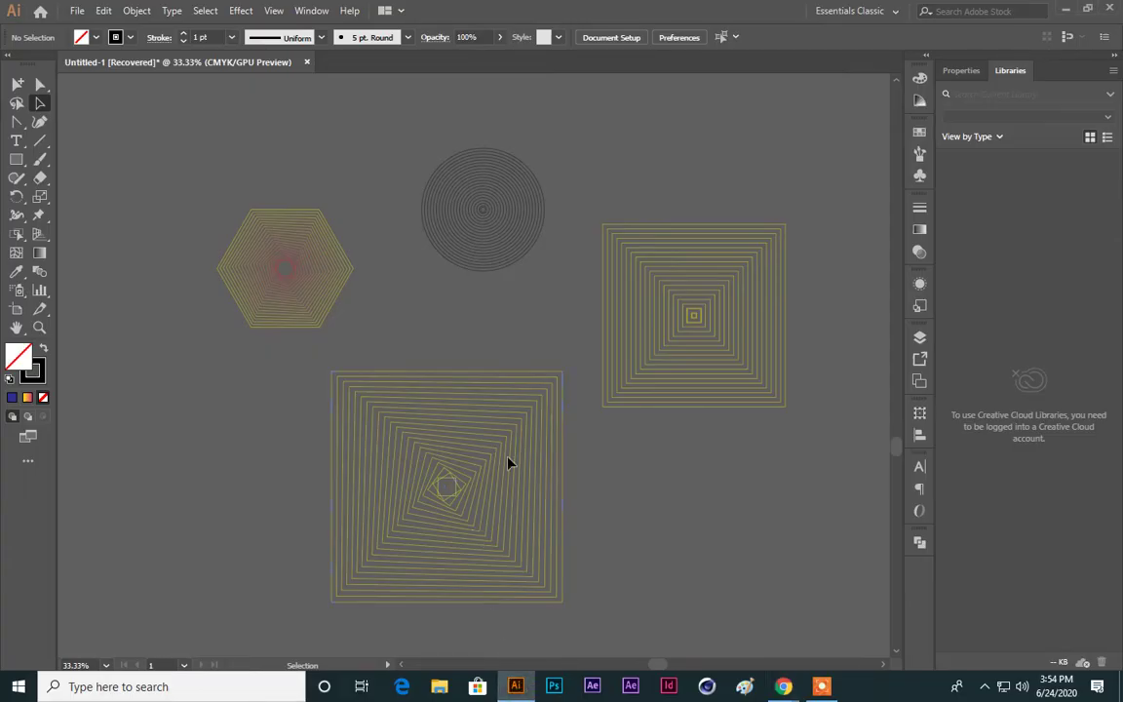
Step: Activate the Ellipse tool for drawing in the empty area above the circle blend
scroll(507, 463, "up", 1)
scroll(511, 434, "up", 8)
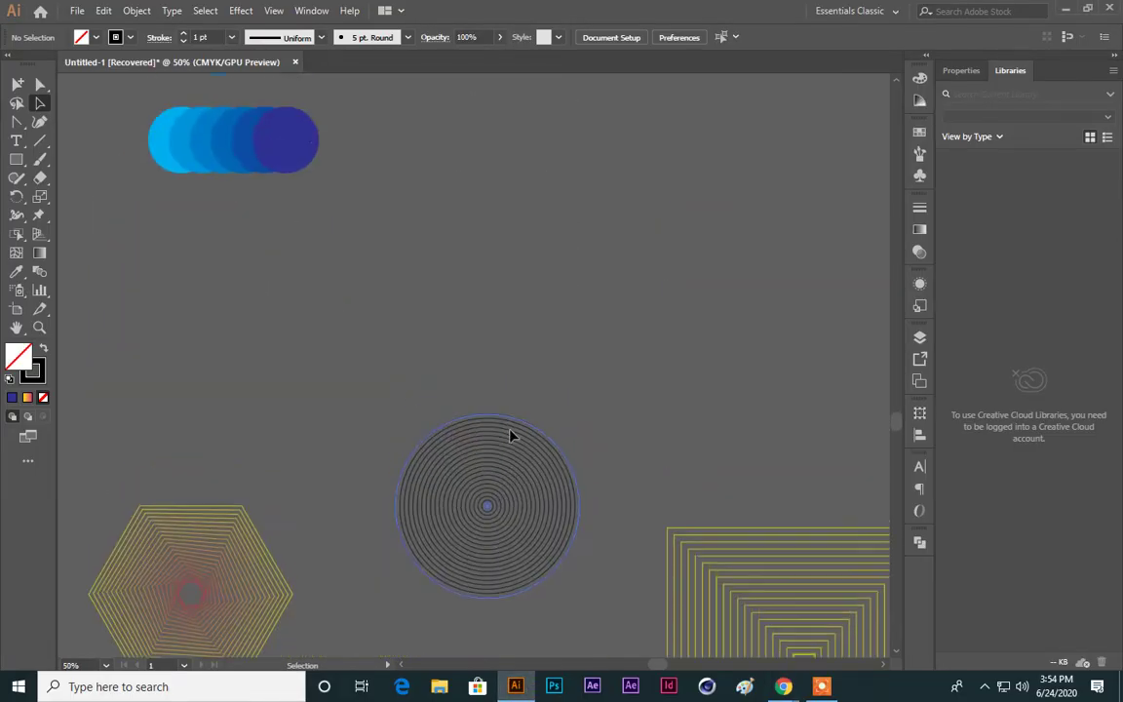
scroll(509, 436, "up", 1)
scroll(510, 436, "up", 2)
left_click_drag(510, 421, 488, 388)
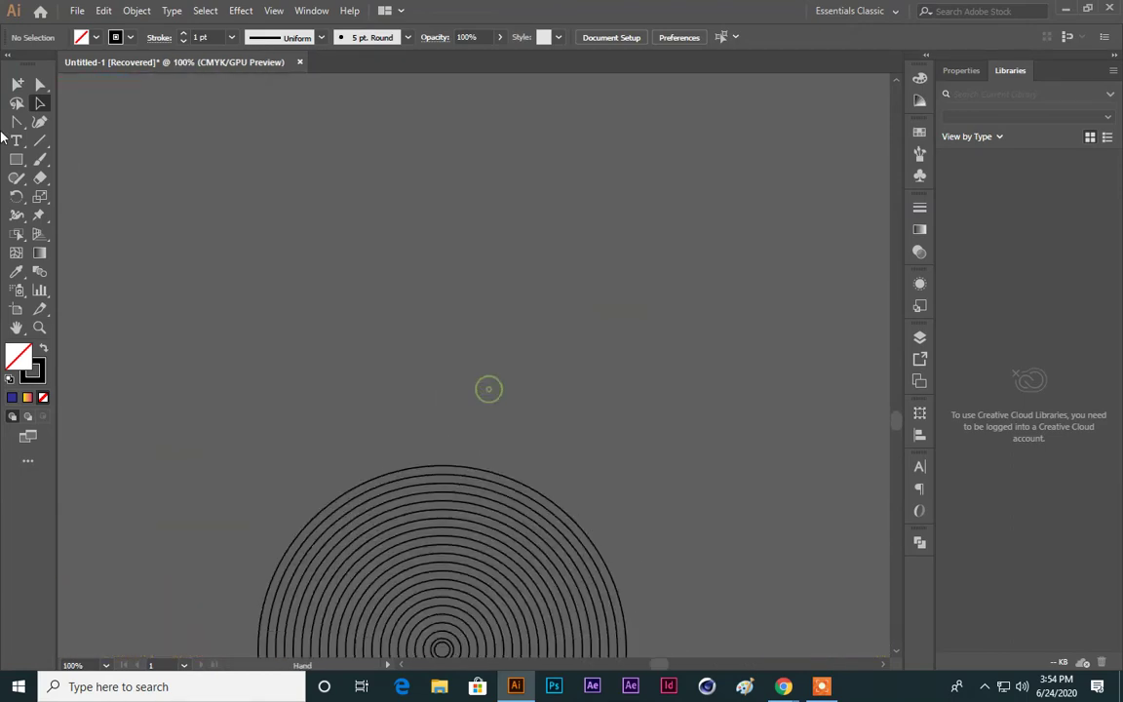
left_click(15, 159)
left_click(65, 180)
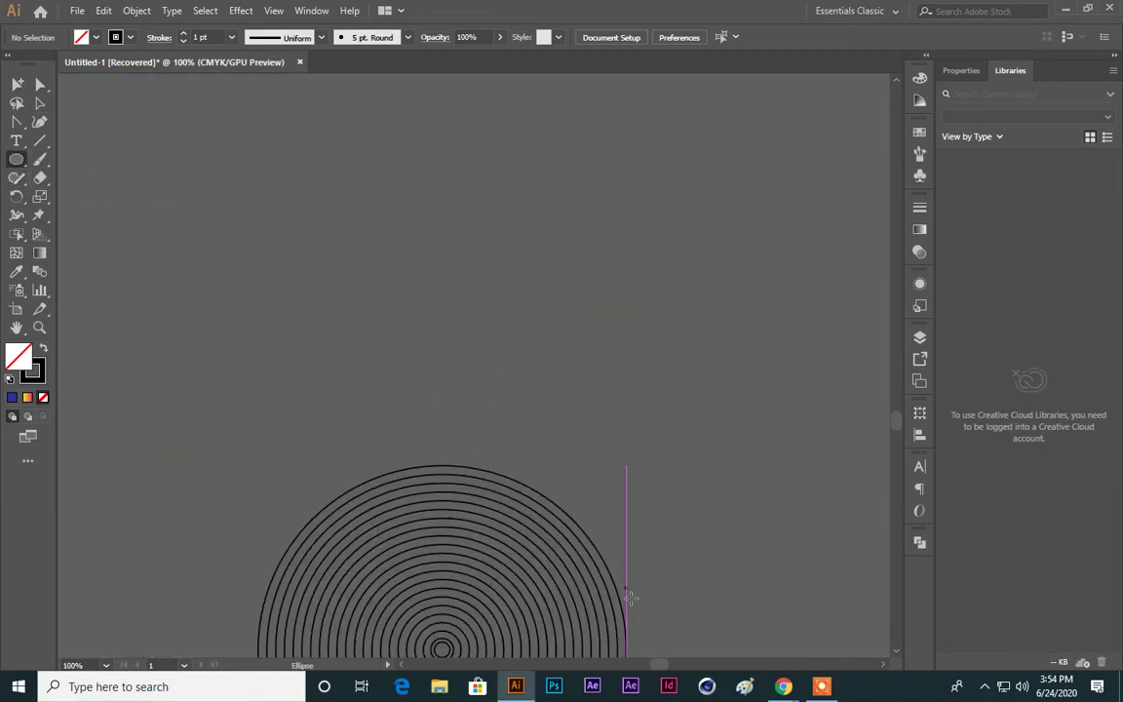
Step: Check the Google Meet call's participants and microphone state, and return to Illustrator
mouse_move(782, 686)
left_click(644, 600)
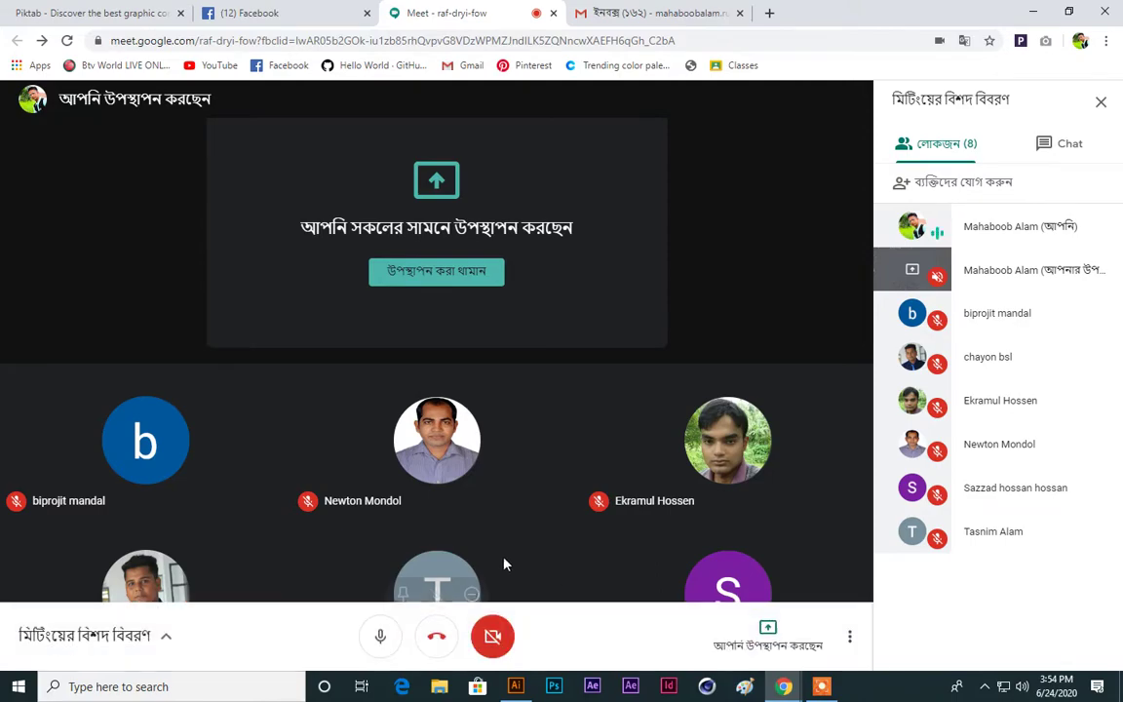
left_click(524, 689)
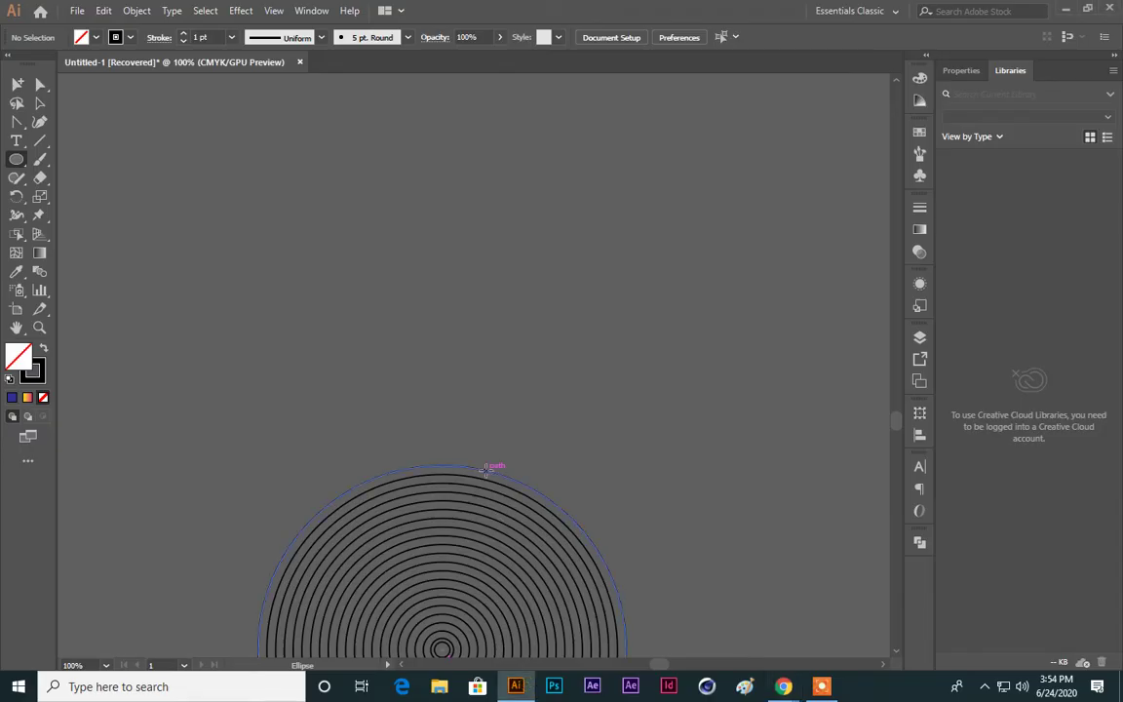
Step: Draw an unfilled black-outlined circle about 106 mm across above the circle blend, and select it
left_click_drag(524, 211, 587, 357)
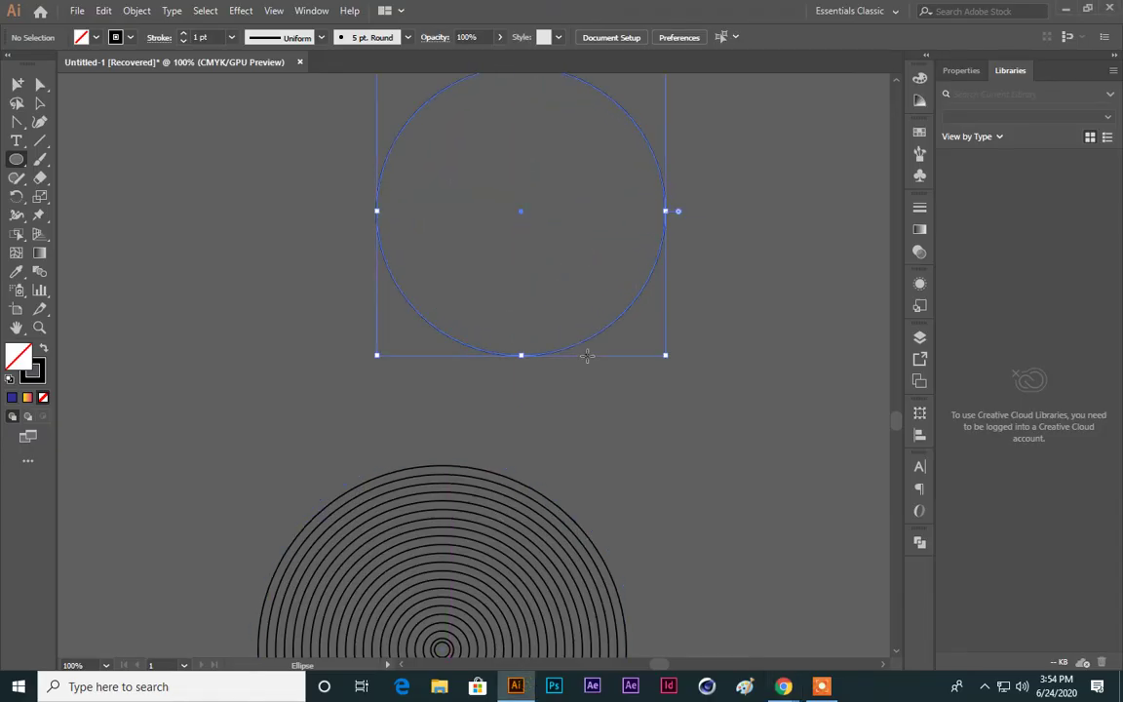
scroll(499, 417, "up", 2)
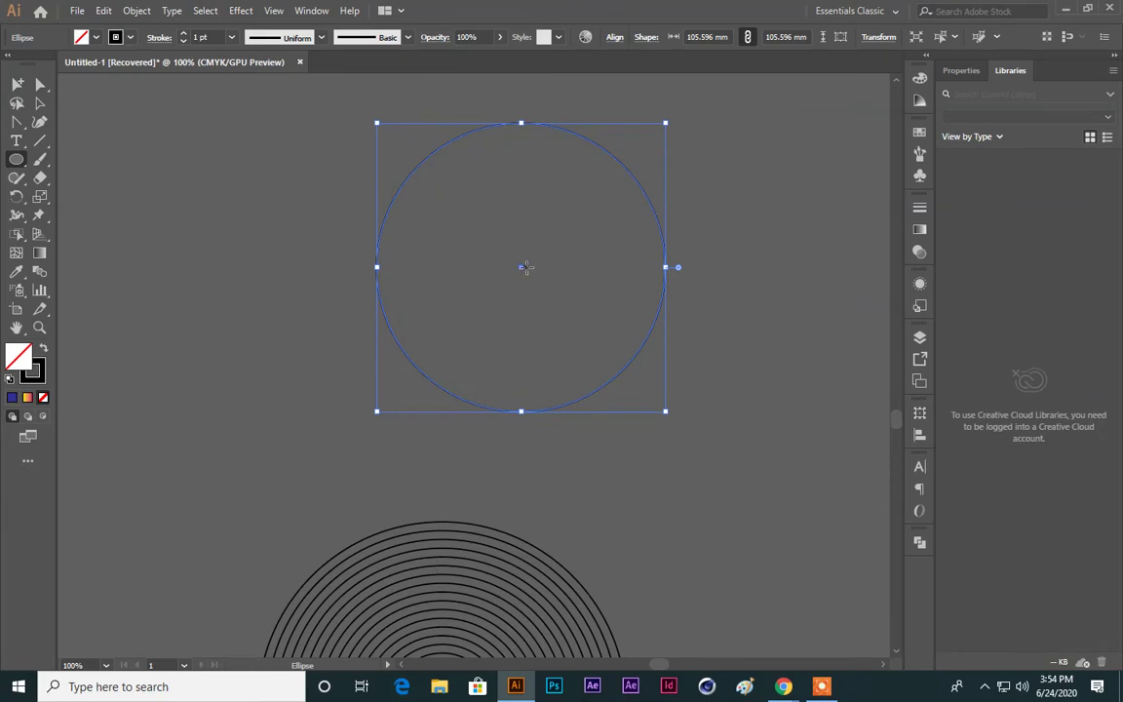
left_click(40, 103)
left_click(273, 188)
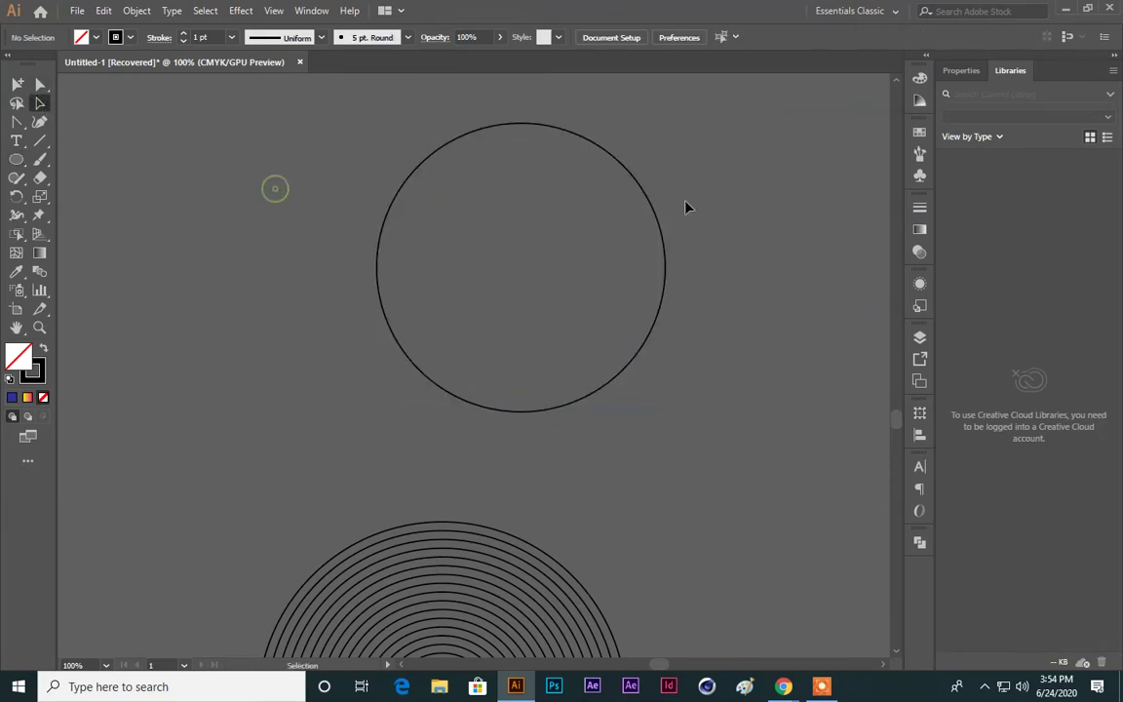
left_click(643, 196)
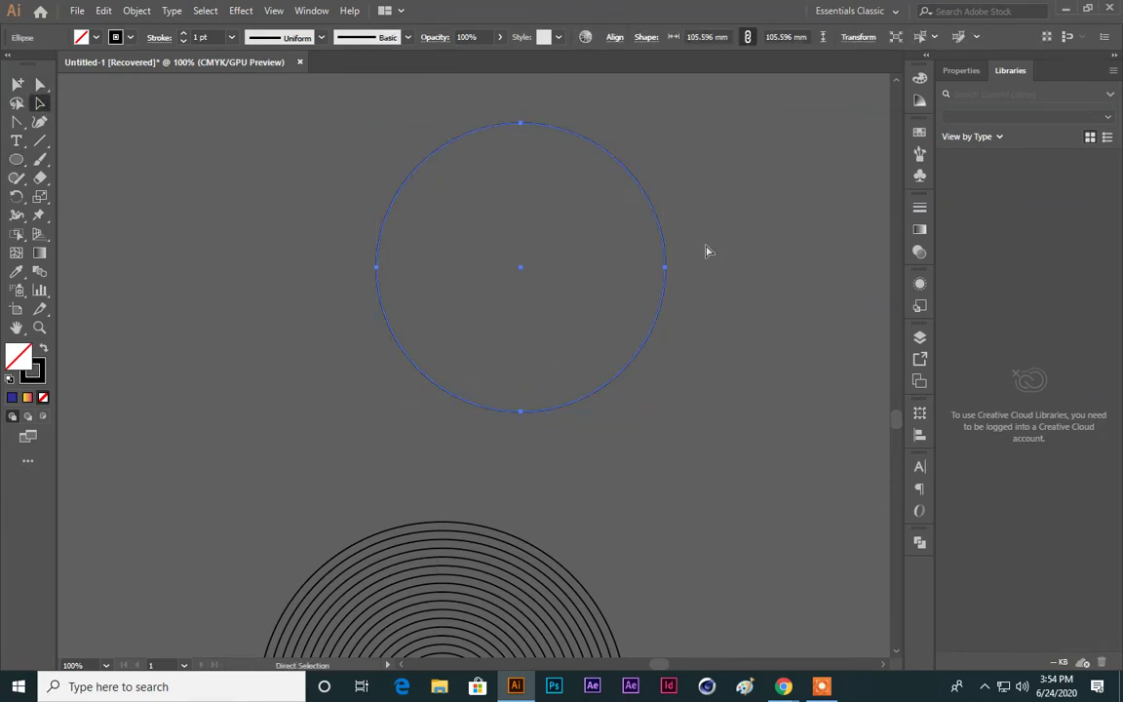
Step: Create a small concentric copy of the circle at its centre and select both circles
key("ctrl")
left_click_drag(665, 121, 527, 202)
left_click(706, 330)
left_click_drag(724, 375, 333, 208)
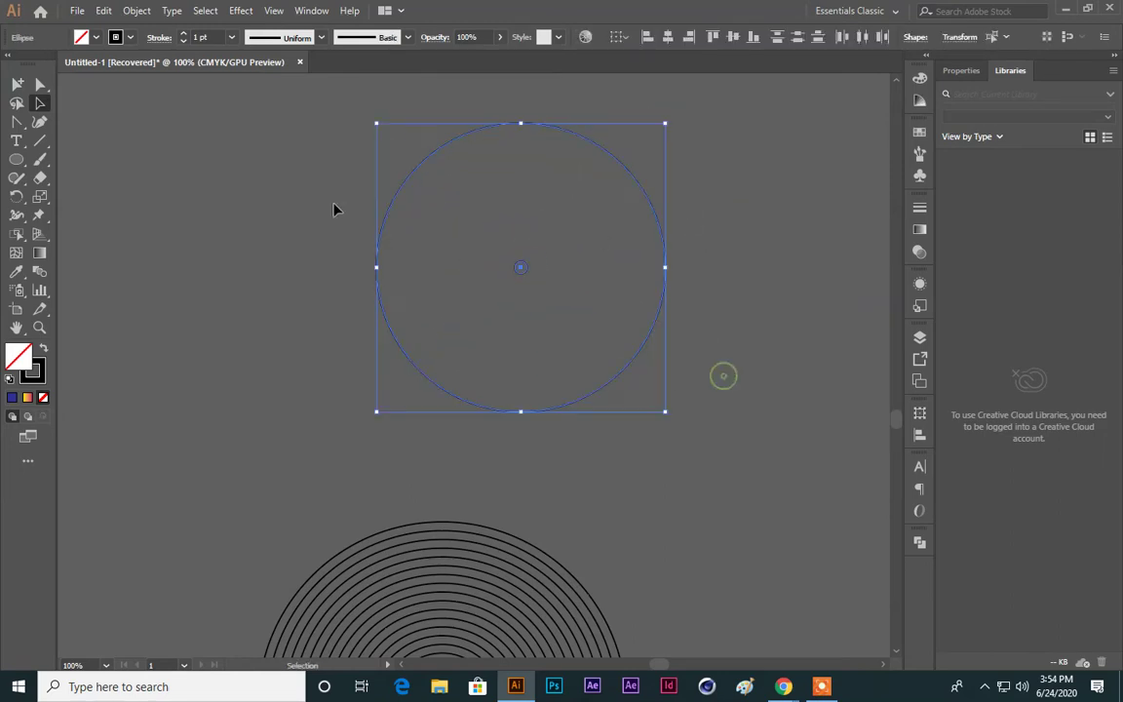
Step: Blend the large and small concentric circles with spacing set to 20 specified steps, and deselect the result
double_click(39, 271)
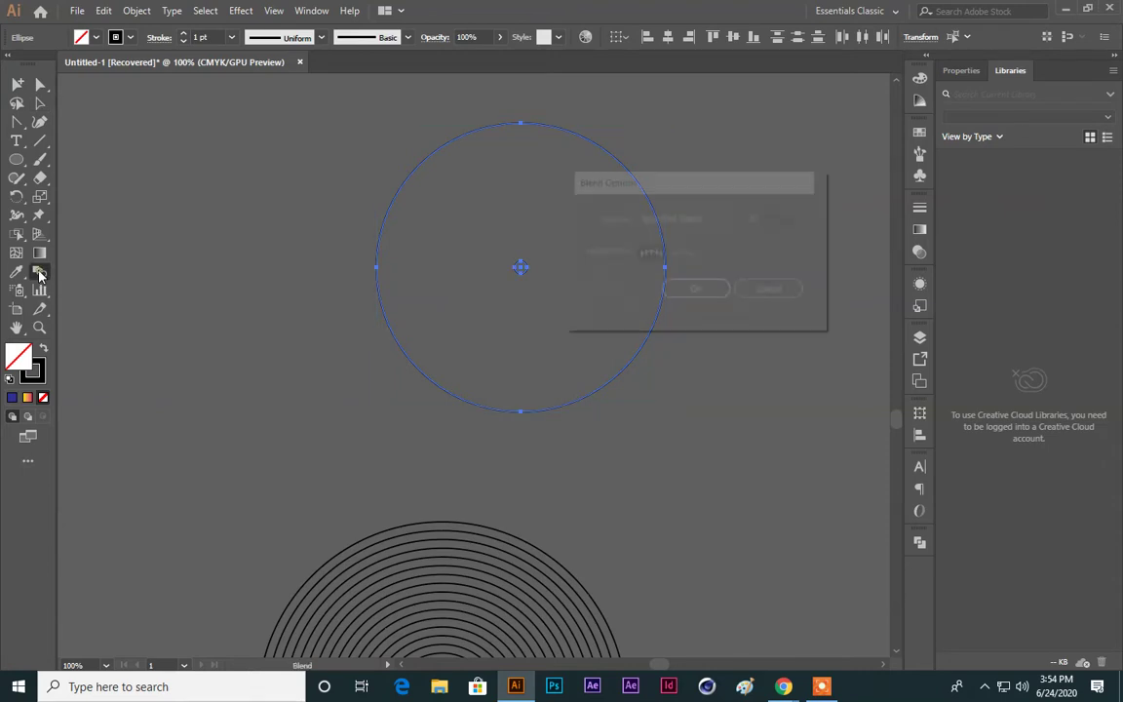
left_click_drag(704, 190, 779, 186)
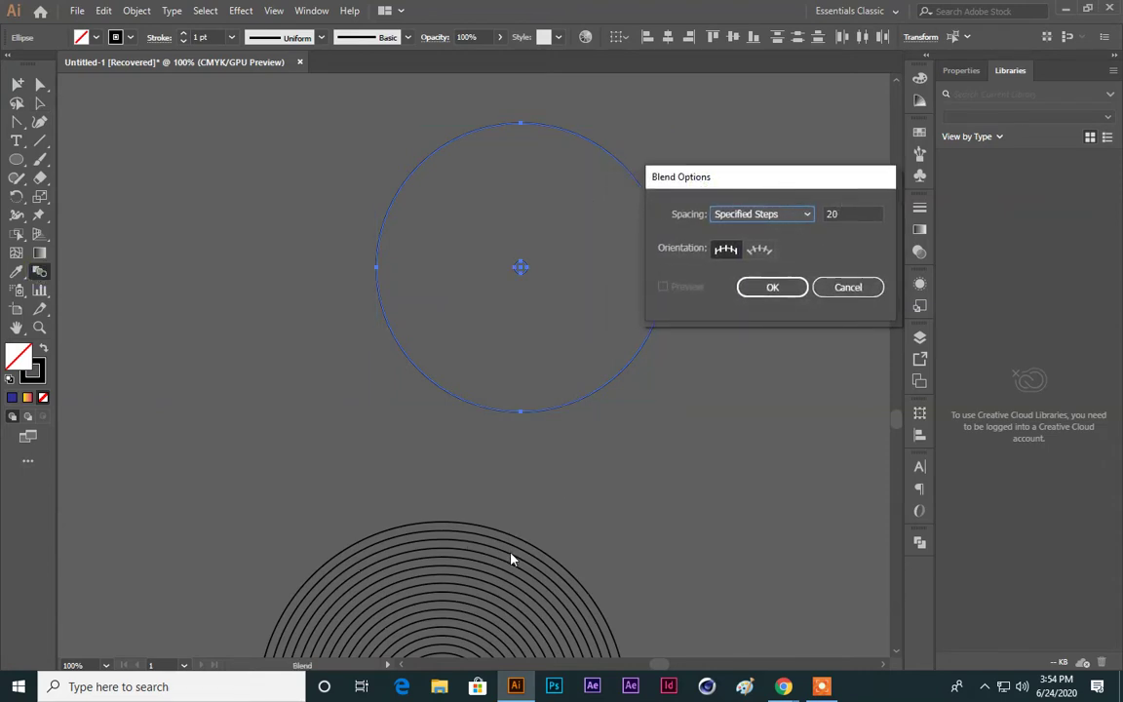
left_click(772, 287)
key("ctrl+equal")
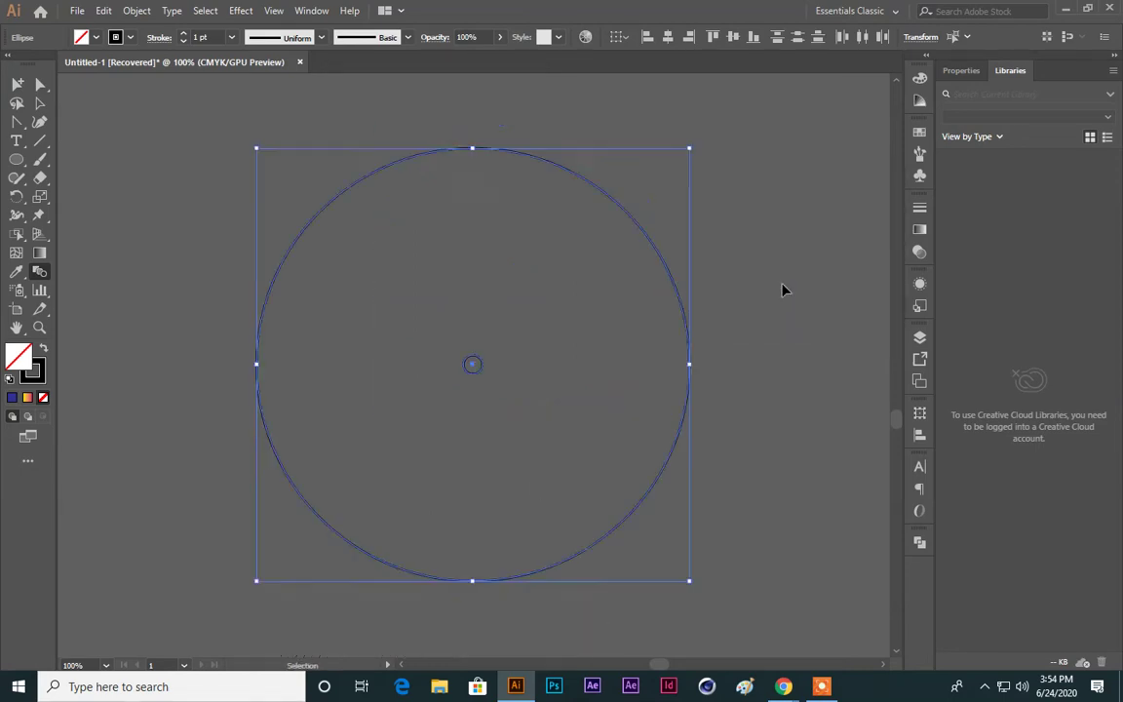
scroll(446, 128, "up", 1)
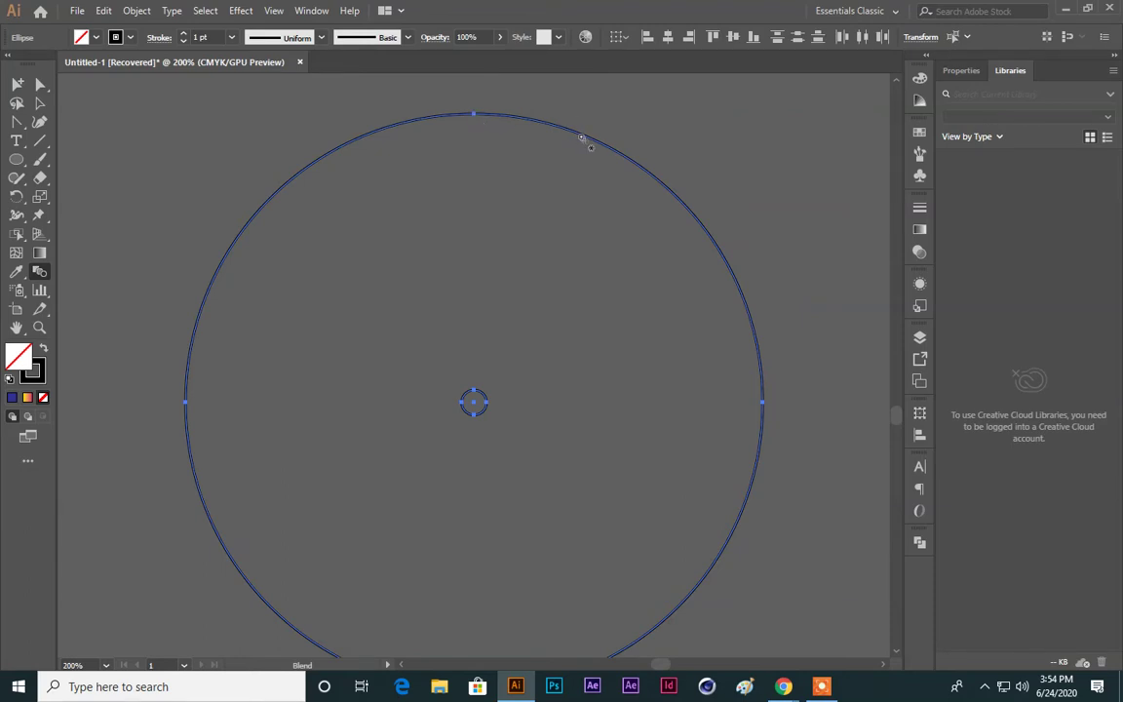
left_click(484, 393)
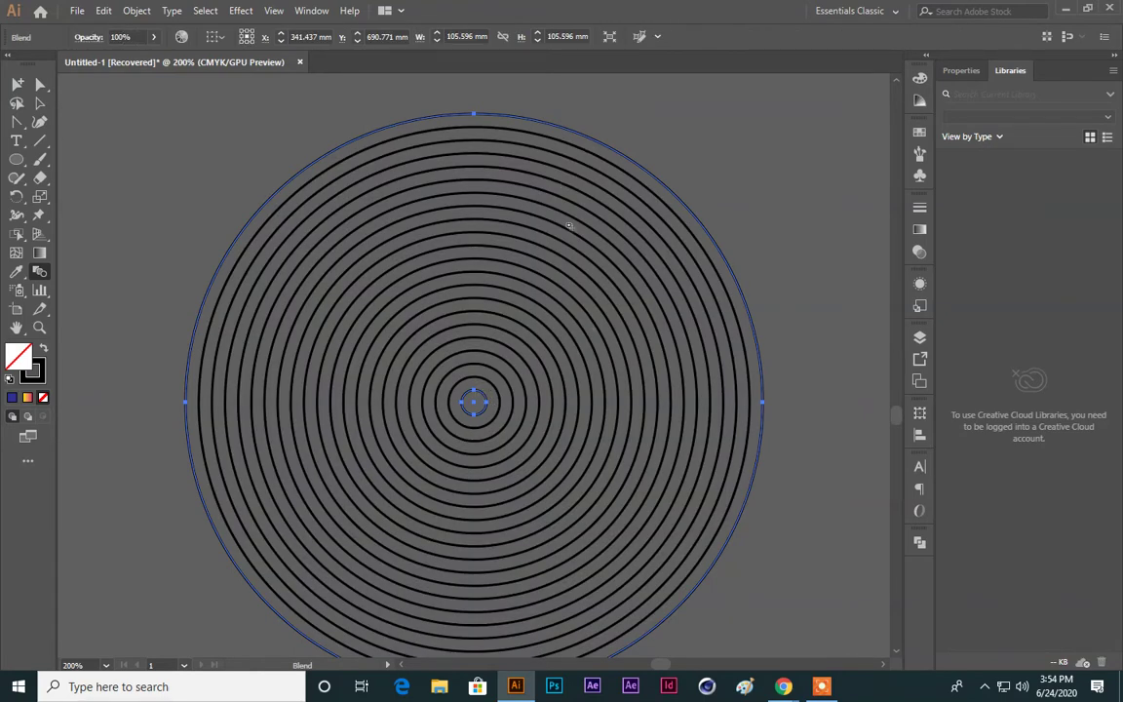
left_click(18, 84)
left_click(40, 102)
left_click(727, 276)
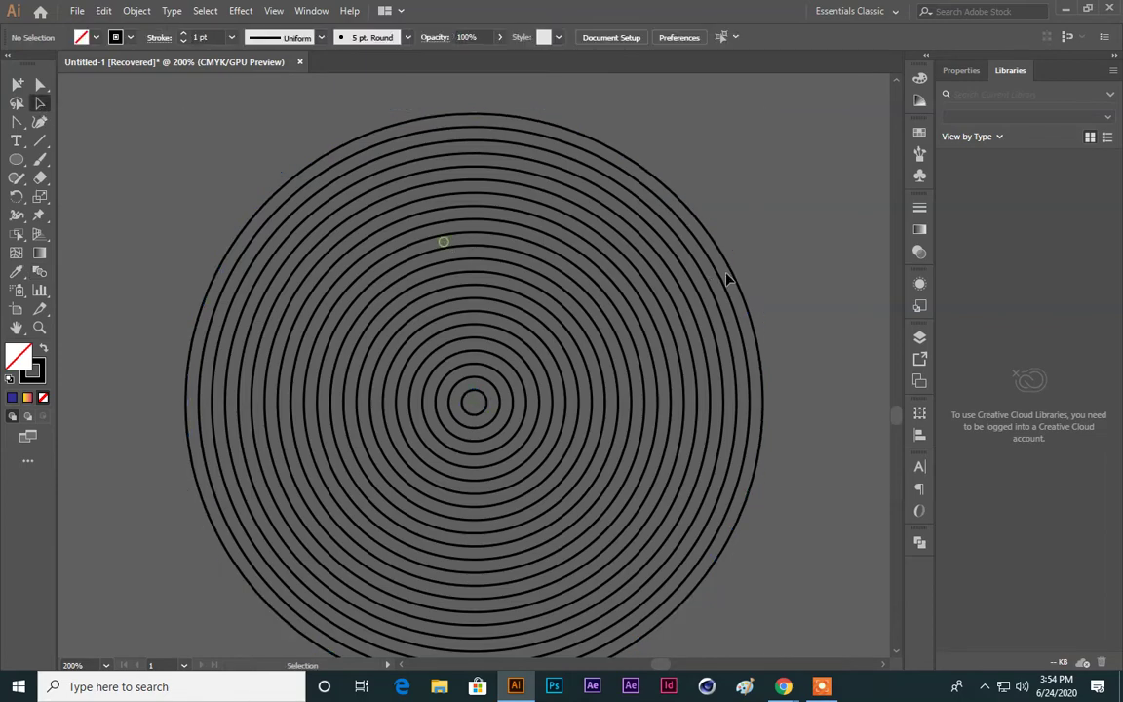
Step: Examine the other blended line shapes on the canvas, including the concentric squares, the twisted squares and the hexagon
scroll(579, 253, "down", 10)
scroll(488, 230, "down", 3)
key("ctrl+minus")
key("ctrl+minus")
key("ctrl+minus")
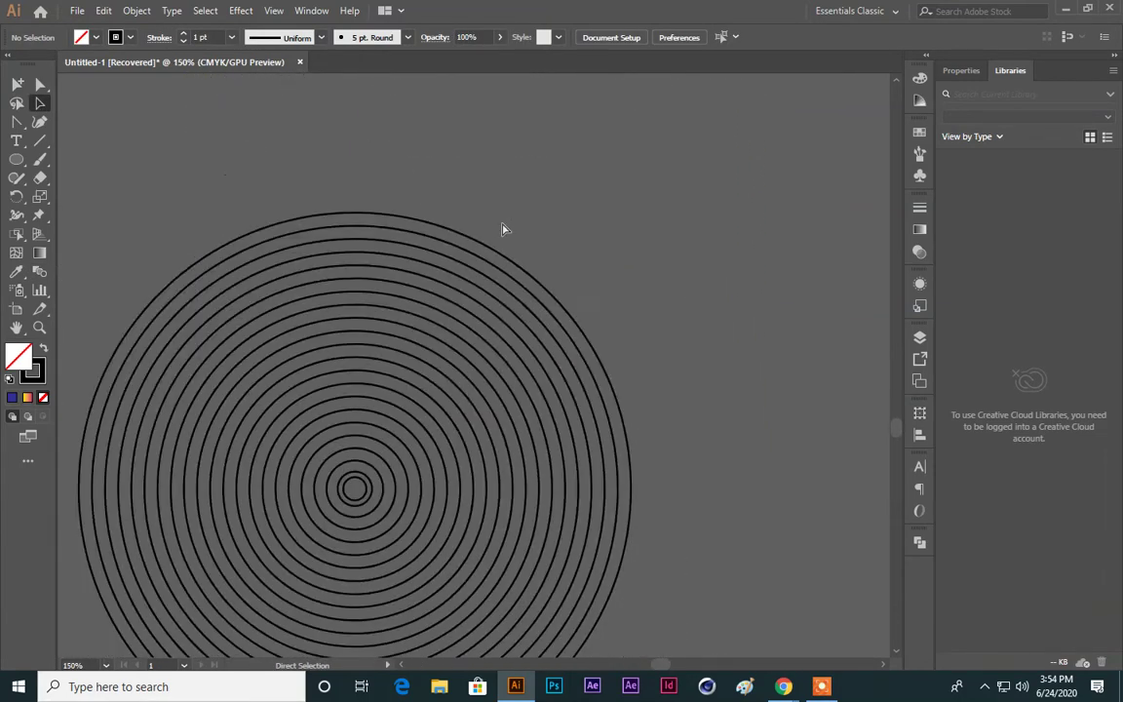
left_click_drag(630, 373, 269, 81)
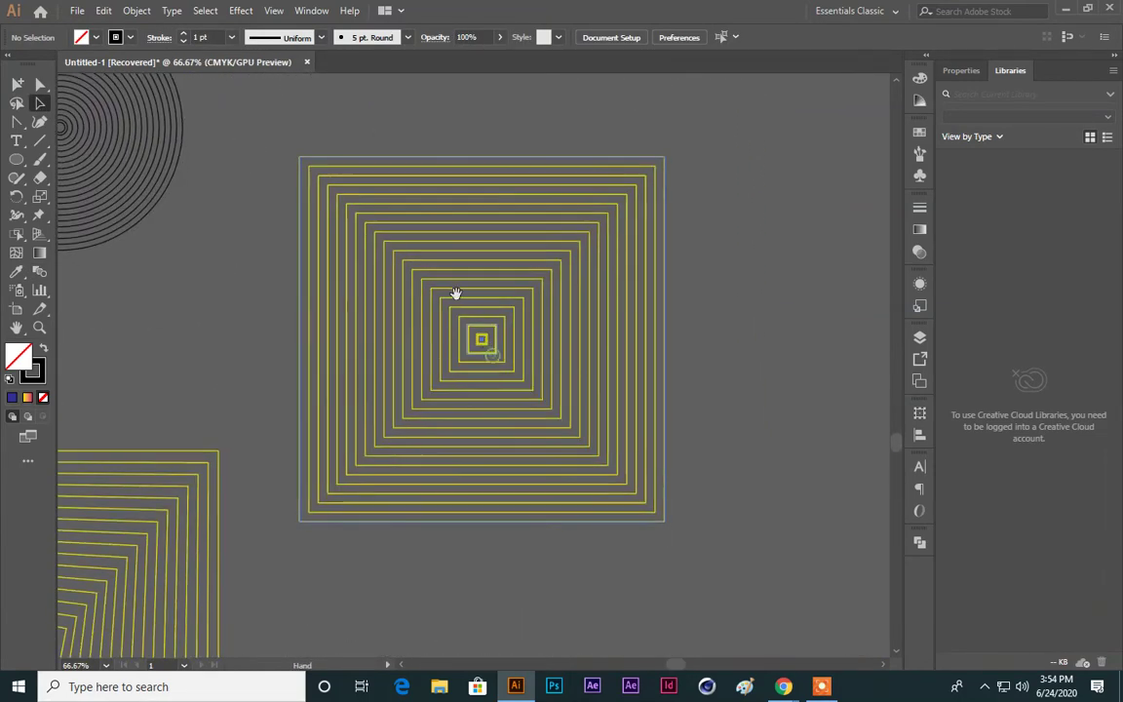
scroll(561, 410, "down", 5)
scroll(560, 409, "left", 8)
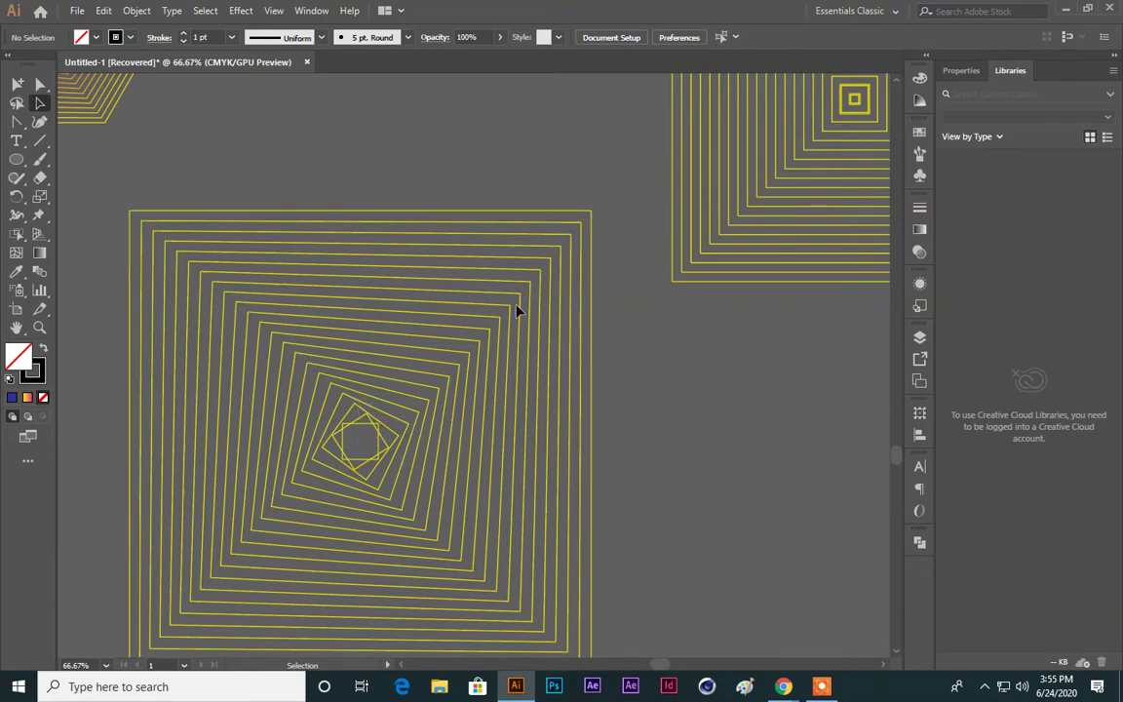
key("ctrl+minus")
key("ctrl+minus")
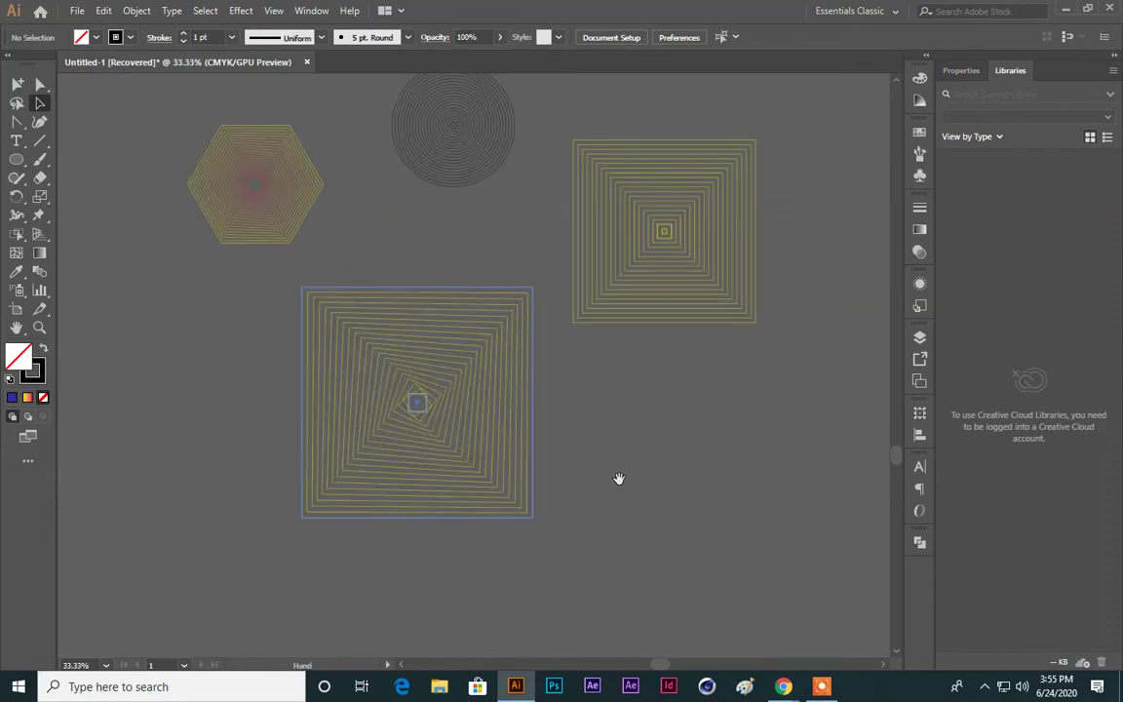
Step: Add the text "bANGLADESH" in the empty area below the twisted squares and enlarge it to about 371 pt
scroll(618, 477, "down", 5)
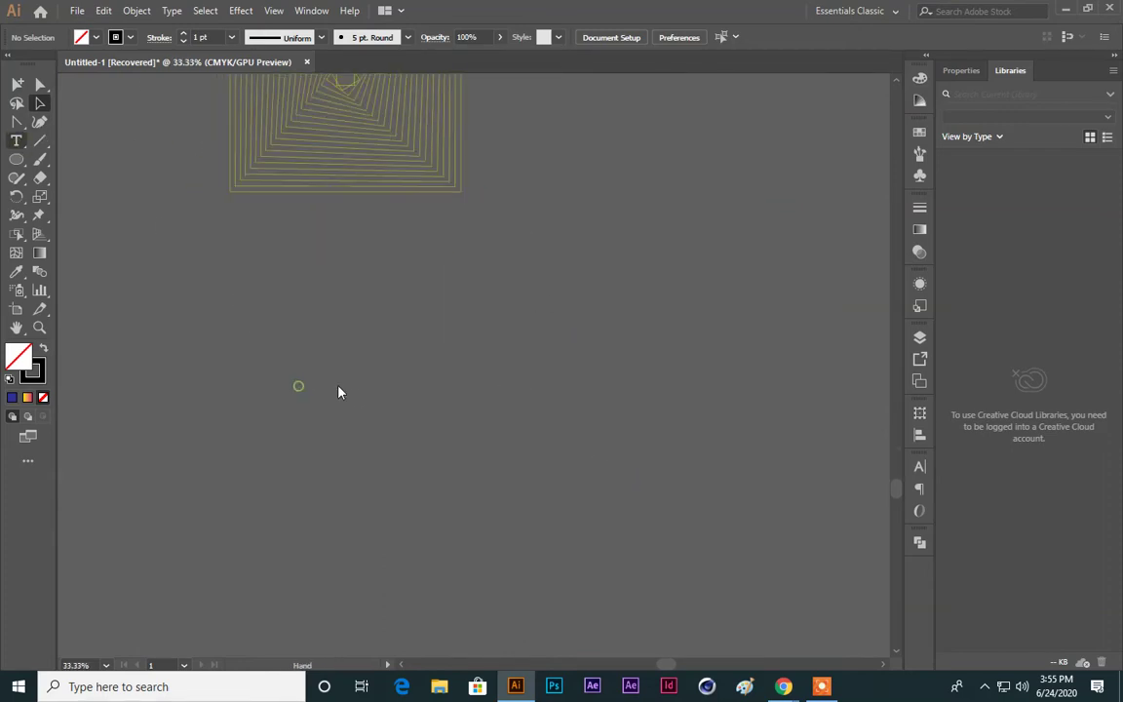
left_click(299, 383)
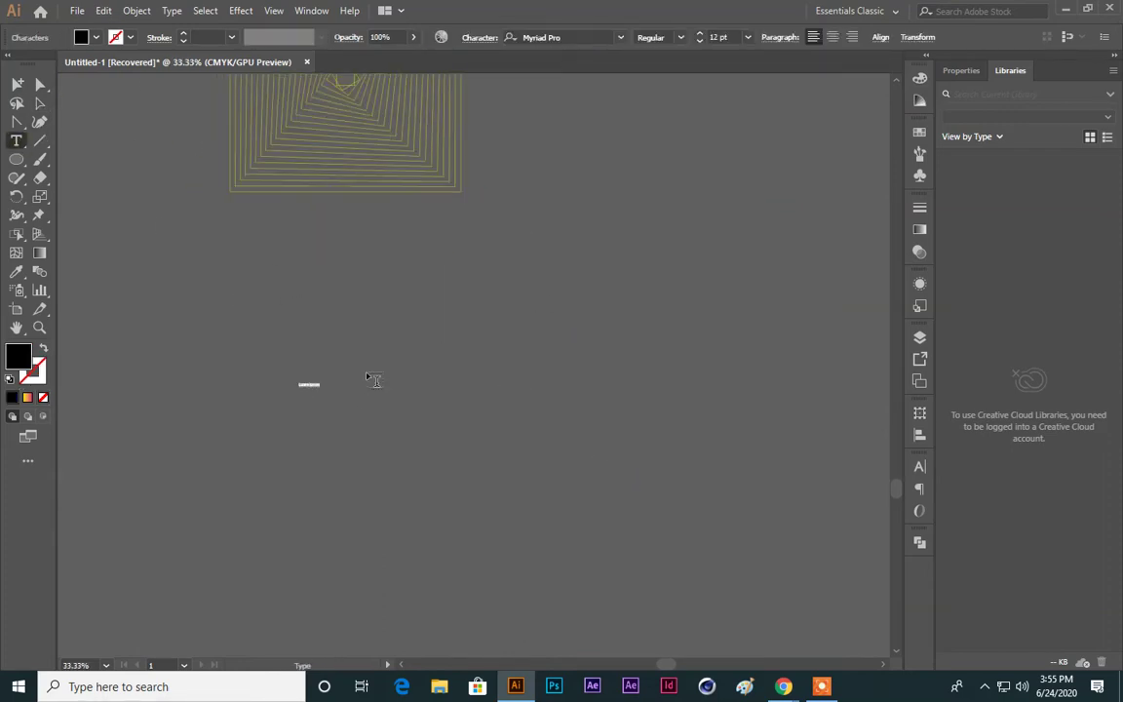
left_click(39, 102)
left_click_drag(329, 376, 659, 319)
left_click_drag(404, 344, 542, 266)
left_click_drag(448, 346, 497, 365)
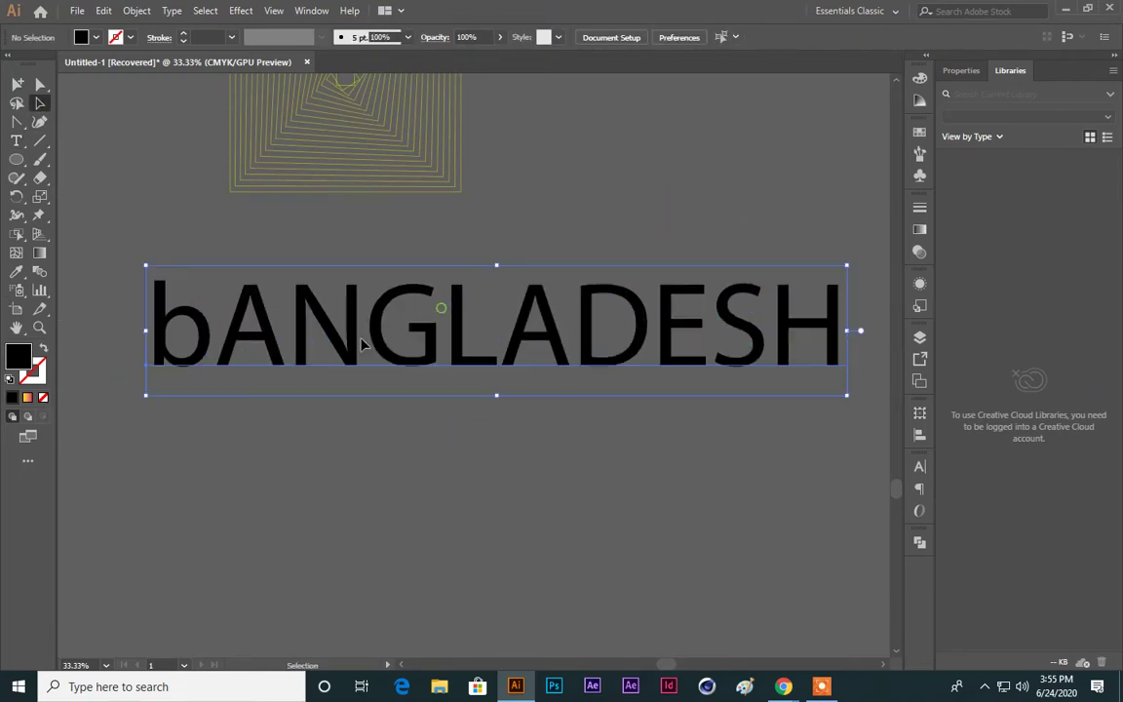
Step: Replace the lowercase first letter of the text with a capital "B"
double_click(216, 338)
left_click_drag(214, 339, 39, 348)
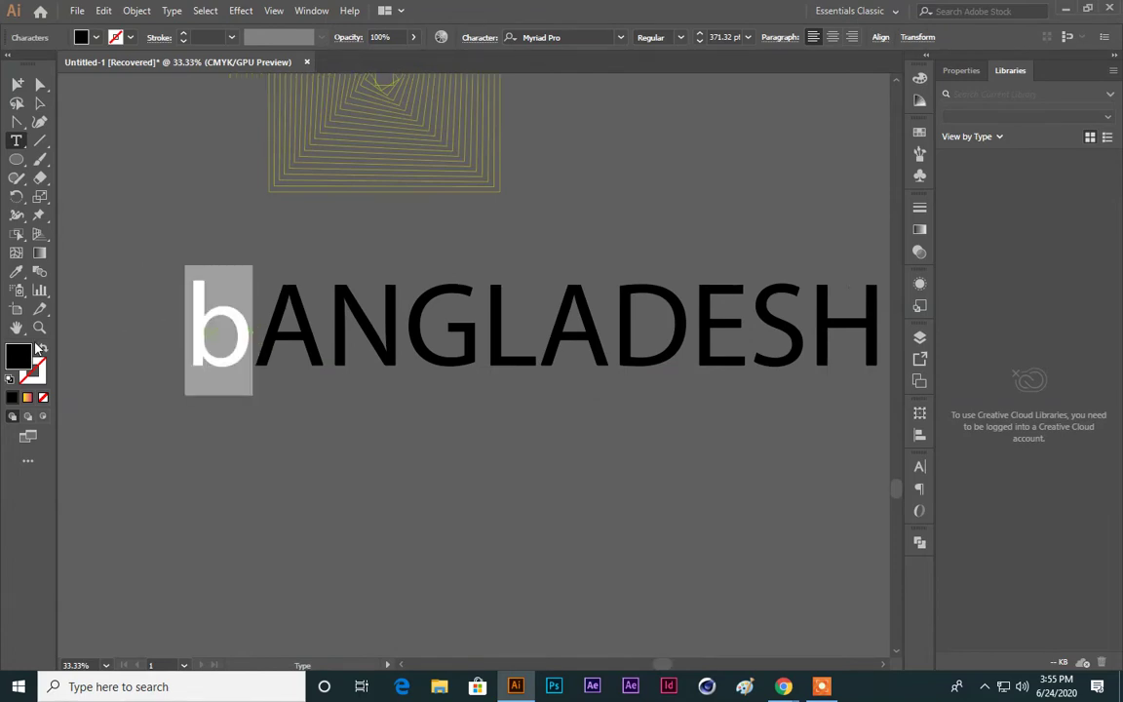
type("B")
left_click(20, 86)
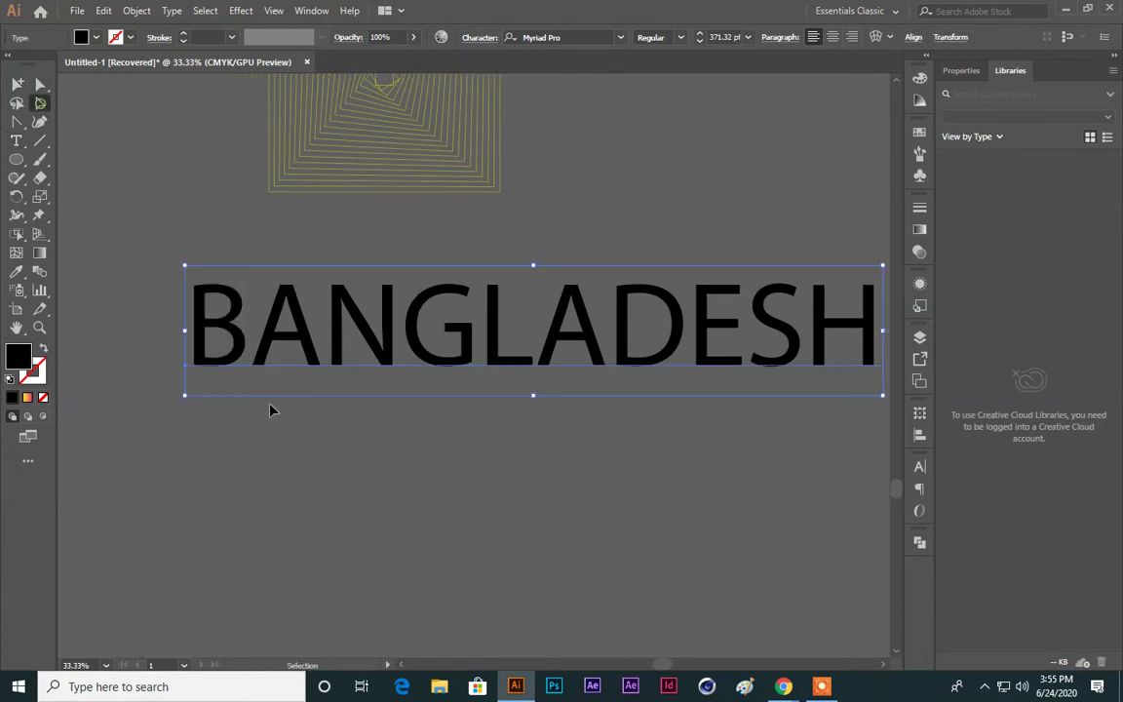
Step: Duplicate the BANGLADESH text directly below the original line
left_click(458, 413)
left_click_drag(482, 416, 397, 390)
left_click(370, 306)
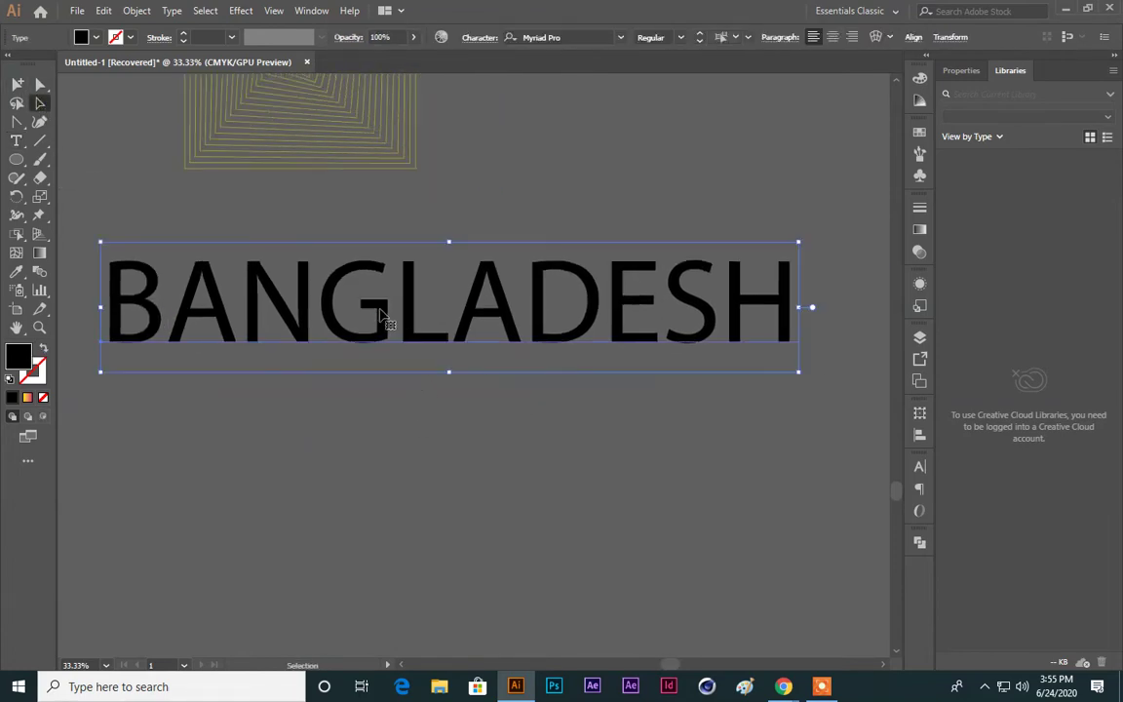
left_click_drag(376, 319, 394, 438)
left_click(436, 524)
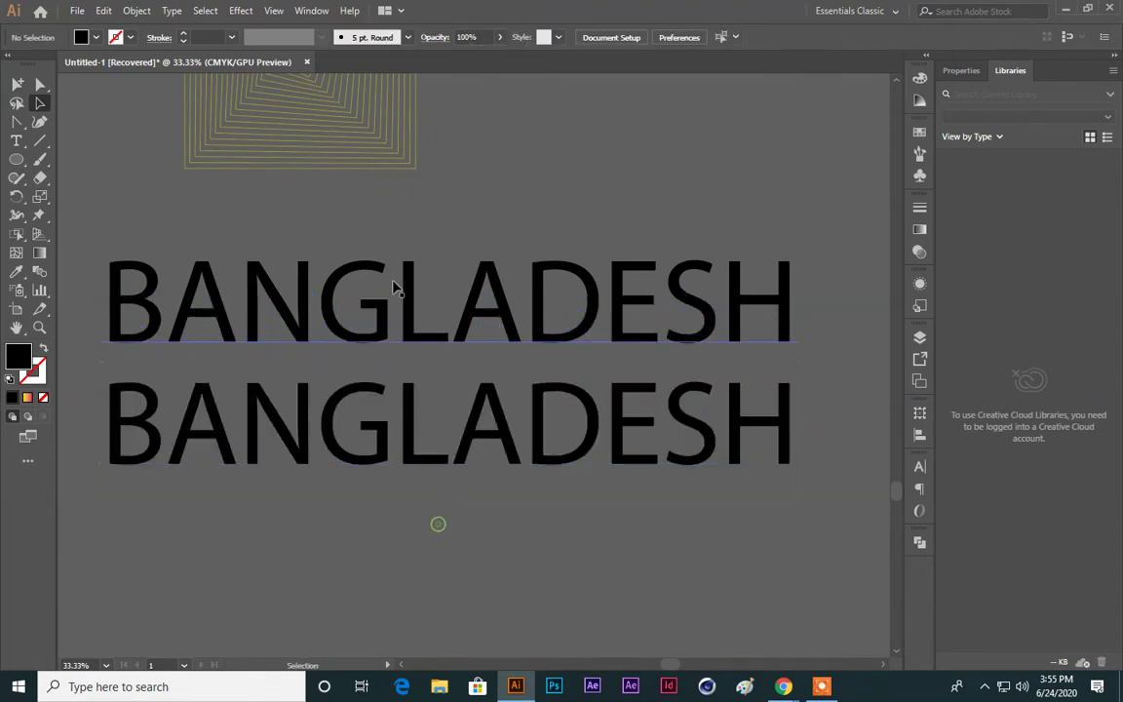
Step: Select both BANGLADESH lines and set the blend spacing to 5 specified steps
left_click(401, 252)
key("ctrl+a")
key("a")
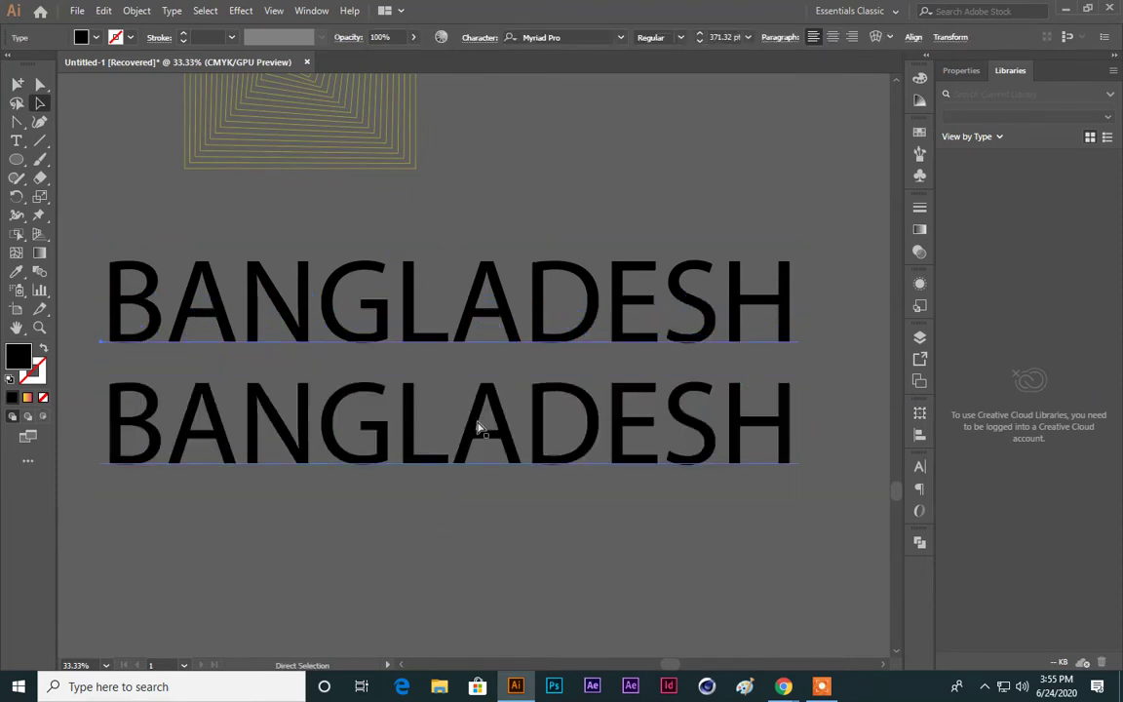
key("v")
left_click(441, 510)
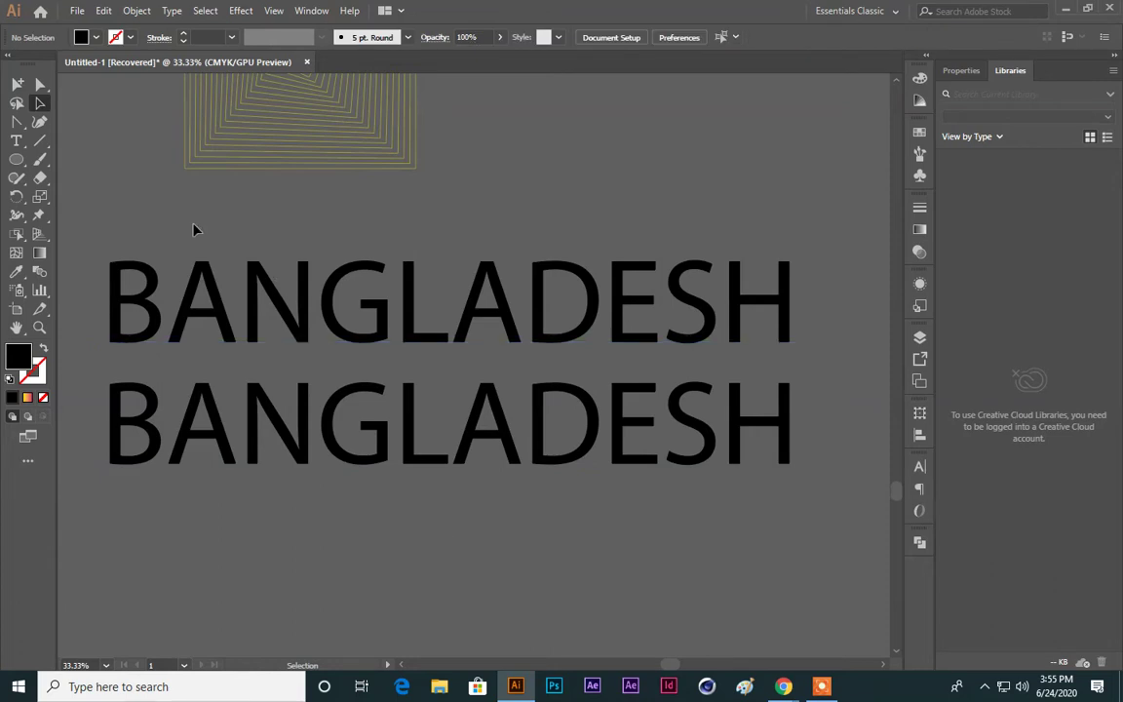
key("ctrl+a")
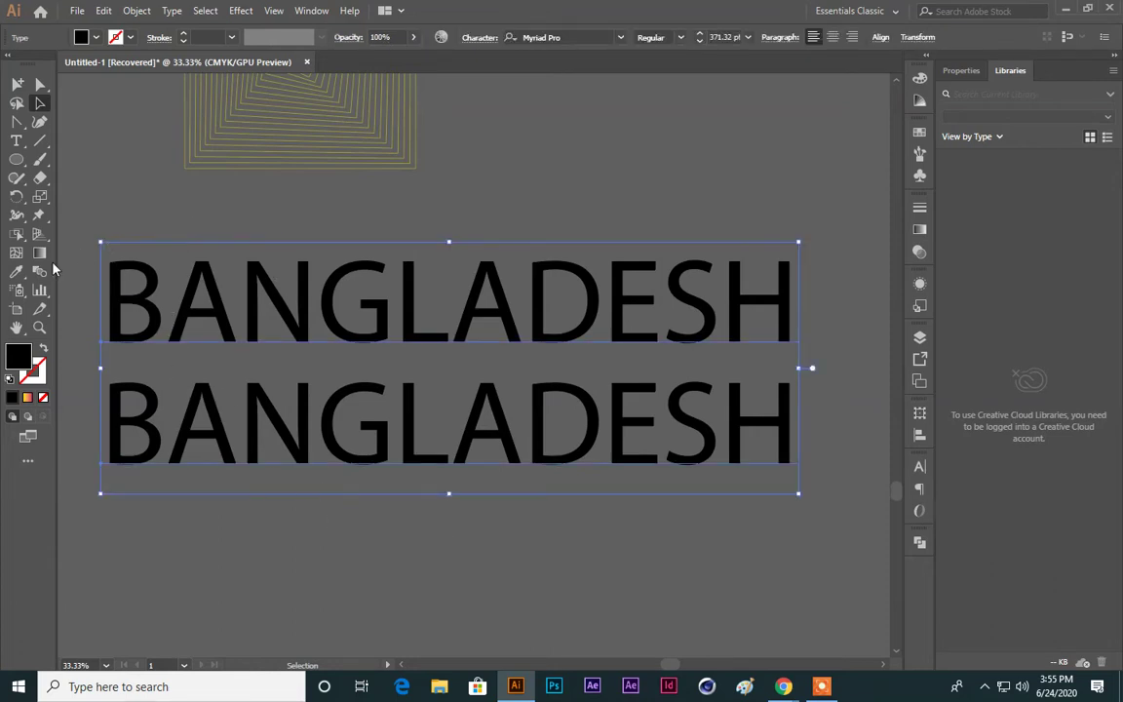
double_click(39, 271)
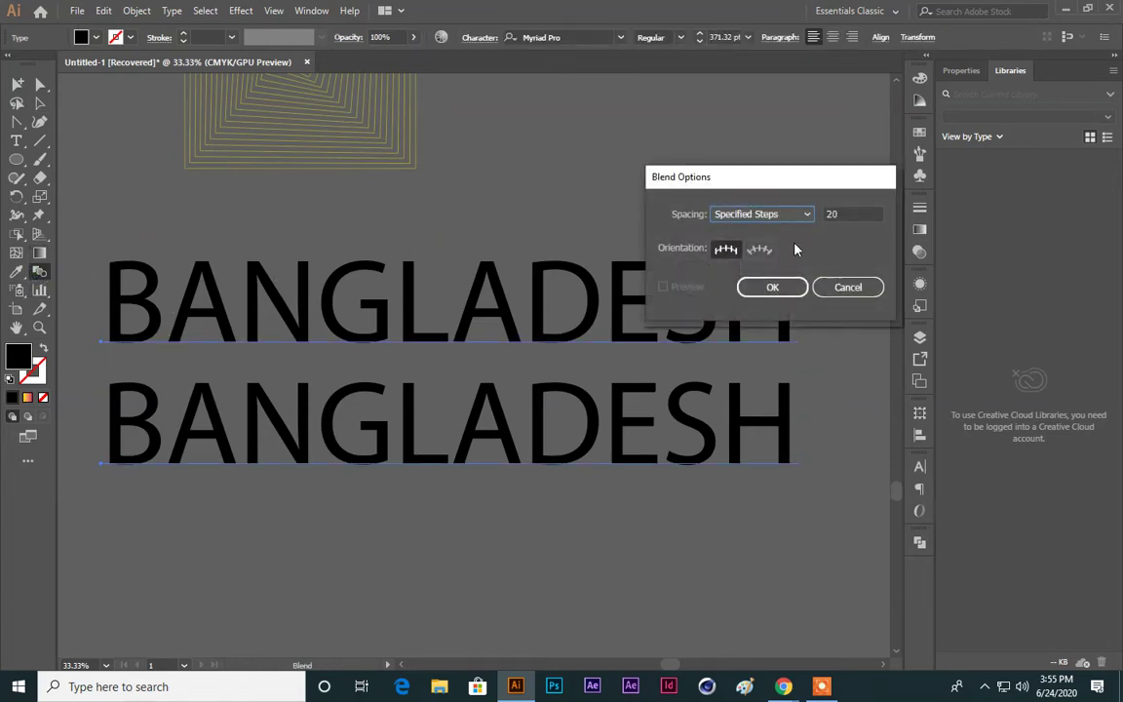
double_click(833, 213)
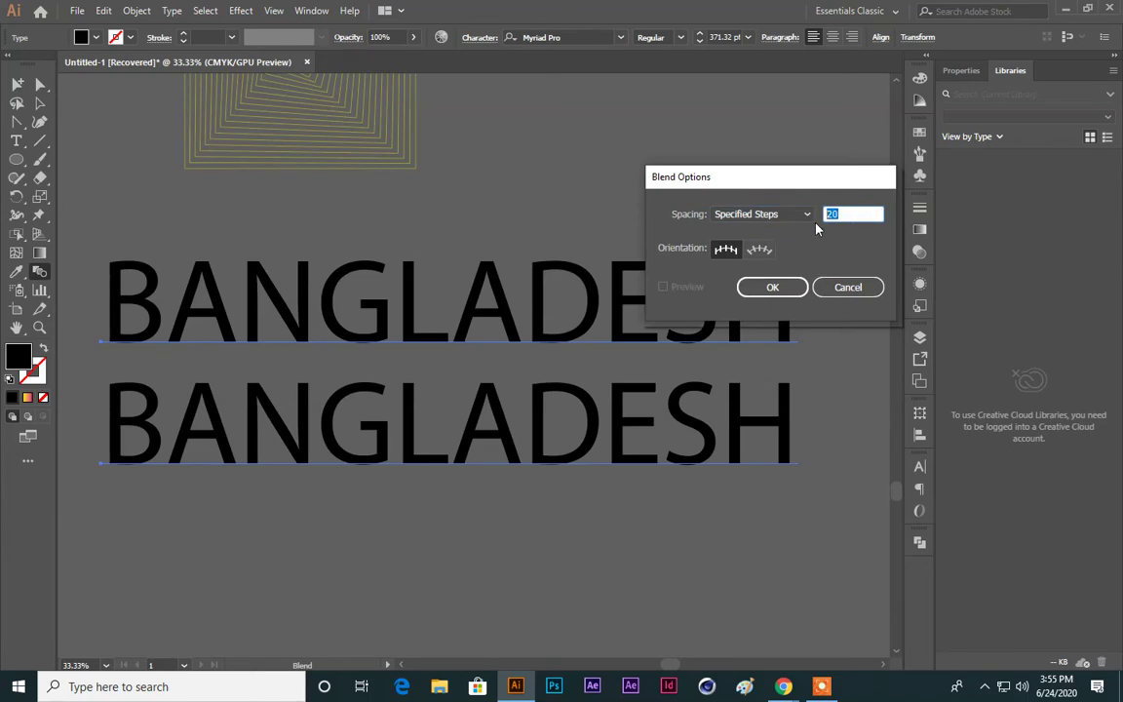
type("5")
left_click(770, 287)
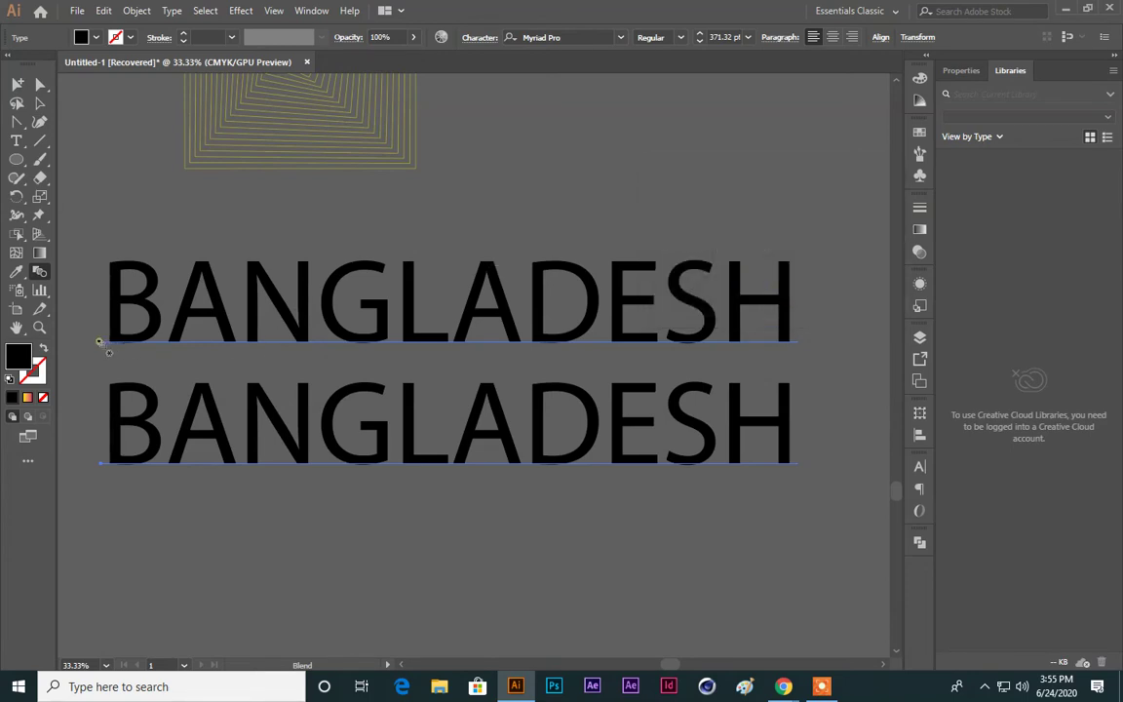
Step: Try blending the two black BANGLADESH lines from the start of their baselines, and undo the blend
left_click(98, 342)
left_click(104, 460)
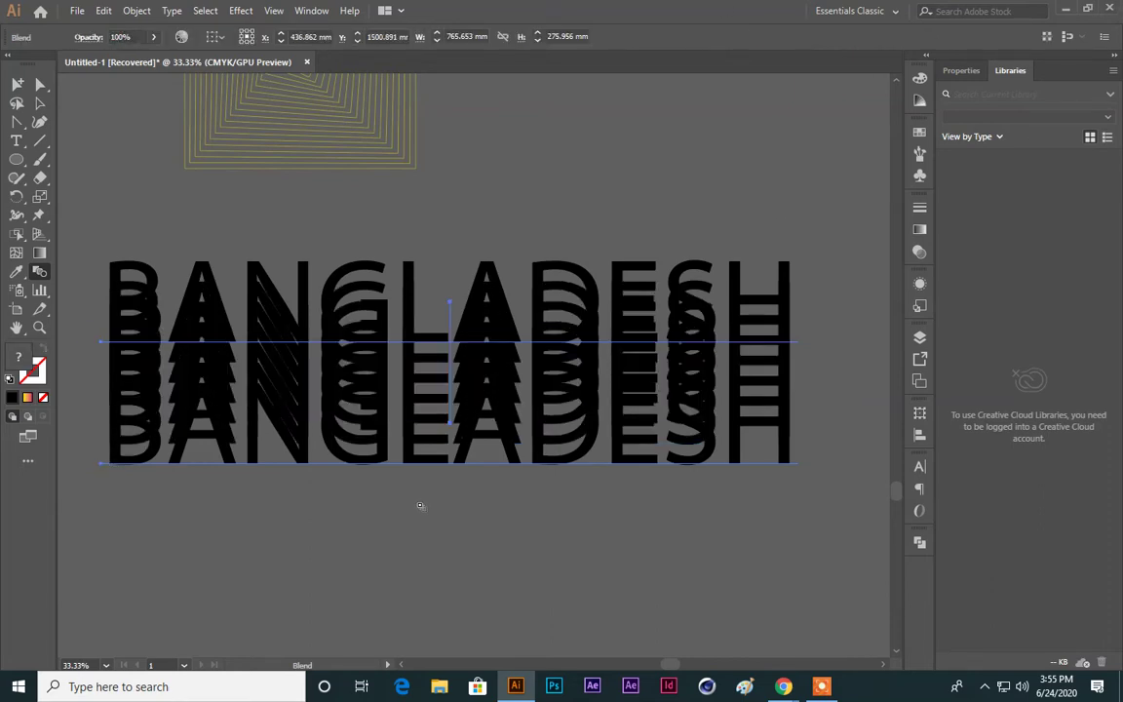
key("ctrl+z")
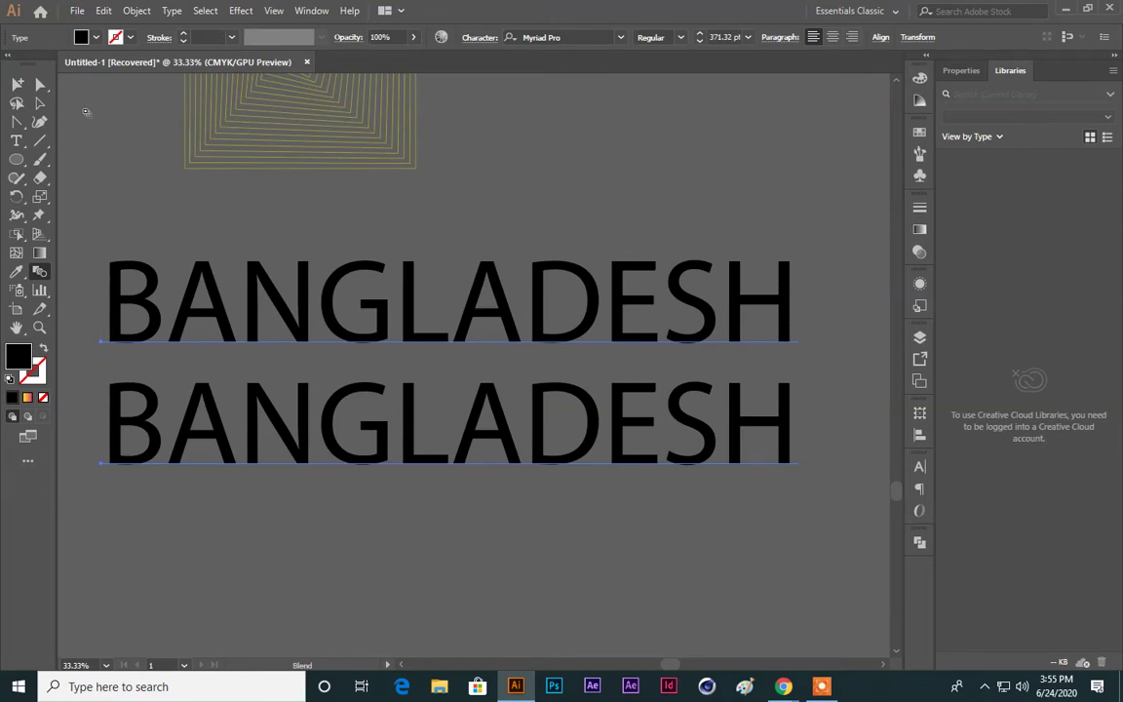
Step: Fill the upper BANGLADESH line with red
left_click(17, 85)
left_click(216, 279)
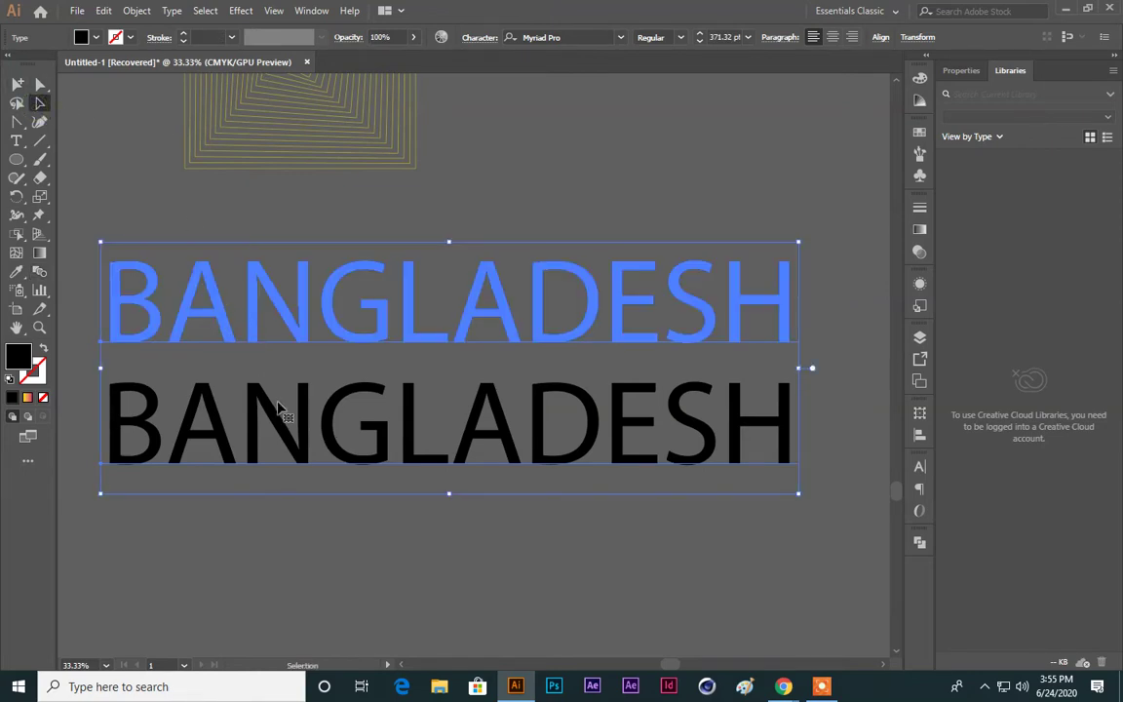
left_click(544, 183)
left_click(338, 322)
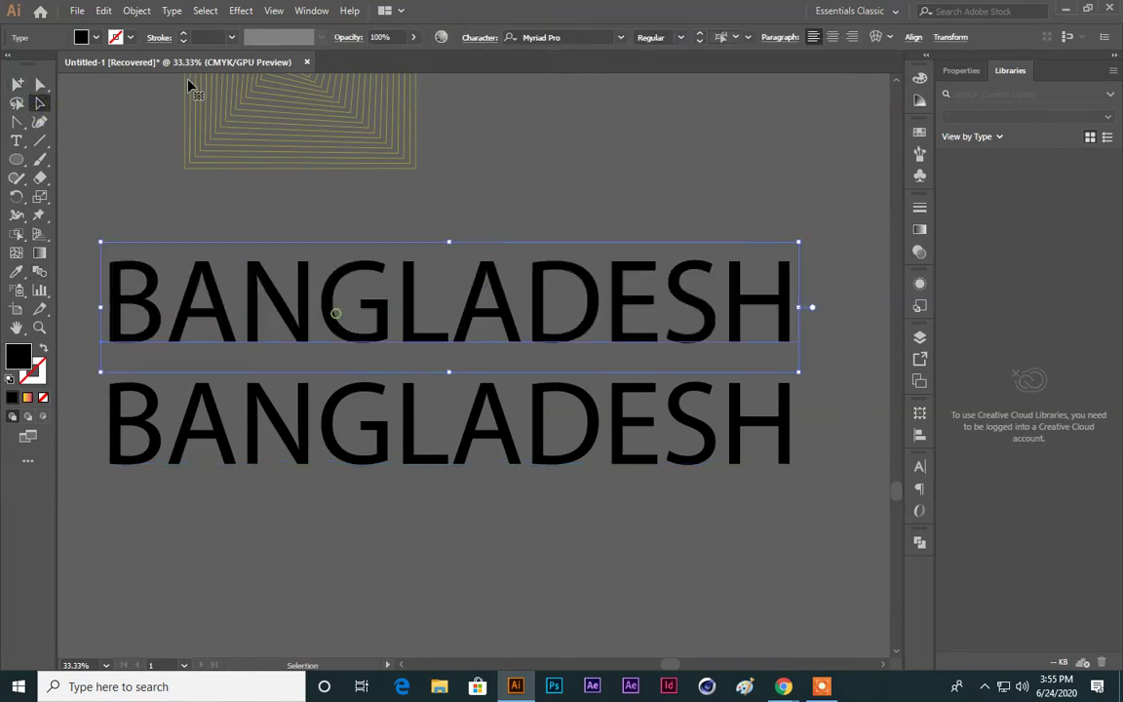
left_click(82, 35)
left_click(54, 67)
left_click(483, 156)
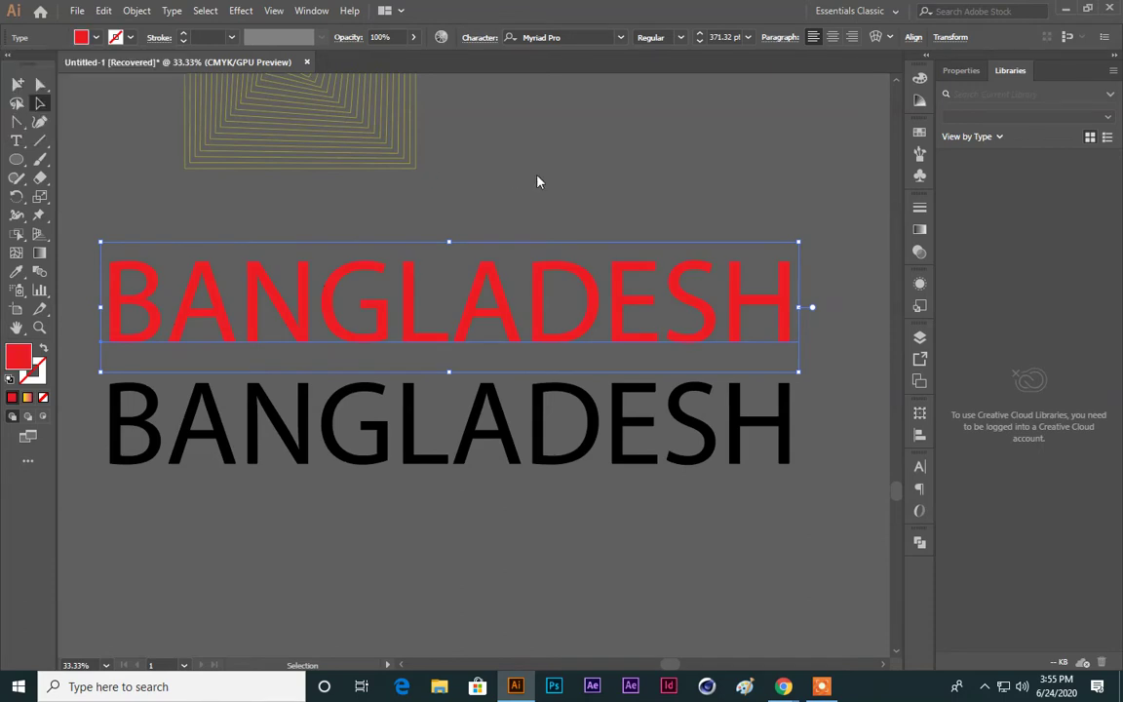
Step: Fill the lower BANGLADESH line with pink
left_click(405, 447)
left_click(84, 37)
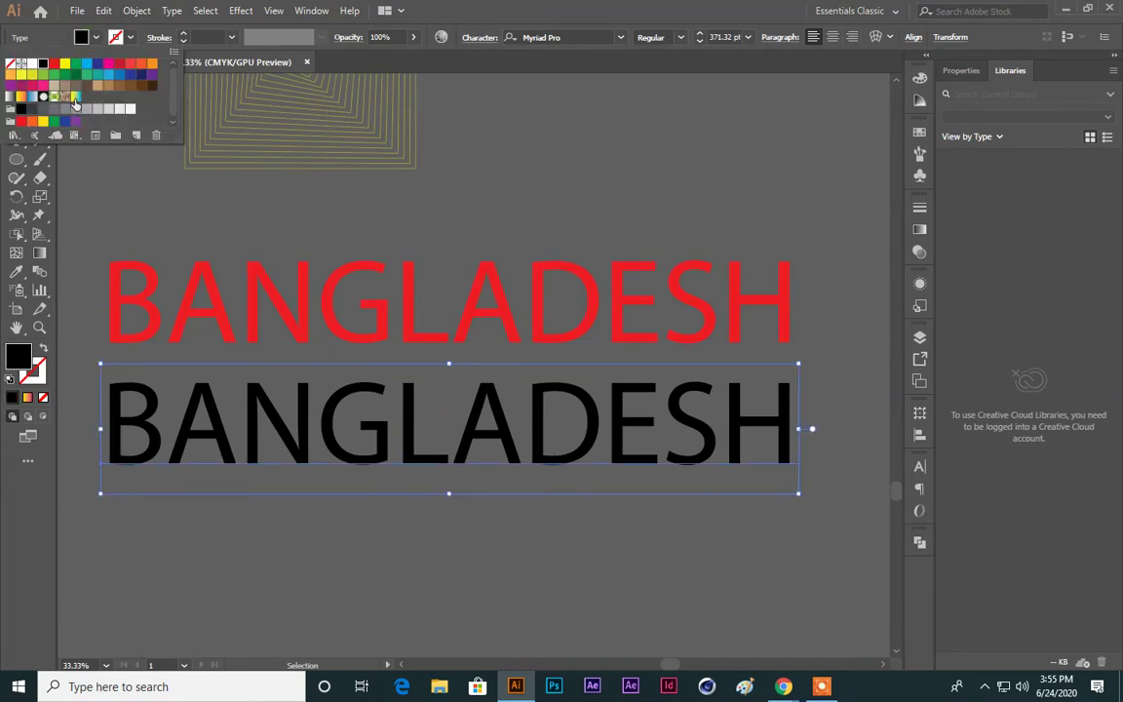
left_click(41, 93)
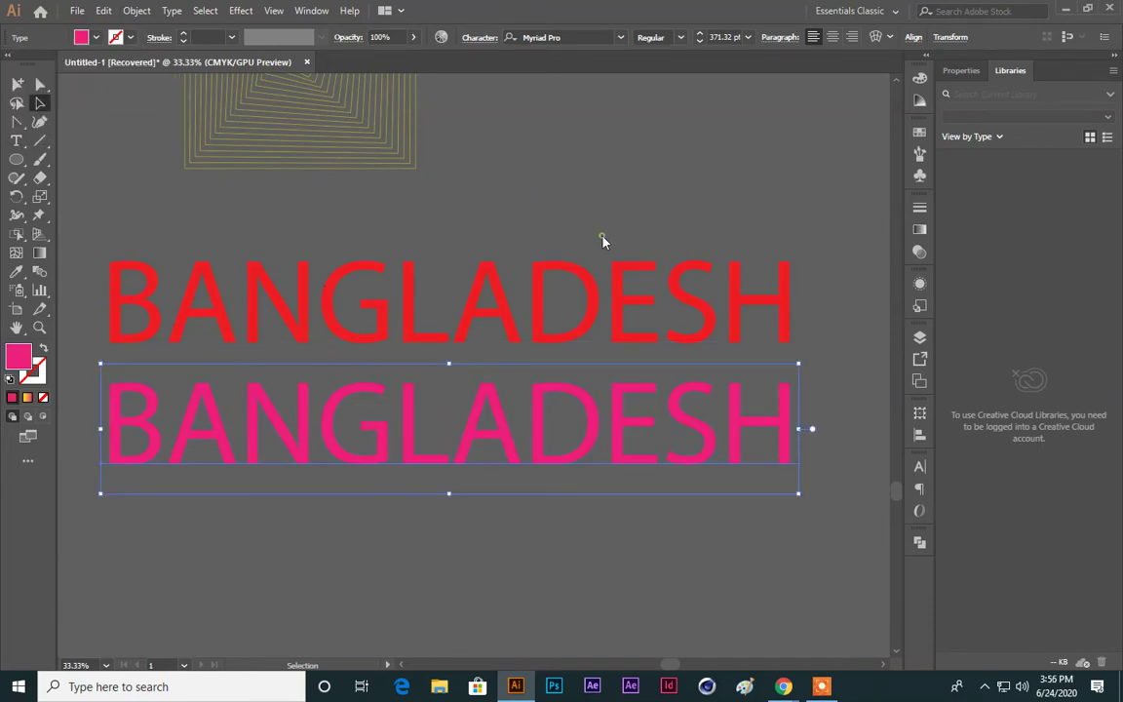
Step: Try blending the red and pink BANGLADESH lines from the start of their baselines, and undo the blend
left_click_drag(579, 190, 627, 447)
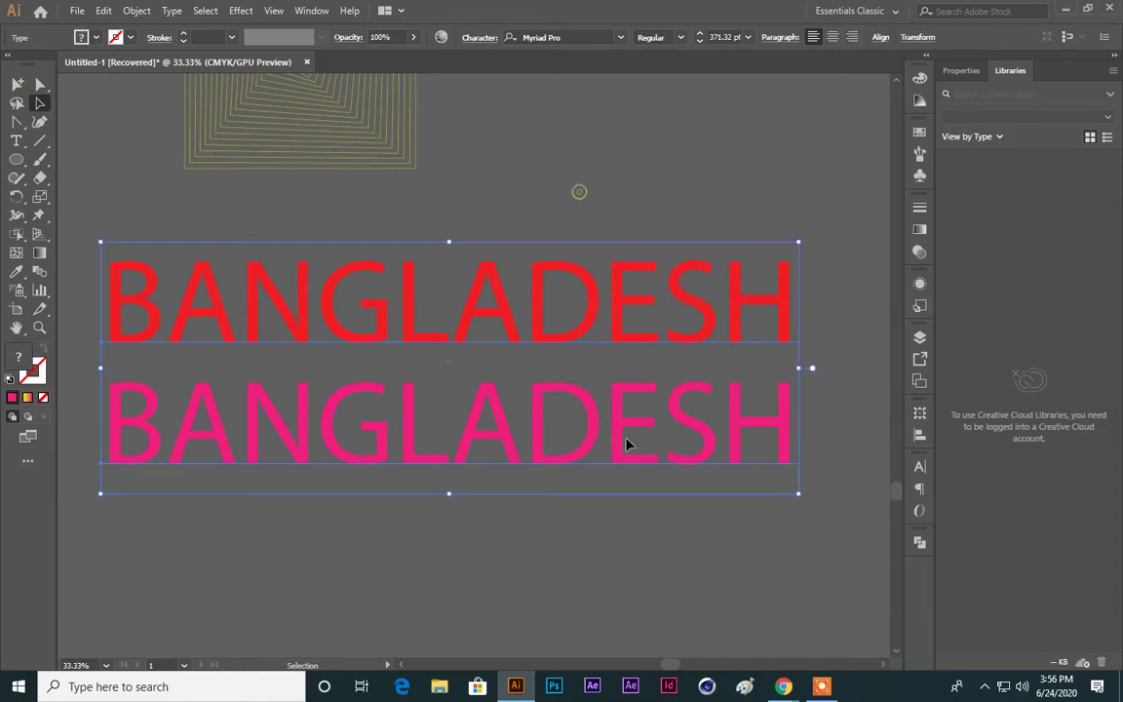
left_click(39, 271)
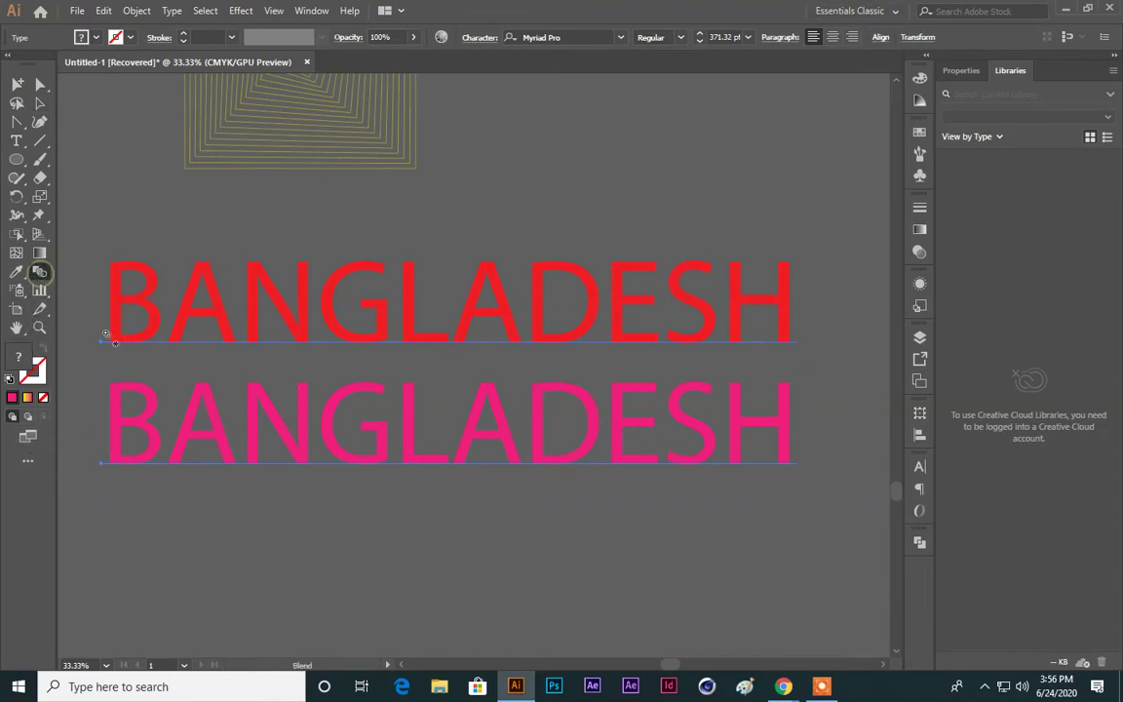
left_click(102, 465)
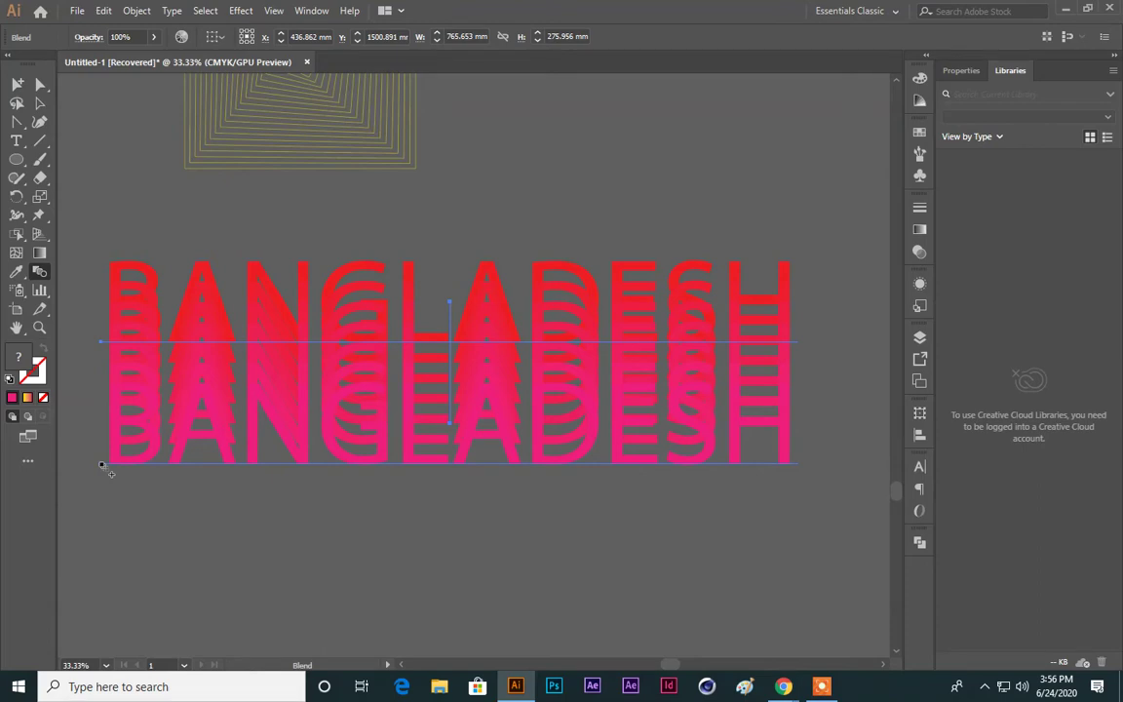
key("v")
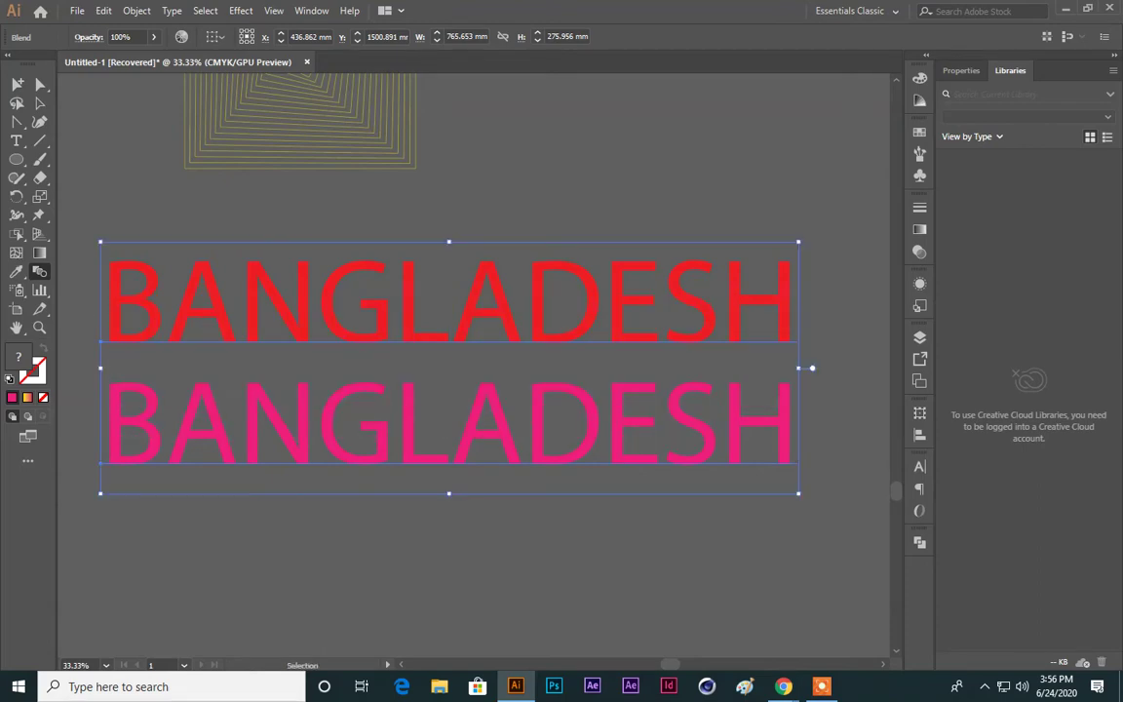
Step: Change the blend spacing to Smooth Color
double_click(40, 271)
left_click(761, 215)
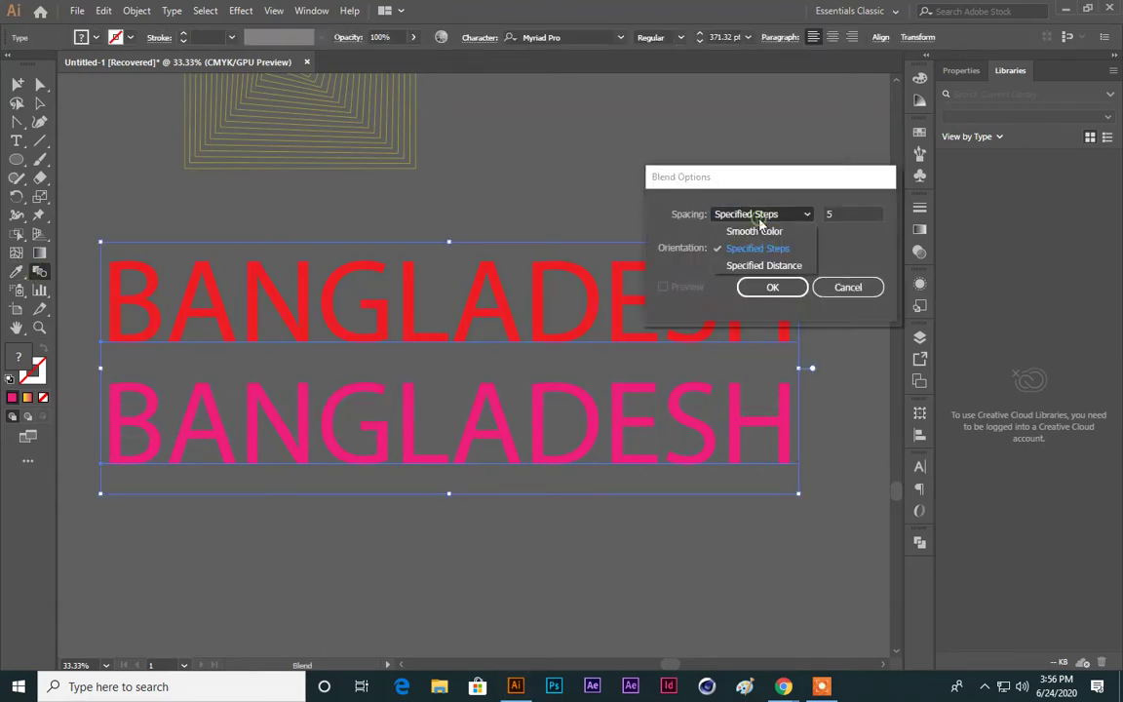
left_click(755, 231)
left_click(772, 287)
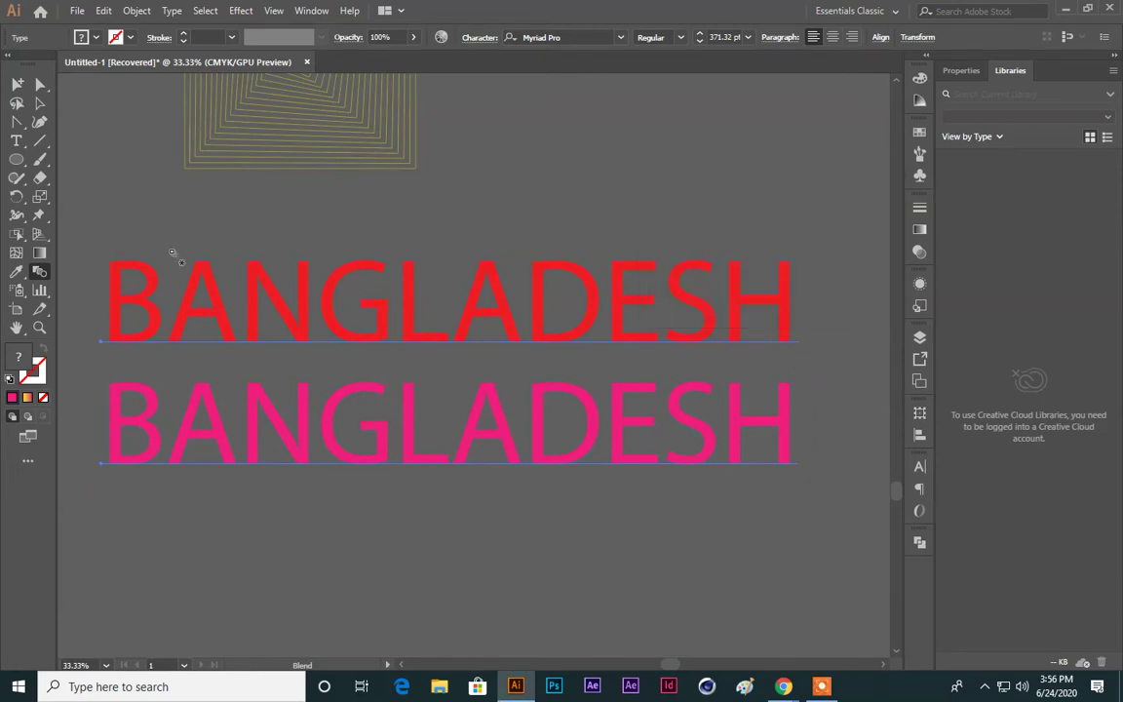
Step: Try a Smooth Color blend of the red and pink BANGLADESH lines from the start of their baselines, and undo it
left_click(101, 343)
left_click(100, 465)
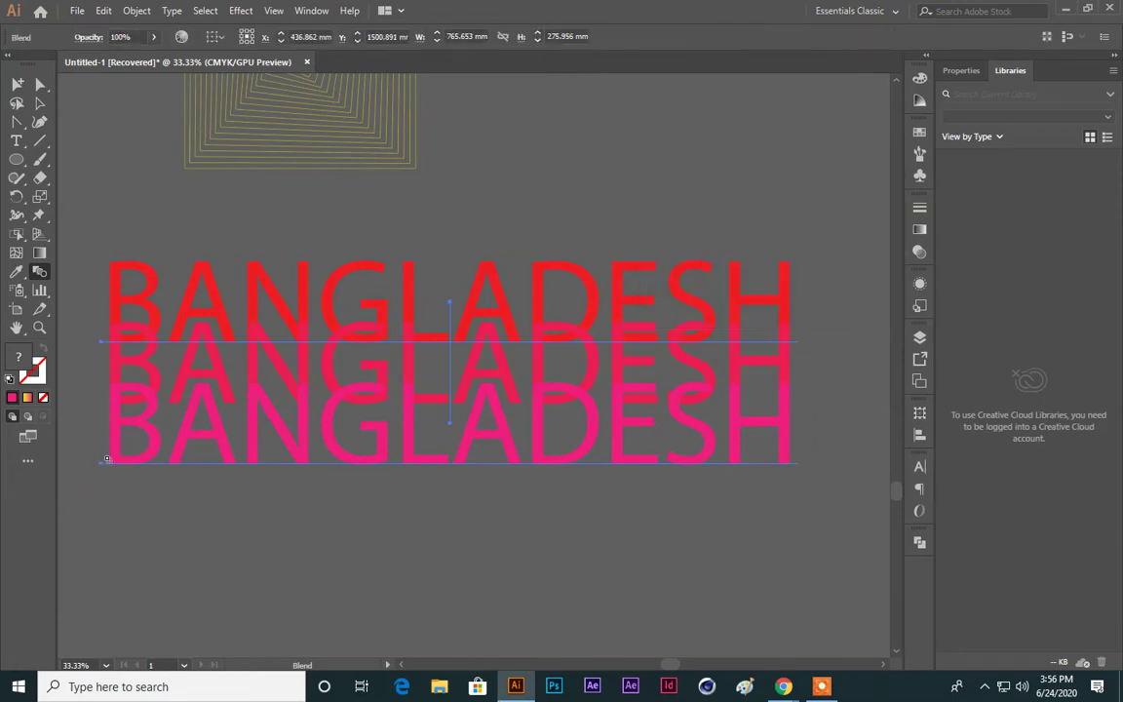
left_click(16, 85)
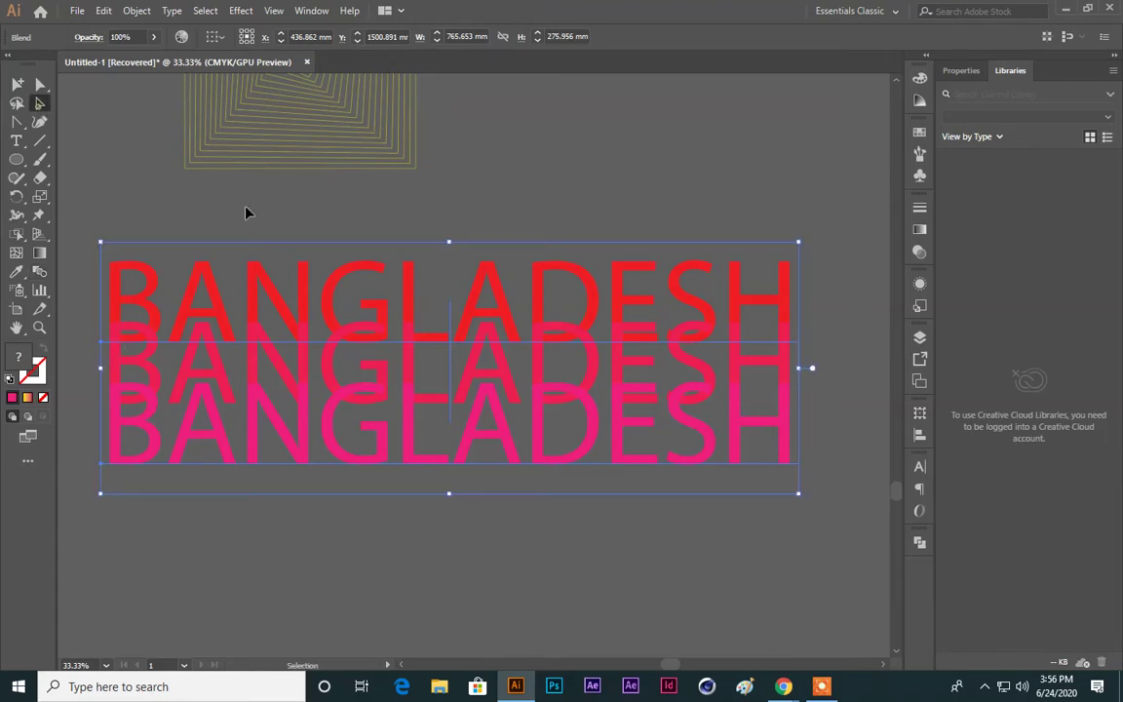
scroll(627, 542, "down", 2)
left_click(635, 458)
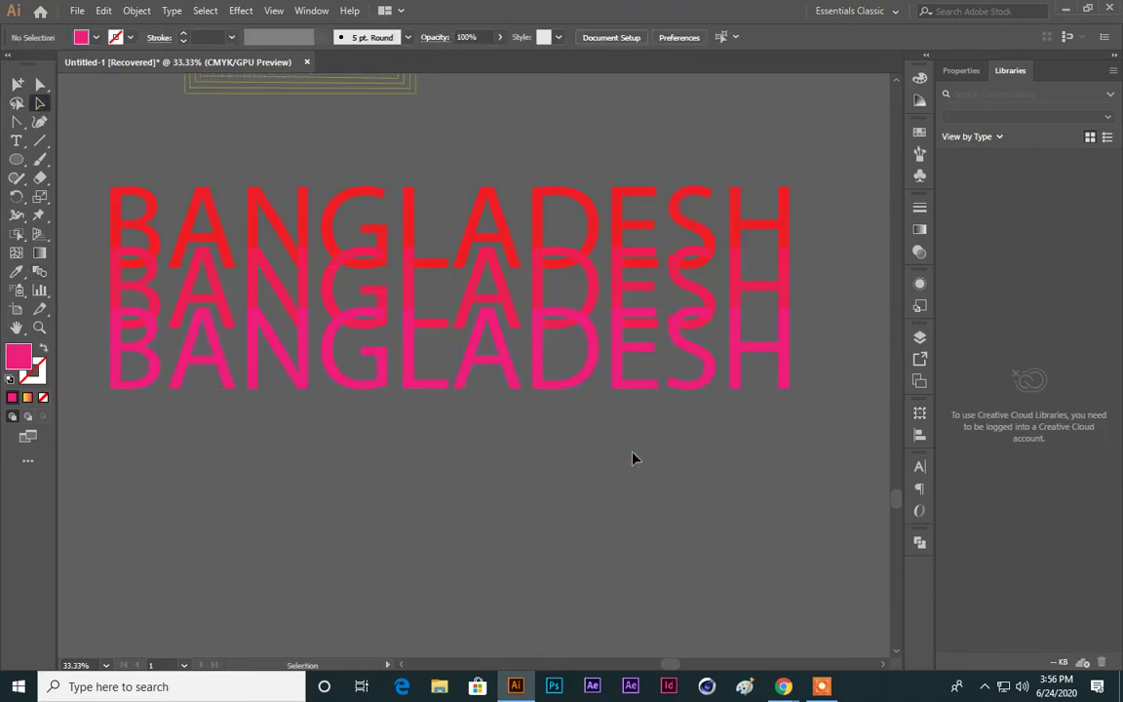
left_click(471, 280)
key("Delete")
key("ctrl+z")
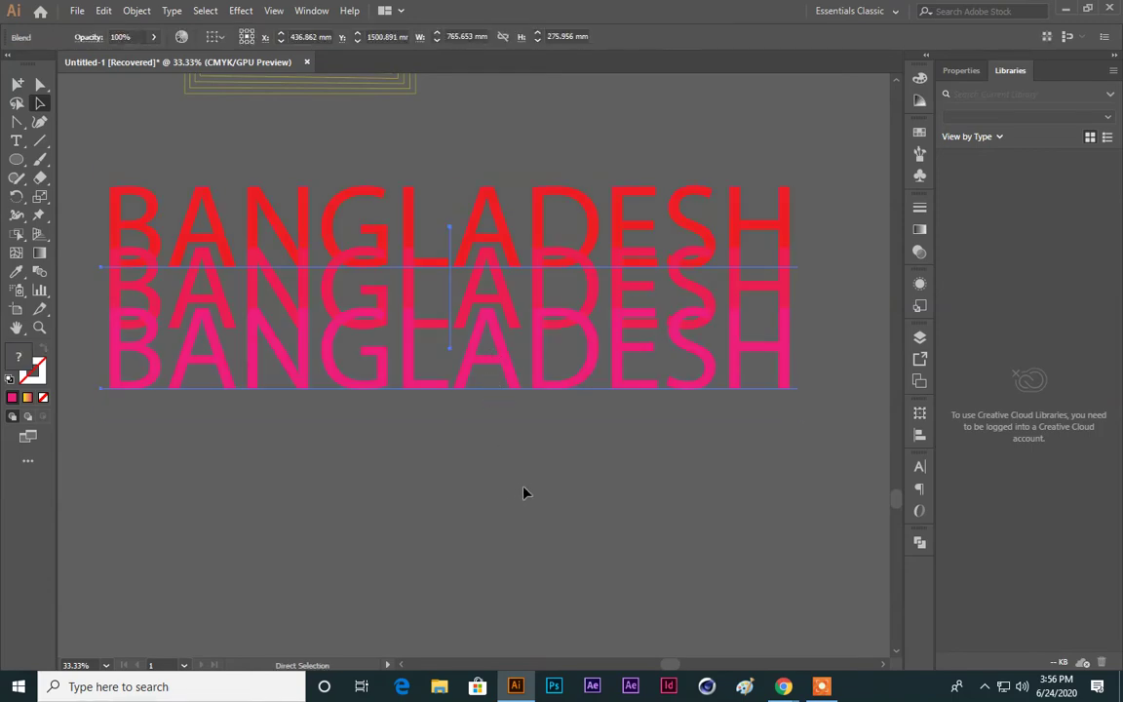
key("ctrl+z")
Step: Convert both the red and the pink BANGLADESH text lines to outlines
left_click(493, 443)
left_click_drag(416, 200, 546, 473)
key("ctrl+z")
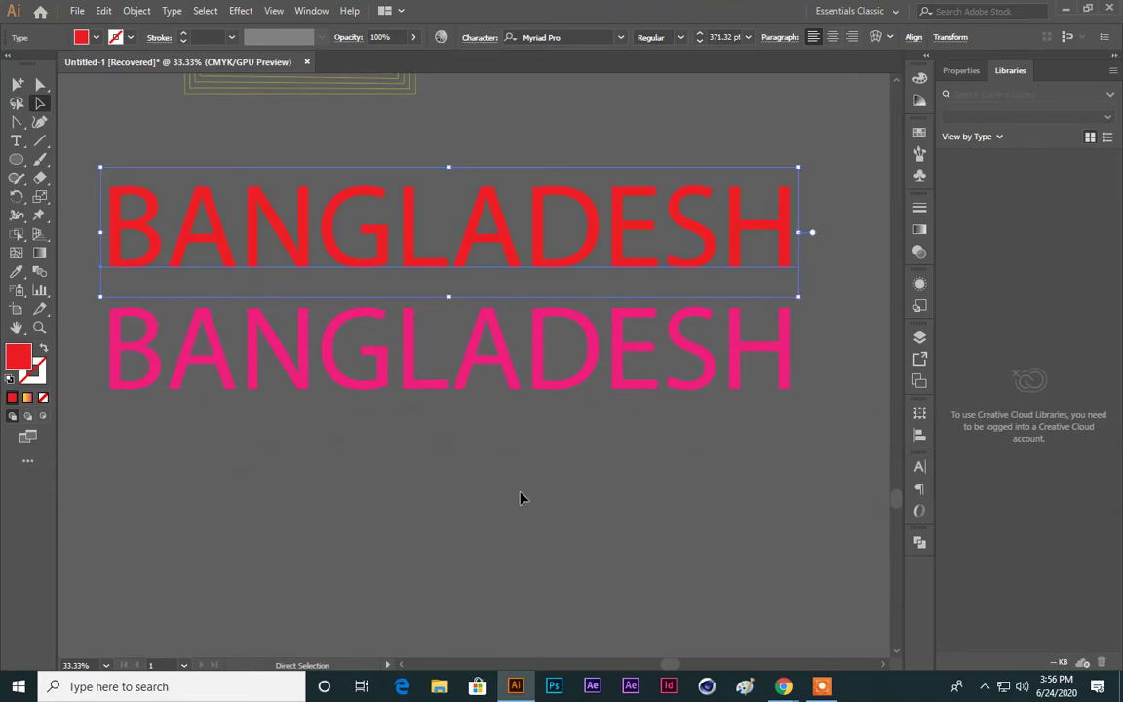
left_click(520, 498)
key("ctrl+a")
key("ctrl+shift+o")
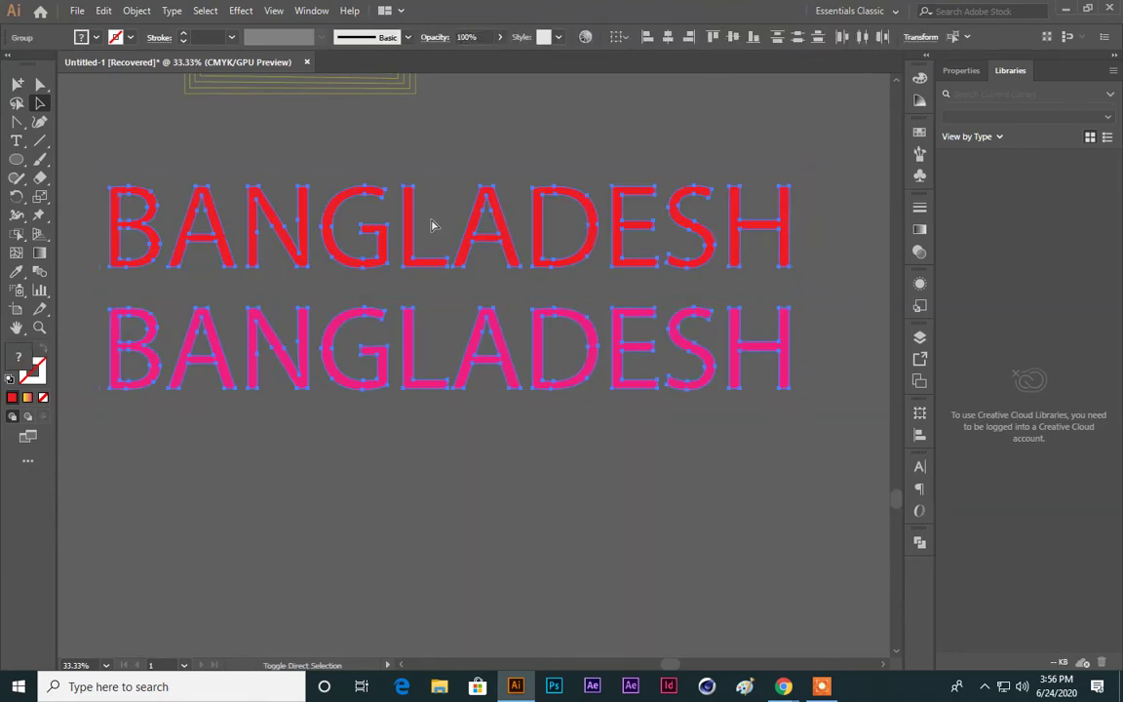
left_click(366, 500)
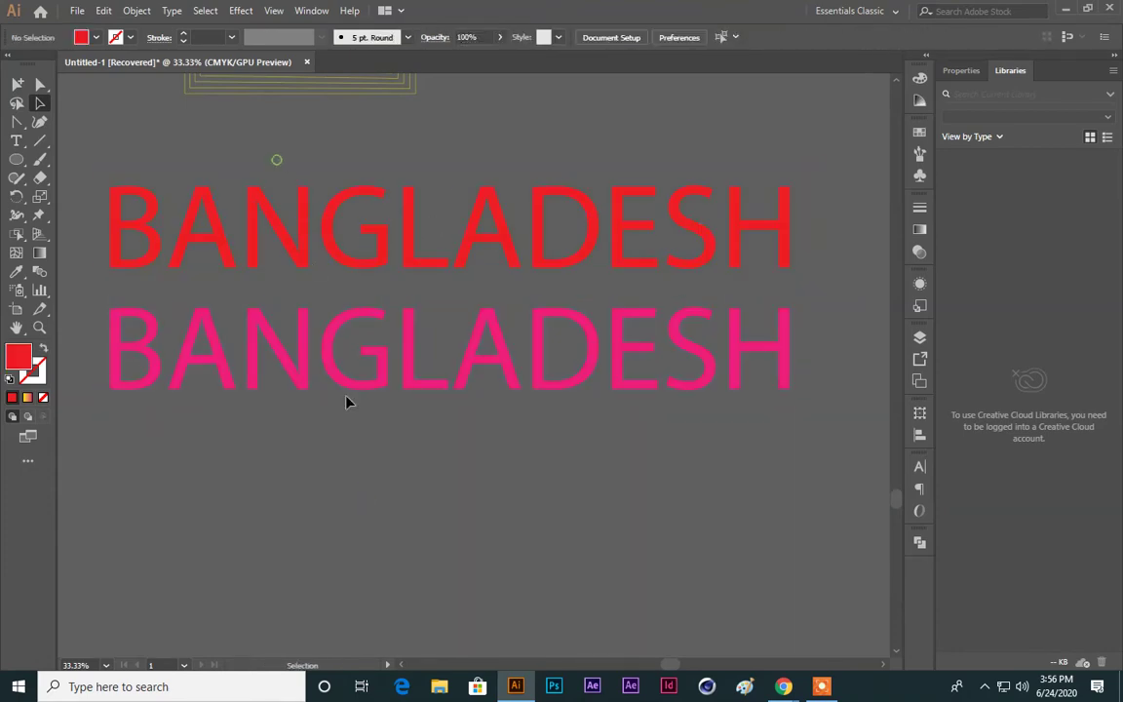
Step: Blend the outlined red and pink BANGLADESH lines with Smooth Color spacing from the lower corner of their letter B
key("ctrl+a")
left_click(39, 272)
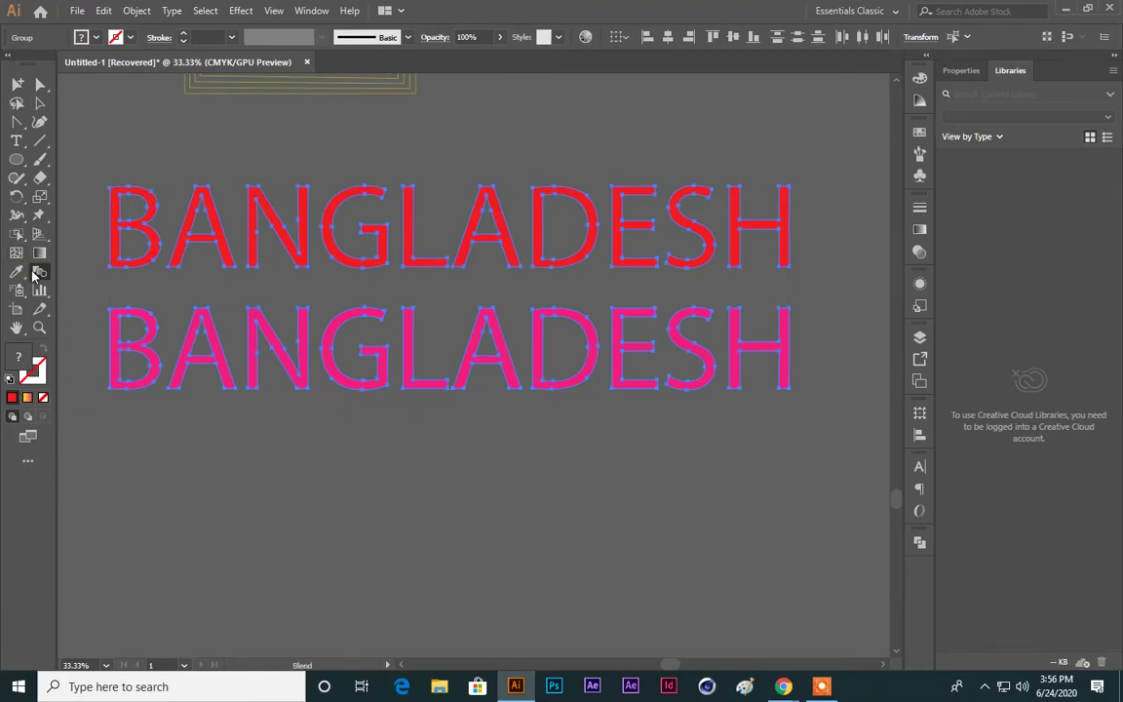
double_click(34, 275)
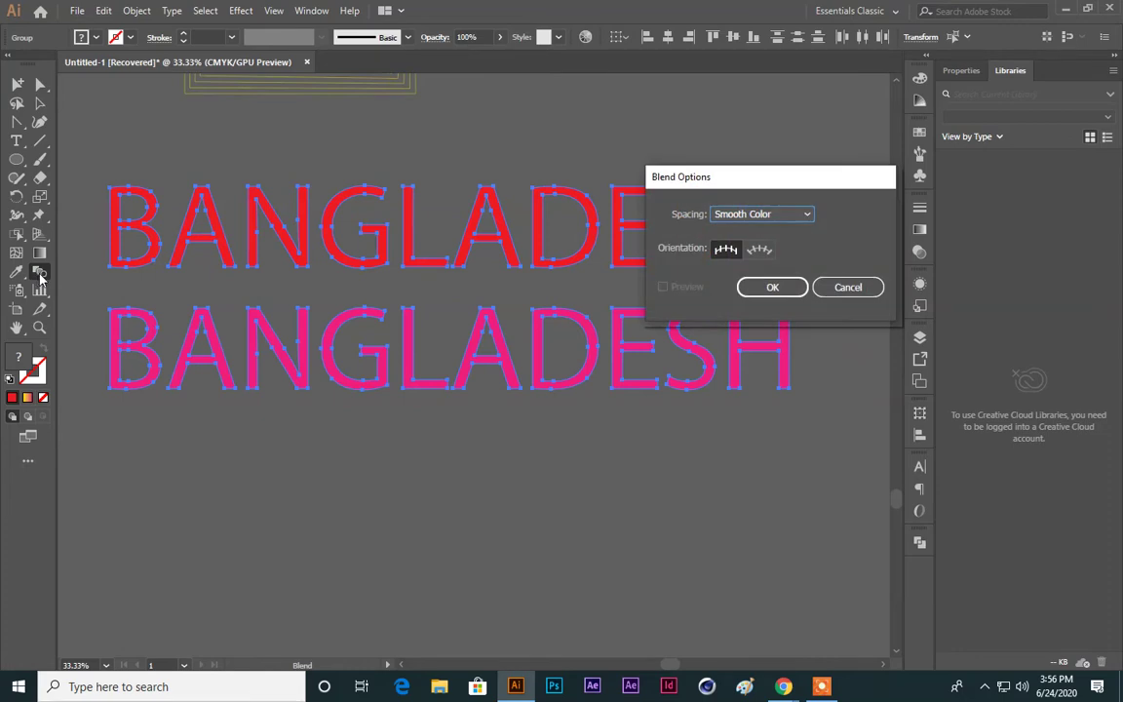
left_click(773, 287)
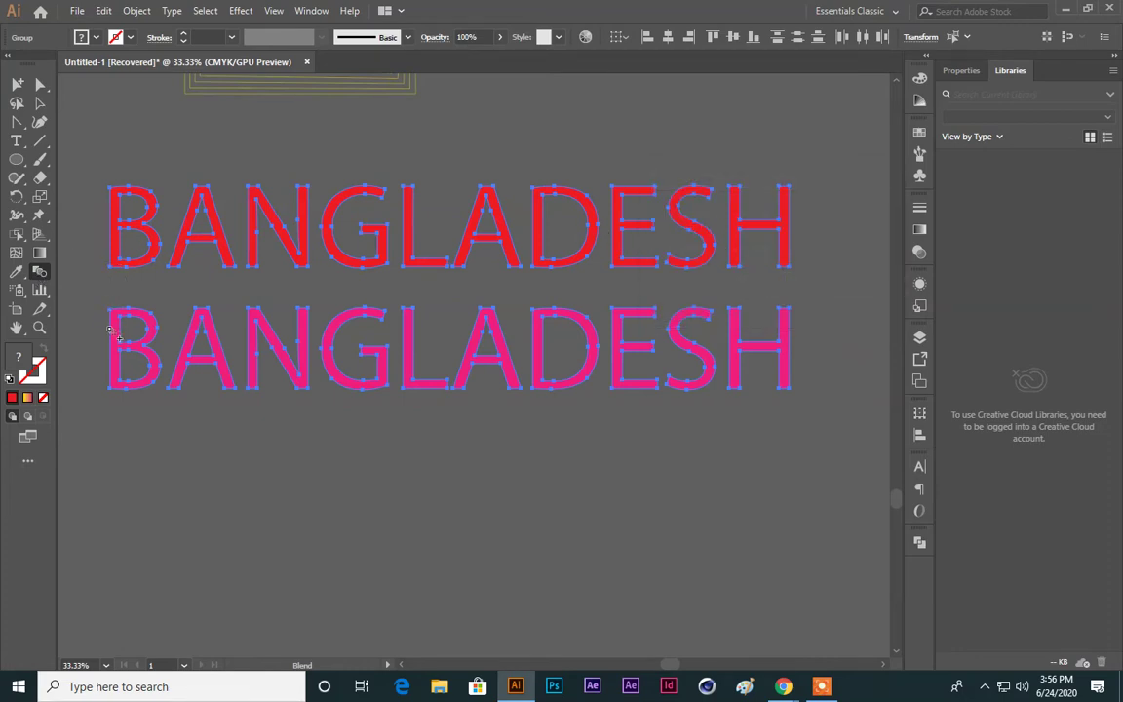
left_click(110, 388)
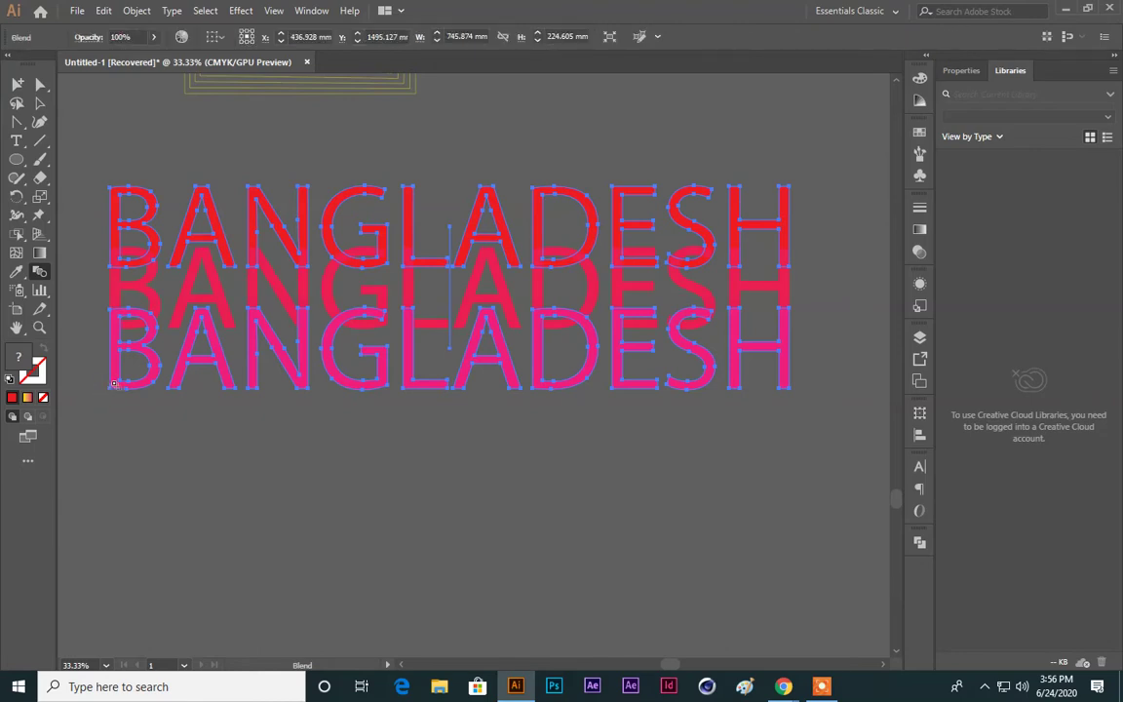
Step: Set the orientation of the outlined BANGLADESH blend to Align to Path
double_click(43, 277)
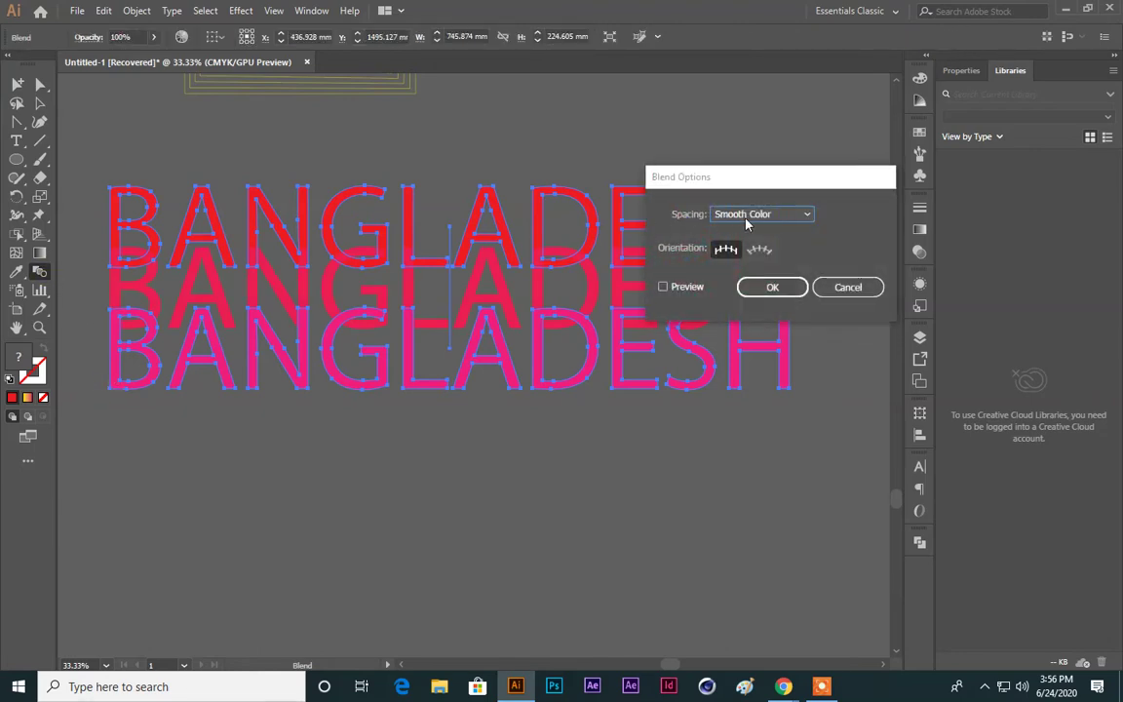
left_click(761, 252)
left_click(773, 286)
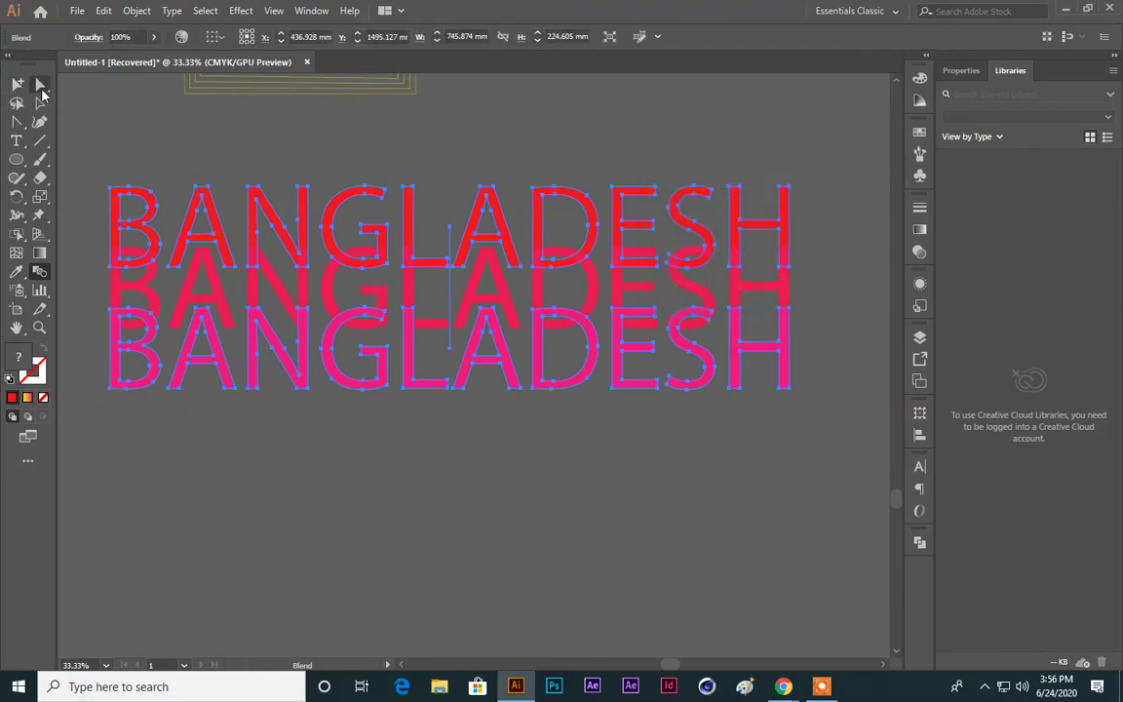
Step: Delete the blended BANGLADESH lettering from the artwork
left_click(40, 103)
left_click(307, 185)
key("ctrl+plus")
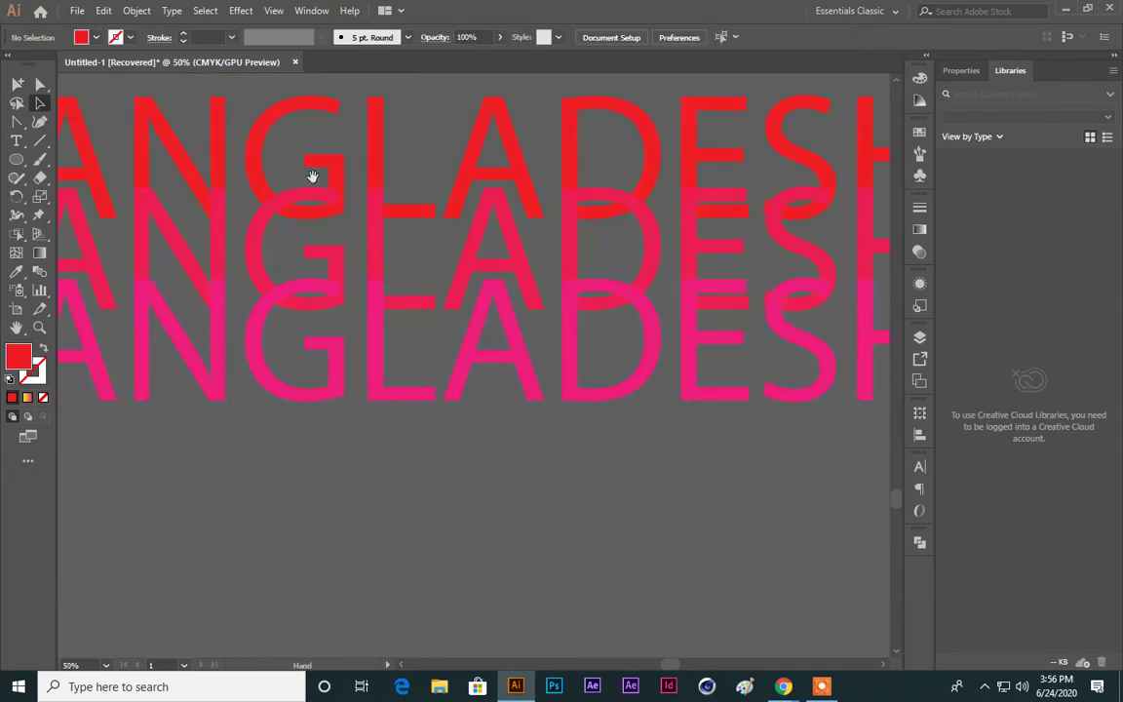
left_click_drag(477, 492, 663, 510)
left_click_drag(241, 437, 398, 552)
key("ctrl+plus")
left_click_drag(230, 234, 236, 275)
left_click(264, 283)
left_click(251, 276)
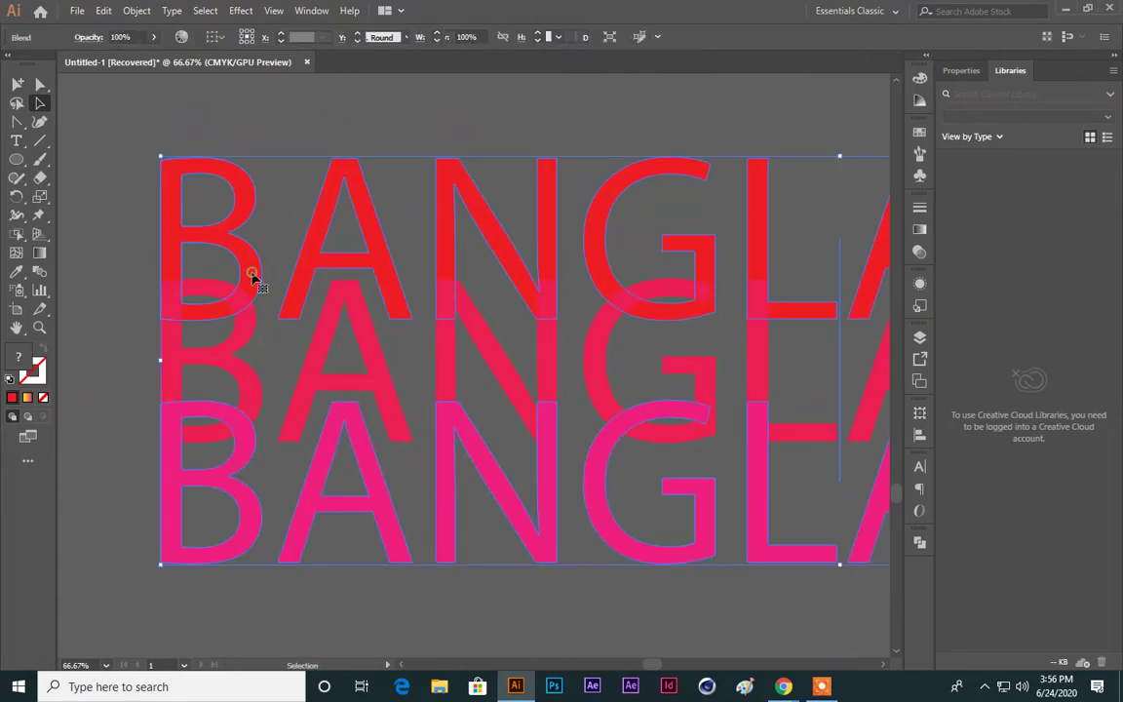
key("Delete")
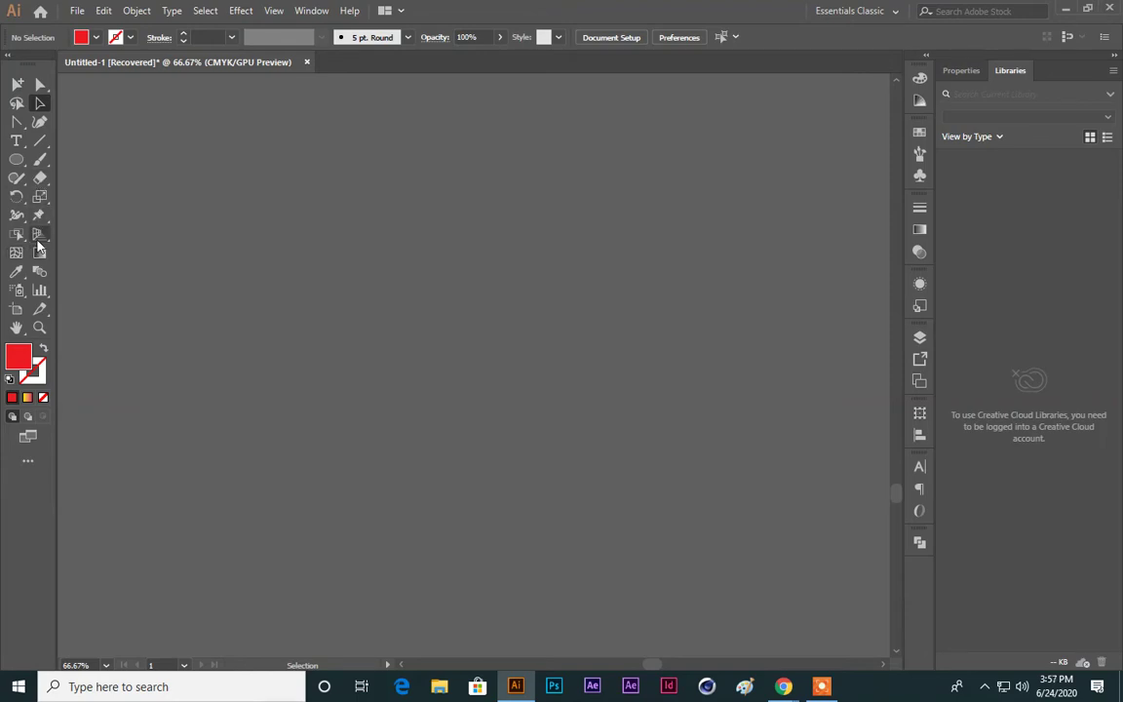
Step: Draw a 45-degree diagonal line sloping down to the right, with no fill and a black stroke
left_click(45, 142)
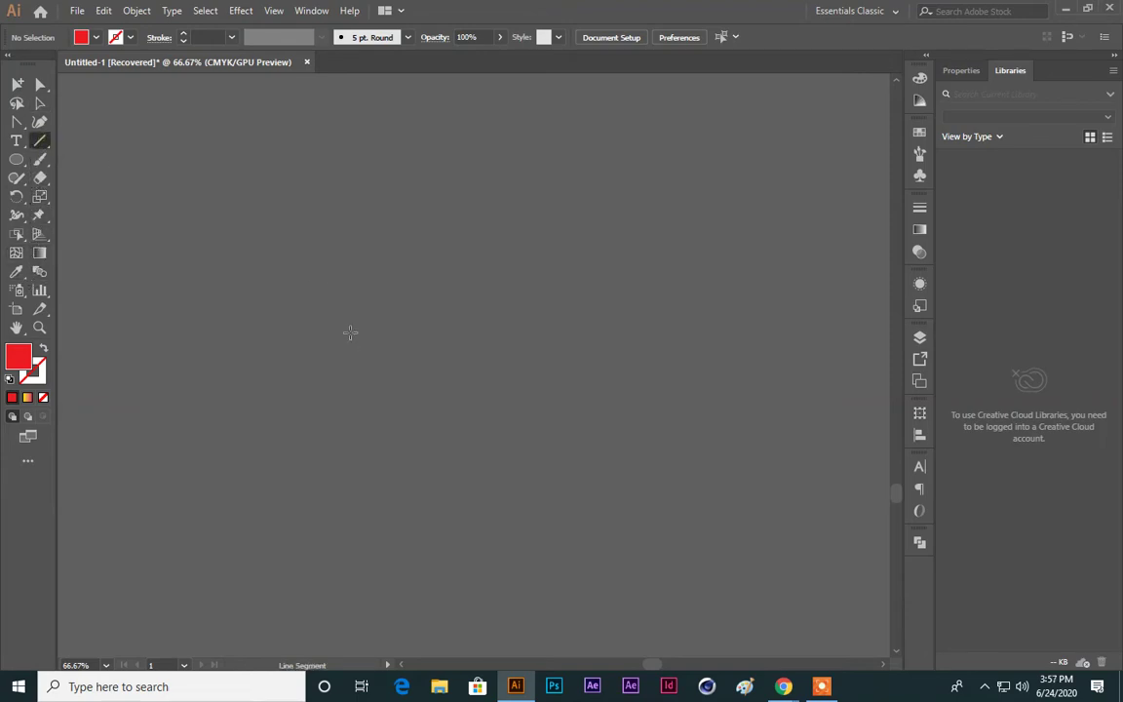
left_click(44, 349)
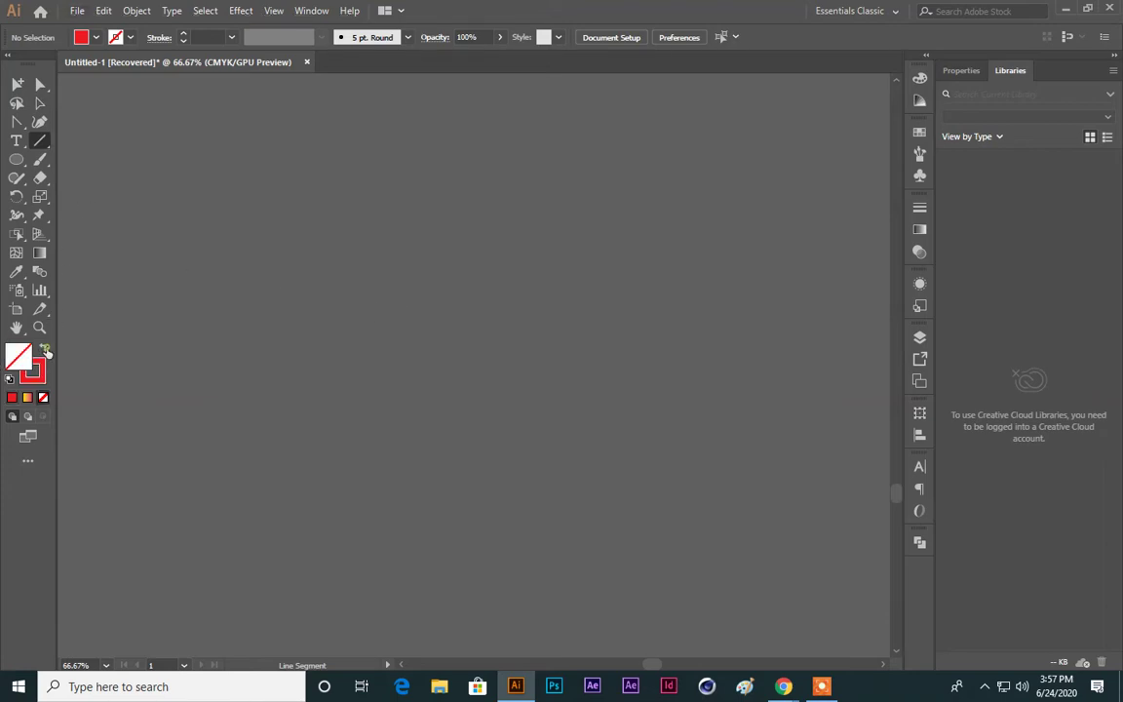
left_click_drag(262, 276, 569, 454)
scroll(586, 374, "down", 2)
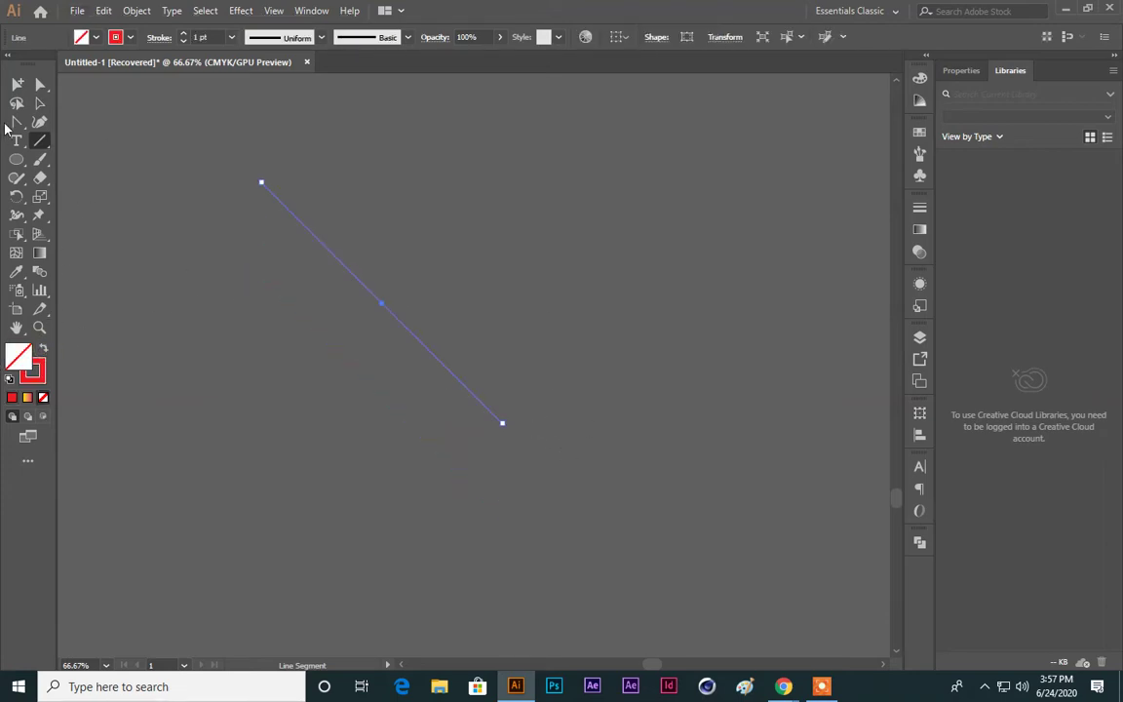
left_click(115, 37)
left_click(45, 65)
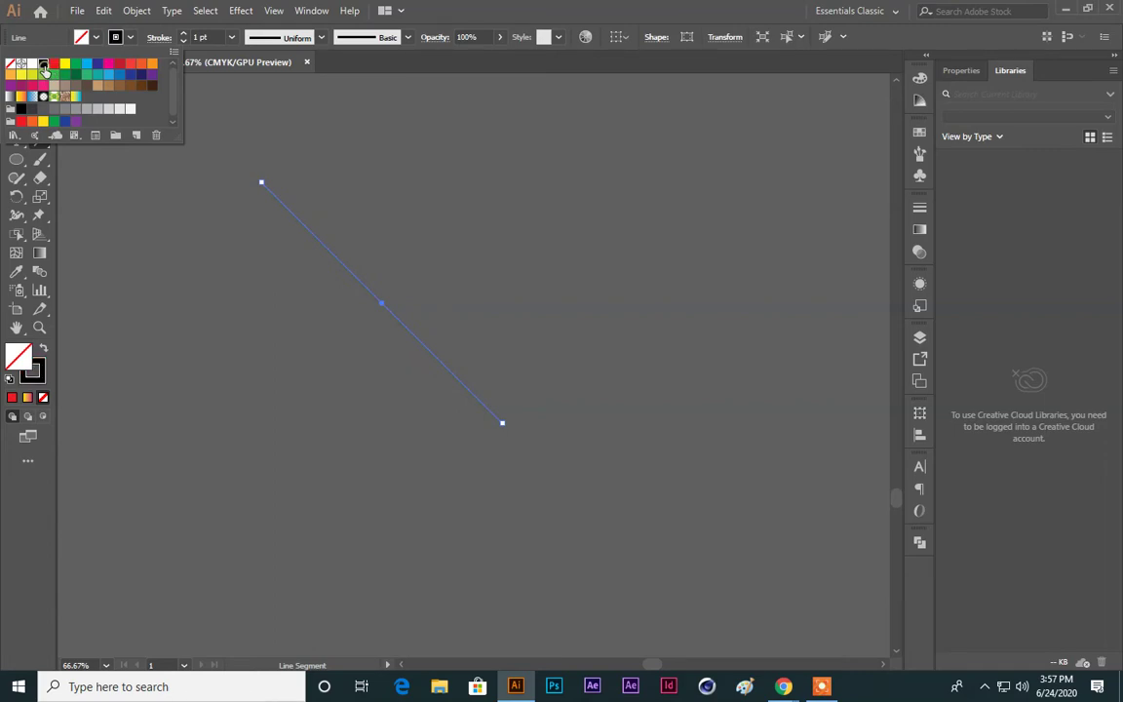
key("Escape")
key("v")
left_click(493, 193)
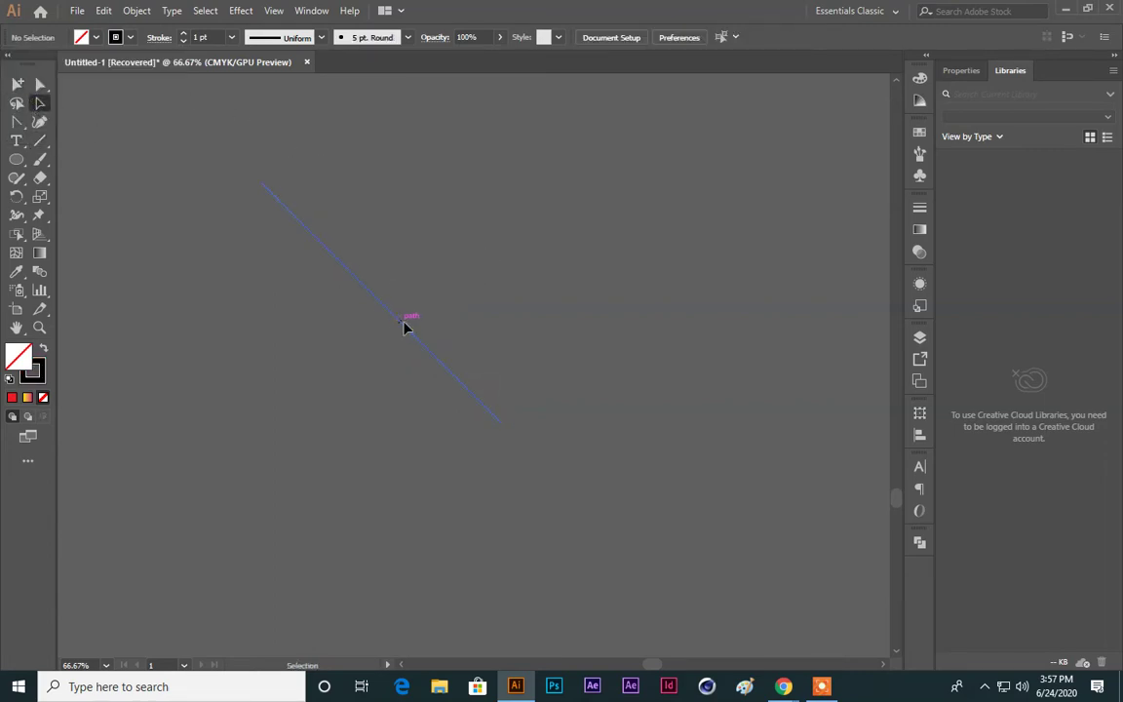
Step: Move the diagonal line up and to the right, and place a parallel copy of it down to its left
left_click_drag(403, 325, 592, 285)
left_click(384, 313)
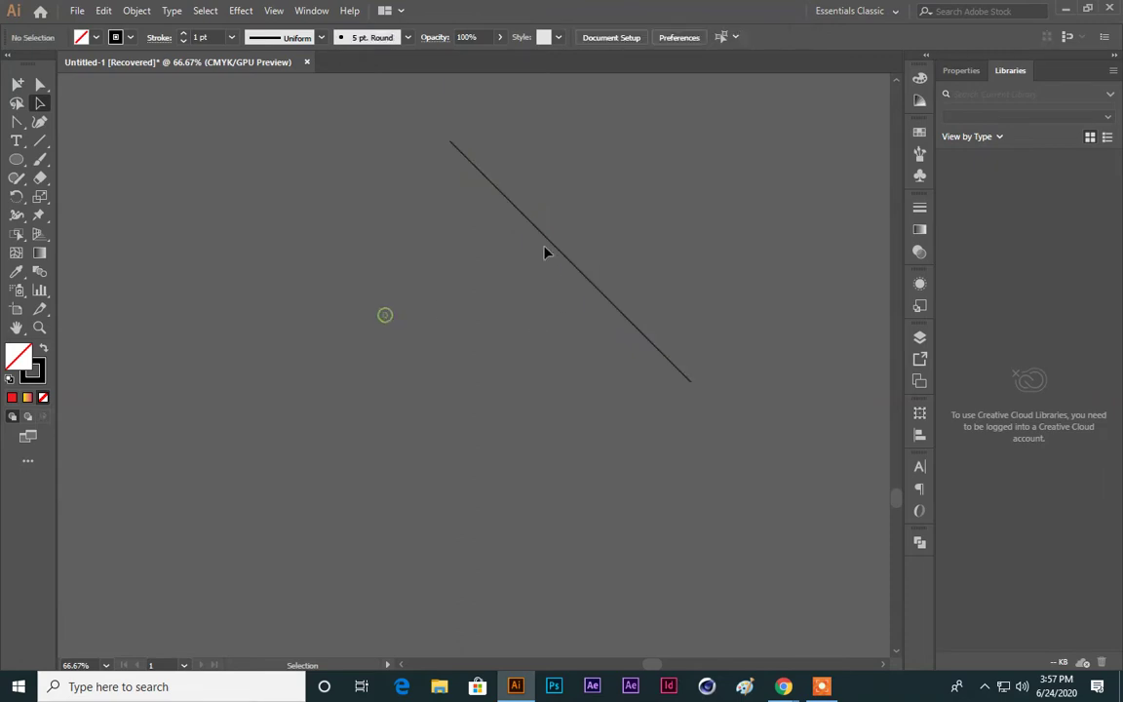
left_click(556, 253)
left_click_drag(554, 253, 246, 456)
left_click(246, 456)
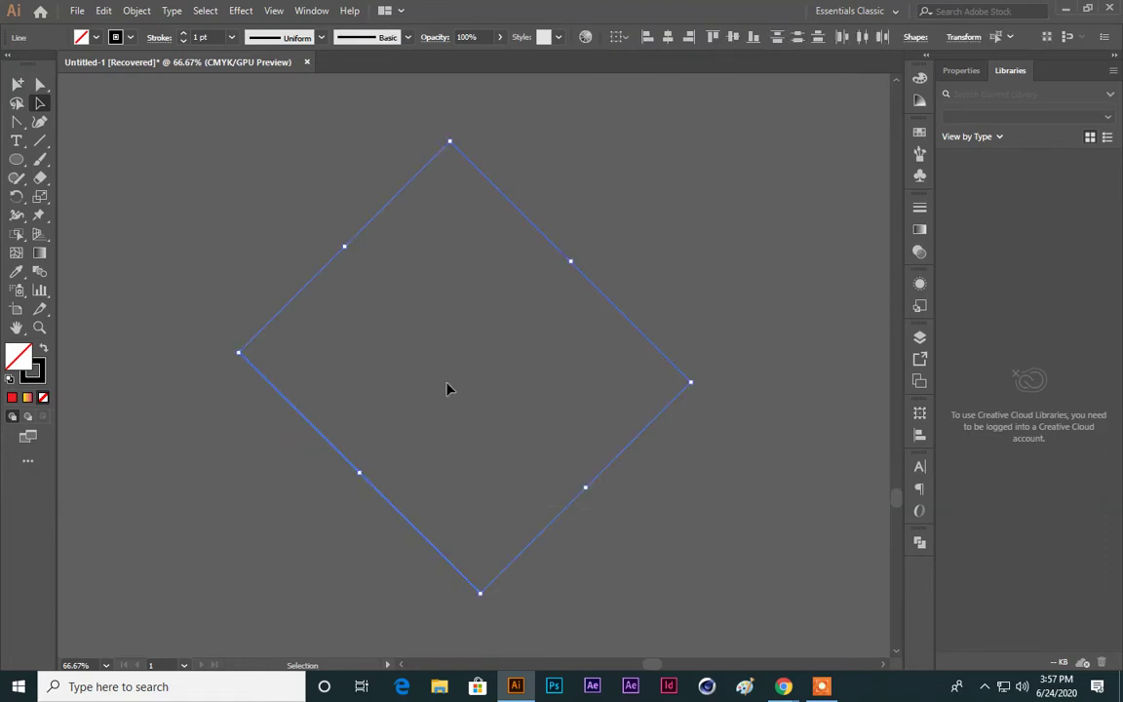
scroll(472, 361, "down", 1)
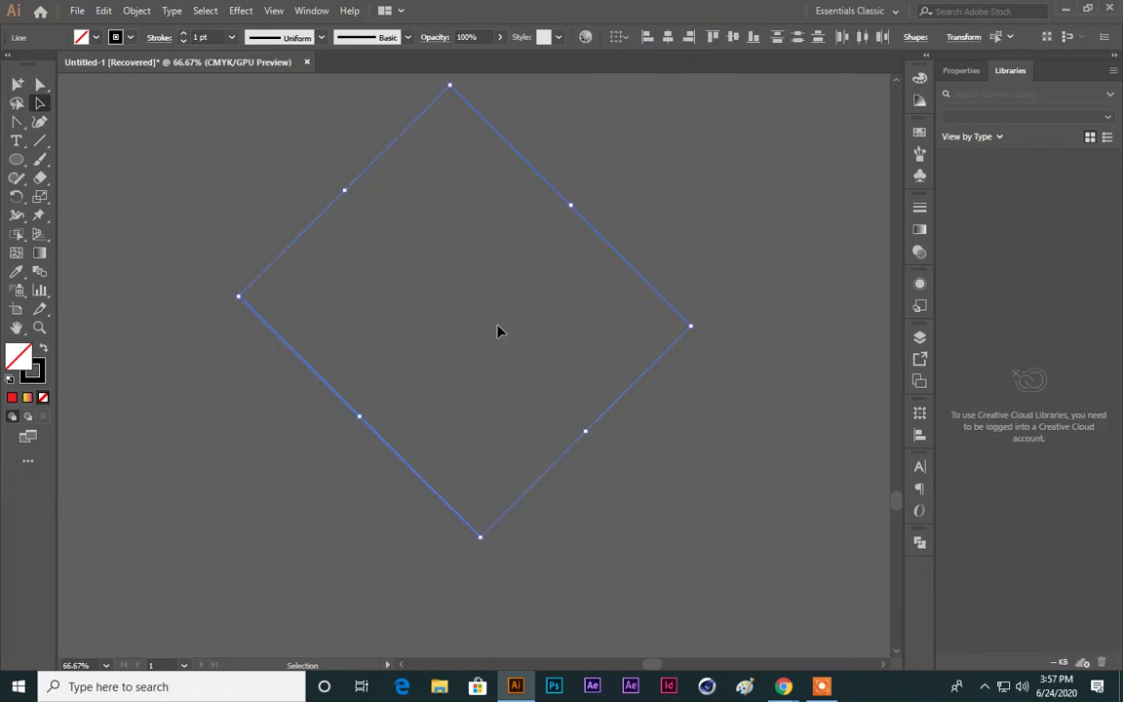
Step: With both diagonal lines selected, set the blend spacing to Specified Steps with 18 steps
left_click(96, 474)
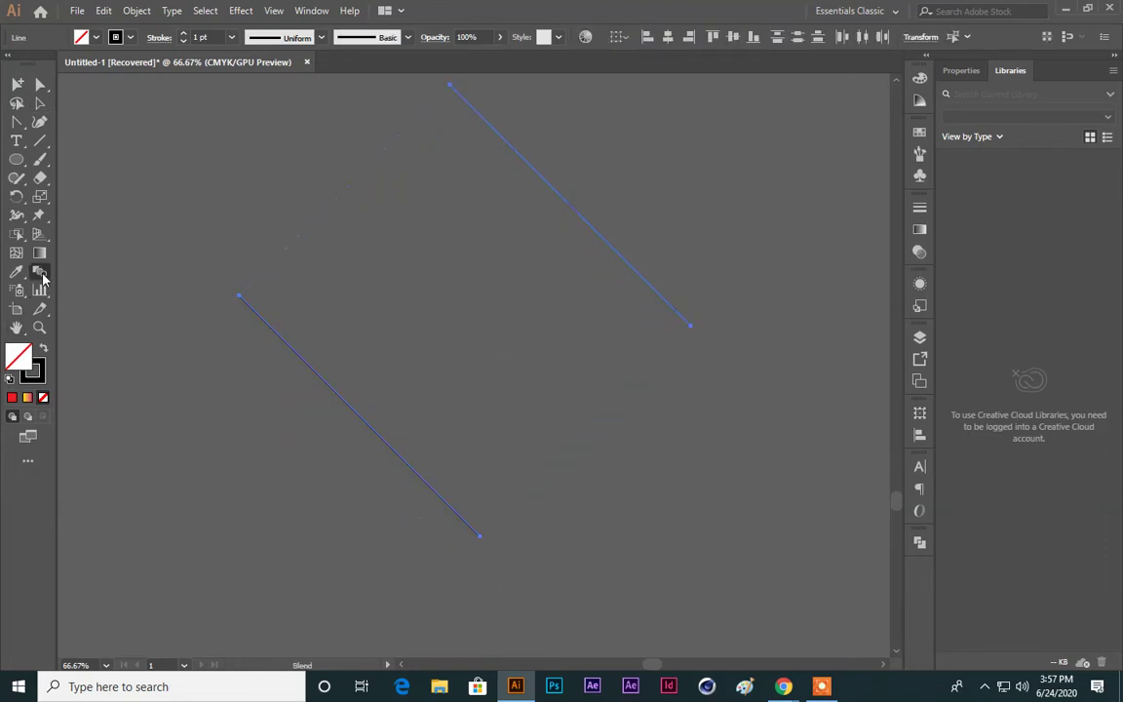
left_click(40, 273)
double_click(41, 275)
left_click(775, 216)
left_click(765, 247)
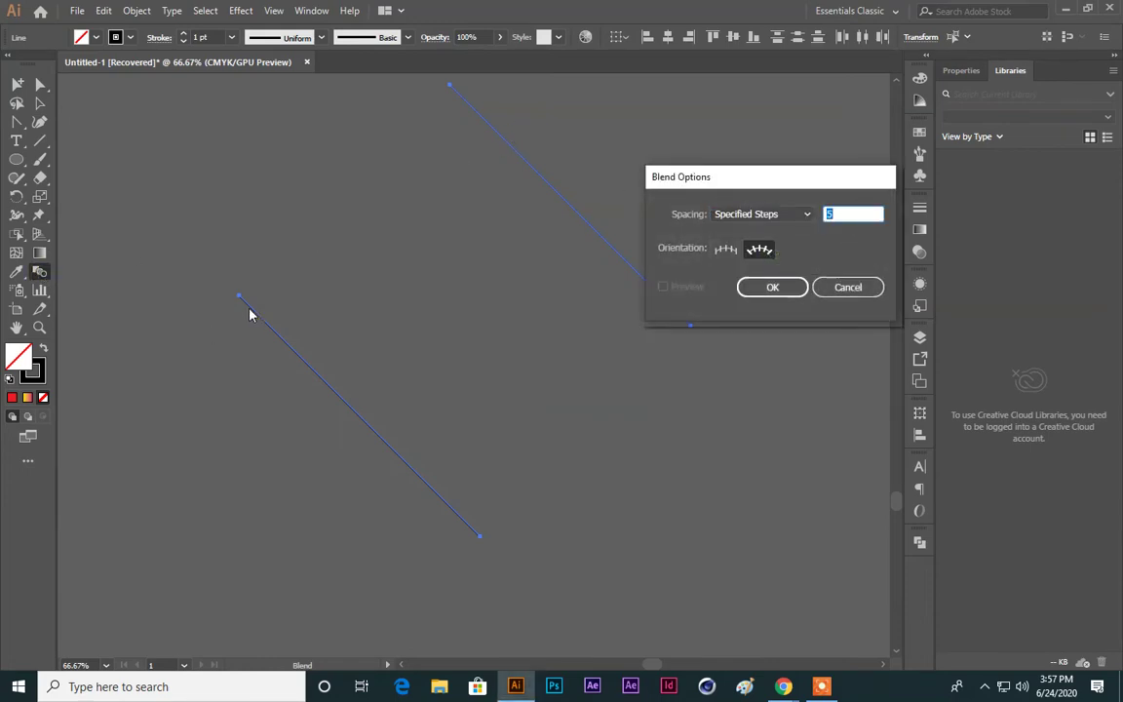
type("18")
left_click(774, 287)
Step: Try blending the two diagonal lines from their matching upper endpoints, and undo the blend
scroll(494, 180, "up", 1)
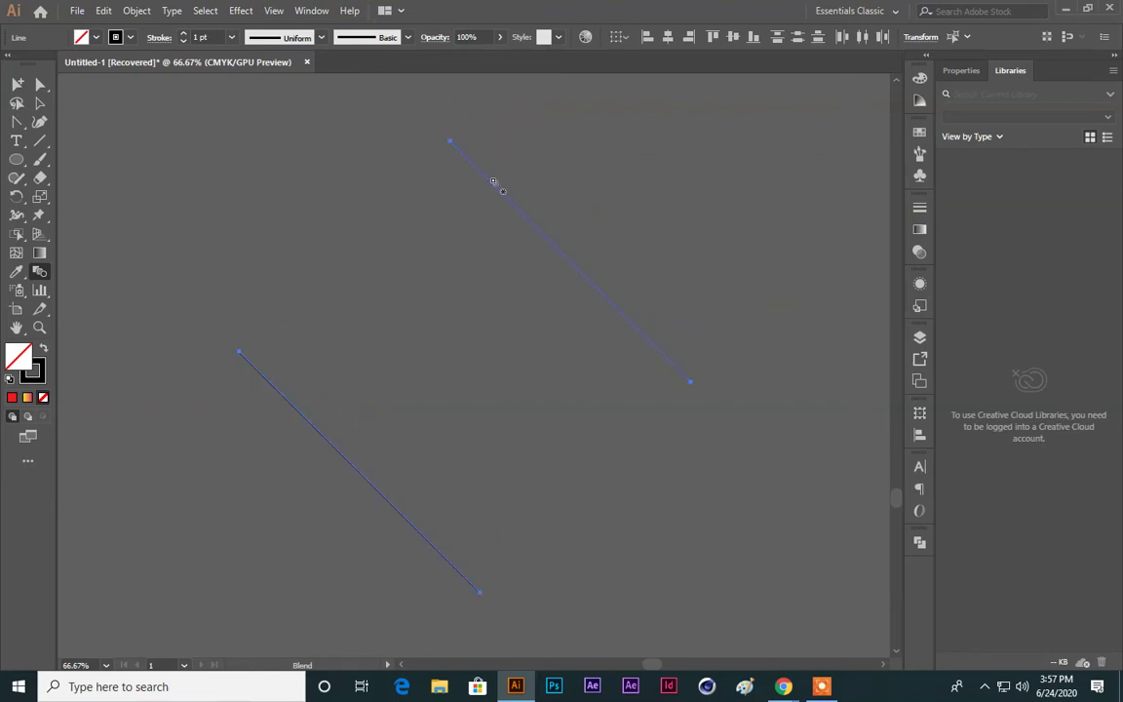
left_click(239, 351)
left_click(239, 351)
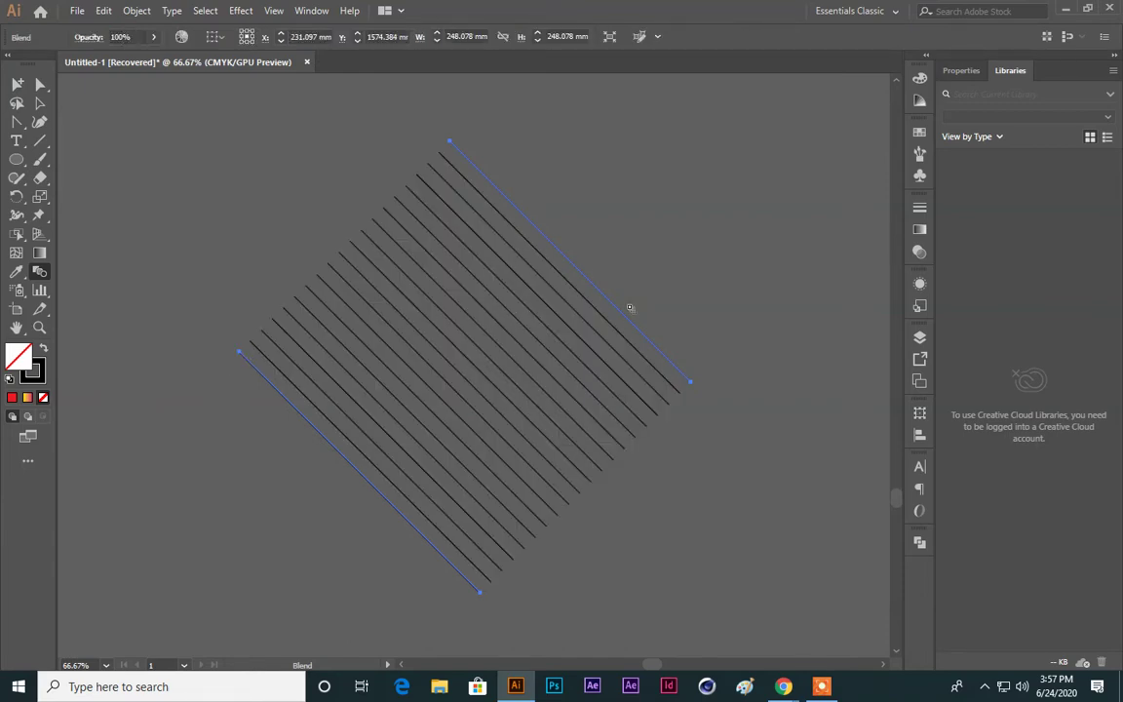
scroll(632, 312, "down", 1)
key("ctrl+z")
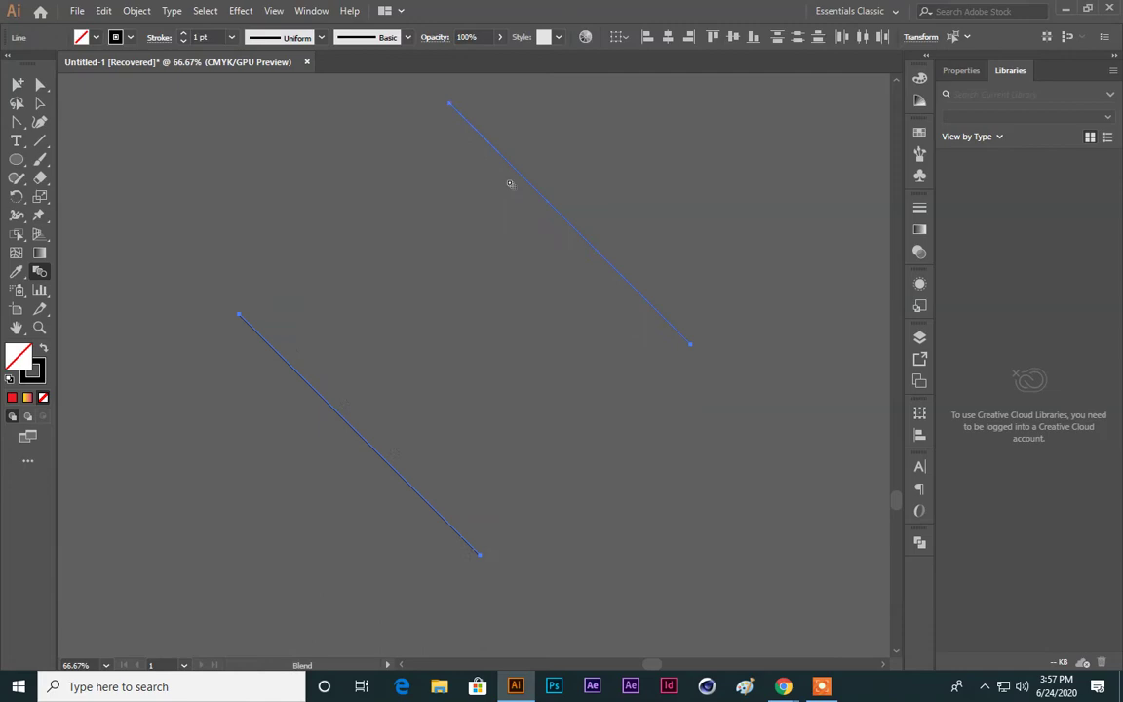
Step: Try blending from the upper endpoint of one diagonal line to the lower endpoint of the other, and undo the blend
left_click(451, 105)
left_click(481, 557)
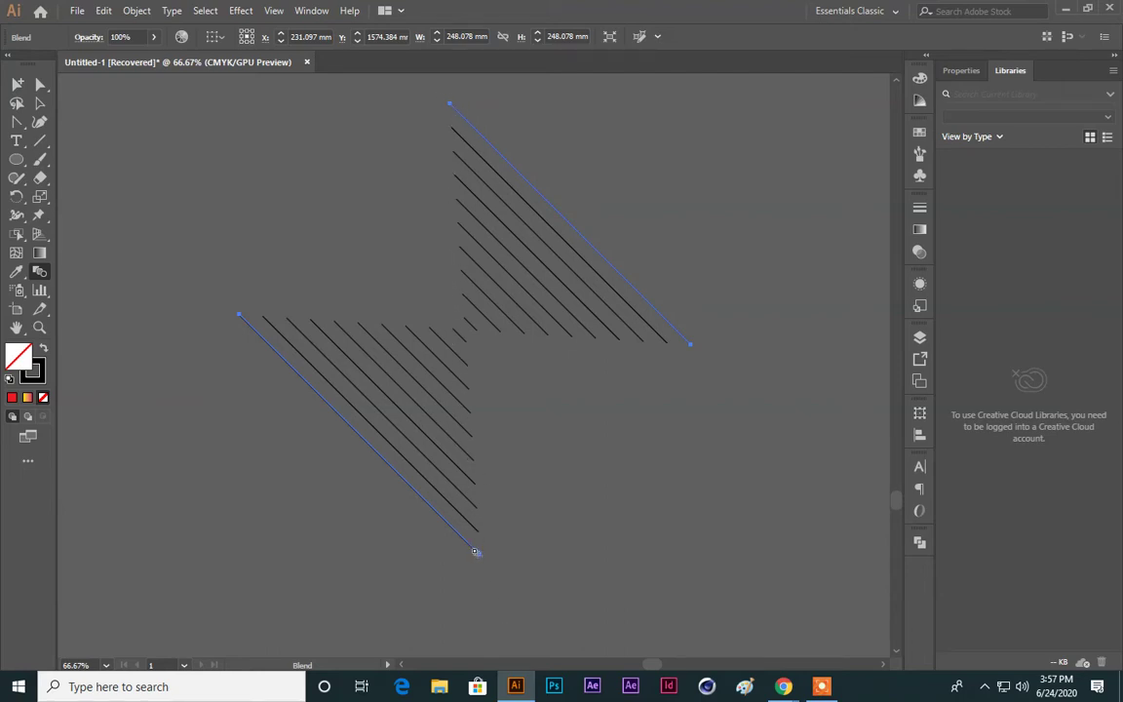
key("ctrl+z")
key("ctrl+z")
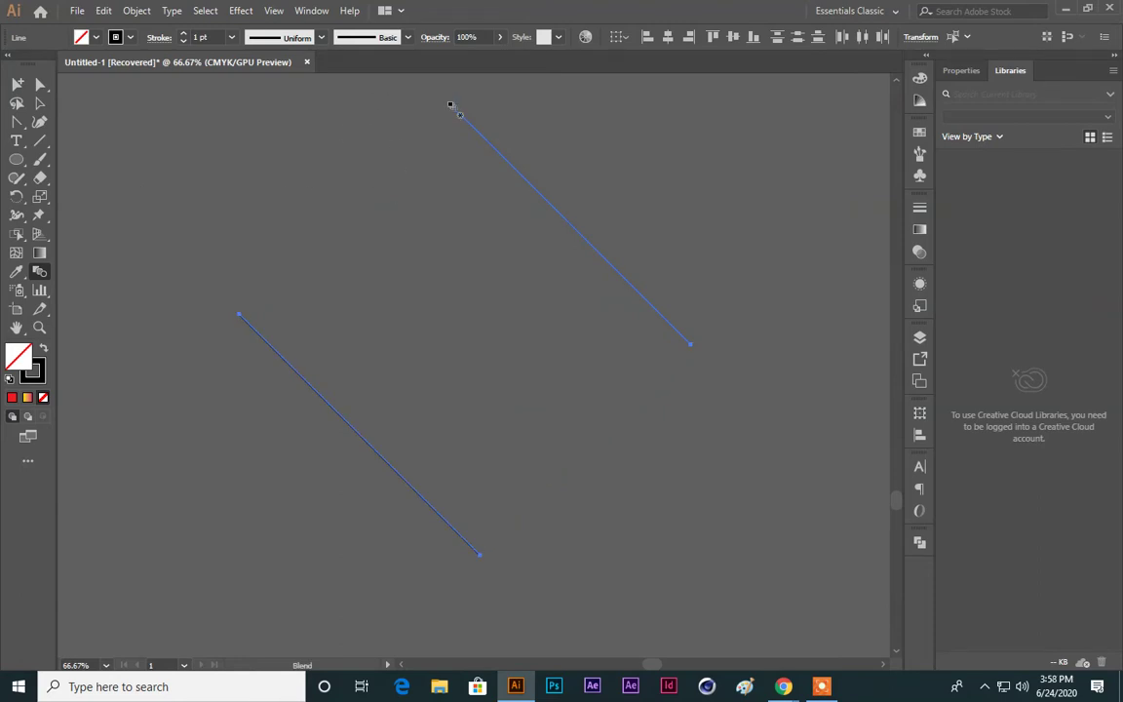
Step: Blend the two parallel diagonal lines by joining their upper-left endpoints
left_click(449, 102)
left_click(241, 314)
left_click(39, 122)
left_click(233, 139)
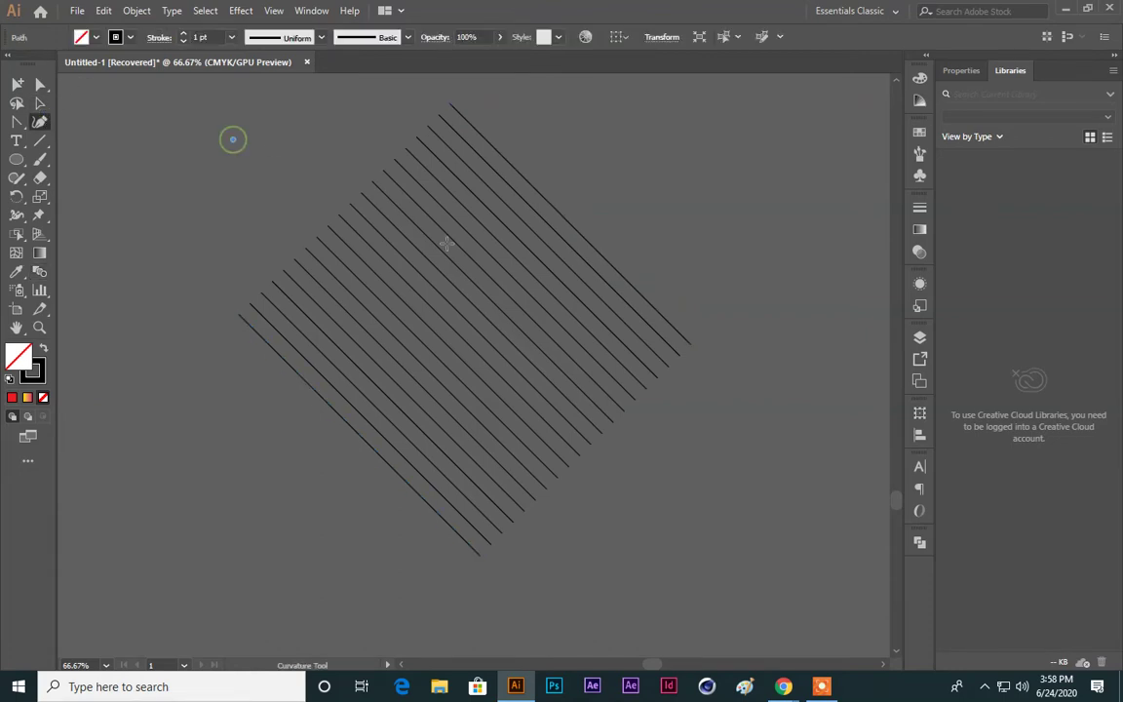
left_click(446, 244)
left_click(40, 102)
key("Delete")
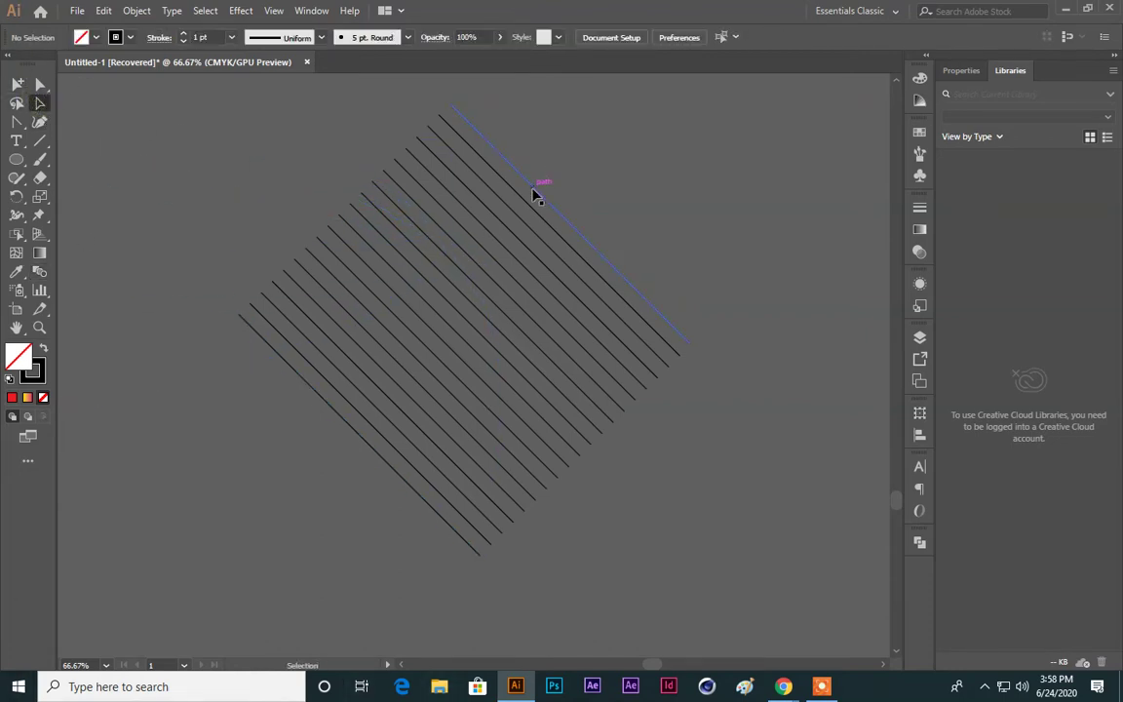
Step: Expand the blended set of diagonal lines with the Object, Fill and Stroke options
left_click(535, 189)
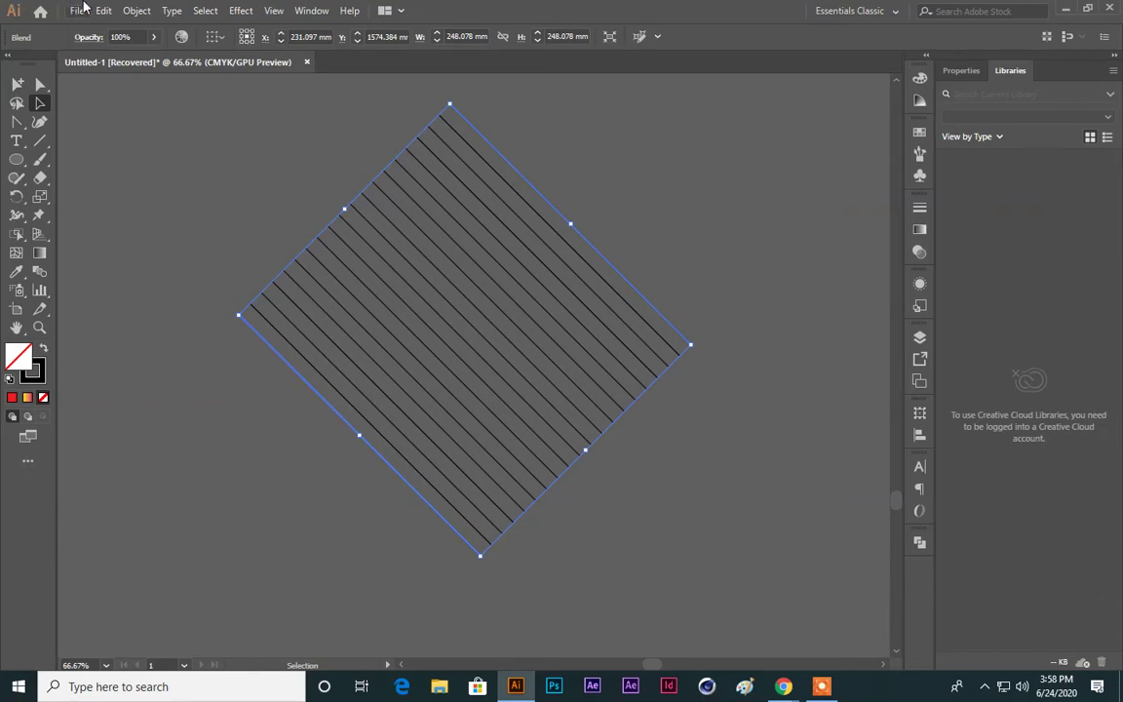
left_click(122, 9)
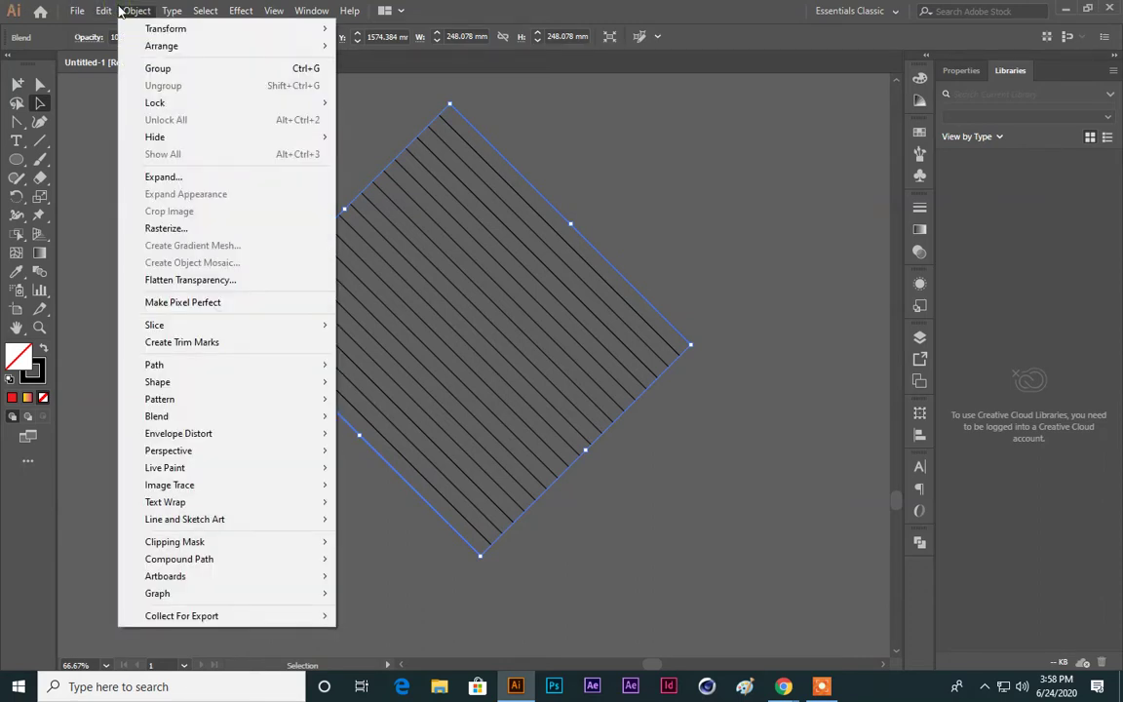
left_click(221, 181)
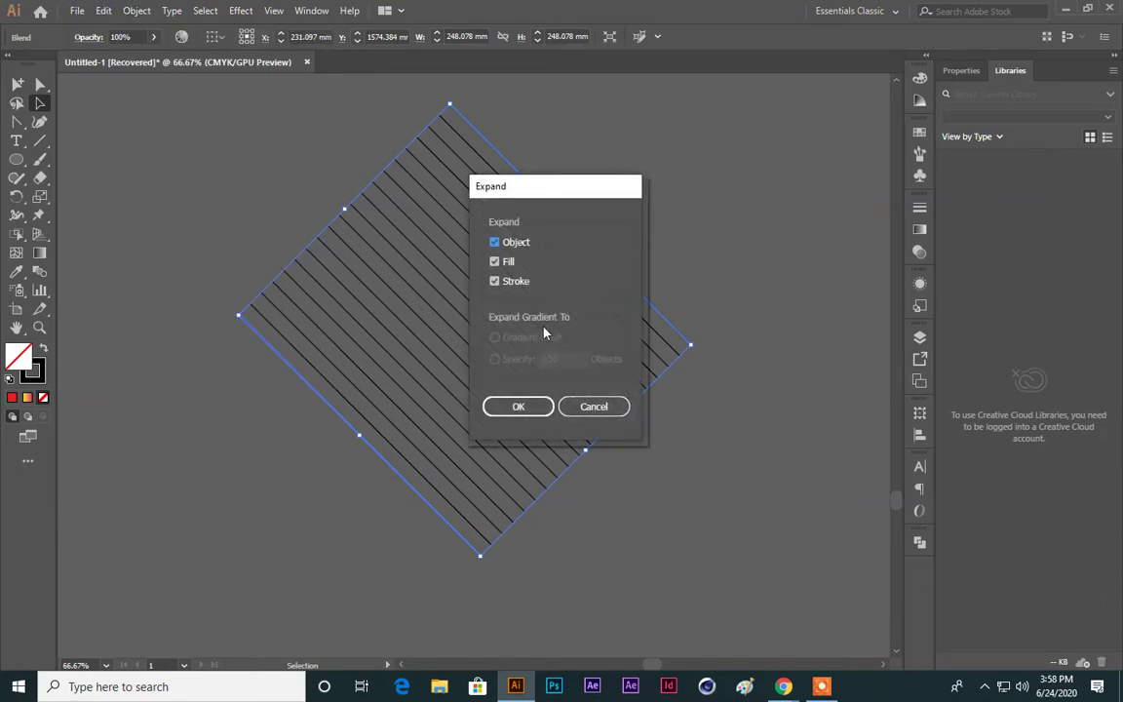
left_click(517, 407)
left_click(527, 418)
left_click(537, 211)
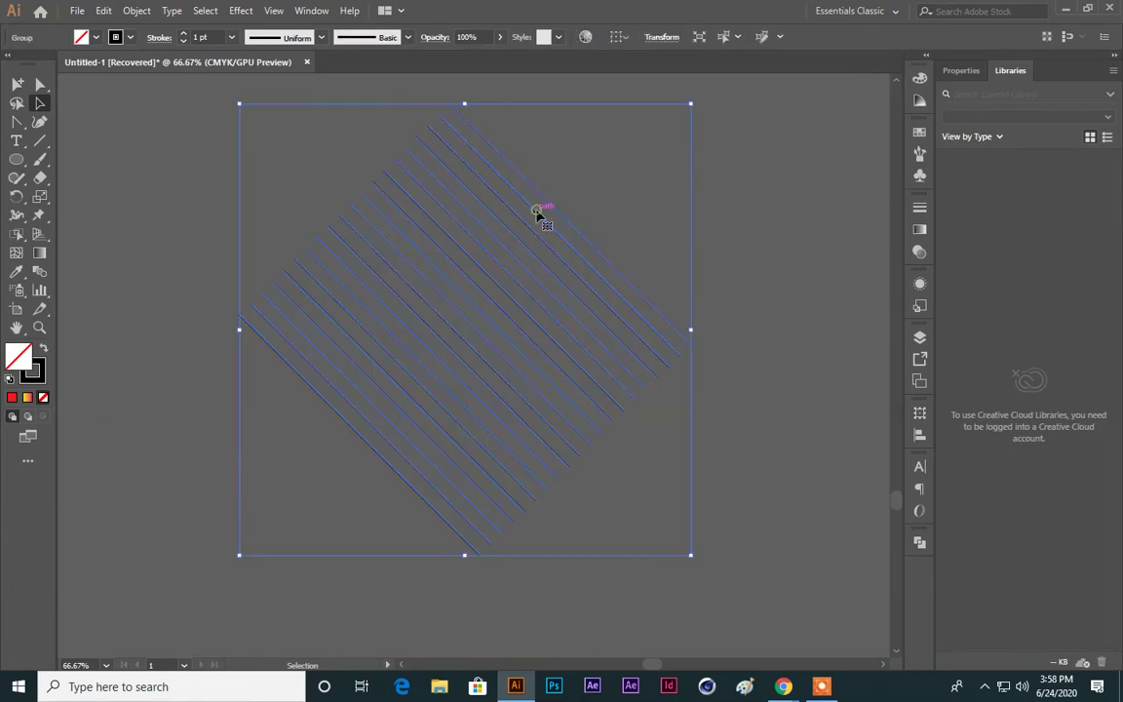
Step: Ungroup the expanded diagonal lines into separate paths
right_click(537, 213)
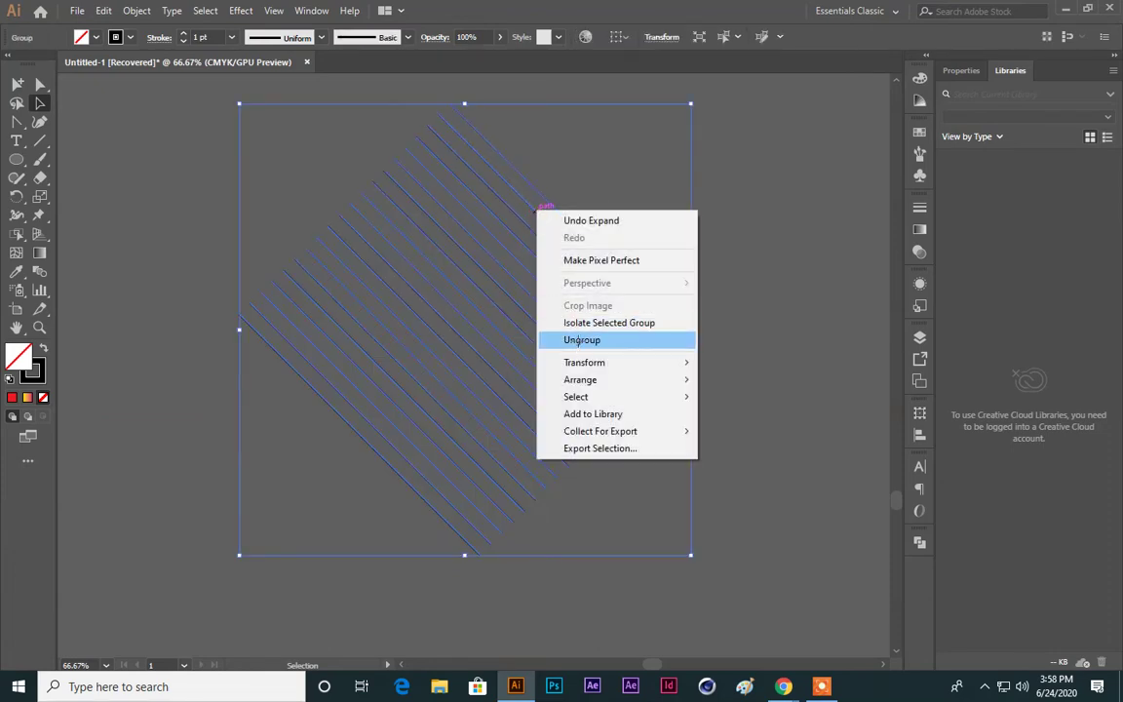
left_click(576, 338)
left_click(557, 182)
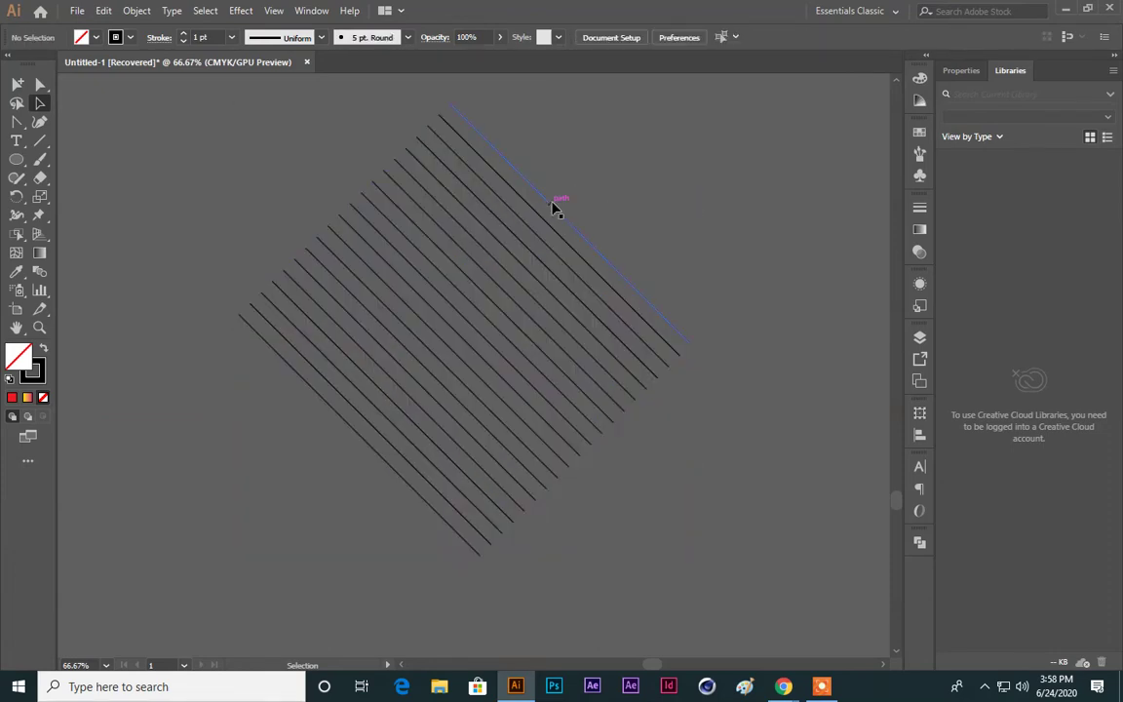
Step: Try moving individual diagonal lines away from the pattern one by one, and undo the moves and the ungrouping
left_click_drag(556, 206, 677, 181)
left_click_drag(561, 228, 481, 260)
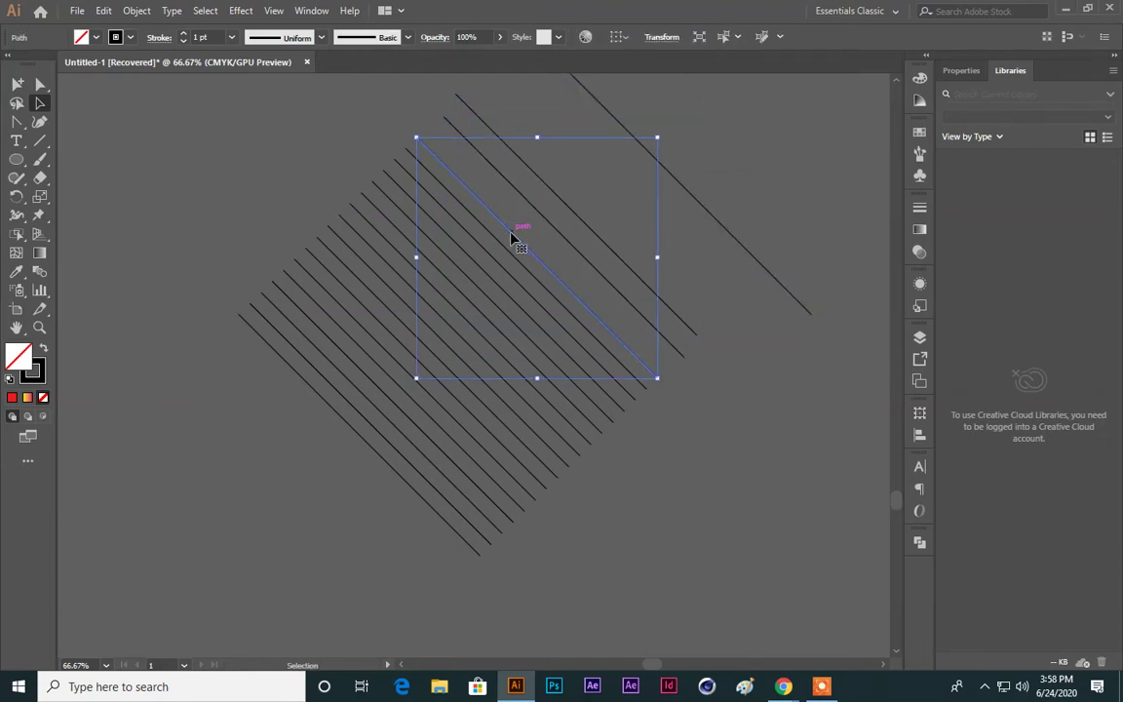
key("ctrl+z")
key("ctrl+z")
key("ctrl+z")
key("ctrl+z")
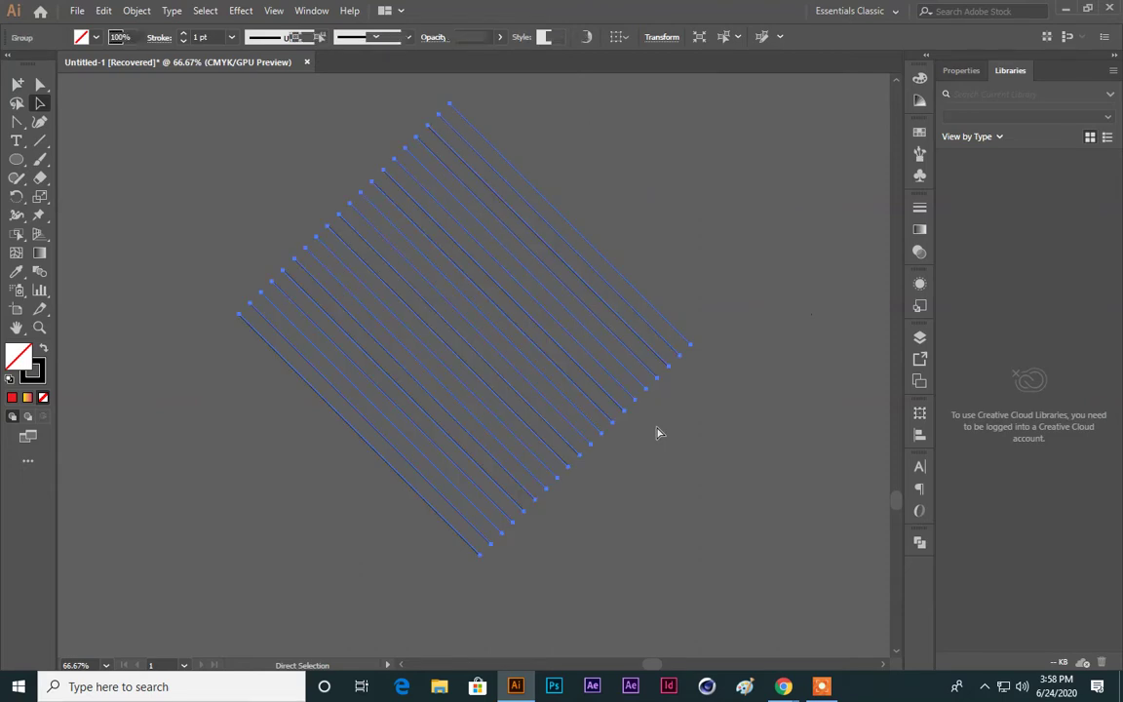
scroll(487, 477, "up", 2)
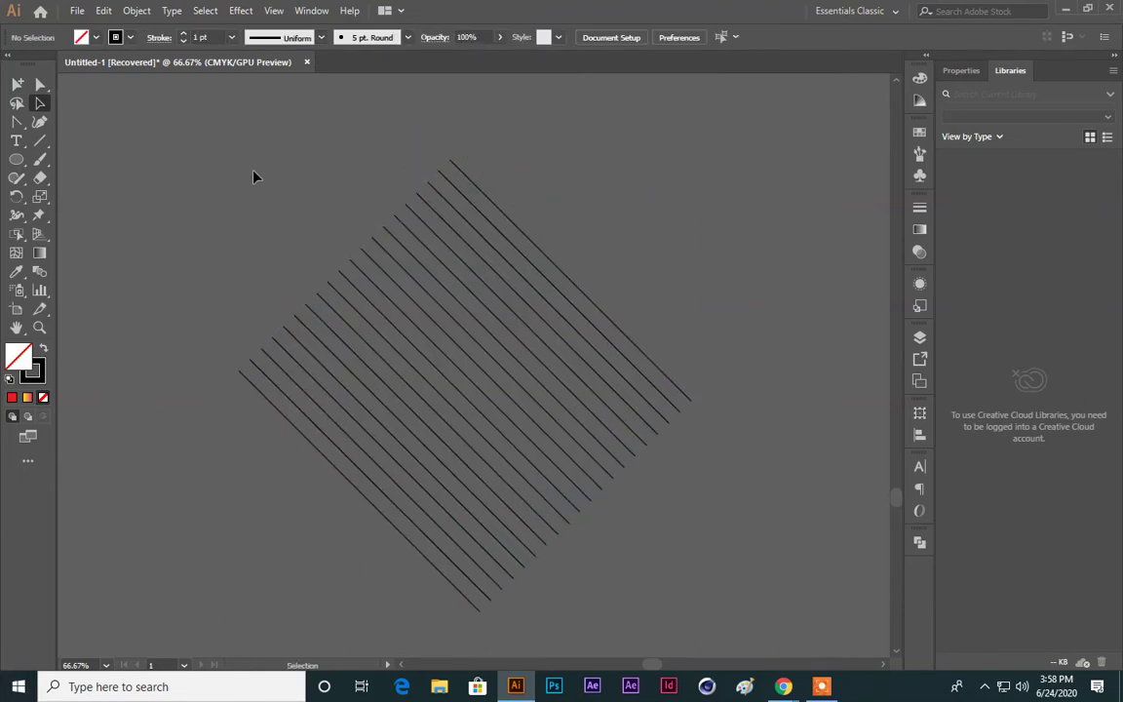
left_click_drag(251, 158, 692, 532)
left_click(607, 201)
left_click(501, 433)
scroll(606, 544, "down", 2)
left_click(607, 544)
Step: Switch to the Google Meet window in Chrome and mute the microphone
mouse_move(782, 686)
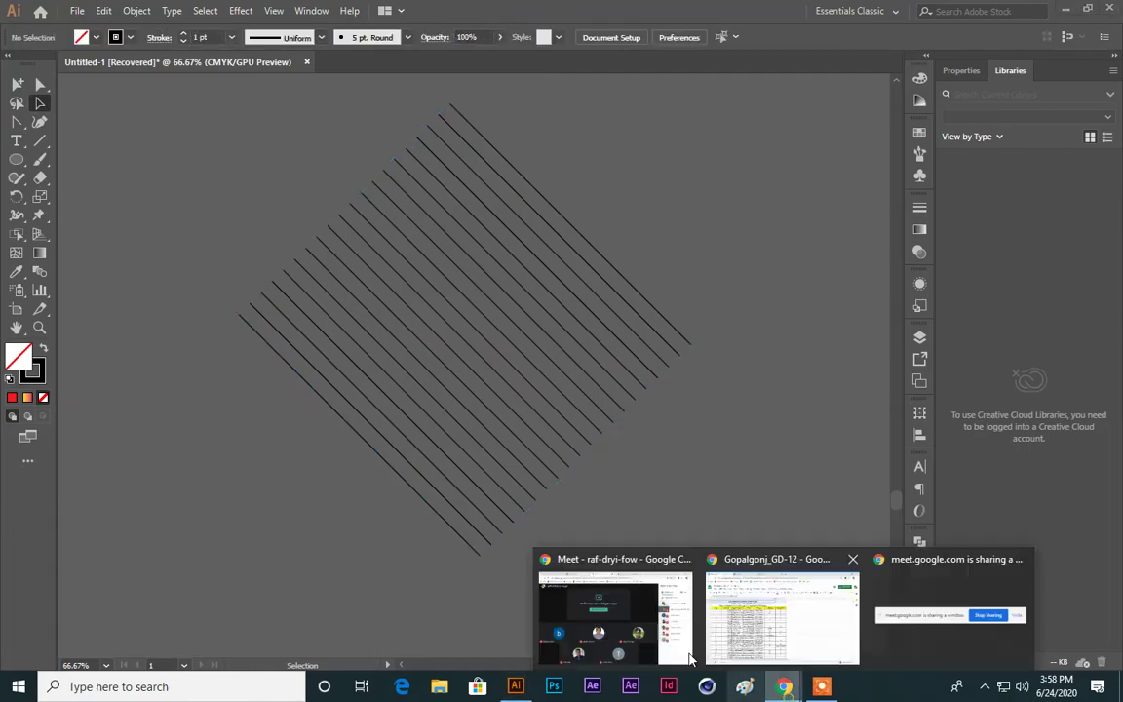
left_click(682, 653)
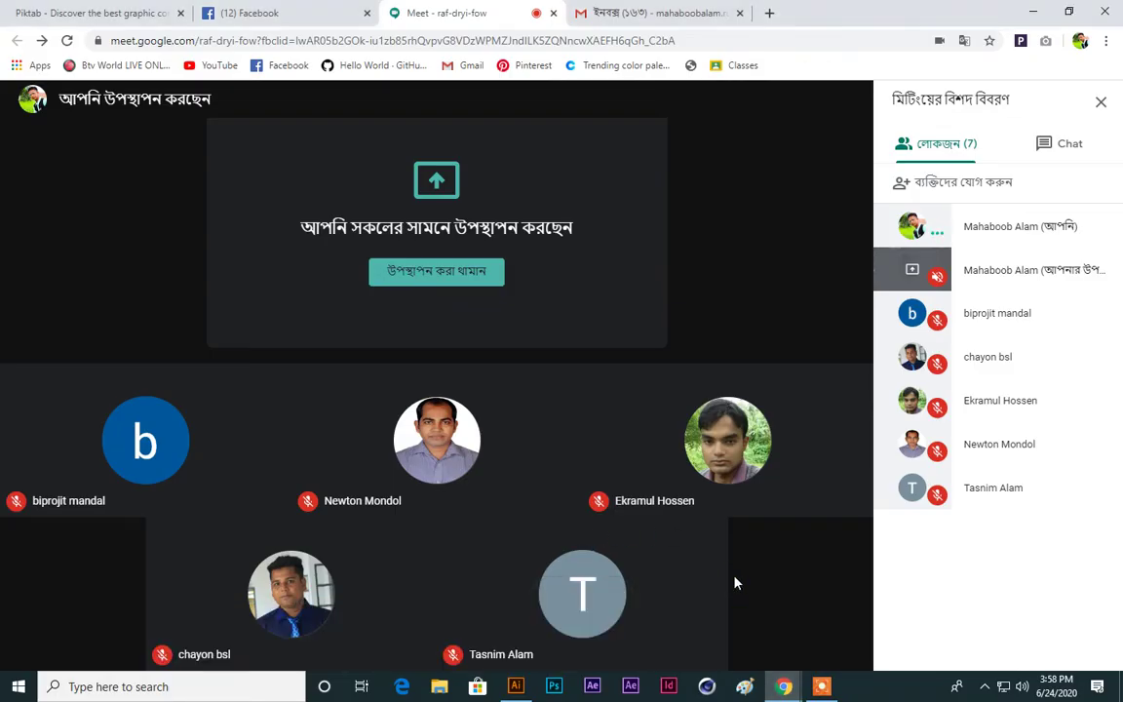
left_click(380, 635)
mouse_move(701, 505)
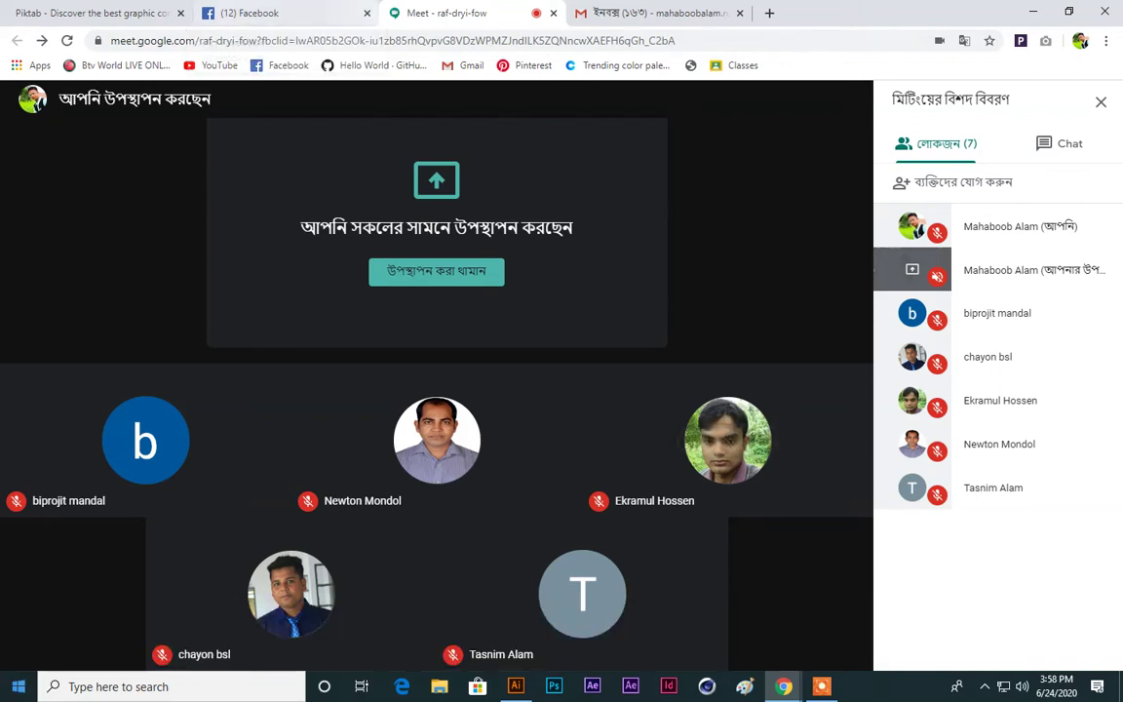
left_click(822, 690)
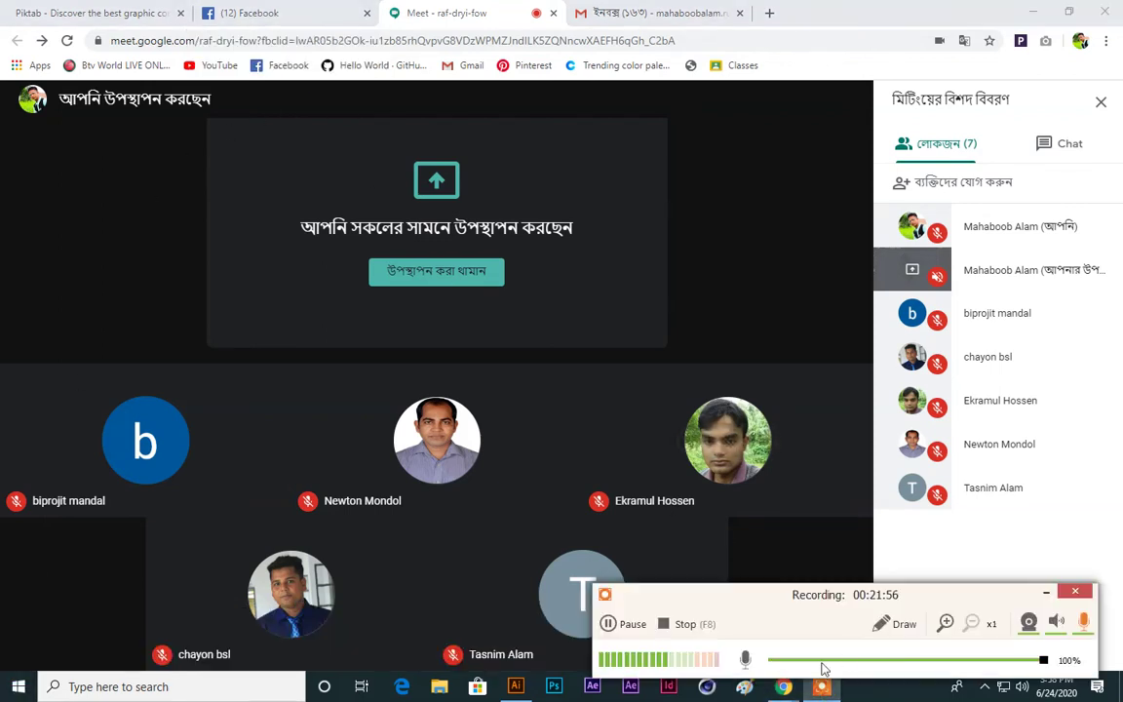
left_click(627, 623)
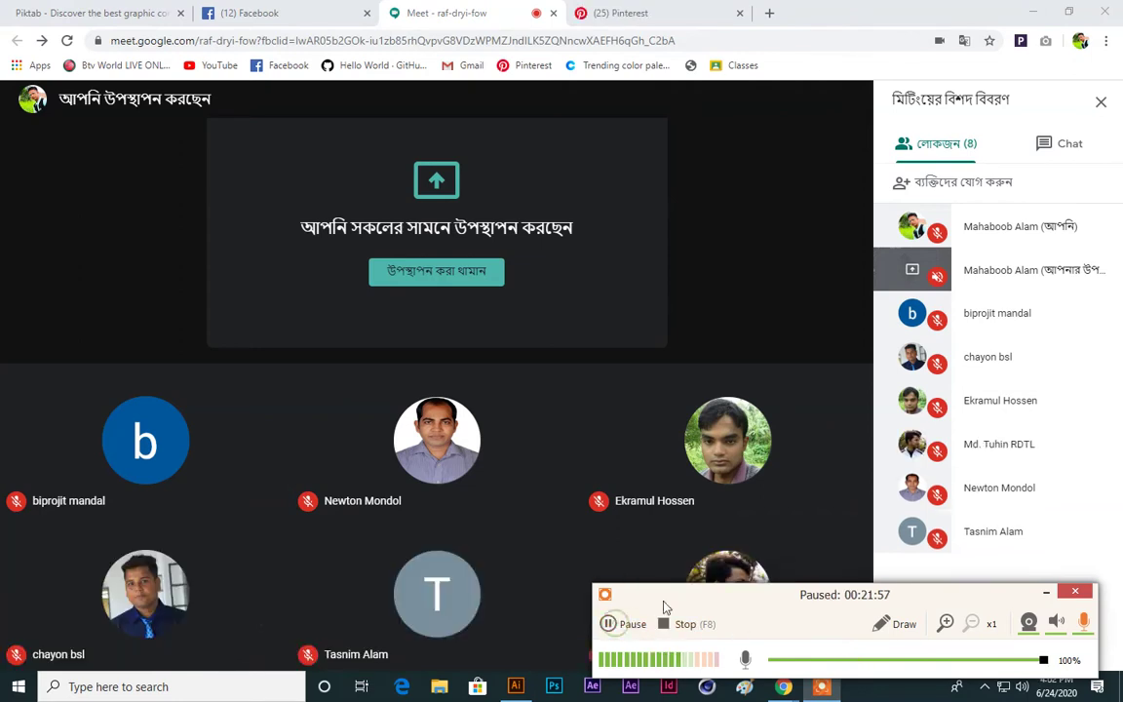
left_click(608, 624)
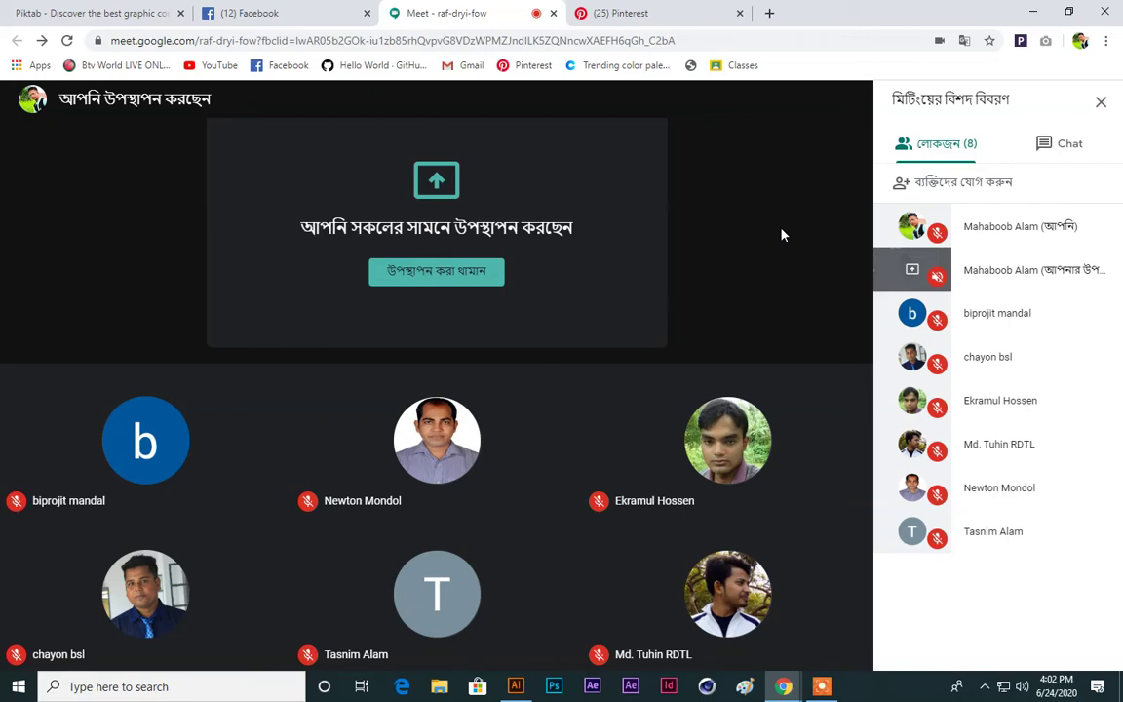
Step: Switch to the Gopalgonj_GD-12 spreadsheet and review the students' attendance marks in the 24/046/2020 column
mouse_move(784, 686)
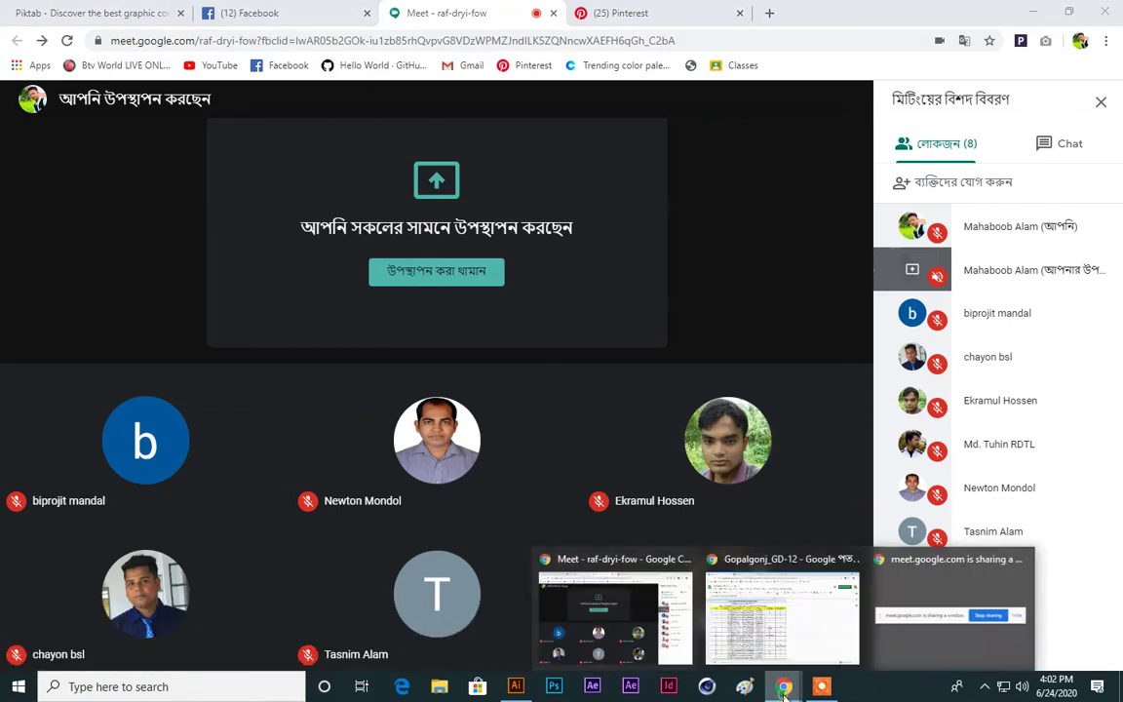
left_click(738, 583)
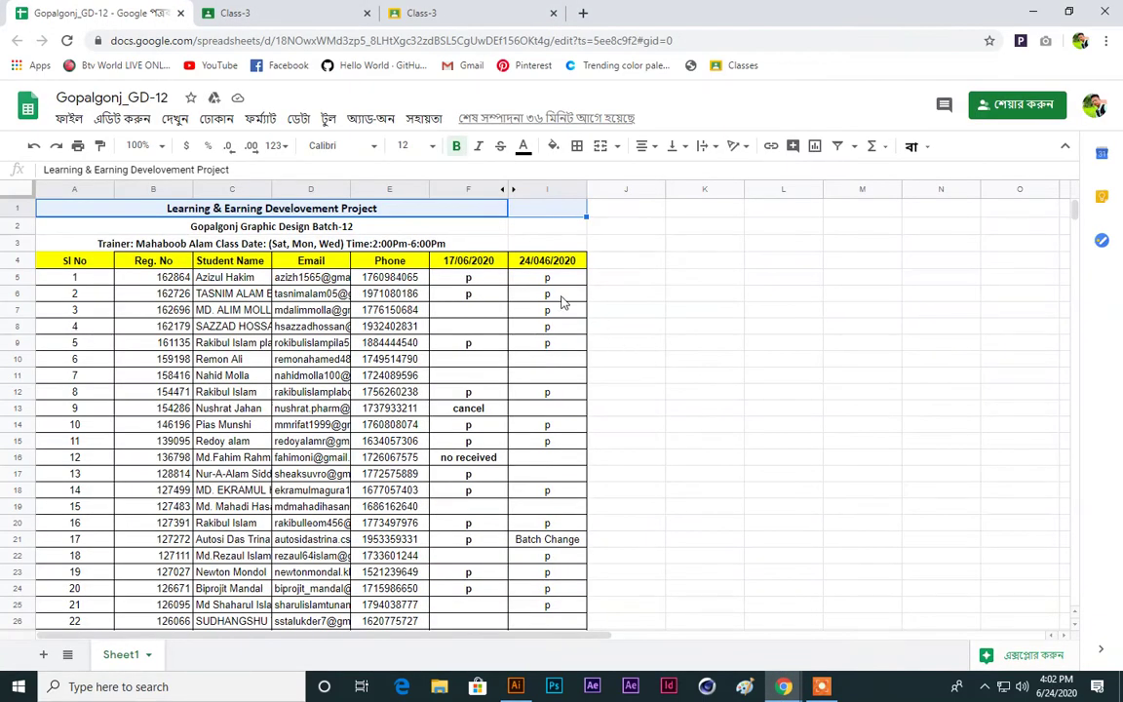
scroll(780, 390, "down", 2)
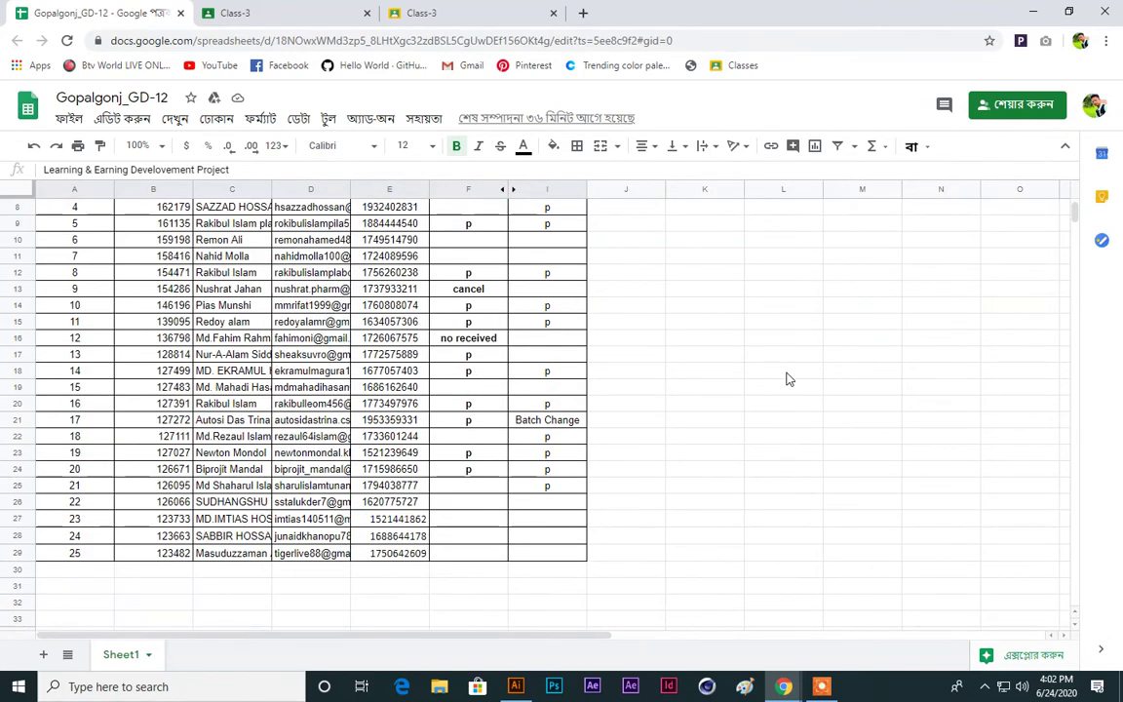
left_click(786, 371)
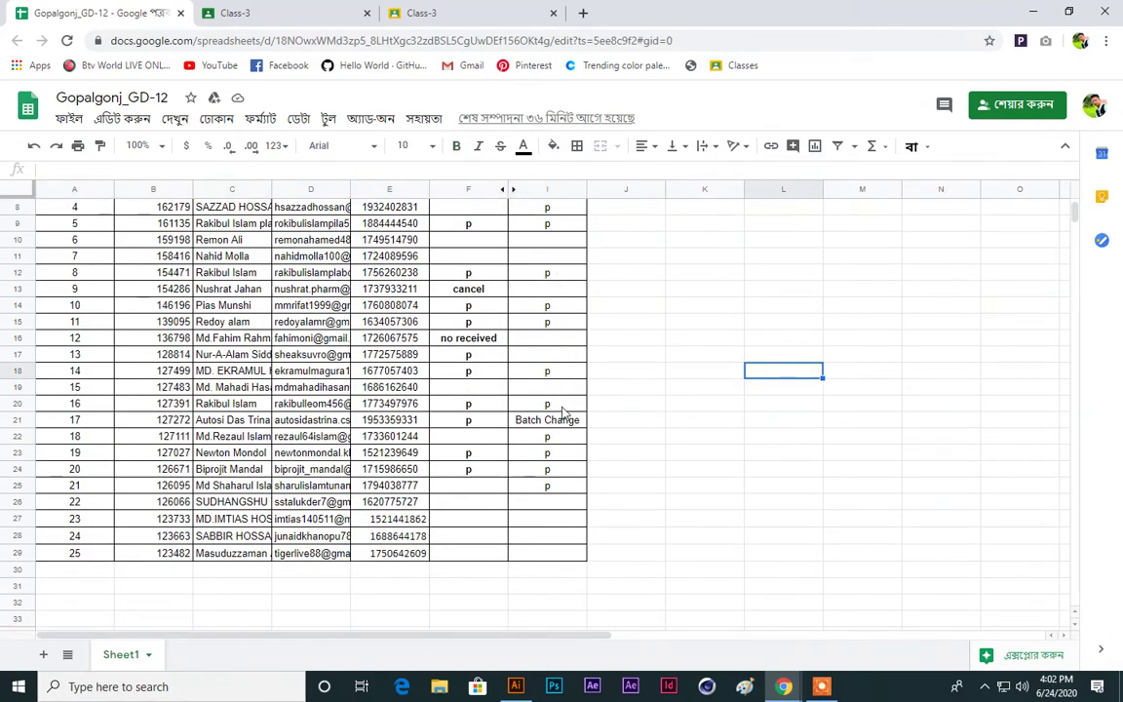
scroll(634, 410, "down", 2)
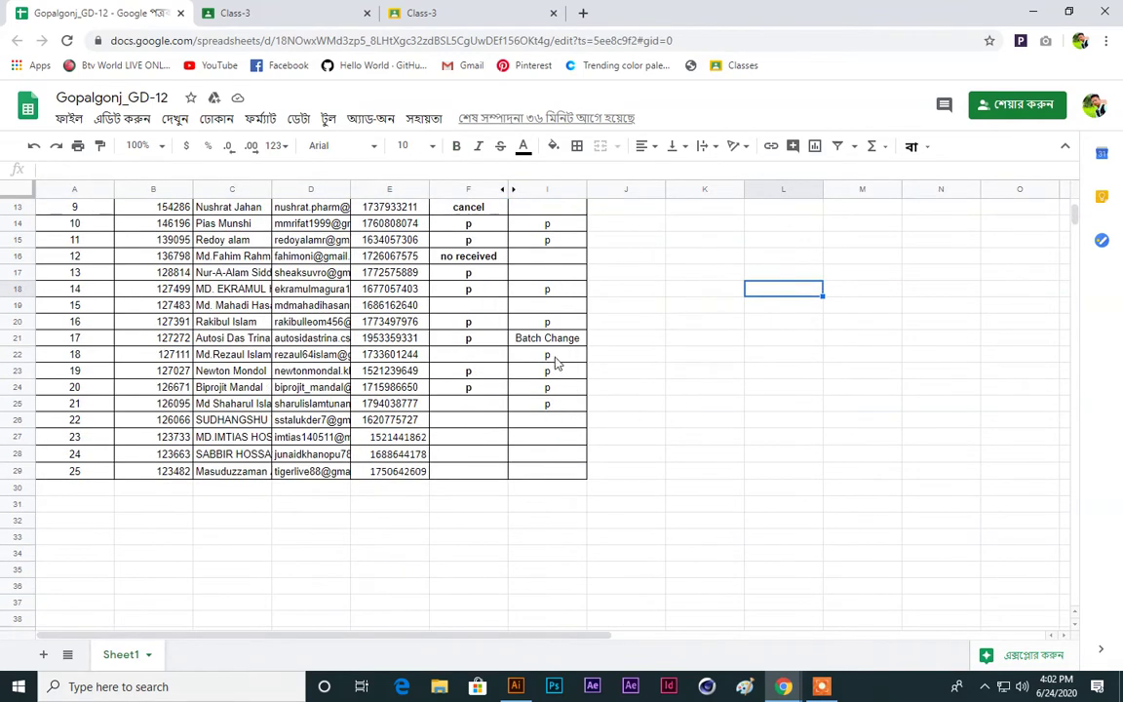
left_click(651, 420)
scroll(653, 425, "up", 5)
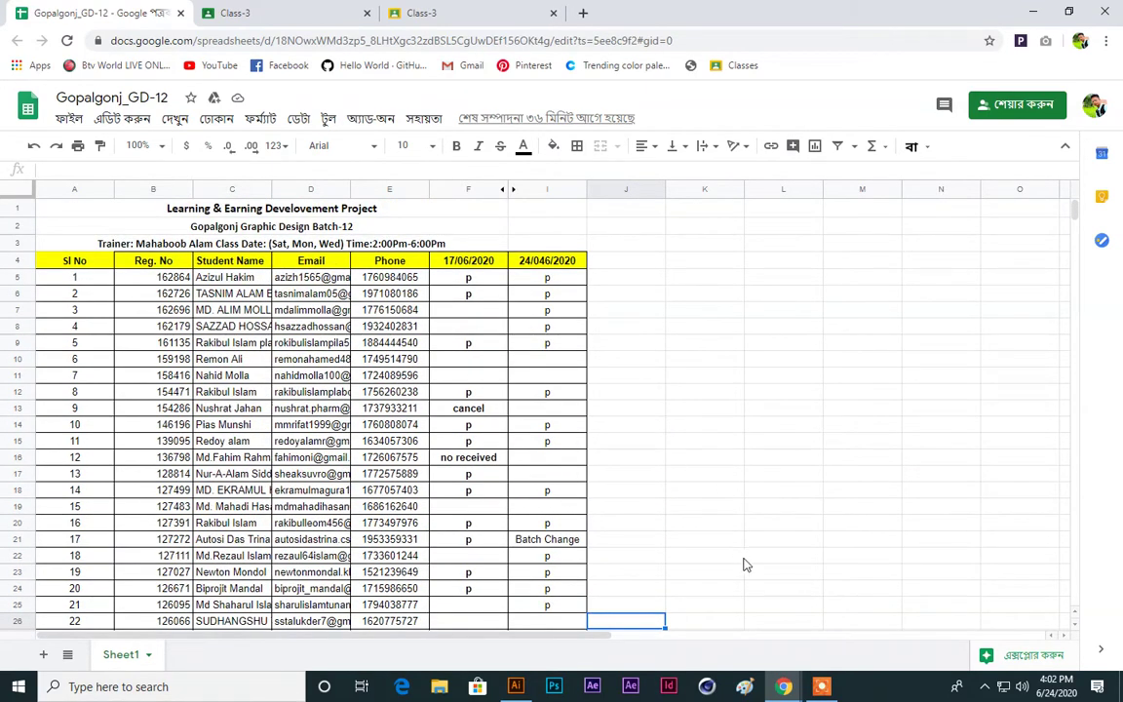
Step: Return to the Google Meet window and open the meeting chat to read the new message
mouse_move(786, 688)
left_click(594, 590)
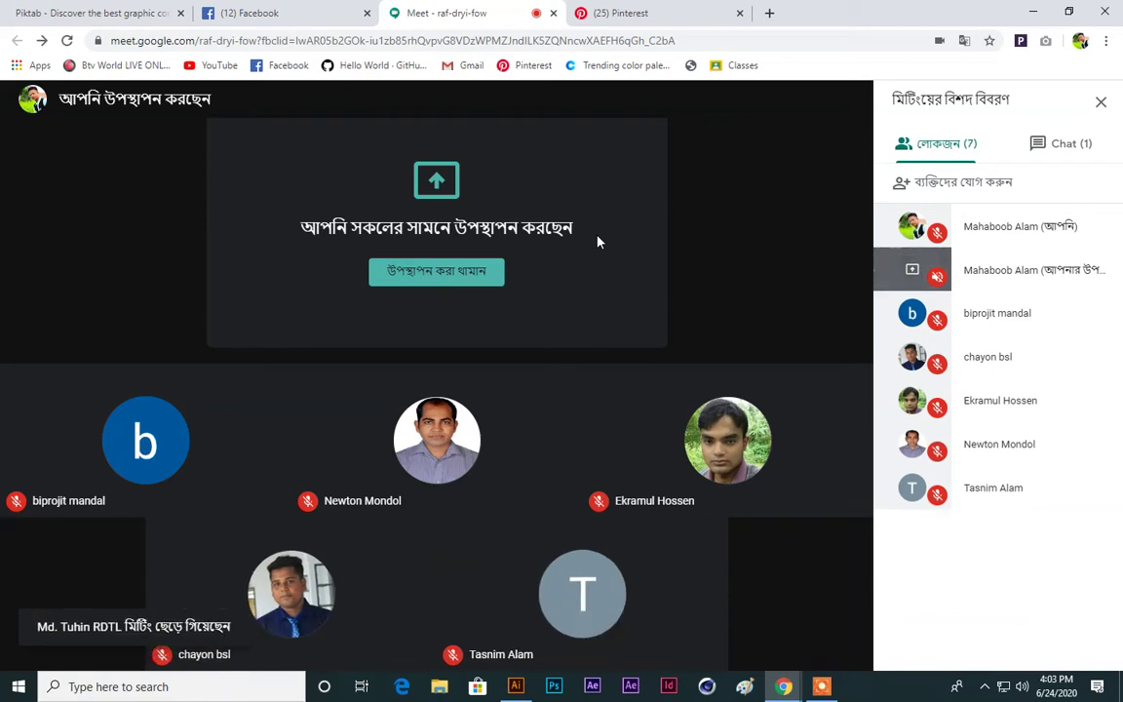
left_click(1062, 145)
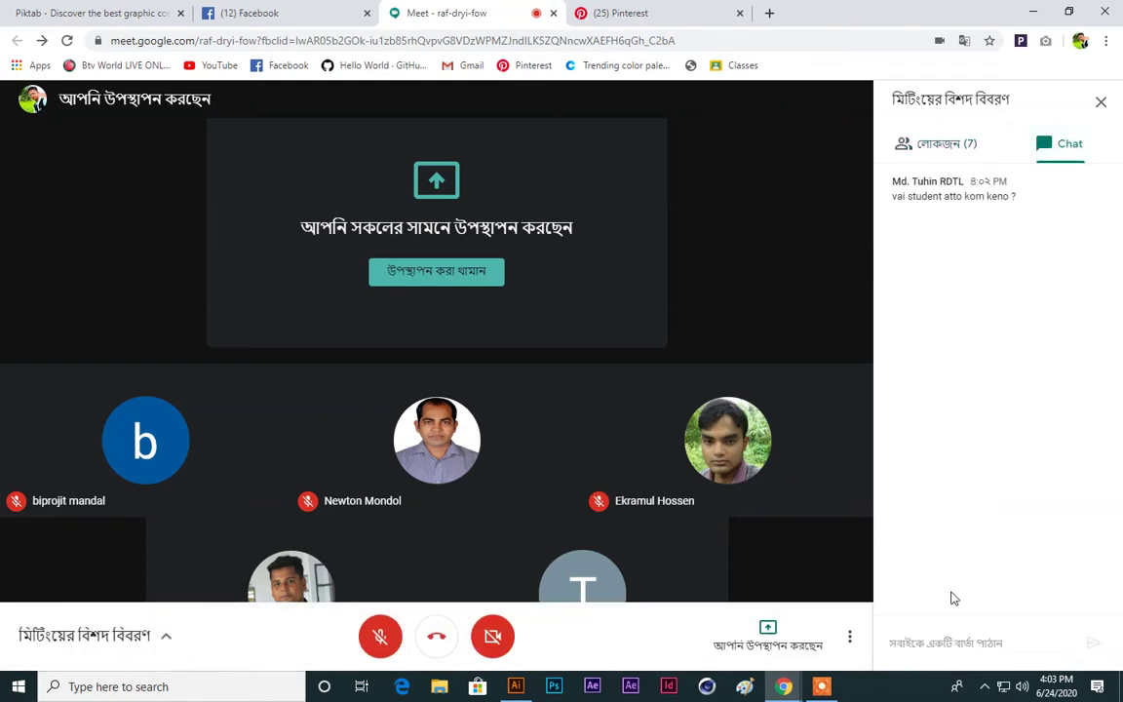
Step: Draft the chat reply "ব্রেক টাইম দেওয়া হয়েছে। স্টুডেন্ট এখনো সবাই জয়েন করেনি"
left_click(945, 642)
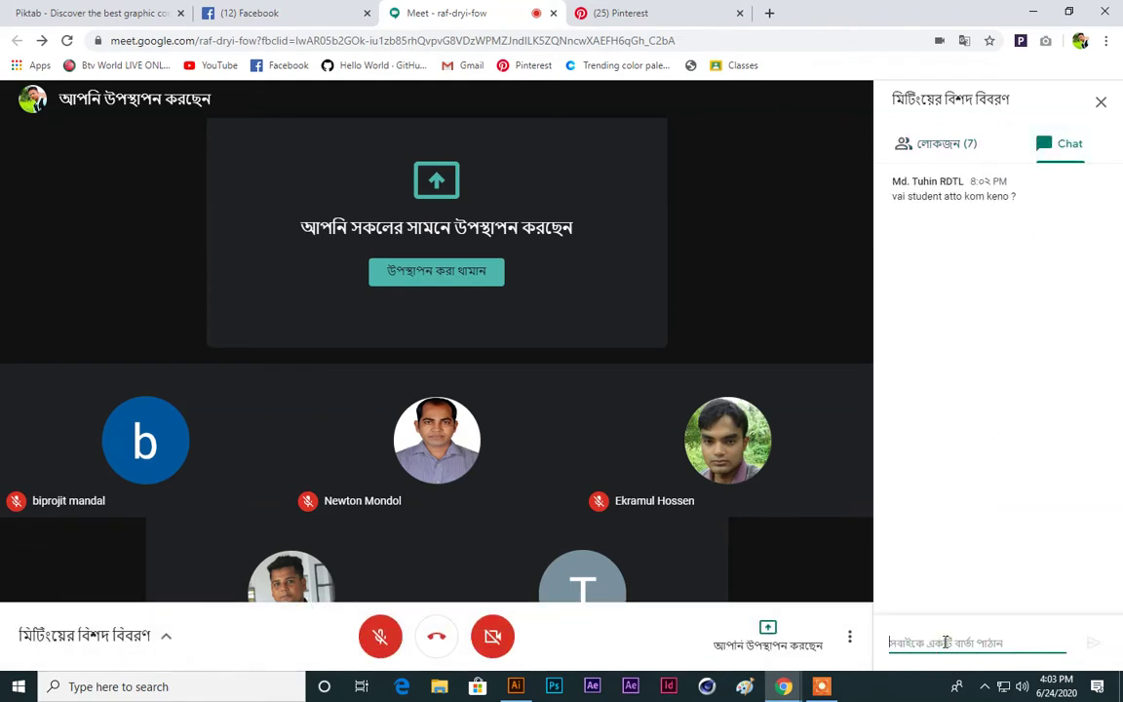
type("ব্রেক টাইম দেওয়")
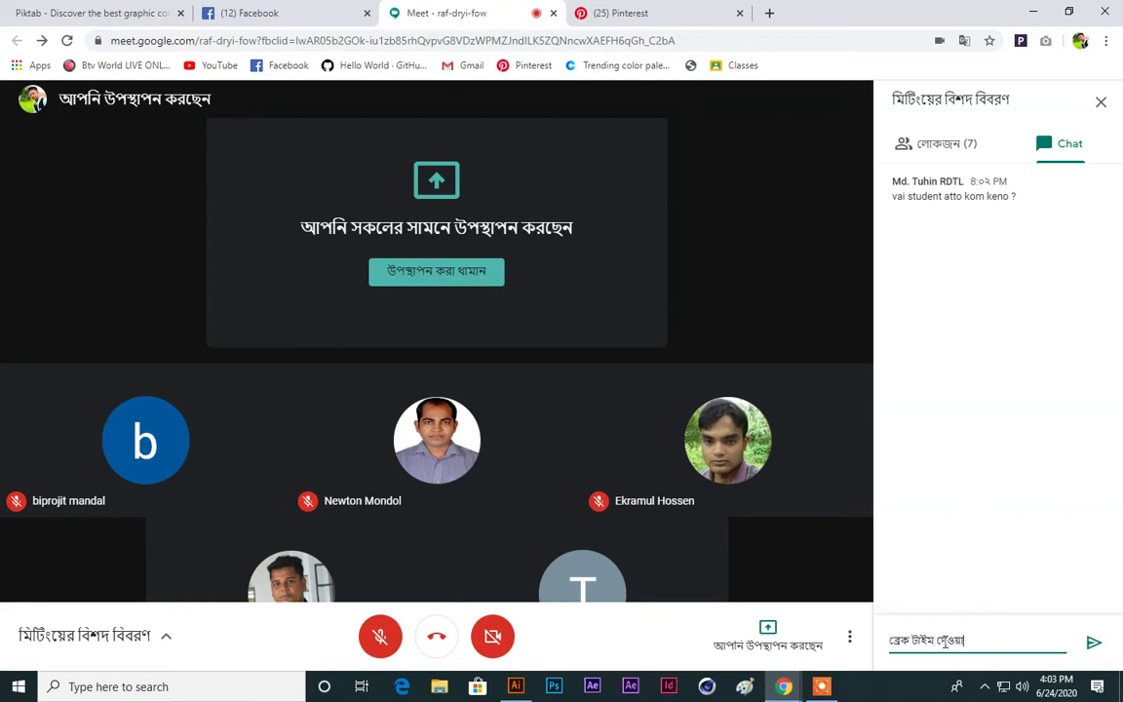
type("া হয়েছে স্যাডেন্ট এখনো")
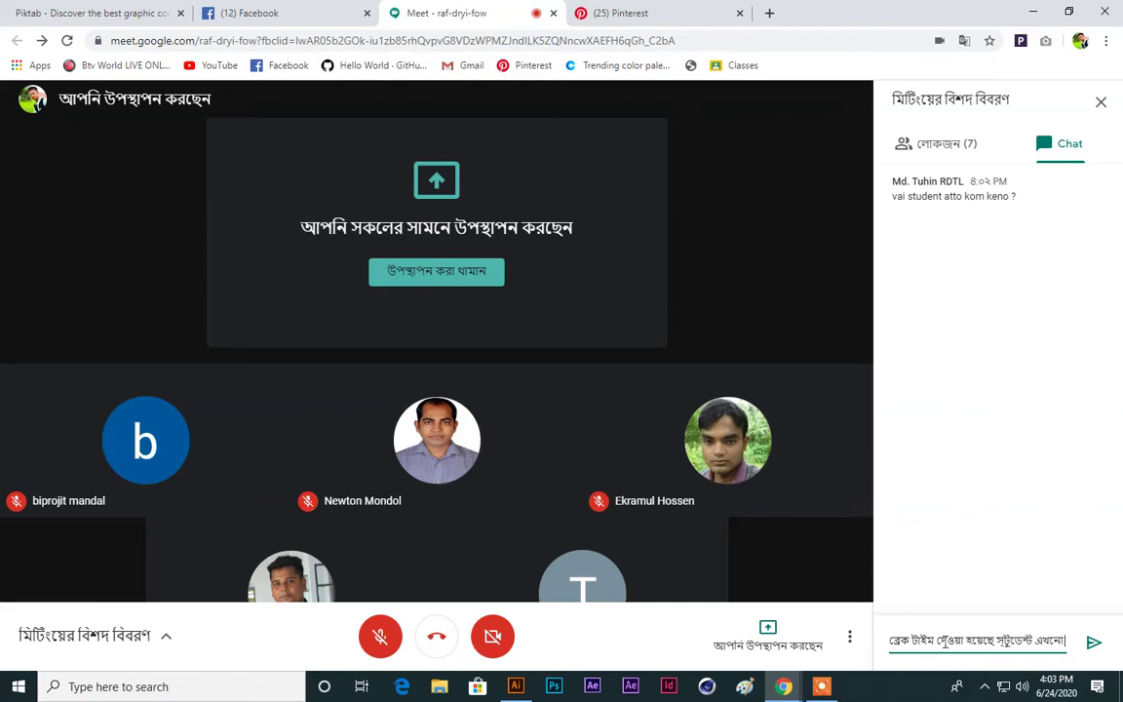
type(" সবাই জ")
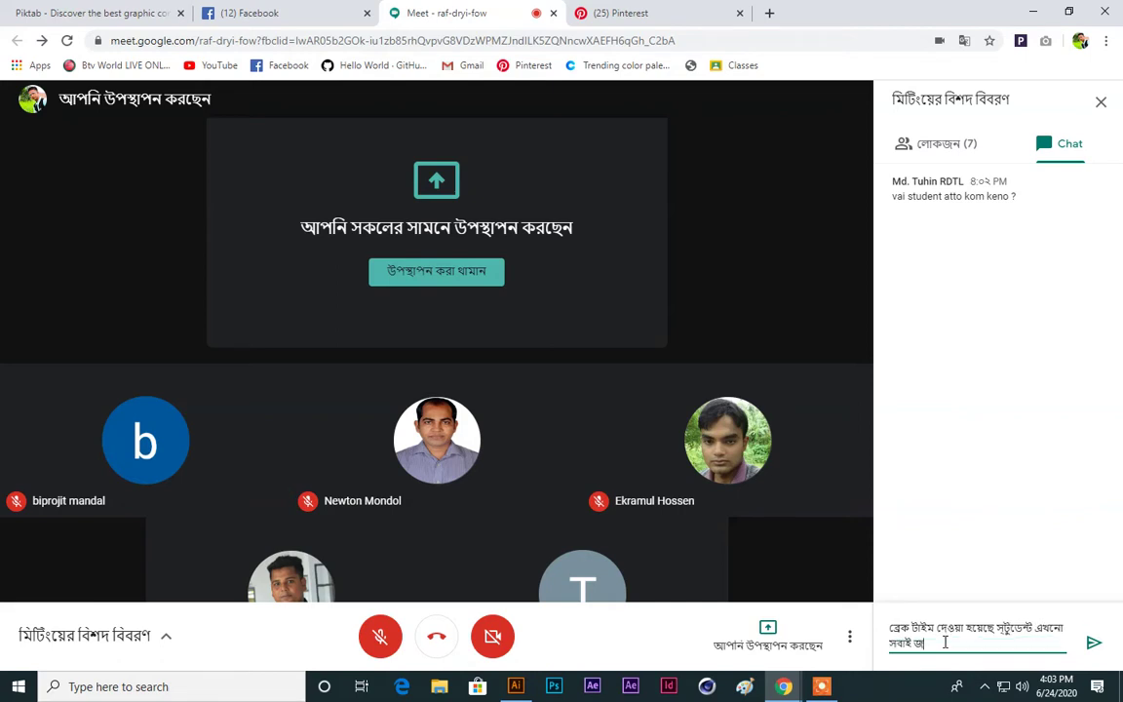
type("য়েন করেনি। বো")
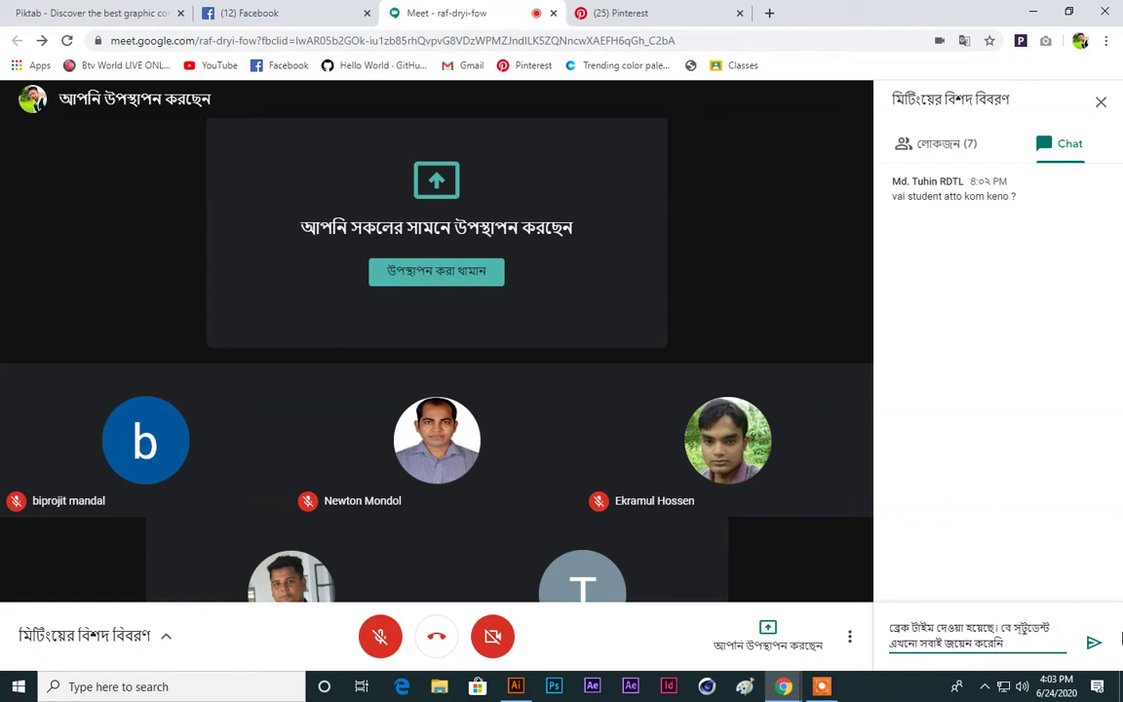
Step: Insert "ব্রেকের পর" before "স্টুডেন্ট" in the chat draft
type("ক্রে")
key("BackSpace")
key("BackSpace")
key("BackSpace")
key("BackSpace")
key("BackSpace")
key("BackSpace")
type("ব্রেকের")
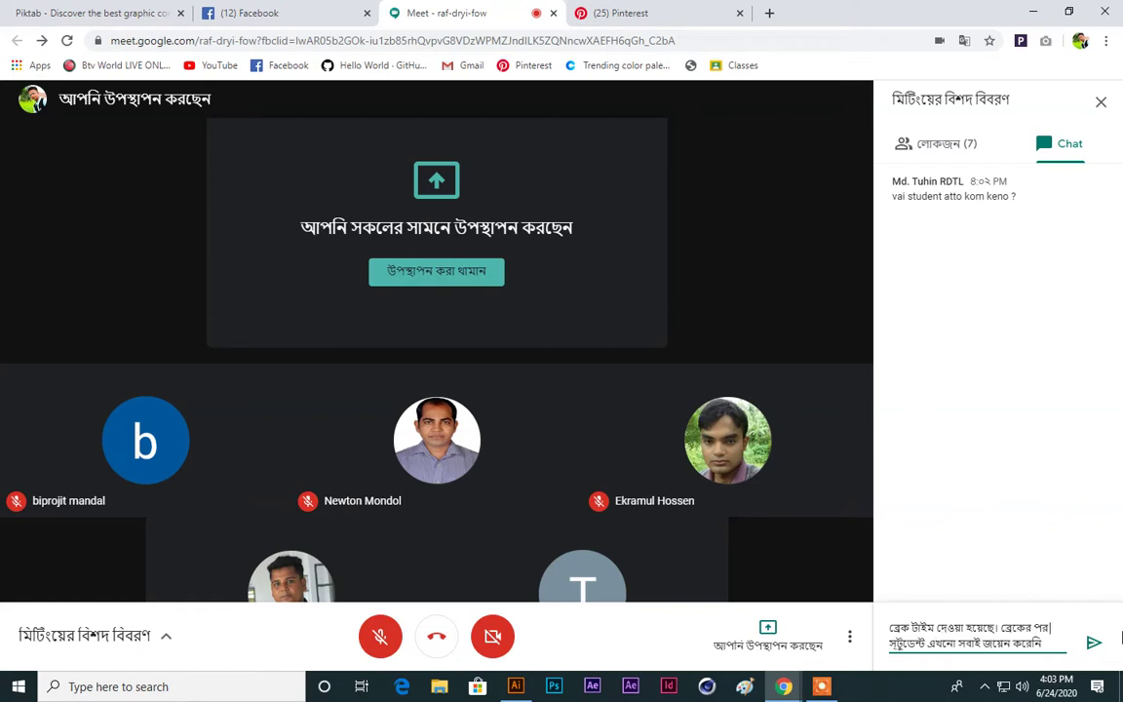
type(" পর")
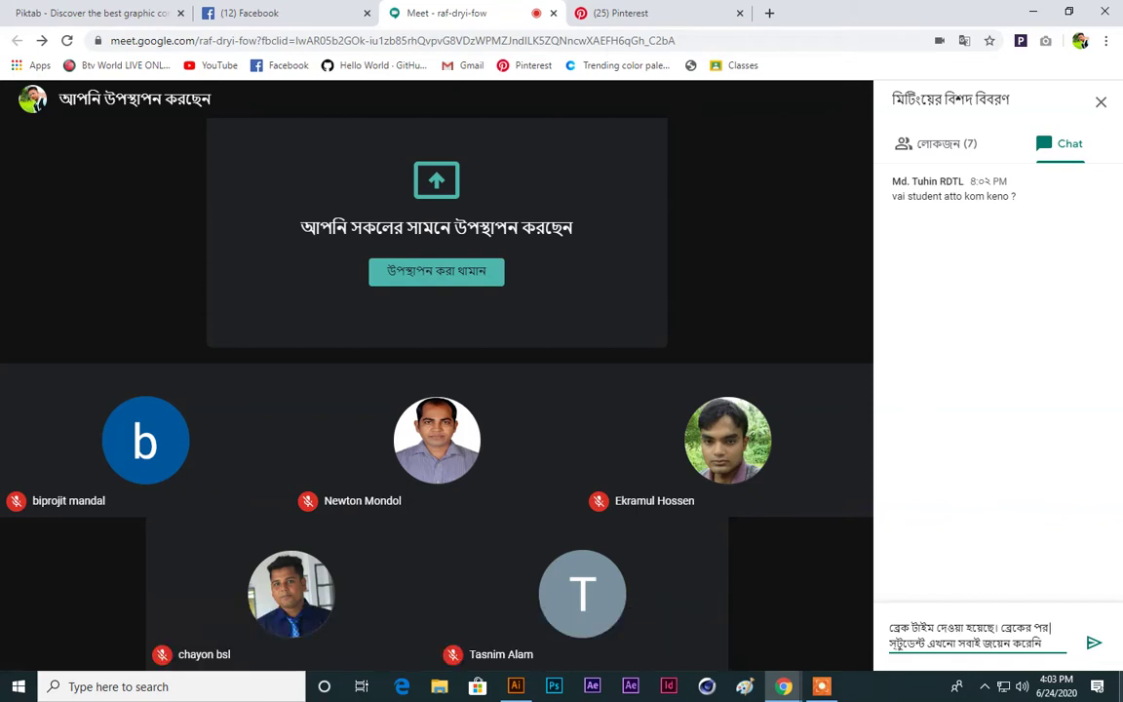
Step: End the draft's second sentence with "।", add "আজকের উপস্থিতি ১৩জন ।" and send the message
type("।")
type("। আ")
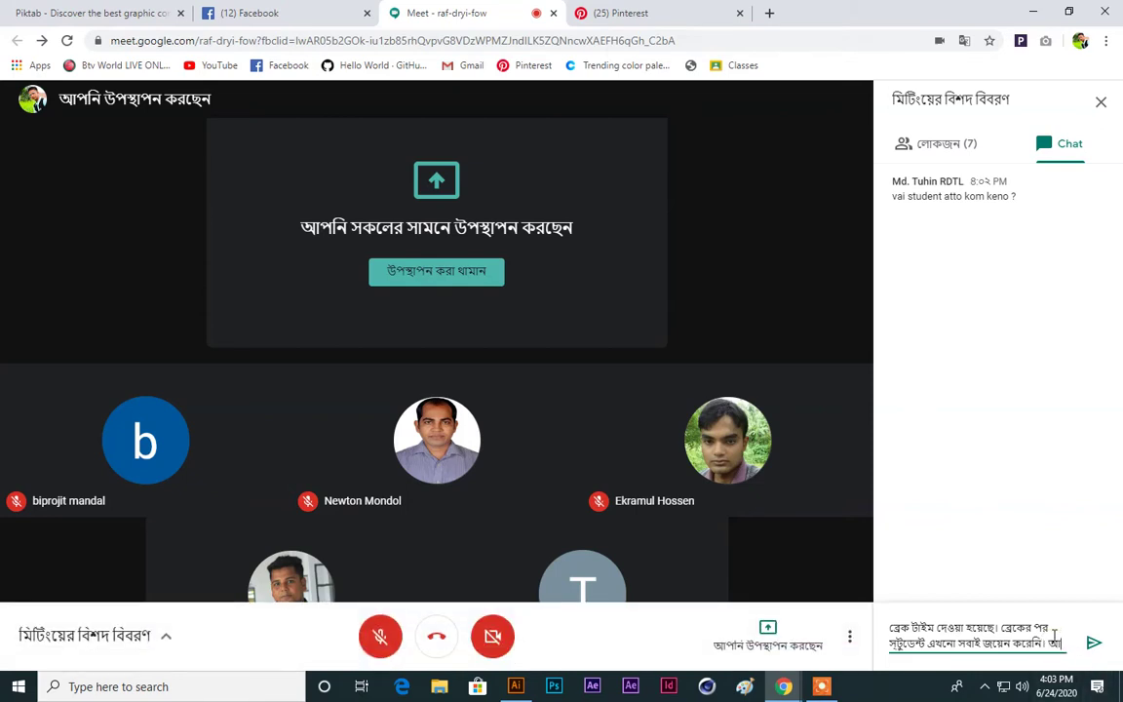
type("জকের")
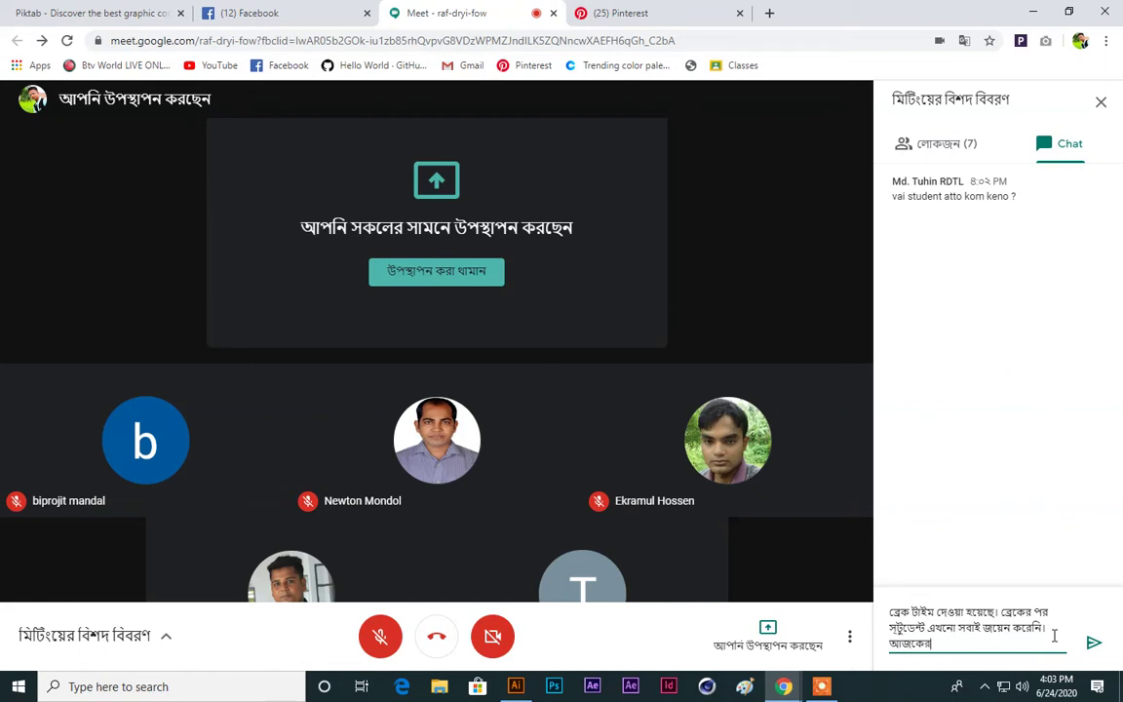
type(" উপস্থিতি ১৩জন ।")
key("Return")
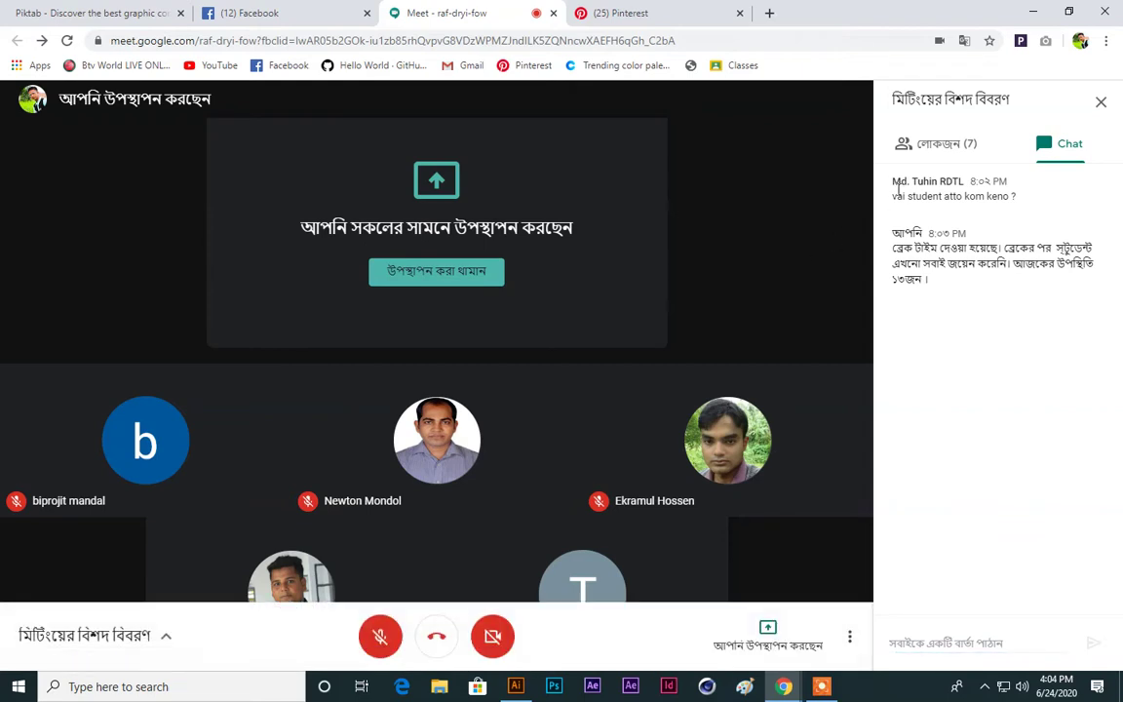
Step: Check the meeting's participant list and return to the chat
left_click(924, 148)
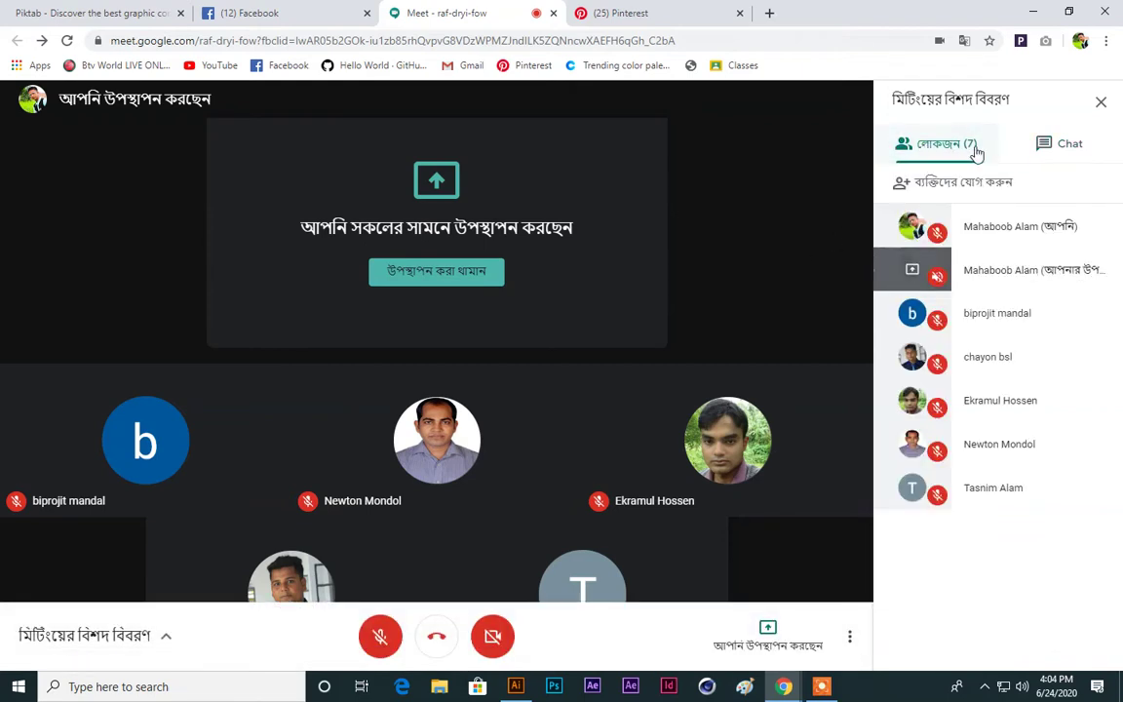
left_click(1043, 149)
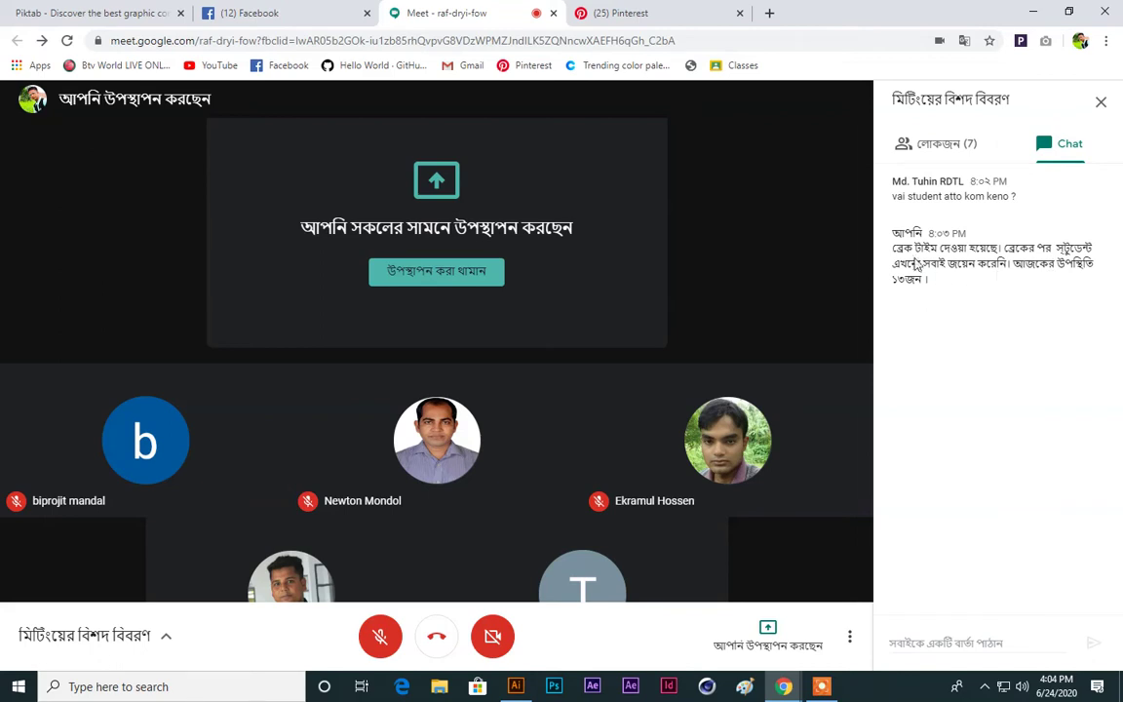
triple_click(1033, 249)
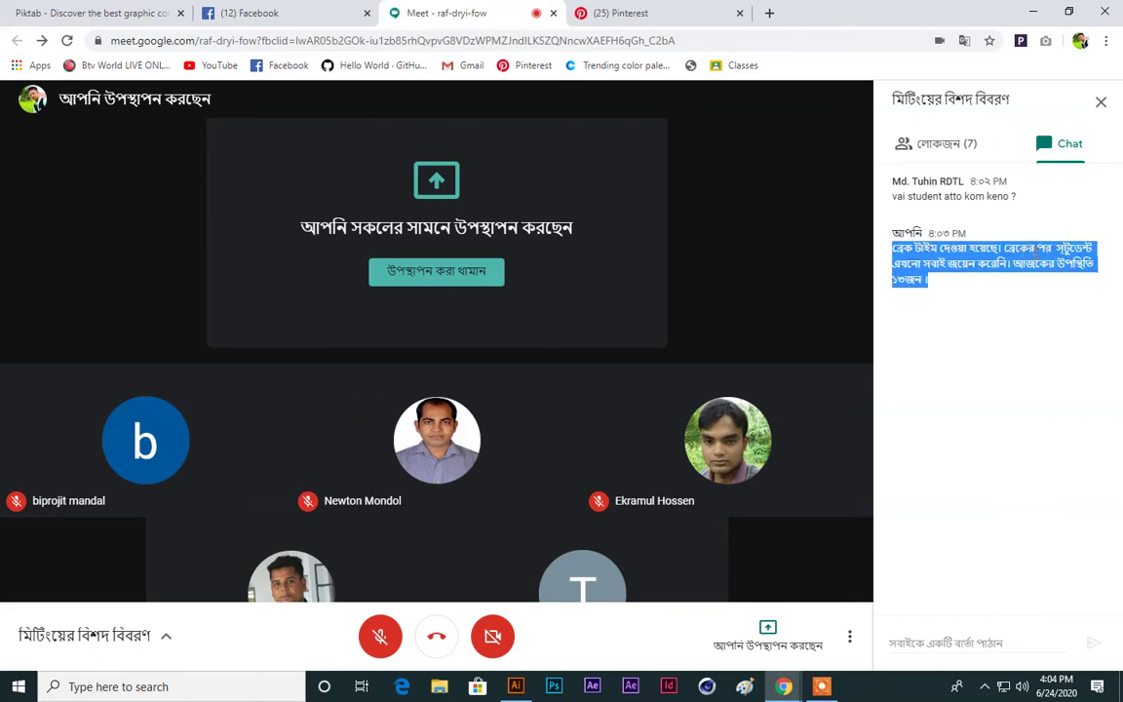
double_click(936, 249)
triple_click(936, 248)
left_click(882, 249)
triple_click(883, 249)
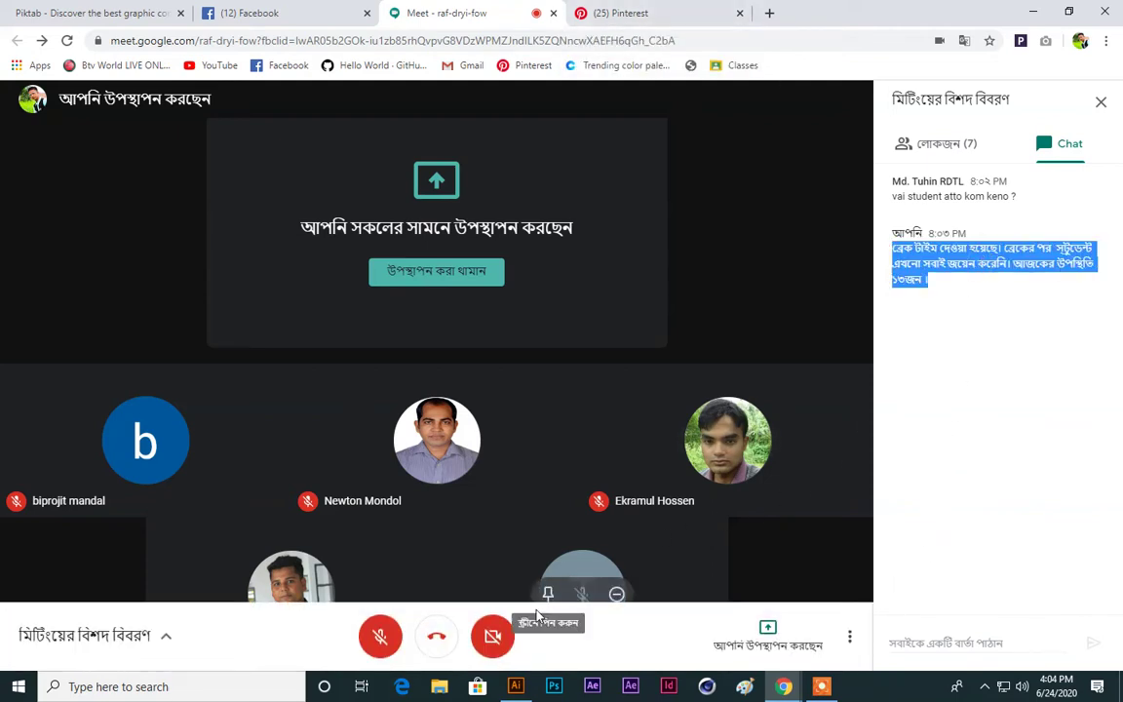
Step: Open the Untitled image from Work (E:) > LEDP Class > Gopalgonj Graphic Design-12 > Class-4 in File Explorer
left_click(439, 687)
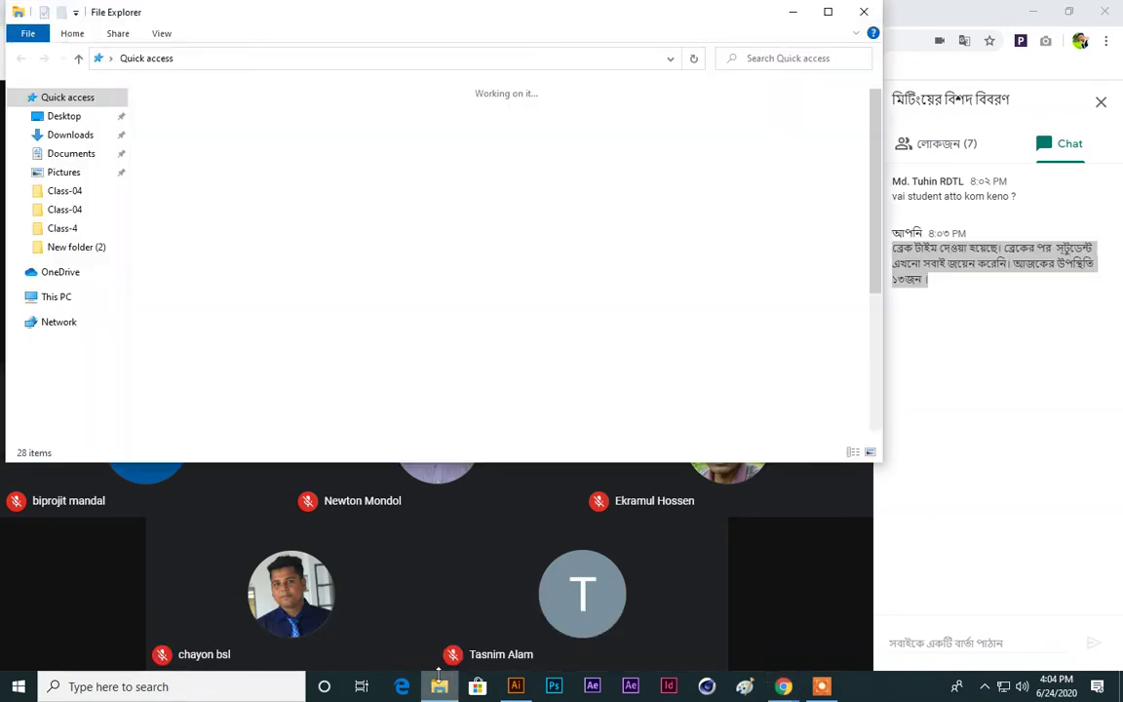
left_click(828, 12)
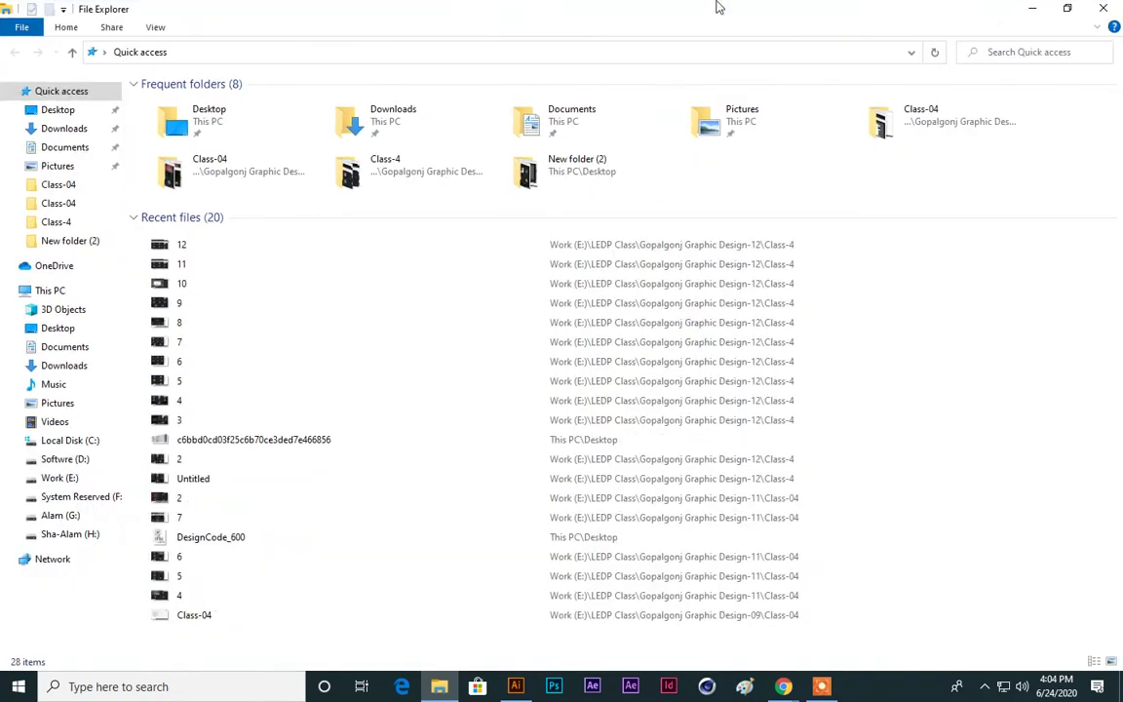
left_click(60, 477)
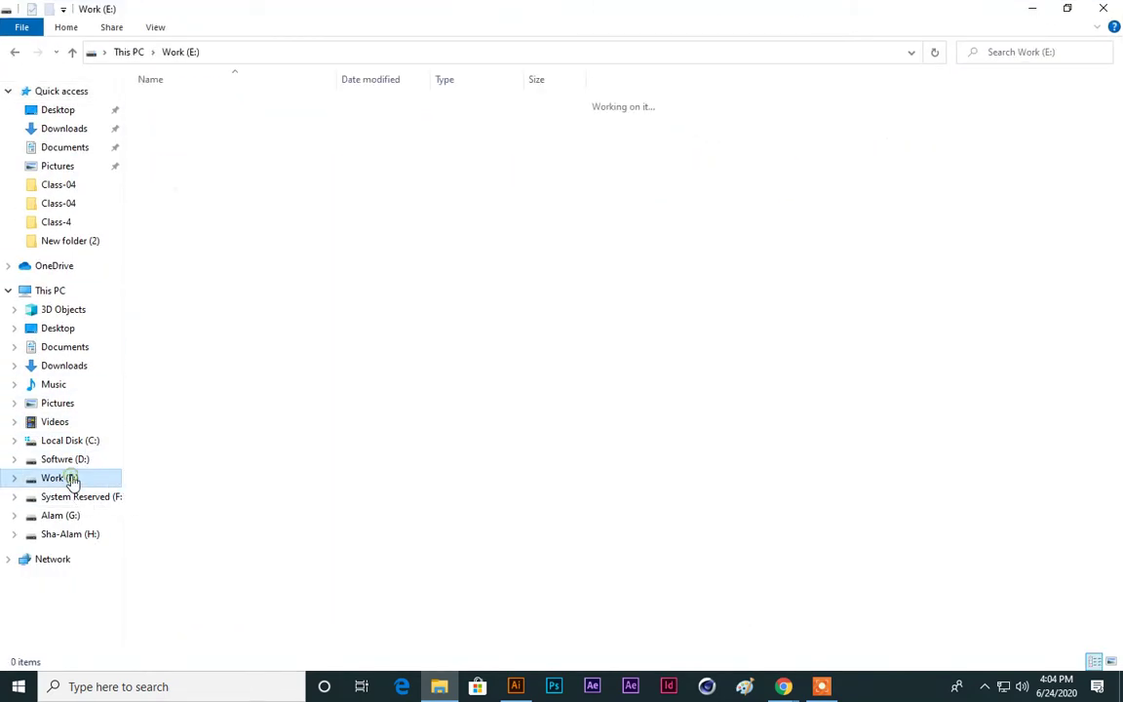
double_click(211, 269)
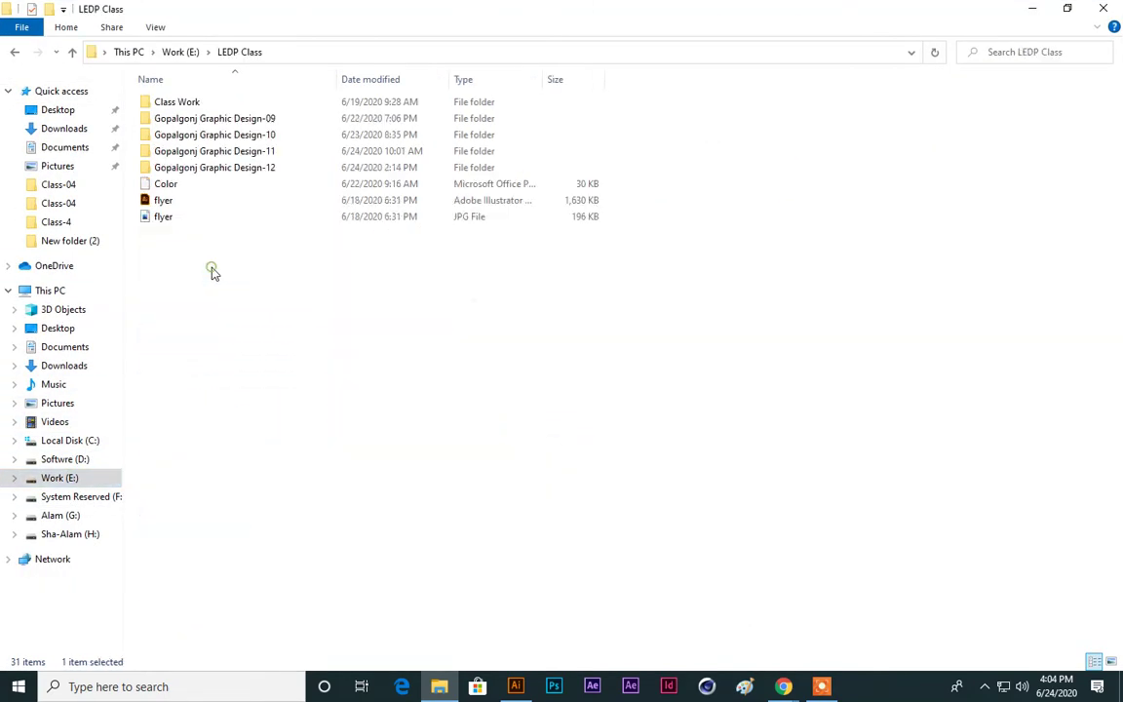
double_click(250, 168)
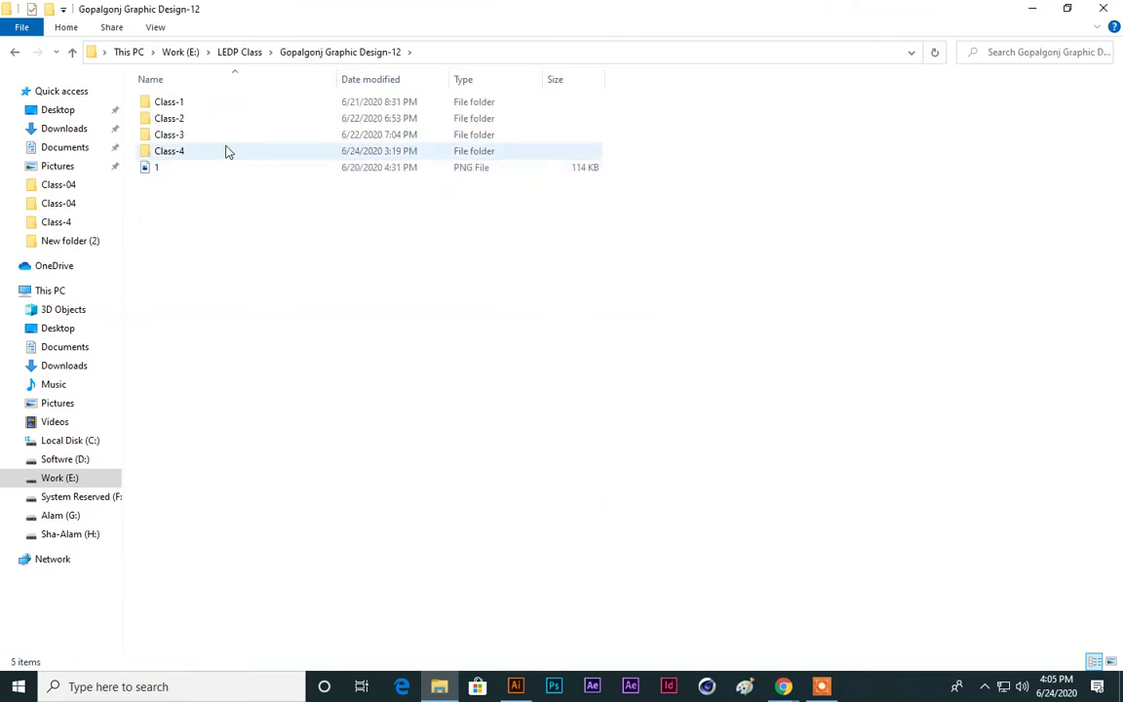
double_click(225, 151)
double_click(174, 250)
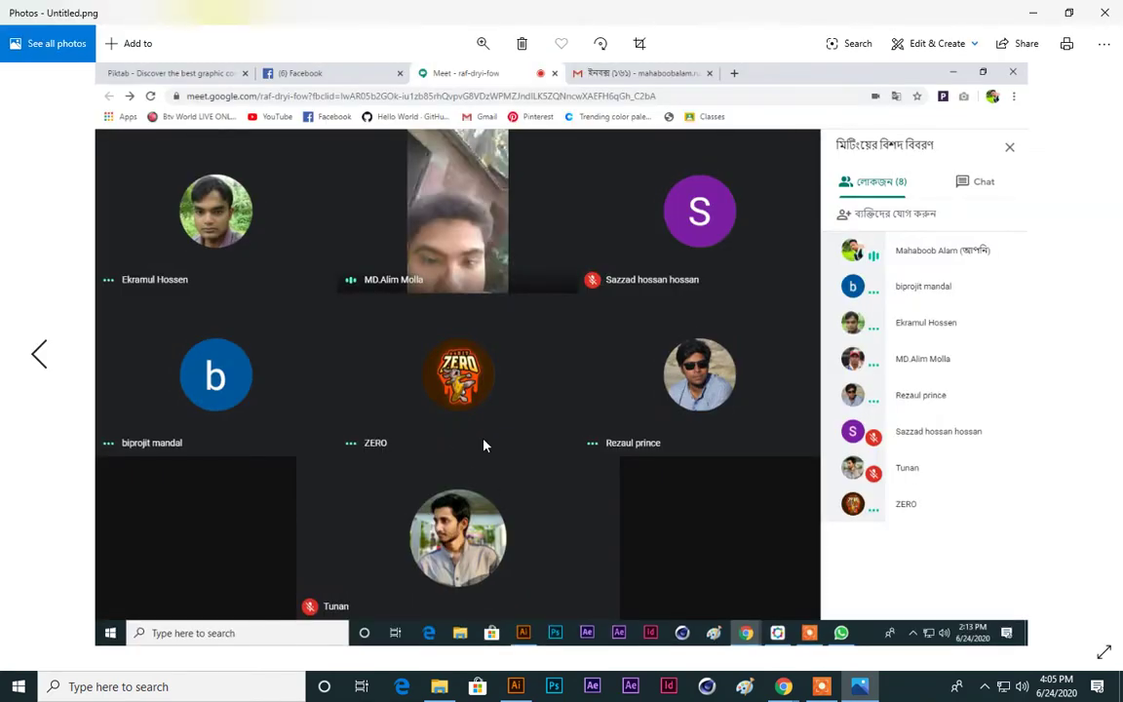
Step: Browse the saved Class-4 meeting screenshots to examine which students attended, ending on 2.png
key("Left")
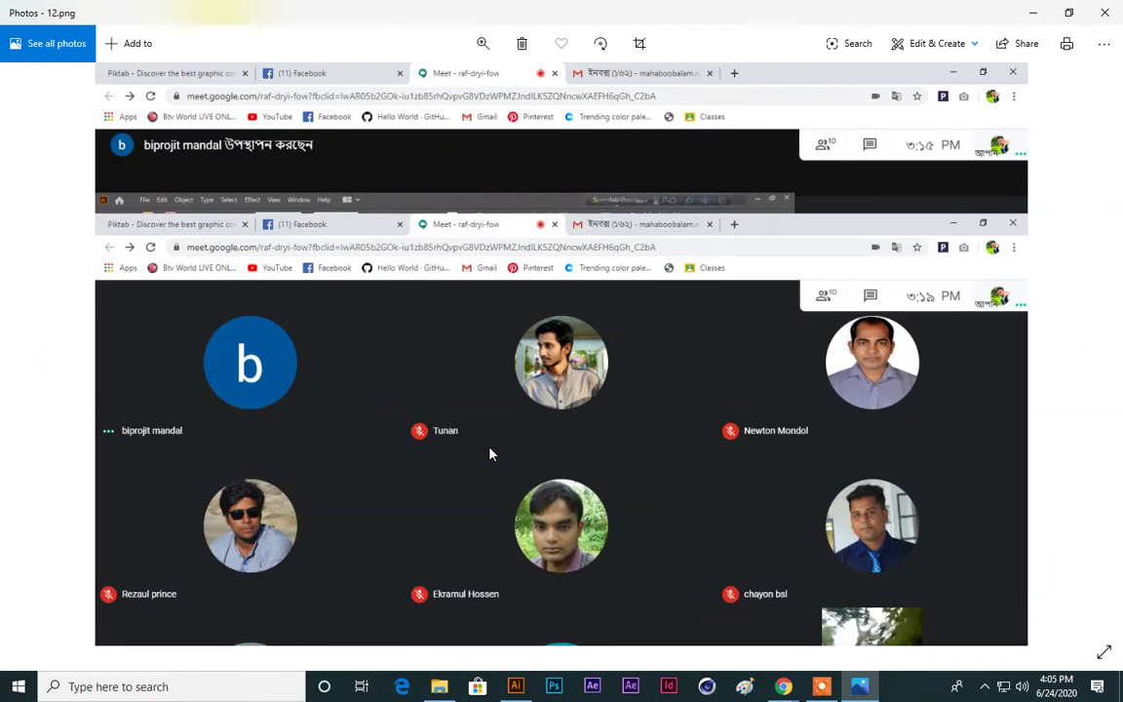
key("Left")
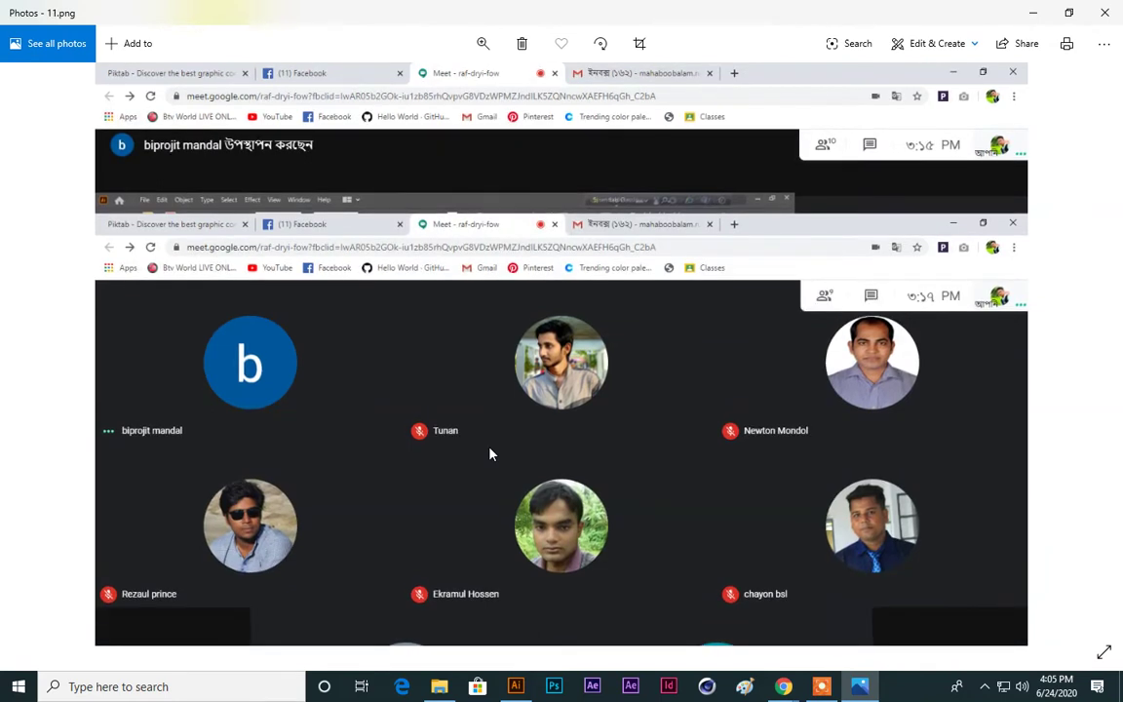
key("Right")
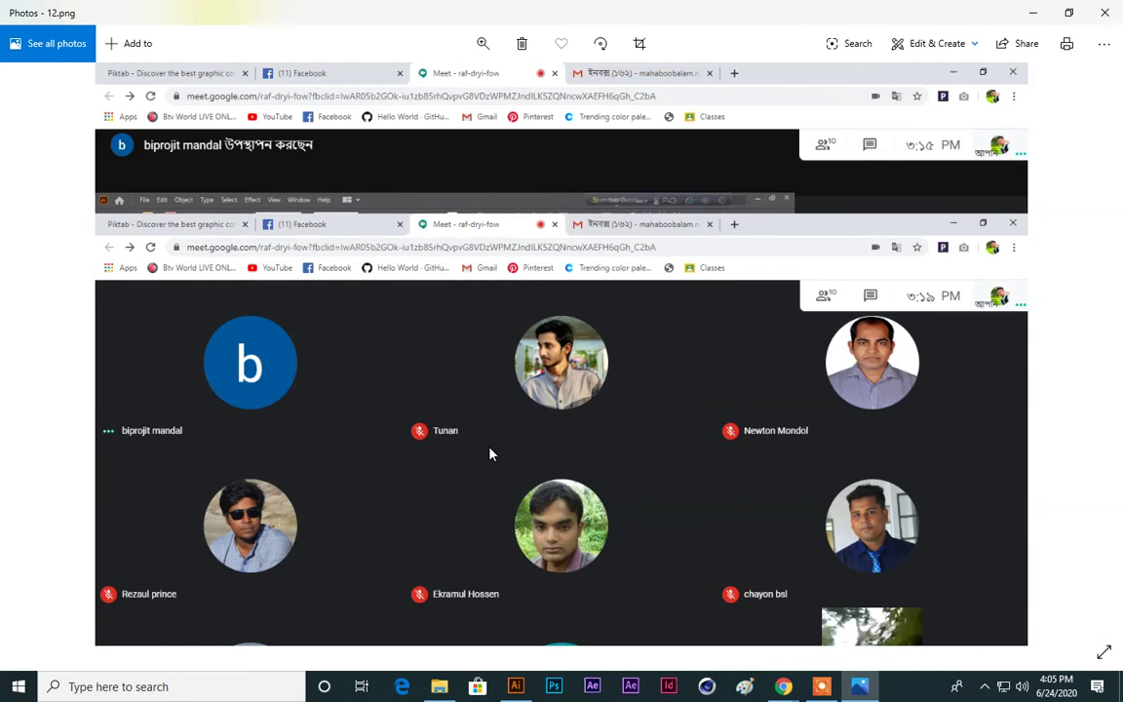
key("Right")
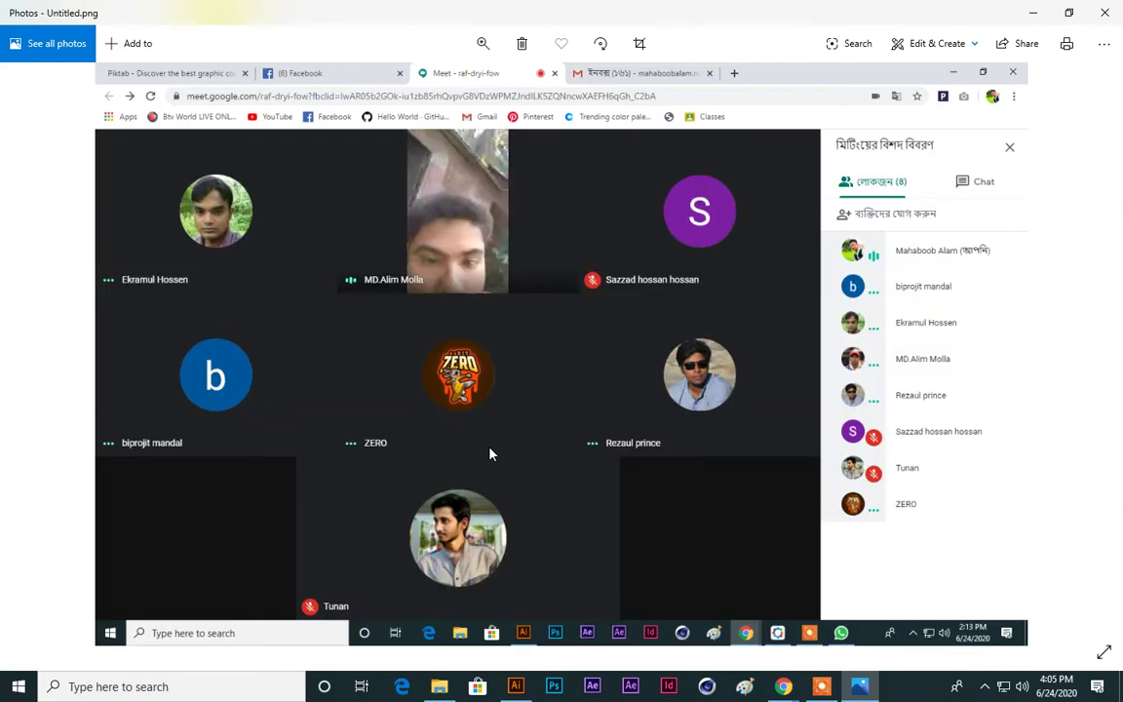
key("Right")
key("Right")
key("Right")
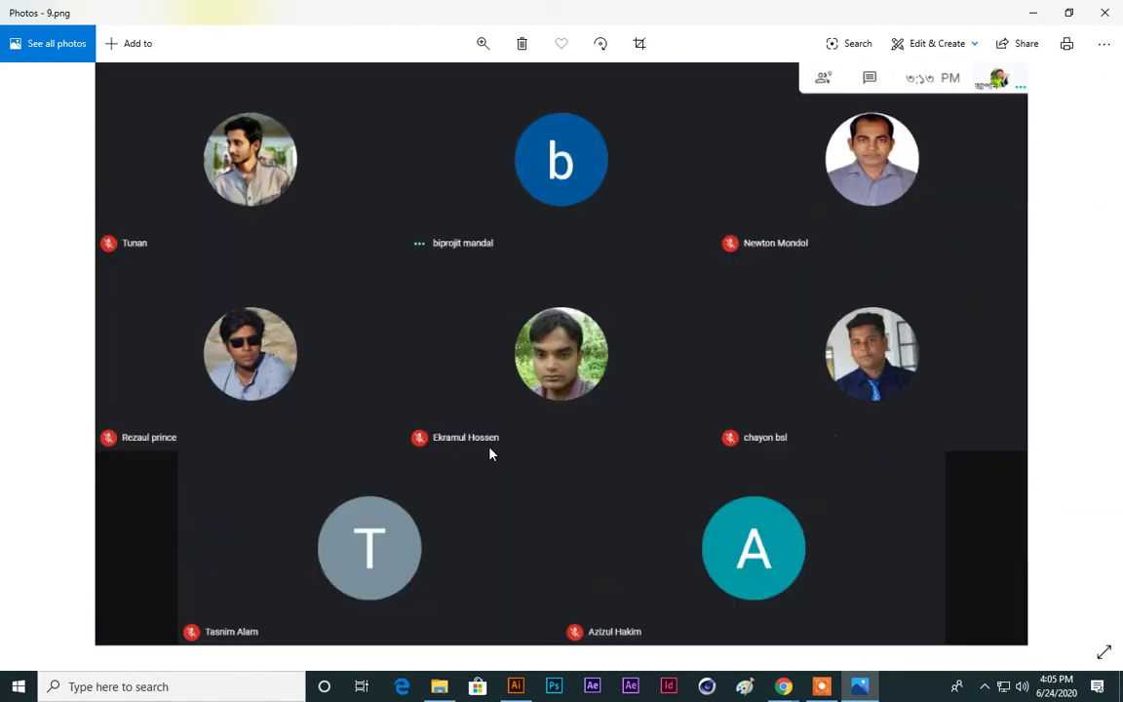
key("Right")
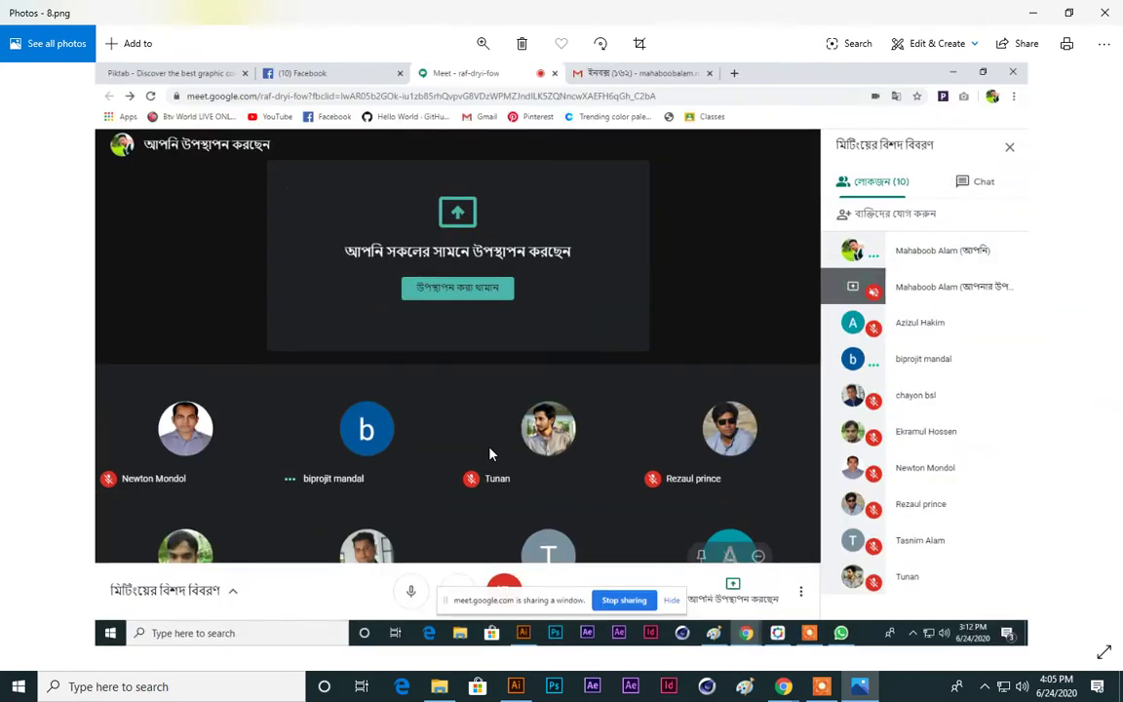
key("Right")
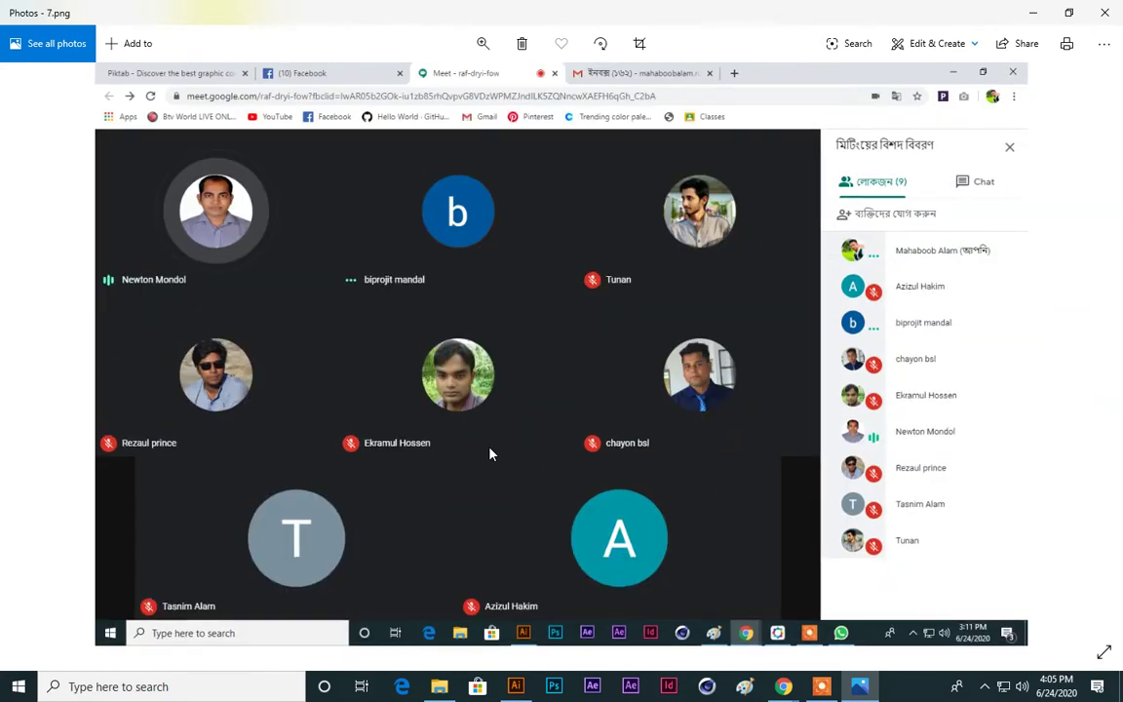
key("Right")
key("Right")
key("Right")
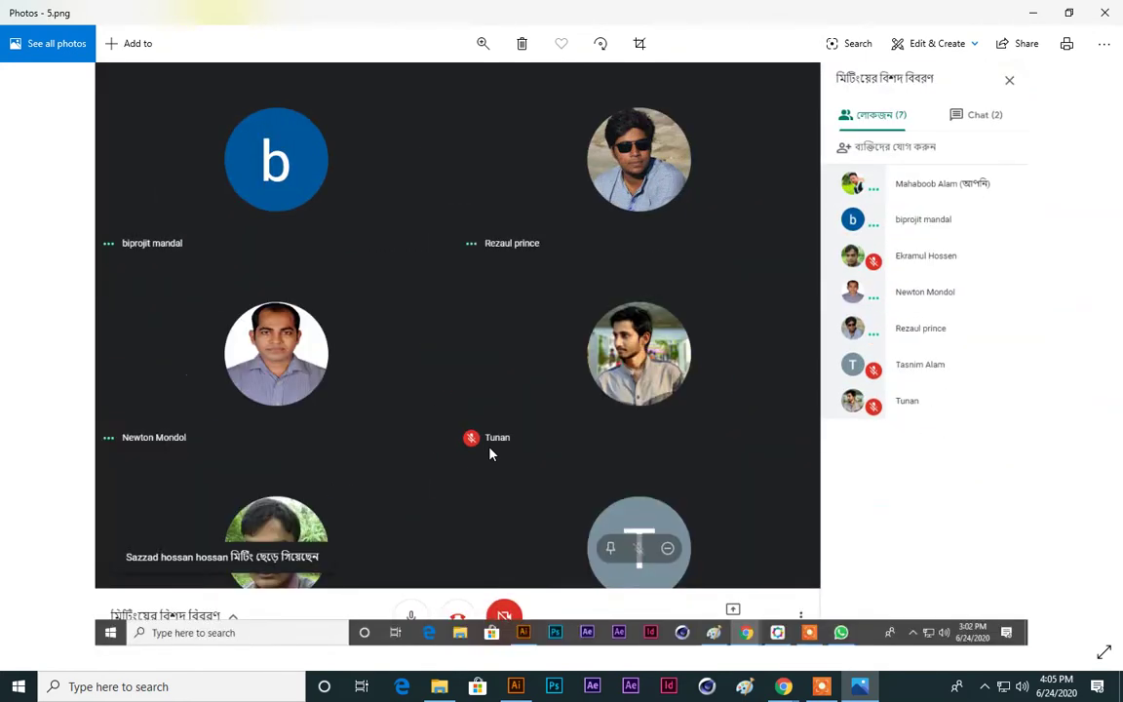
key("Right")
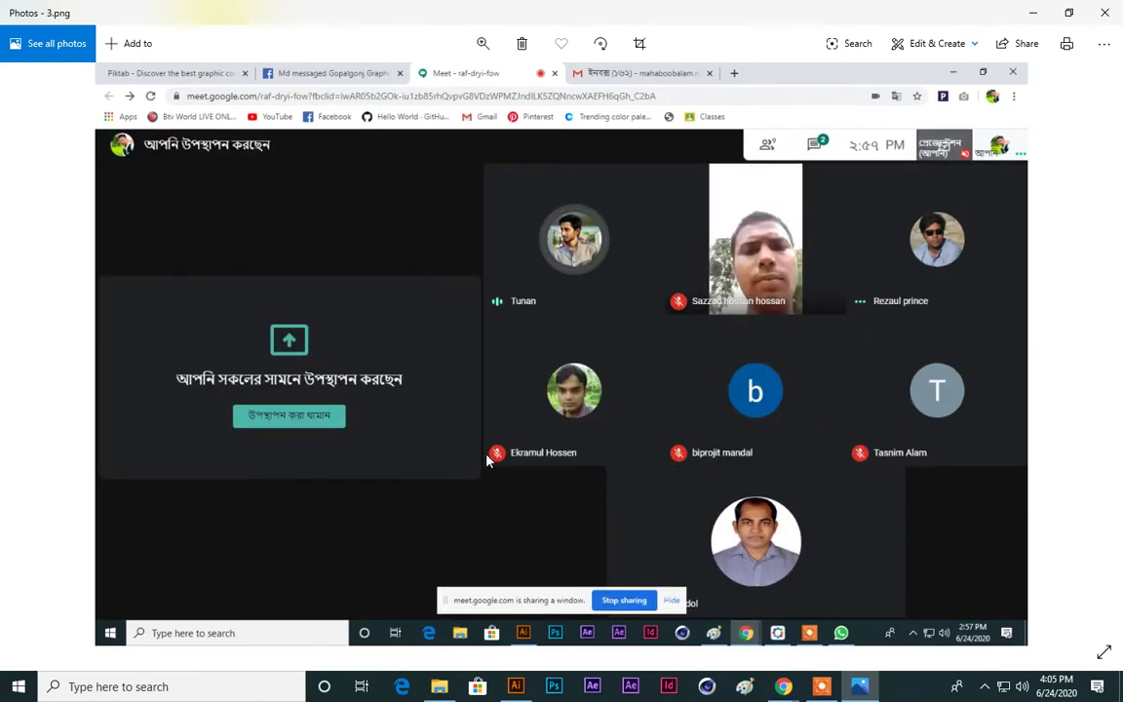
key("Right")
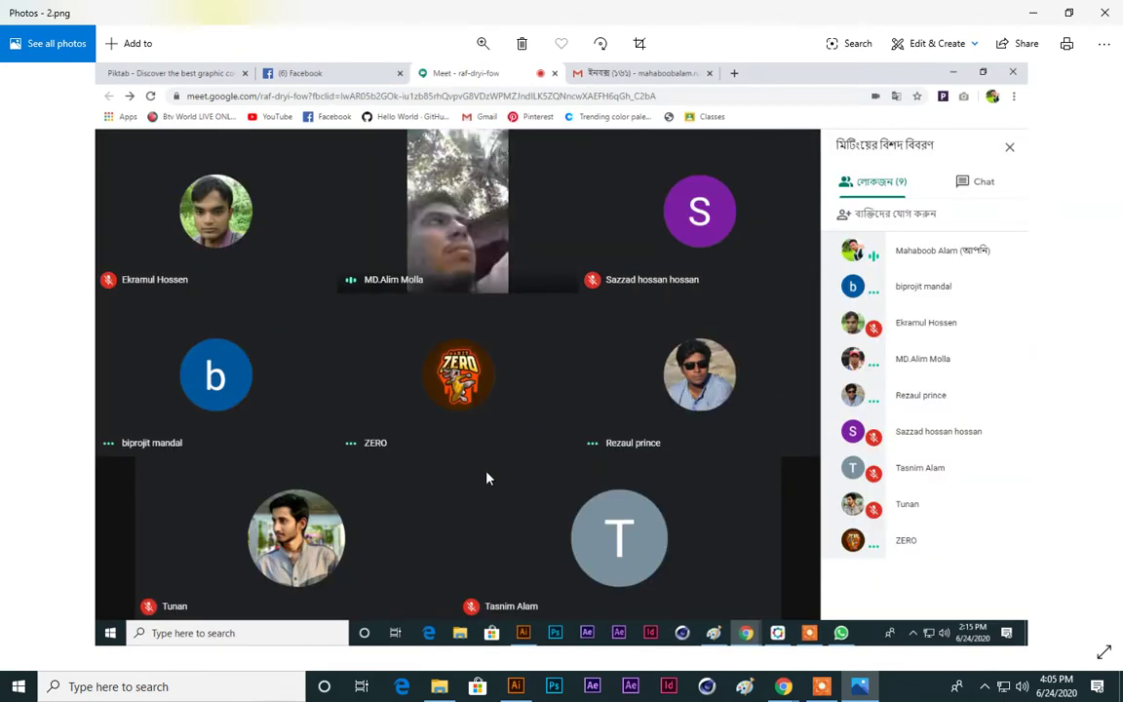
Step: Switch back to the Google Meet call, clear the selected chat text and unmute the microphone
left_click(782, 686)
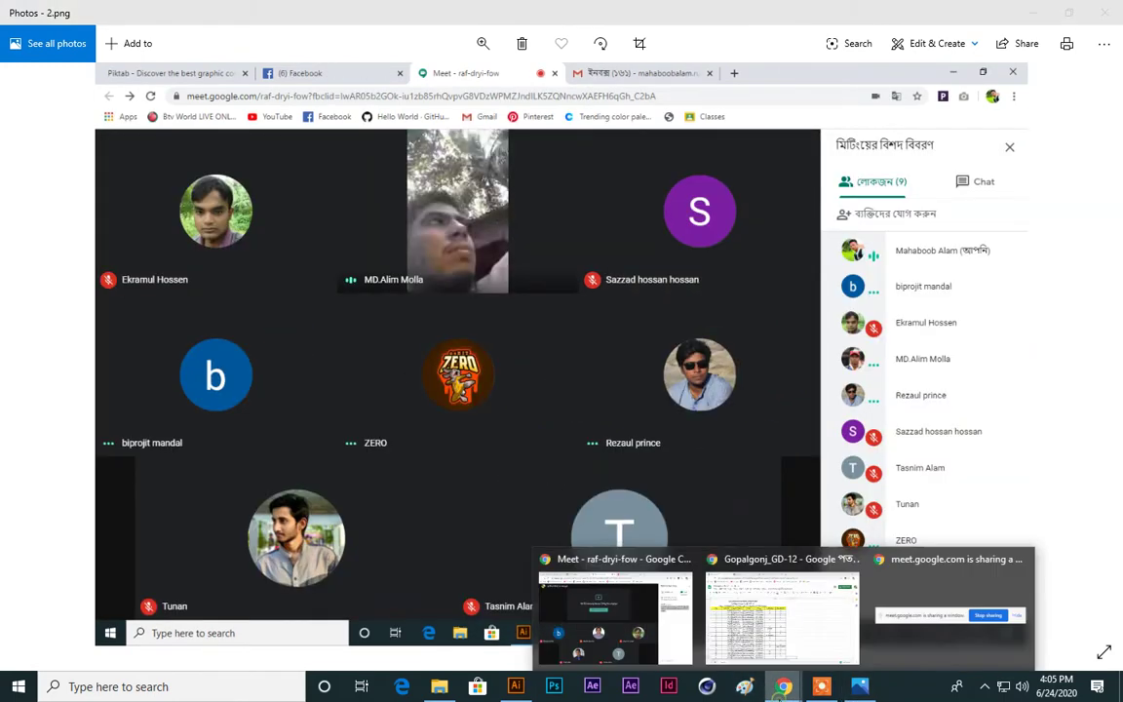
left_click(785, 638)
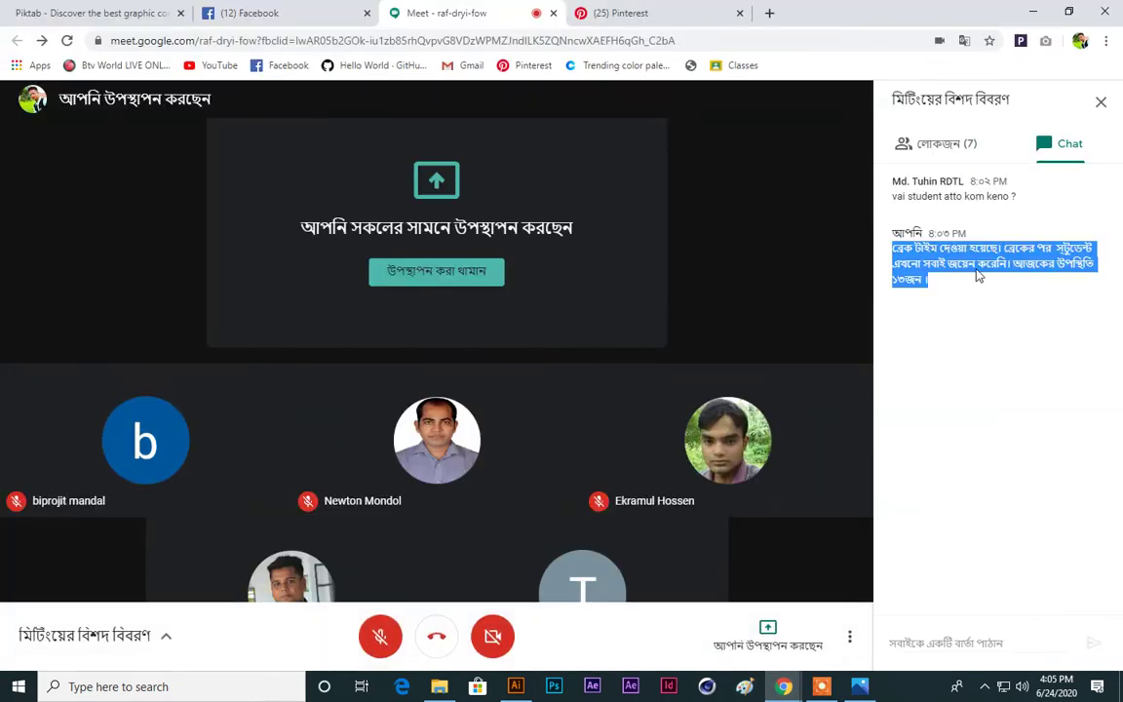
left_click(1077, 268)
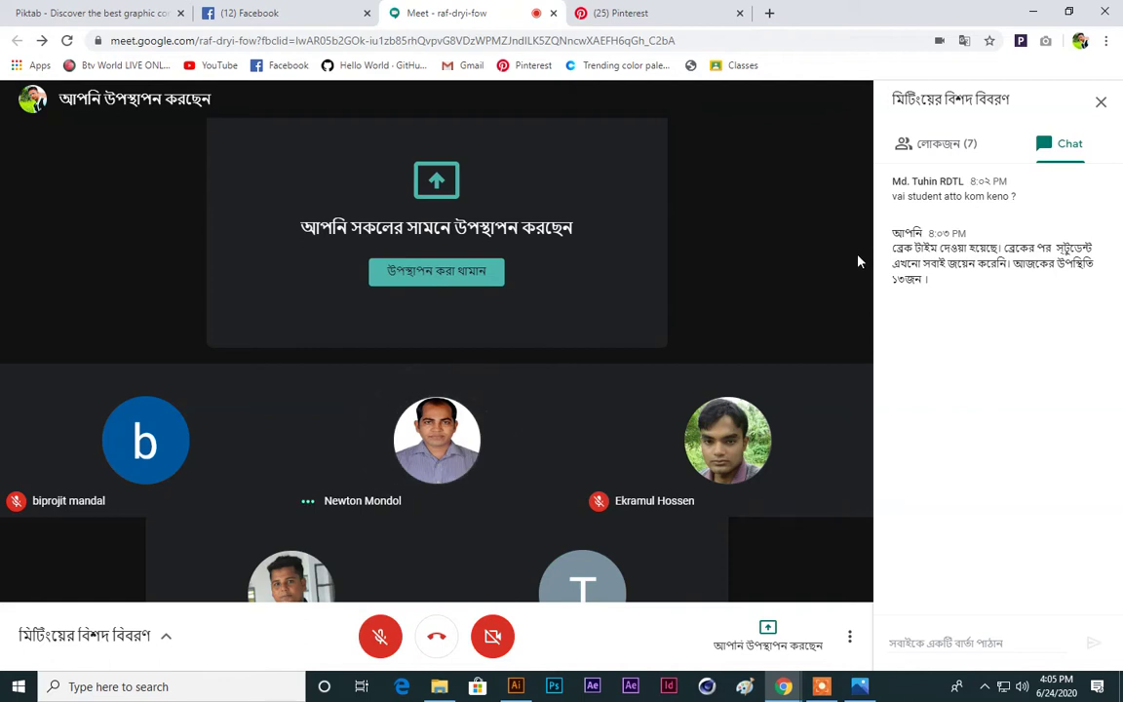
left_click(380, 636)
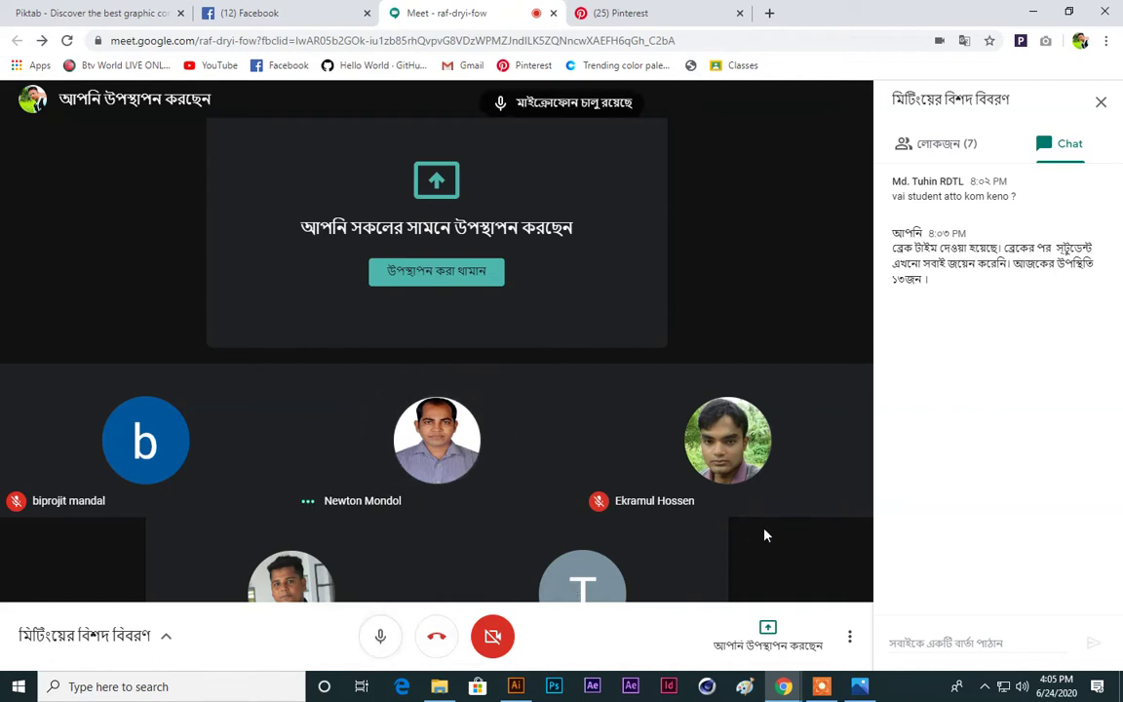
triple_click(949, 264)
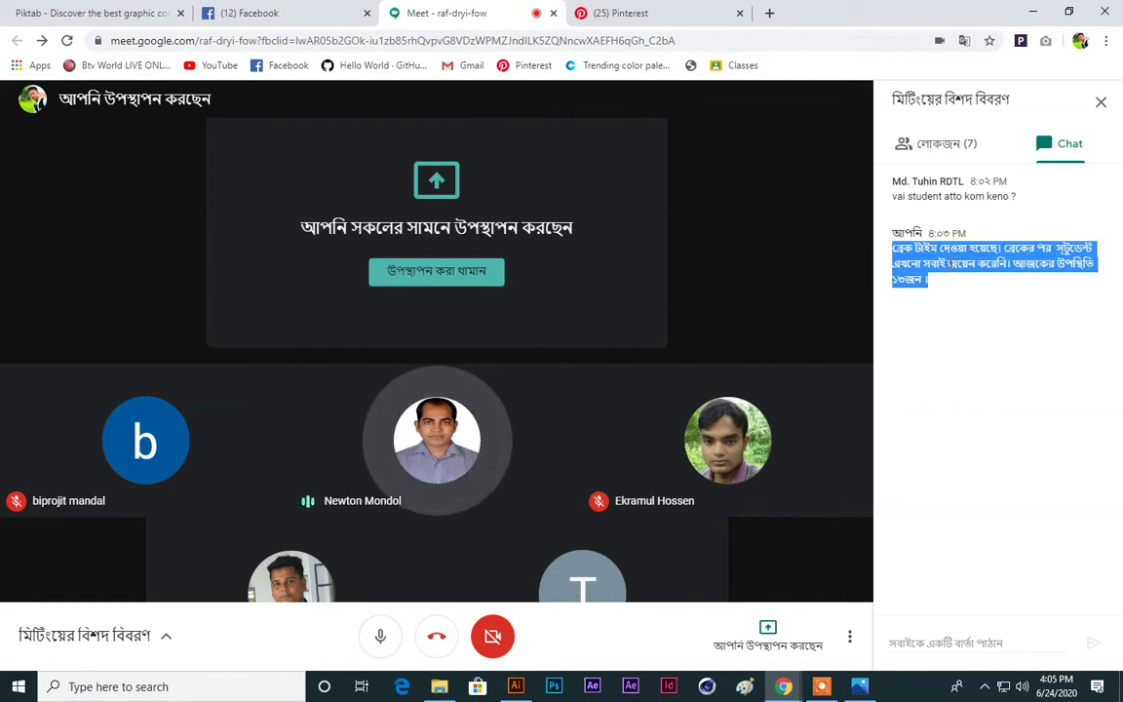
right_click(948, 265)
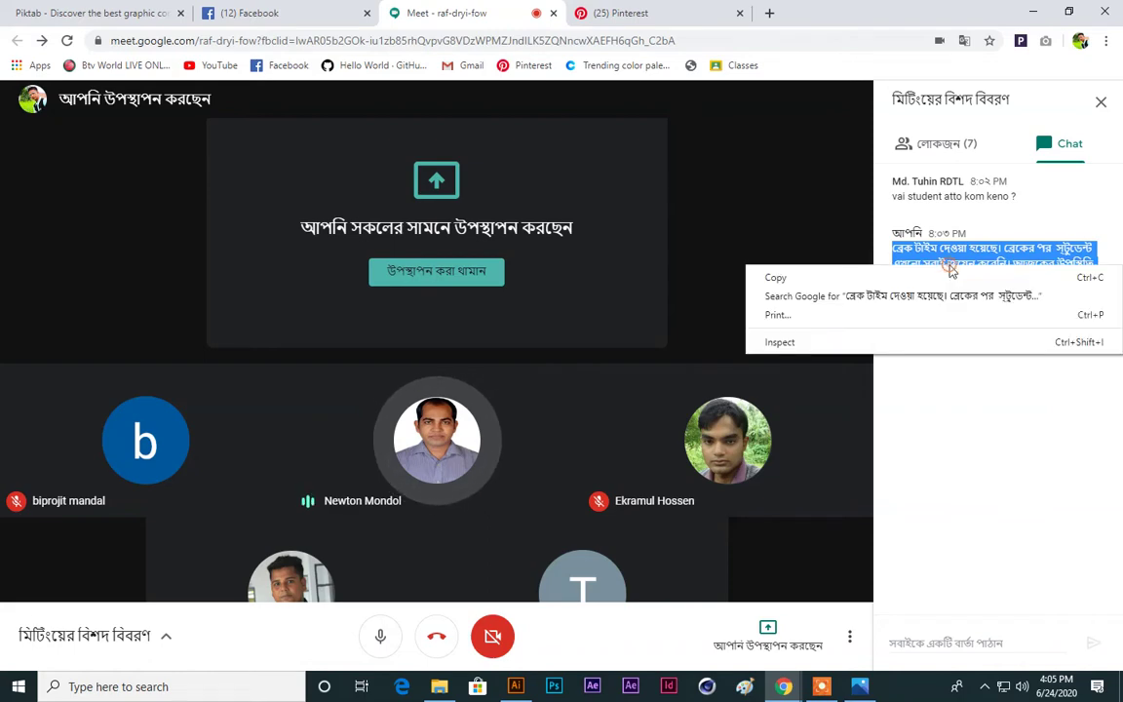
left_click(940, 434)
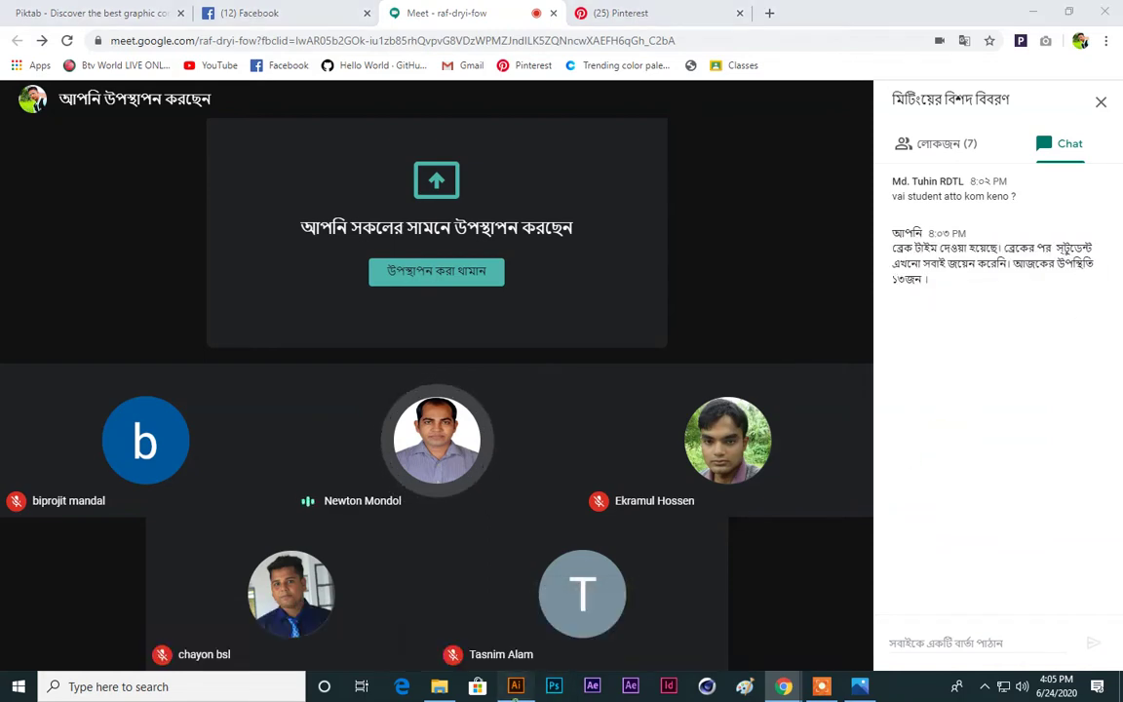
Step: Switch to Illustrator, view the Expand options for the blended lines, then cancel them and clear the selection
left_click(516, 687)
left_click(406, 241)
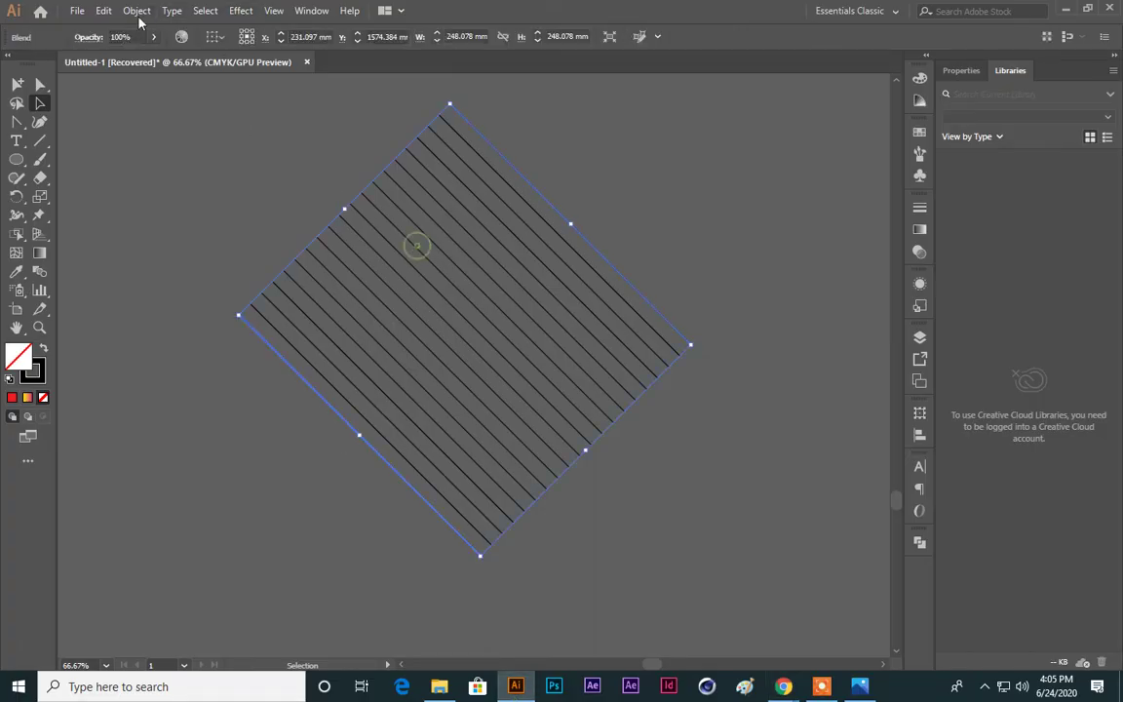
left_click(136, 11)
left_click(137, 11)
left_click(136, 10)
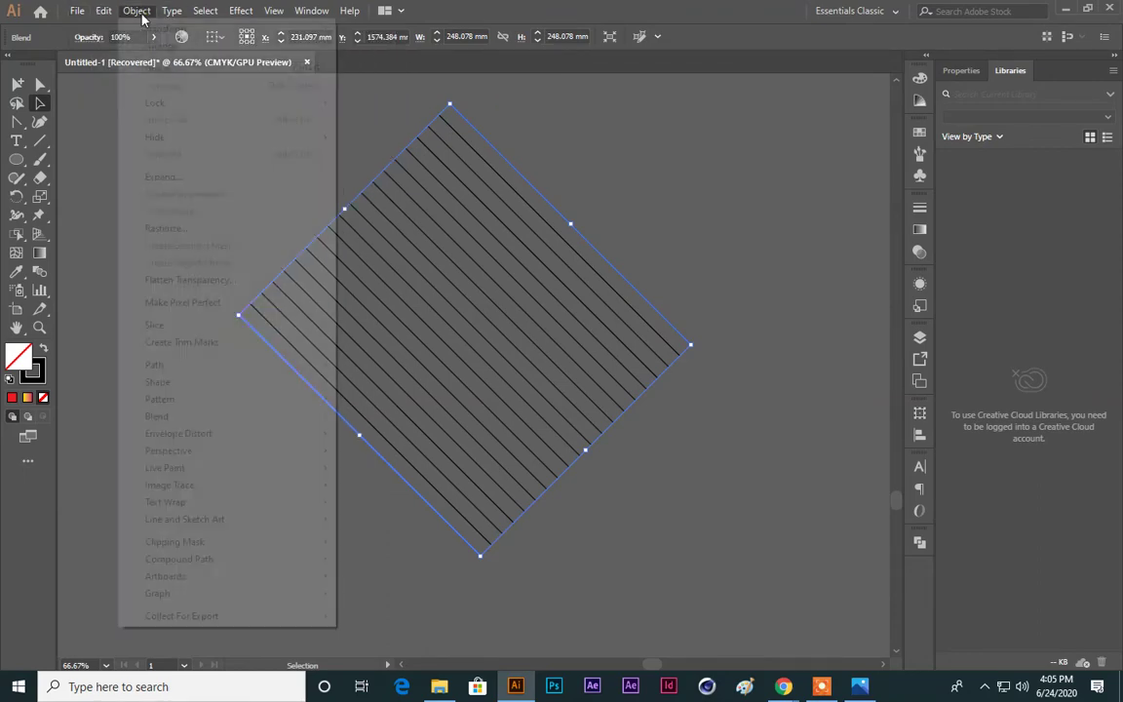
left_click(164, 175)
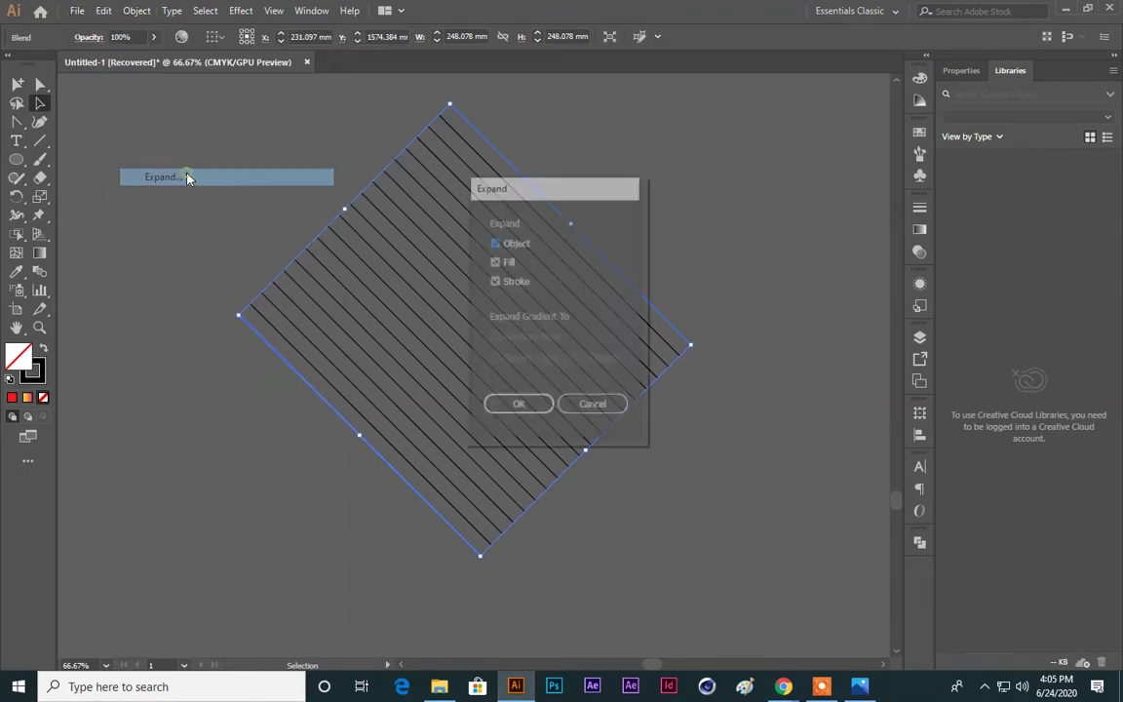
left_click_drag(556, 193, 681, 190)
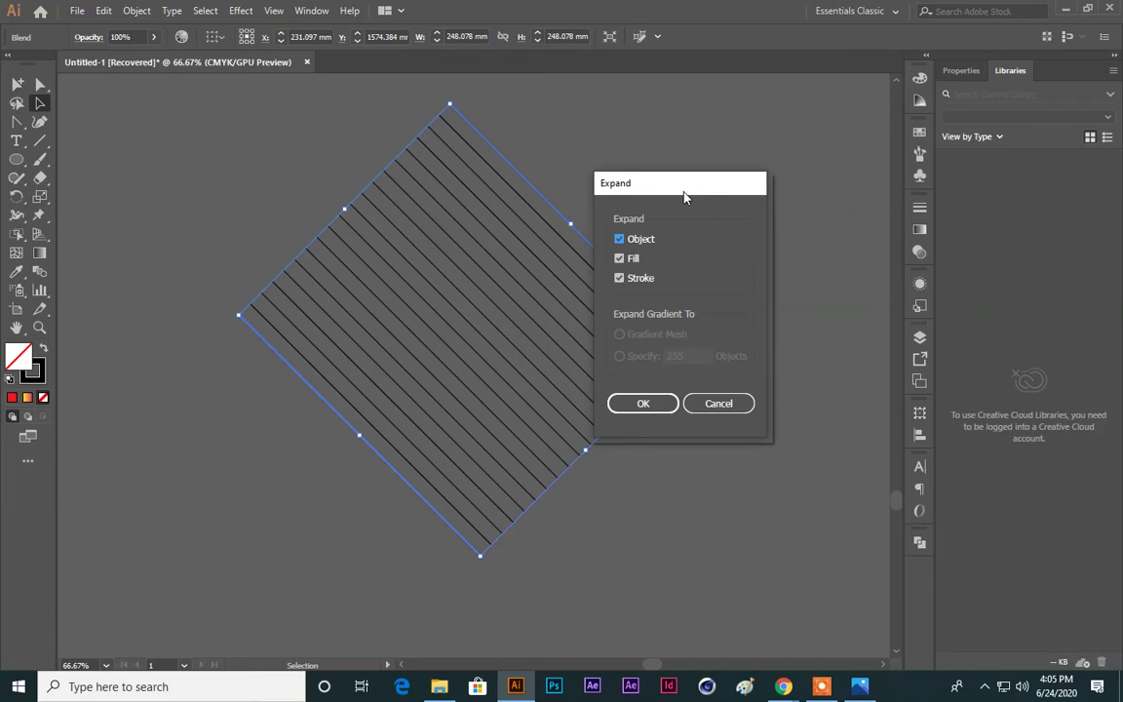
left_click(729, 408)
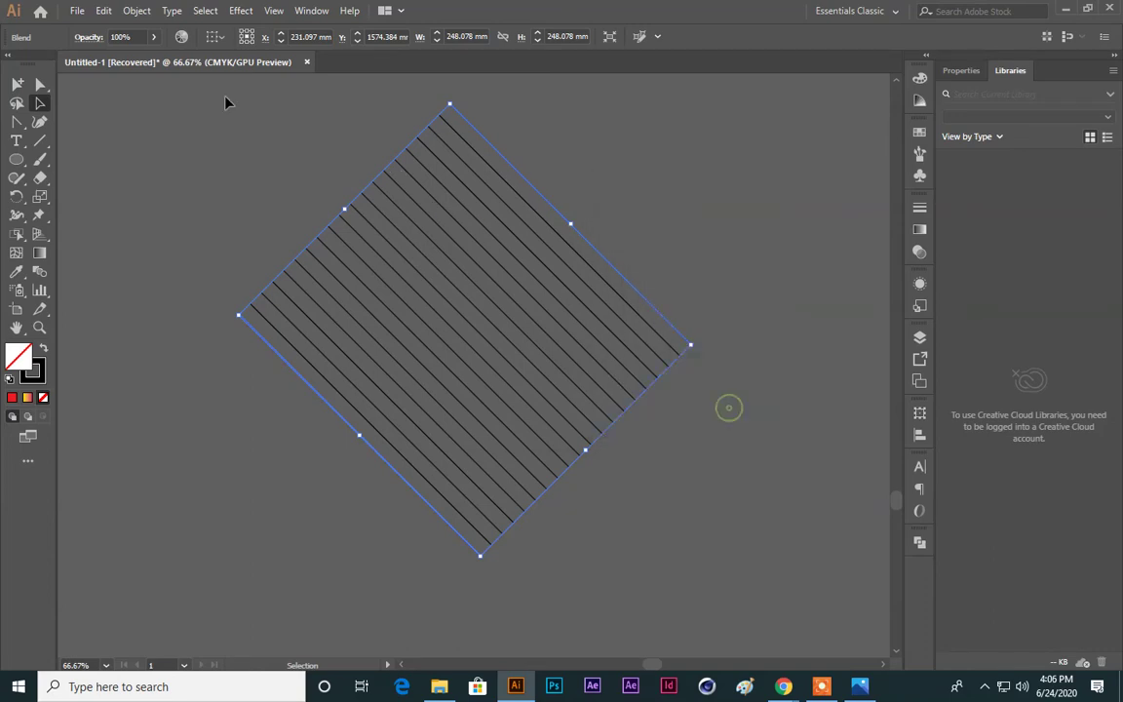
left_click(260, 146)
Step: Return to the Google Meet call, mute the microphone and unmute it again
mouse_move(783, 686)
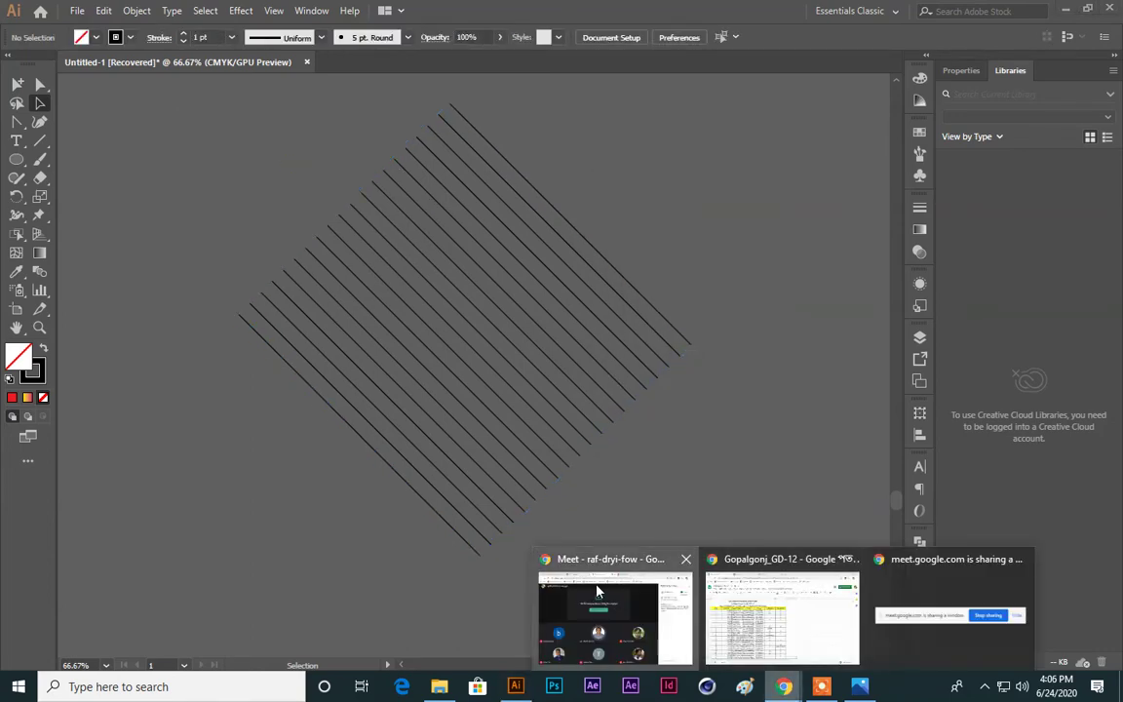
left_click(597, 587)
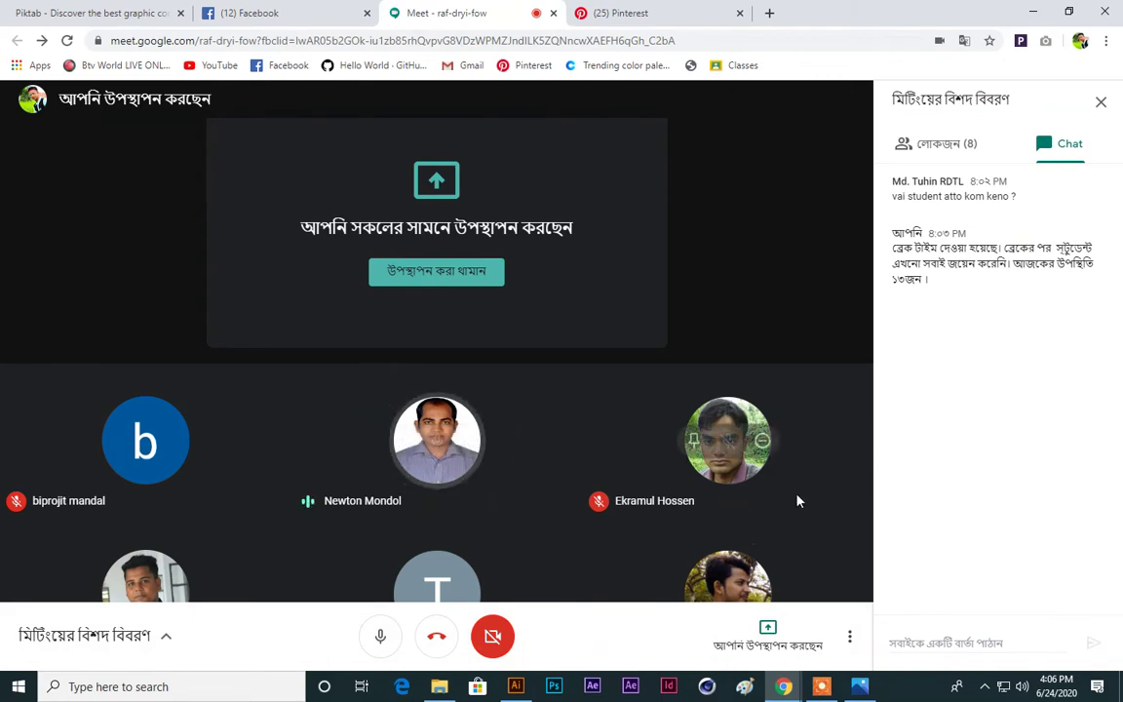
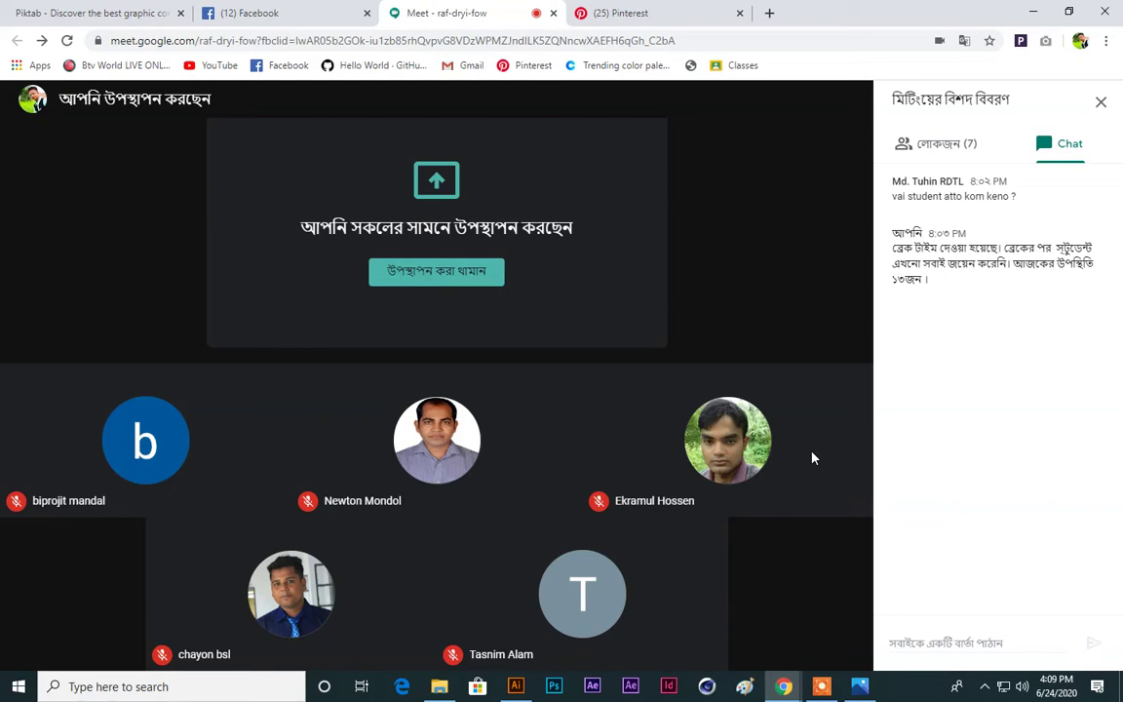
left_click(380, 636)
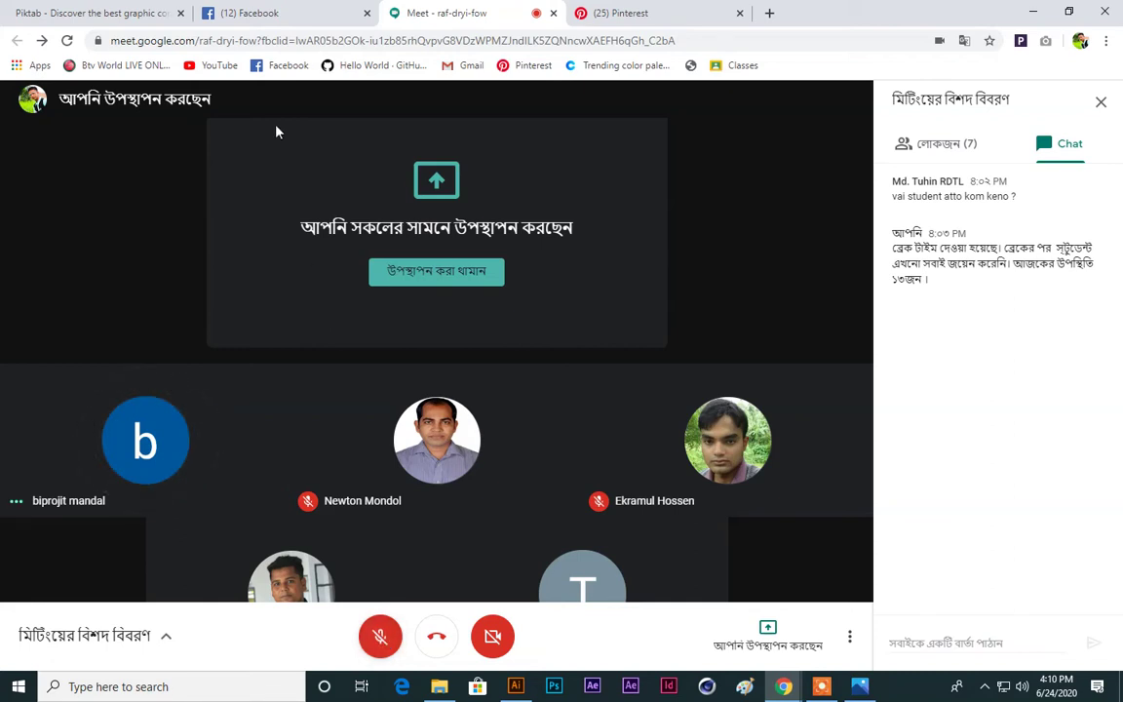
left_click(378, 637)
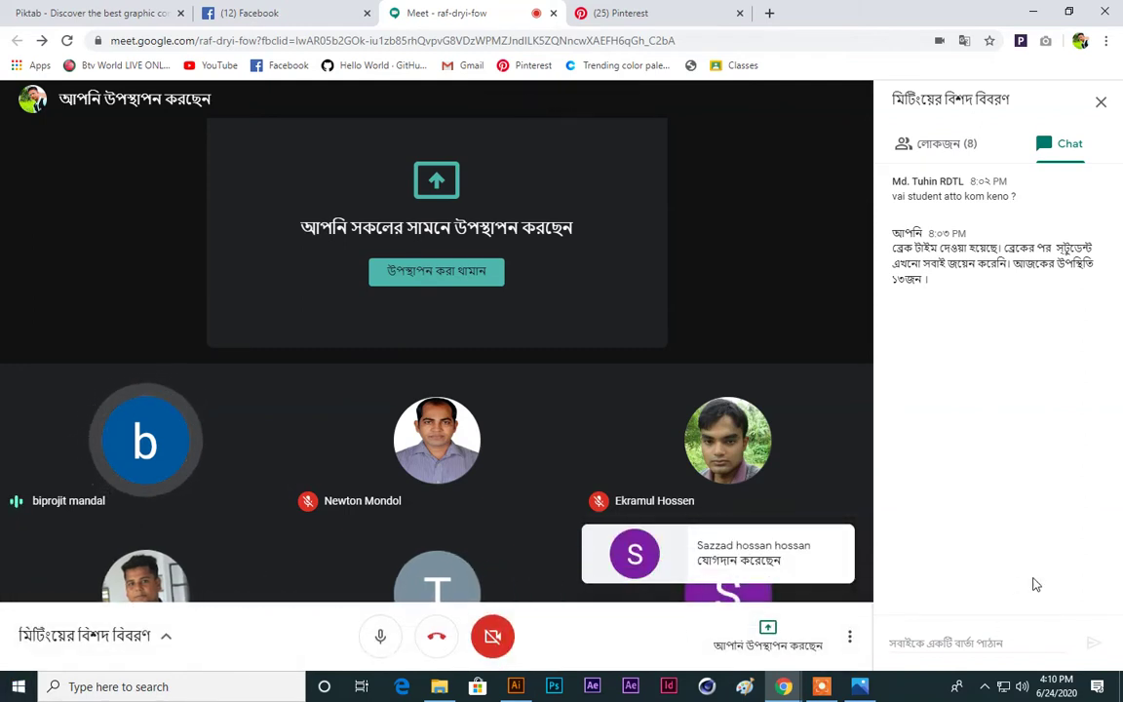
Step: View the list of people in the Google Meet call to see who is attending
left_click(965, 144)
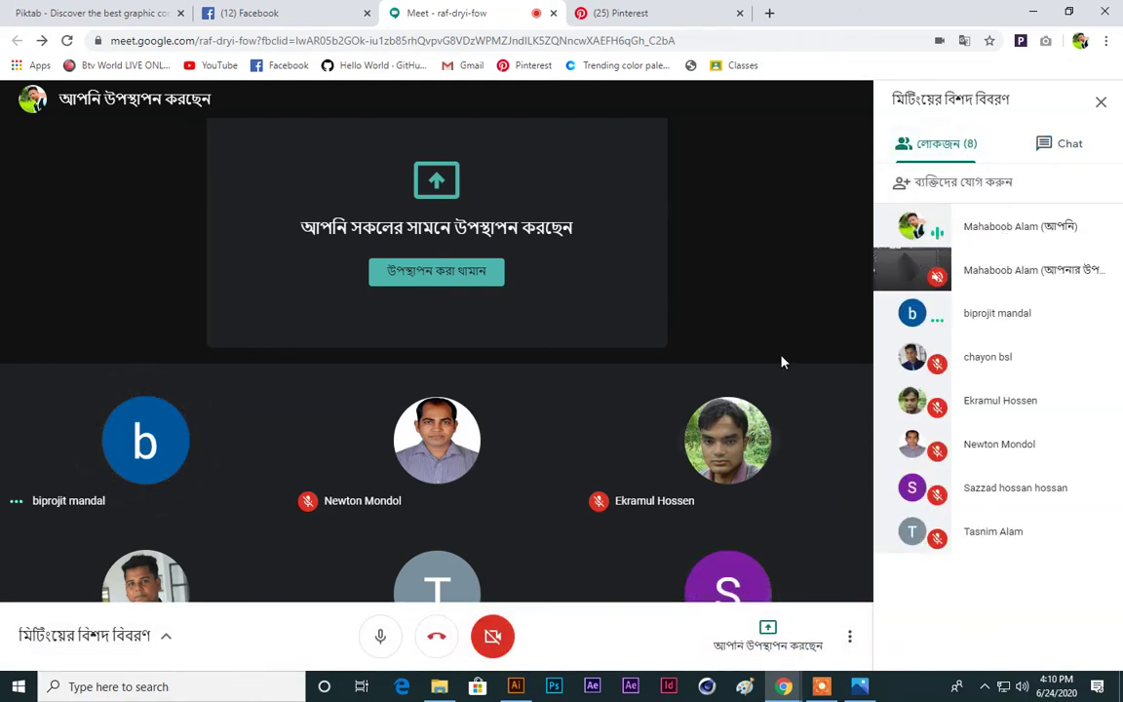
mouse_move(718, 574)
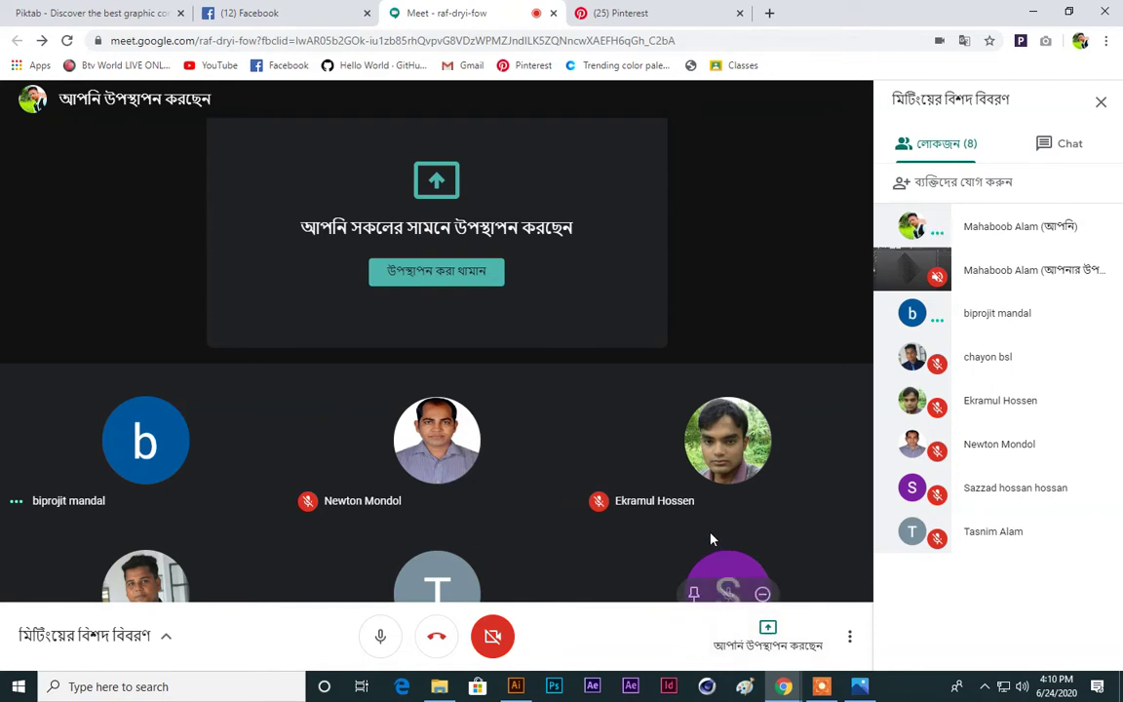
Step: Switch to Illustrator and delete the blended diagonal lines from the canvas
left_click(519, 687)
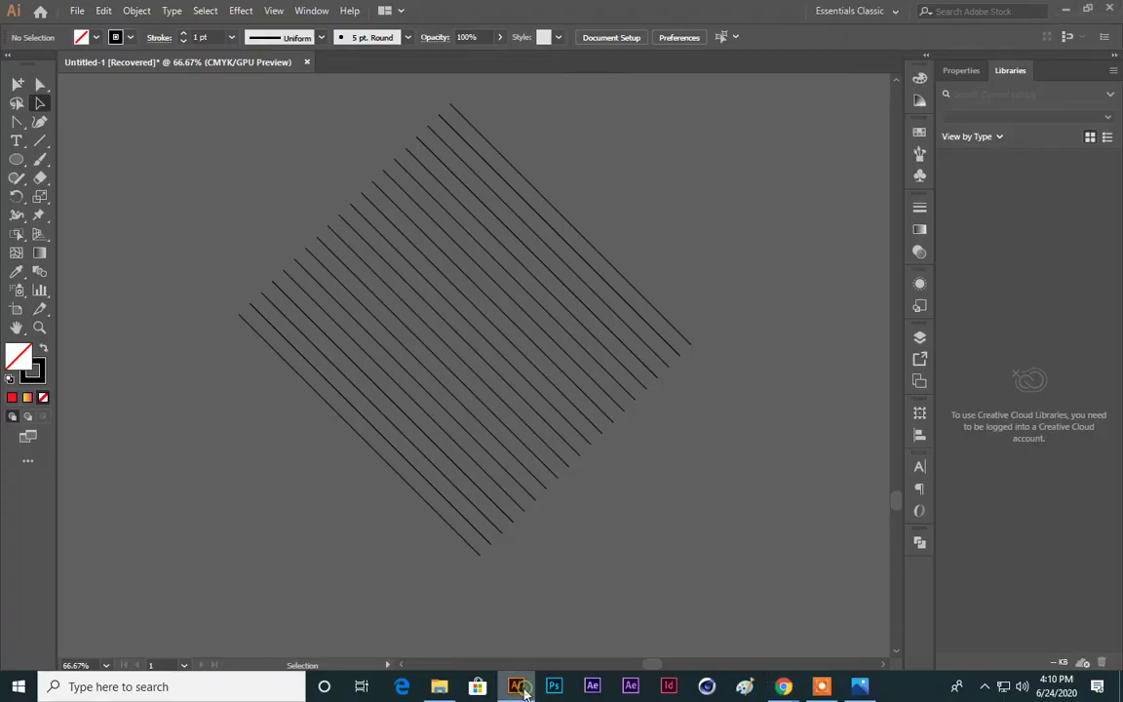
left_click_drag(599, 174, 208, 502)
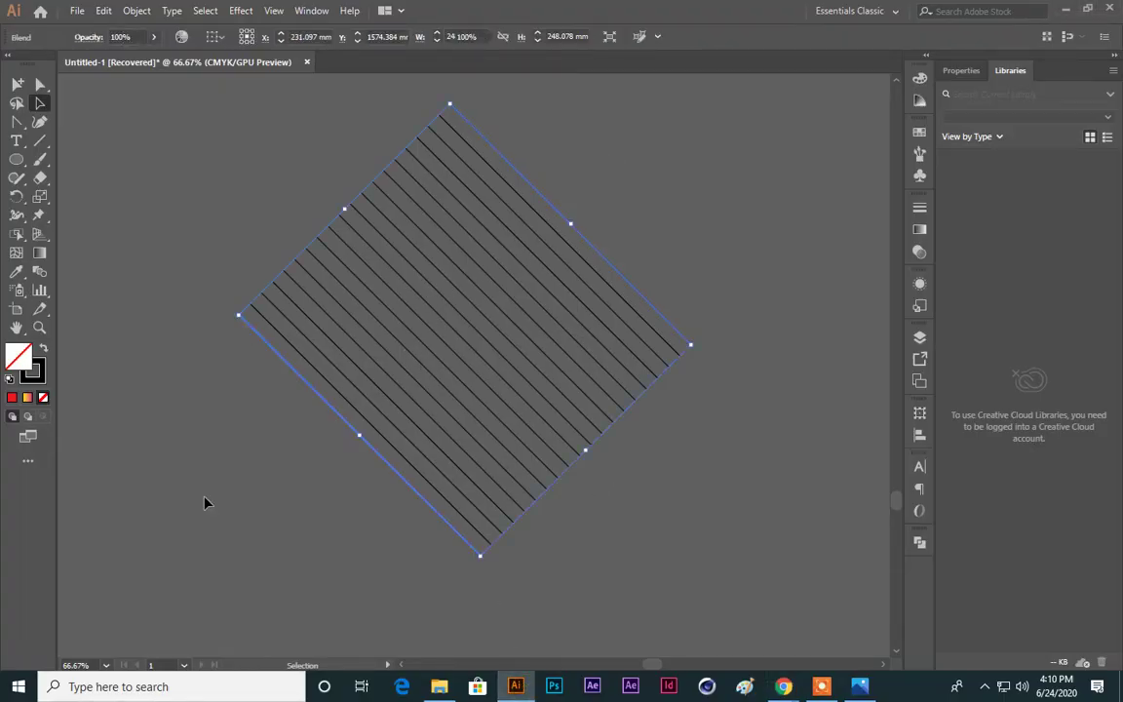
key("Delete")
Step: Draw a vertical line with a copy beside it, and then delete both lines
left_click(39, 140)
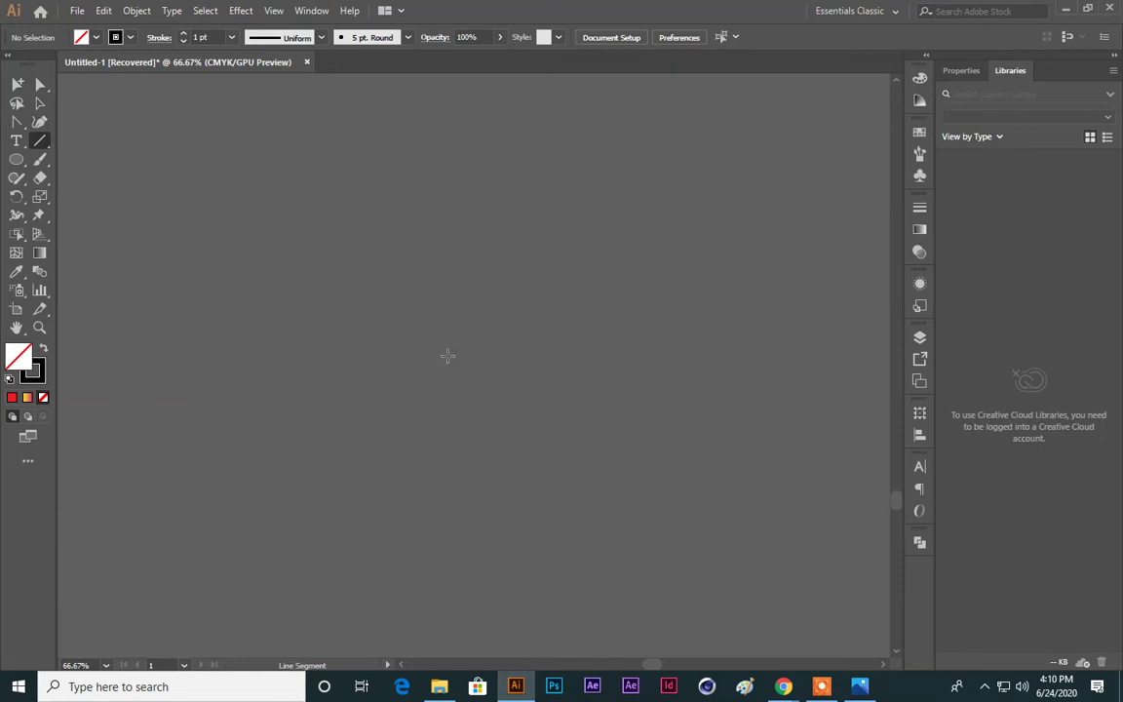
left_click_drag(416, 229, 416, 491)
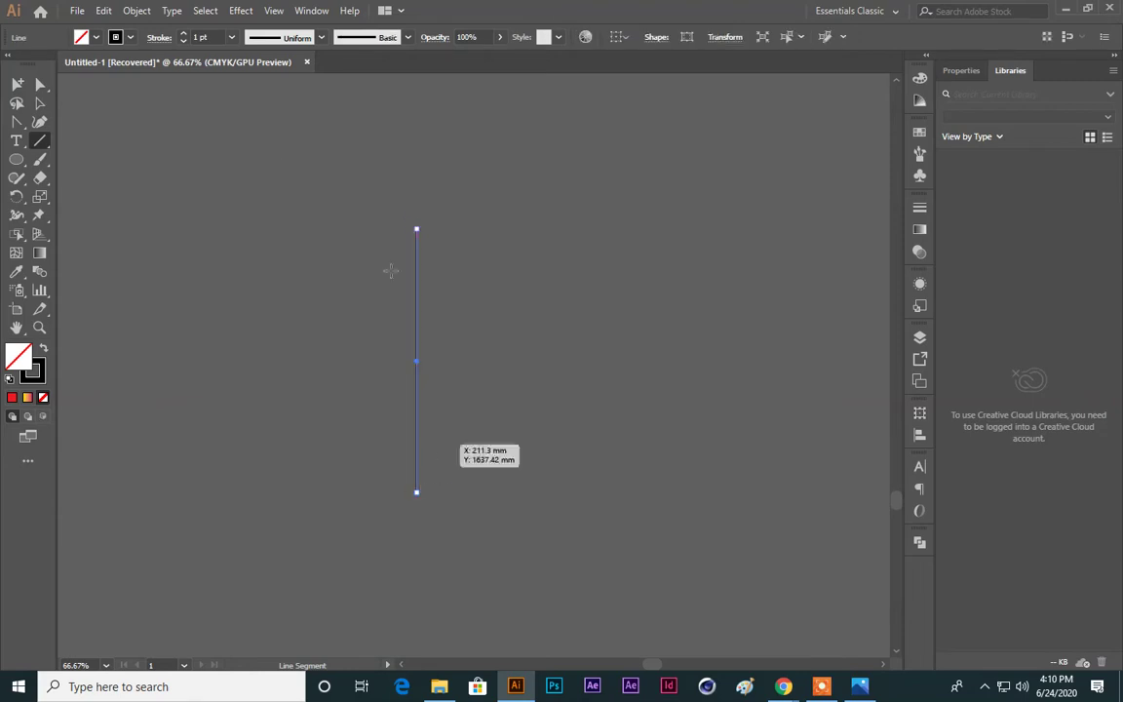
key("v")
left_click(39, 103)
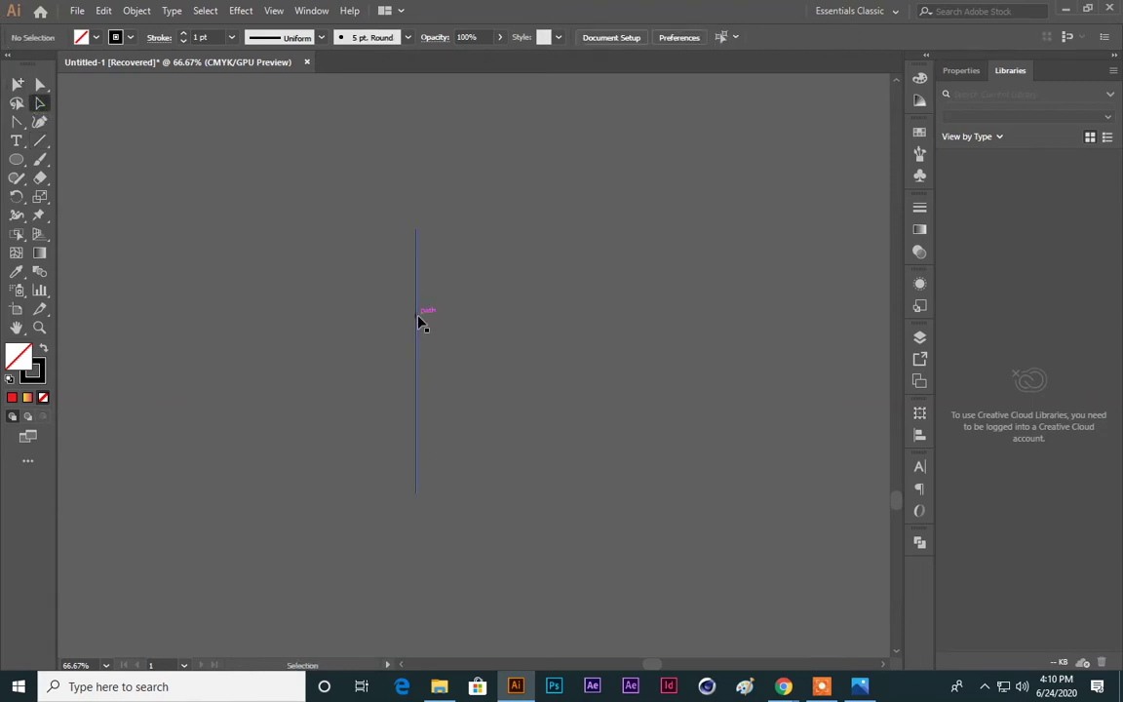
left_click_drag(417, 318, 638, 351)
left_click(709, 369)
key("ctrl+a")
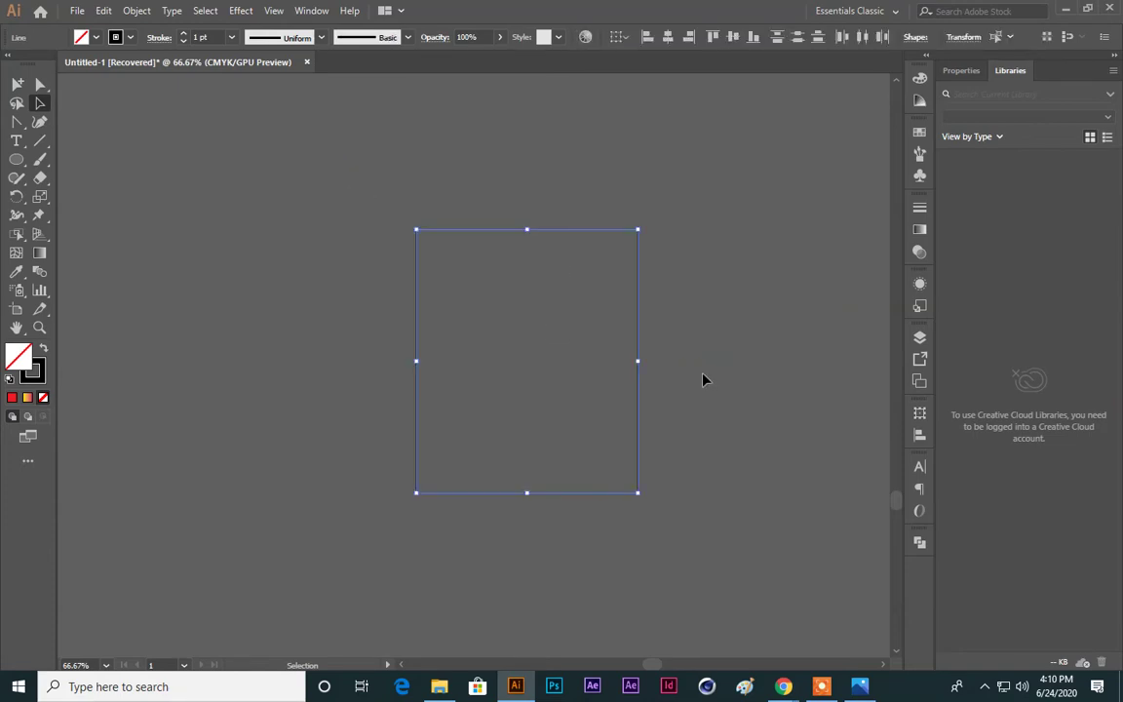
left_click(325, 250)
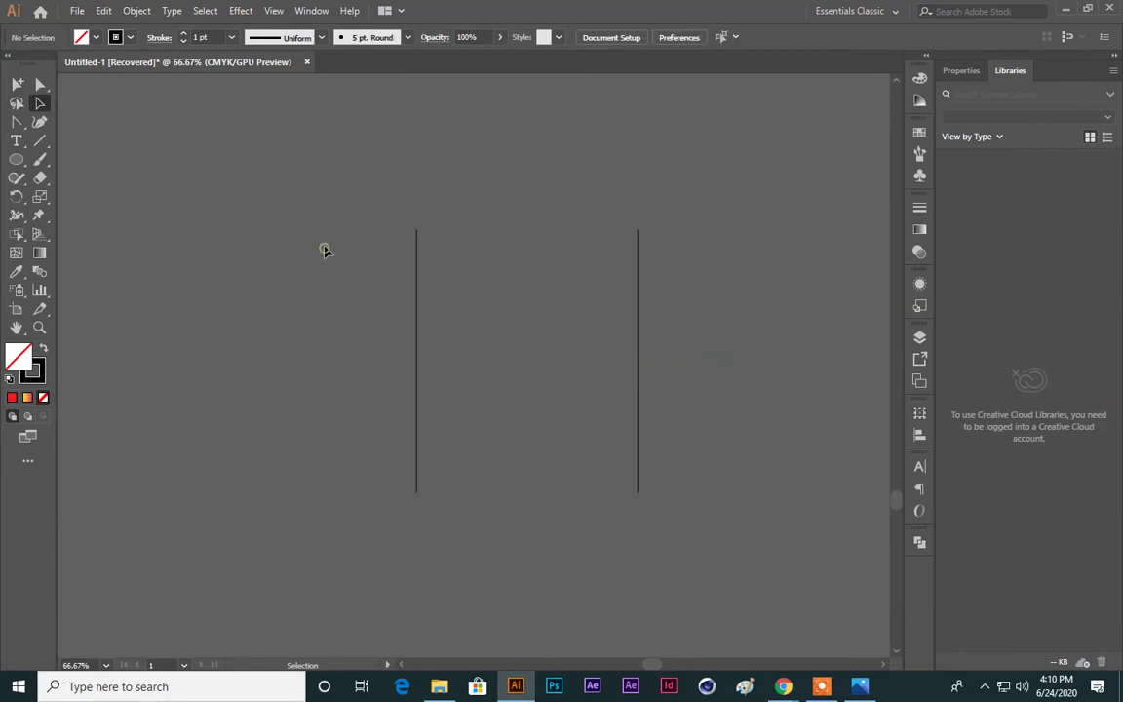
left_click_drag(308, 234, 672, 452)
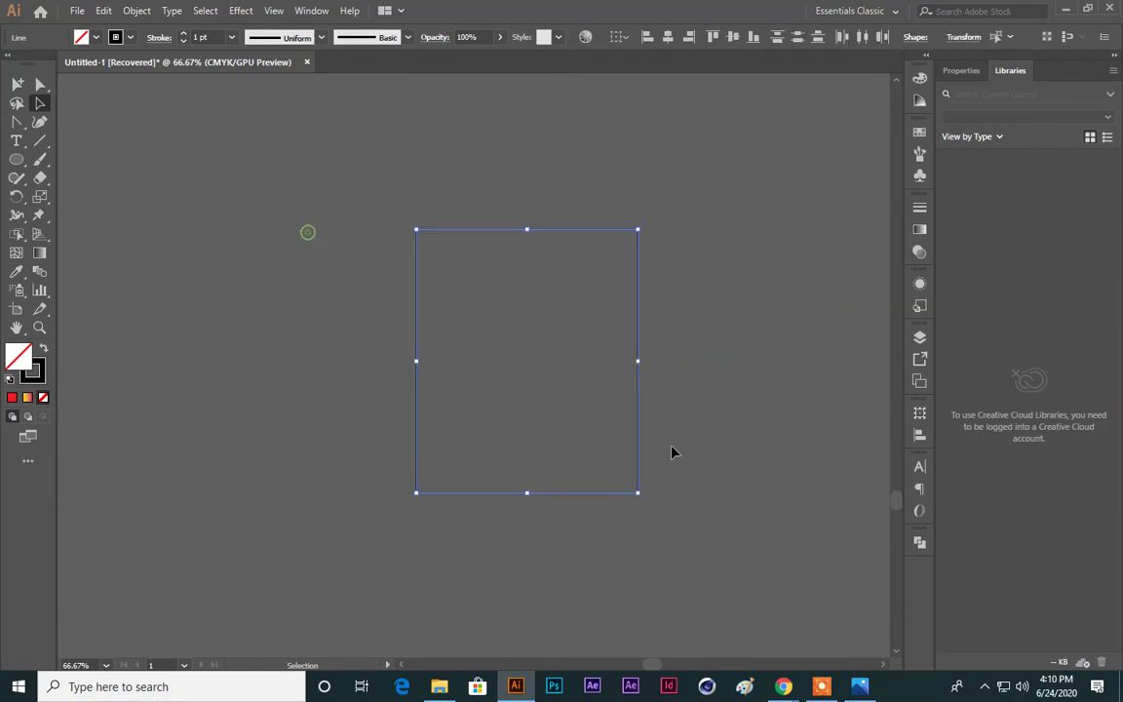
key("Delete")
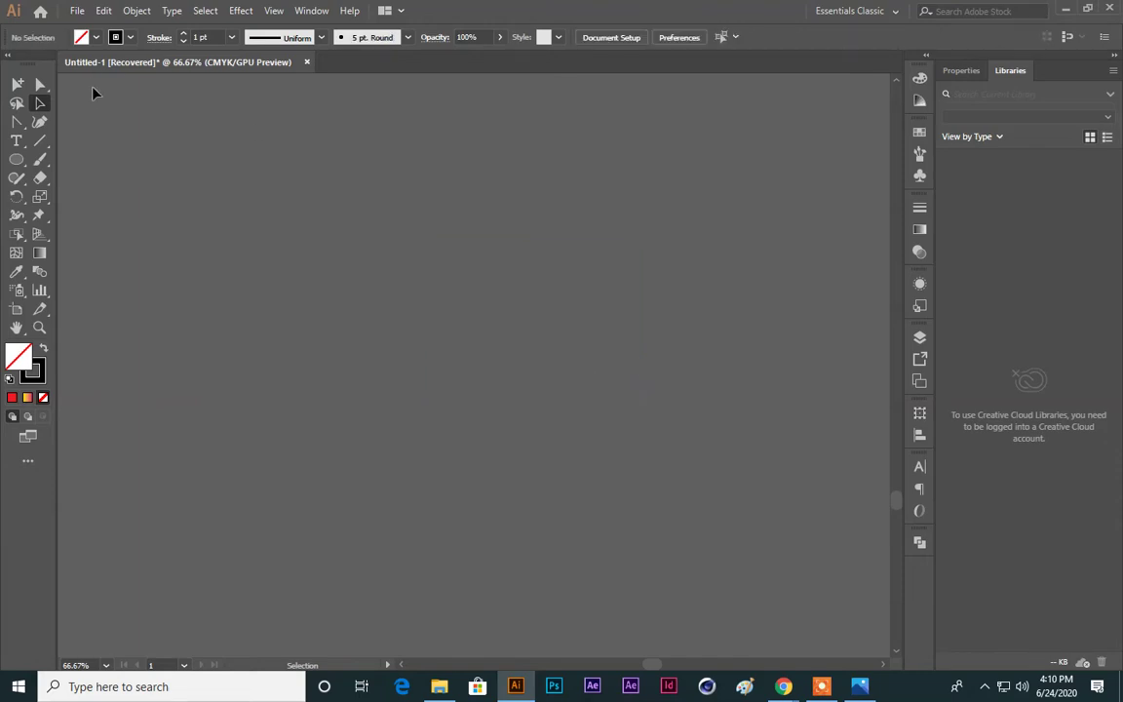
Step: Draw a circle about 110 mm in diameter and swap its fill and stroke colours
left_click(17, 158)
left_click_drag(445, 313, 546, 414)
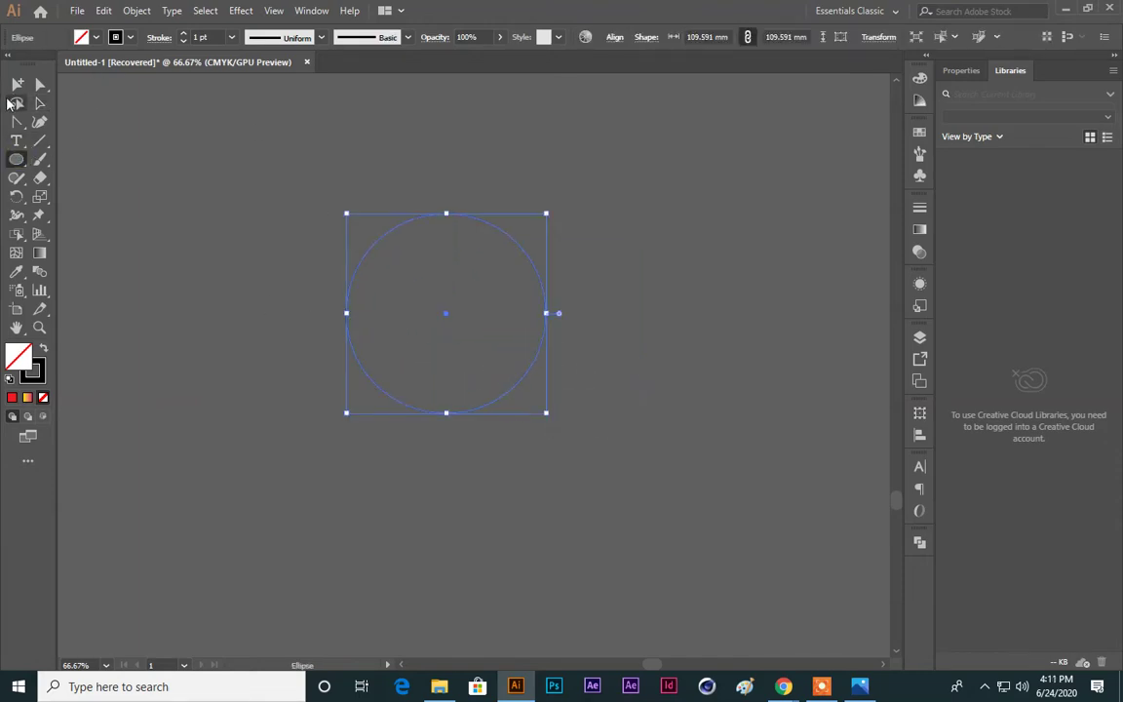
left_click(16, 85)
left_click(43, 348)
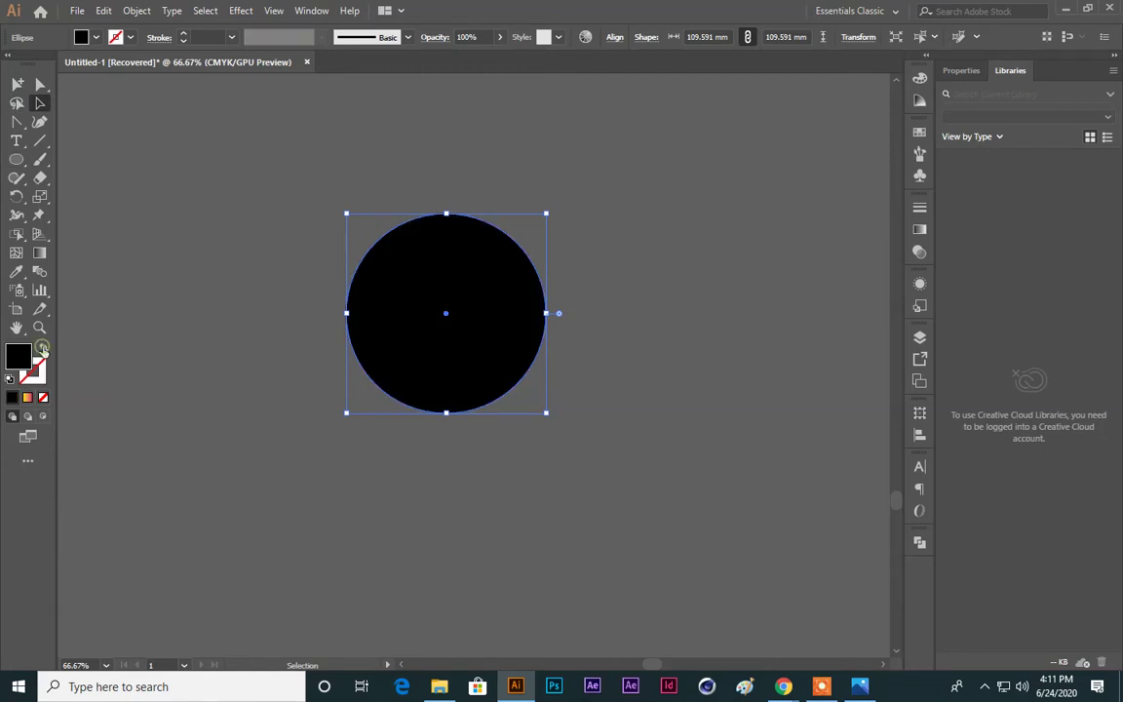
left_click(148, 233)
Step: Change the circle's fill to the orange swatch
left_click(415, 272)
left_click(82, 37)
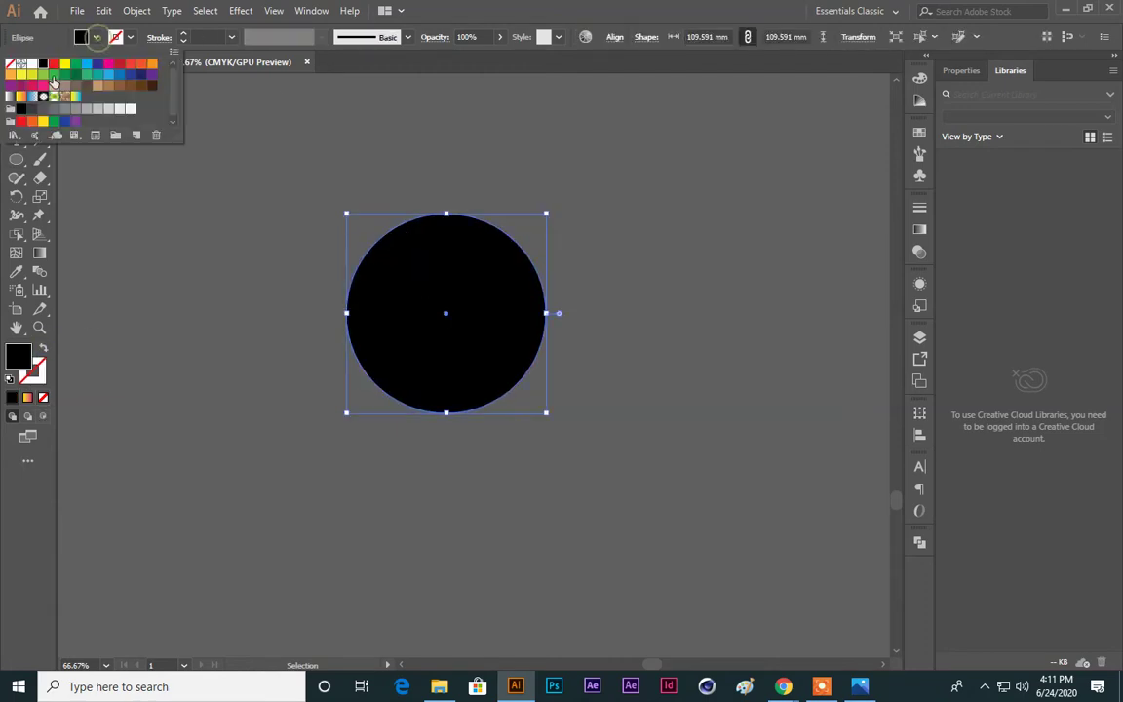
left_click(141, 65)
left_click(289, 105)
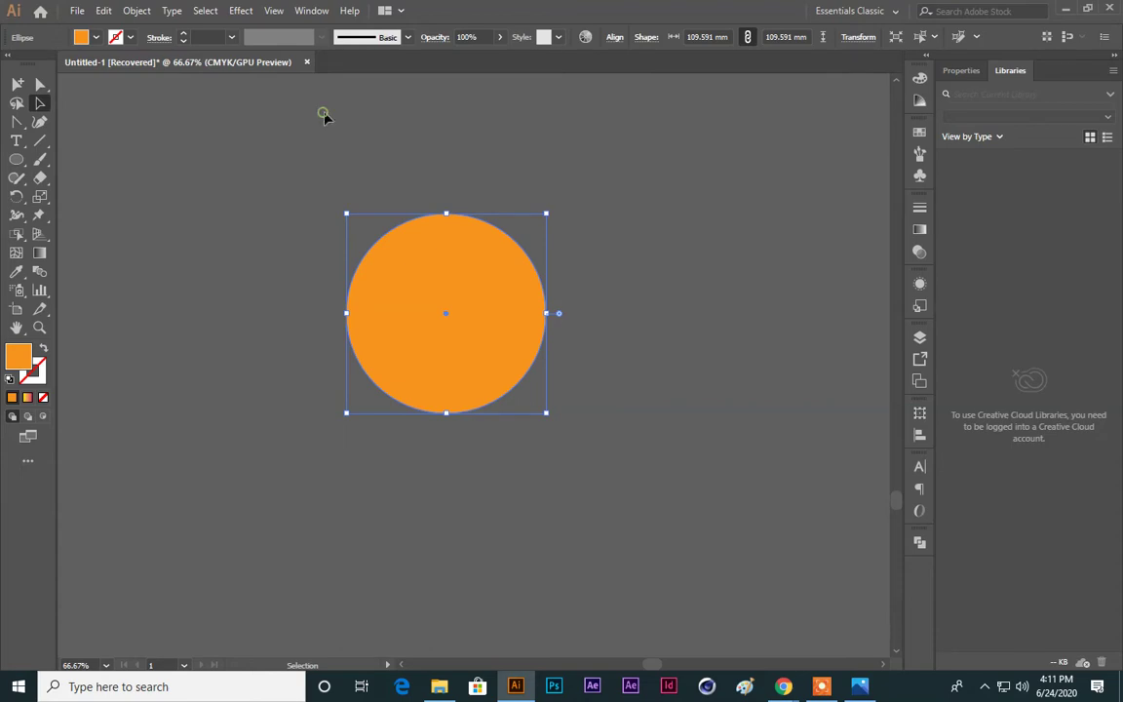
left_click(624, 322)
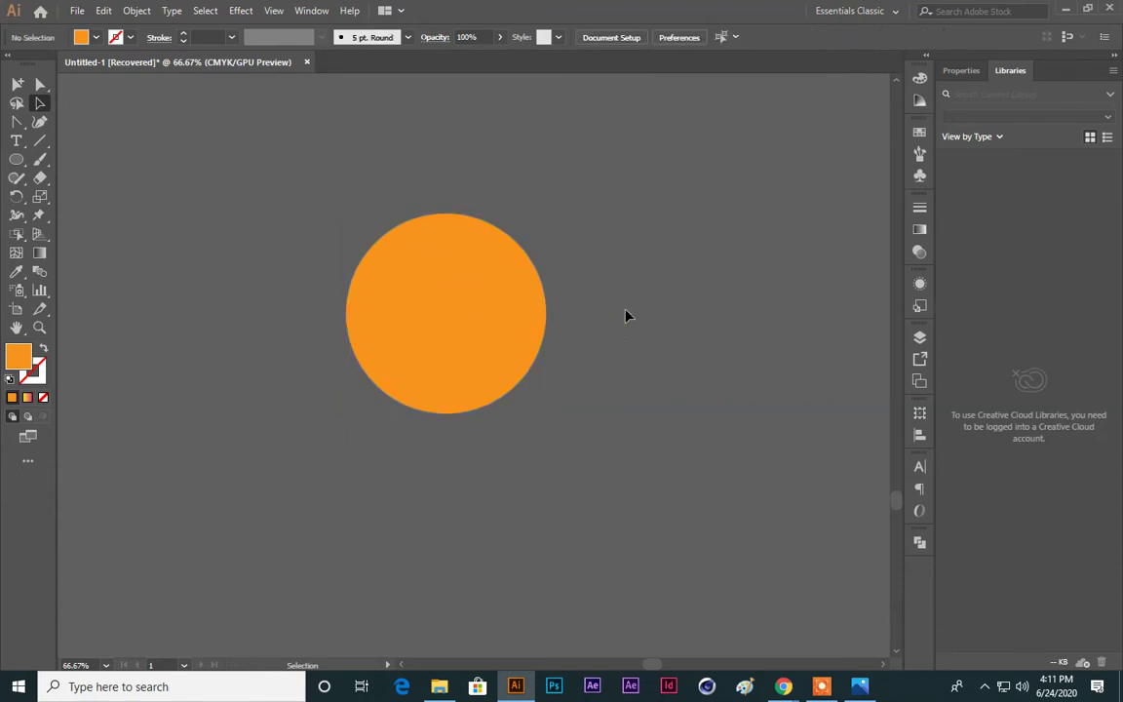
Step: Cut the orange circle down to its upper half by deleting its lowest anchor point
left_click(447, 284)
left_click(45, 86)
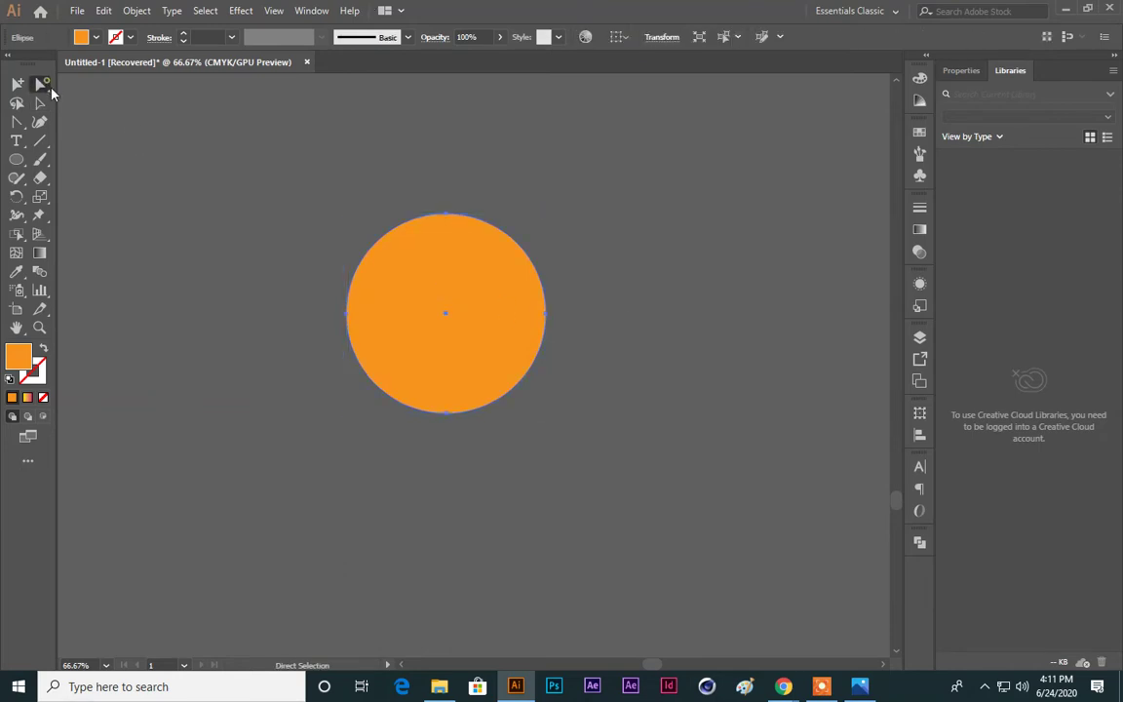
left_click(447, 415)
key("Delete")
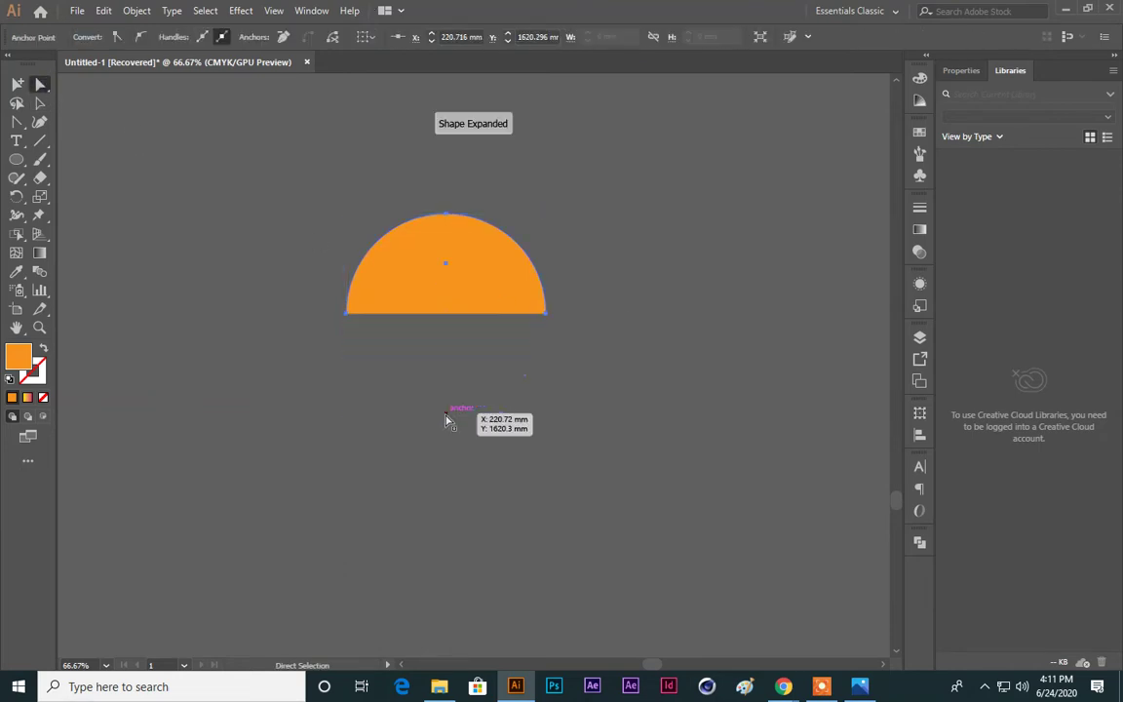
key("ctrl+1")
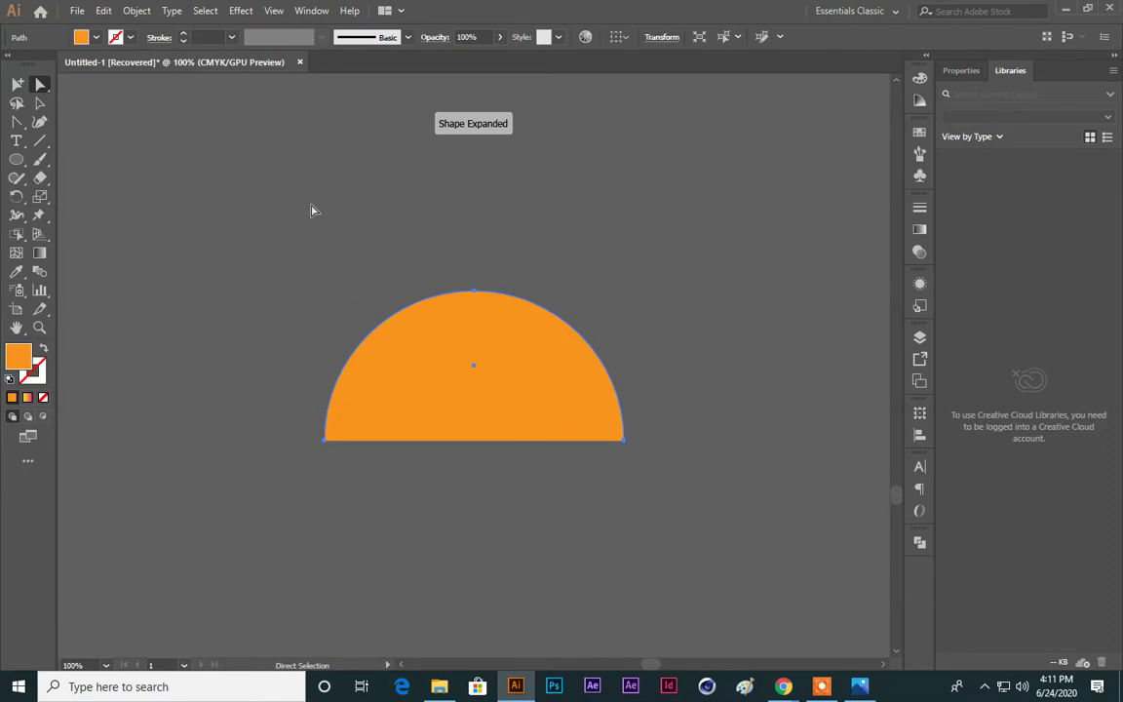
left_click(39, 105)
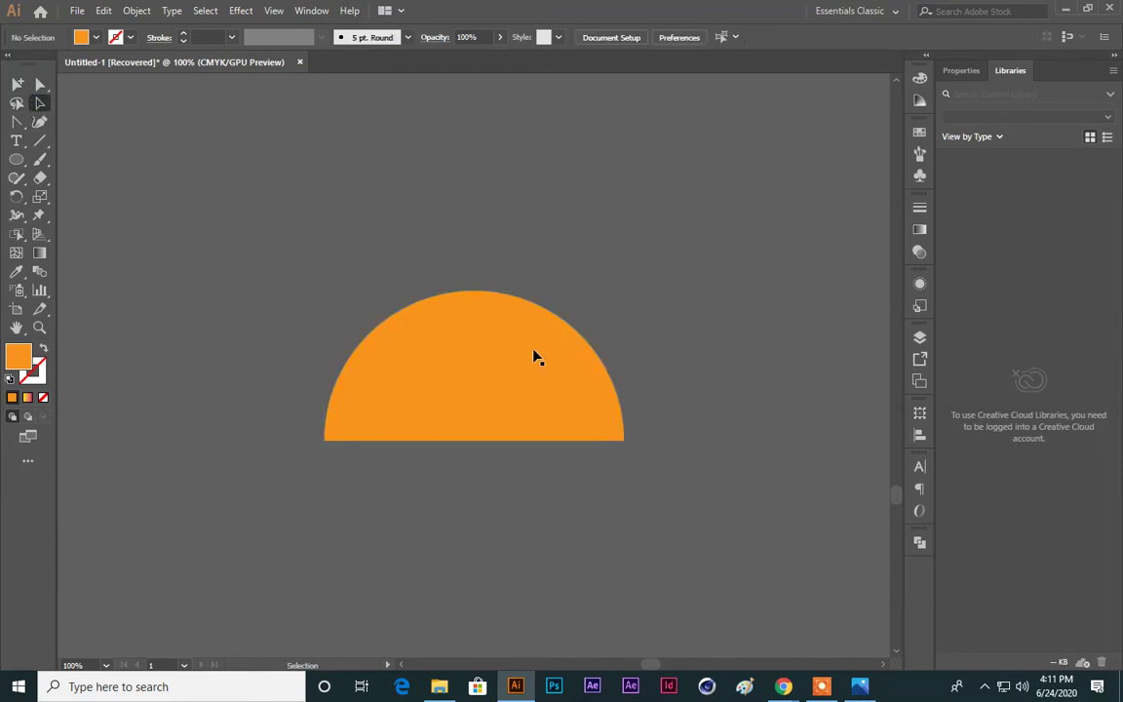
left_click(521, 388)
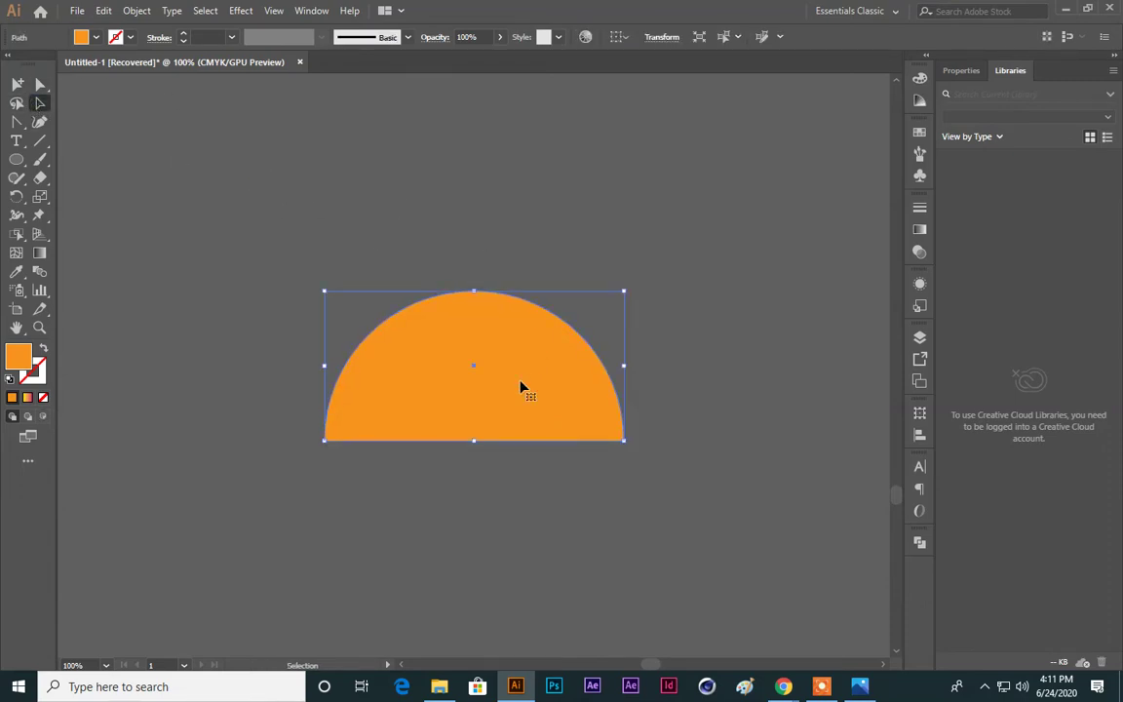
scroll(396, 223, "down", 3)
left_click(357, 399)
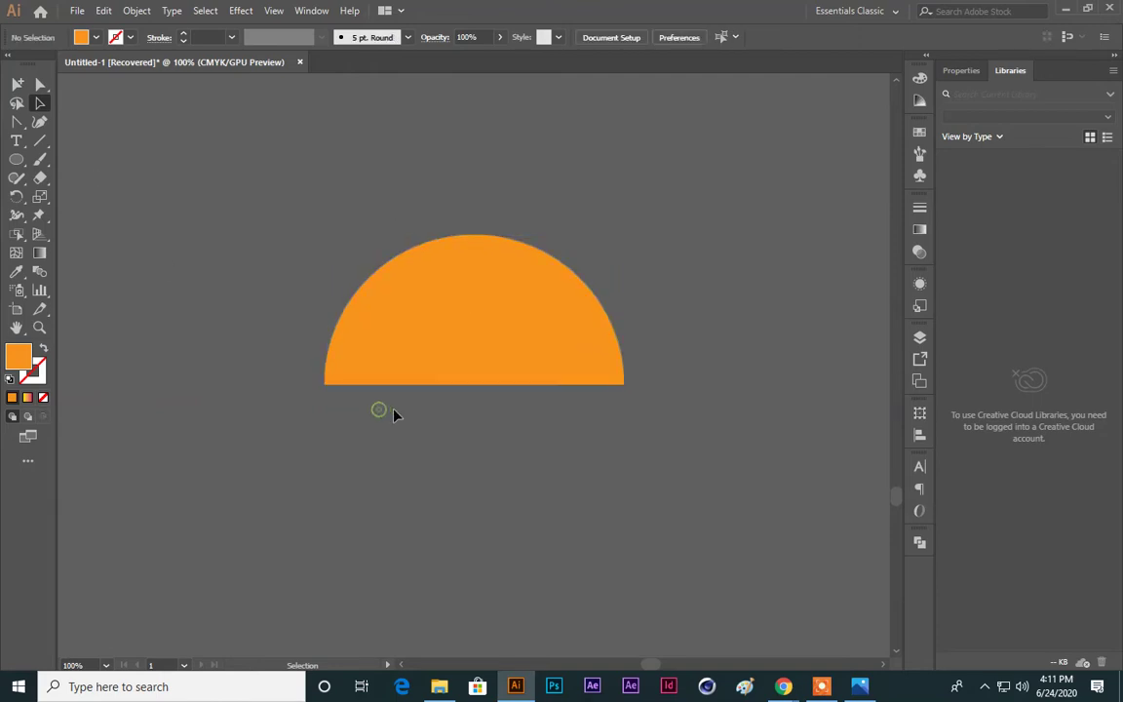
Step: Draw a short line slanting slightly upward and outward from the half circle's lower-right corner
left_click(39, 141)
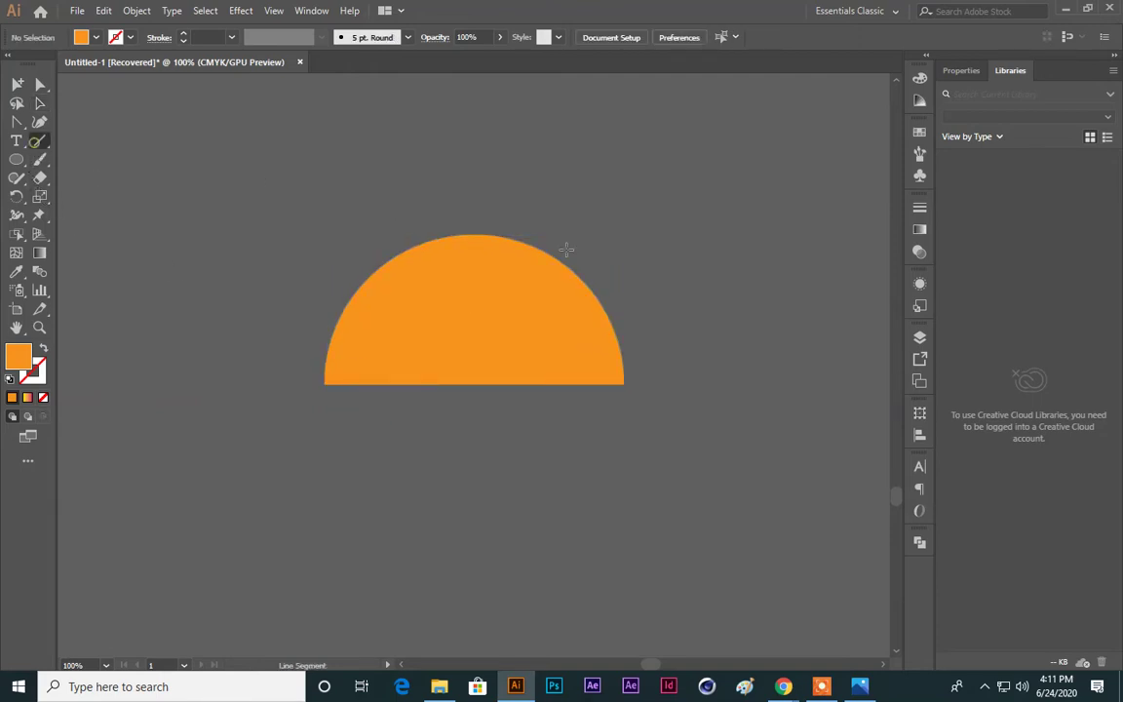
left_click_drag(627, 377, 714, 360)
left_click(40, 103)
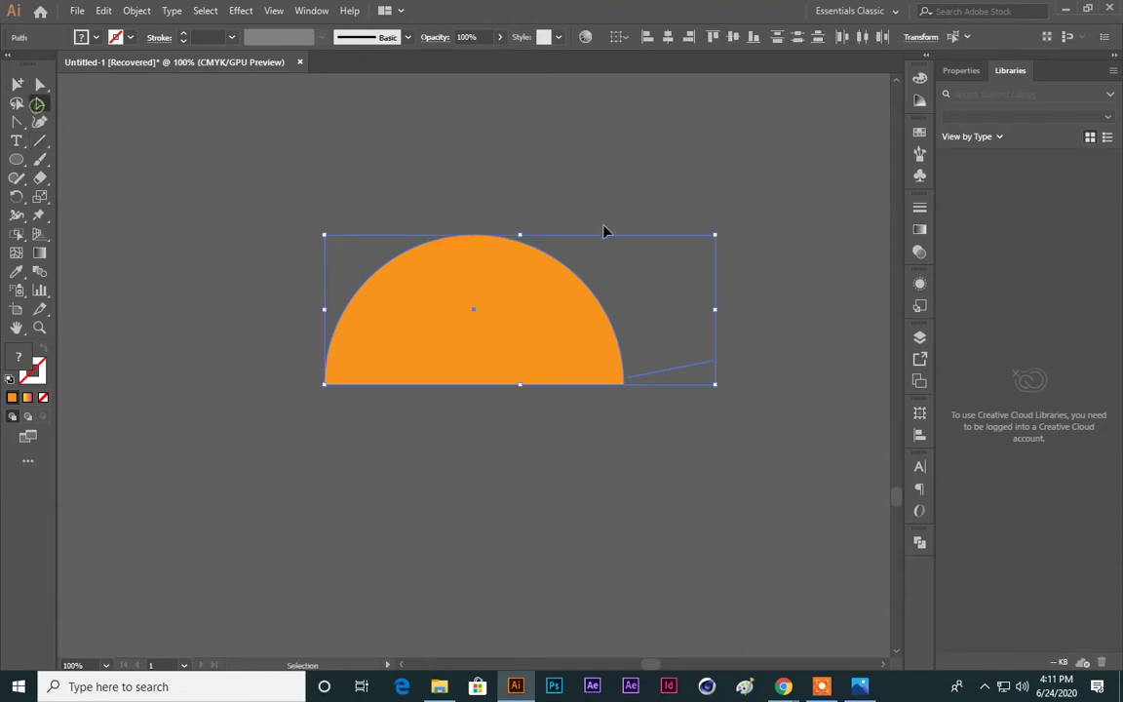
left_click(698, 203)
left_click(683, 369)
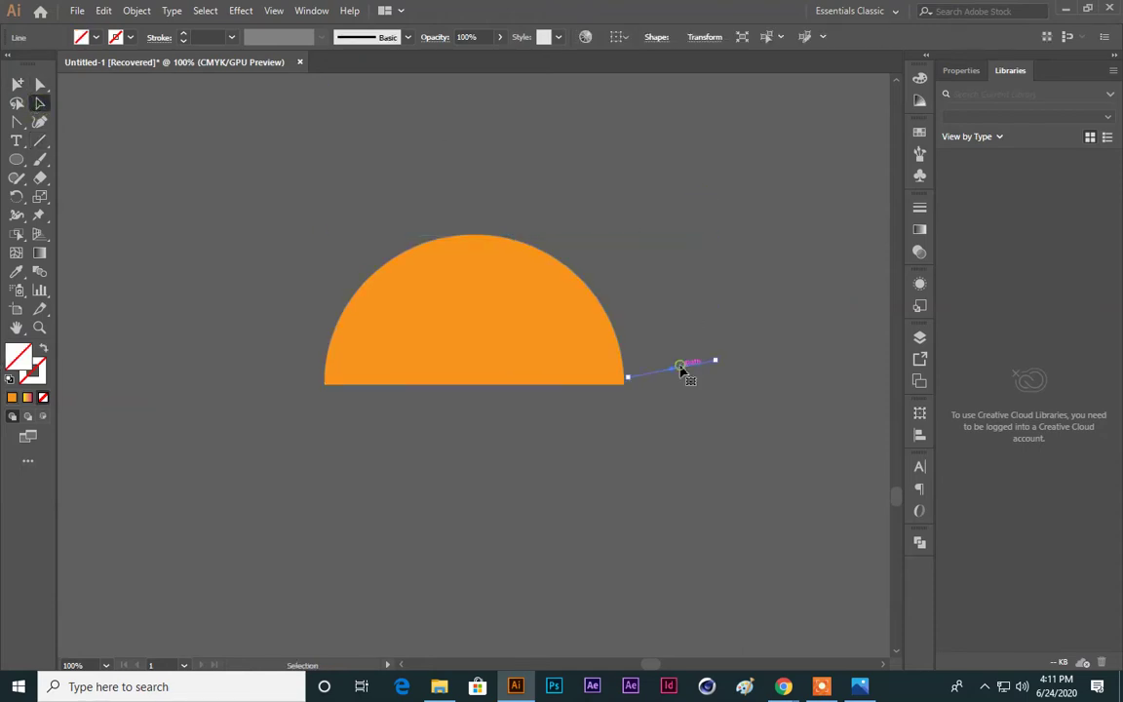
scroll(683, 397, "down", 1)
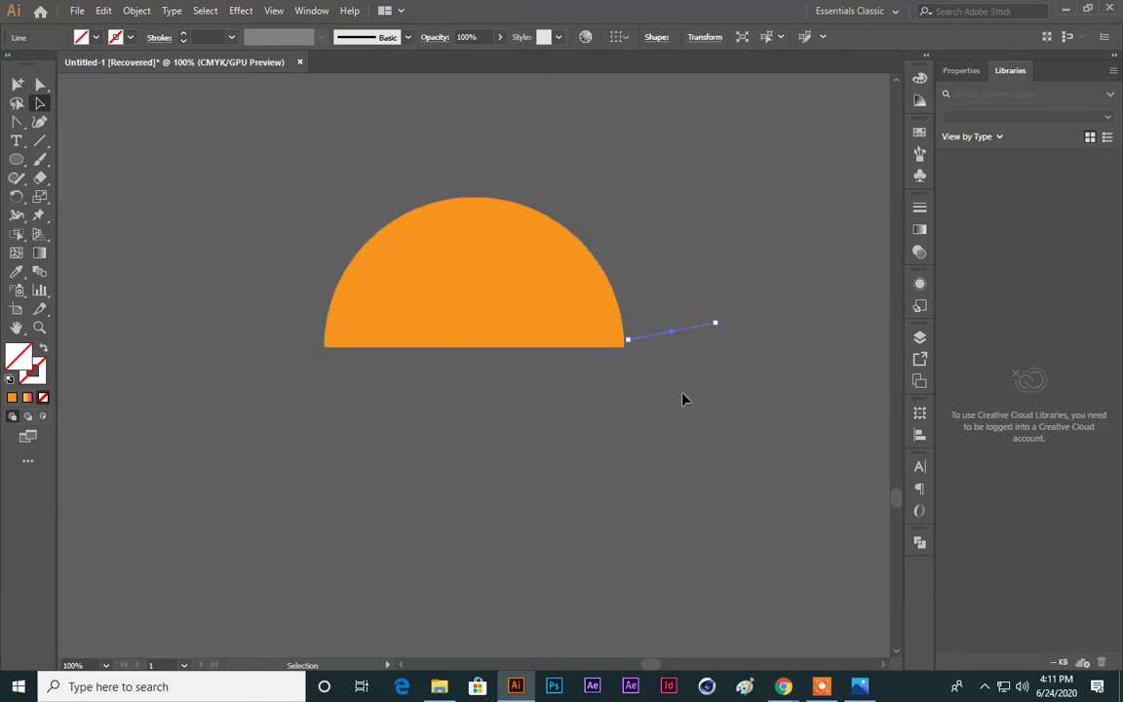
left_click(703, 423)
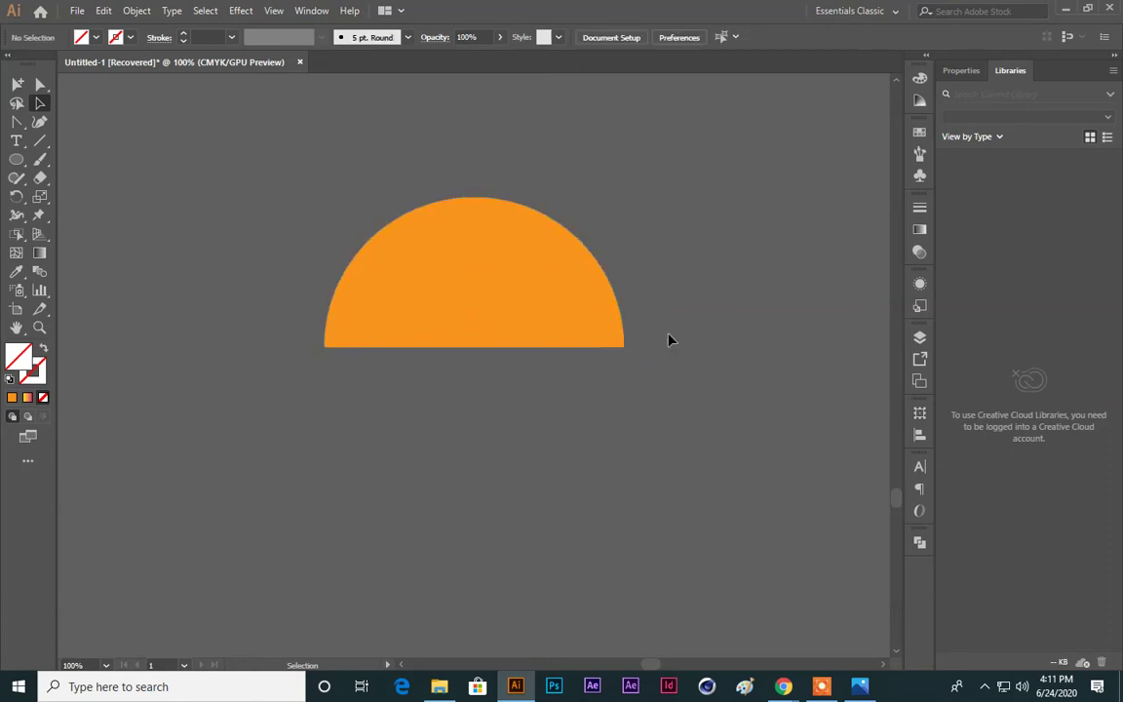
key("ctrl+z")
key("ctrl+shift+z")
left_click(985, 687)
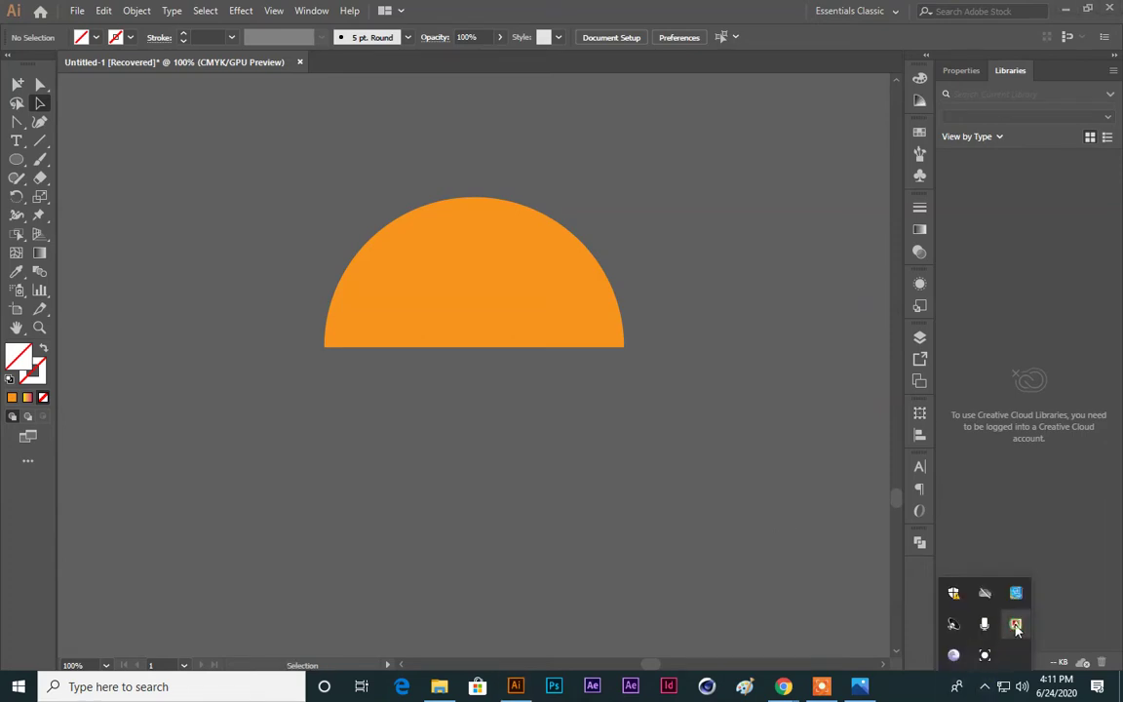
left_click(713, 528)
Step: Draw a circle about 98 mm in diameter in the empty area below the orange half circle
left_click_drag(584, 483, 622, 446)
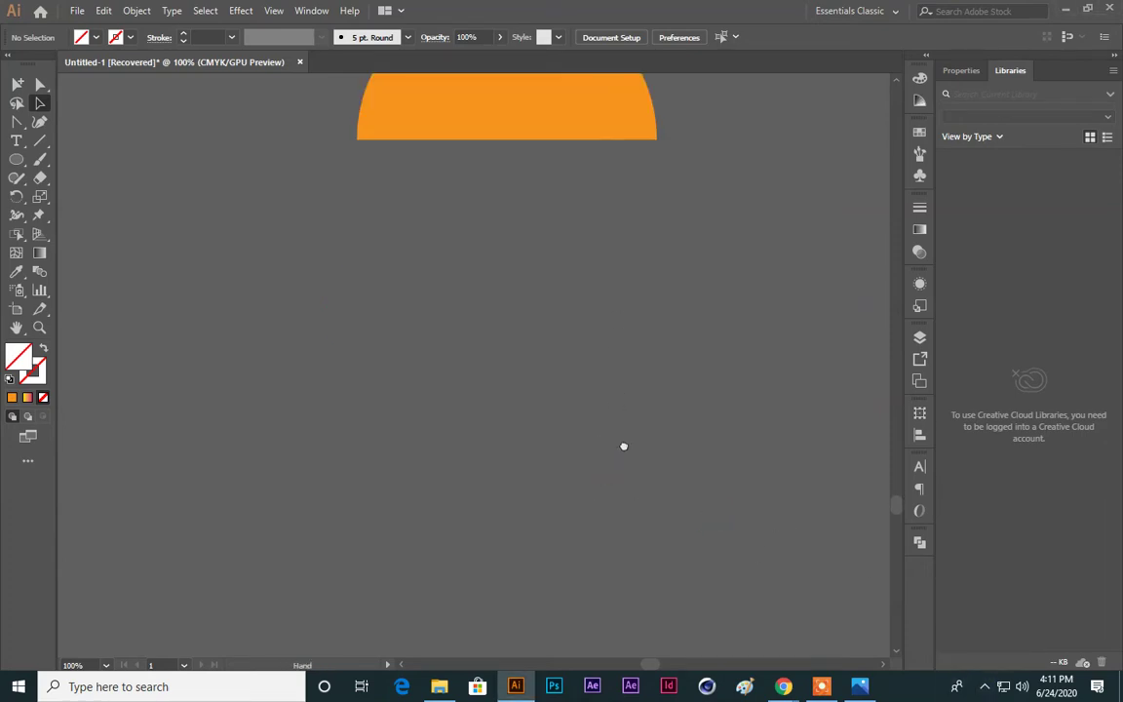
left_click(15, 159)
left_click_drag(506, 301, 549, 426)
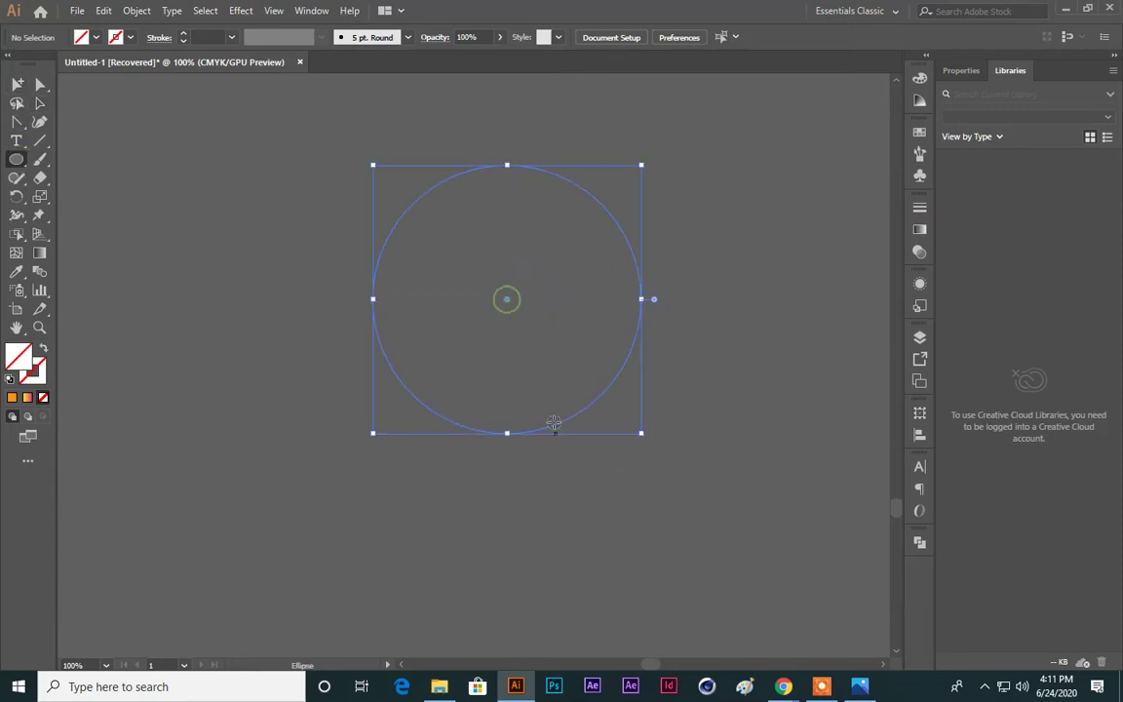
left_click(17, 84)
left_click(259, 240)
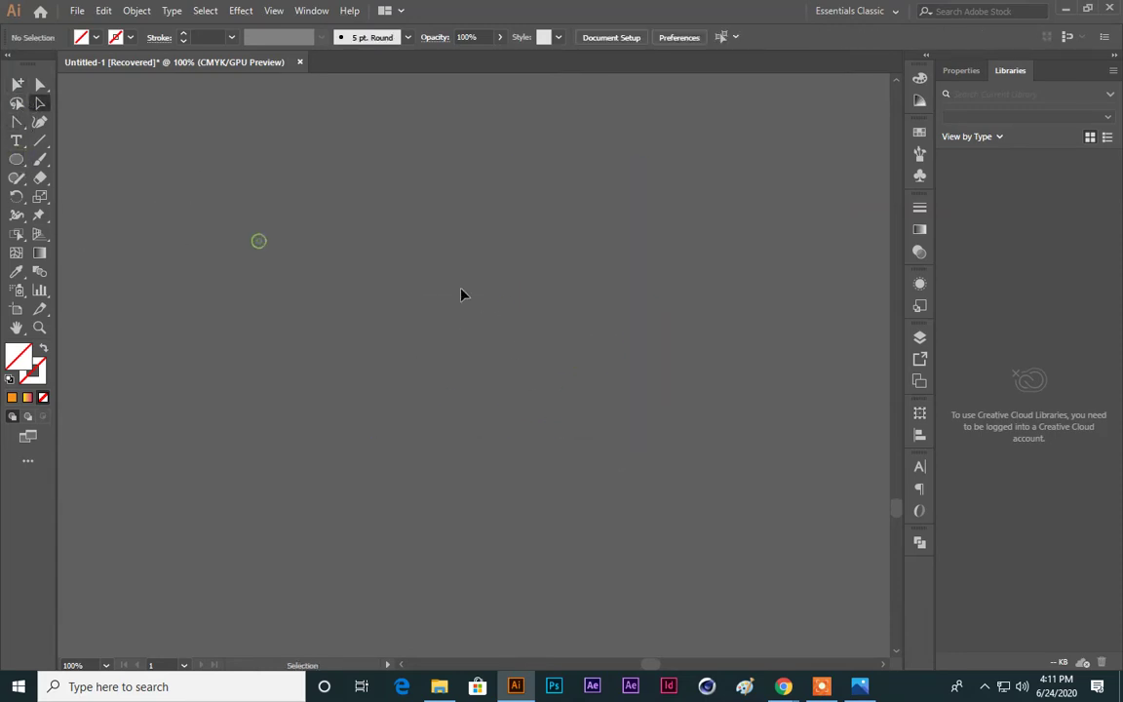
Step: Give the new unfilled circle a yellow stroke from the swatches
key("ctrl+a")
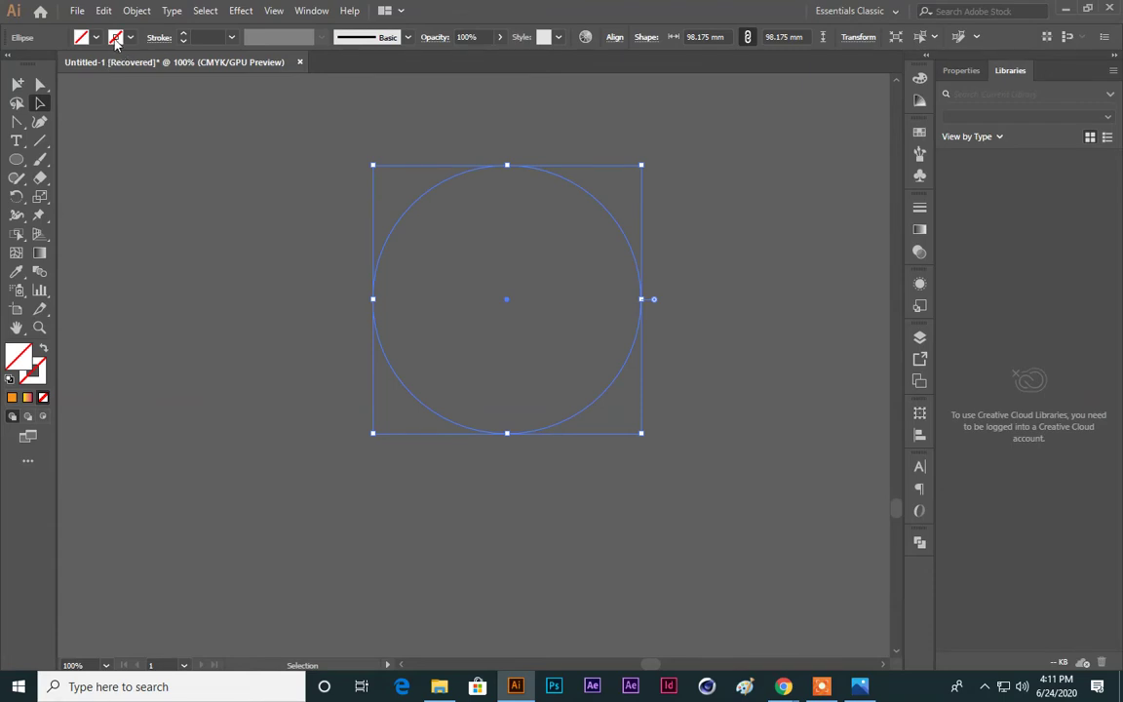
left_click(131, 37)
left_click(63, 68)
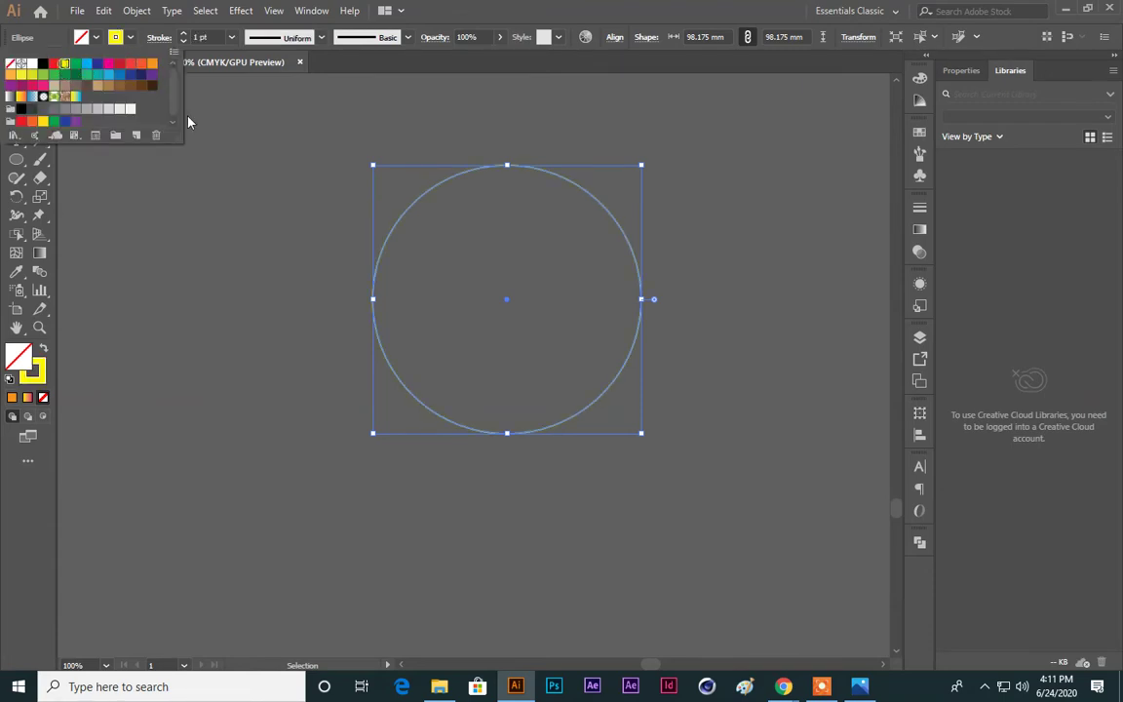
left_click(610, 453)
left_click(657, 449)
scroll(644, 273, "down", 2)
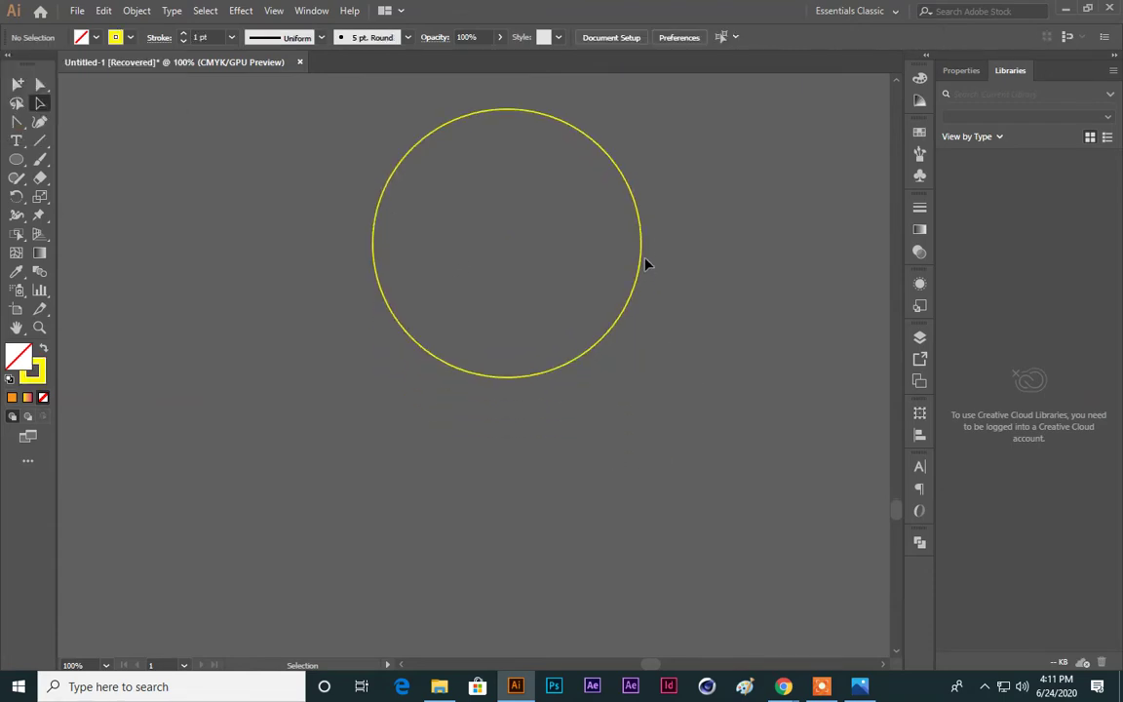
key("ctrl+minus")
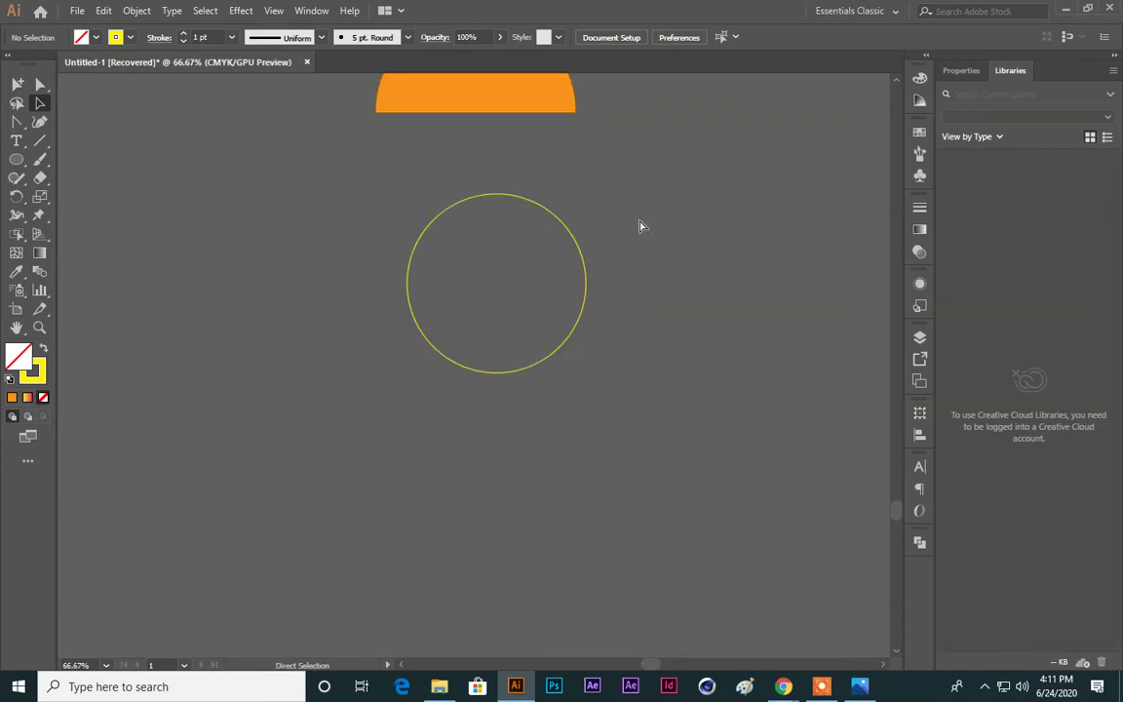
Step: Copy the yellow outlined circle twice straight downward to form an evenly spaced vertical column of three circles
left_click(543, 270)
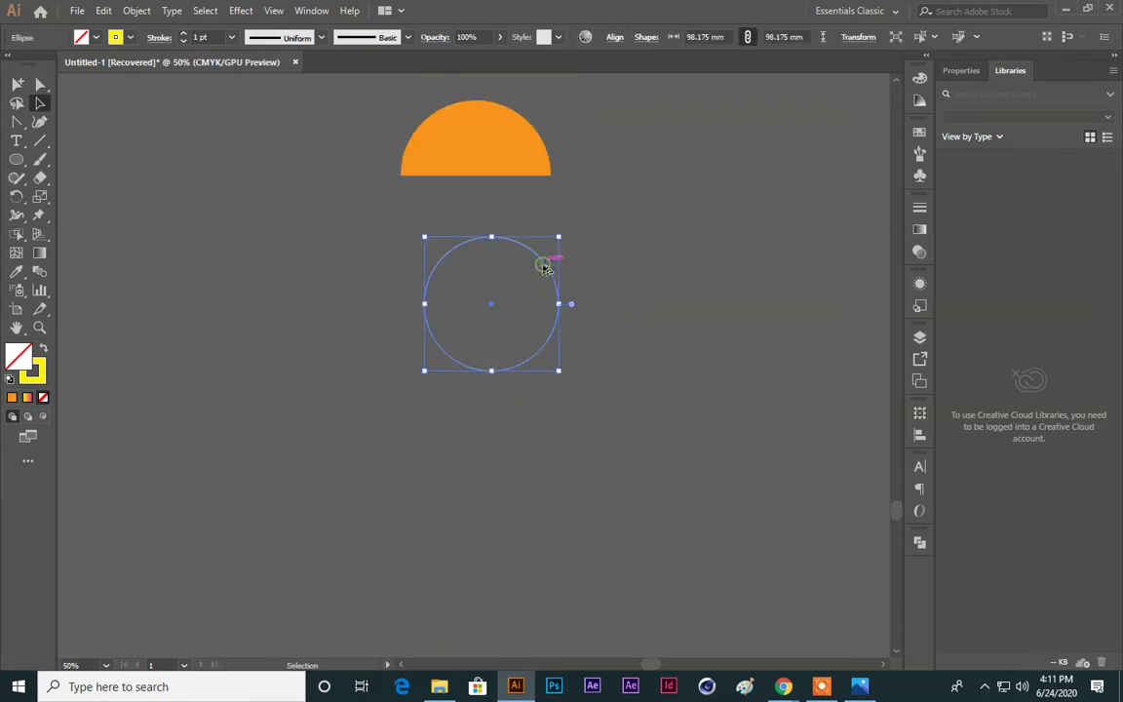
left_click_drag(549, 319, 531, 468)
scroll(674, 393, "down", 1)
scroll(675, 393, "down", 3)
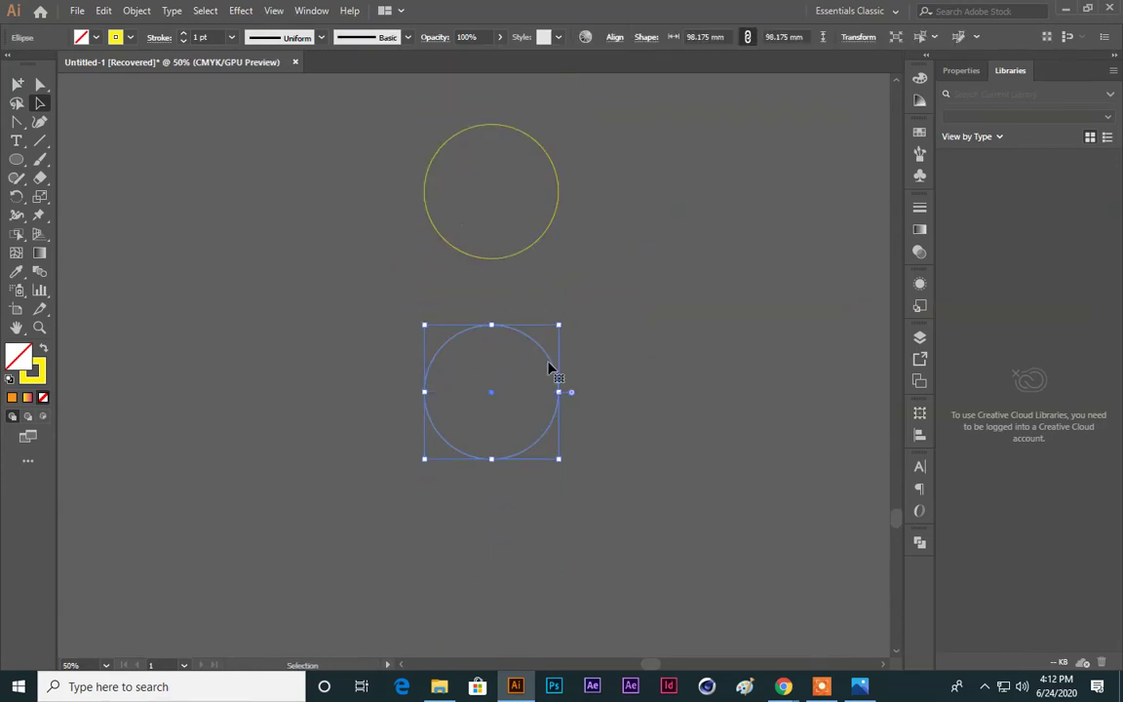
left_click_drag(545, 352, 534, 552)
scroll(648, 376, "down", 2)
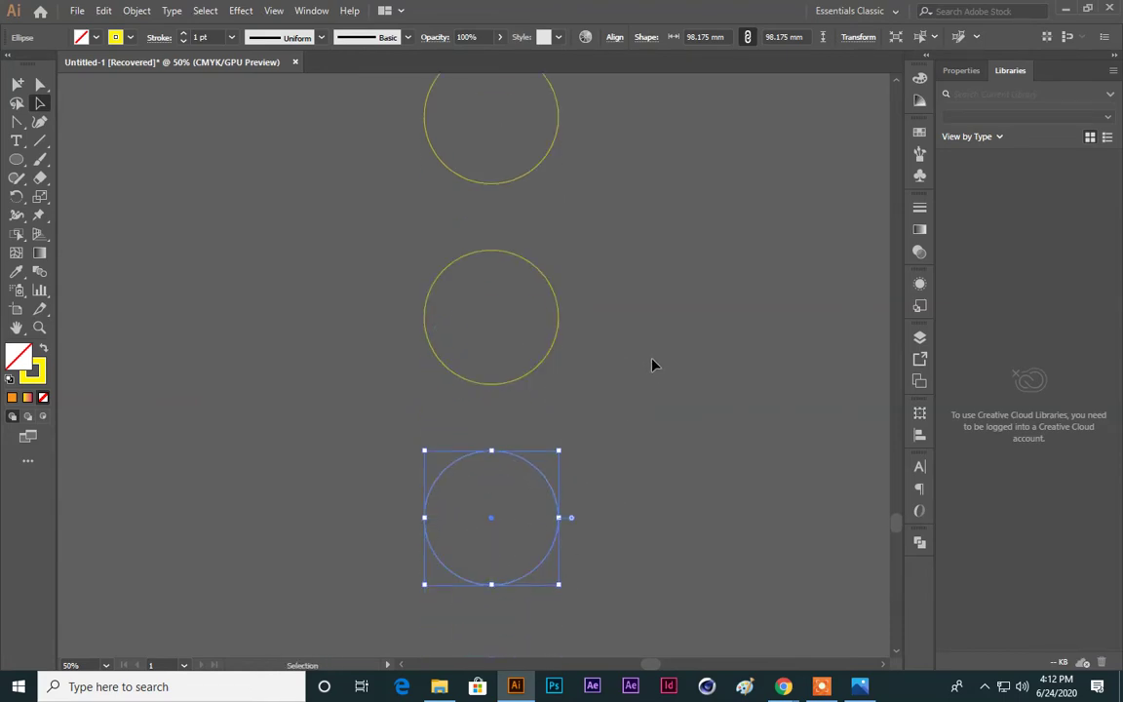
scroll(585, 360, "up", 1)
left_click_drag(387, 159, 575, 517)
left_click(649, 487)
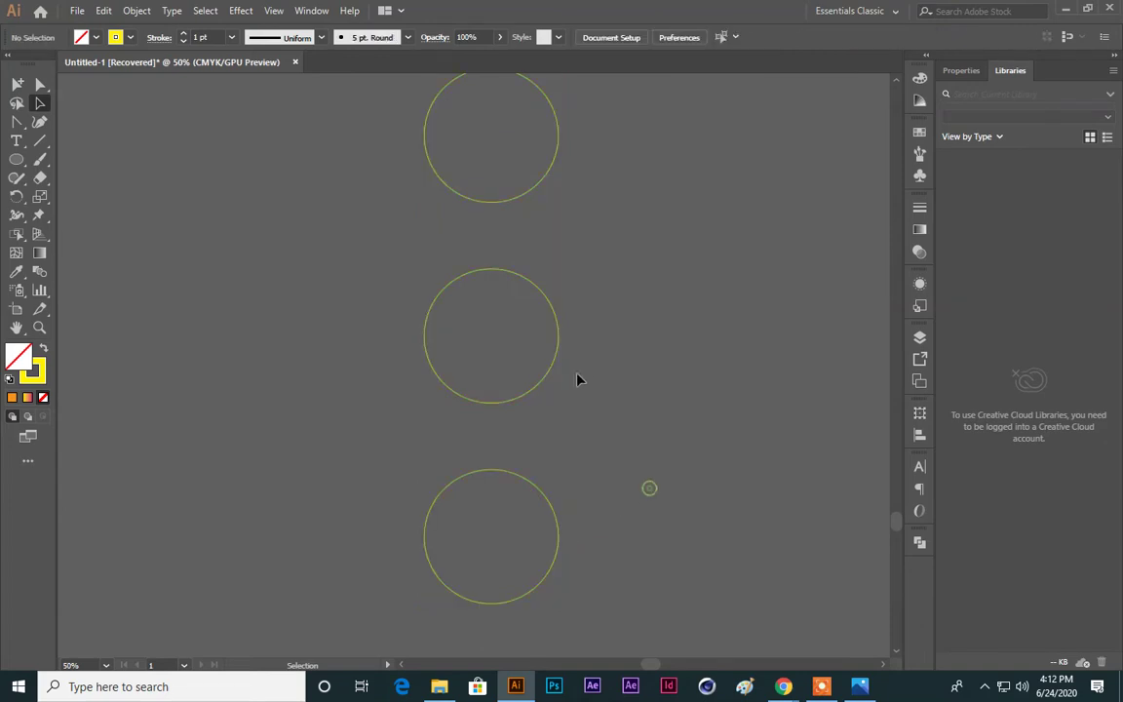
Step: Give the middle circle a dark blue stroke and the lowest circle a magenta stroke from the swatches
left_click(480, 271)
left_click(131, 37)
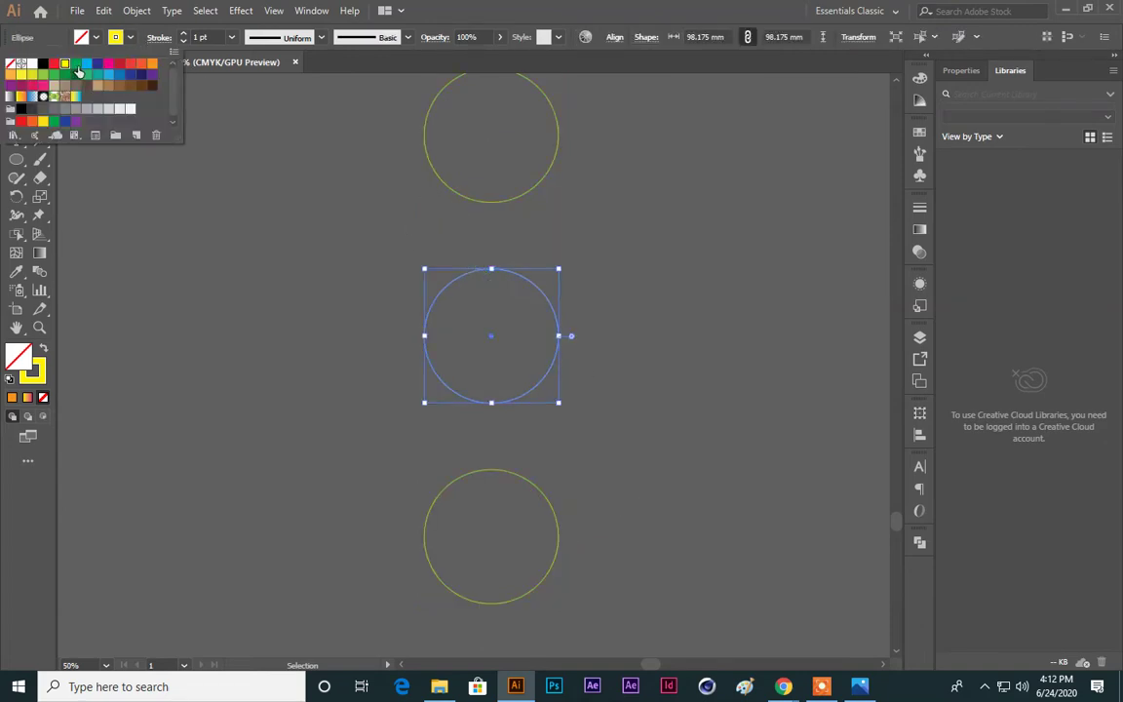
left_click(96, 63)
left_click(587, 473)
left_click_drag(611, 482, 502, 458)
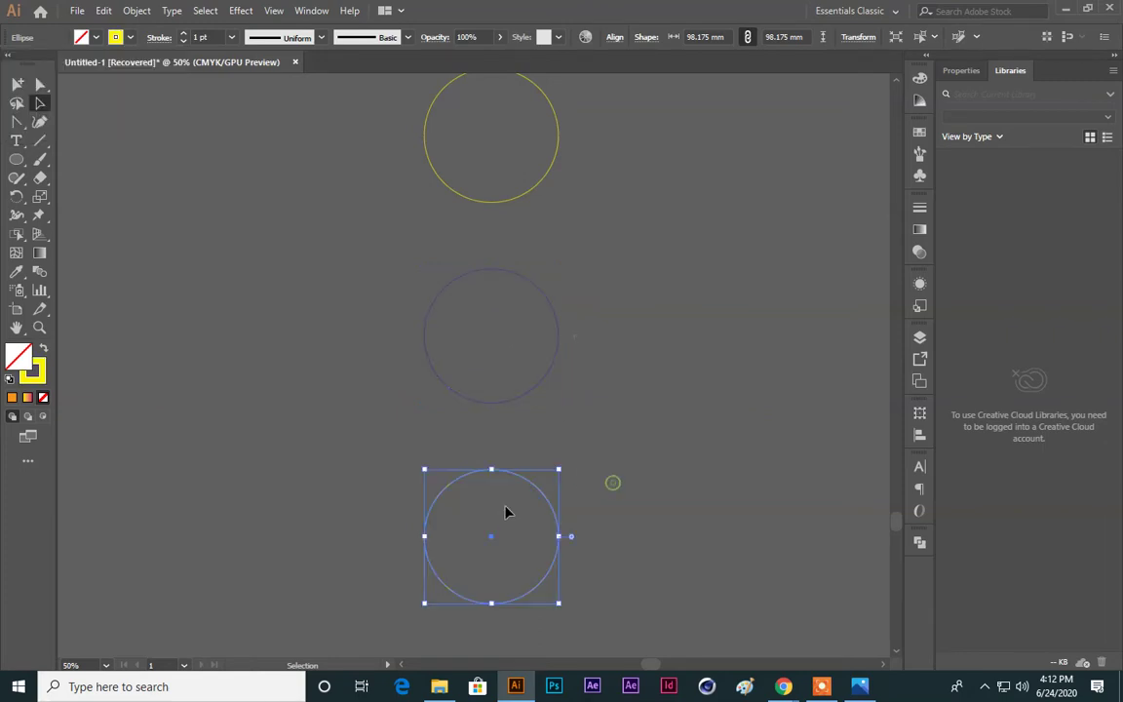
left_click(131, 37)
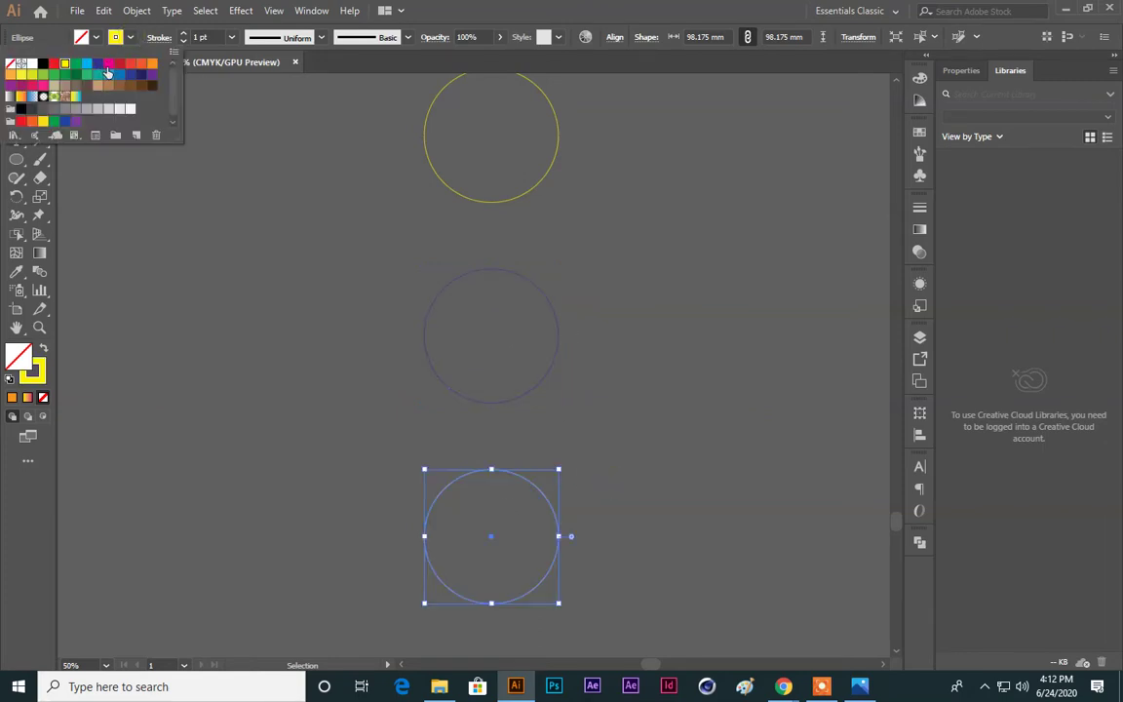
left_click(107, 64)
left_click(294, 285)
Step: Blend the yellow, blue and magenta circles from top to bottom, keeping the spacing at 18 specified steps
left_click_drag(397, 181, 592, 477)
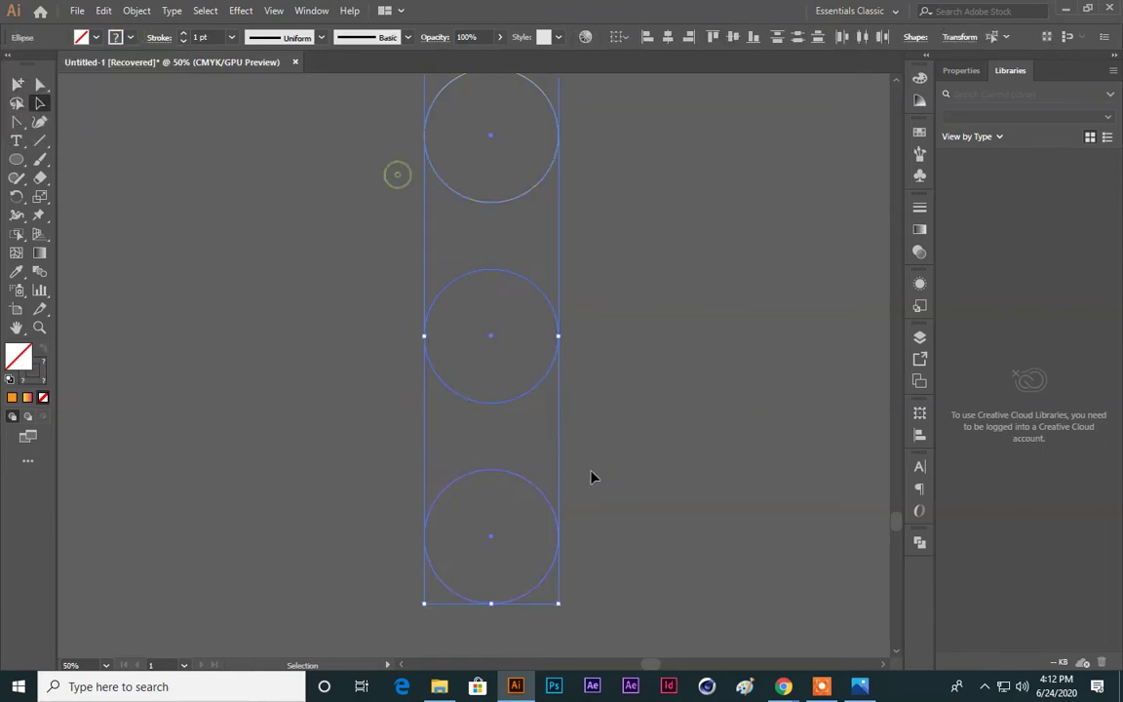
left_click(40, 274)
double_click(40, 275)
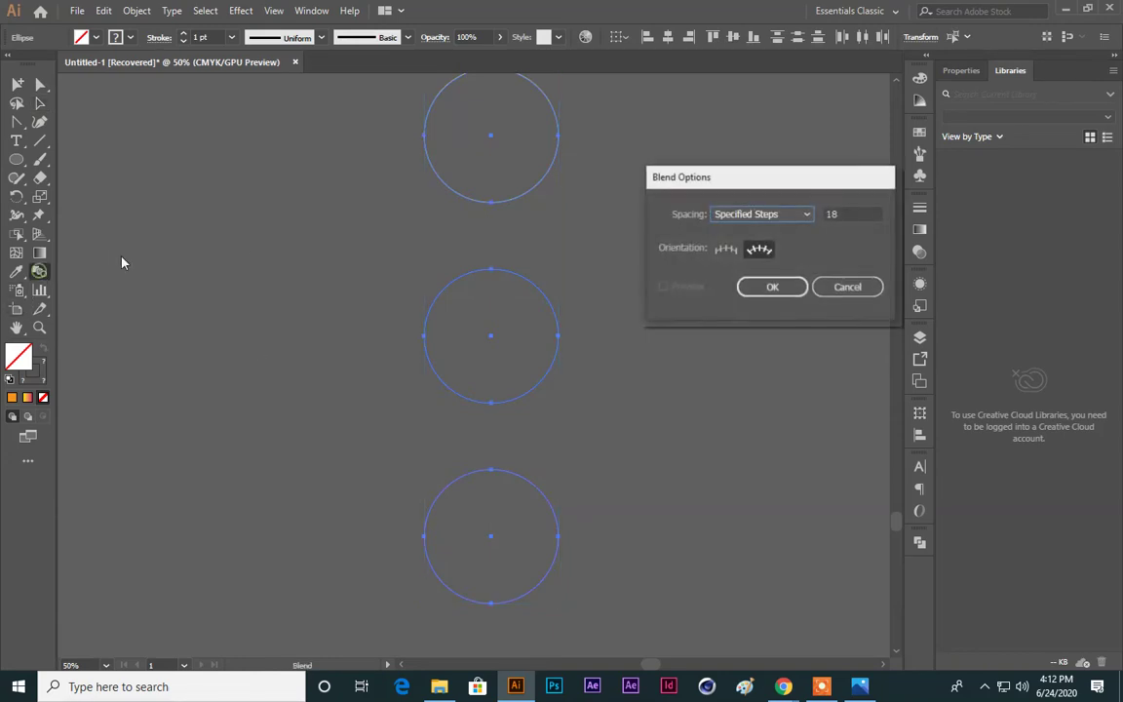
left_click(844, 285)
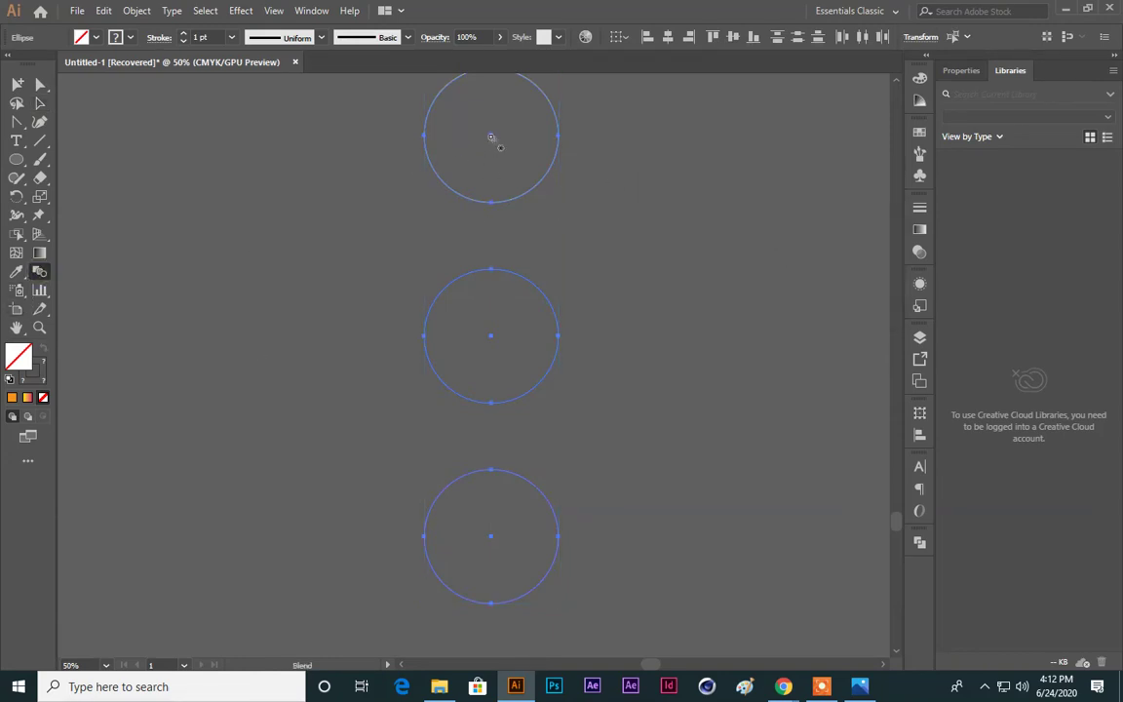
left_click(489, 338)
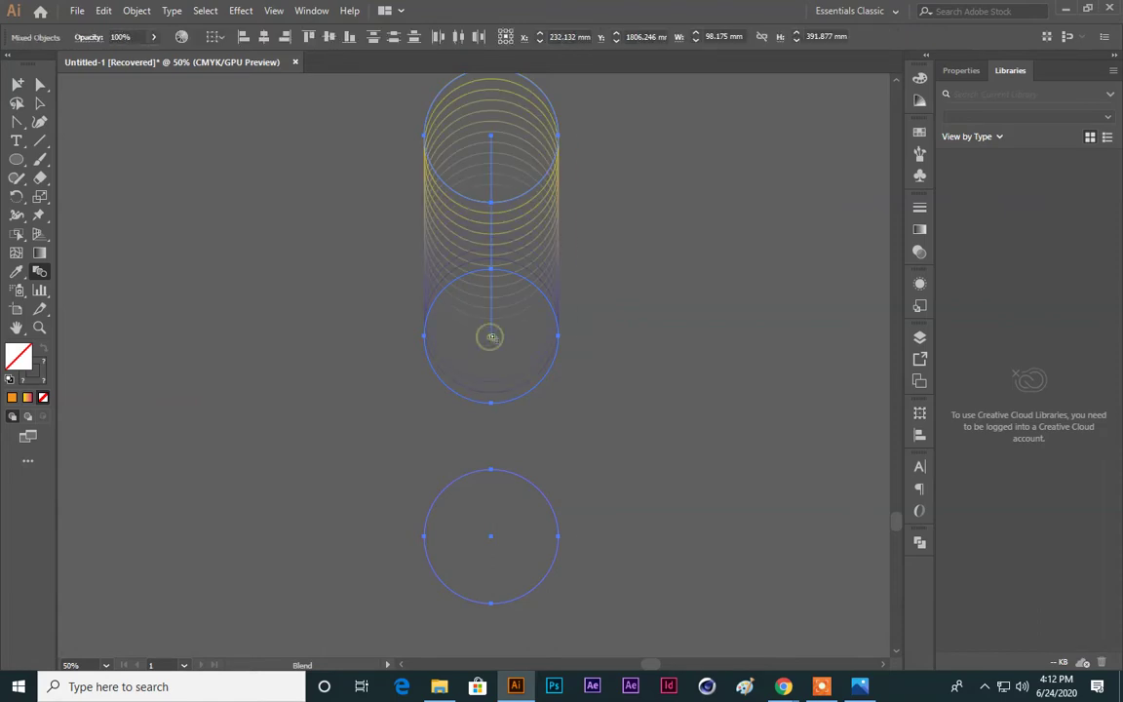
left_click(491, 537)
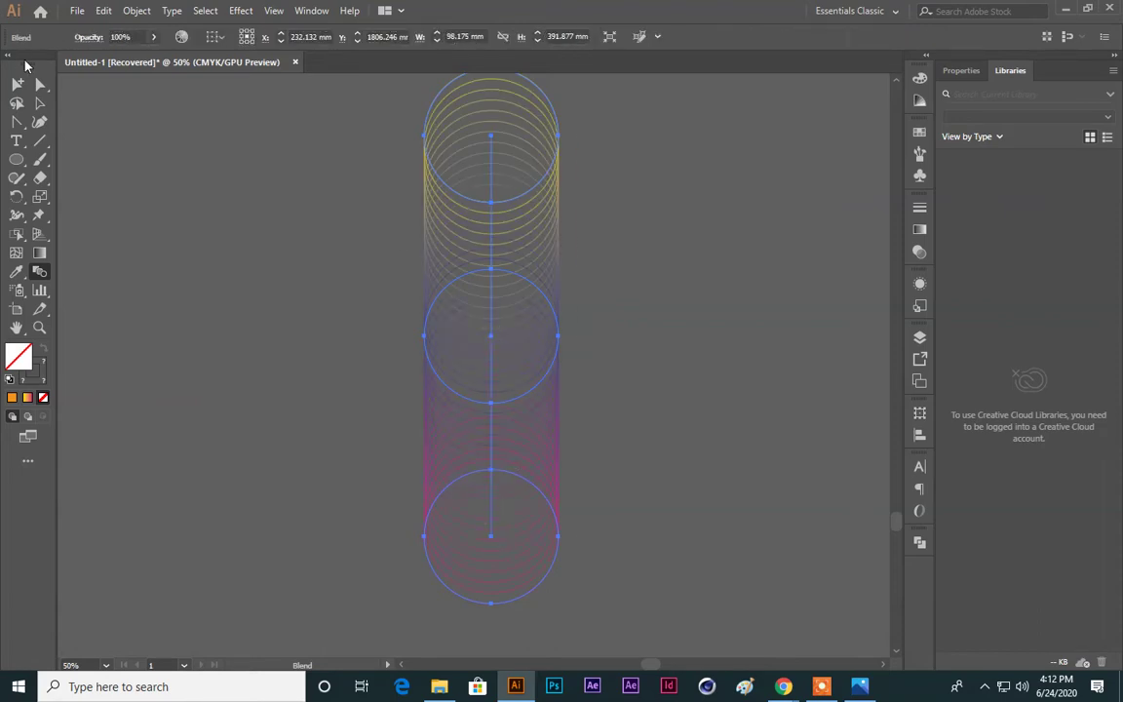
left_click(39, 101)
left_click(305, 198)
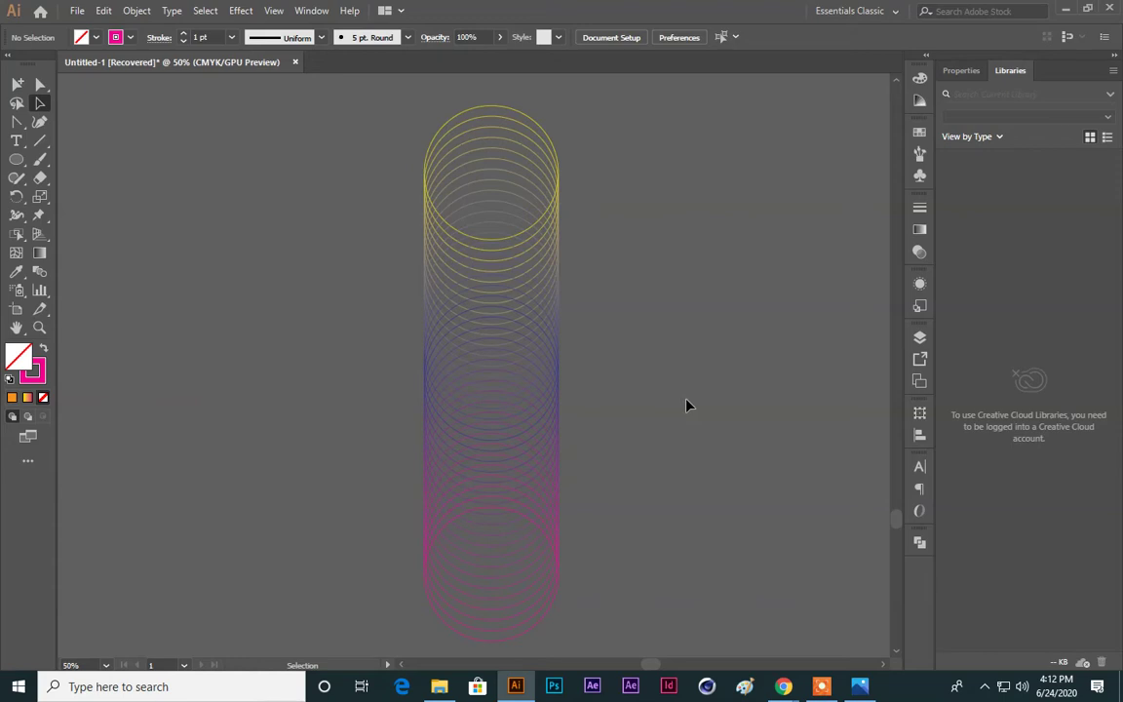
Step: Scale the circle blend down proportionally around its centre to about 30 mm wide and 118 mm tall
left_click(514, 345)
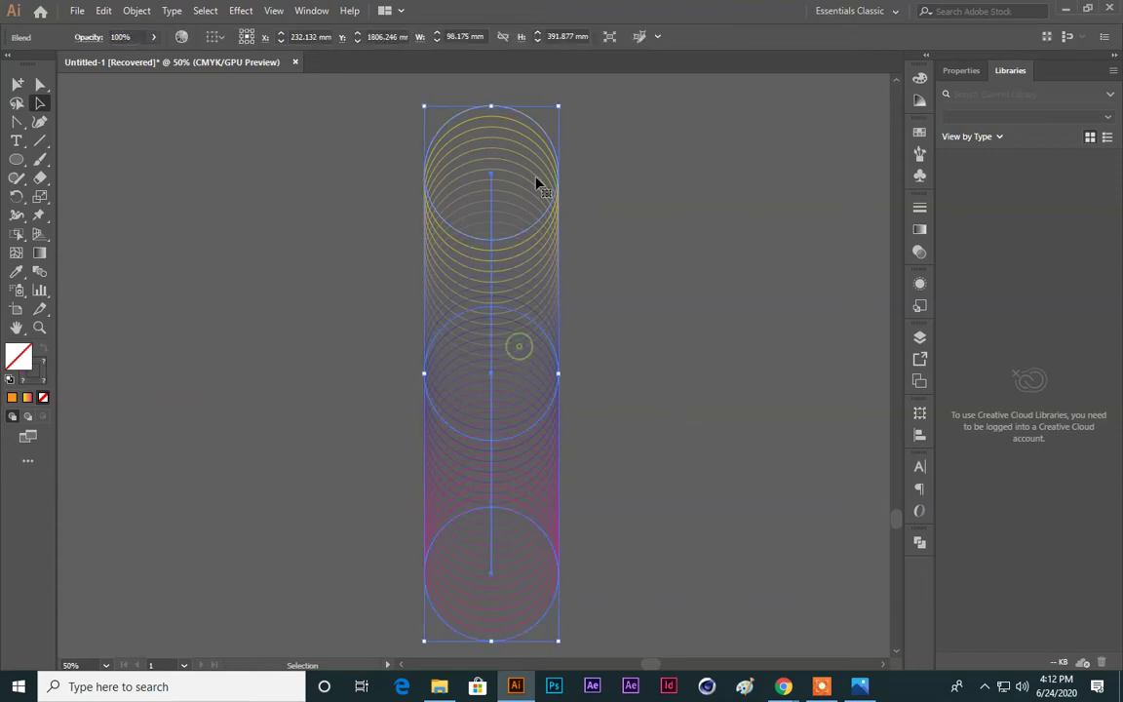
left_click_drag(561, 107, 511, 293)
left_click(605, 223)
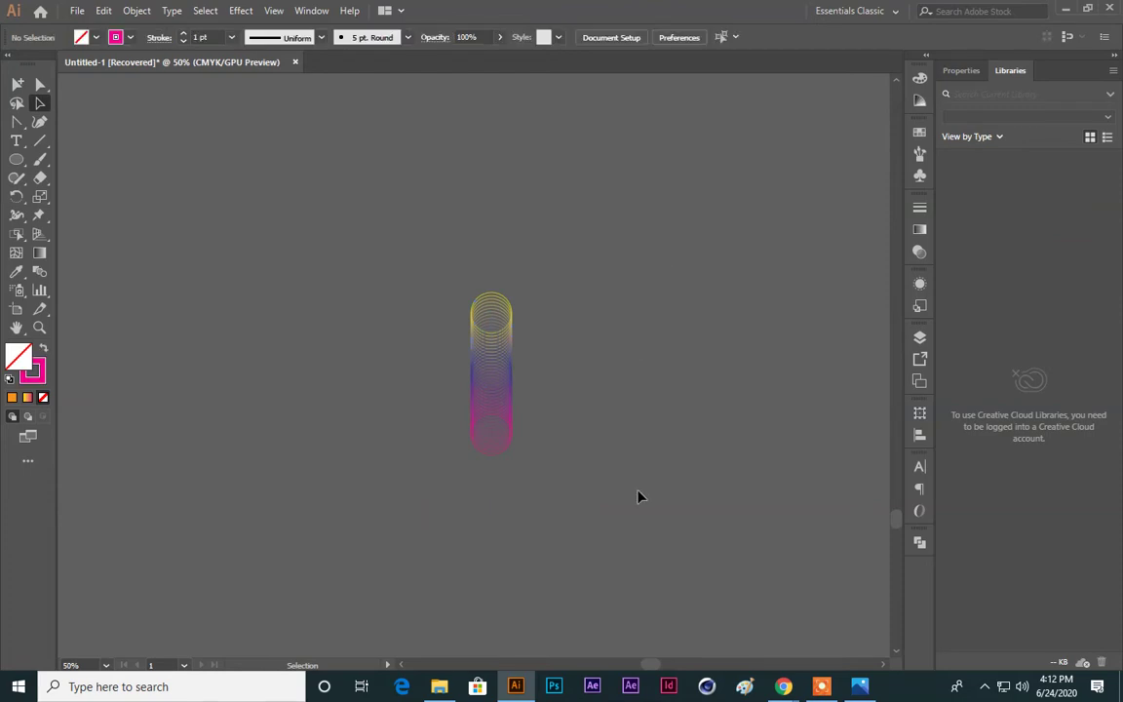
Step: Rotate the small circle blend 90° clockwise so it lies horizontally, and move it higher up
left_click(486, 371)
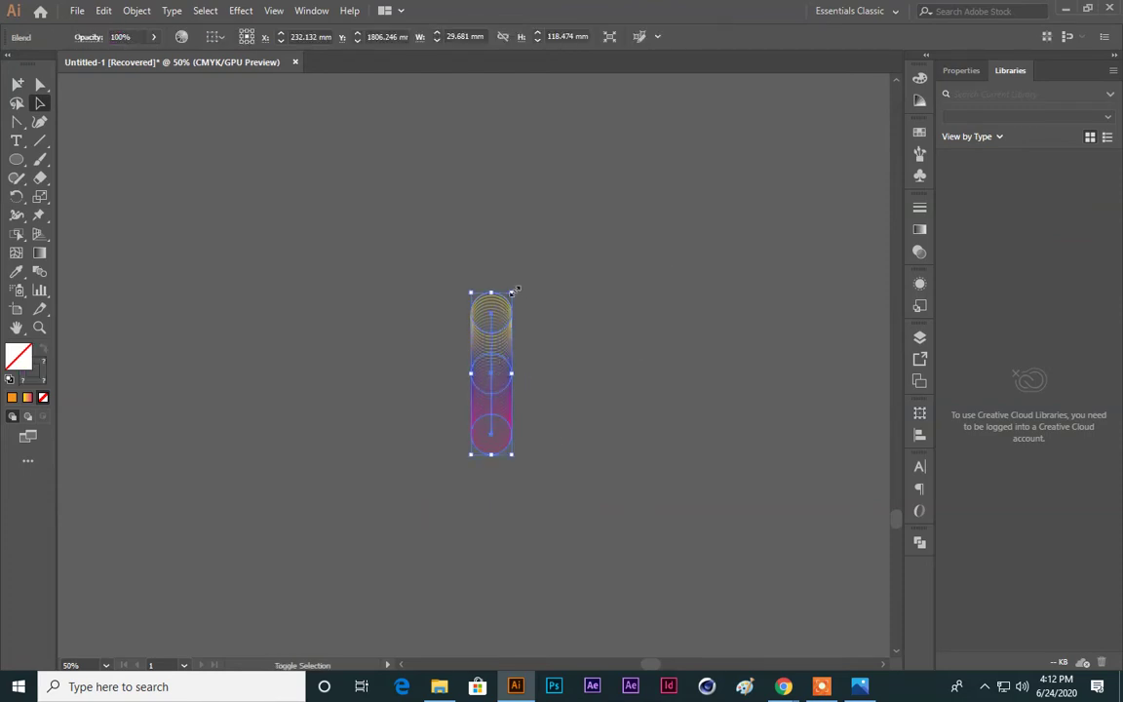
left_click_drag(517, 291, 544, 319)
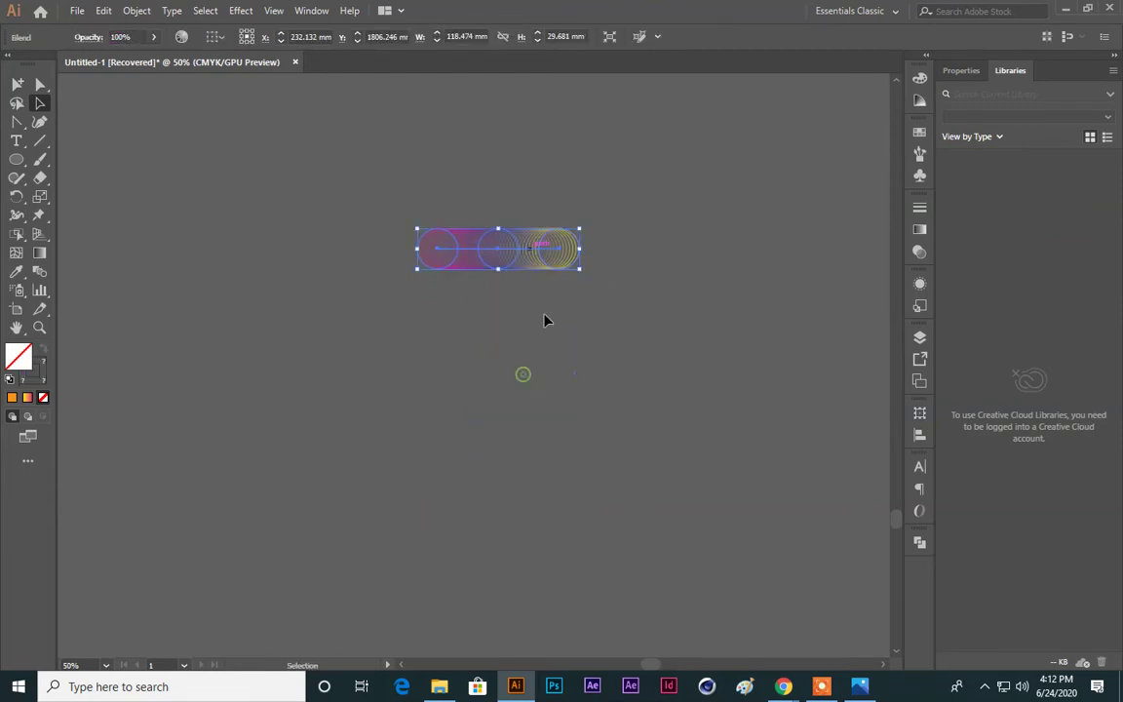
left_click(551, 353)
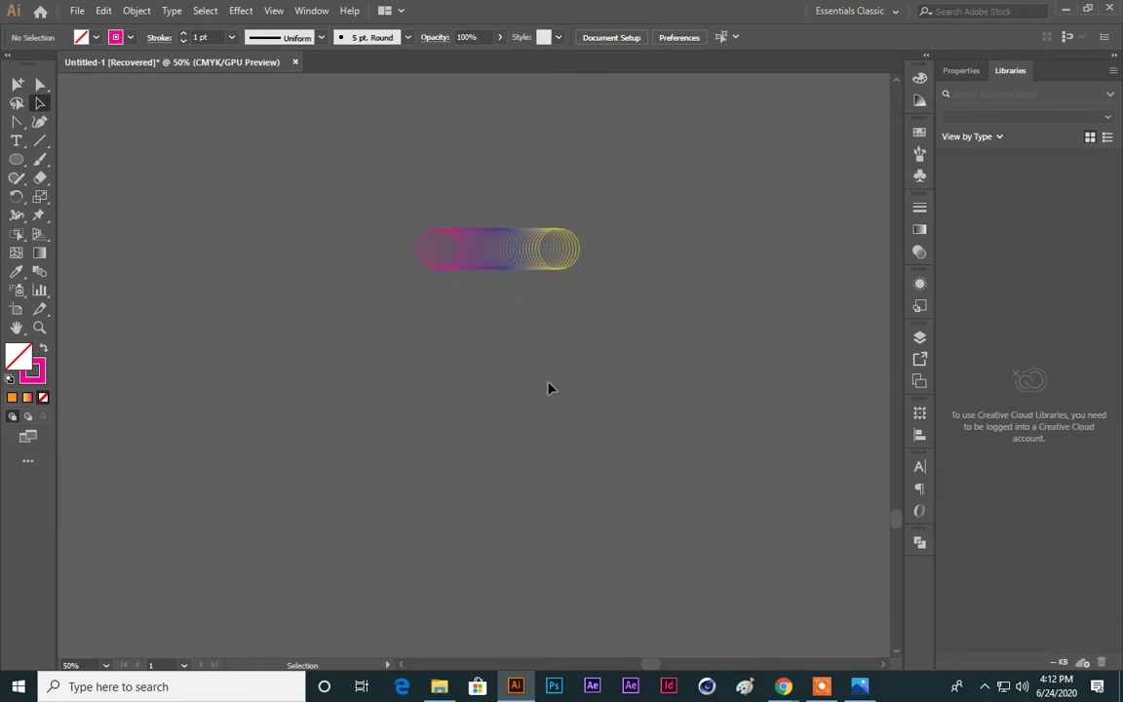
Step: Draw a vertical magenta line about 106 mm long below the pink end of the circle blend
scroll(548, 388, "down", 1)
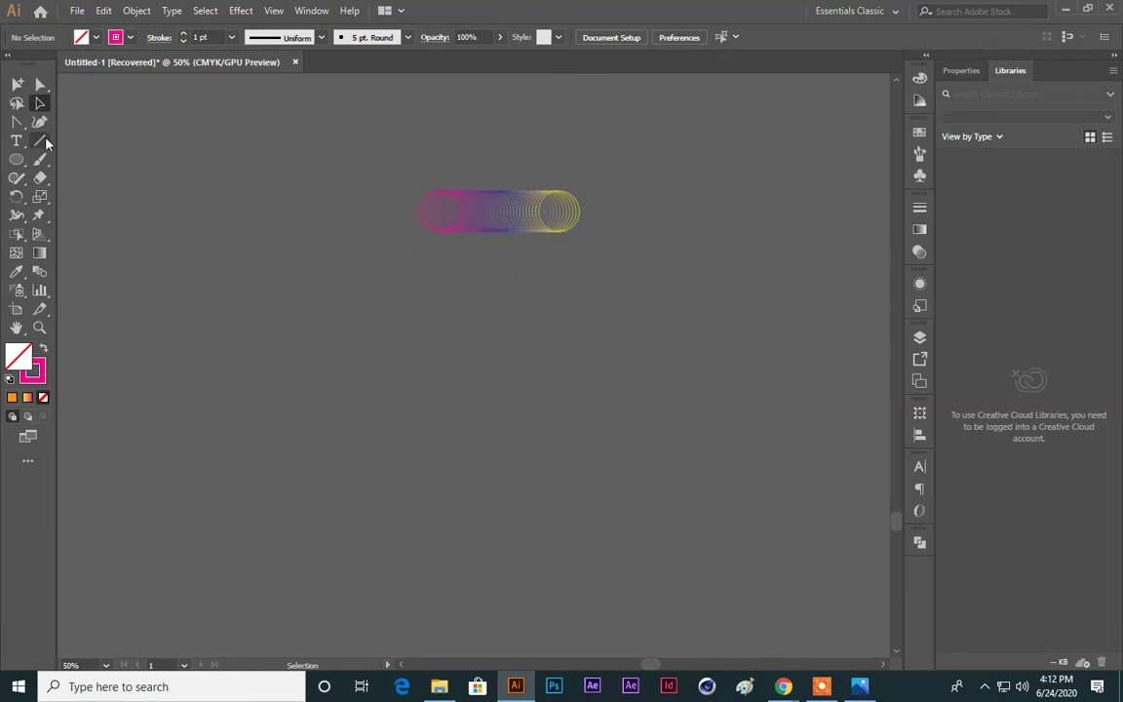
left_click(41, 141)
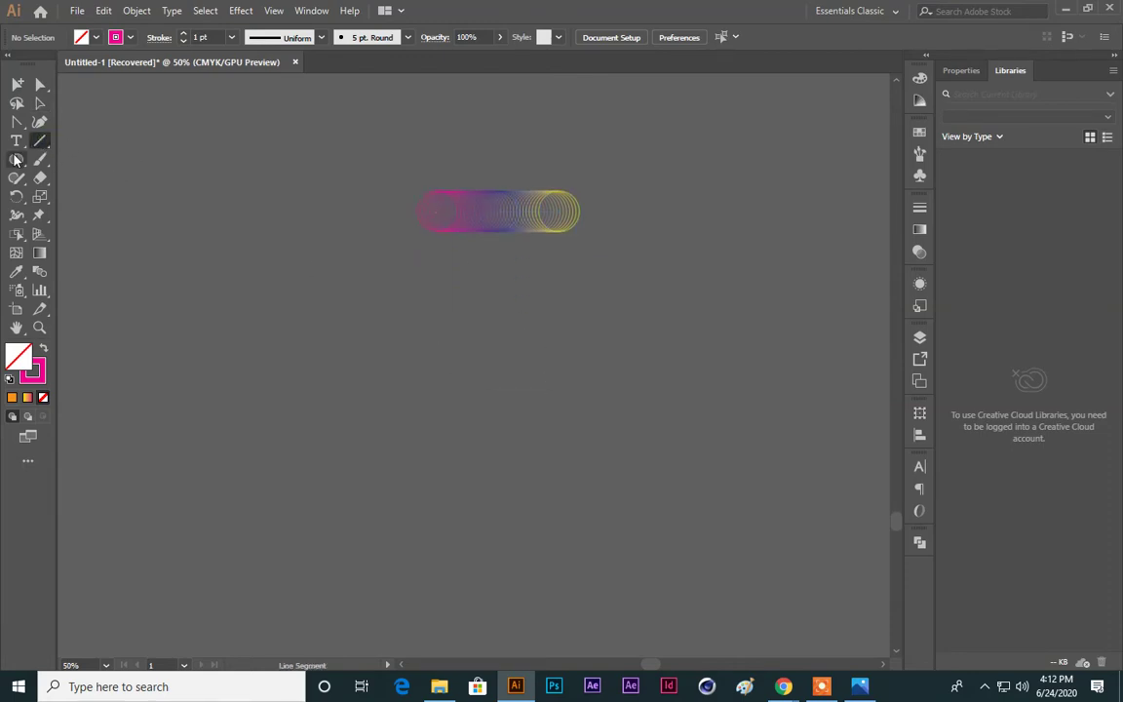
left_click_drag(411, 337, 410, 481)
left_click(17, 85)
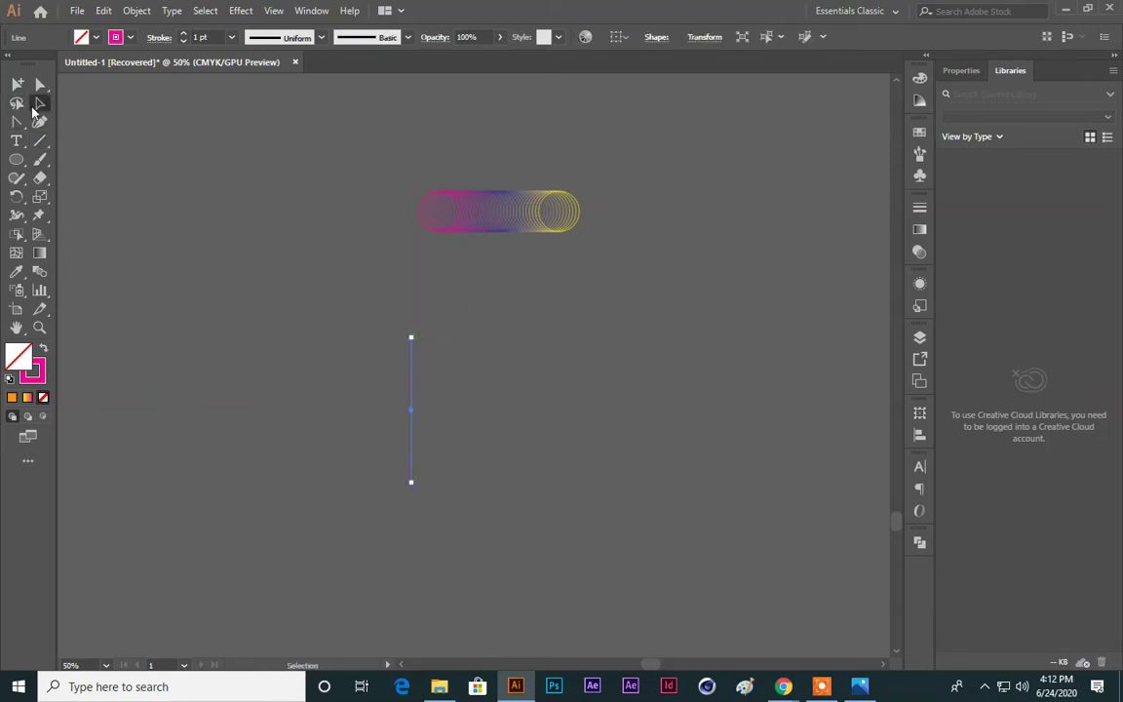
Step: Copy the vertical line horizontally about 119 mm to the right, level with the original
left_click_drag(413, 373, 573, 386)
left_click_drag(670, 471, 334, 380)
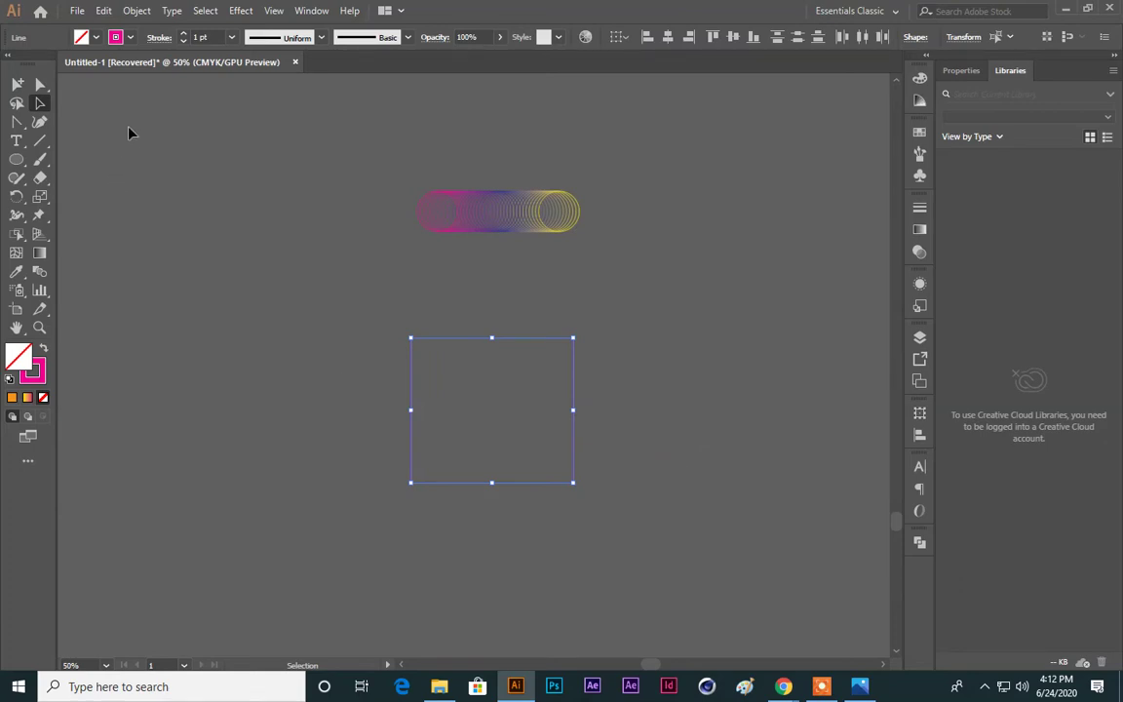
left_click(628, 440)
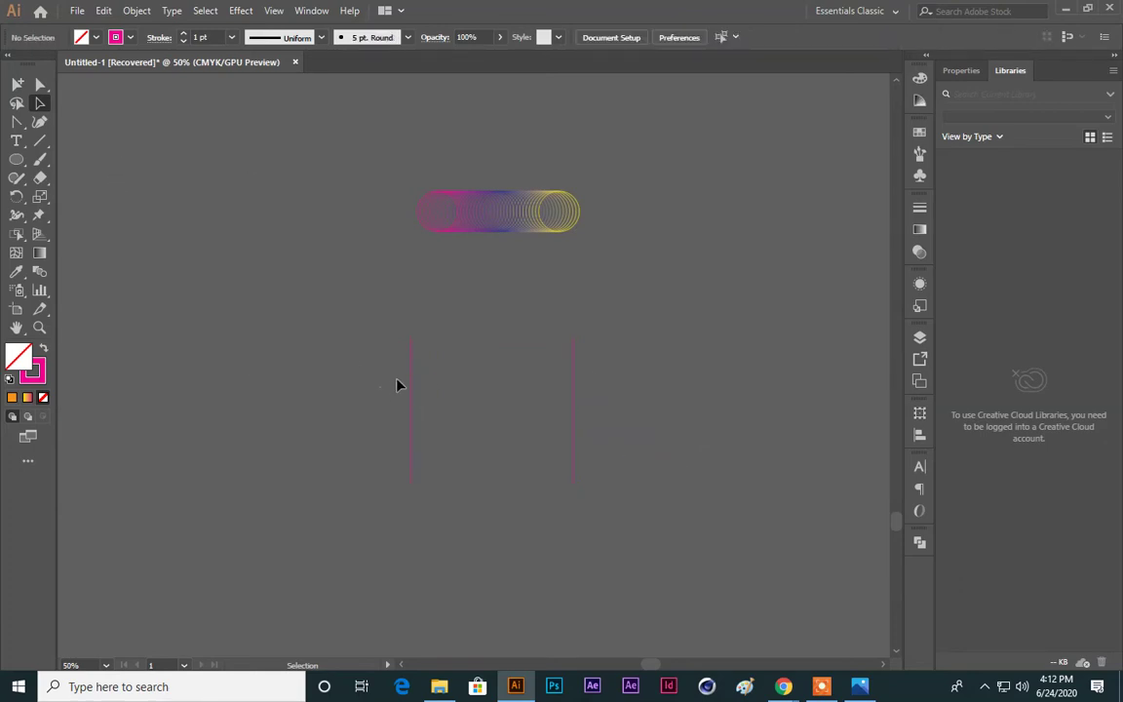
left_click_drag(378, 348, 607, 436)
left_click(487, 405)
left_click(654, 441)
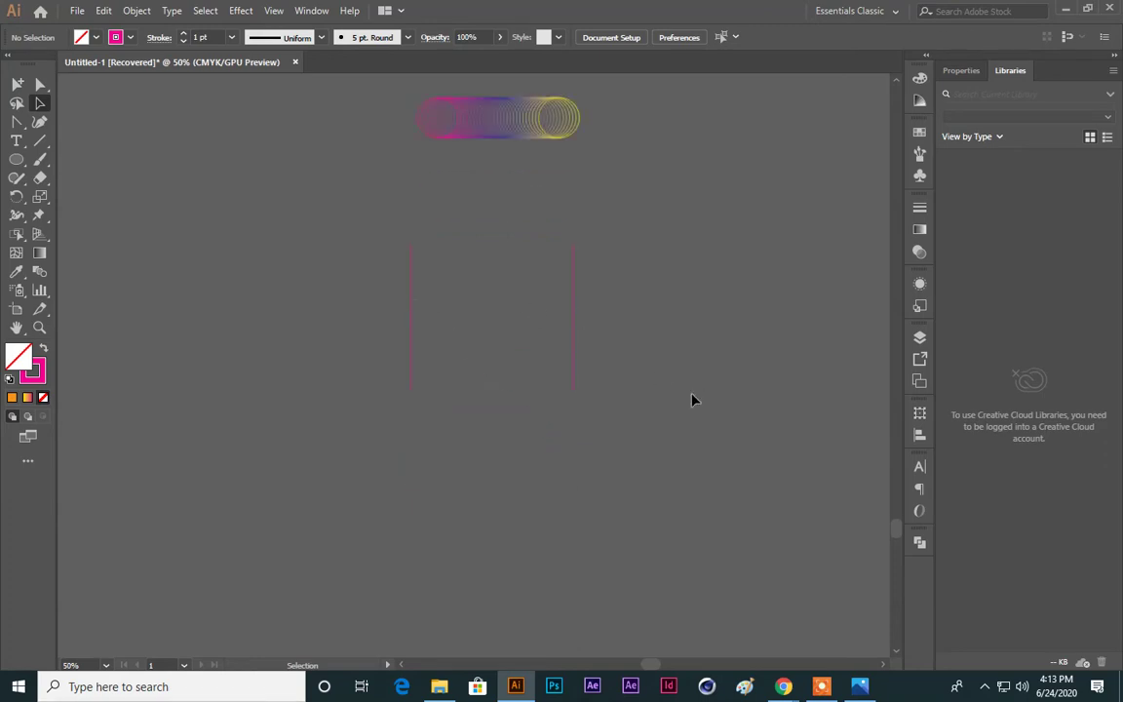
Step: Blend the two vertical lines from upper end to upper end with the spacing set to 8 specified steps
left_click_drag(308, 282, 425, 450)
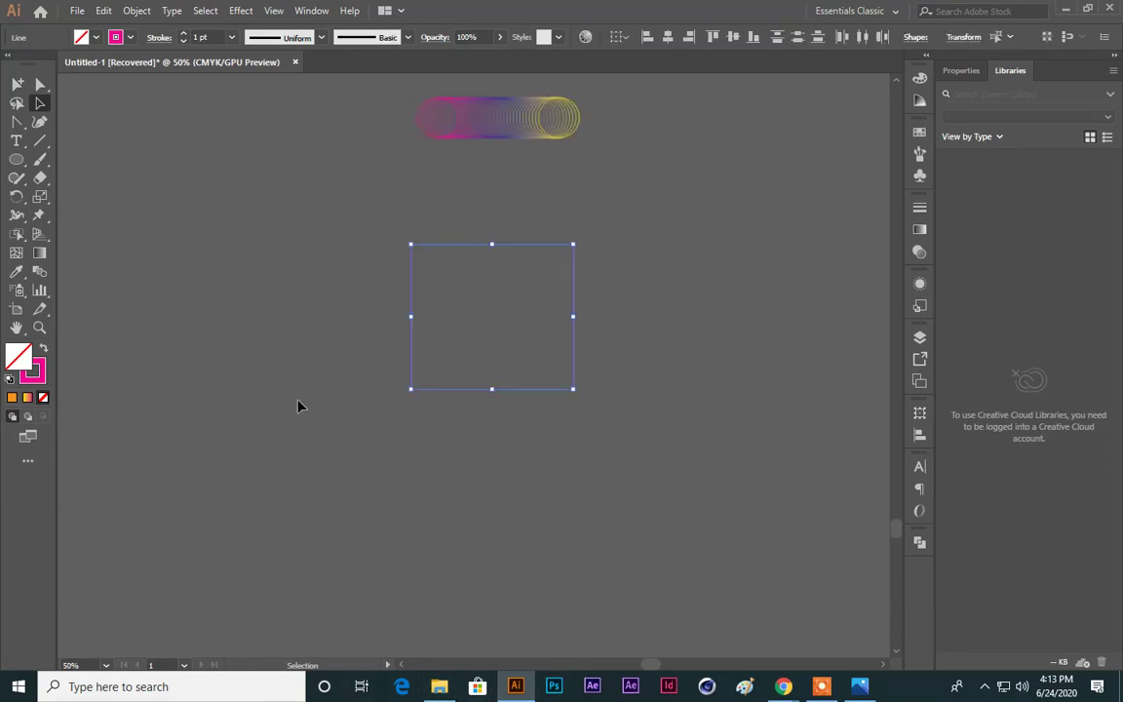
double_click(41, 272)
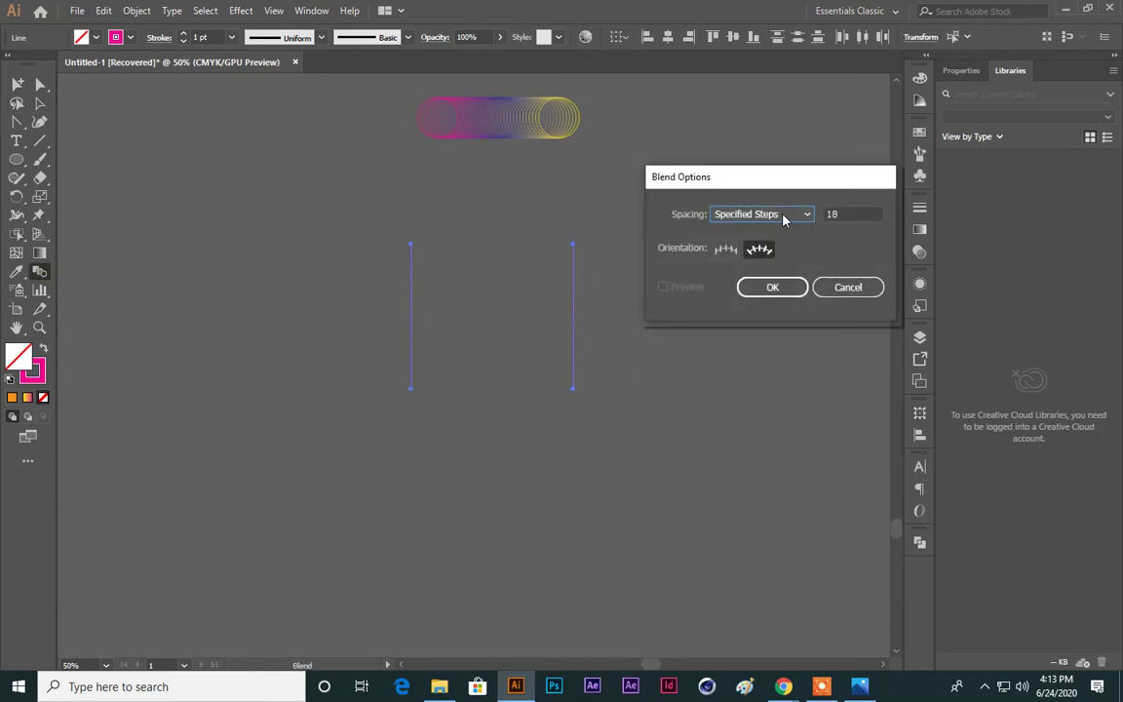
key("Tab")
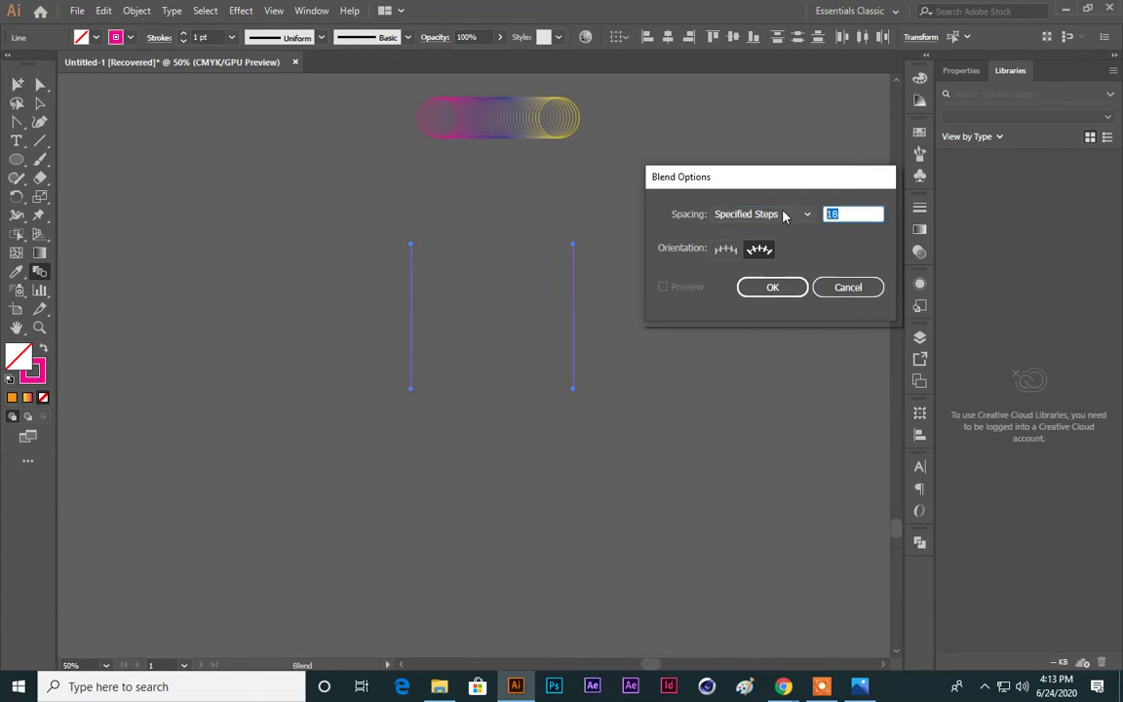
type("8")
left_click(772, 287)
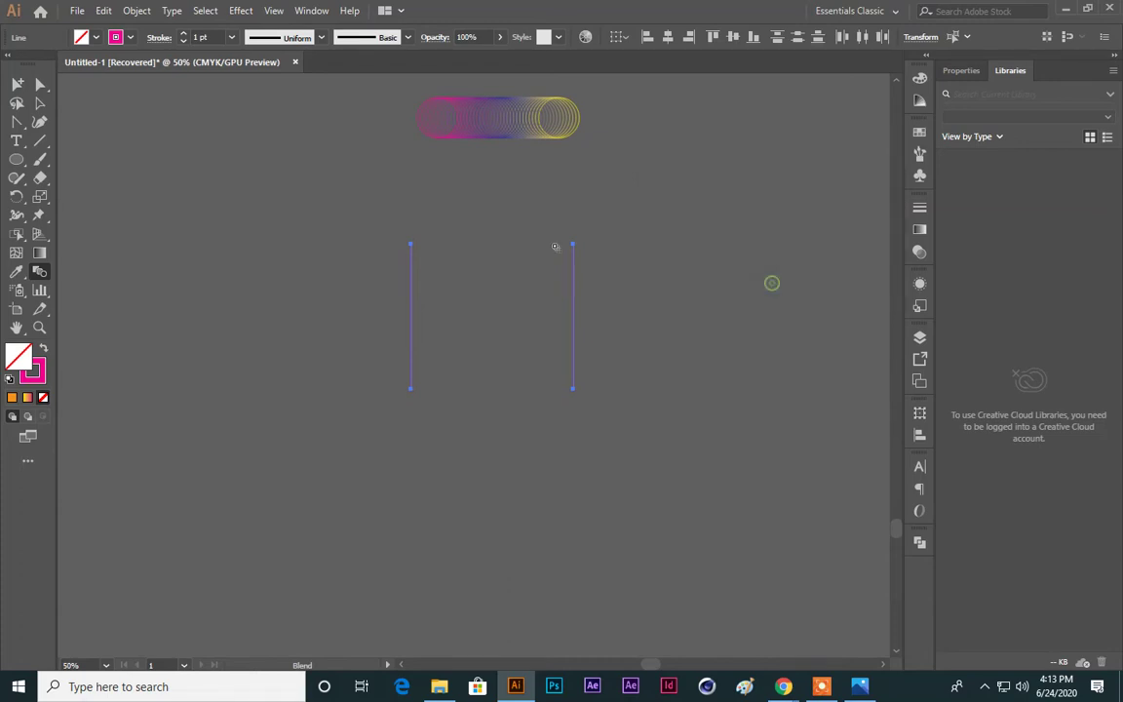
left_click(410, 244)
left_click(573, 246)
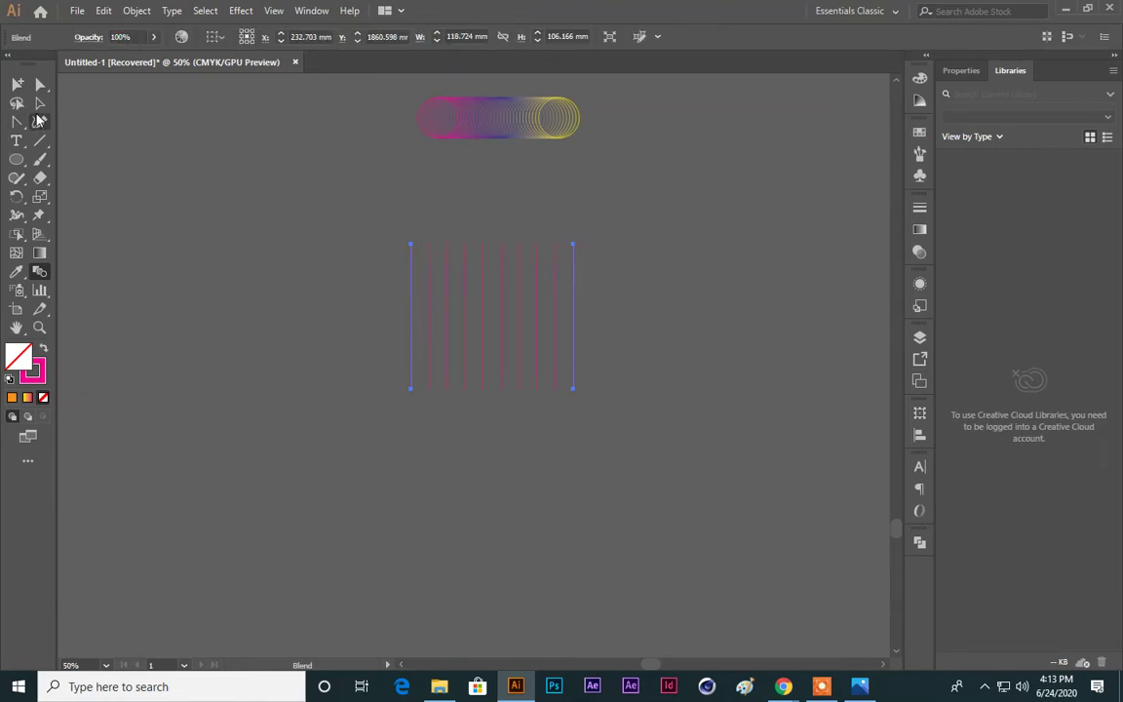
left_click(39, 104)
left_click(399, 230)
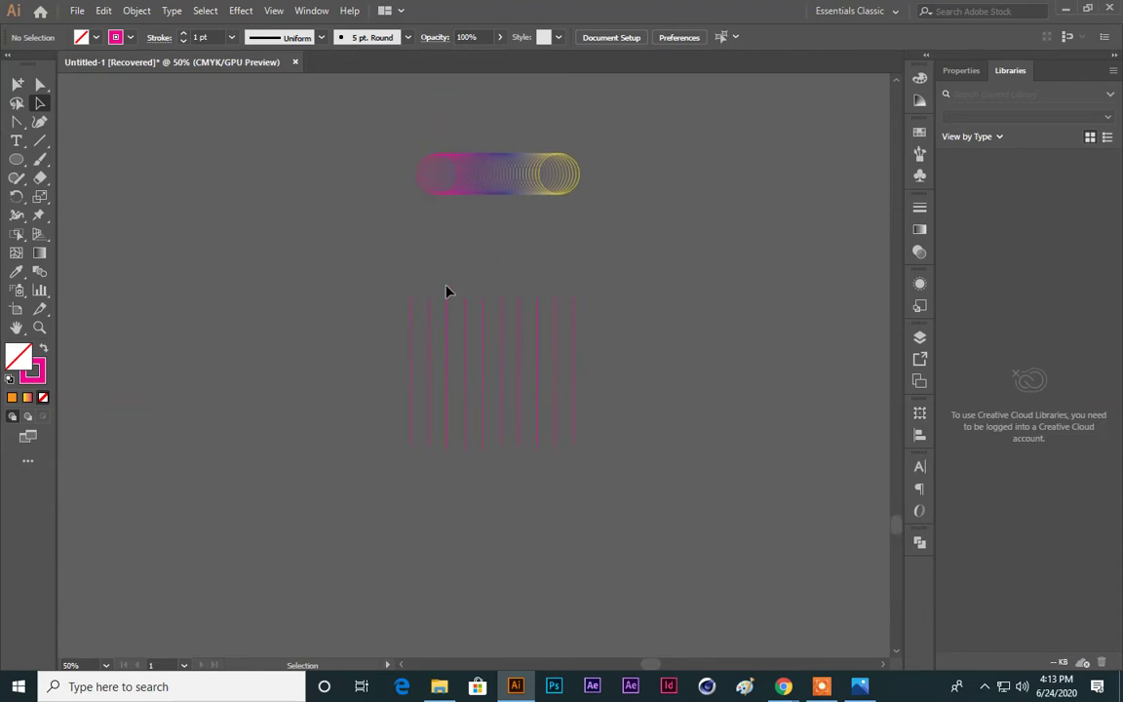
left_click_drag(446, 290, 488, 358)
left_click(692, 360)
left_click(519, 364)
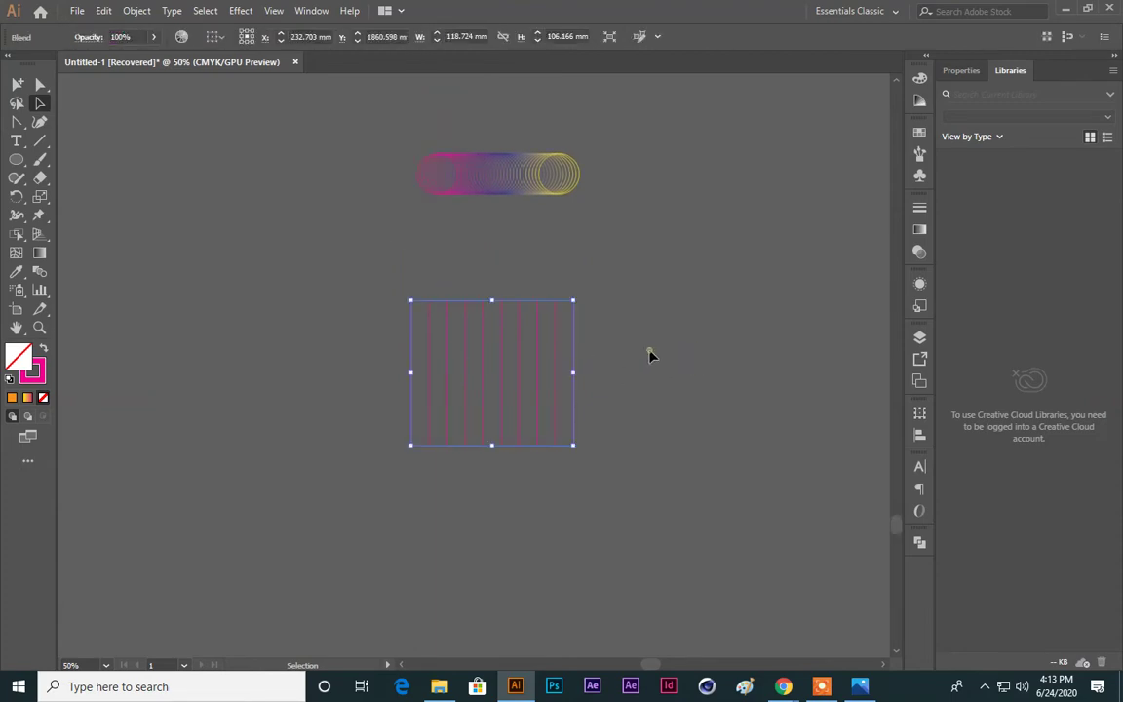
left_click(302, 267)
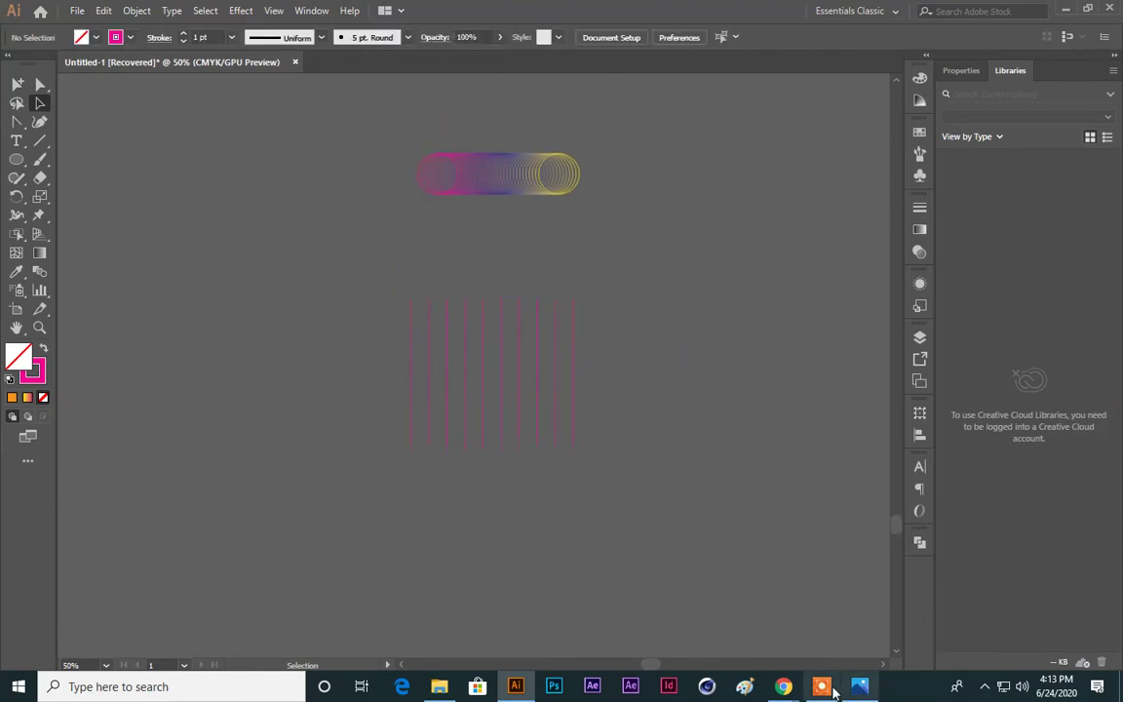
mouse_move(788, 691)
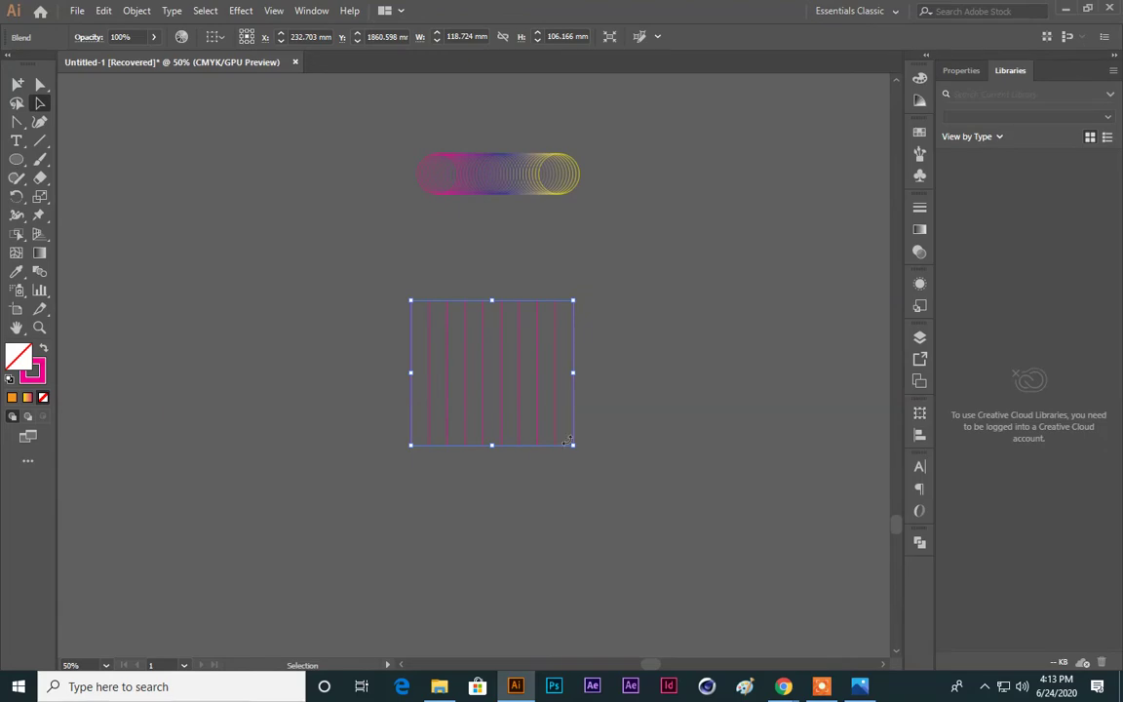
left_click(733, 459)
scroll(755, 529, "down", 2)
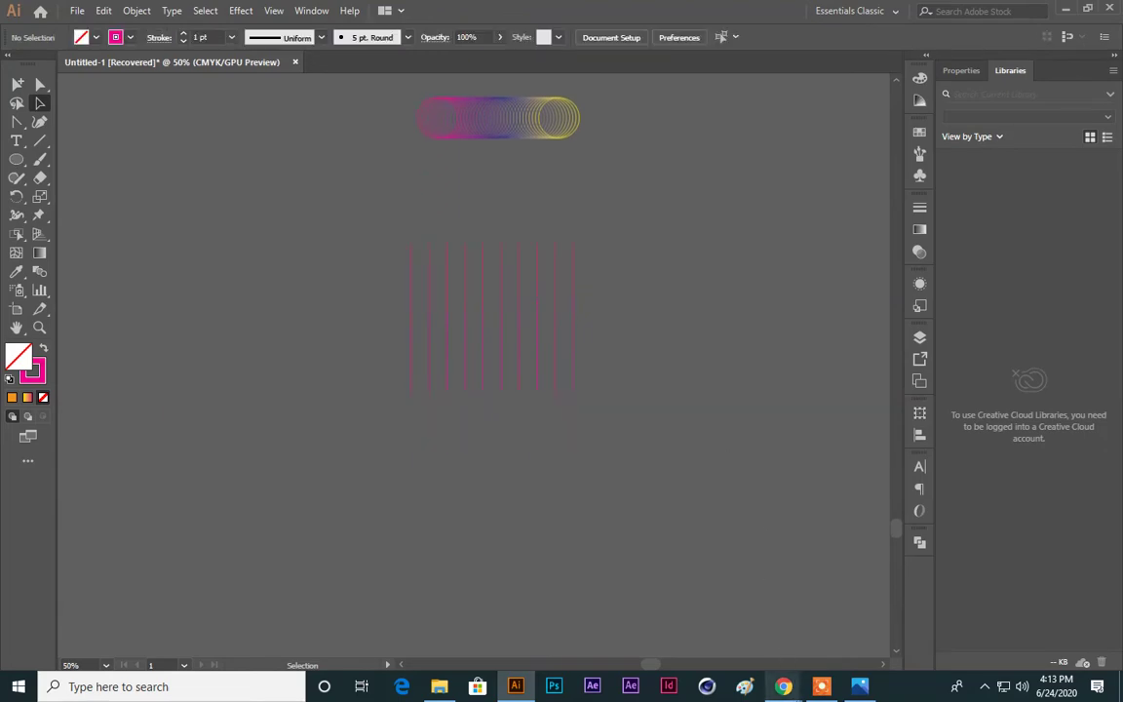
Step: Switch to the Google Meet call in Chrome
mouse_move(783, 687)
left_click(620, 615)
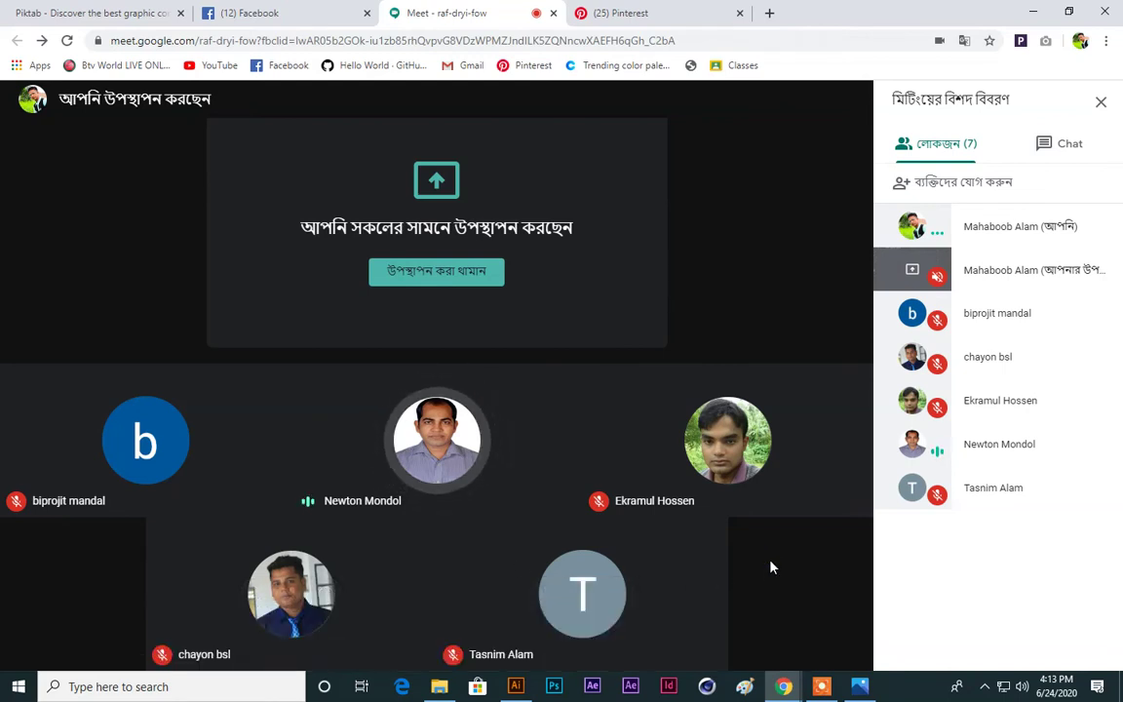
Step: Return to the Google Meet call in Chrome and mute the microphone
mouse_move(458, 639)
left_click(516, 686)
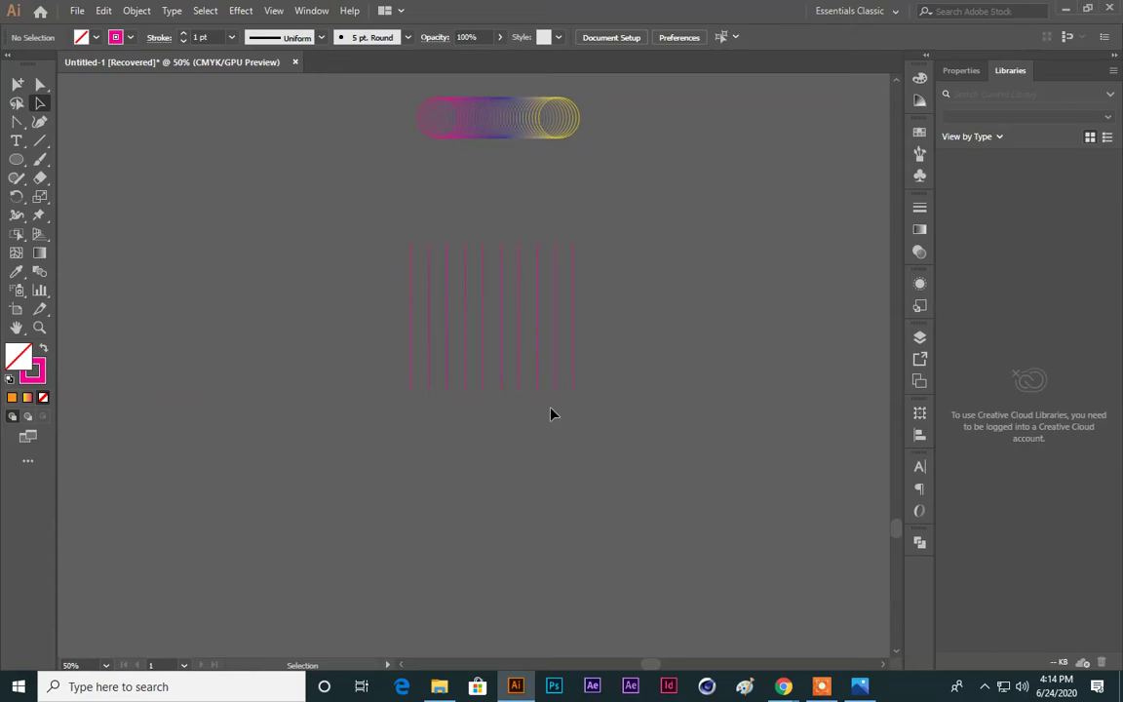
mouse_move(783, 687)
left_click(560, 597)
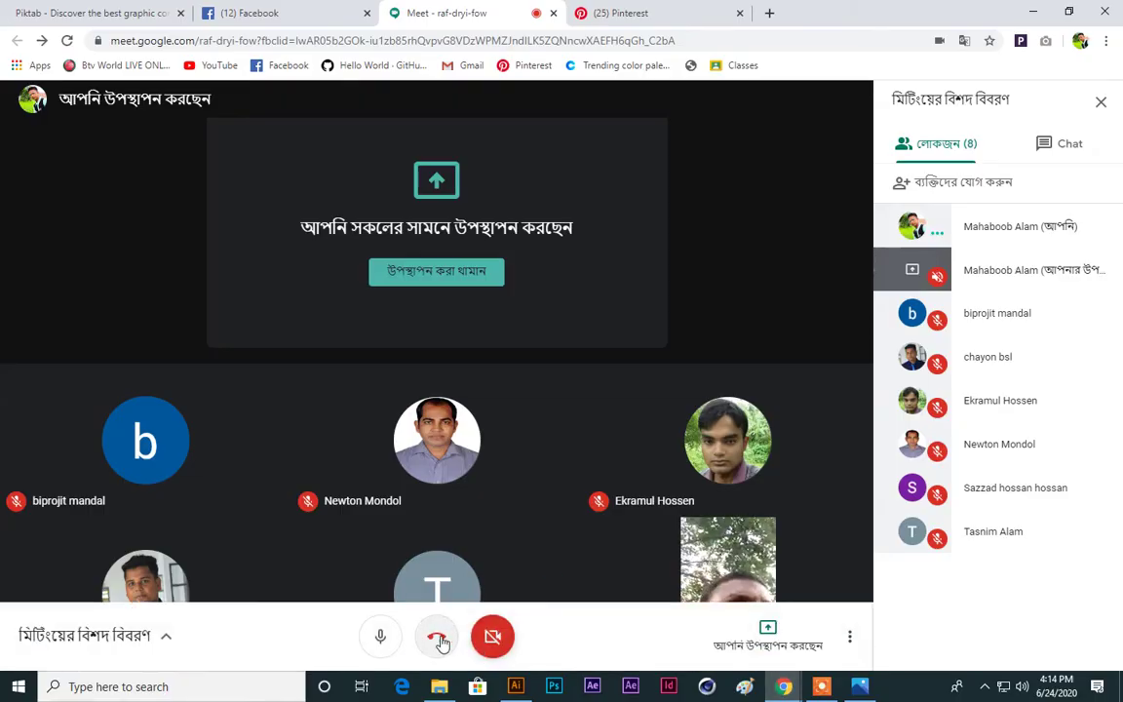
left_click(381, 636)
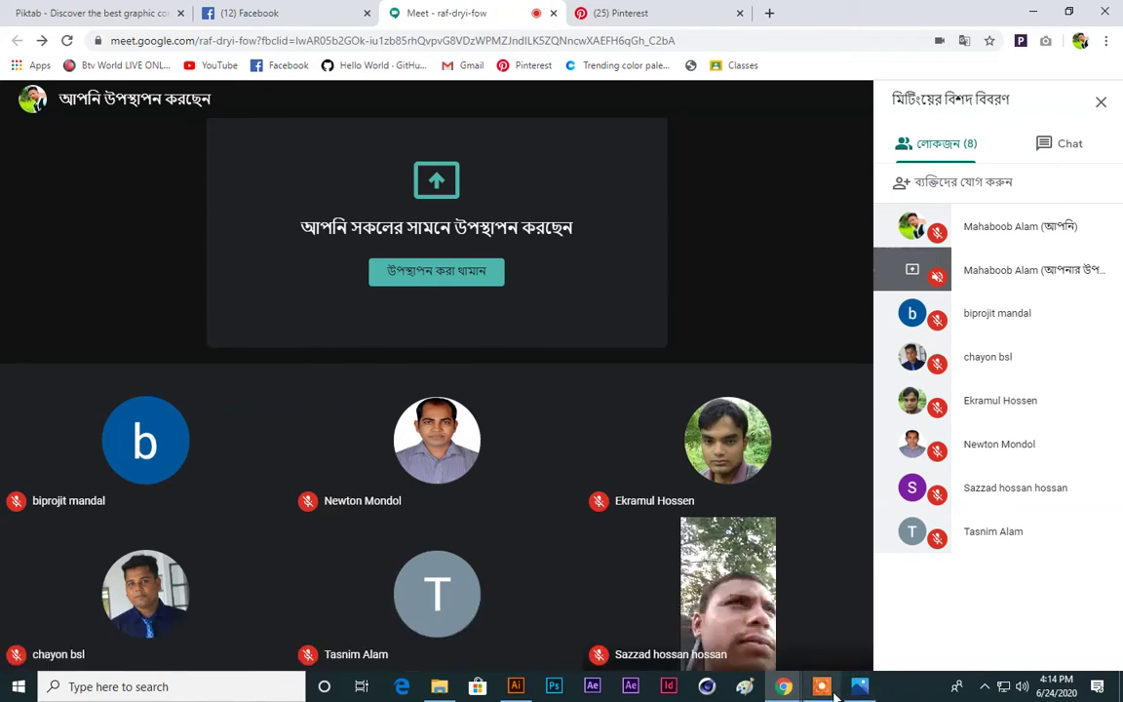
Step: Paste the captured call screenshot into Paint and save it as a PNG named 14 in the Class-4 folder
left_click(783, 687)
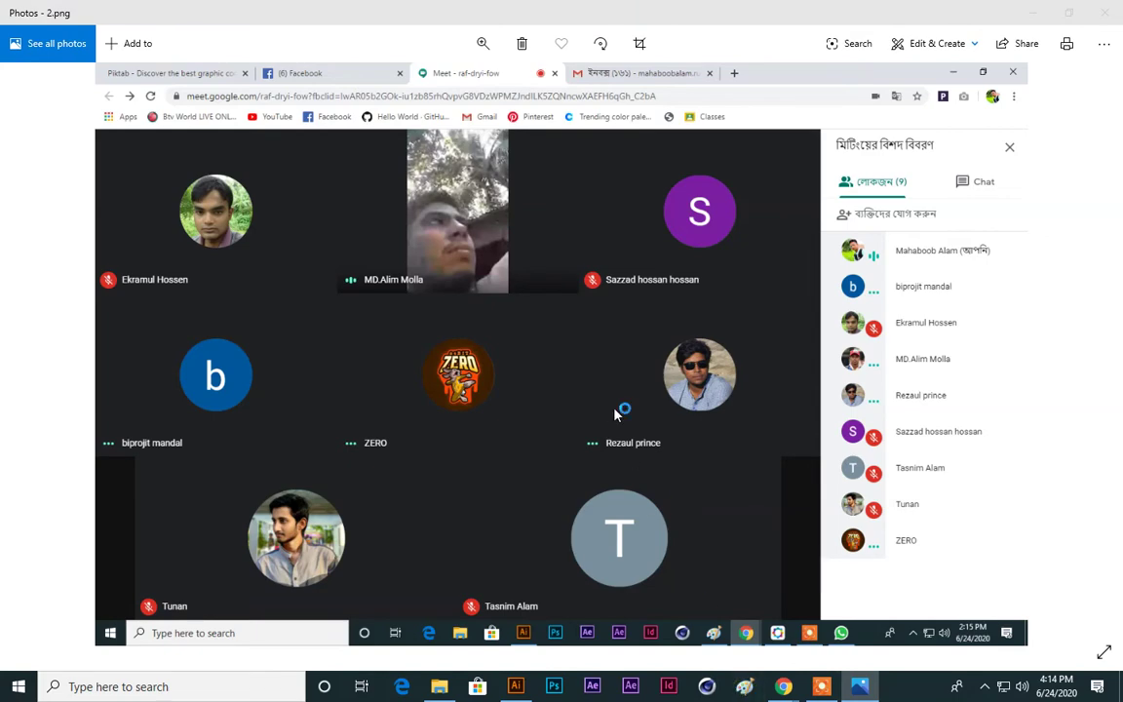
key("ctrl+v")
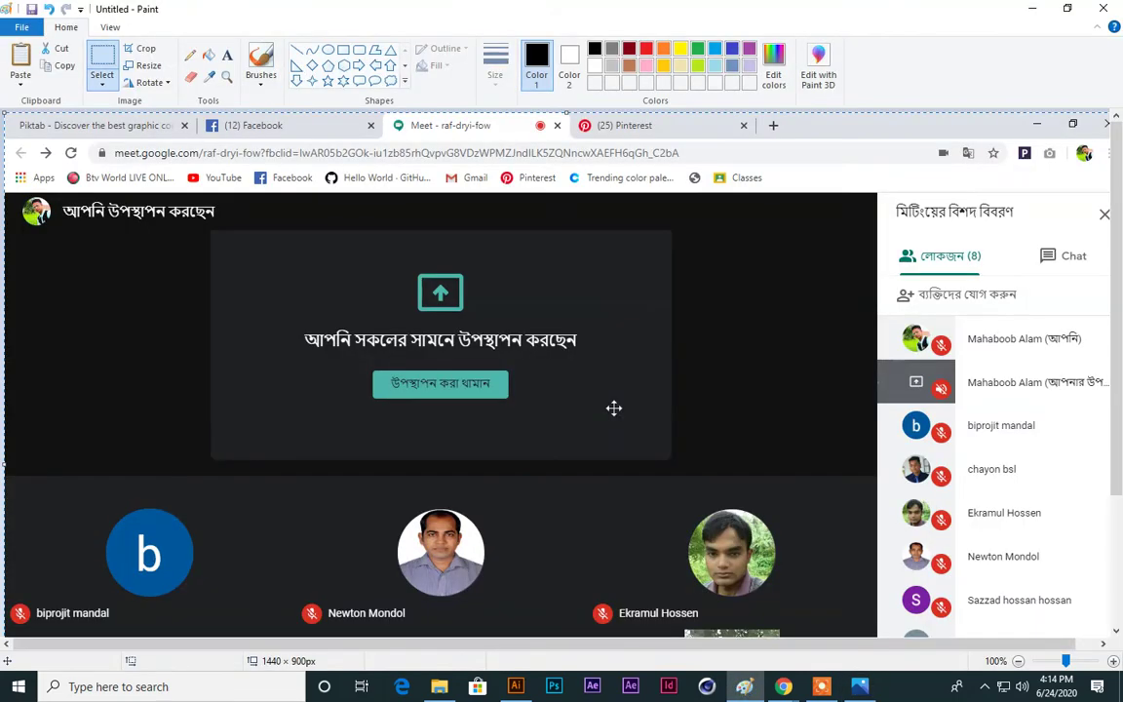
scroll(600, 390, "down", 2)
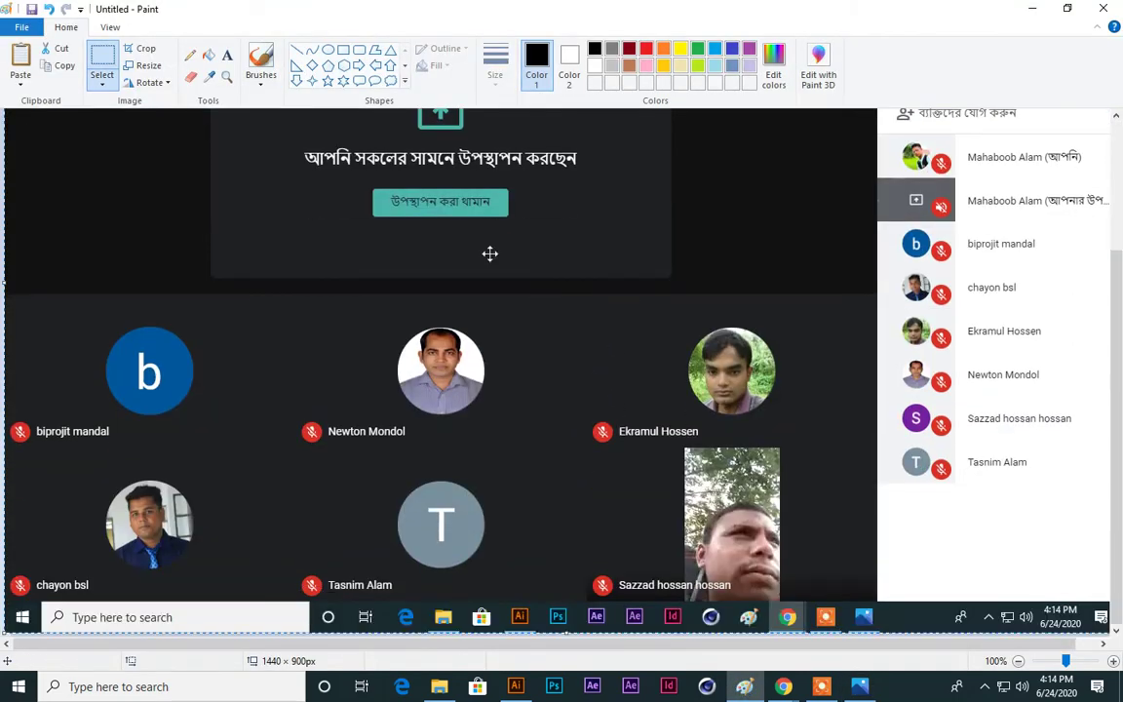
left_click(37, 28)
left_click(59, 156)
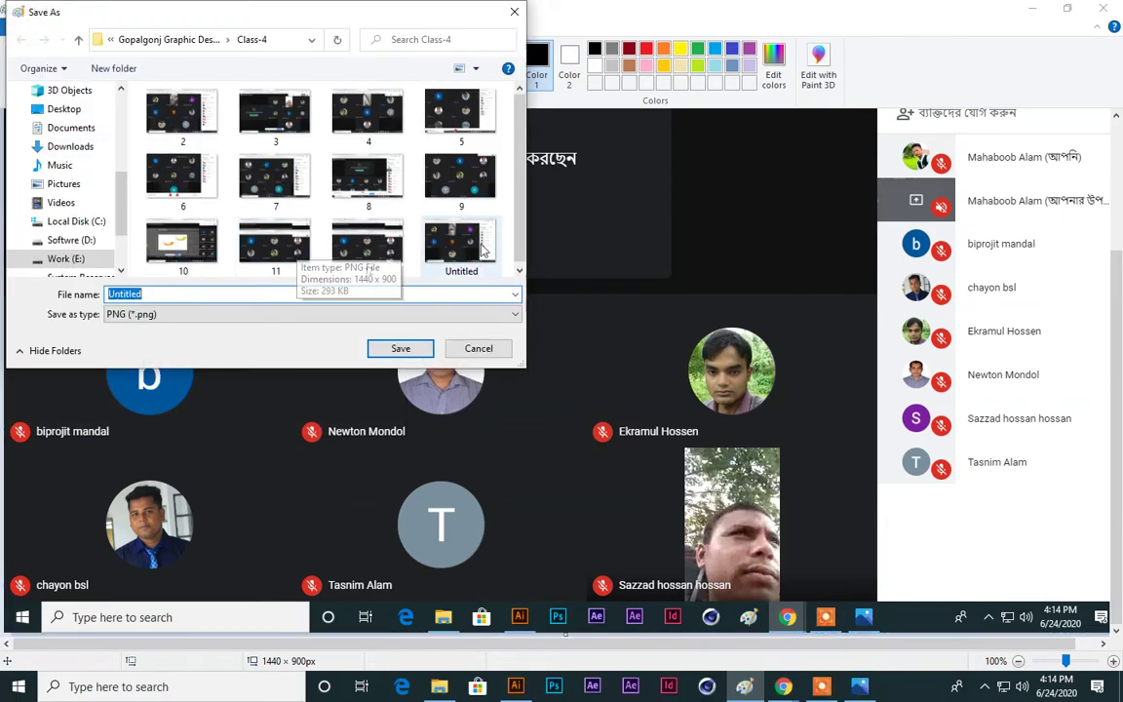
type("14")
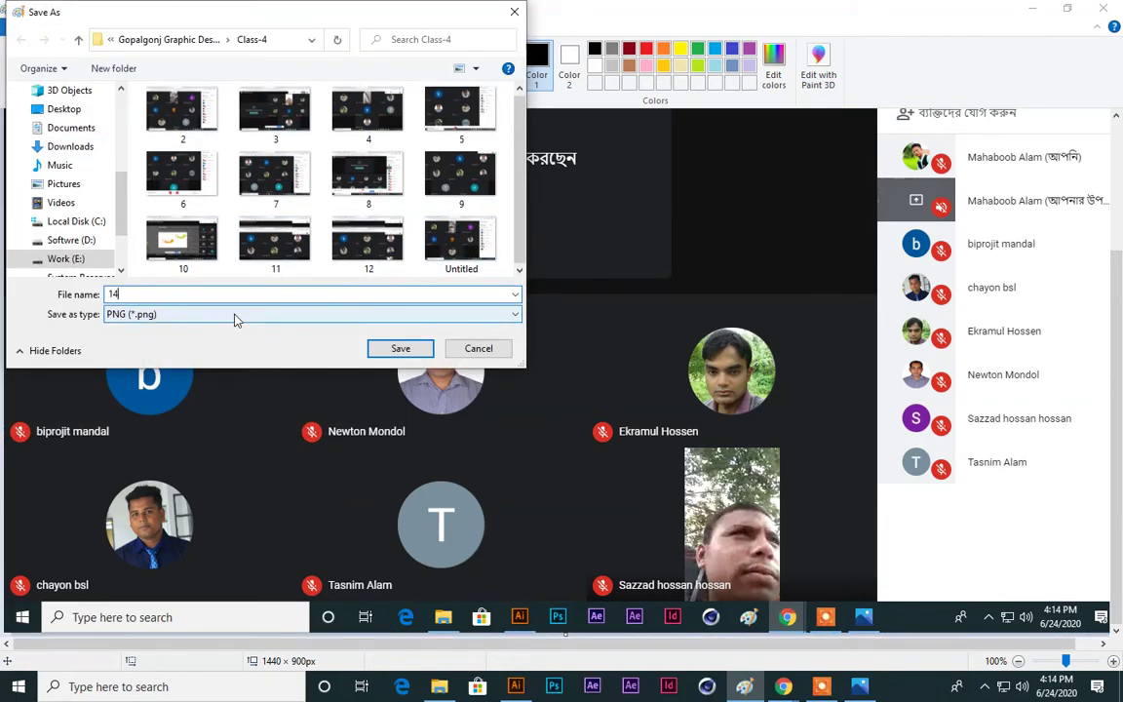
key("Return")
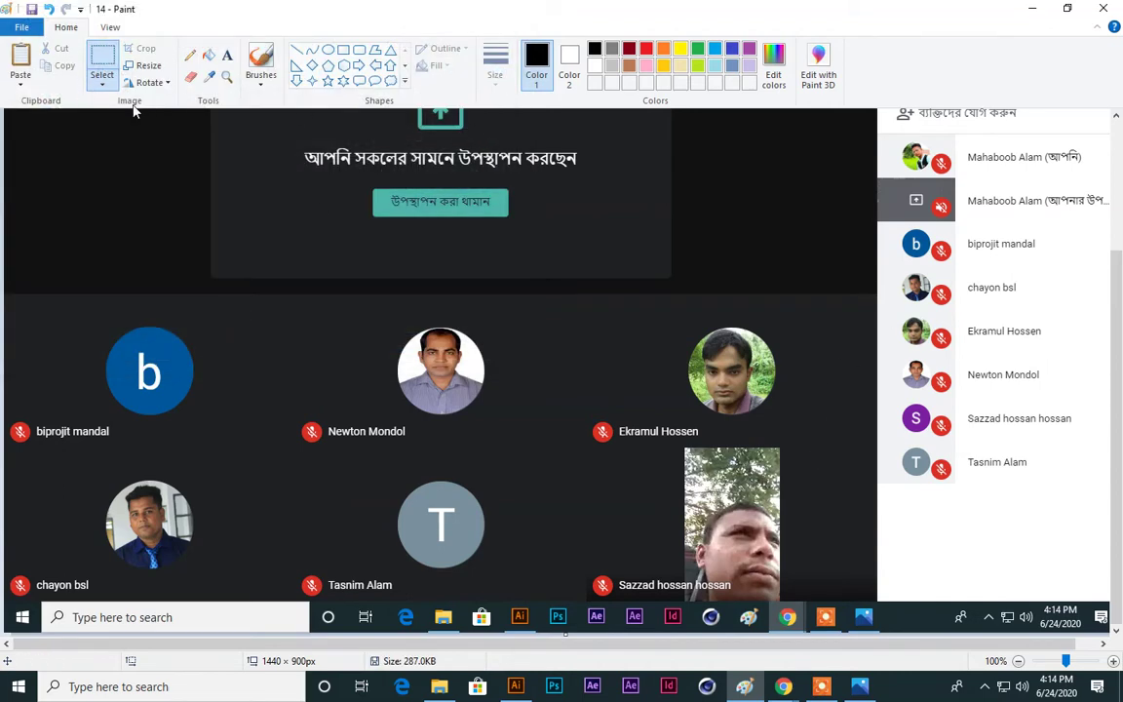
Step: Switch back to the Google Meet call, unmute the microphone and stop presenting the screen
mouse_move(782, 686)
left_click(560, 615)
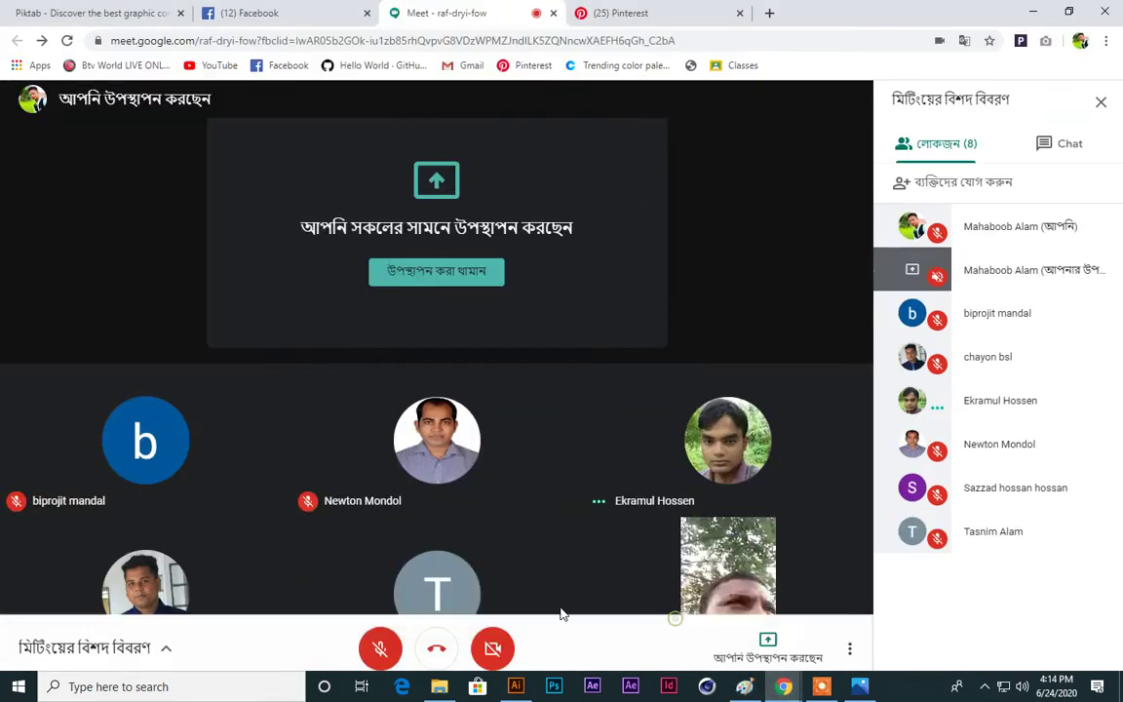
left_click(380, 639)
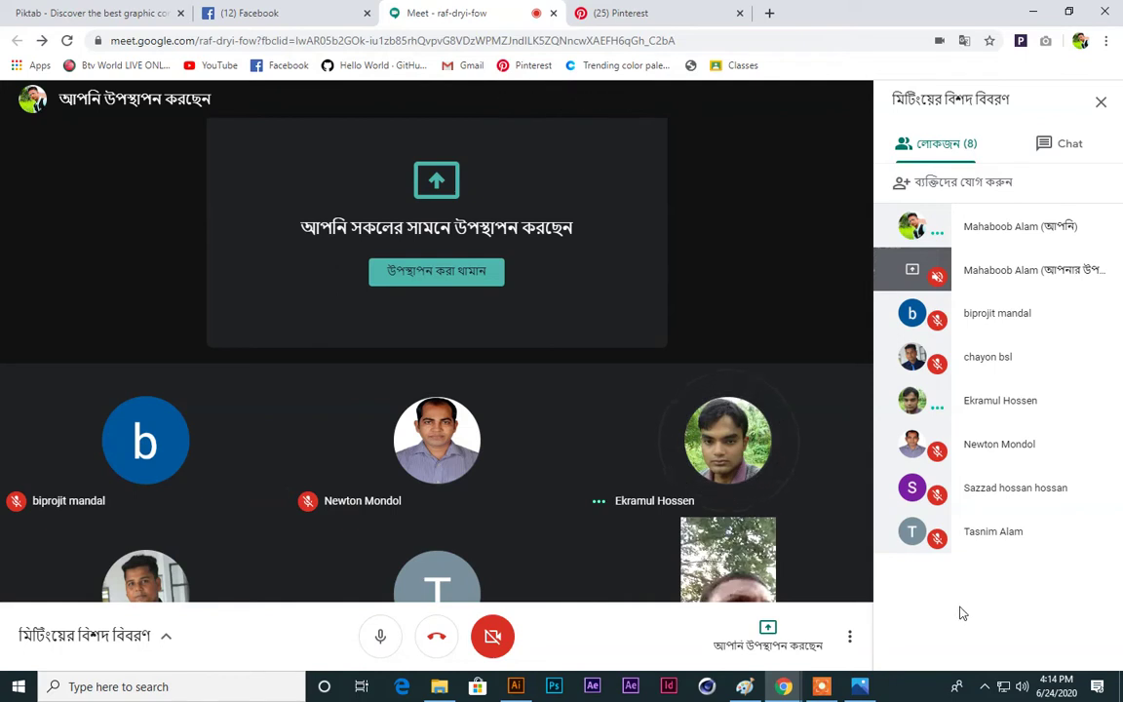
left_click(770, 626)
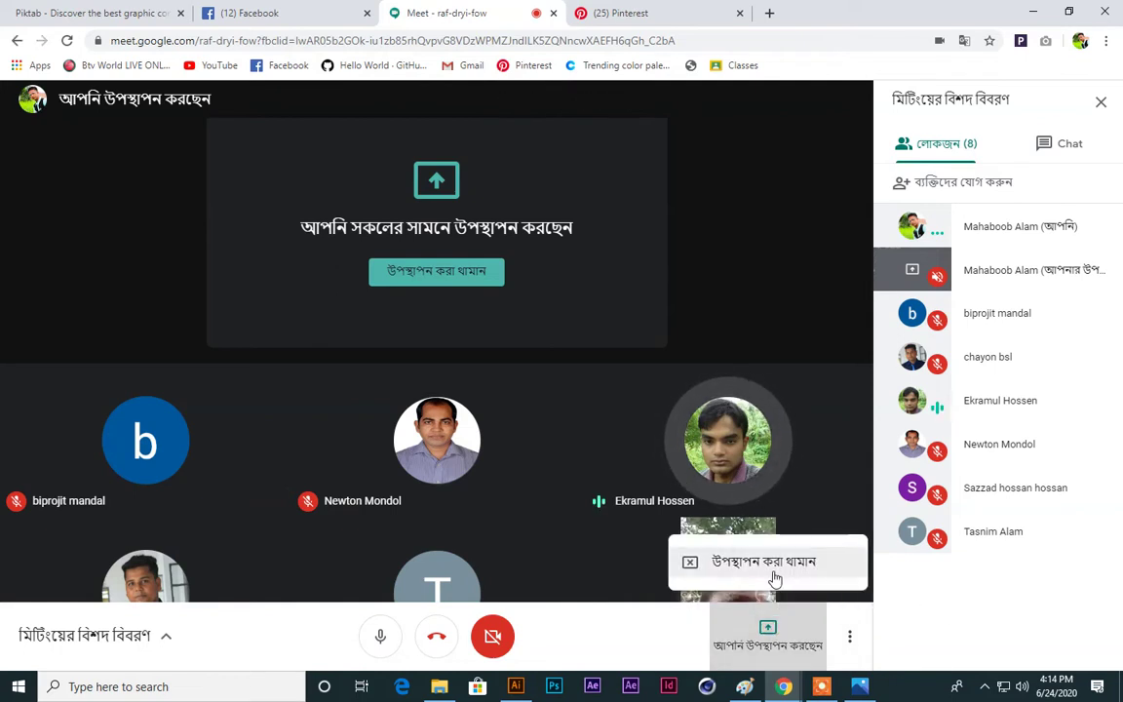
left_click(774, 572)
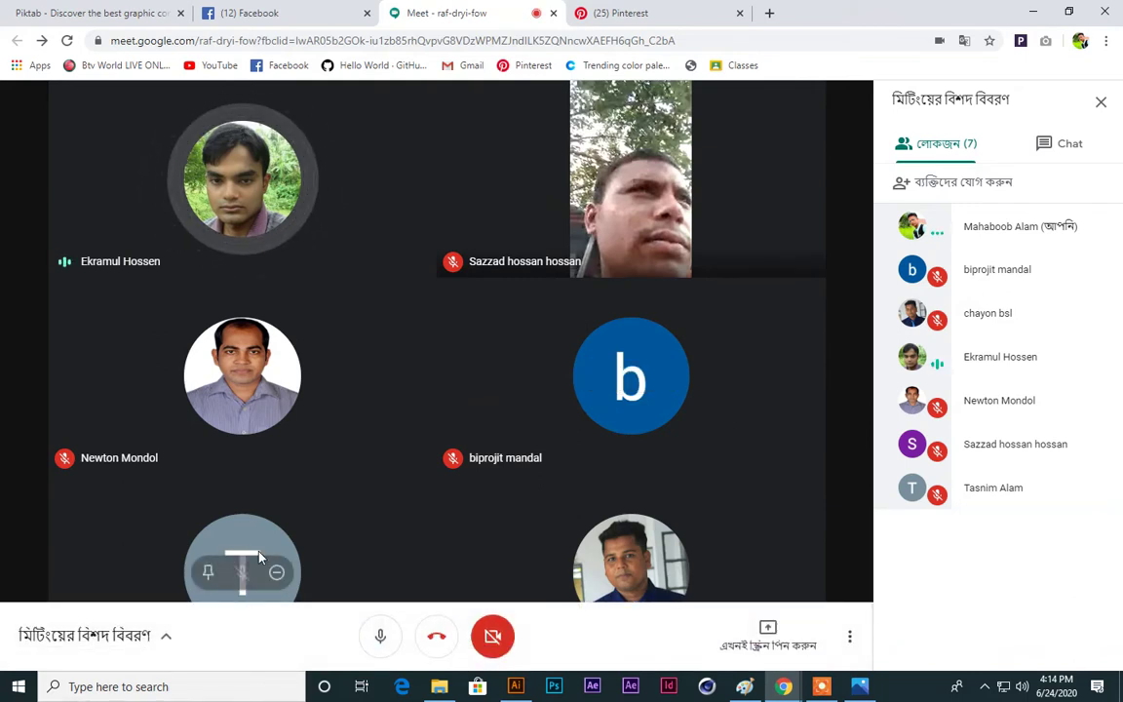
Step: Alternately mute and unmute the microphone while a participant presents line and ellipse blends, leaving it on at the end
left_click(379, 638)
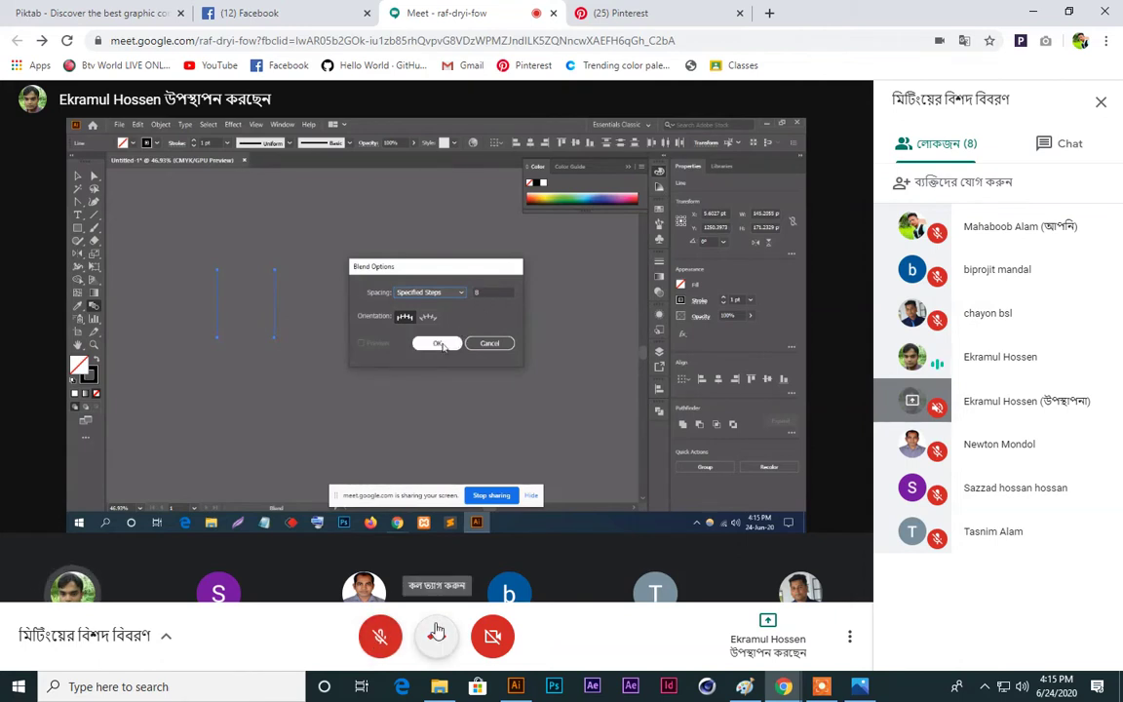
left_click(380, 635)
mouse_move(592, 588)
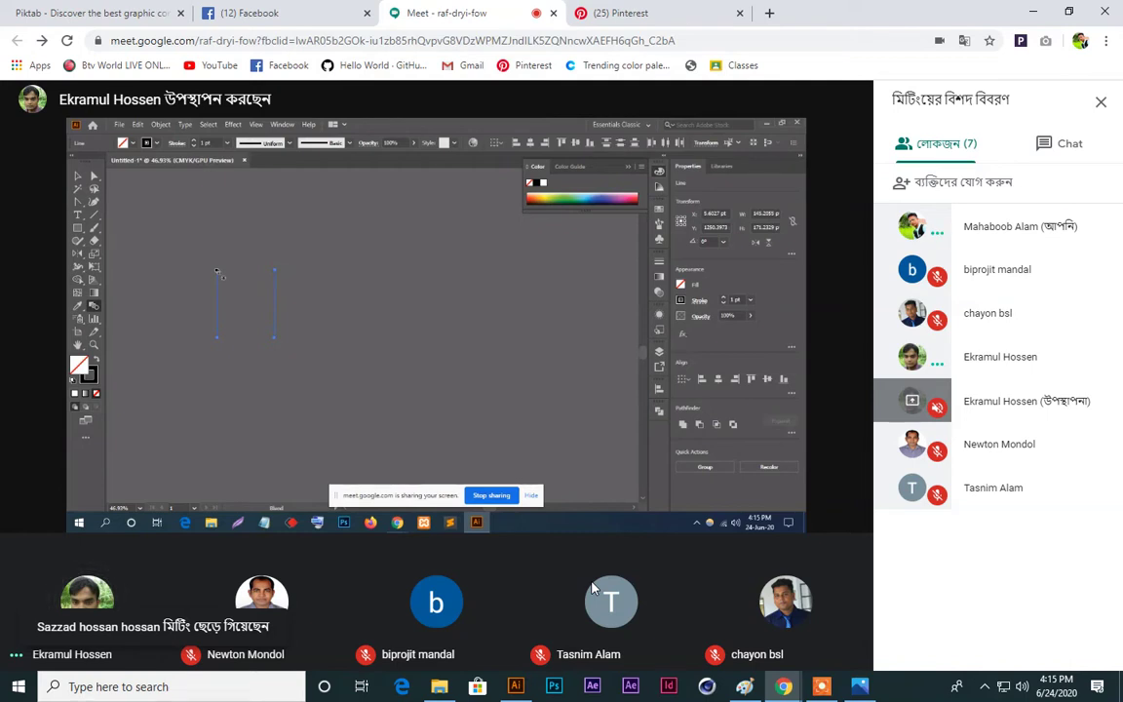
mouse_move(218, 280)
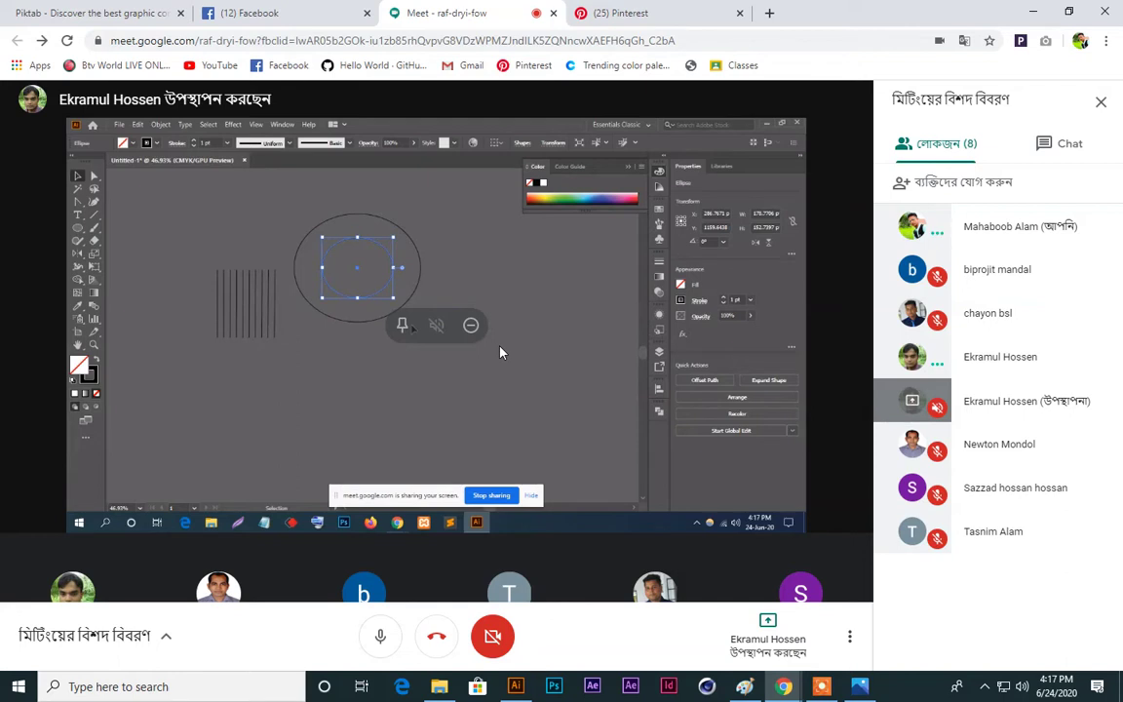
left_click(380, 636)
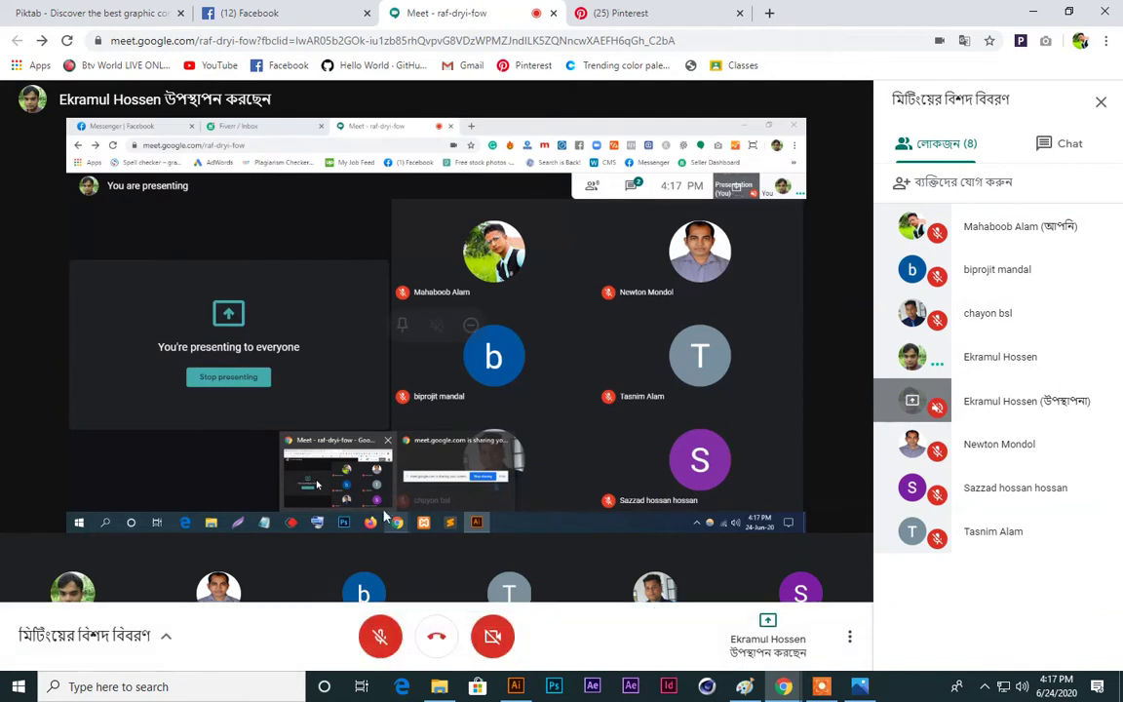
left_click(381, 636)
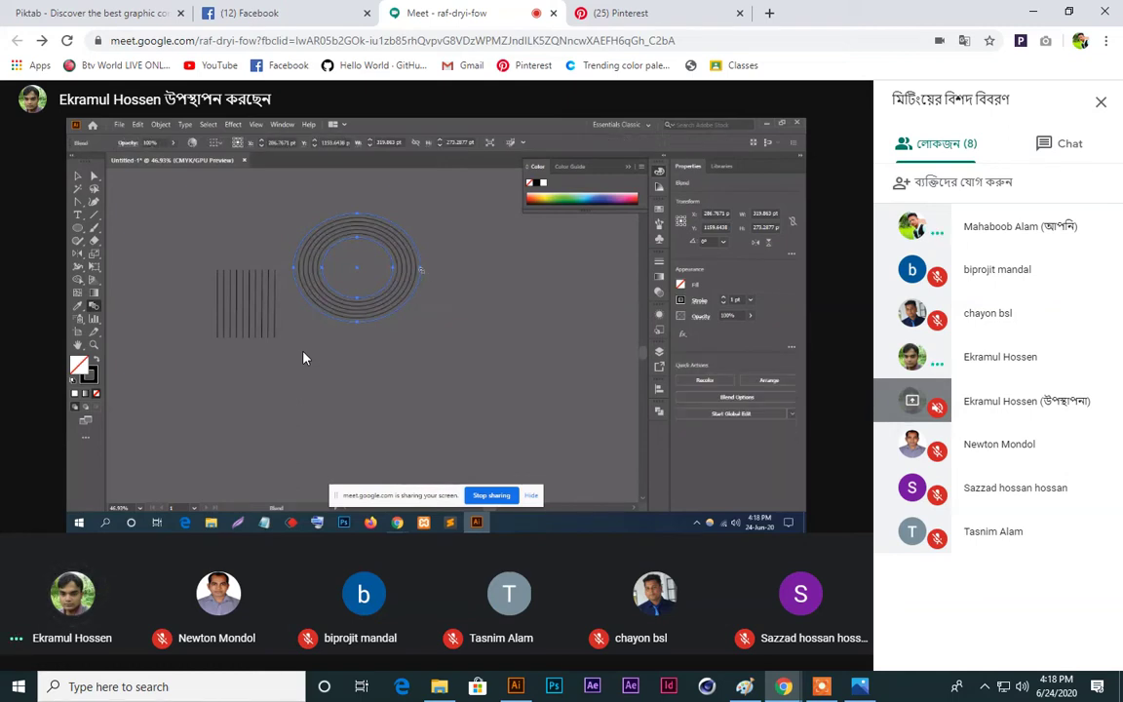
mouse_move(394, 574)
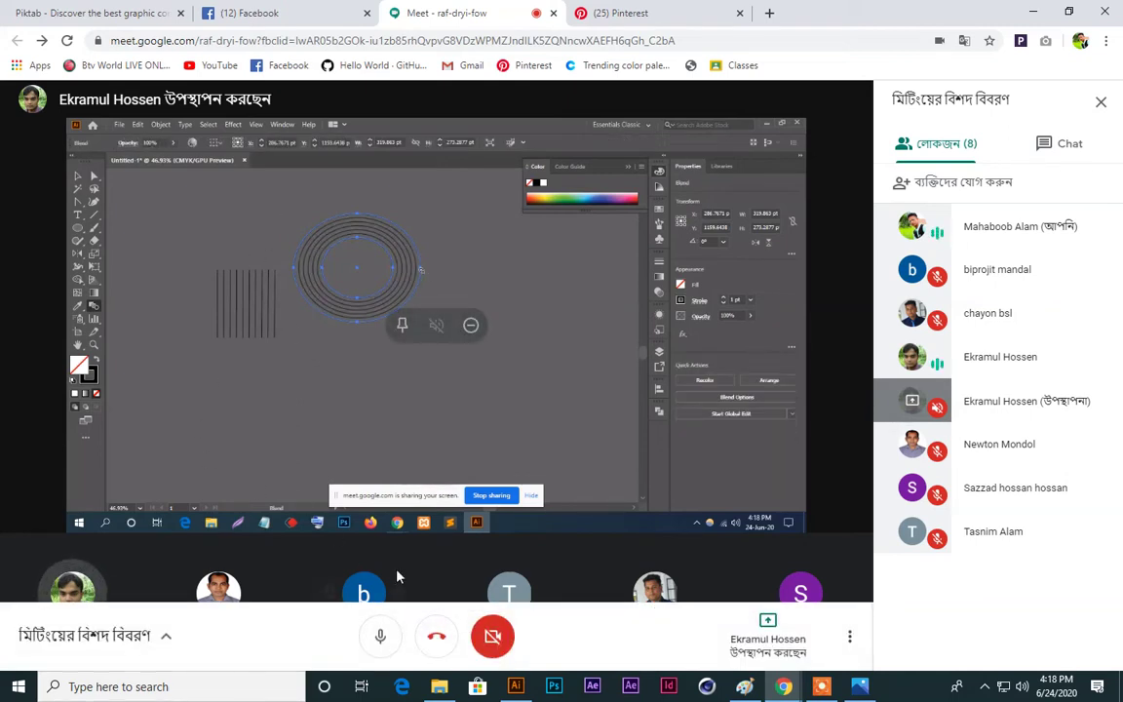
left_click(380, 636)
mouse_move(280, 493)
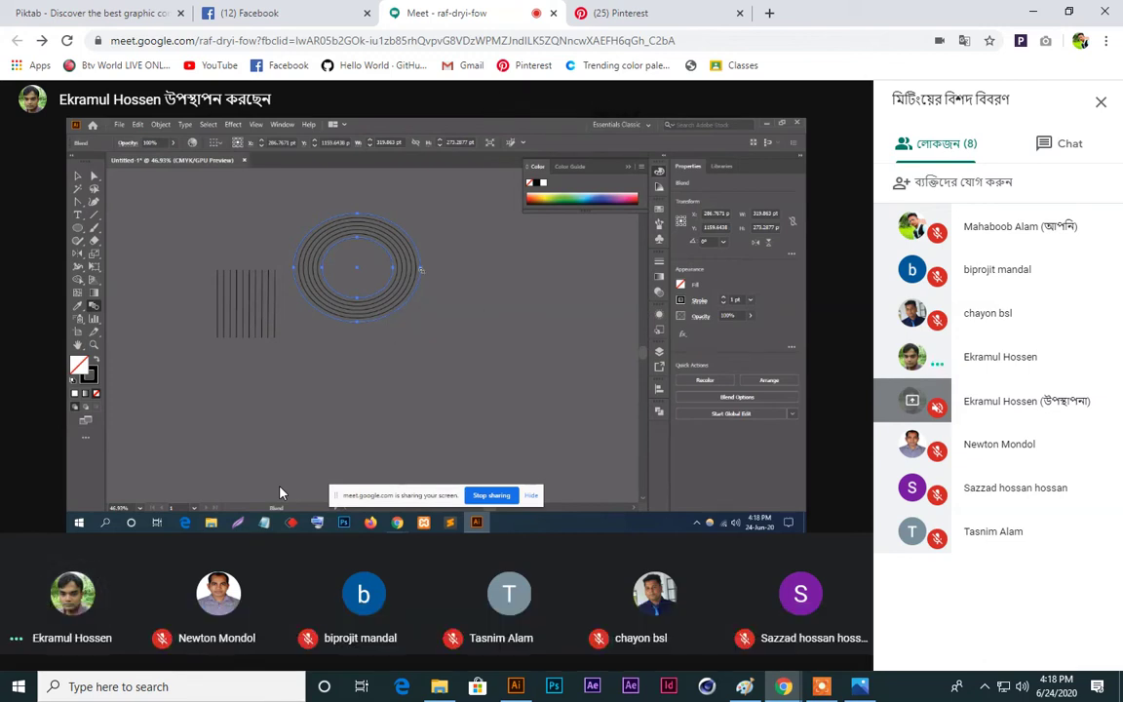
left_click(380, 635)
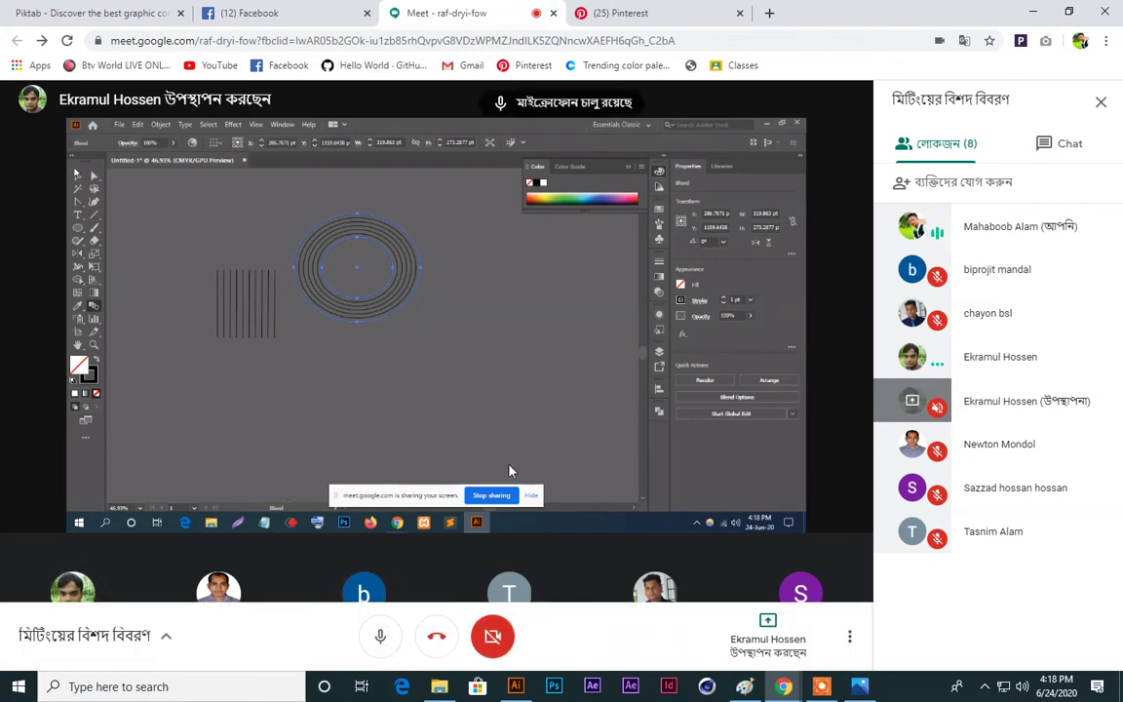
mouse_move(509, 471)
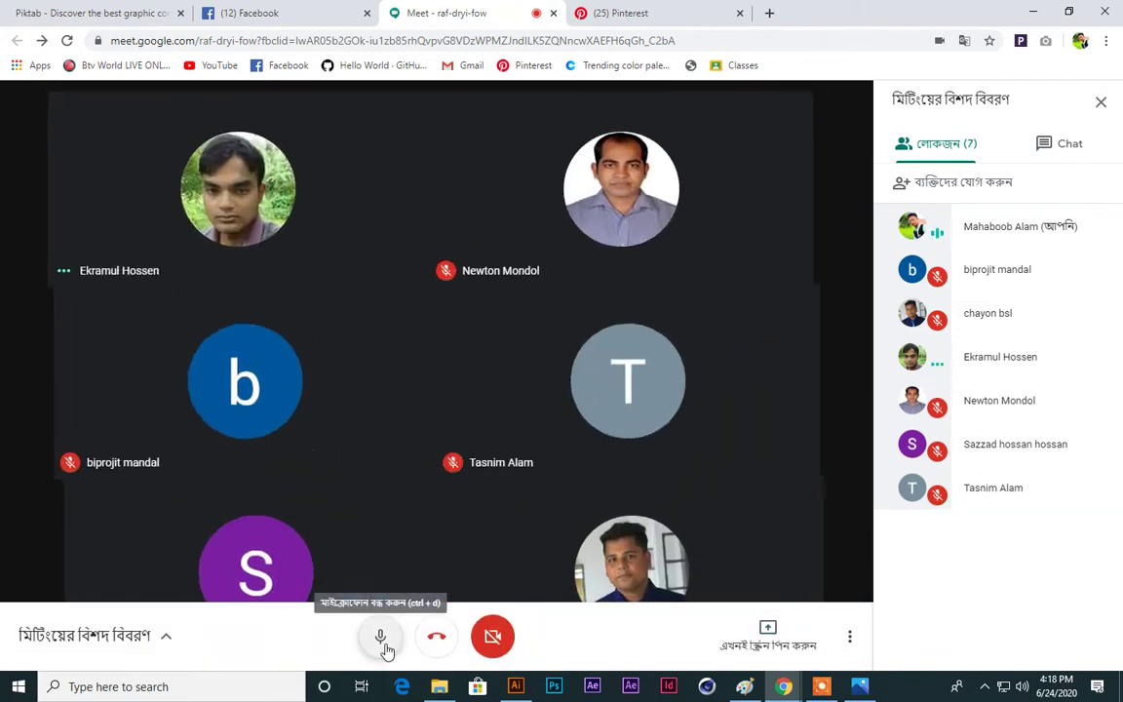
mouse_move(772, 351)
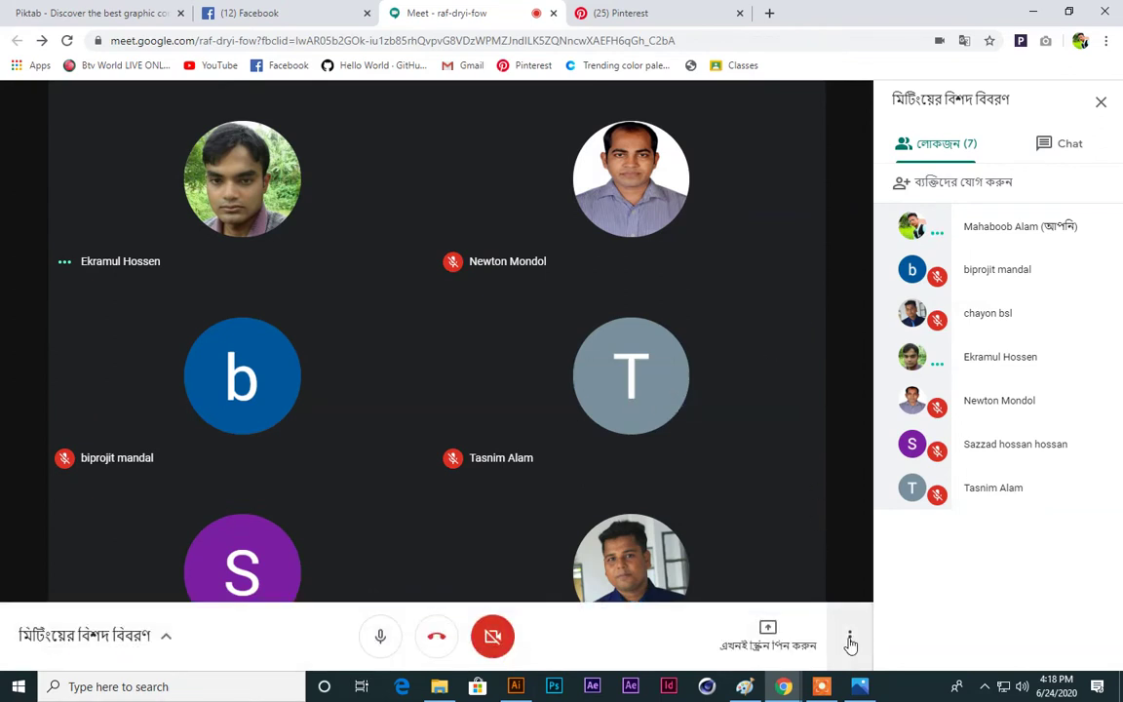
Step: Show the call in full screen and close the meeting details pane
left_click(848, 639)
left_click(747, 397)
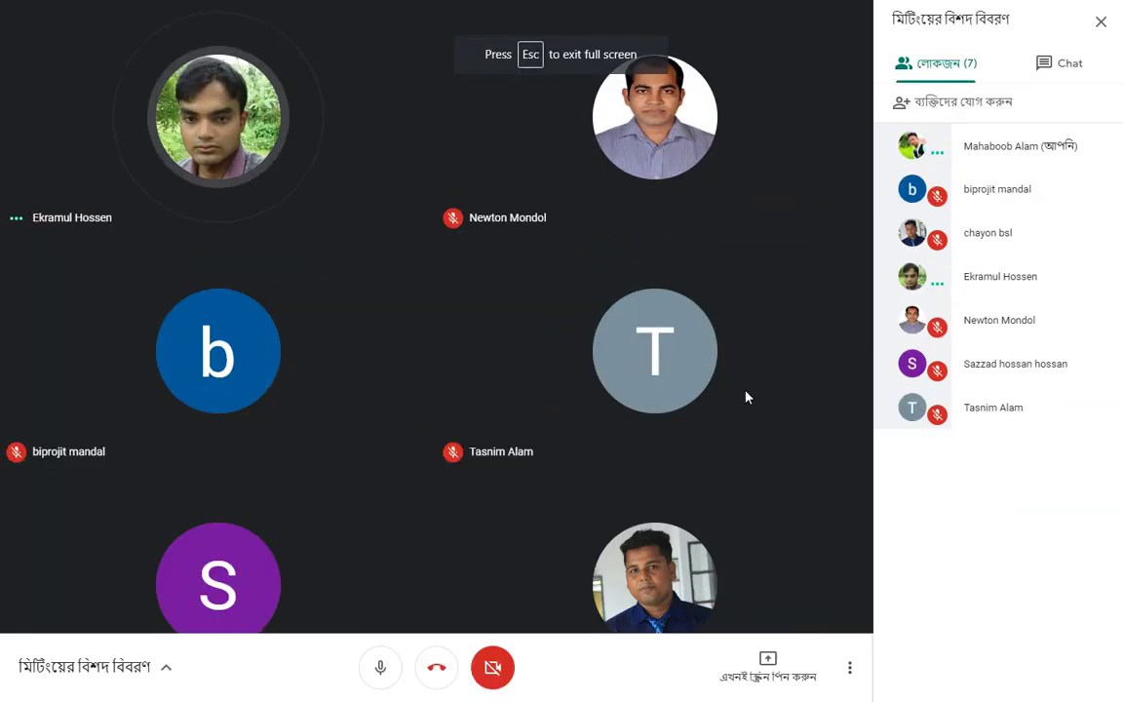
left_click(1099, 18)
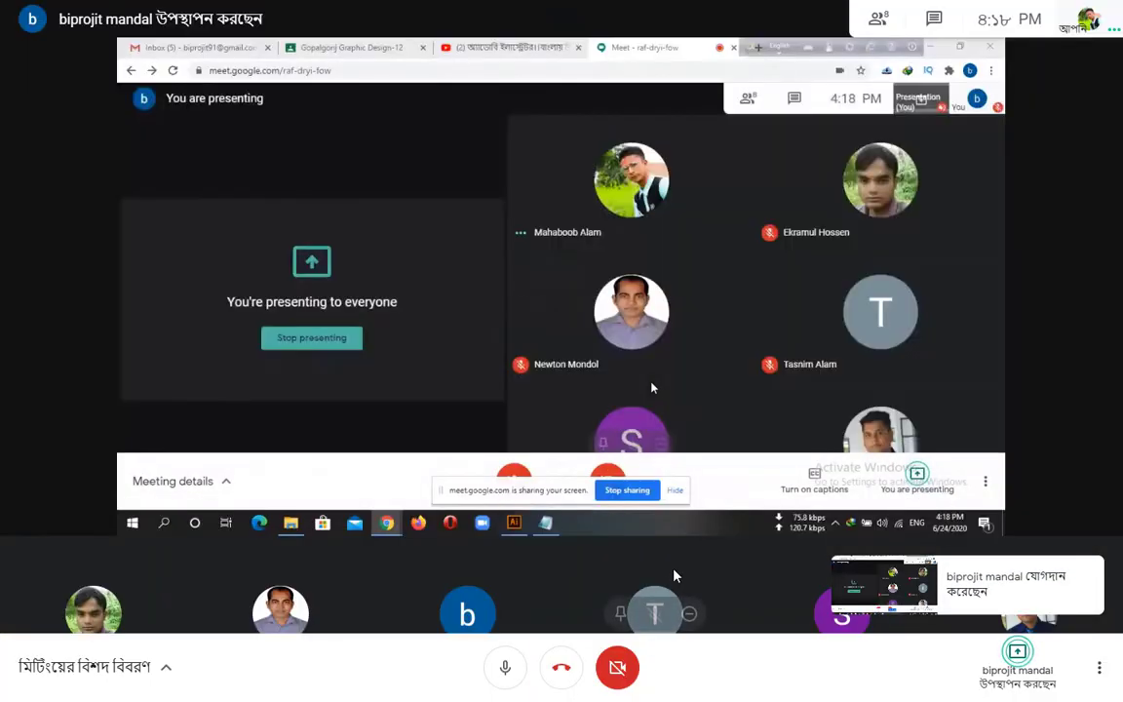
Step: Mute the microphone for the second participant's horizontal line blend and unmute it to give feedback
left_click(505, 665)
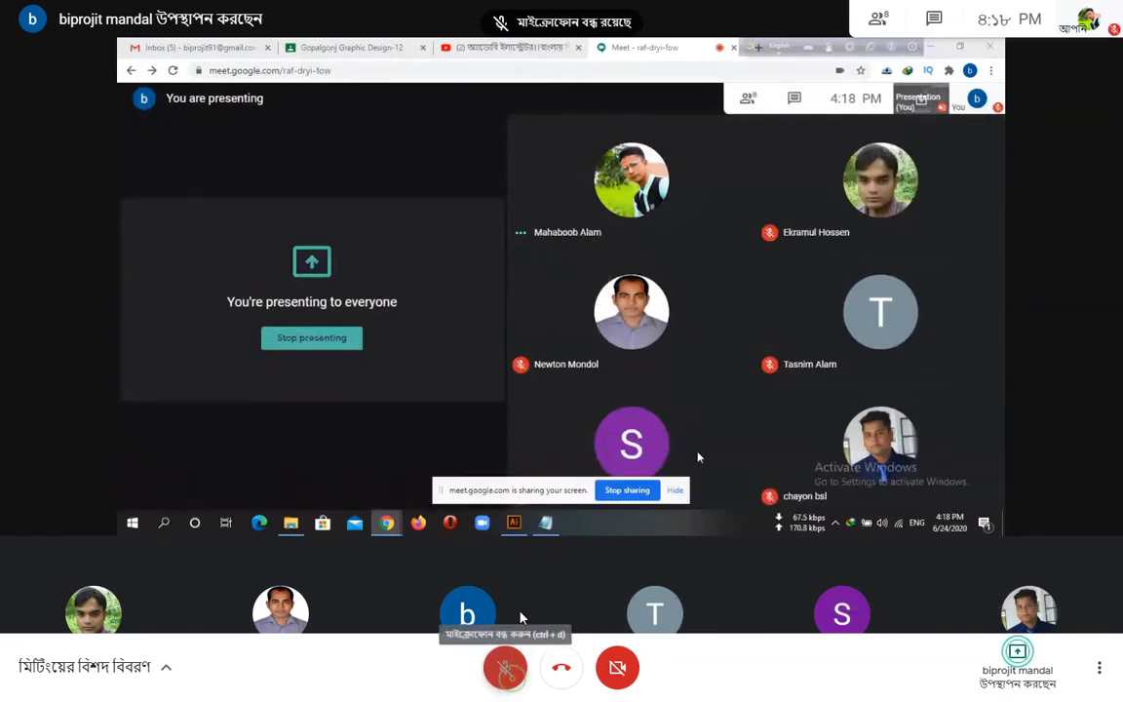
mouse_move(522, 617)
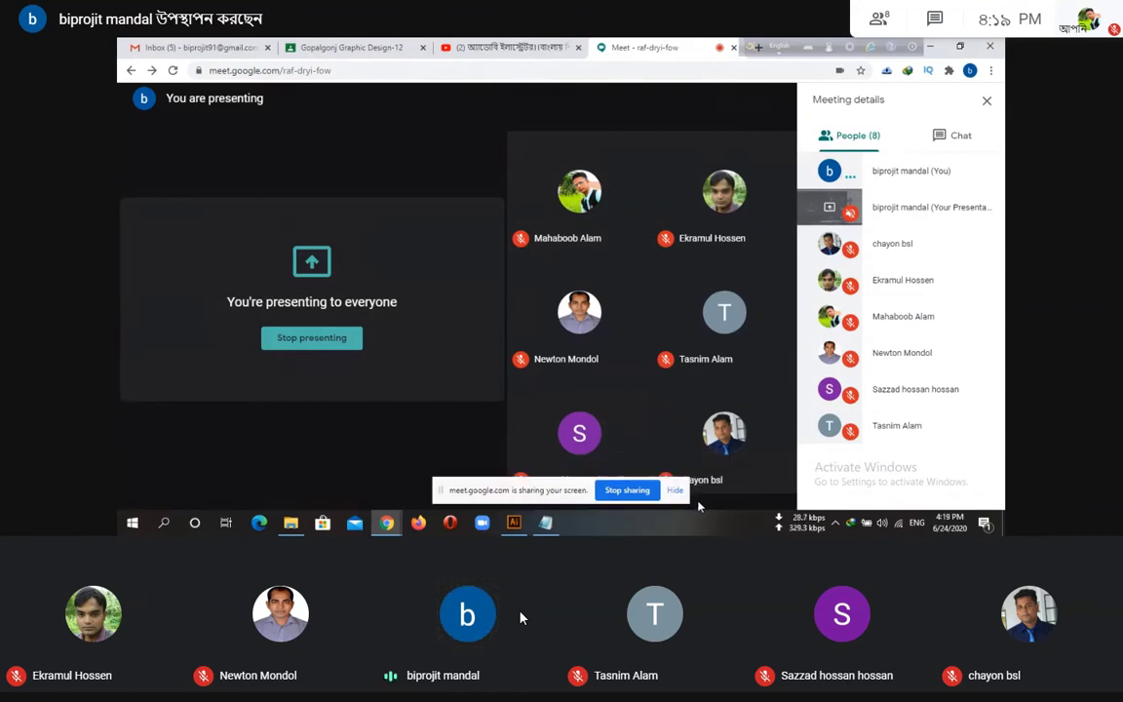
left_click(509, 671)
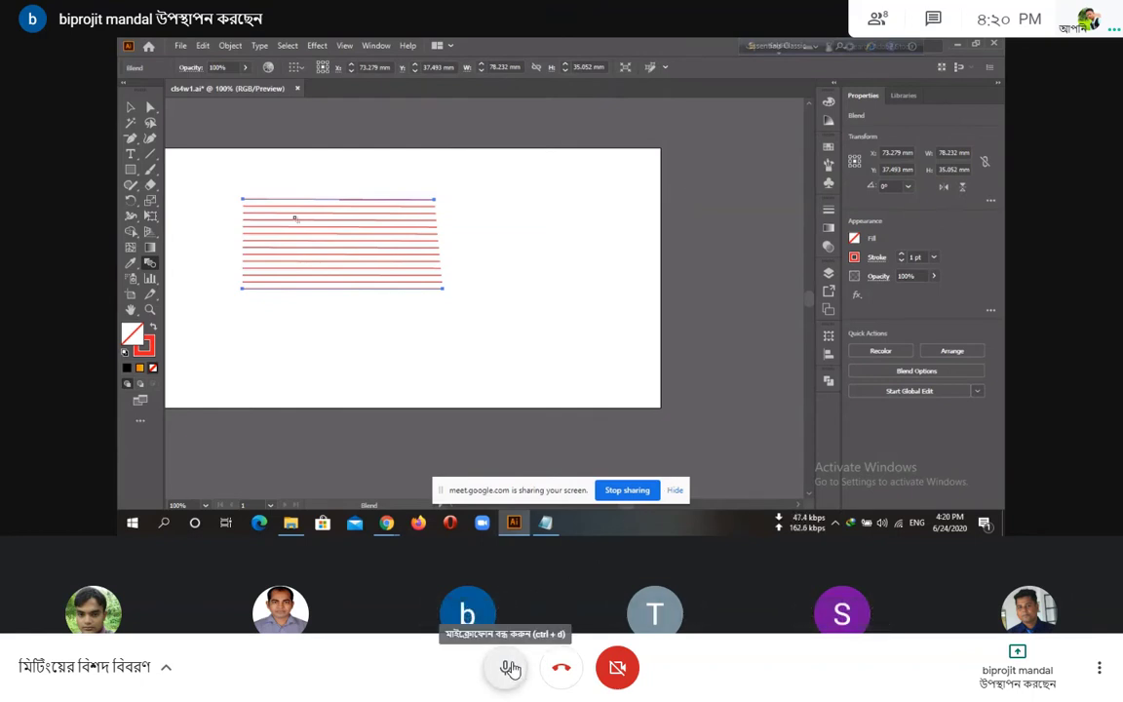
left_click(509, 668)
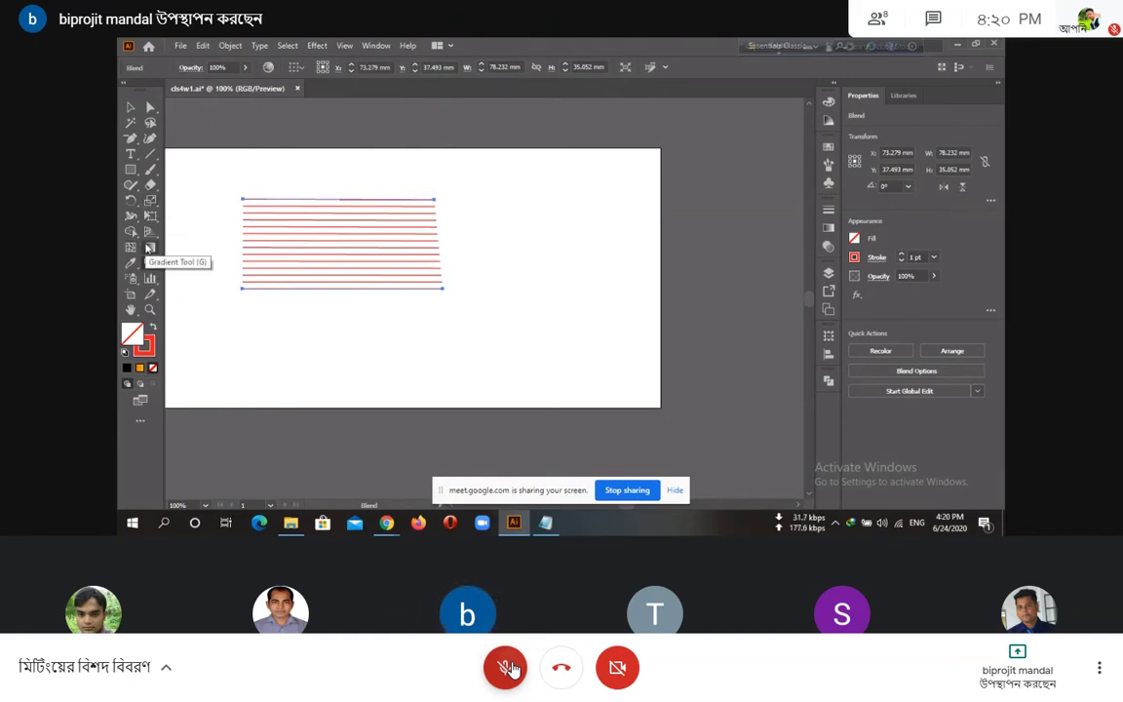
left_click(506, 666)
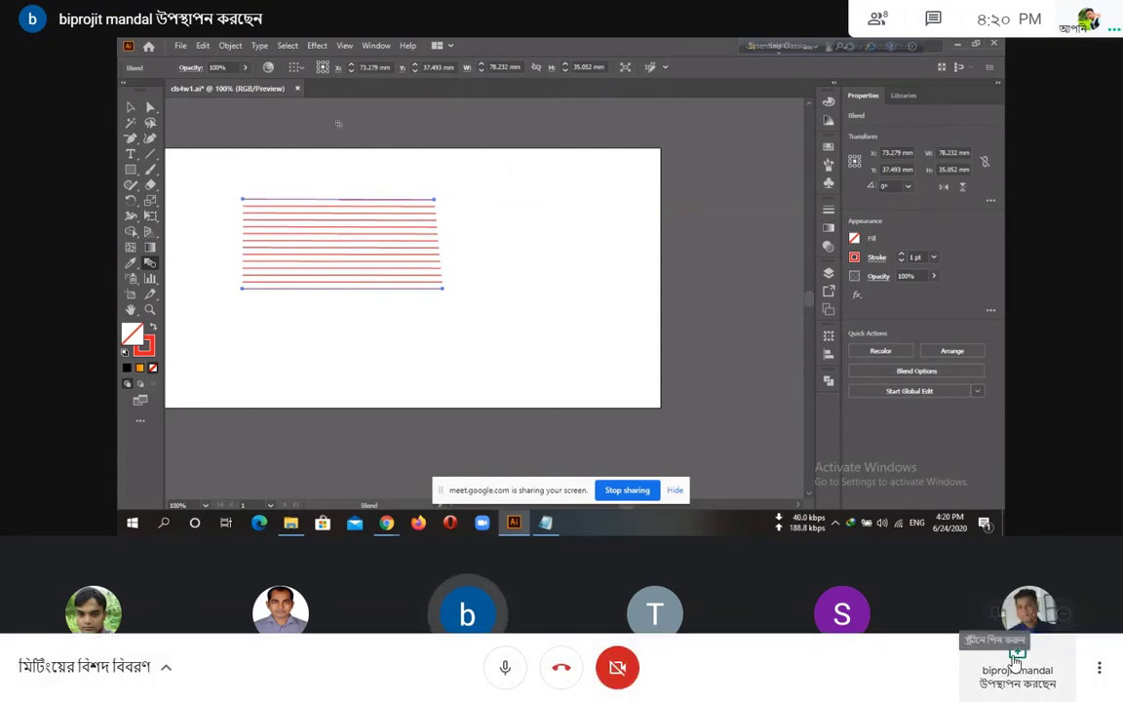
left_click(1016, 654)
left_click(882, 559)
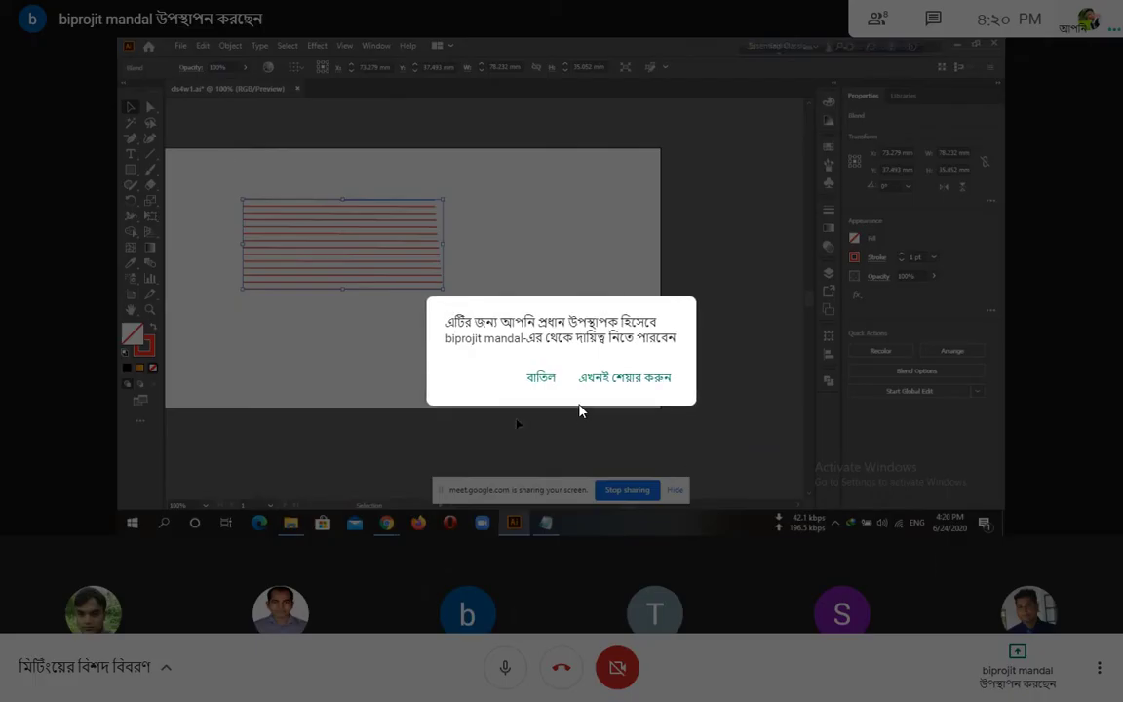
left_click(599, 378)
left_click(532, 297)
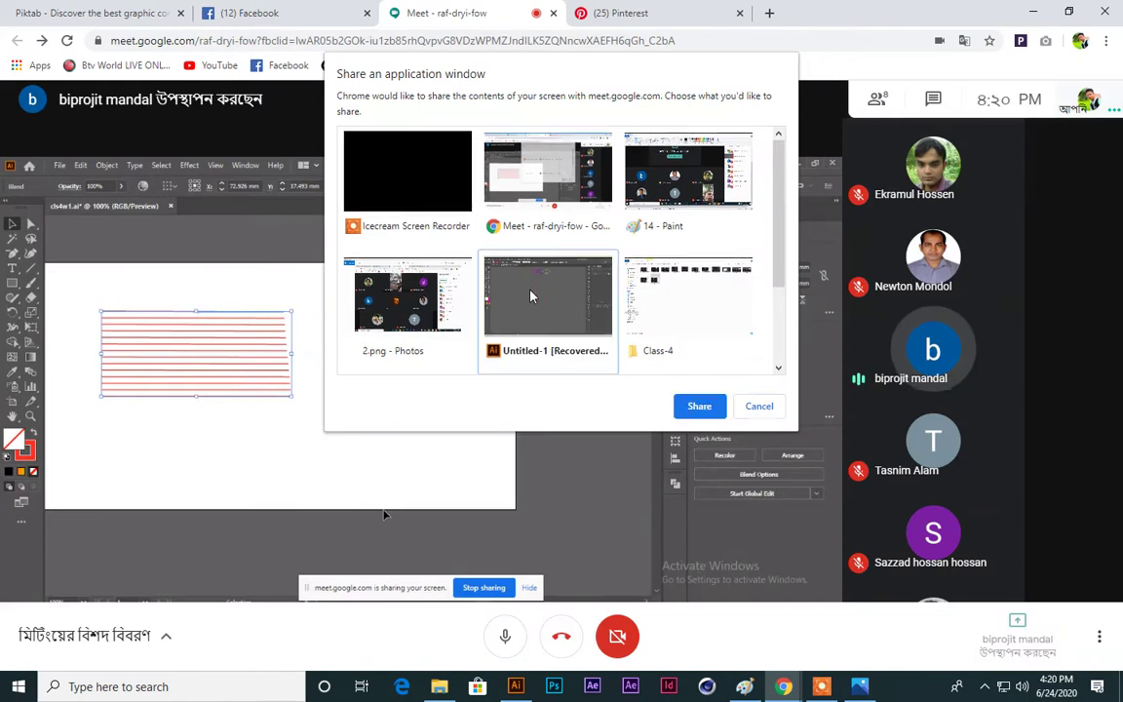
left_click(760, 406)
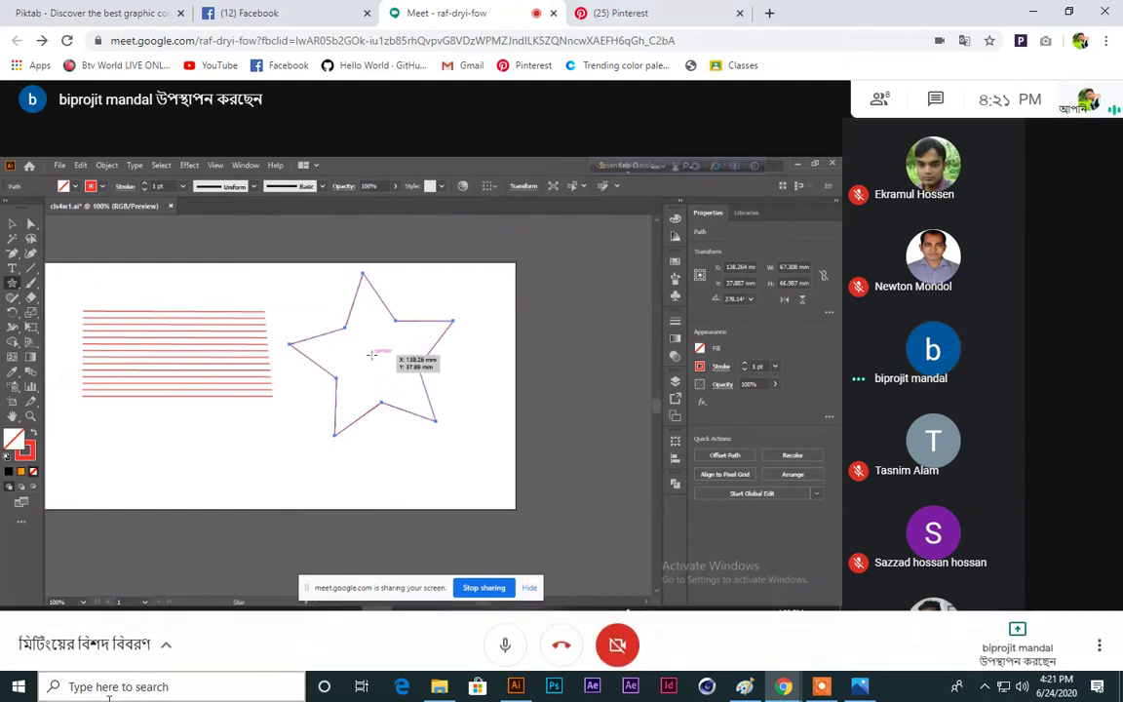
mouse_move(343, 388)
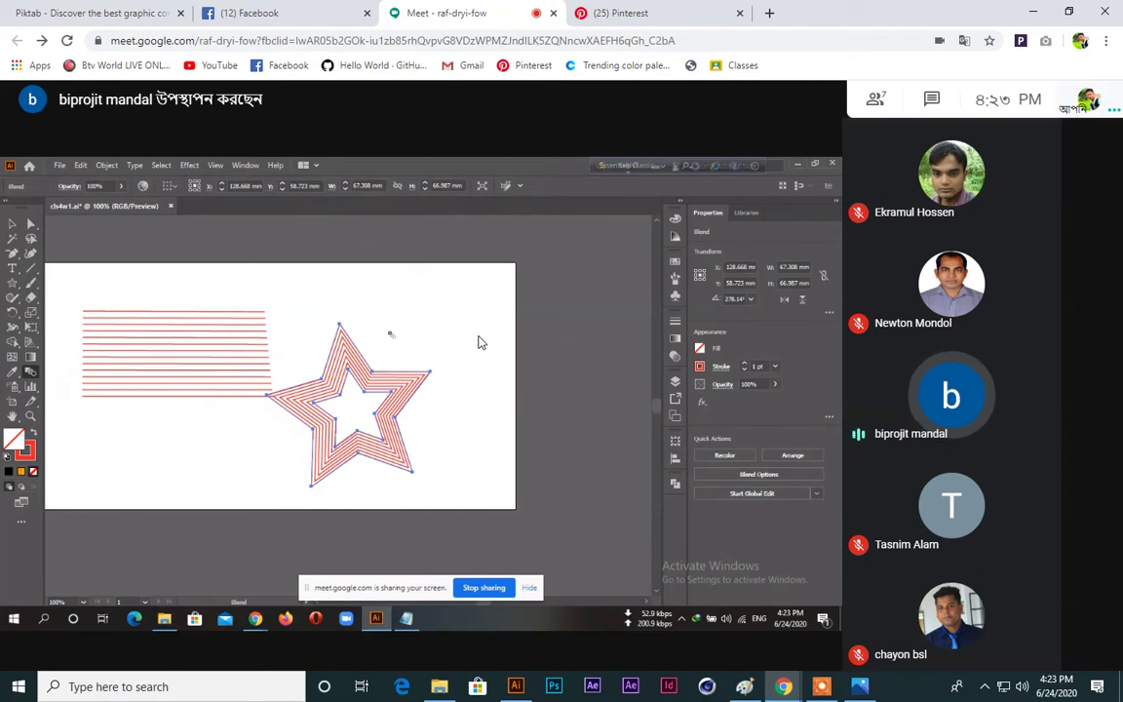
mouse_move(389, 354)
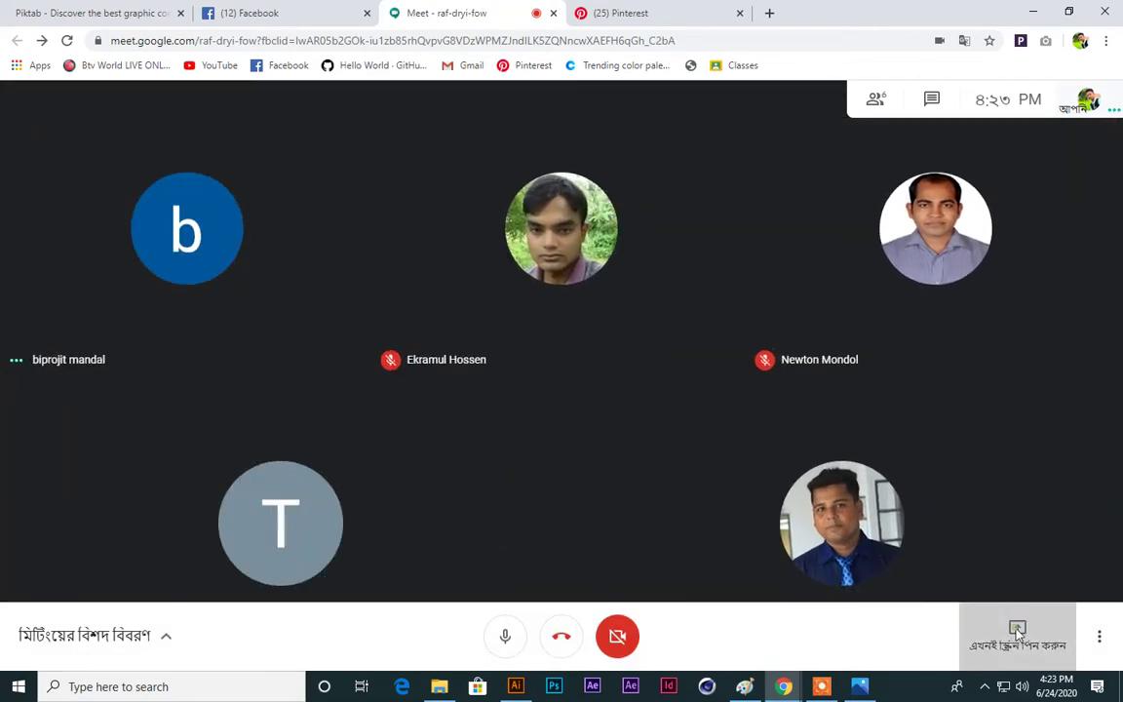
Step: Share the Illustrator window in the Google Meet call, hide the sharing notice and switch to Illustrator
left_click(975, 632)
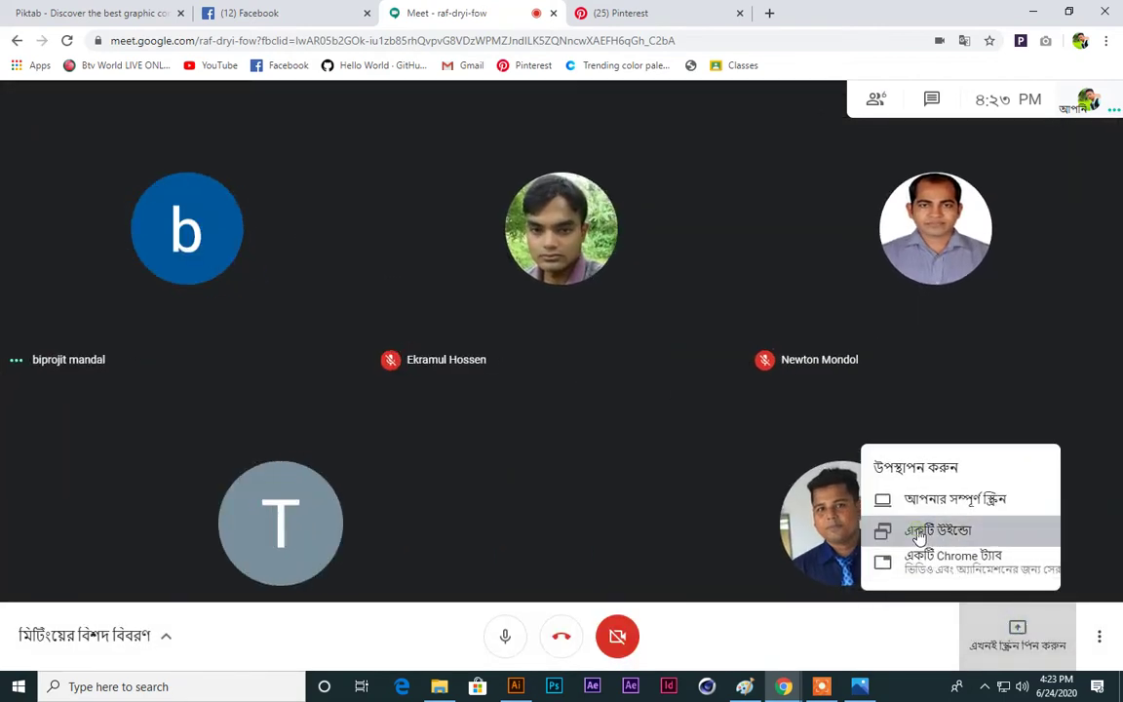
left_click(919, 533)
left_click(526, 292)
left_click(698, 405)
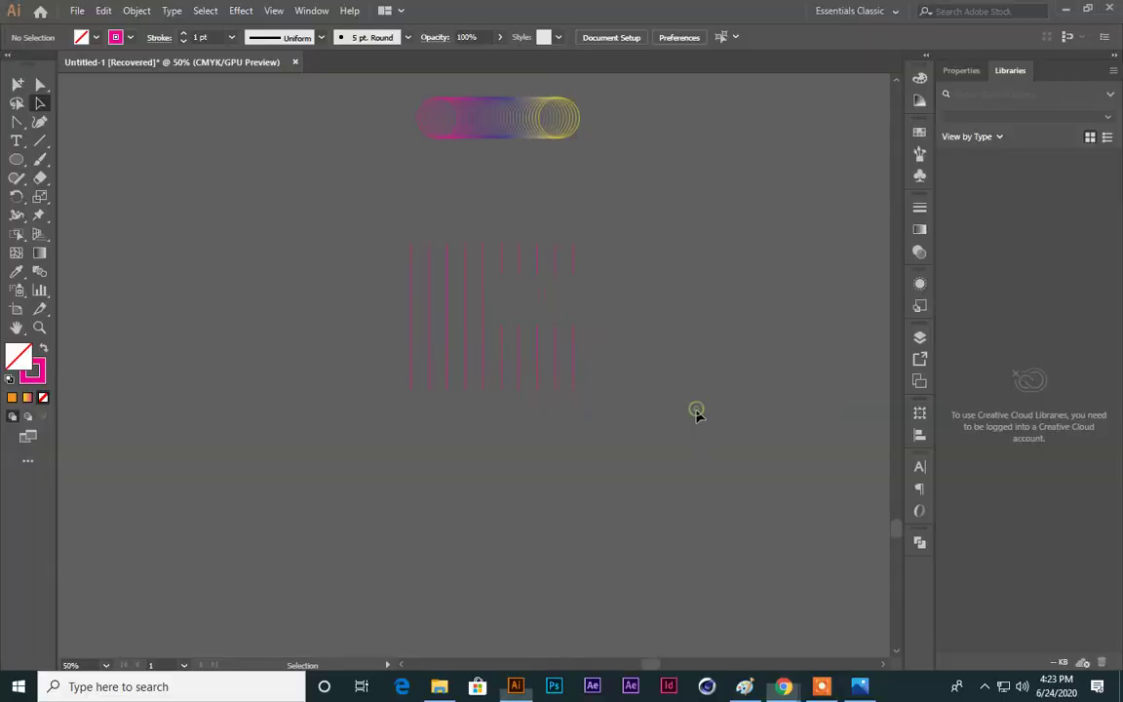
left_click(693, 647)
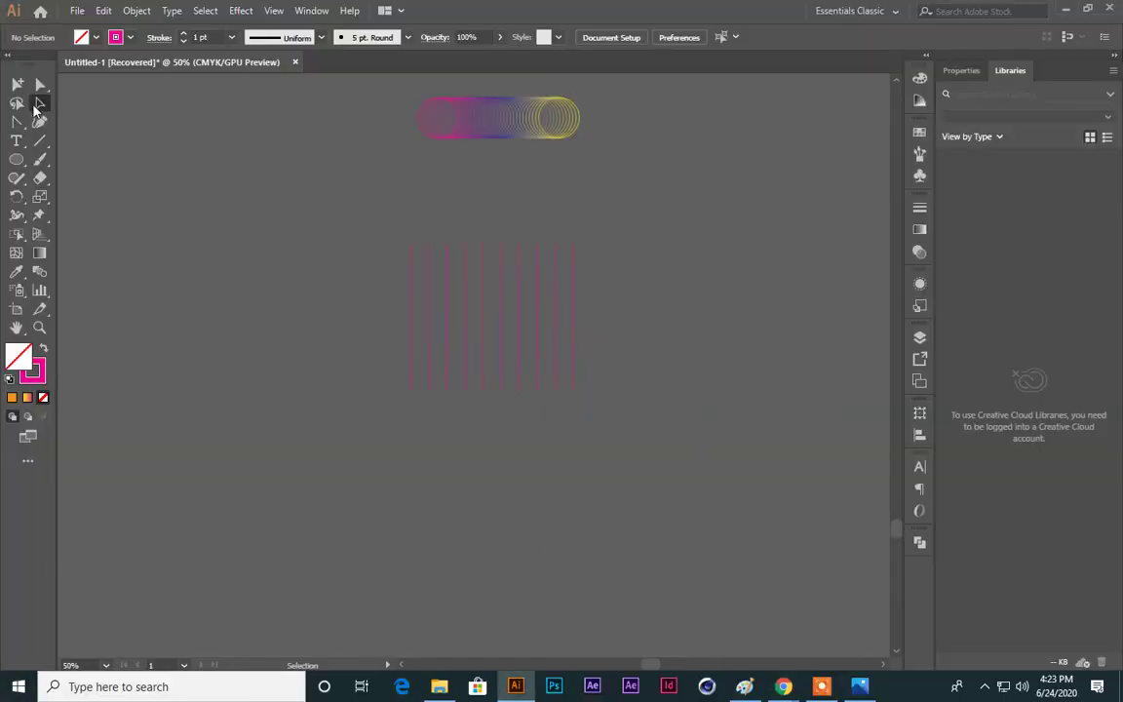
Step: Delete the vertical line blend and draw a magenta-filled circle without stroke, about 141.6 mm in diameter, in its place
left_click_drag(667, 458, 121, 160)
key("ctrl+shift+a")
left_click(15, 160)
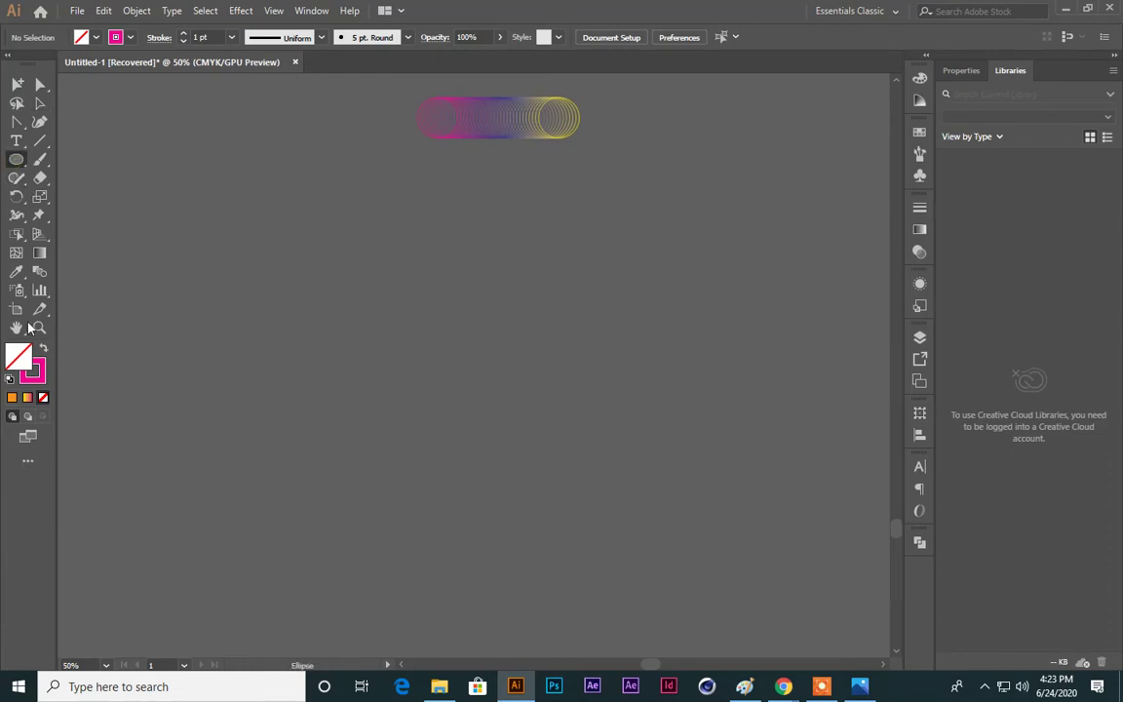
left_click(43, 348)
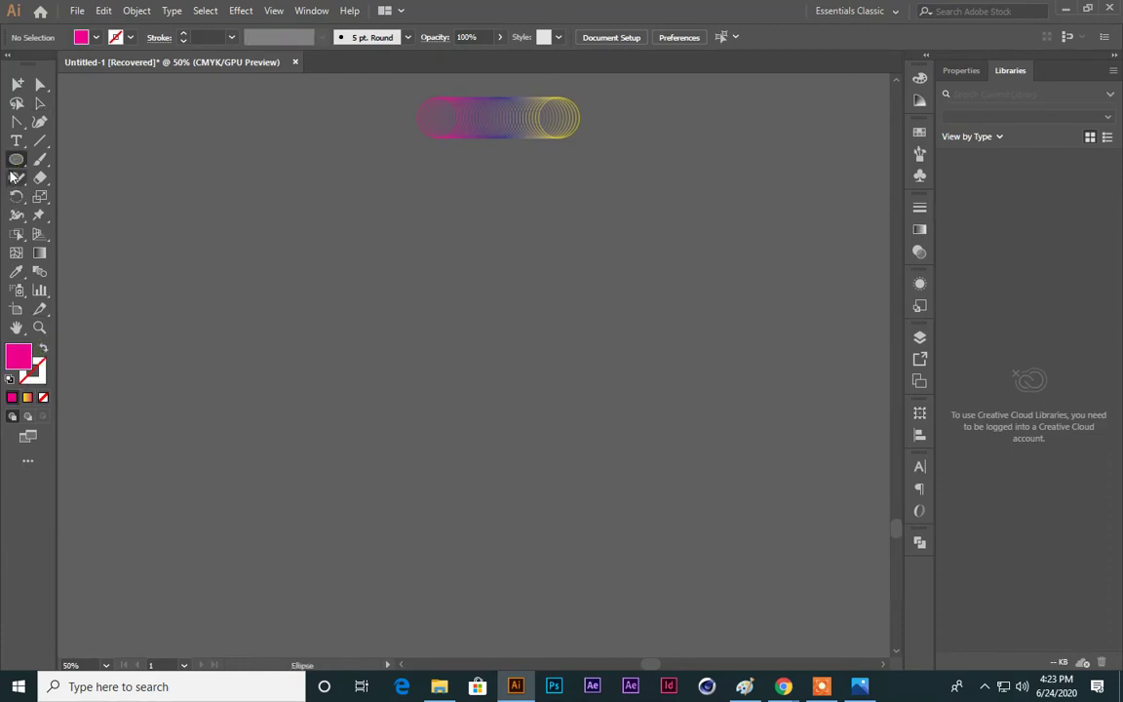
left_click_drag(368, 328, 469, 432)
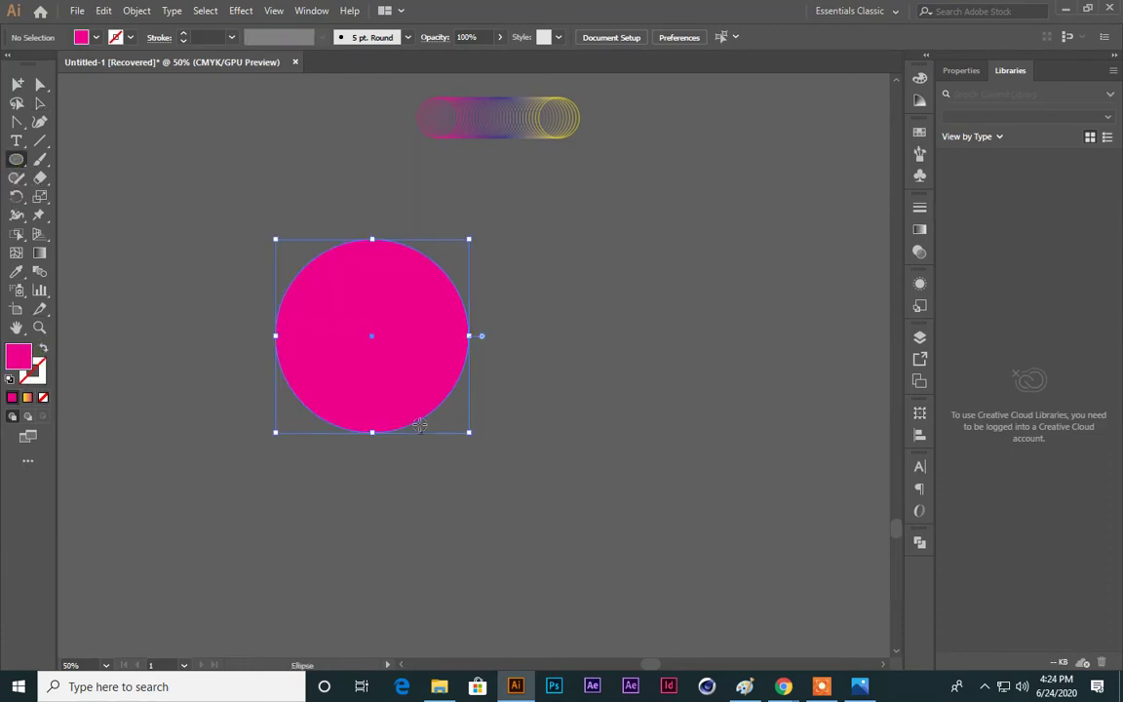
Step: Duplicate the magenta circle horizontally to its right, leaving a gap between them, and select both circles
left_click(39, 104)
left_click_drag(316, 318, 614, 325)
left_click(514, 458)
left_click_drag(165, 211, 985, 253)
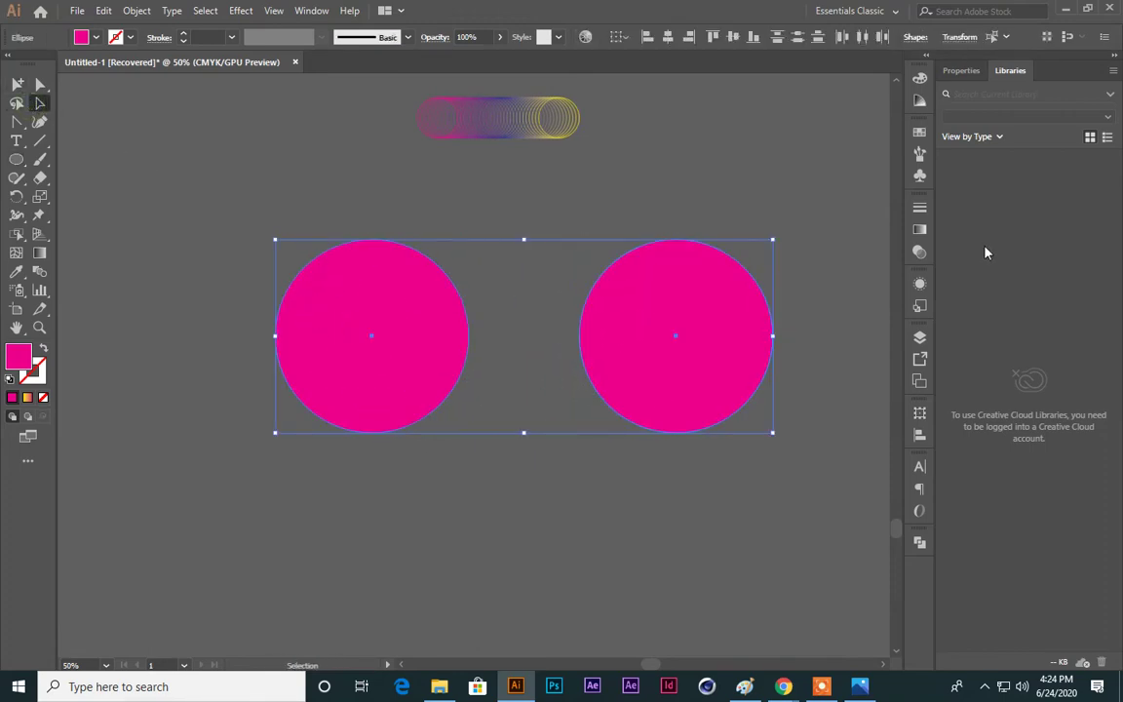
left_click(629, 288)
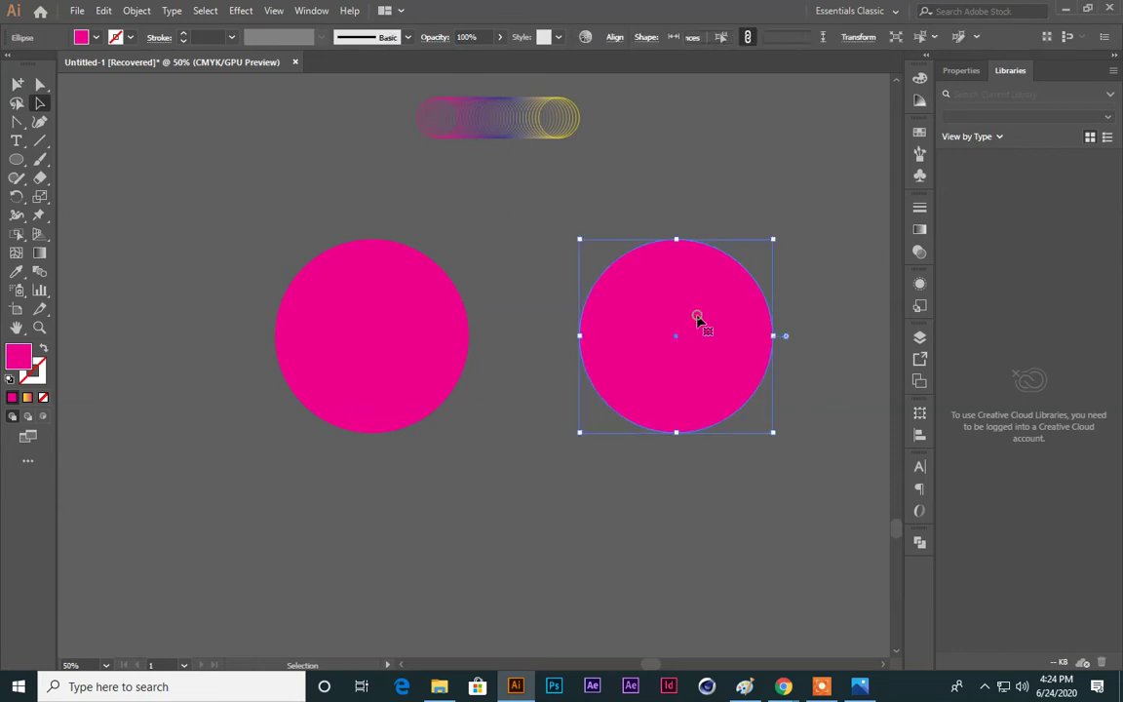
left_click(420, 200)
key("ctrl+z")
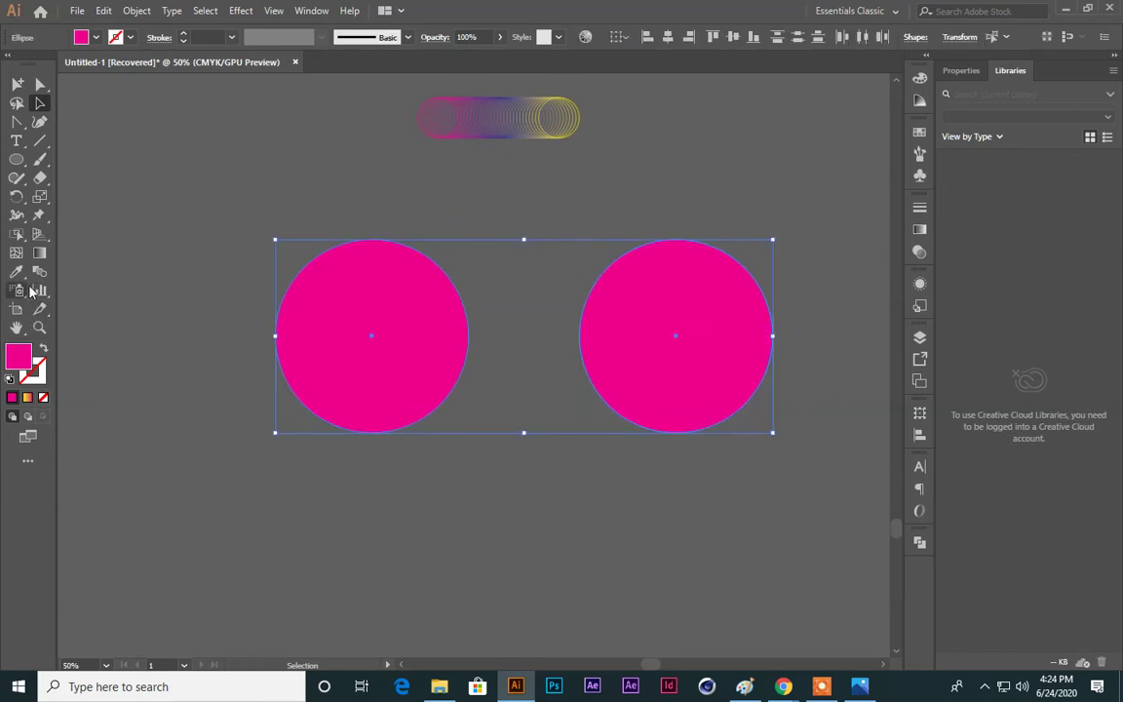
Step: Blend the two magenta circles with the Blend tool's spacing set to Smooth Color
double_click(39, 271)
left_click(763, 220)
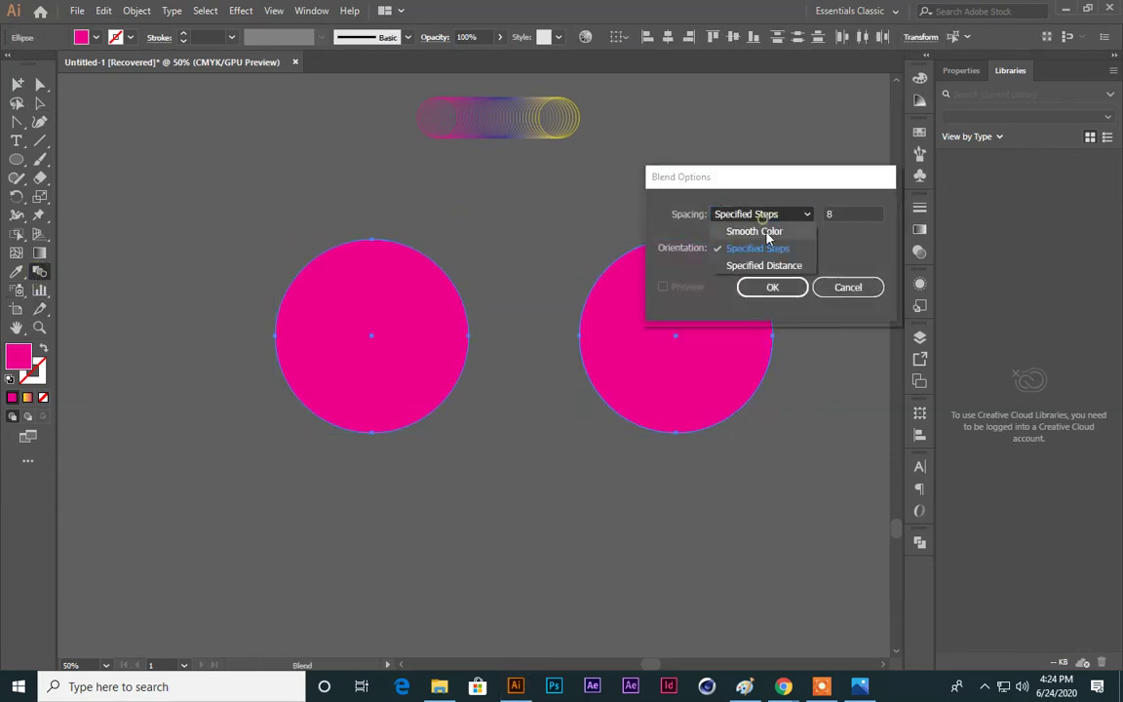
left_click(768, 229)
left_click(772, 287)
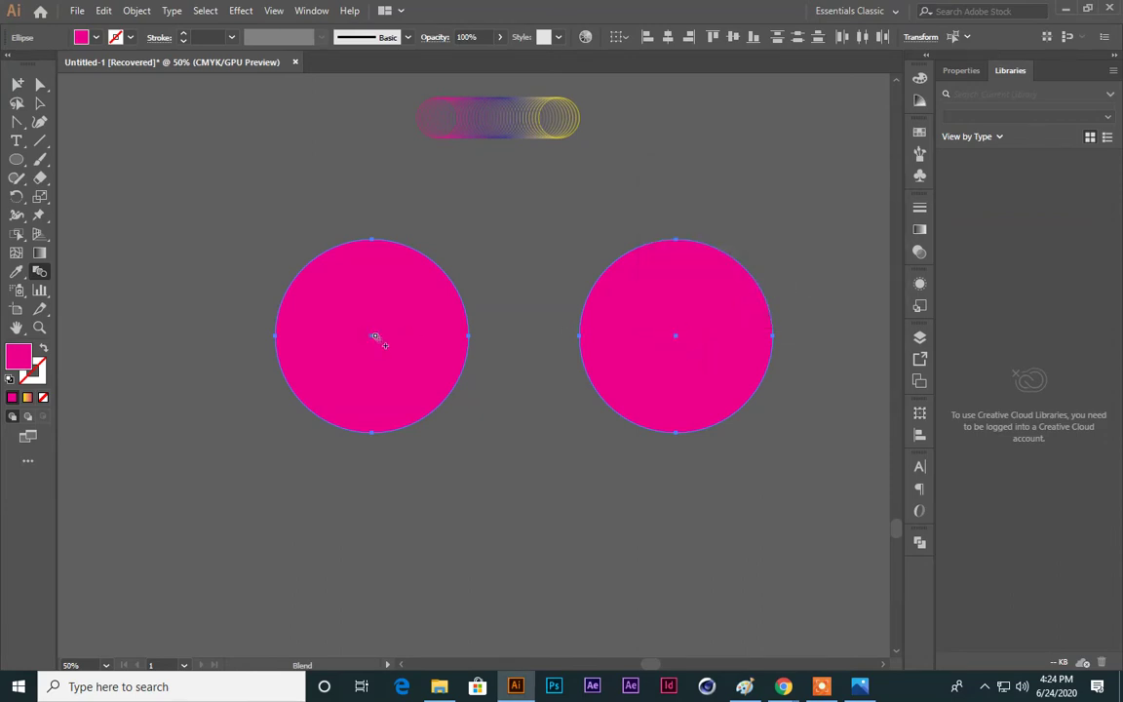
left_click(375, 336)
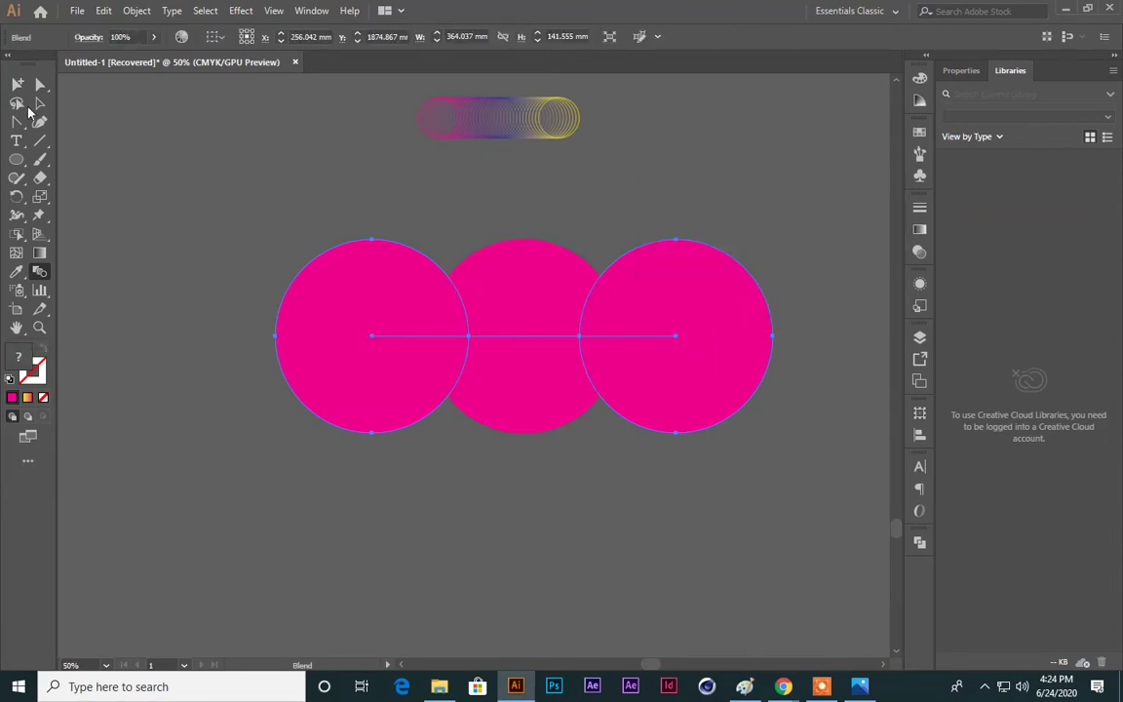
left_click(39, 104)
left_click(509, 378)
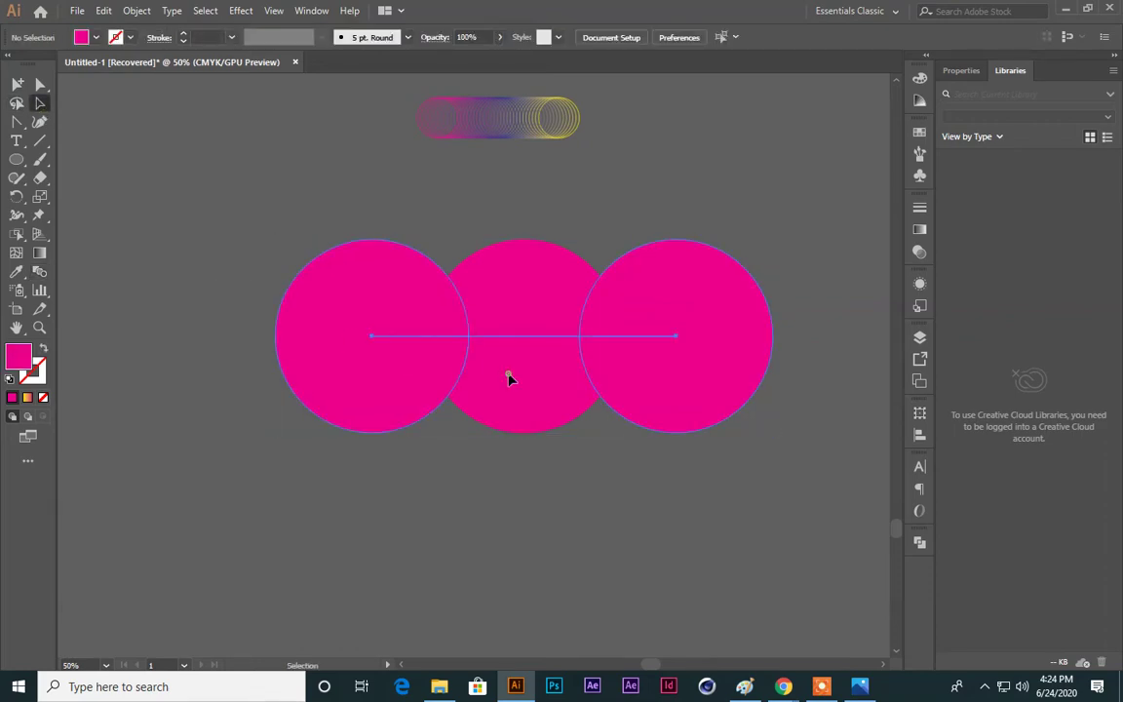
left_click(513, 377)
left_click(501, 456)
double_click(521, 360)
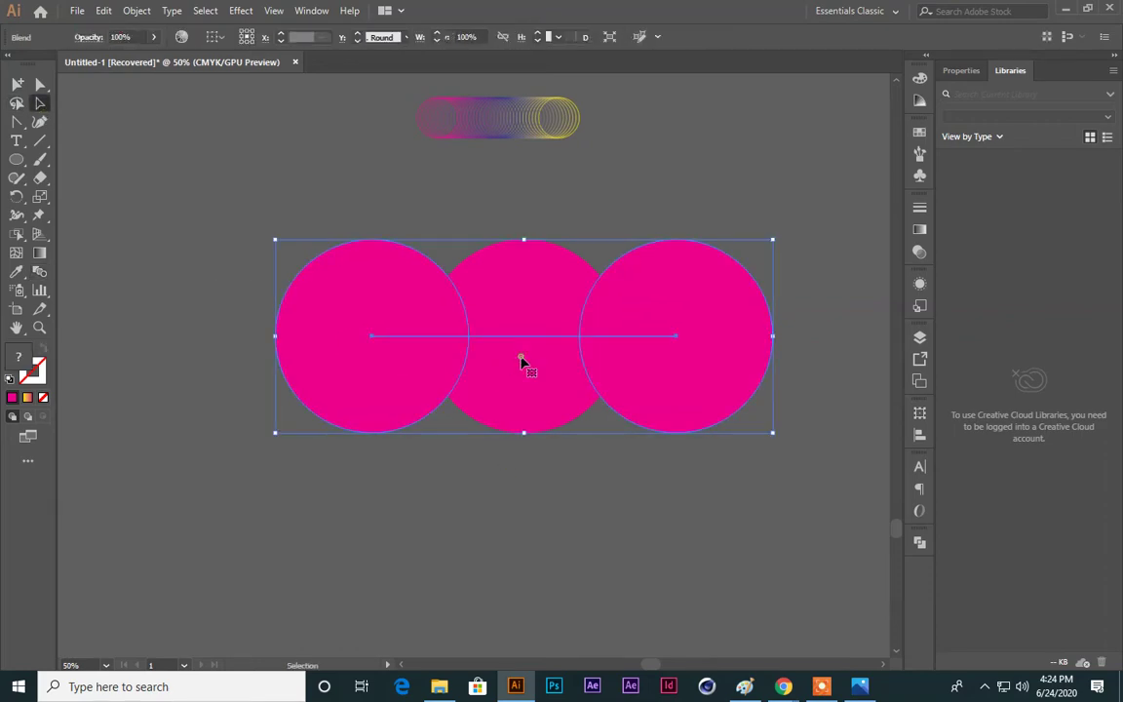
left_click(65, 88)
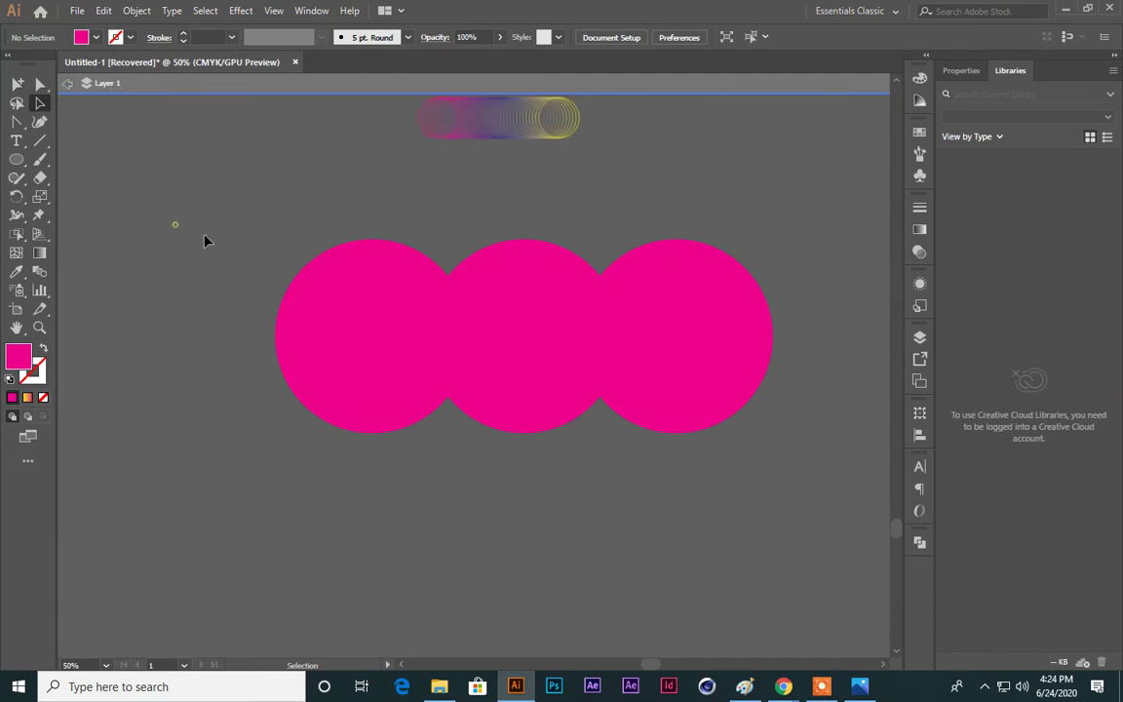
left_click(187, 156)
left_click(68, 88)
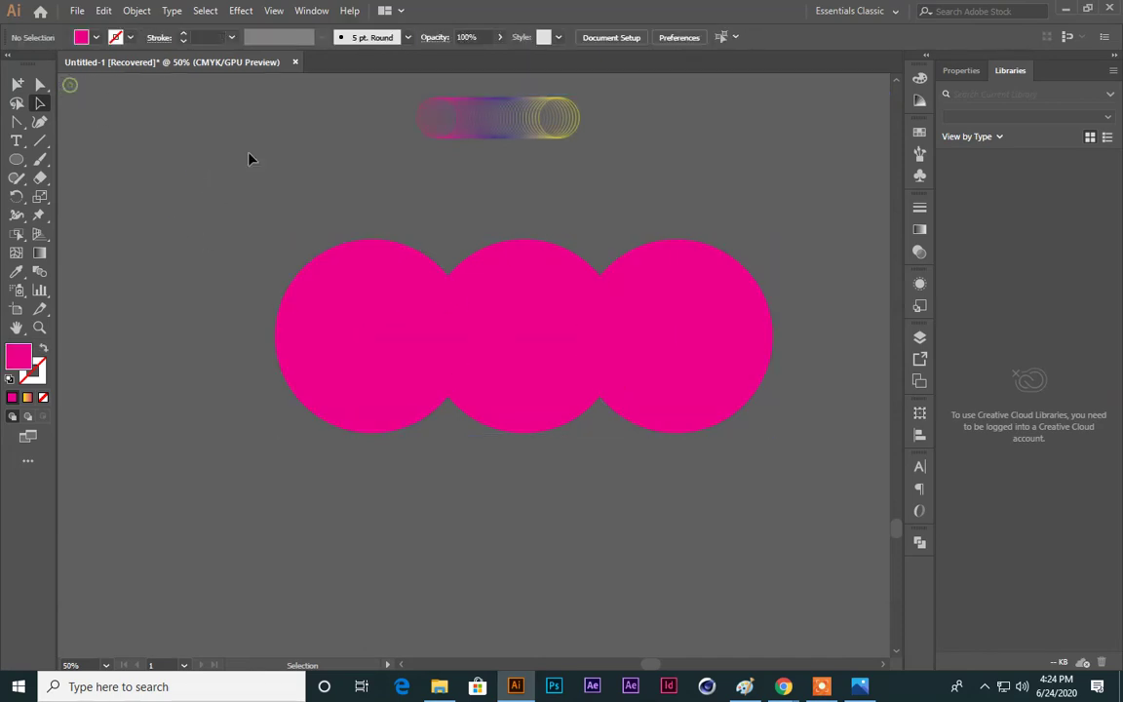
left_click(429, 343)
left_click(627, 429)
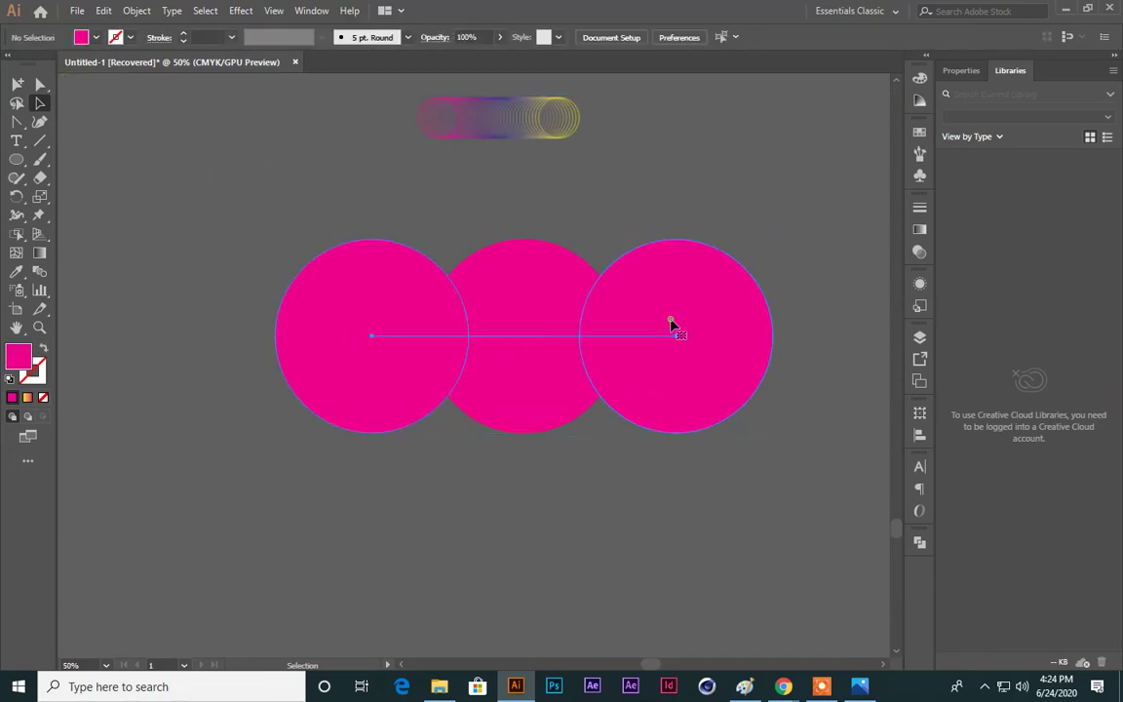
Step: Isolate the blend, fill its right circle with cyan and leave isolation mode
double_click(672, 324)
left_click(729, 317)
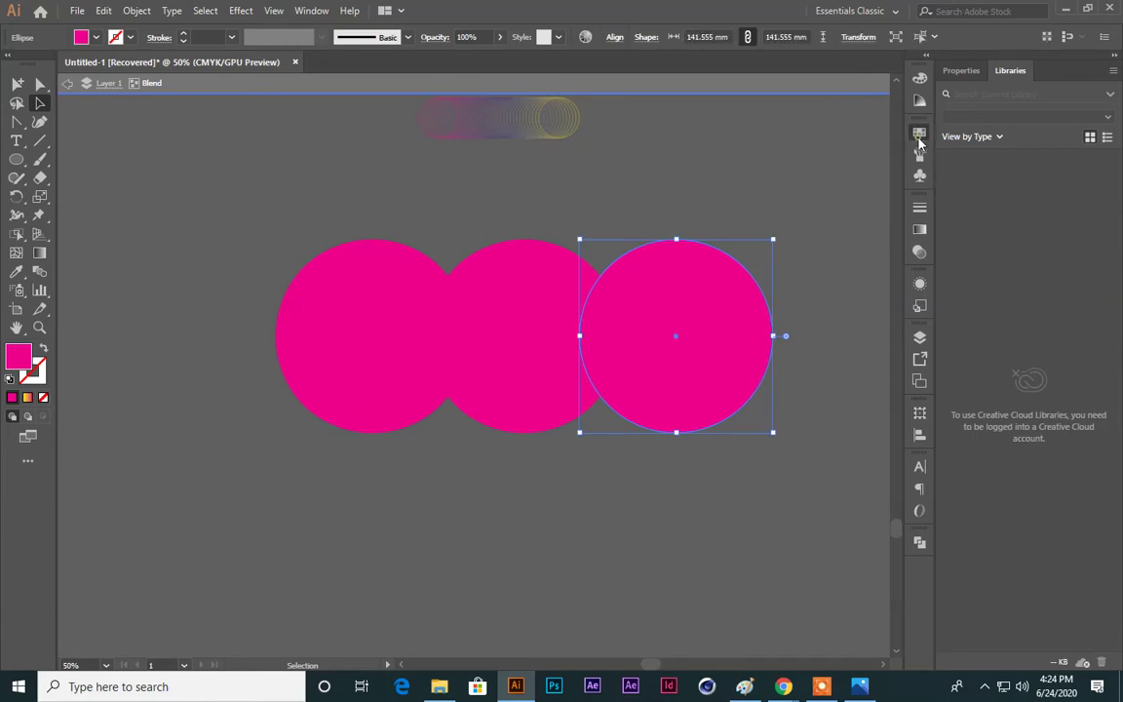
left_click(919, 131)
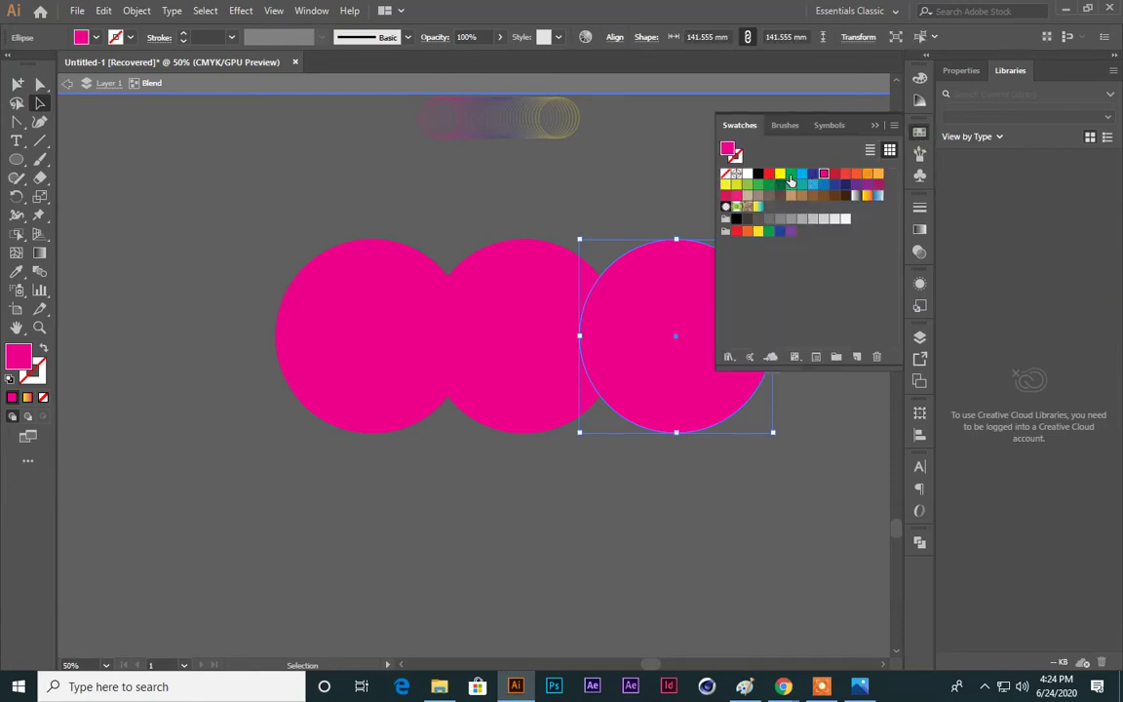
left_click(801, 174)
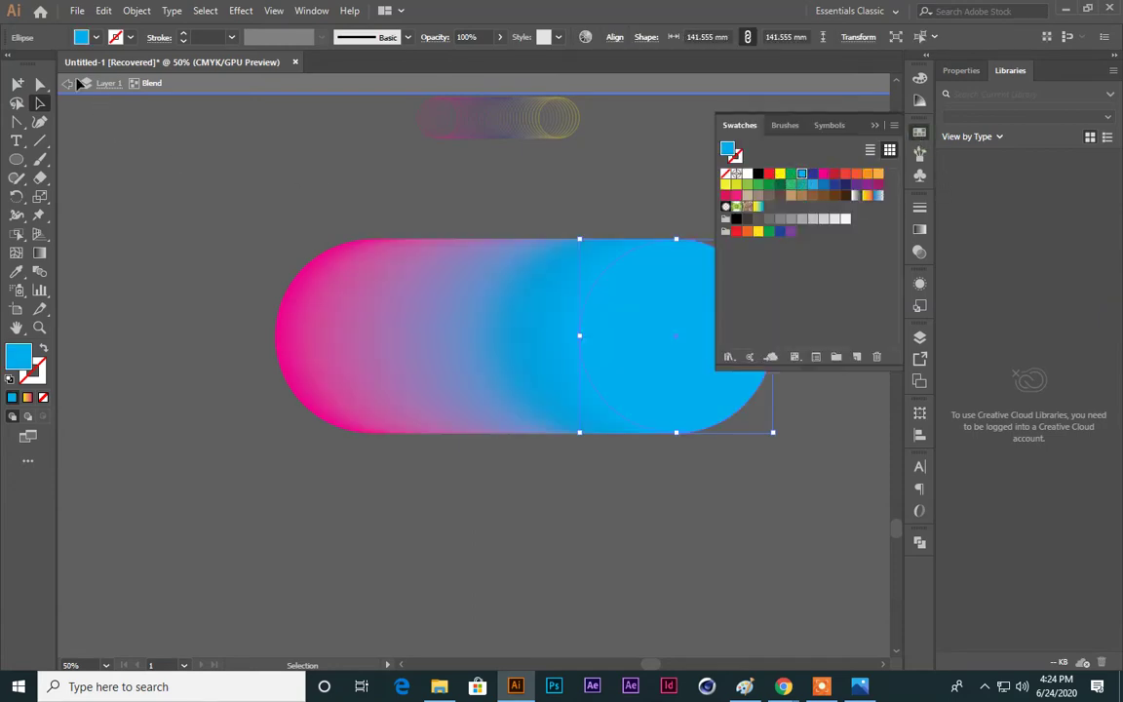
left_click(68, 85)
left_click(67, 82)
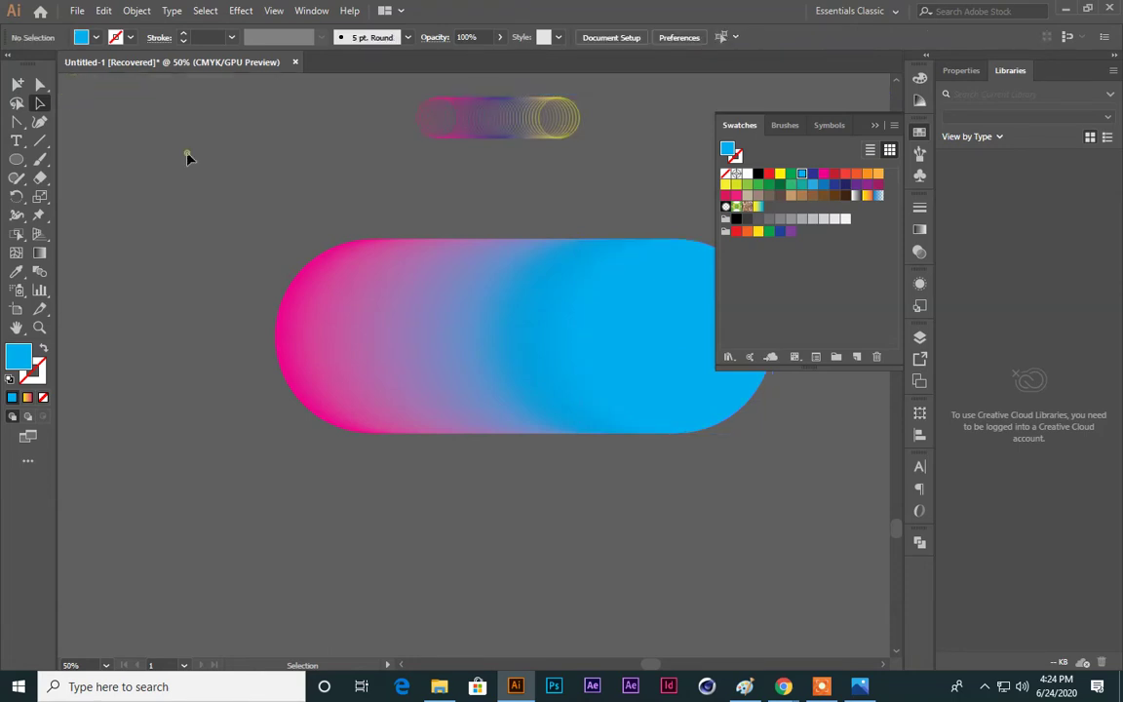
Step: Move the magenta-to-cyan blend down and to the left, deselect it and collapse the swatches
left_click(546, 311)
left_click_drag(546, 311, 577, 476)
key("ctrl+z")
key("ctrl+z")
left_click(546, 458)
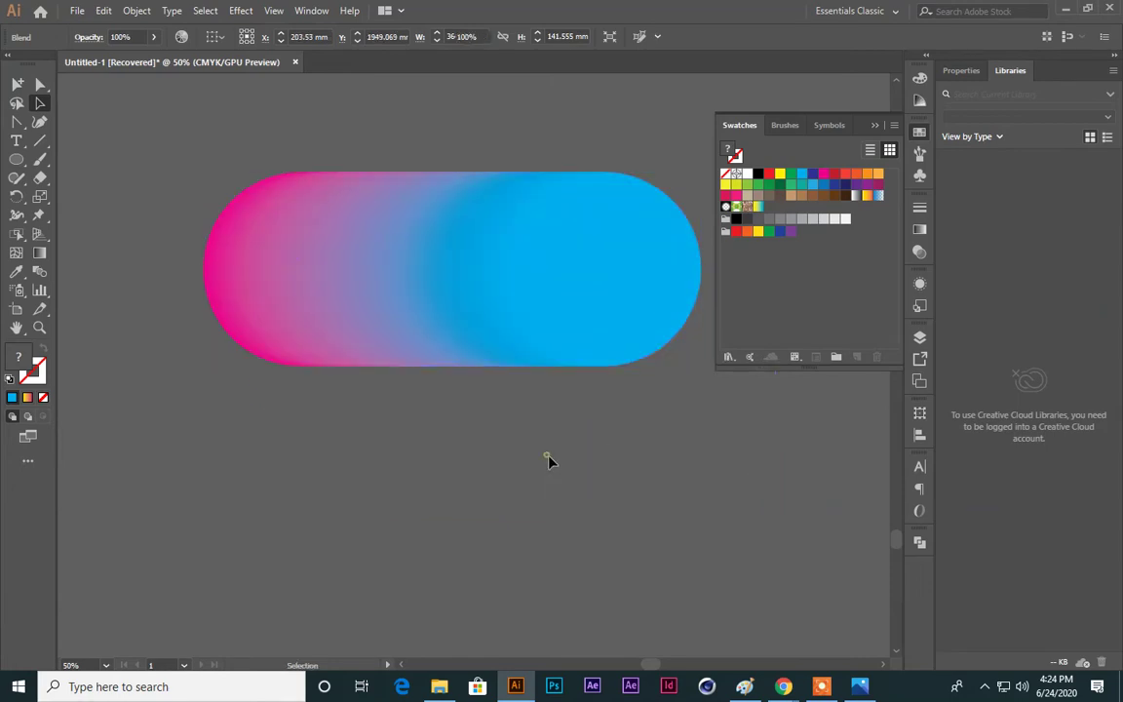
left_click(742, 386)
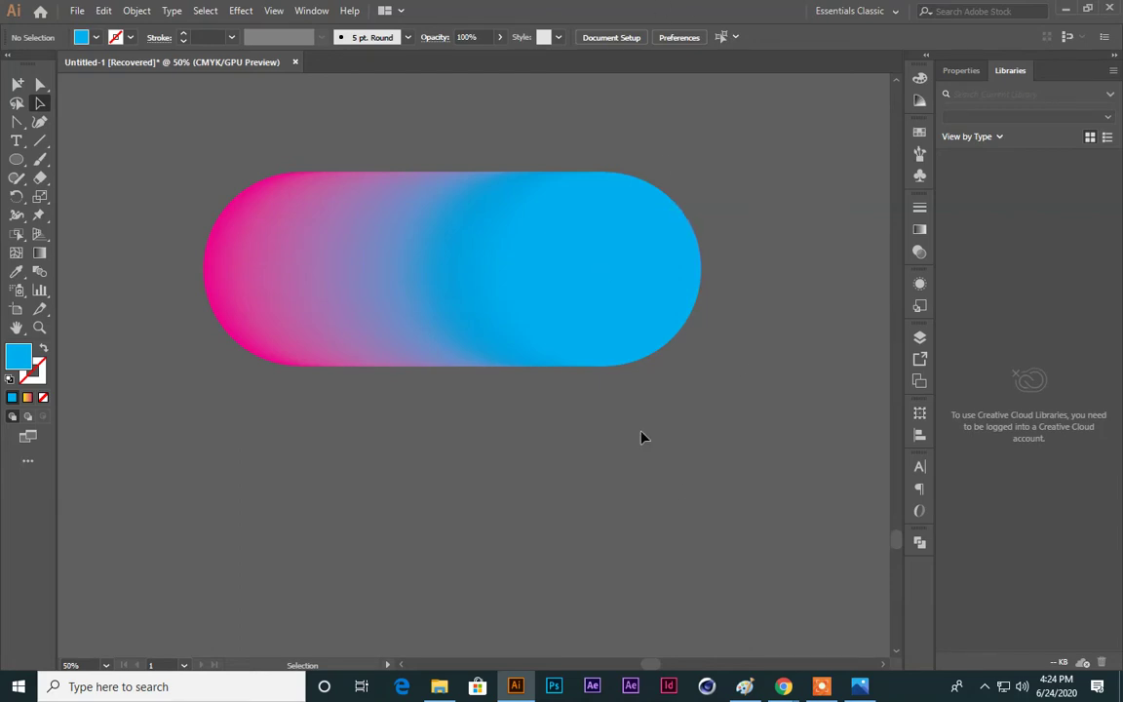
key("ctrl+z")
key("ctrl+z")
left_click_drag(499, 378, 639, 323)
left_click_drag(842, 211, 757, 243)
left_click(546, 512)
Step: Shrink the magenta, blue and yellow ring blend to about 93.4 by 14.3 mm and move it upward
scroll(464, 399, "up", 10)
scroll(497, 428, "down", 3)
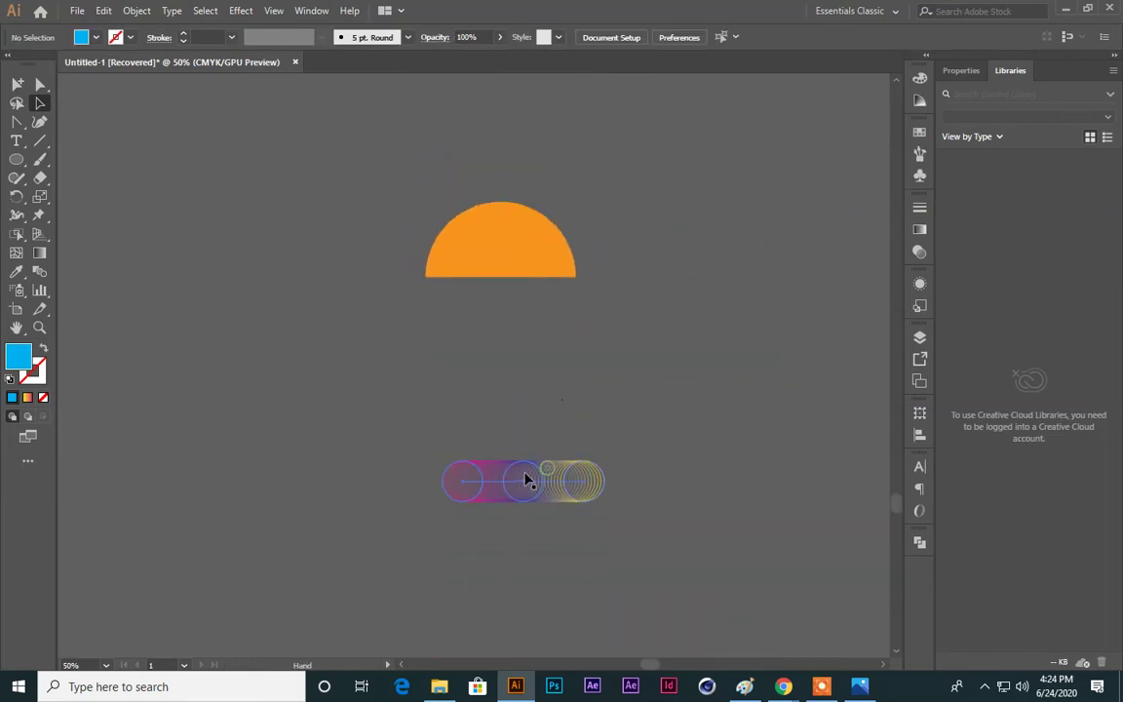
left_click(529, 466)
key("ctrl+equal")
key("ctrl")
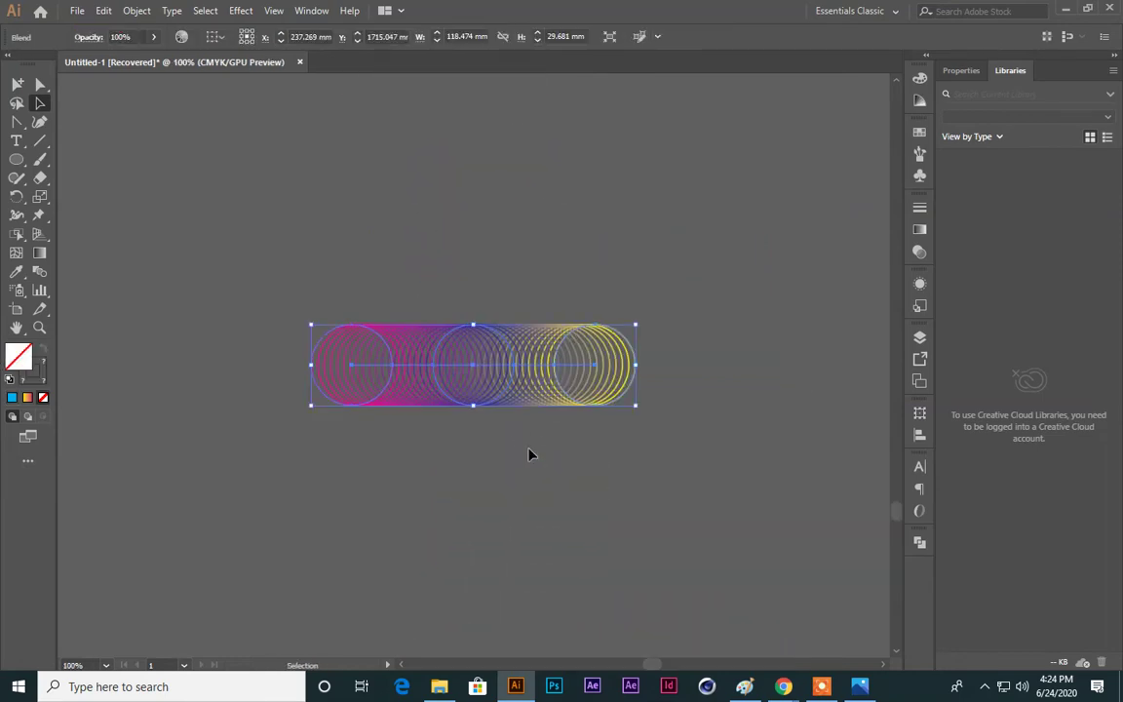
left_click_drag(636, 325, 601, 334)
left_click_drag(471, 333, 520, 248)
left_click(473, 448)
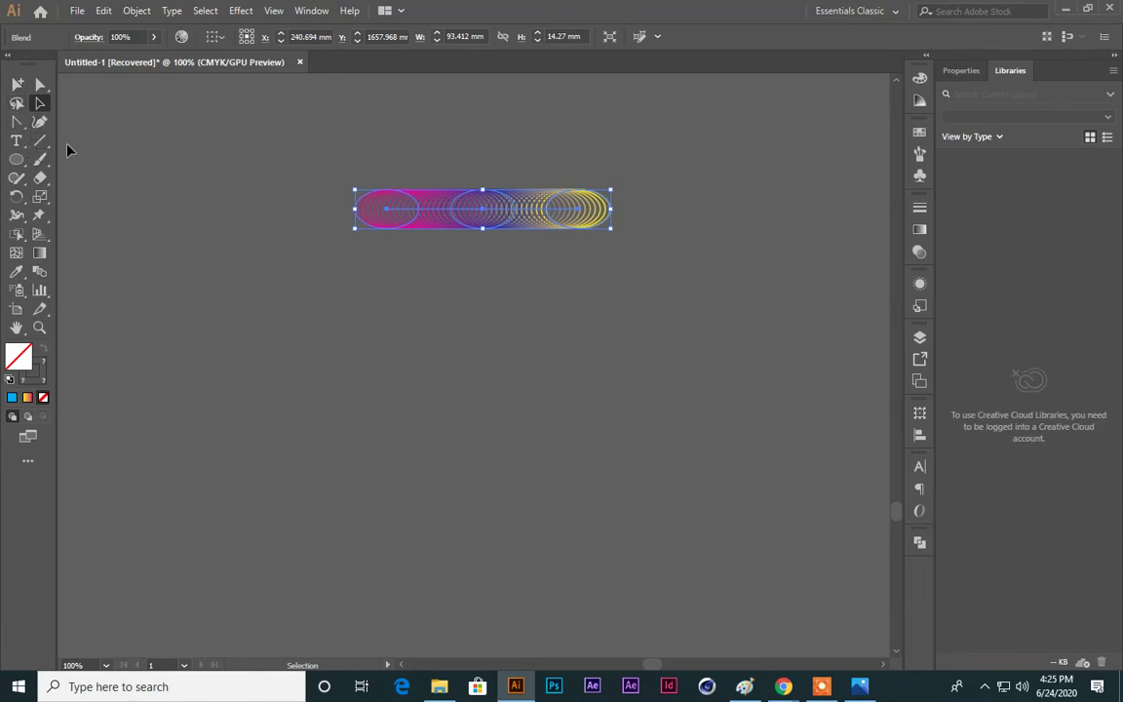
Step: Draw an open M-shaped path of four straight segments, about 59 mm tall, below the ring blend with the Pen tool
key("p")
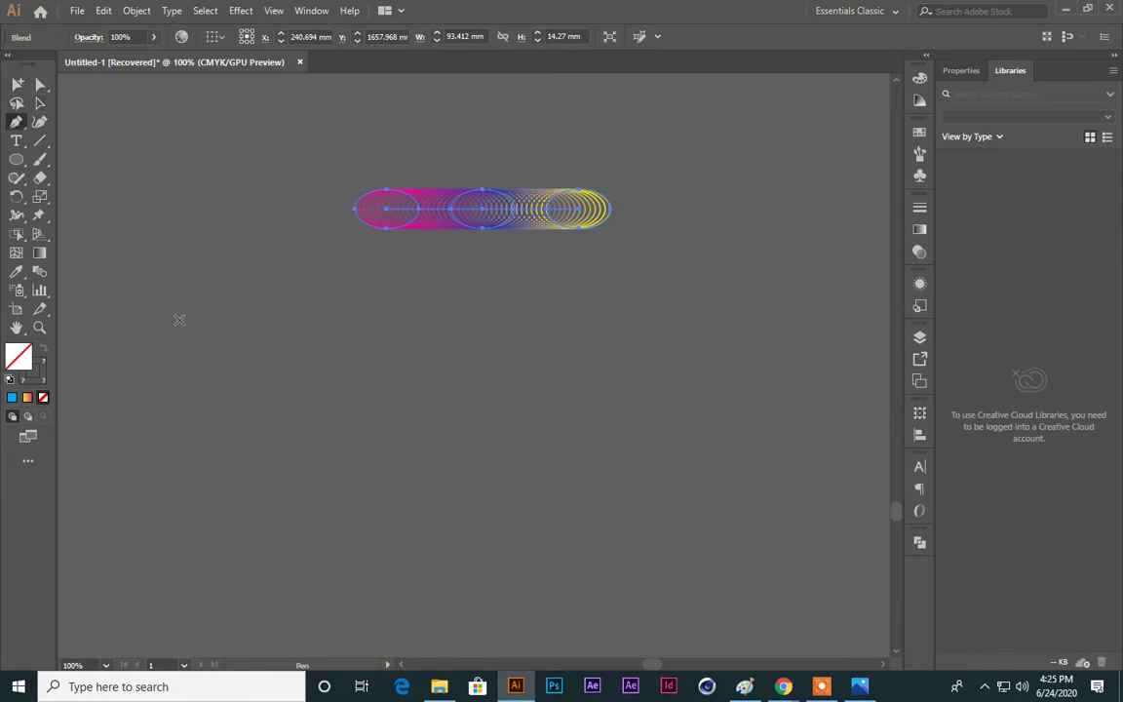
left_click(407, 472)
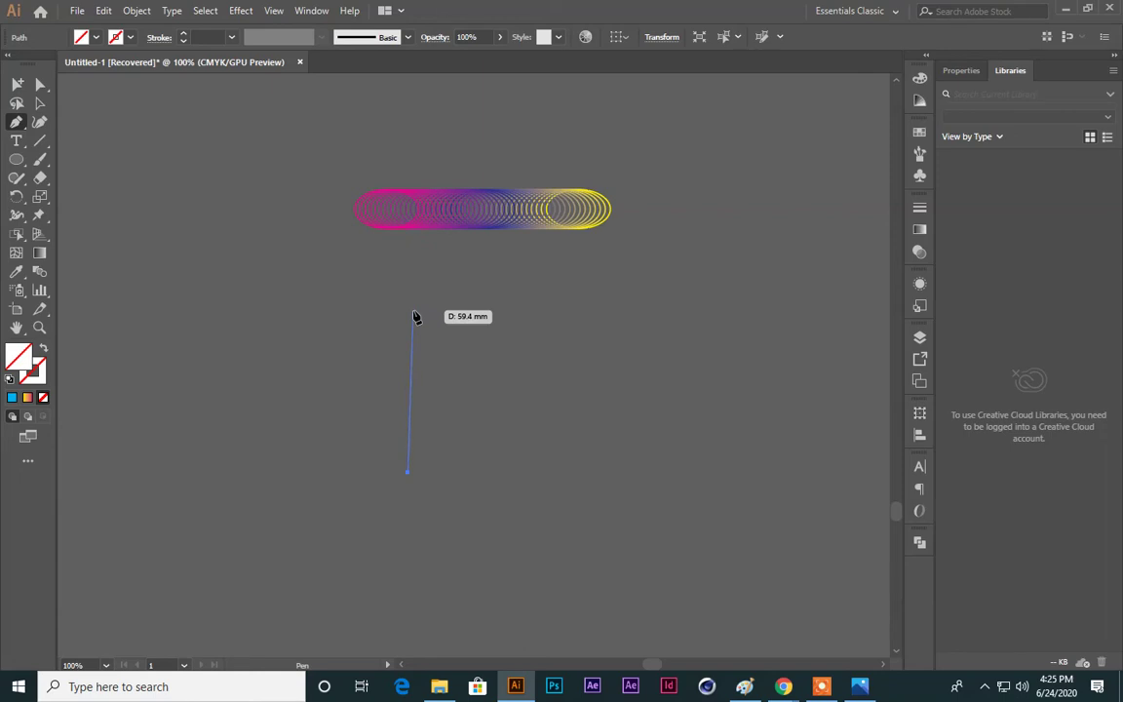
left_click(414, 314)
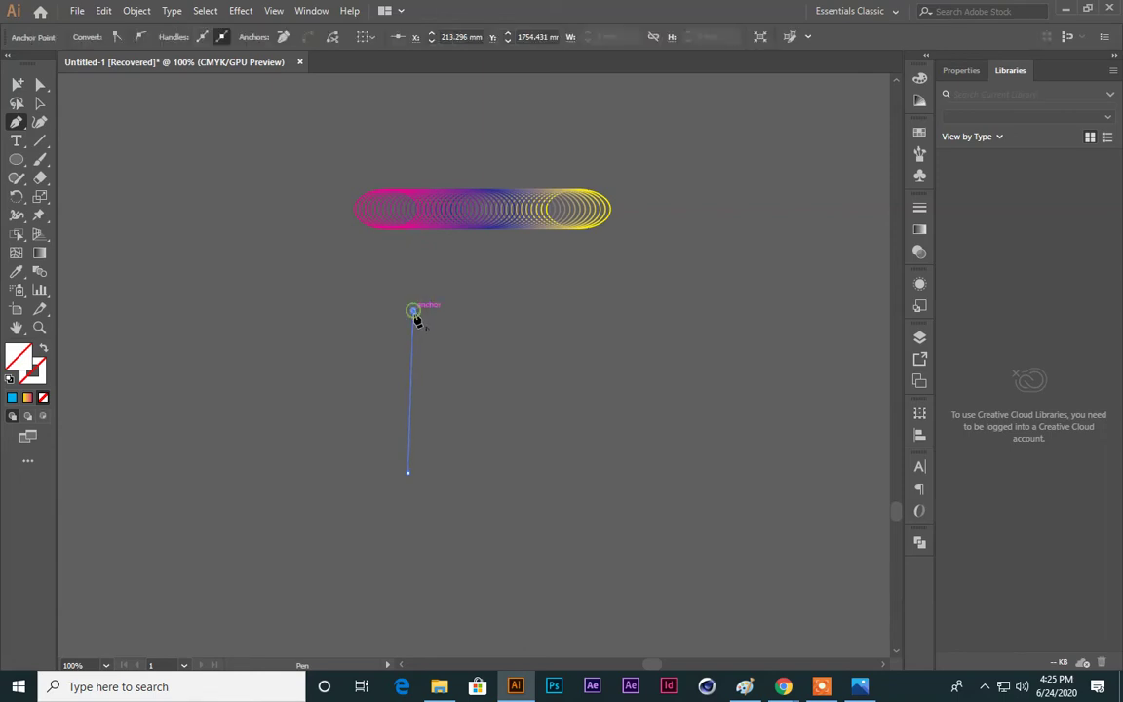
left_click(497, 391)
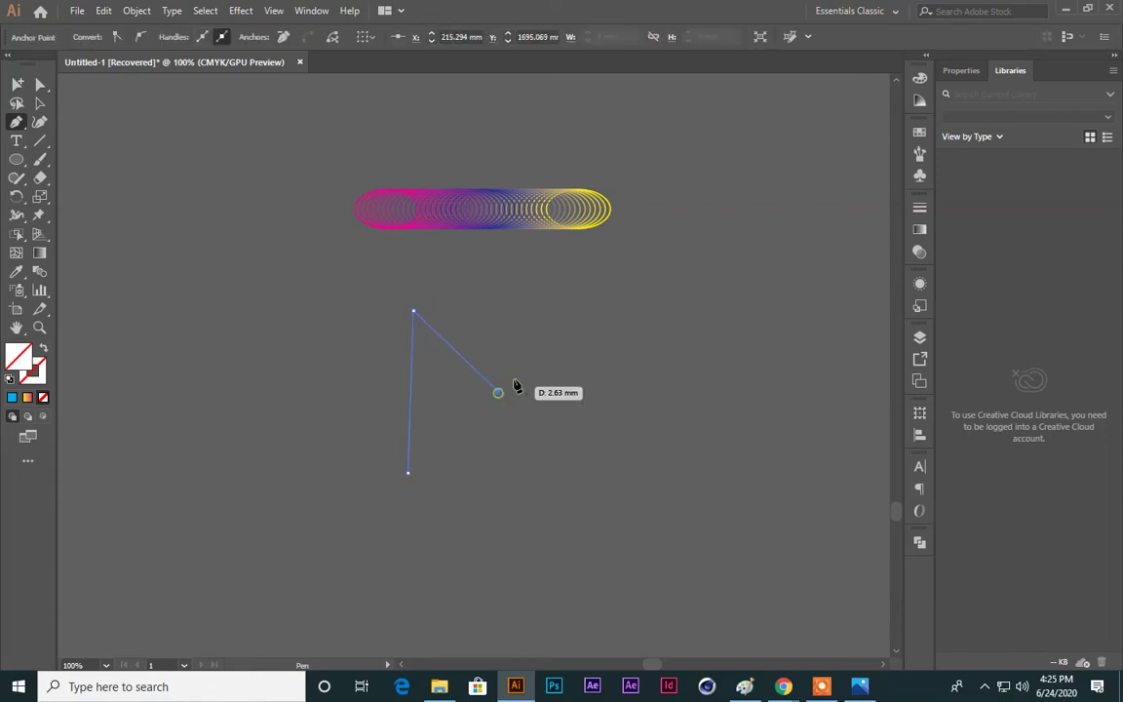
left_click(594, 325)
left_click(602, 476)
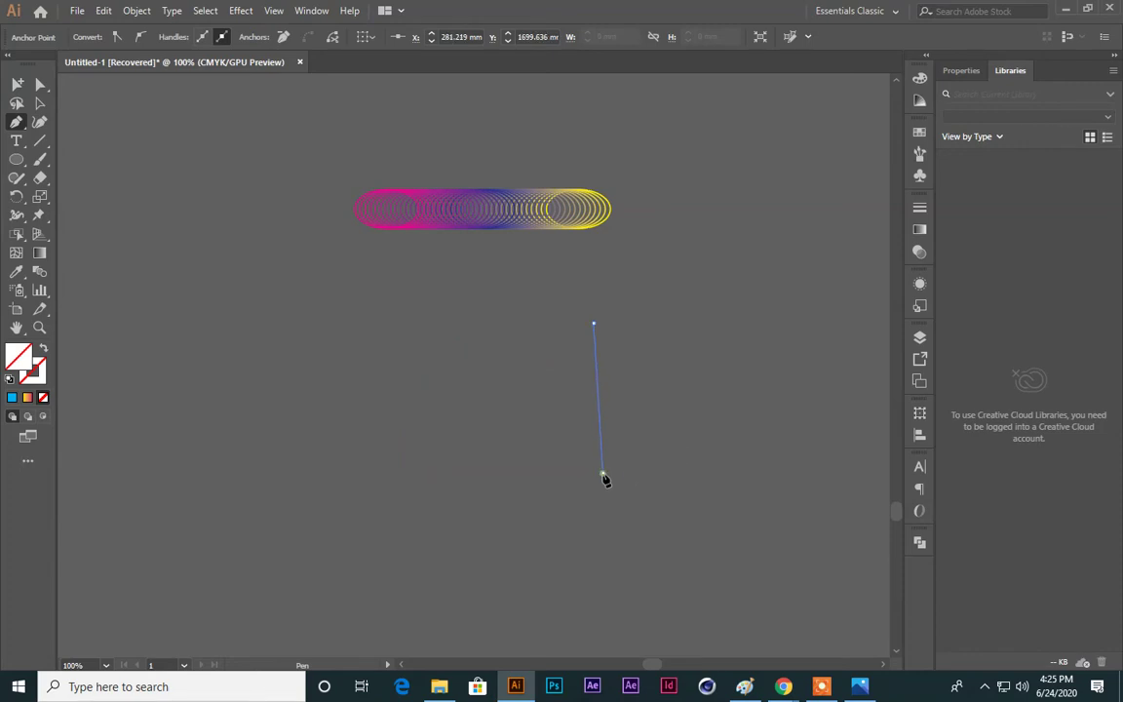
left_click(40, 102)
left_click(150, 178)
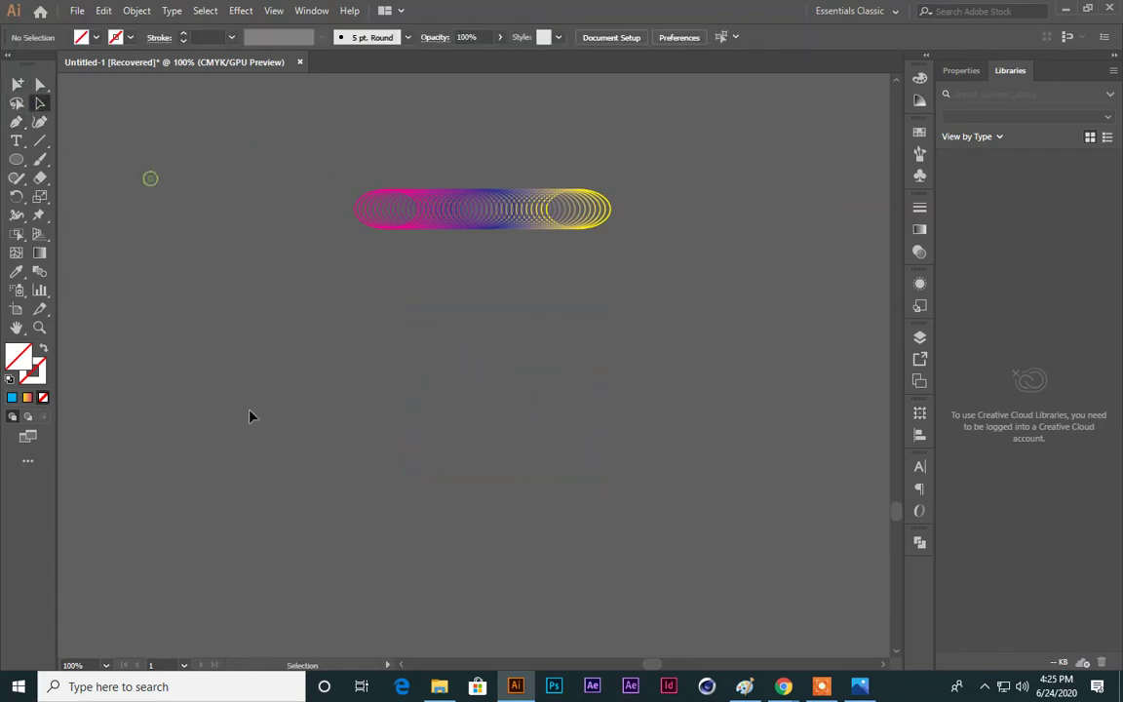
Step: Give the M-shaped path a black 1 pt stroke
left_click_drag(556, 524, 240, 202)
left_click(130, 38)
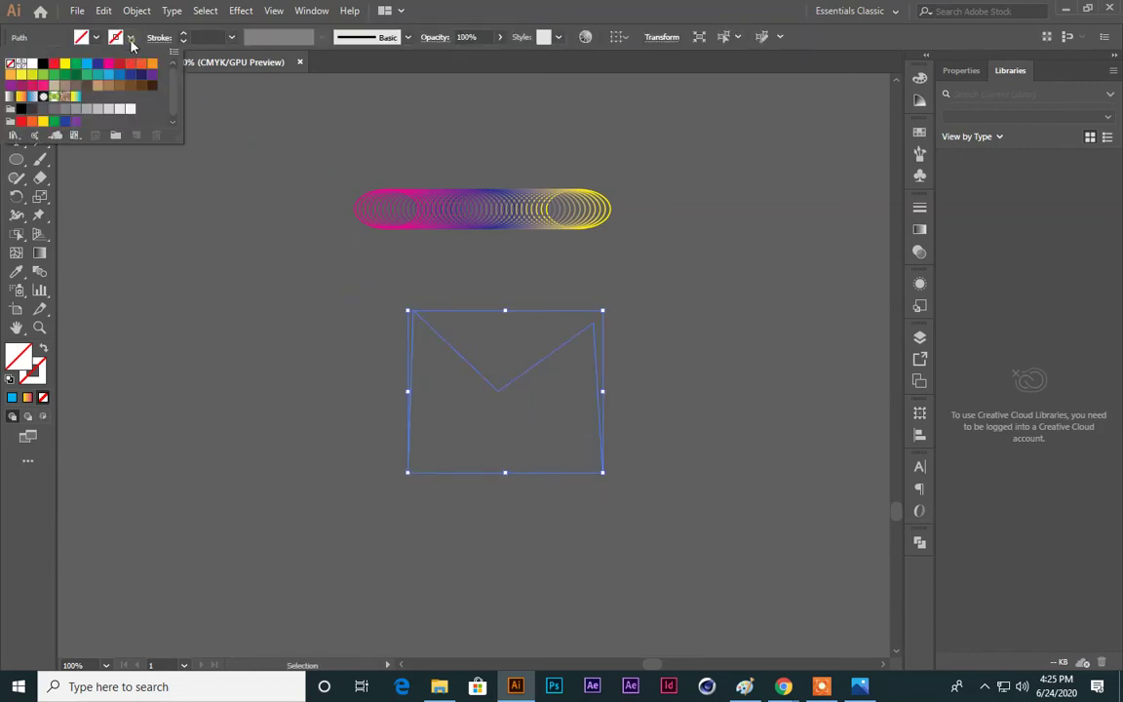
left_click(40, 61)
left_click(202, 380)
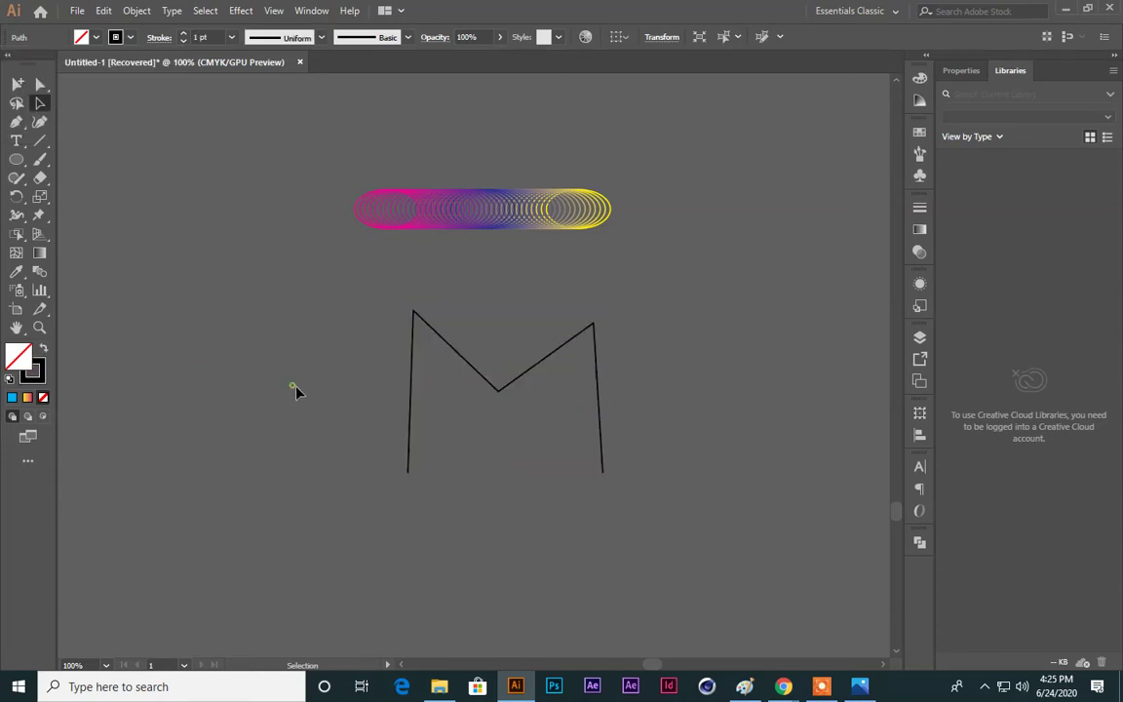
Step: Replace the spine of the magenta, blue and yellow ring blend with the M-shaped path
left_click_drag(319, 189, 517, 502)
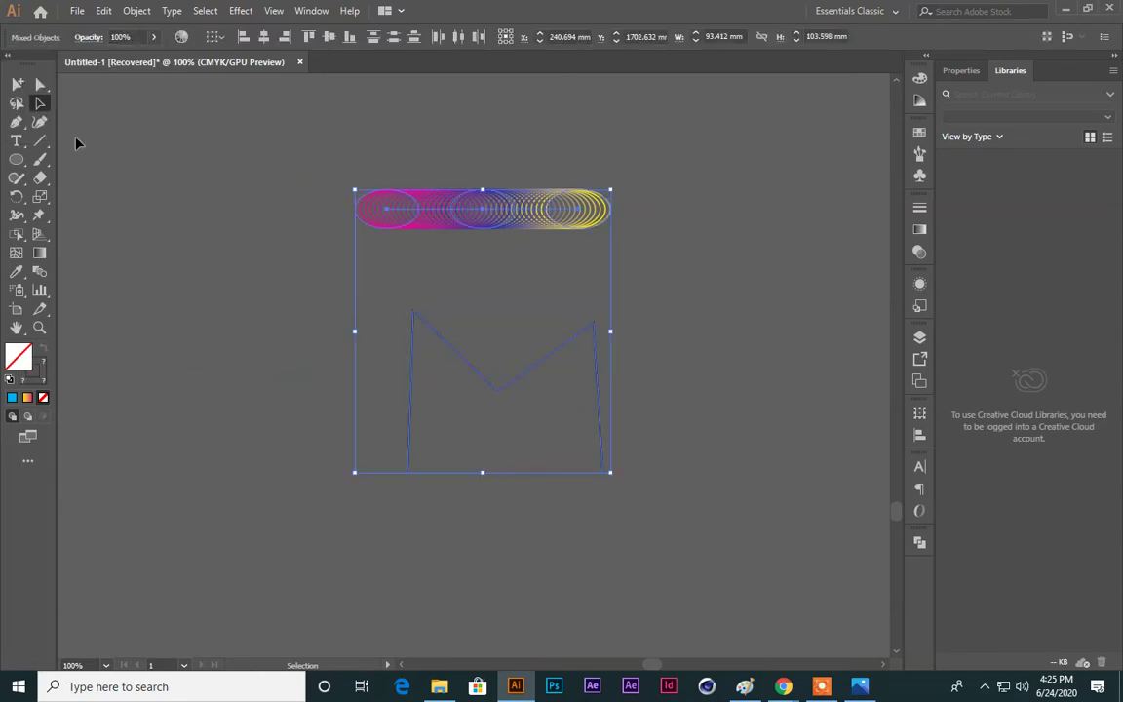
left_click(136, 10)
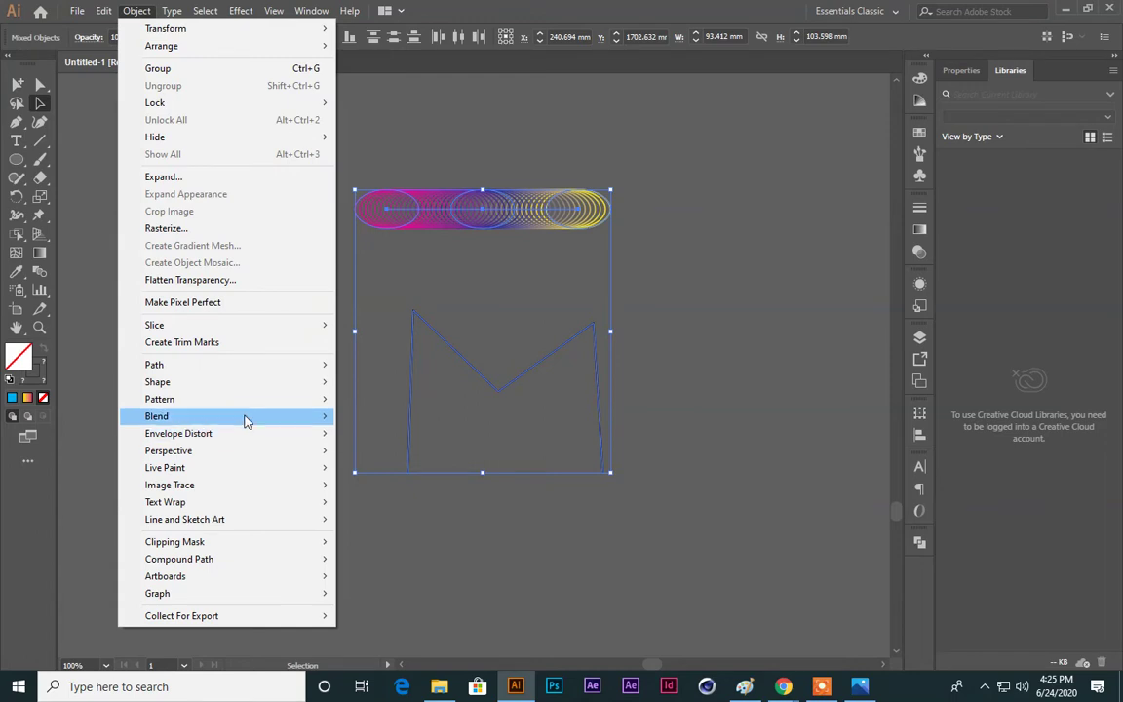
mouse_move(246, 420)
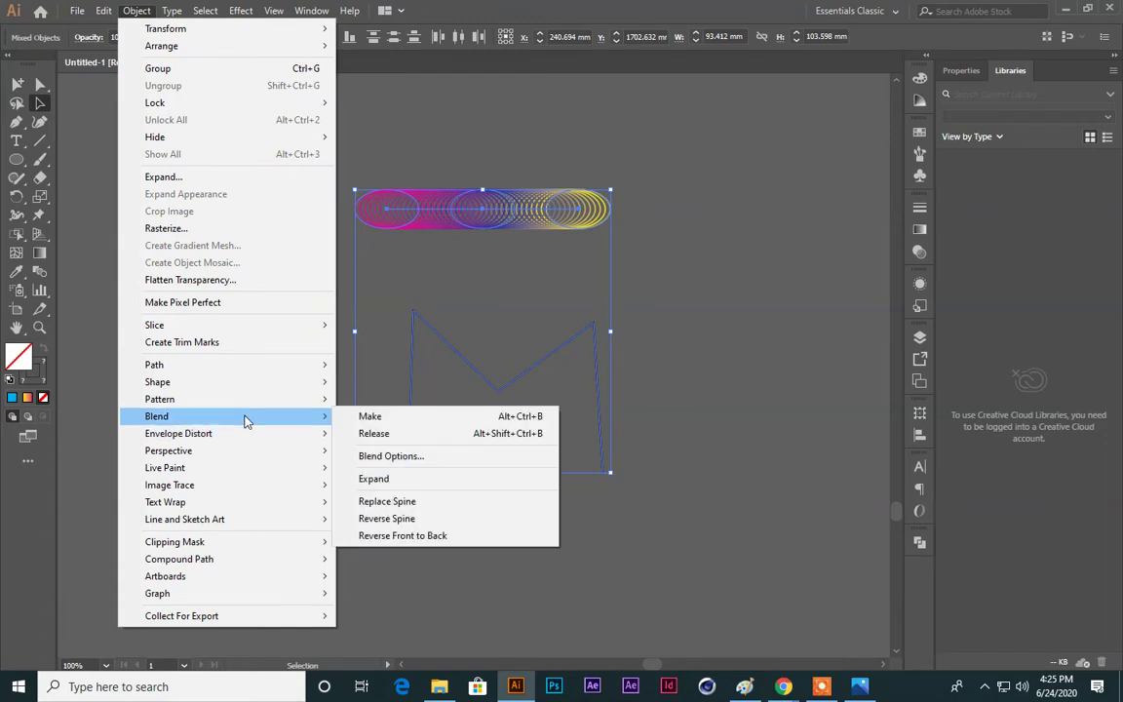
left_click(420, 502)
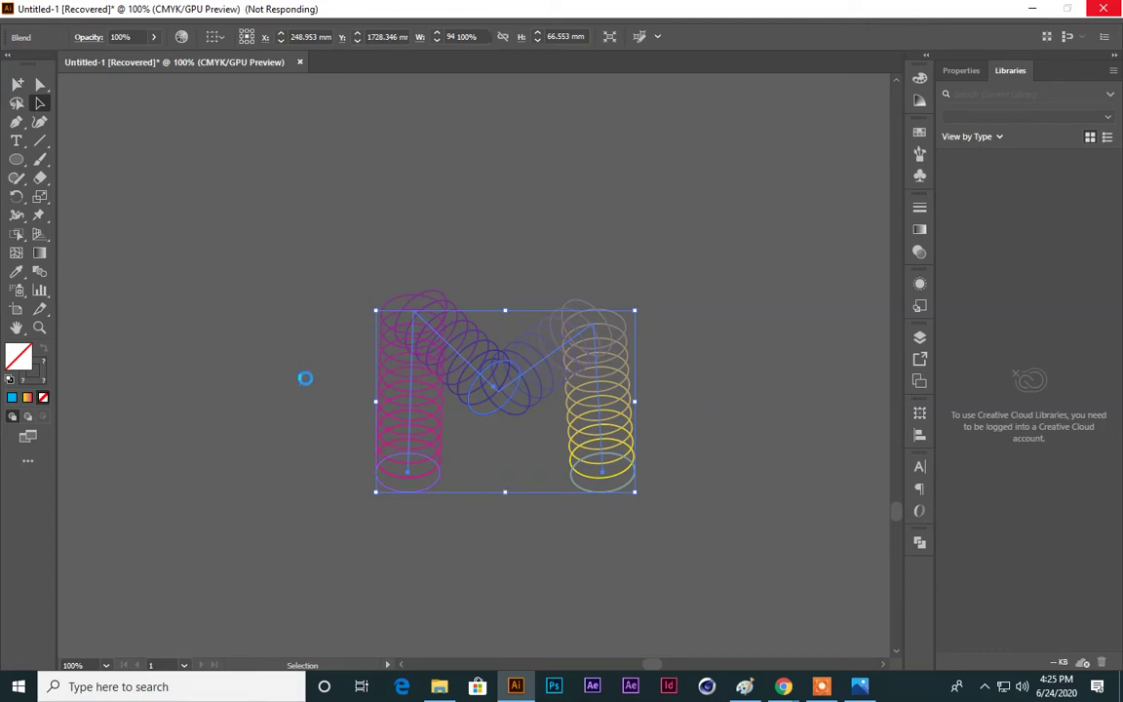
Step: Check the Google Meet call, return to Illustrator and dismiss its crash report without sending it
mouse_move(785, 682)
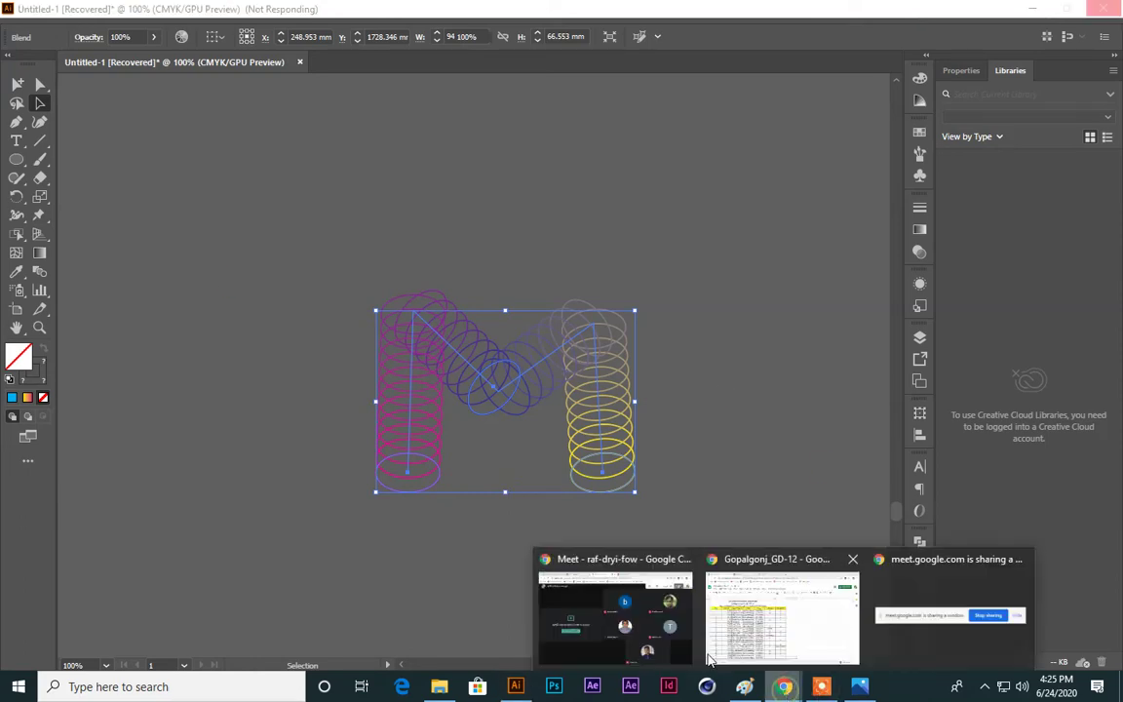
left_click(573, 592)
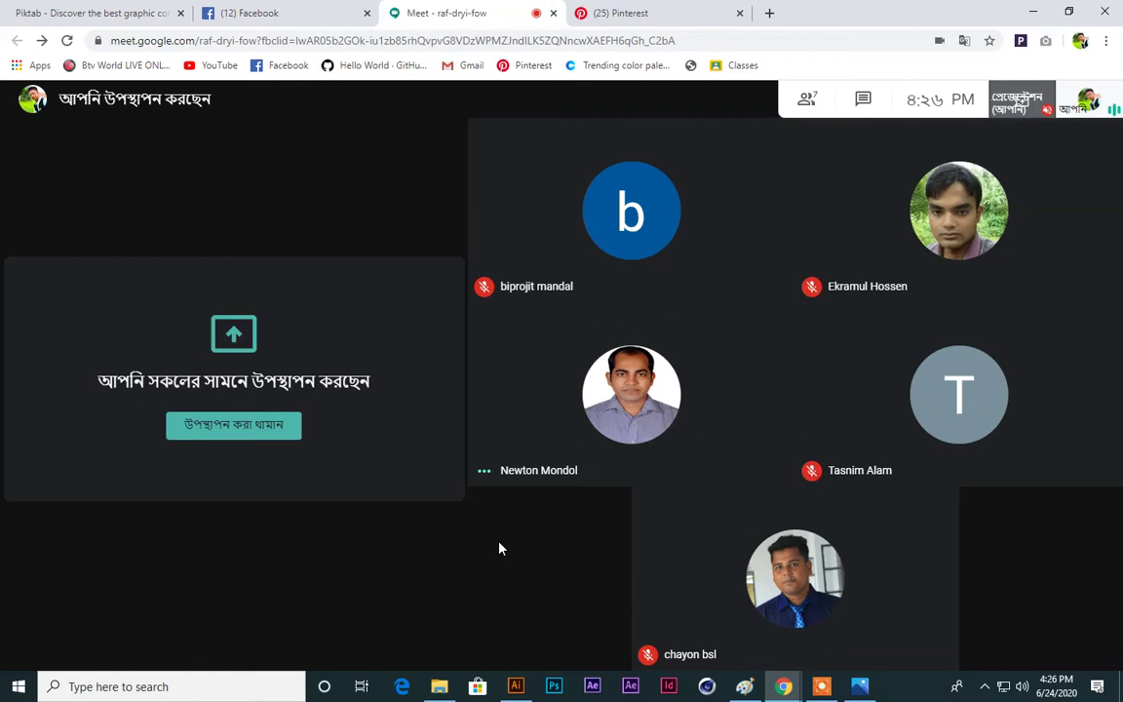
left_click(516, 687)
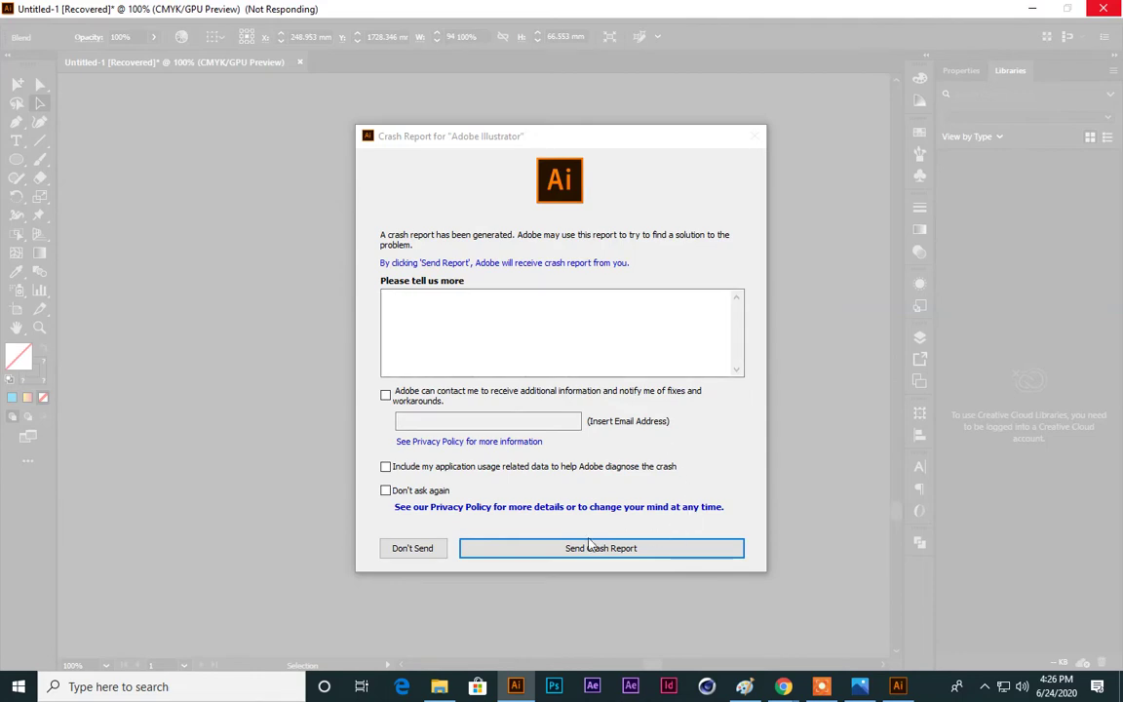
left_click(436, 551)
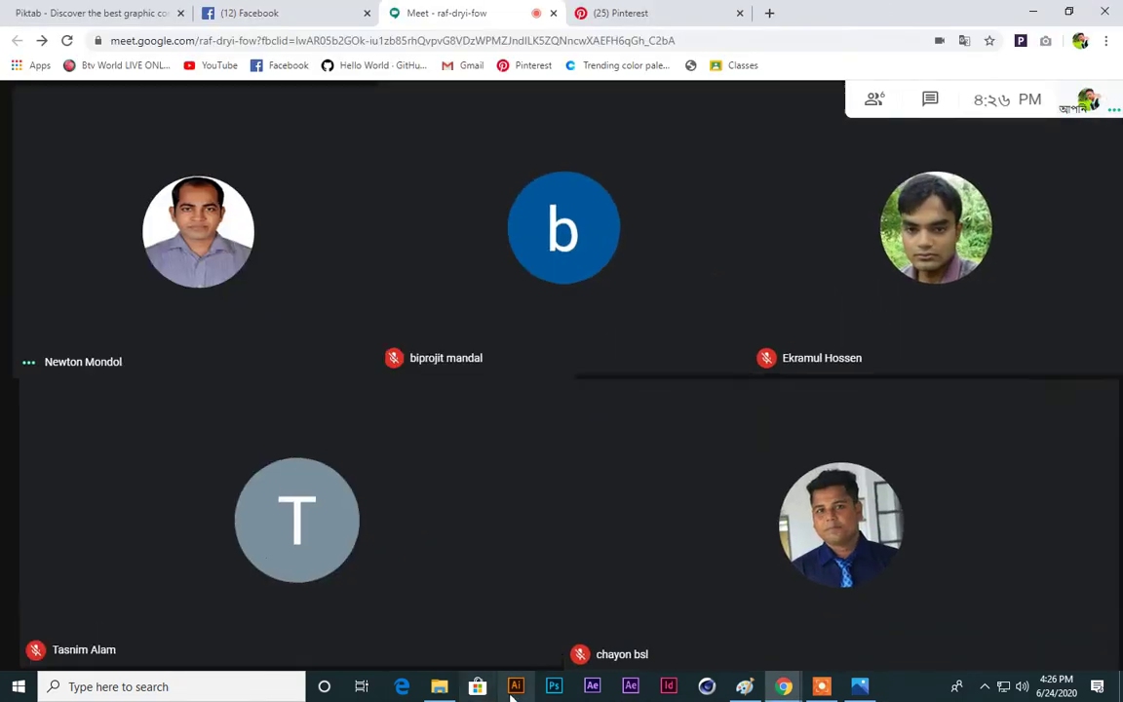
Step: Open the Pinterest page, pause and resume the screen recording, and minimize the recorder window
mouse_move(476, 517)
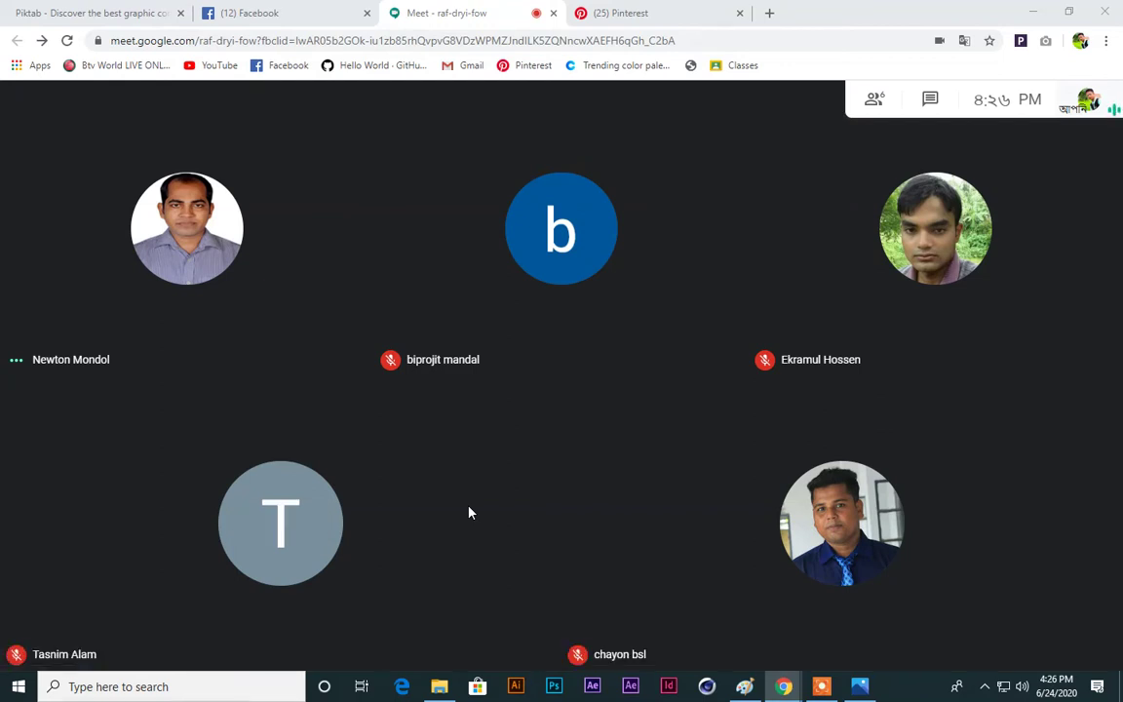
mouse_move(662, 488)
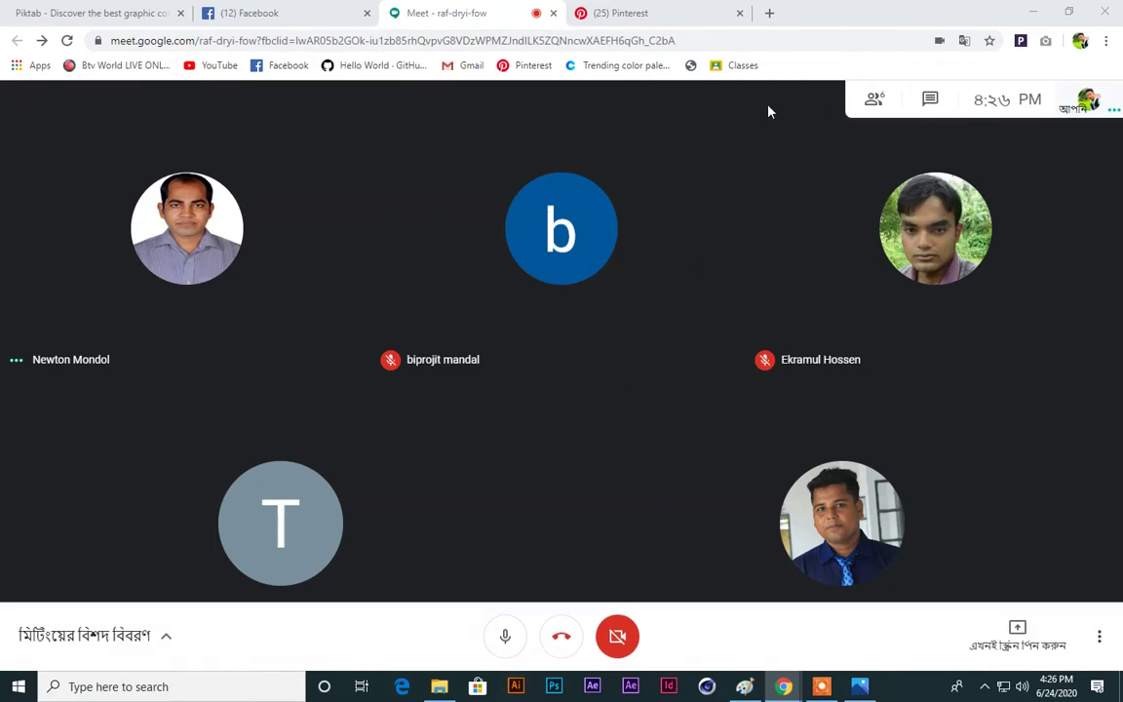
left_click(609, 14)
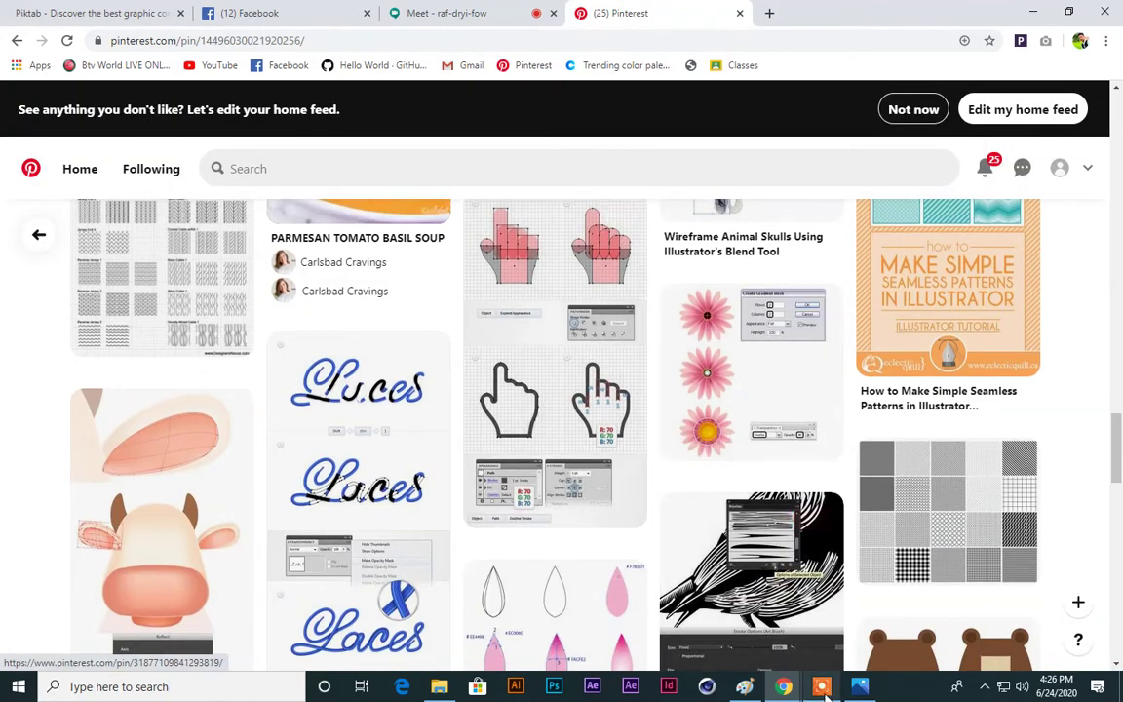
left_click(821, 686)
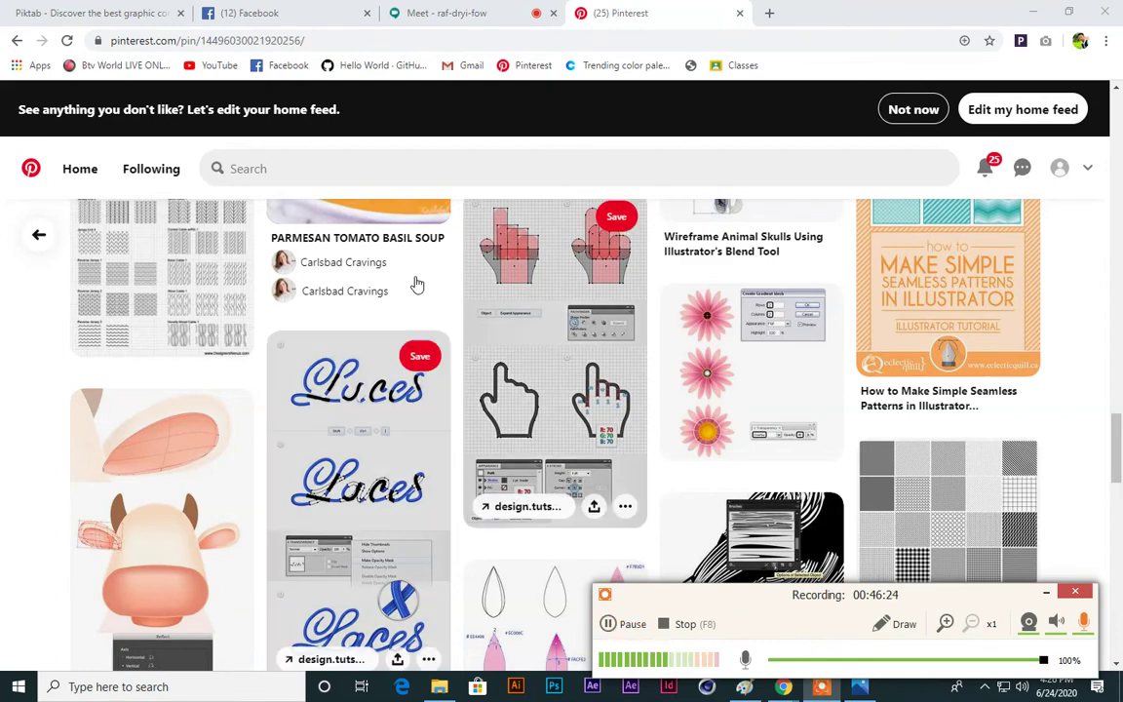
left_click(610, 624)
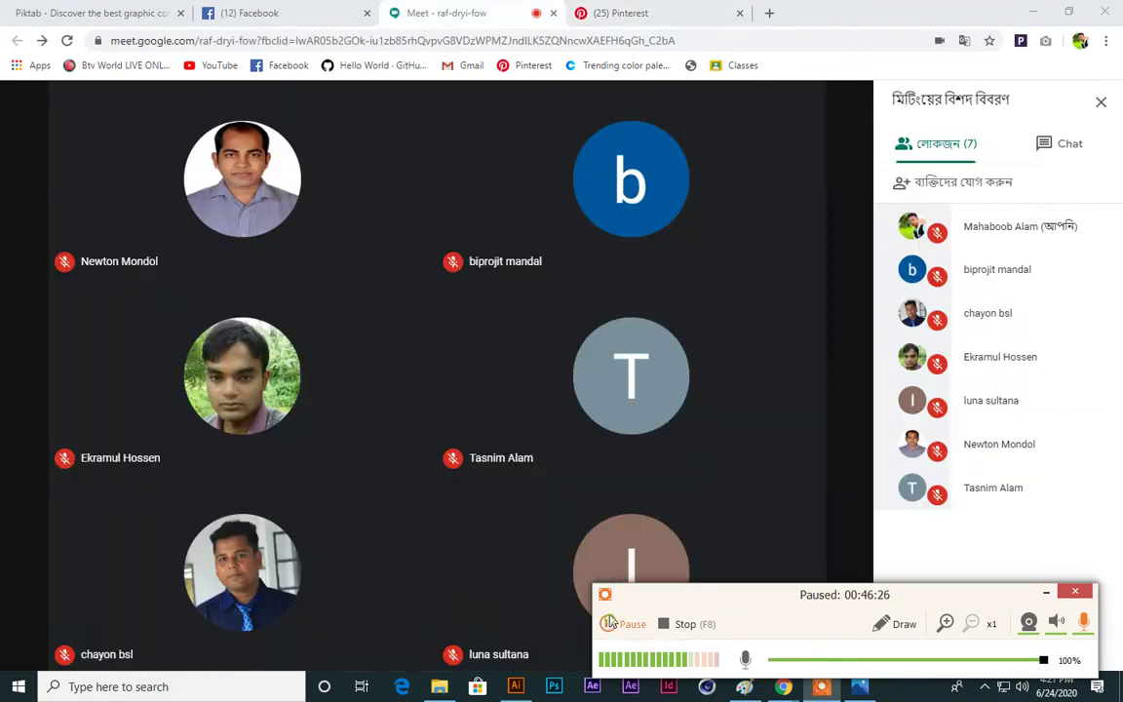
left_click(609, 624)
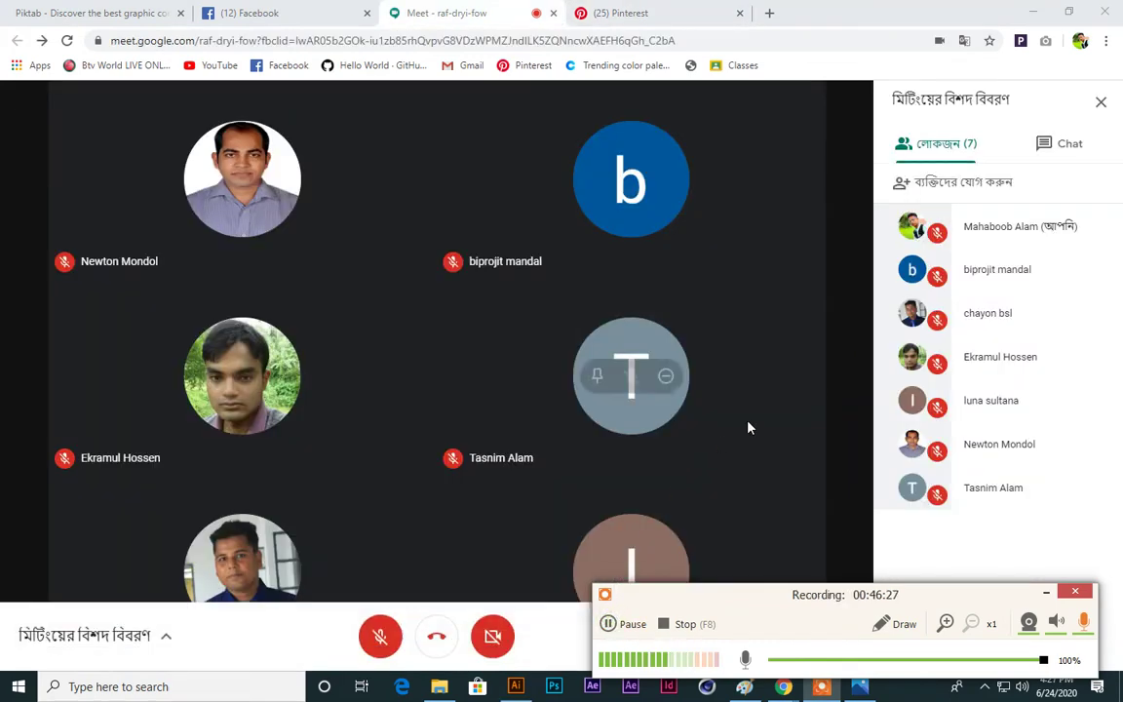
left_click(1045, 592)
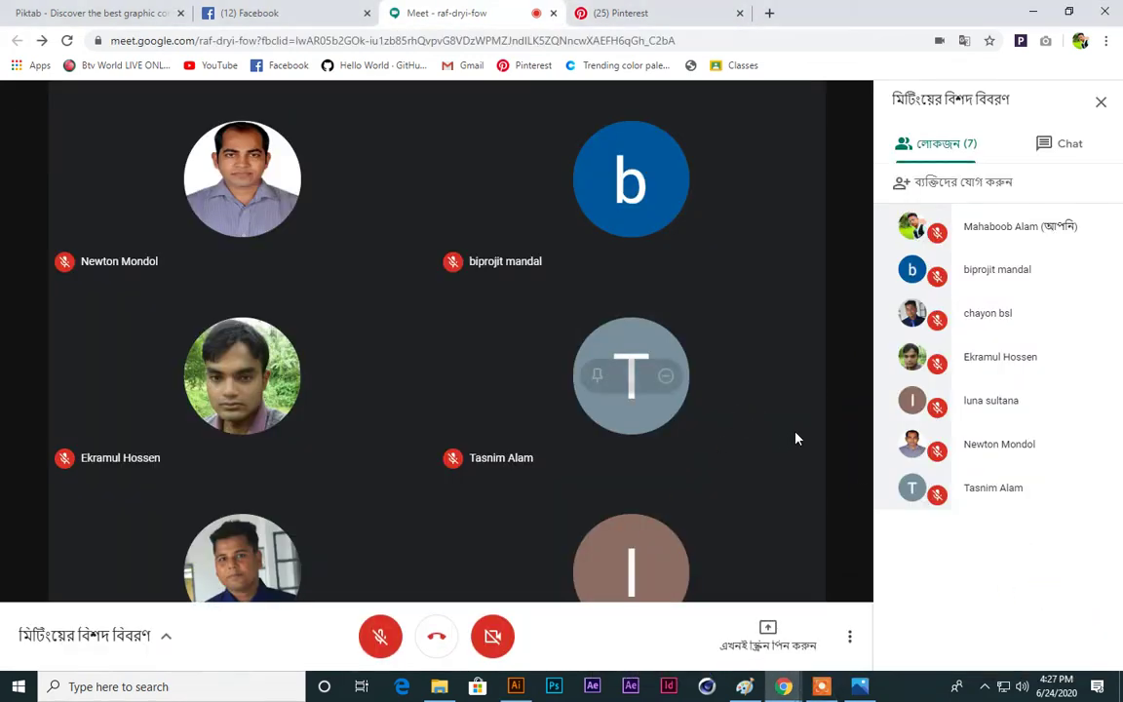
Step: Switch to the restarted Illustrator and accept the recovery of the unsaved document
left_click(516, 686)
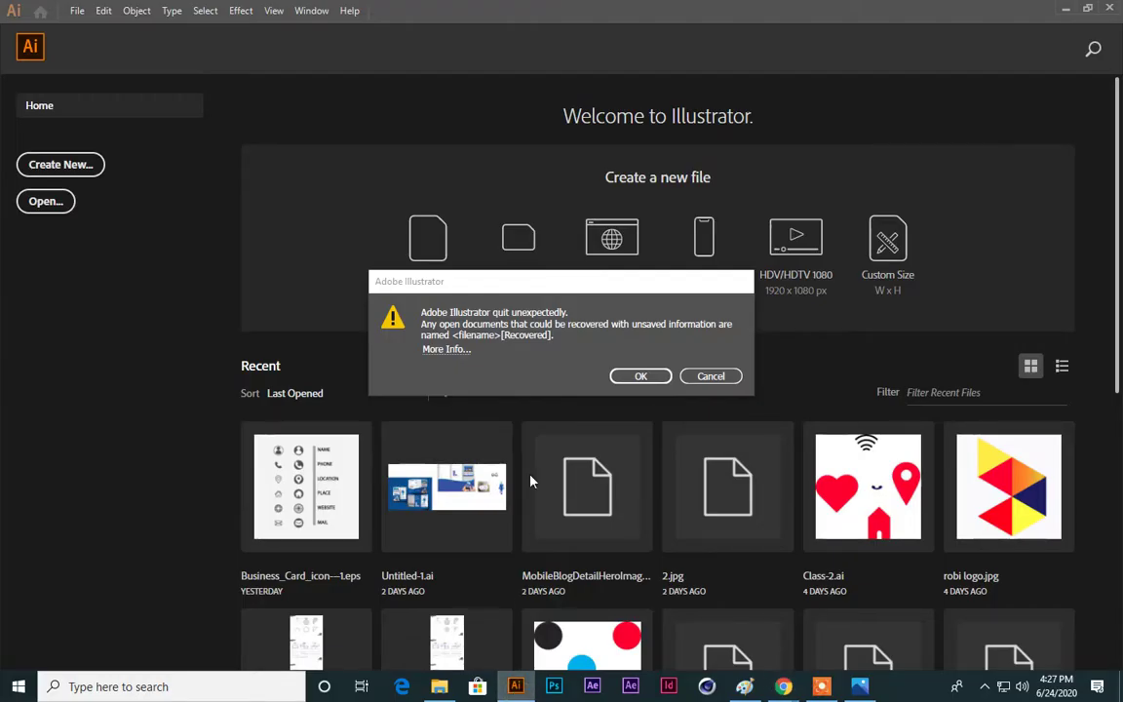
left_click(642, 376)
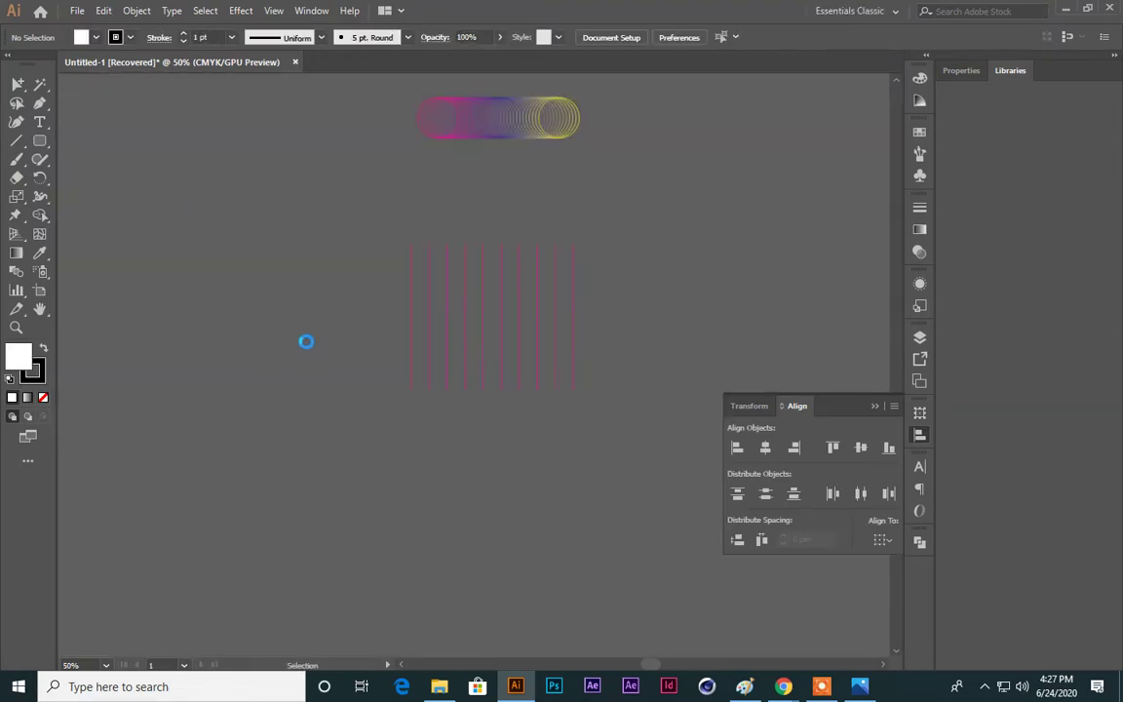
Step: Move the magenta, blue and yellow ring blend upward, away from the vertical lines, and deselect it
scroll(421, 198, "up", 3)
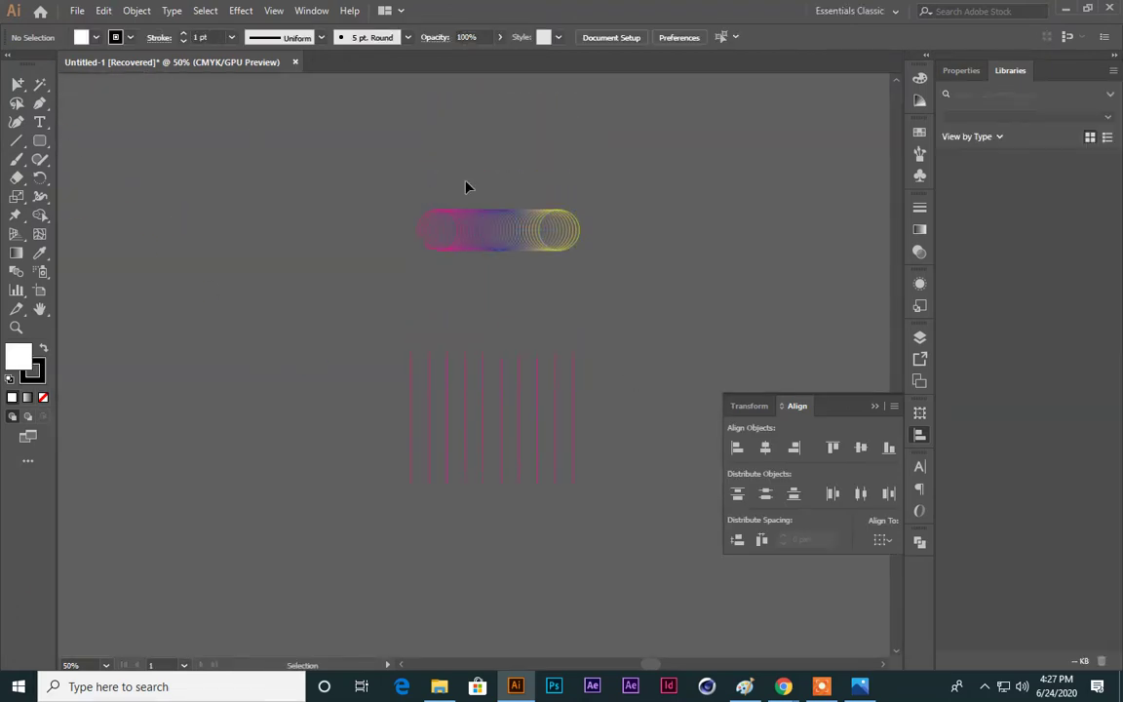
left_click(516, 231)
key("ctrl+1")
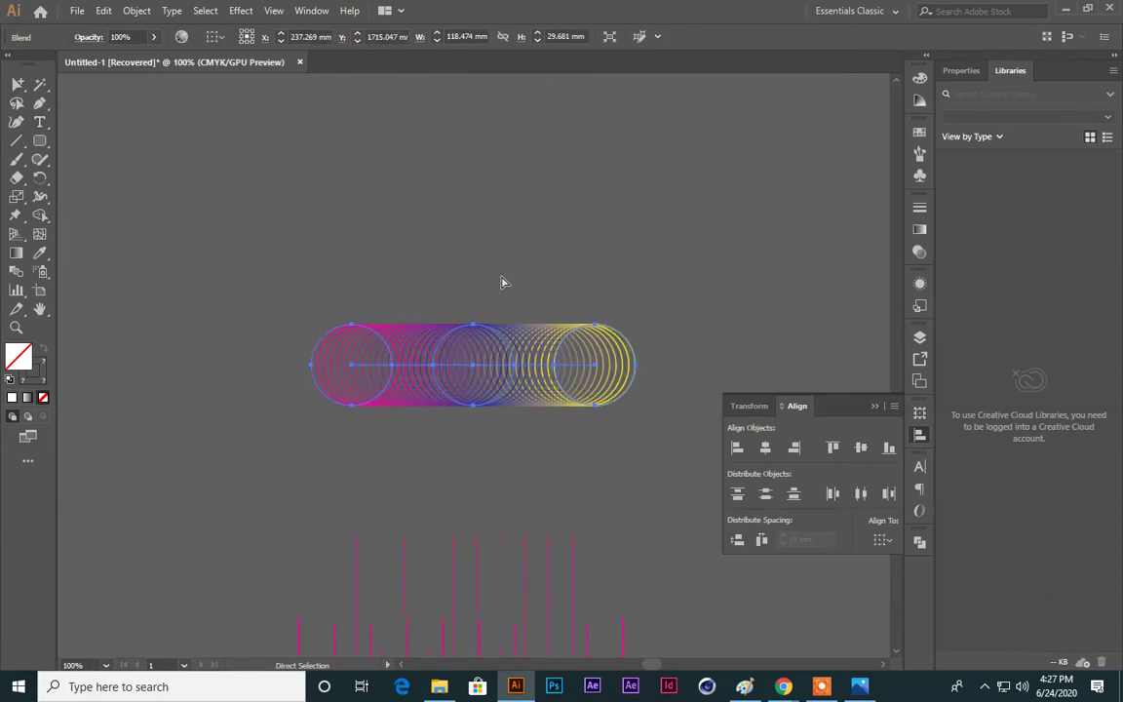
key("ctrl+shift+a")
left_click_drag(426, 480, 378, 417)
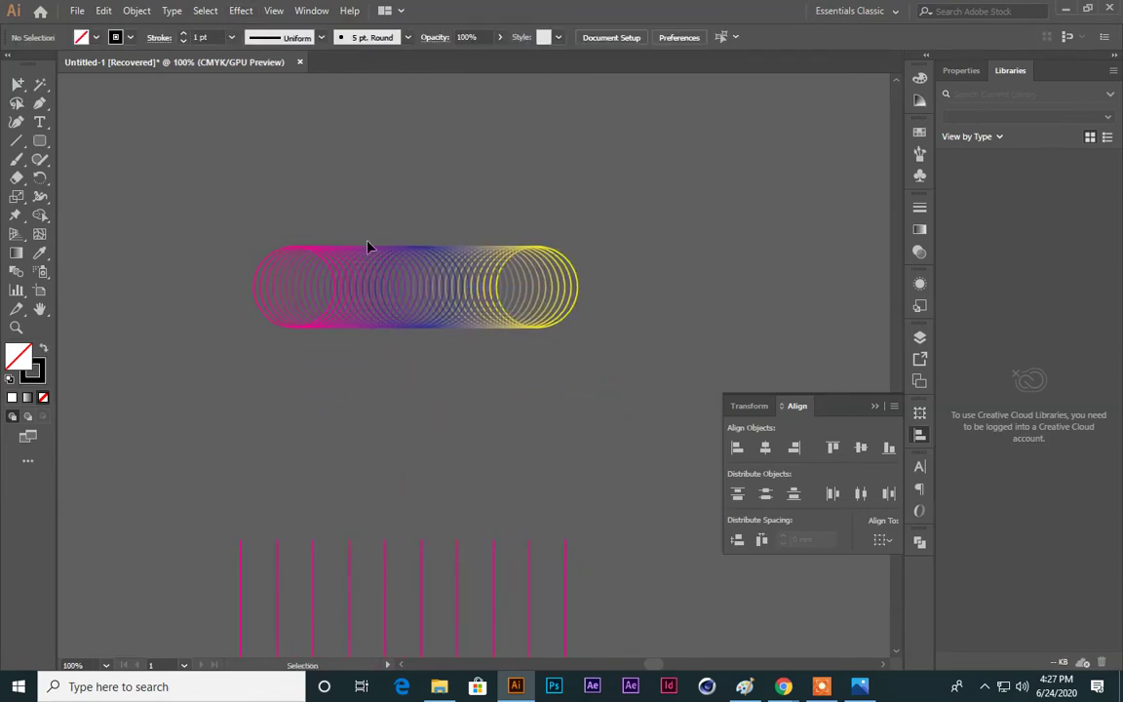
left_click_drag(400, 291, 409, 204)
left_click(419, 295)
left_click(417, 205)
left_click(351, 382)
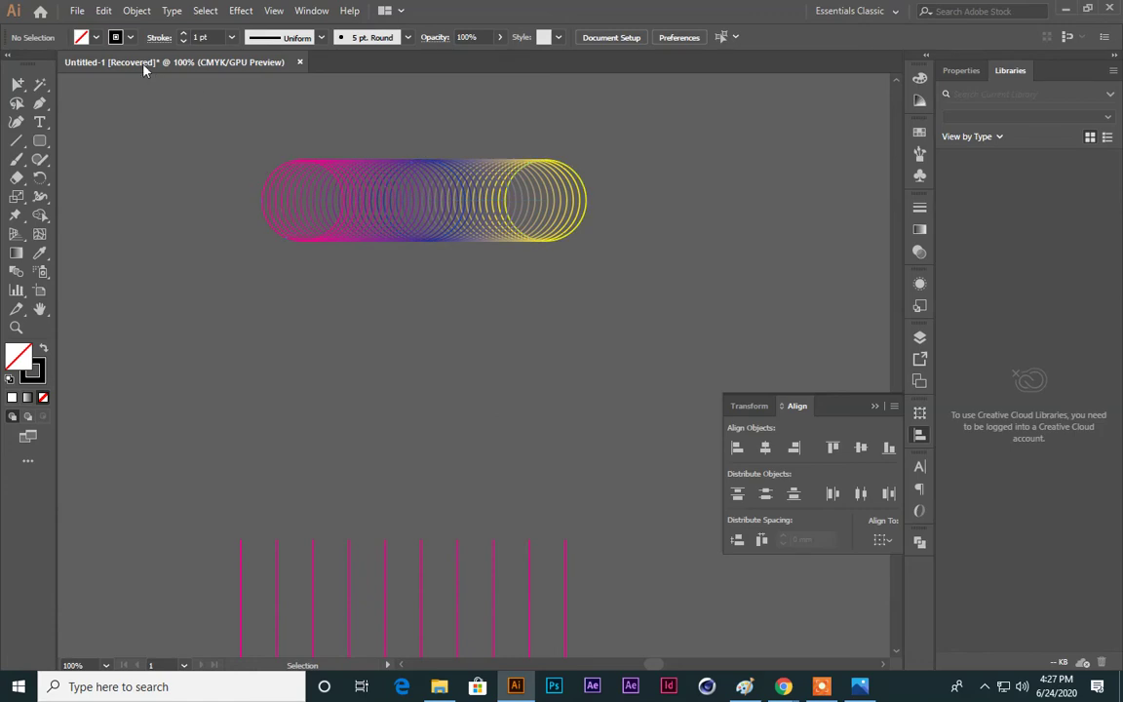
left_click(137, 10)
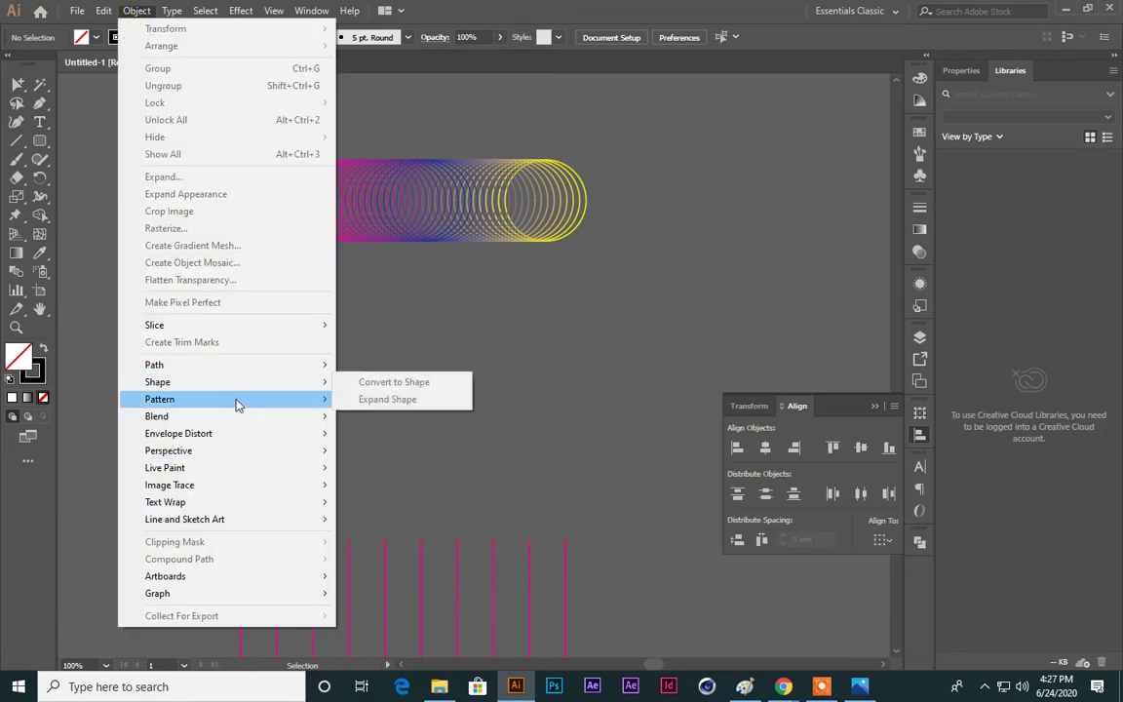
mouse_move(247, 419)
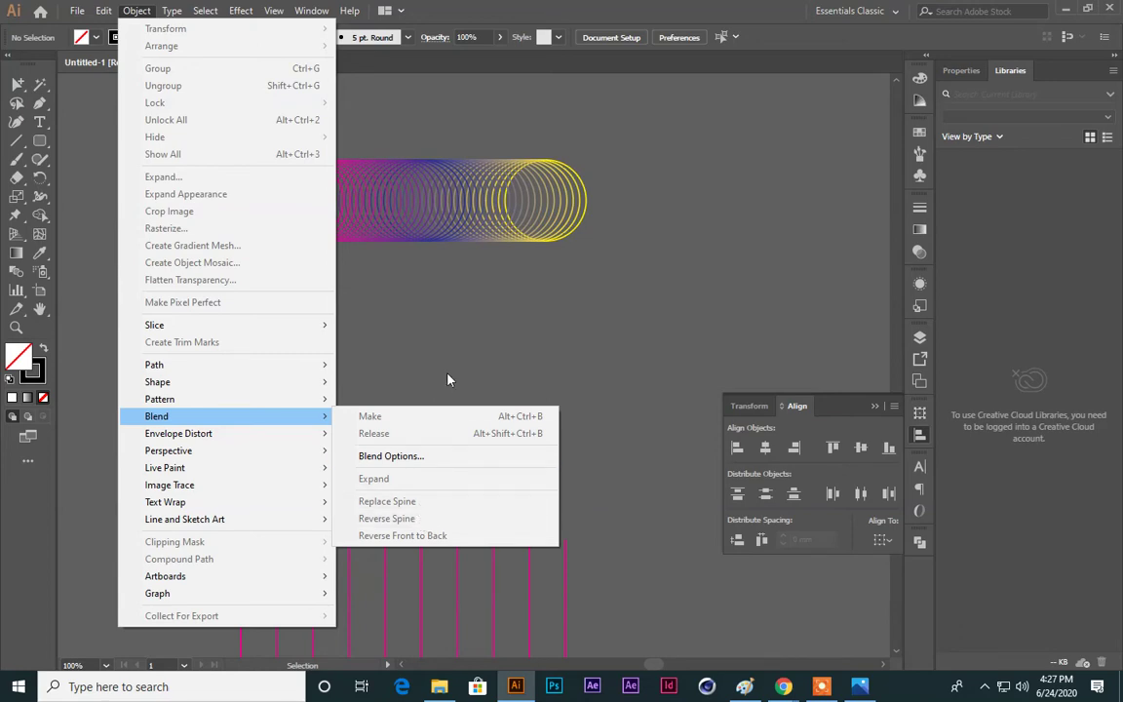
left_click(426, 329)
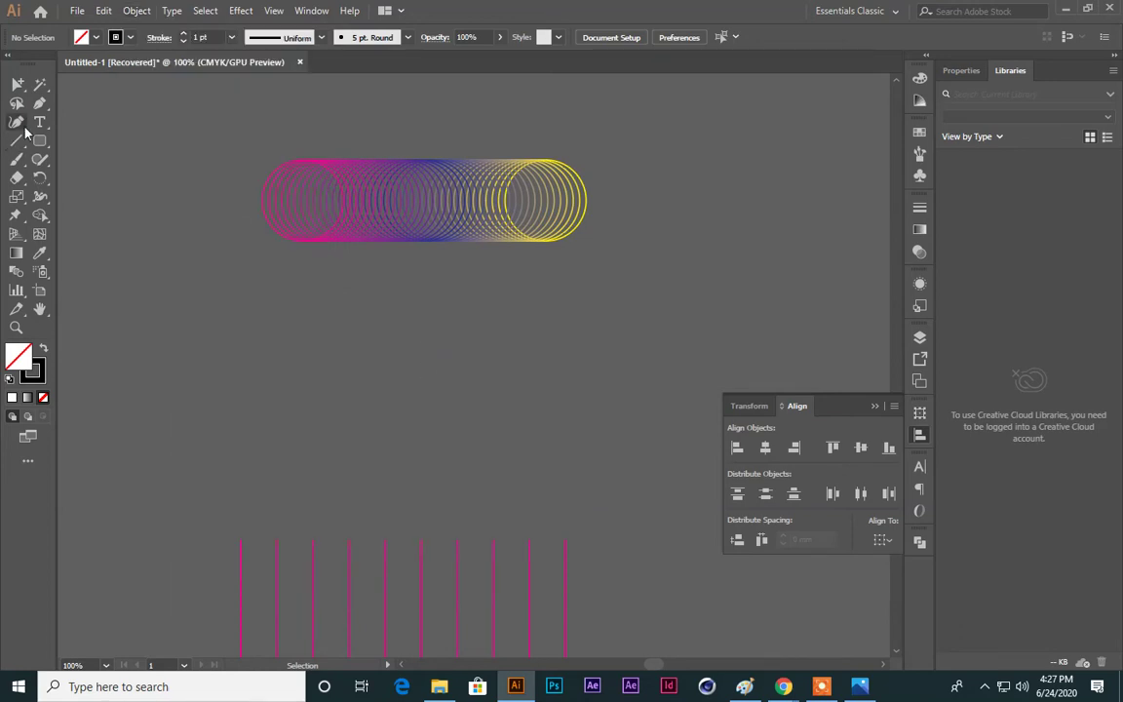
Step: Draw an open M-shaped path of four straight segments with the Pen tool, between the ring blend and the vertical lines
left_click(39, 103)
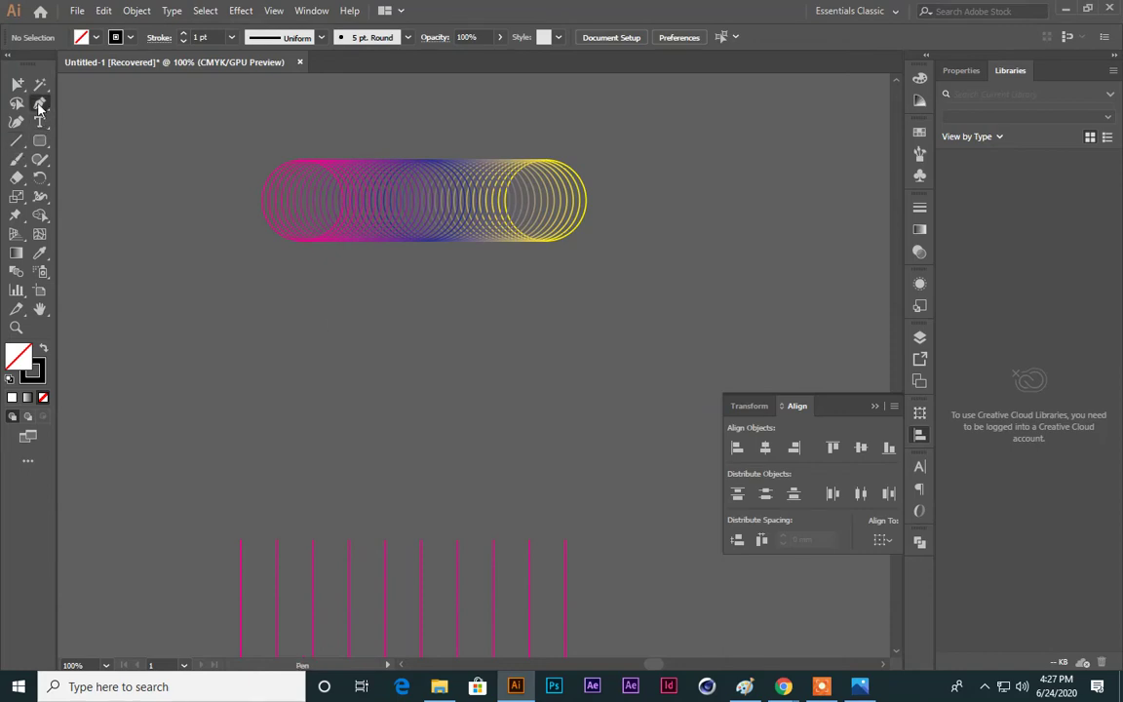
left_click(383, 422)
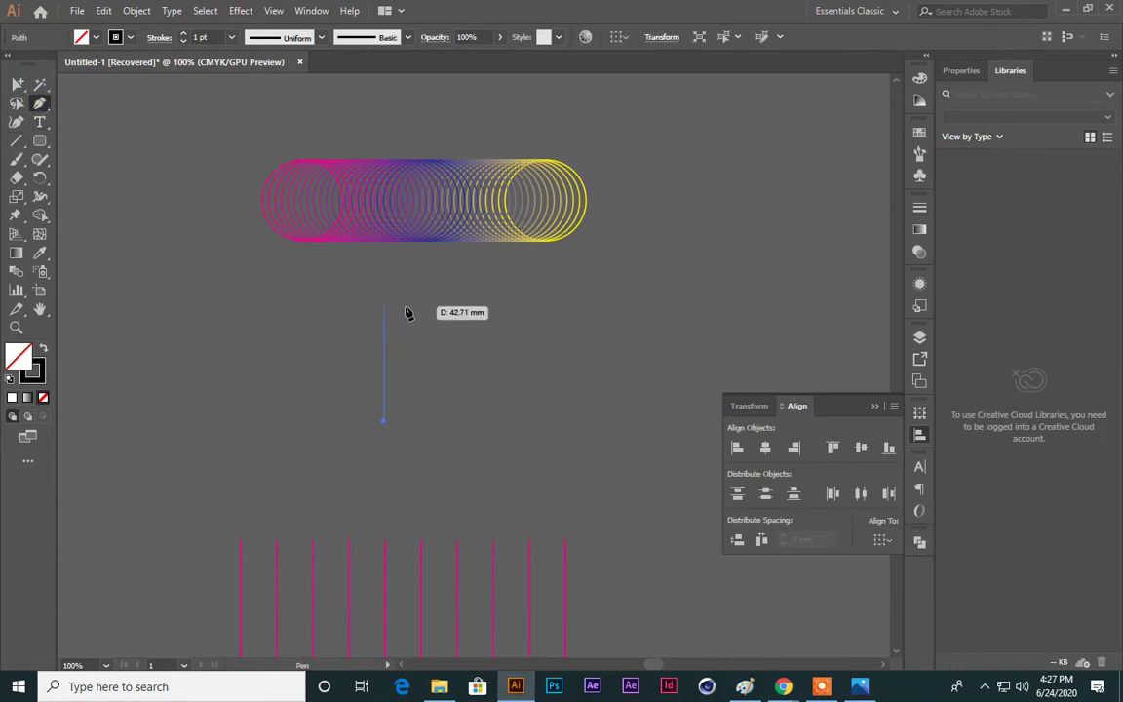
left_click(435, 286)
left_click(494, 358)
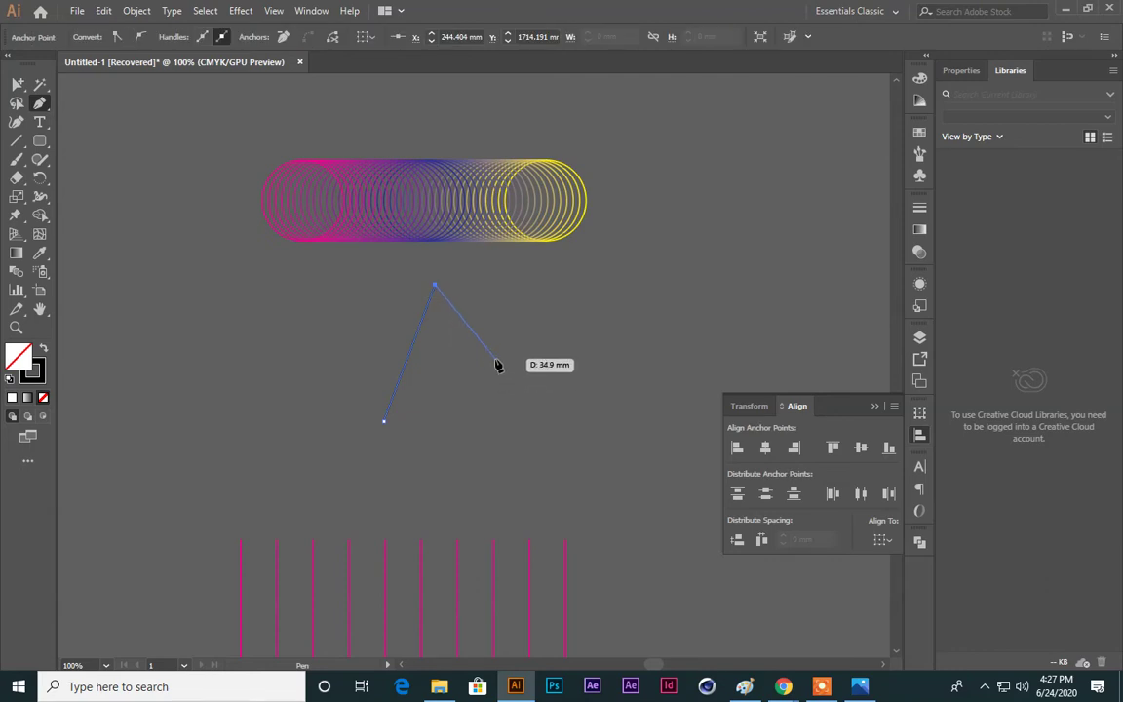
left_click(585, 297)
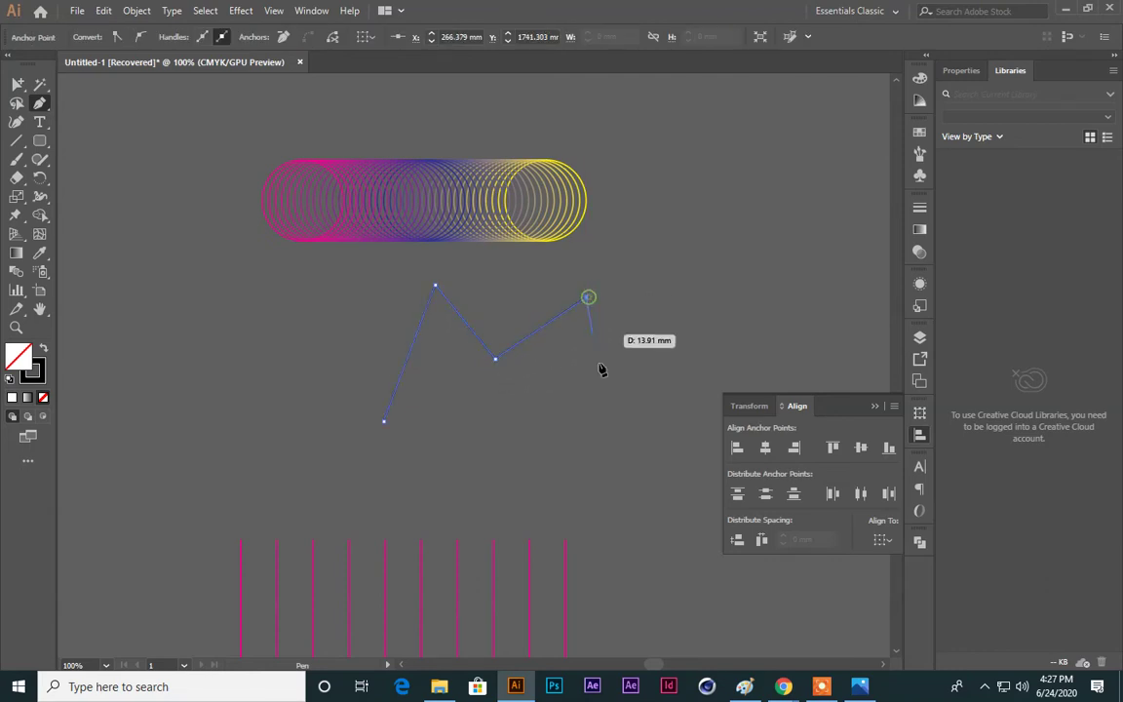
left_click(612, 436)
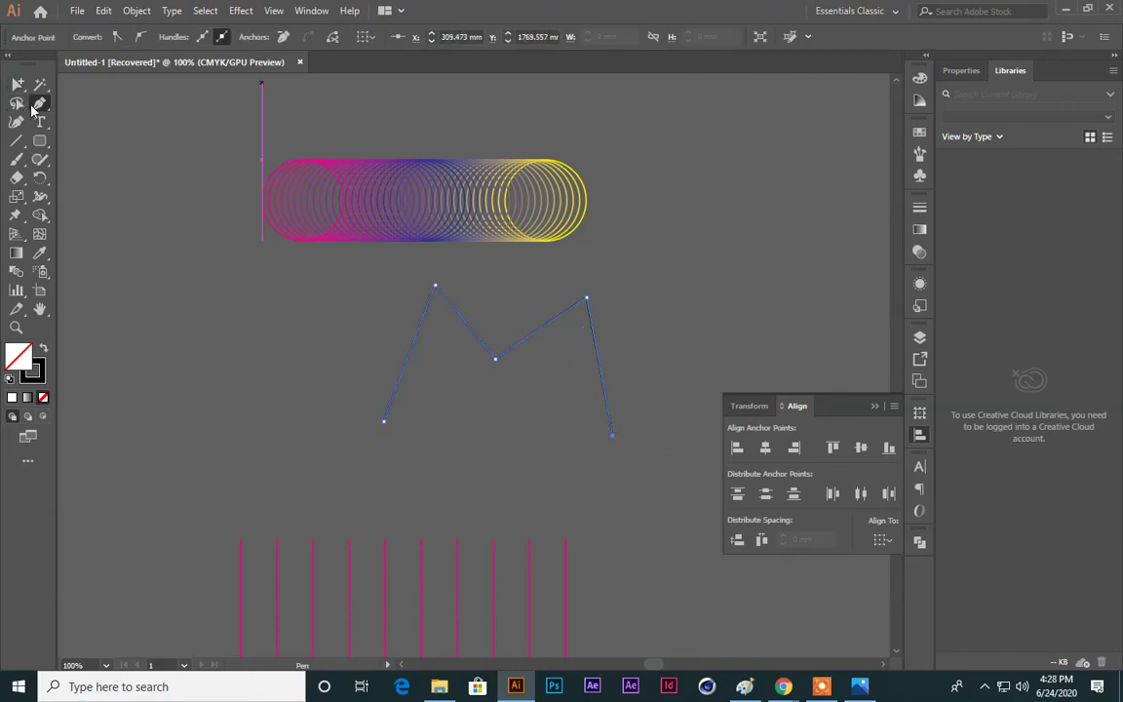
key("v")
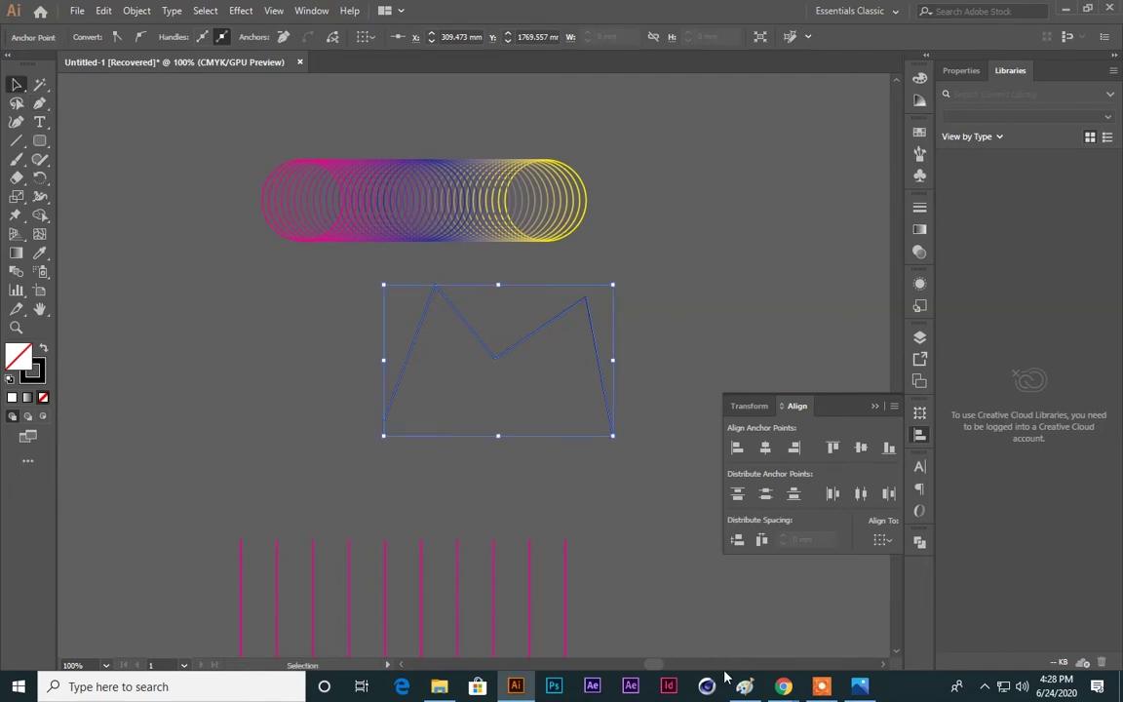
Step: Switch to the Google Meet call and unmute the microphone
mouse_move(783, 686)
left_click(673, 594)
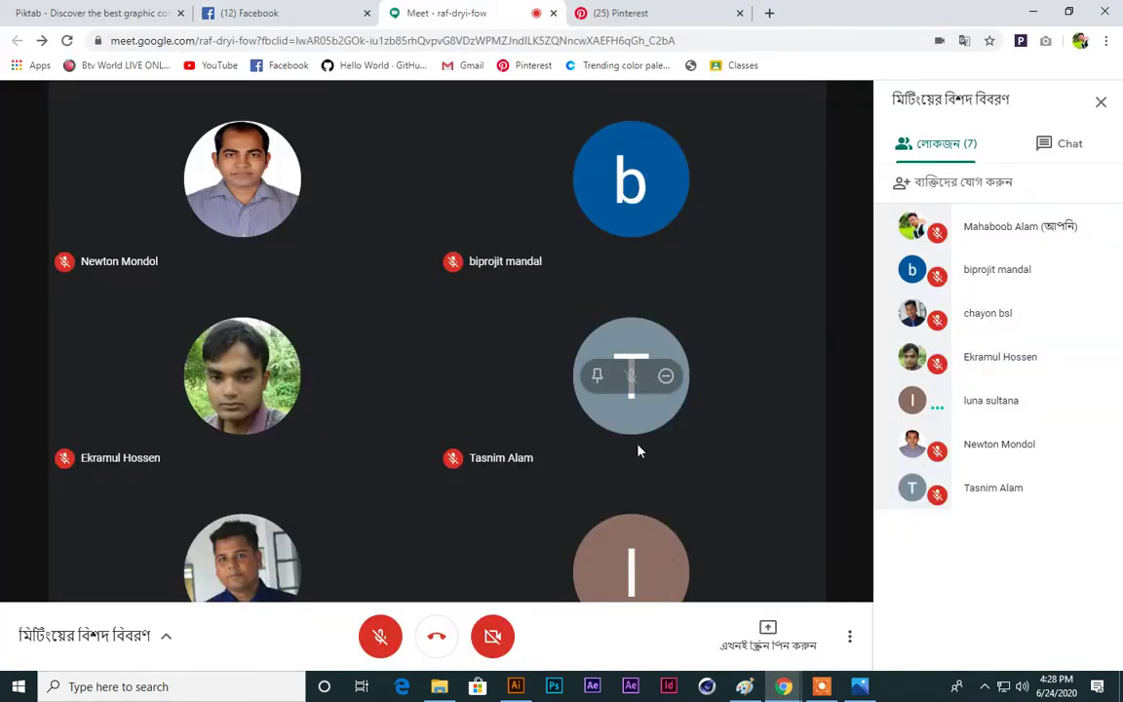
left_click(380, 636)
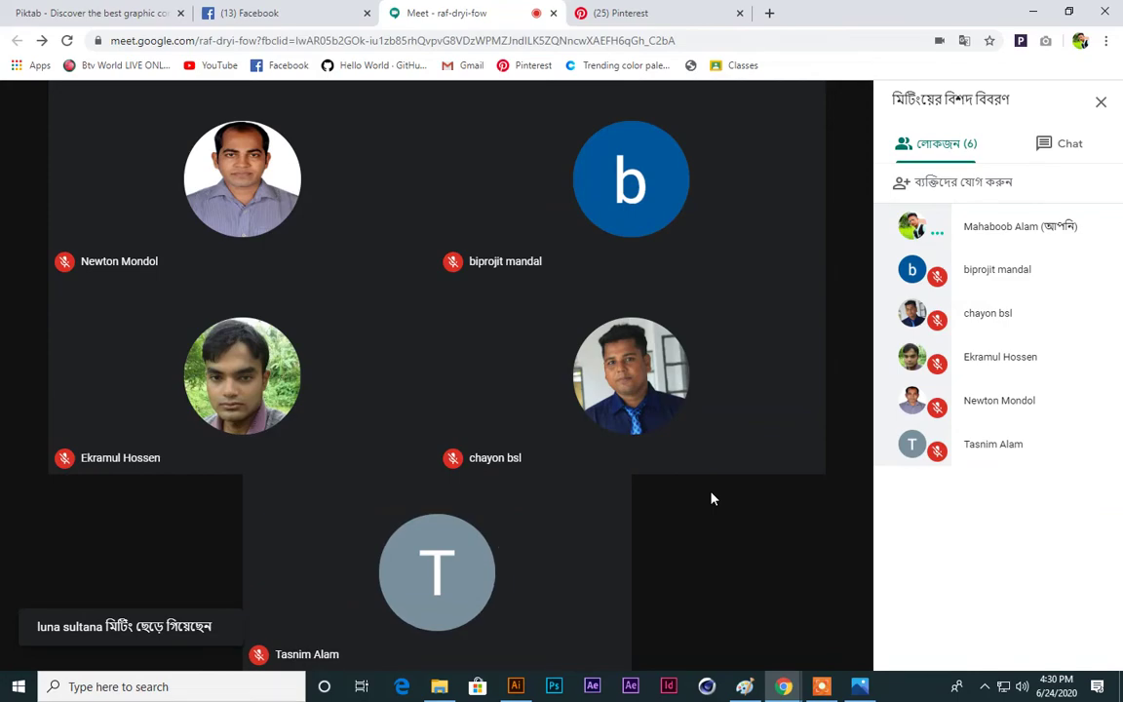
Step: Return to Illustrator, select the M-shaped path and the ring blend in turn, and leave both deselected
left_click(516, 687)
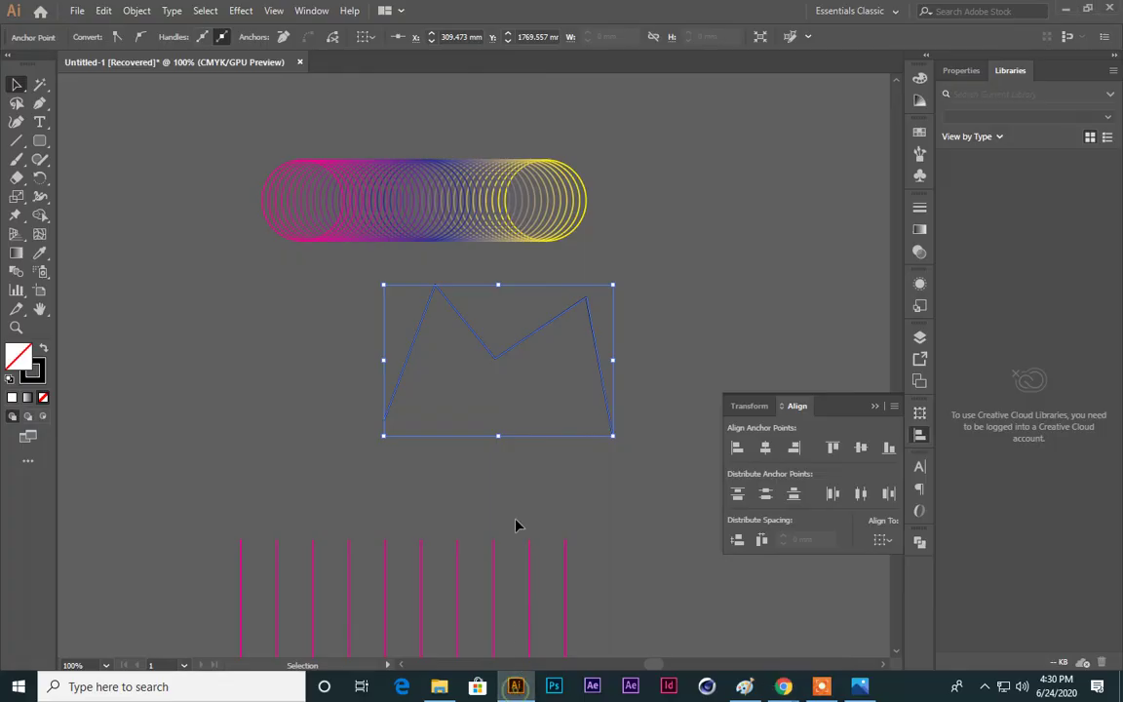
left_click(510, 488)
left_click_drag(359, 308, 452, 394)
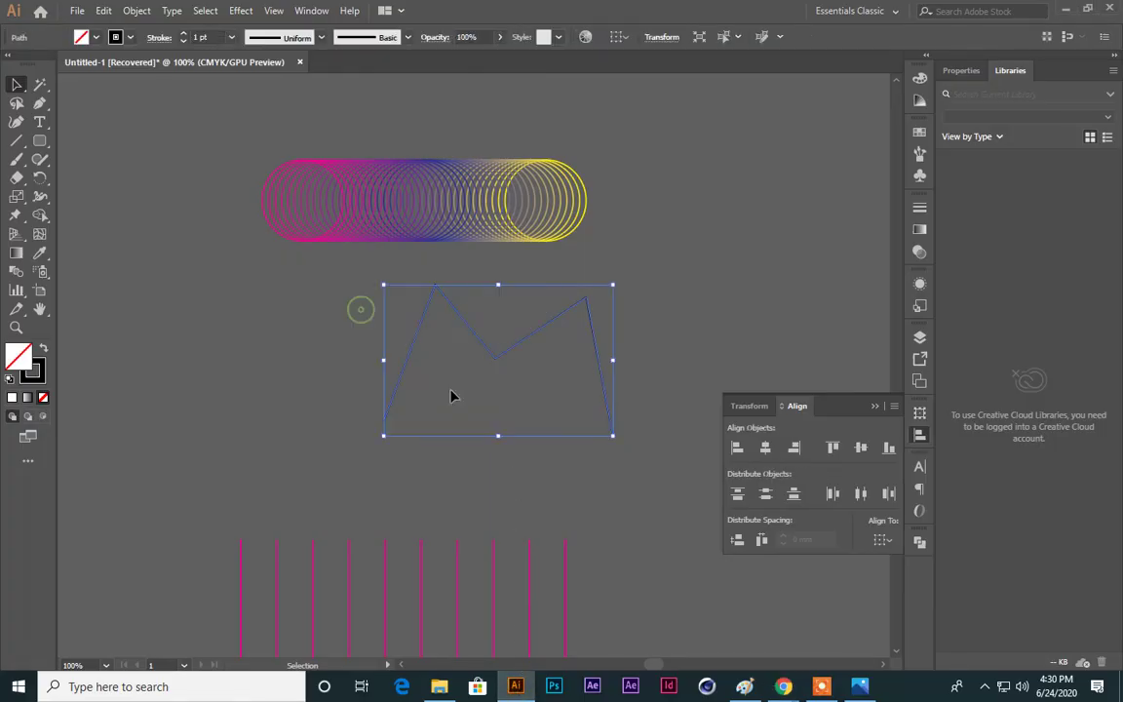
left_click(310, 319)
left_click(353, 170)
left_click(366, 277)
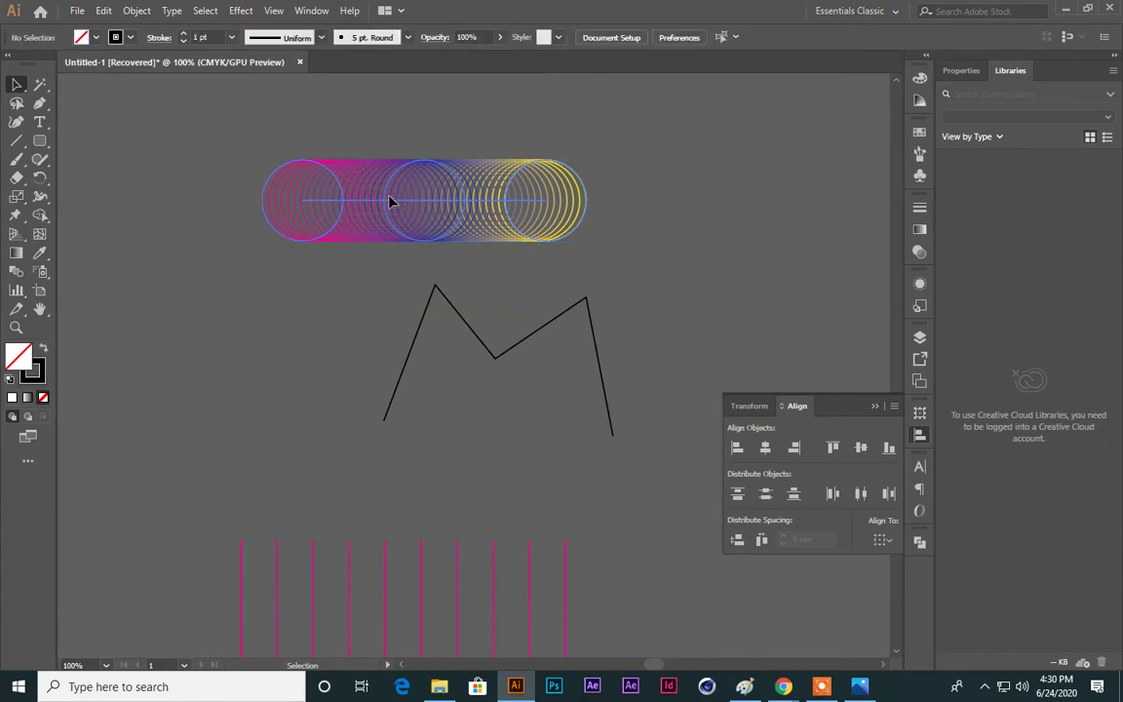
left_click(393, 200)
left_click(447, 303)
left_click(319, 289)
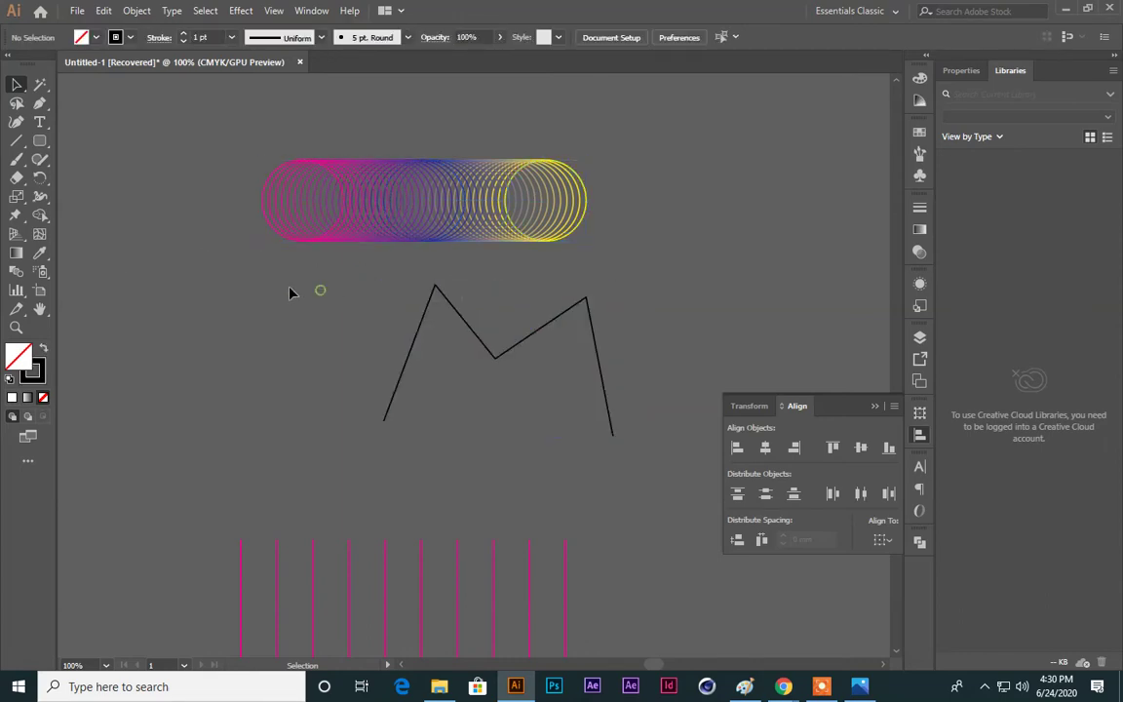
key("ctrl+a")
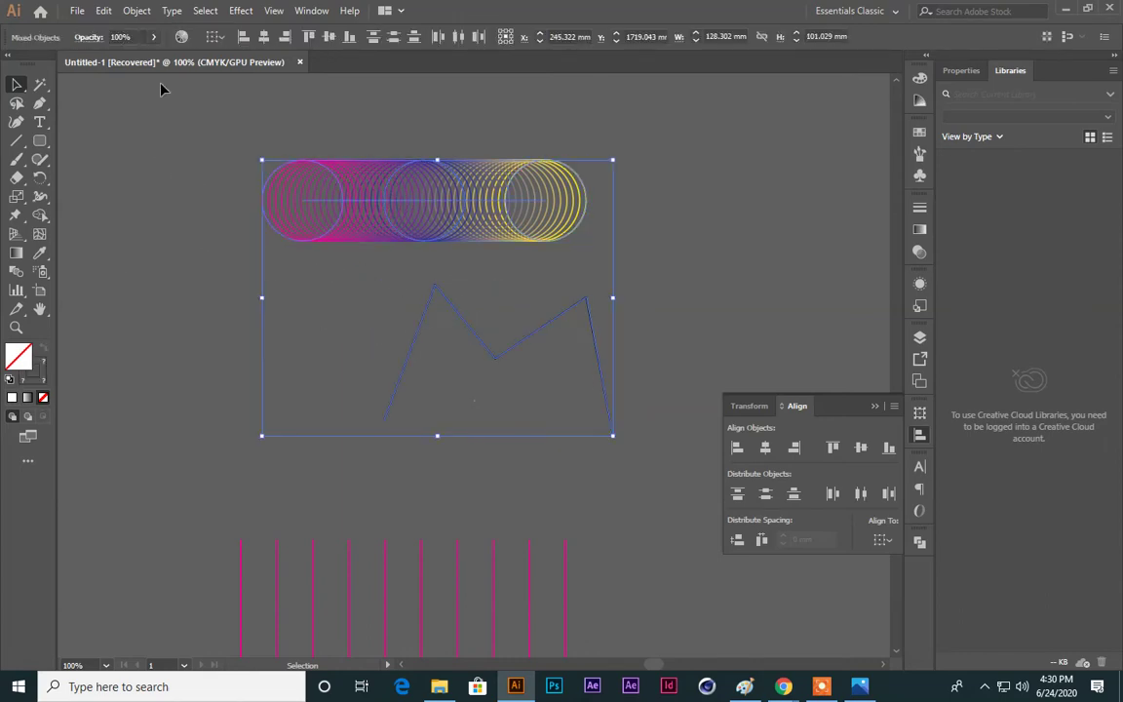
left_click(136, 10)
mouse_move(249, 472)
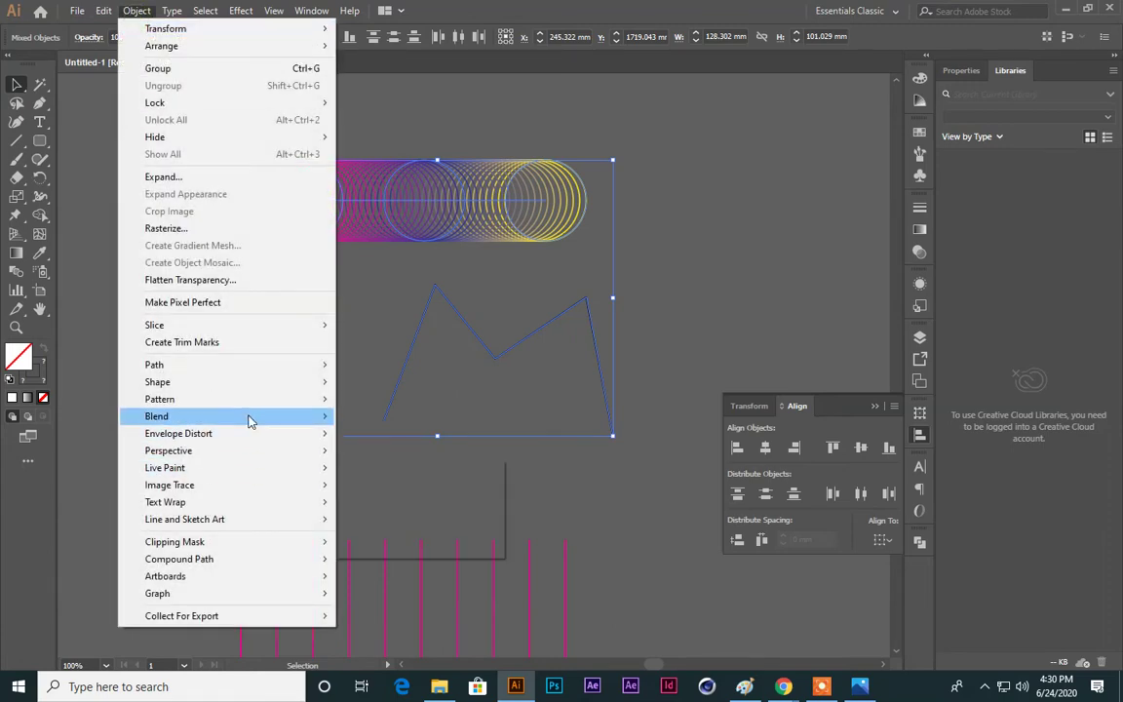
left_click(252, 420)
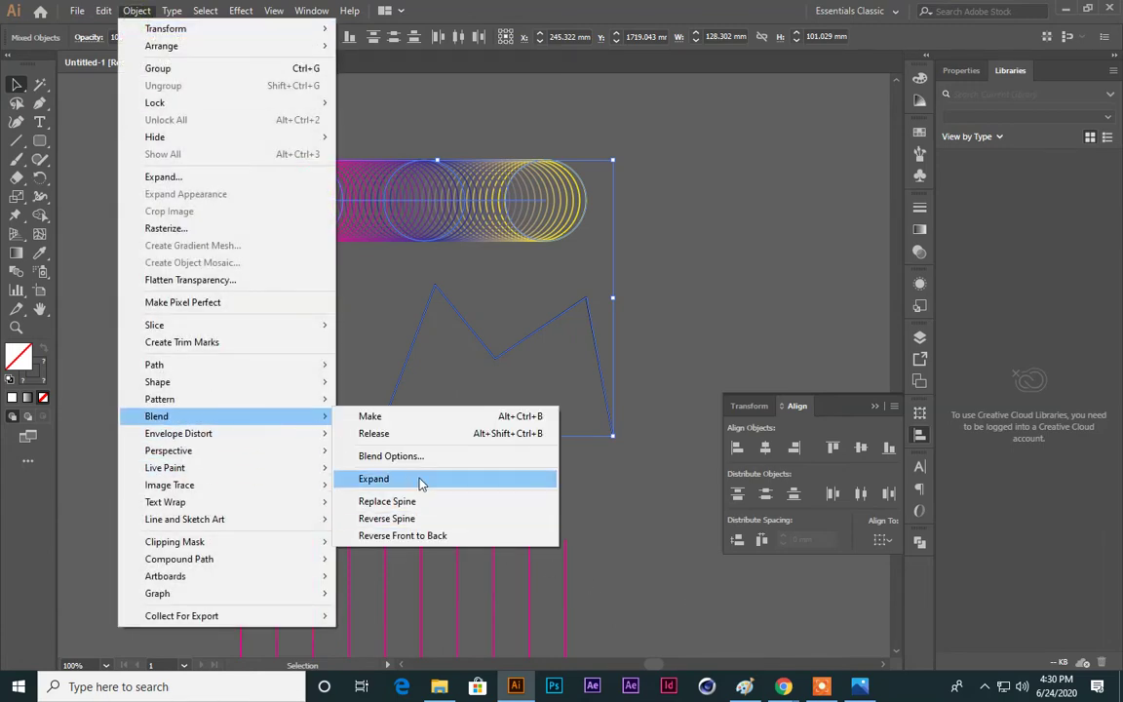
left_click(609, 569)
Step: Switch to the Google Meet call and share the Illustrator document window with the class
mouse_move(783, 686)
left_click(652, 591)
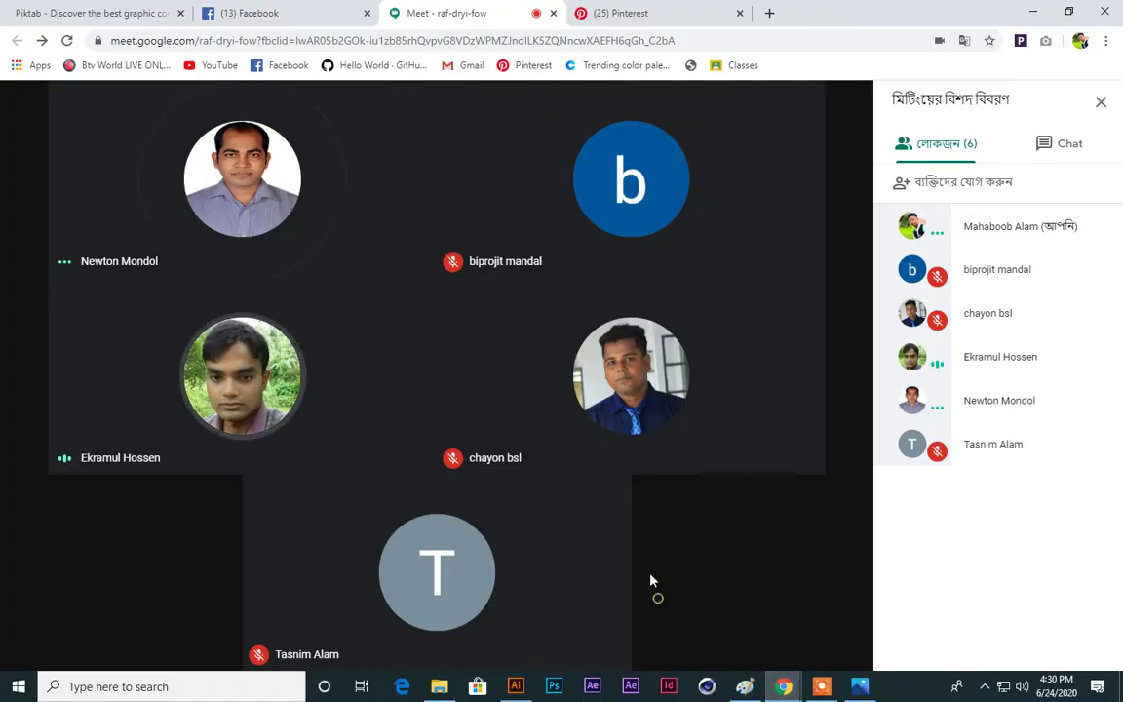
left_click(739, 625)
left_click(682, 535)
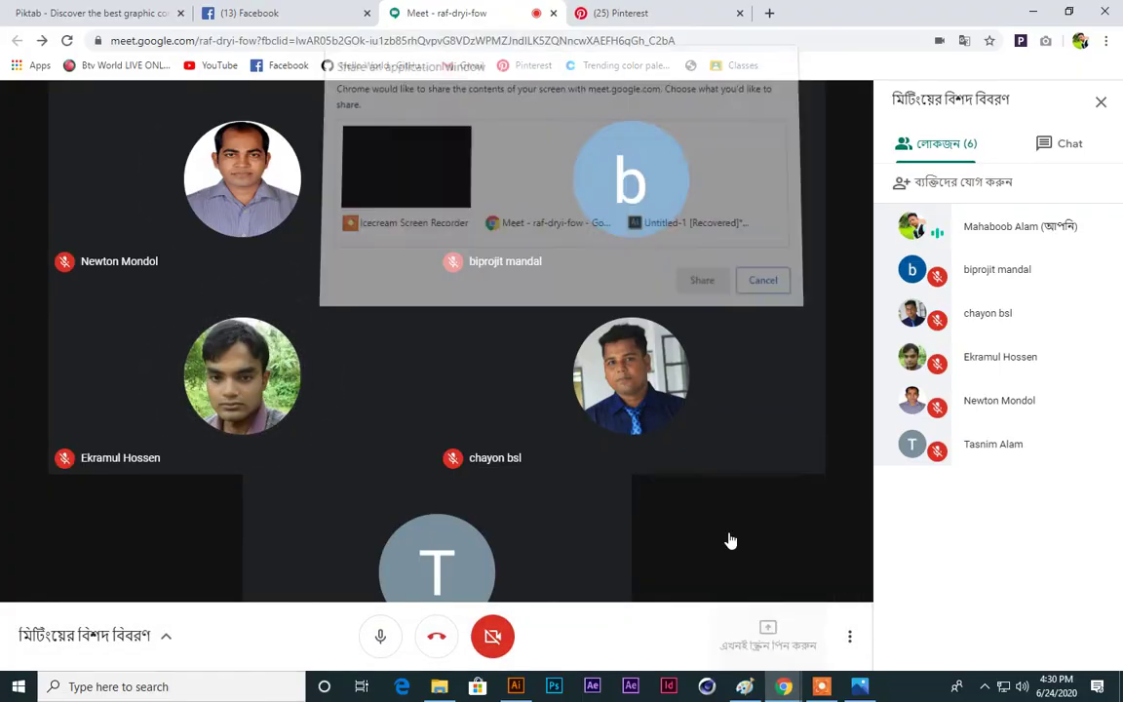
left_click(651, 204)
left_click(700, 283)
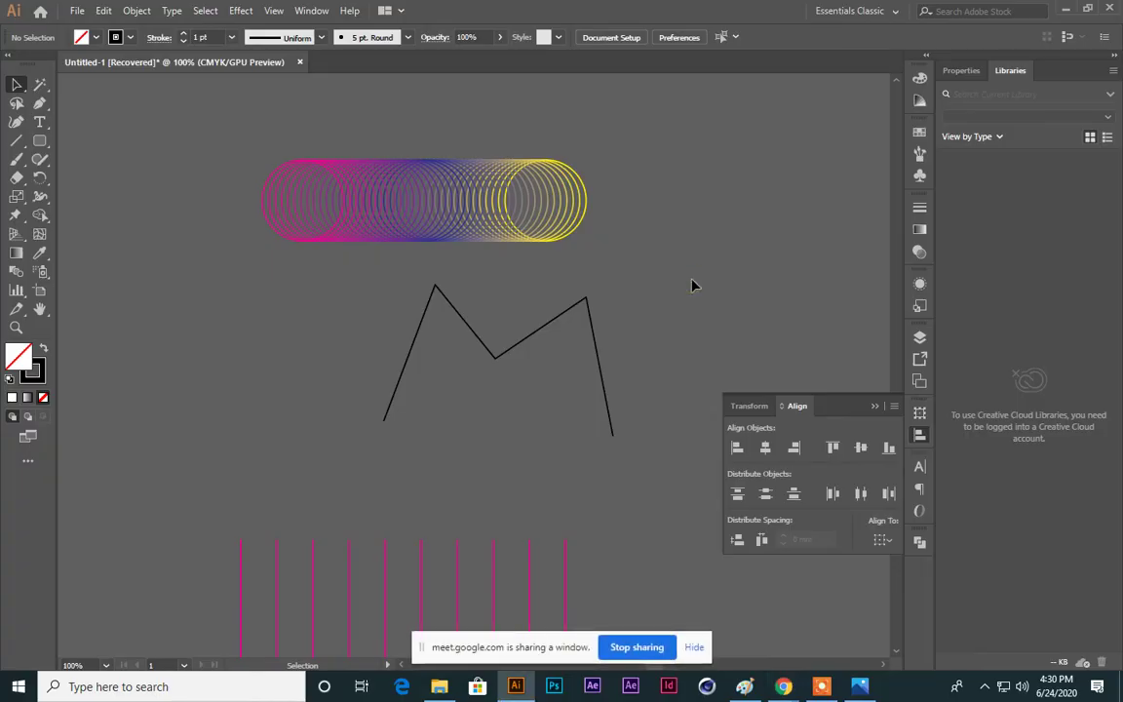
Step: Move the magenta, blue and yellow ring blend to the right so it sits above the M-shaped path, and deselect it
left_click_drag(301, 201, 221, 199)
left_click_drag(342, 200, 523, 200)
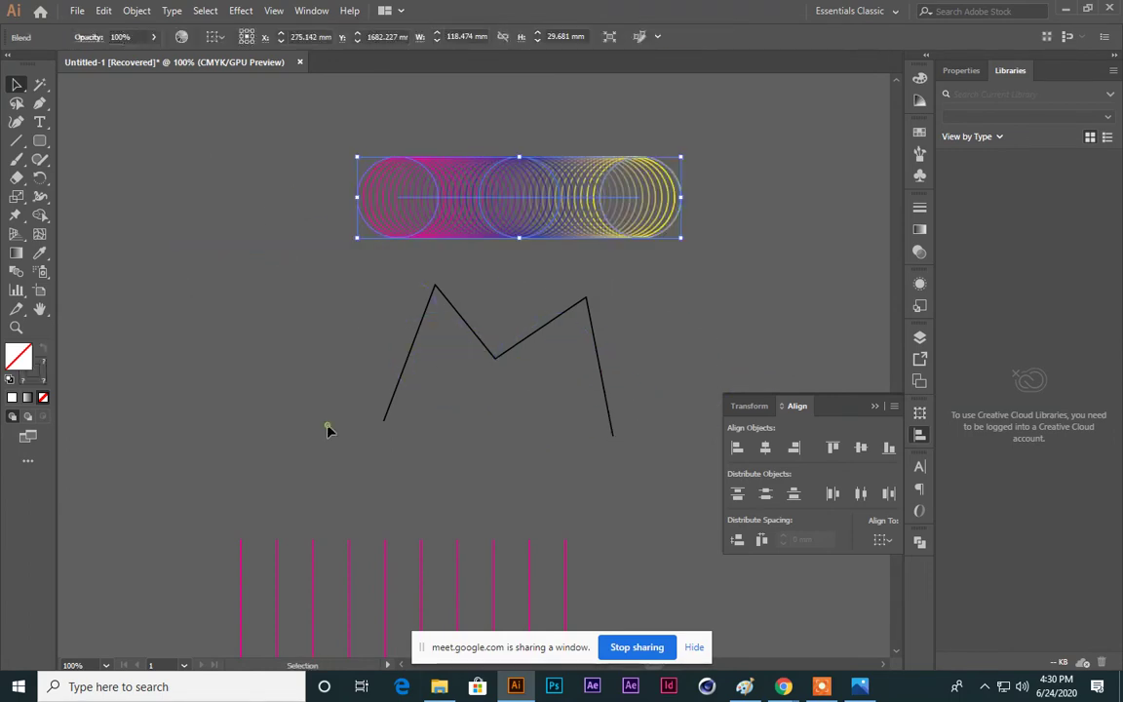
left_click(326, 426)
left_click_drag(464, 383, 322, 195)
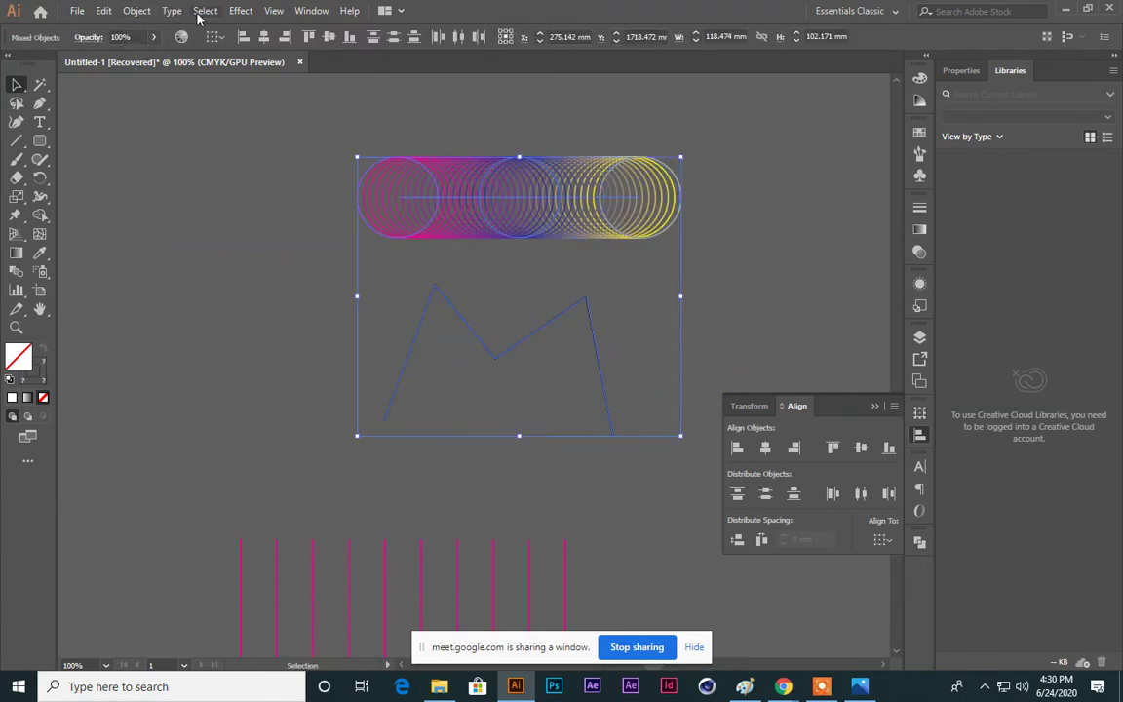
left_click(222, 173)
left_click(429, 190)
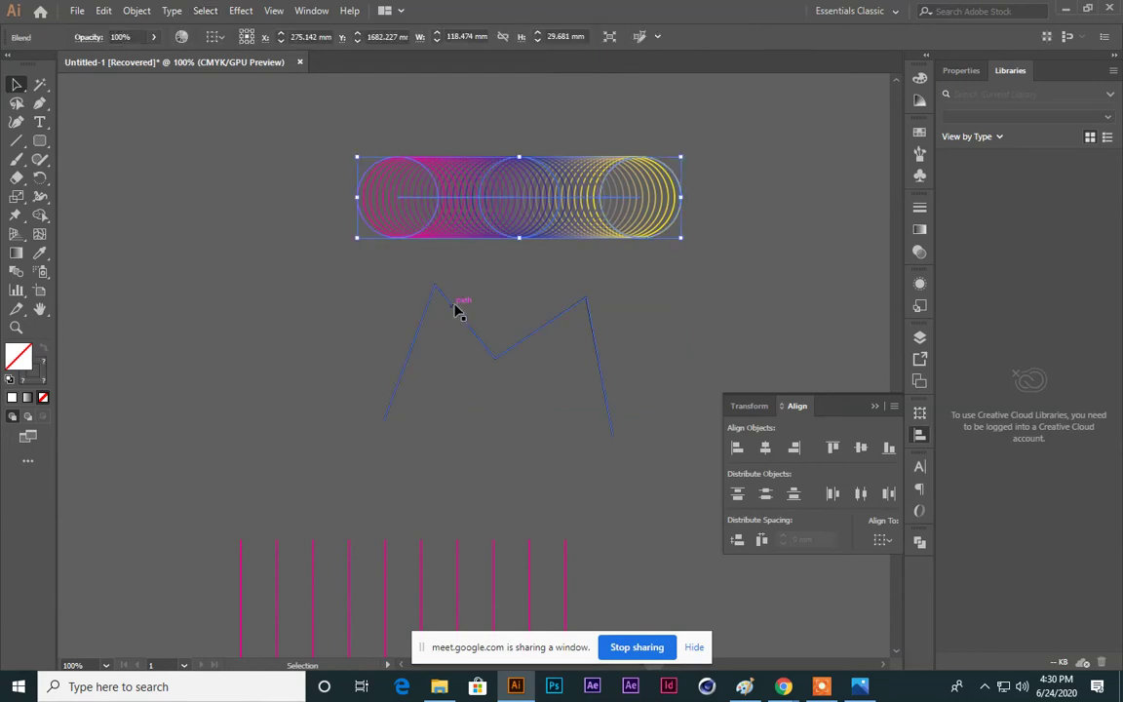
left_click(457, 310)
left_click(329, 220)
Step: Replace the ring blend's spine with the M-shaped path, and deselect the result
left_click_drag(439, 361, 194, 190)
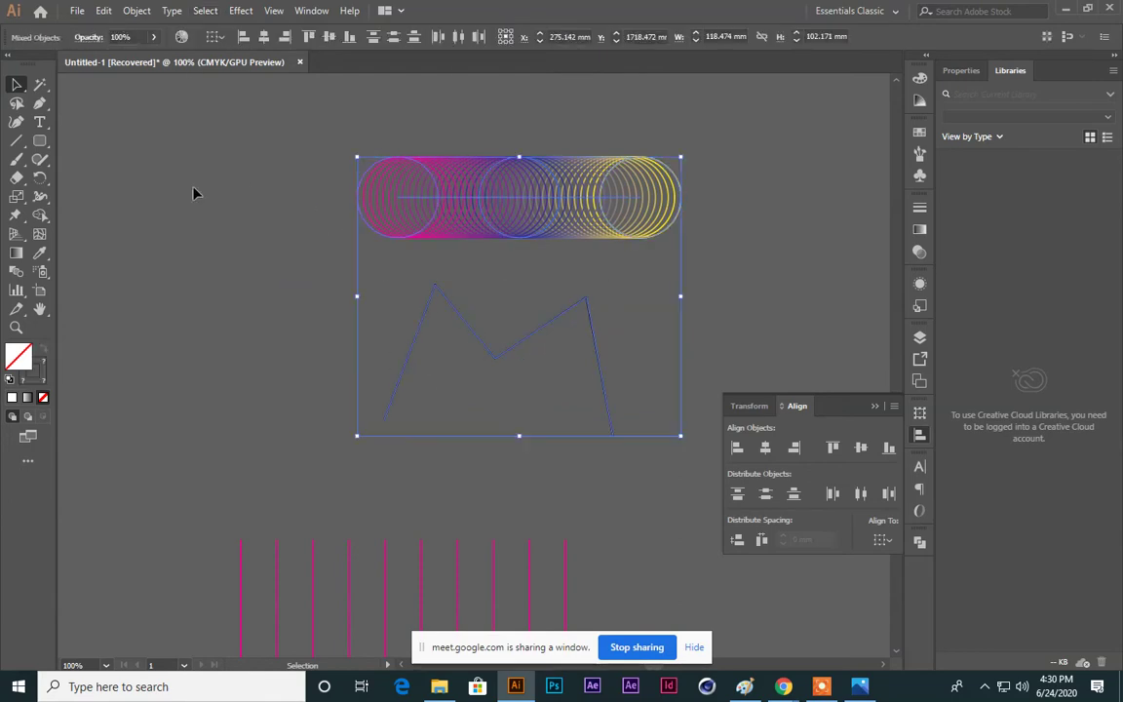
left_click(137, 12)
mouse_move(254, 419)
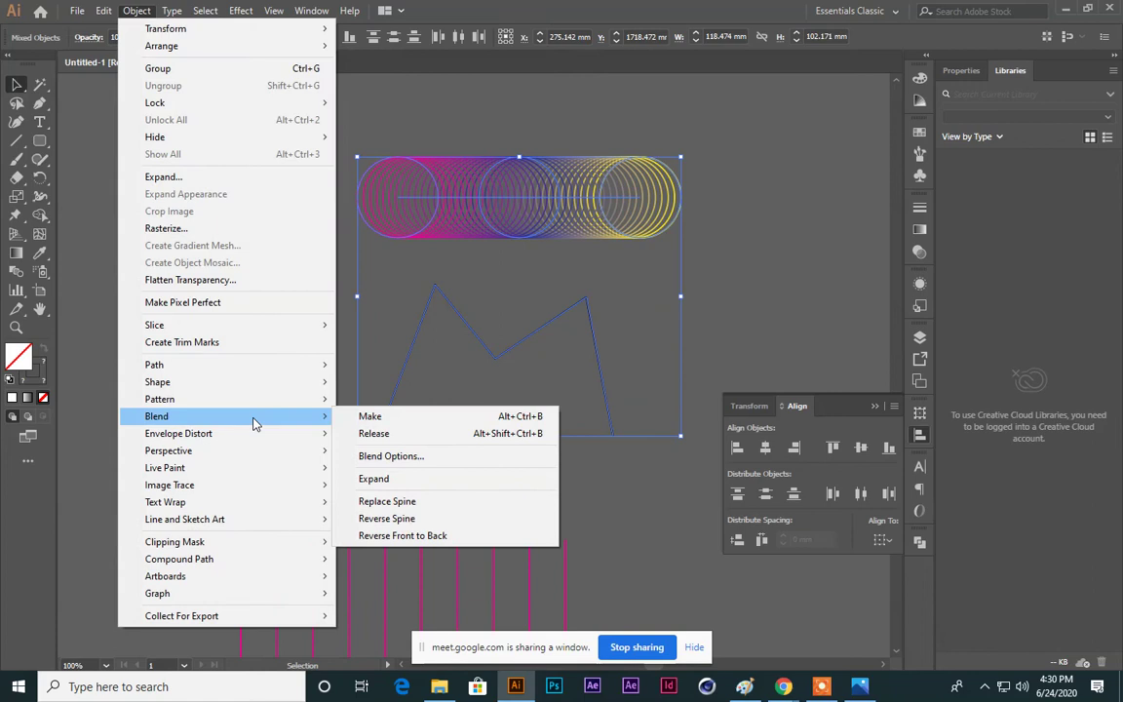
left_click(414, 507)
left_click(265, 332)
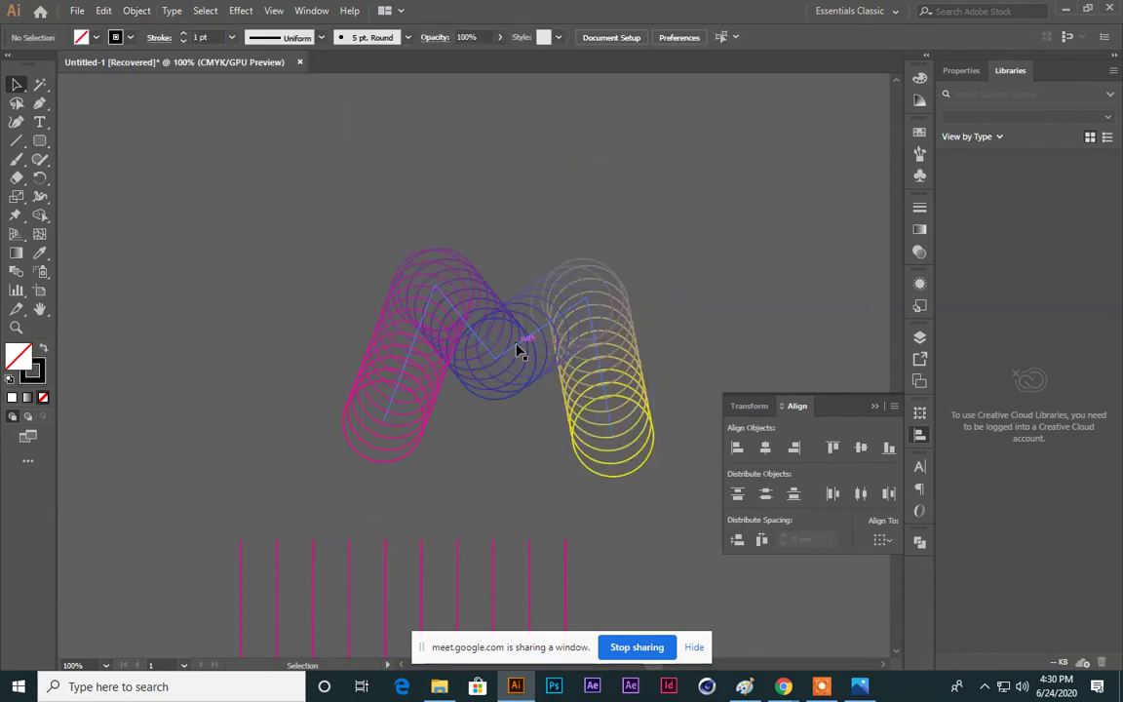
Step: Move the M-shaped ring blend upward, away from the vertical lines, and collapse the Align panel
left_click_drag(519, 351, 547, 238)
left_click(571, 452)
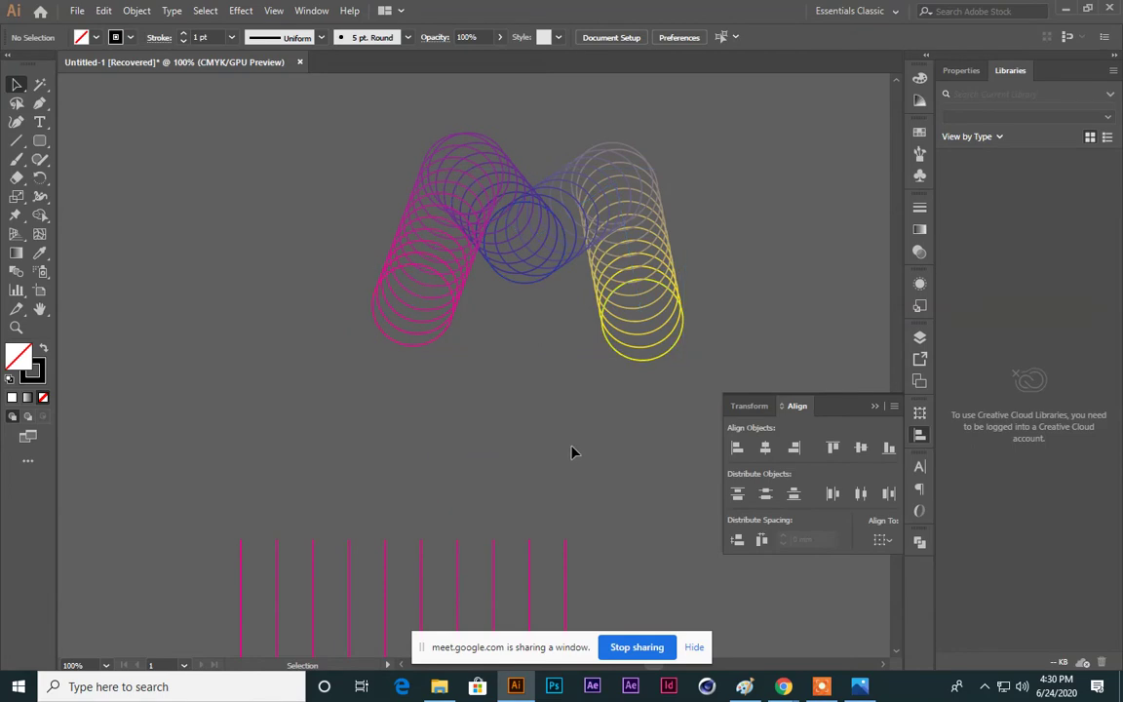
key("ctrl+equal")
left_click_drag(423, 354, 384, 463)
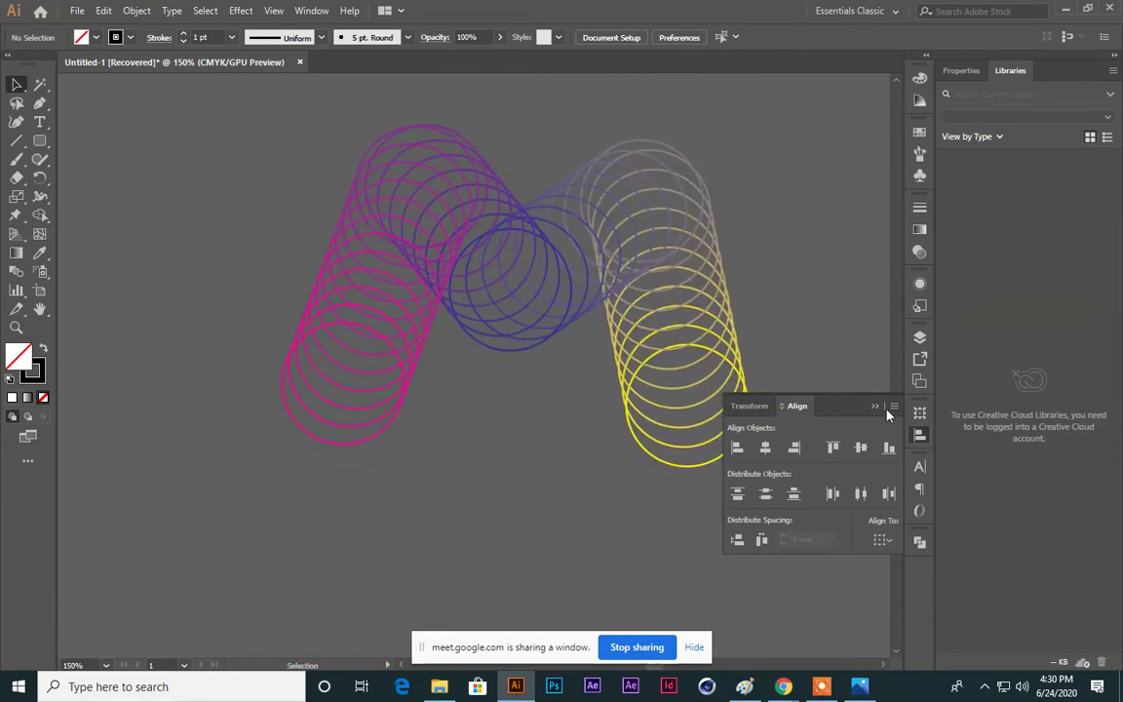
left_click(873, 408)
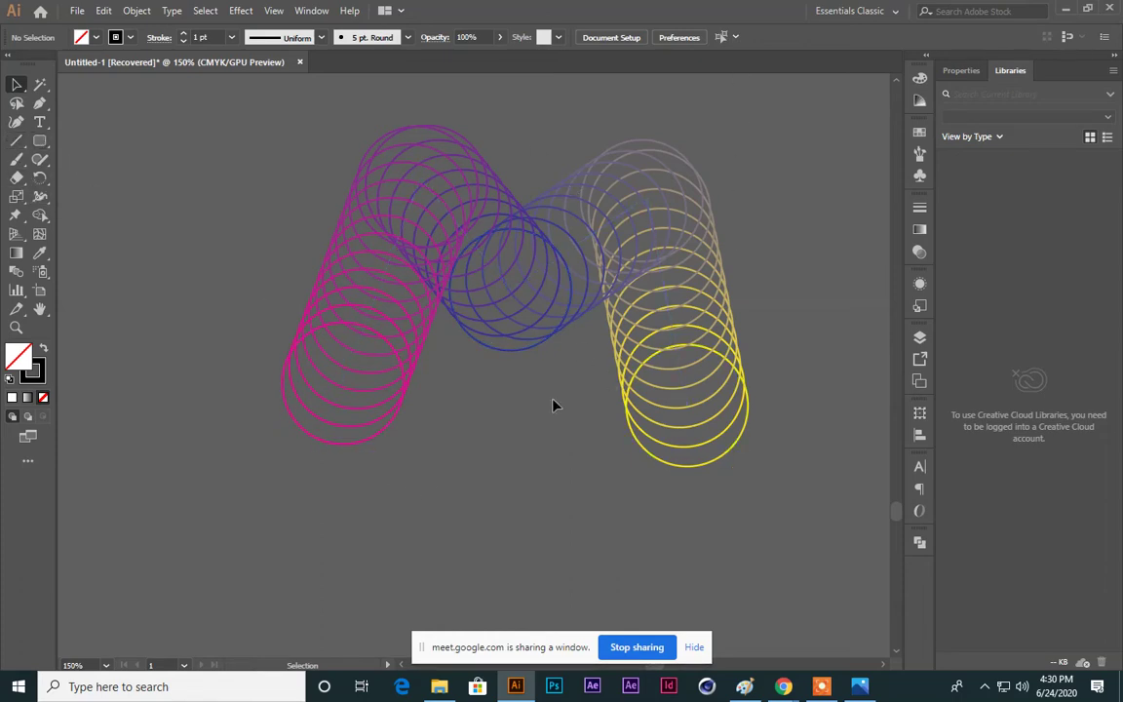
Step: Draw a circle about 24 mm wide between the orange shape and the M-shaped blend, and swap its fill and stroke for a solid black fill
scroll(552, 407, "up", 3)
scroll(549, 365, "up", 1)
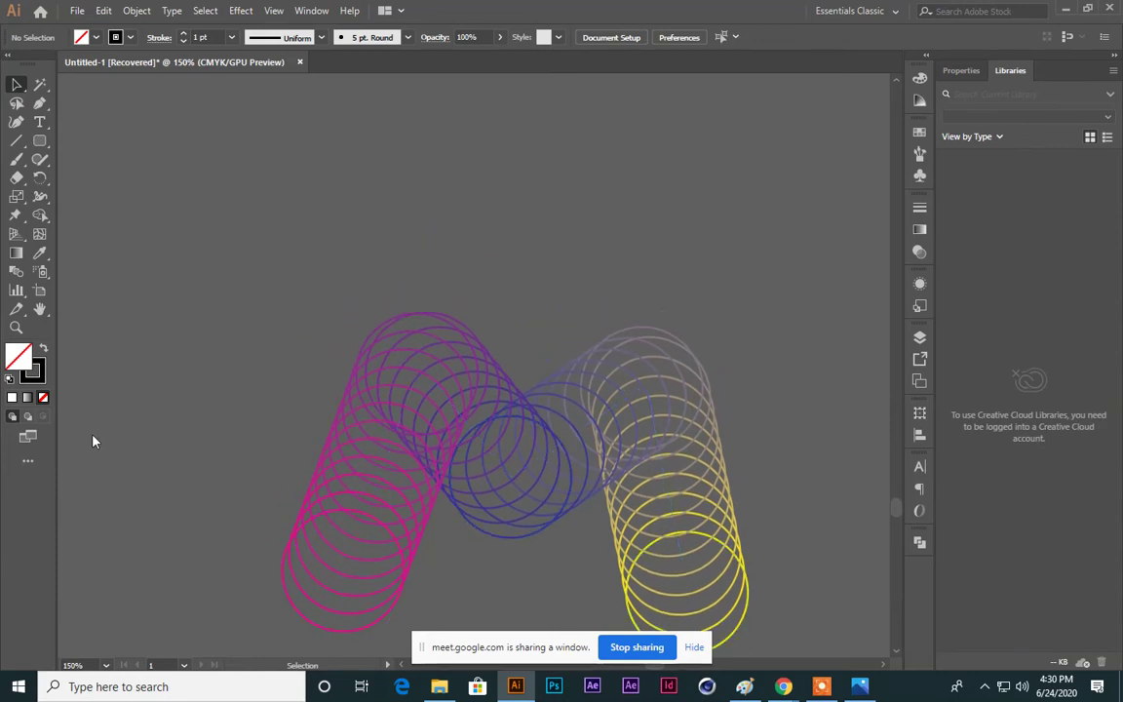
scroll(509, 464, "up", 5)
scroll(506, 462, "down", 2)
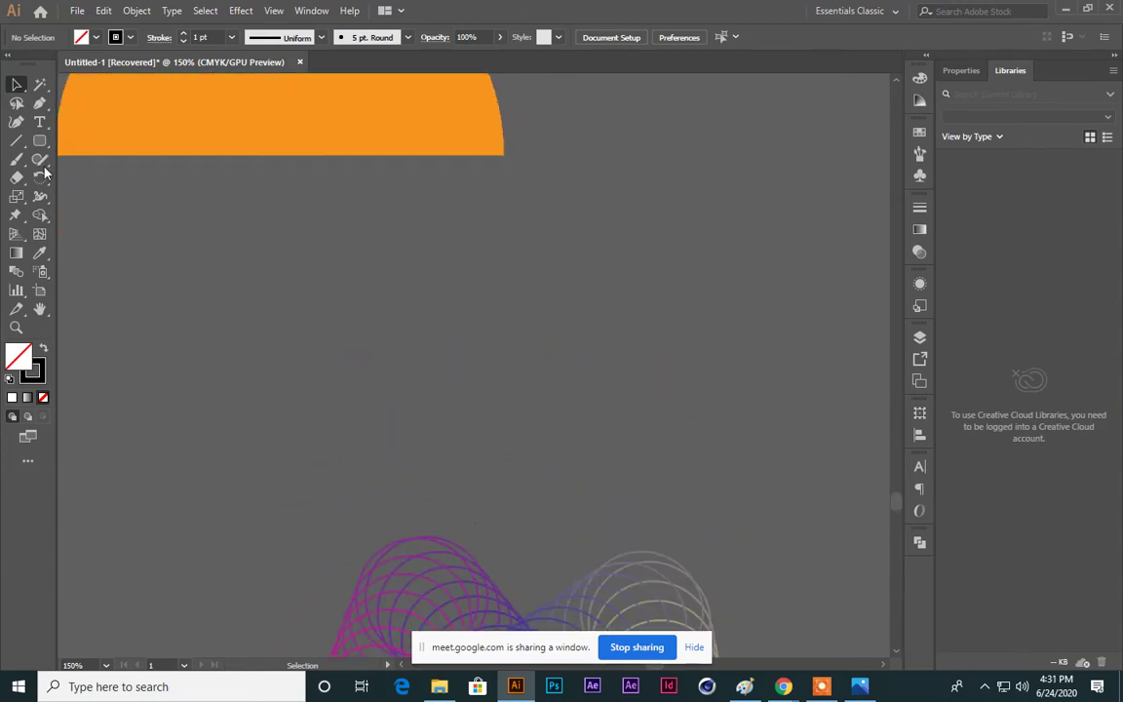
left_click_drag(40, 144, 78, 154)
left_click_drag(423, 357, 474, 405)
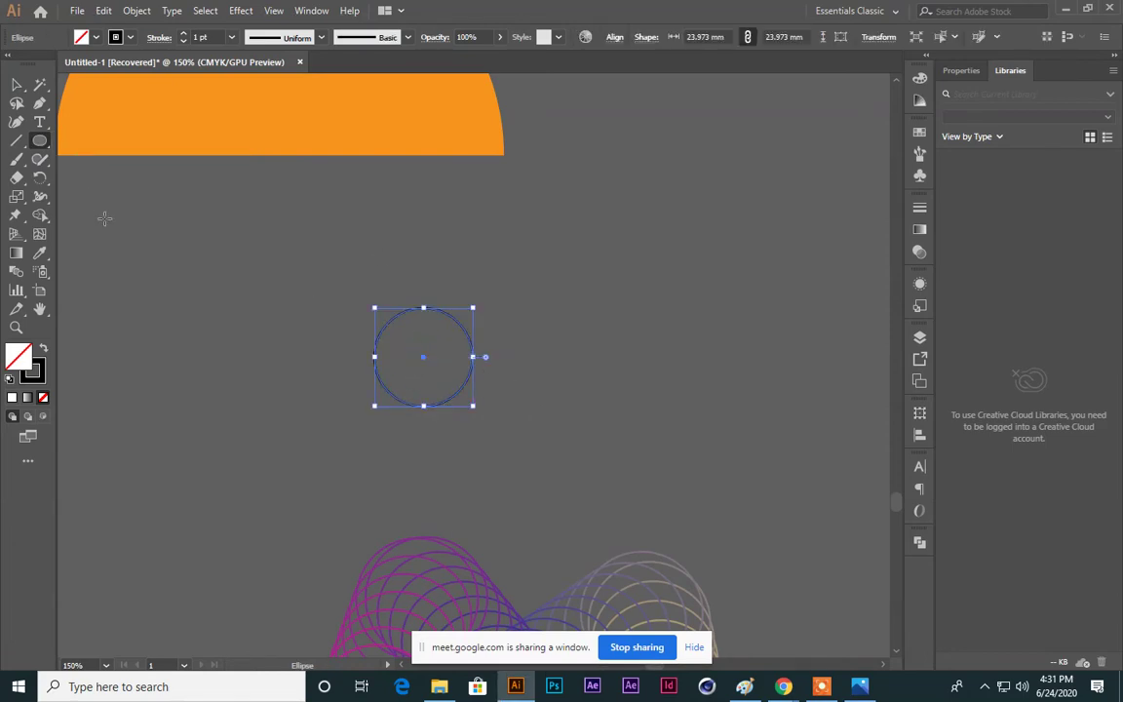
left_click(43, 351)
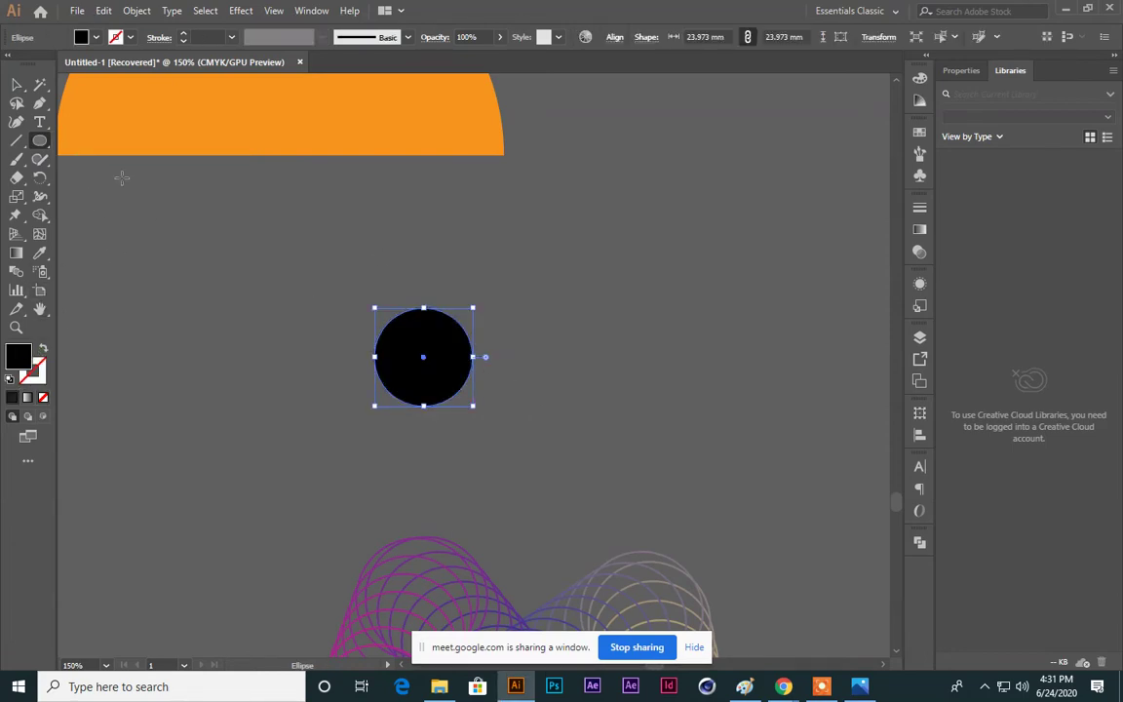
Step: Duplicate the black circle a short distance to its right, then fill the original yellow and the copy red
left_click(15, 86)
left_click_drag(439, 379, 623, 379)
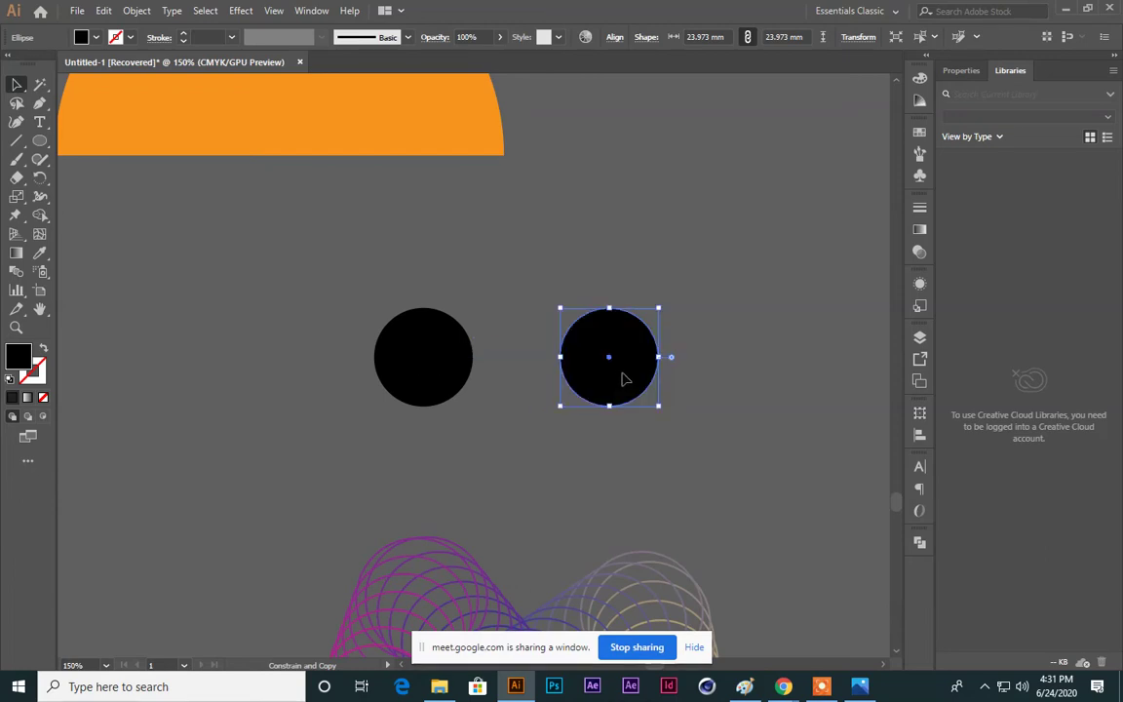
left_click(421, 359)
left_click(919, 132)
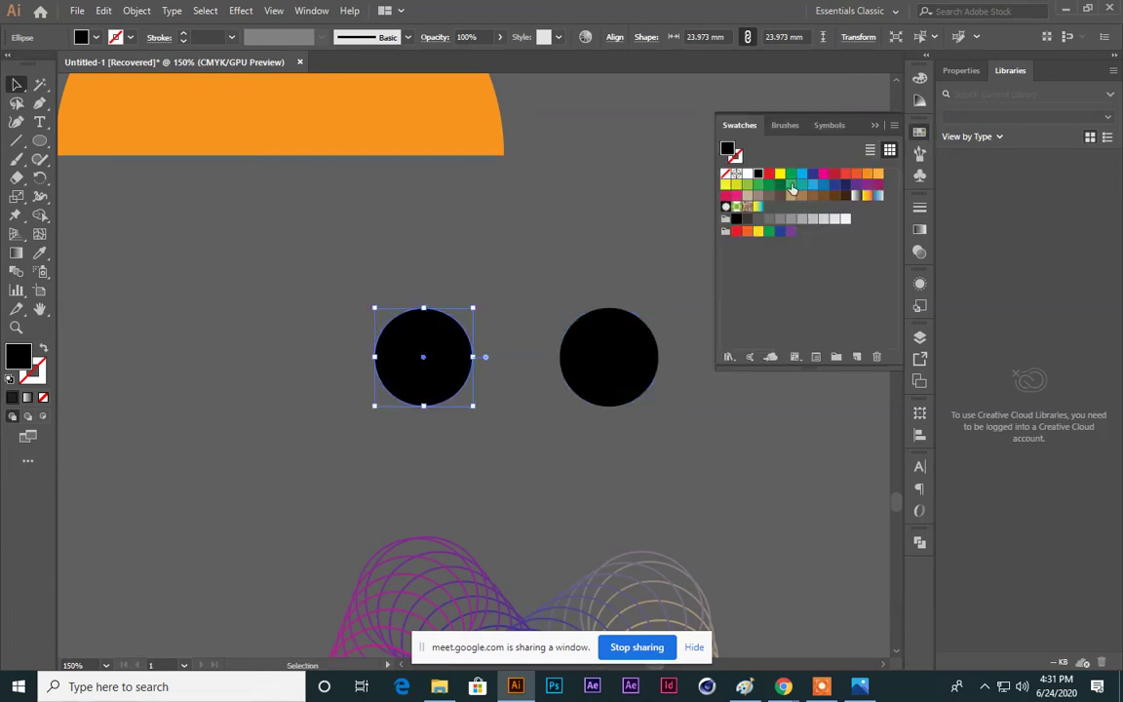
left_click(780, 174)
left_click(598, 340)
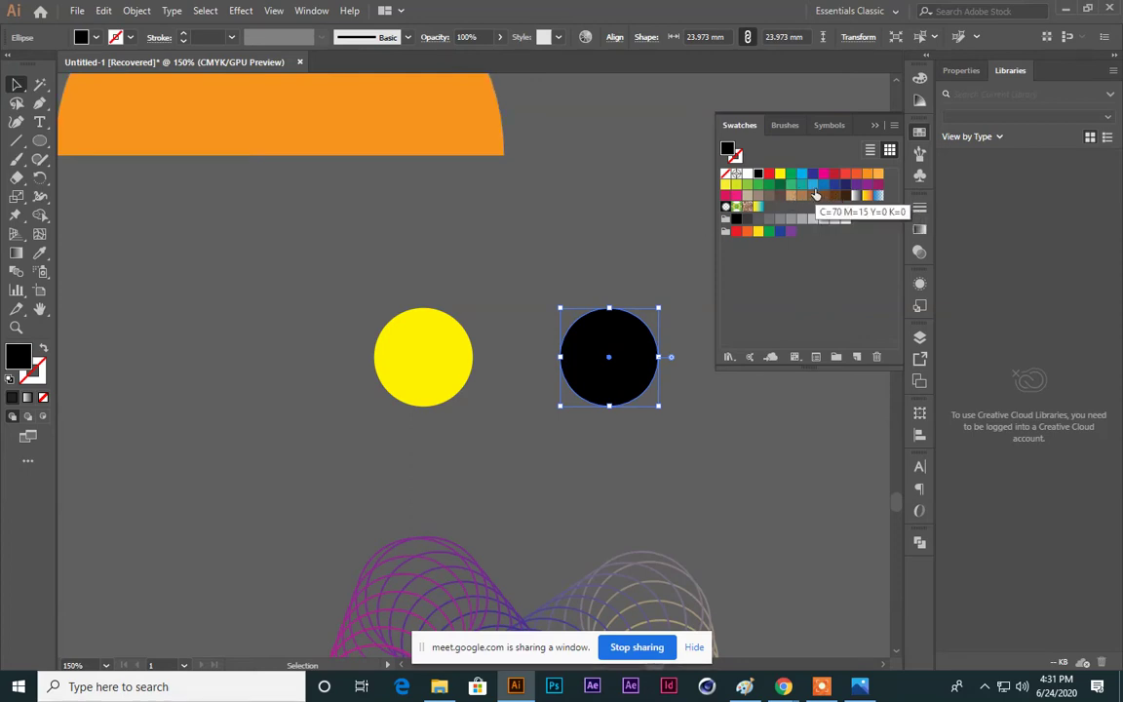
left_click(844, 175)
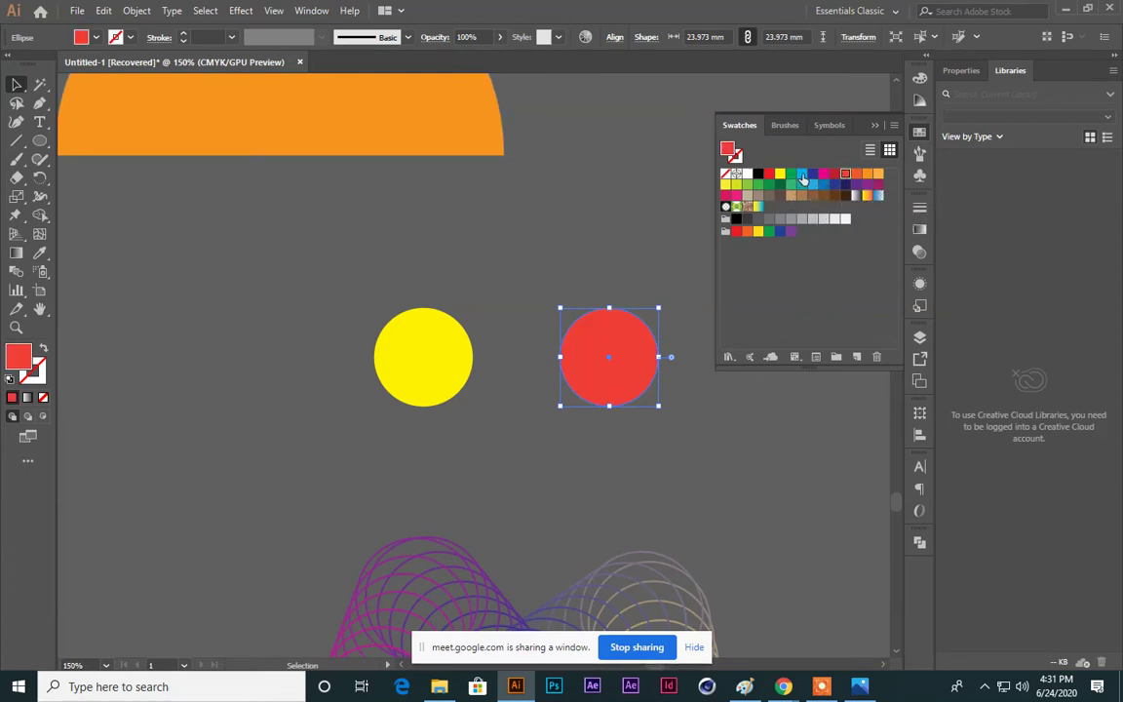
left_click(657, 175)
Step: Blend the yellow circle into the red circle with the Blend tool and clear the selection
left_click_drag(361, 286, 622, 401)
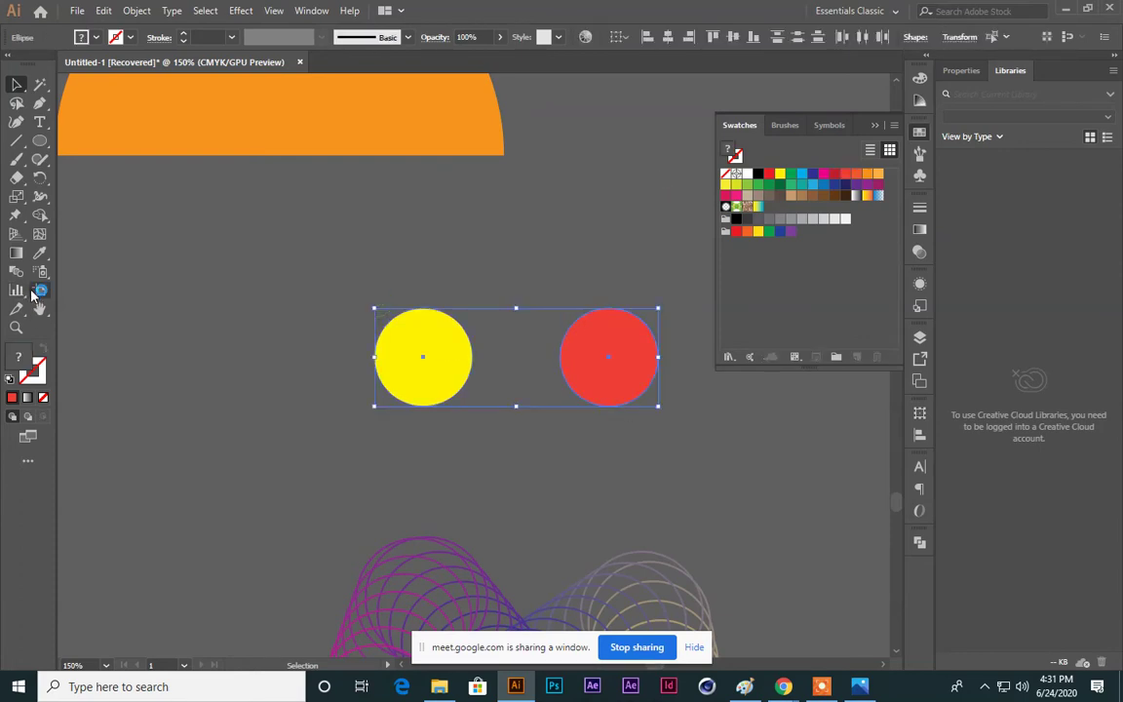
left_click(38, 291)
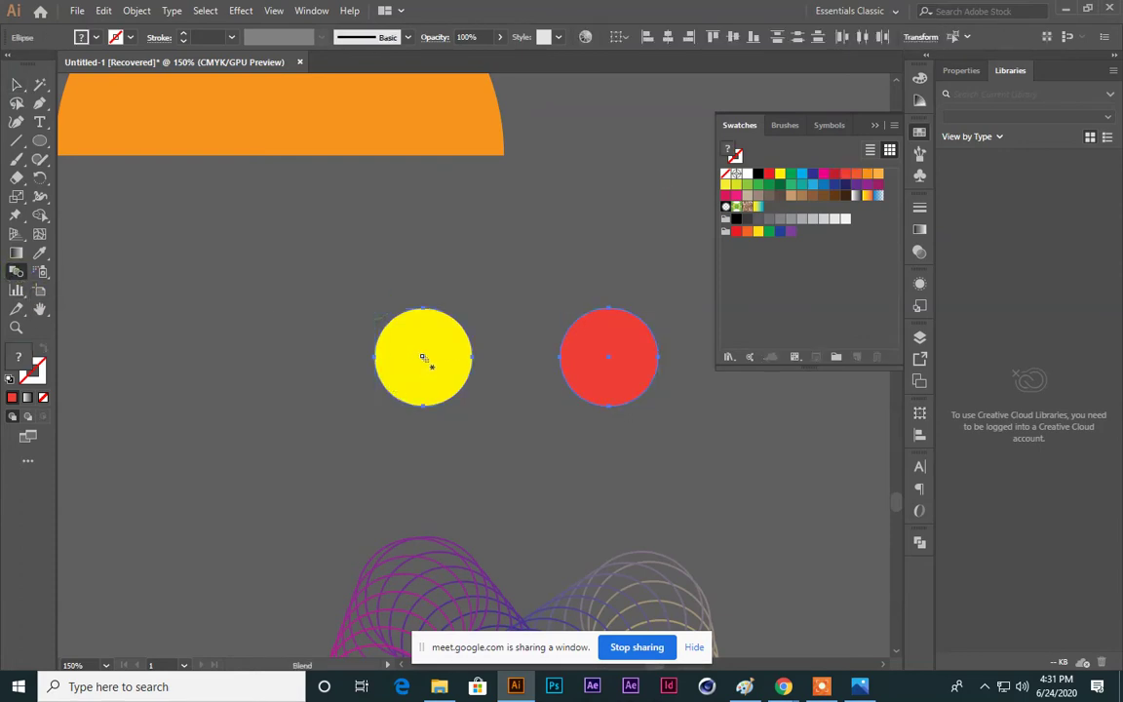
left_click(609, 357)
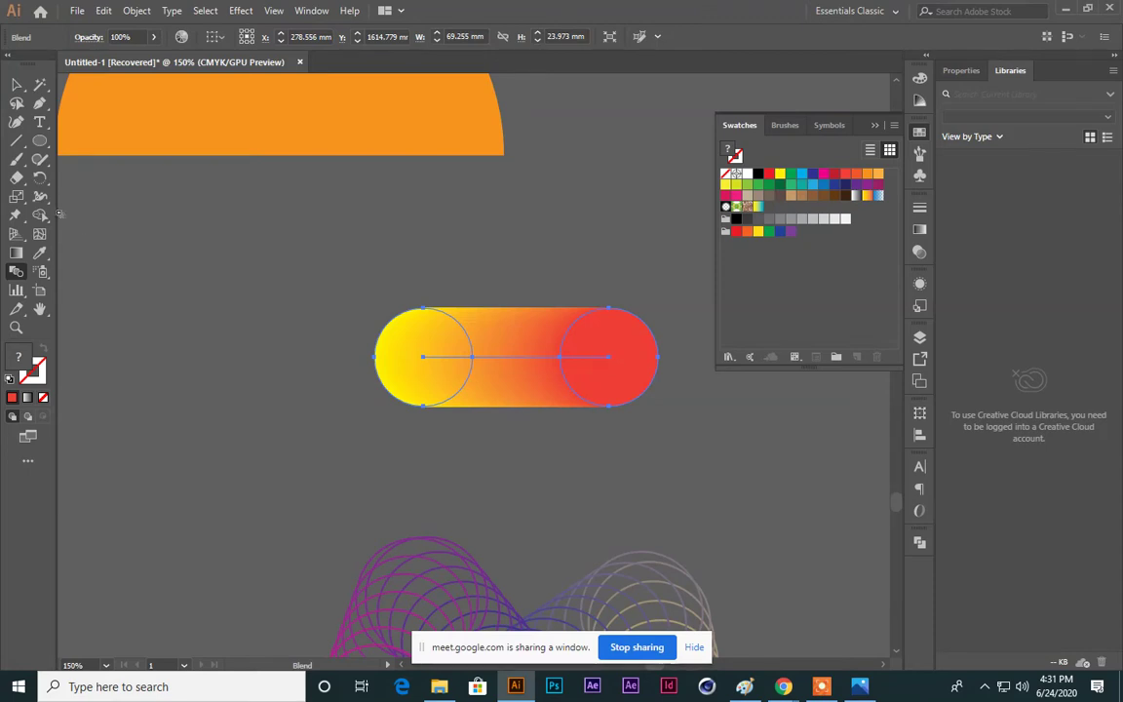
left_click(19, 90)
left_click(268, 351)
Step: Delete the large orange half-round shape above the yellow-to-red blend
scroll(406, 376, "up", 2)
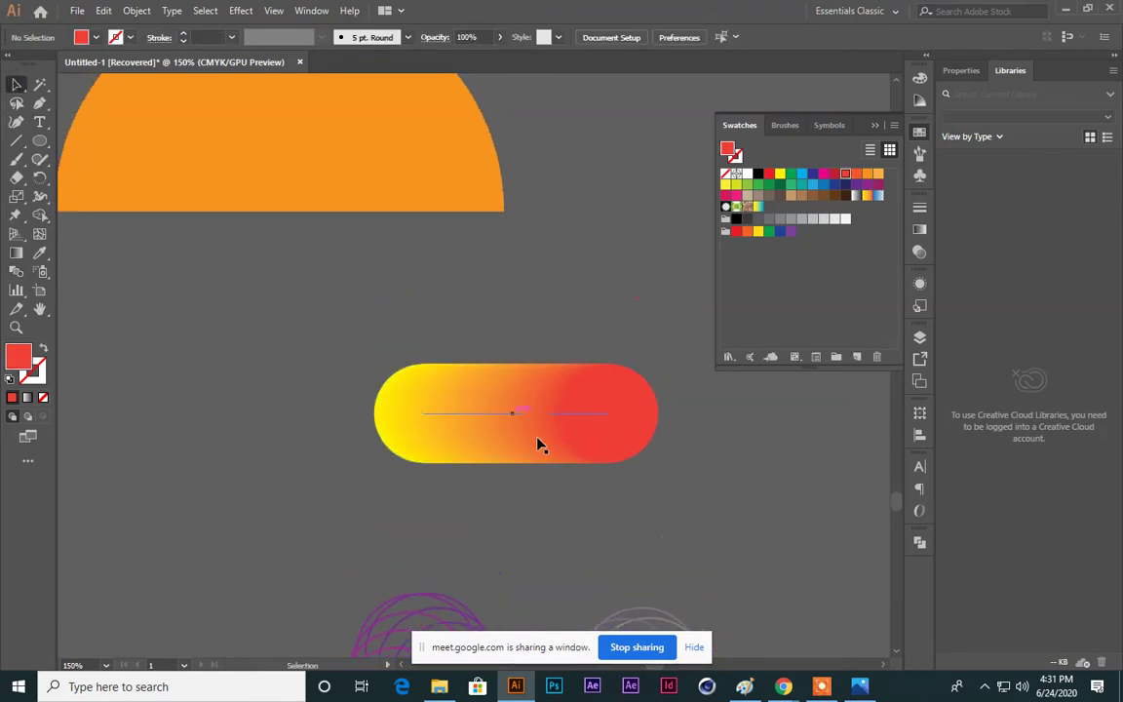
scroll(625, 444, "up", 5)
left_click(225, 242)
key("Delete")
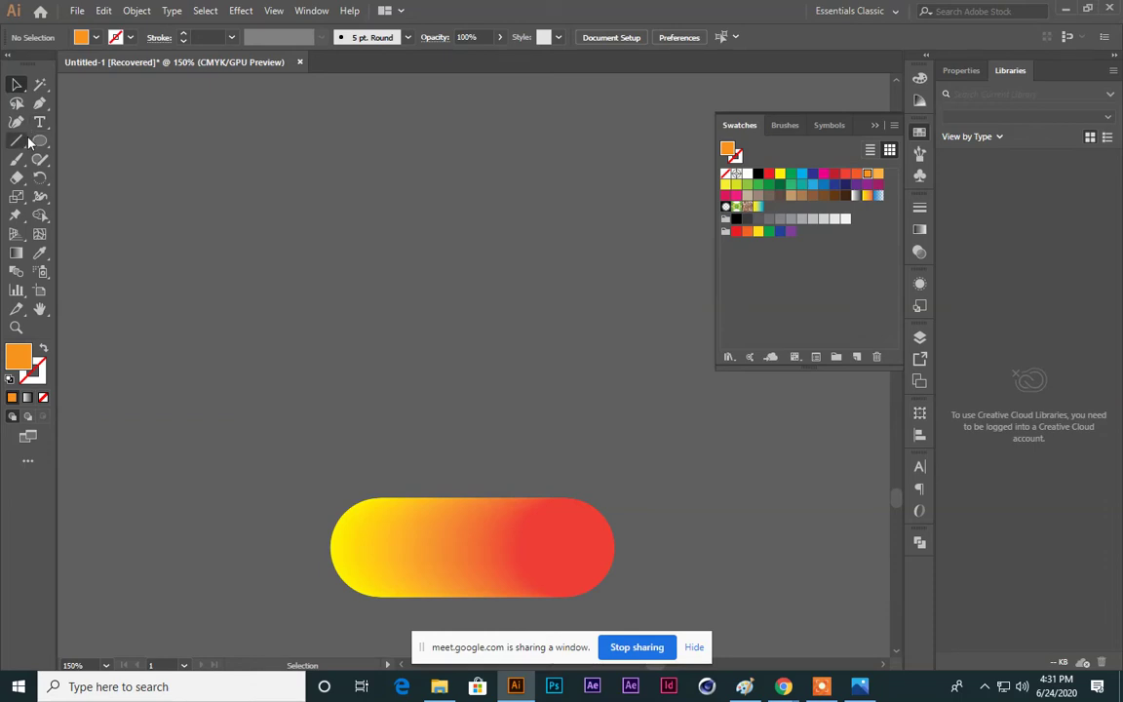
Step: Draw an open M-shaped zigzag path above the blend with the Pen tool, with an orange stroke and no fill
left_click(40, 103)
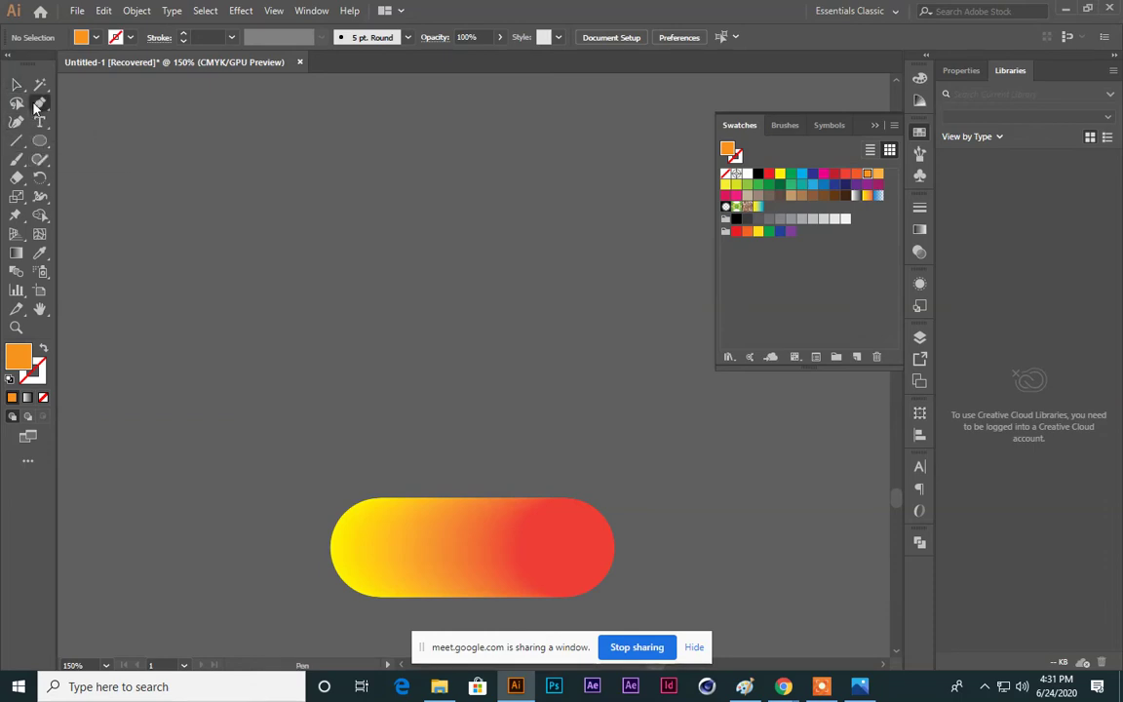
left_click(171, 369)
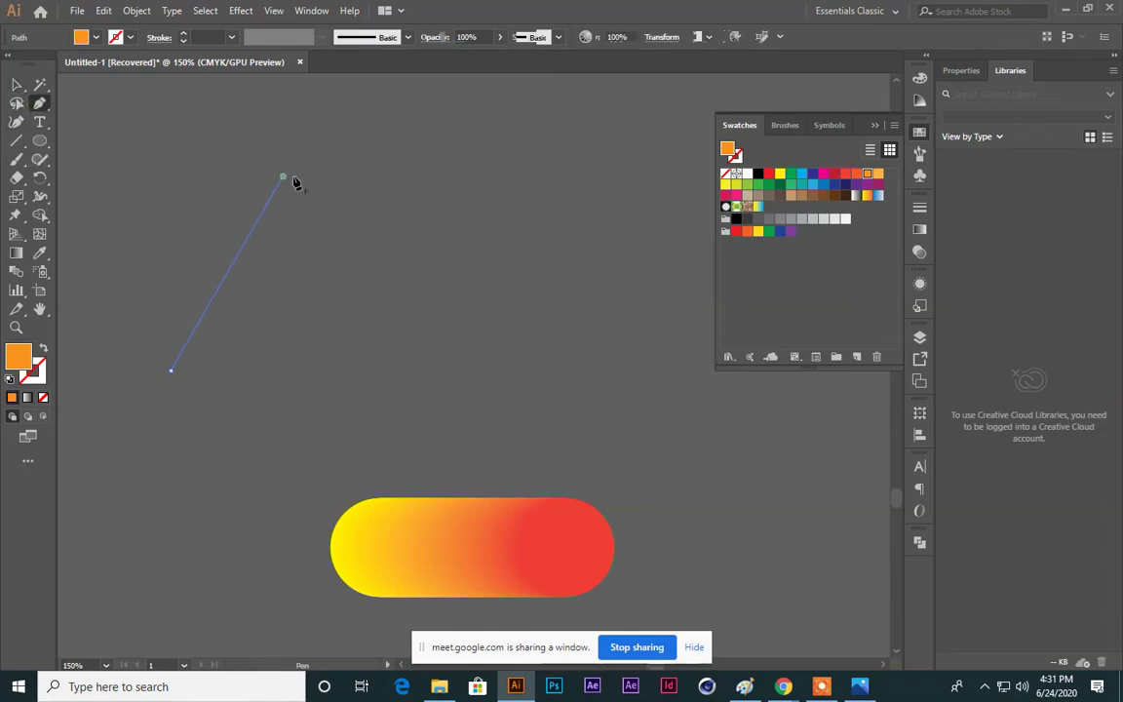
left_click(283, 176)
left_click(375, 308)
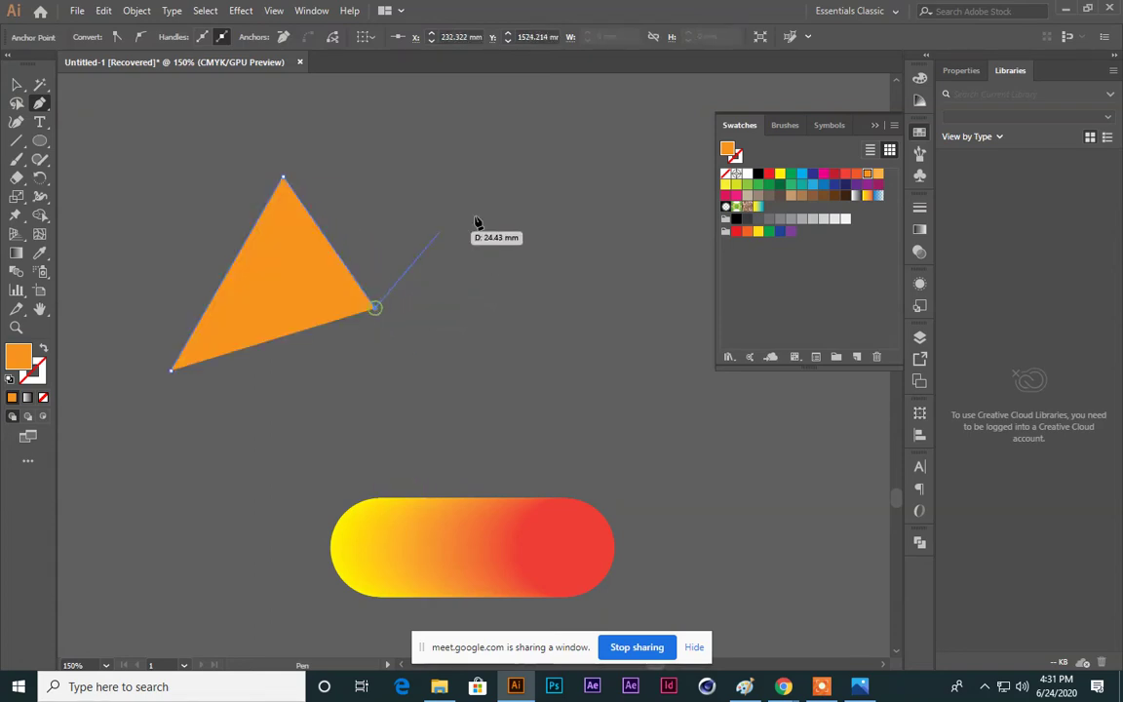
left_click(536, 182)
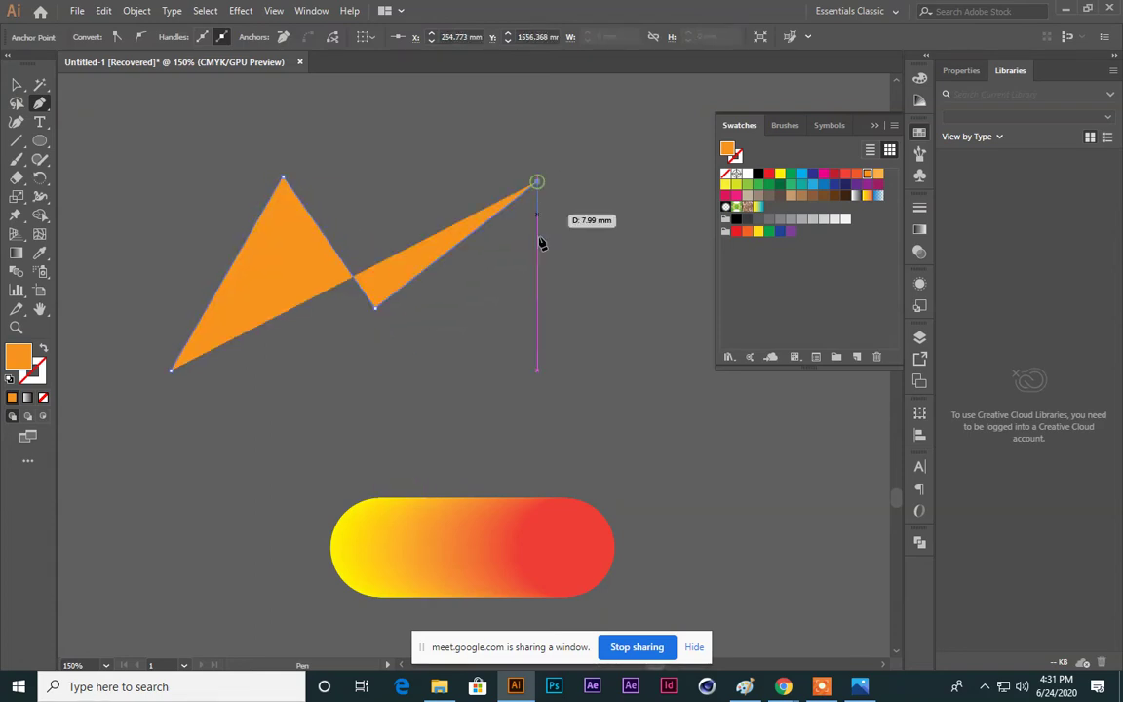
left_click(541, 399)
left_click(43, 348)
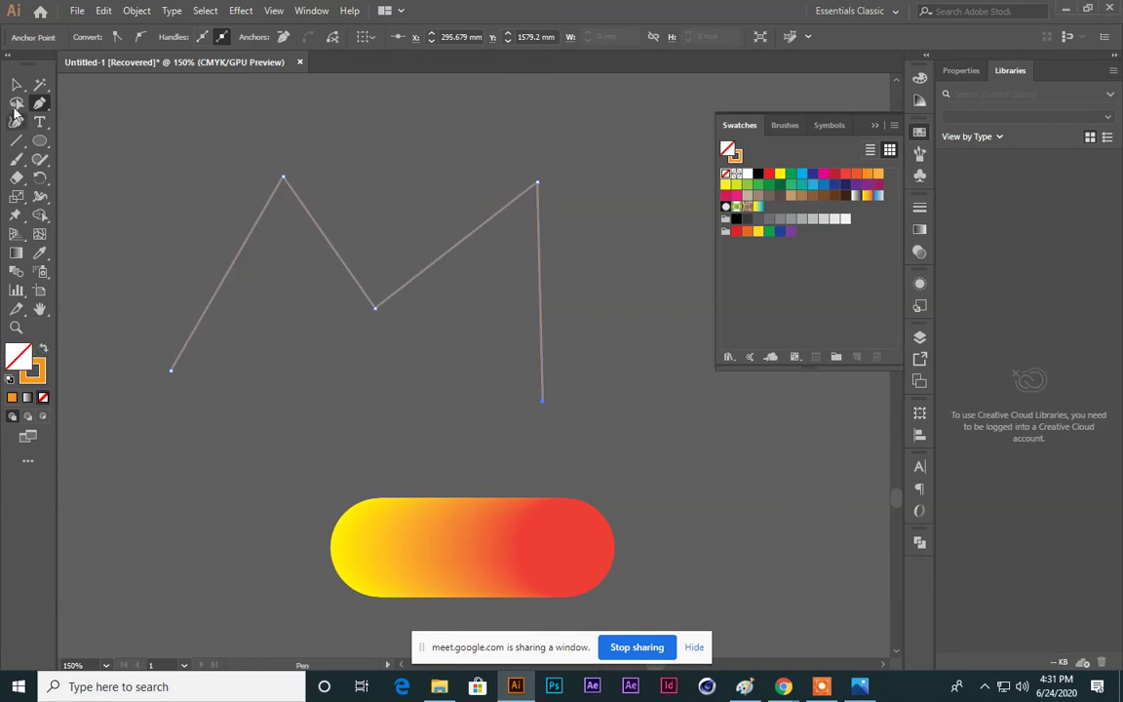
left_click(16, 85)
left_click(130, 140)
Step: Replace the spine of the yellow-to-red blend with the M-shaped path and put the swatches away
left_click(520, 532)
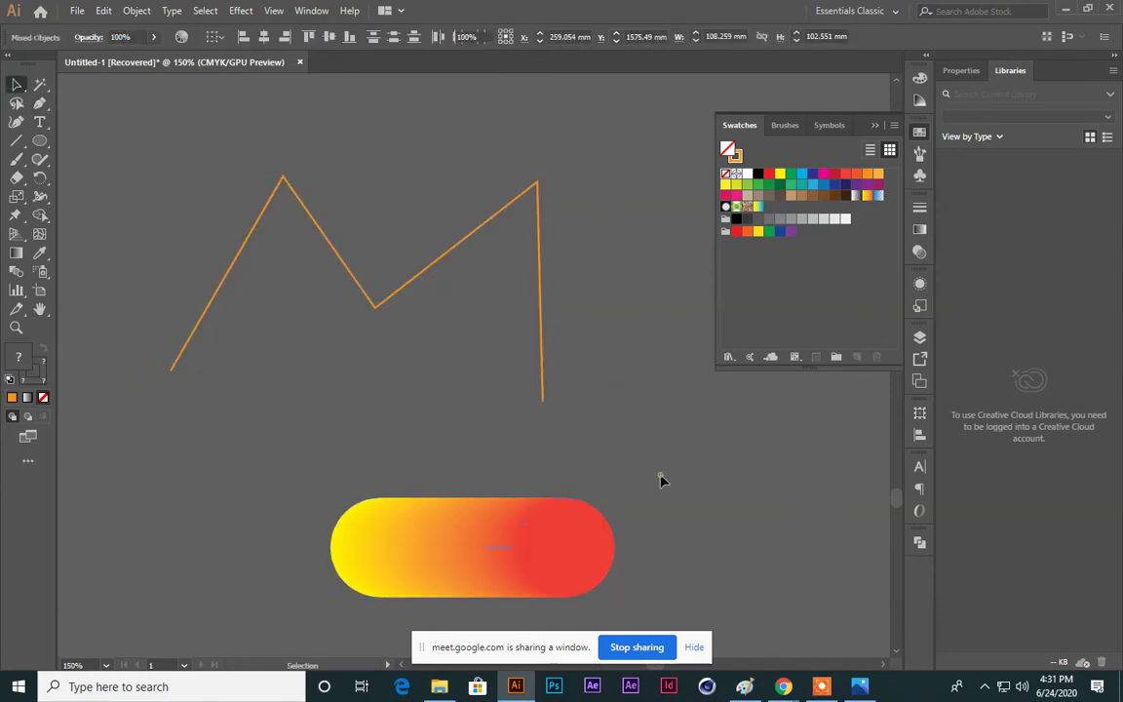
left_click(662, 477)
left_click_drag(211, 230, 461, 540)
left_click(137, 10)
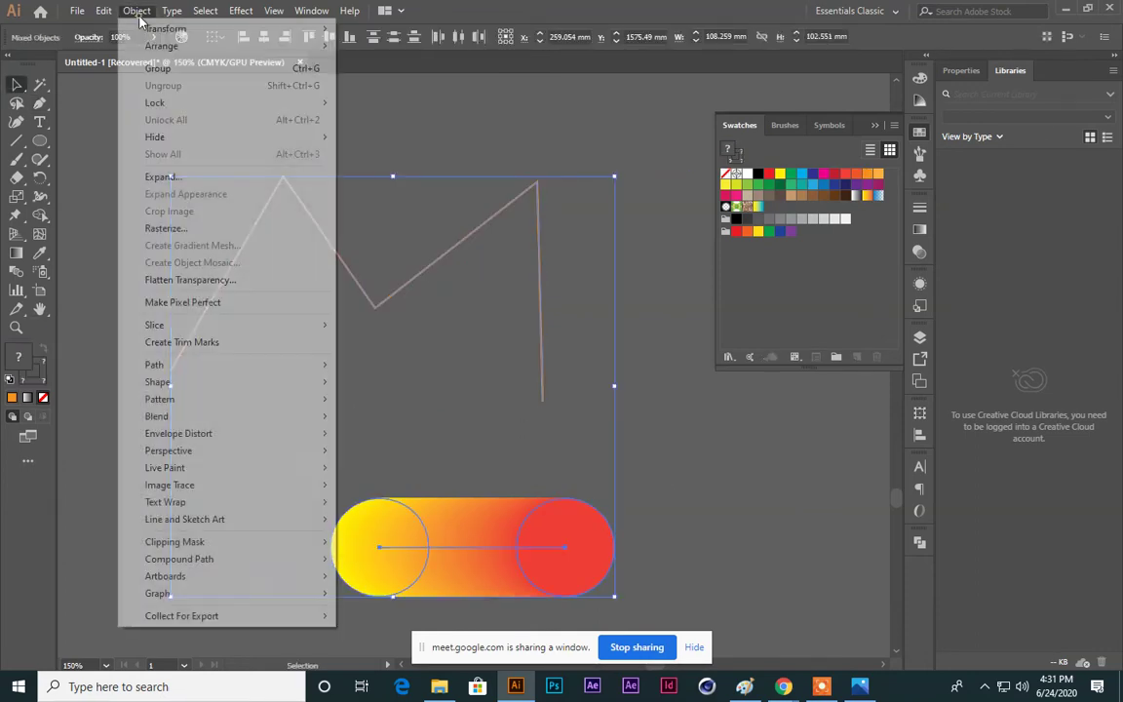
left_click(240, 417)
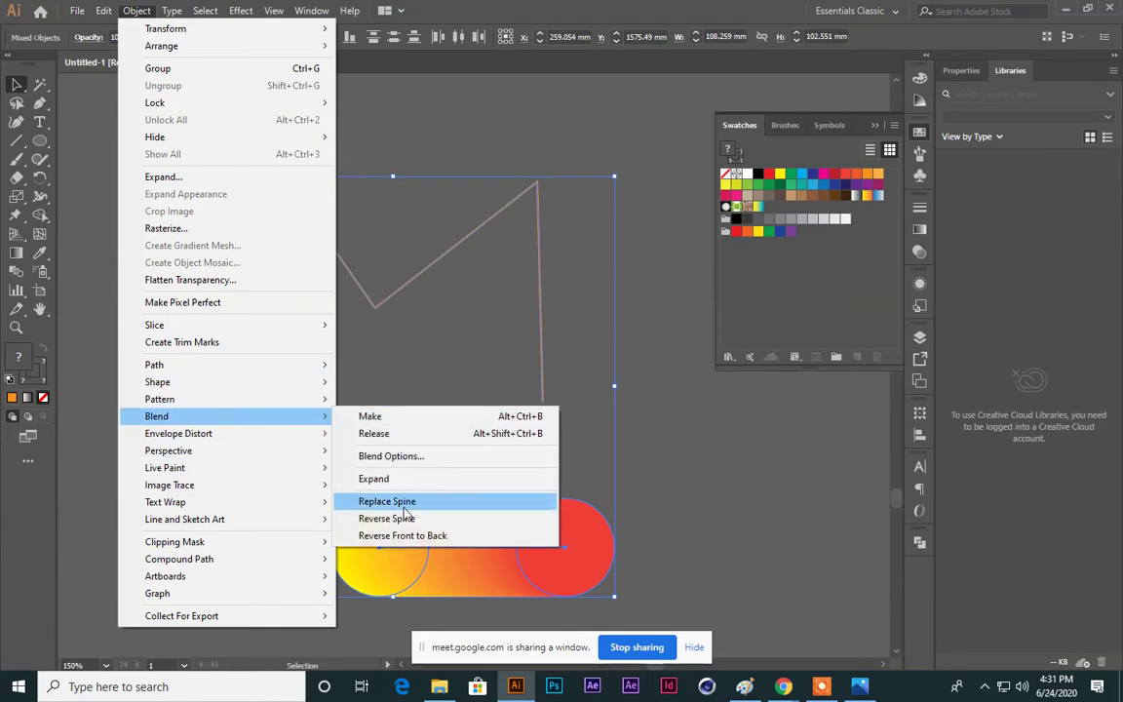
left_click(409, 502)
left_click(443, 528)
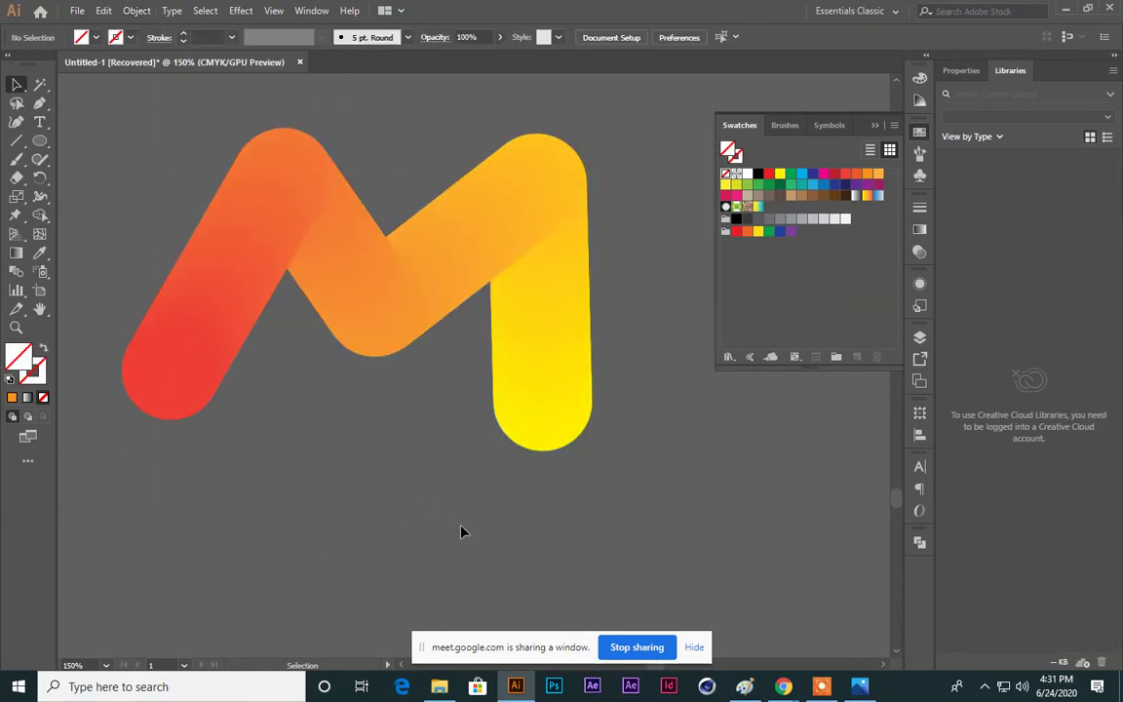
left_click_drag(426, 499, 589, 509)
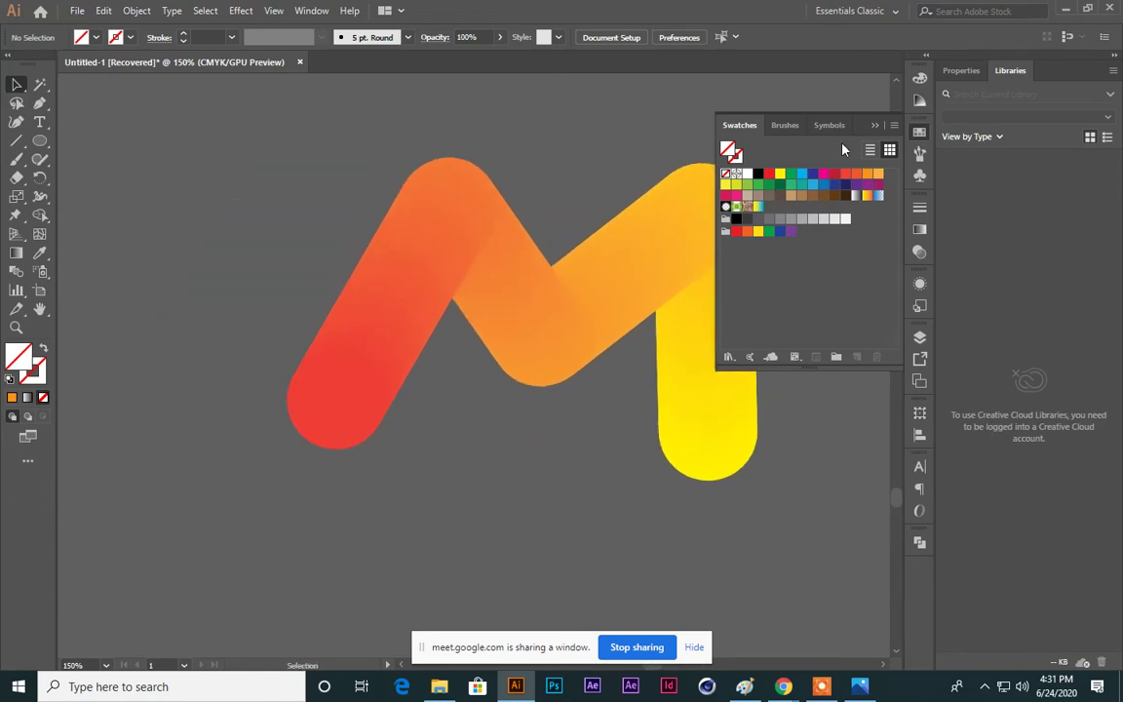
left_click(862, 173)
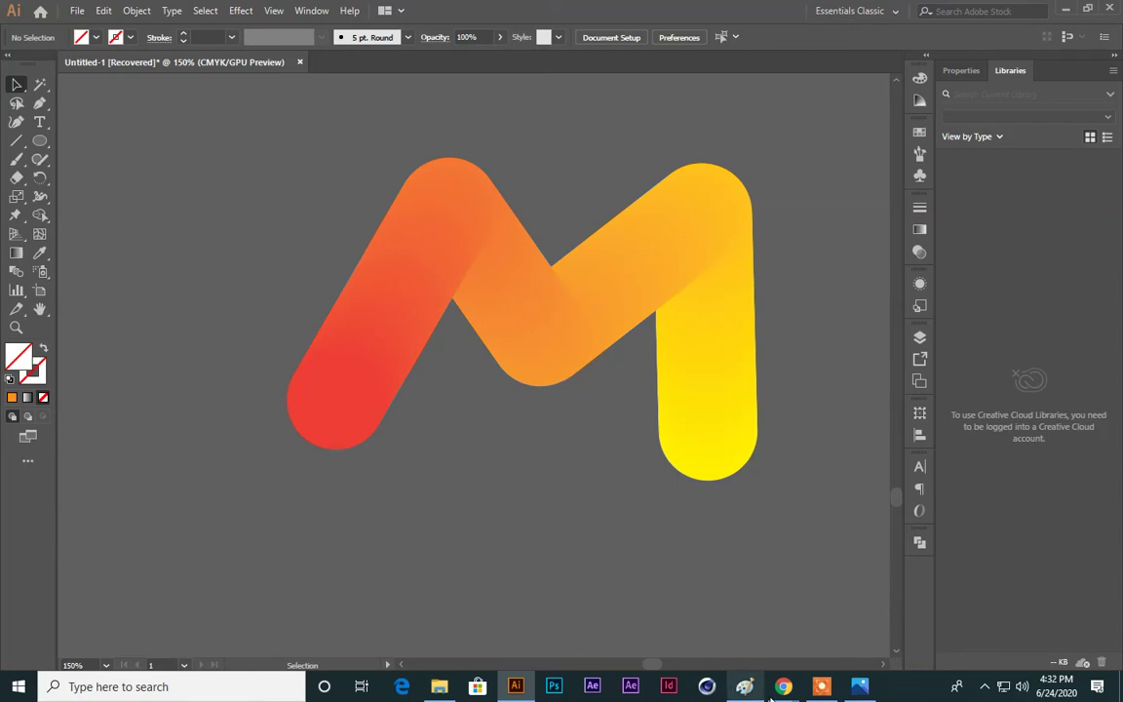
Step: Move the M made of outlined circles to just above the solid red-to-yellow M
mouse_move(770, 694)
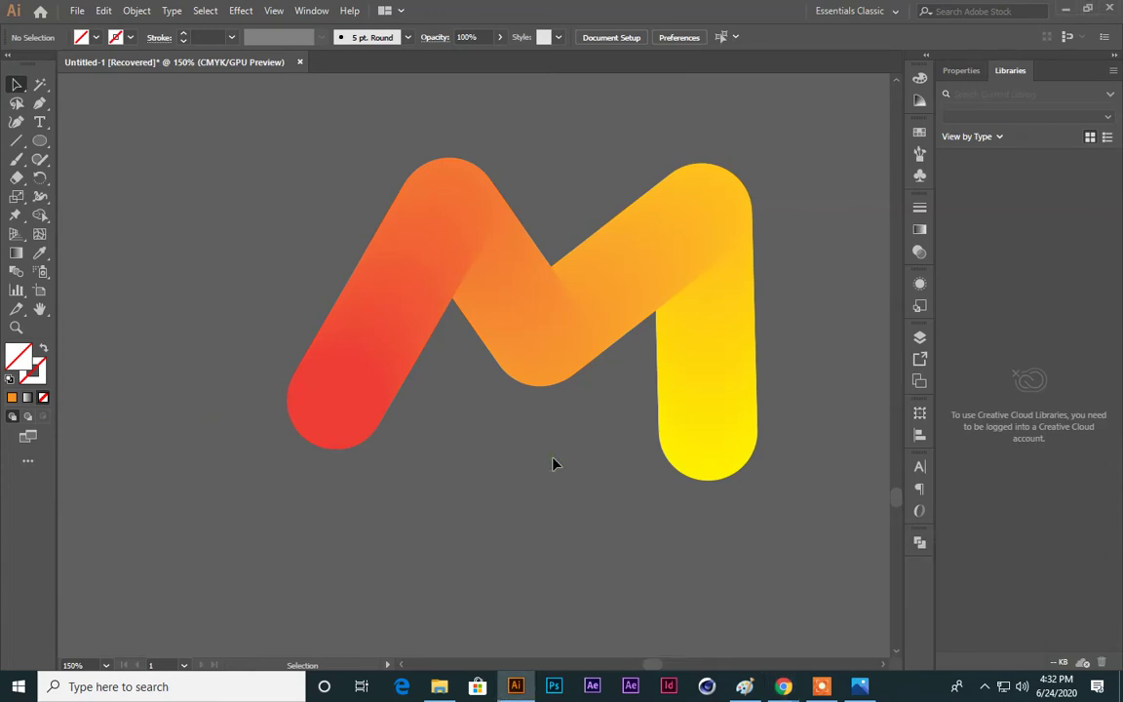
key("a")
key("ctrl+minus")
key("ctrl+minus")
key("ctrl+minus")
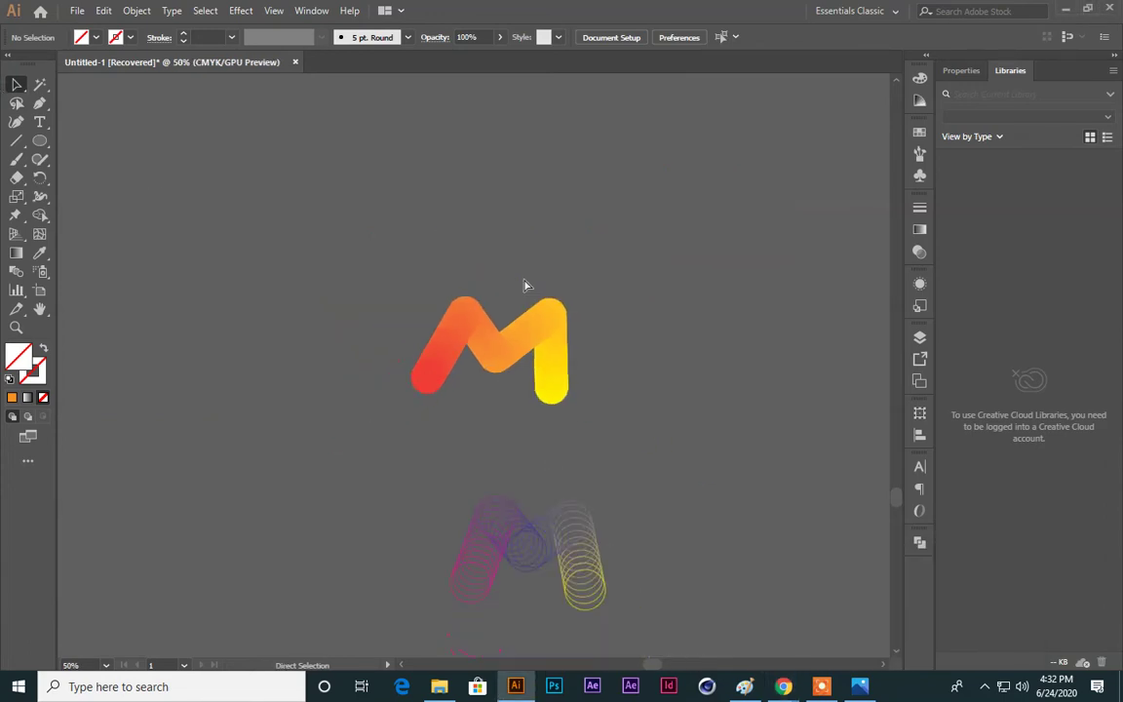
key("ctrl+minus")
key("ctrl+plus")
key("ctrl+plus")
key("v")
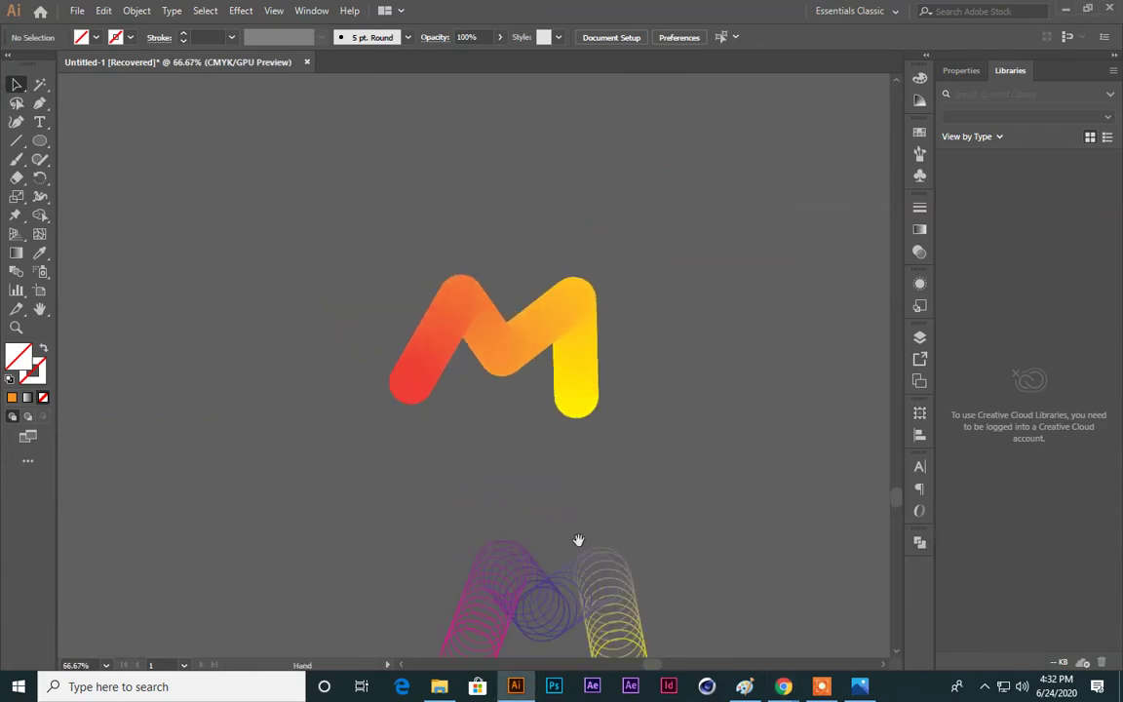
left_click_drag(531, 590, 507, 161)
left_click(710, 346)
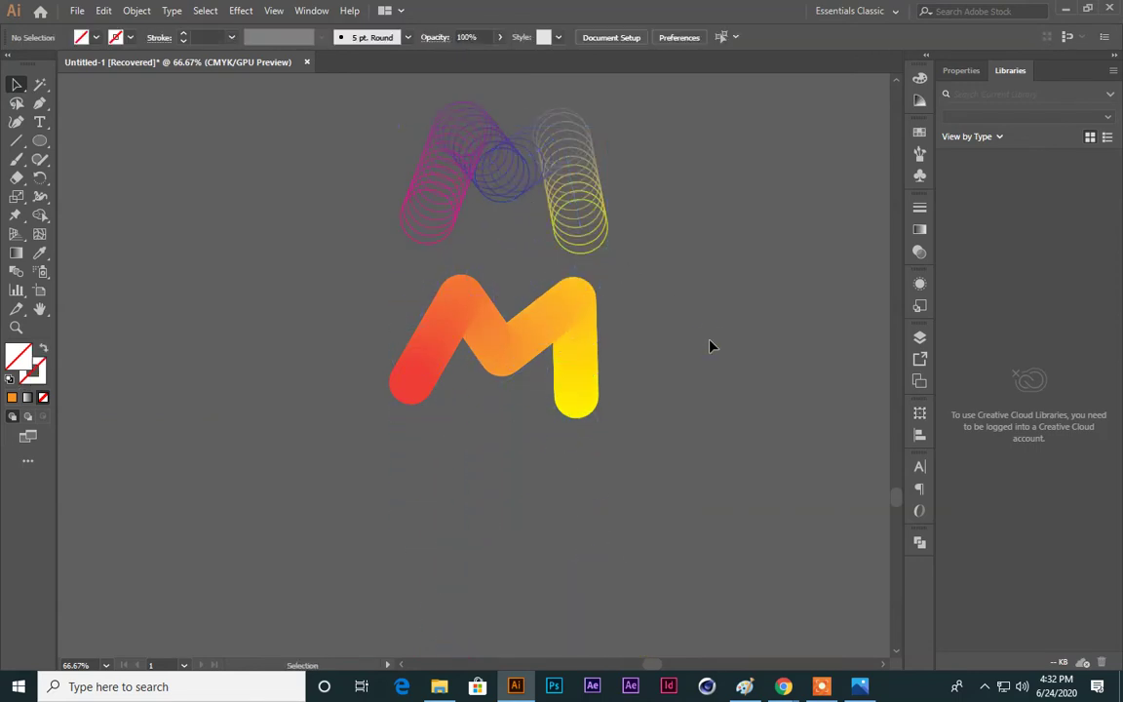
key("ctrl+plus")
scroll(665, 312, "up", 2)
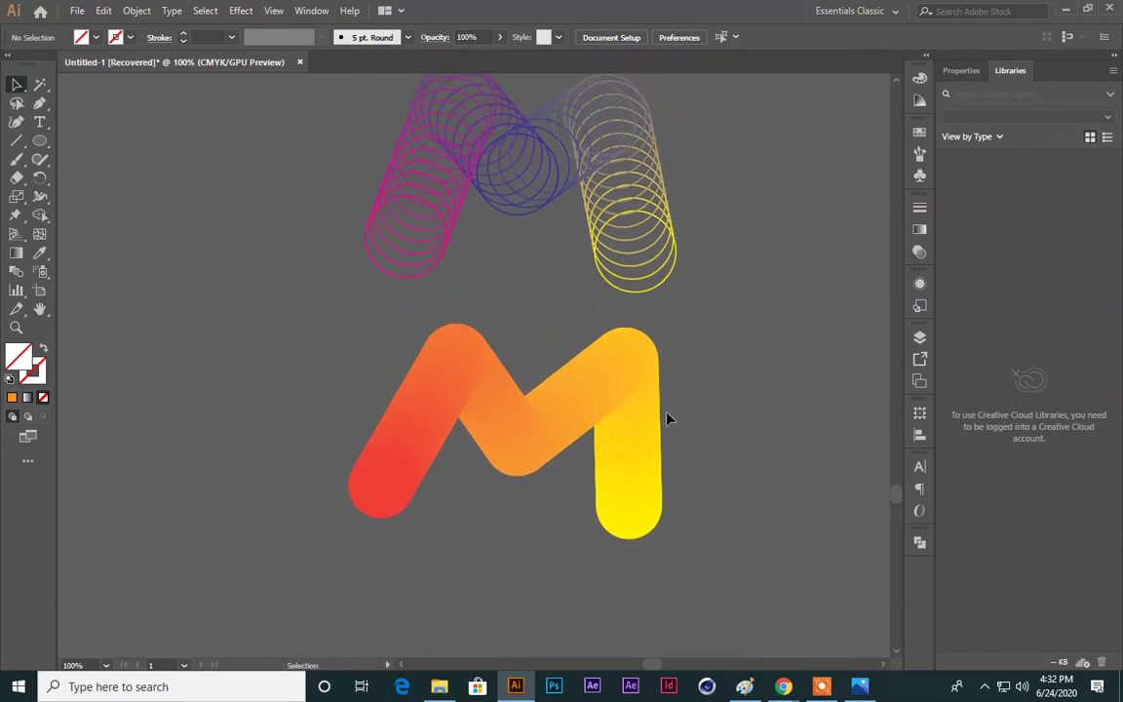
left_click(439, 408)
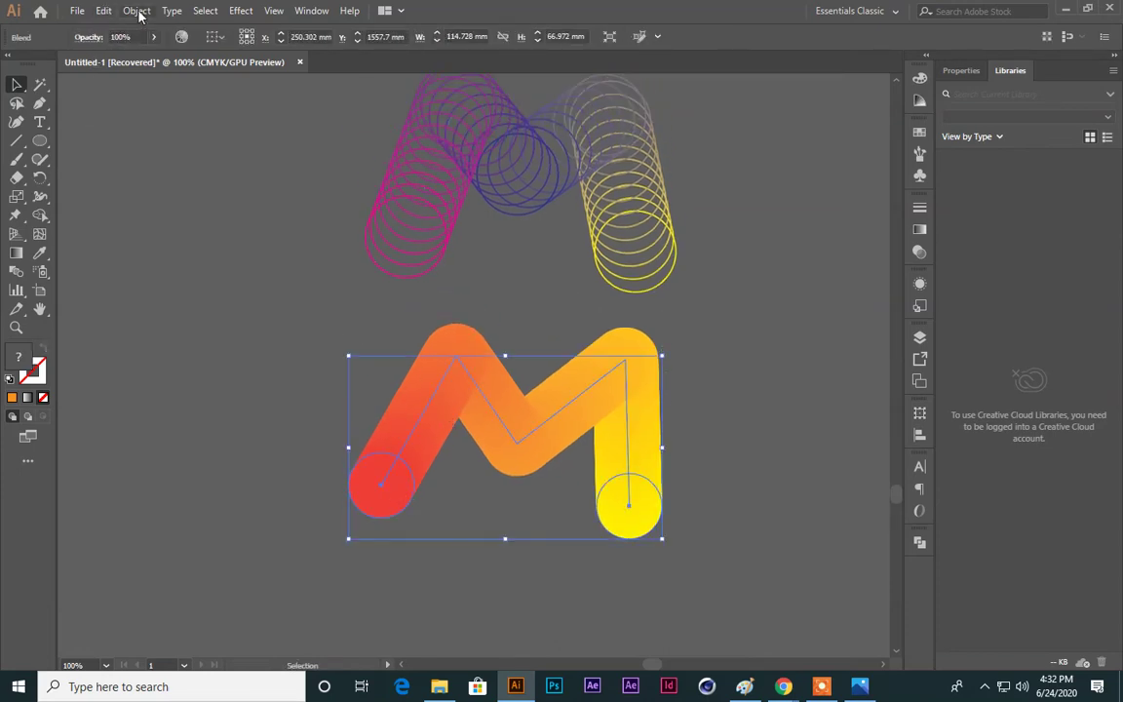
left_click(137, 11)
mouse_move(229, 399)
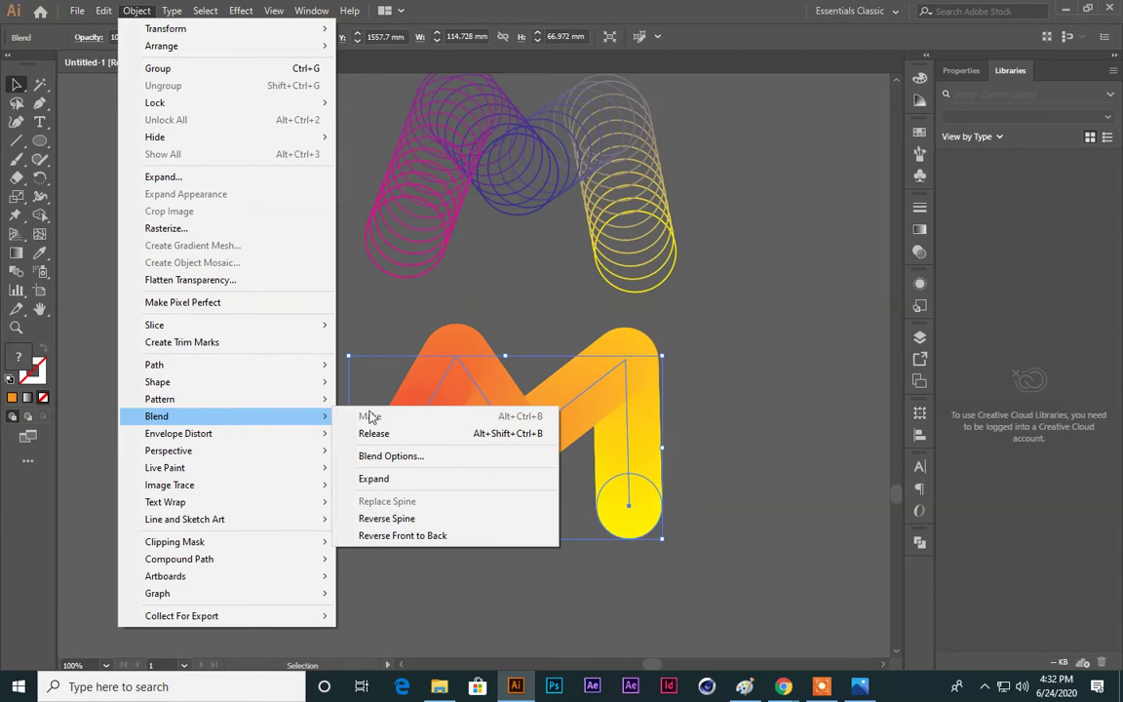
left_click(756, 368)
left_click(757, 368)
Step: Draw a circle about 39 mm in diameter in the empty area above the outlined-circle M
scroll(757, 368, "up", 3)
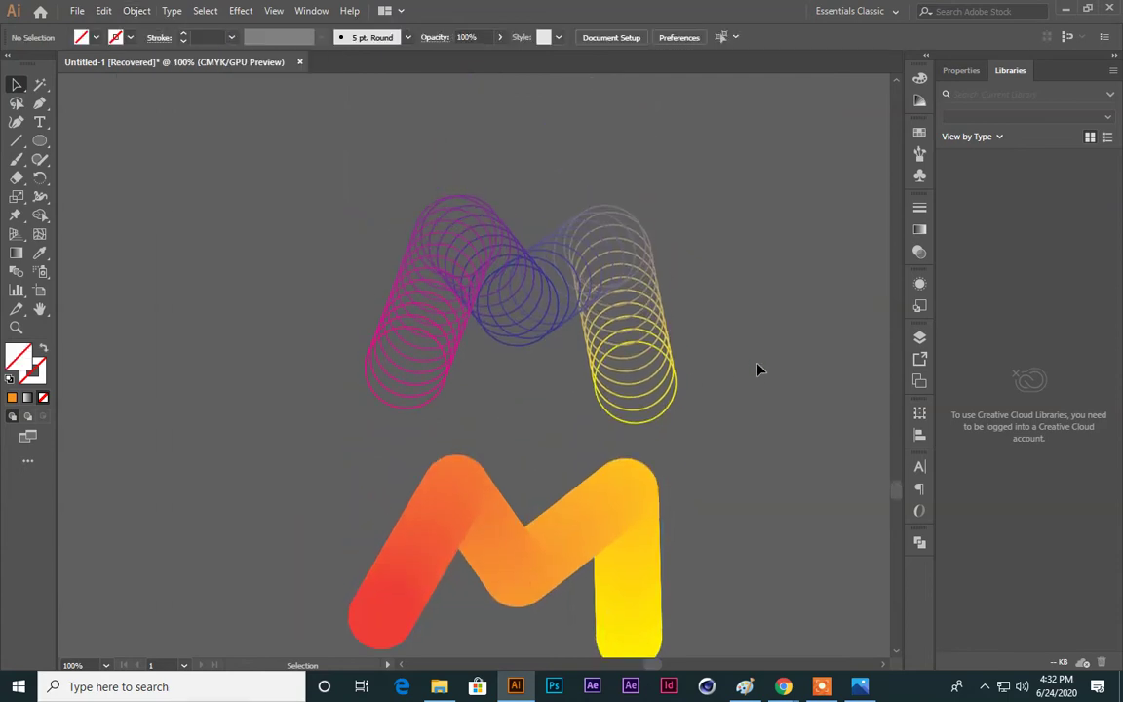
scroll(757, 369, "up", 2)
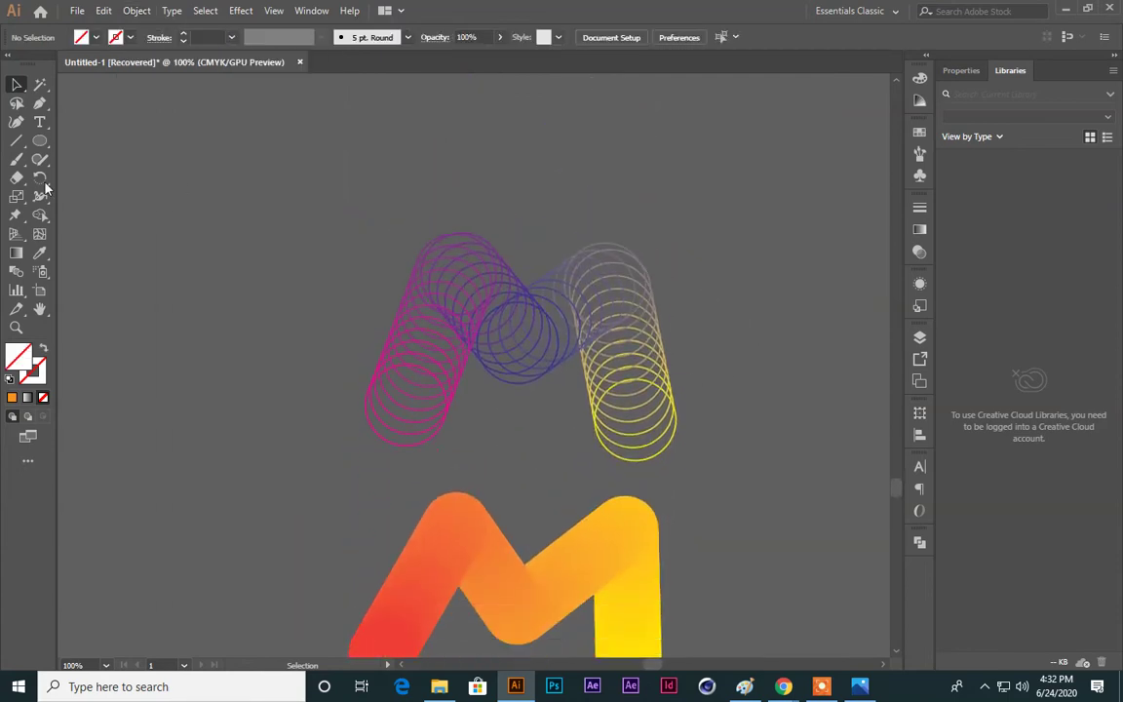
left_click(39, 140)
scroll(326, 258, "up", 2)
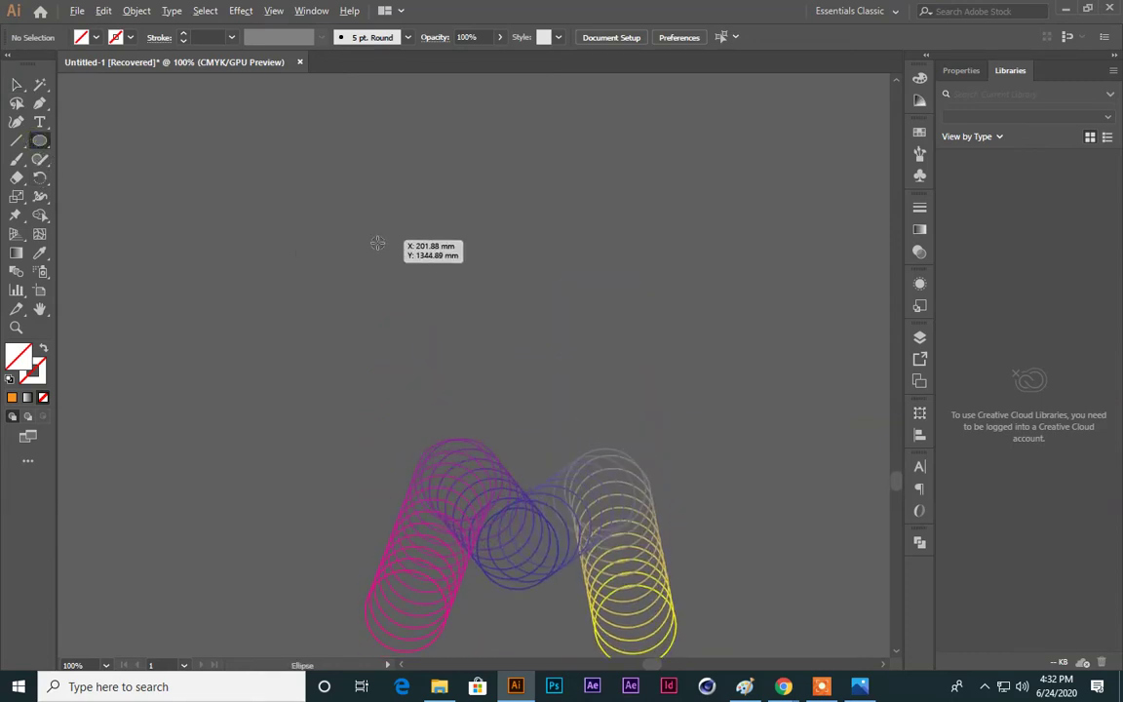
left_click_drag(376, 243, 431, 294)
key("v")
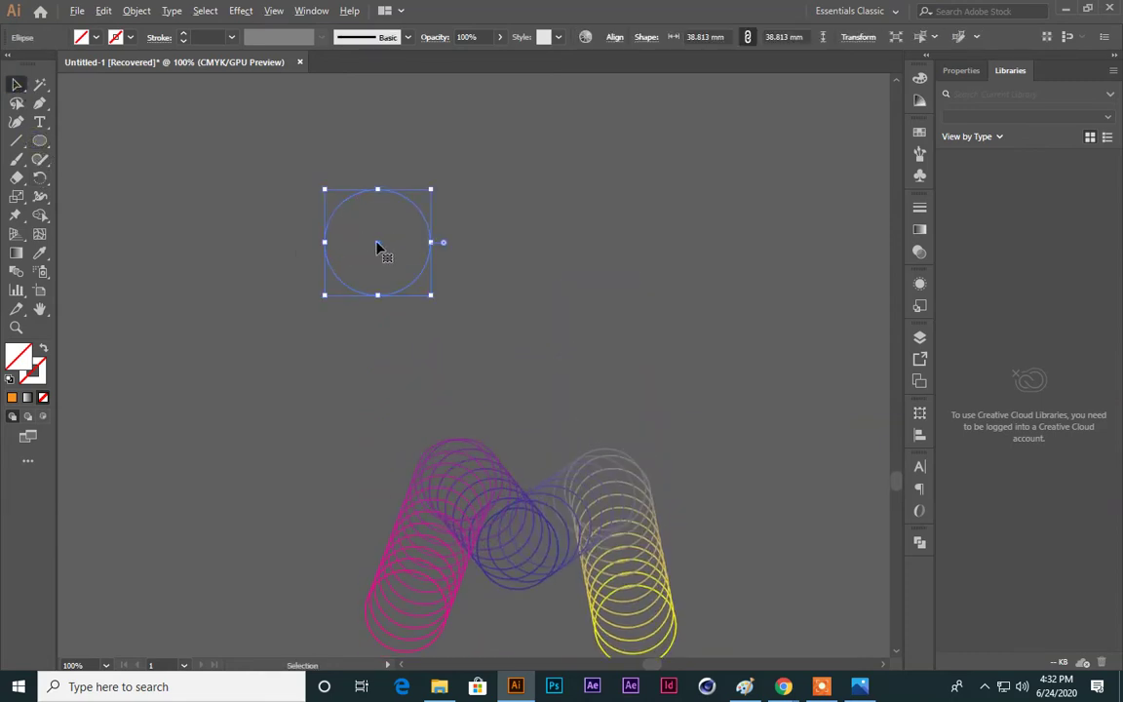
left_click_drag(381, 246, 641, 259)
left_click(524, 316)
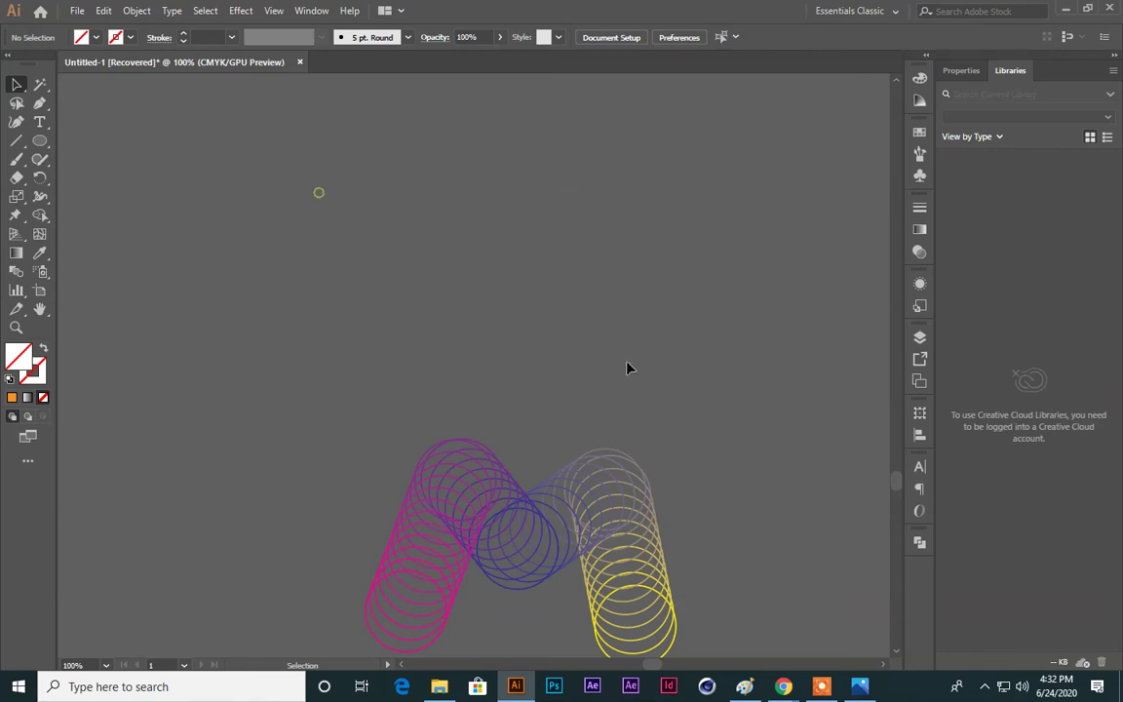
key("ctrl+z")
key("ctrl+z")
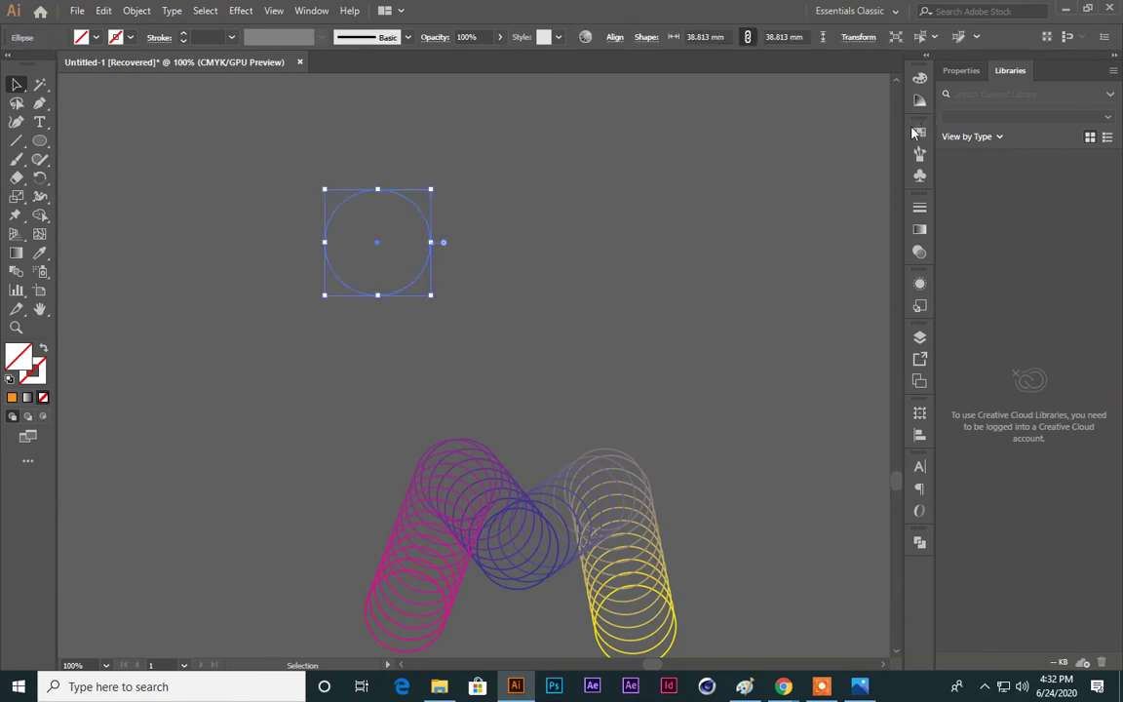
Step: Fill the new circle red, place a duplicate to its right and fill the duplicate light blue
left_click(918, 133)
left_click(769, 173)
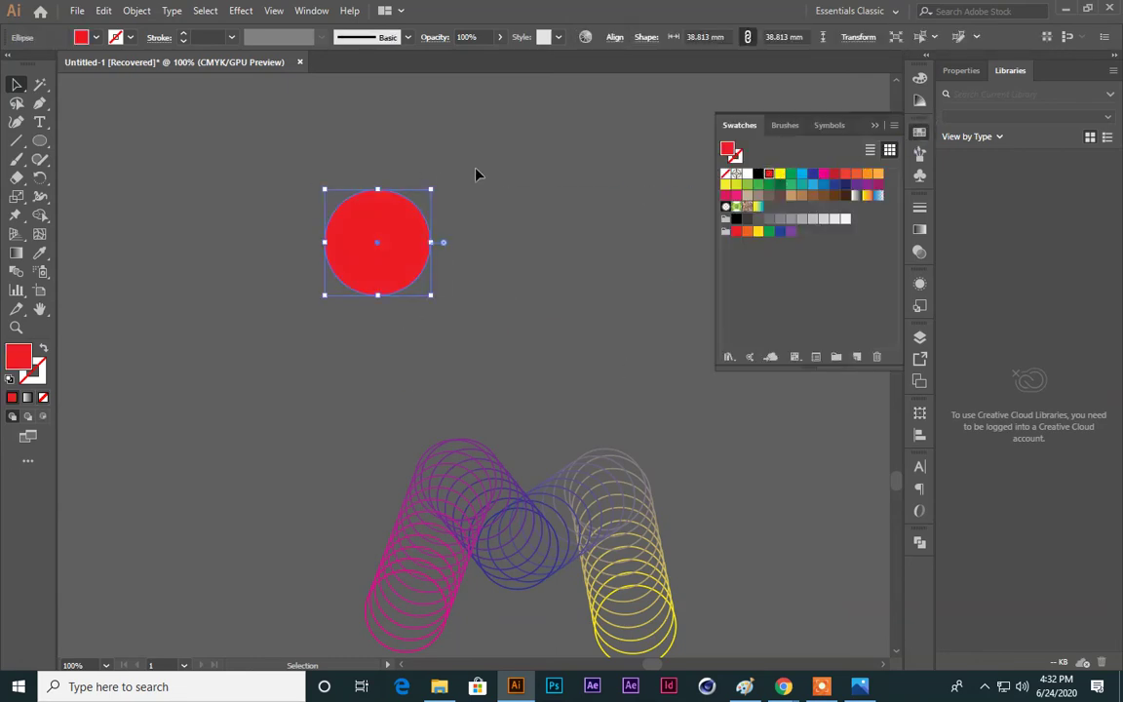
key("ctrl+f")
left_click(800, 174)
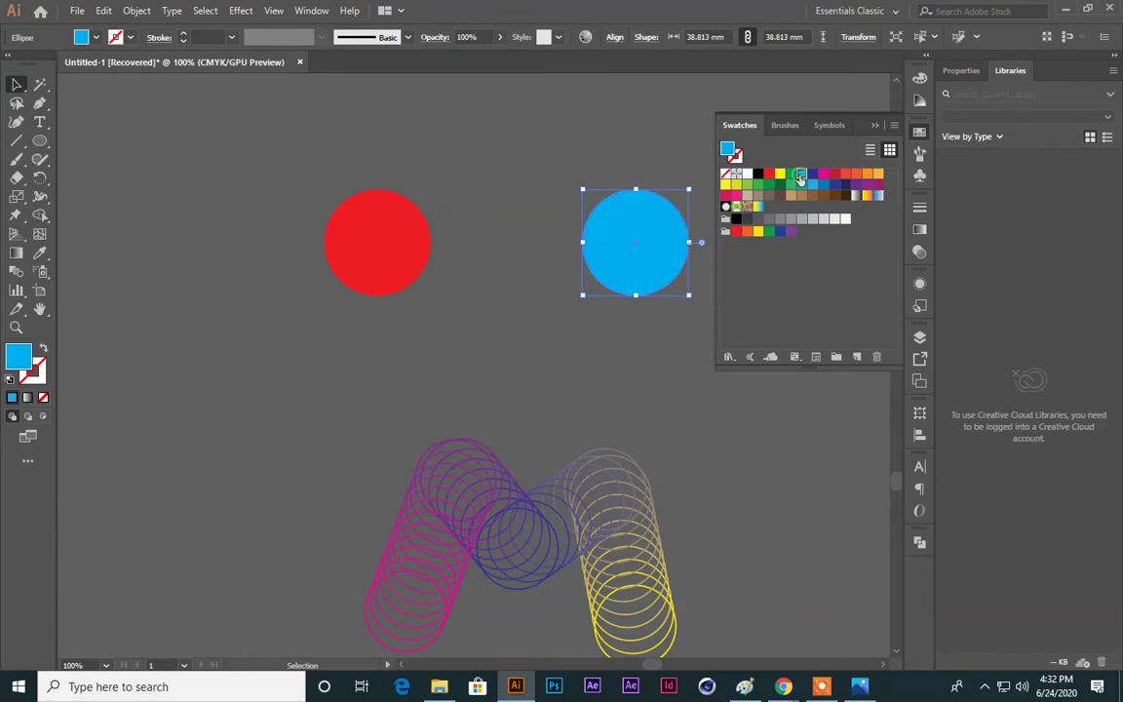
Step: Blend the red circle into the light blue circle with the Blend tool and put the swatches away
left_click(287, 145)
left_click_drag(649, 326, 365, 107)
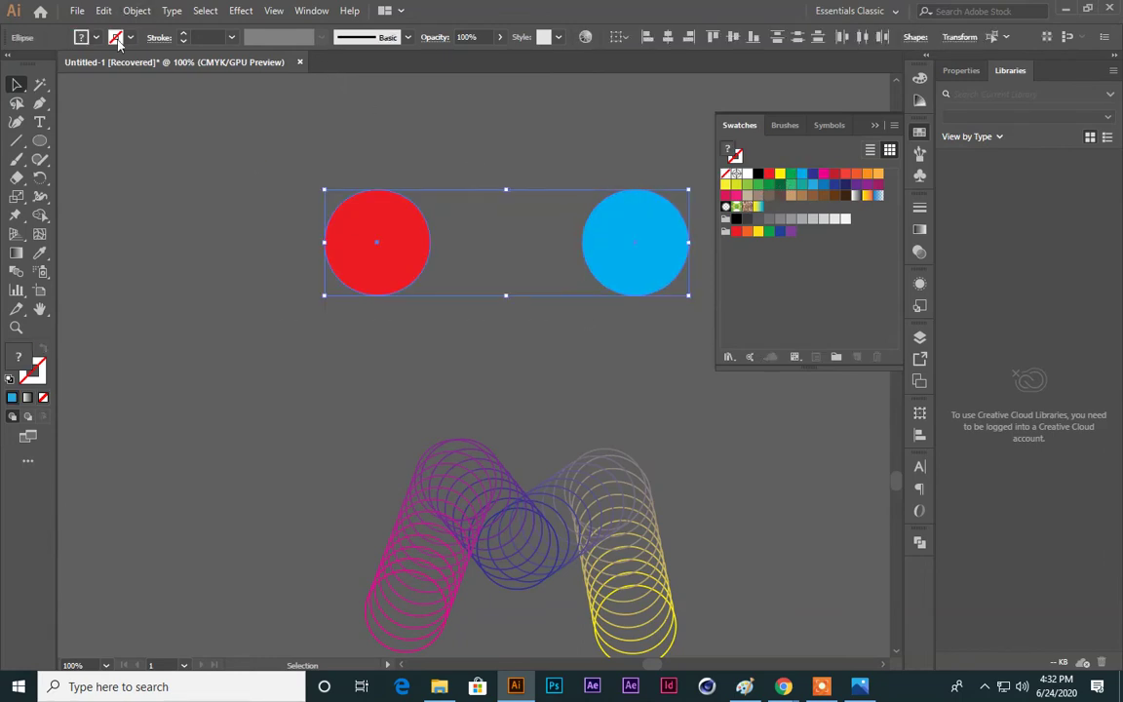
left_click(16, 267)
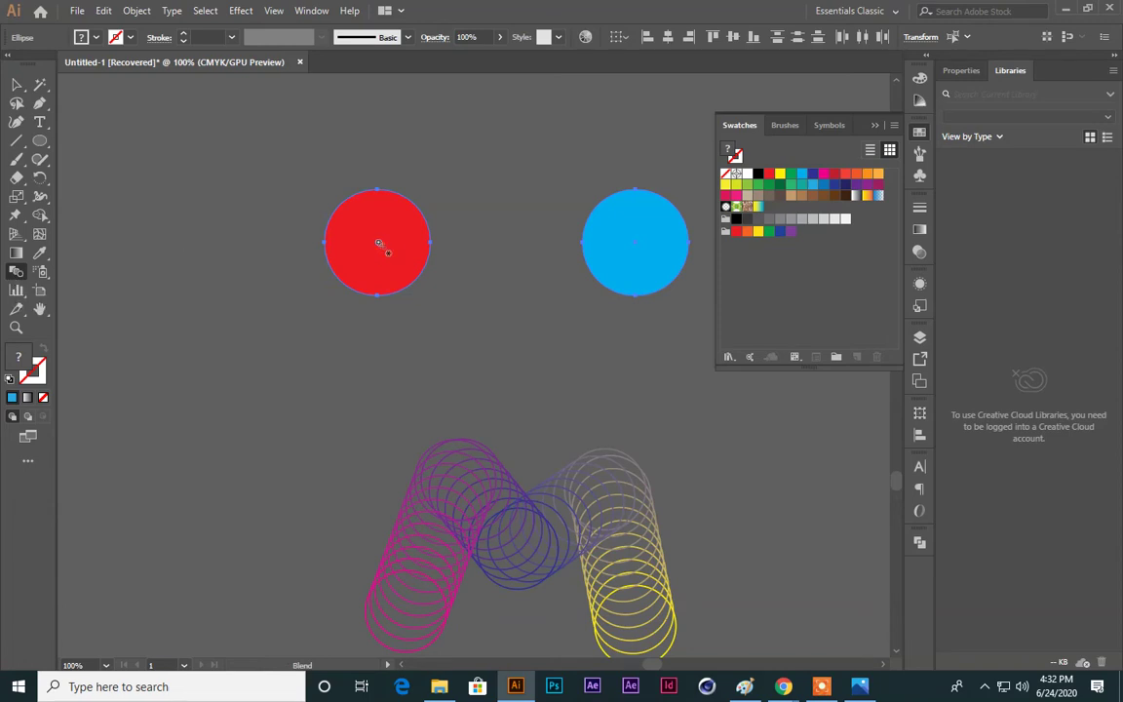
left_click(635, 243)
left_click(17, 85)
left_click(521, 313)
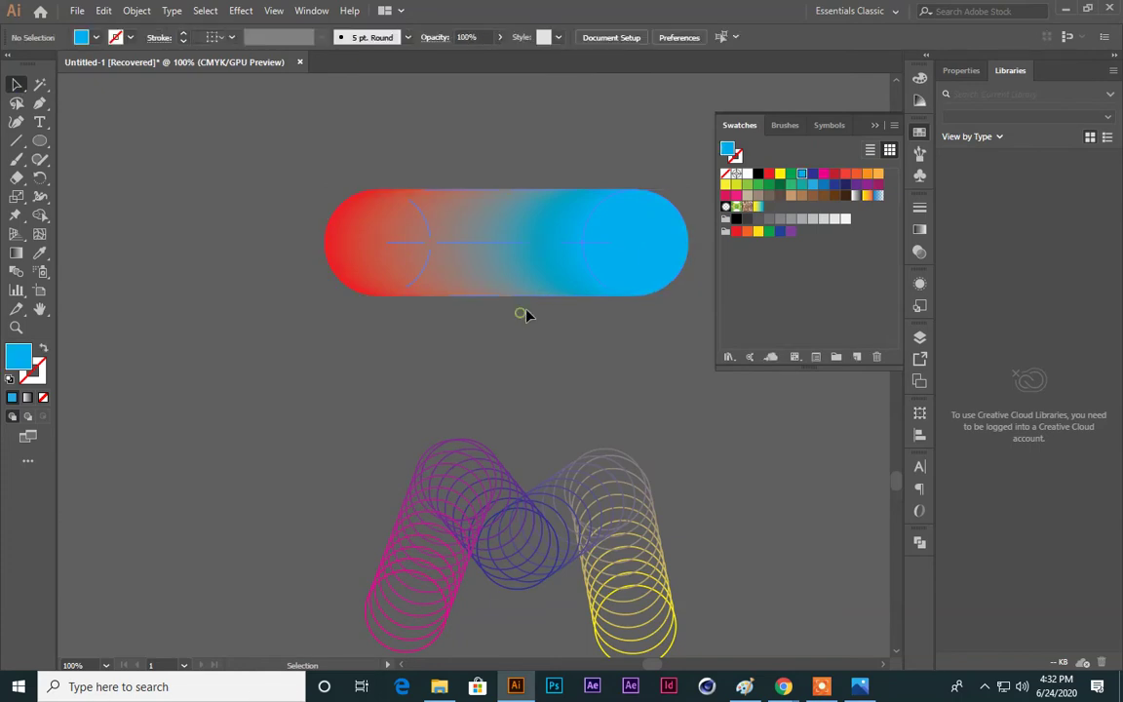
left_click(874, 125)
Step: Move the red-to-blue blend to the upper left of the outlined-circle M, leaving empty space beneath it
scroll(639, 359, "up", 2)
scroll(637, 321, "down", 4)
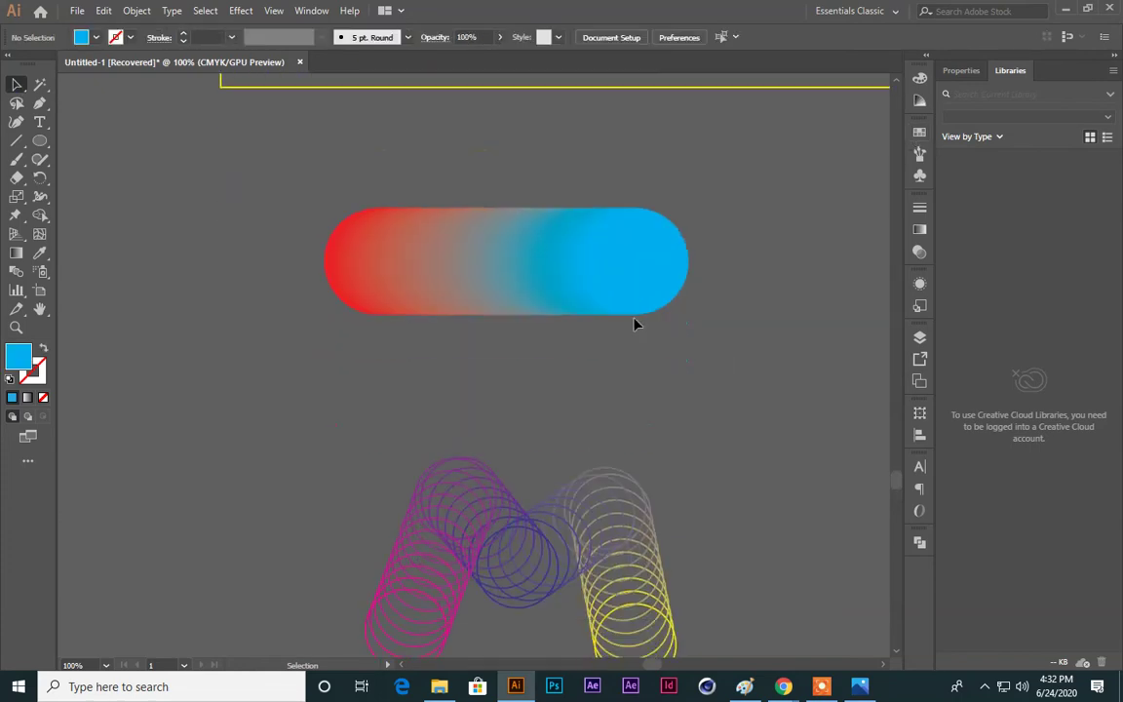
left_click_drag(527, 172, 298, 172)
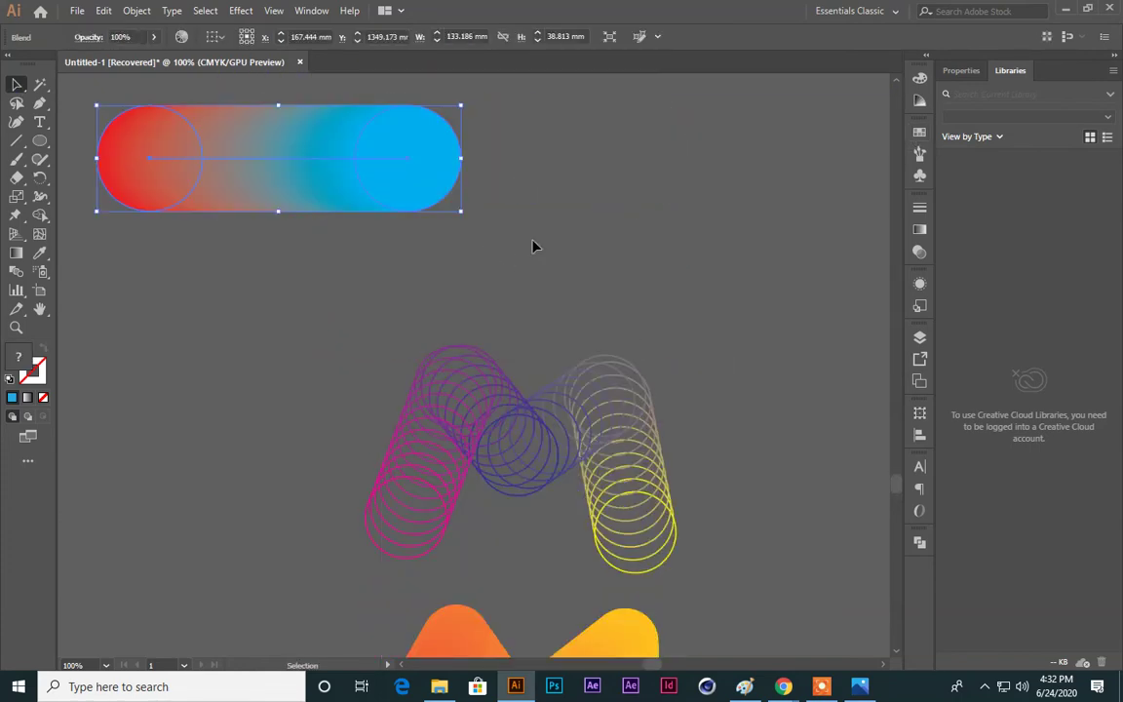
left_click_drag(420, 204, 805, 257)
left_click_drag(651, 192, 581, 170)
left_click(579, 336)
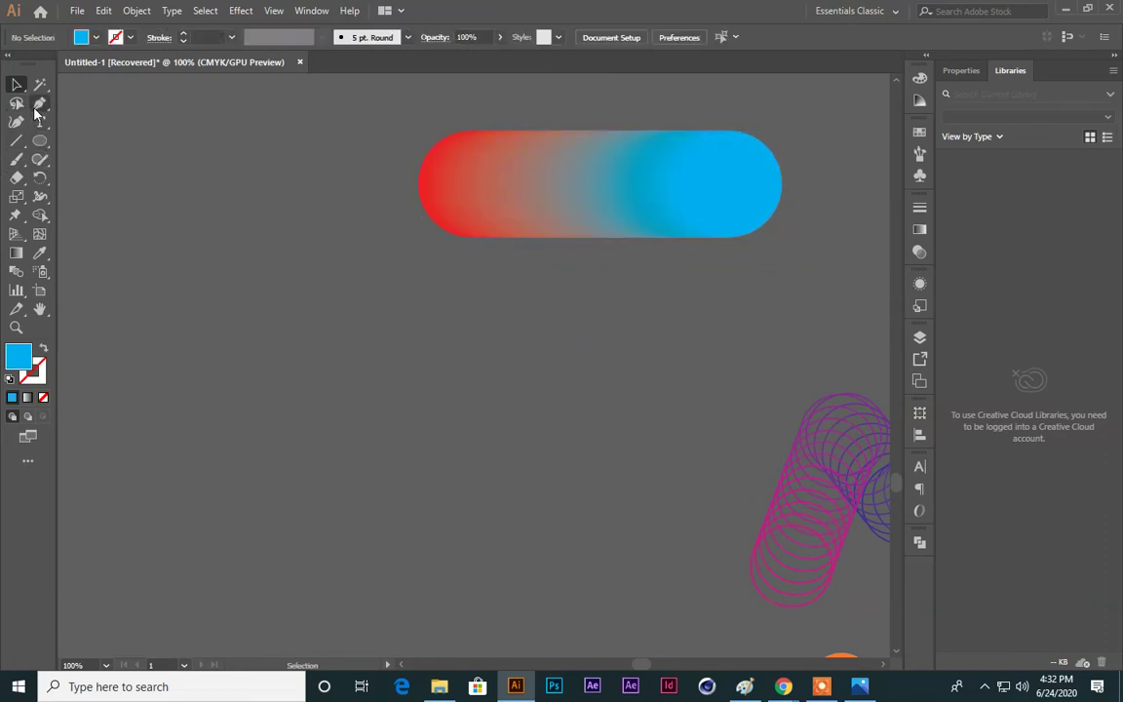
Step: Draw an open N-shaped path below the blend, first stroke about 75 mm long, with no fill and a light blue stroke
left_click(39, 102)
left_click(391, 536)
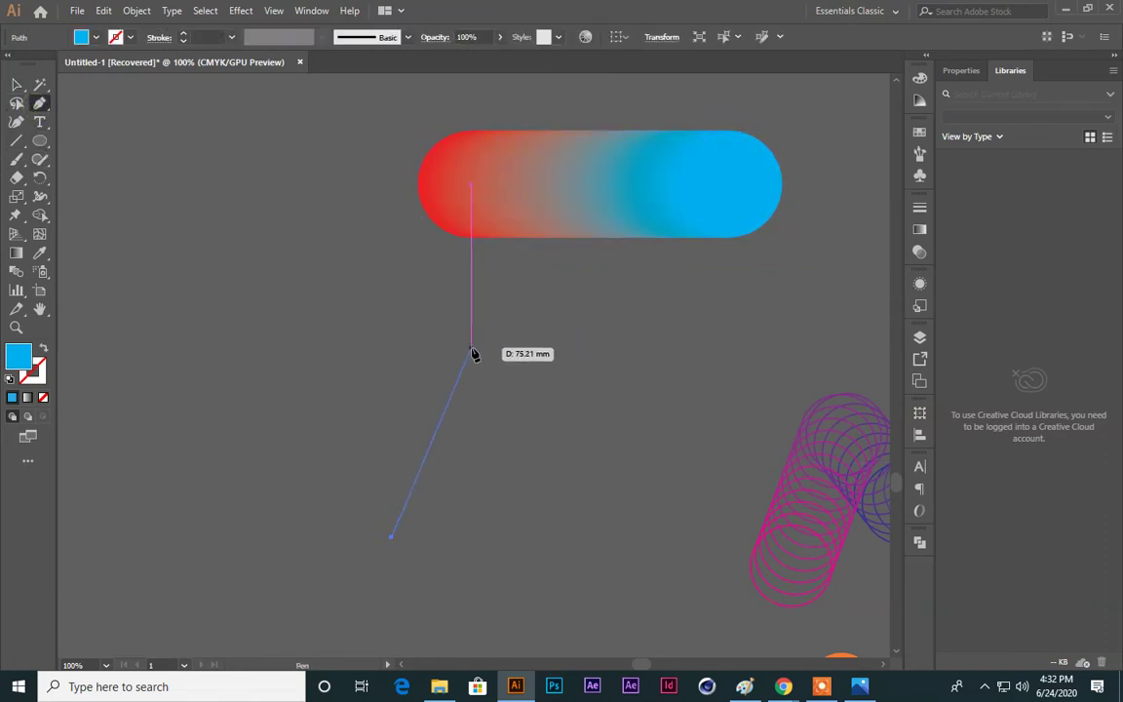
left_click(471, 347)
left_click(567, 536)
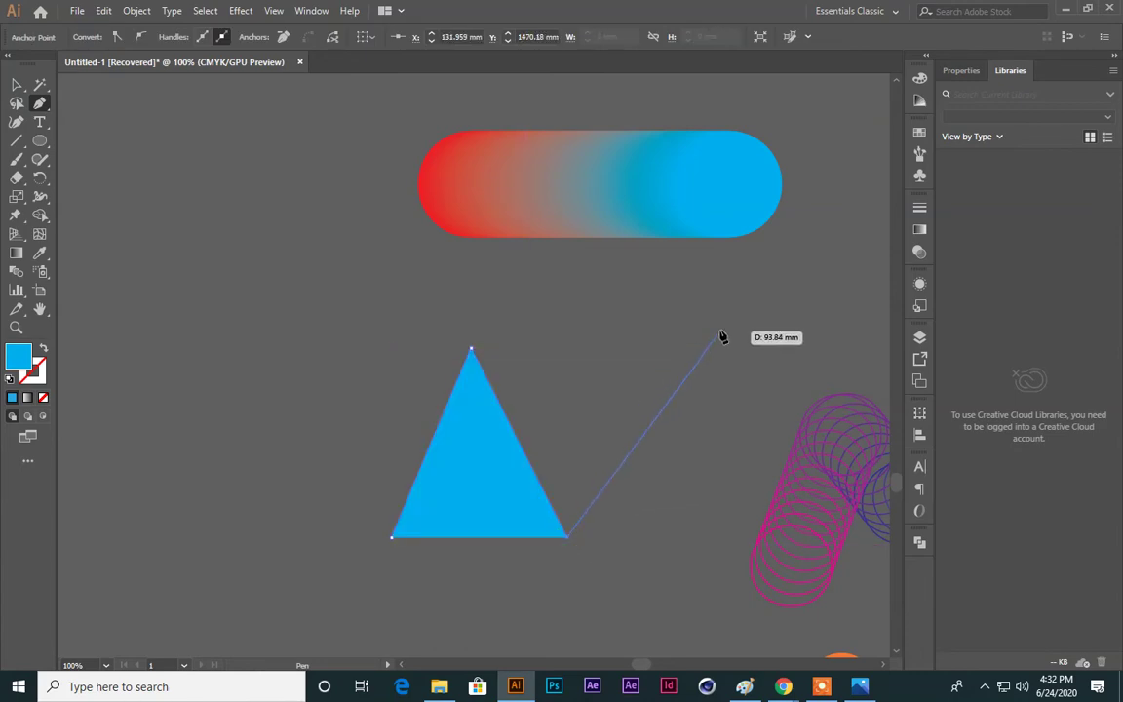
left_click(664, 339)
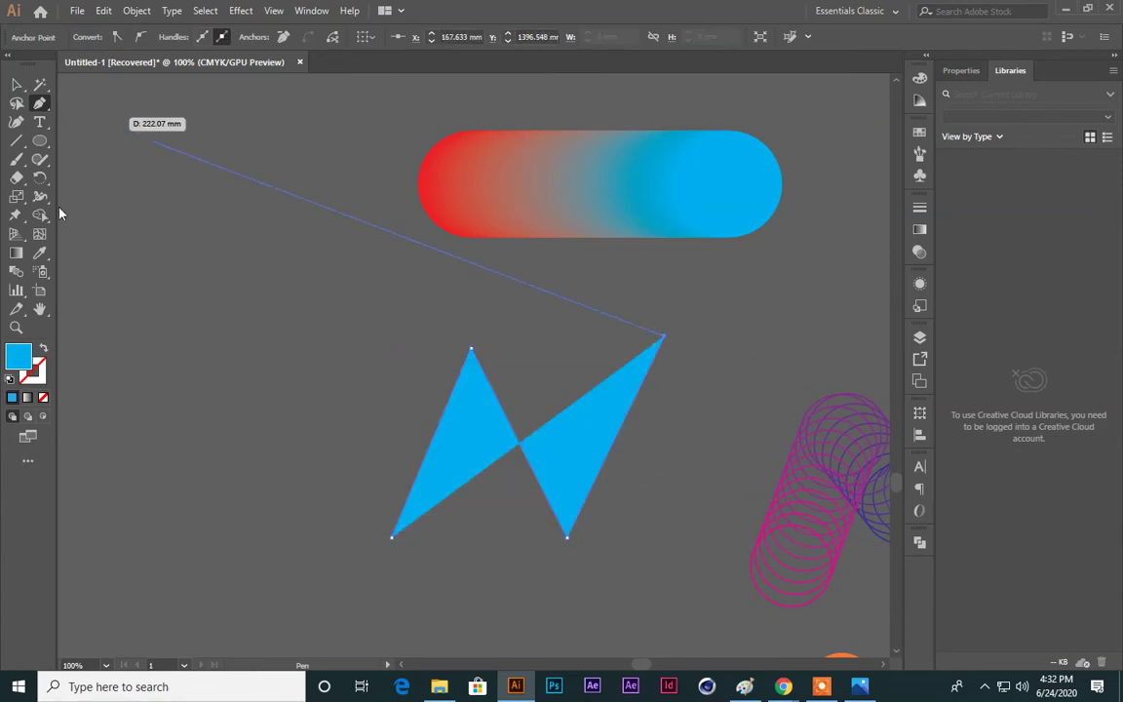
left_click(43, 349)
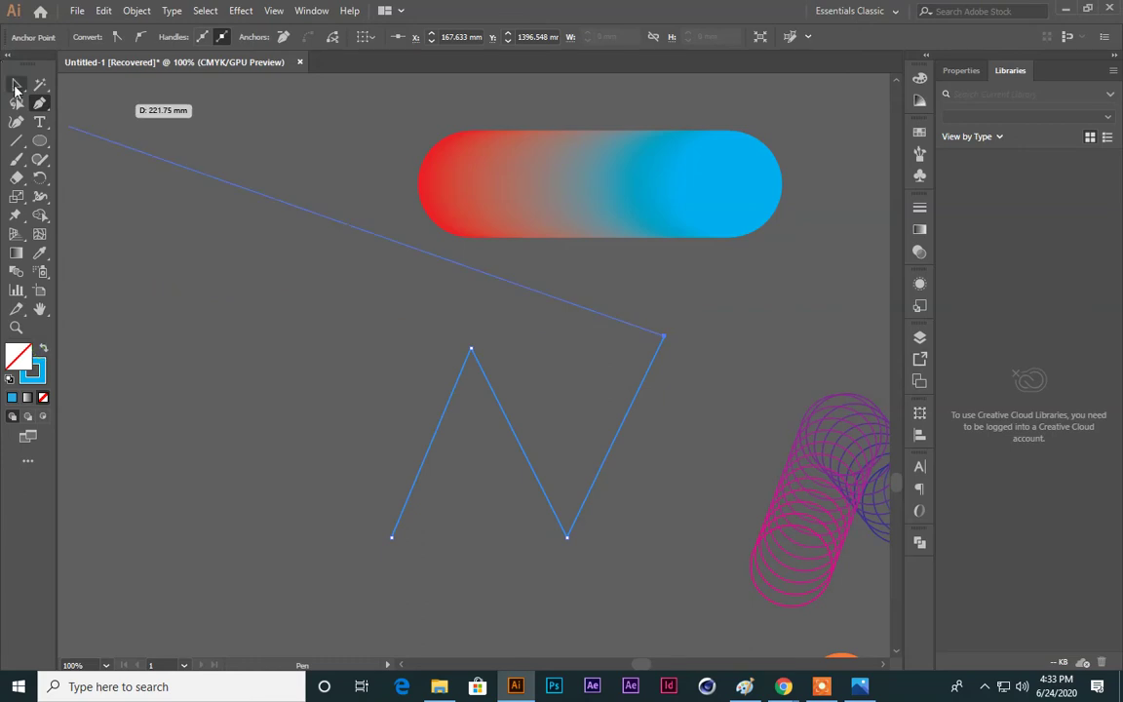
left_click(17, 85)
left_click(416, 322)
Step: Replace the spine of the red-to-blue blend with the N-shaped path and deselect the result
left_click_drag(370, 163, 561, 499)
left_click(133, 12)
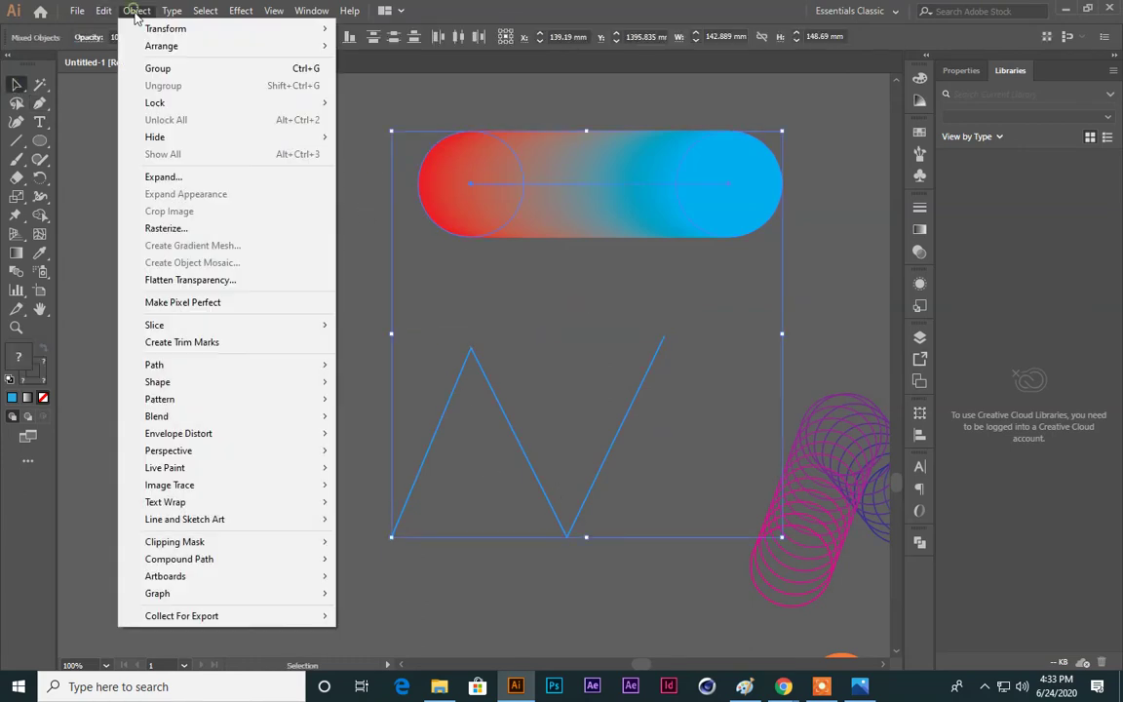
mouse_move(222, 419)
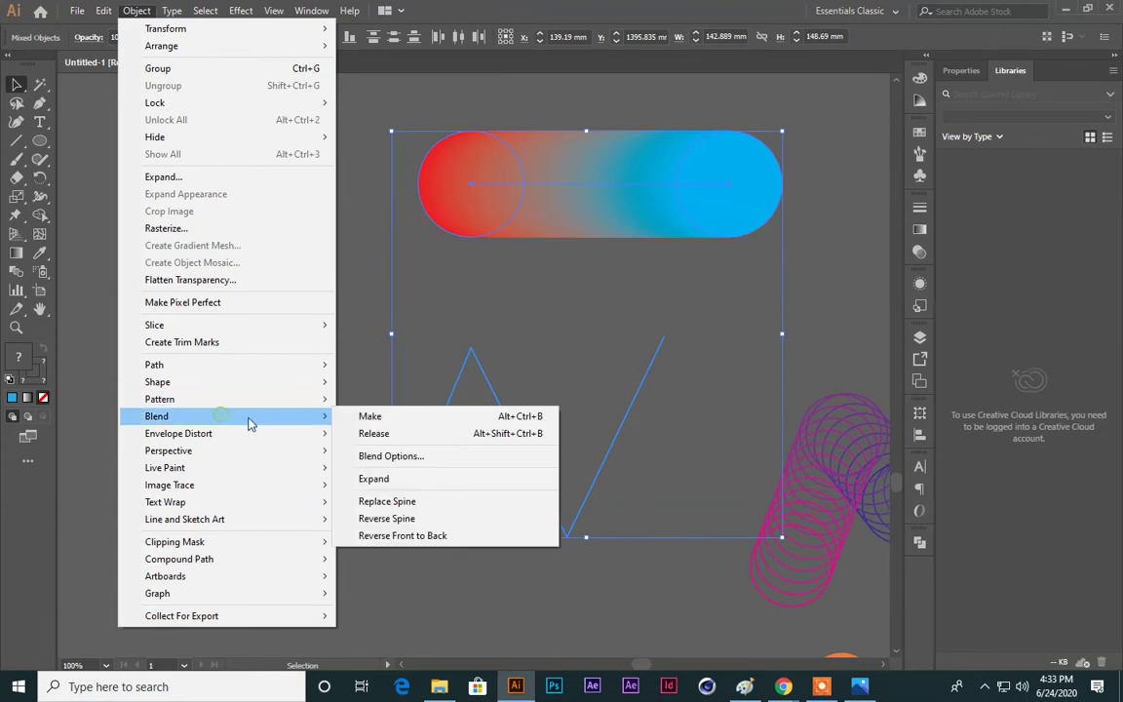
left_click(429, 502)
left_click(500, 255)
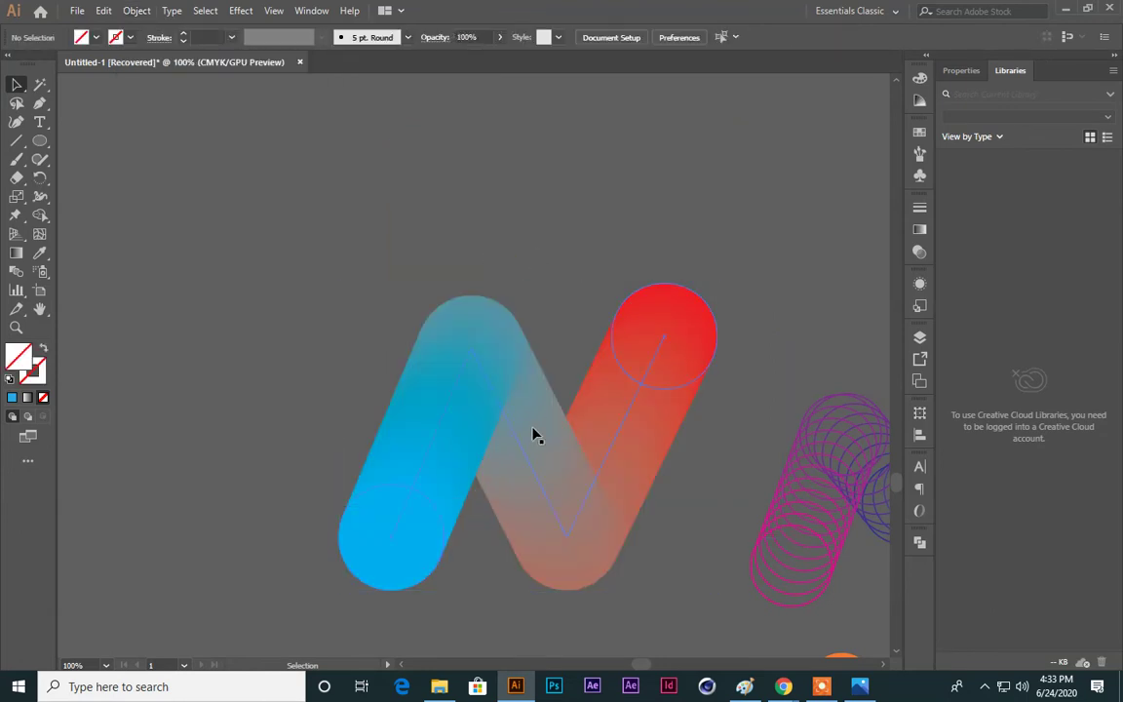
Step: Move the blue-to-red N up and slightly right, clear of the outlined-circle M
left_click_drag(535, 435, 583, 304)
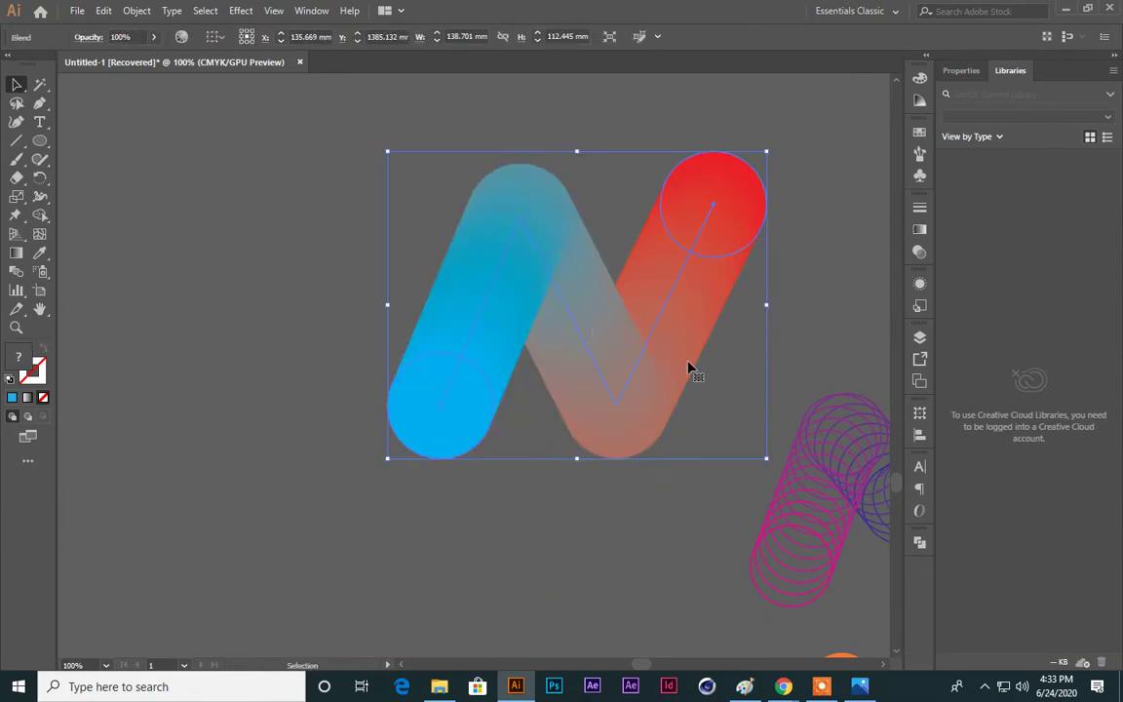
left_click(627, 526)
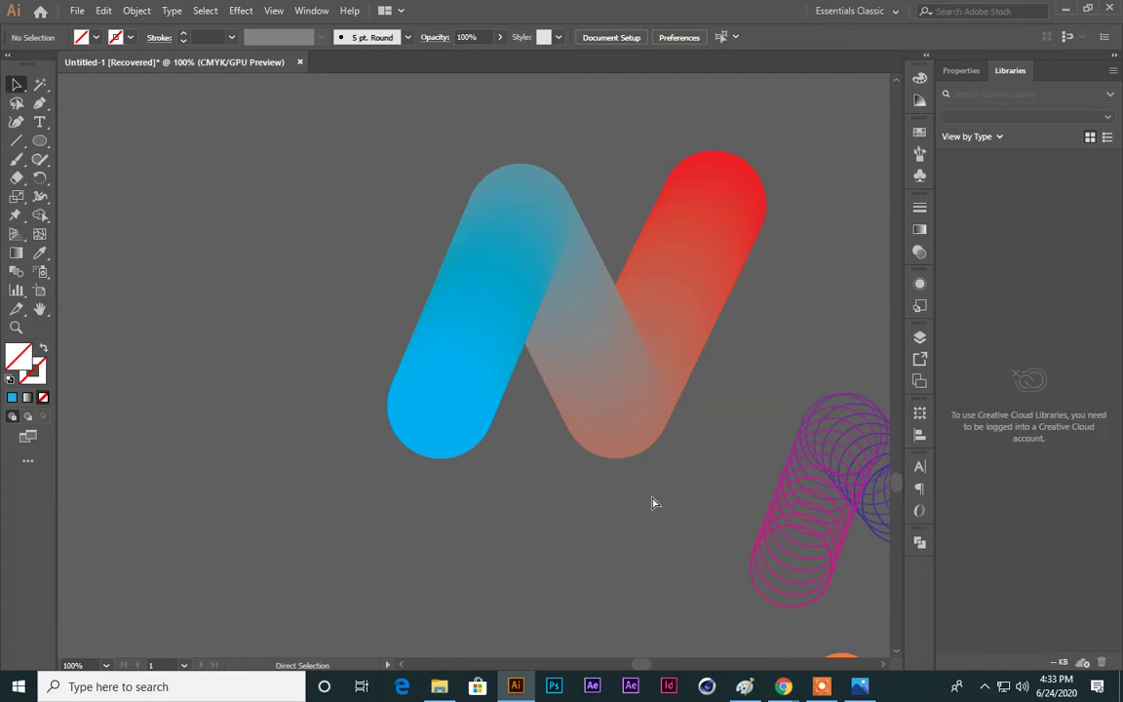
key("ctrl+minus")
left_click_drag(652, 496, 548, 466)
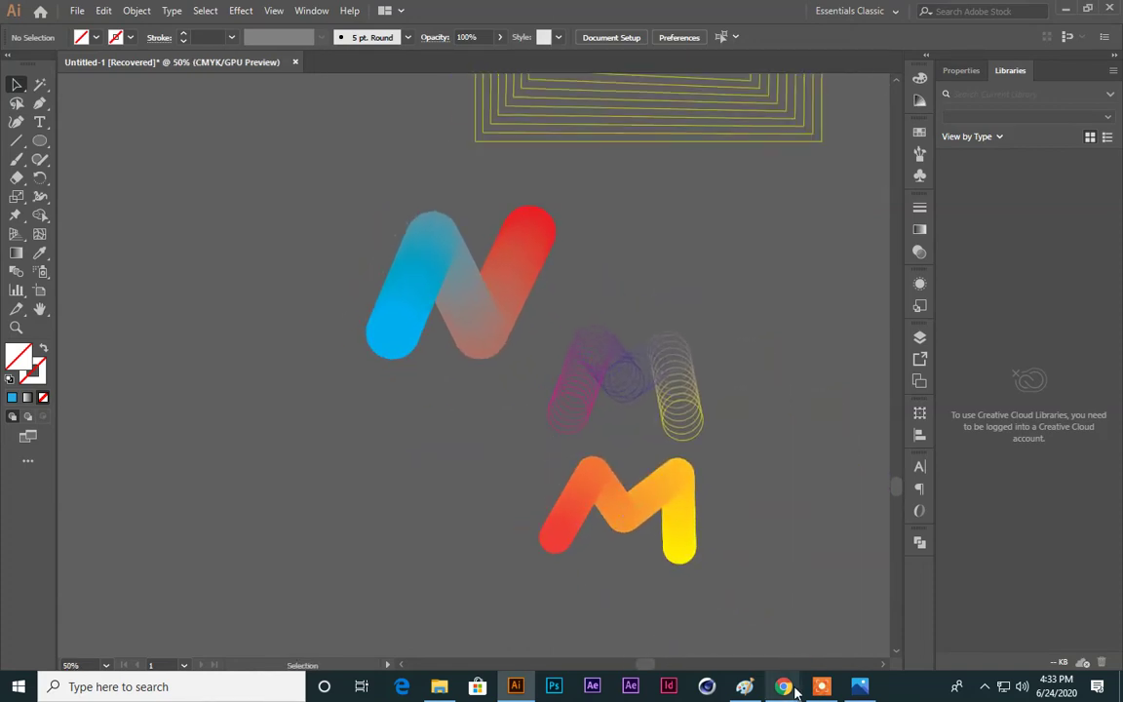
Step: Switch to the Google Meet call in Chrome and mute the microphone
mouse_move(784, 686)
left_click(632, 598)
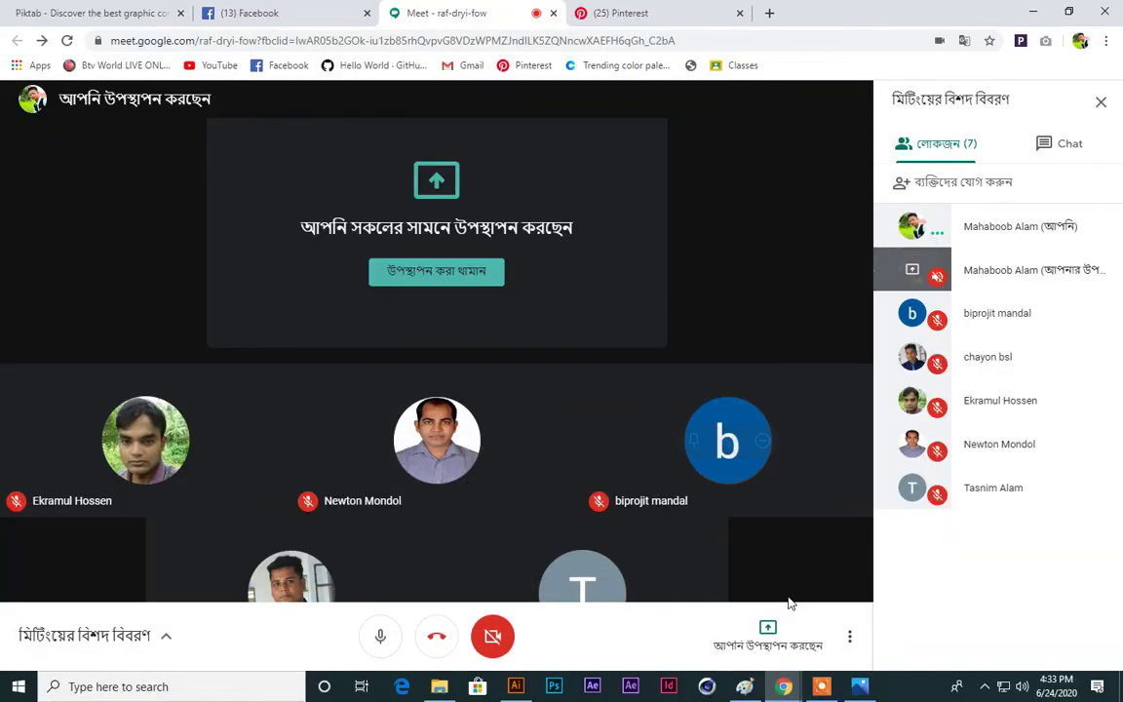
left_click(380, 636)
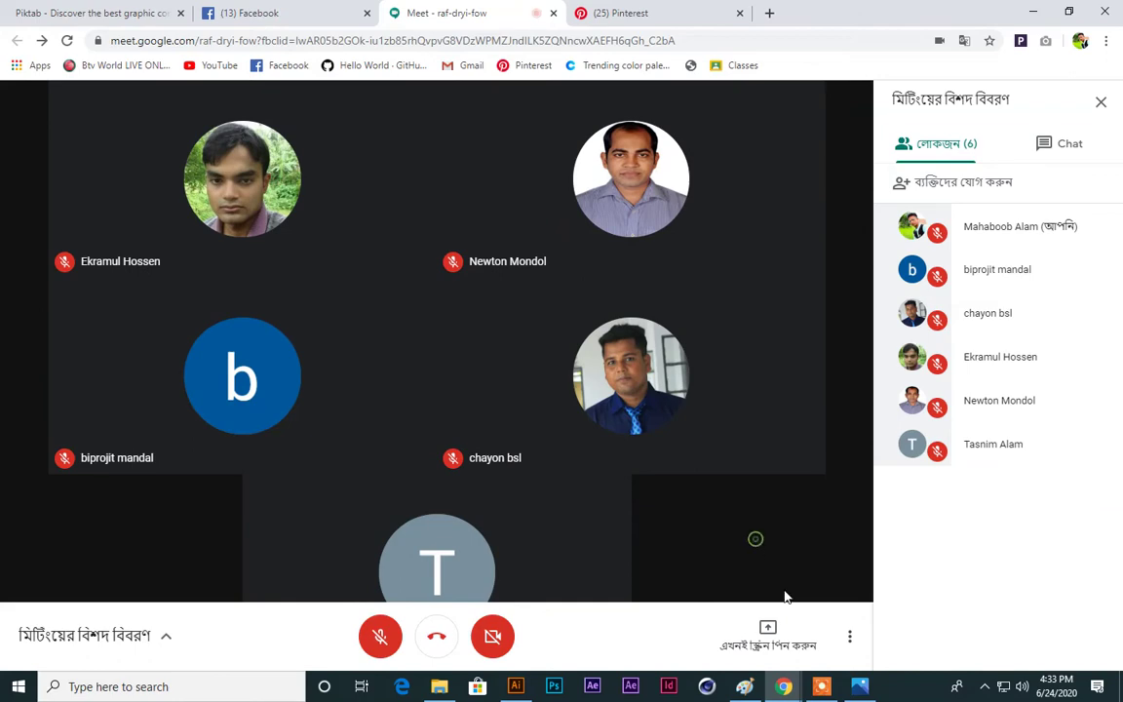
Step: Show the Meet call in full screen and close the meeting details with the participant list
left_click(847, 635)
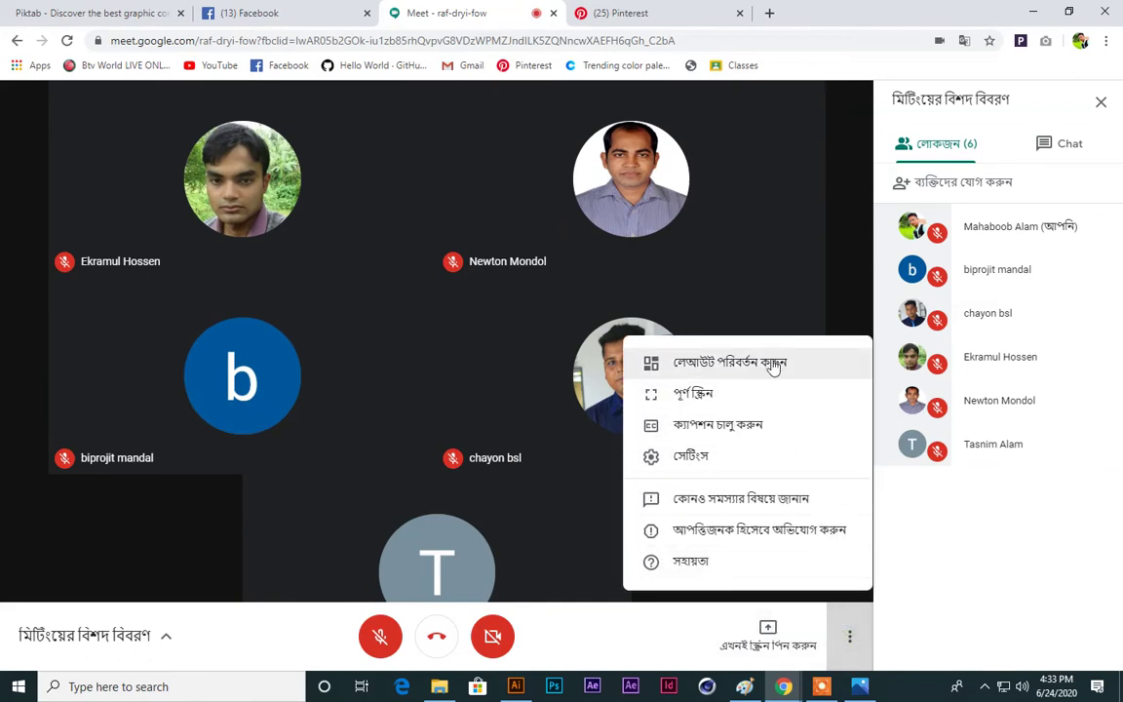
left_click(732, 398)
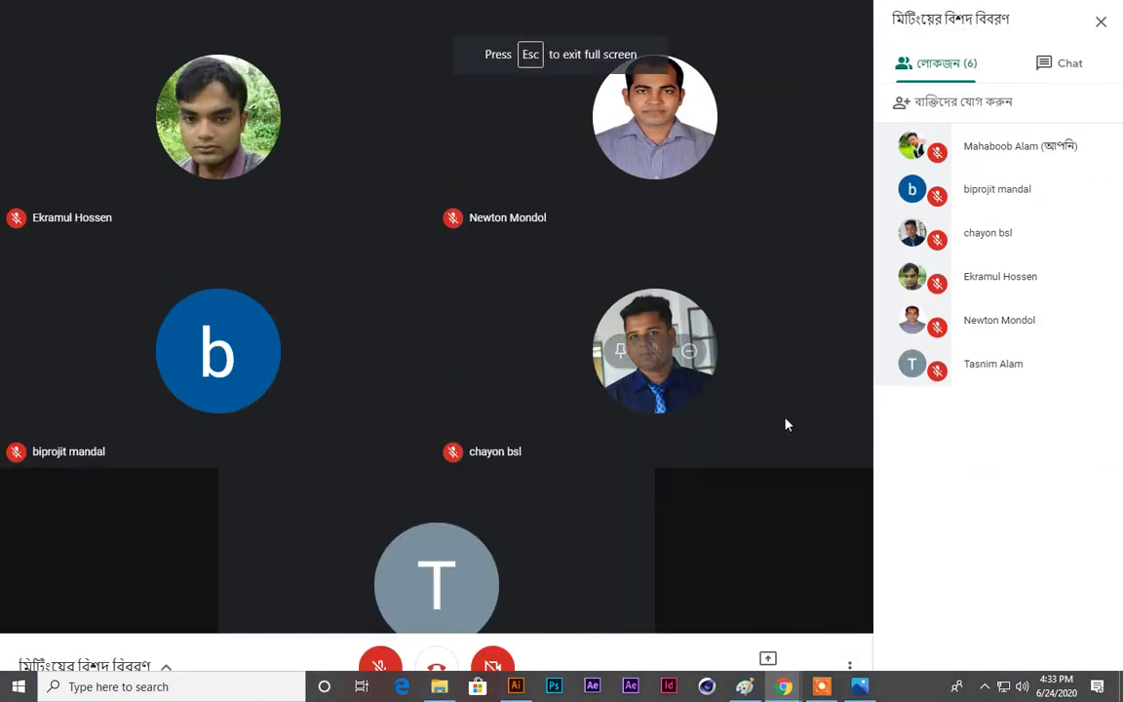
left_click(1101, 22)
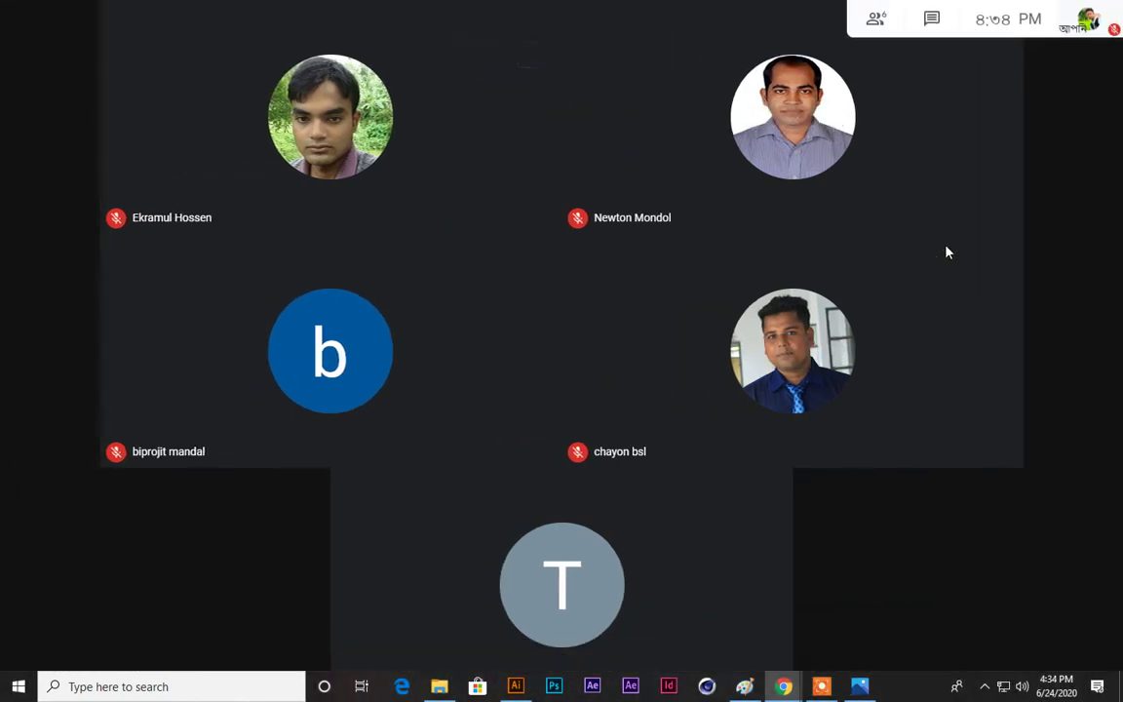
Step: Switch to Paint, paste the screenshot of the call and save it as a new PNG named 15 in Class-4
left_click(744, 686)
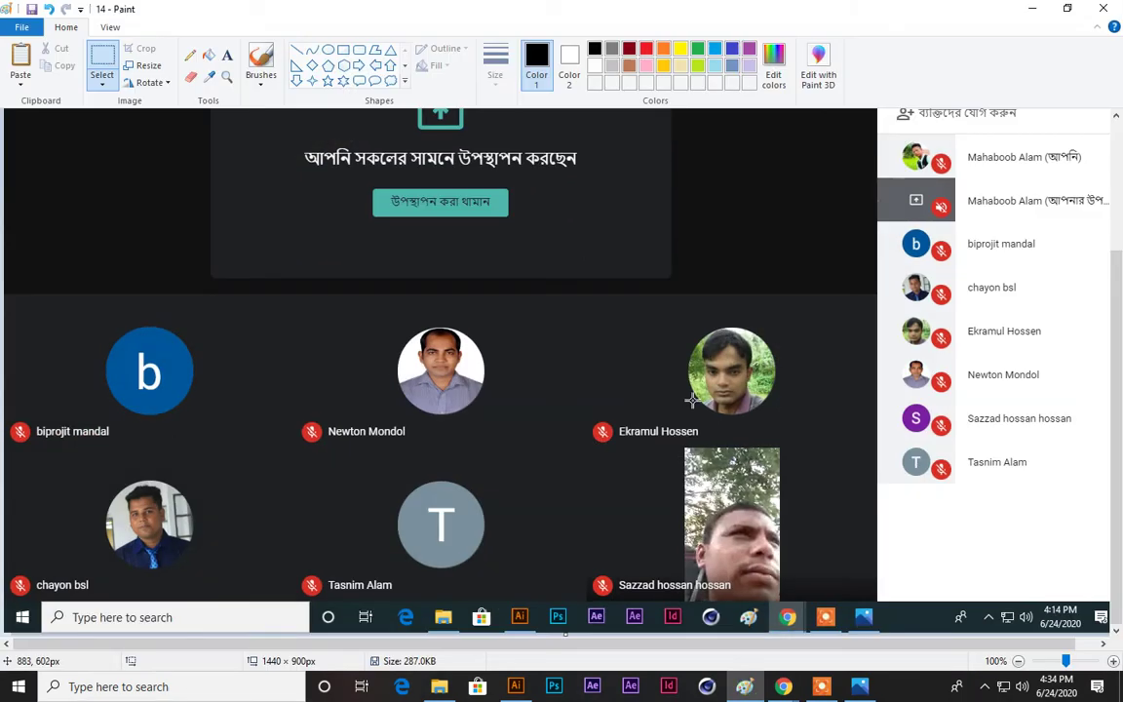
key("ctrl+v")
left_click(21, 27)
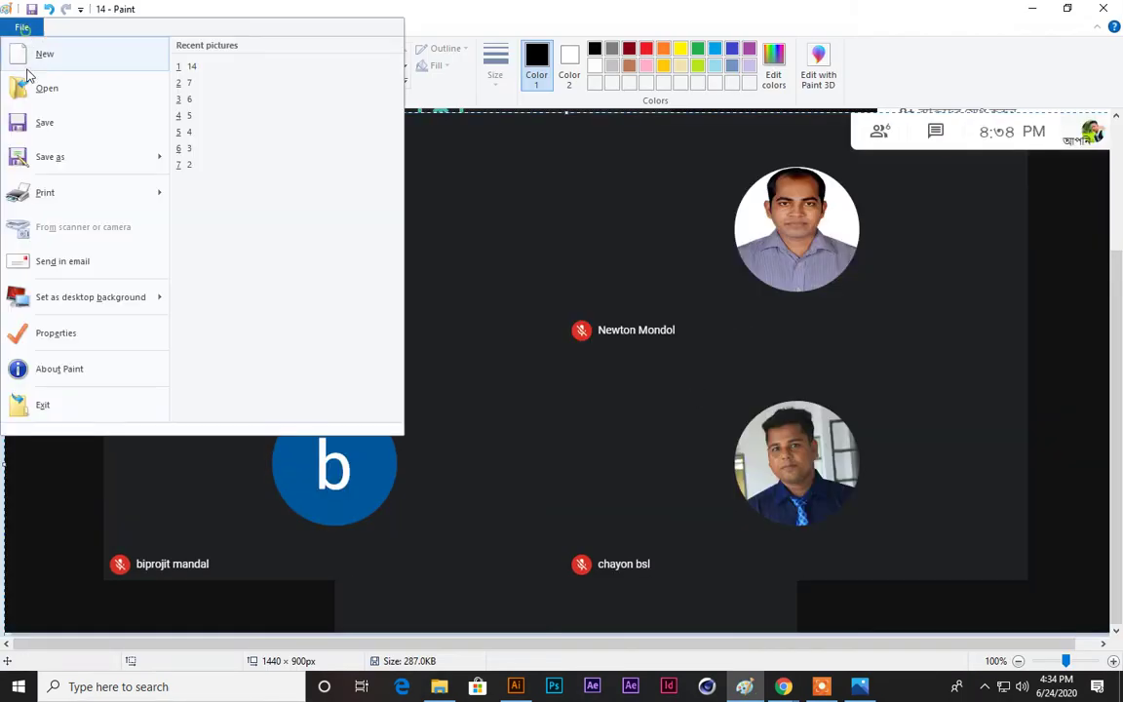
left_click(48, 157)
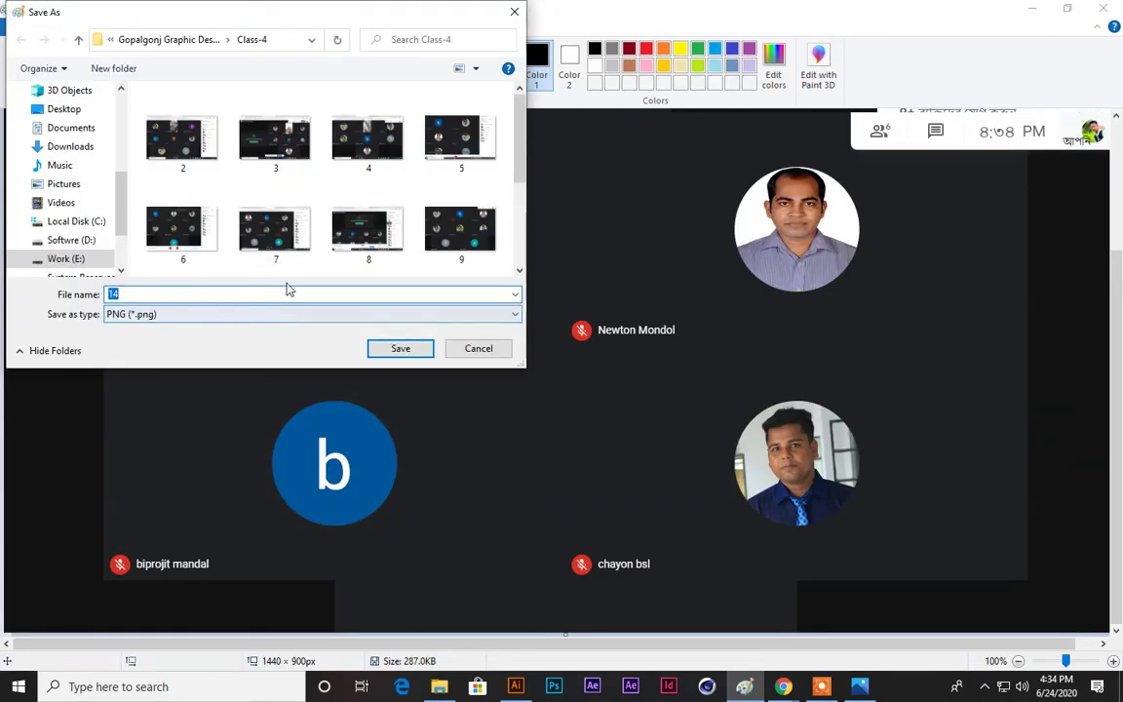
type("15")
key("Return")
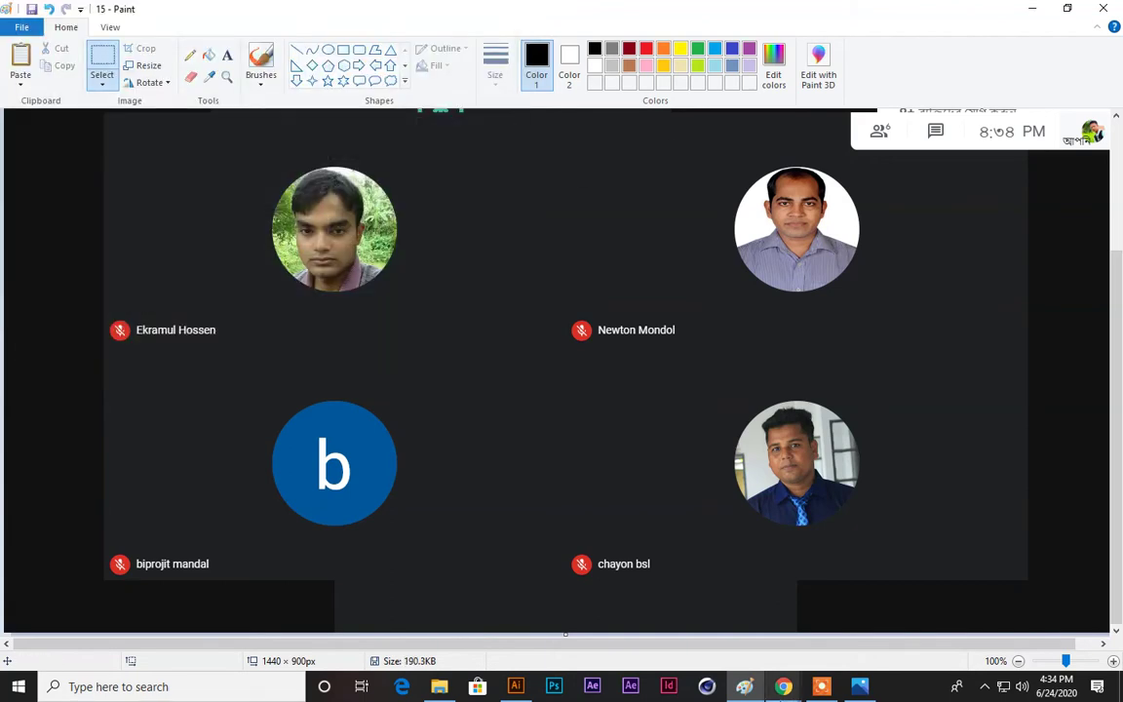
Step: Return to the Meet call and present the Illustrator window Untitled-1 to the participants
mouse_move(783, 686)
left_click(697, 614)
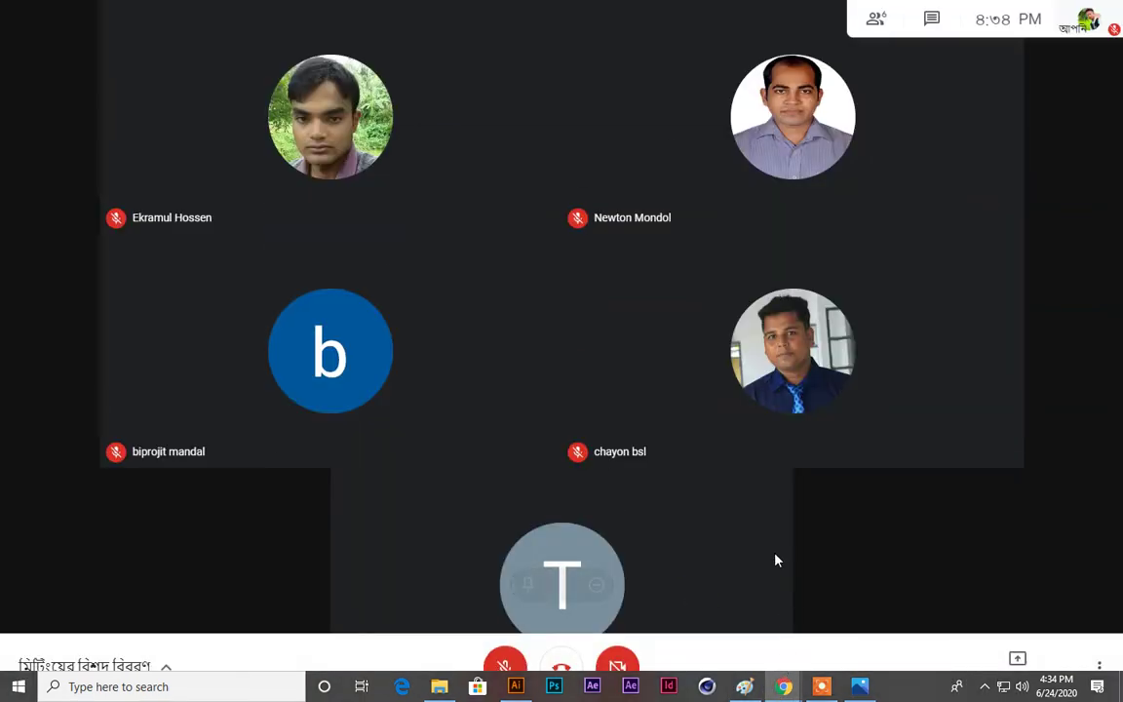
left_click(1017, 658)
left_click(965, 566)
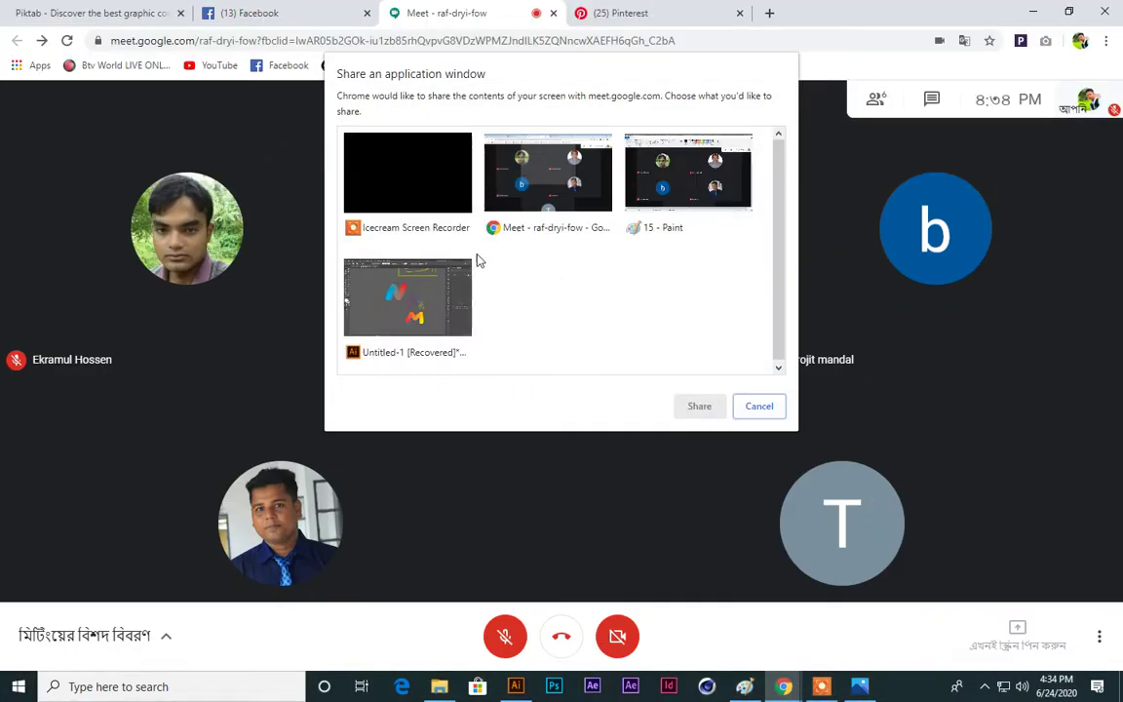
left_click(463, 278)
left_click(714, 408)
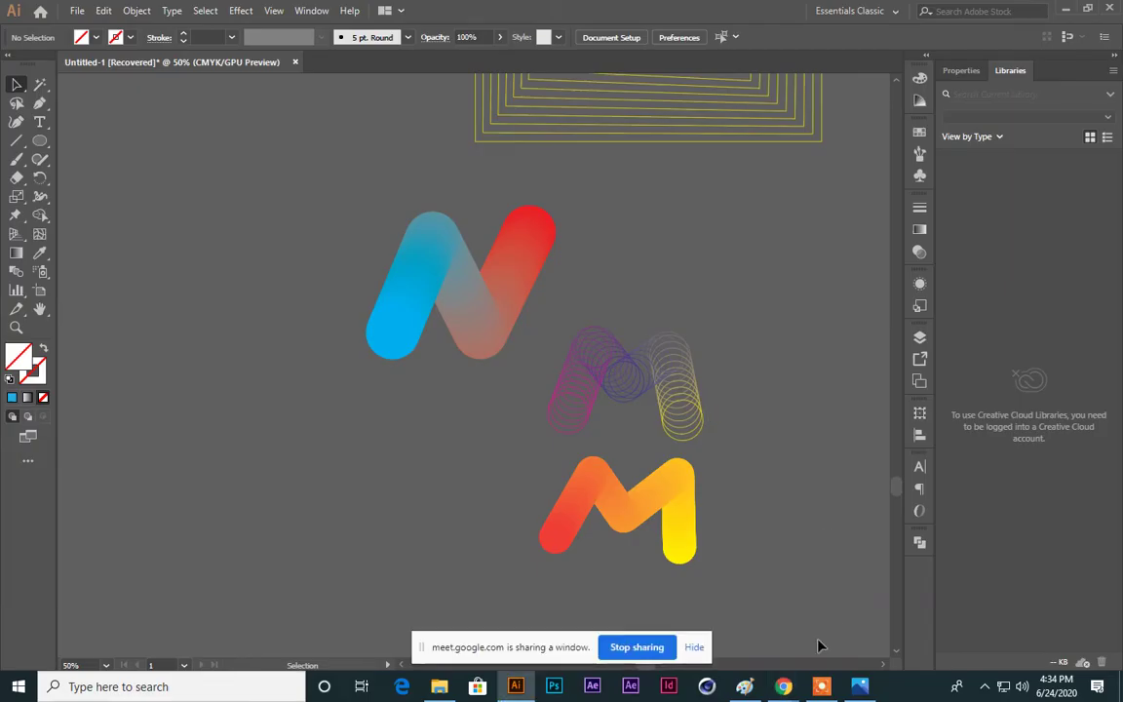
Step: Switch back to Chrome, close the Pinterest page and hide the window-sharing notice
mouse_move(783, 686)
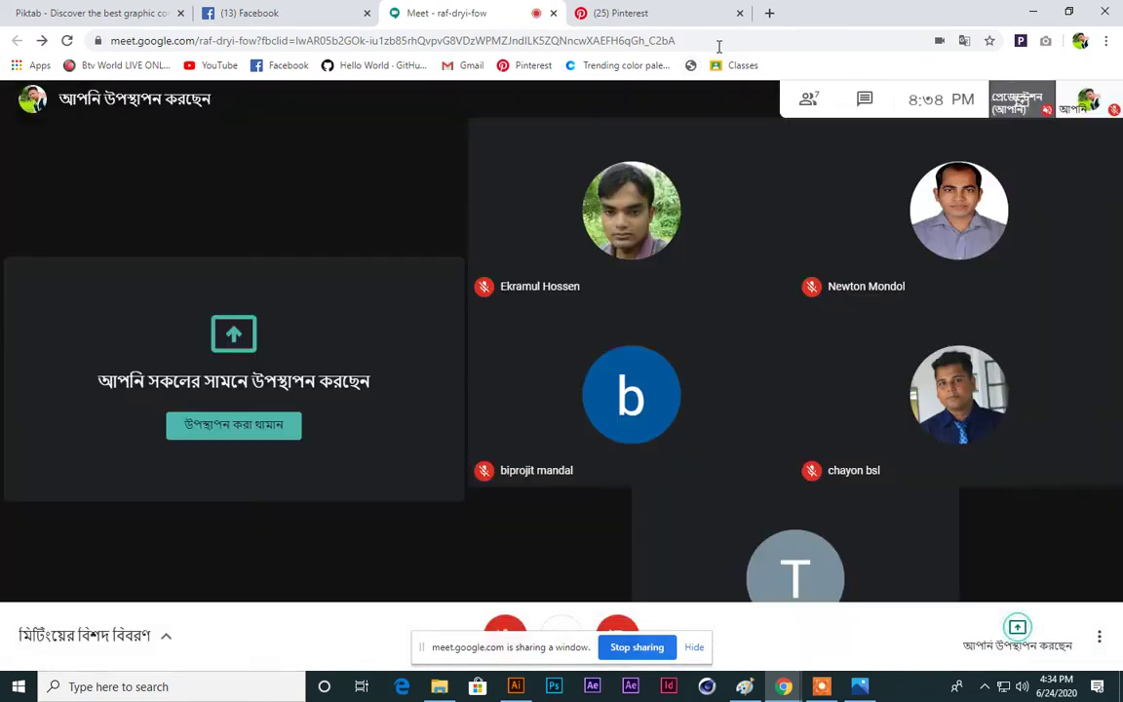
left_click(739, 13)
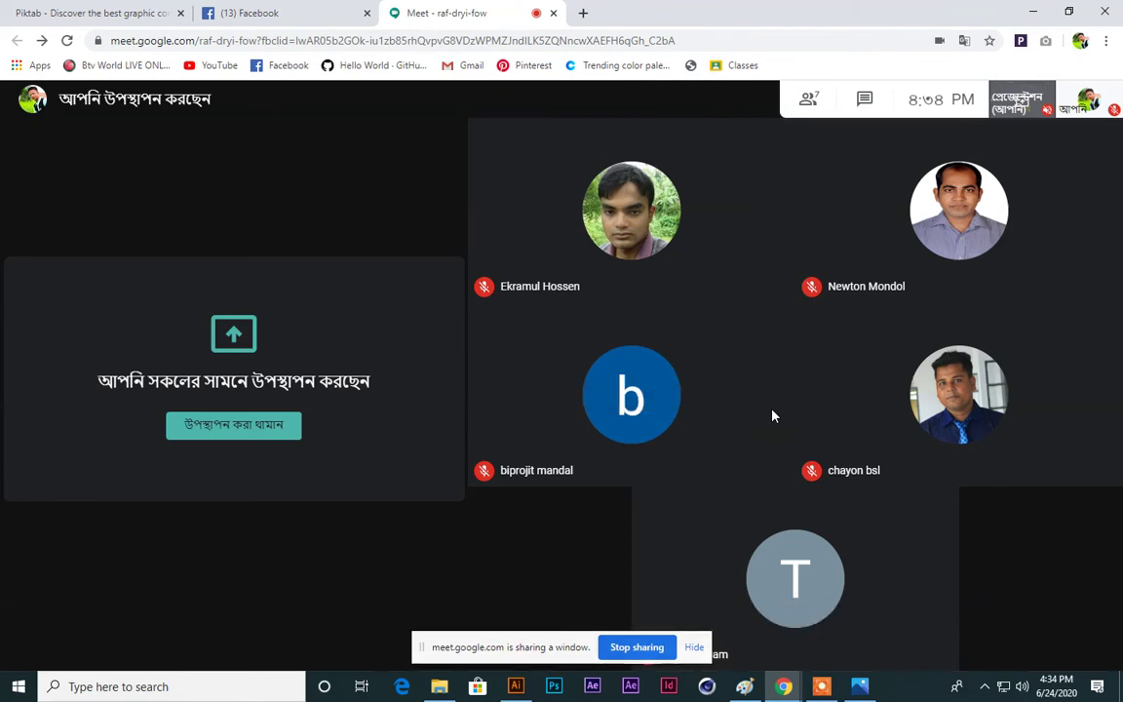
left_click(694, 646)
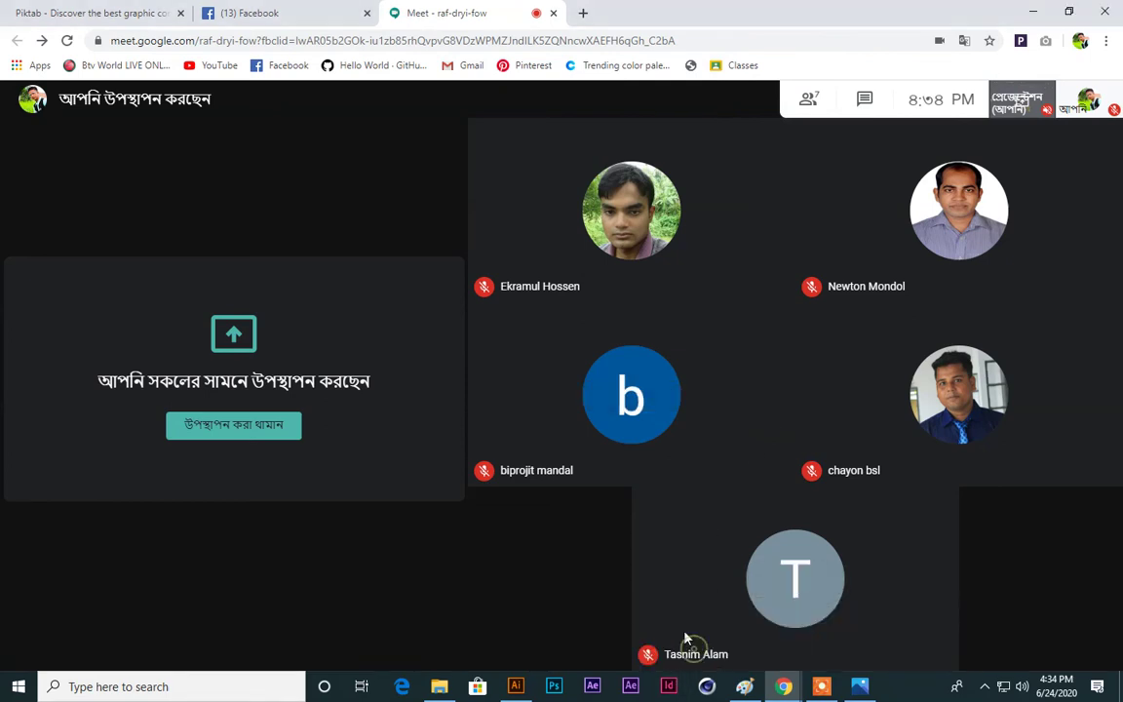
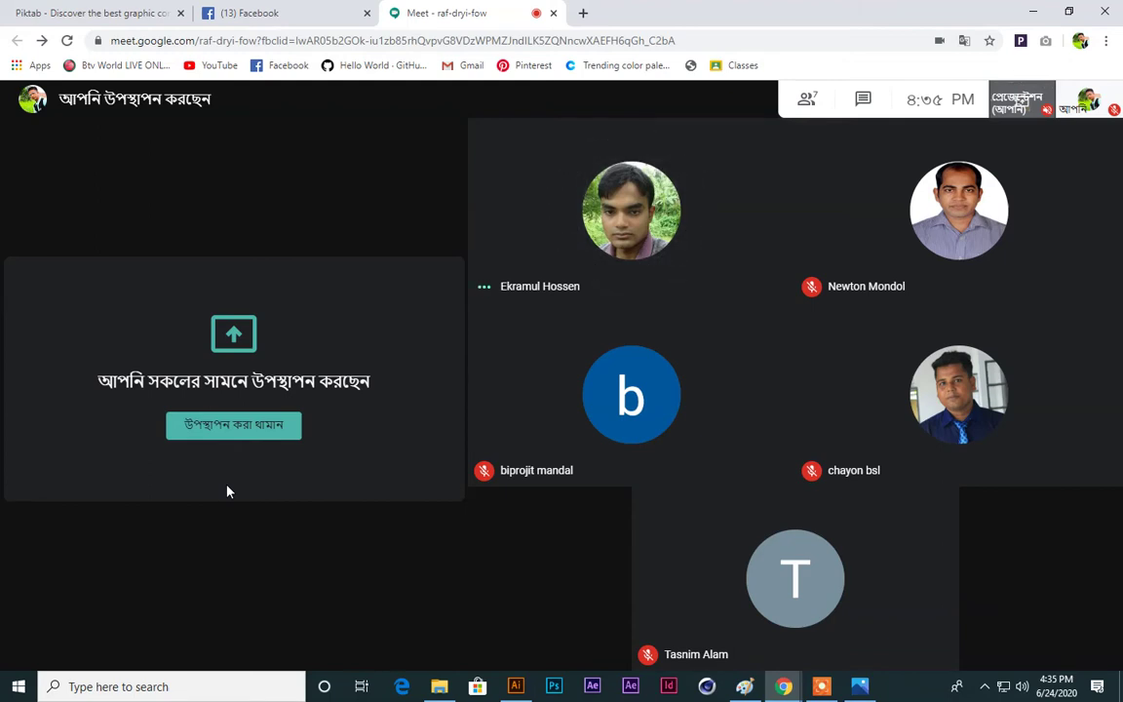
Step: Unmute the microphone and stop presenting in the Meet call
left_click(504, 636)
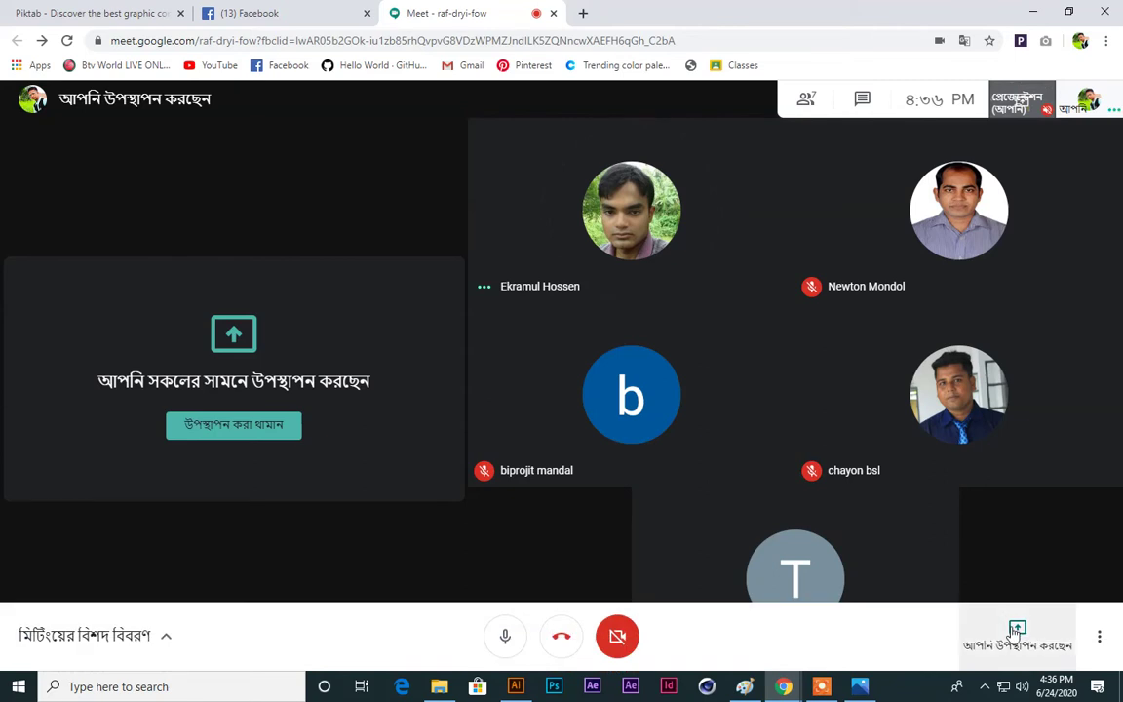
left_click(1017, 631)
left_click(986, 566)
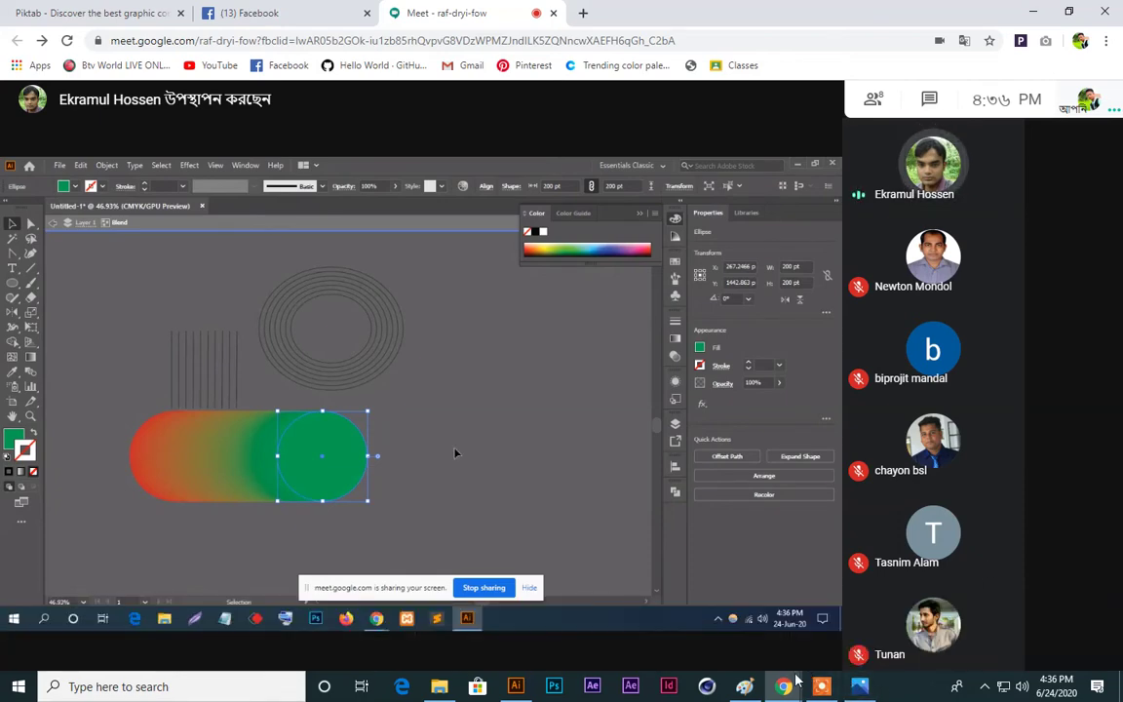
Step: Switch to Paint, paste the new screenshot of the call and save it as a PNG named 16 in Class-4
left_click(744, 686)
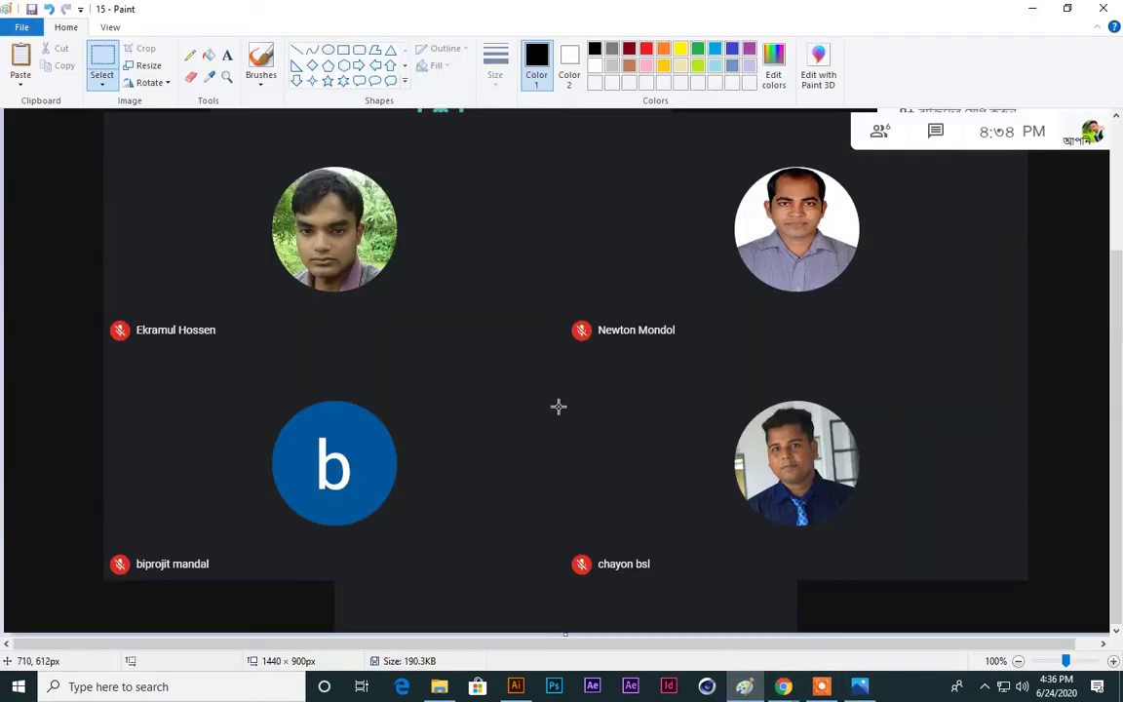
key("ctrl+v")
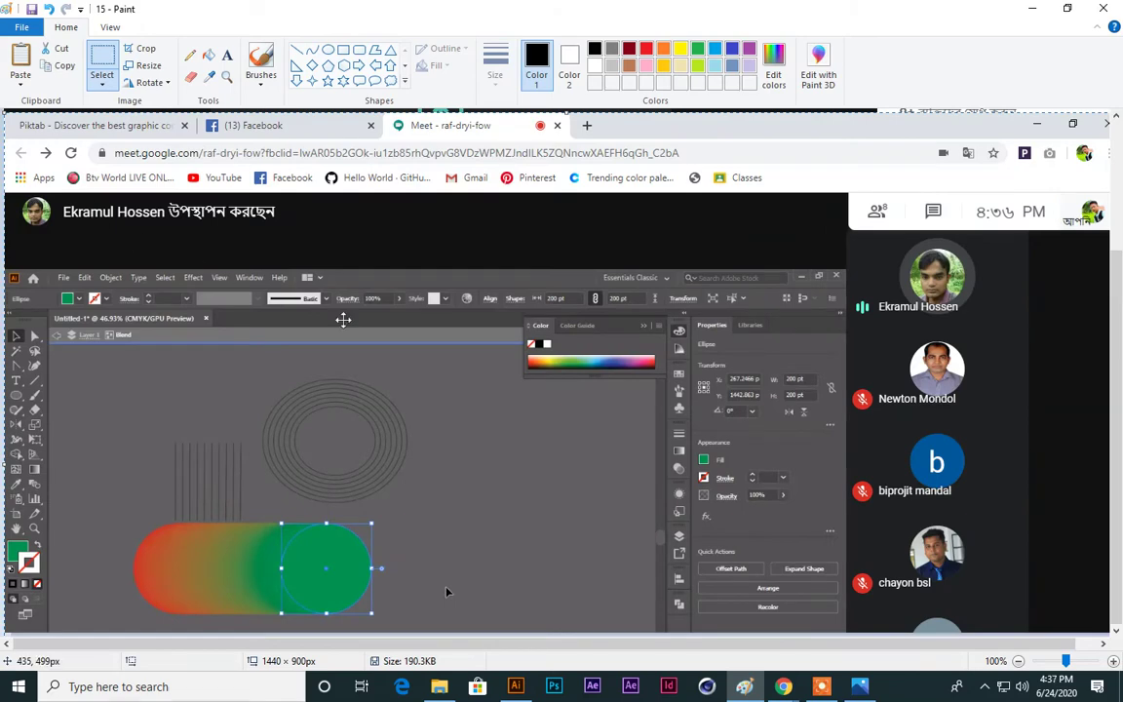
left_click(23, 27)
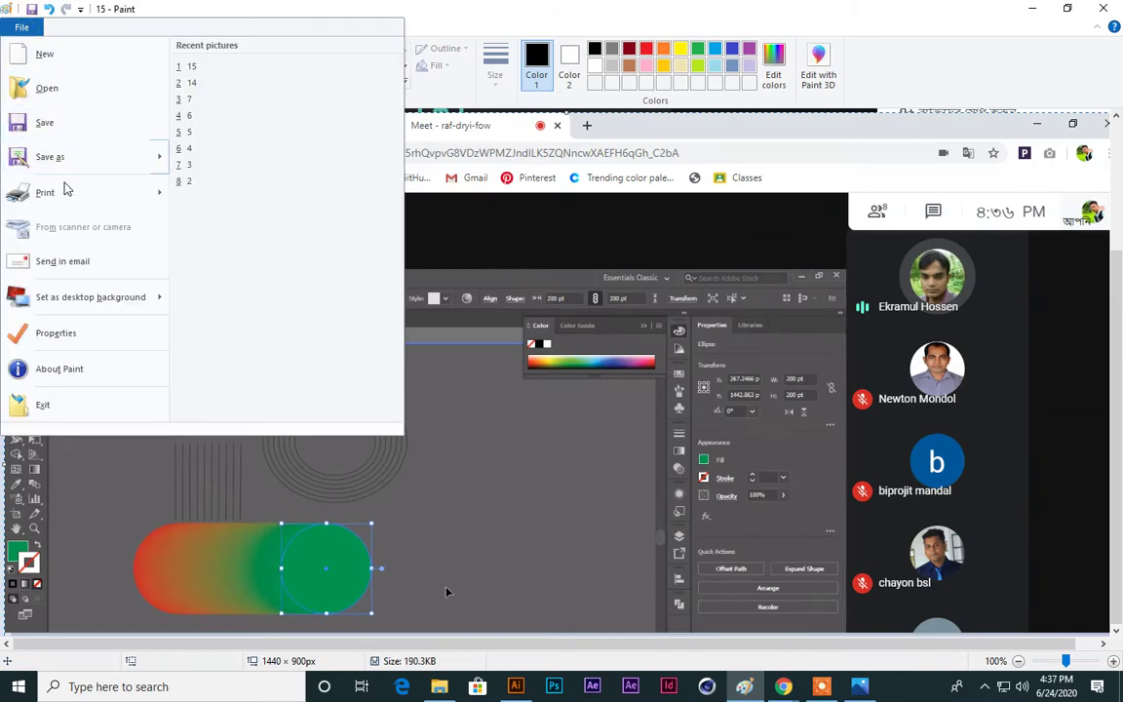
left_click(70, 161)
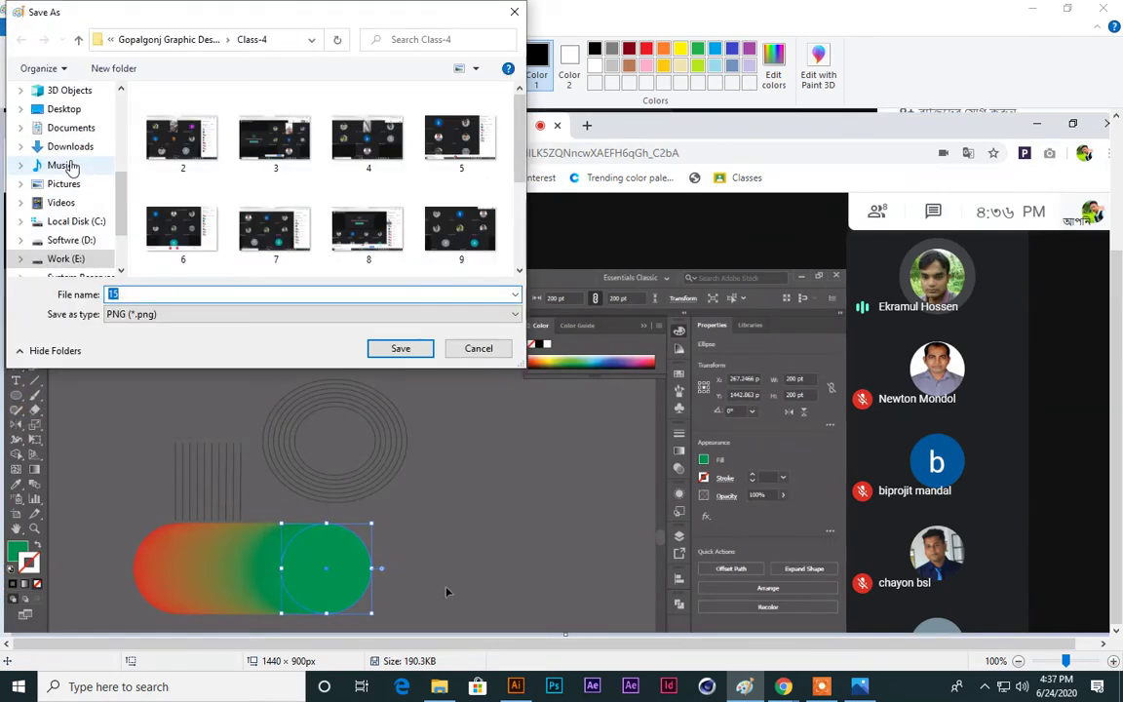
type("16")
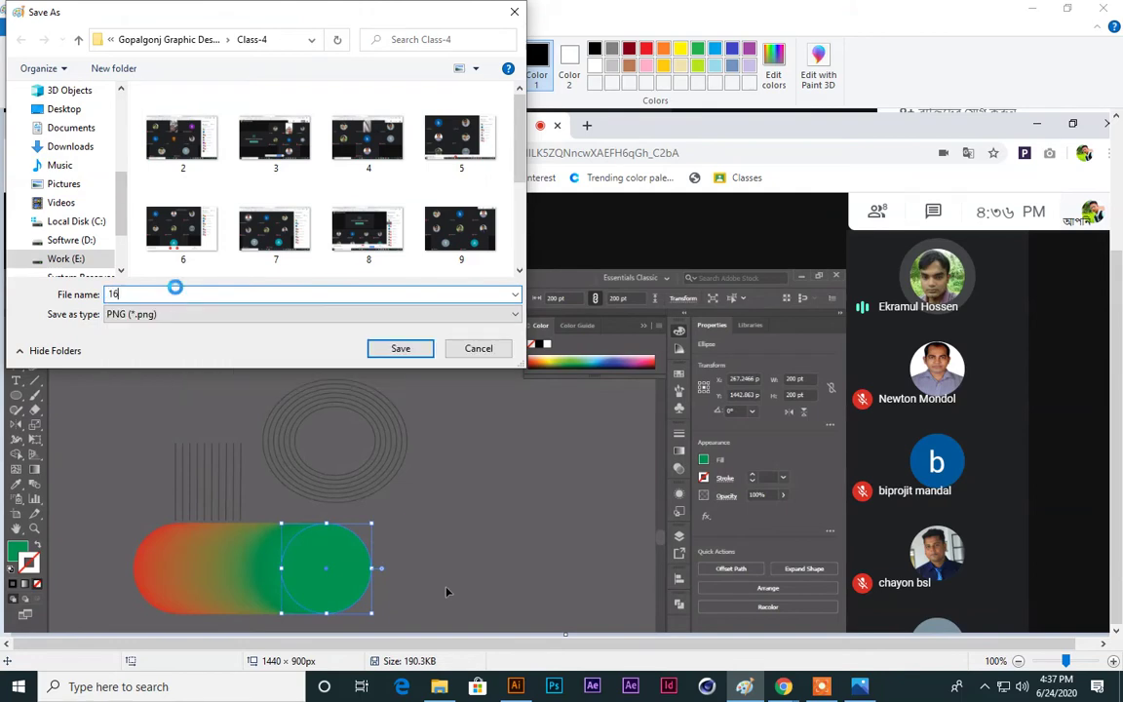
key("Return")
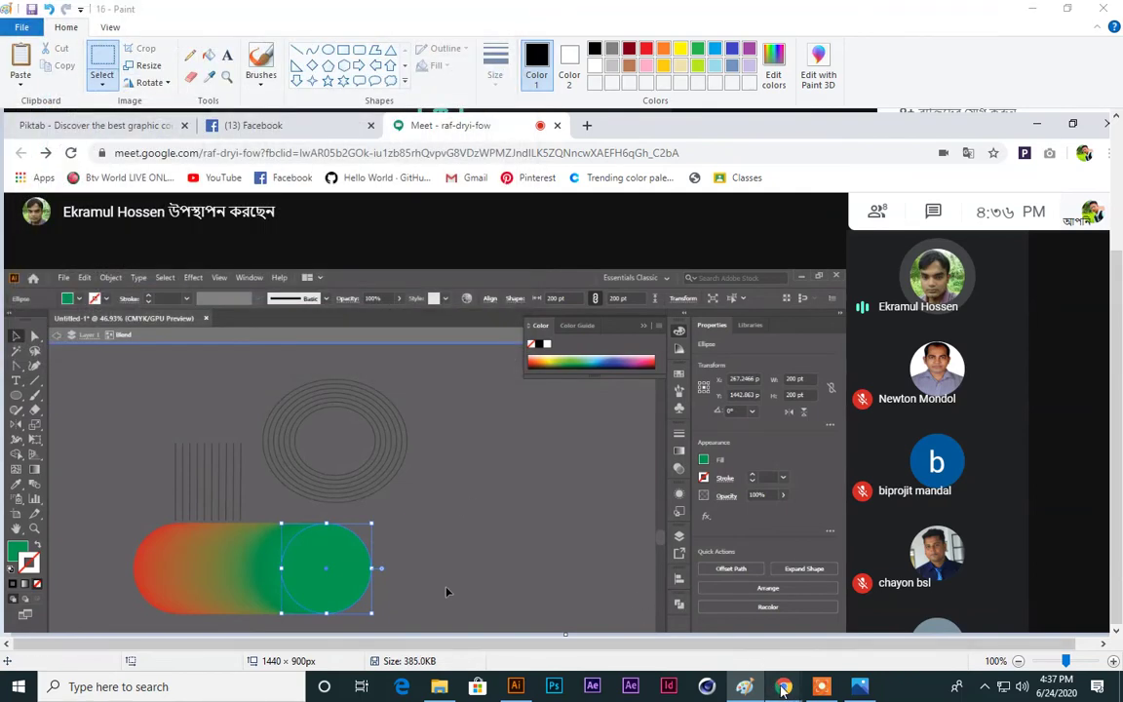
Step: Return to the Meet call in Chrome and show the list of participants
mouse_move(785, 684)
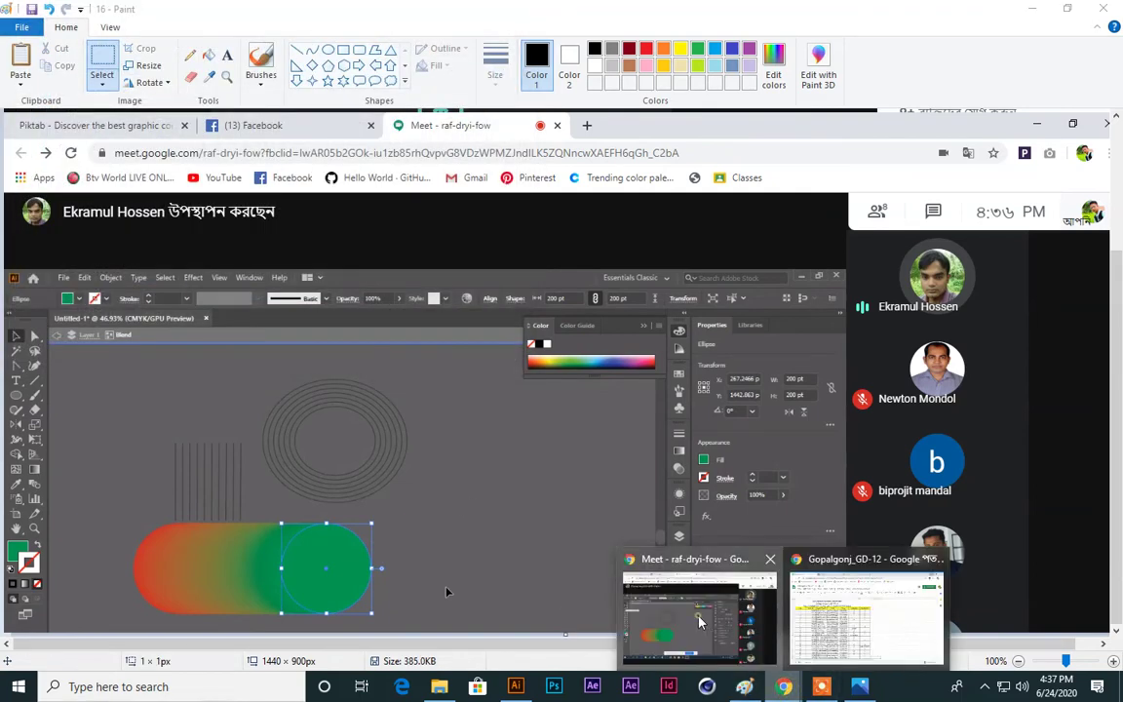
left_click(699, 621)
mouse_move(517, 571)
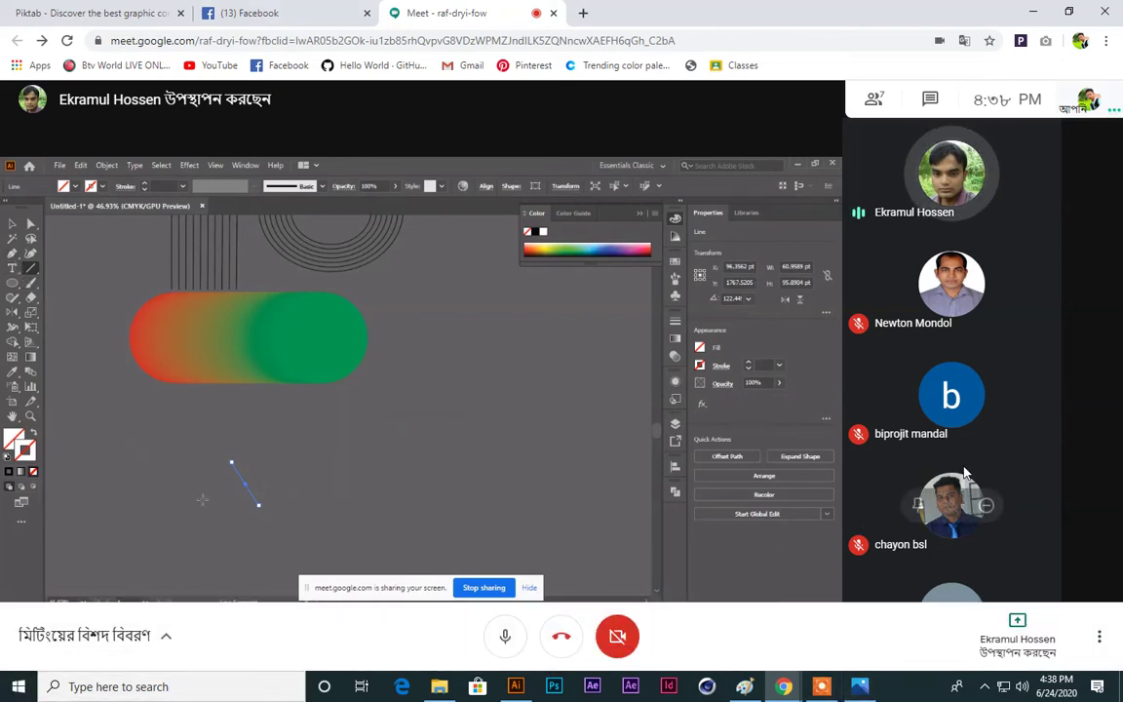
left_click(879, 101)
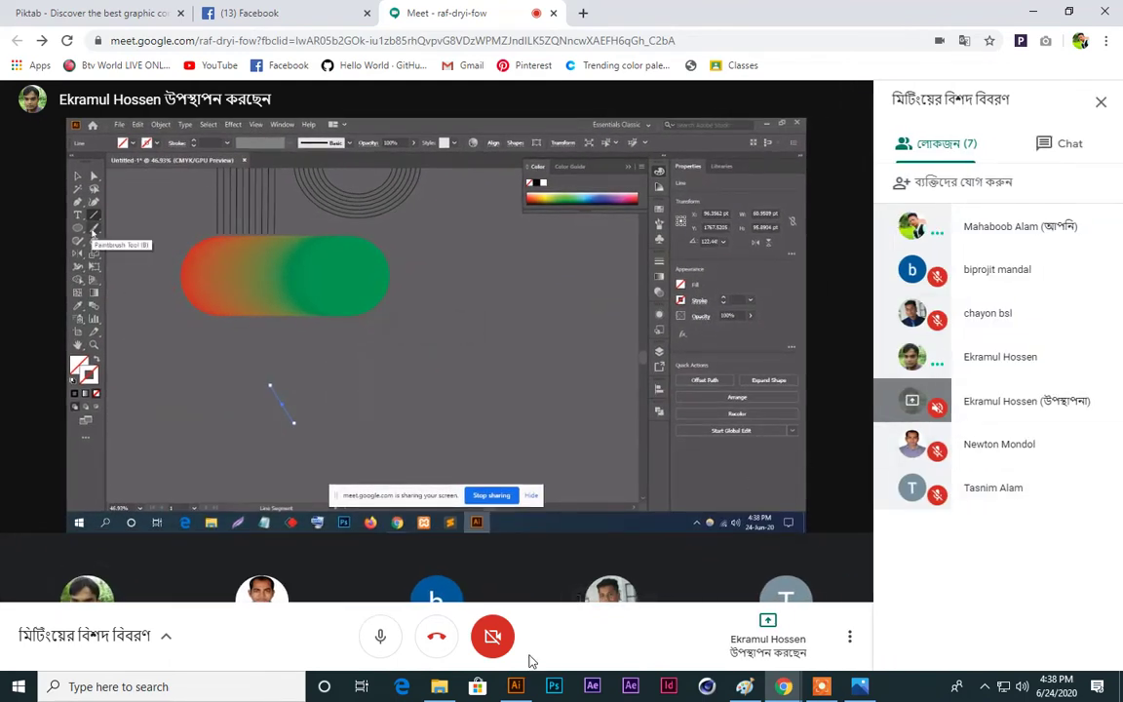
left_click(248, 12)
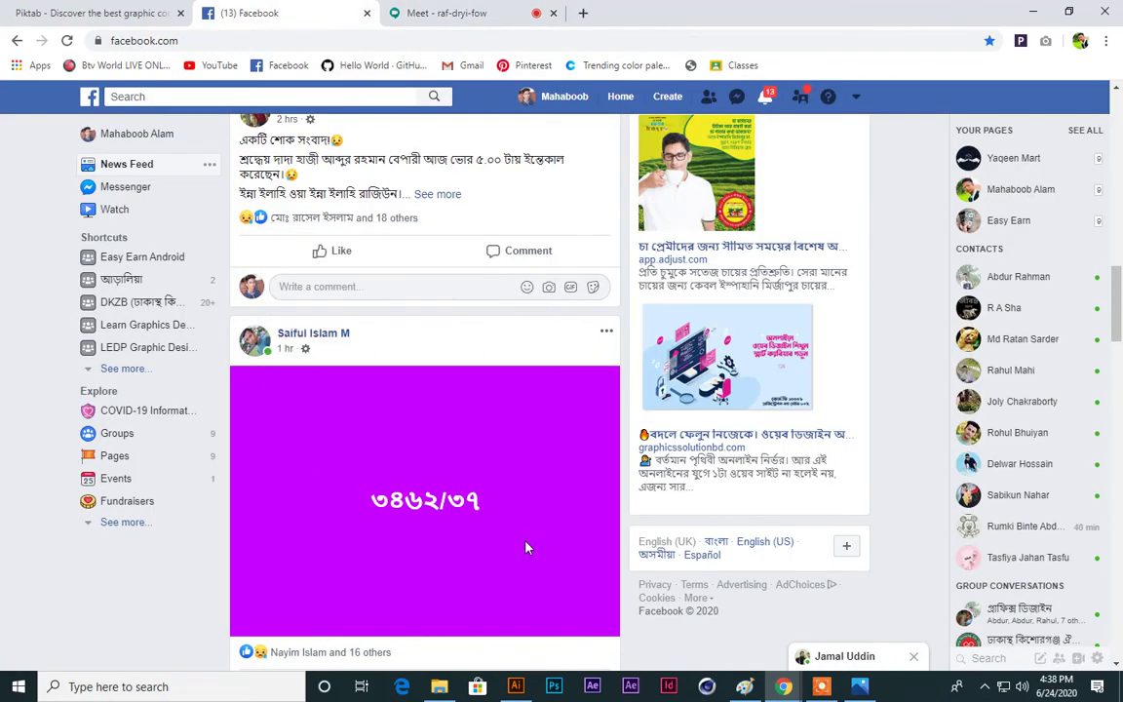
scroll(474, 486, "down", 3)
scroll(527, 548, "down", 8)
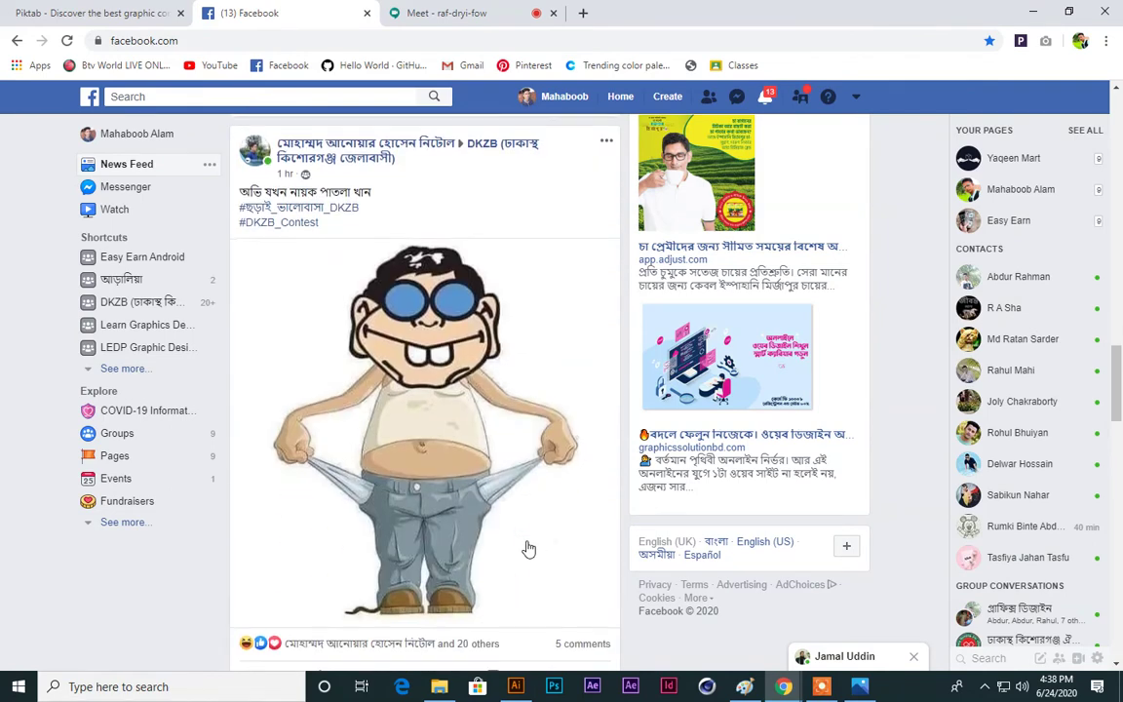
scroll(531, 544, "down", 5)
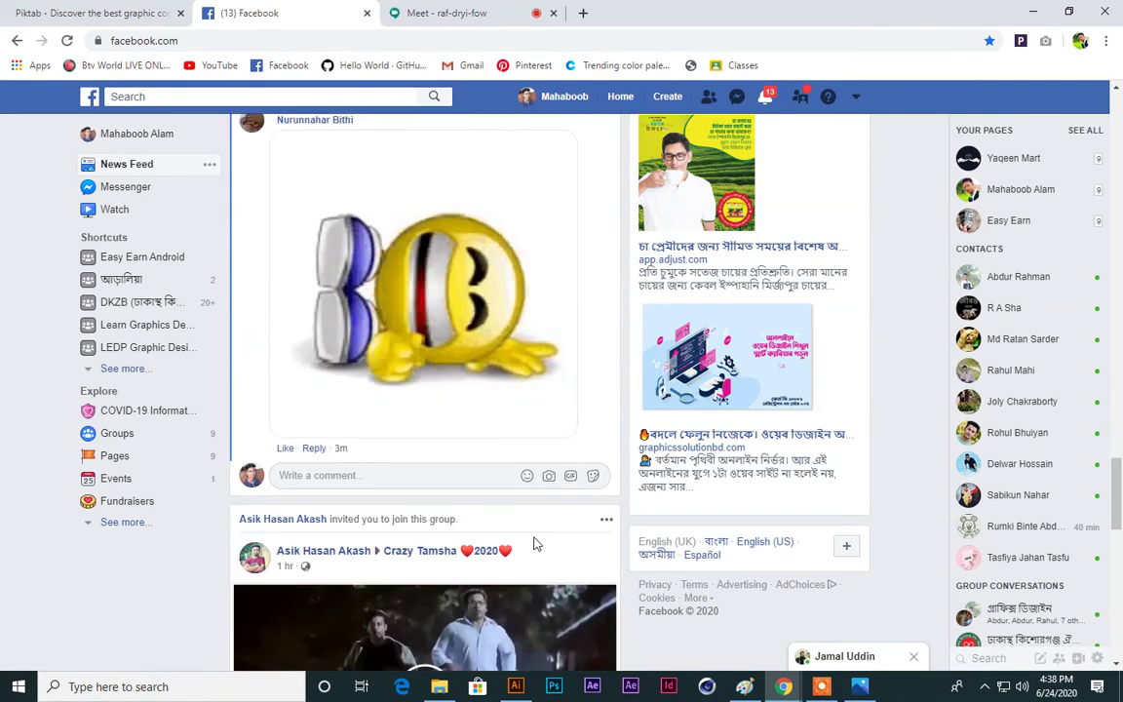
scroll(534, 539, "down", 4)
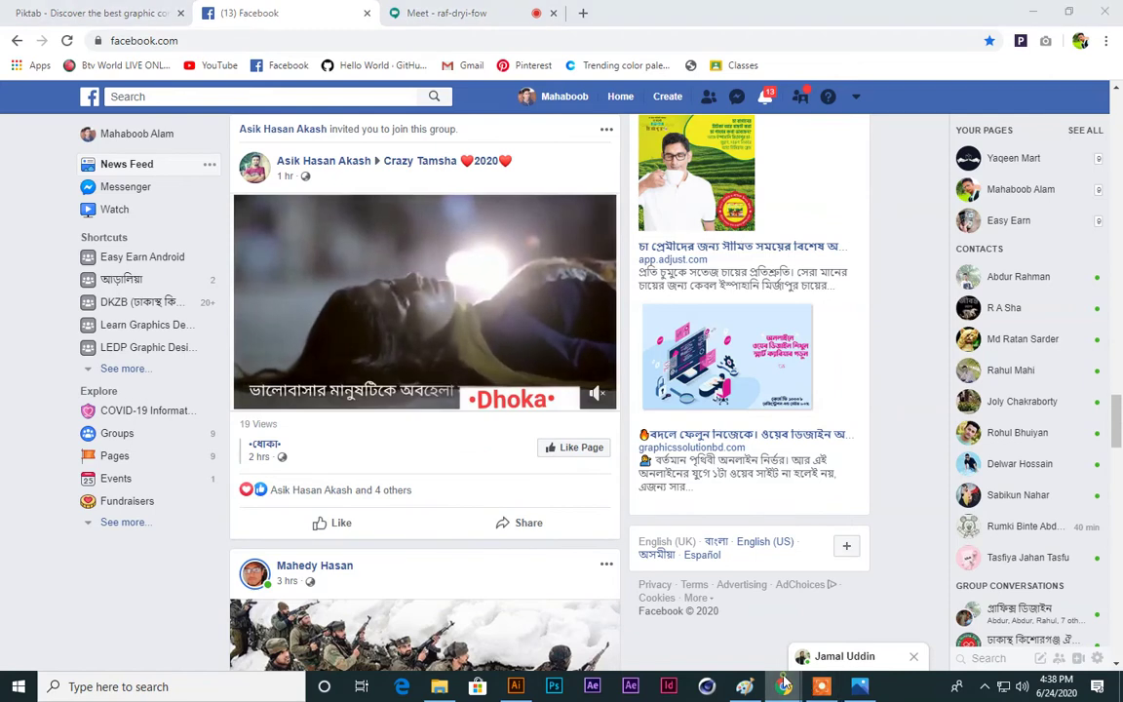
Step: Return to the Meet call and follow the participant's shared Illustrator blend exercise
left_click(439, 13)
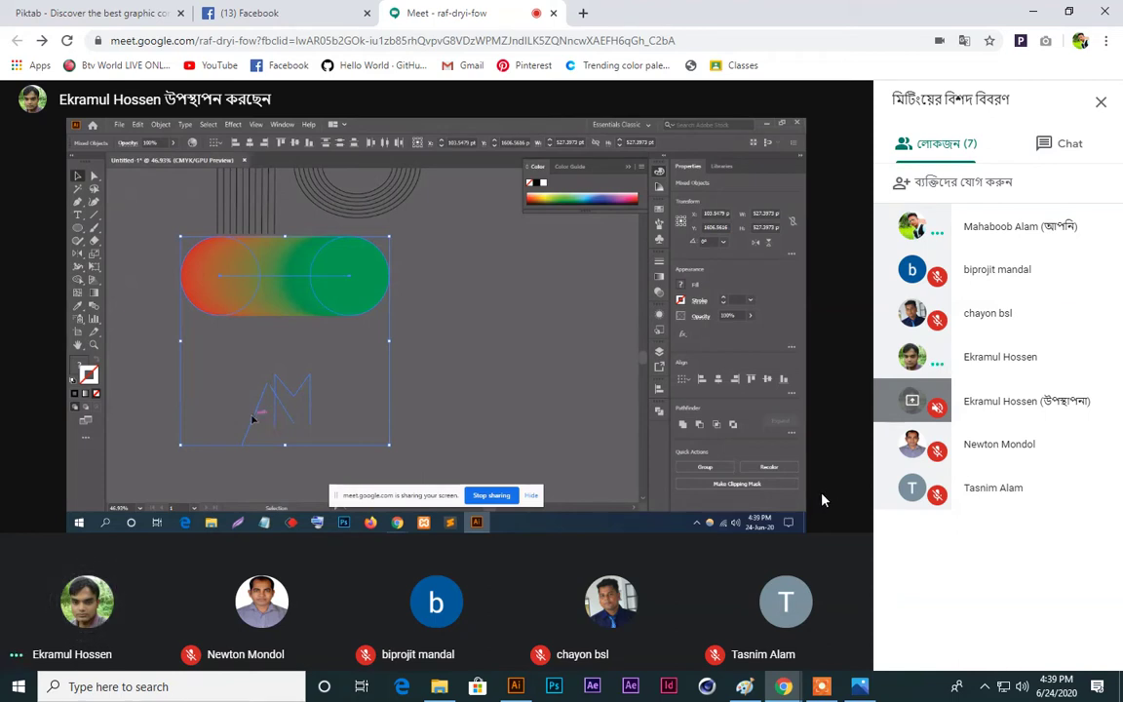
mouse_move(819, 458)
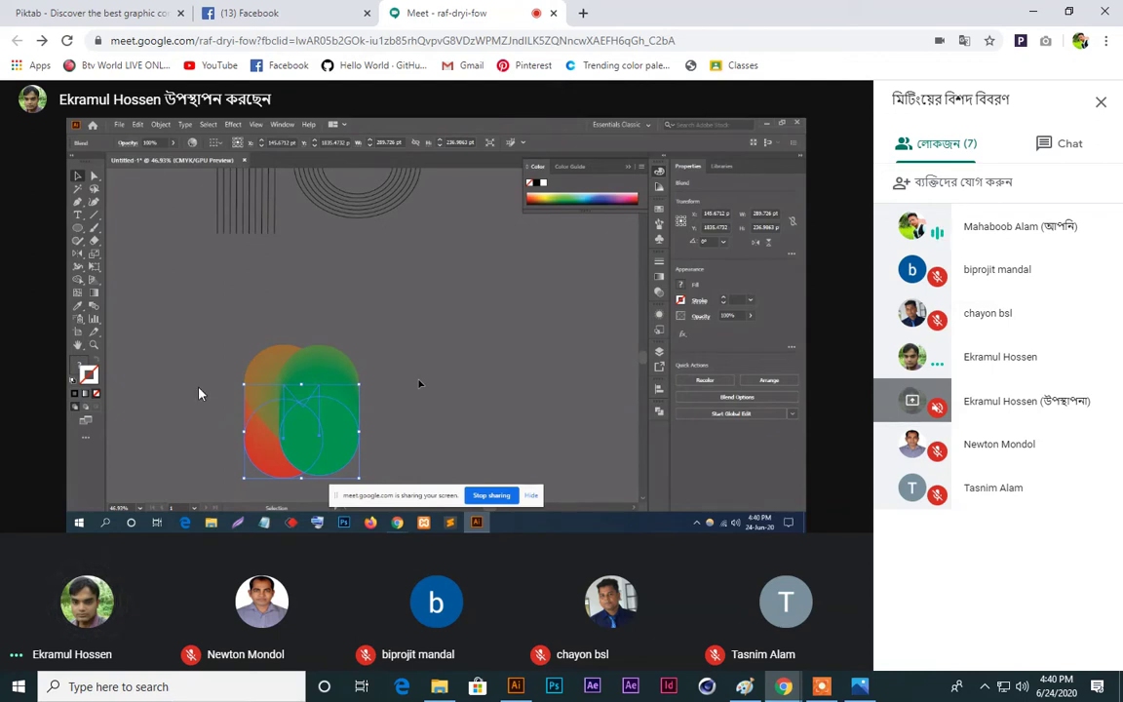
mouse_move(484, 602)
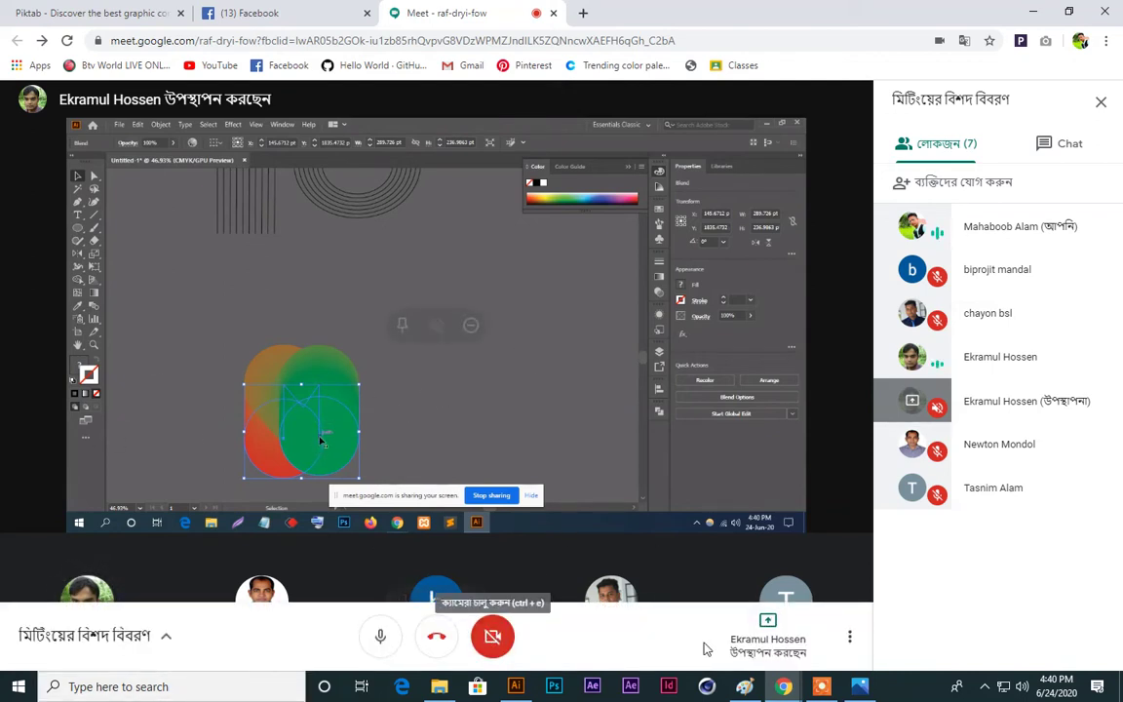
mouse_move(453, 416)
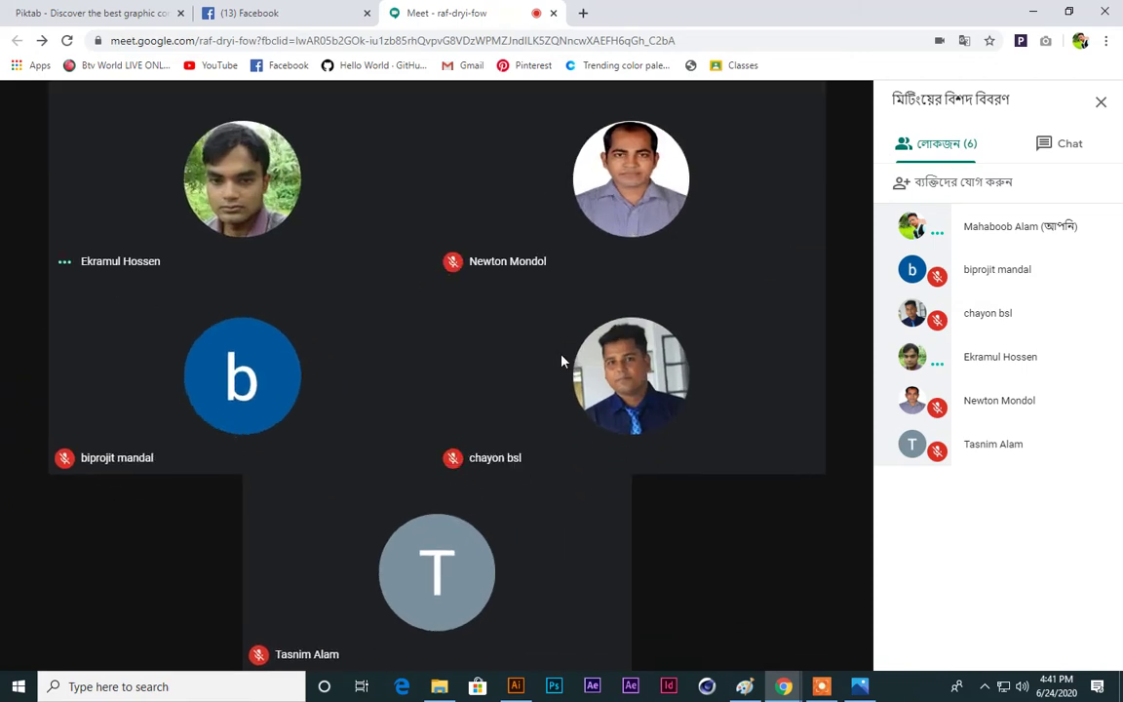
mouse_move(782, 371)
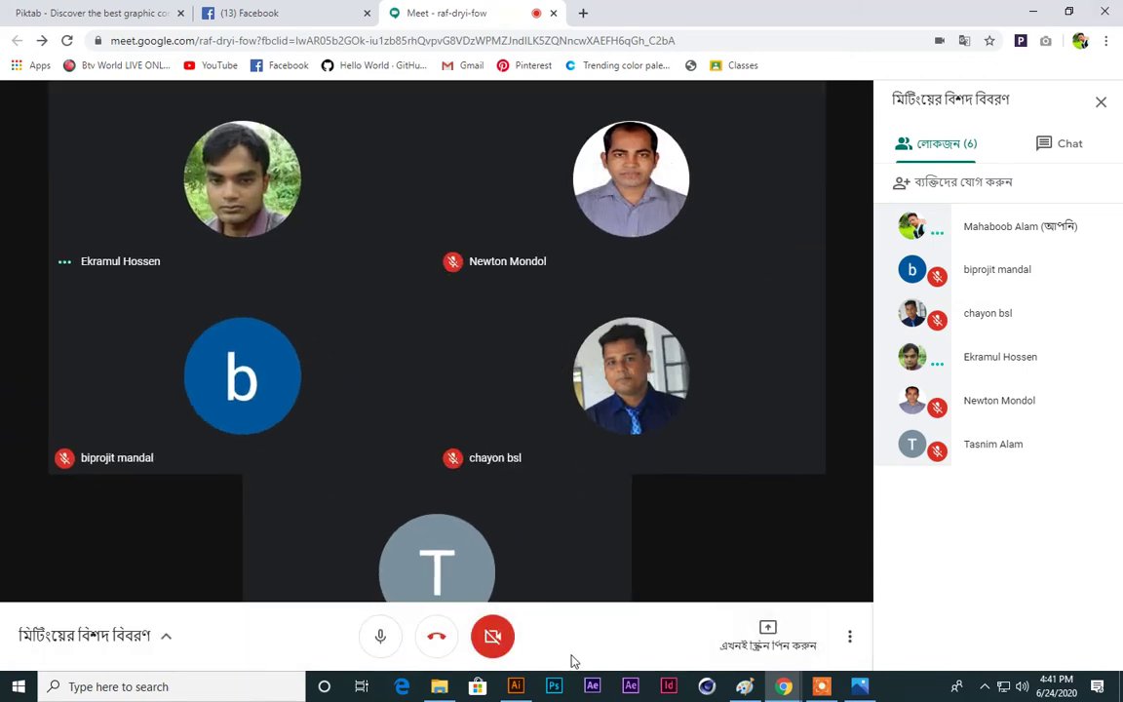
Step: Switch to Illustrator, activate the Symbol Sprayer tool and show the available symbols
key("alt+Tab")
left_click(405, 273)
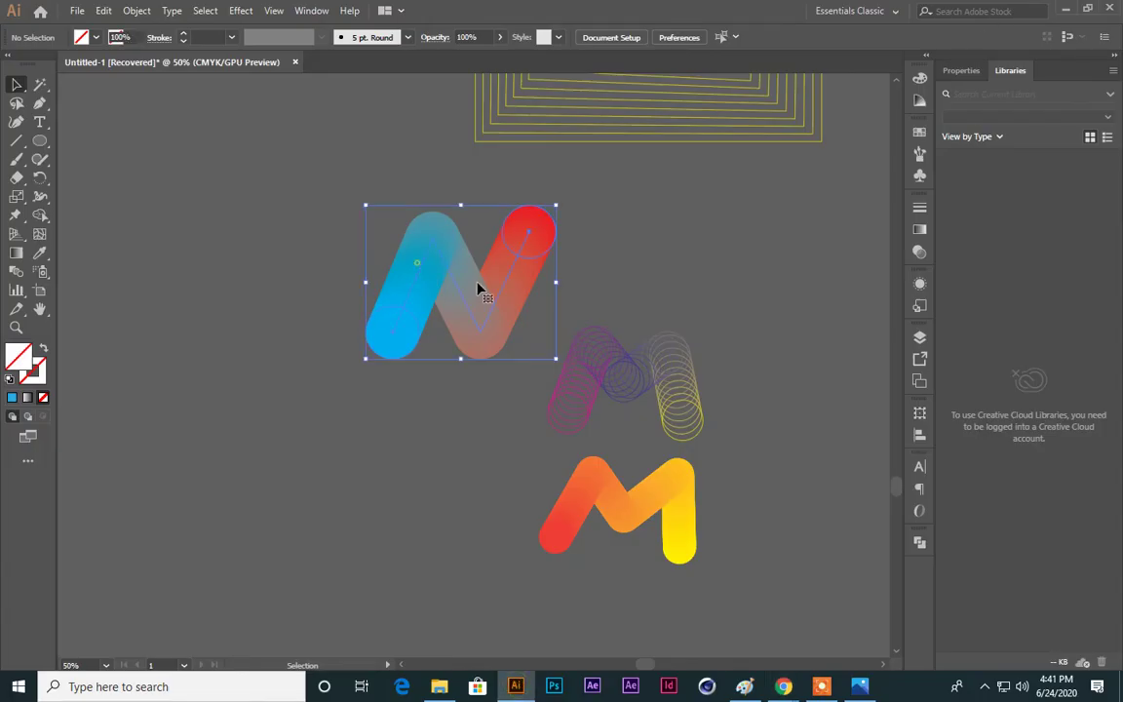
left_click(653, 304)
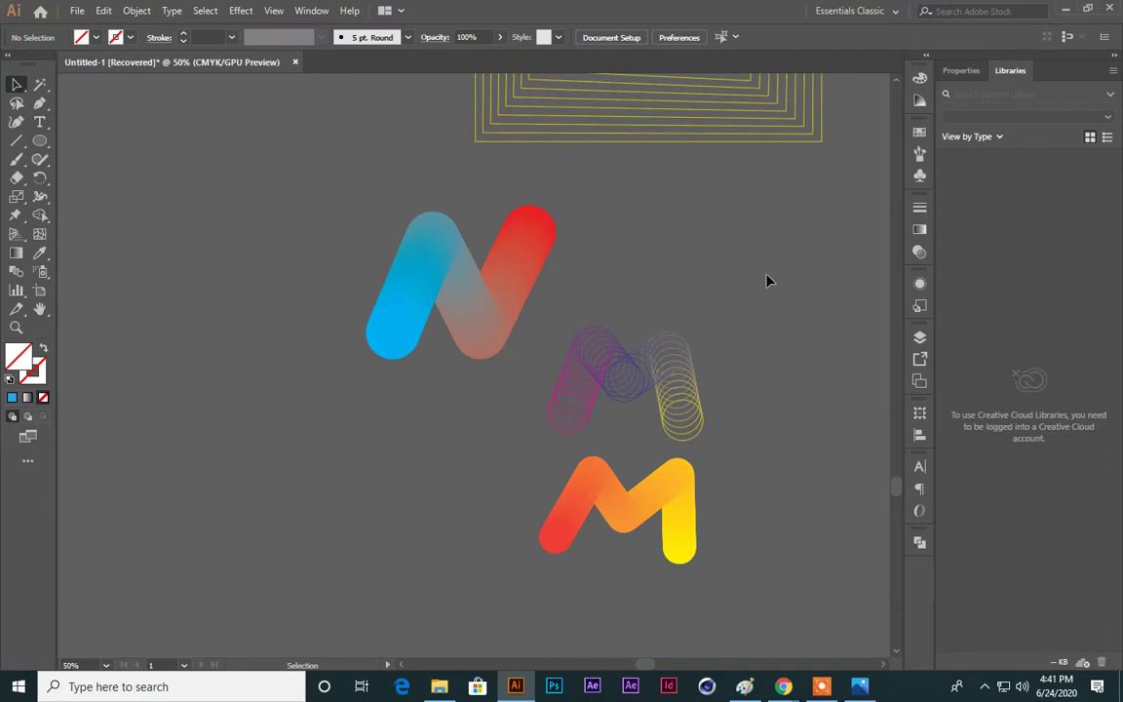
left_click(40, 273)
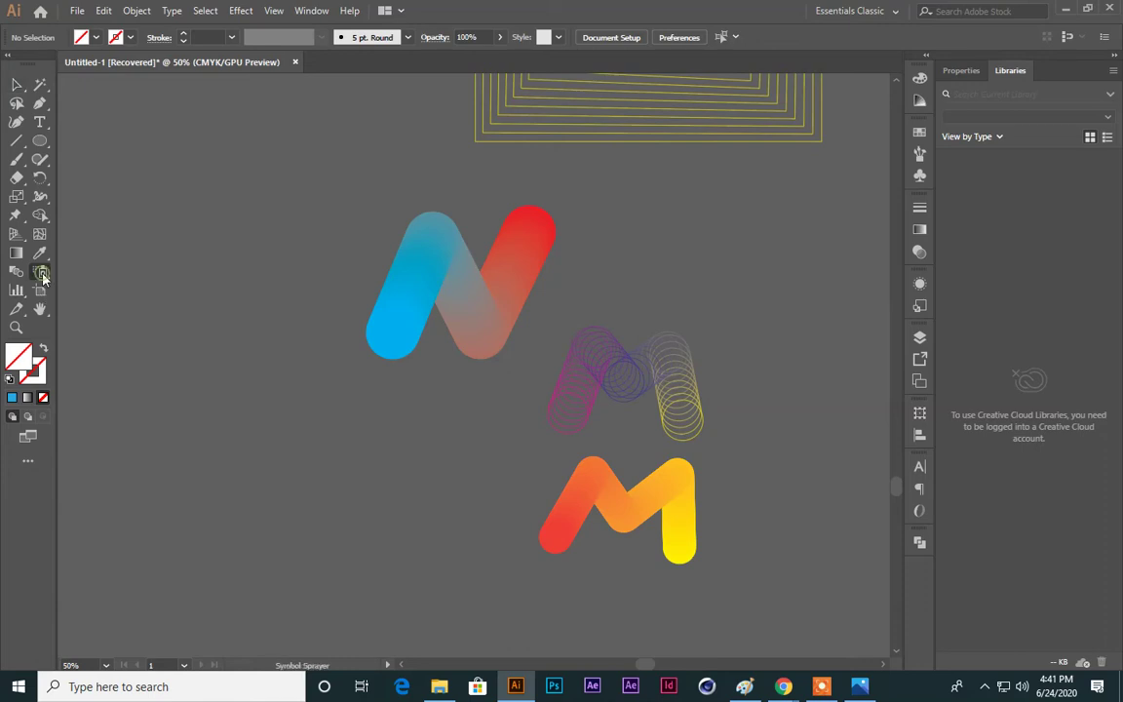
left_click(920, 176)
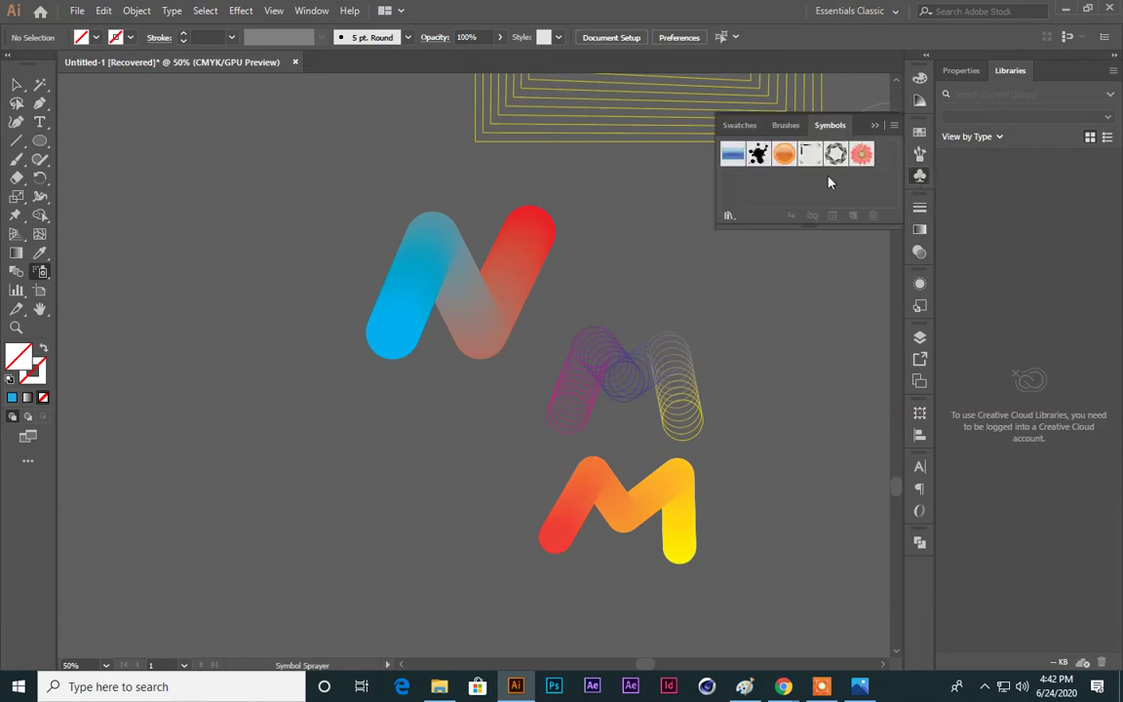
Step: Return to the Meet call and present the Illustrator window Untitled-1 [Recovered] to the participants
mouse_move(782, 687)
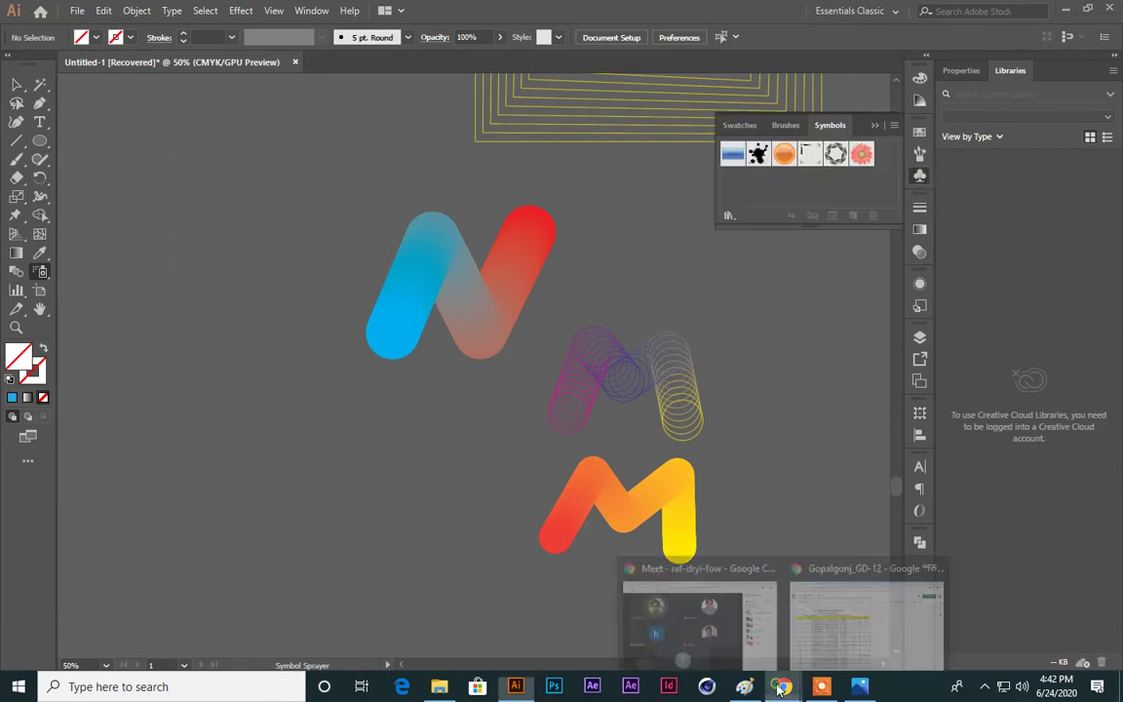
left_click(672, 614)
left_click(769, 633)
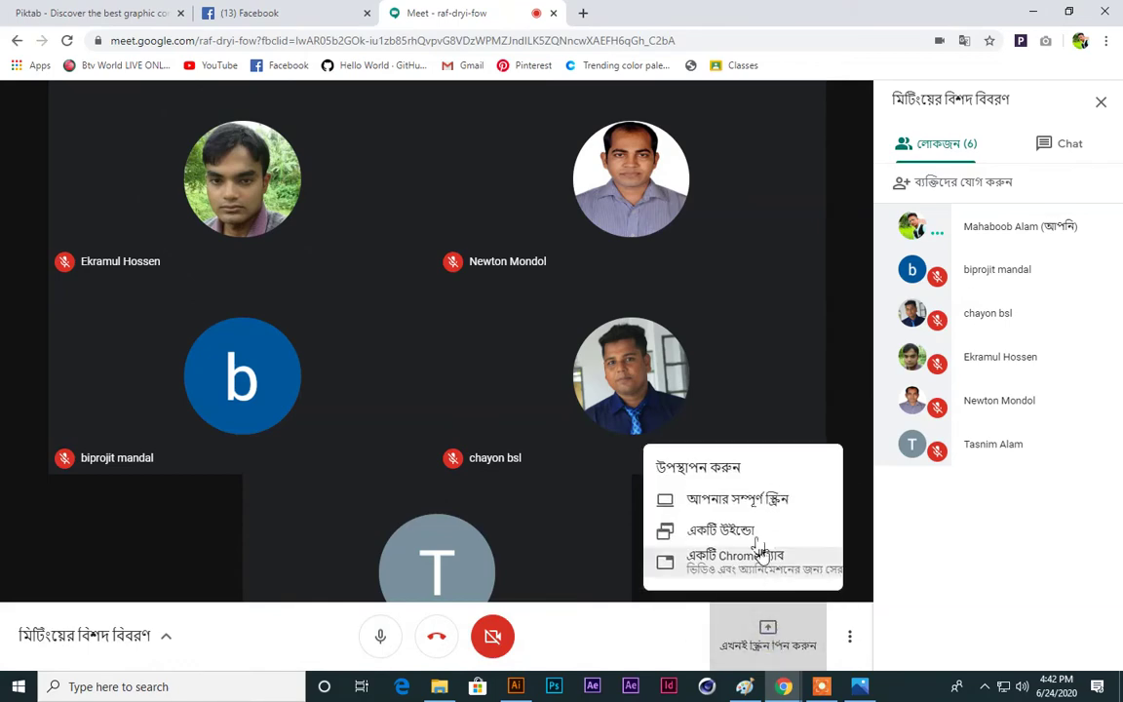
left_click(751, 532)
left_click(688, 185)
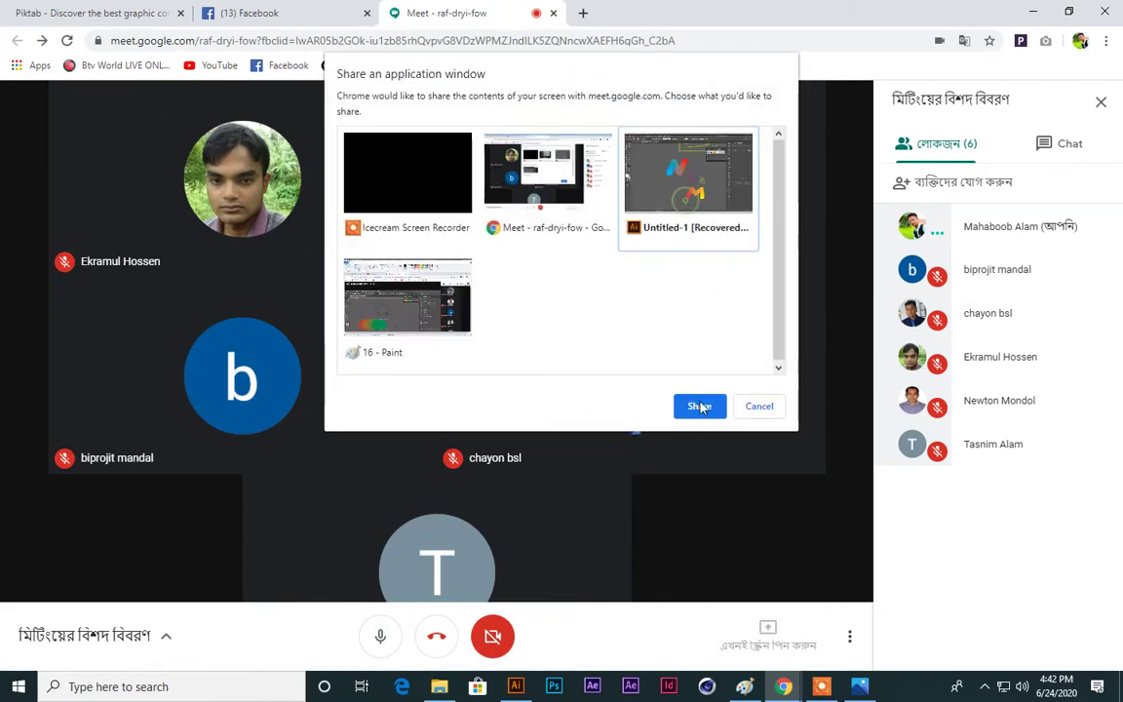
left_click(699, 405)
Step: Spray the orange round button symbol at scattered spots around the N lettering and the rotated-squares blend
left_click(16, 86)
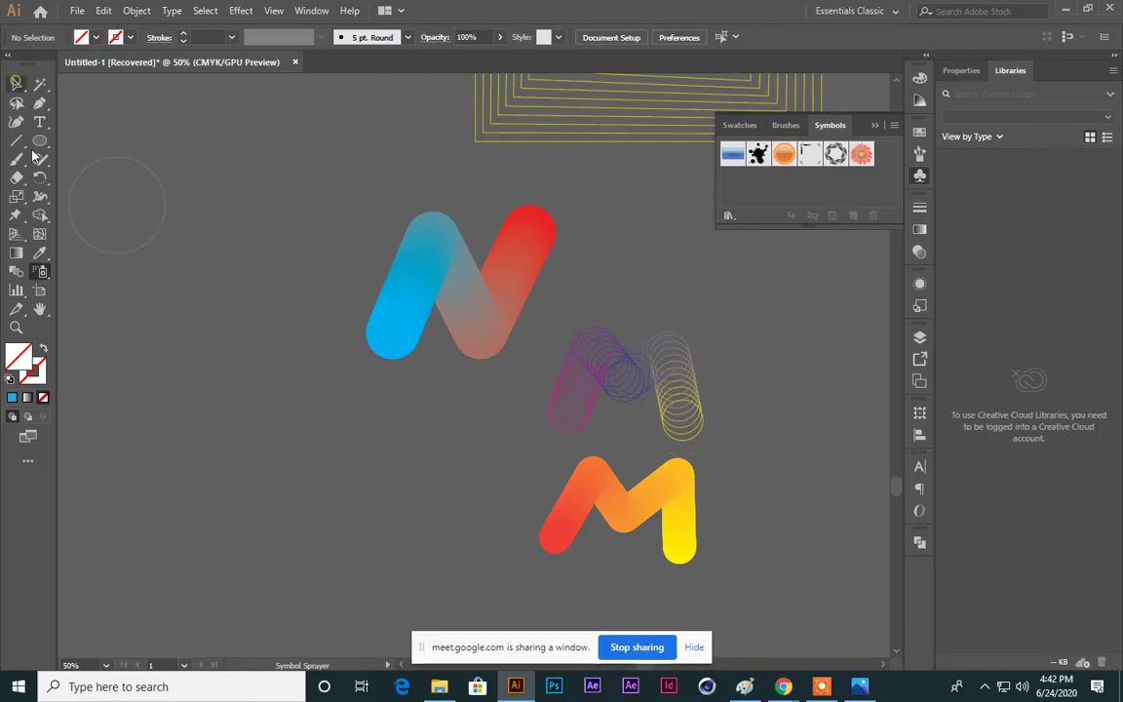
left_click(40, 272)
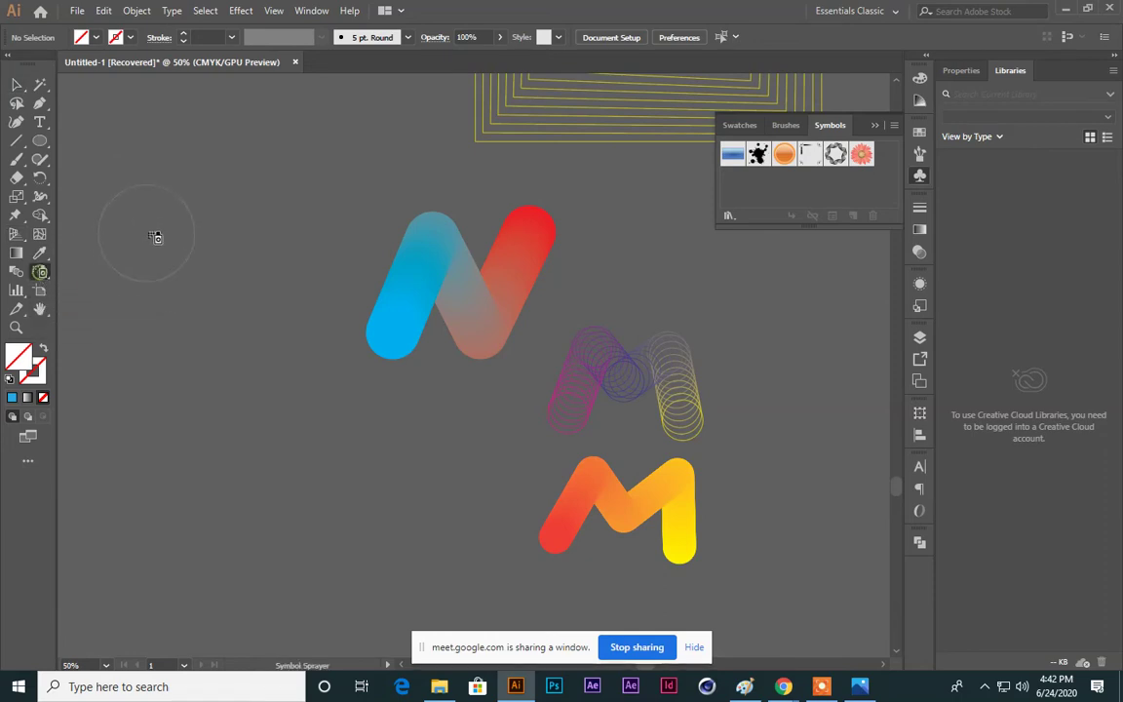
left_click(785, 154)
scroll(264, 293, "up", 5)
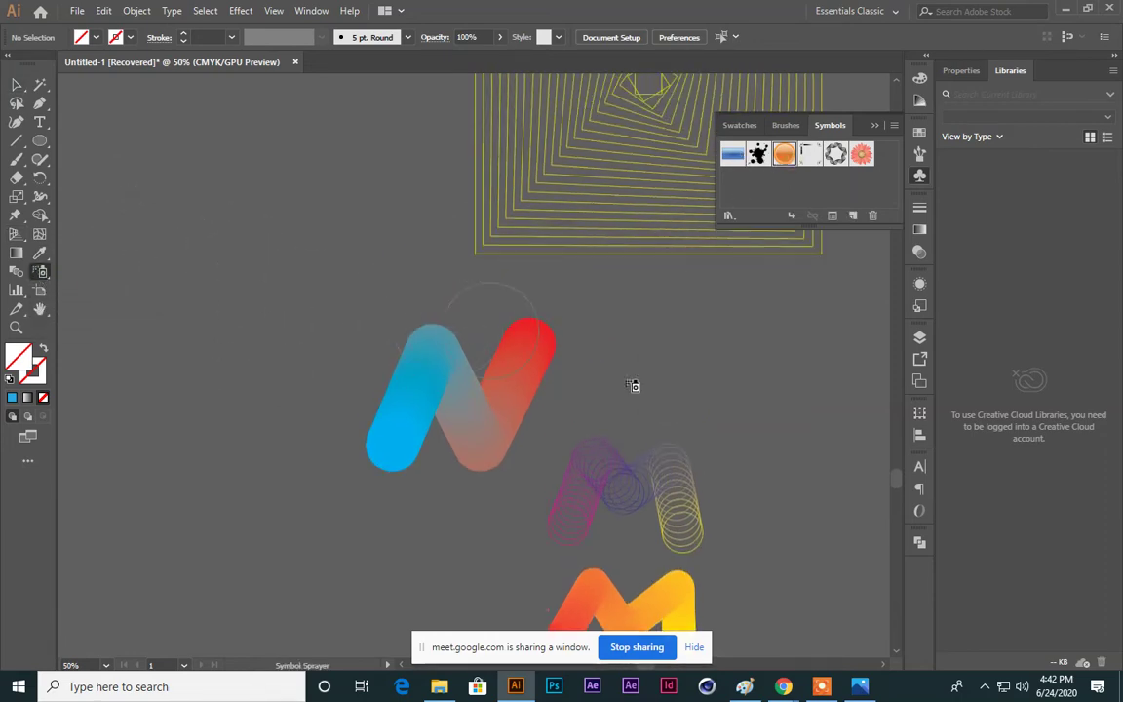
mouse_move(741, 404)
left_mouse_down()
mouse_move(780, 360)
mouse_move(801, 404)
left_mouse_up()
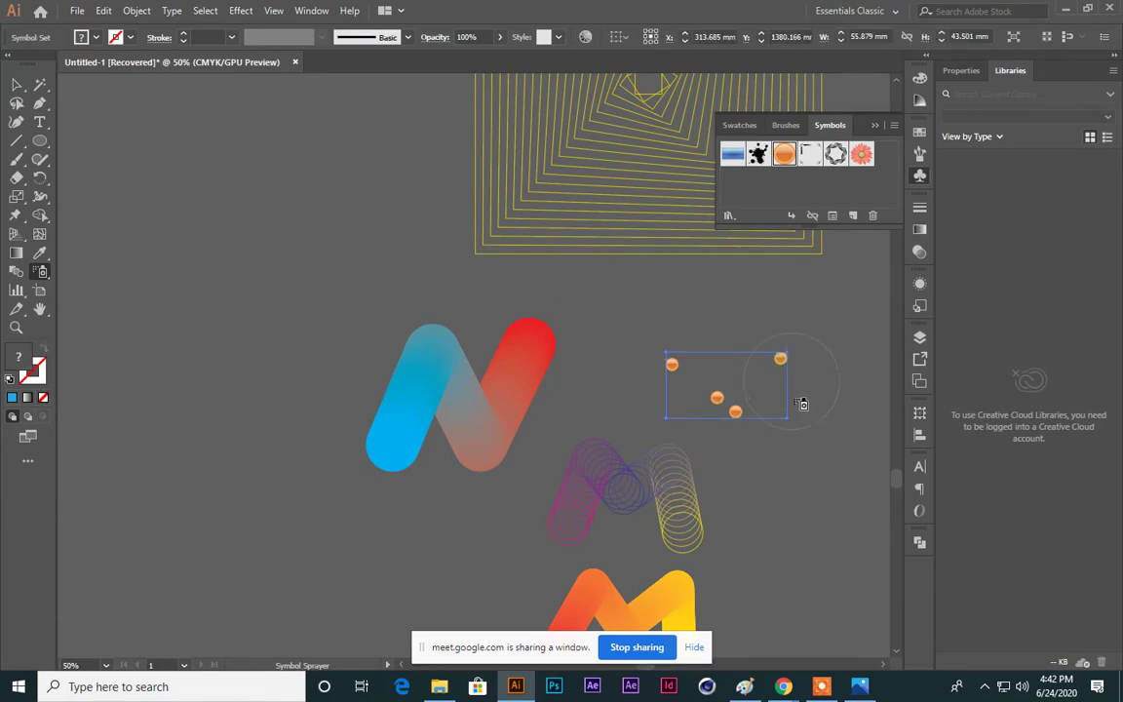
left_click(797, 473)
scroll(507, 249, "up", 5)
left_click(371, 154)
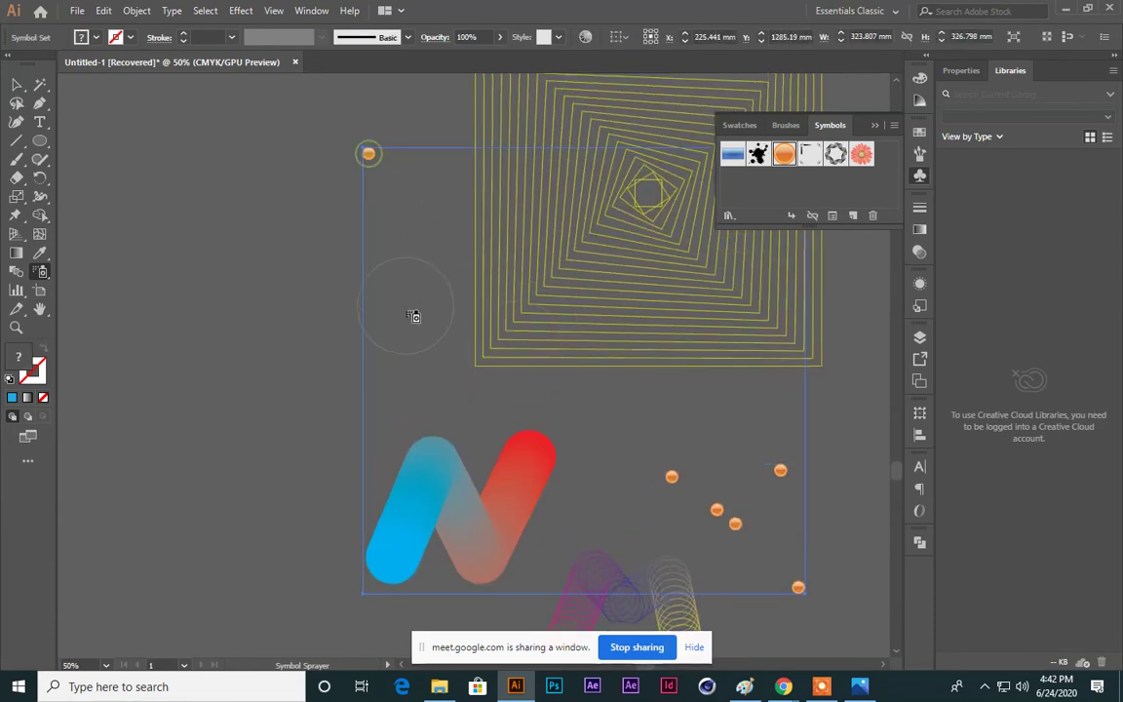
left_click(409, 313)
left_click(596, 393)
left_click(687, 397)
left_click(739, 409)
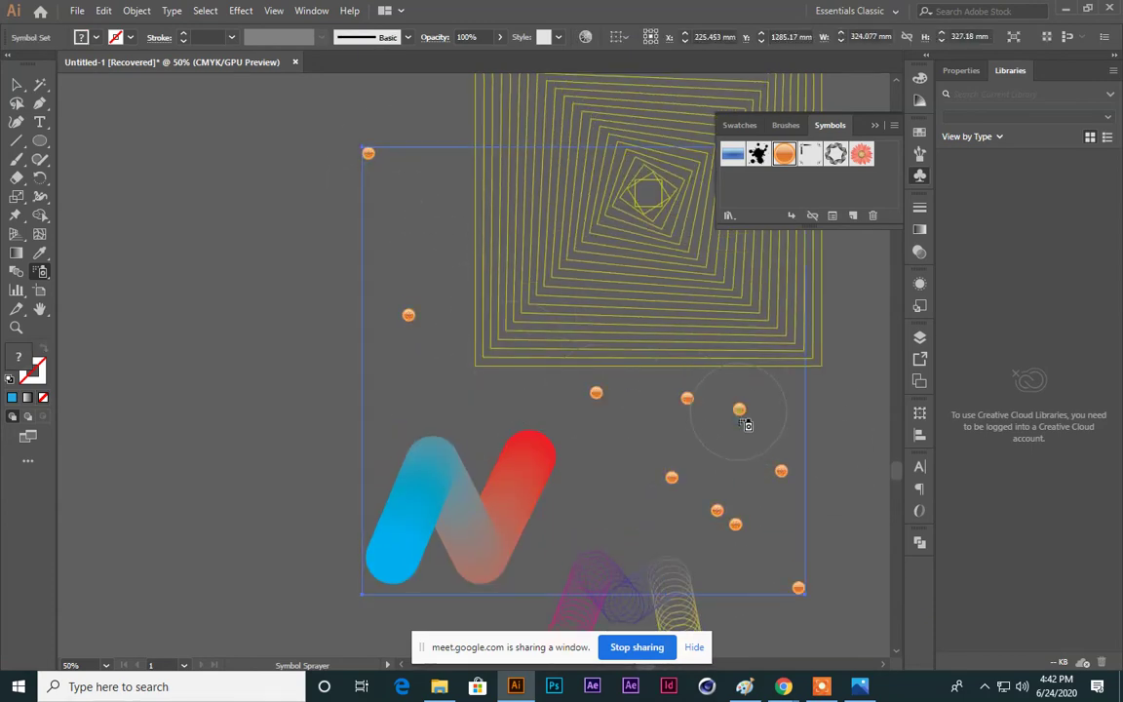
left_click(730, 468)
Step: Delete the sprayed symbols, the rotated-squares blend and the N and M lettering from the canvas
left_click(17, 85)
left_click(292, 210)
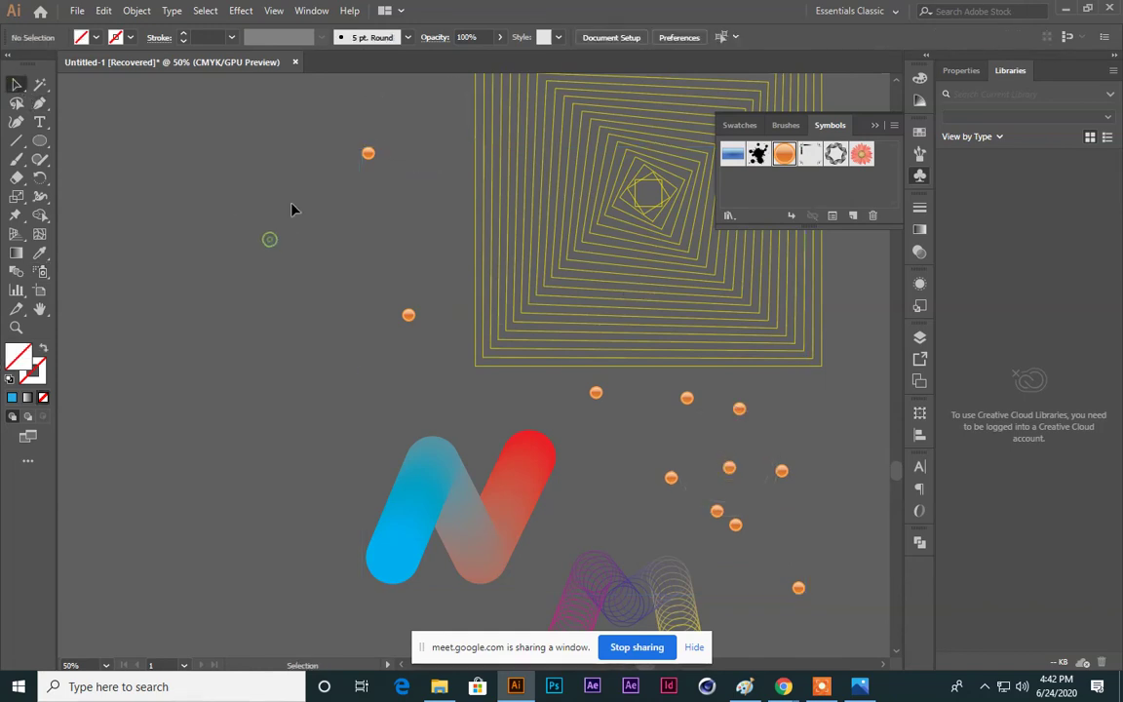
scroll(263, 146, "down", 3)
scroll(239, 127, "up", 3)
key("ctrl+a")
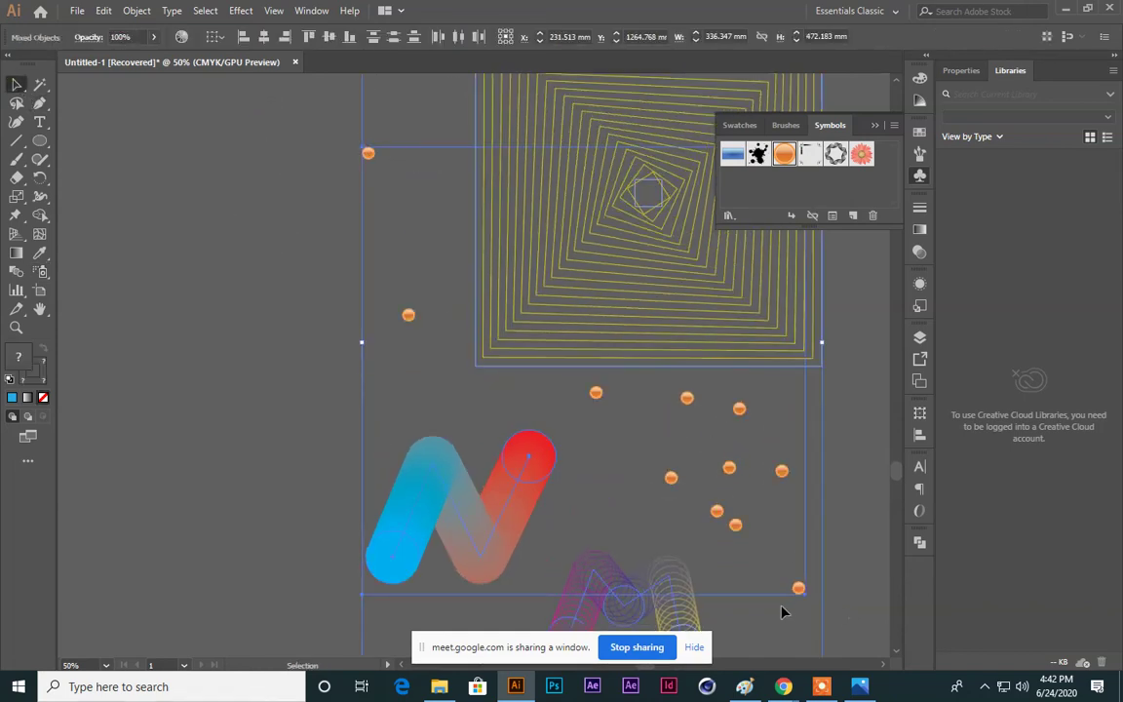
key("Delete")
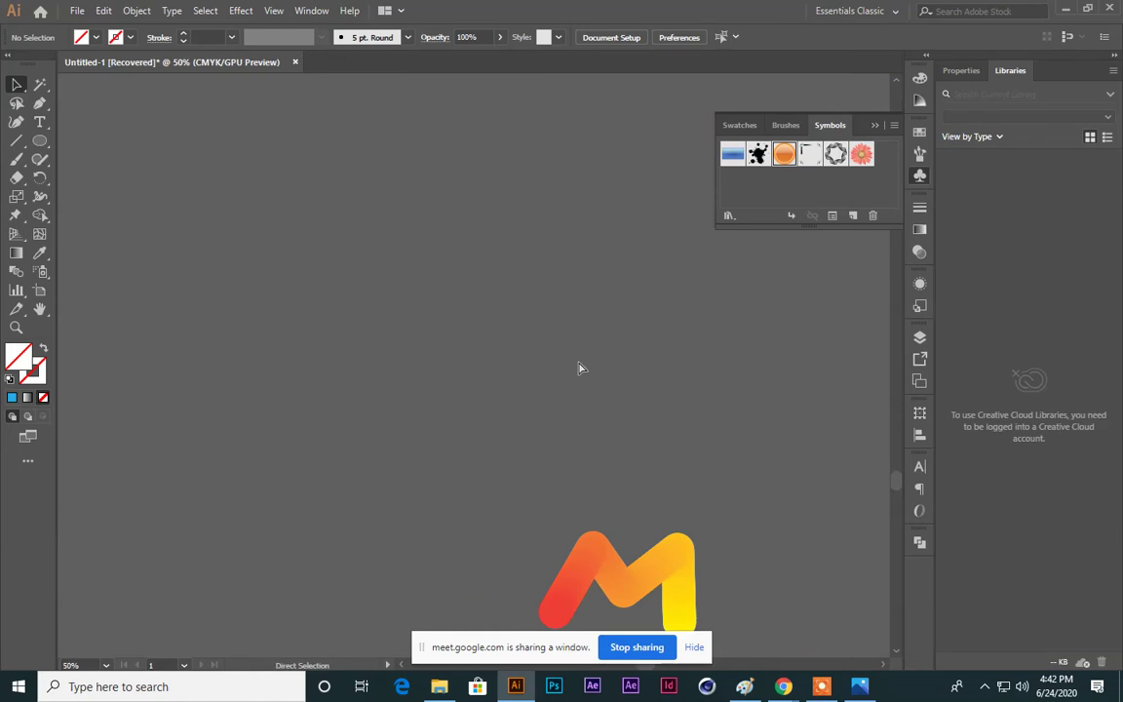
key("ctrl+minus")
key("ctrl+minus")
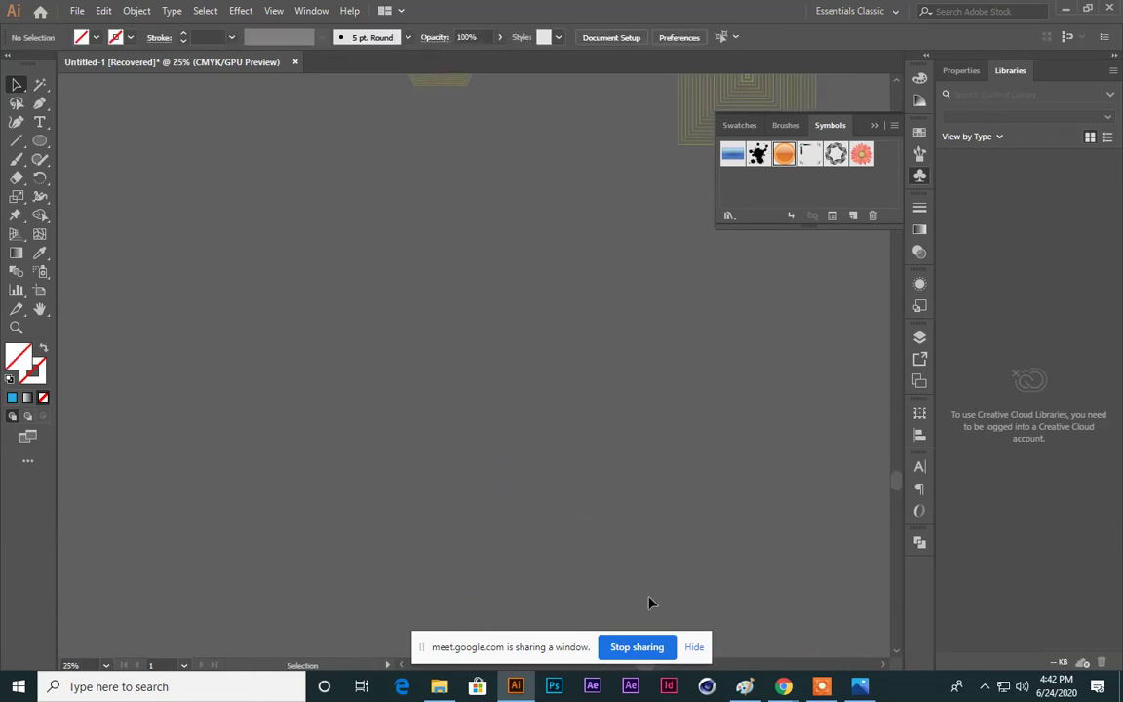
Step: Draw a tall, narrow rectangle in the middle of the empty canvas with the Rectangle tool
key("ctrl+plus")
key("ctrl+plus")
key("ctrl+plus")
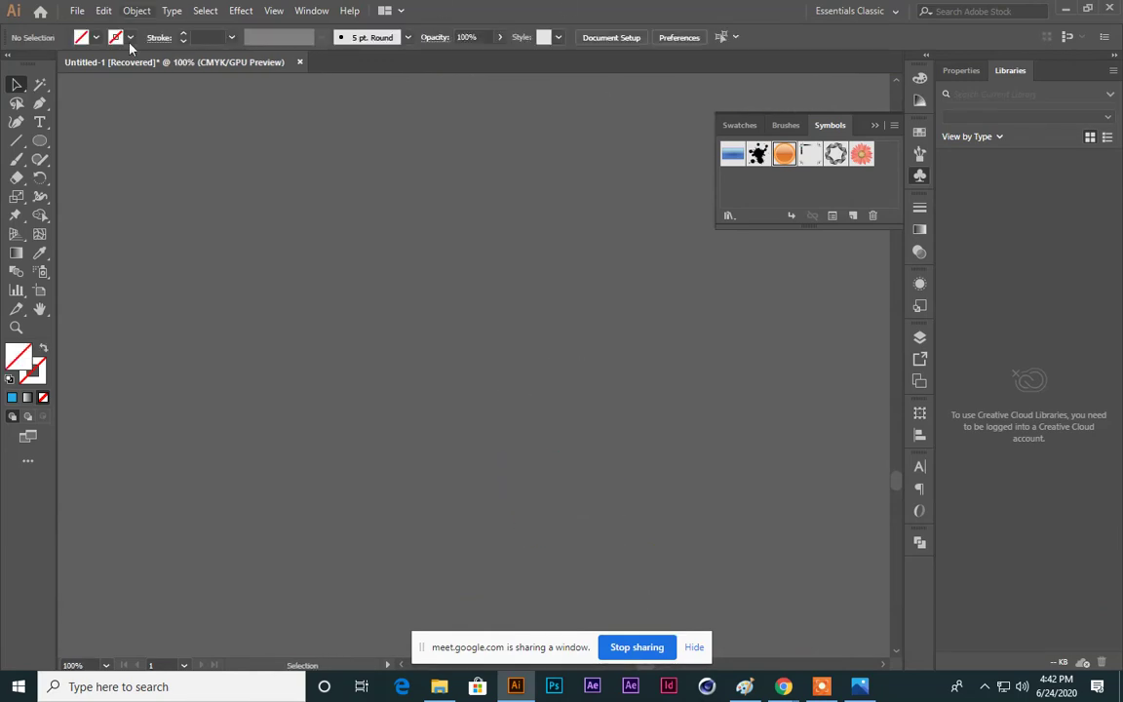
left_click(39, 141)
left_click_drag(40, 149, 92, 232)
left_click_drag(445, 284, 465, 478)
Step: Fill the narrow rectangle with the white swatch
left_click(96, 37)
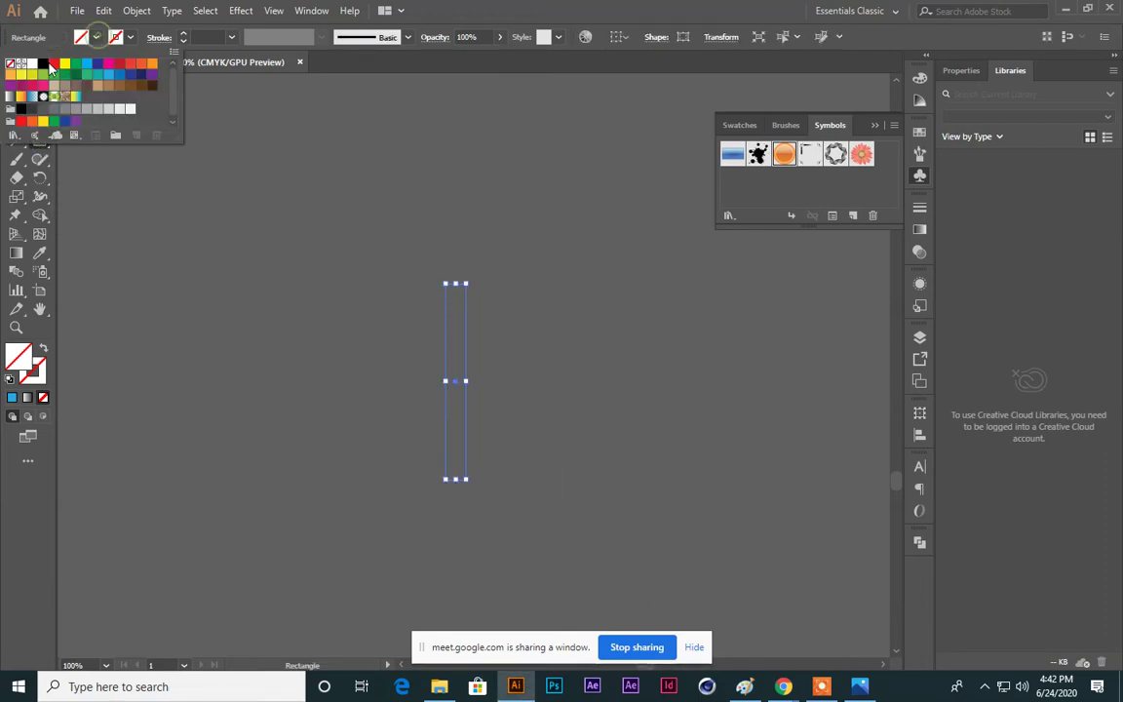
left_click(44, 61)
key("Escape")
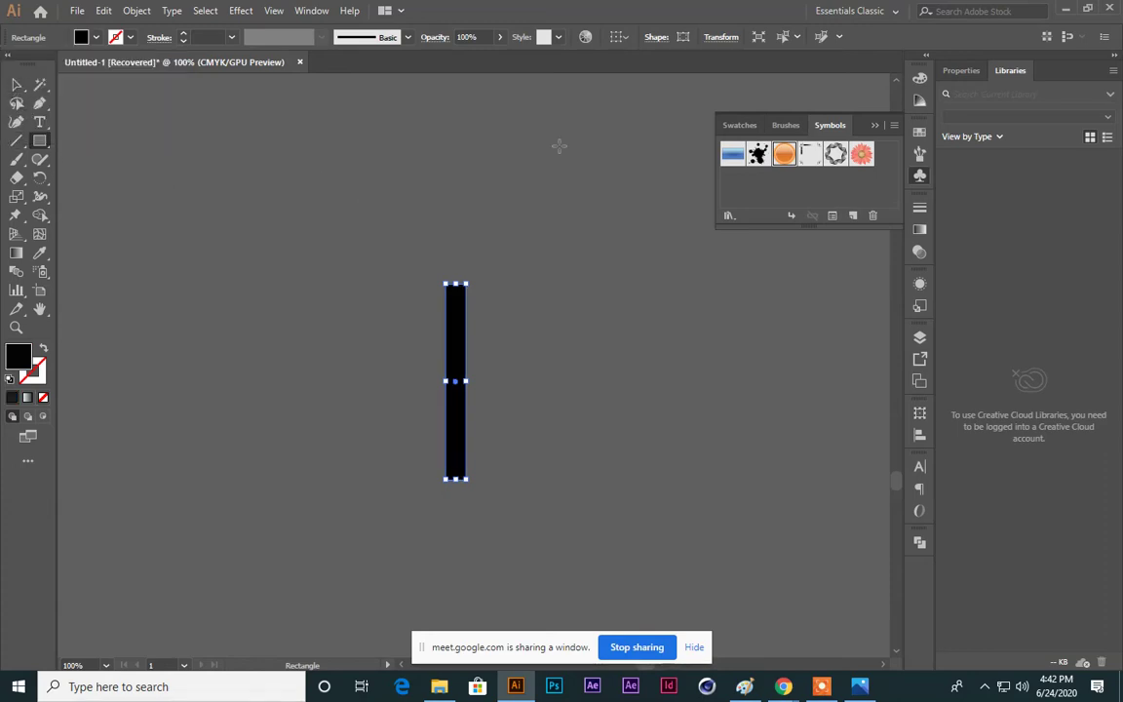
left_click(919, 131)
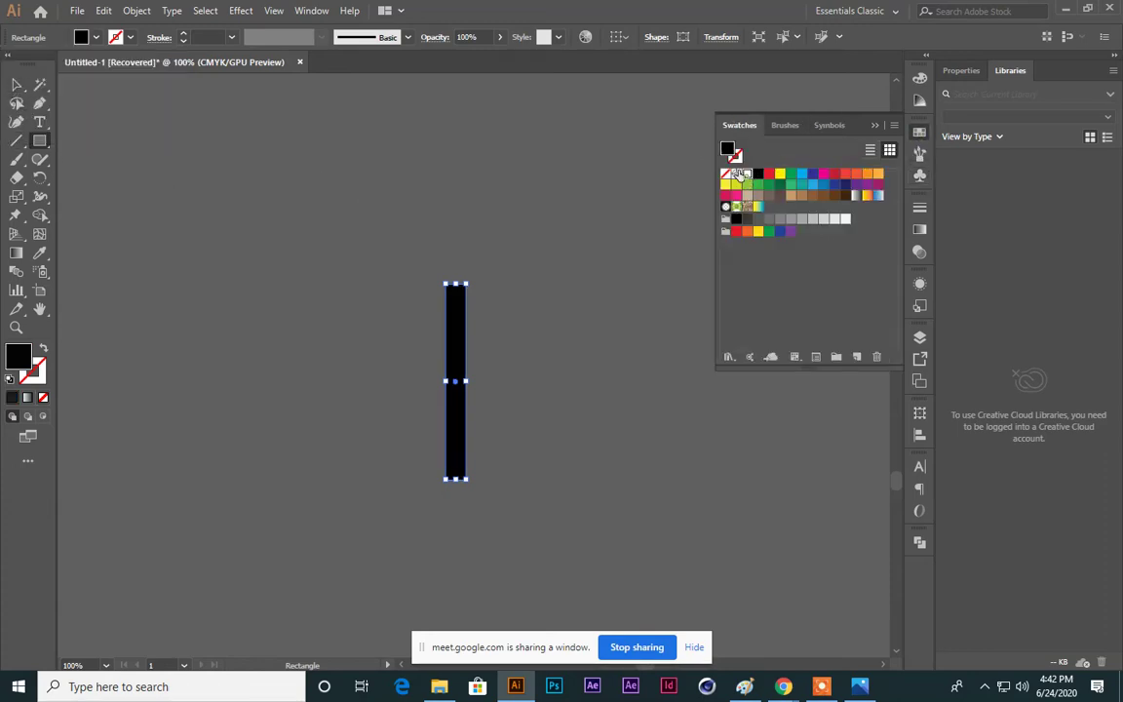
left_click(746, 173)
Step: Copy the white bar sideways and repeat the duplication to build a row of nine evenly spaced bars
left_click(17, 84)
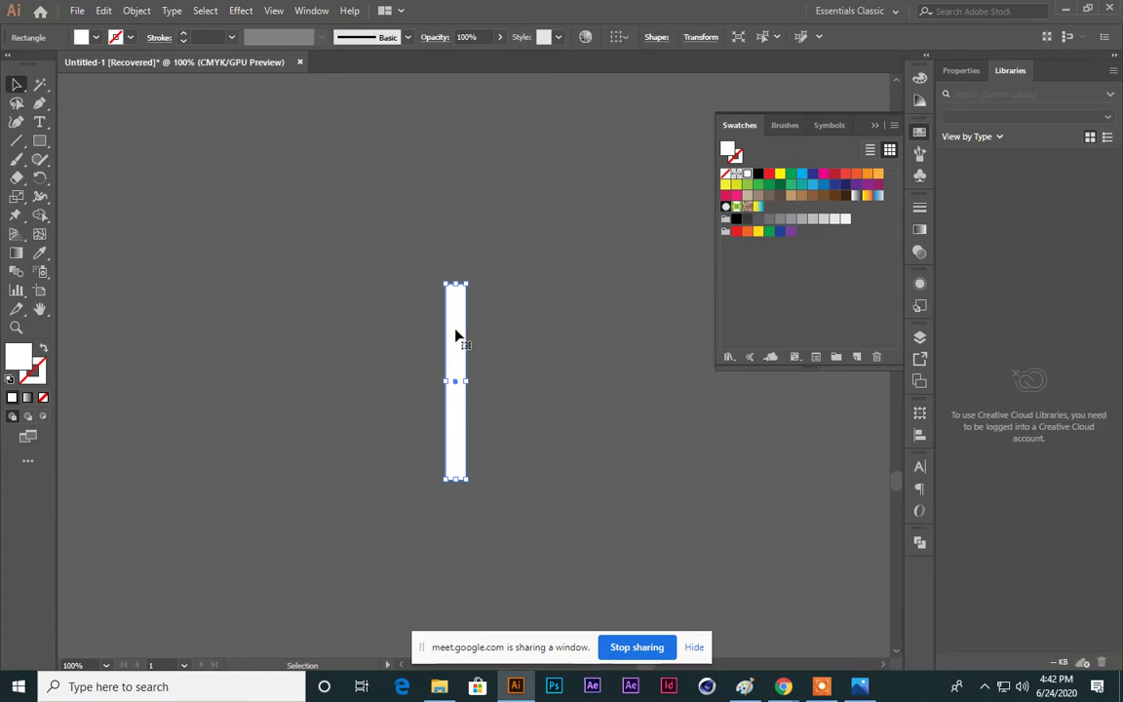
left_click_drag(455, 337, 488, 338)
key("ctrl+d")
key("ctrl+d")
key("ctrl+d")
key("ctrl+d")
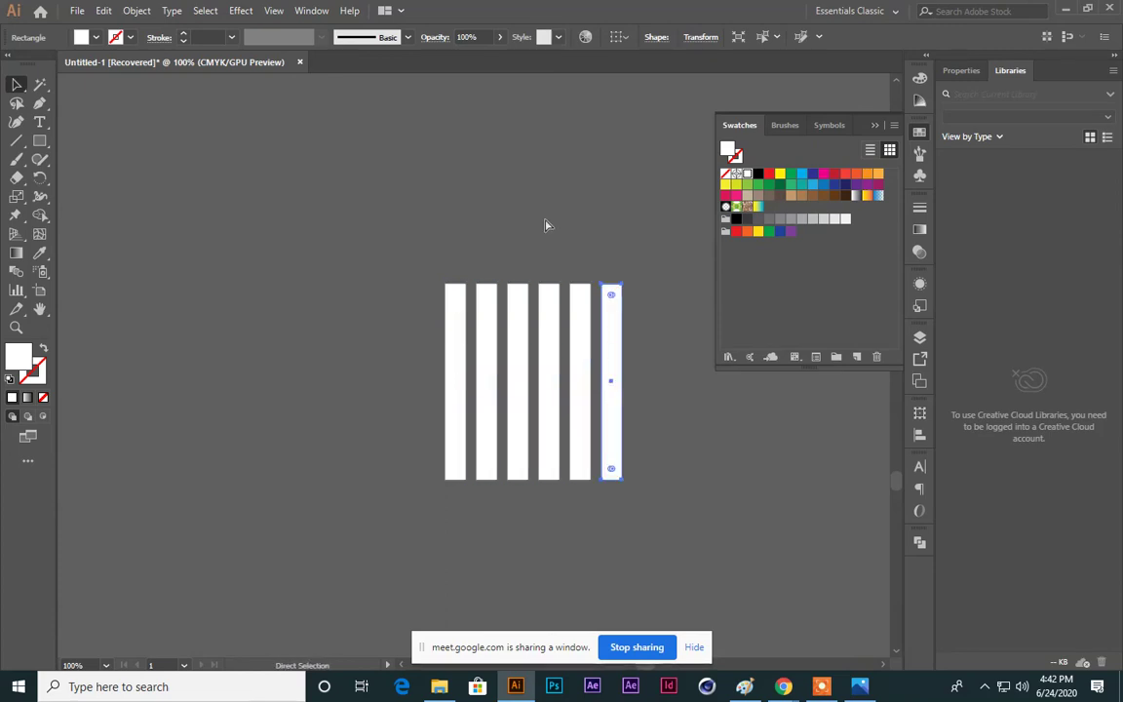
key("ctrl+d")
key("ctrl+d")
key("ctrl+d")
scroll(471, 292, "up", 3)
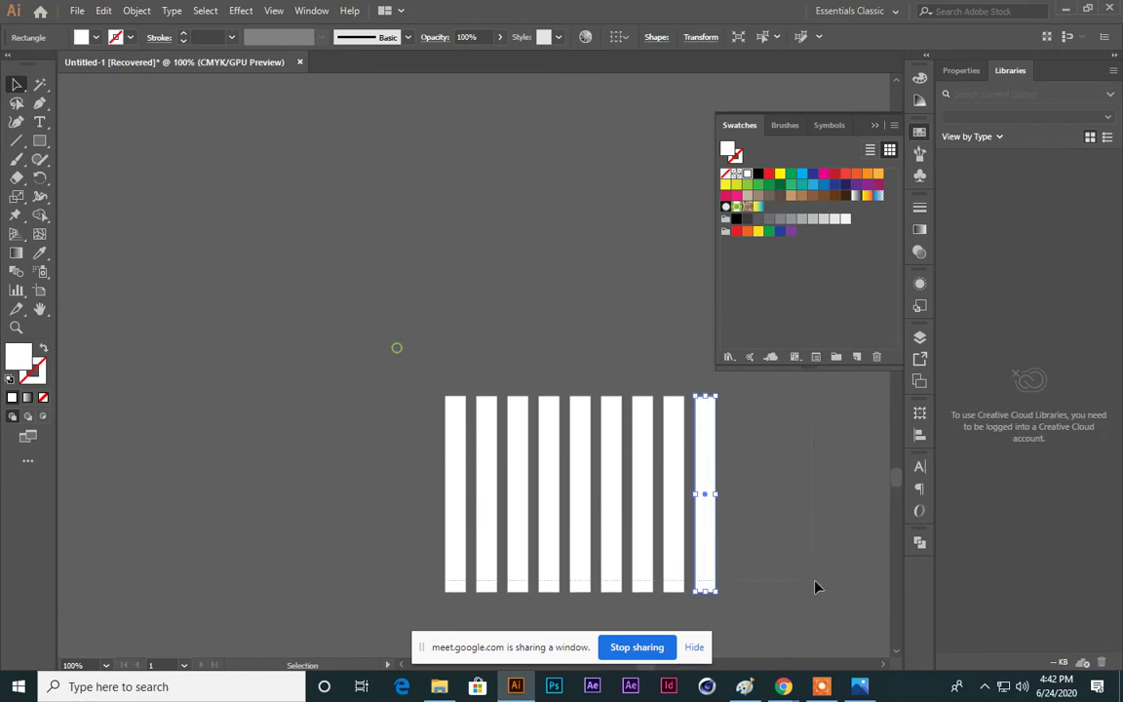
Step: Save the nine white bars as a dynamic symbol named new and delete the original bars from the canvas
key("ctrl+a")
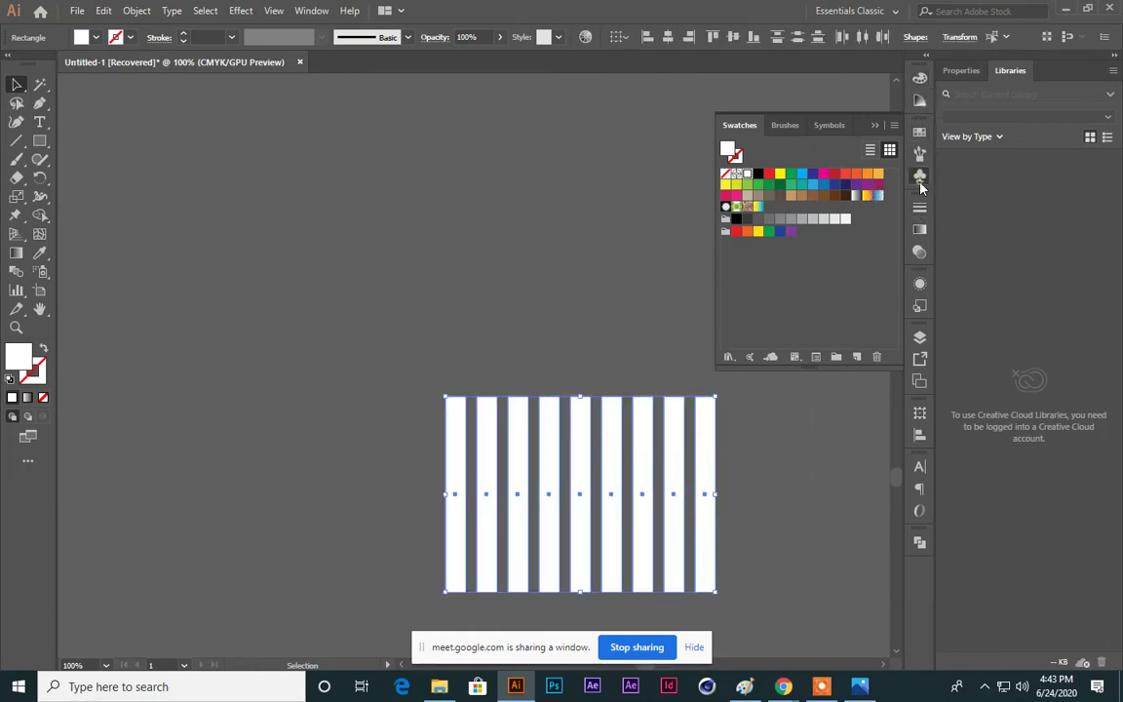
left_click(830, 125)
left_click_drag(584, 497, 767, 278)
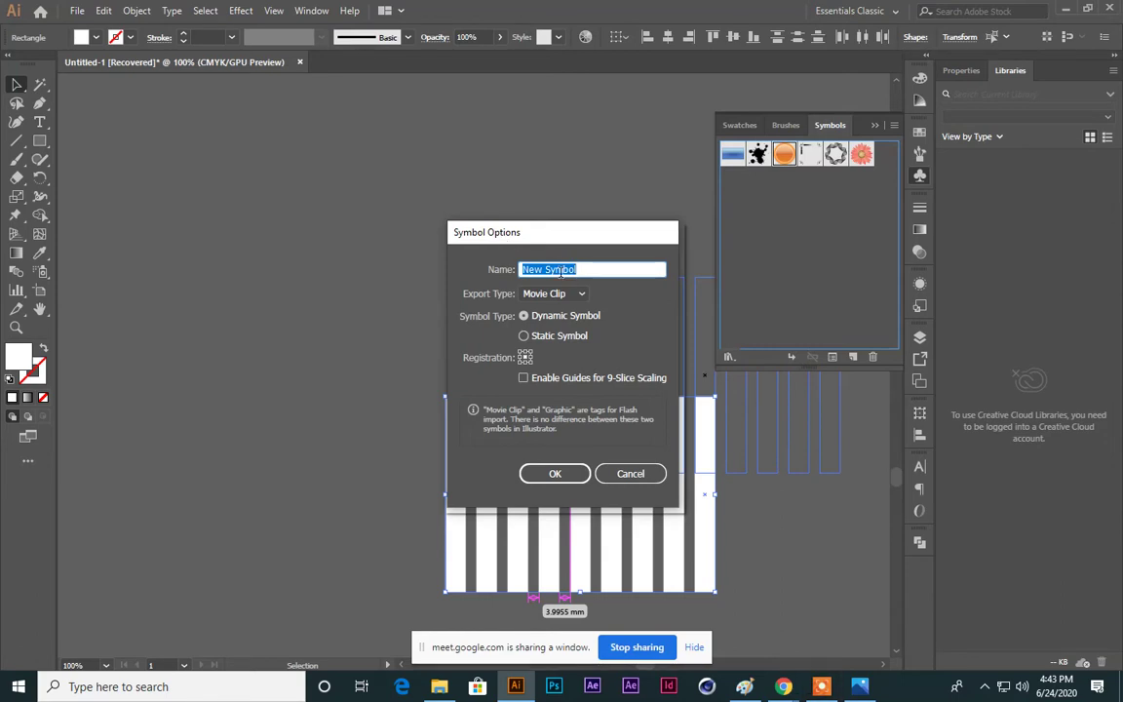
type("new")
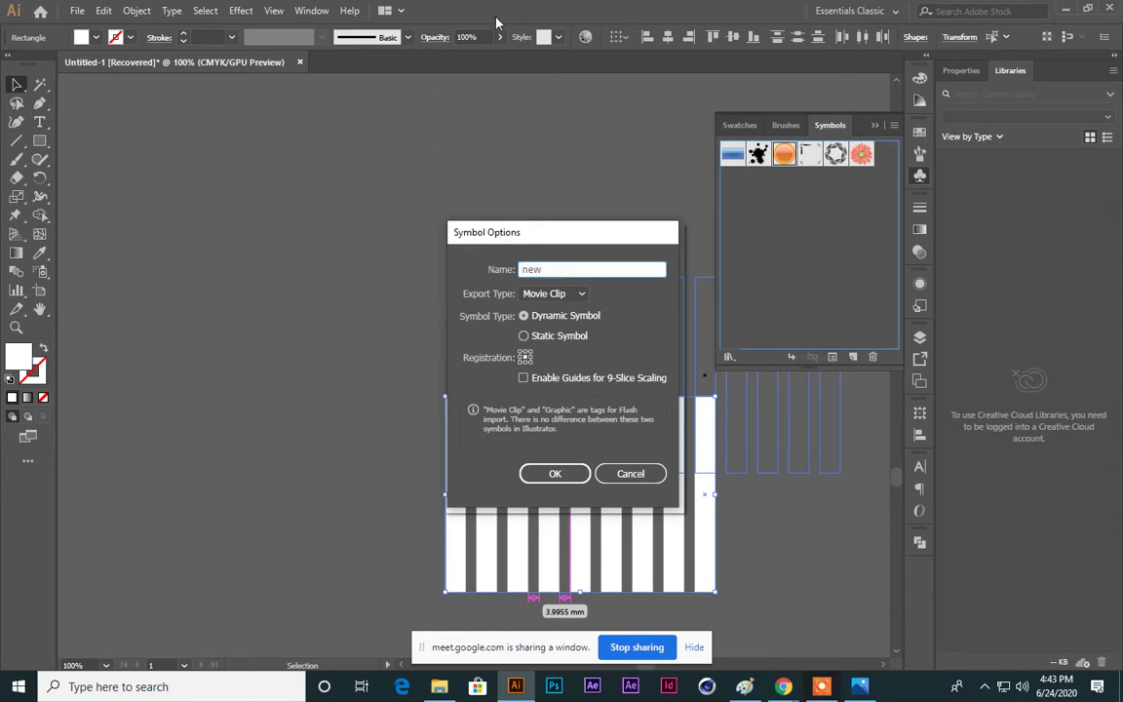
left_click(554, 475)
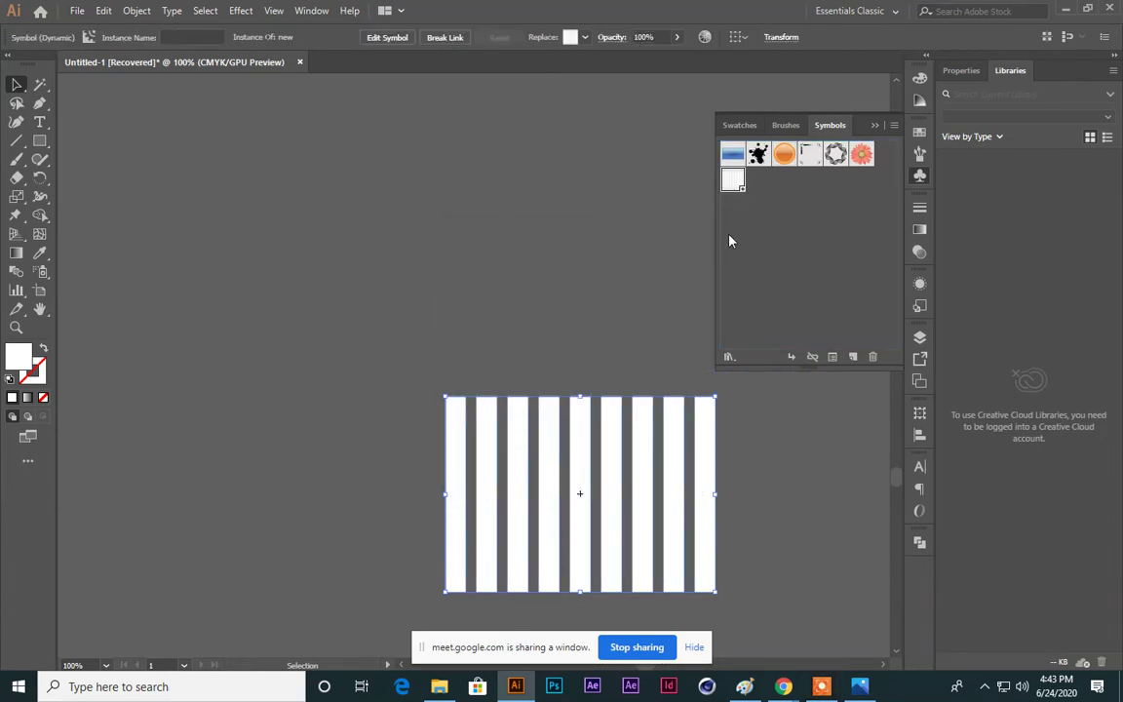
left_click_drag(733, 185, 613, 434)
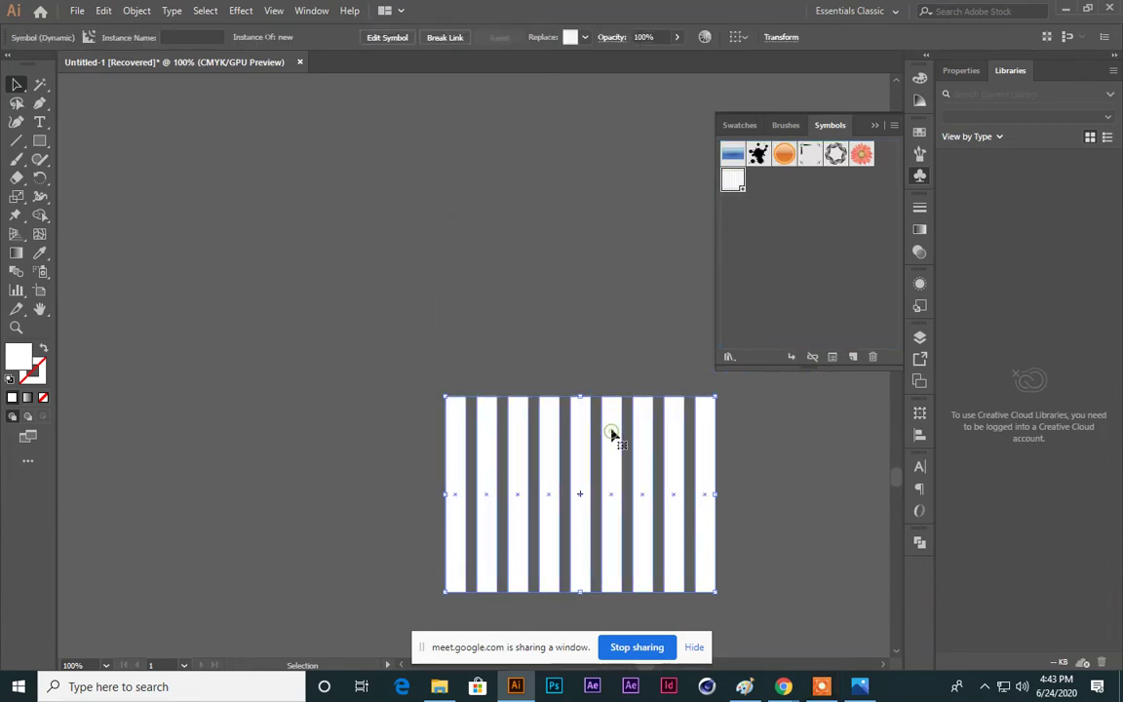
key("Delete")
Step: Spray the striped symbol at several spots across the canvas with the Symbol Sprayer and delete the sprayed set
left_click(40, 271)
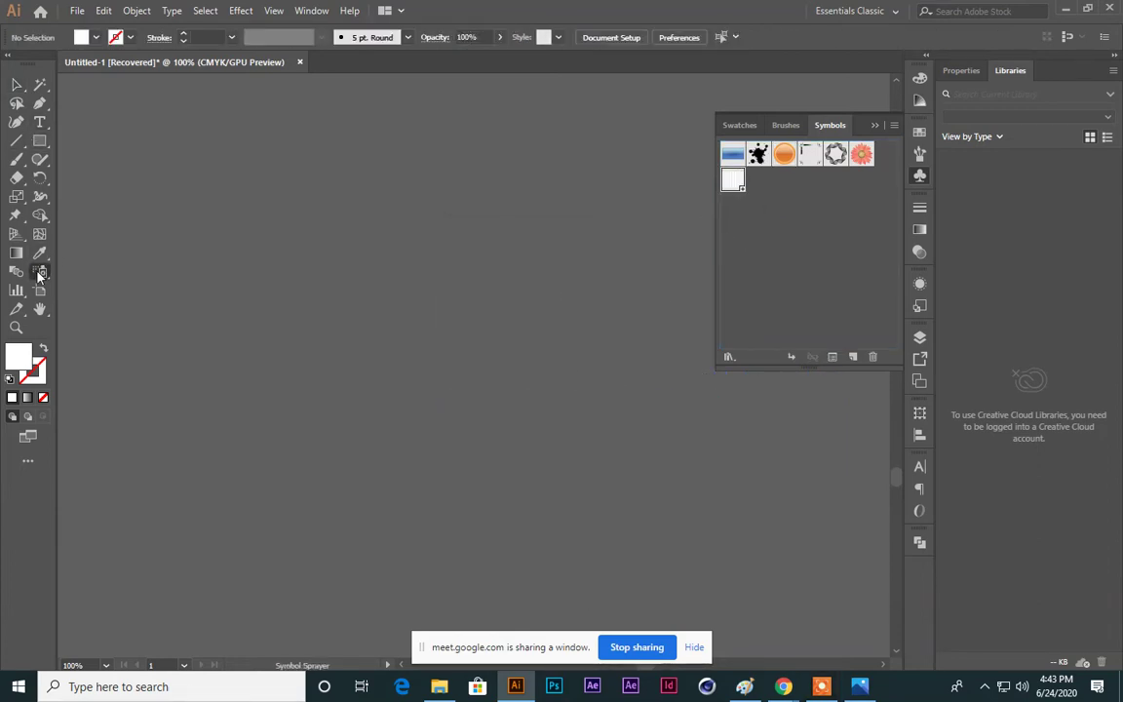
mouse_move(244, 273)
left_mouse_down()
mouse_move(521, 389)
mouse_move(611, 484)
mouse_move(567, 321)
mouse_move(570, 273)
left_mouse_up()
key("ctrl+z")
key("ctrl+z")
key("ctrl+z")
key("ctrl+z")
key("ctrl+z")
key("ctrl+z")
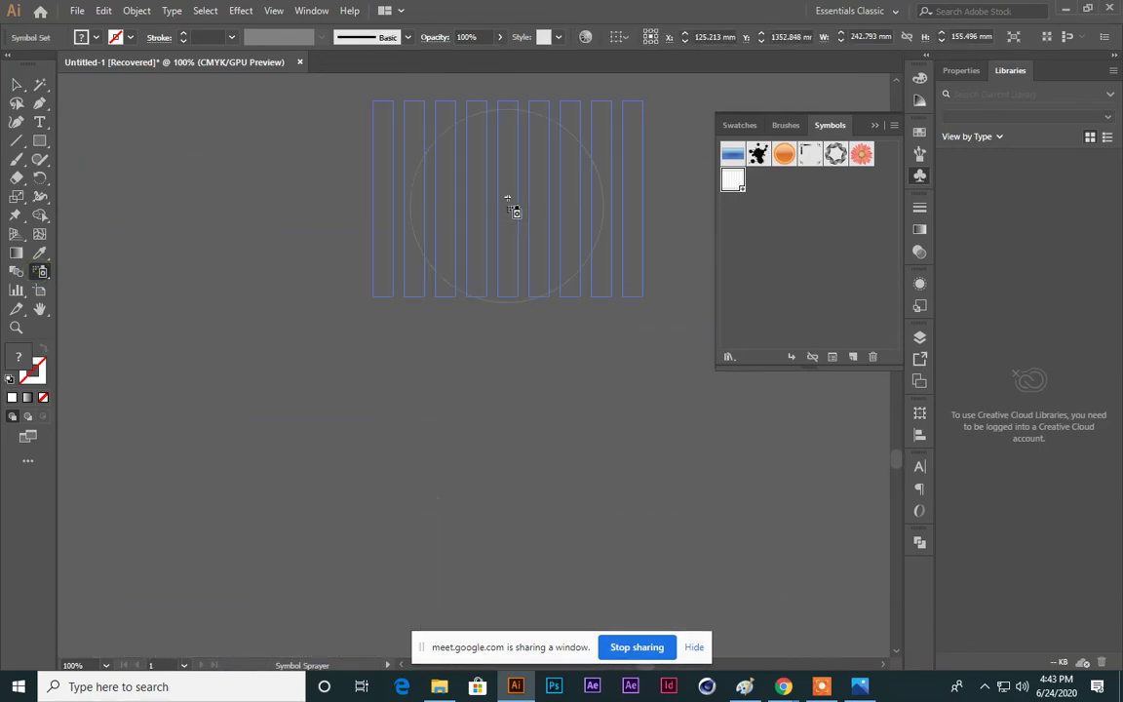
left_click(590, 444)
left_click(220, 424)
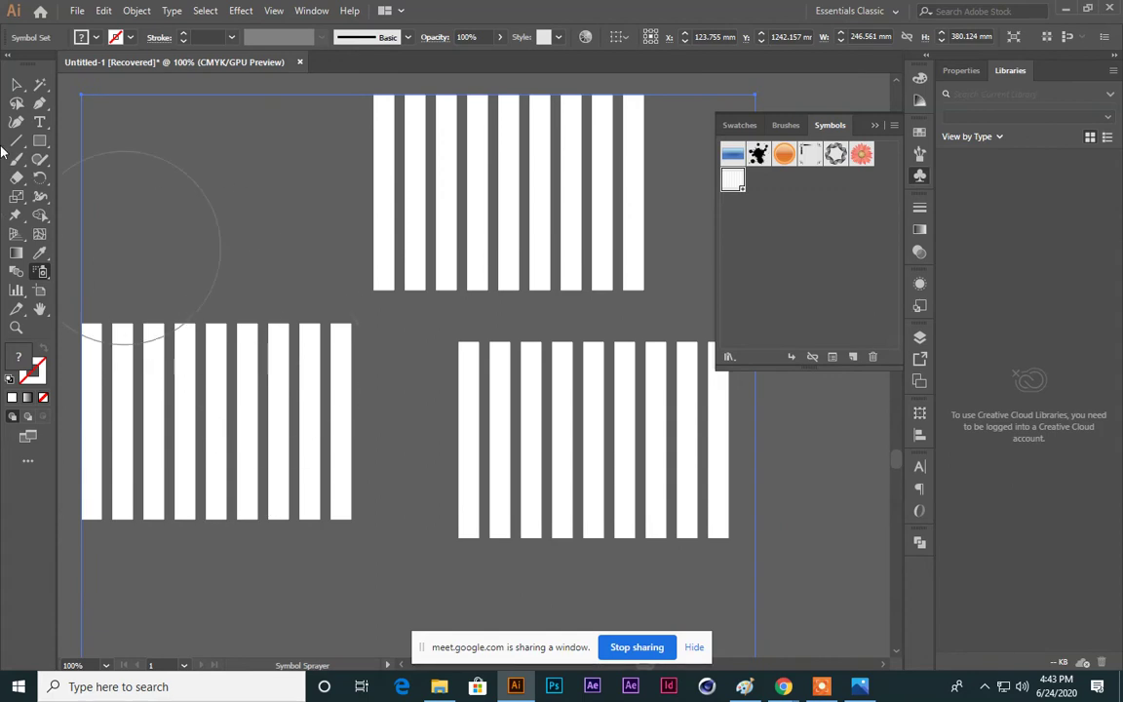
left_click(14, 86)
key("Delete")
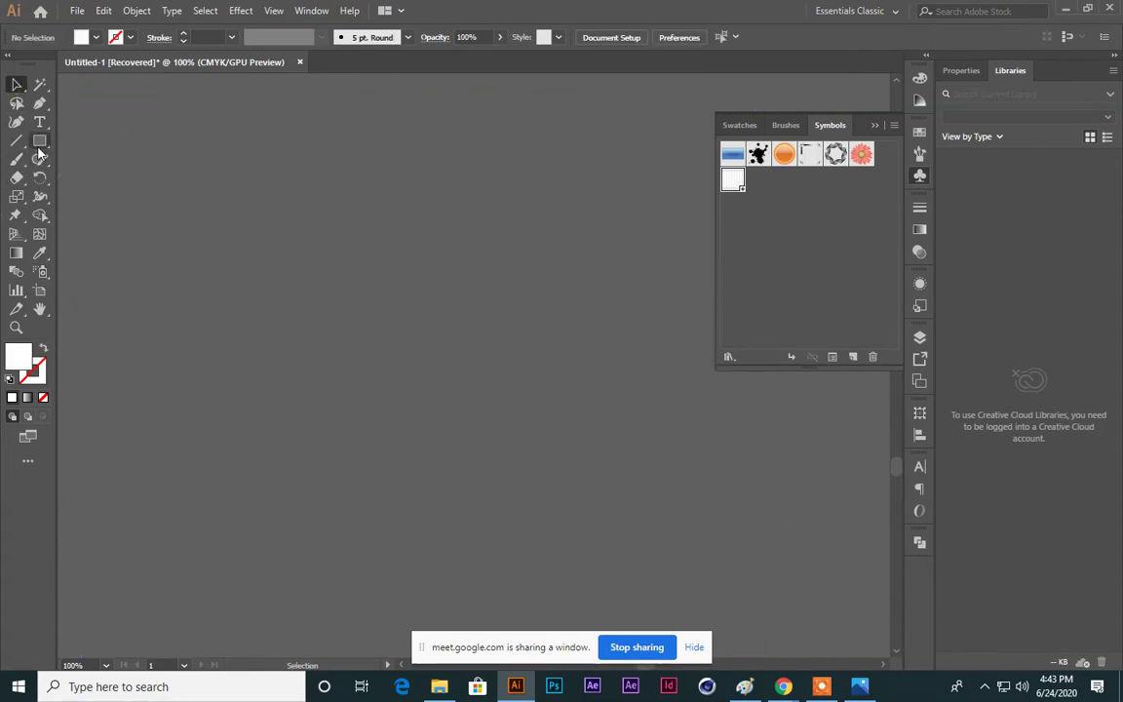
Step: Draw a circle about 94 mm across and remove its right anchor point to leave the left half
left_click_drag(39, 140, 108, 158)
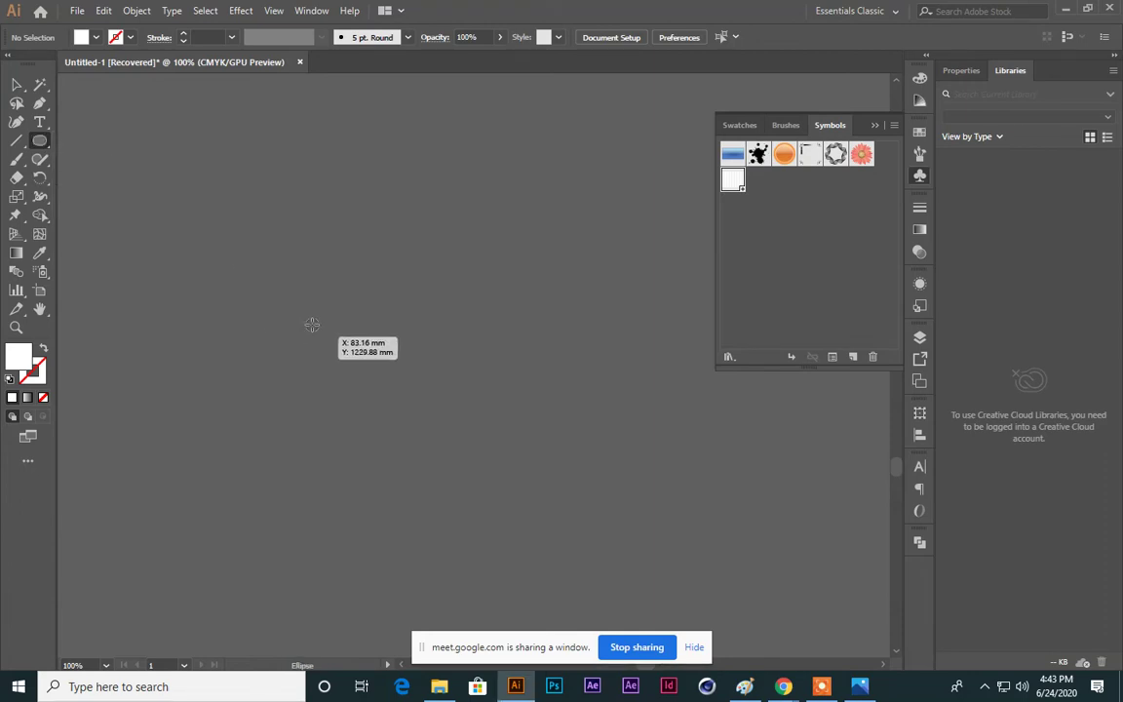
mouse_move(316, 300)
left_mouse_down()
mouse_move(395, 402)
mouse_move(446, 429)
left_mouse_up()
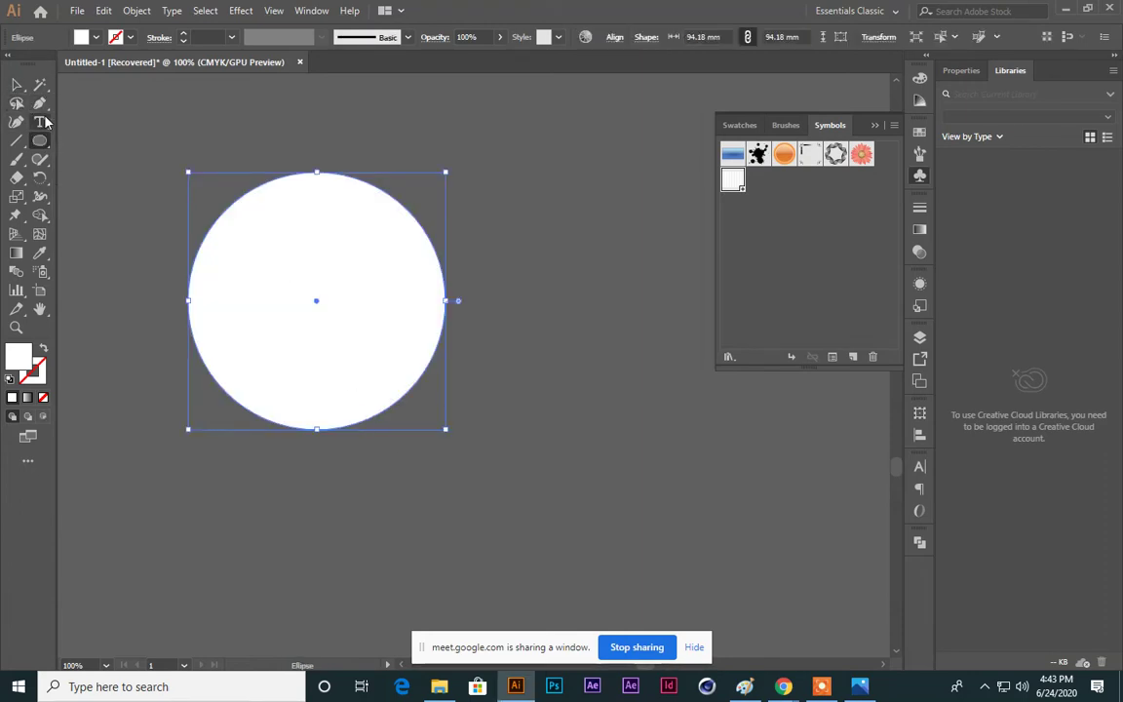
left_click(40, 85)
left_click(445, 301)
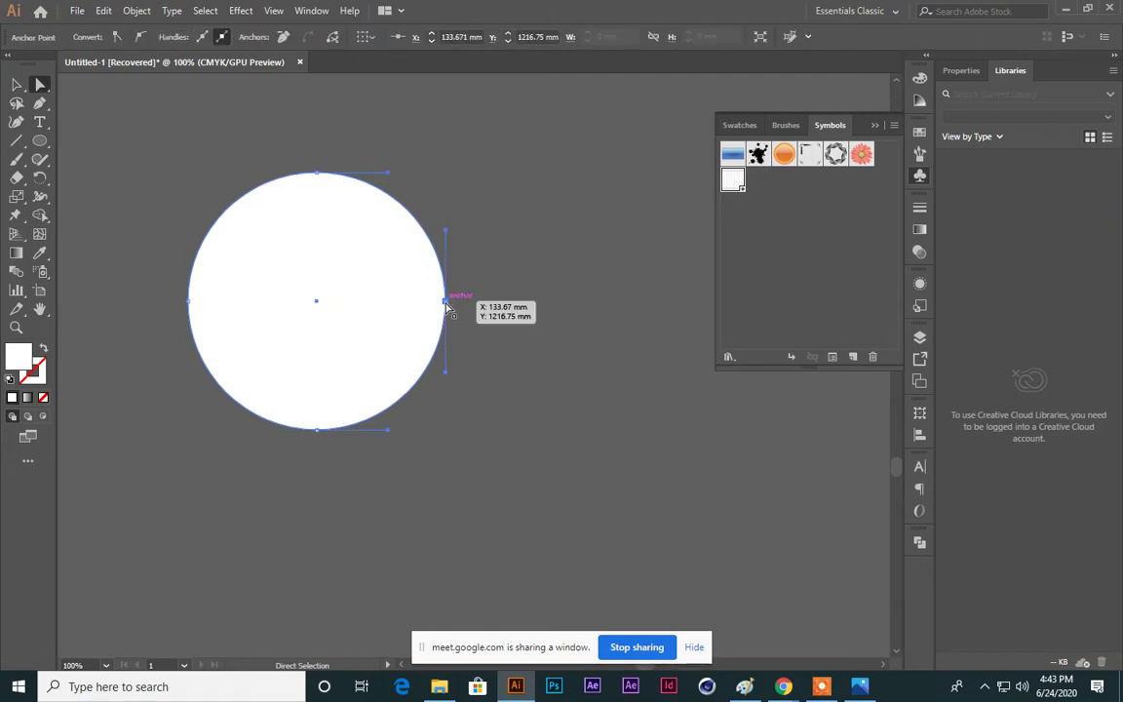
key("Delete")
Step: Fill the half-circle with the red swatch
left_click(17, 85)
left_click(248, 289)
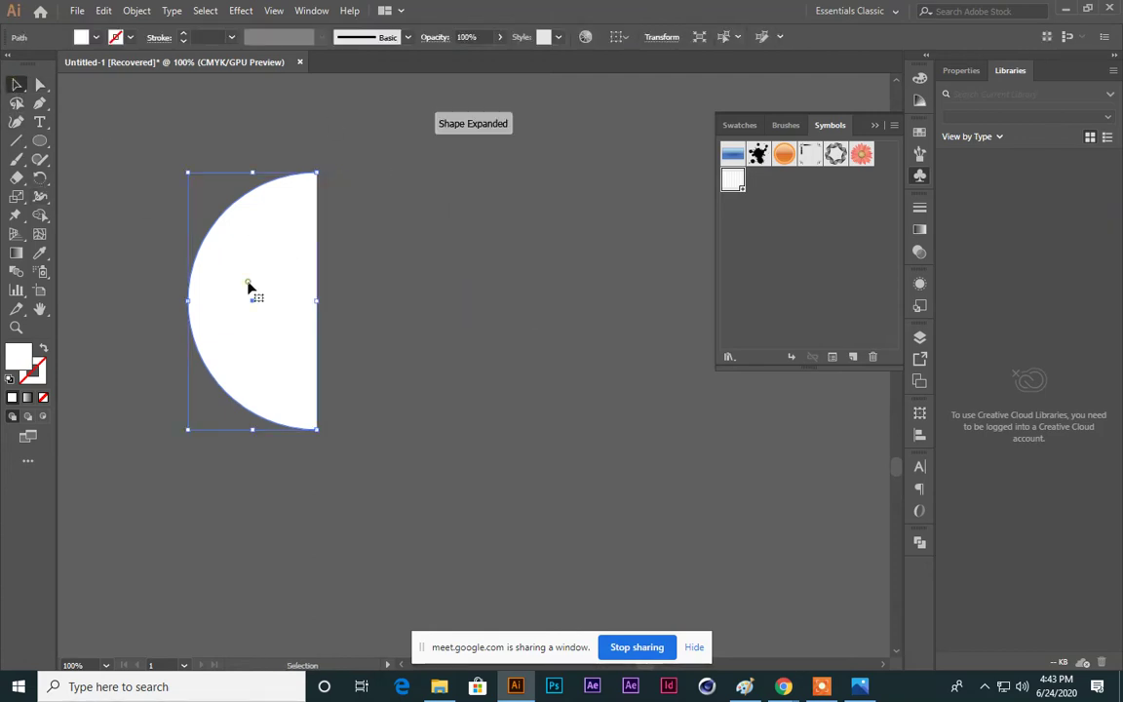
left_click(739, 124)
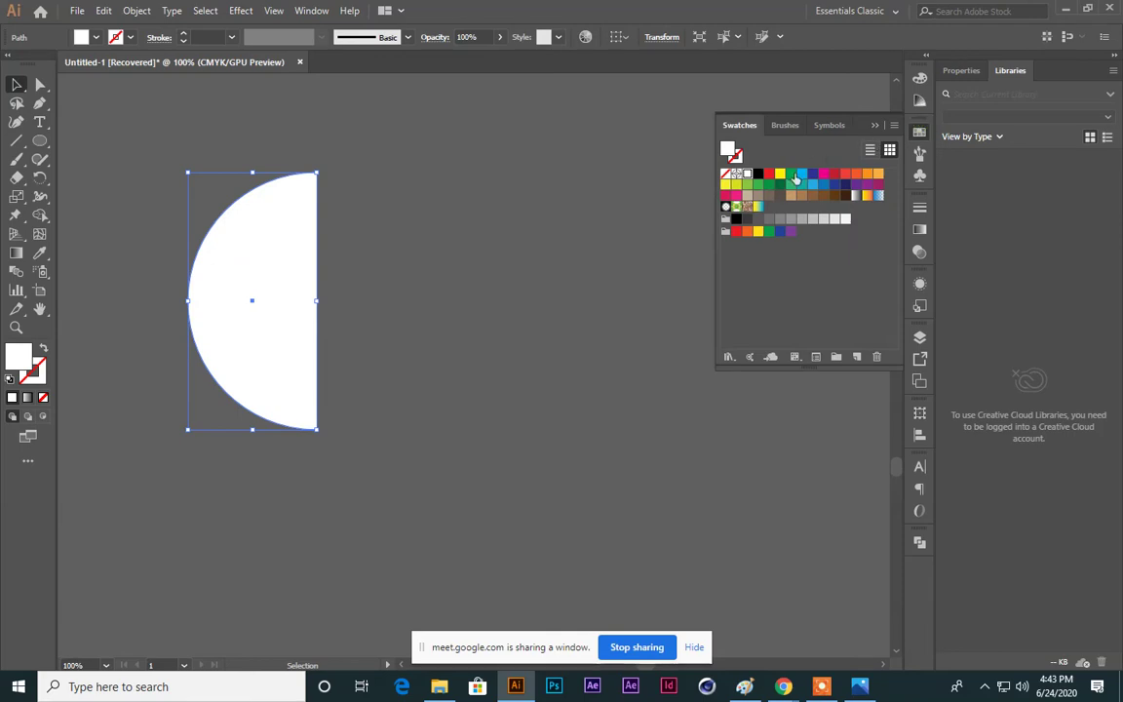
left_click(770, 175)
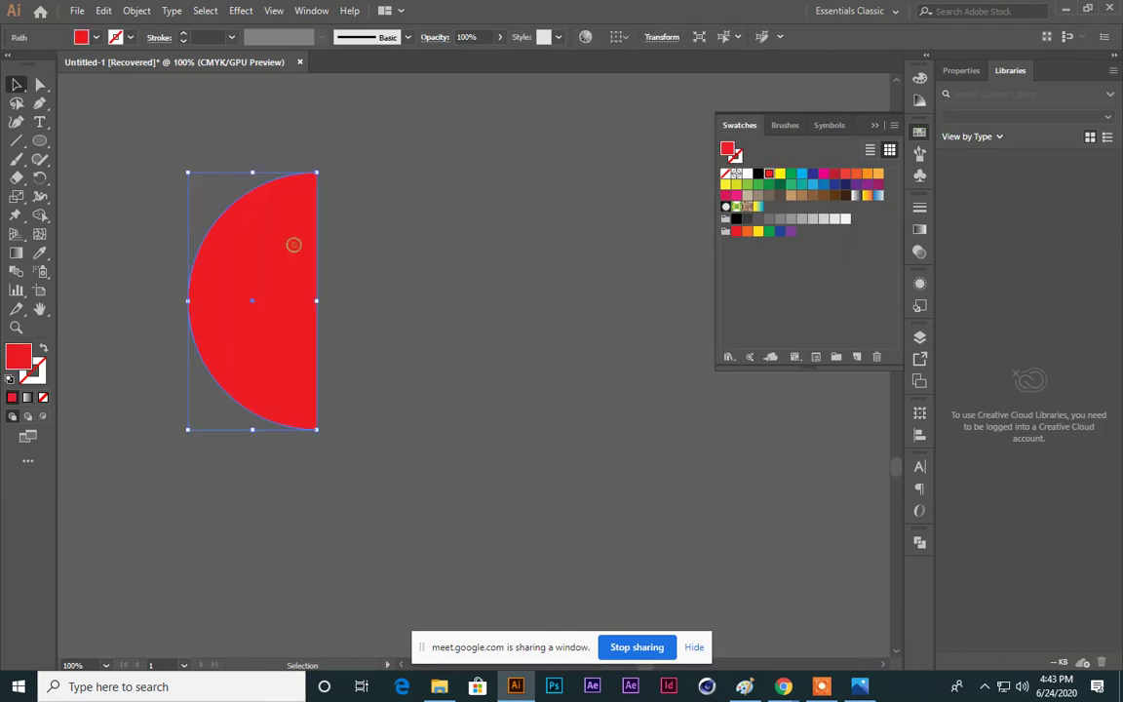
Step: Try the 3D Revolve effect on the red half-circle with the preview enabled and cancel it
left_click(241, 11)
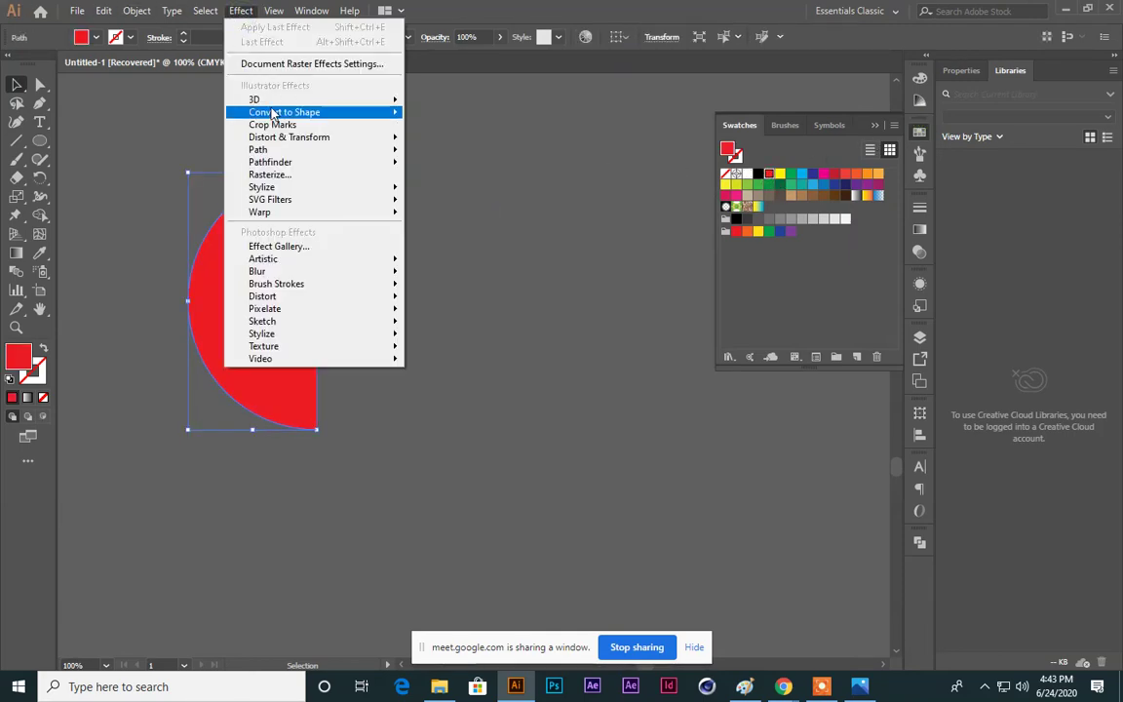
mouse_move(322, 100)
left_click(448, 120)
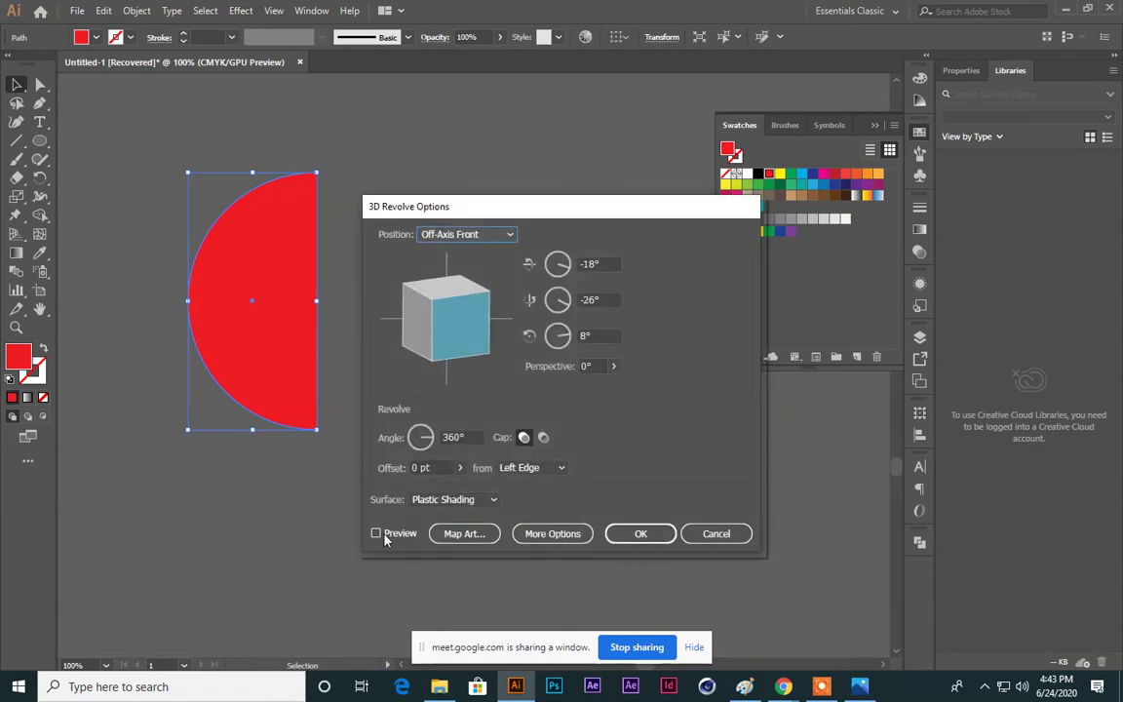
left_click(377, 535)
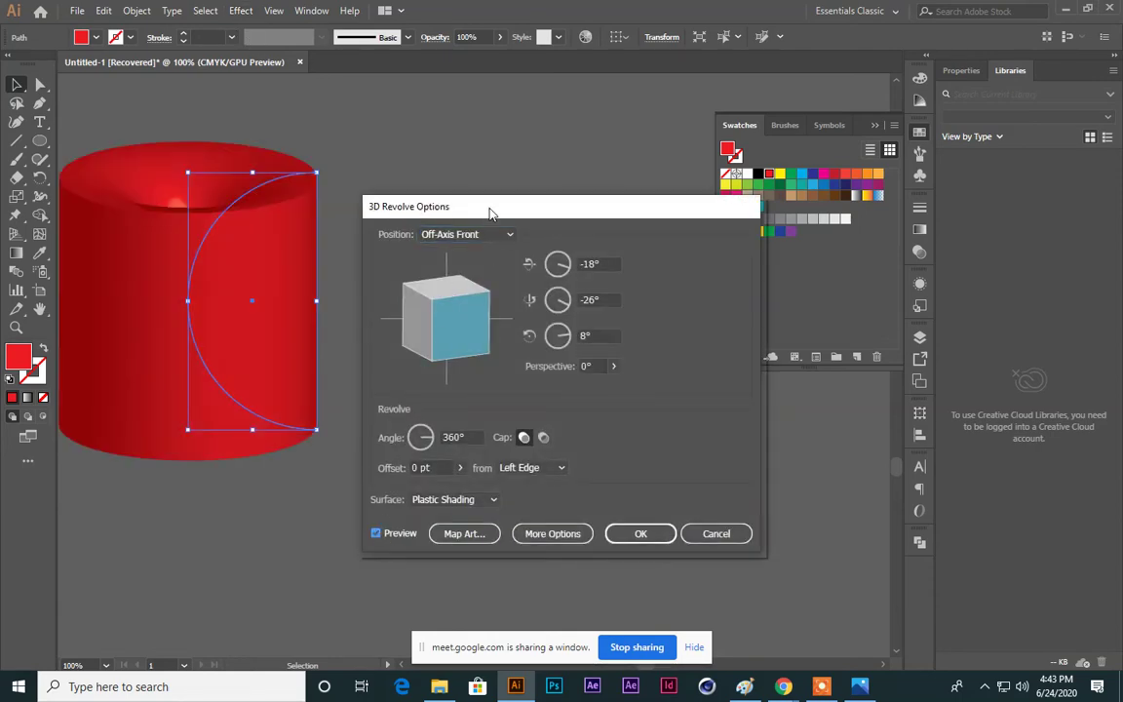
left_click_drag(491, 211, 622, 185)
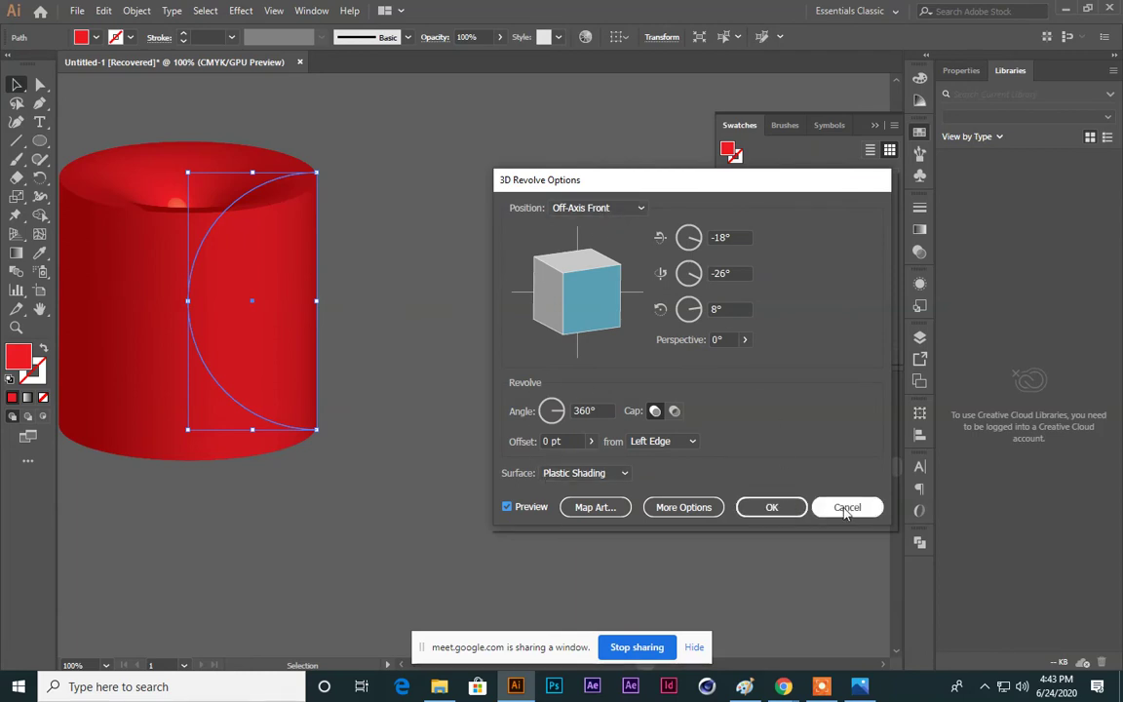
left_click(846, 509)
Step: Try the 3D Extrude & Bevel effect on the half-circle with a custom rotation of -18°, -72° and 14°, and cancel it
left_click(241, 10)
mouse_move(284, 101)
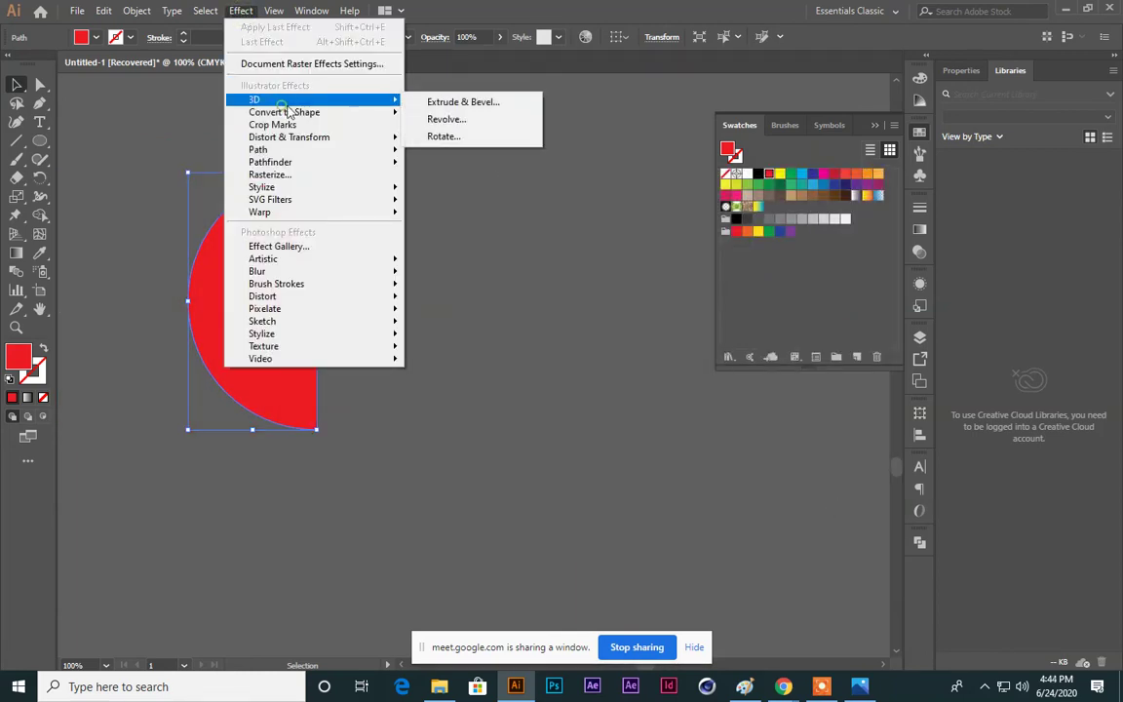
left_click(472, 103)
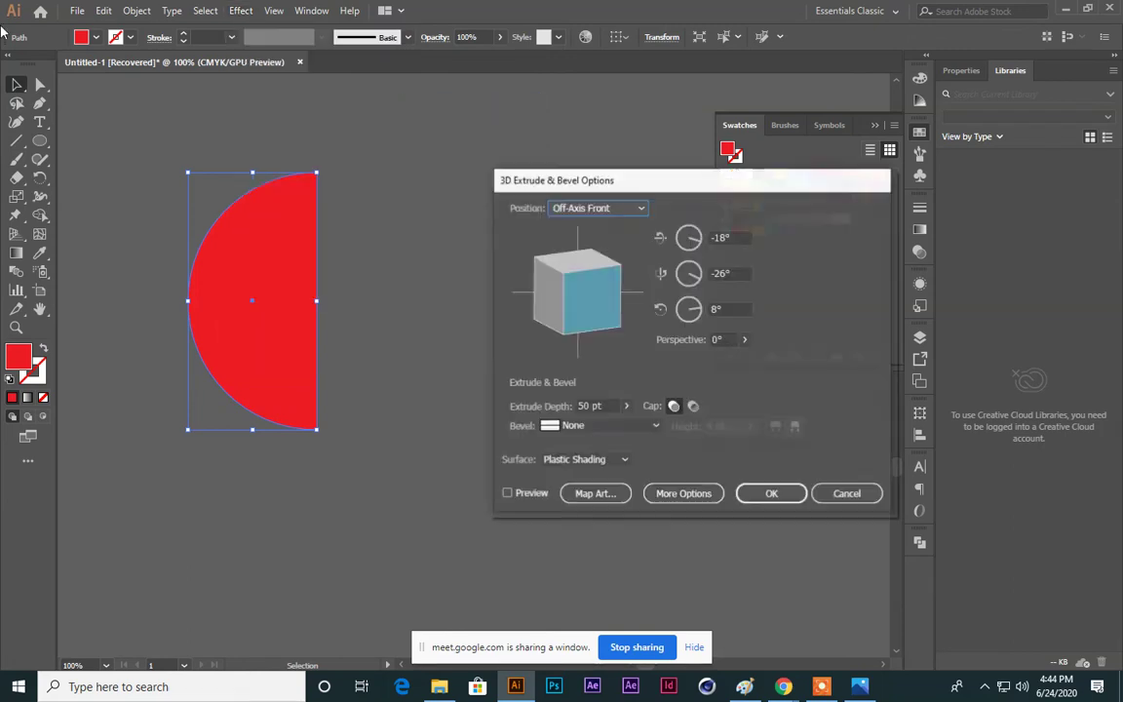
left_click(507, 494)
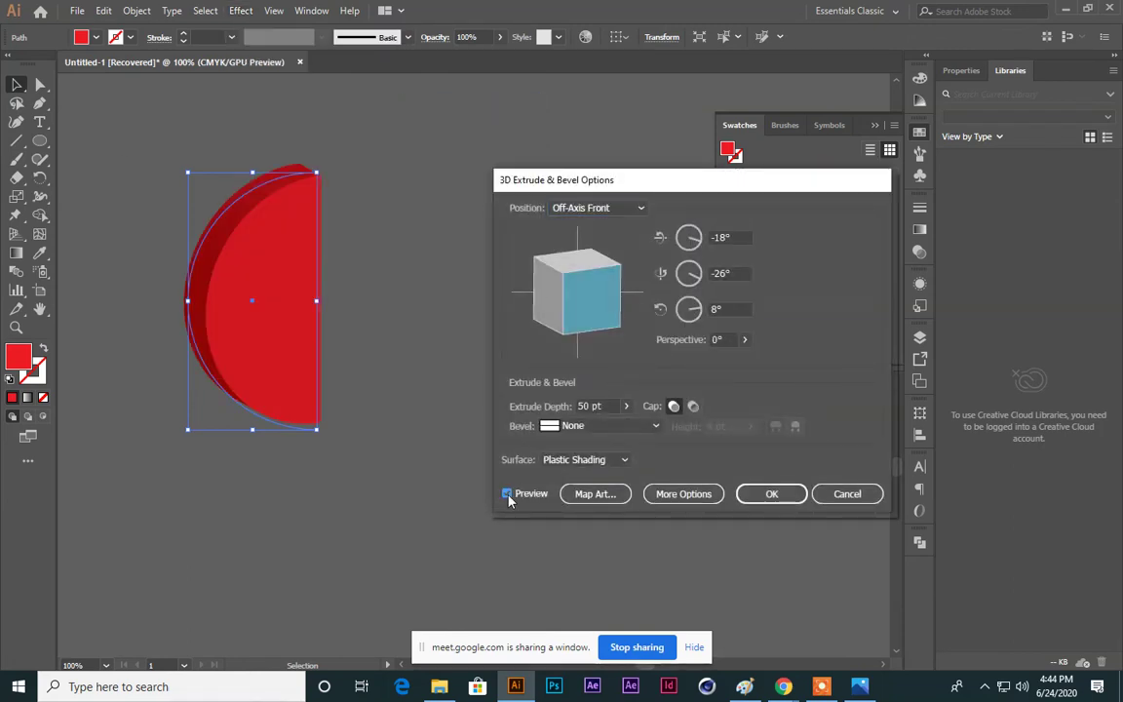
mouse_move(607, 288)
left_mouse_down()
mouse_move(572, 290)
mouse_move(602, 296)
left_mouse_up()
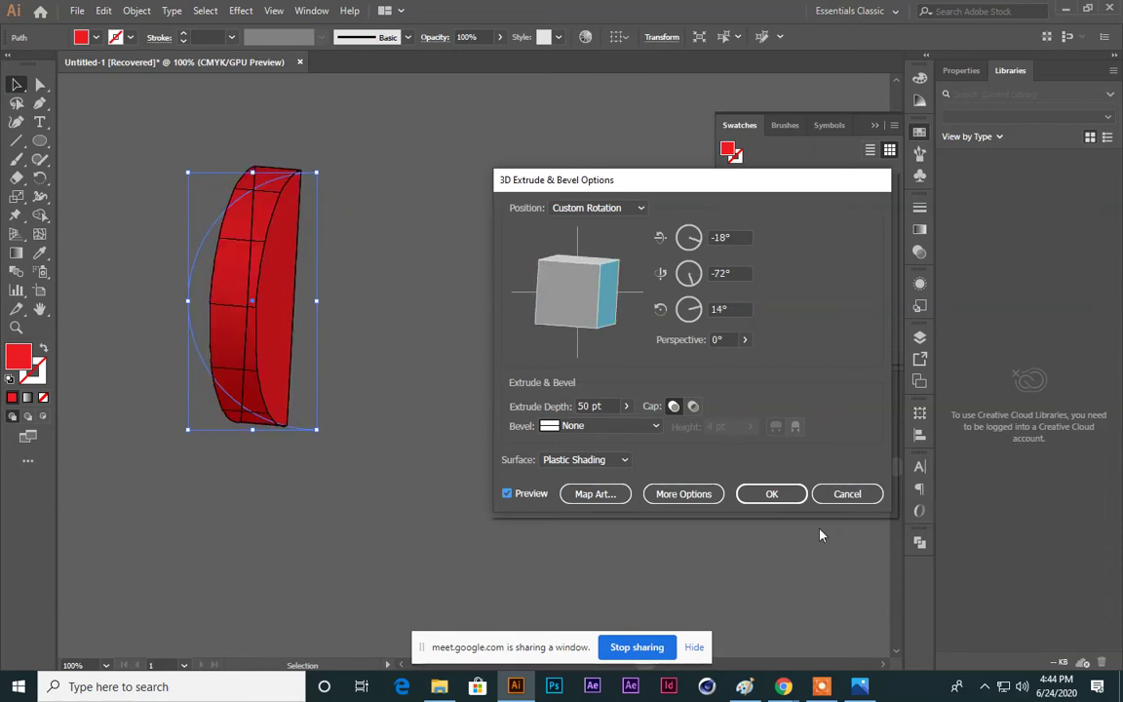
left_click(846, 495)
Step: Start a 3D Revolve effect on the red half-circle with the preview enabled and the extended surface lighting options shown
left_click(240, 10)
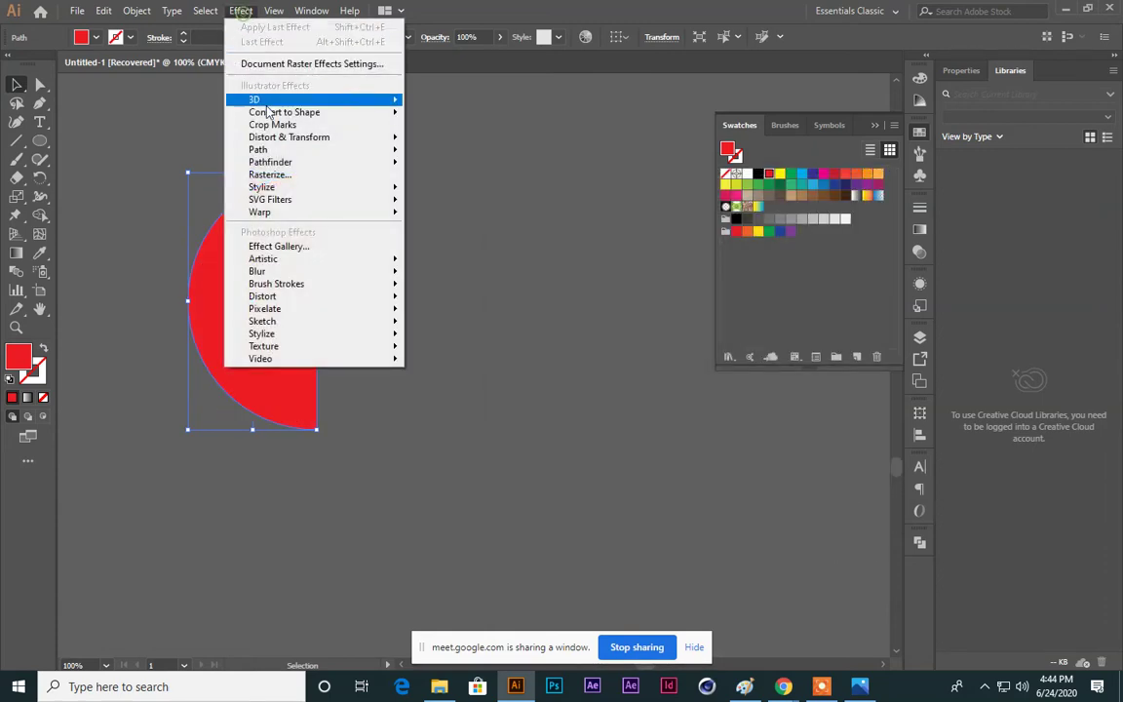
left_click(276, 101)
left_click(447, 119)
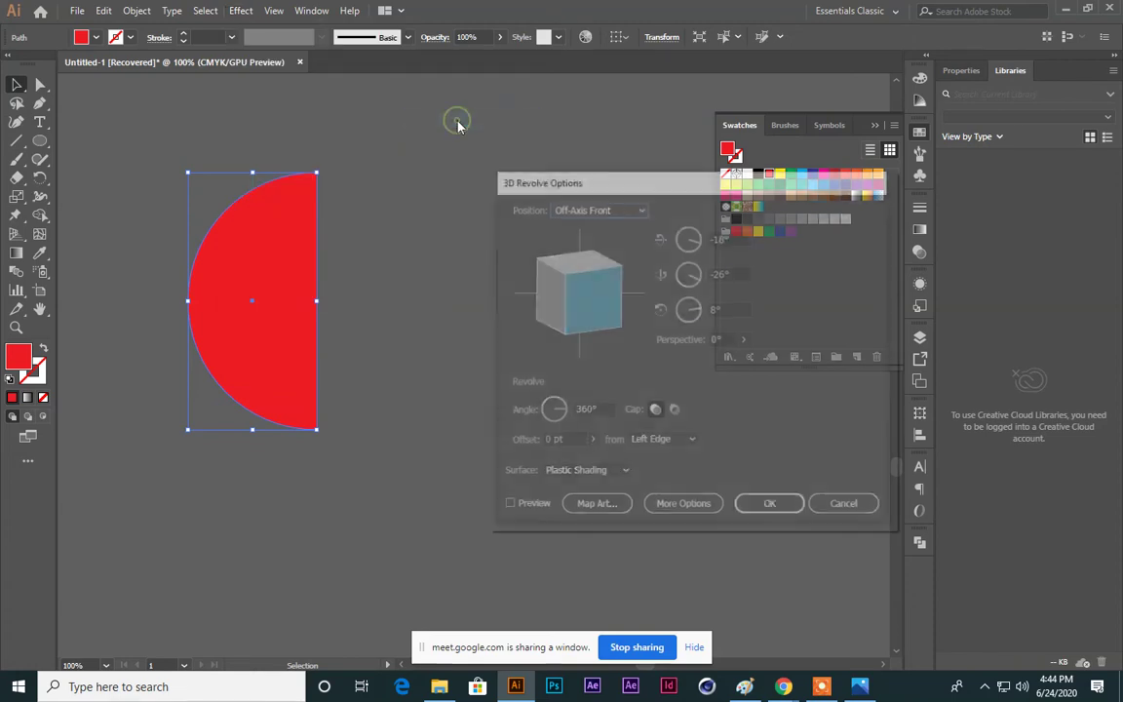
left_click(507, 507)
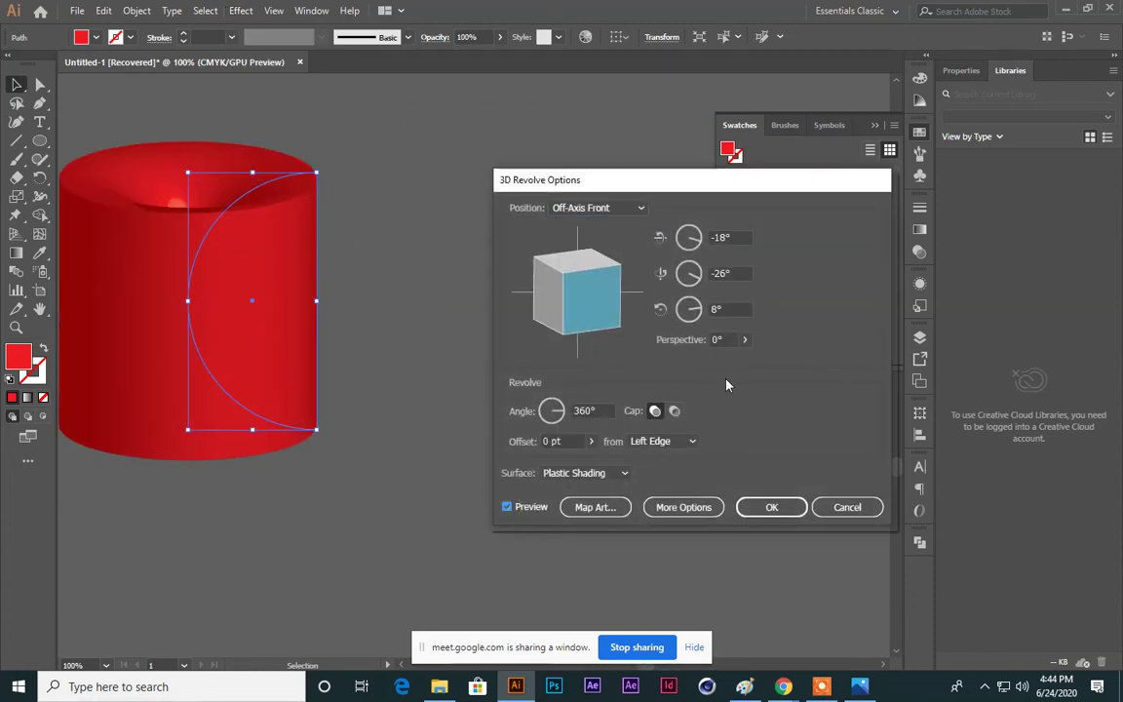
left_click(717, 508)
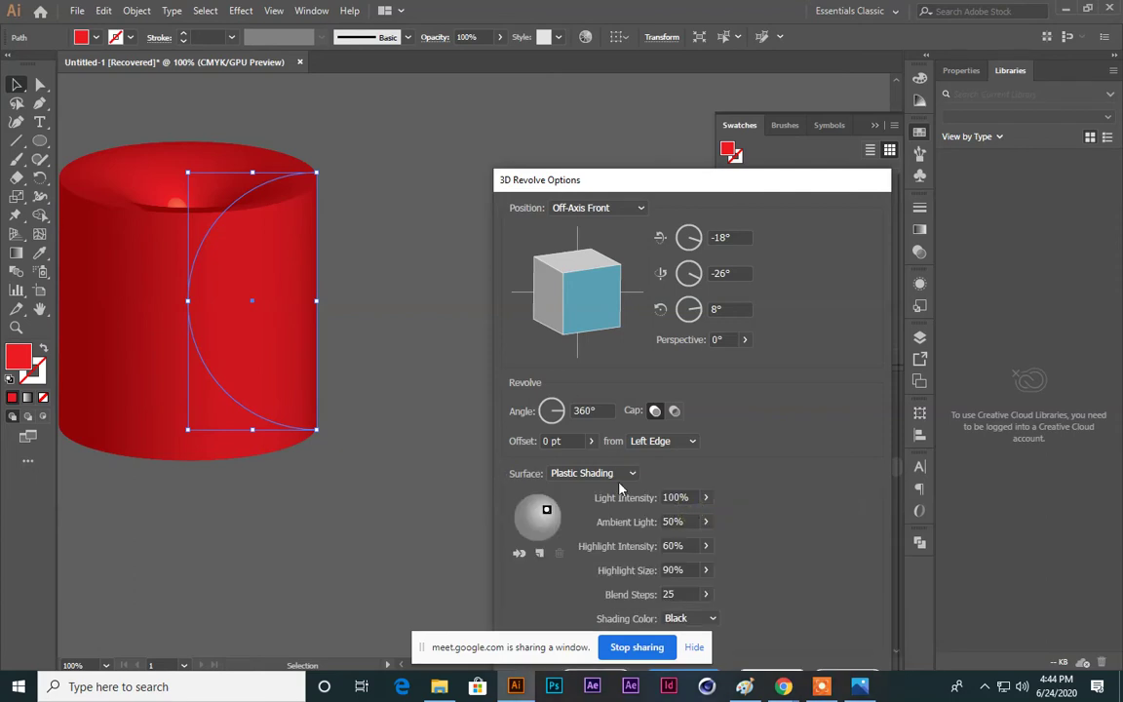
left_click_drag(588, 90, 586, 80)
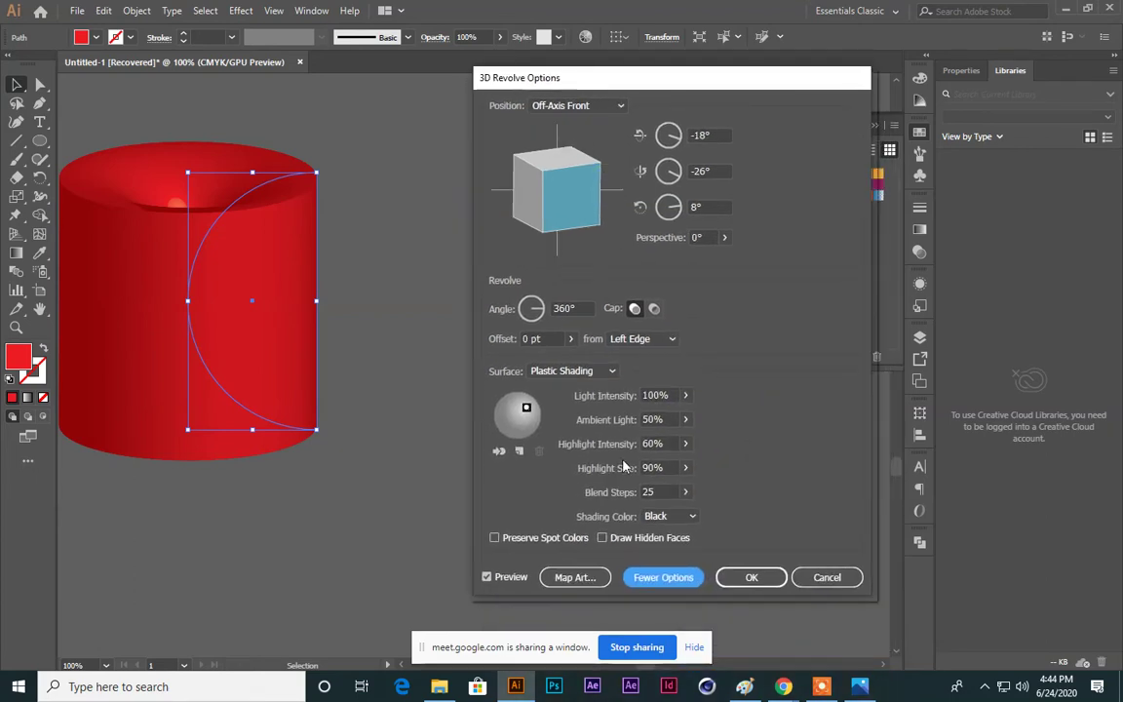
Step: Map the striped symbol "new" onto surface 1 of 2, stretched to cover the whole surface, and apply the revolve
left_click(575, 577)
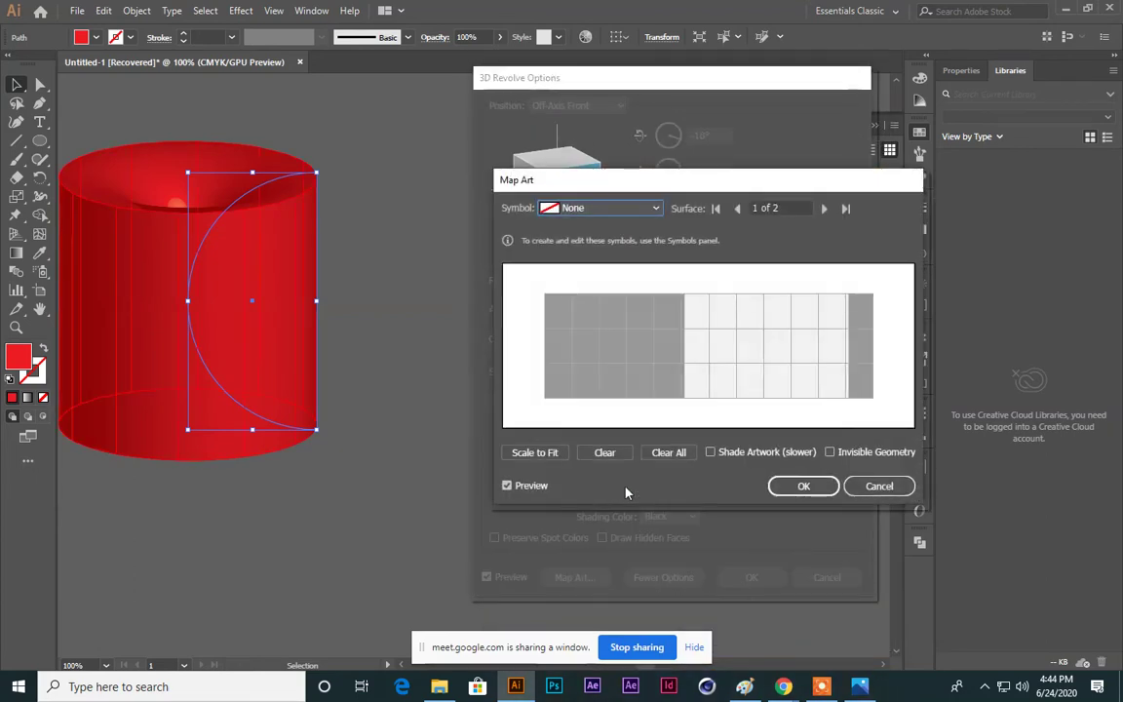
left_click(607, 214)
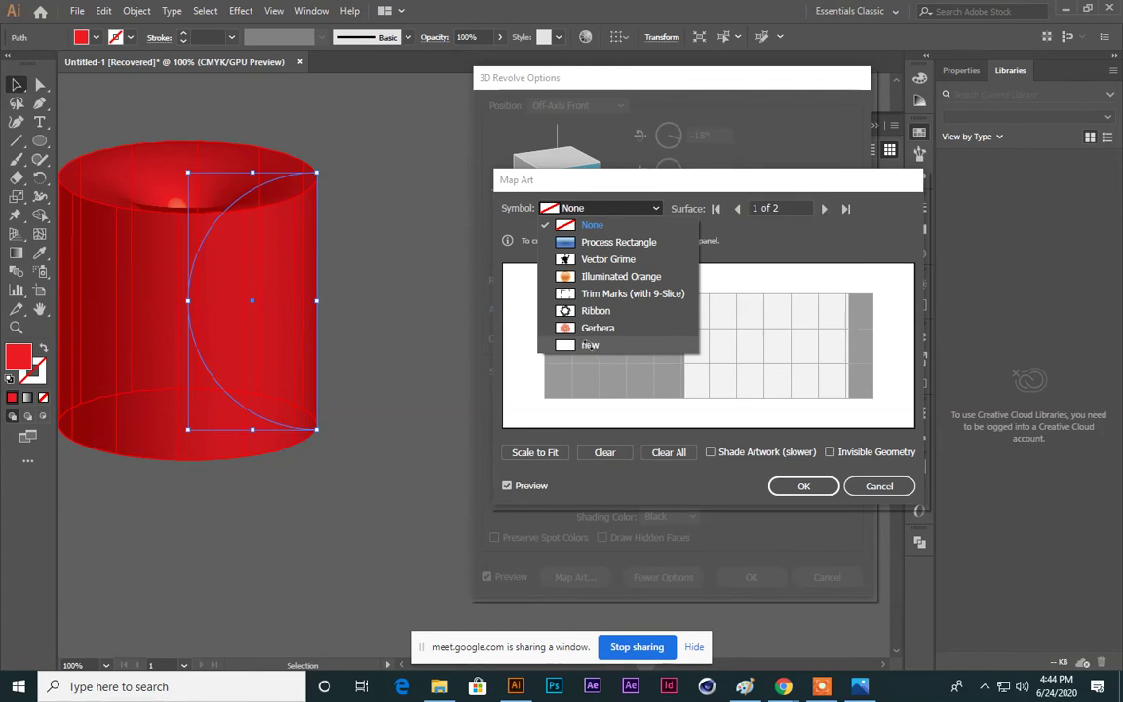
left_click(589, 345)
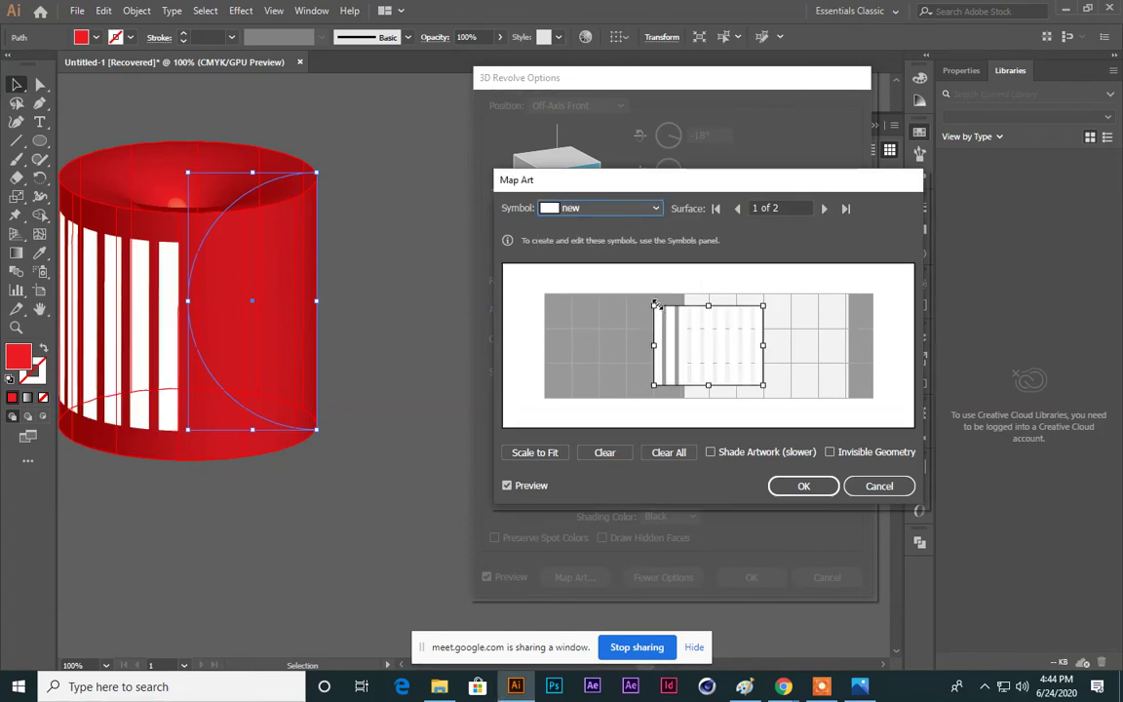
left_click_drag(656, 305, 543, 293)
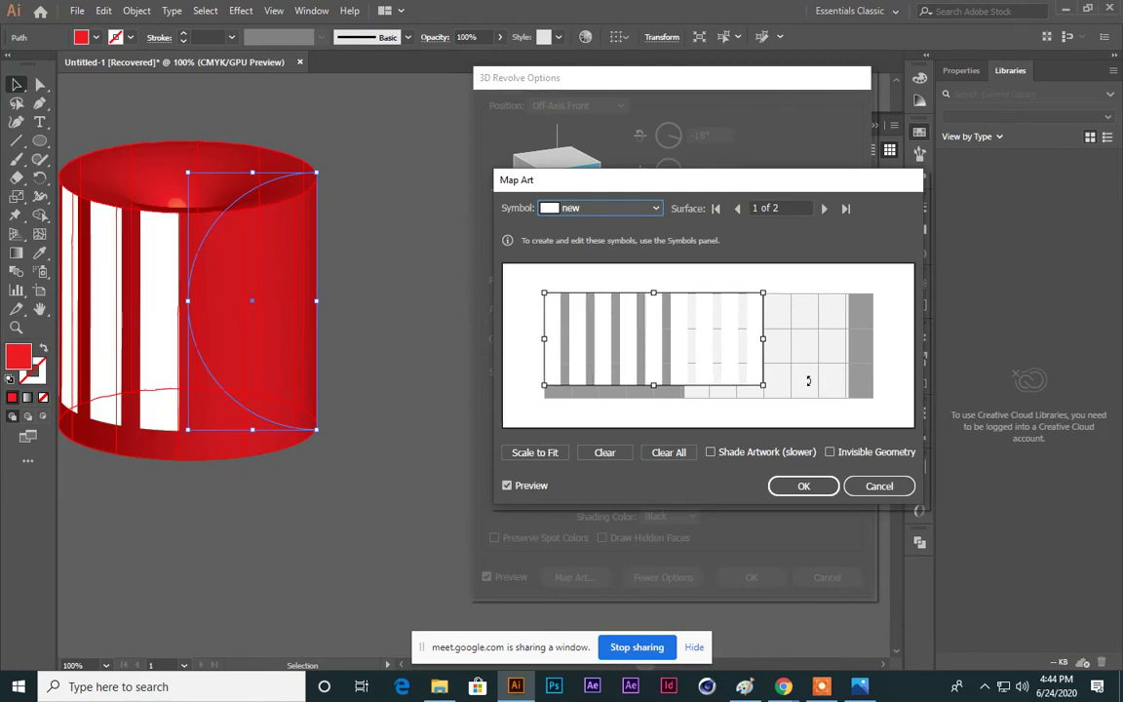
left_click_drag(764, 385, 877, 404)
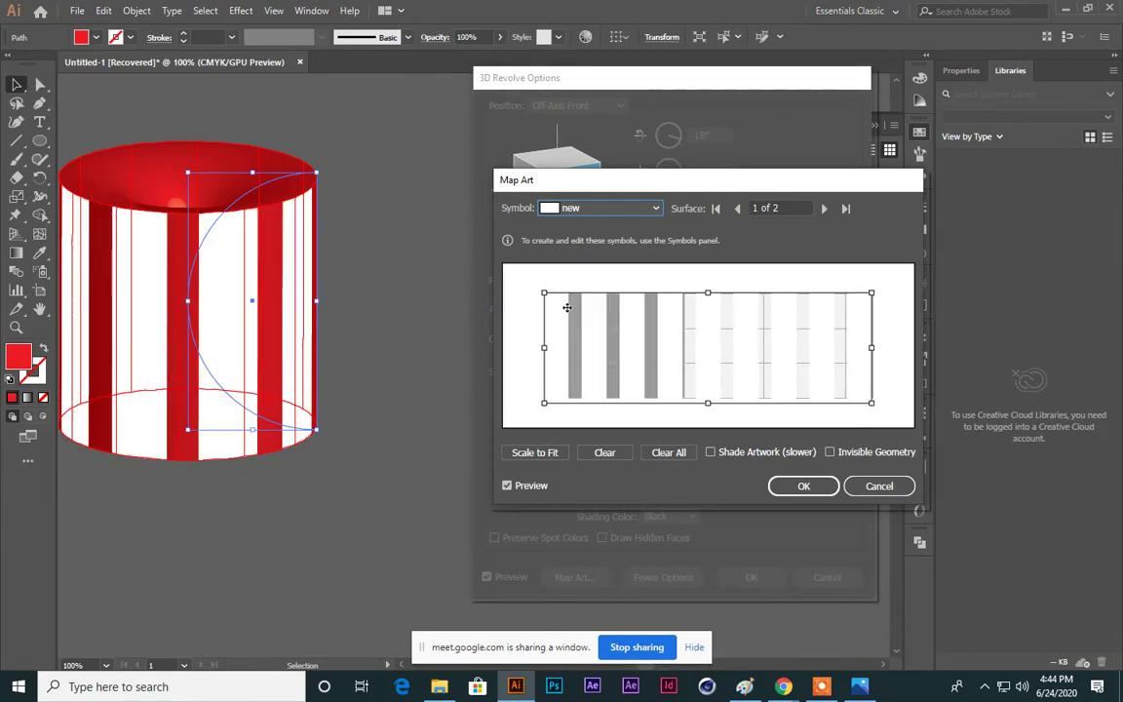
left_click(814, 484)
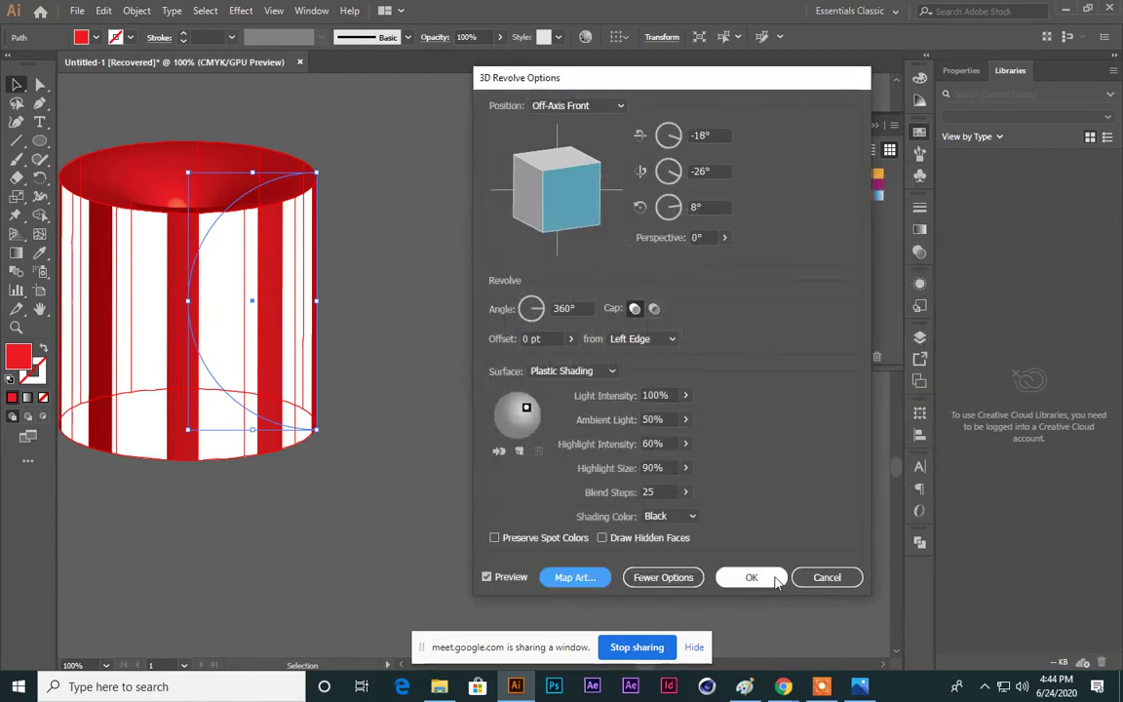
left_click(753, 577)
Step: Move the striped cylinder to the middle of the canvas and deselect it
left_click(509, 271)
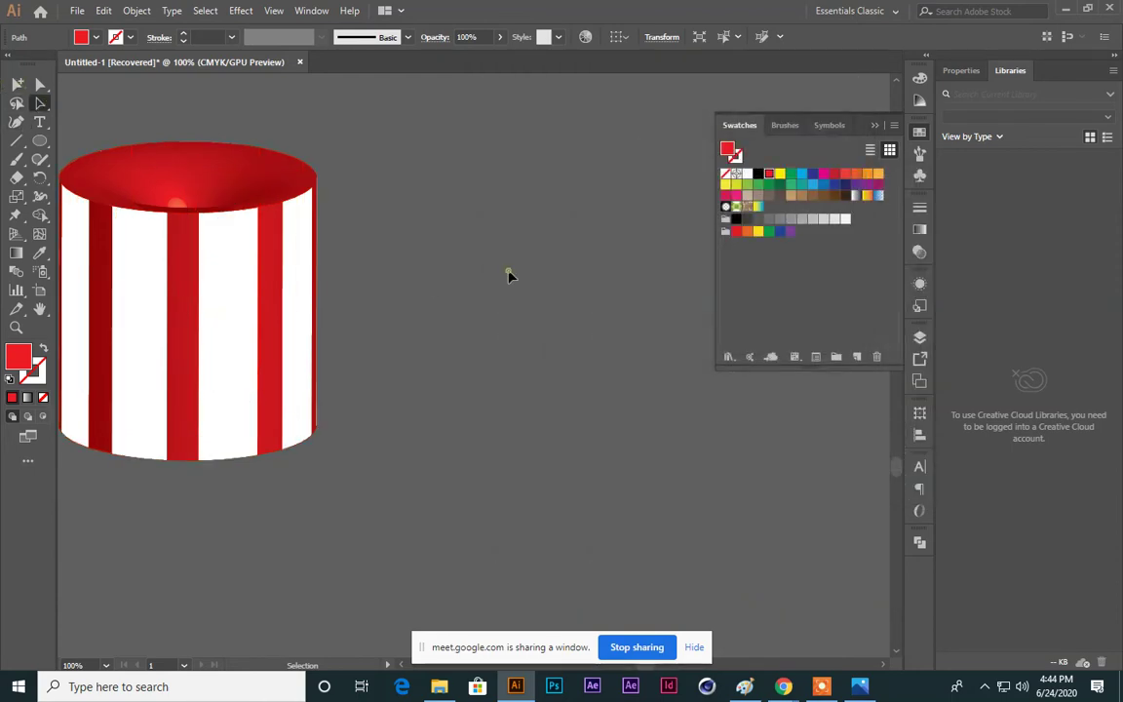
left_click_drag(200, 289, 358, 283)
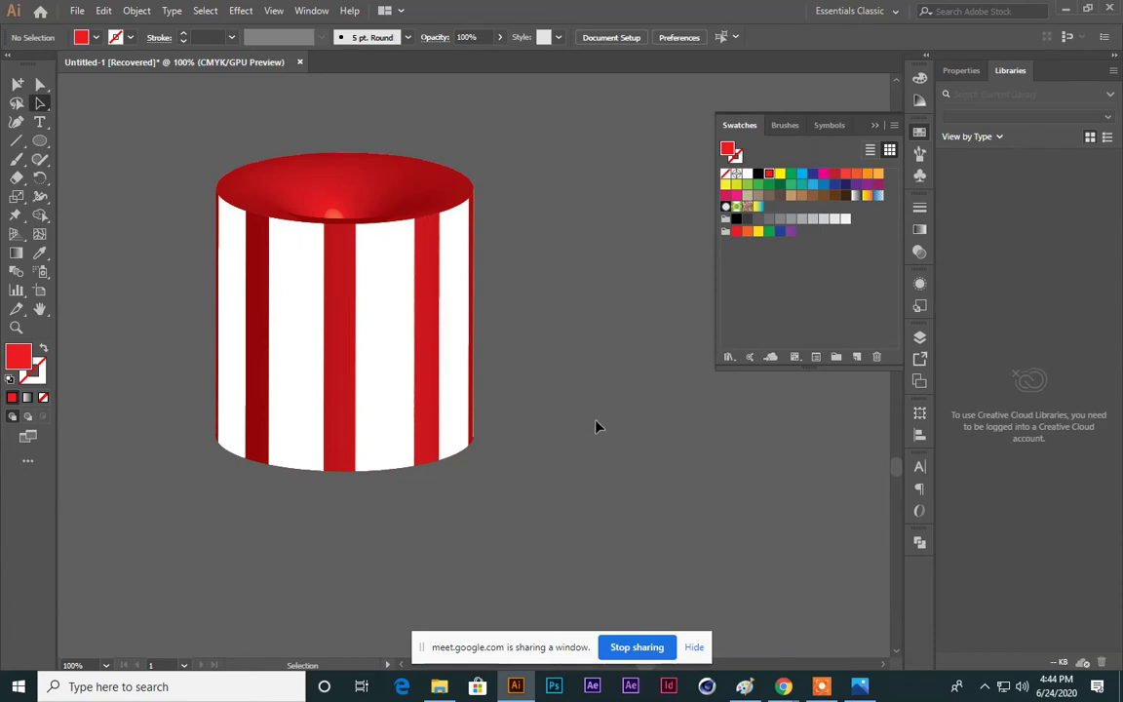
scroll(597, 426, "down", 1)
left_click_drag(371, 356, 501, 348)
left_click(550, 488)
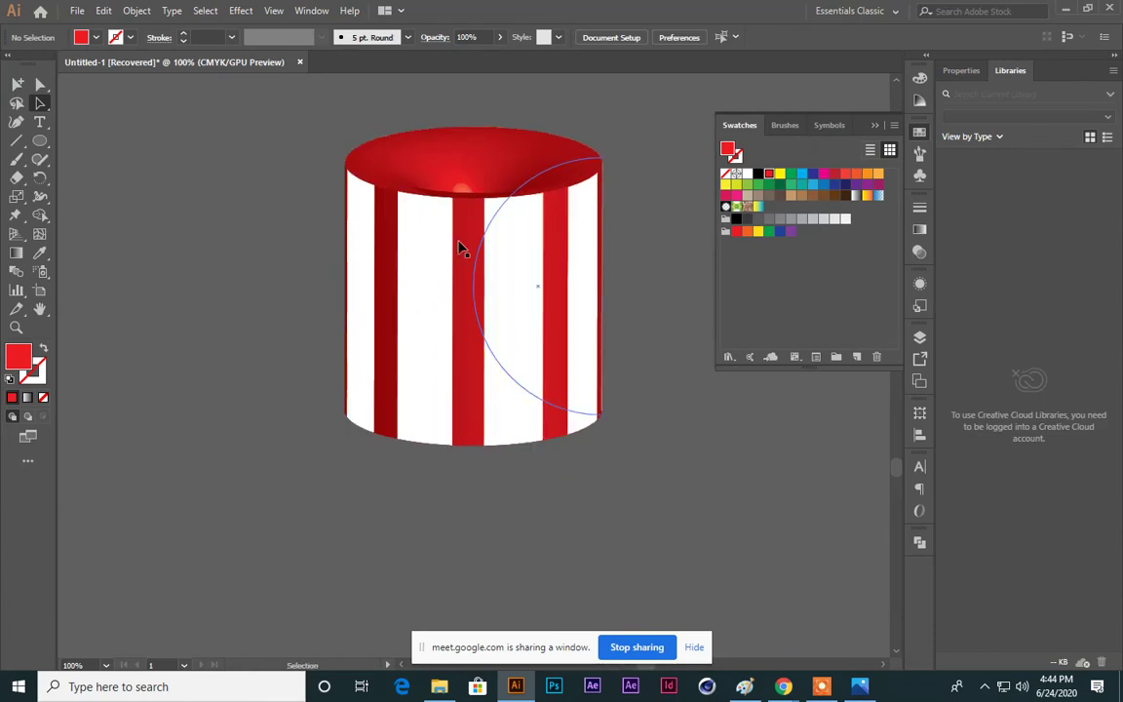
Step: Delete the striped cylinder and hide the screen-sharing notification bar
left_click(449, 349)
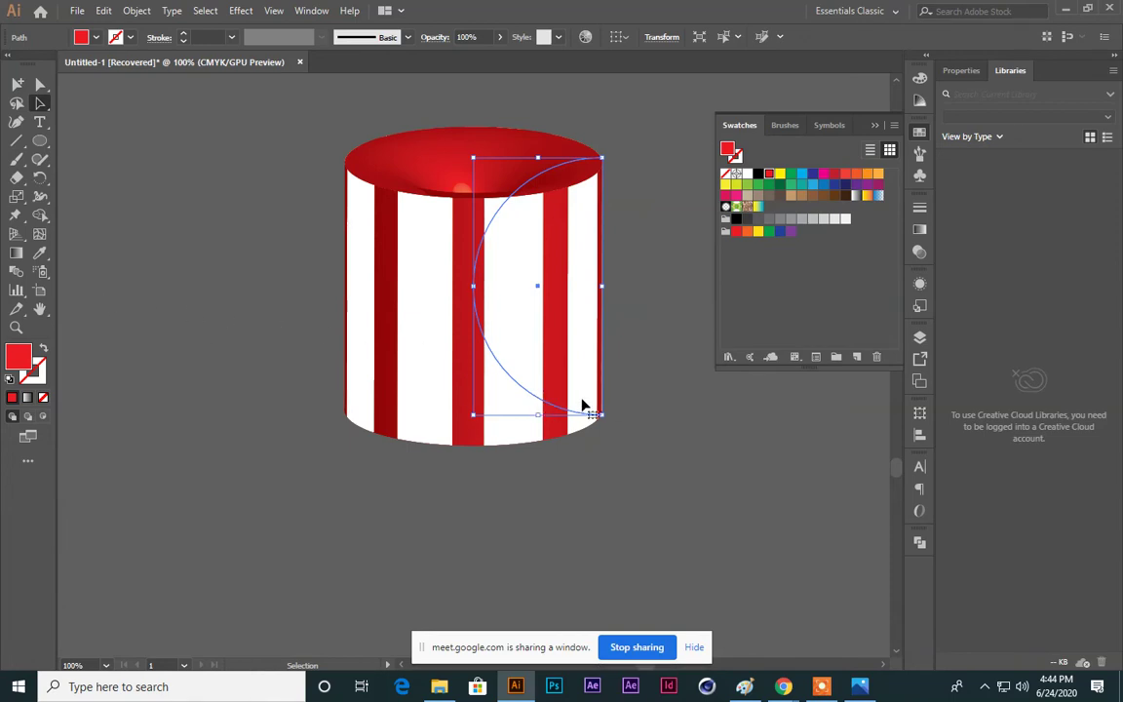
key("Delete")
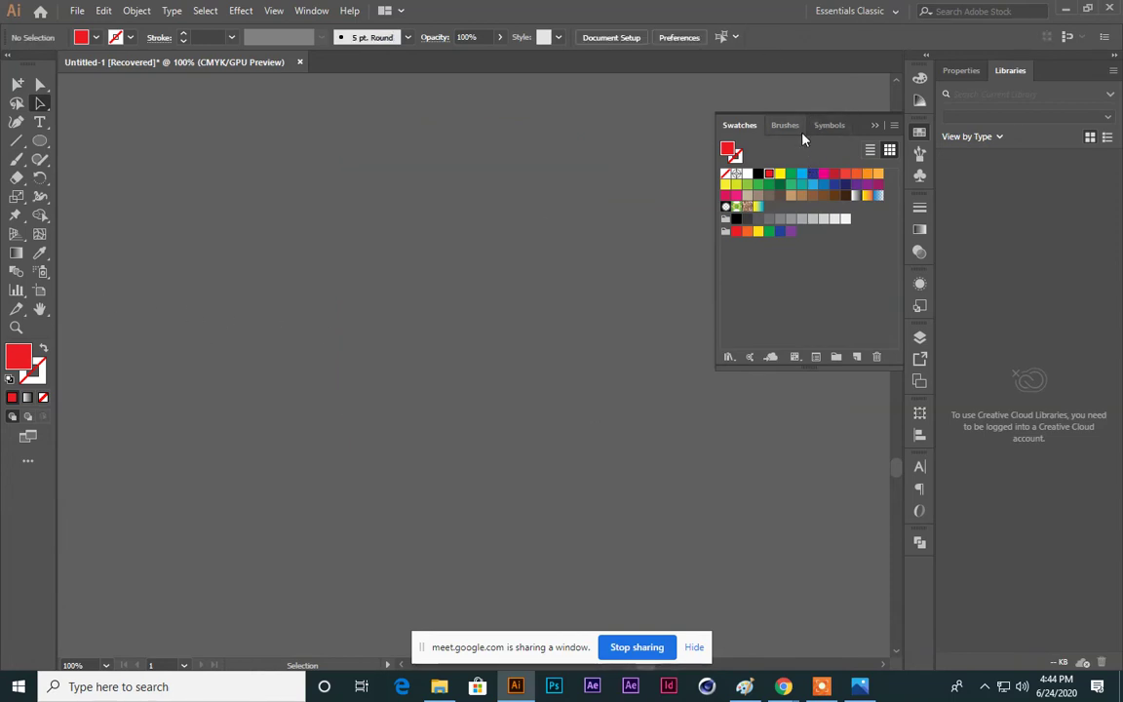
left_click(693, 648)
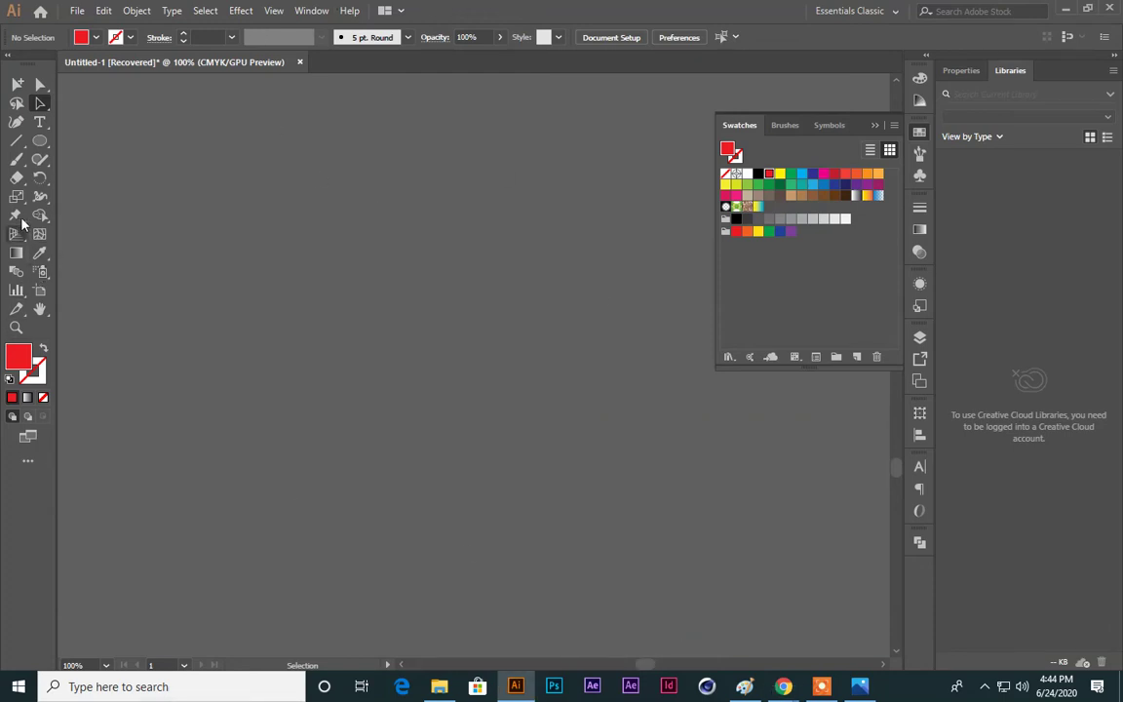
left_click(14, 292)
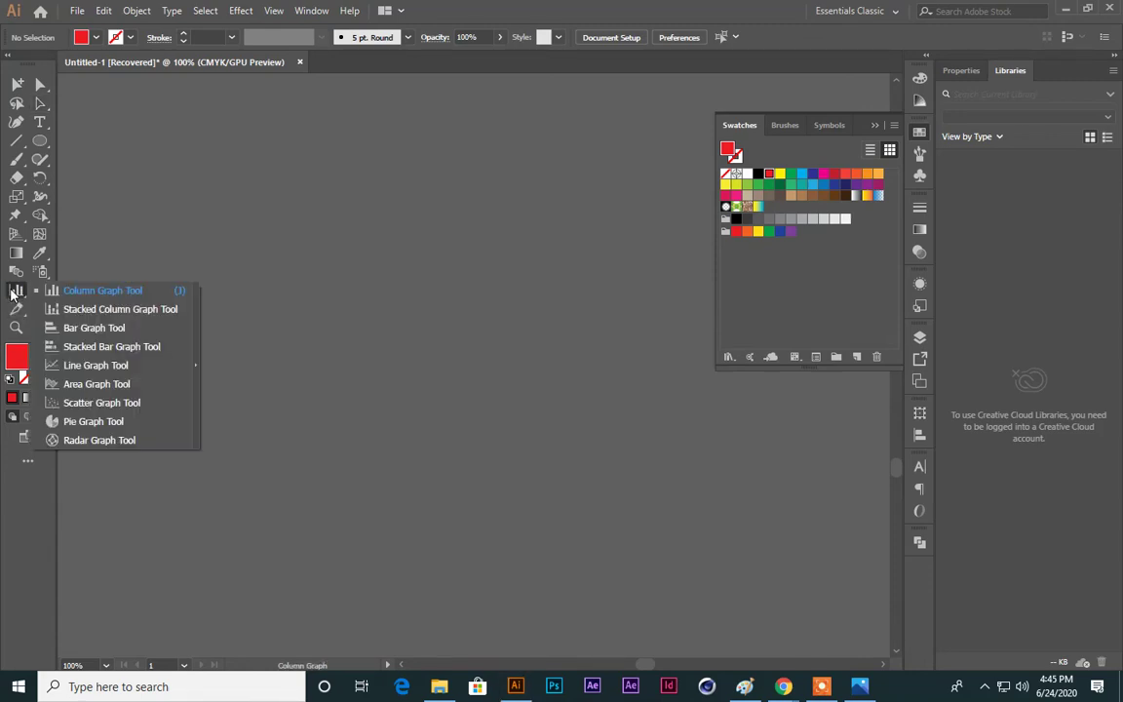
Step: Draw an open, curved half-profile of a vase with the Pen tool and swap its fill and stroke for a red outline
left_click(39, 103)
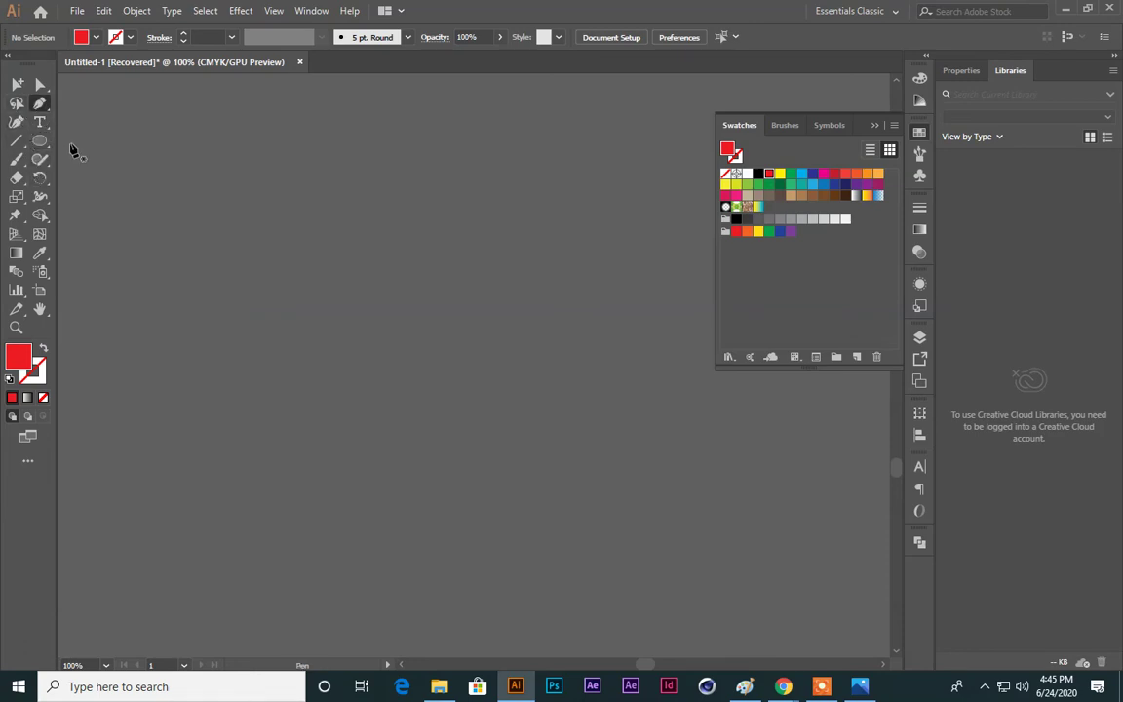
left_click(388, 434)
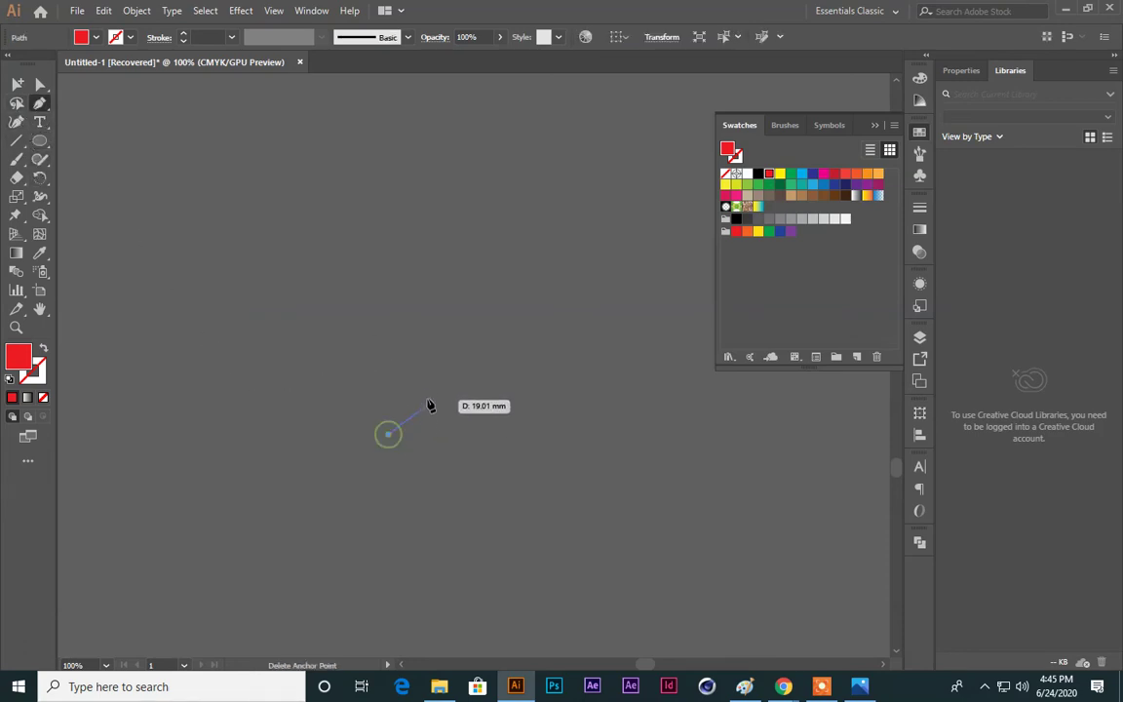
left_click_drag(432, 406, 436, 376)
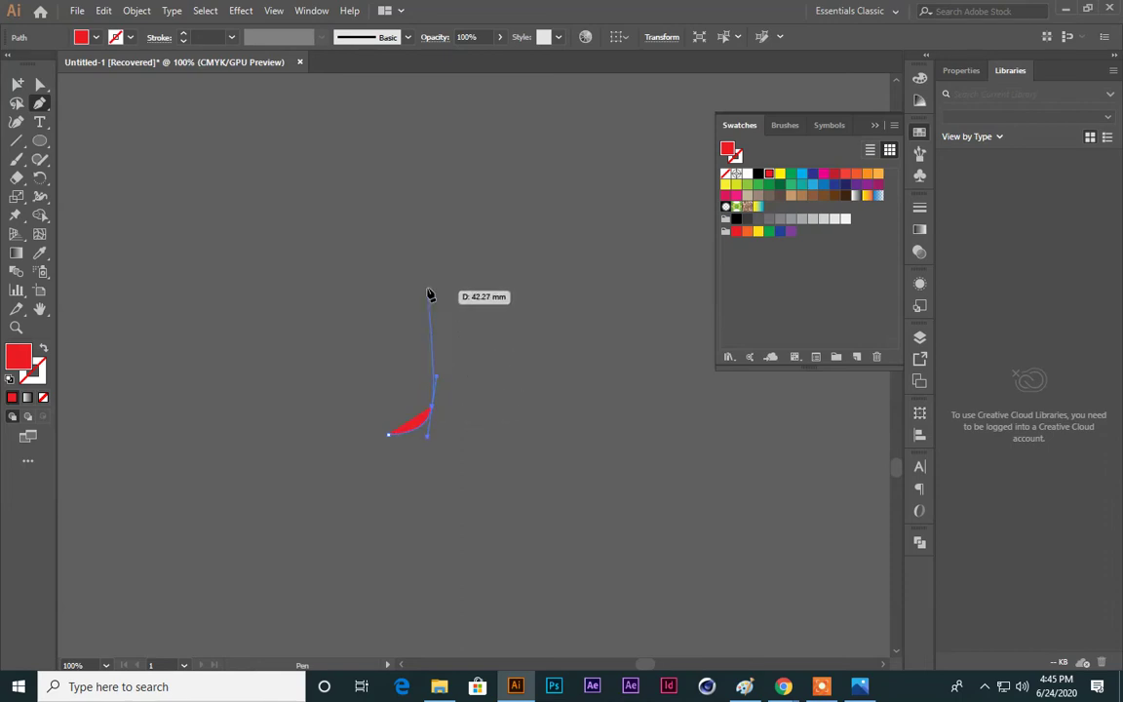
left_click_drag(417, 261, 432, 232)
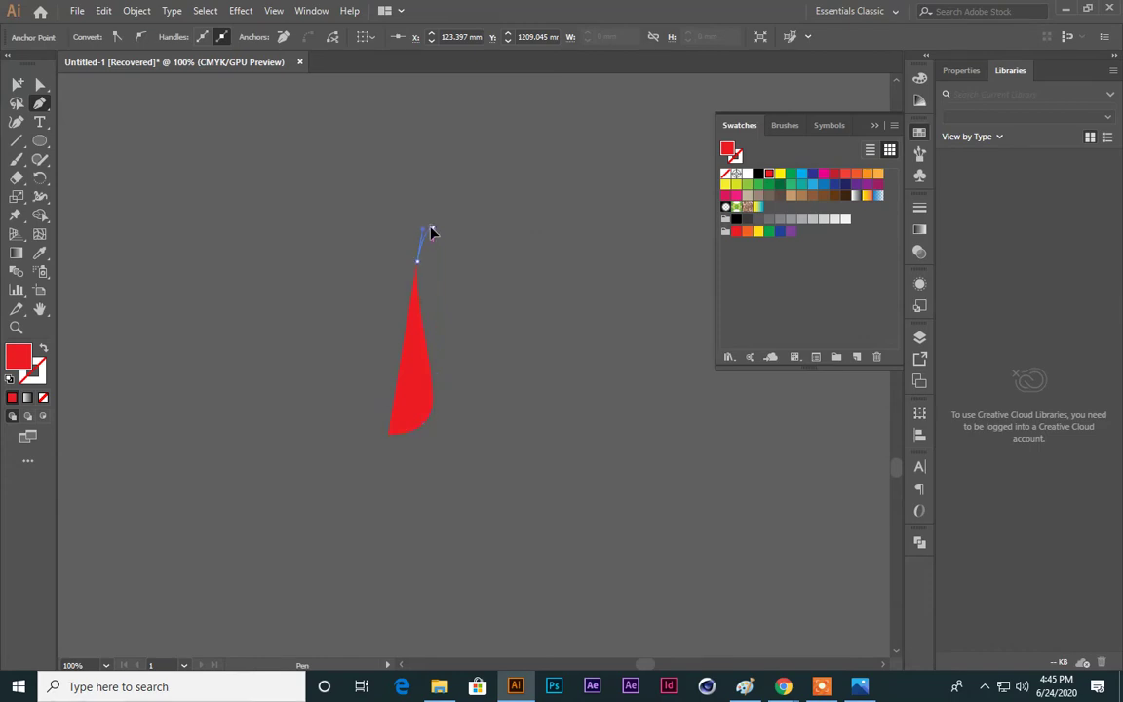
left_click(431, 230)
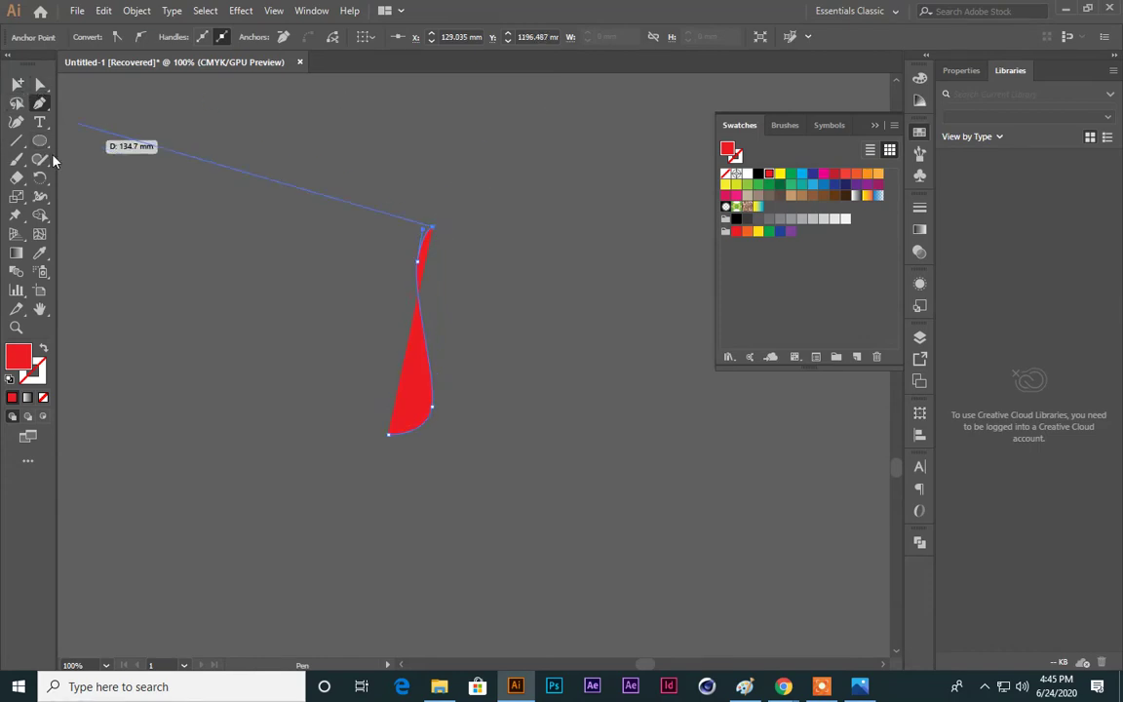
key("v")
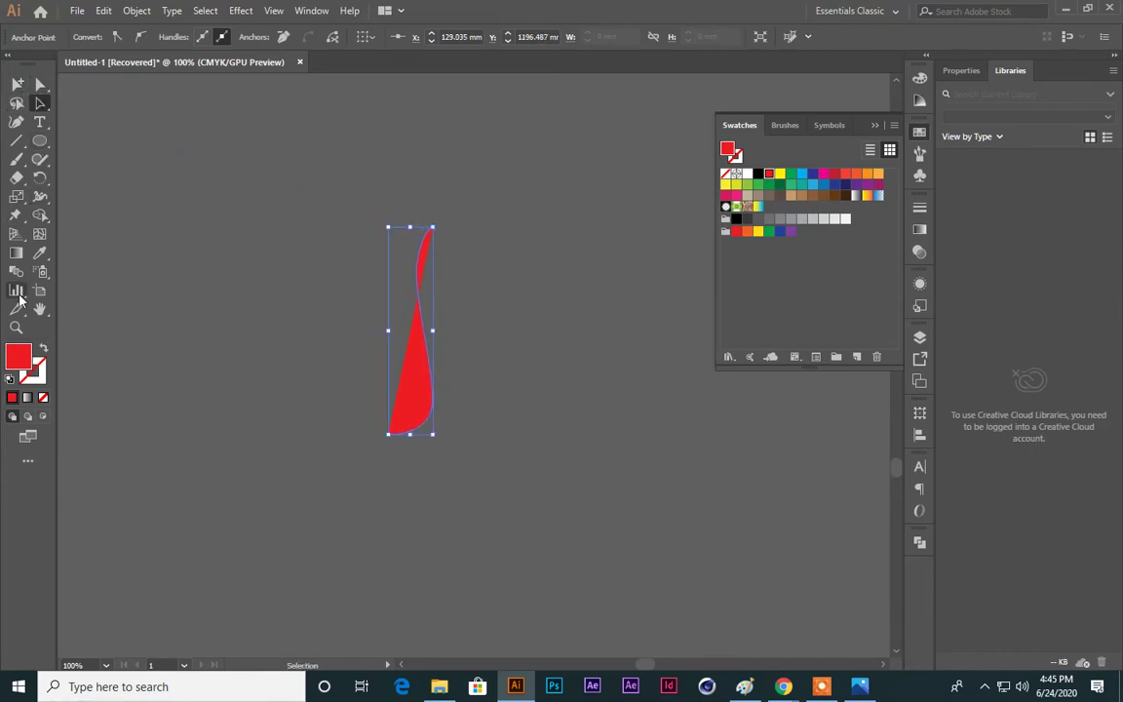
left_click(43, 349)
left_click(276, 276)
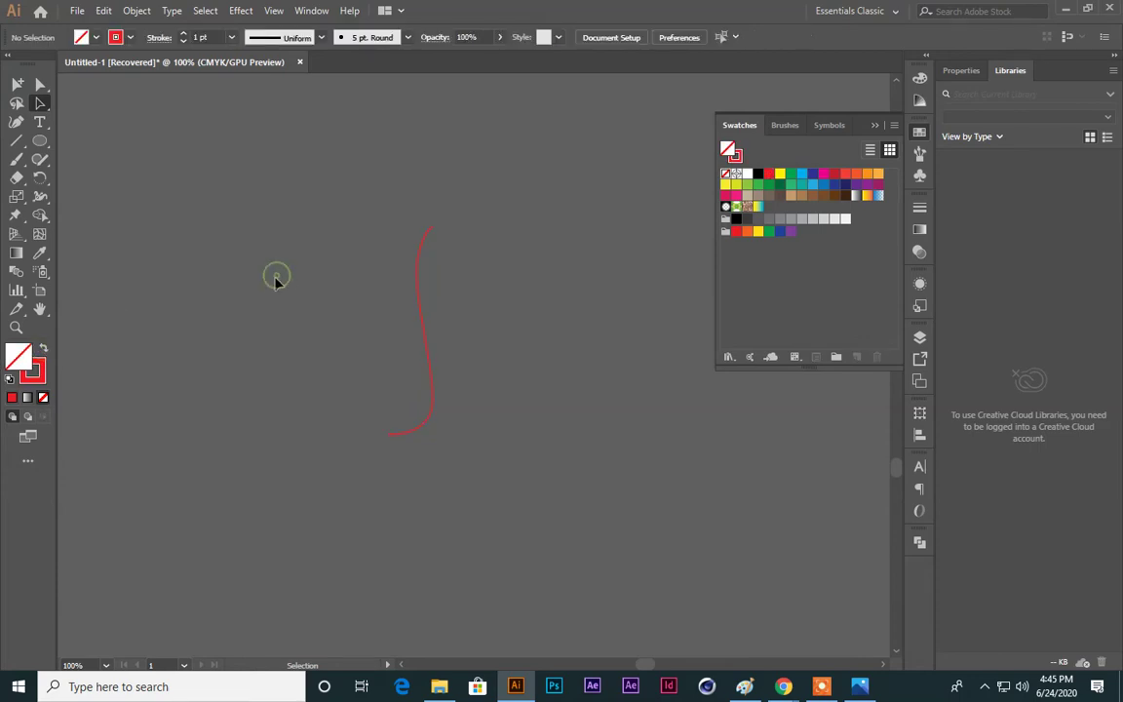
Step: Start a 3D Revolve effect on the red vase profile with the preview enabled, keeping the options dialog clear of the vase
left_click(417, 321)
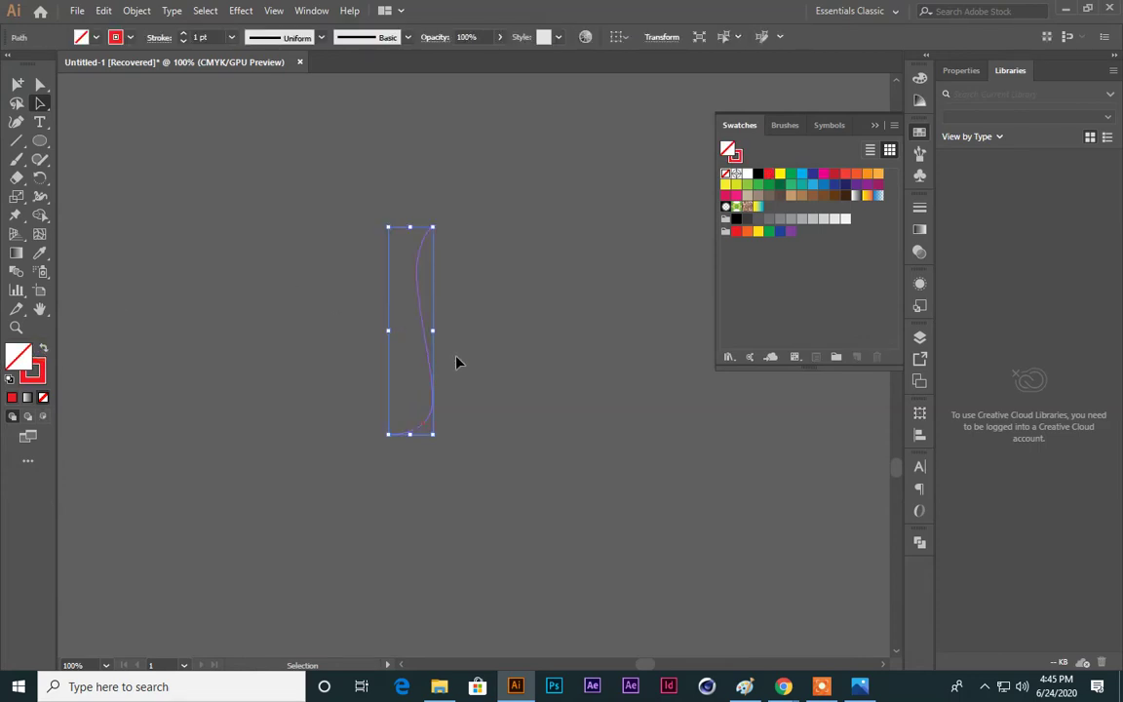
left_click(241, 11)
mouse_move(342, 99)
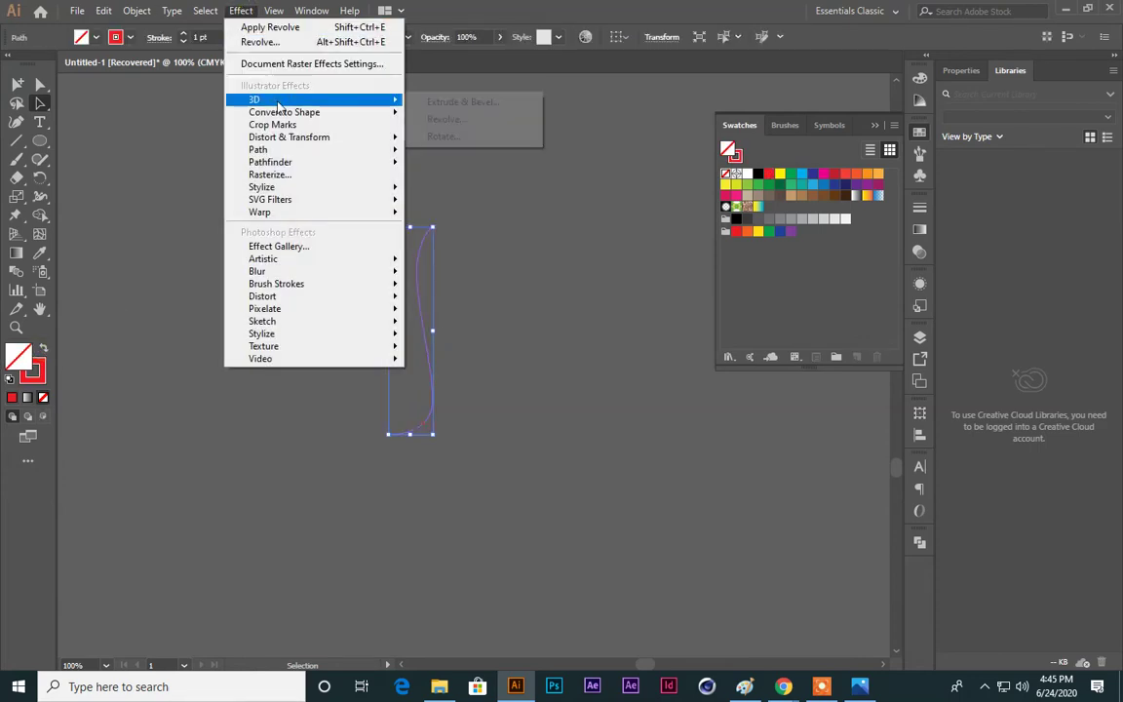
left_click(441, 121)
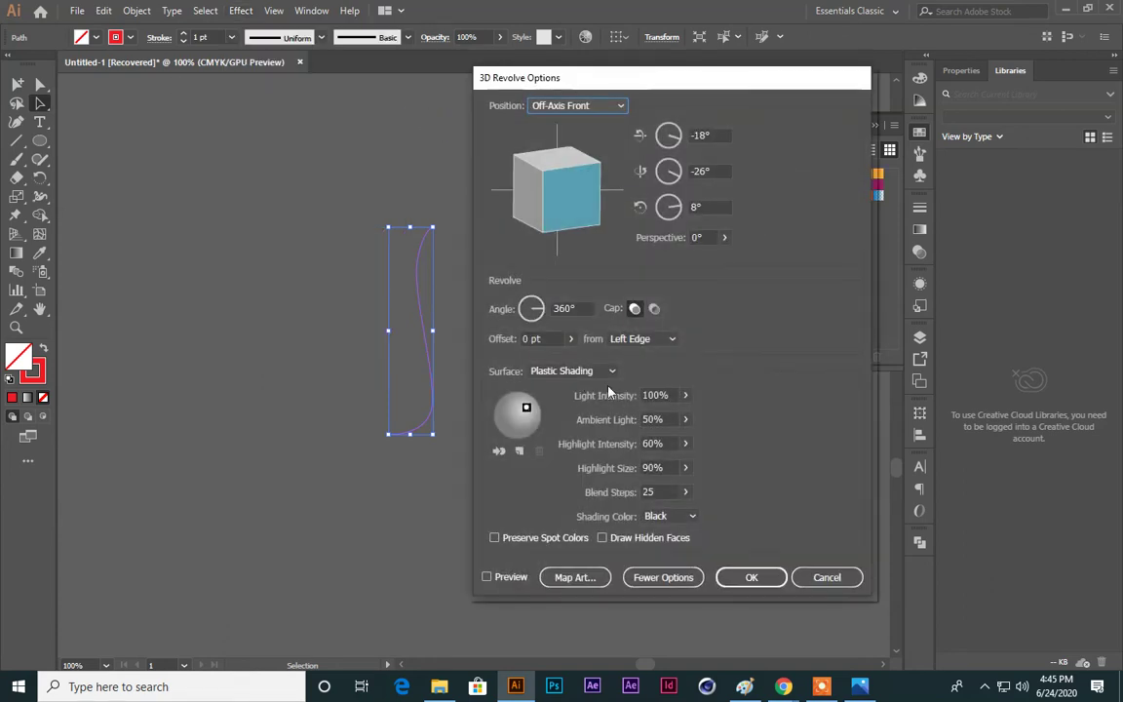
left_click(486, 576)
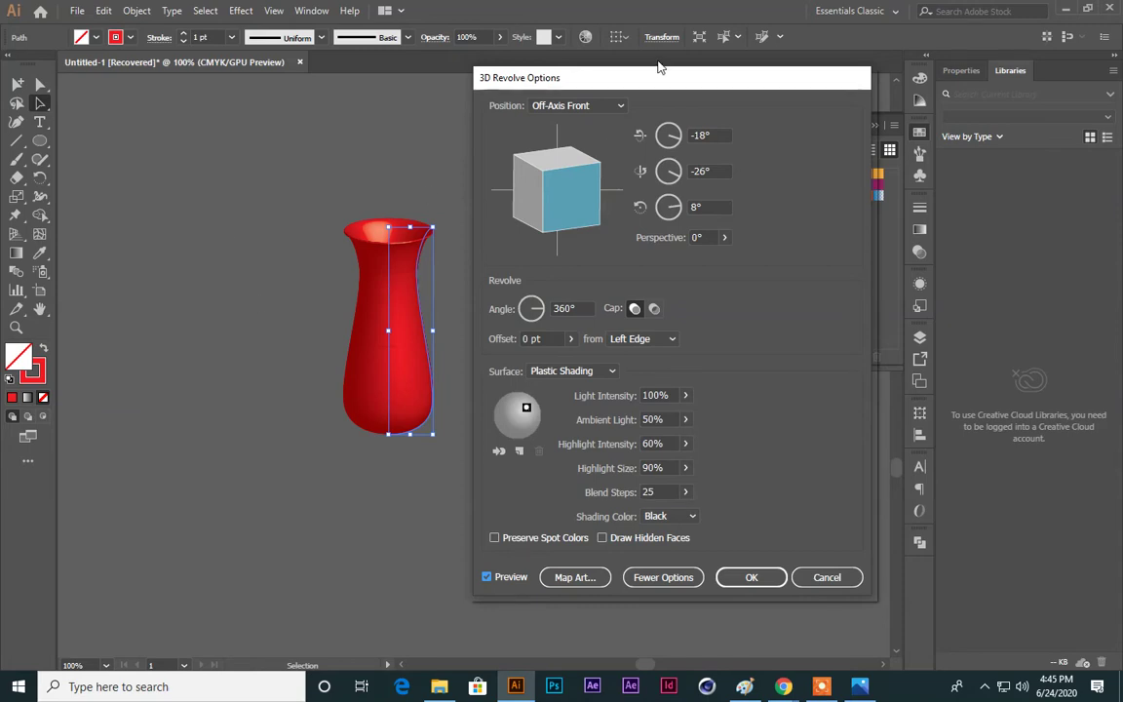
left_click_drag(671, 83, 719, 86)
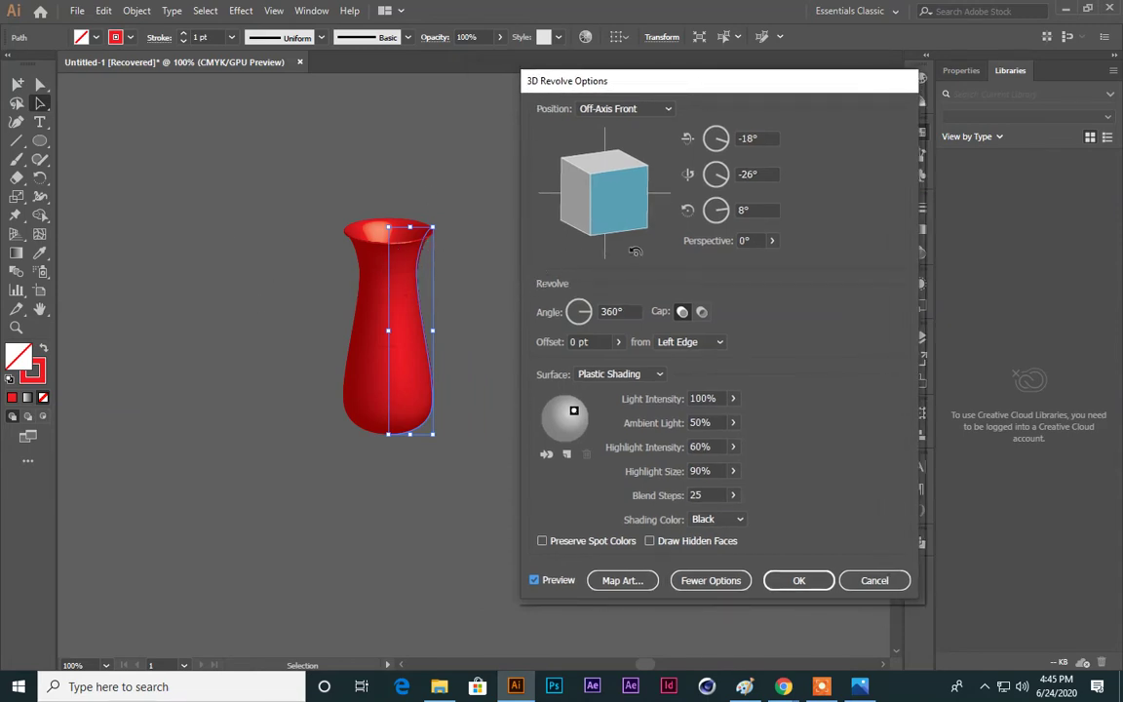
left_click_drag(694, 78, 708, 59)
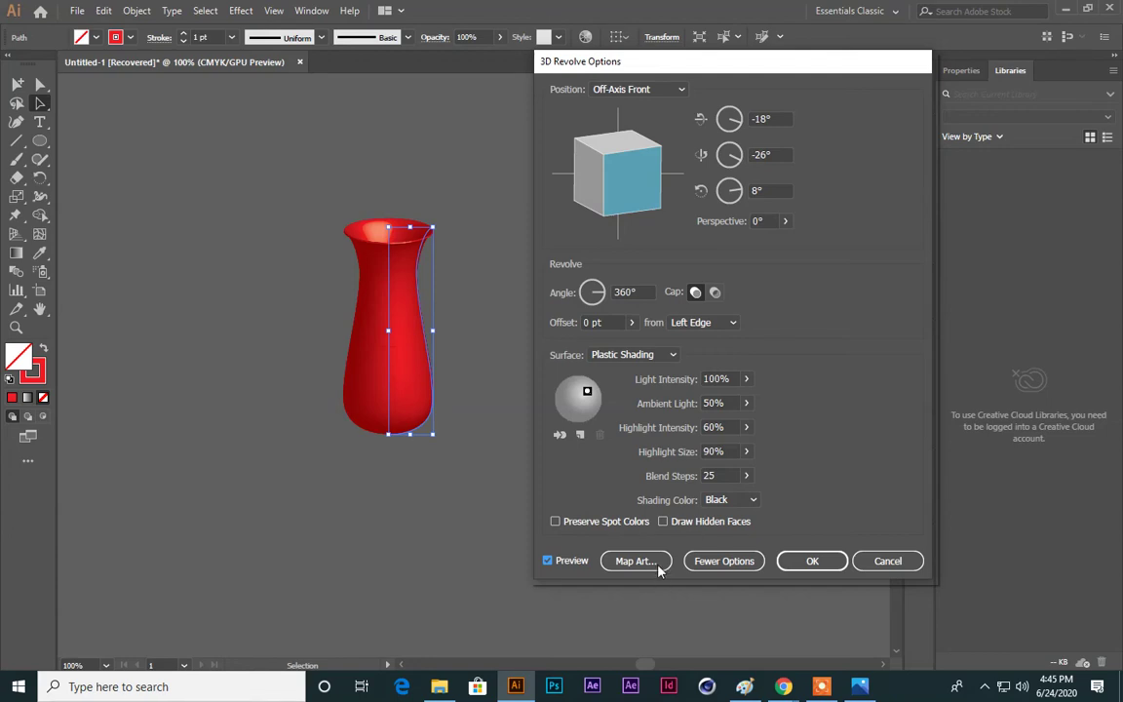
left_click_drag(674, 61, 672, 102)
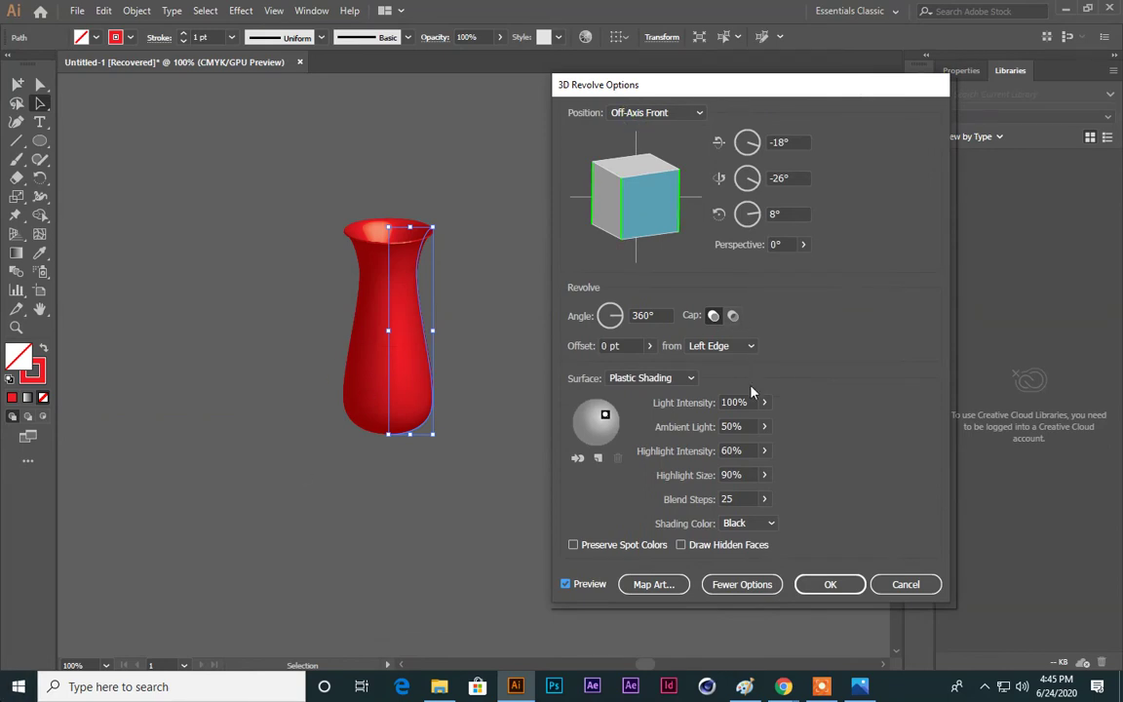
Step: Map the symbol named new onto the first surface of the revolved vase and apply the 3D Revolve effect
left_click(655, 585)
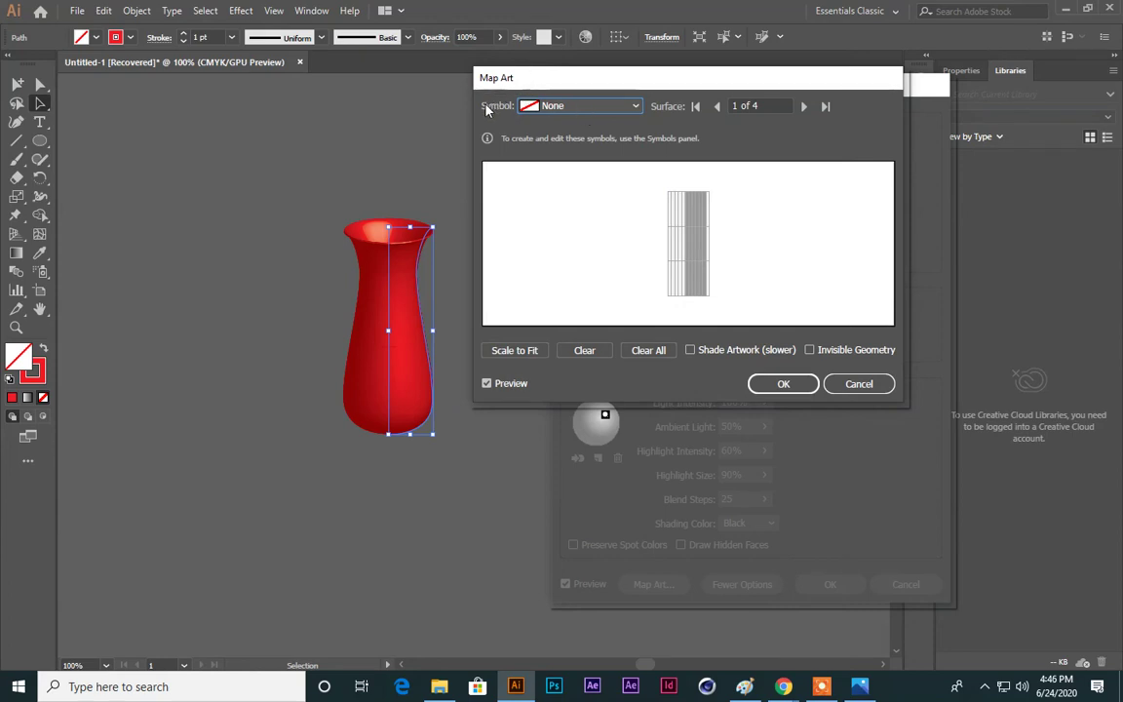
left_click(571, 105)
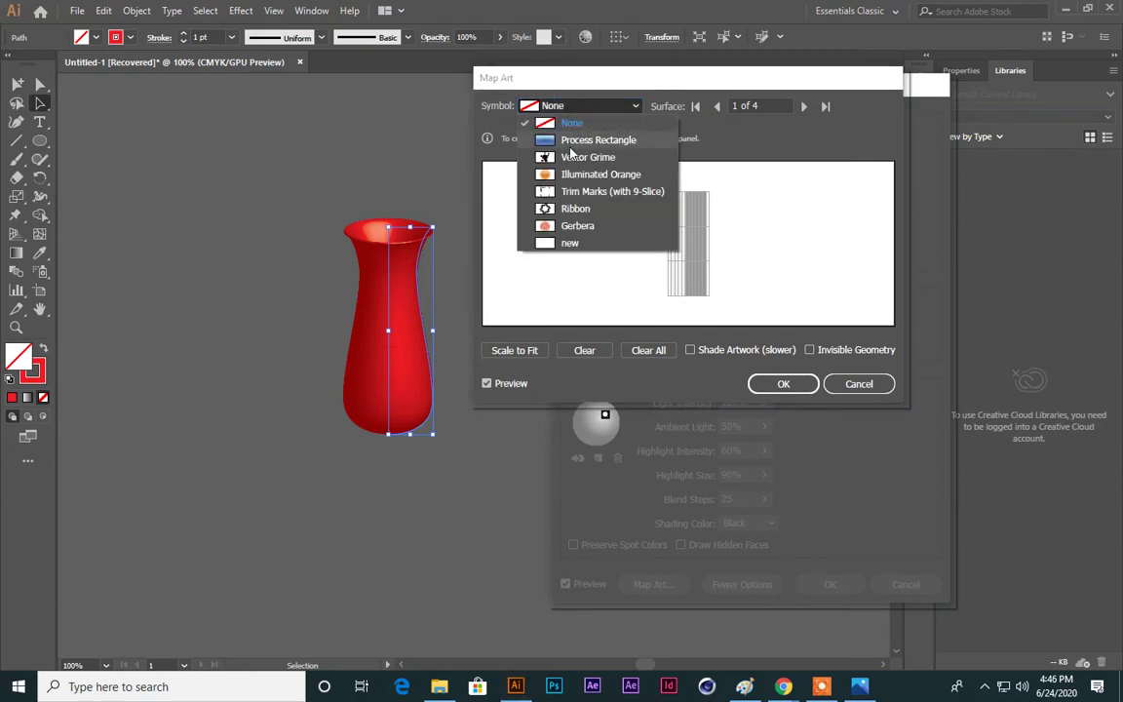
left_click(572, 242)
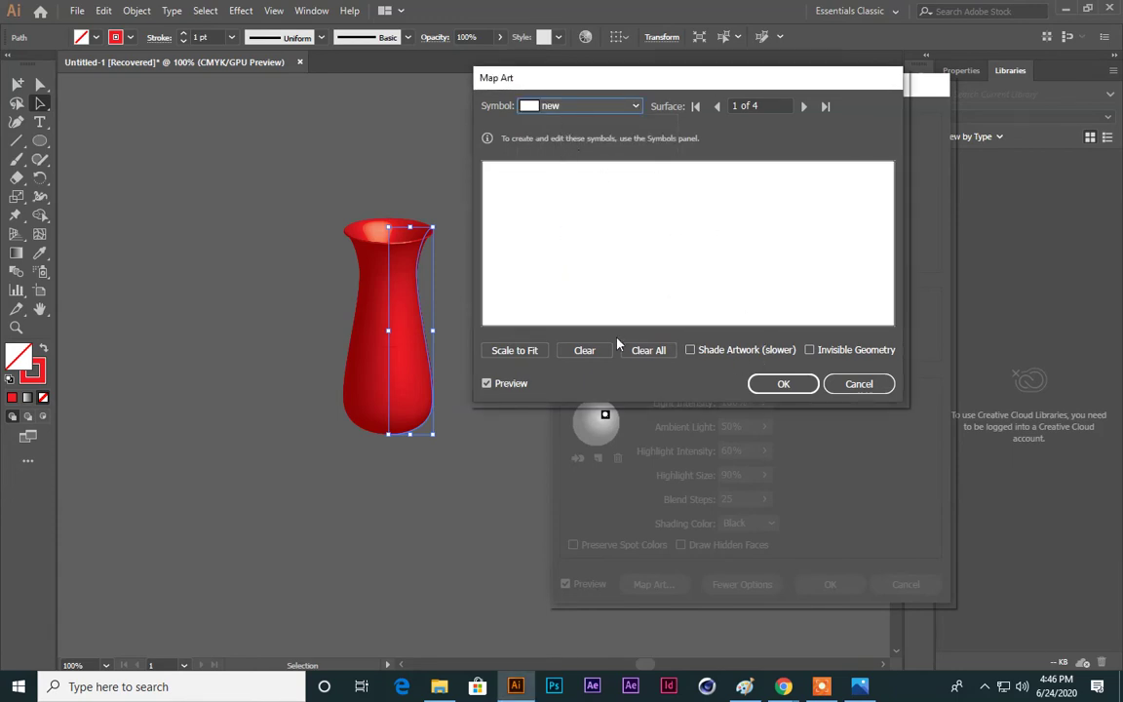
left_click(486, 383)
left_click(486, 383)
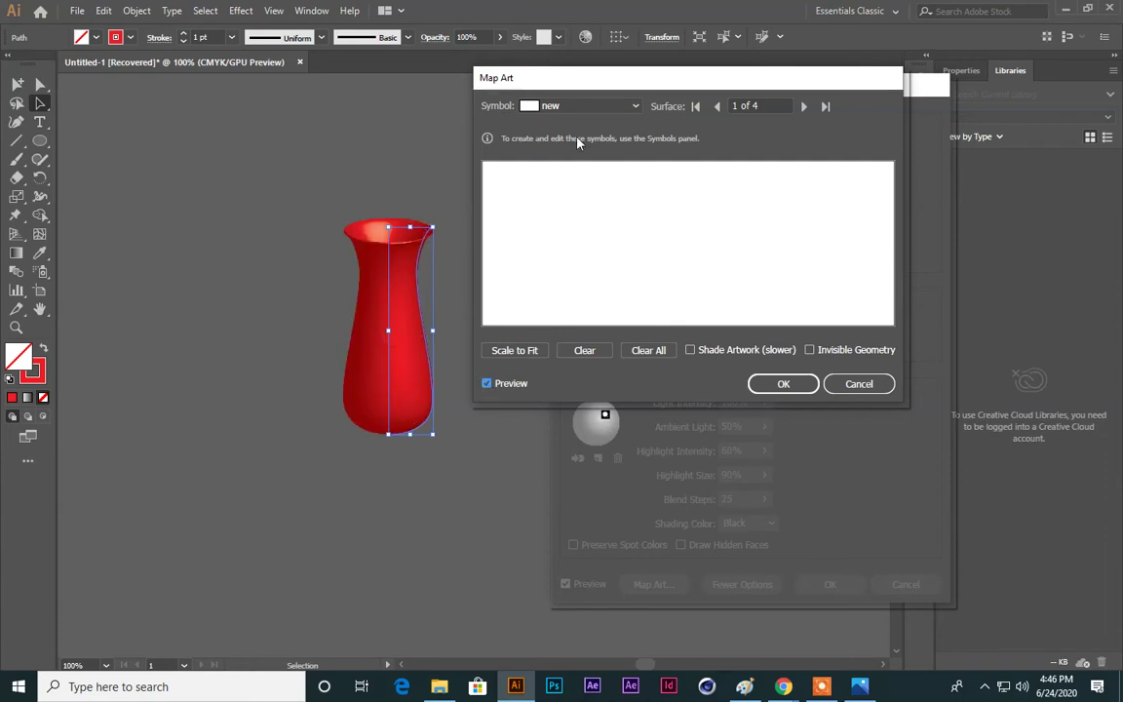
left_click(582, 106)
left_click(576, 243)
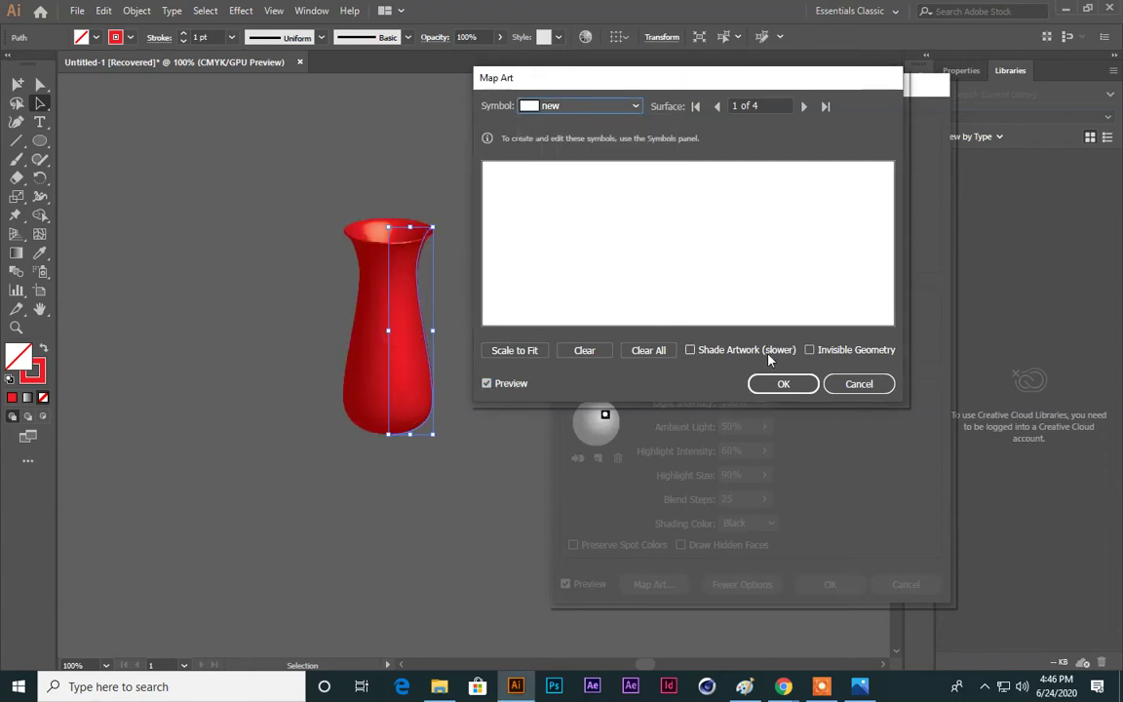
left_click_drag(762, 255, 669, 228)
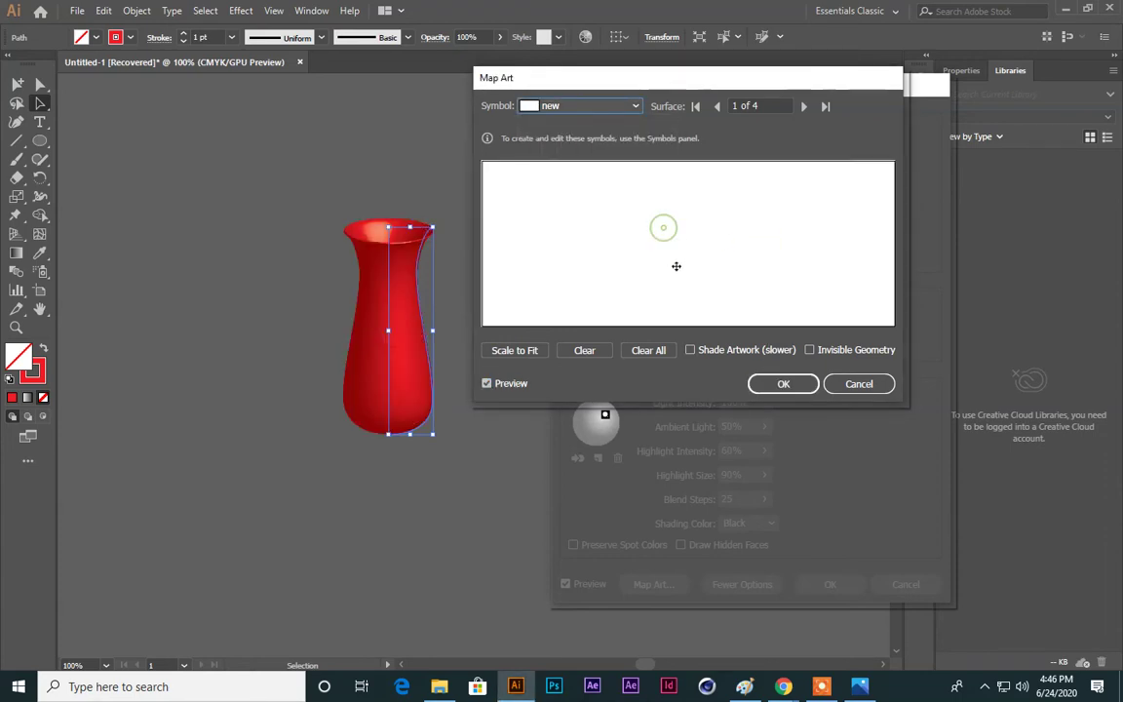
left_click(780, 386)
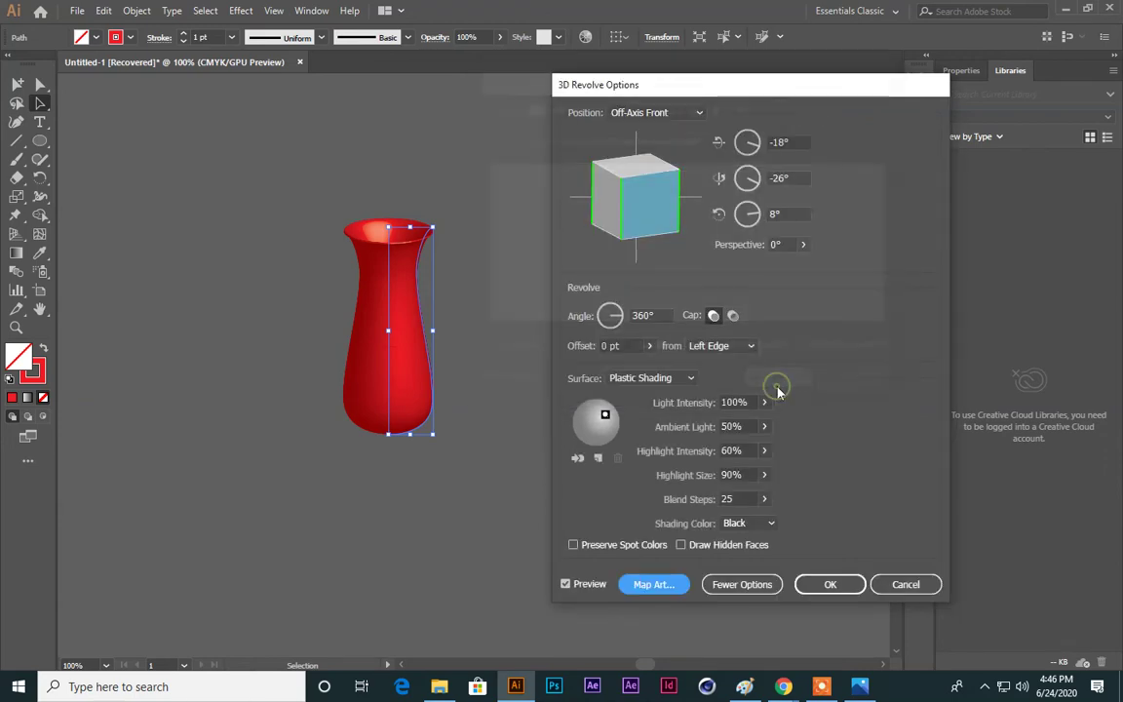
left_click(830, 587)
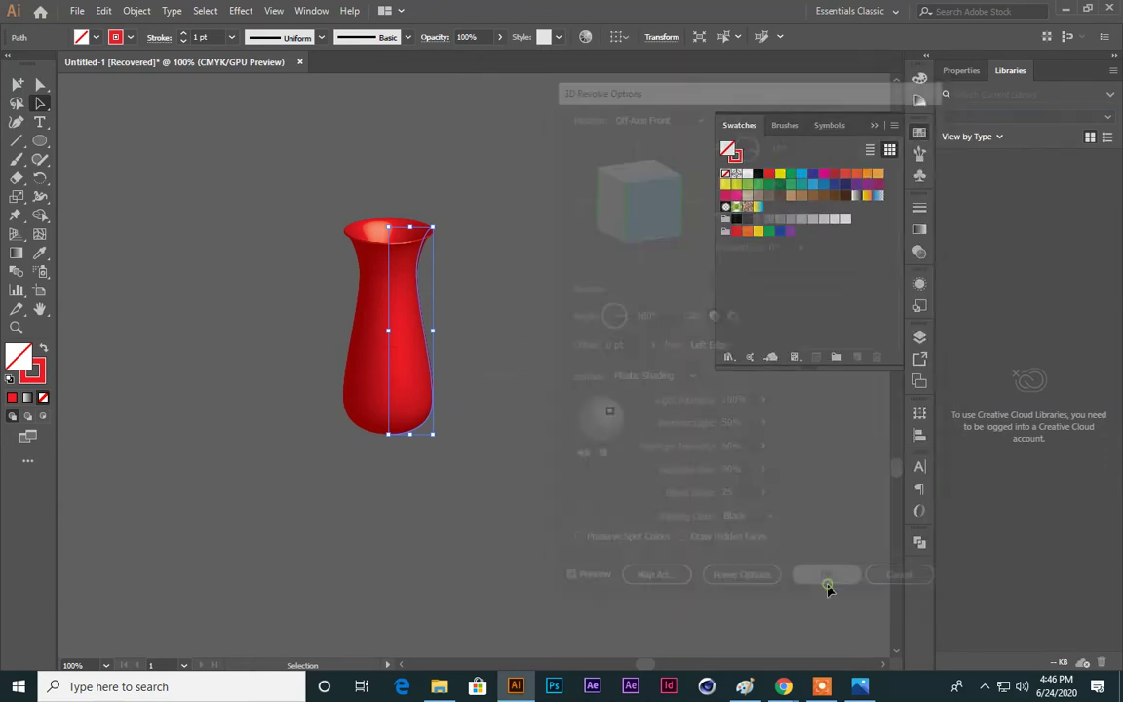
Step: Undo the 3D Revolve effect on the vase and deselect the profile curve
left_click(573, 298)
left_click_drag(416, 320, 416, 282)
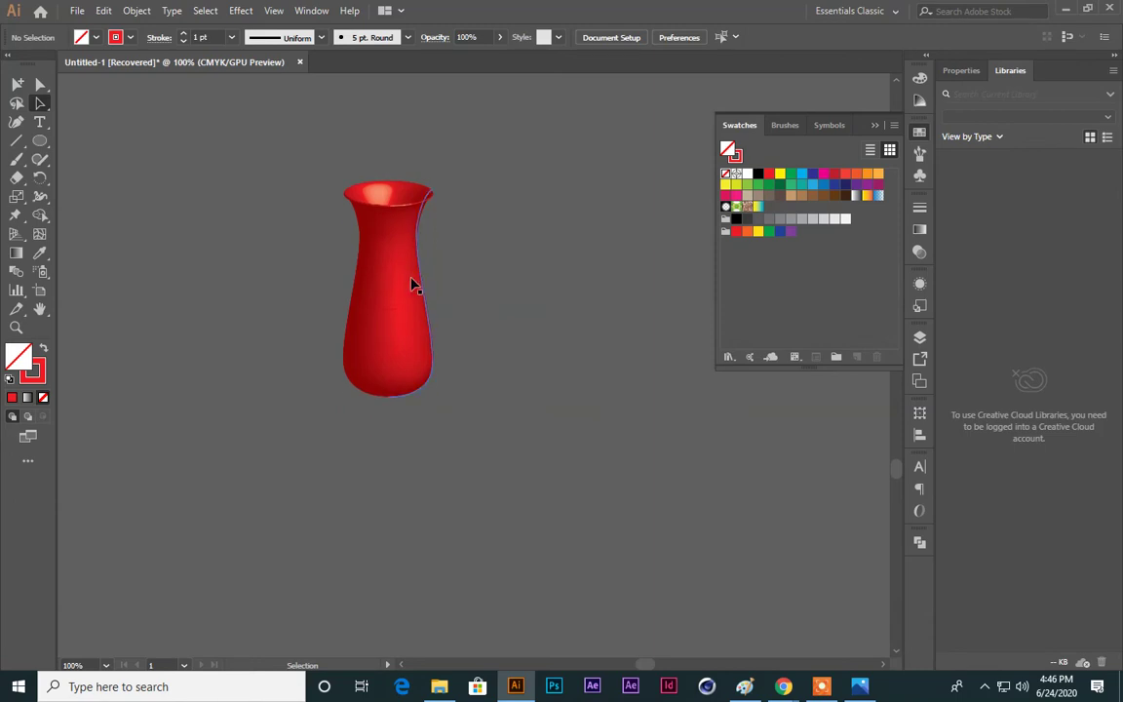
key("ctrl+z")
left_click(558, 345)
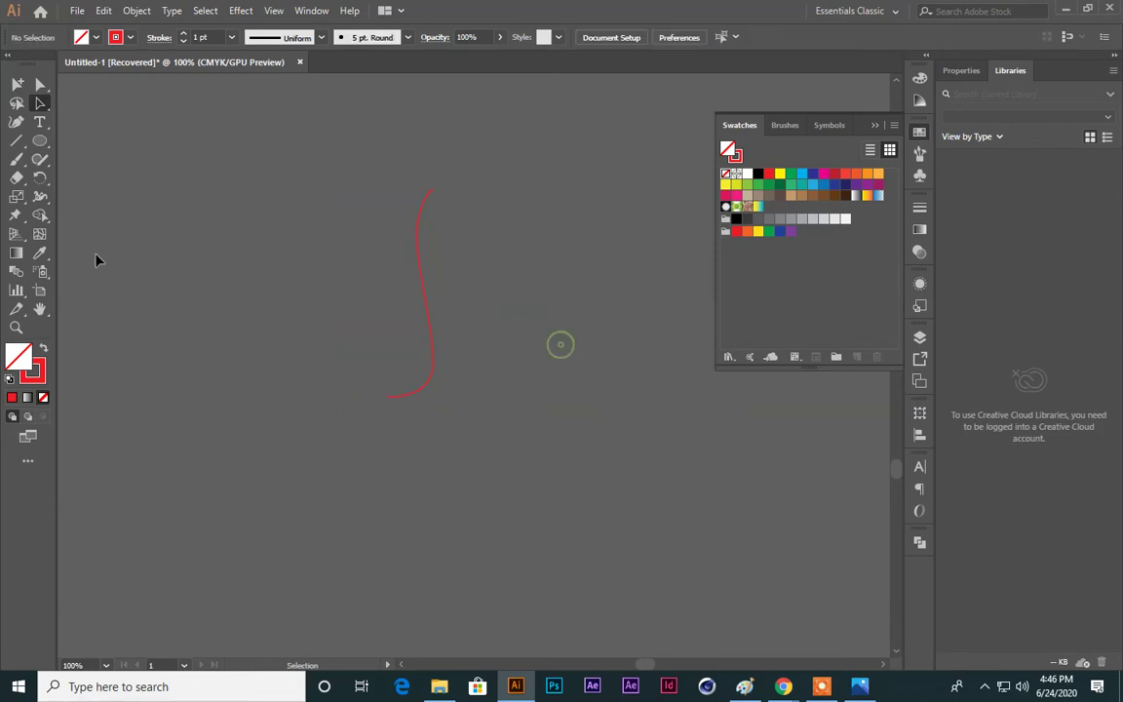
Step: Draw a circle about 48 mm in diameter in the empty area below the vase profile
left_click_drag(38, 147, 92, 234)
scroll(515, 353, "down", 4)
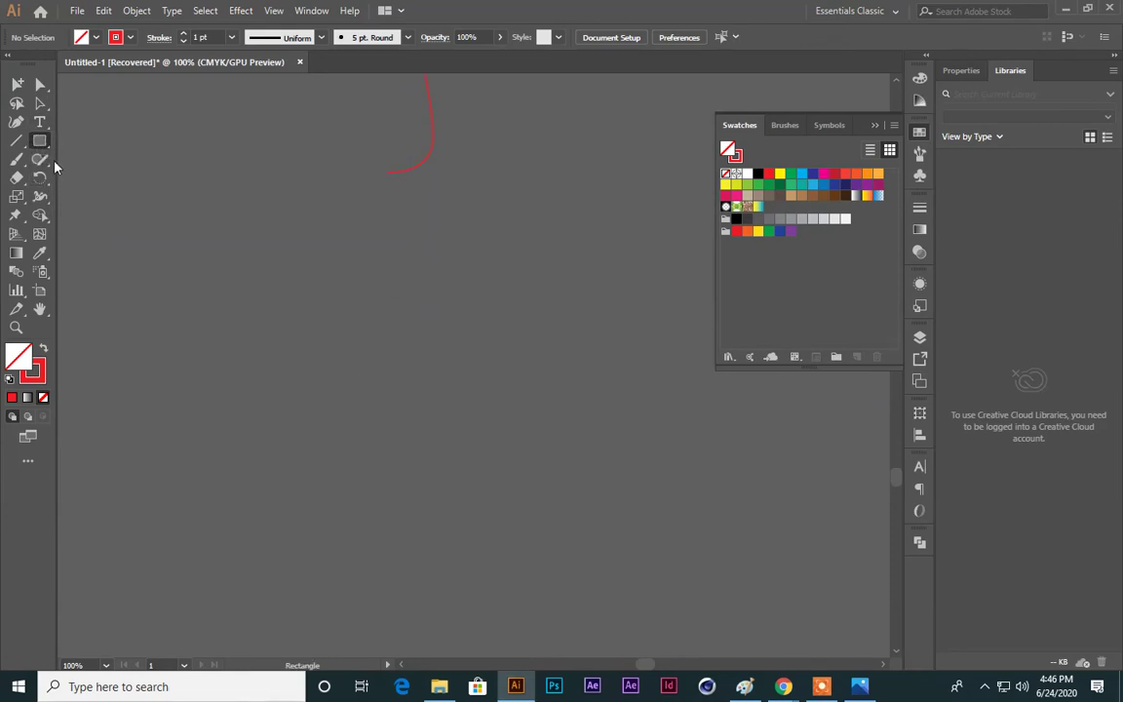
left_click_drag(39, 144, 137, 162)
left_click_drag(483, 394, 553, 461)
Step: Duplicate the circle horizontally to its right so that the copy partly overlaps the original
left_click(18, 85)
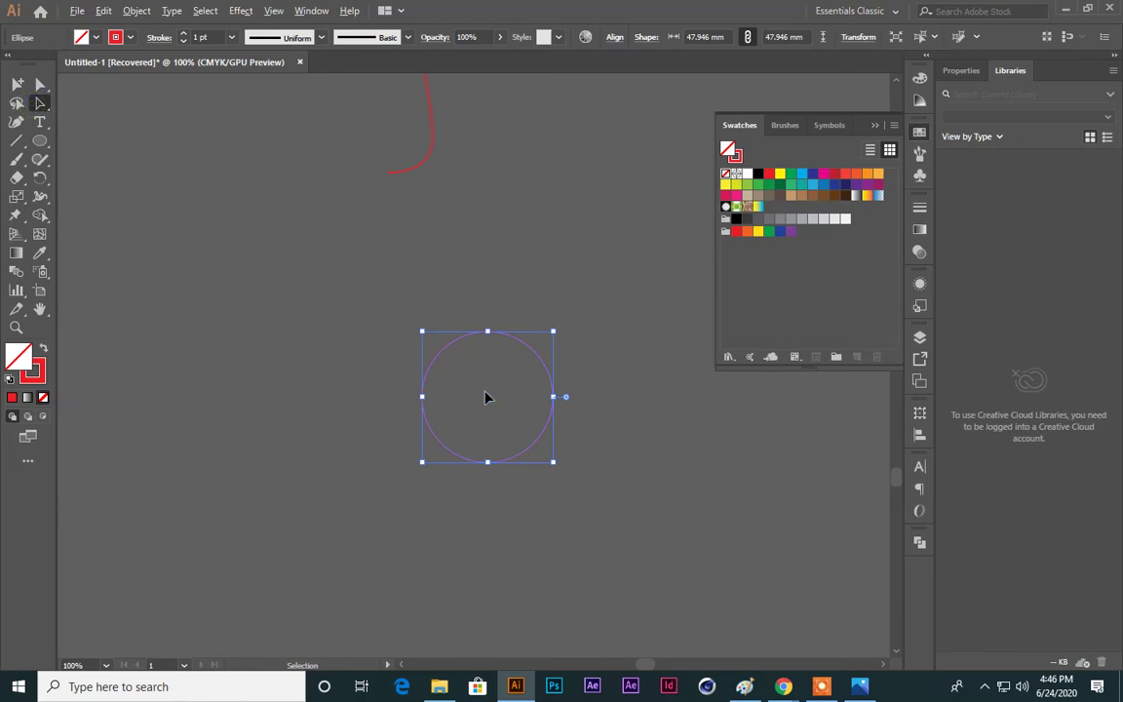
left_click(519, 376)
left_click(488, 381)
left_click_drag(486, 403, 571, 404, "alt")
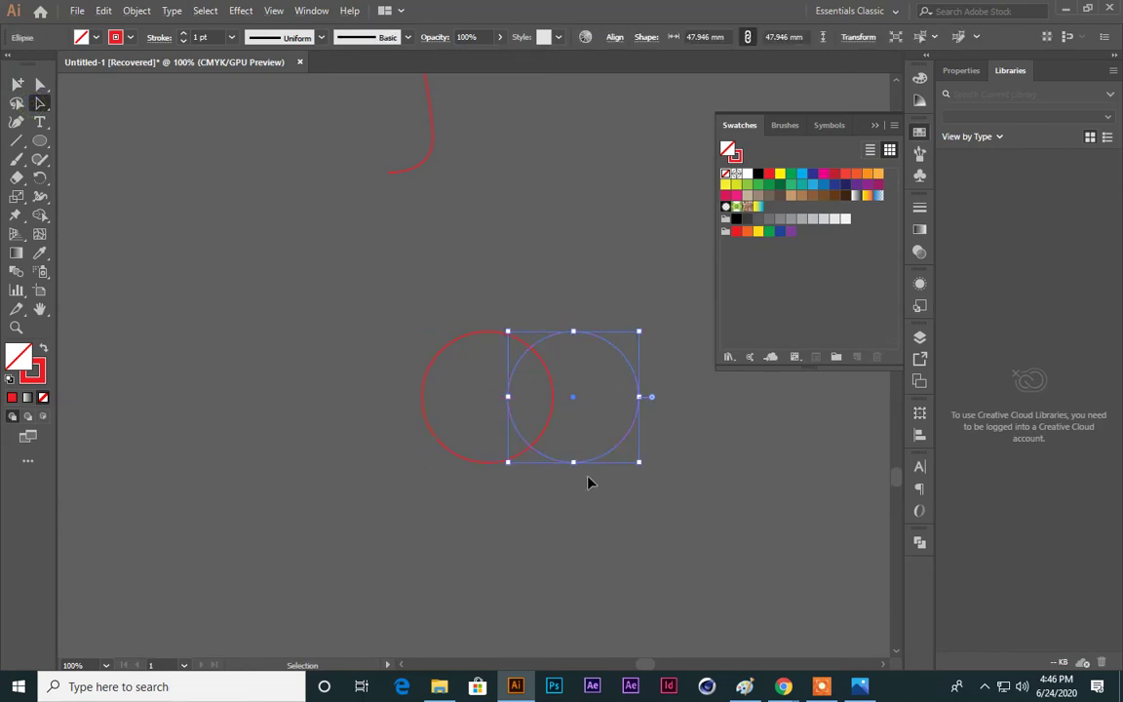
Step: Swap fill and stroke on both circles for a solid red fill and intersect them into a petal shape
left_click_drag(600, 500, 495, 412)
left_click(44, 353)
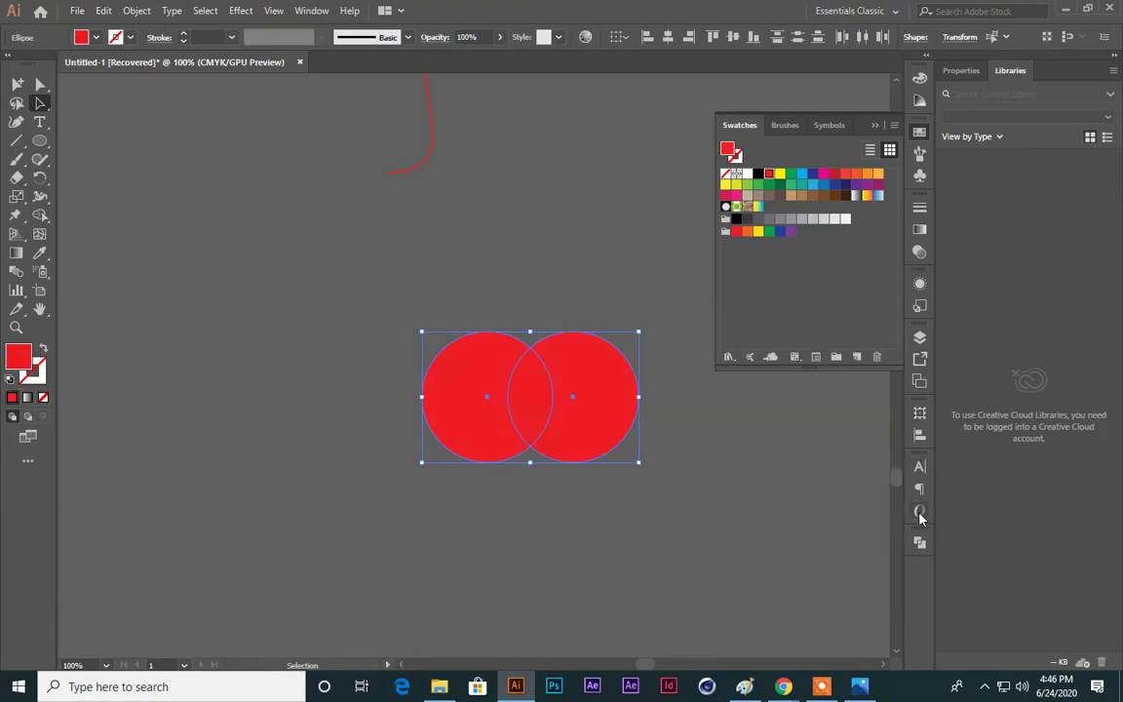
left_click(921, 543)
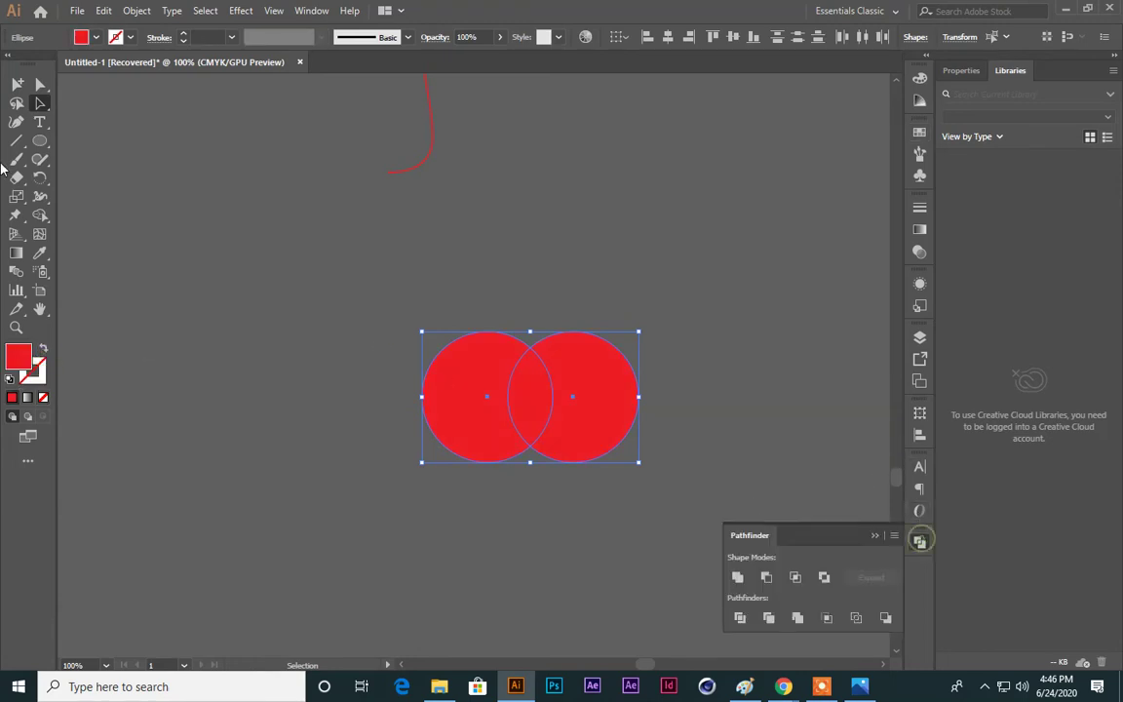
left_click(794, 578)
left_click(652, 365)
Step: Move the red petal upward and rotate it clockwise by about 45° so it leans to the right
left_click_drag(540, 401, 543, 301)
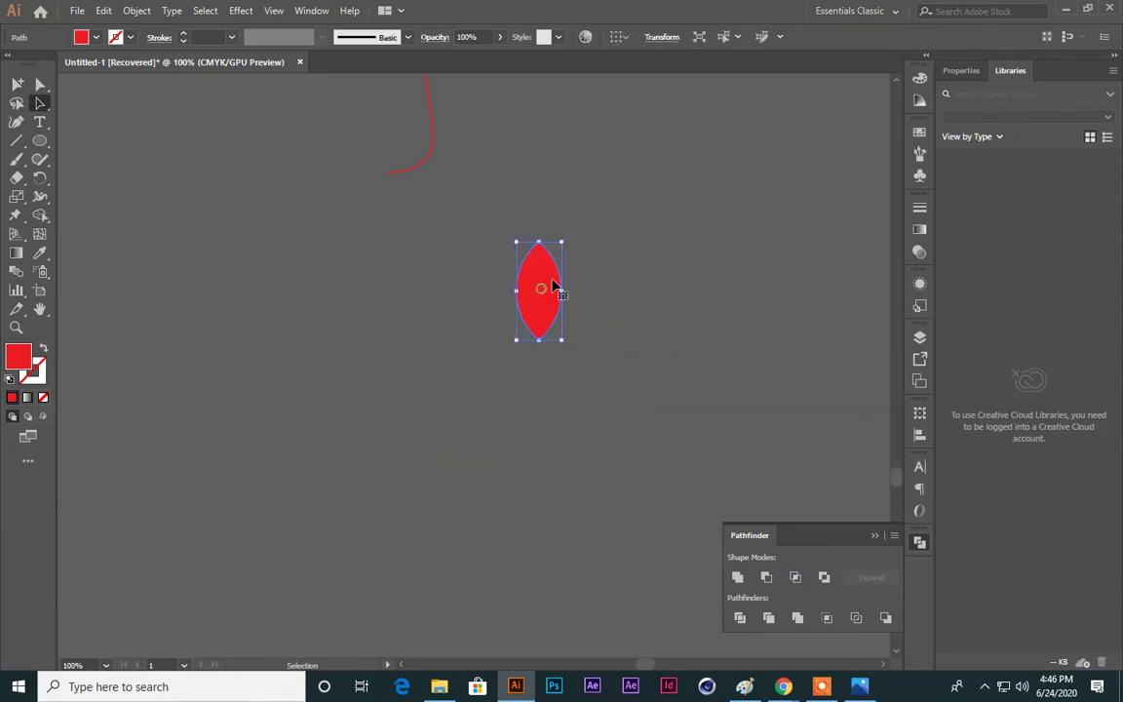
left_click_drag(570, 240, 592, 271)
key("a")
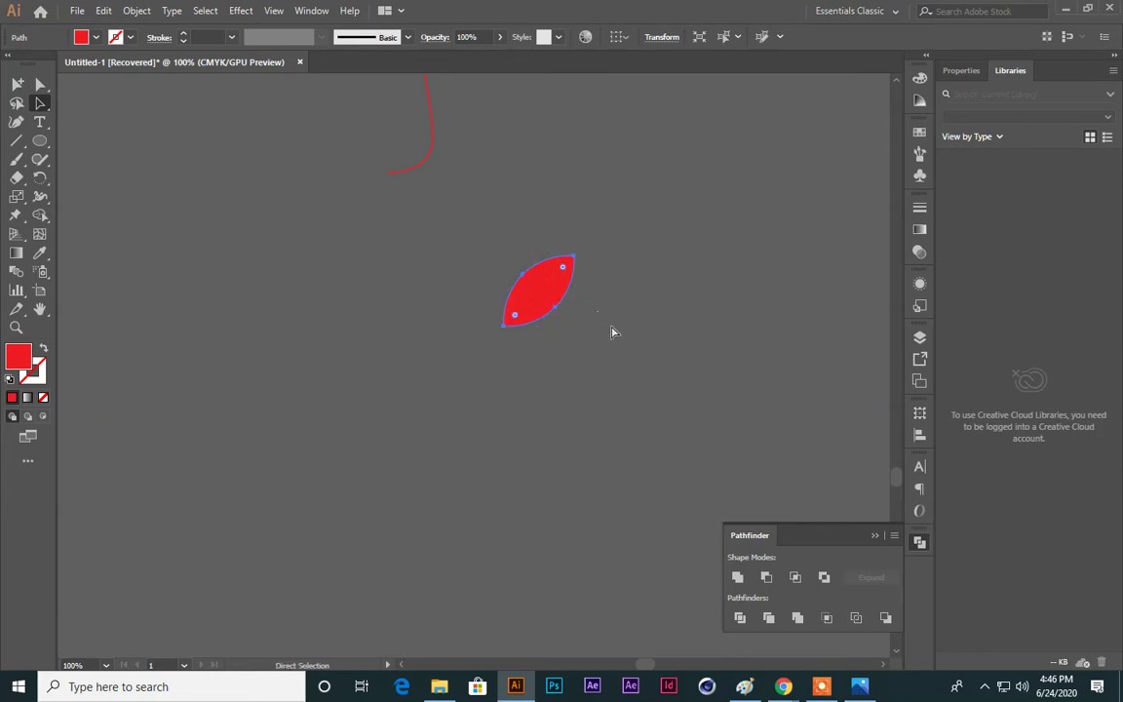
key("v")
key("a")
key("v")
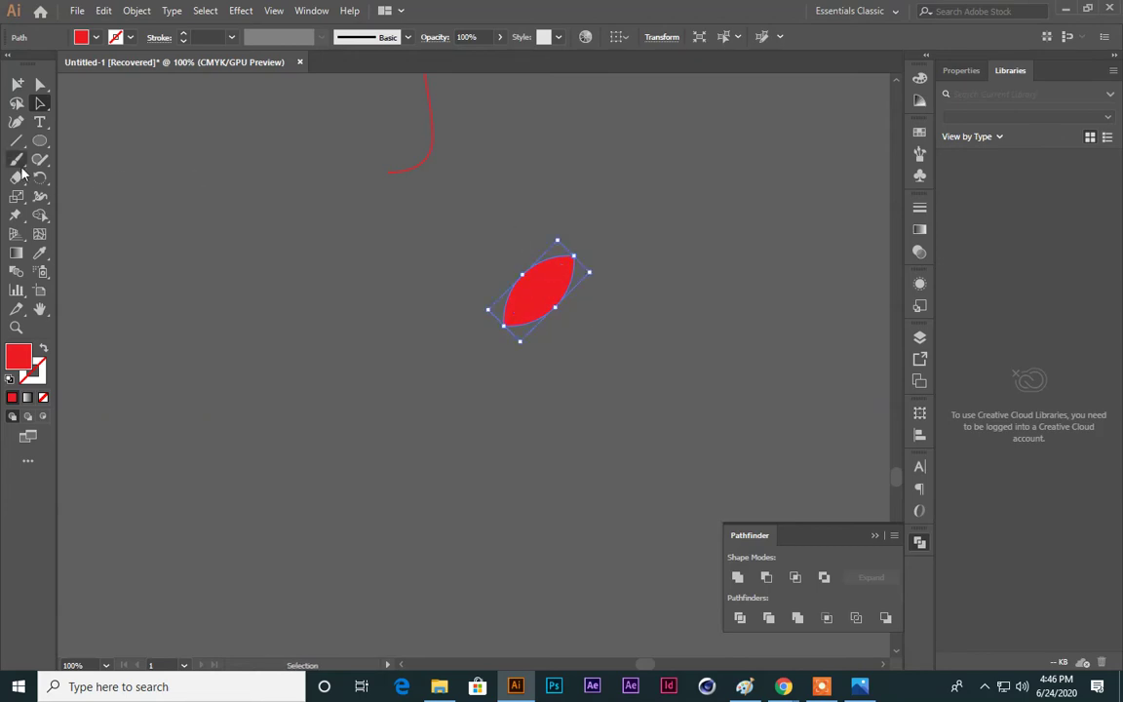
Step: Rotate copies of the petal around its lower tip to form a symmetrical three-petal flower
key("r")
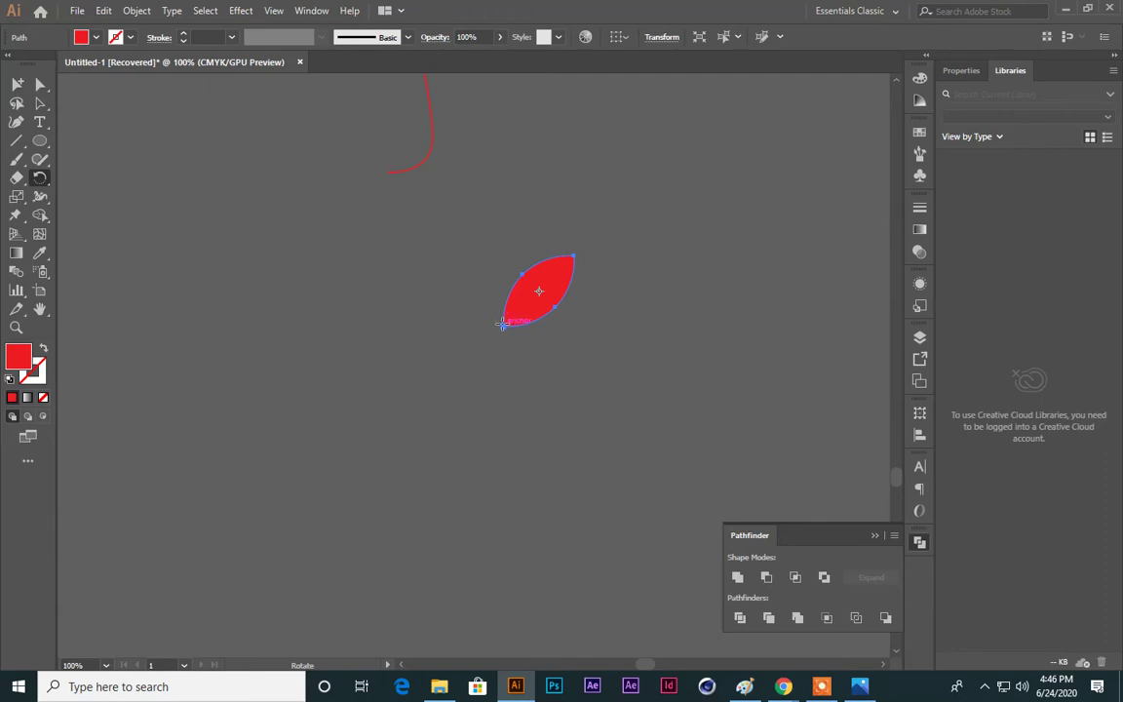
left_click(502, 324)
left_click_drag(557, 283, 509, 263)
key("v")
key("ctrl+d")
Step: Select all three petals and unite them into a single flower shape with Pathfinder
left_click(39, 89)
left_click(364, 377)
left_click_drag(369, 271, 663, 396)
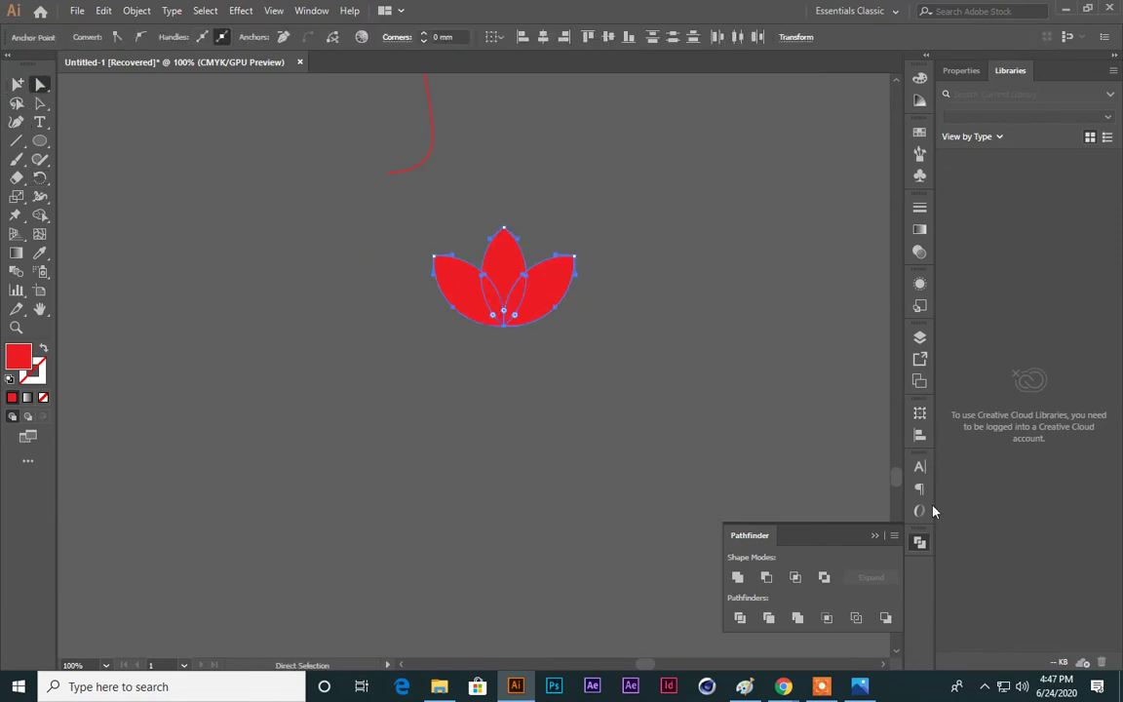
left_click(765, 576)
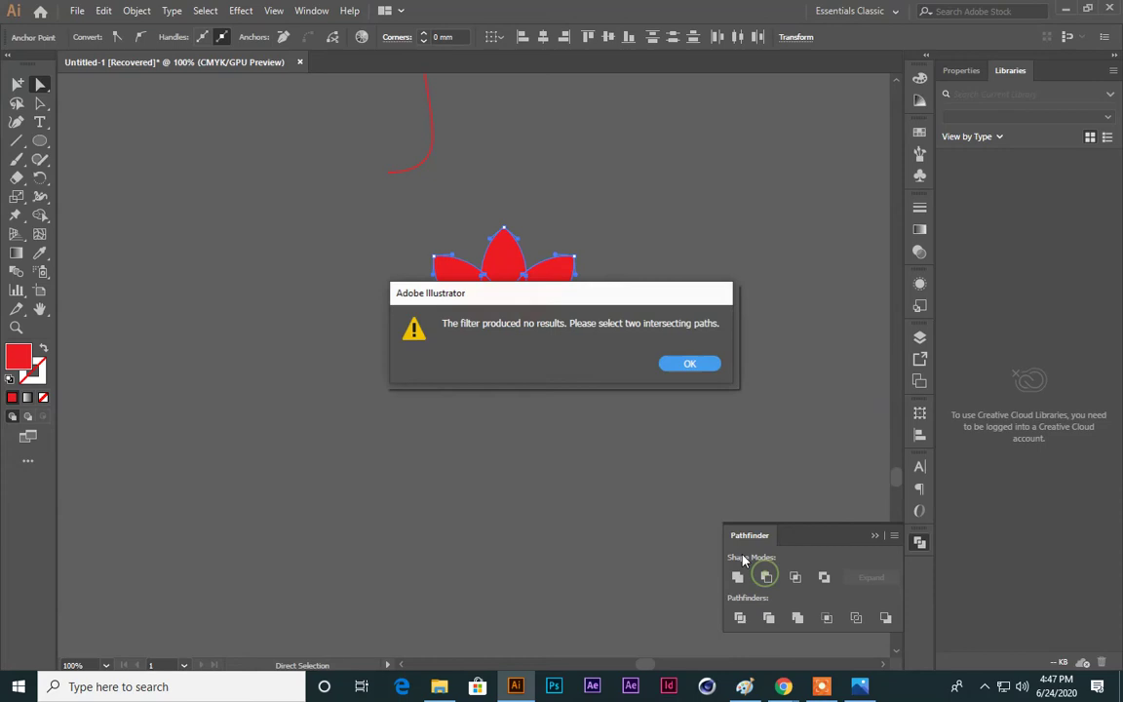
left_click(689, 364)
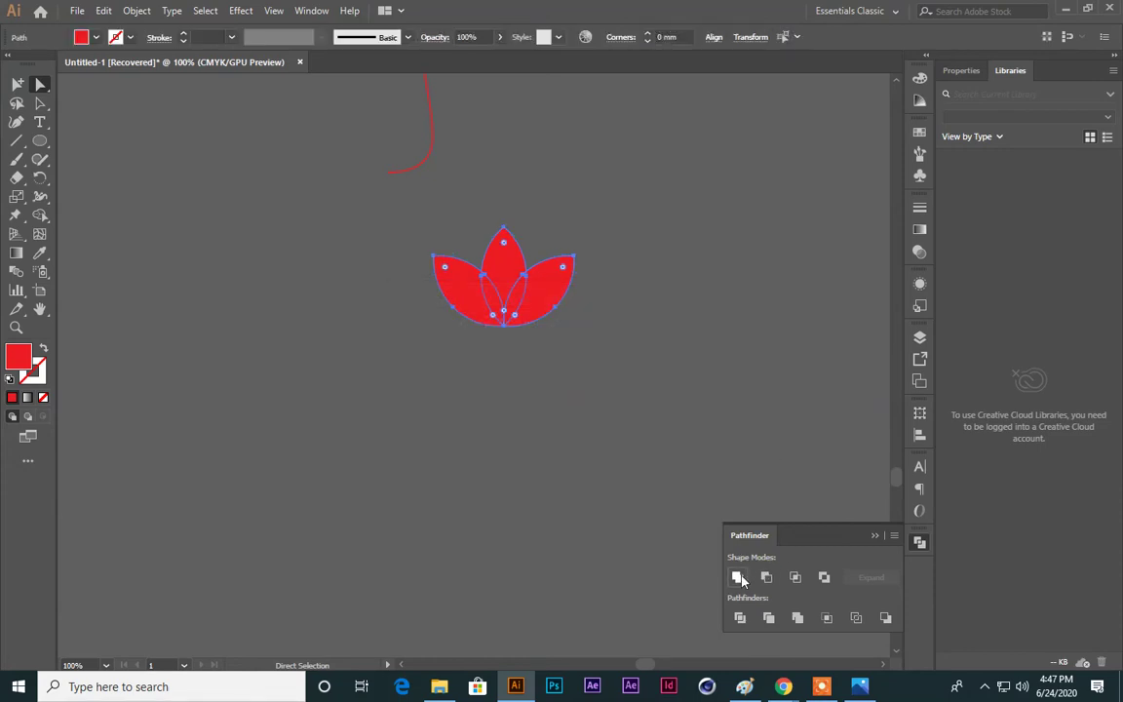
left_click(741, 579)
left_click(561, 366)
Step: Change the united flower's fill from red to the yellow swatch
scroll(585, 376, "up", 2)
scroll(595, 370, "down", 1)
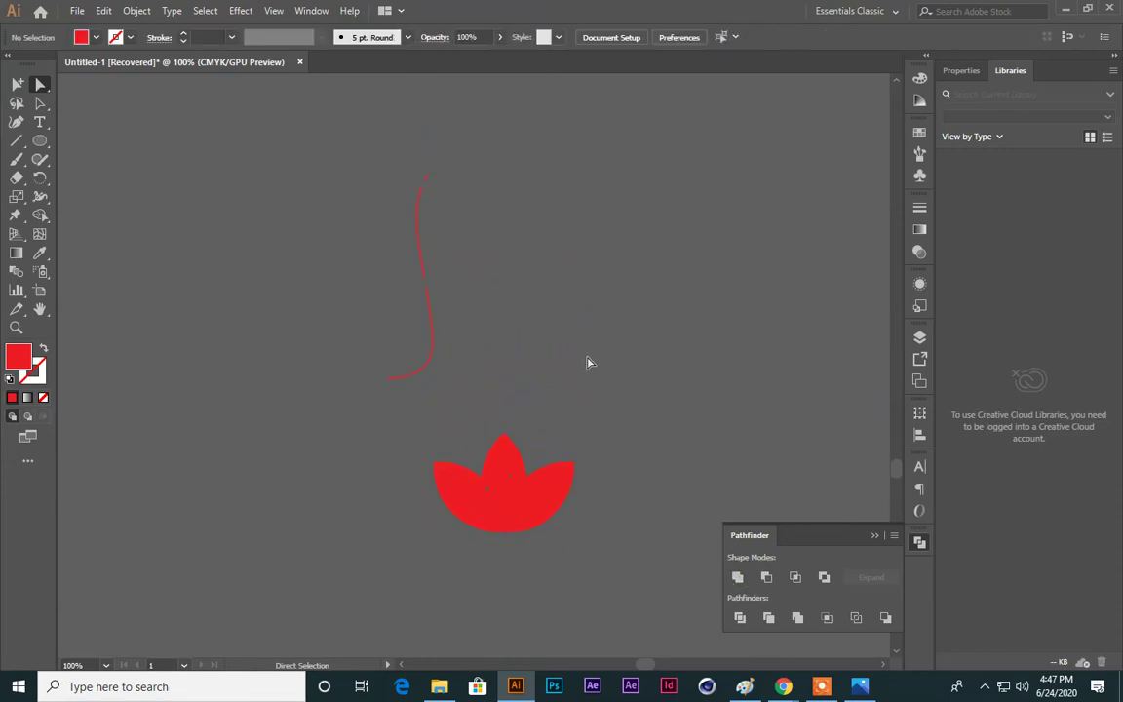
left_click(504, 456)
left_click(919, 131)
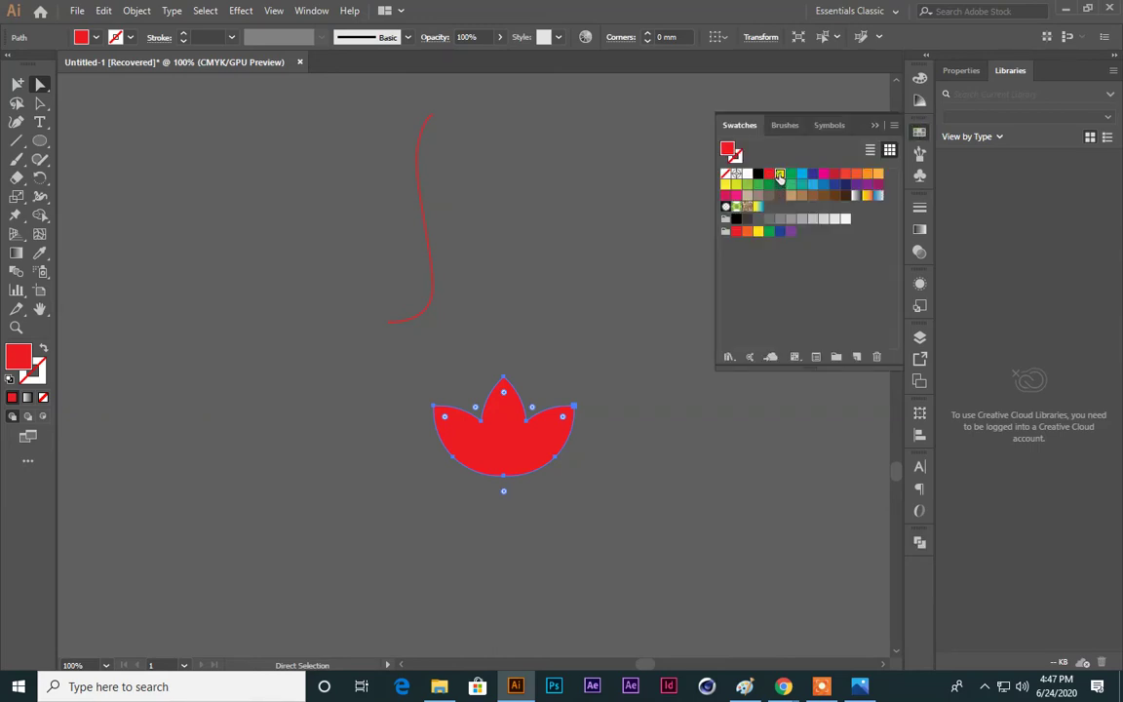
left_click(779, 174)
left_click(546, 295)
Step: Display the symbols collection and move the yellow flower a little to the right and up
left_click(486, 452)
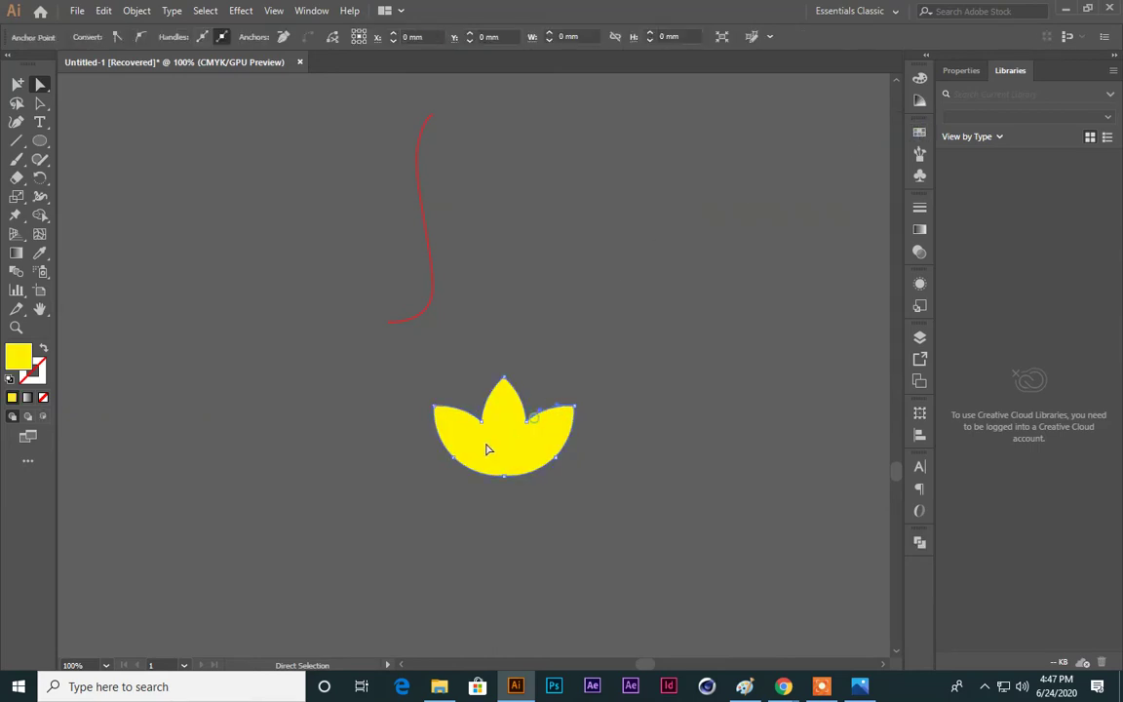
left_click(919, 174)
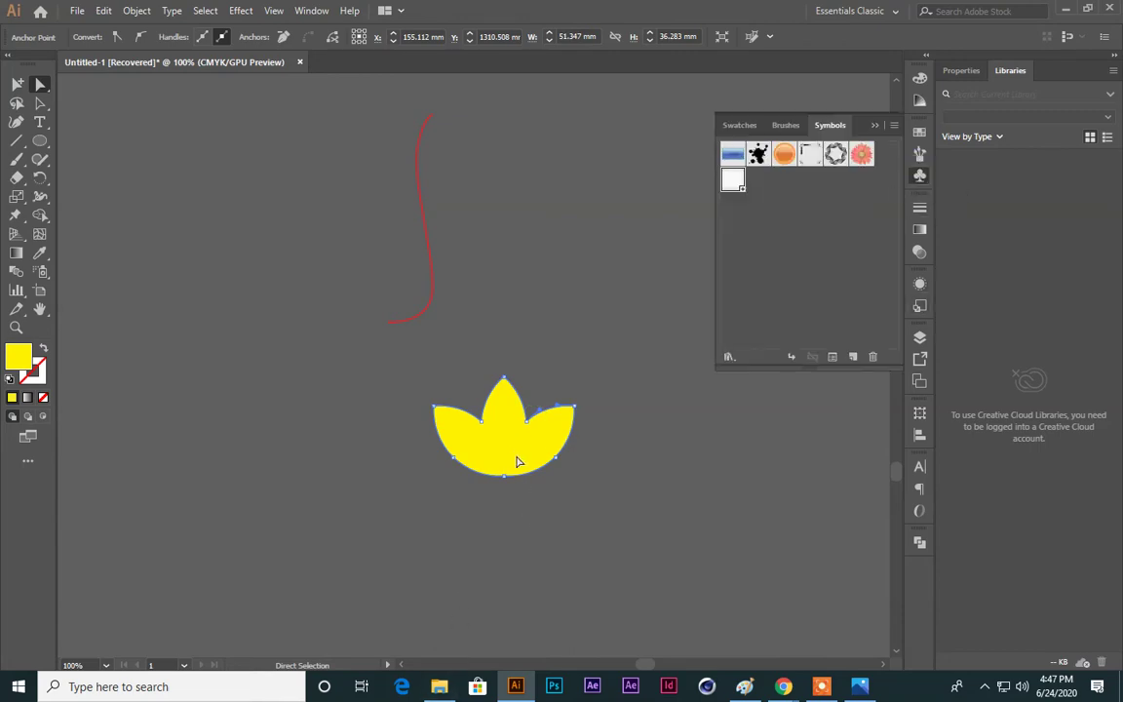
left_click(39, 101)
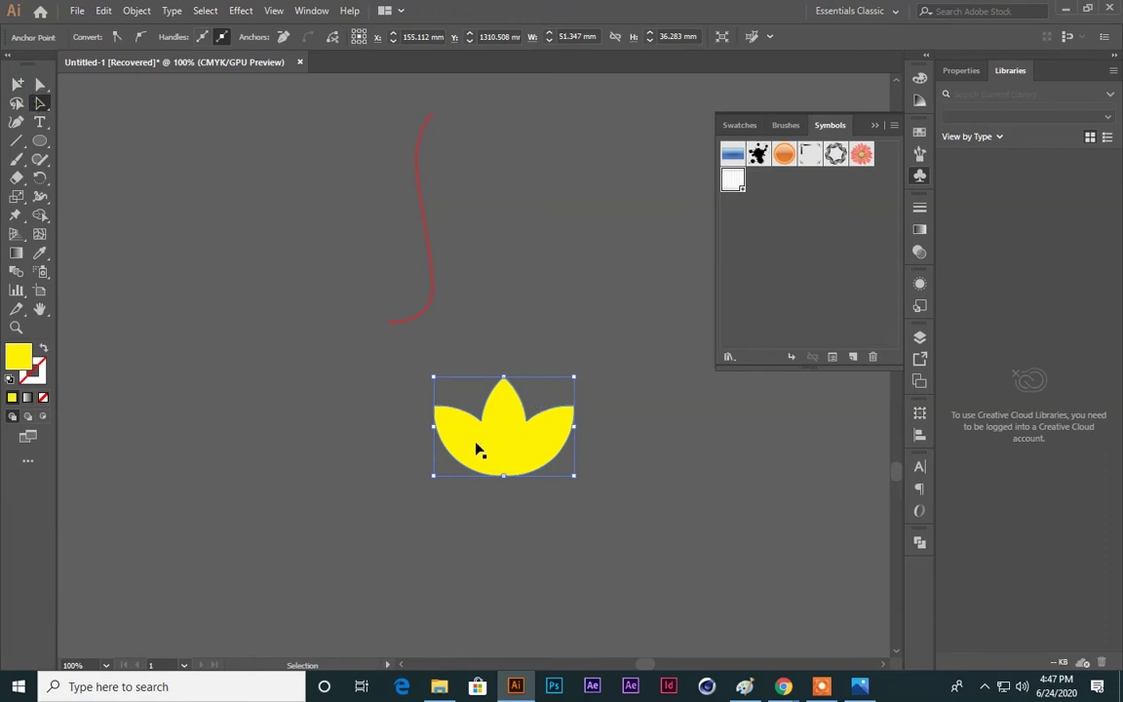
left_click_drag(477, 448, 567, 419)
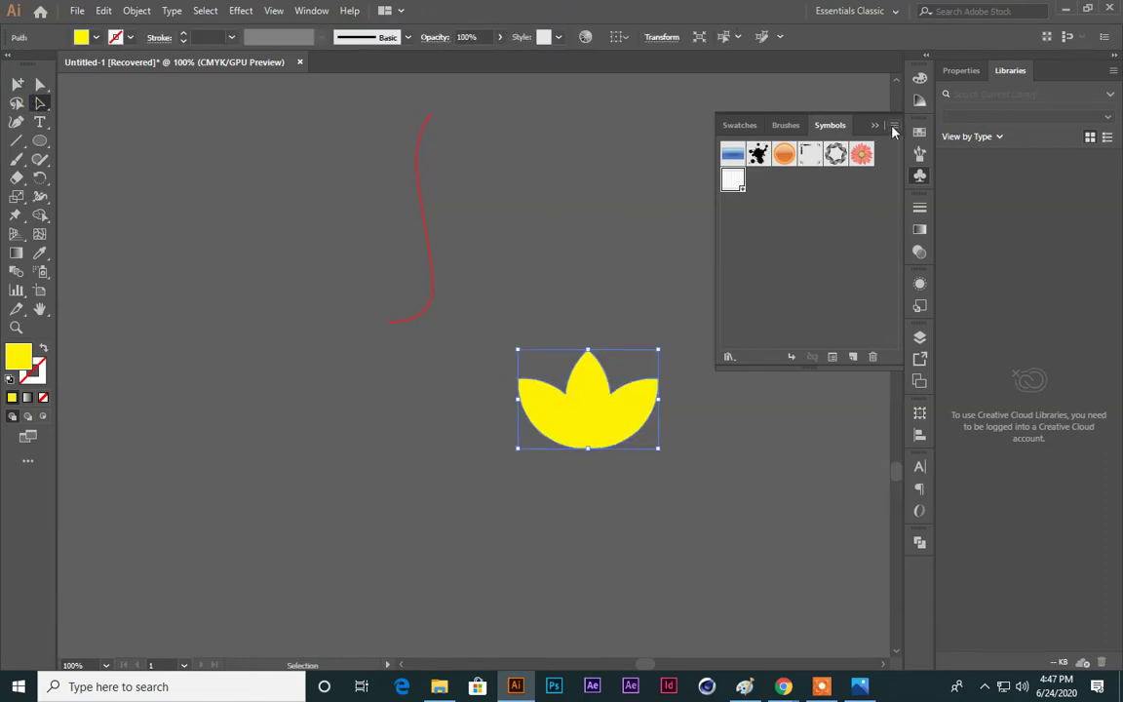
Step: Save the yellow flower as a dynamic Movie Clip symbol named flower
left_click(920, 175)
left_click(920, 176)
left_click_drag(589, 437, 805, 294)
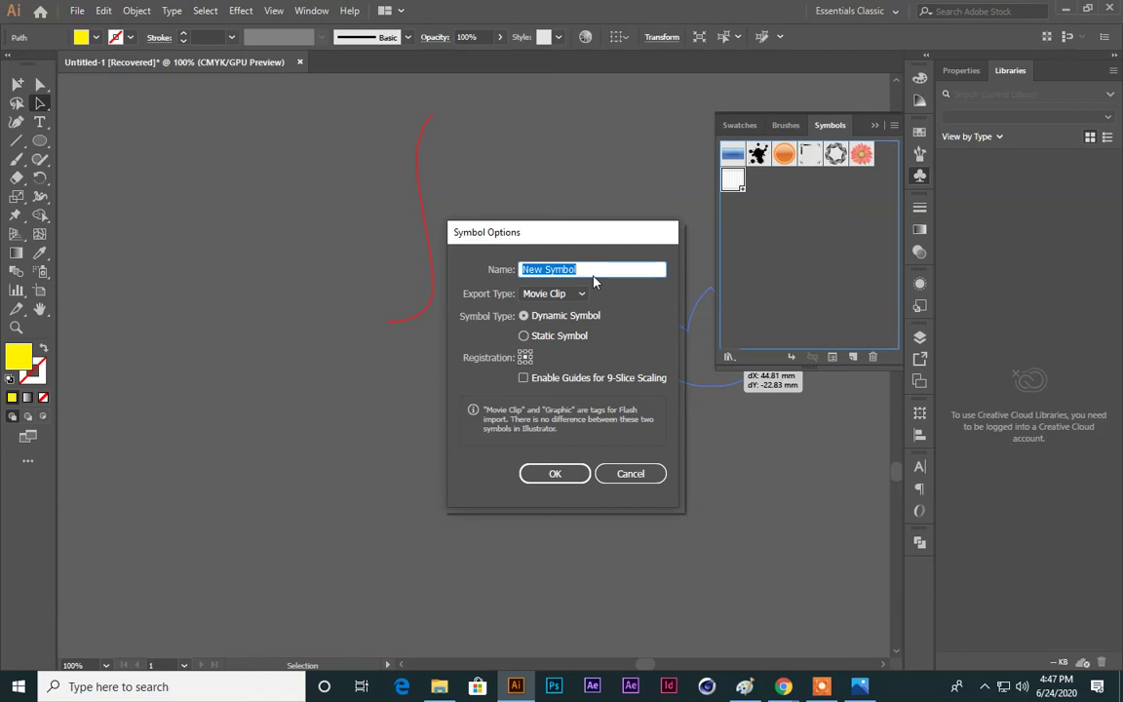
type("n")
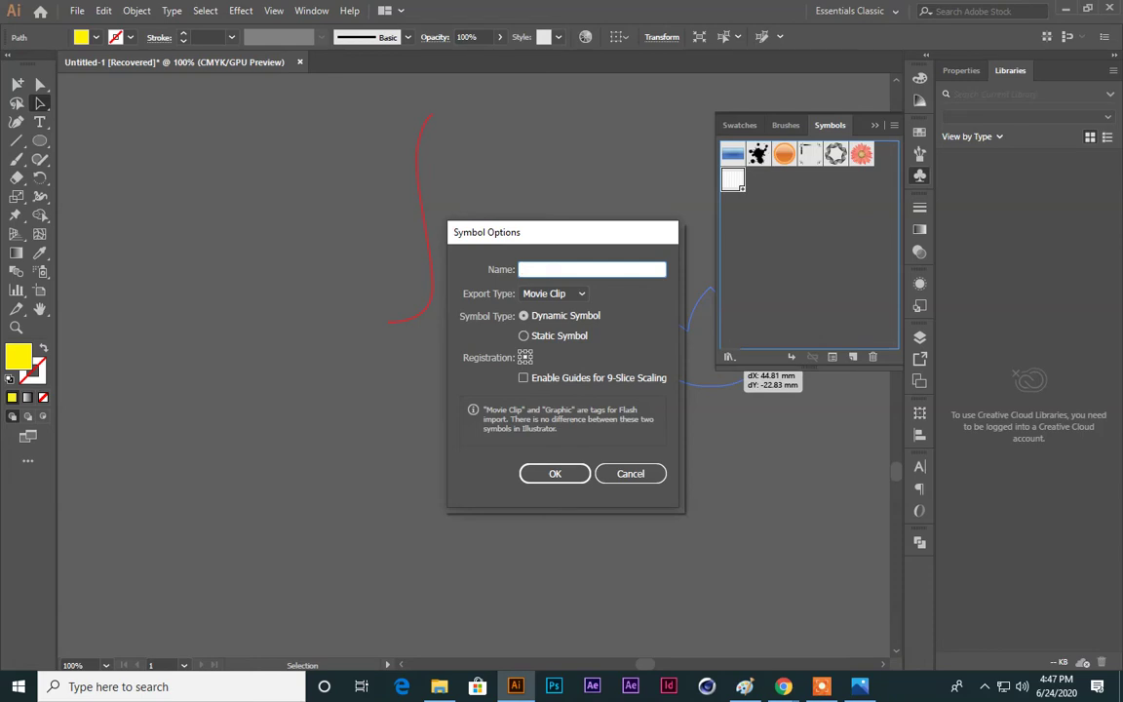
type("flower")
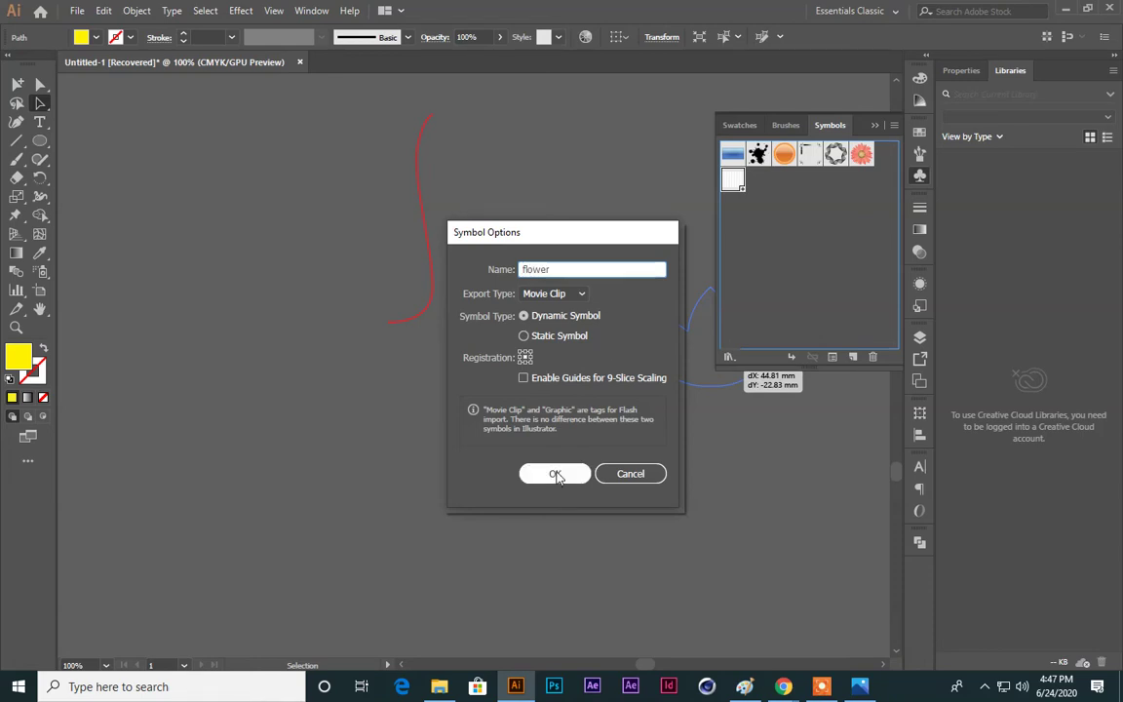
left_click(554, 474)
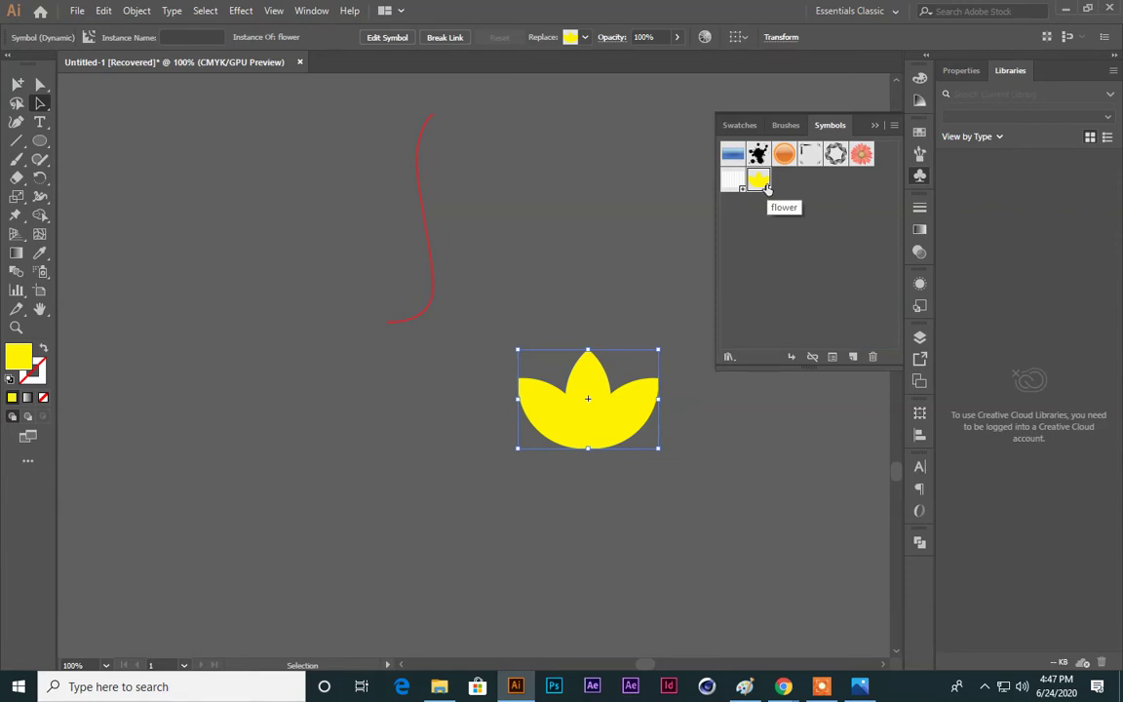
Step: Try a 360° 3D Revolve on the red curved vase profile with the preview on
left_click(519, 263)
left_click(426, 175)
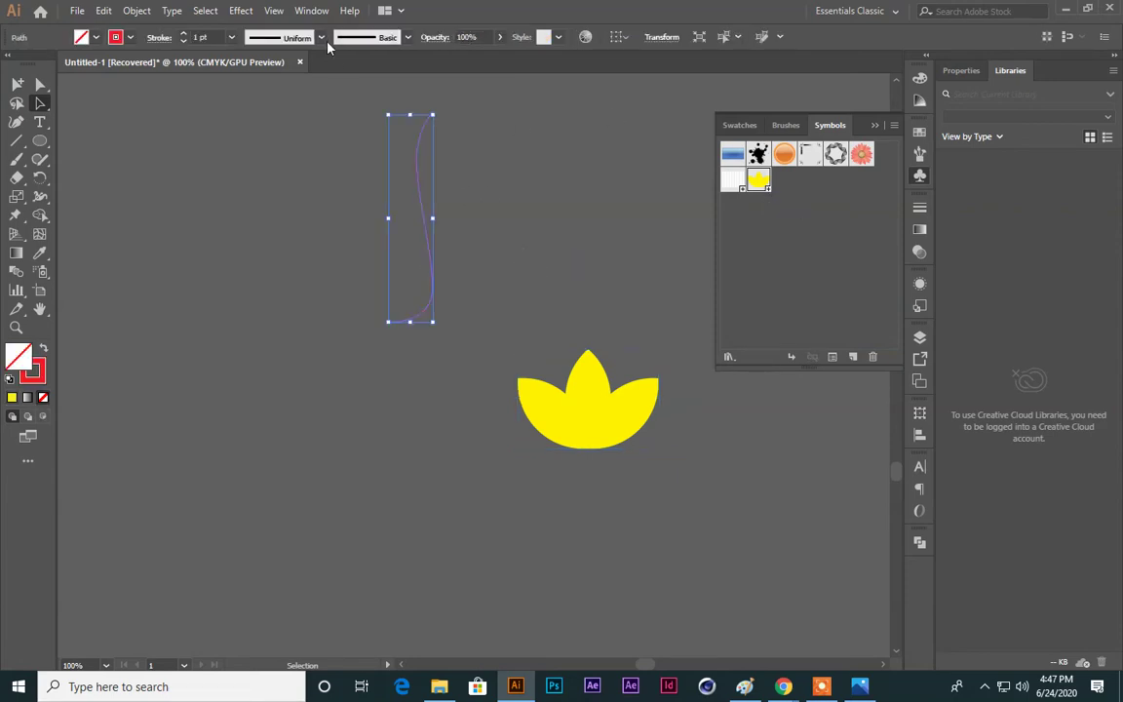
left_click(241, 11)
left_click(300, 101)
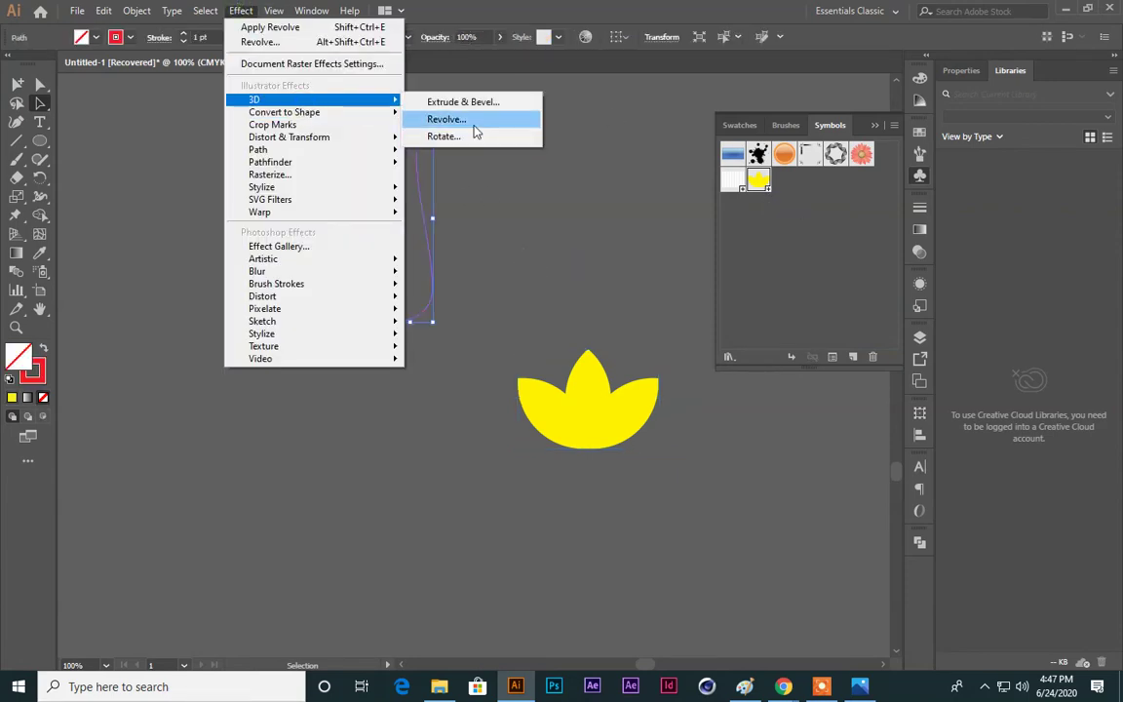
left_click(473, 122)
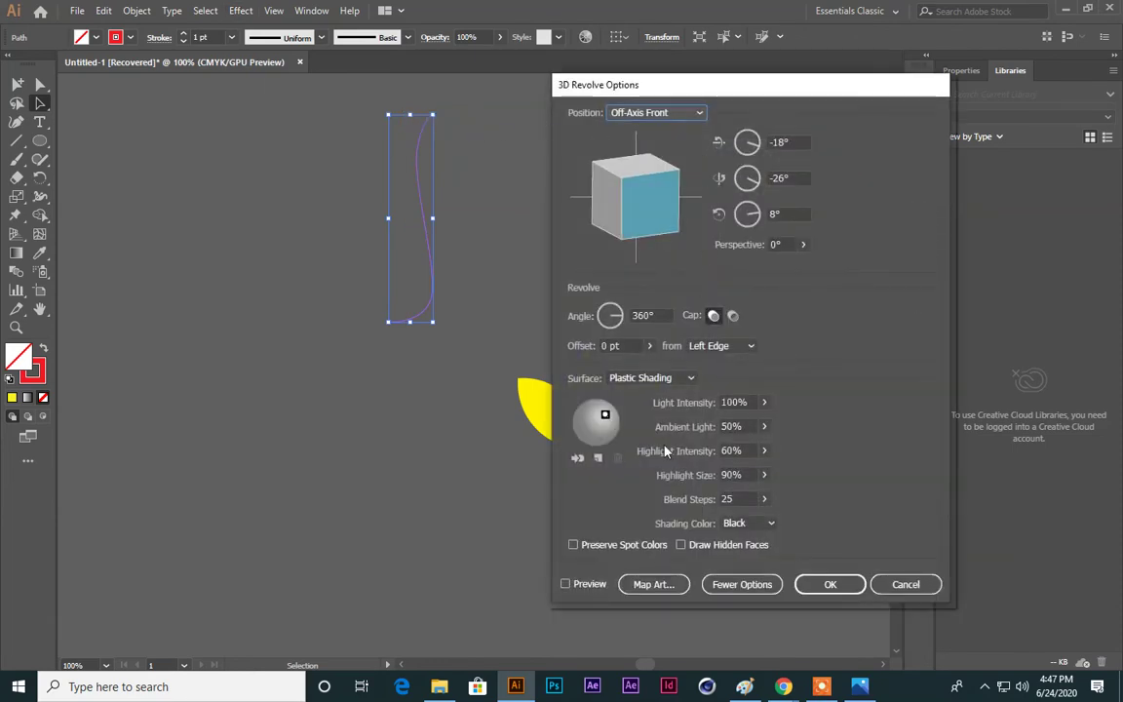
left_click(565, 584)
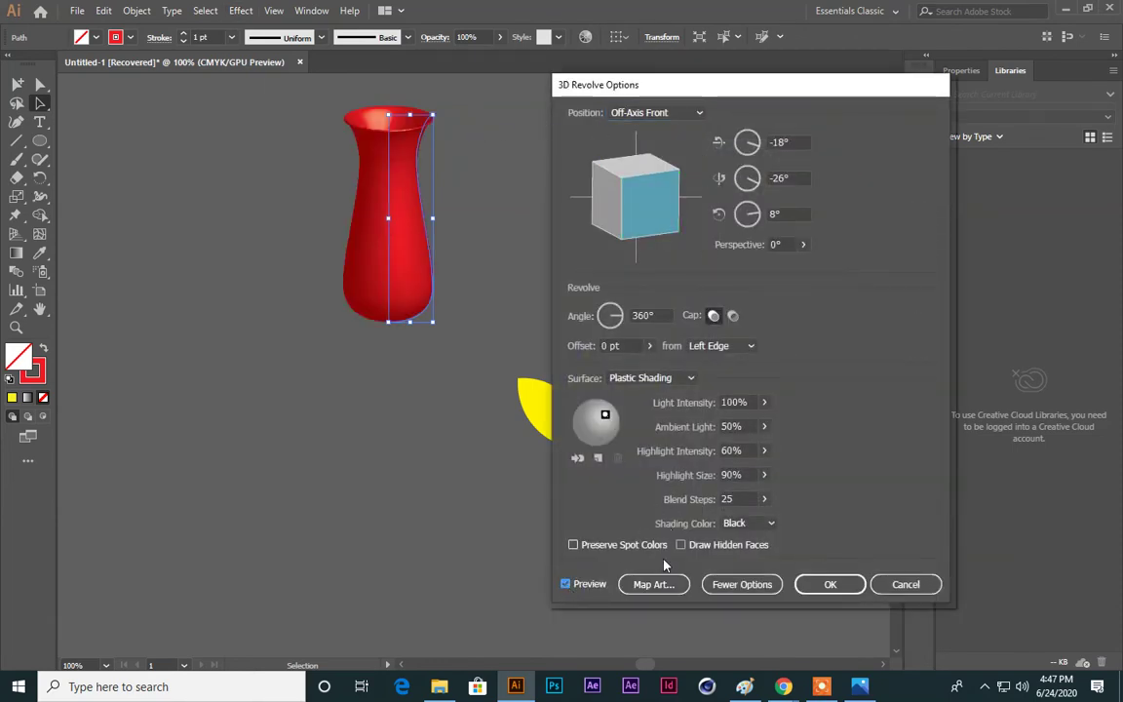
Step: Try mapping the flower symbol onto surface 1 of the revolved vase, clearing all mapped art once and assigning the symbol again
left_click(655, 584)
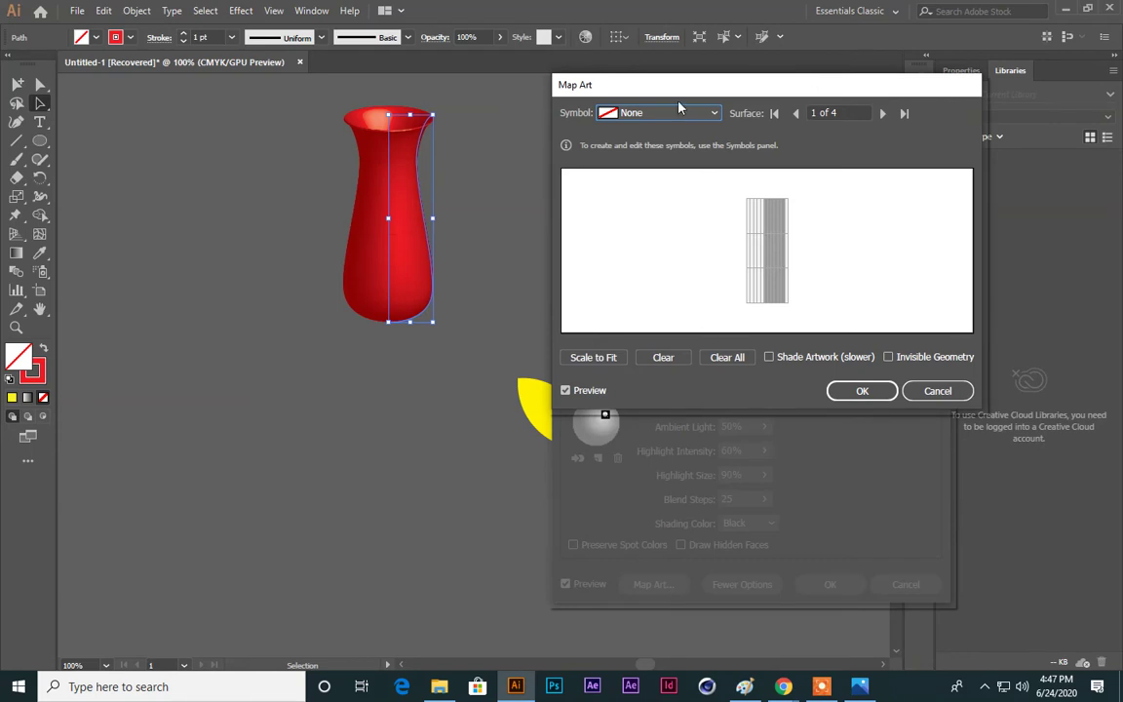
left_click(680, 110)
left_click(655, 267)
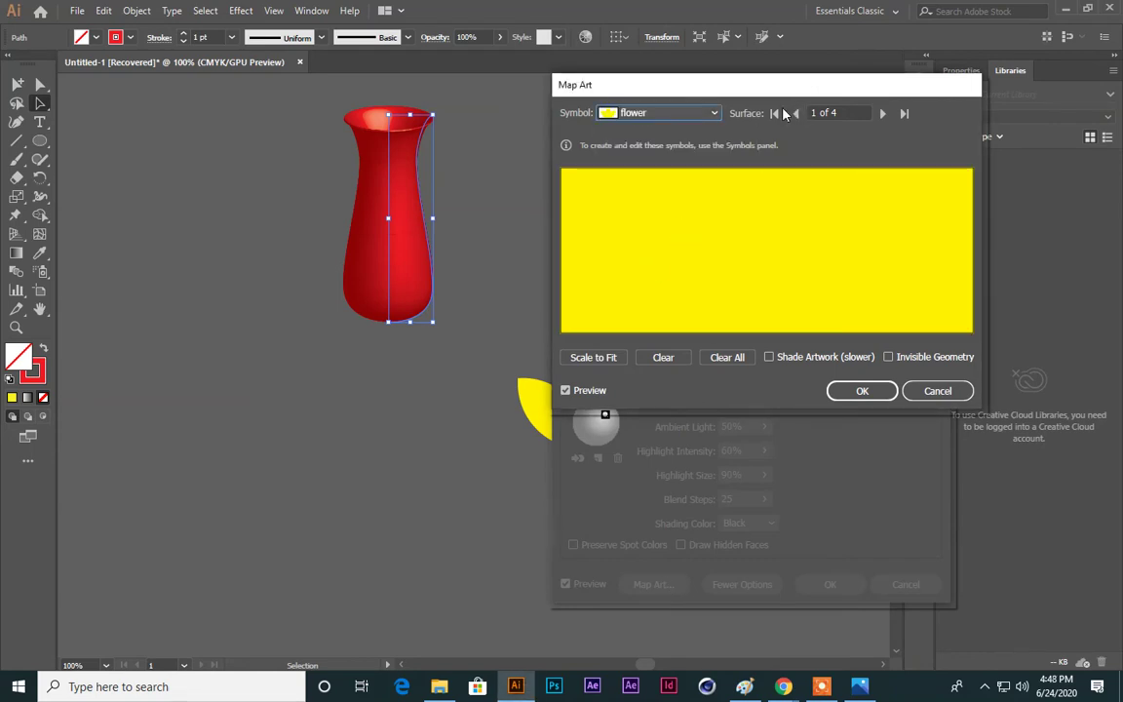
left_click(719, 358)
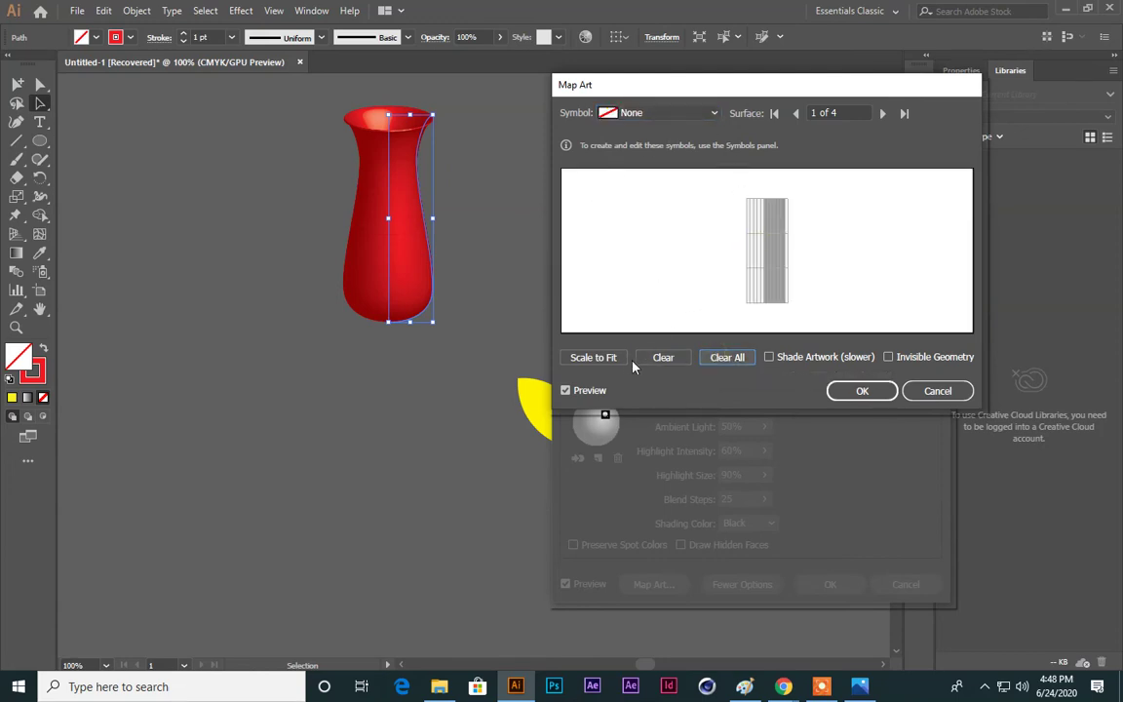
left_click(673, 113)
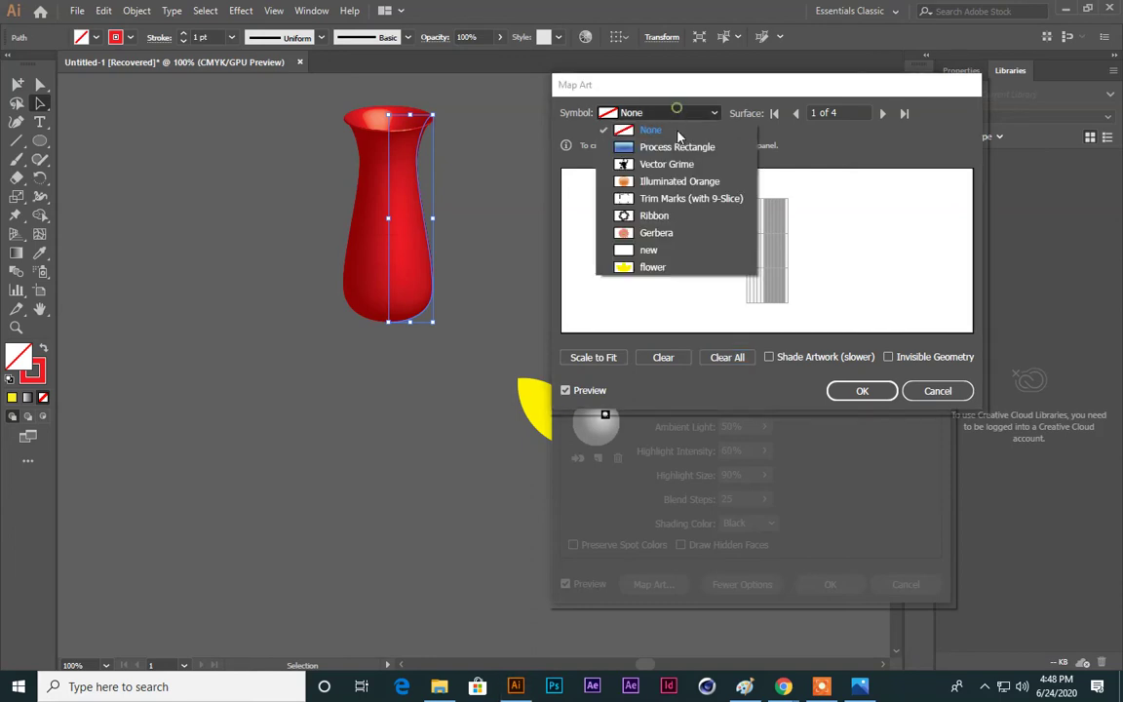
left_click(667, 266)
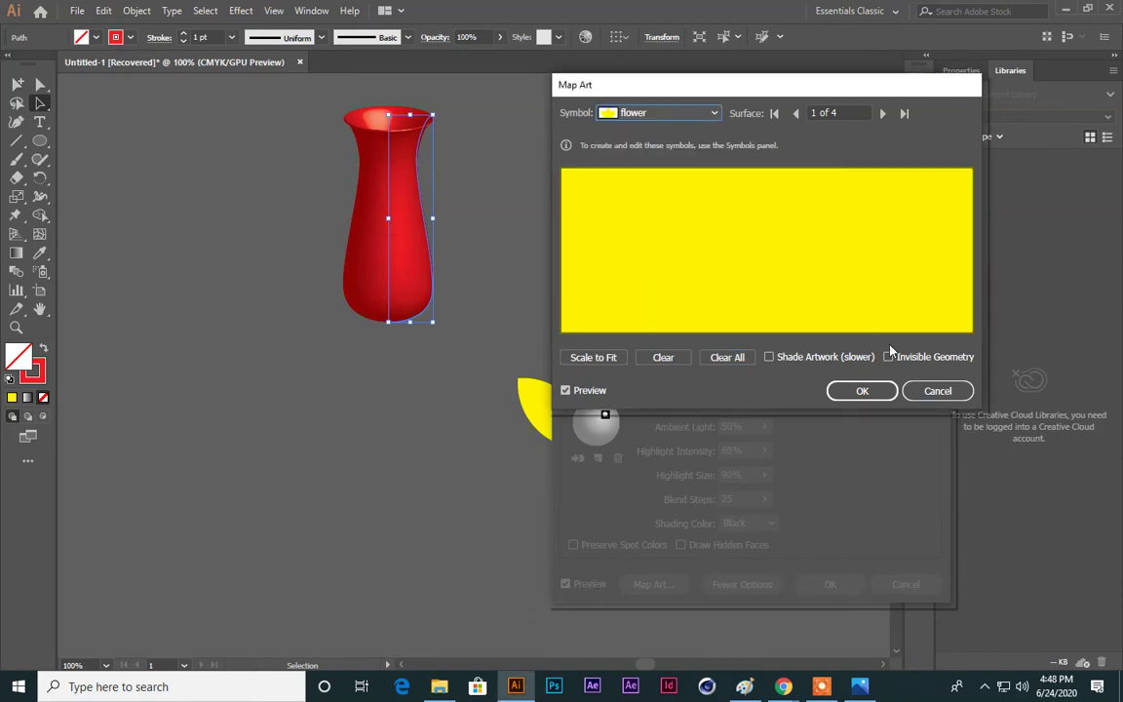
left_click(863, 390)
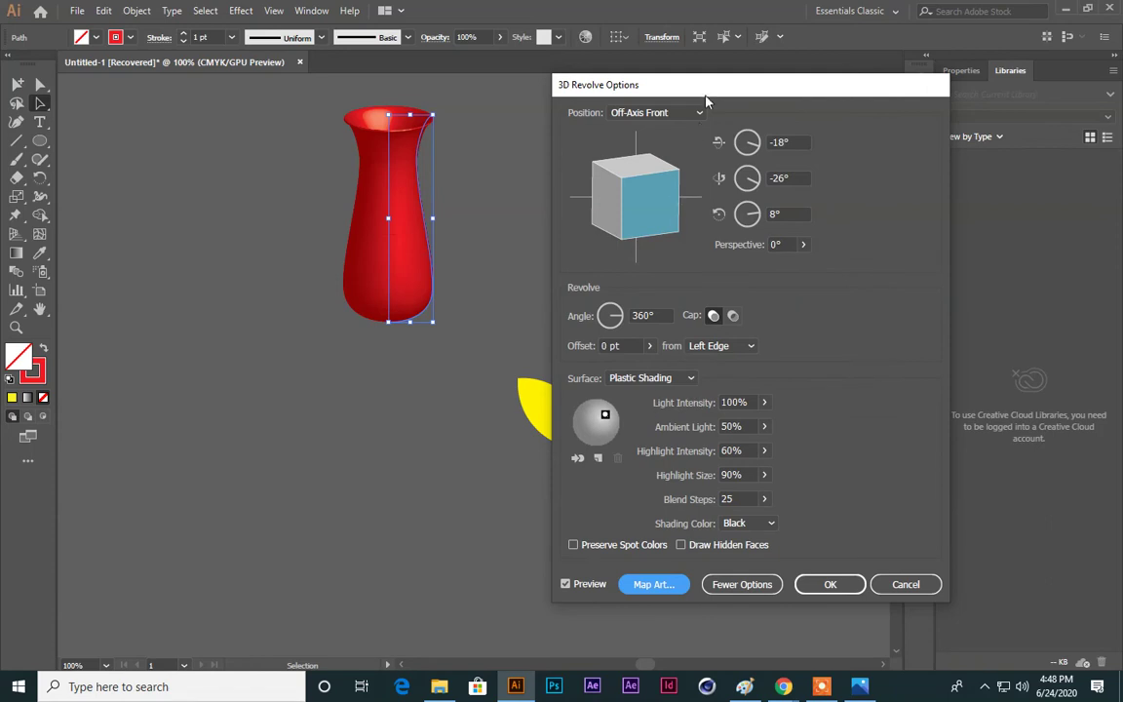
Step: Try rotating the revolved vase to -15°, -11° and 8°, and cancel the Revolve effect
left_click_drag(707, 96, 839, 84)
mouse_move(767, 191)
left_mouse_down()
mouse_move(769, 165)
mouse_move(777, 200)
left_mouse_up()
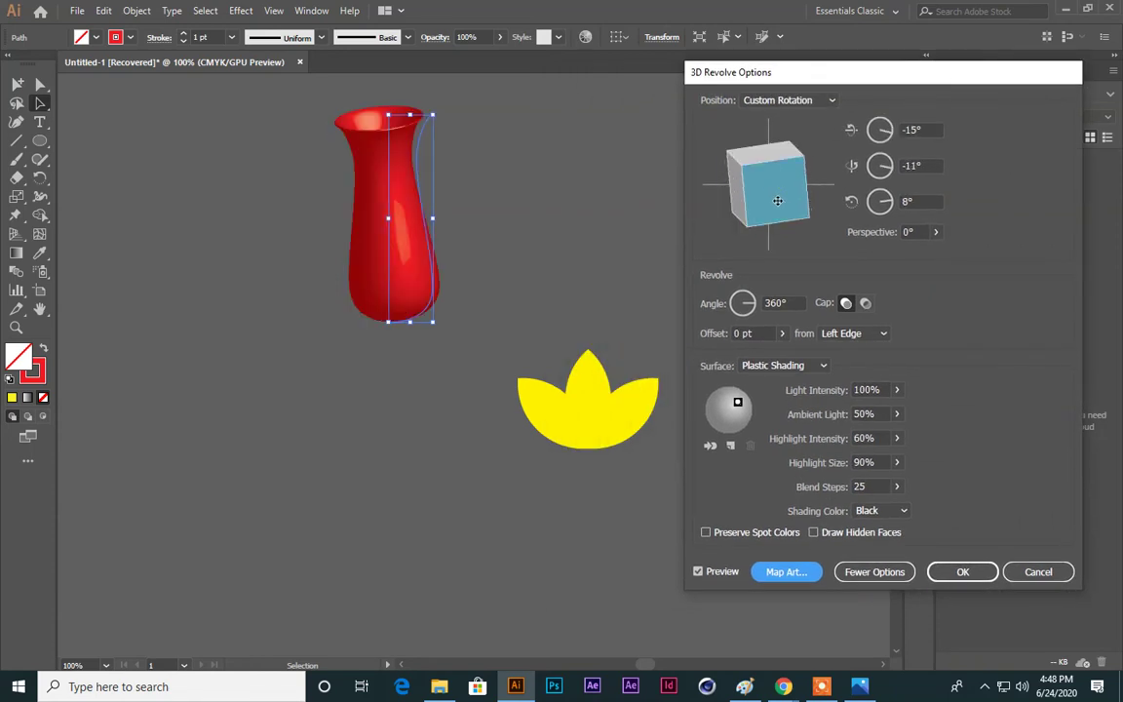
left_click(957, 569)
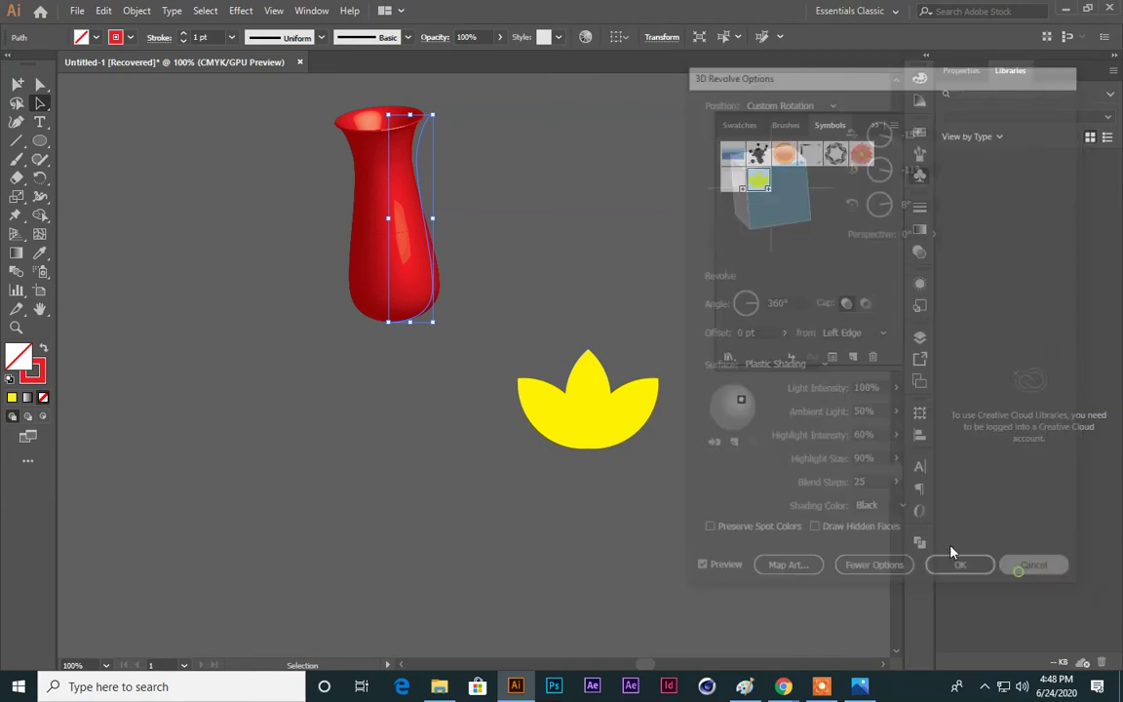
left_click(281, 175)
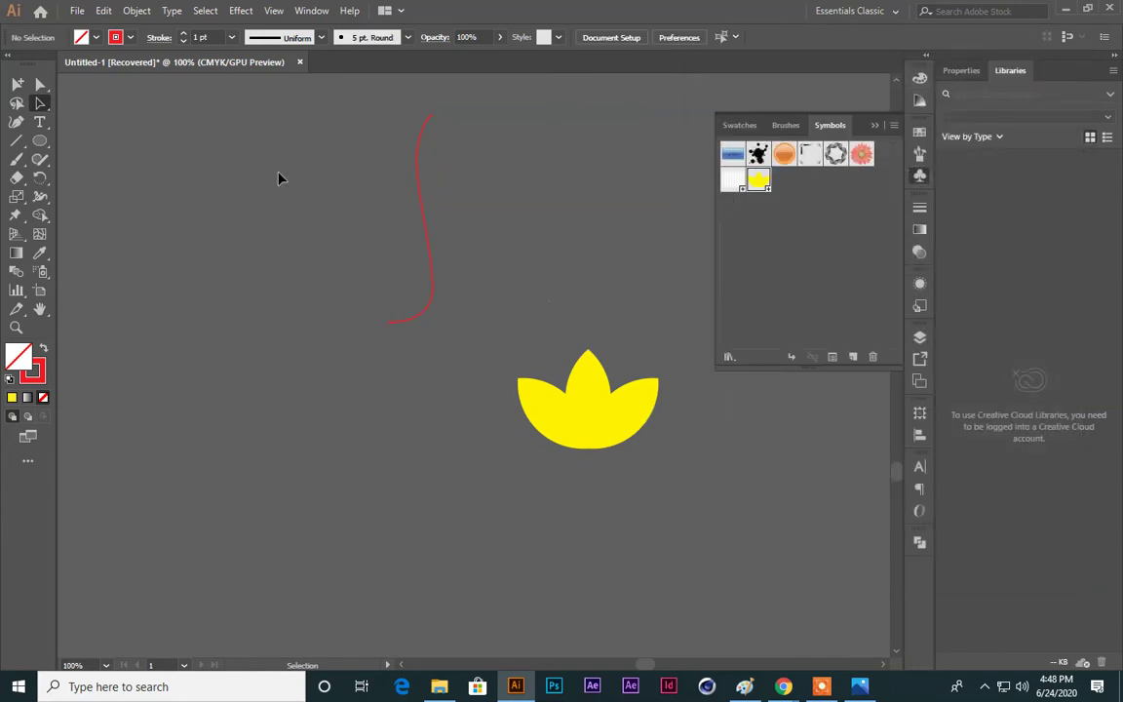
left_click(418, 171)
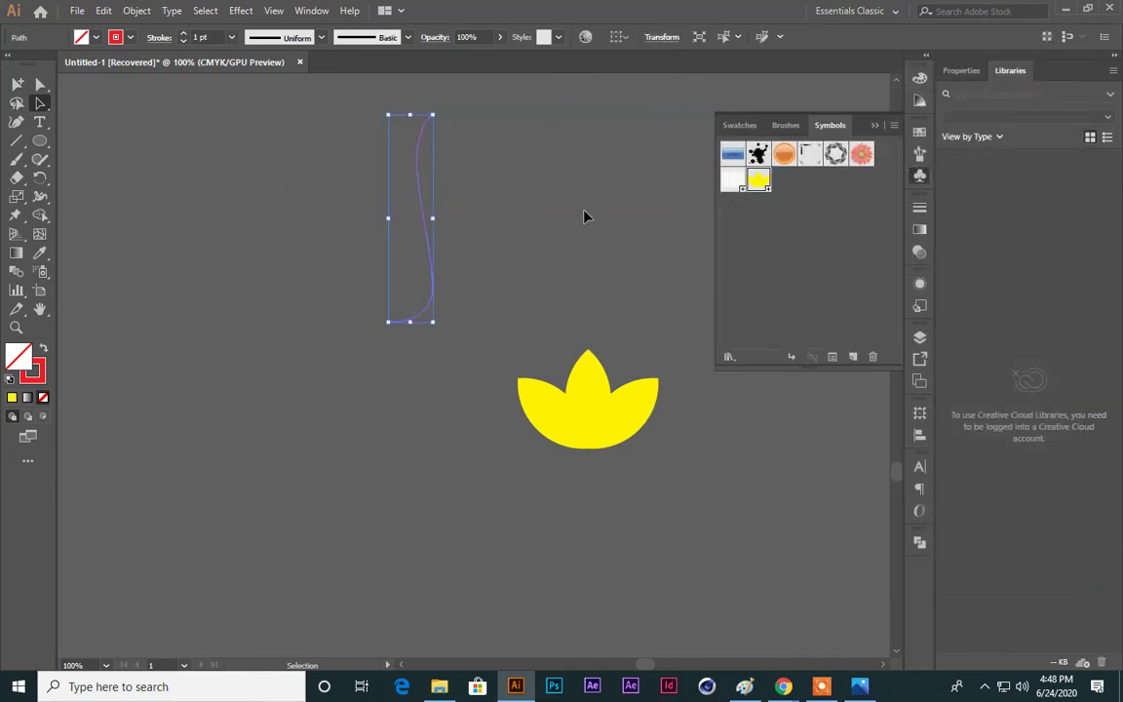
left_click(609, 396)
left_click(461, 188)
left_click(417, 184)
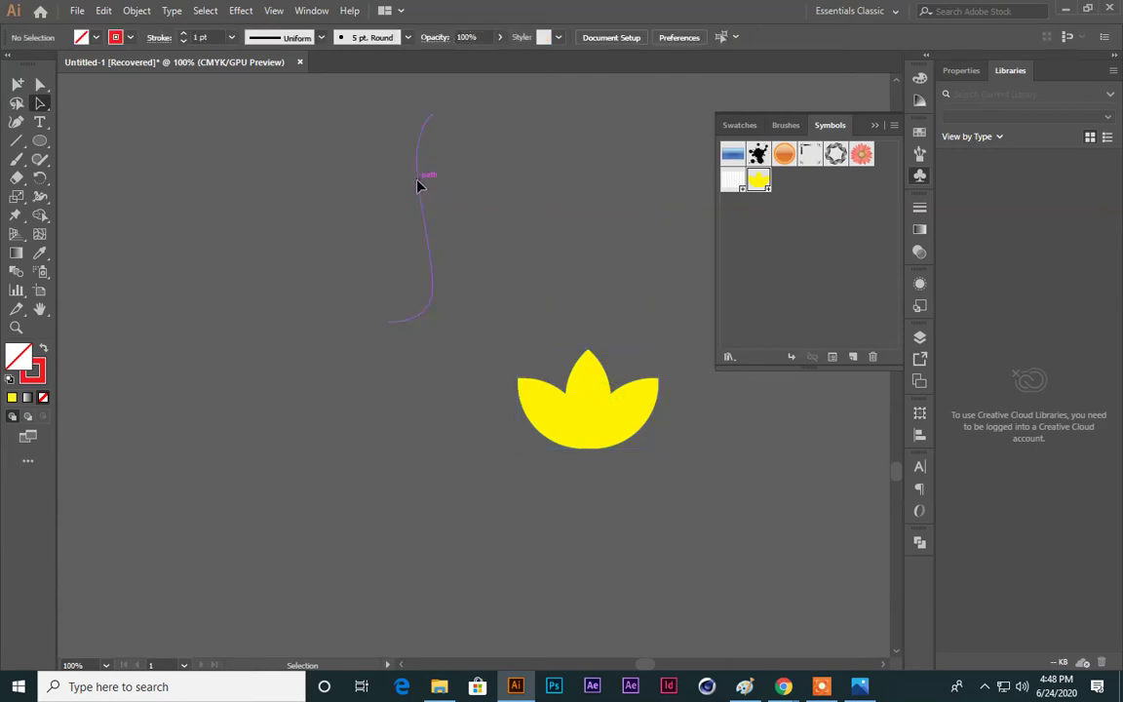
left_click(526, 225)
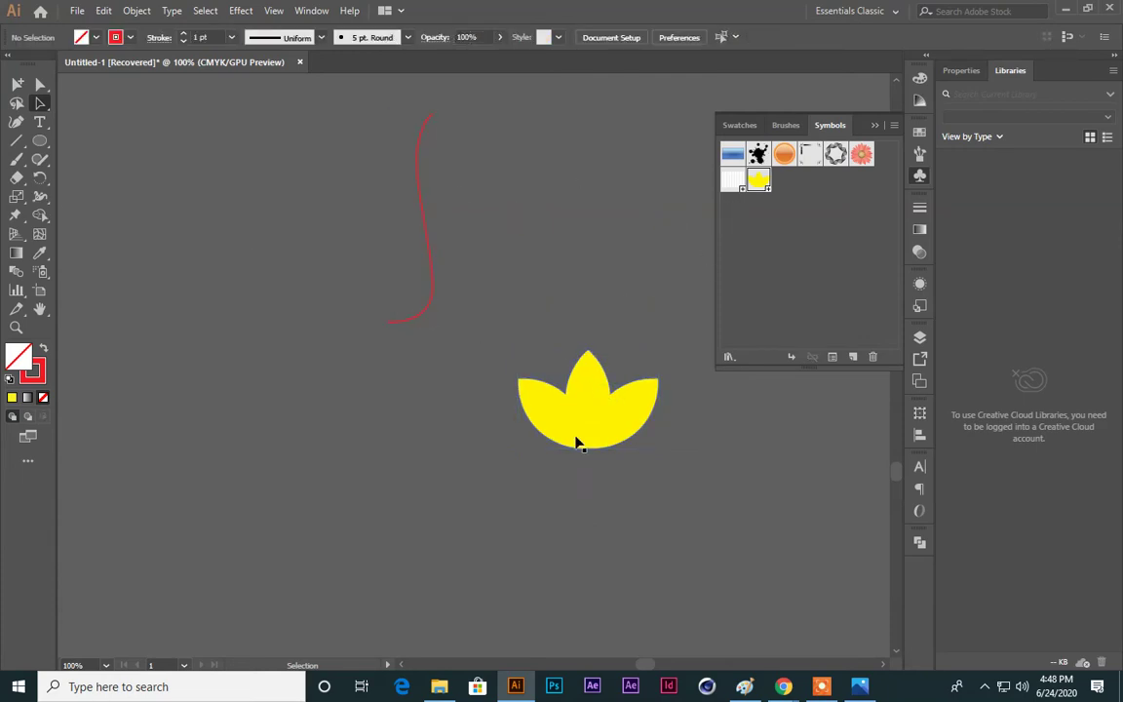
Step: Spray flower symbols with the Symbol Sprayer over the vase curve and yellow flower, covering an area about 238 mm wide and 211 mm high
left_click(41, 271)
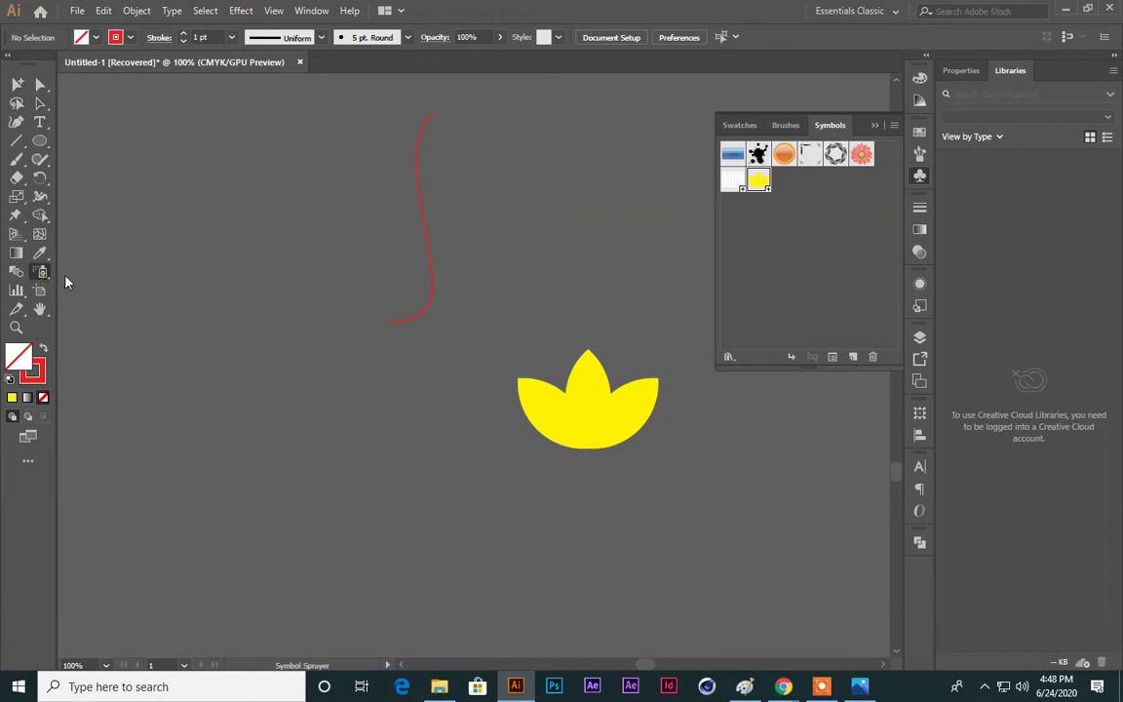
mouse_move(283, 322)
left_mouse_down()
mouse_move(574, 558)
mouse_move(536, 300)
mouse_move(518, 382)
mouse_move(546, 440)
mouse_move(447, 383)
mouse_move(386, 215)
mouse_move(441, 426)
mouse_move(419, 390)
mouse_move(444, 359)
mouse_move(256, 255)
left_mouse_up()
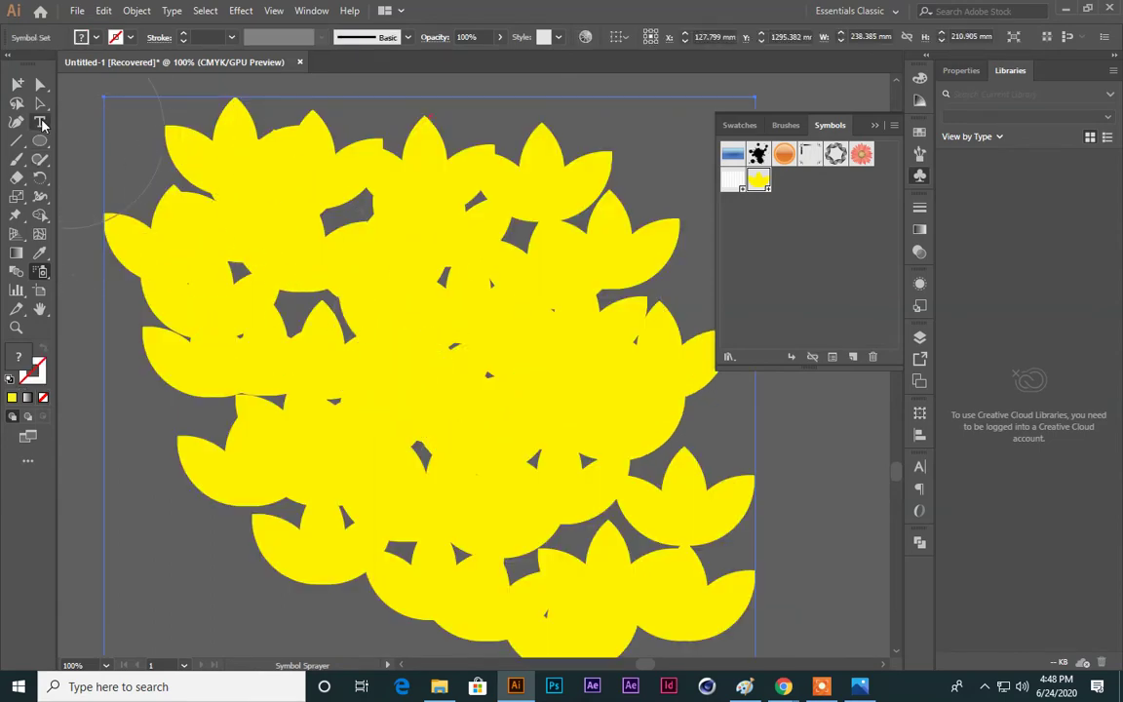
left_click(16, 84)
Step: Draw a circle about 71 mm in diameter in the empty area above the sprayed flowers and fill it with red
scroll(426, 336, "up", 3)
scroll(426, 336, "up", 10)
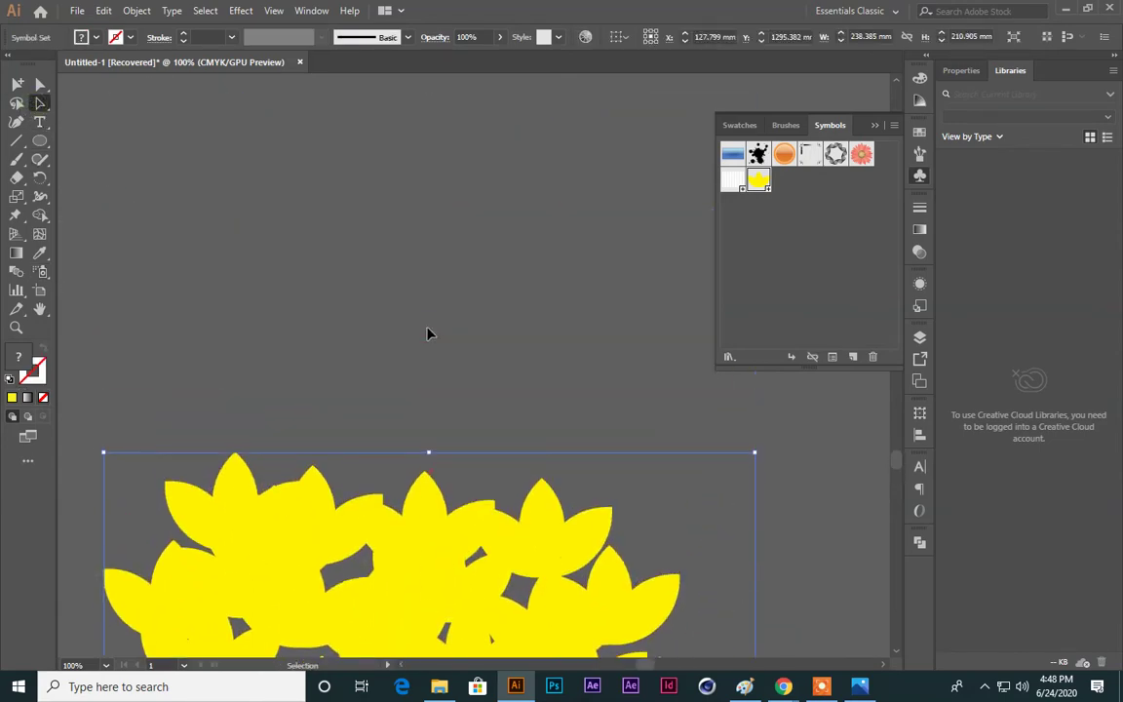
left_click(39, 140)
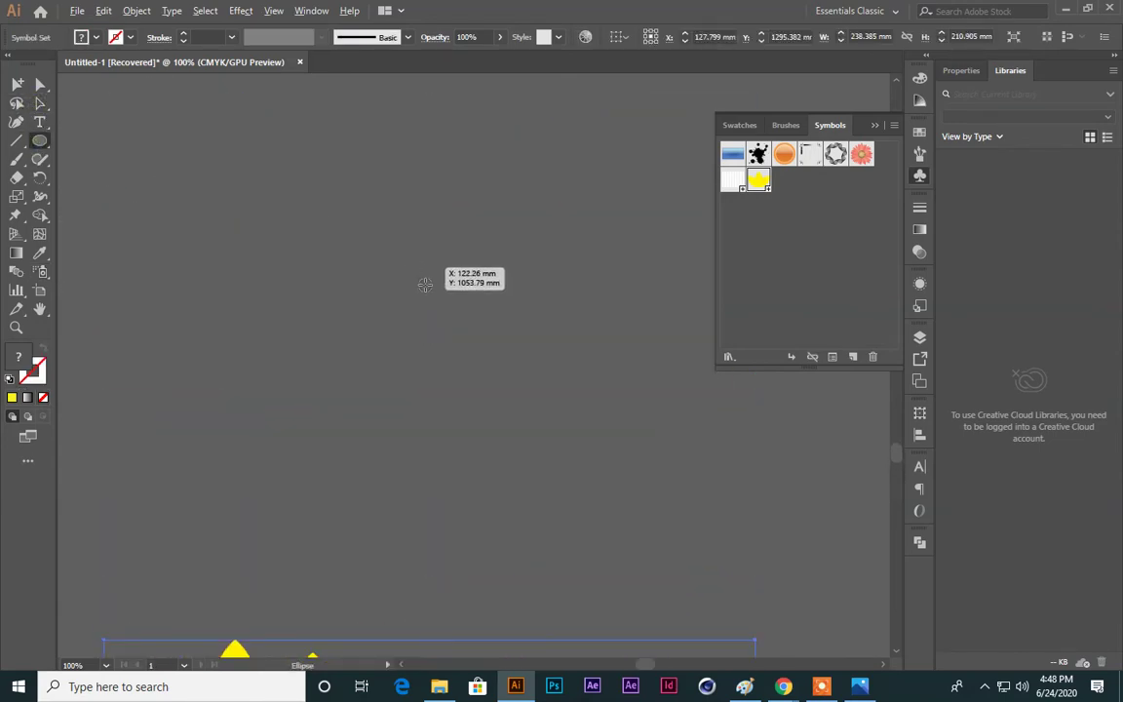
left_click_drag(425, 283, 523, 381)
left_click(40, 104)
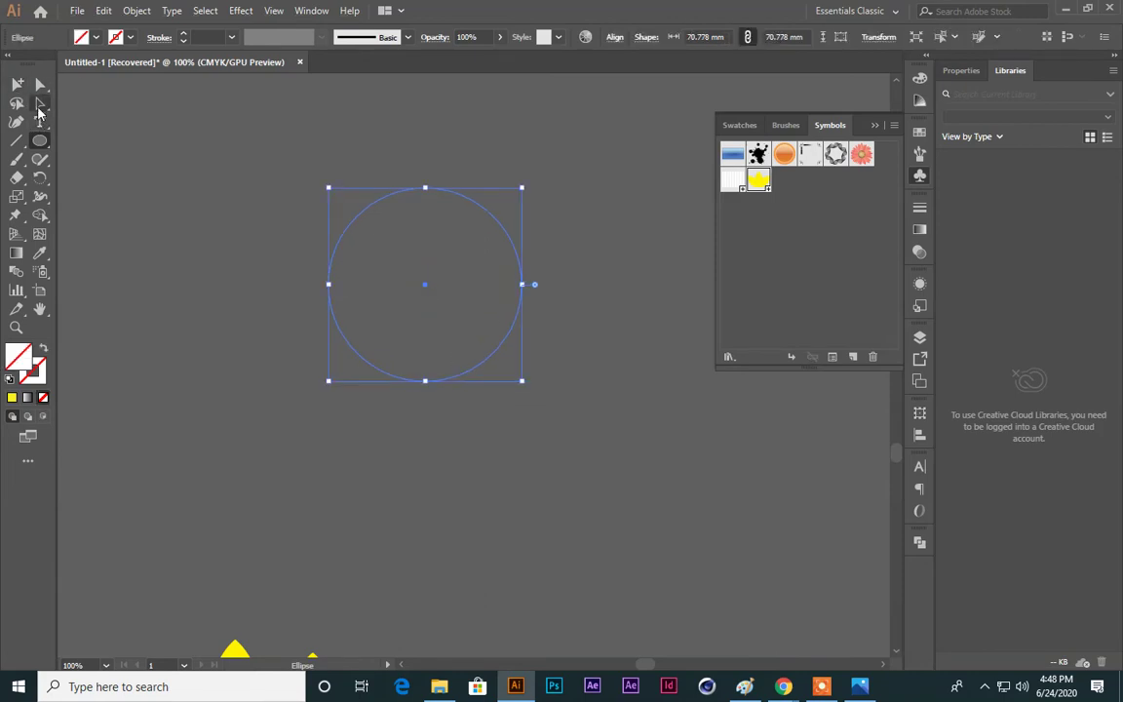
left_click(920, 132)
left_click(767, 174)
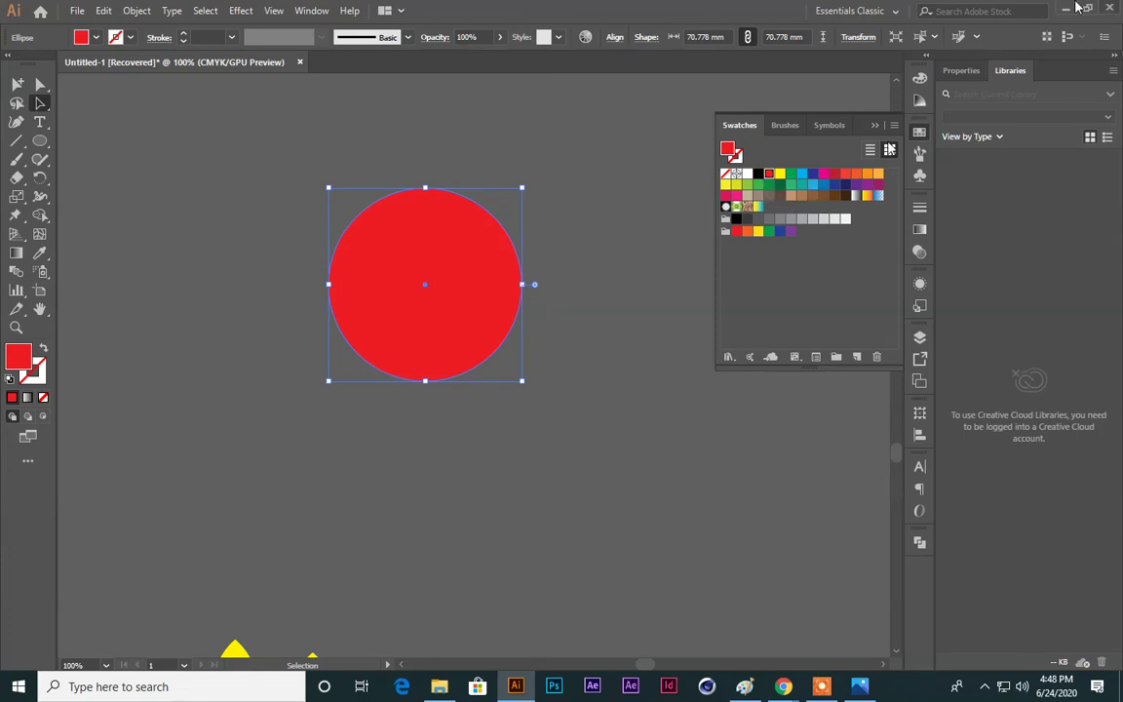
Step: Delete the red circle's right anchor point to leave only its left half
left_click(40, 85)
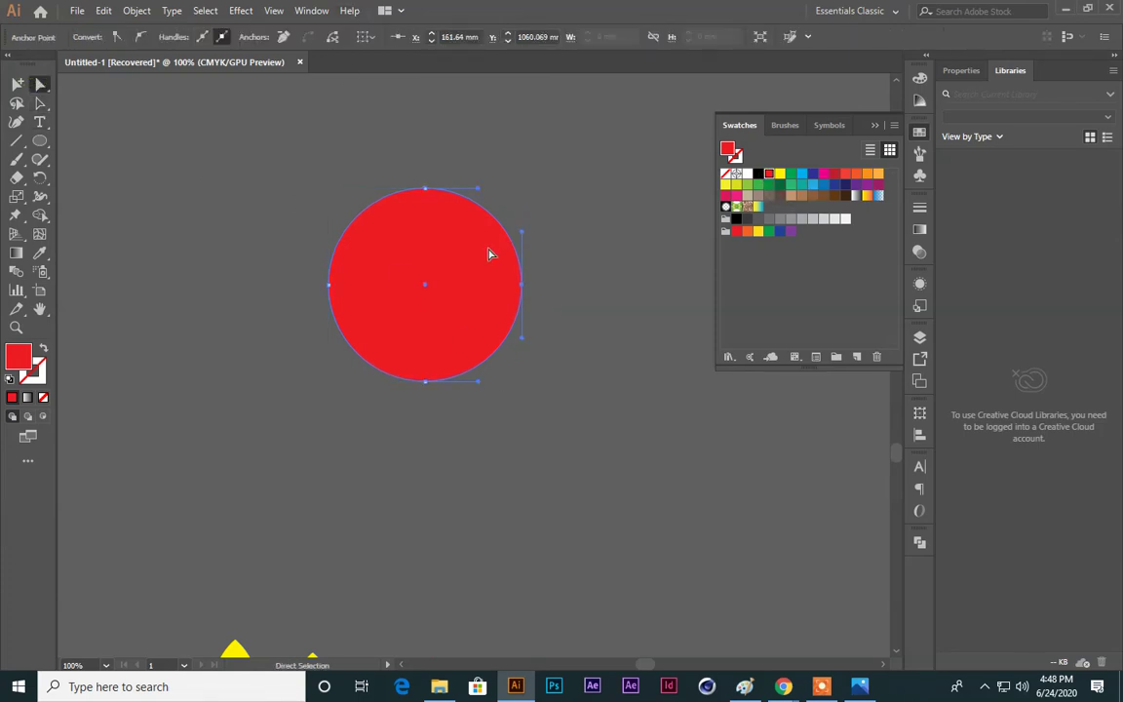
key("Delete")
key("v")
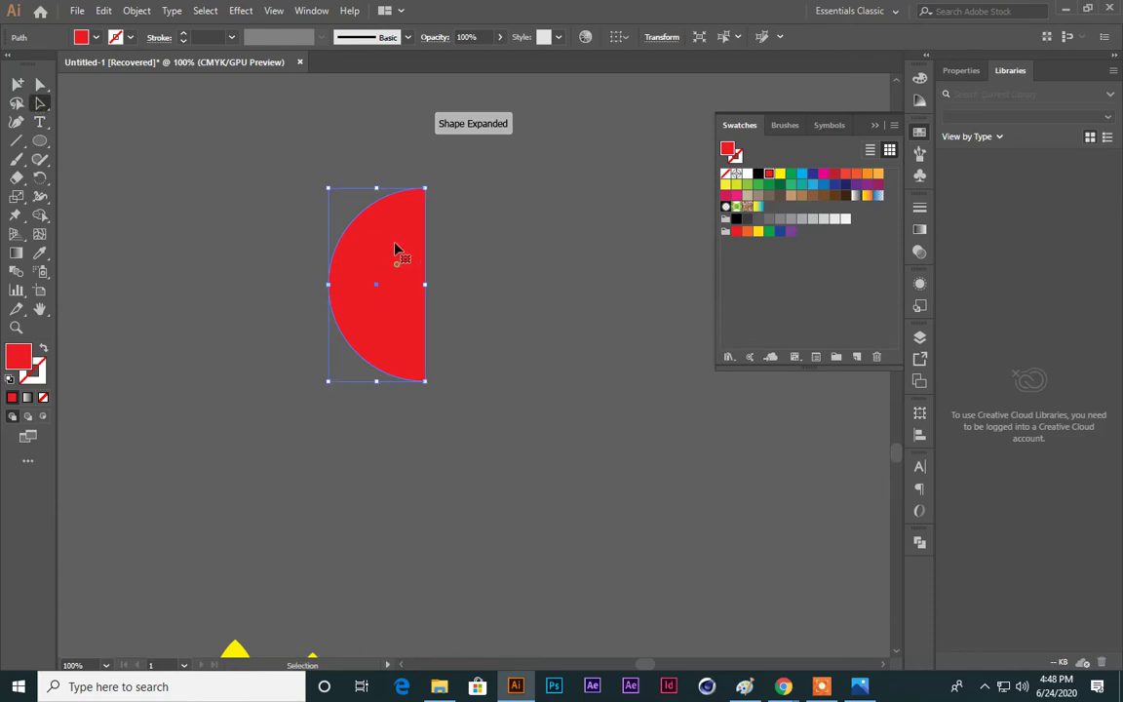
Step: Set up a 3D Revolve of the red half circle at 360° from the left edge, with the preview on
left_click(241, 10)
mouse_move(298, 103)
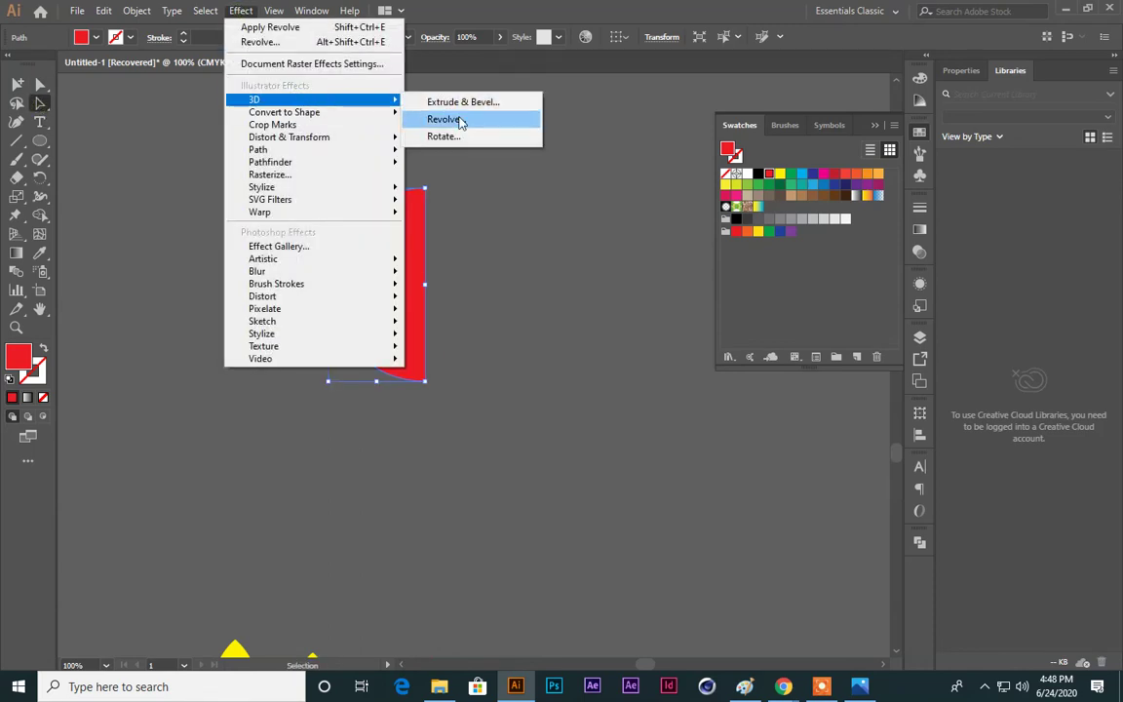
left_click(456, 118)
left_click(699, 571)
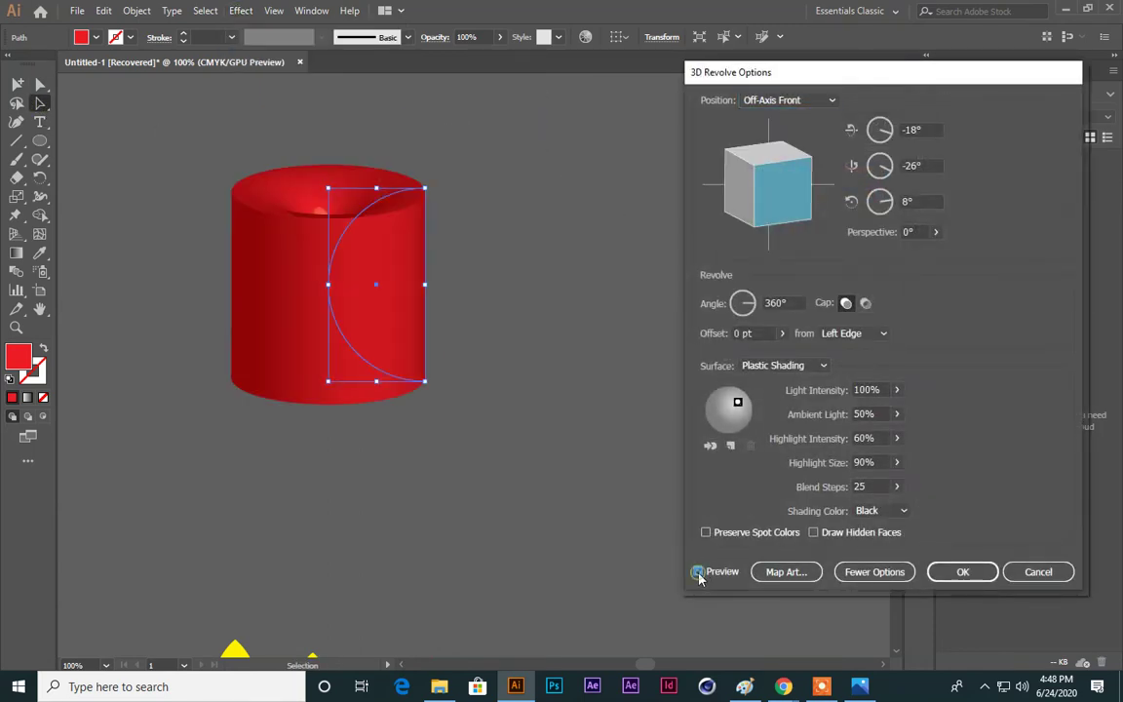
Step: Map the flower symbol onto surface 1 of the revolved shape, center it on the visible front and apply the effect
left_click(786, 571)
left_click(821, 103)
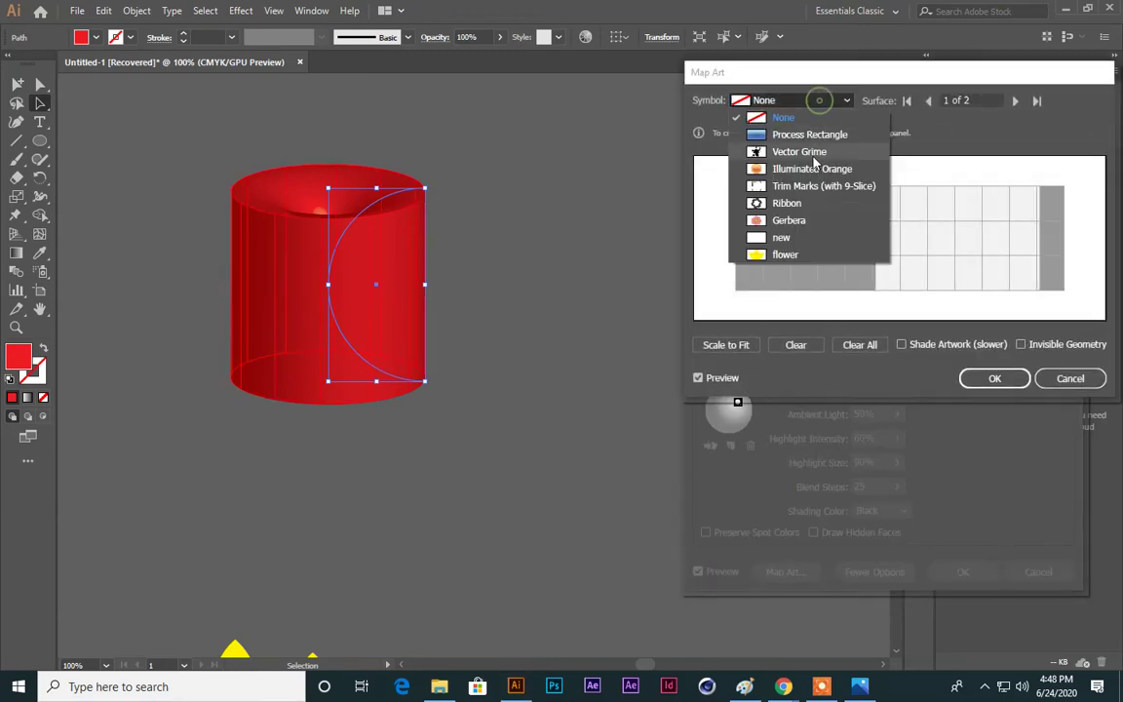
left_click(794, 256)
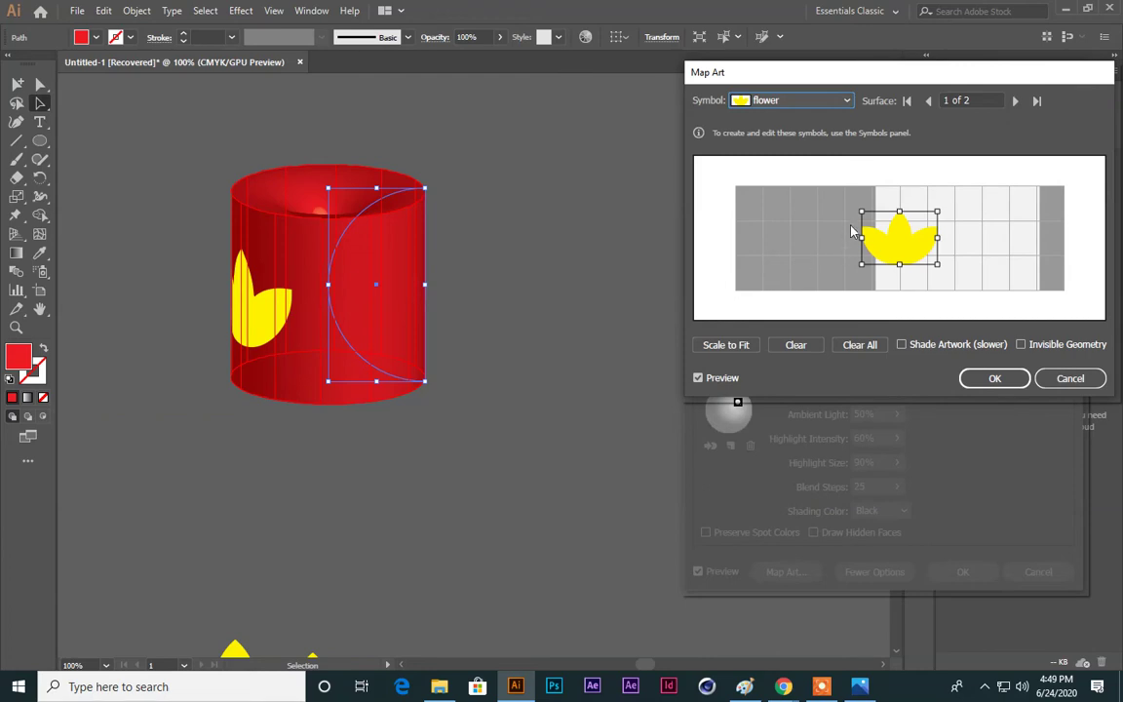
left_click_drag(897, 239, 952, 242)
left_click(990, 379)
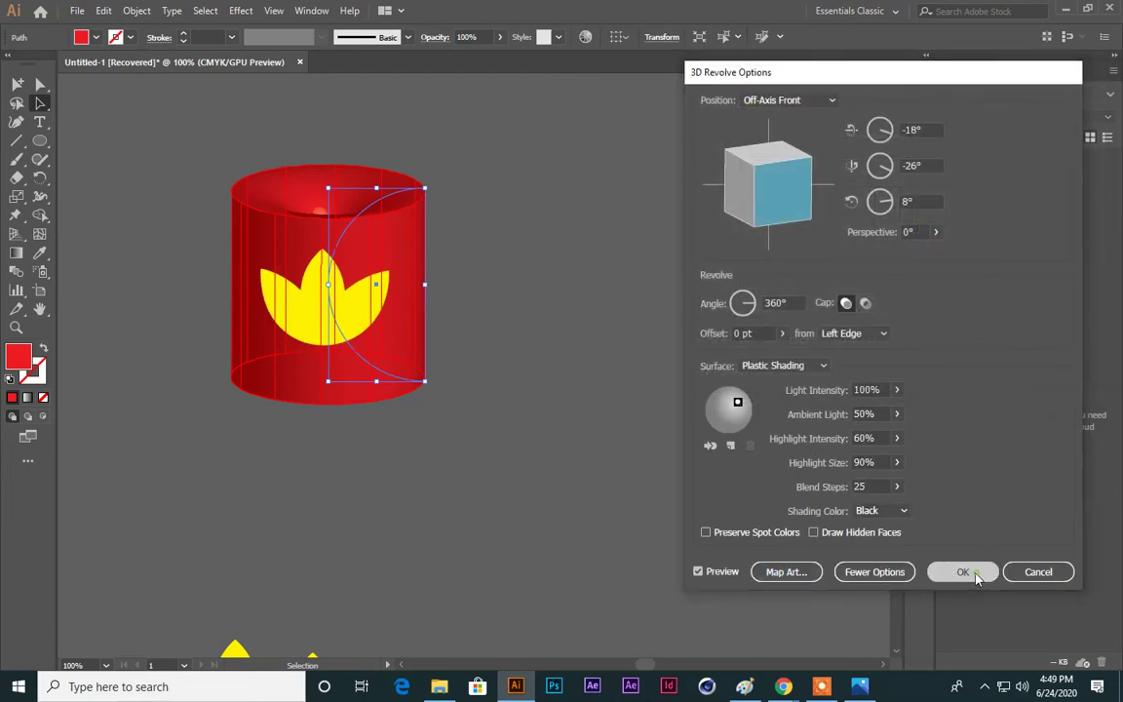
left_click(975, 577)
Step: Move the revolved red cylinder to the right and slightly up, leaving it deselected
left_click(534, 333)
left_click_drag(364, 283, 564, 413)
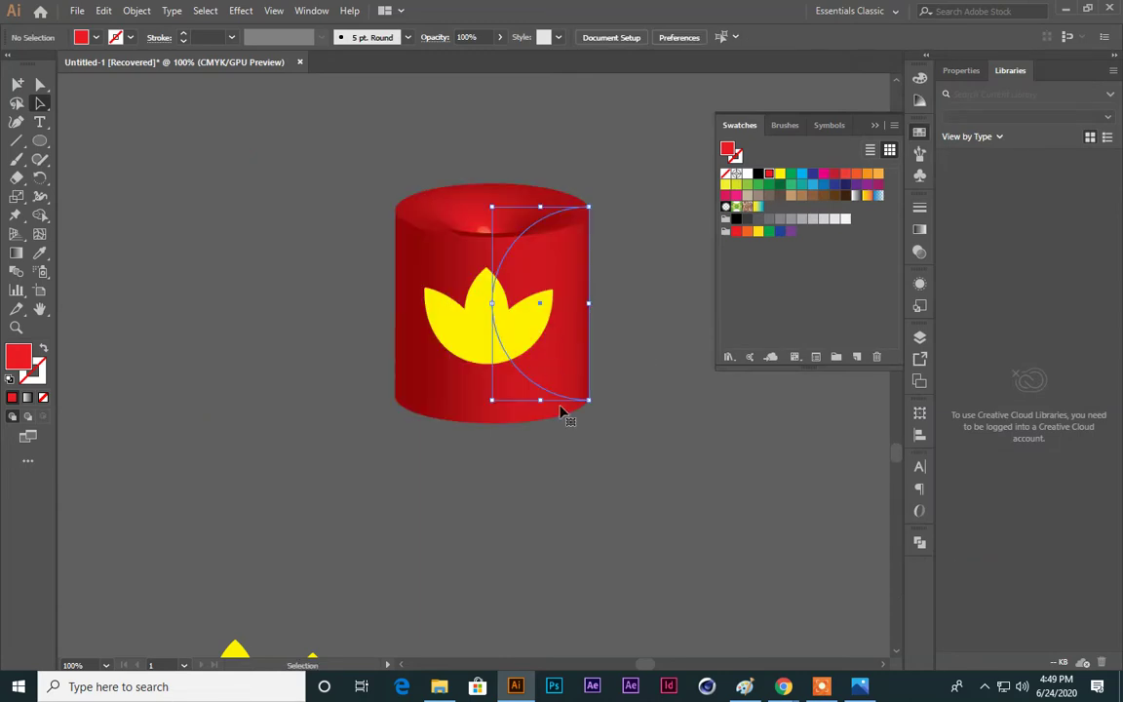
left_click(571, 448)
left_click_drag(531, 353, 539, 308)
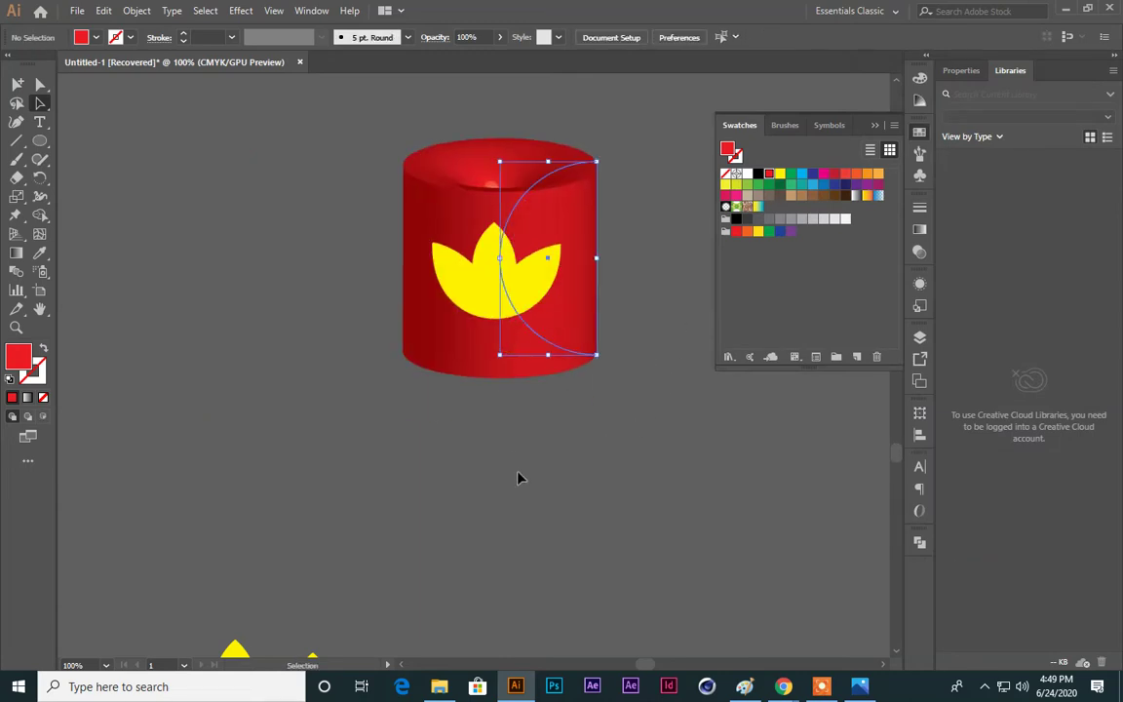
left_click(518, 477)
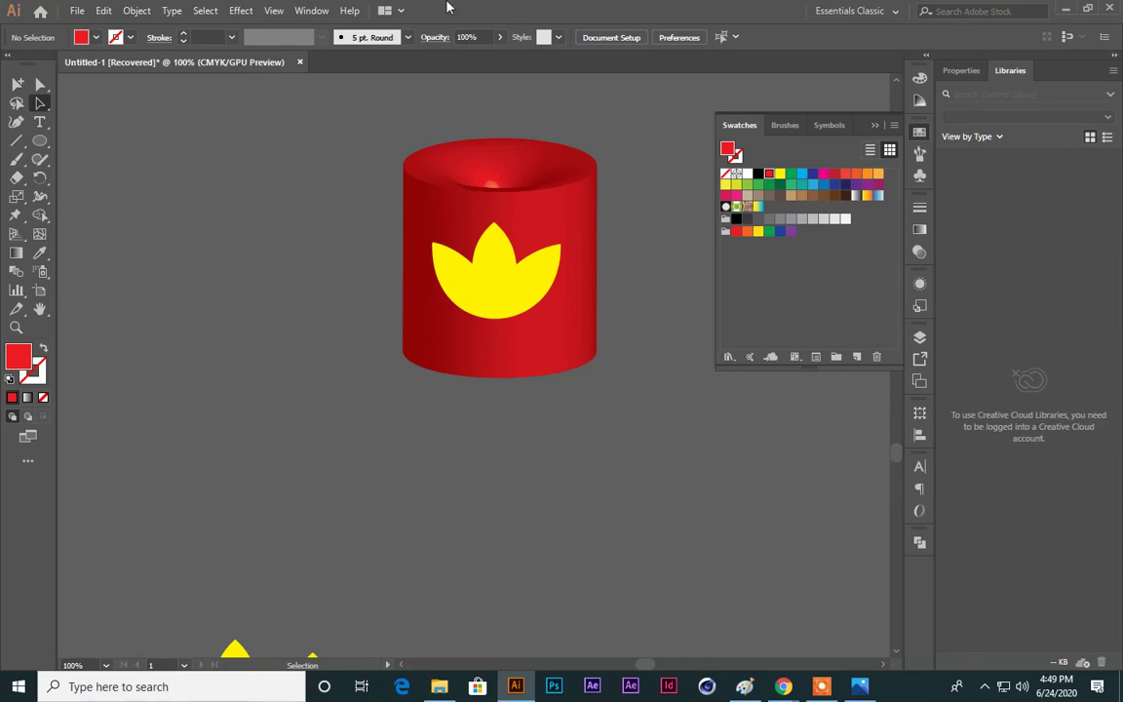
Step: Activate the Symbol Sprayer, view the empty canvas beside the cylinder and switch to the Google Meet class in Chrome
left_click(40, 271)
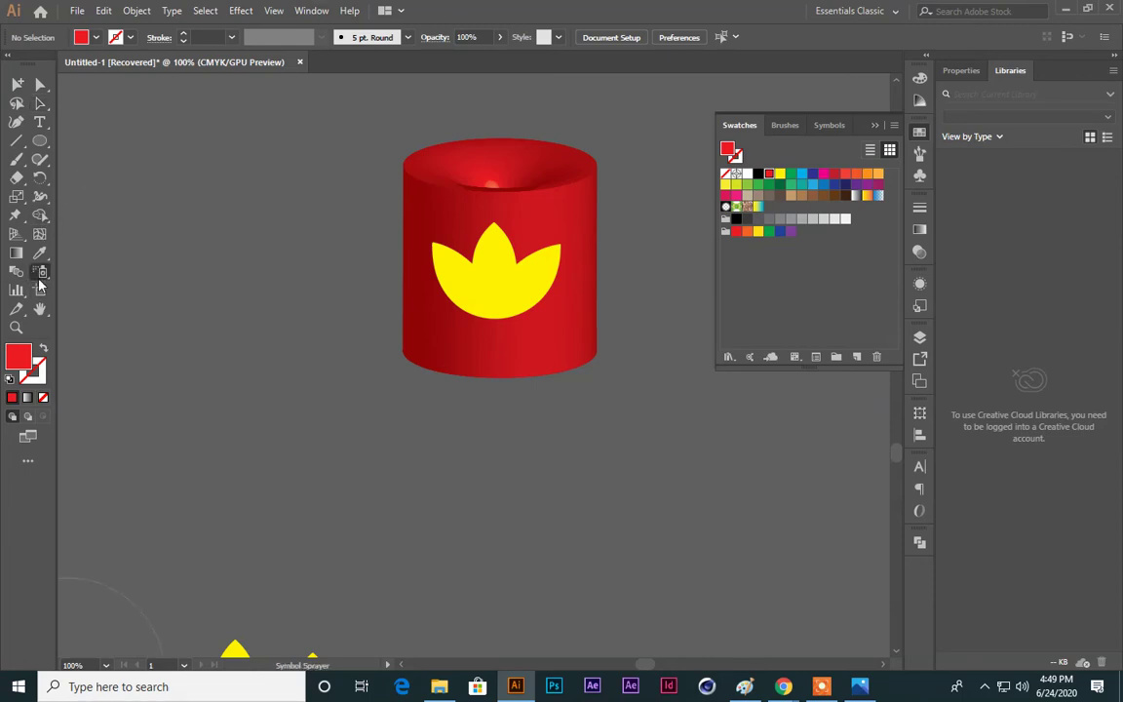
scroll(680, 642, "right", 5)
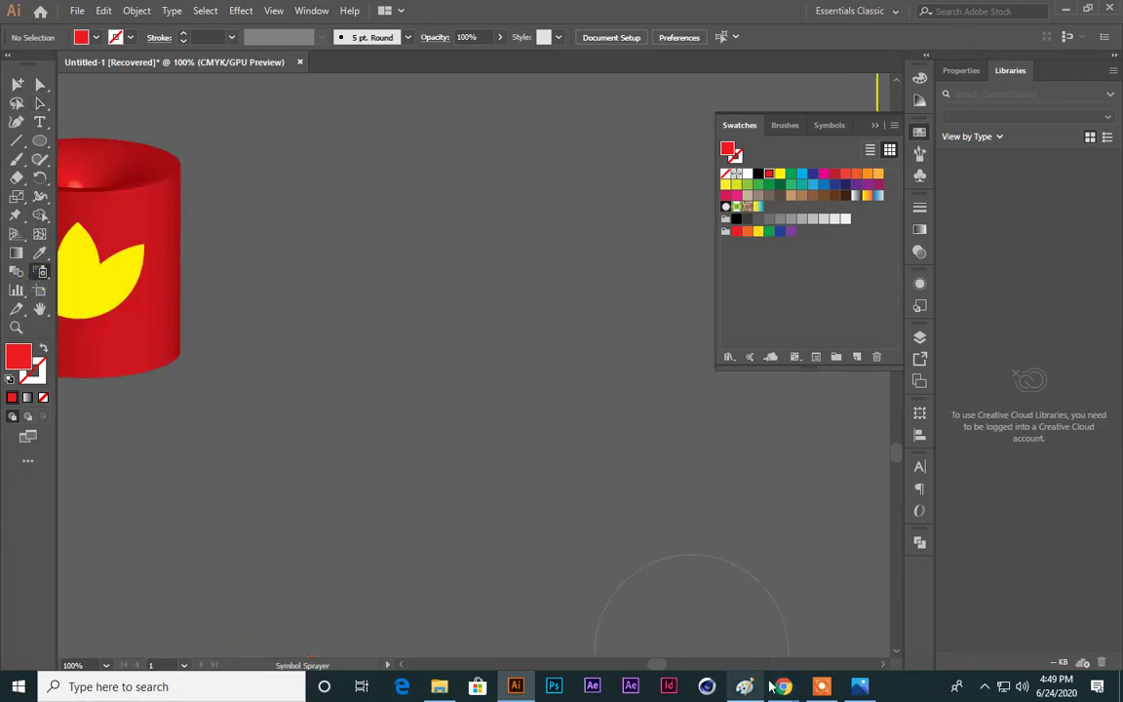
mouse_move(784, 686)
left_click(624, 614)
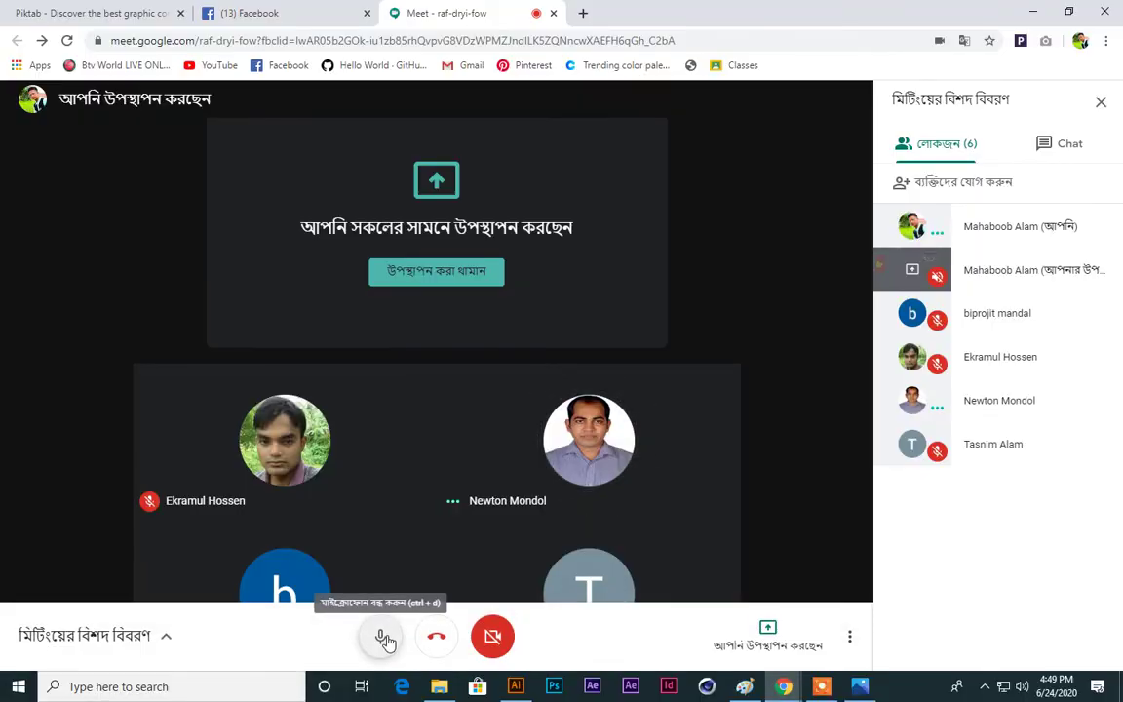
Step: Mute the microphone and send the class the chat message "আচ্ছা আপনারা এটা প্রাকটিস করেন।"
left_click(385, 640)
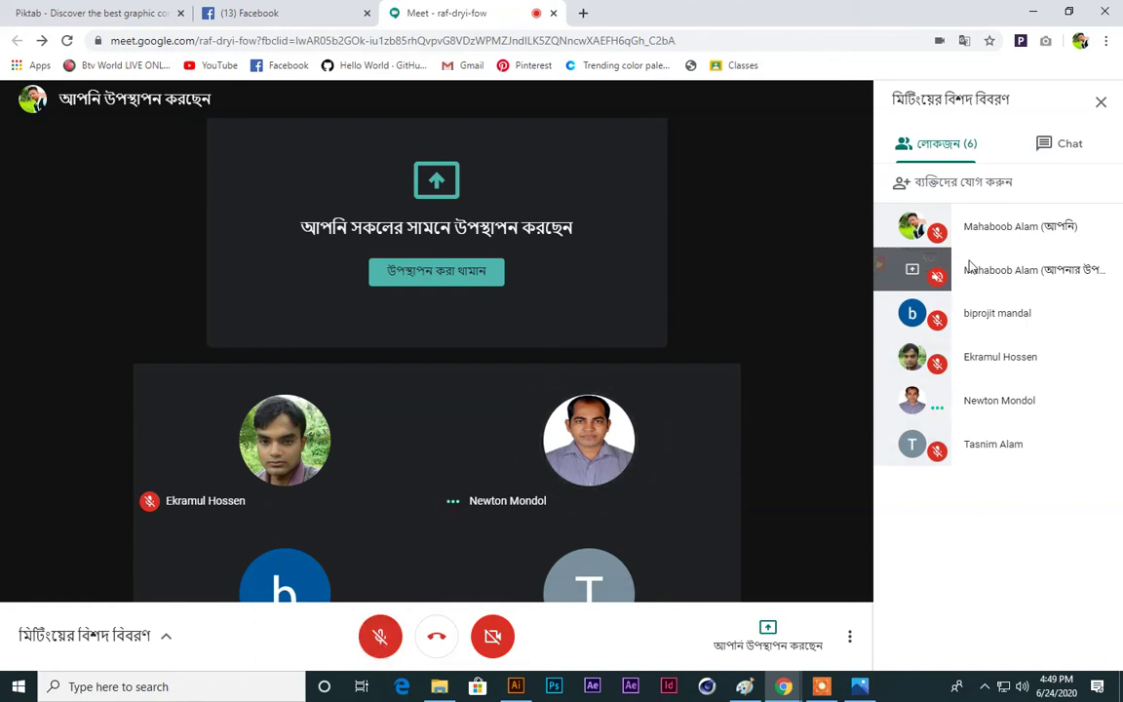
left_click(1067, 146)
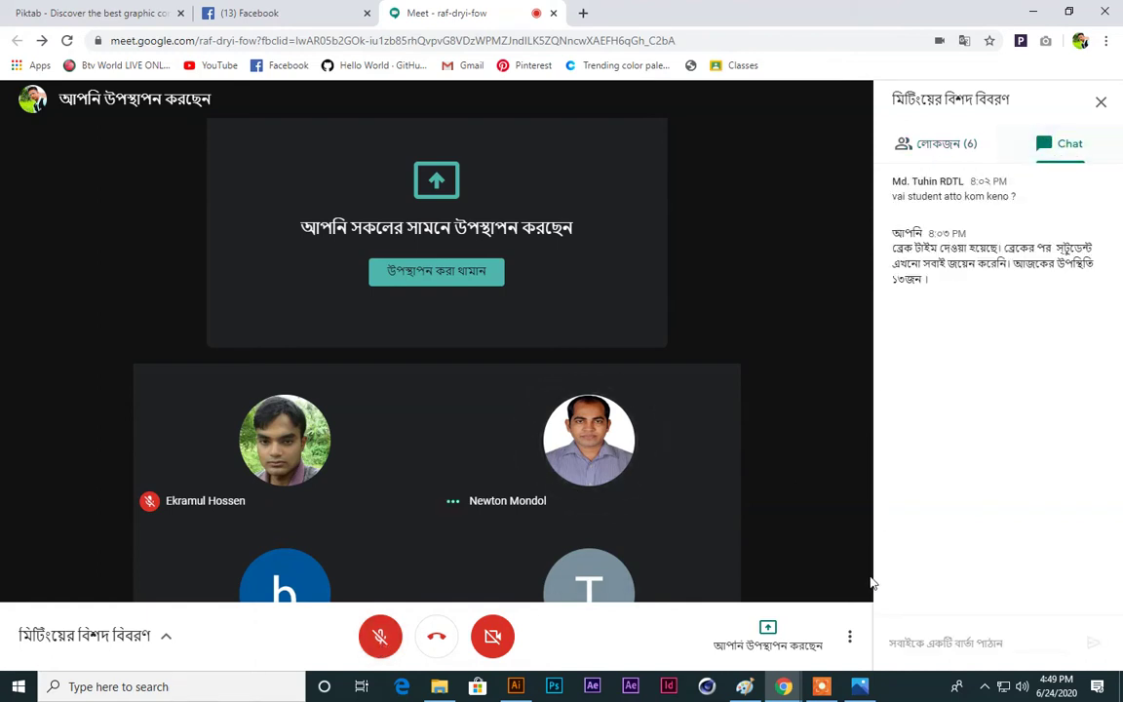
left_click(895, 642)
type("আজ্ছা")
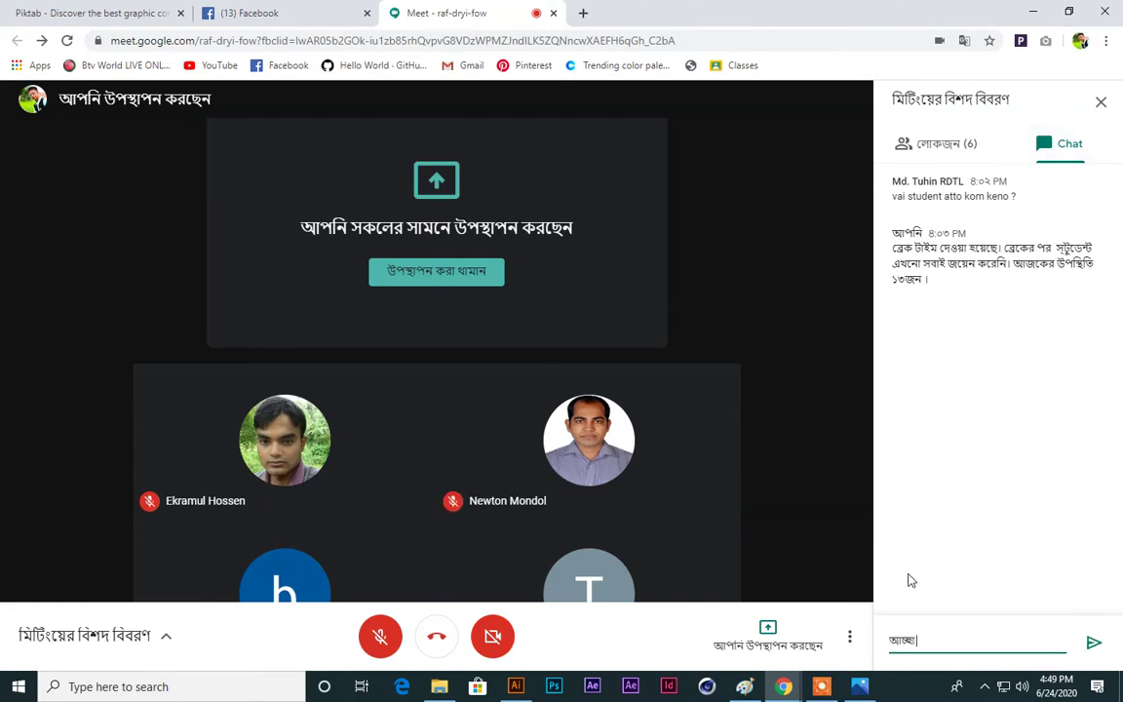
type(" আপনারা এটা প্রাকটিস করেন")
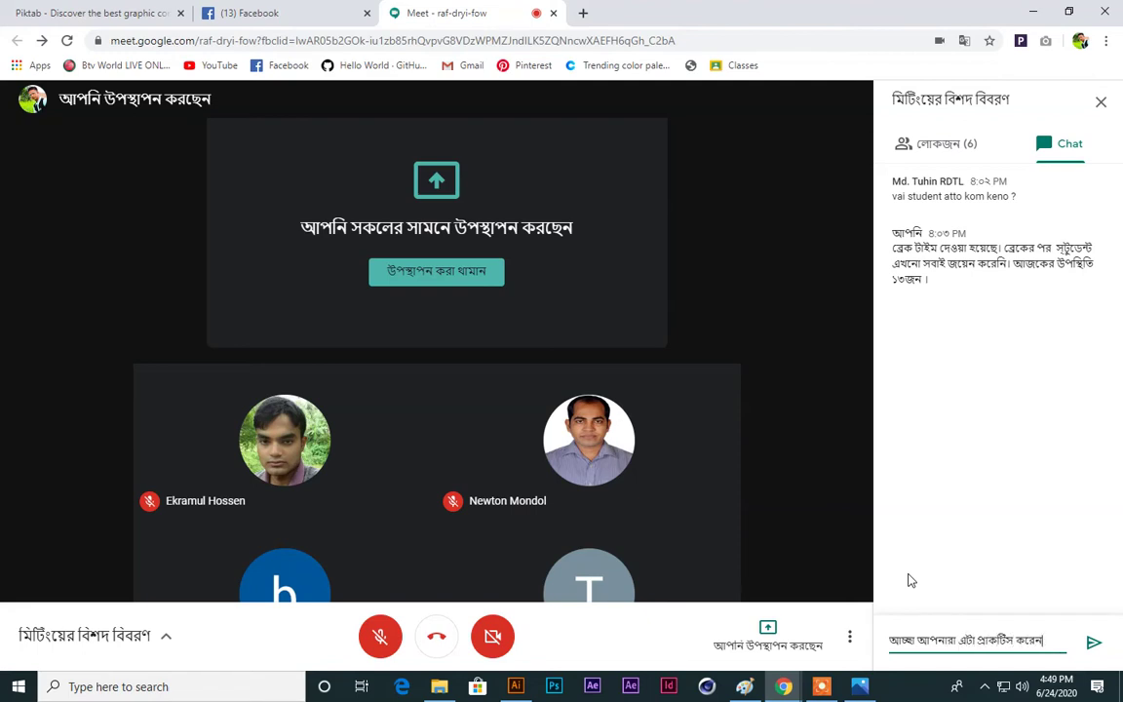
key("Return")
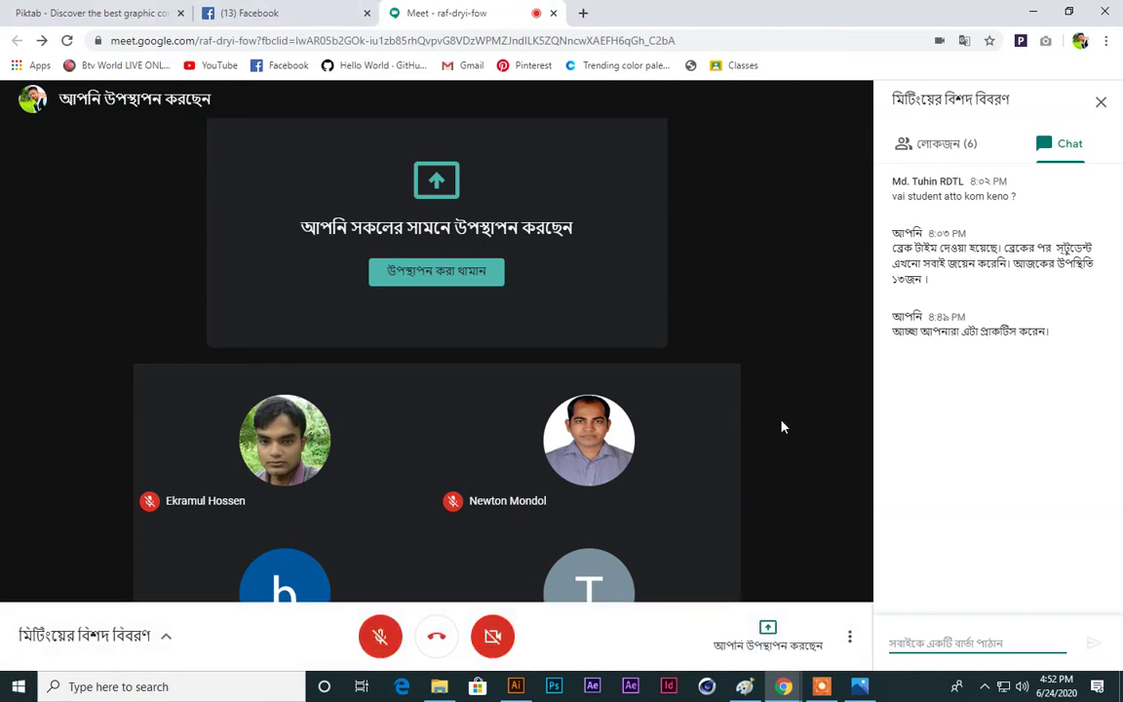
left_click(768, 372)
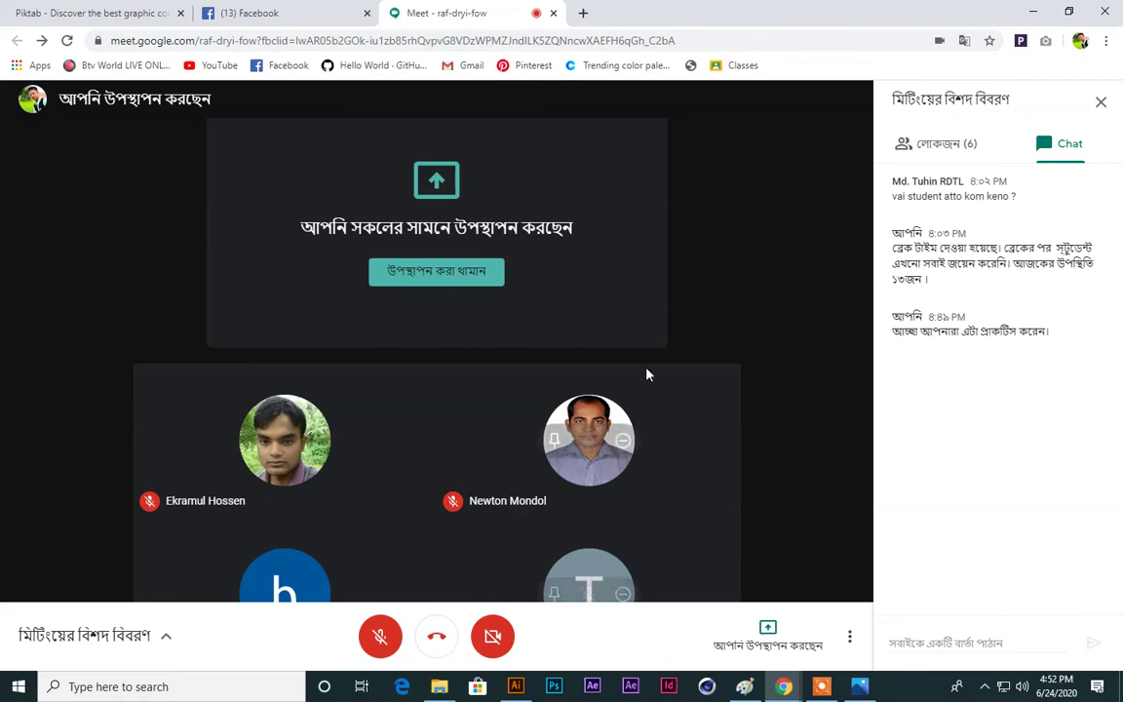
Step: Switch to Facebook, check the notifications and open the group's pending post approval
key("ctrl+shift+Tab")
scroll(416, 343, "down", 3)
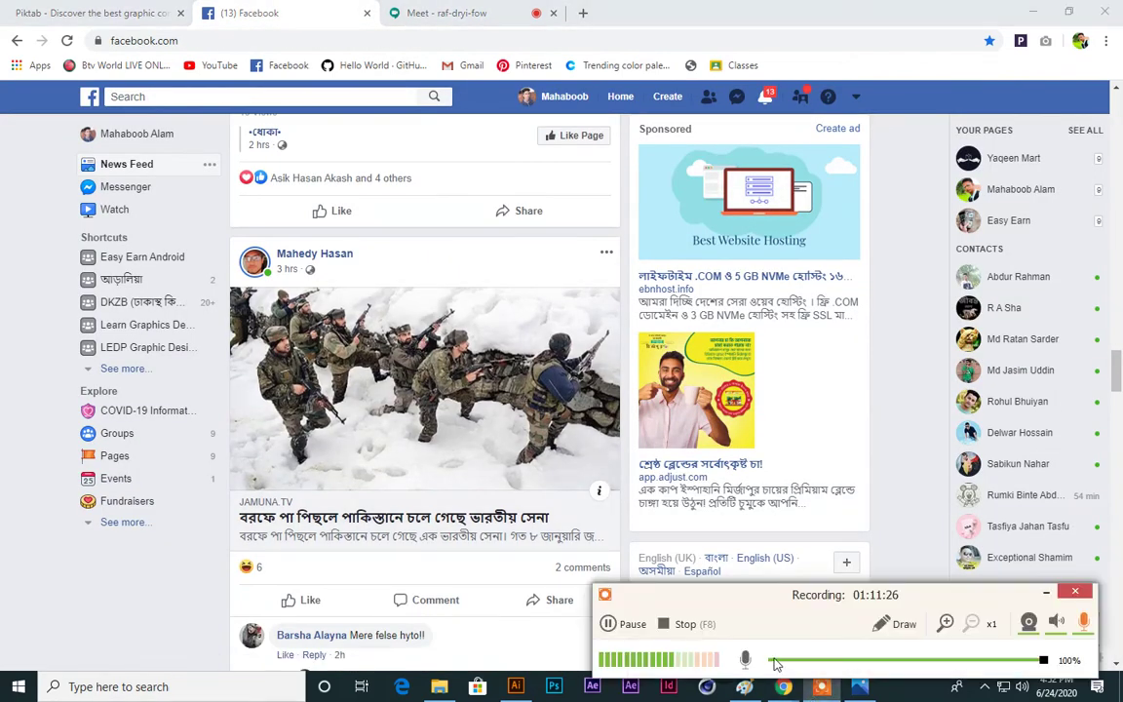
key("alt+Tab")
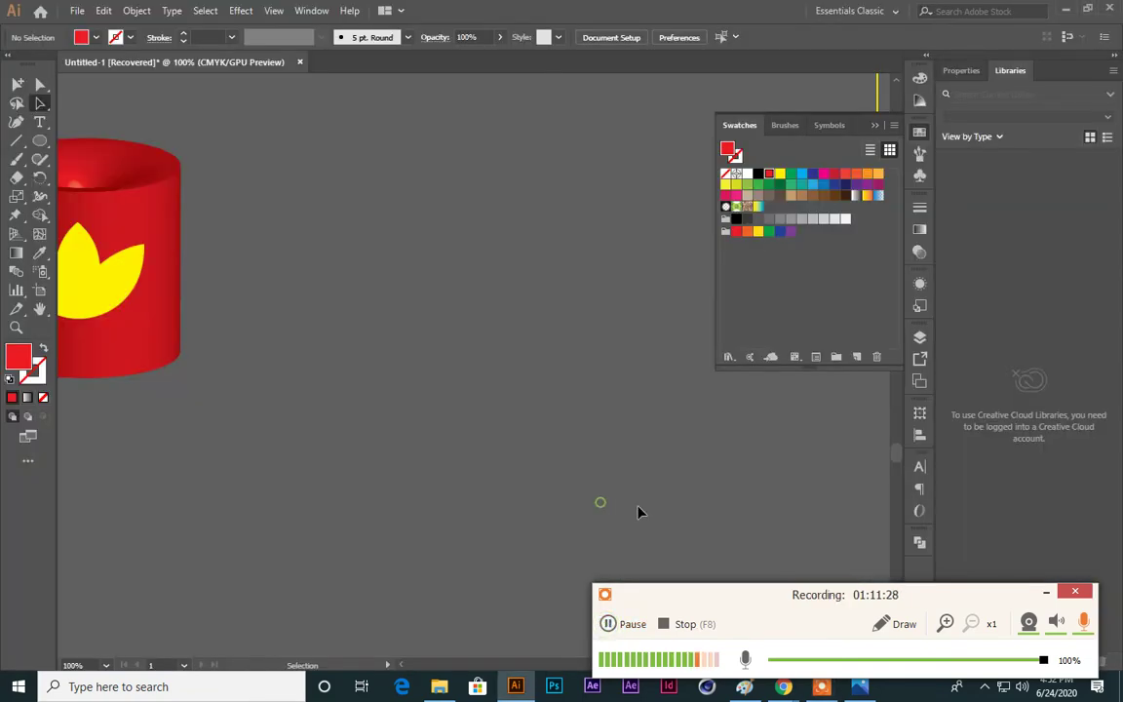
mouse_move(779, 690)
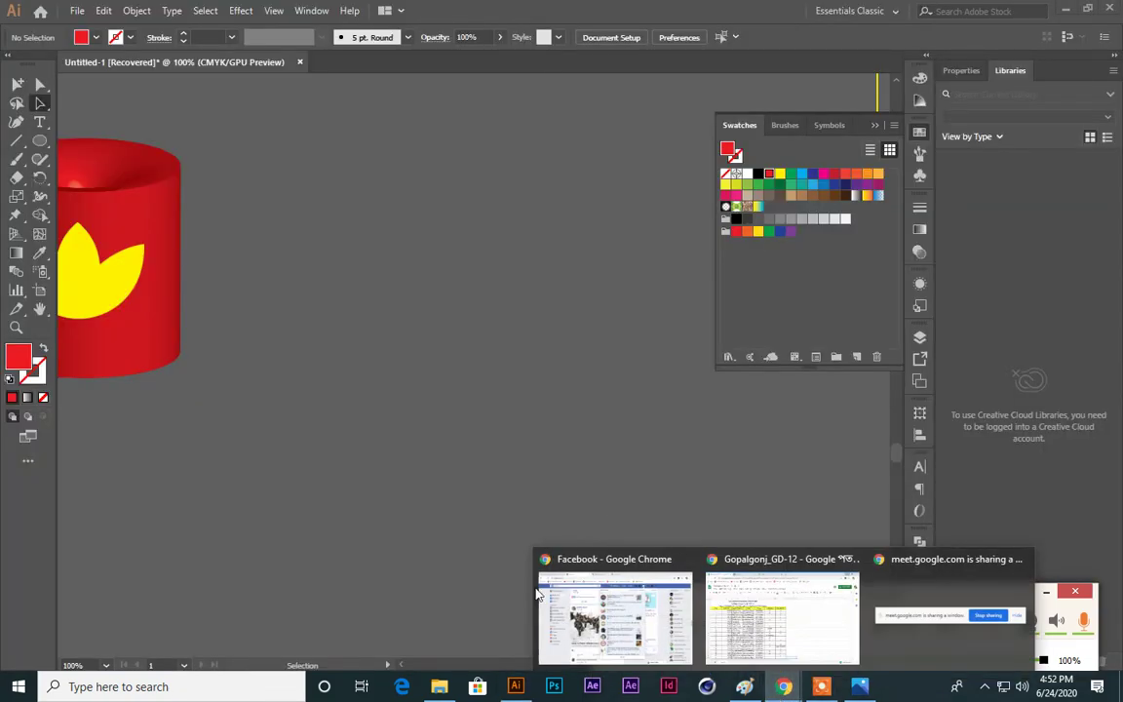
left_click(614, 616)
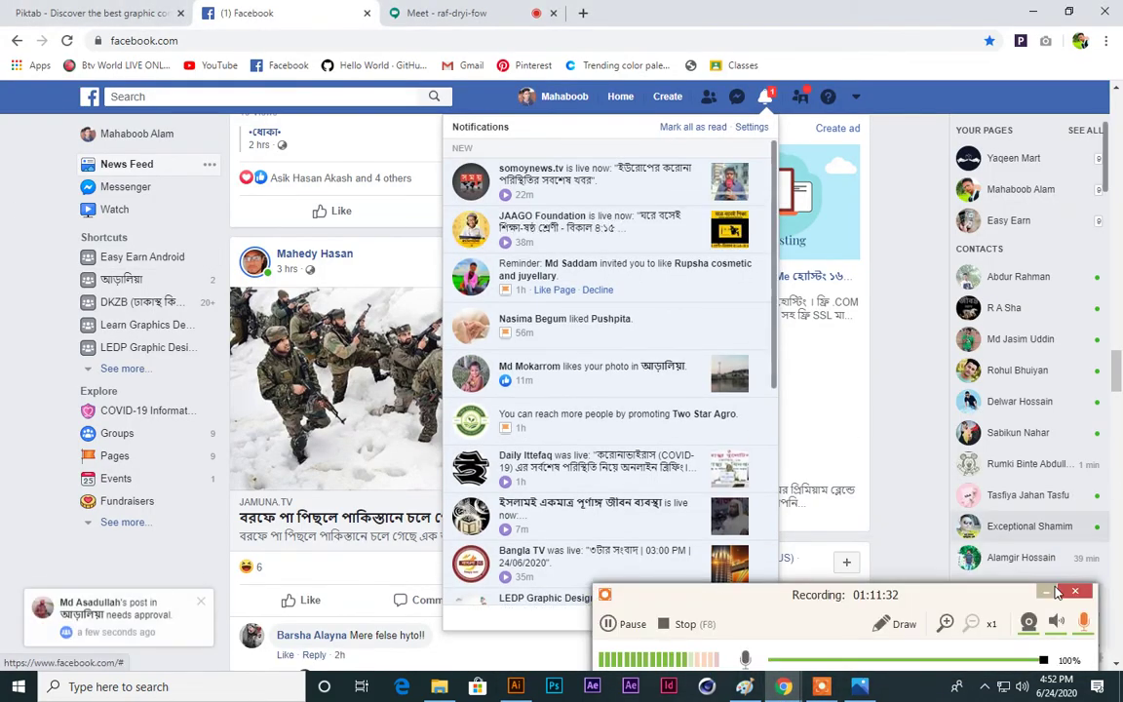
left_click(147, 607)
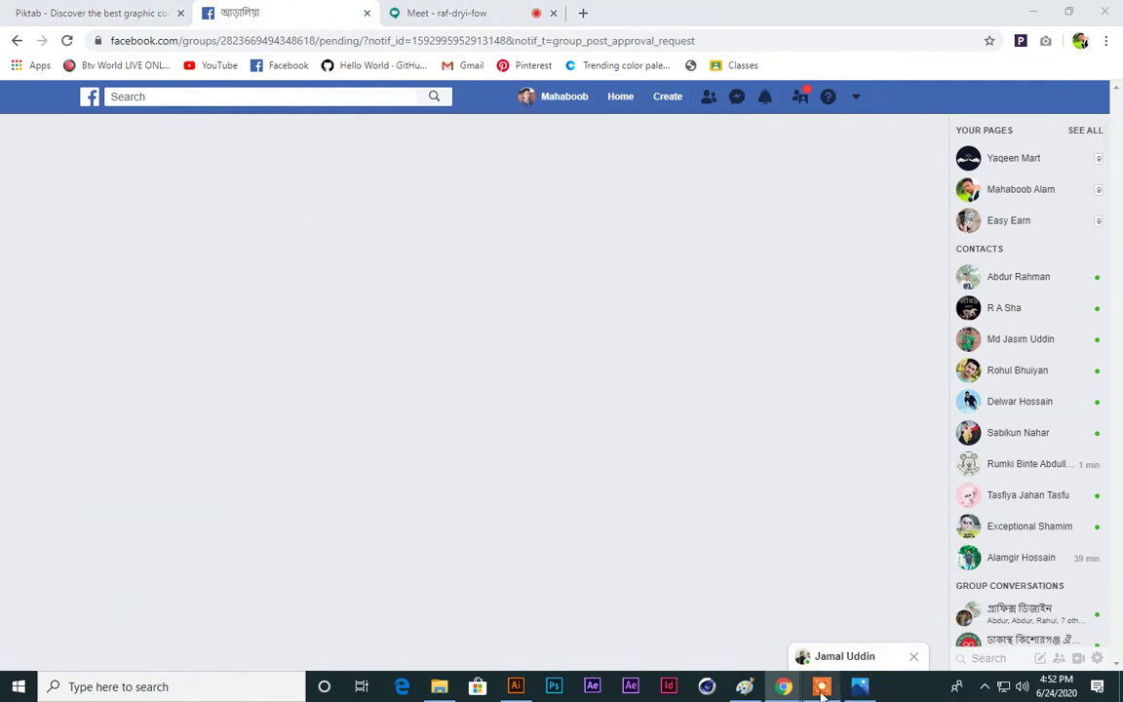
left_click(822, 686)
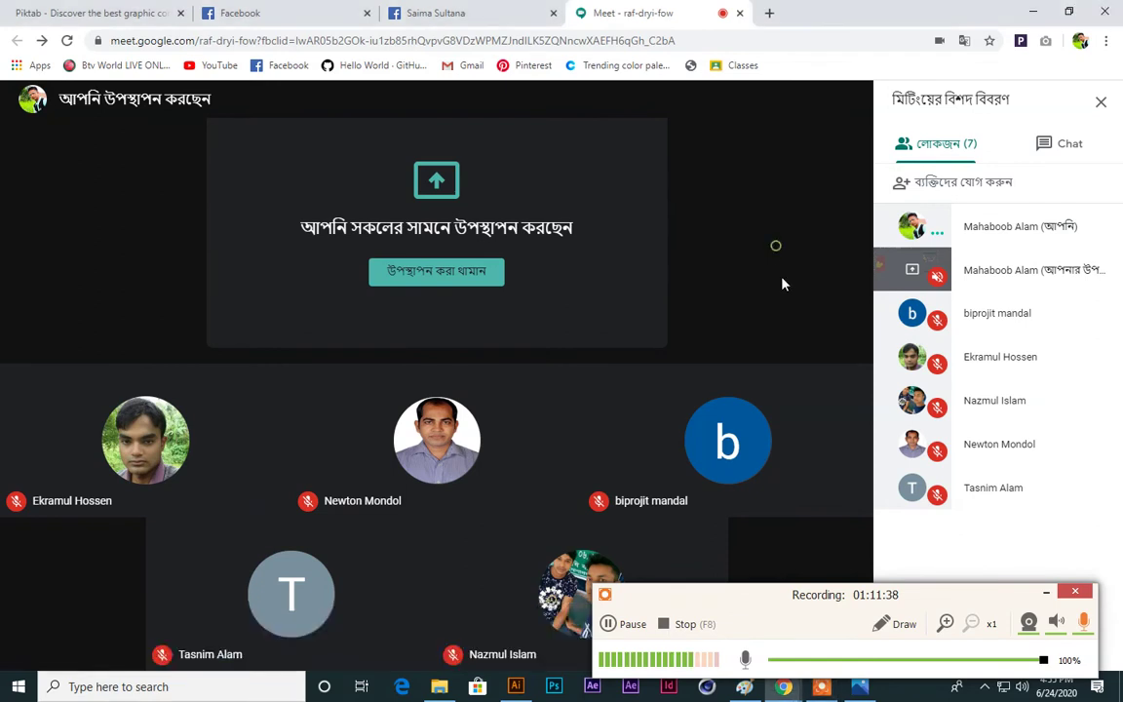
Step: Stop presenting the screen to the Meet class and mute the microphone
left_click(797, 640)
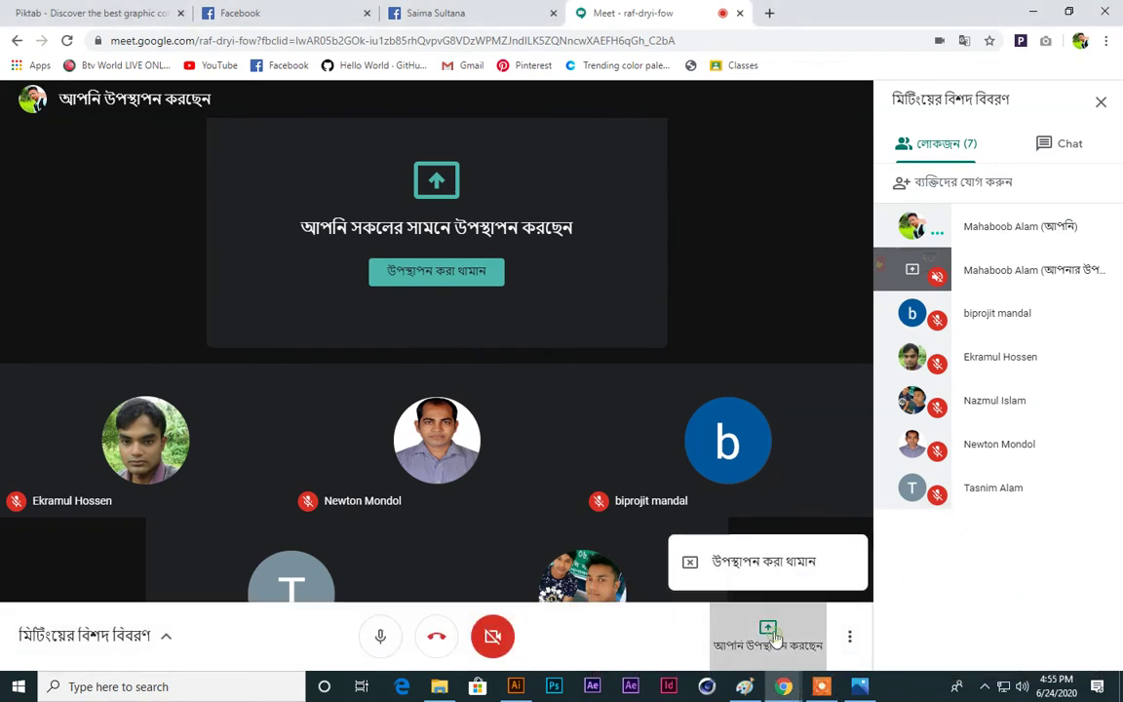
left_click(753, 561)
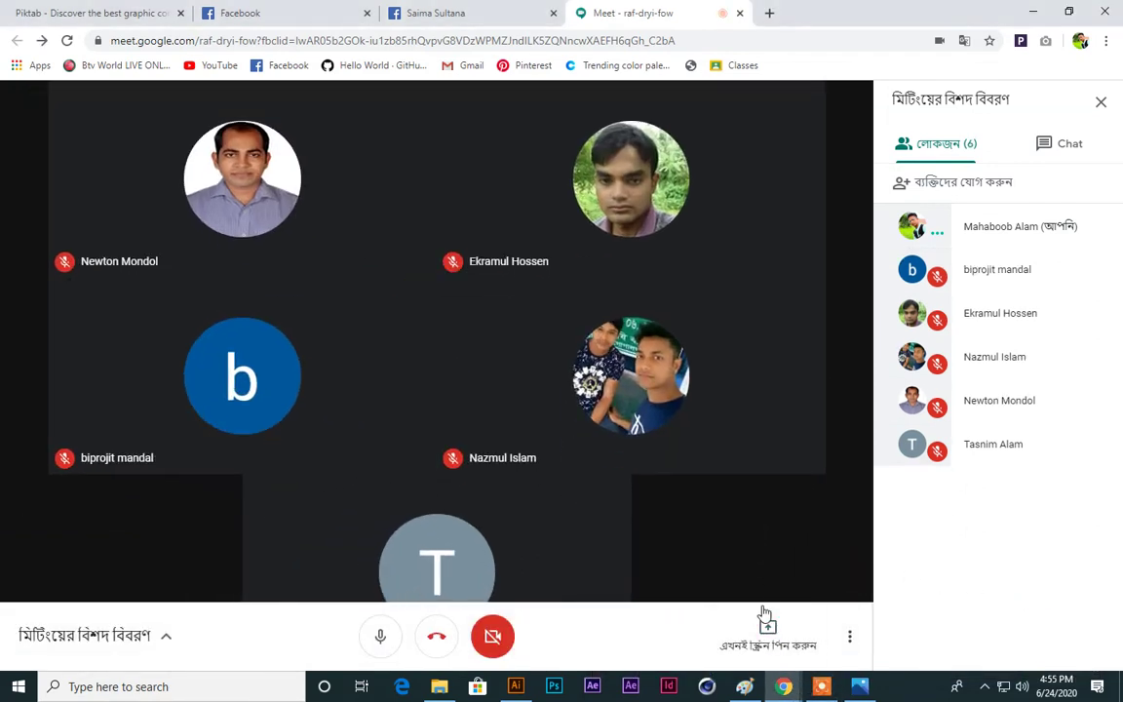
left_click(767, 634)
left_click(871, 535)
left_click(850, 641)
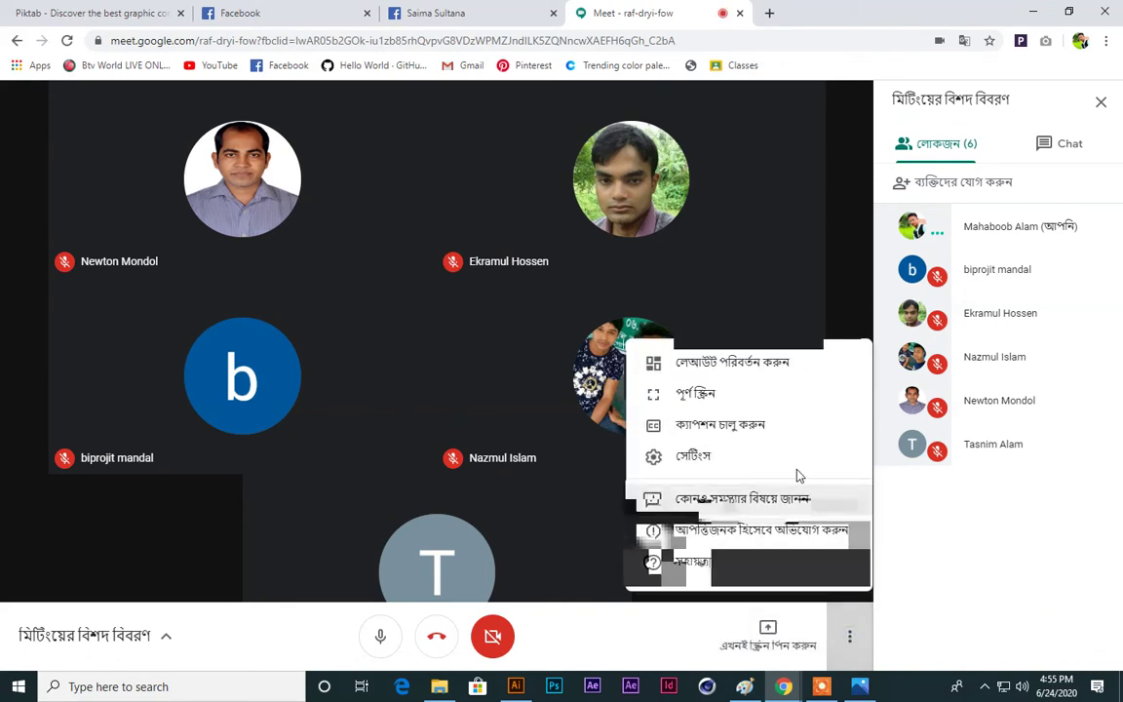
left_click(378, 635)
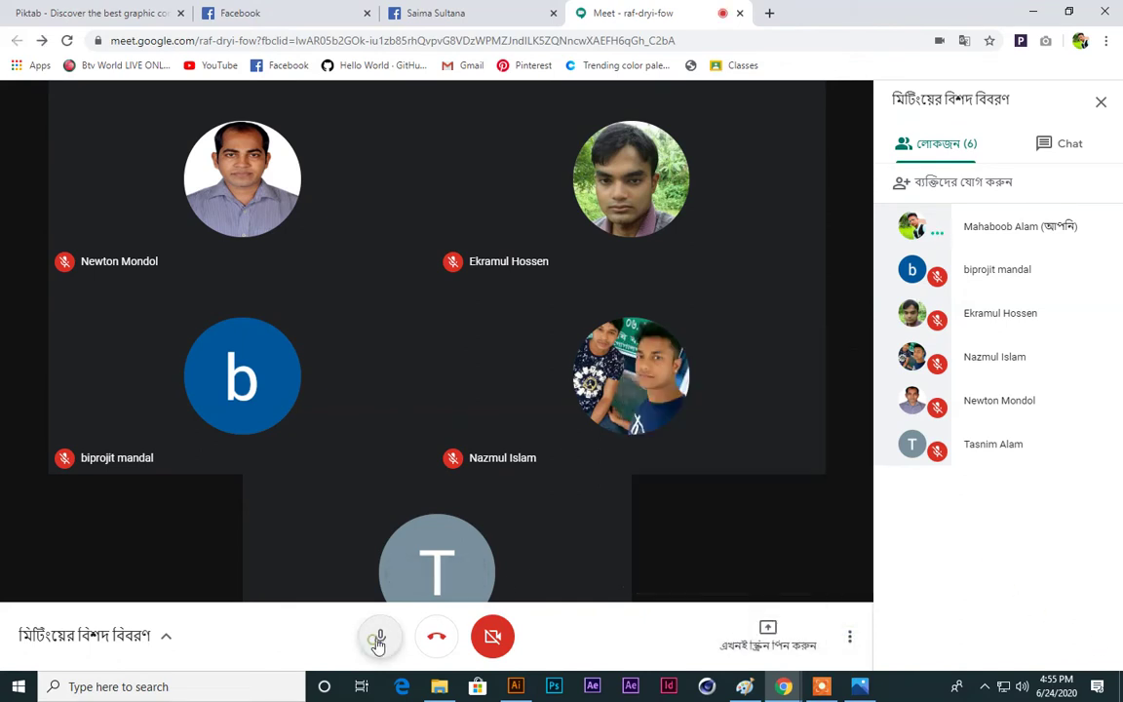
left_click(378, 637)
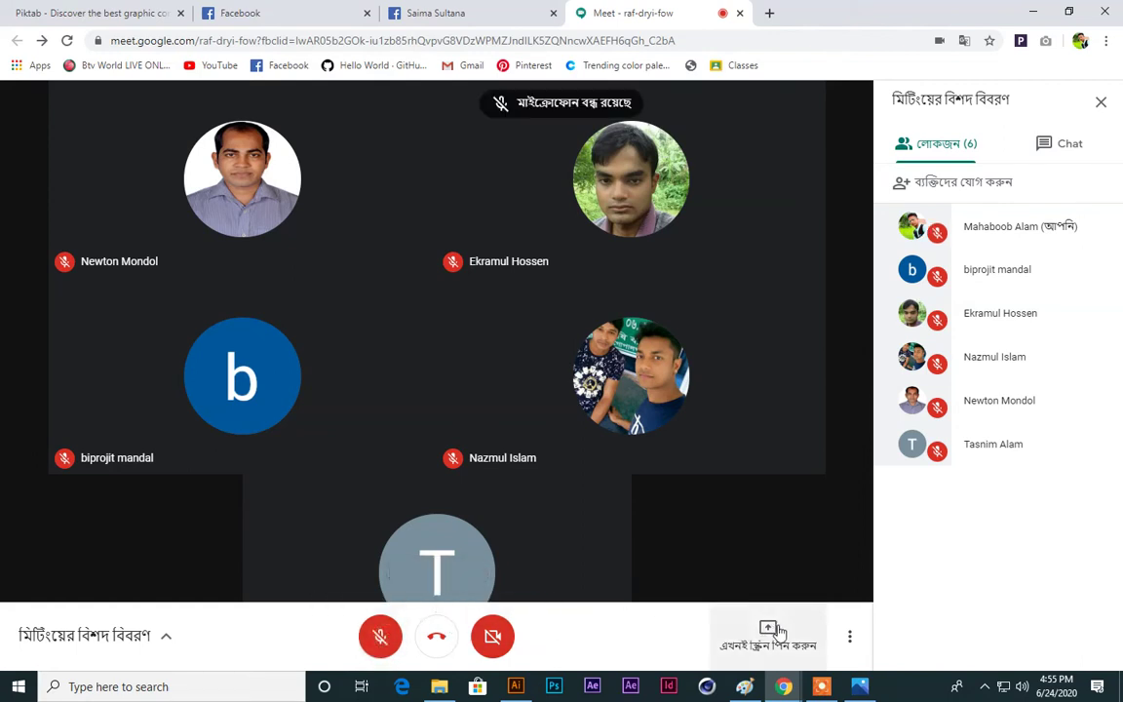
left_click(848, 640)
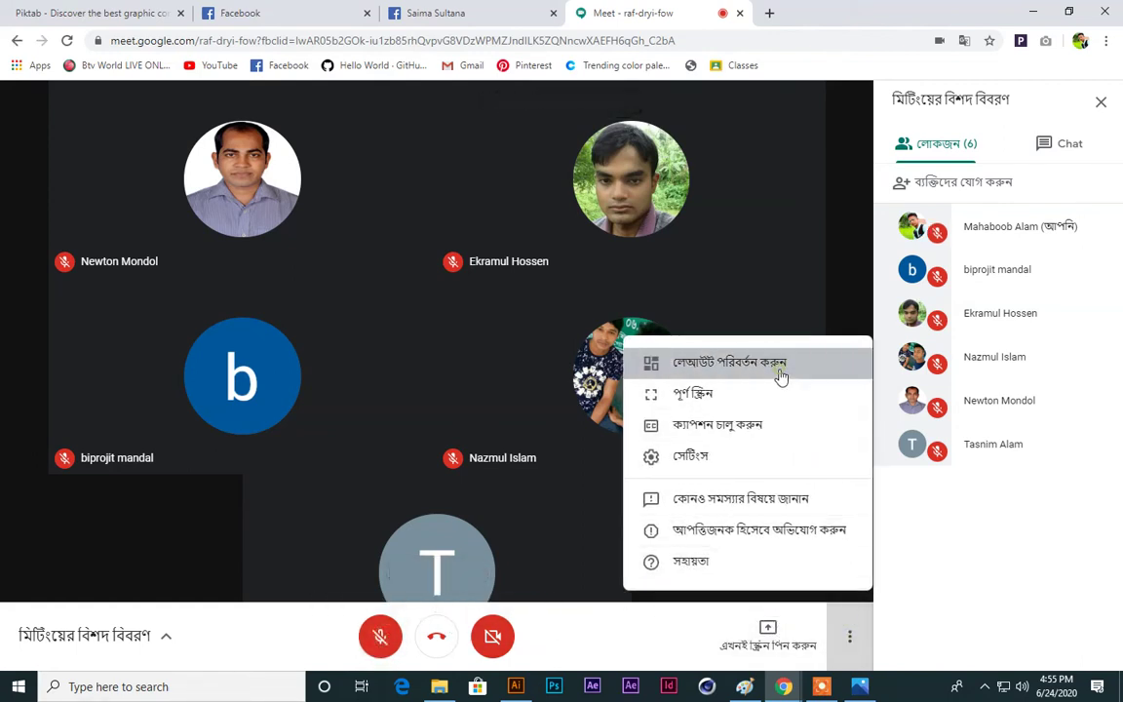
left_click(780, 377)
left_click(738, 209)
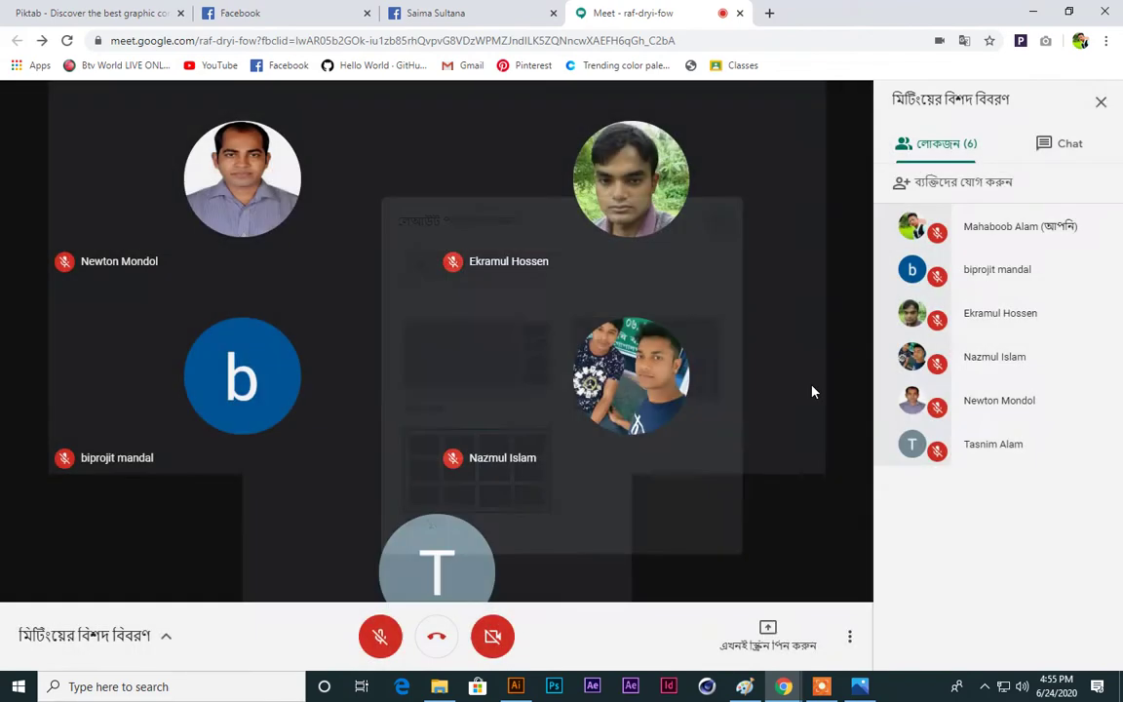
left_click(768, 634)
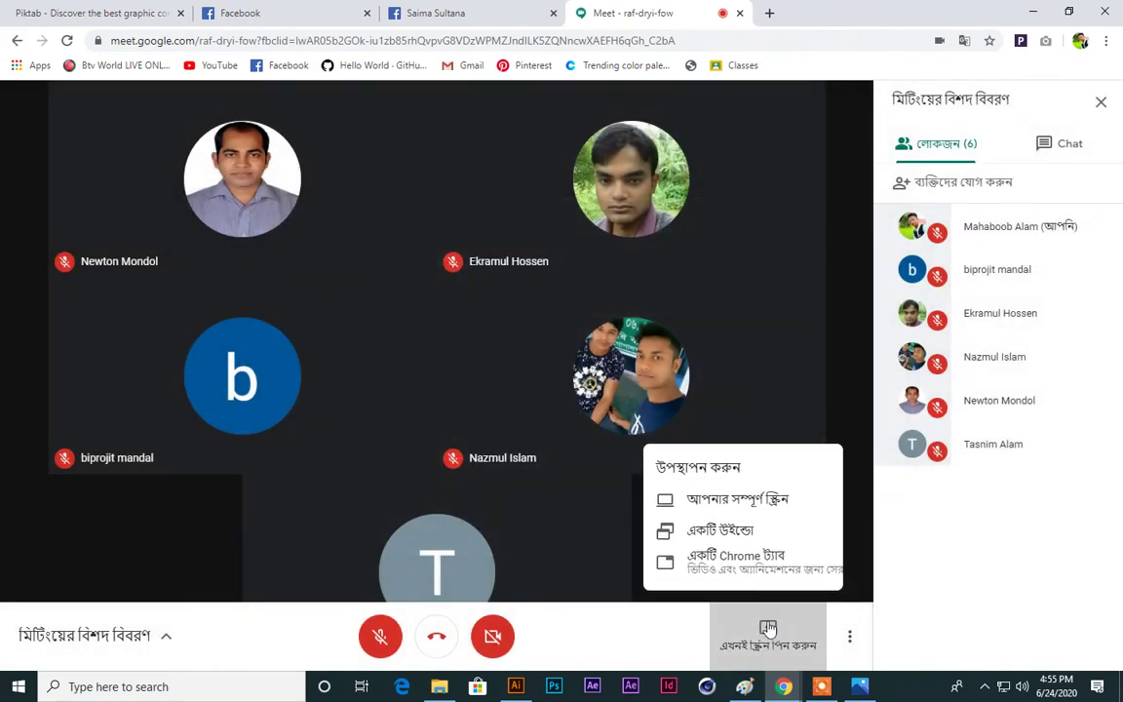
left_click(848, 639)
Step: Show the meeting in full screen and close the meeting details with the participant list
left_click(848, 640)
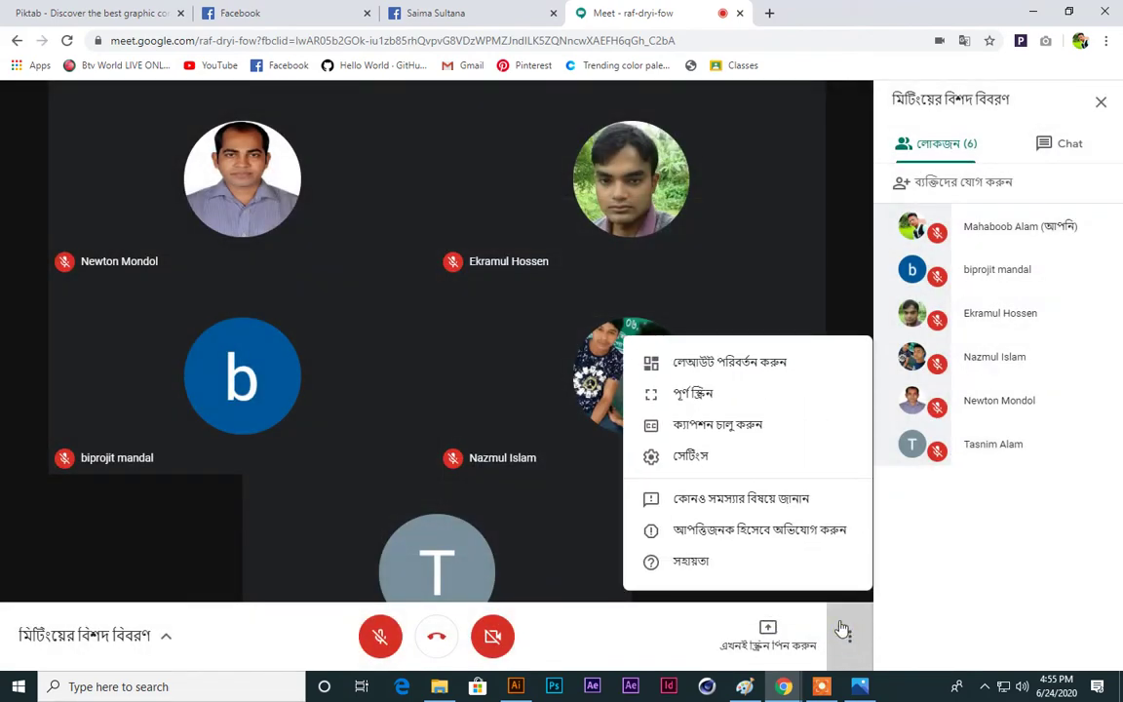
left_click(742, 389)
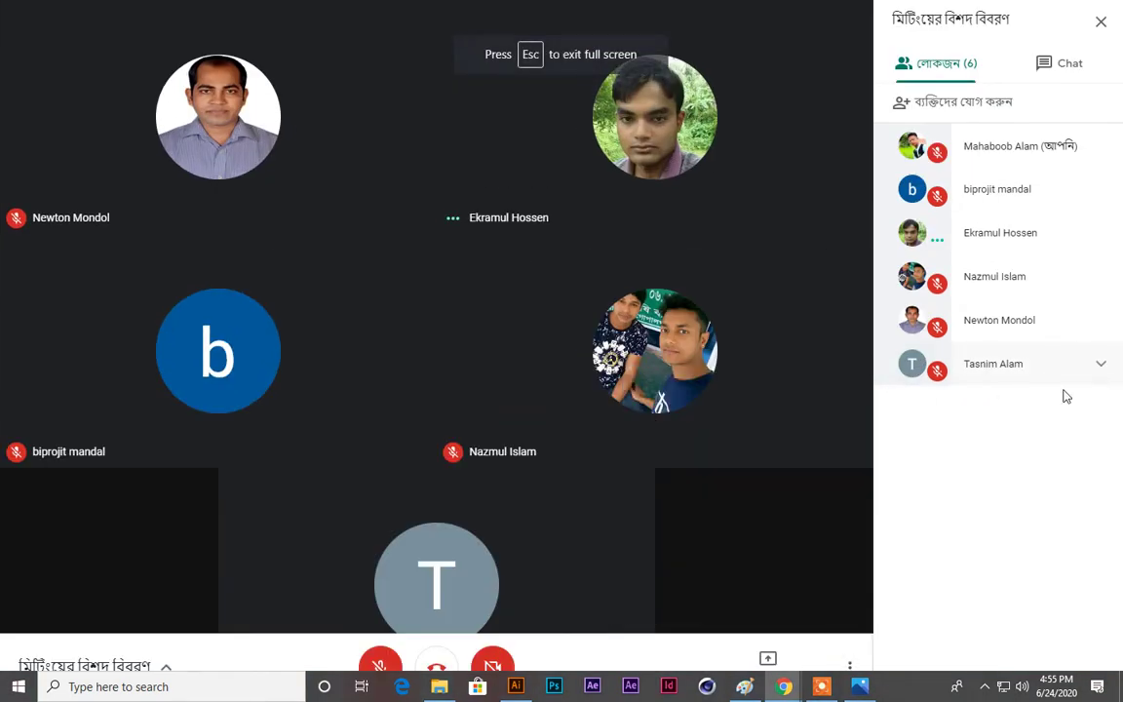
left_click(1102, 22)
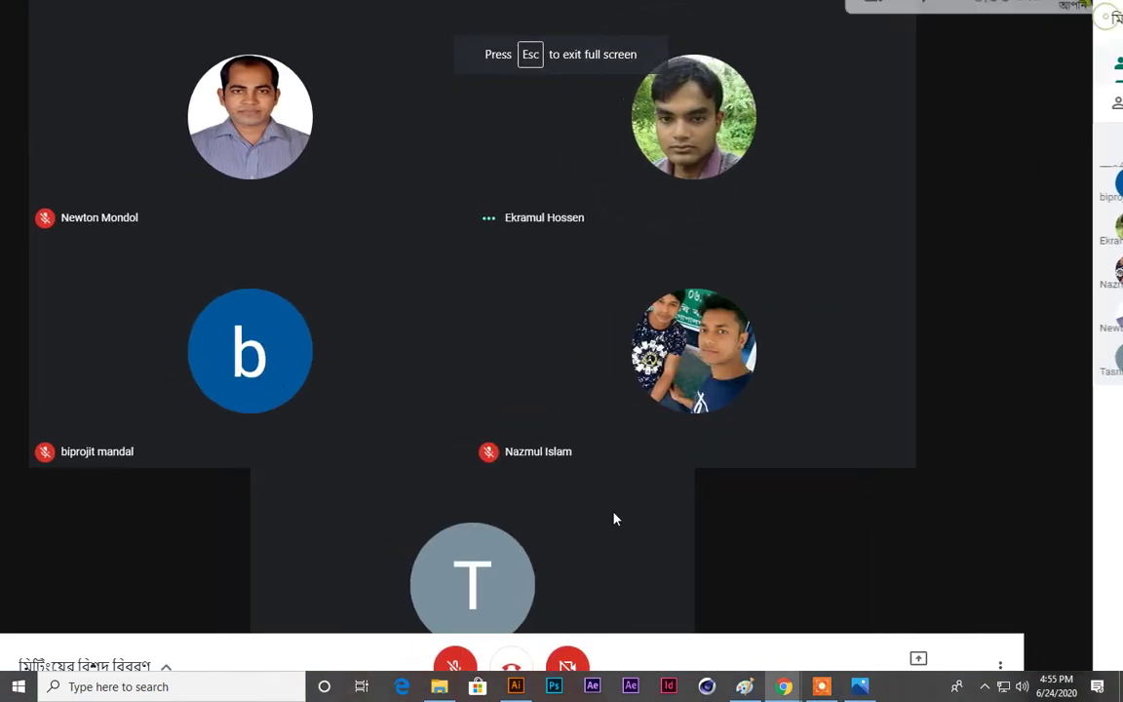
Step: Unmute and mute the microphone in turns while the student opens Map Art for the revolved vase and picks a symbol, ending muted
left_click(506, 665)
left_click(506, 667)
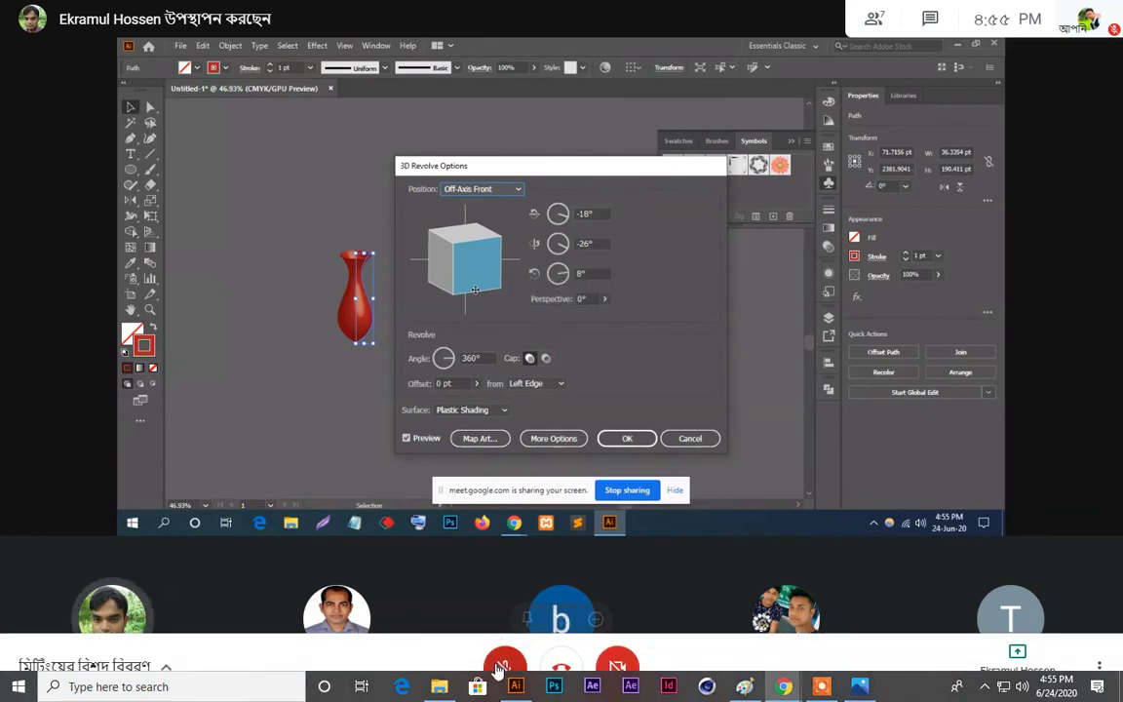
left_click(497, 667)
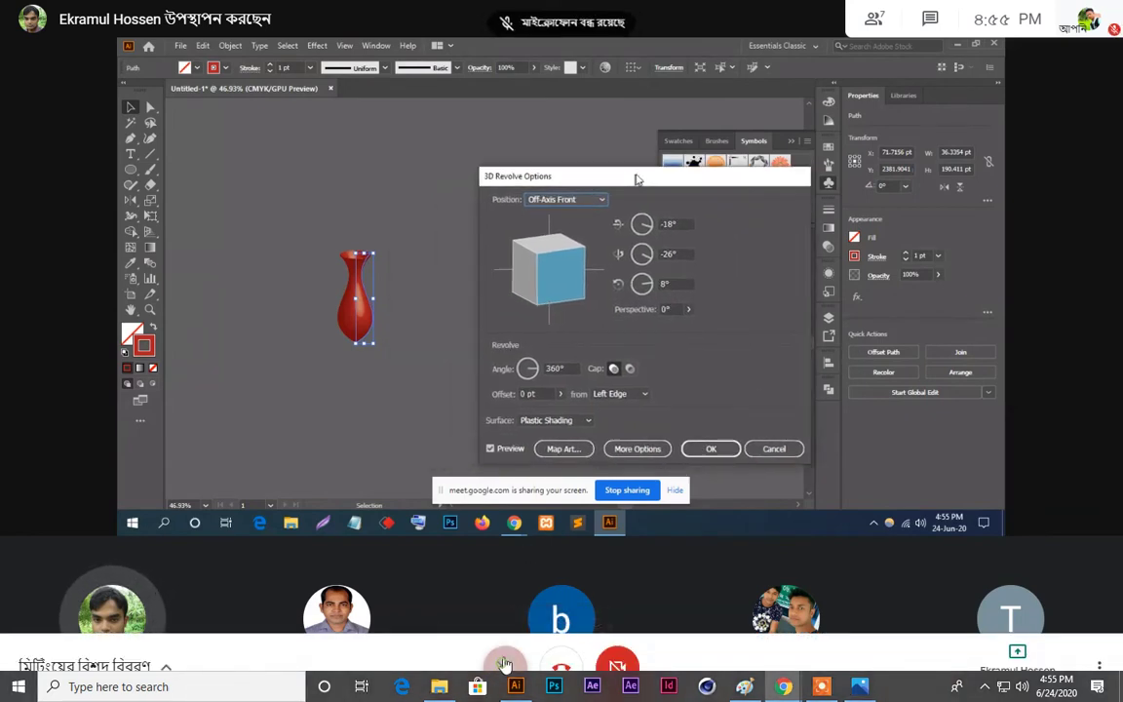
key("ctrl+d")
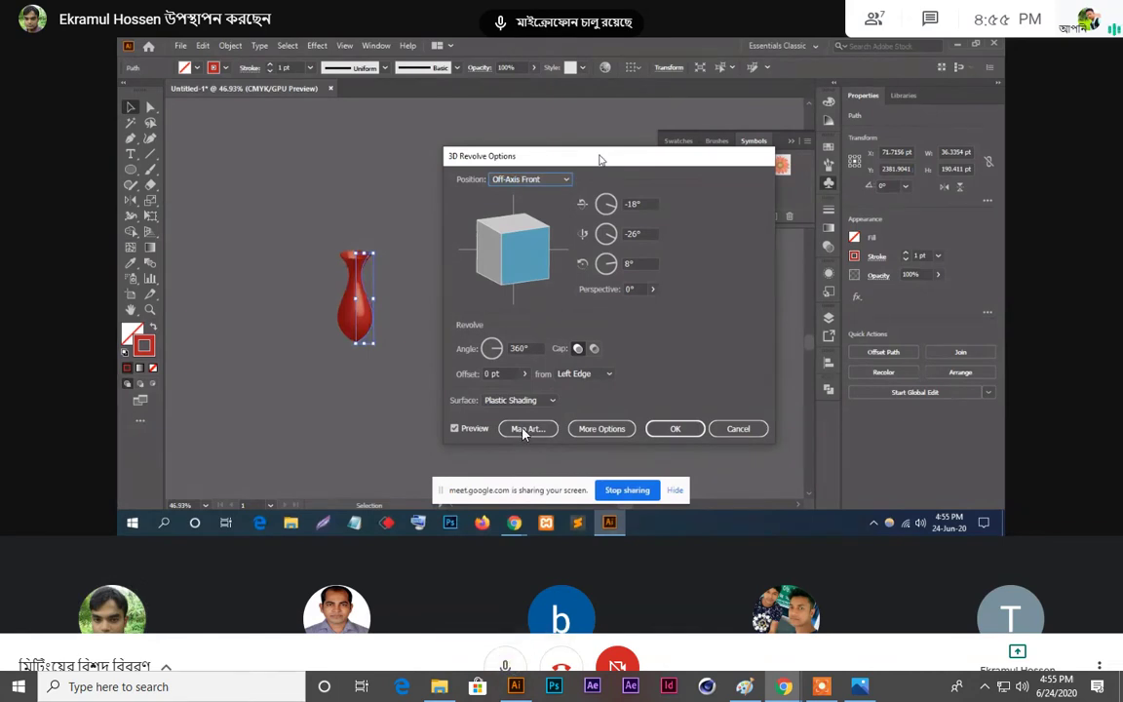
left_click(506, 665)
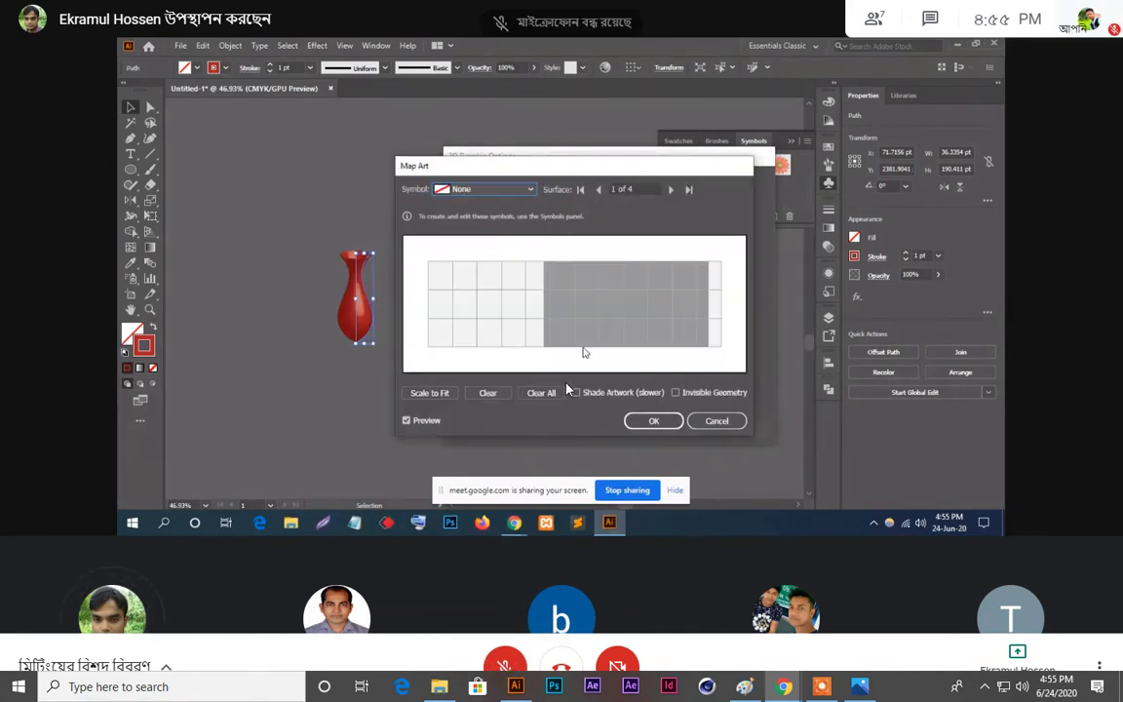
left_click(503, 667)
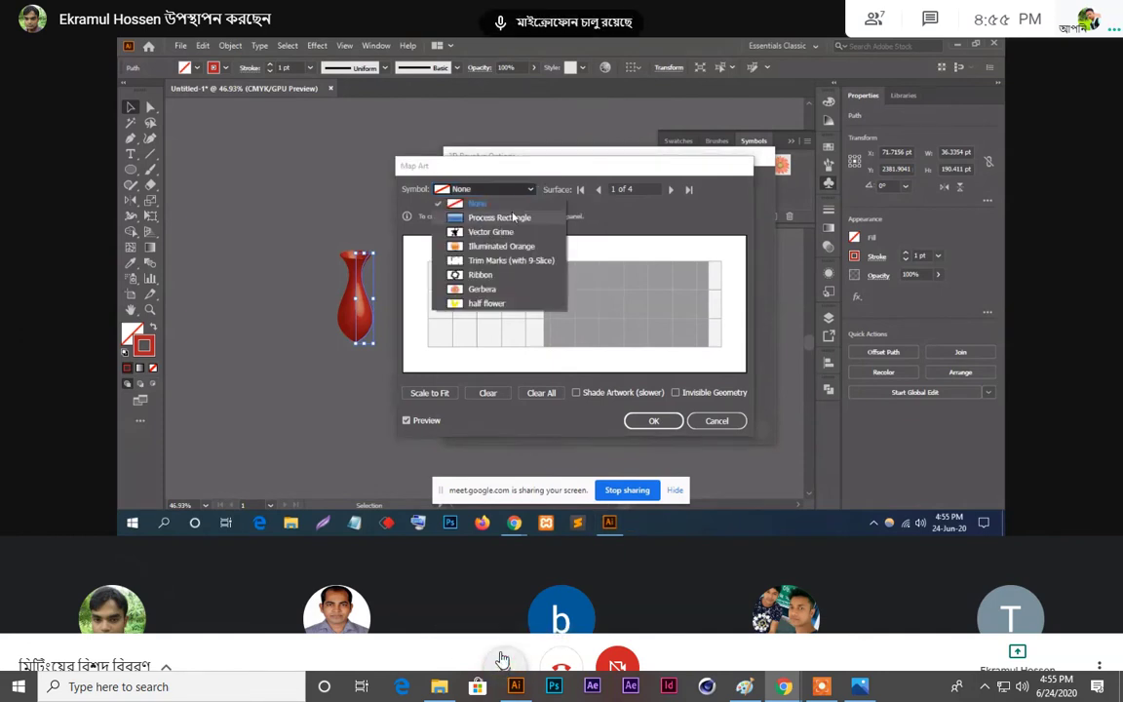
left_click(503, 667)
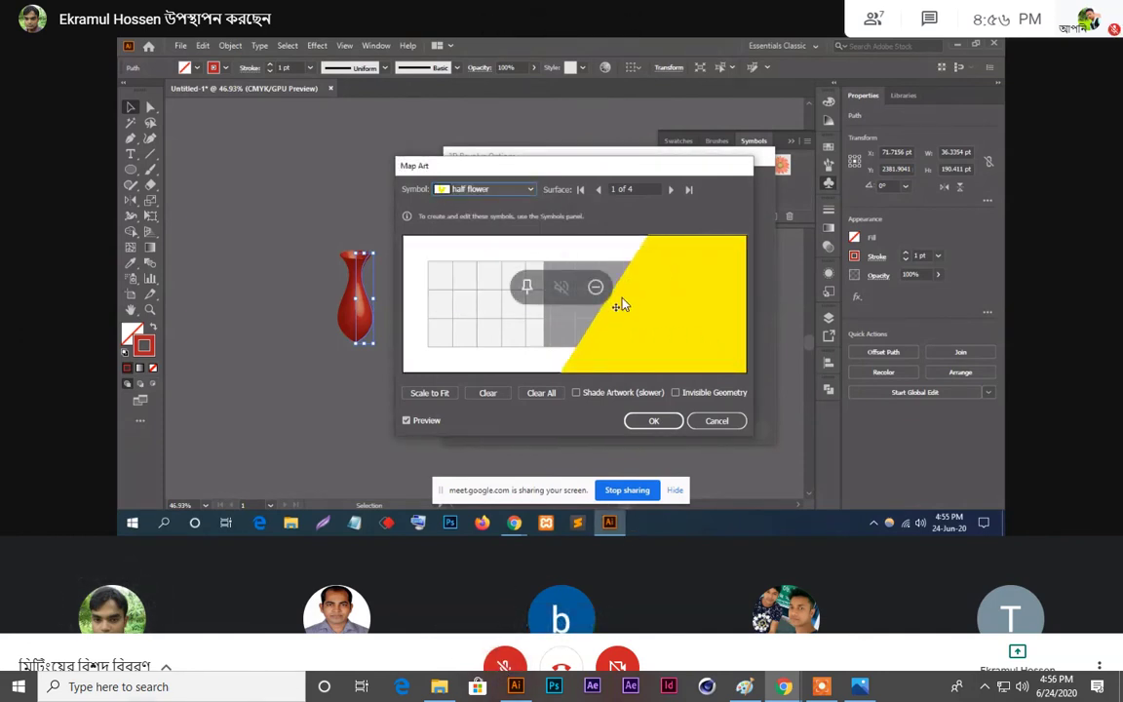
Step: Unmute and mute the microphone in turns while the student scales and places the half flower symbol on the vase surface, ending muted
left_click(503, 667)
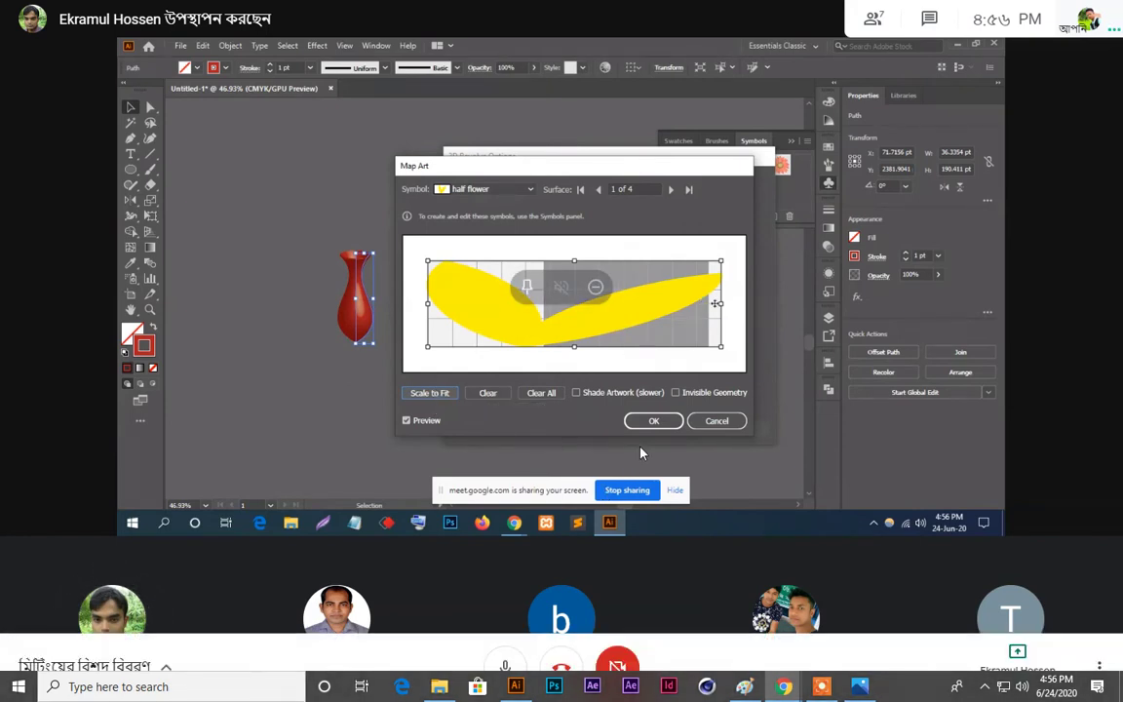
left_click(508, 666)
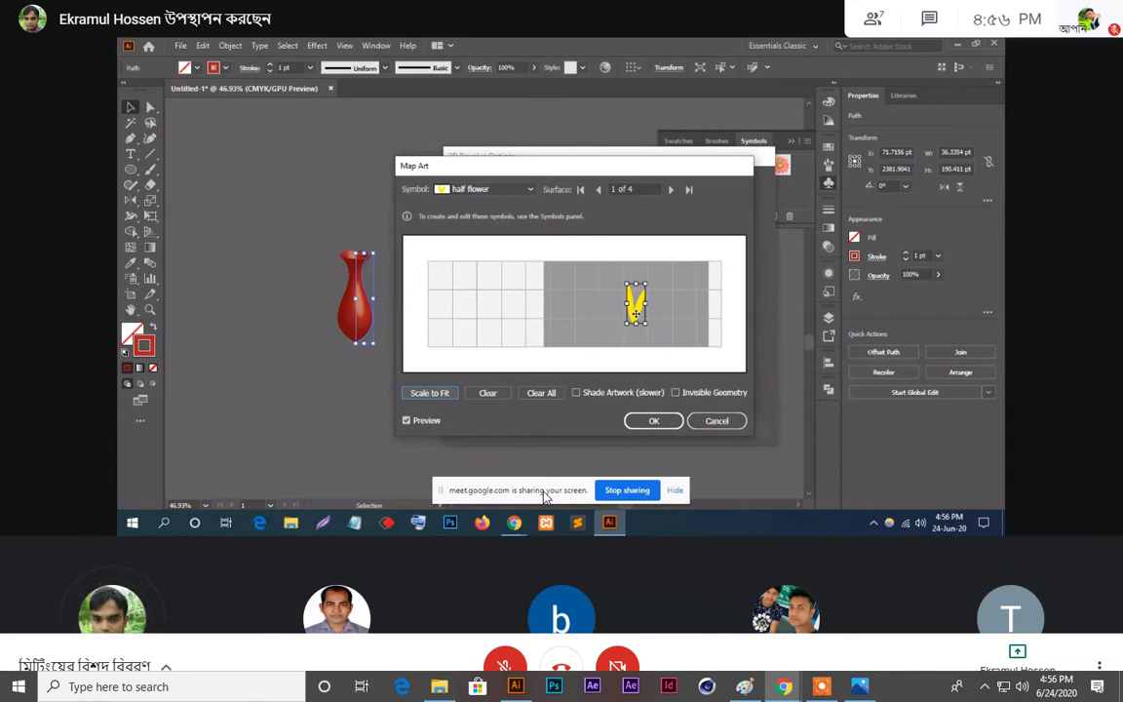
left_click(504, 659)
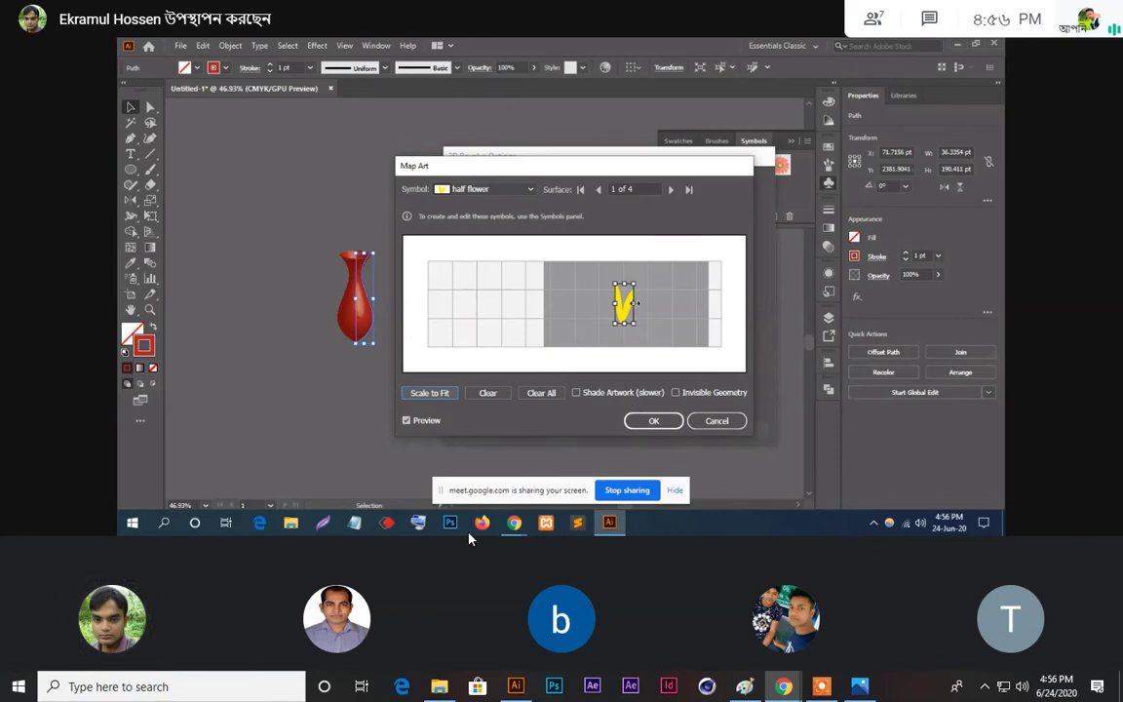
left_click(499, 665)
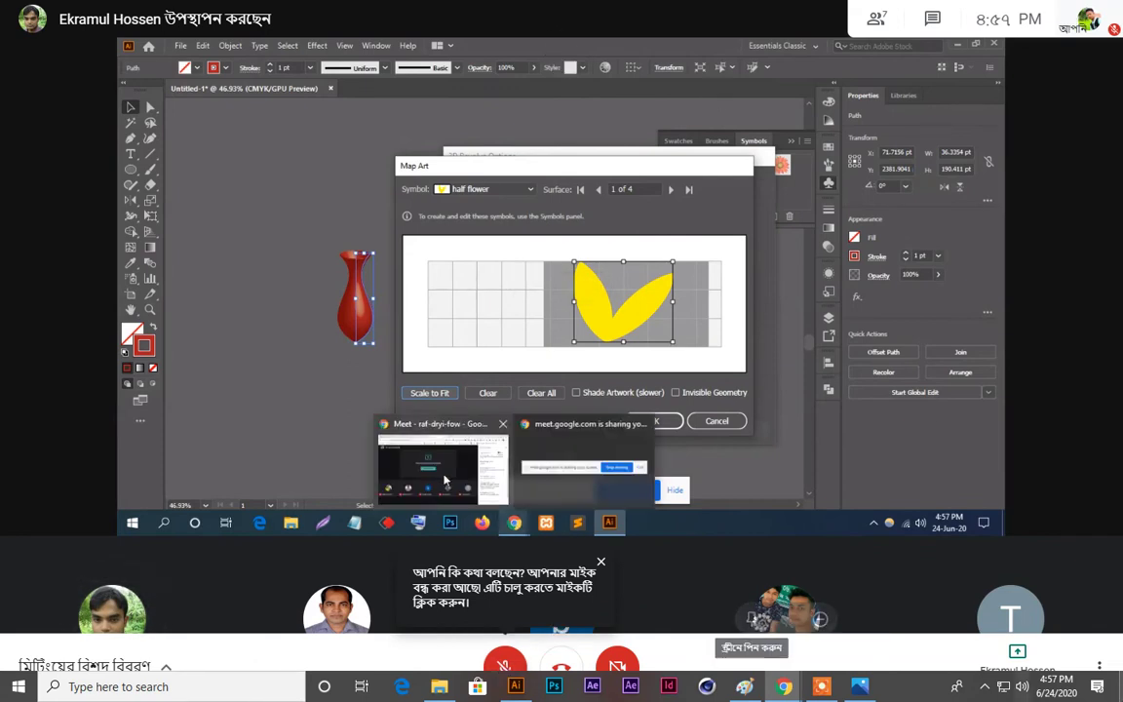
key("ctrl+d")
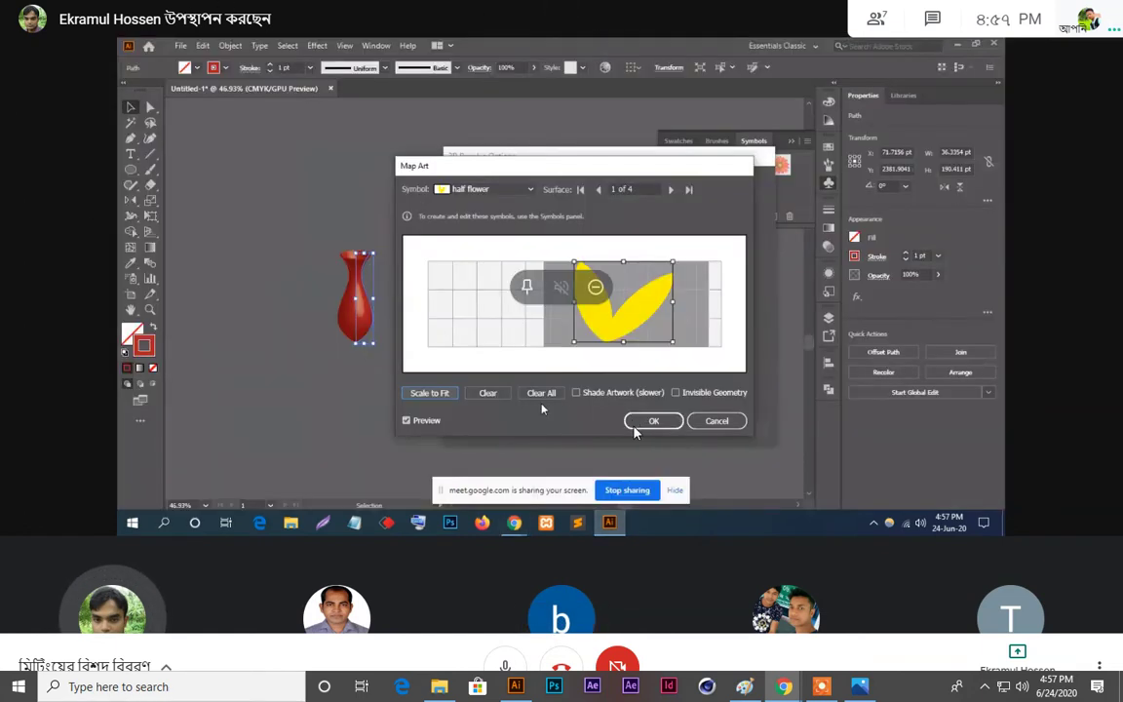
left_click(507, 665)
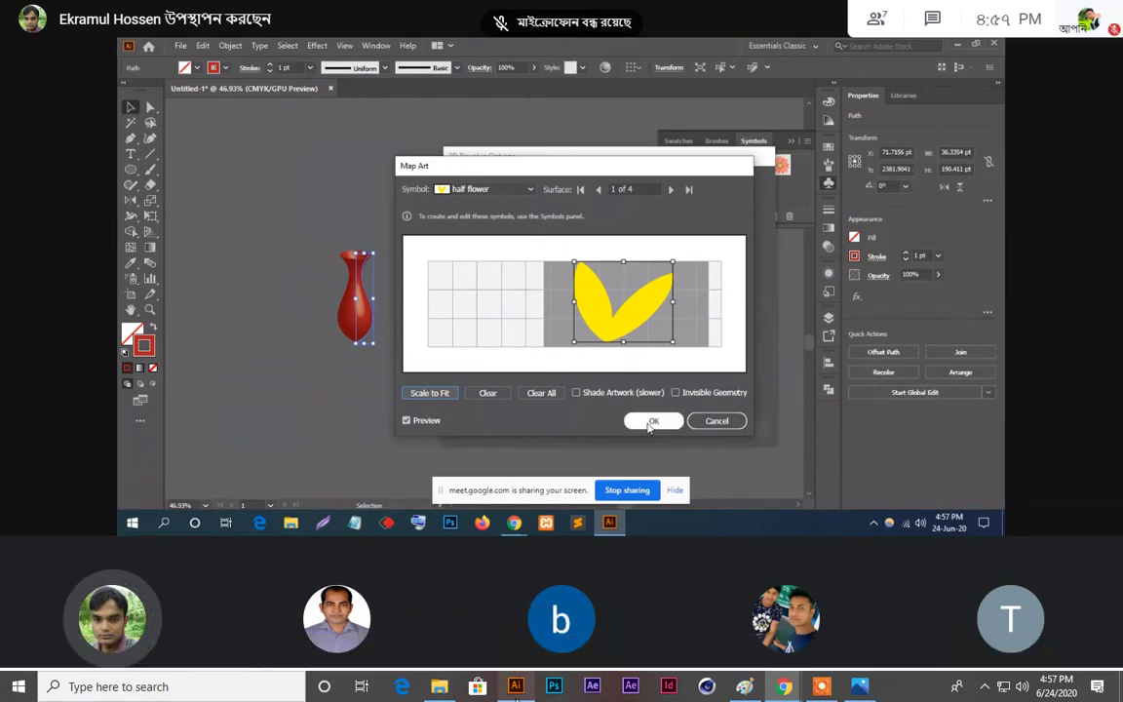
Step: Switch to Illustrator to look over the red revolved cylinder with its yellow mapped symbol, and return to the Meet call
left_click(515, 686)
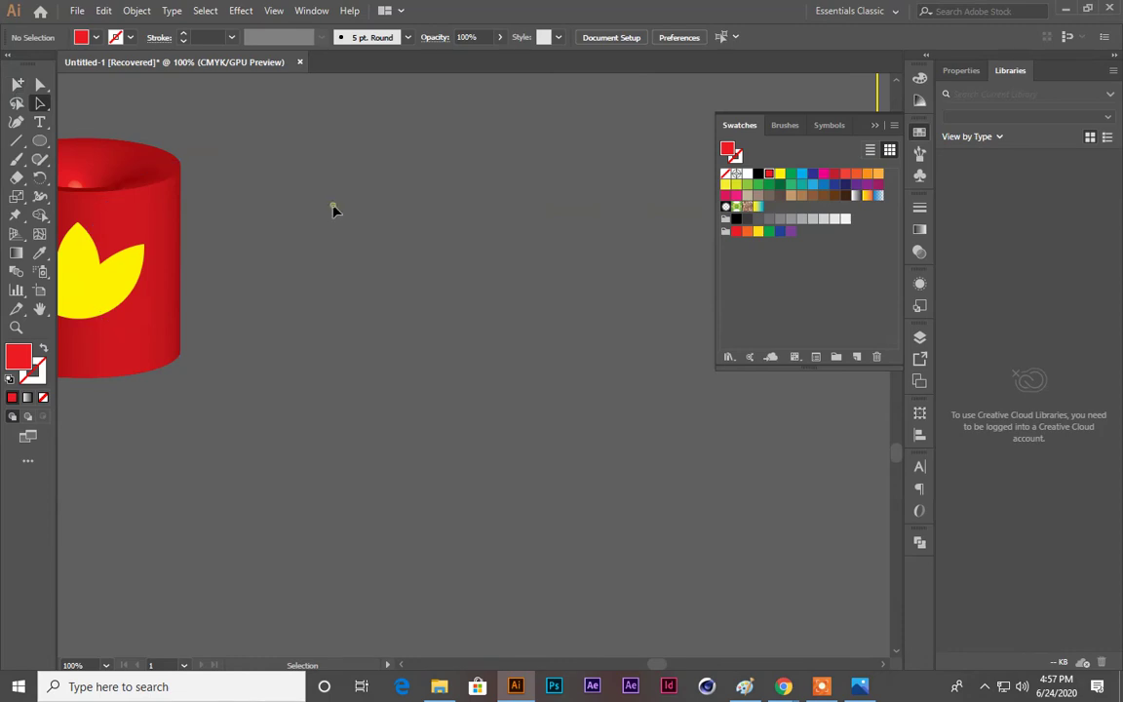
left_click(144, 258)
left_click(333, 304)
key("ctrl+minus")
key("ctrl+minus")
key("ctrl+minus")
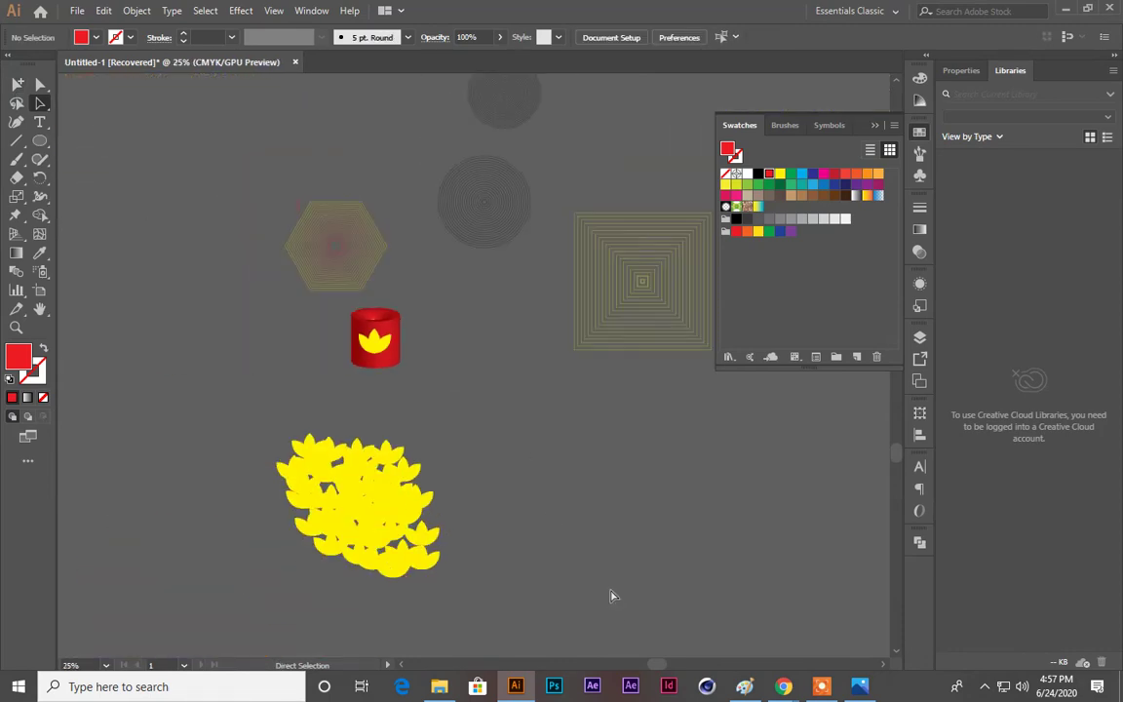
key("ctrl+plus")
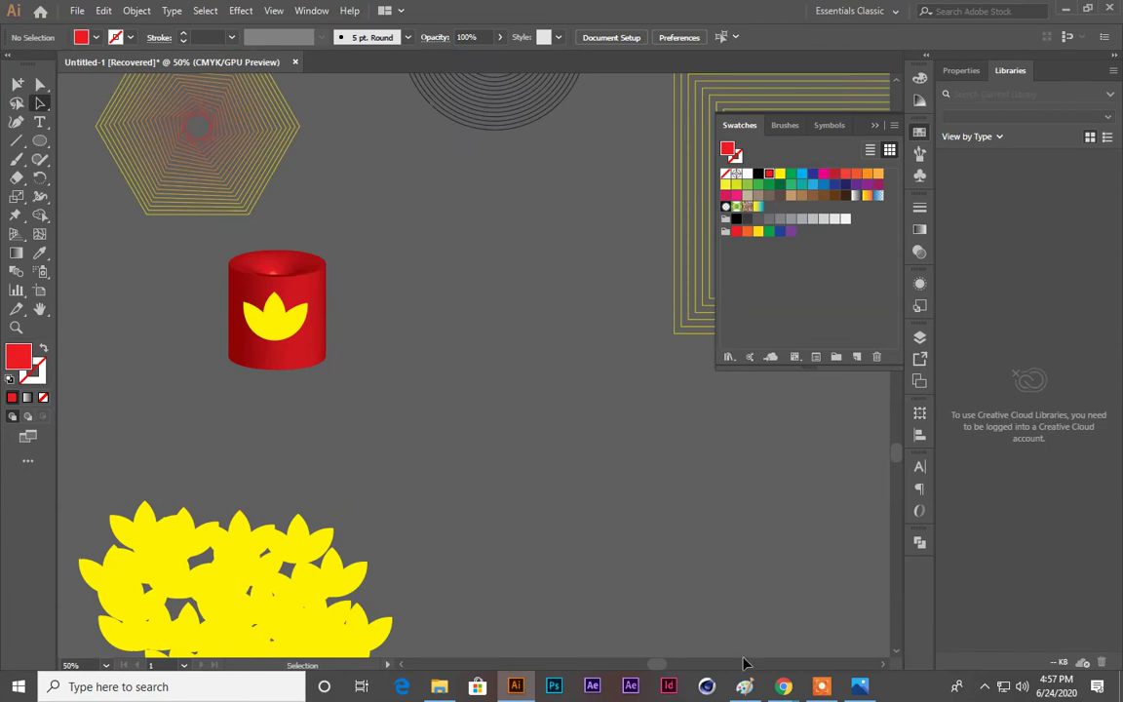
mouse_move(782, 687)
left_click(702, 652)
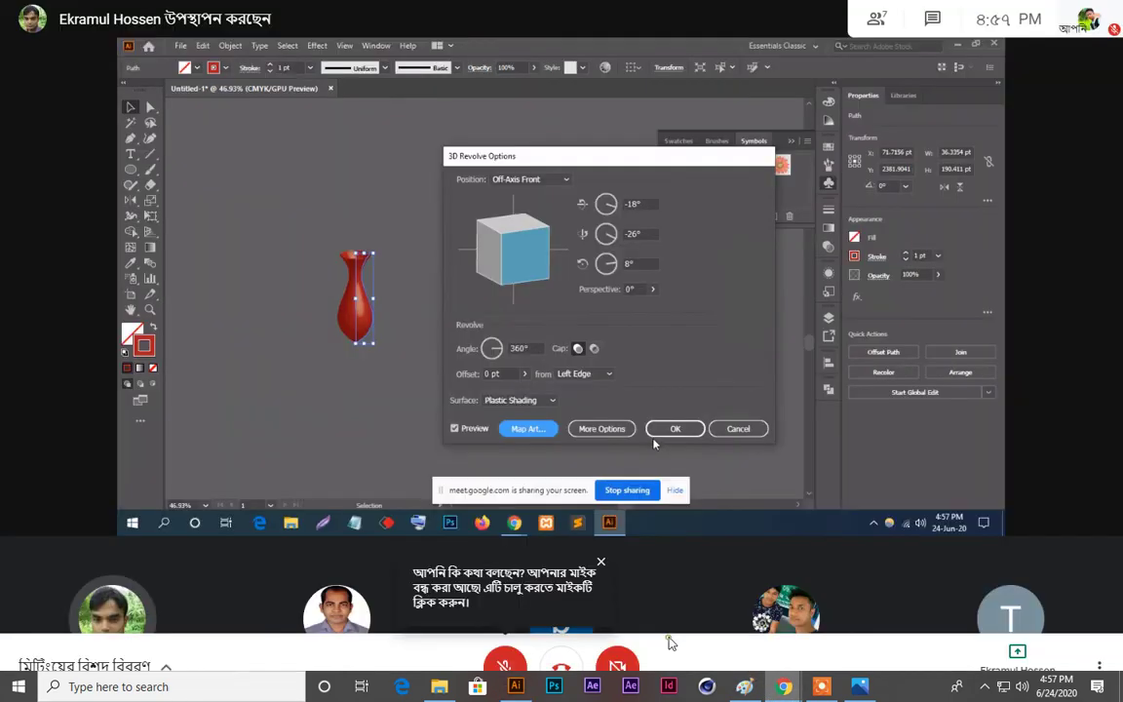
Step: Unmute and mute the microphone in turns while the student rotates the revolved vase, ending unmuted, and leave the full-screen view
left_click(508, 665)
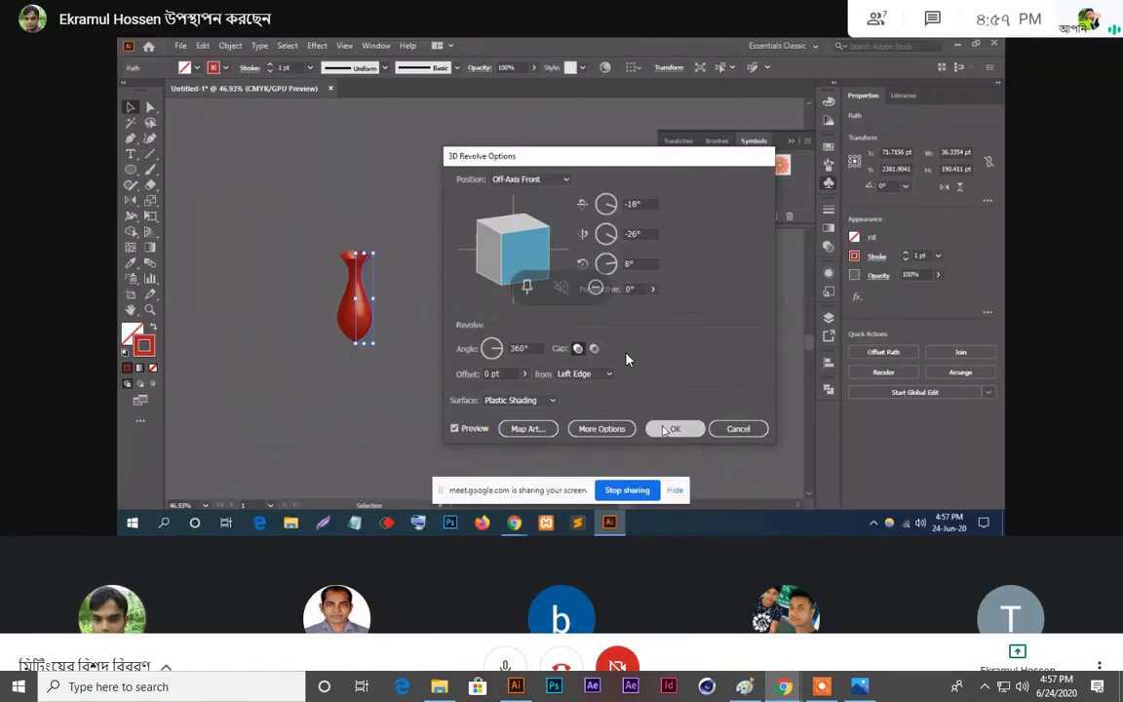
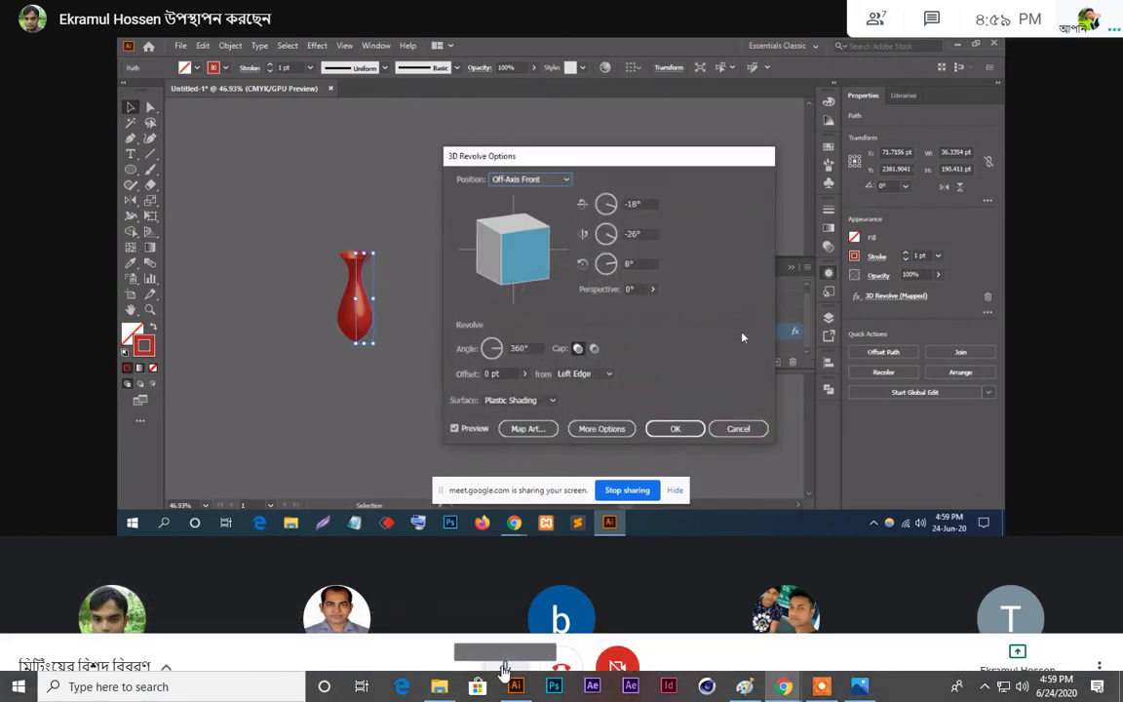
left_click(503, 668)
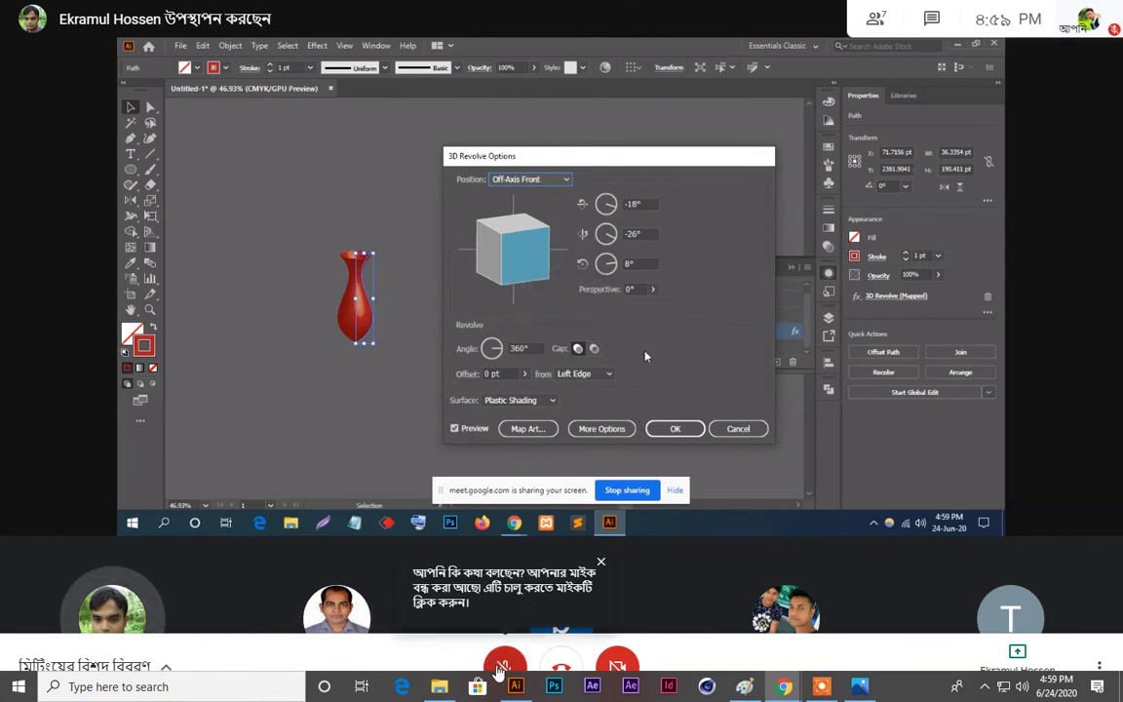
key("ctrl+d")
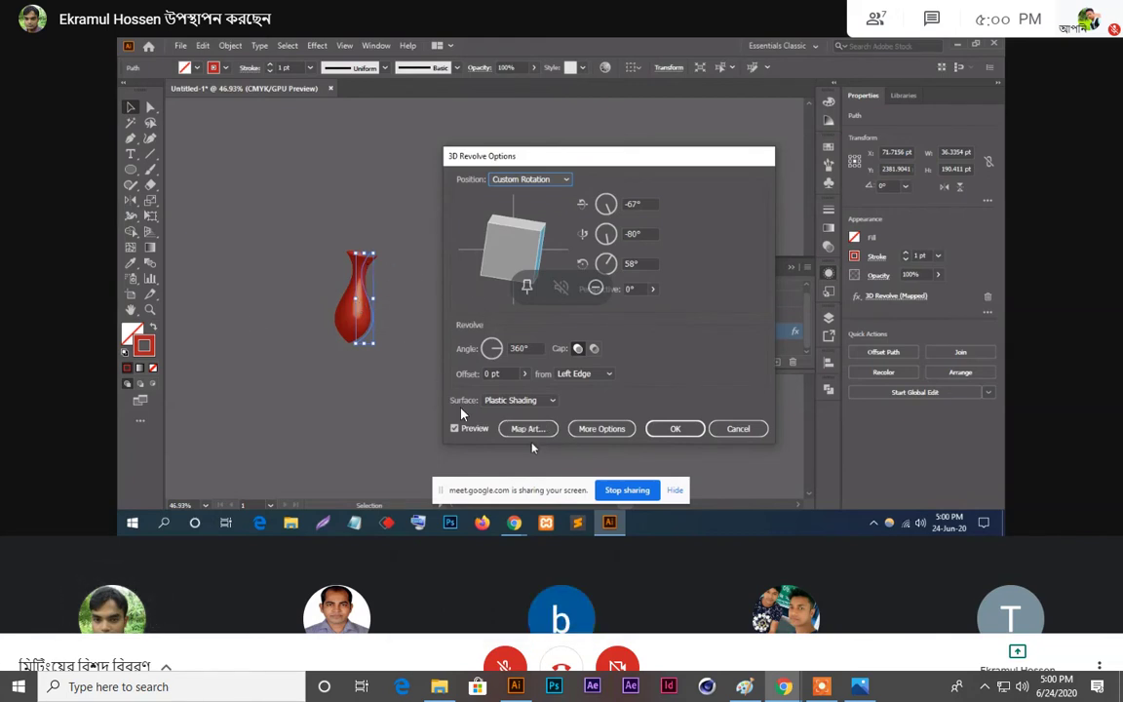
left_click(504, 665)
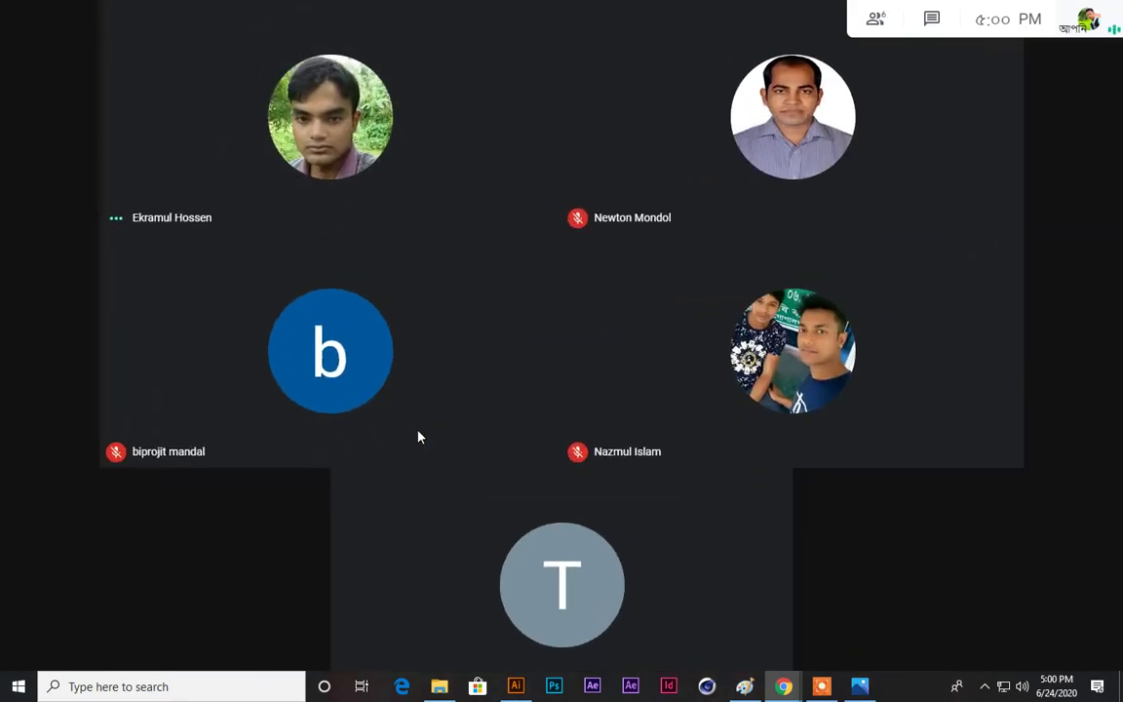
key("Escape")
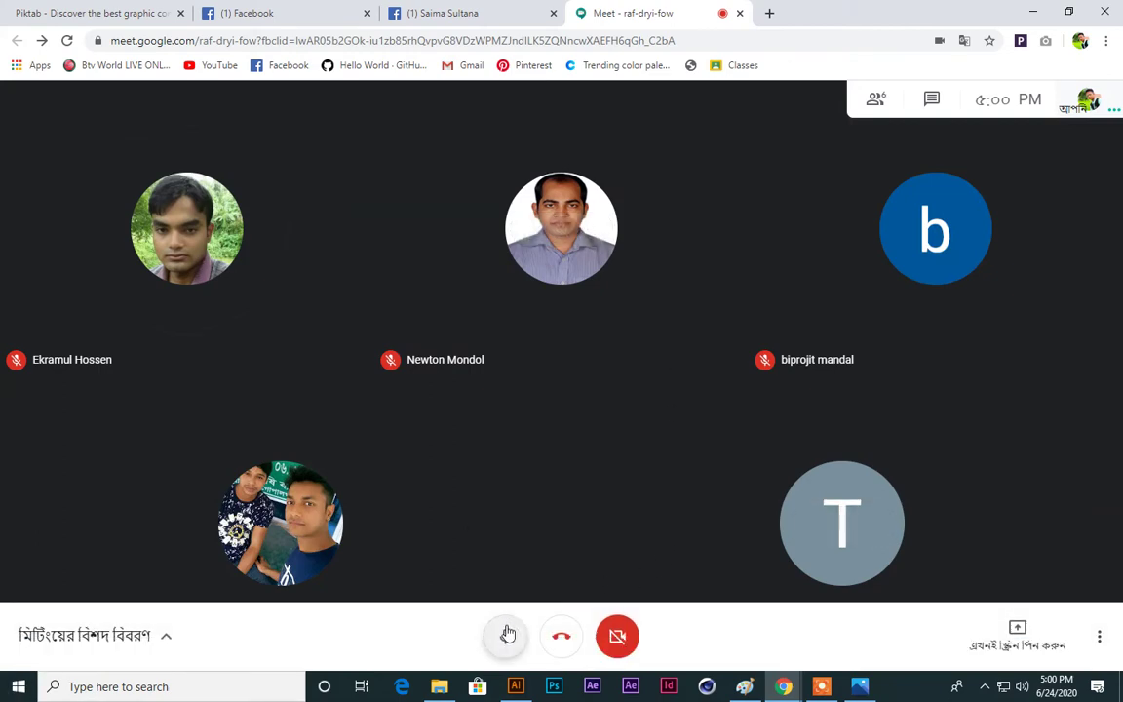
Step: Switch to Illustrator and delete the hexagon, circle and square blends together with the revolved red cylinder
key("alt+Tab")
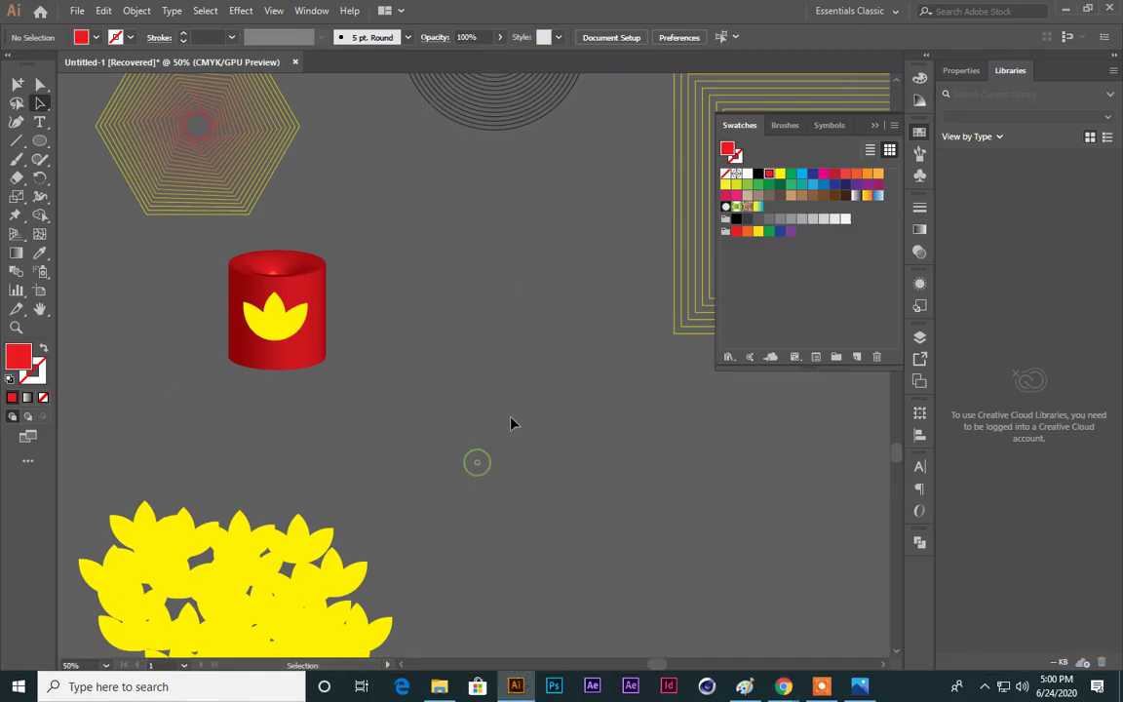
scroll(514, 423, "up", 3)
key("ctrl+a")
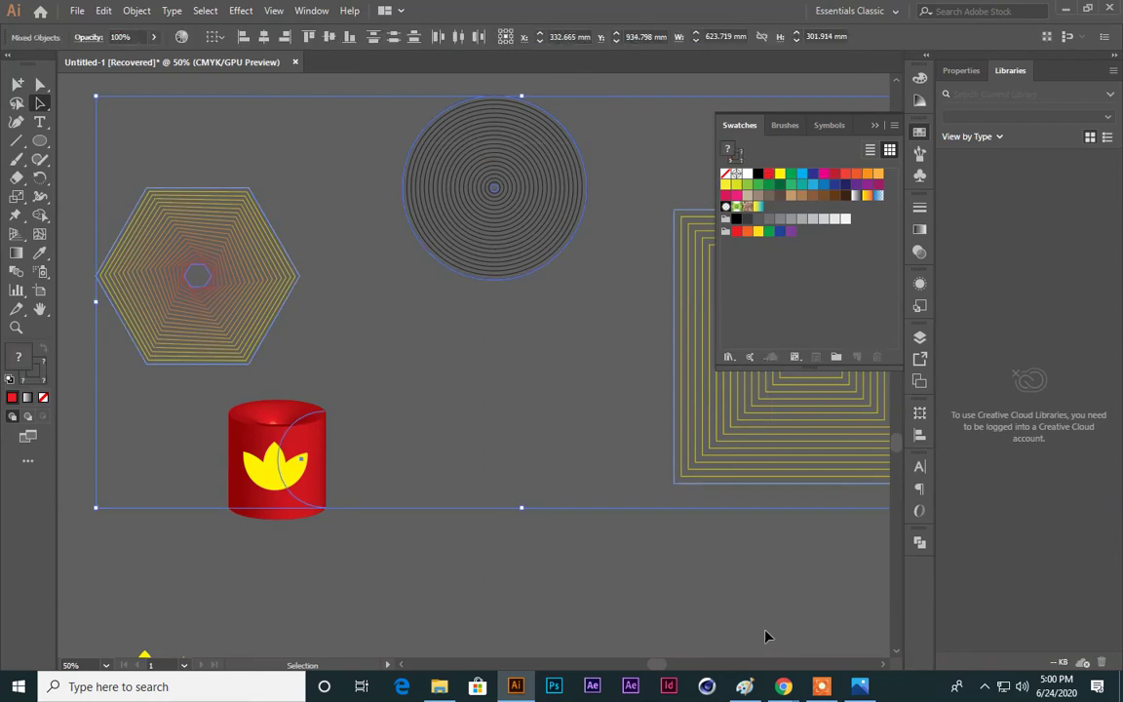
key("Delete")
scroll(390, 419, "down", 5)
key("ctrl+0")
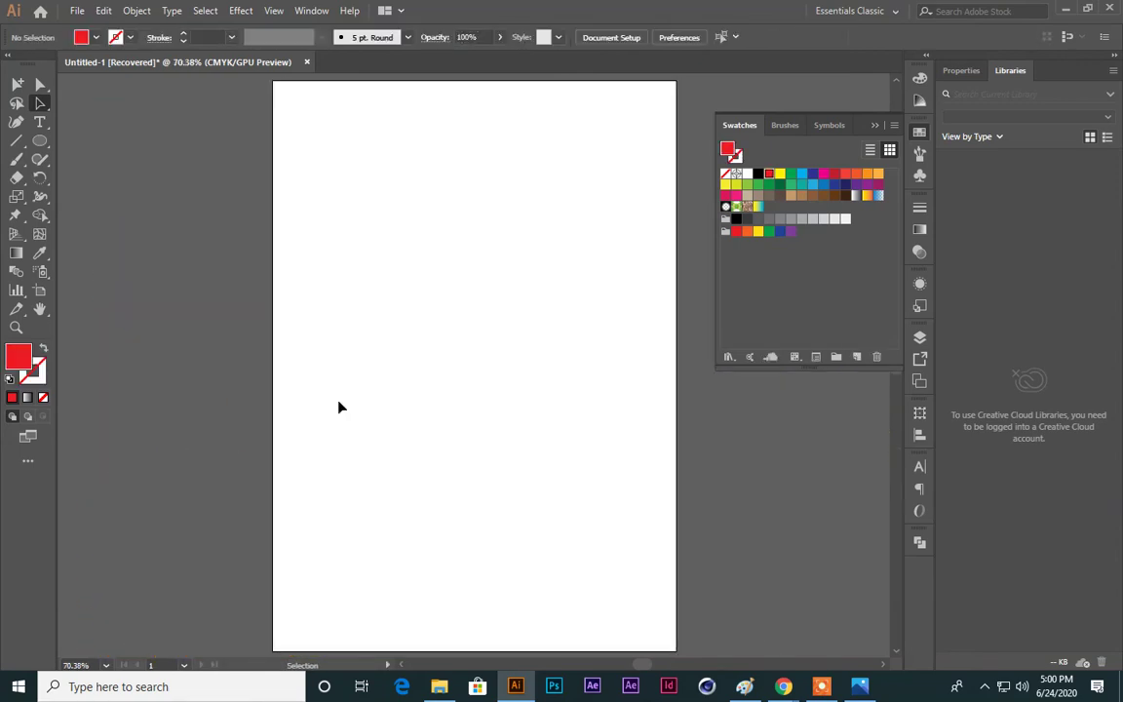
Step: Delete all remaining artwork around the artboard and fit the empty artboard in the window
key("ctrl+minus")
key("ctrl+minus")
key("ctrl+minus")
key("ctrl+minus")
key("ctrl+minus")
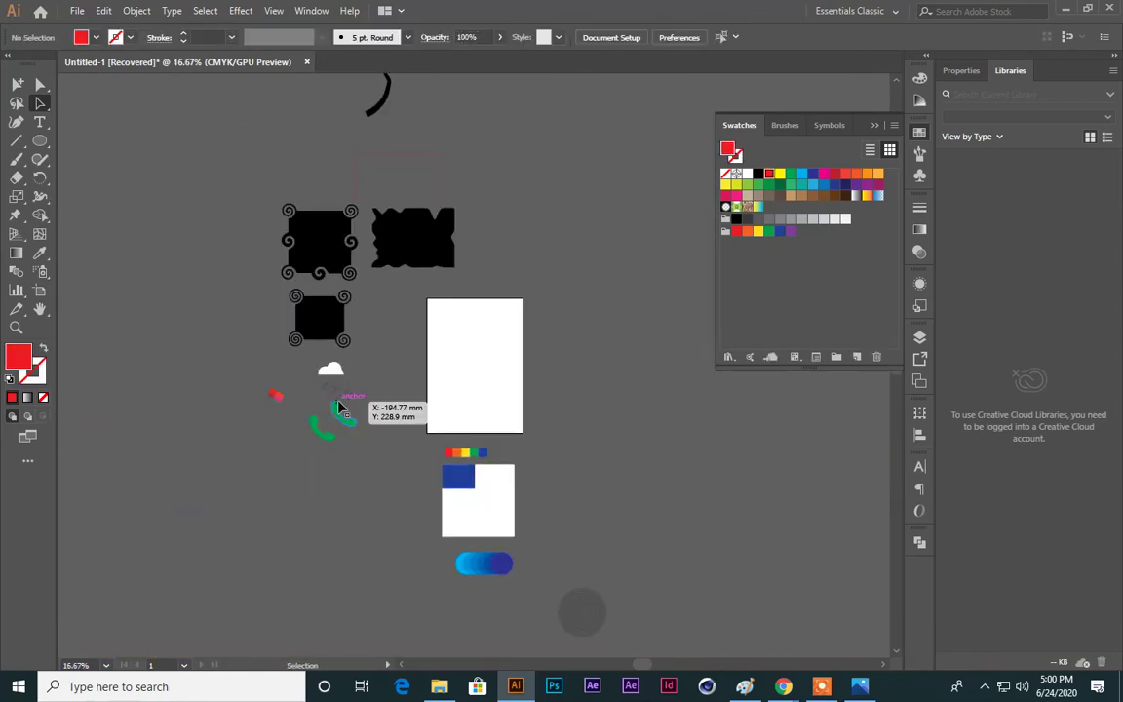
key("ctrl+minus")
key("ctrl+minus")
key("ctrl+minus")
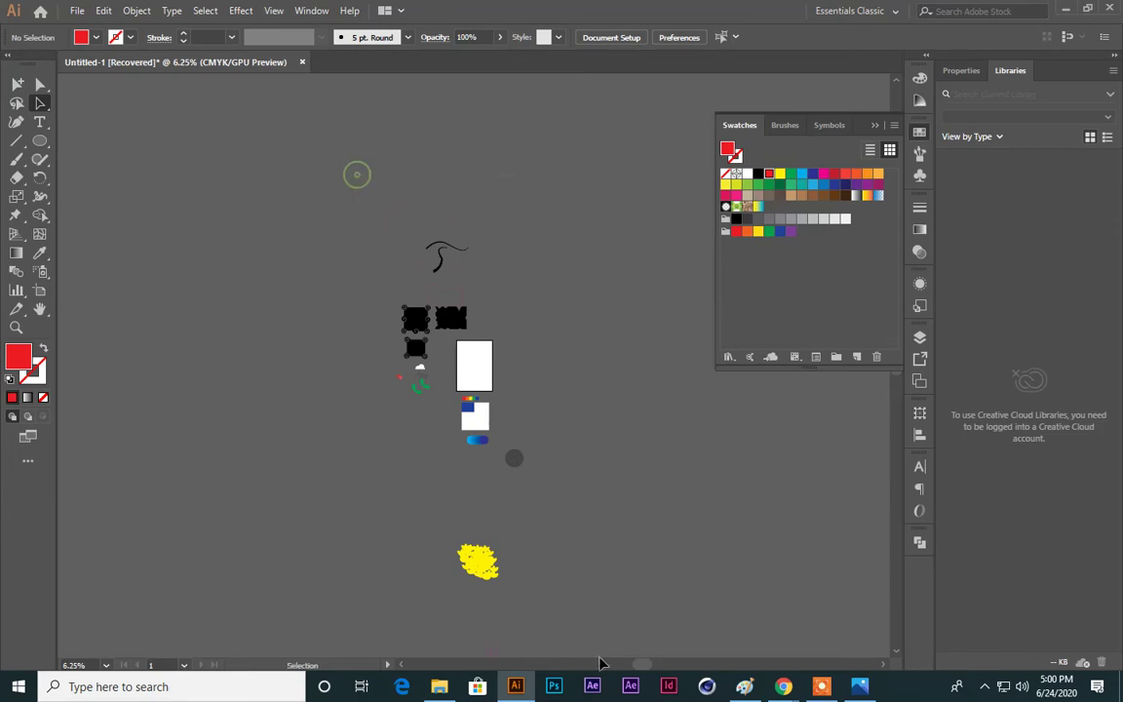
key("ctrl+a")
key("Delete")
key("ctrl+0")
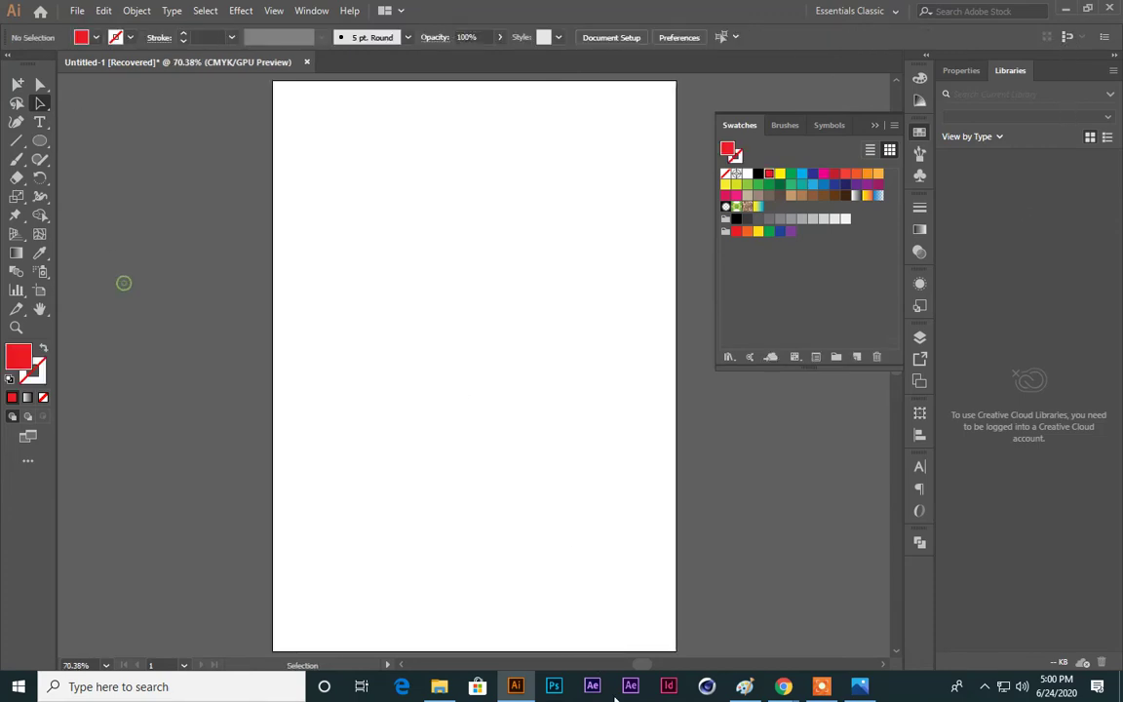
Step: Switch back to the Meet call and show the meeting in full screen
mouse_move(783, 686)
left_click(669, 649)
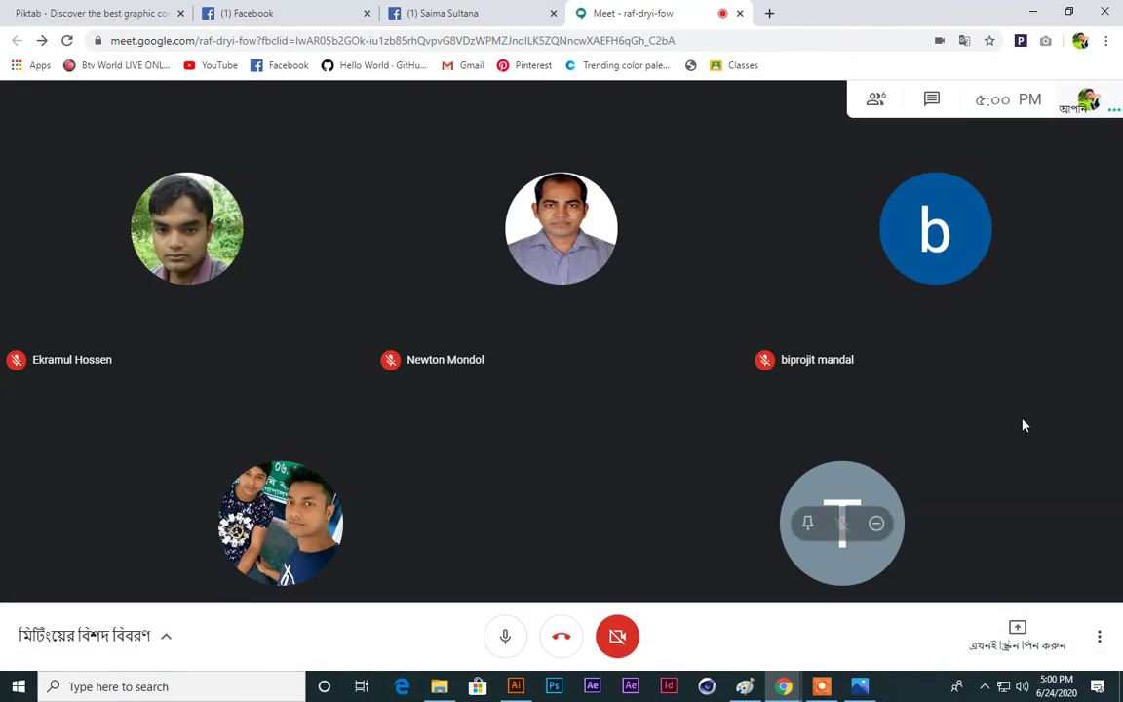
left_click(1100, 636)
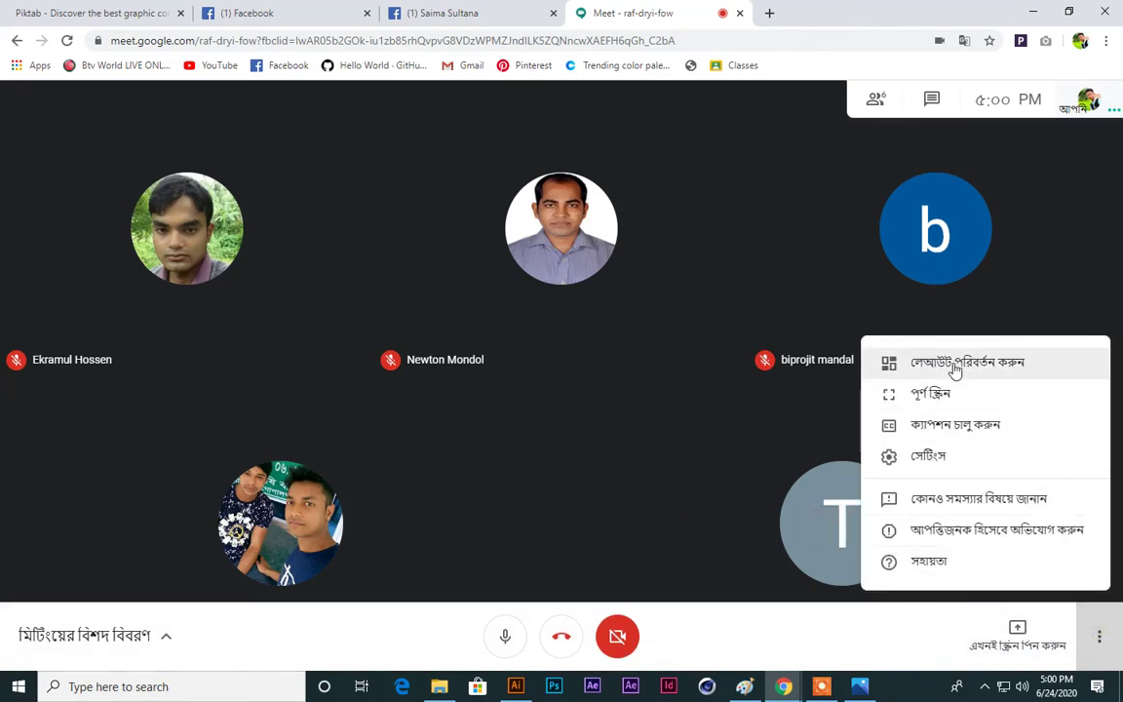
left_click(953, 398)
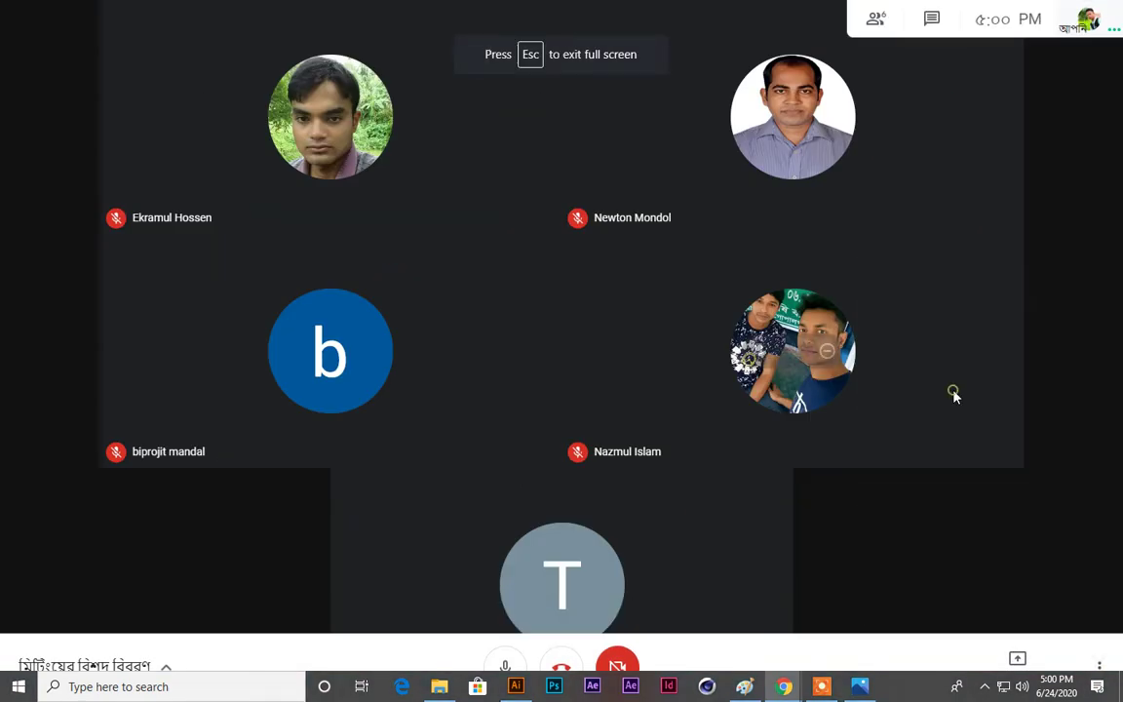
Step: Present the Illustrator window "Untitled-1 [Recovered]" to the Meet class and hide the sharing notice
left_click(1016, 658)
left_click(1093, 663)
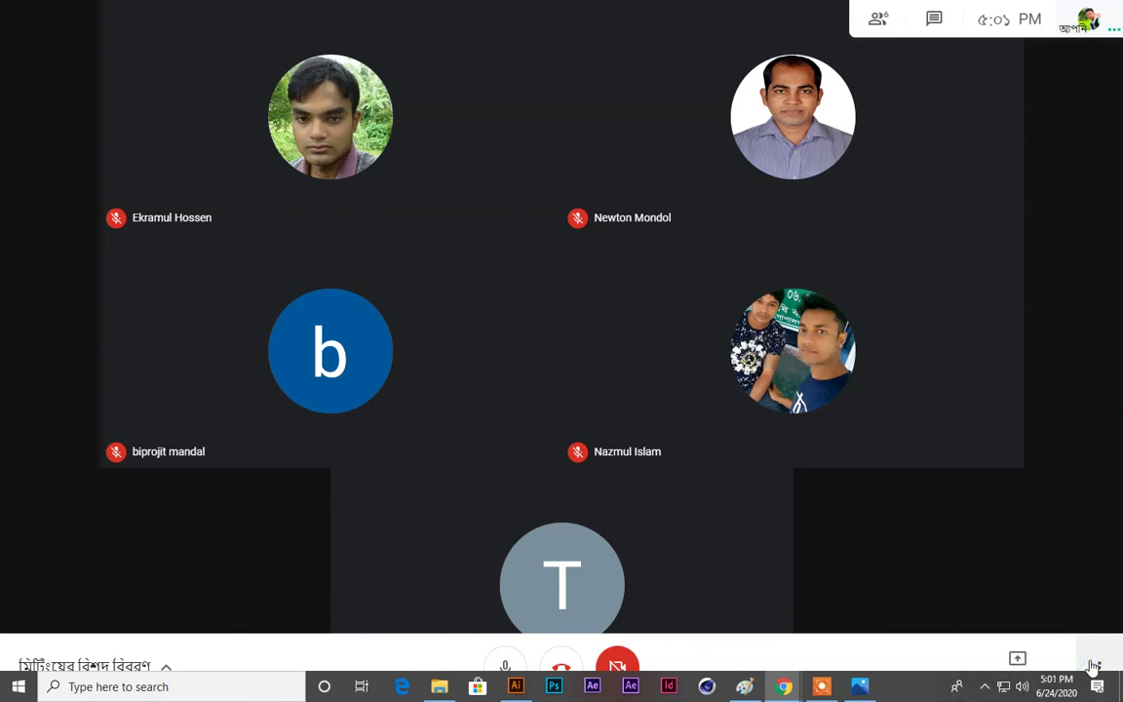
left_click(1017, 658)
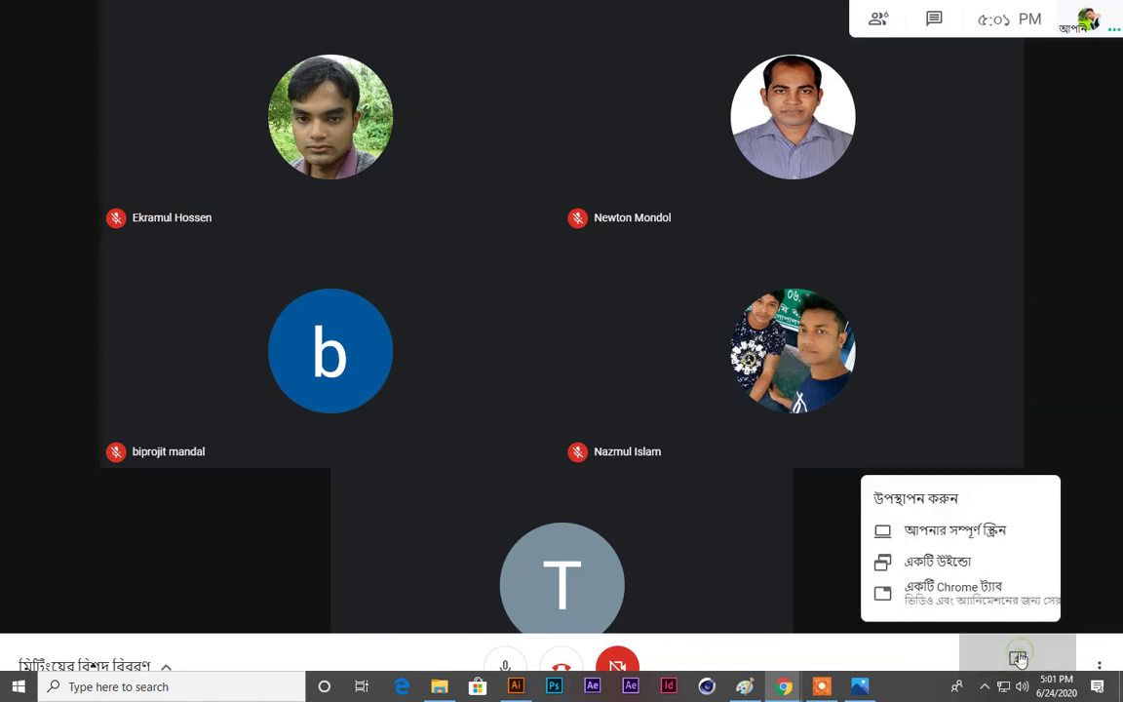
left_click(952, 569)
left_click(682, 175)
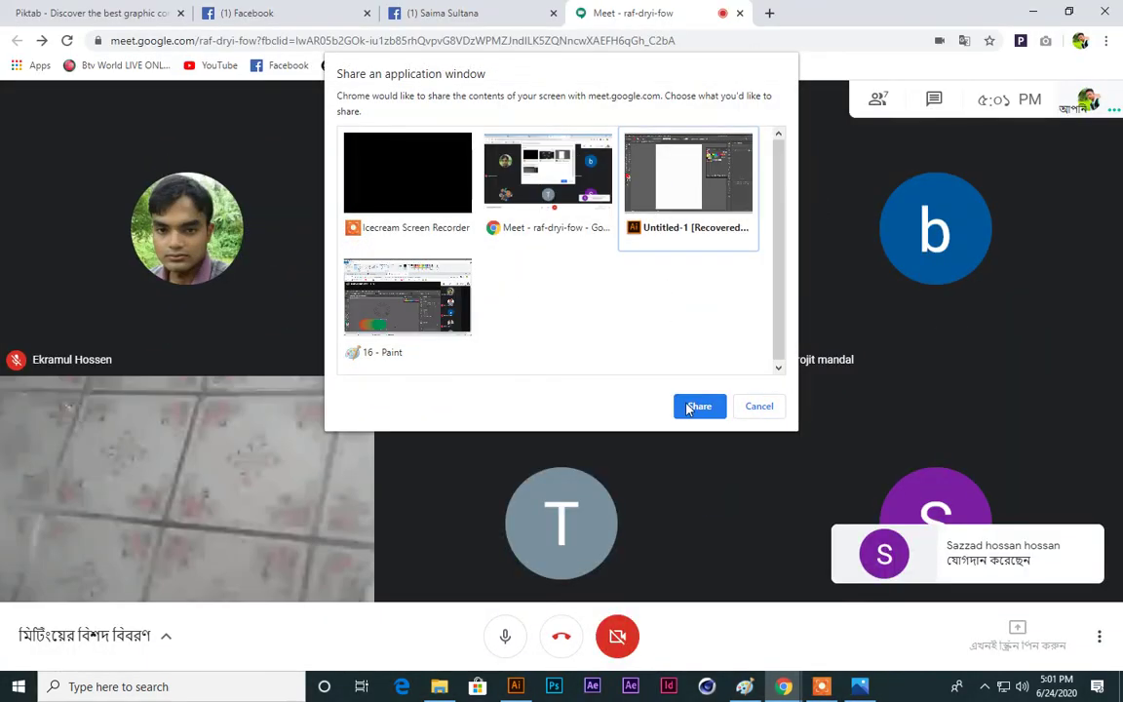
left_click(692, 406)
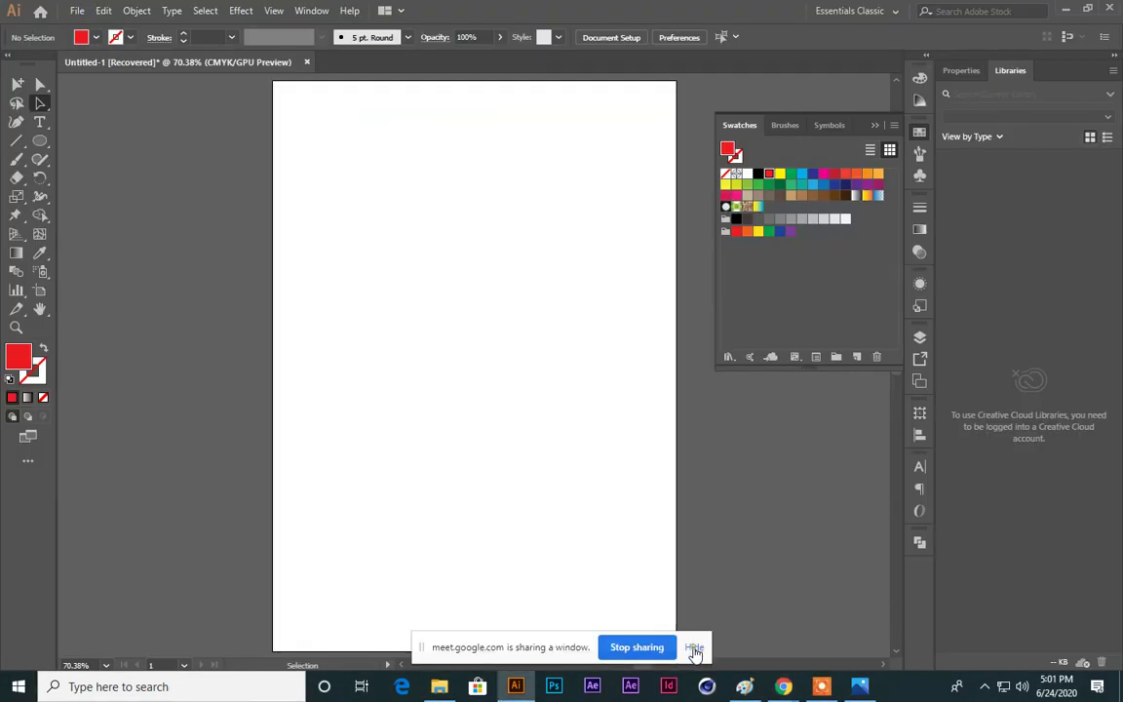
left_click(695, 651)
Step: Return to the Meet call and stop presenting the Illustrator window
key("alt+Tab")
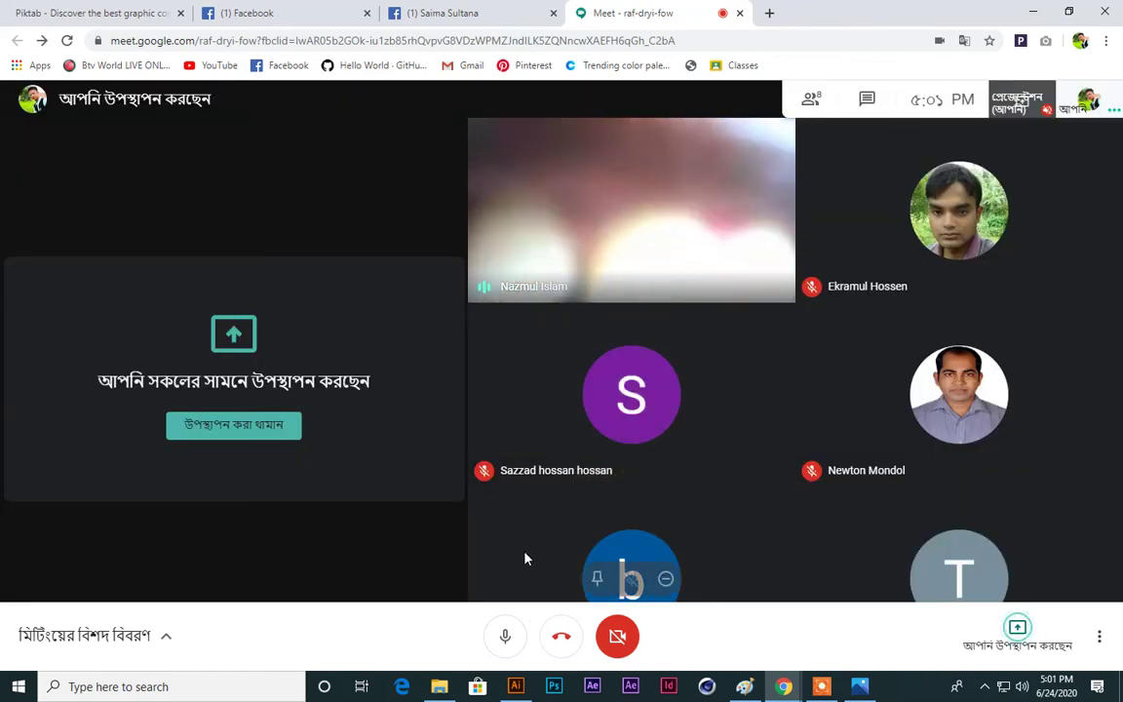
mouse_move(934, 420)
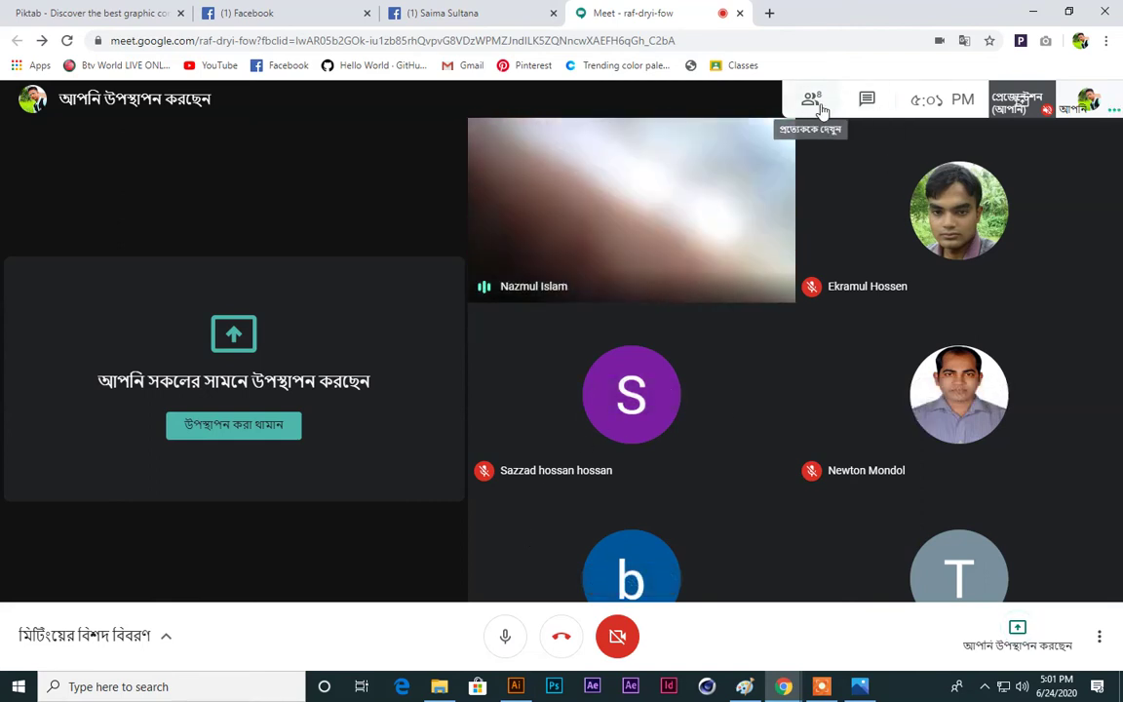
left_click(1017, 636)
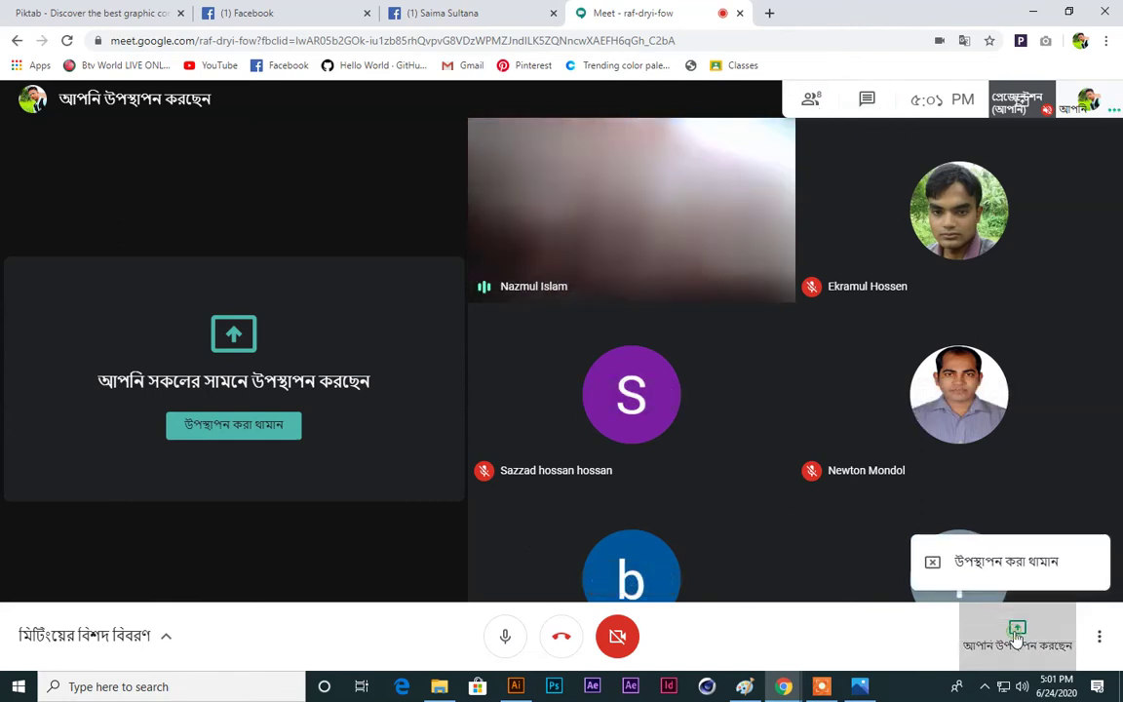
left_click(985, 563)
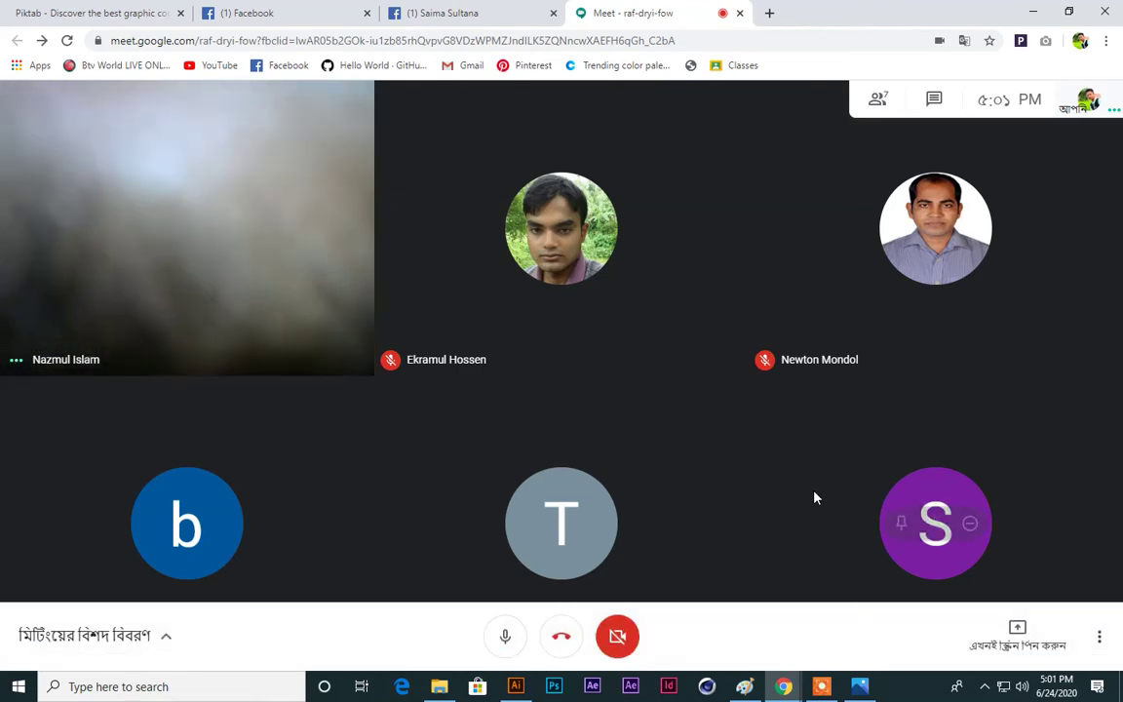
Step: Switch to Paint, paste the screenshot of the meeting participants and save it as PNG file 17 in the Class-4 folder
key("alt+Tab")
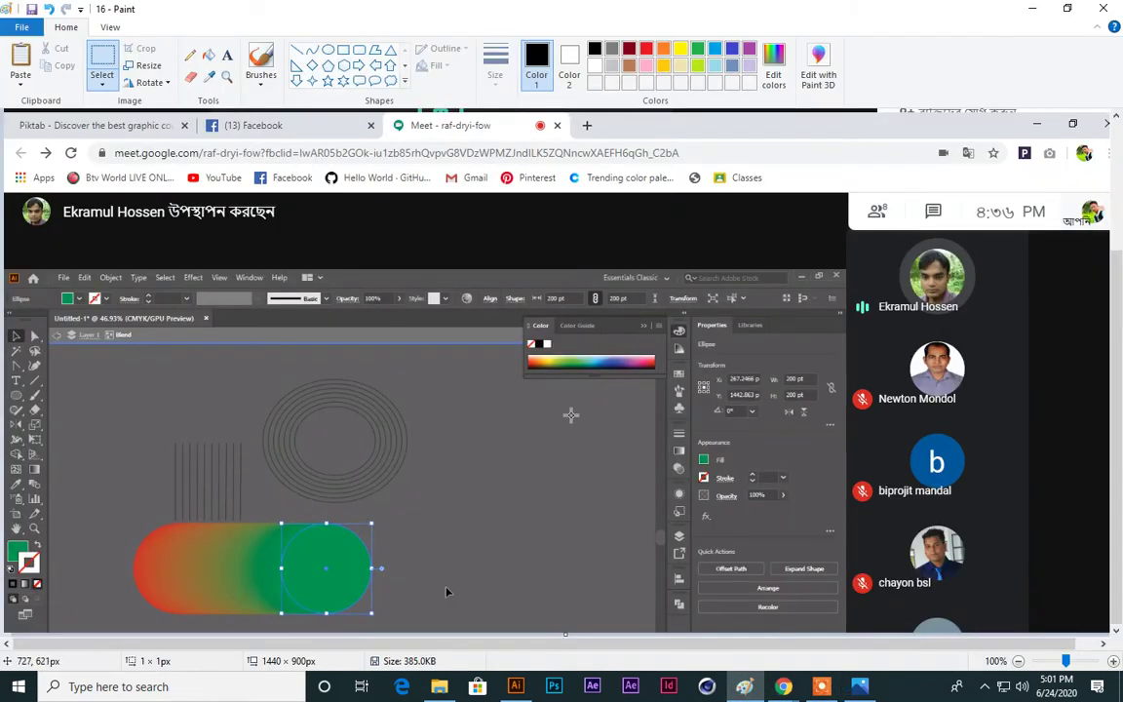
key("ctrl+v")
left_click(21, 26)
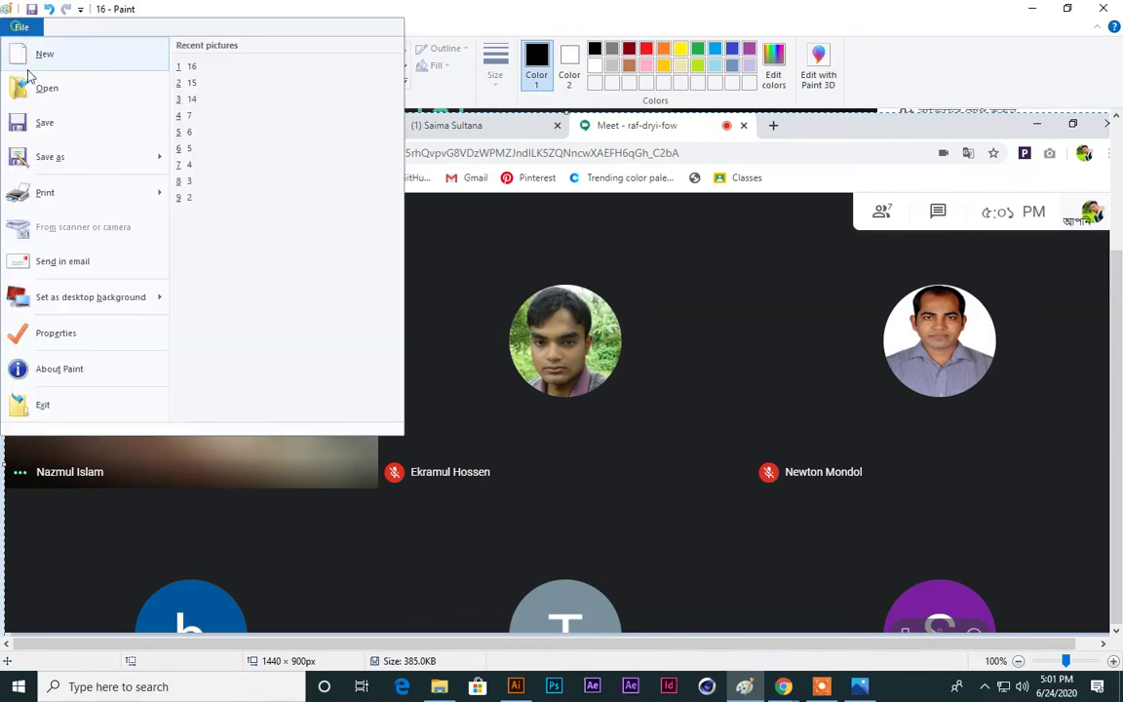
left_click(56, 162)
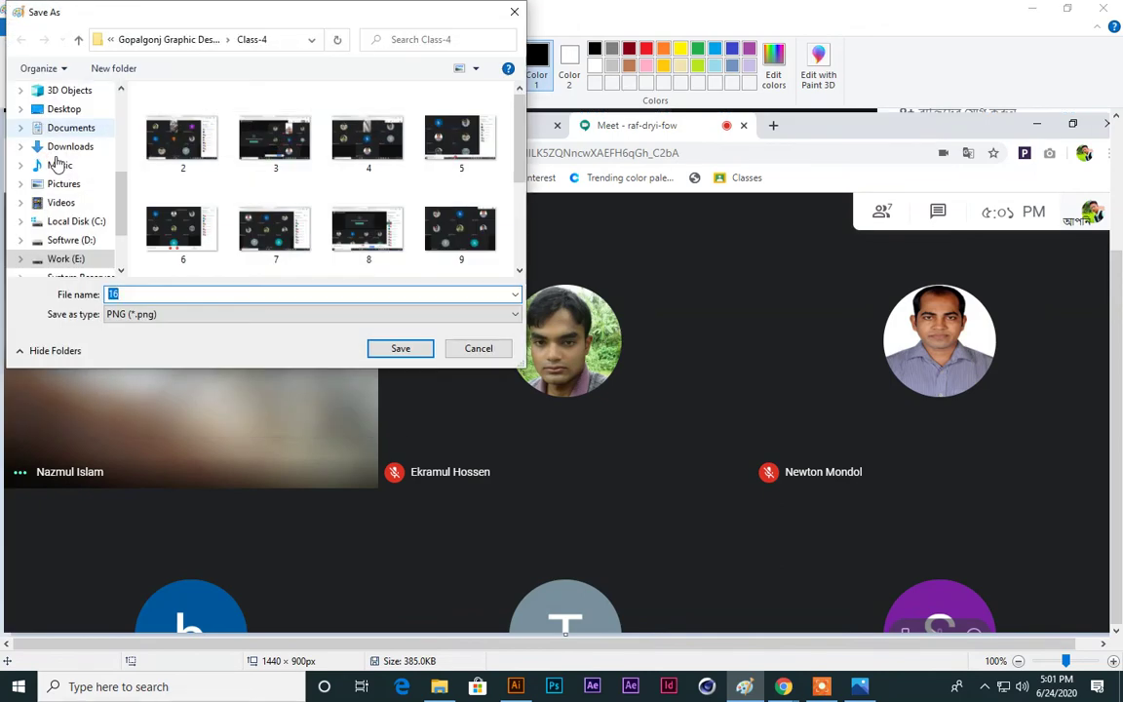
type("17")
key("Return")
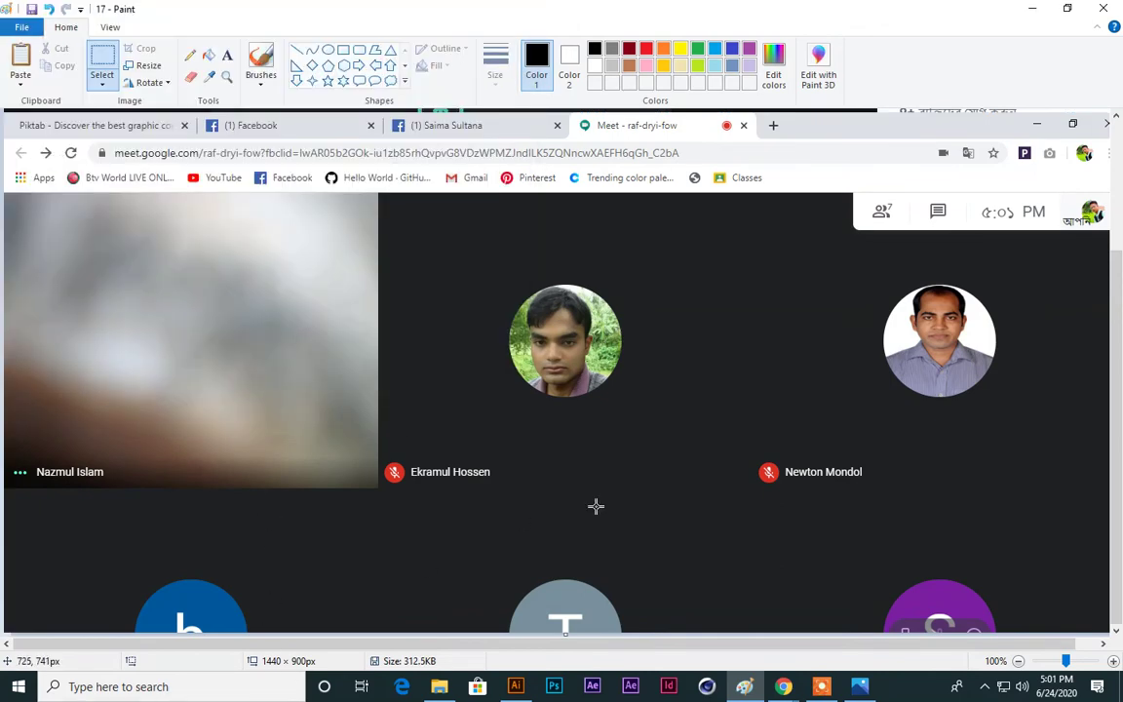
Step: Switch from Paint back to the Meet call in Chrome to watch the student's presentation
mouse_move(783, 686)
left_click(704, 619)
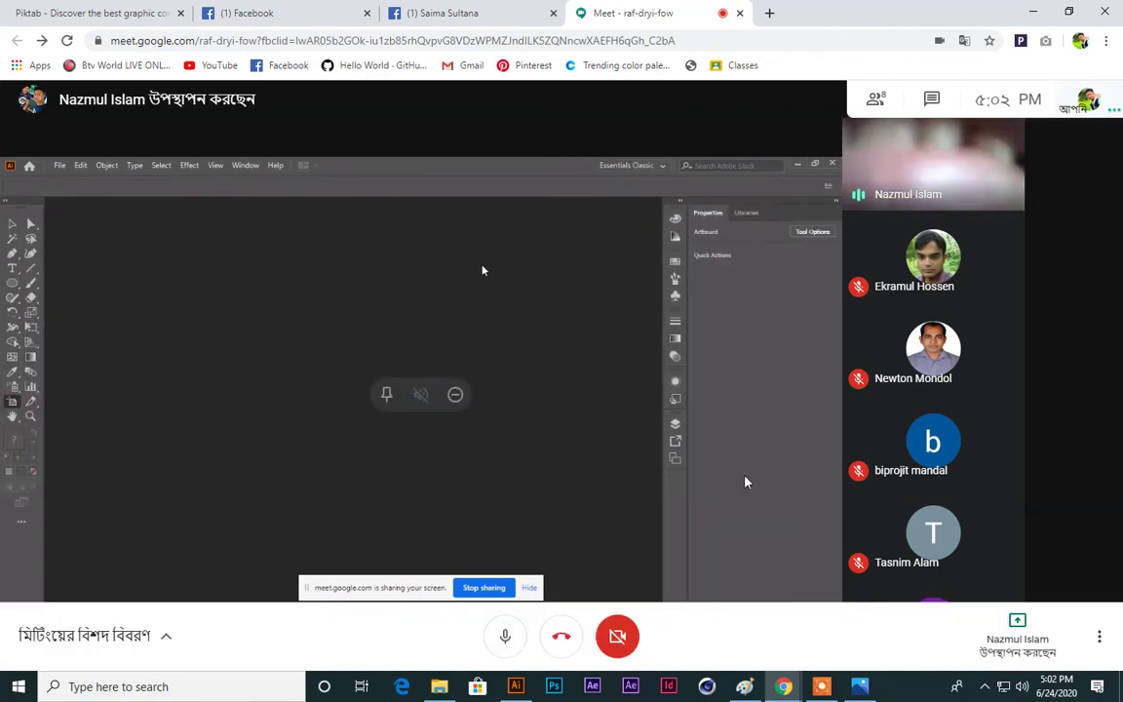
mouse_move(779, 687)
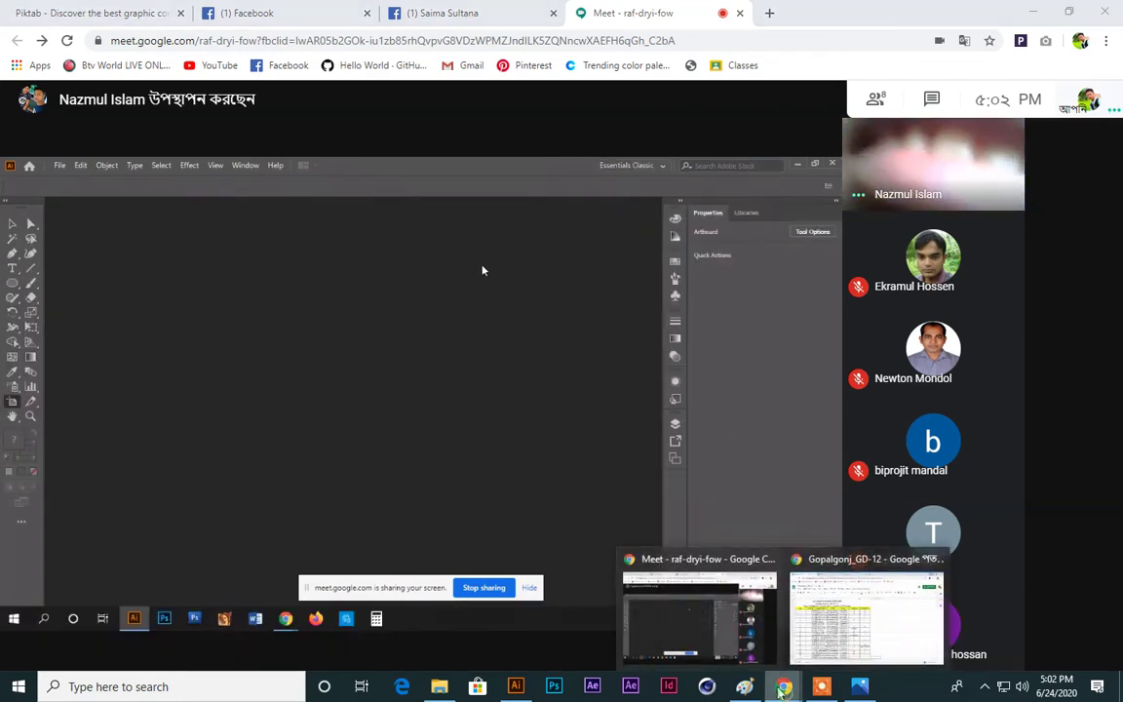
mouse_move(941, 184)
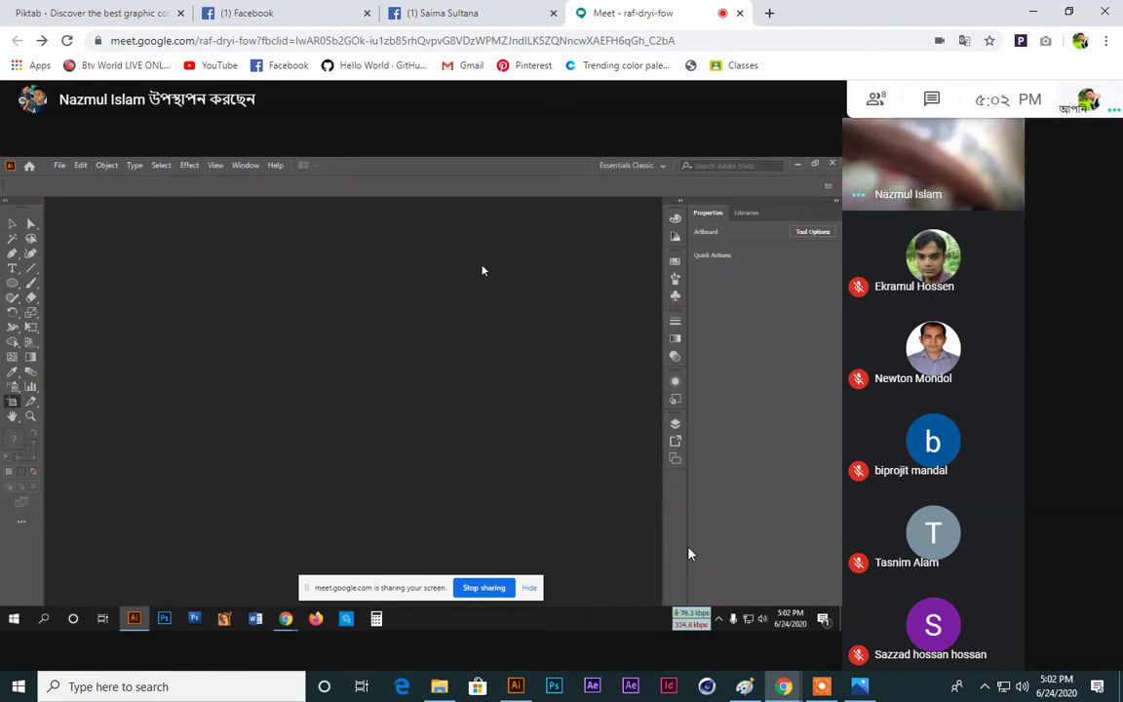
left_click(1019, 625)
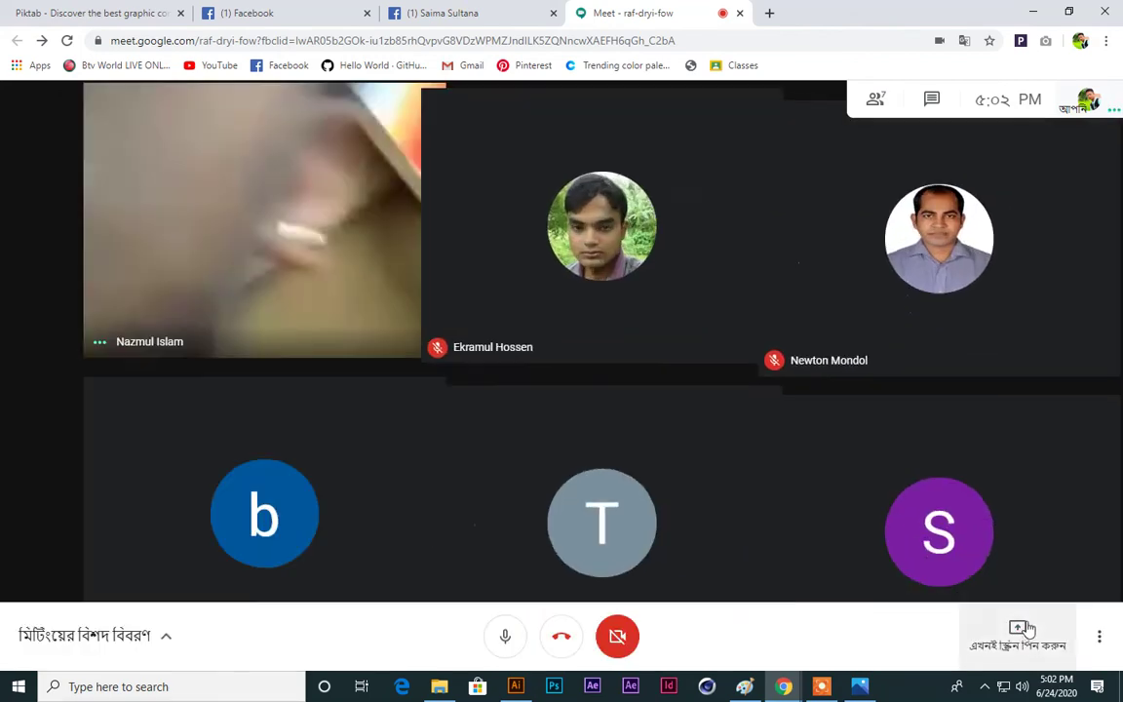
left_click(1026, 629)
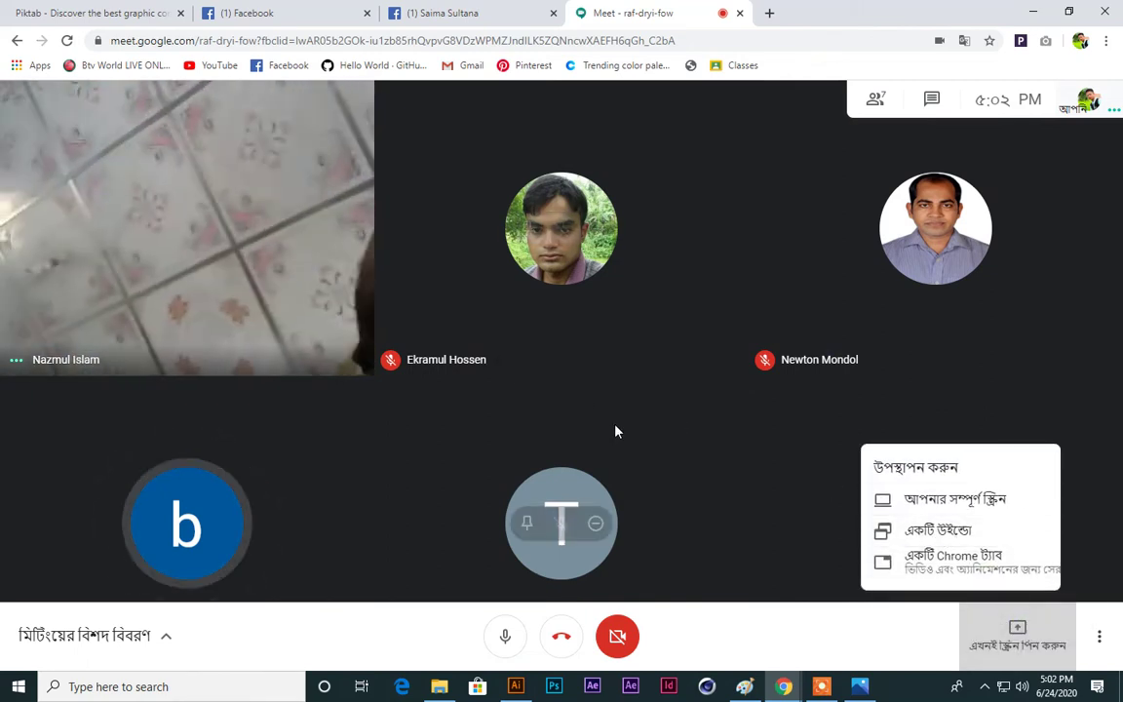
left_click(616, 429)
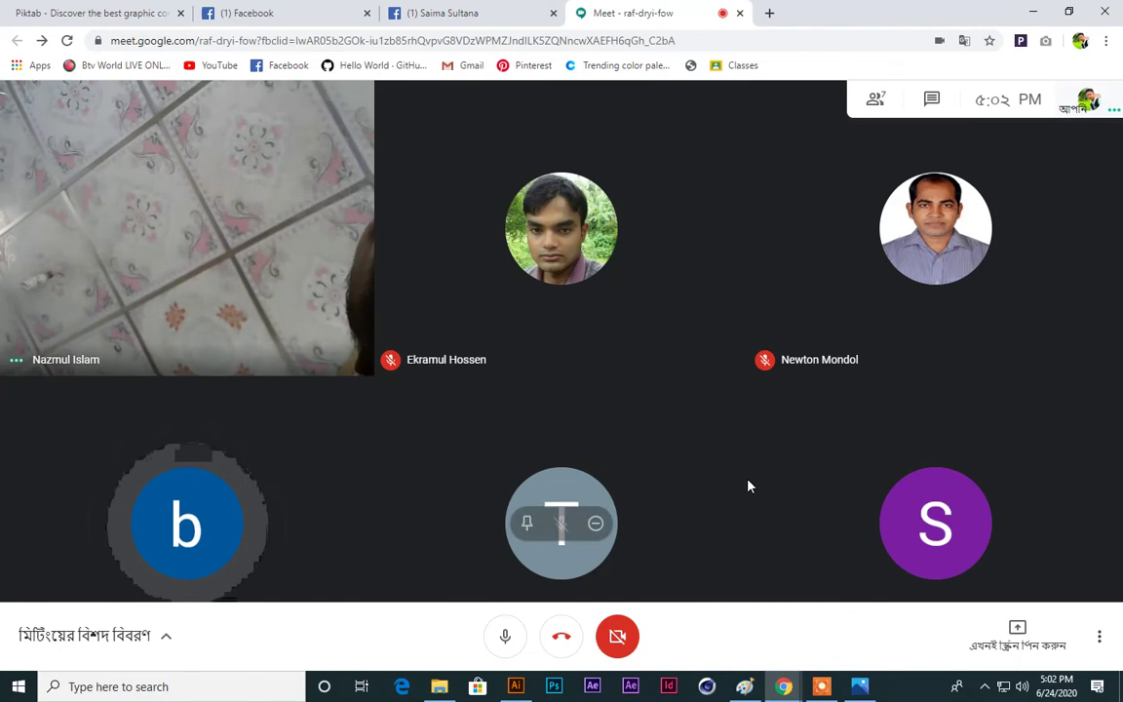
left_click(1017, 633)
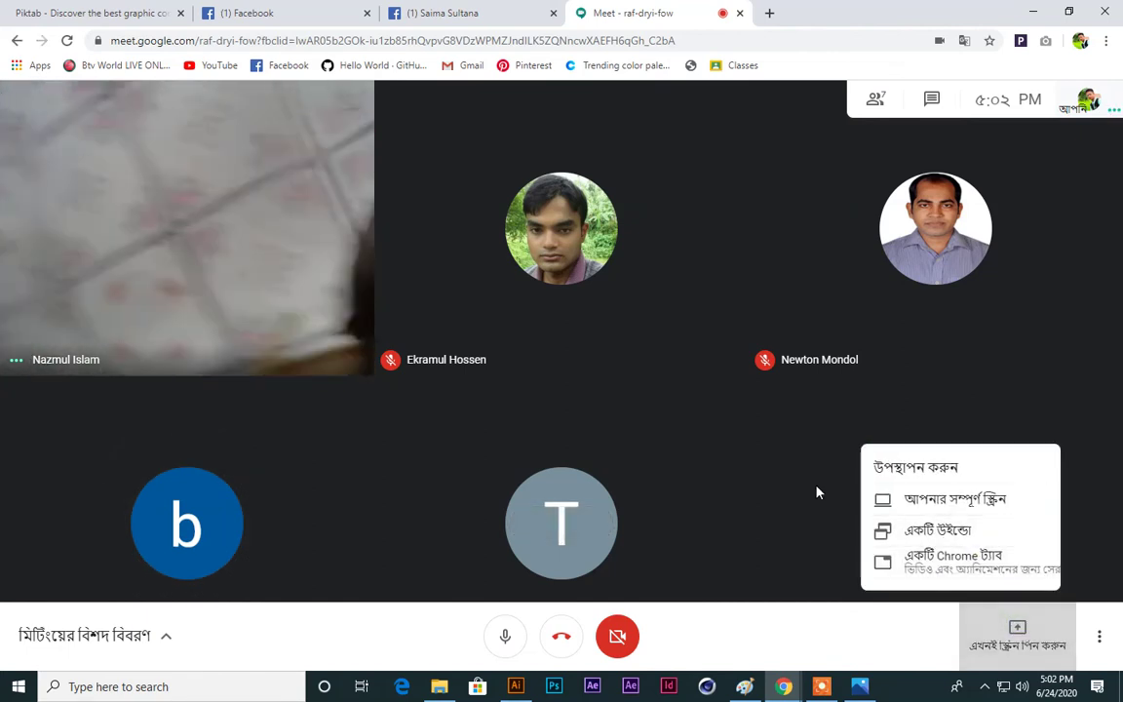
left_click(817, 492)
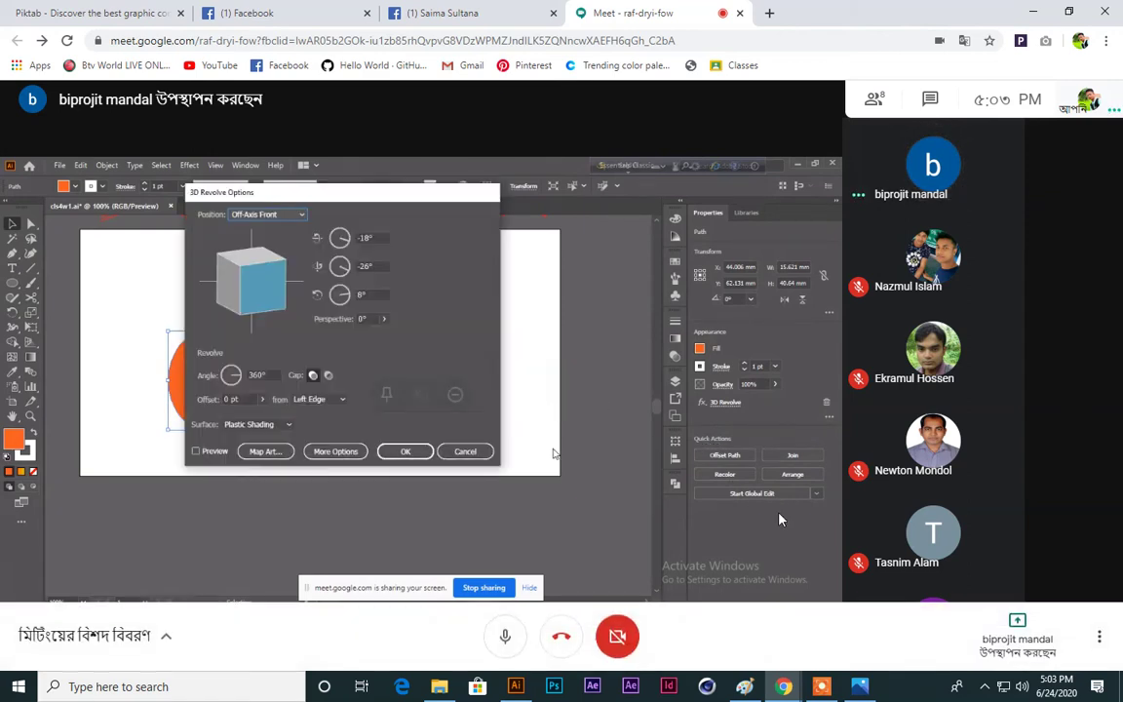
Step: Mute the microphone while checking the open Facebook profile page, and unmute it back in the Meet call
mouse_move(784, 686)
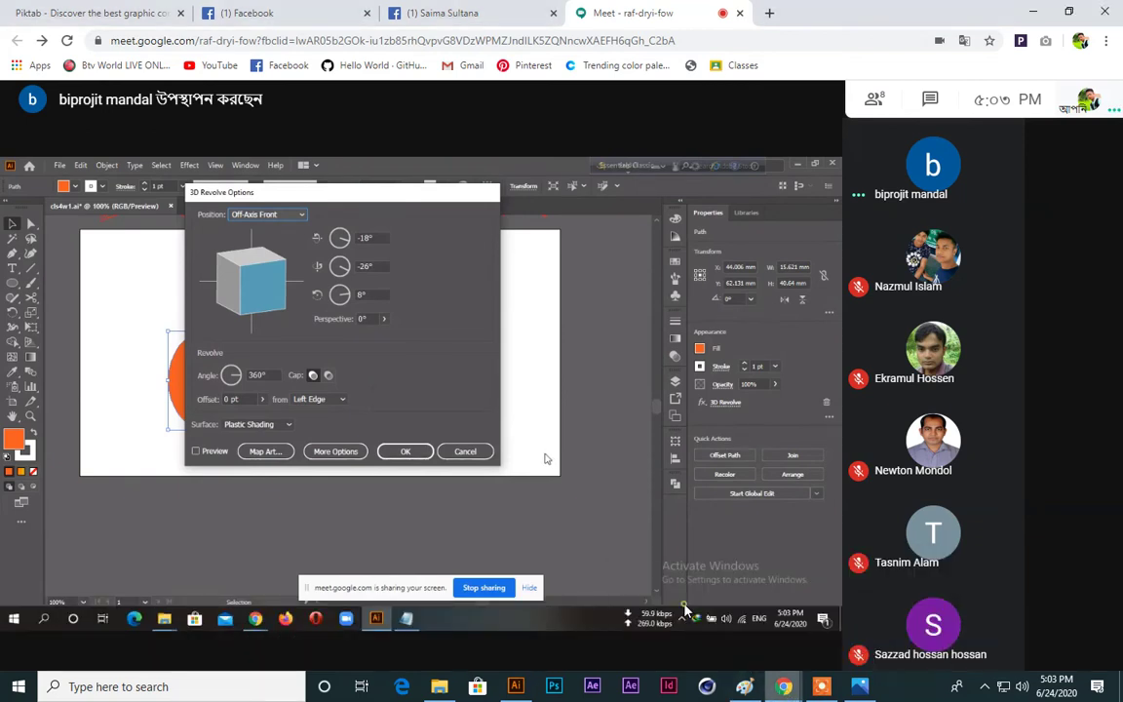
left_click(506, 638)
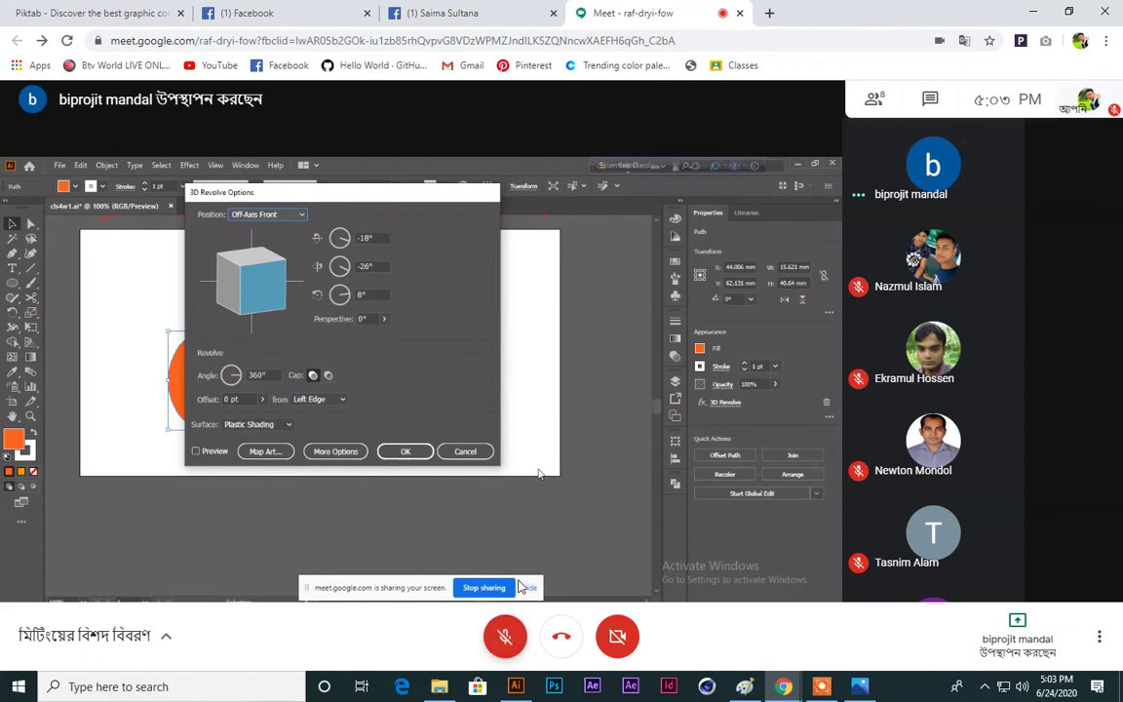
left_click(458, 13)
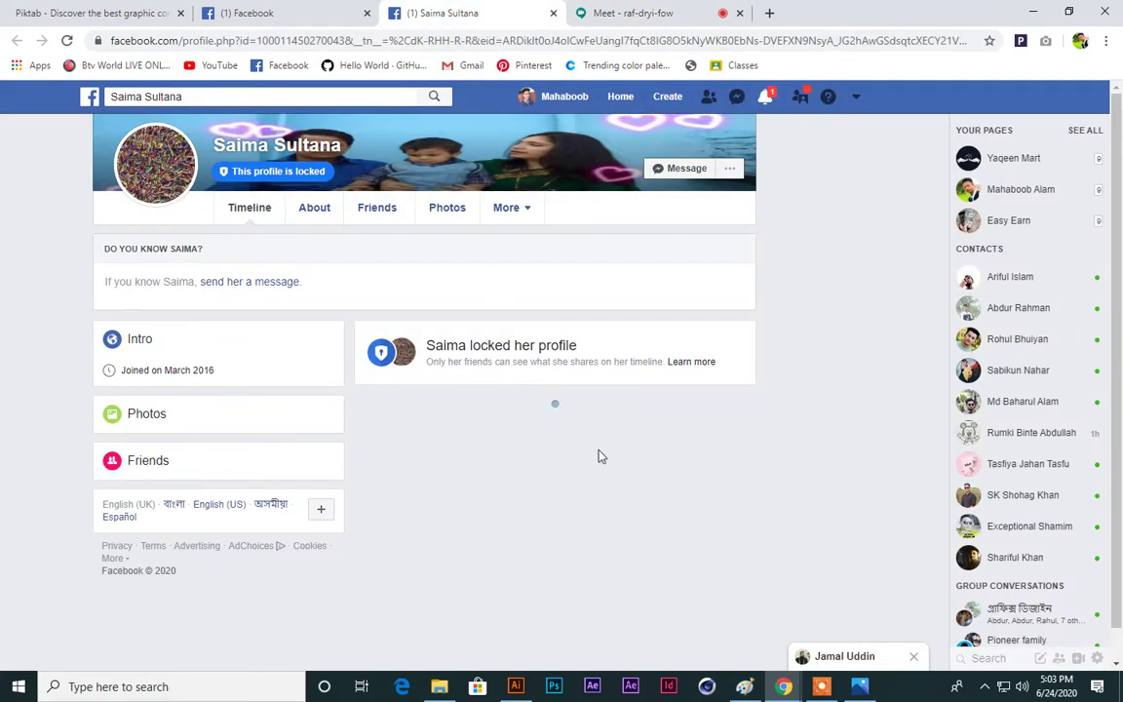
left_click(632, 13)
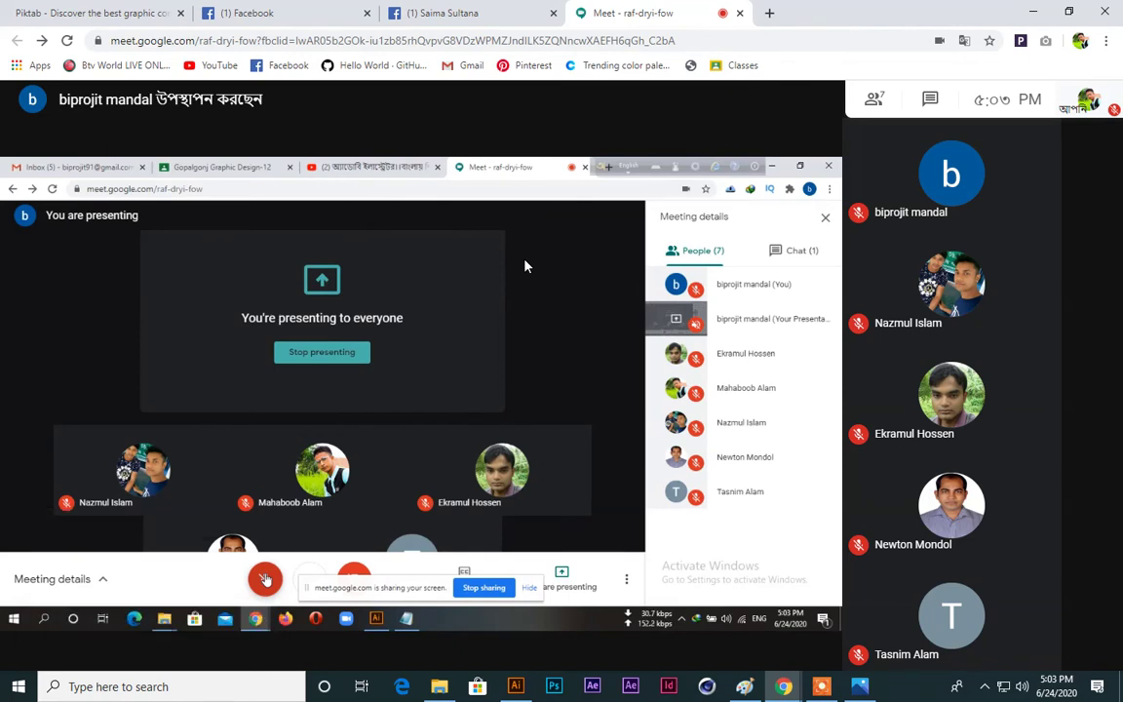
left_click(265, 579)
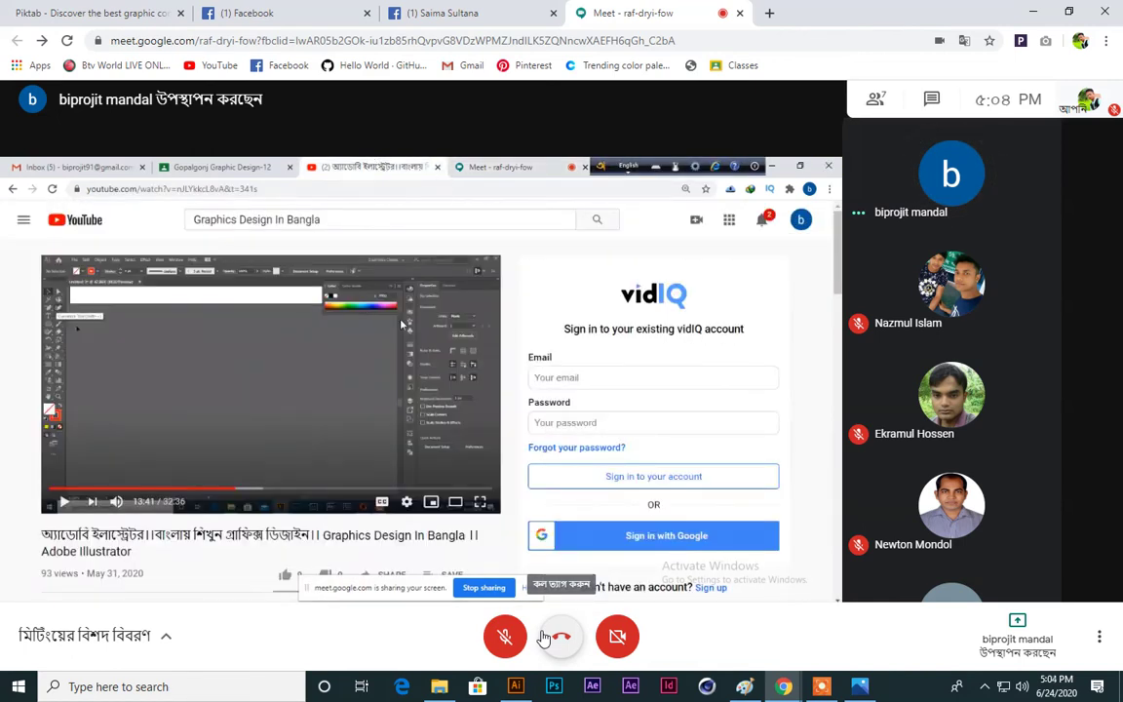
left_click(503, 636)
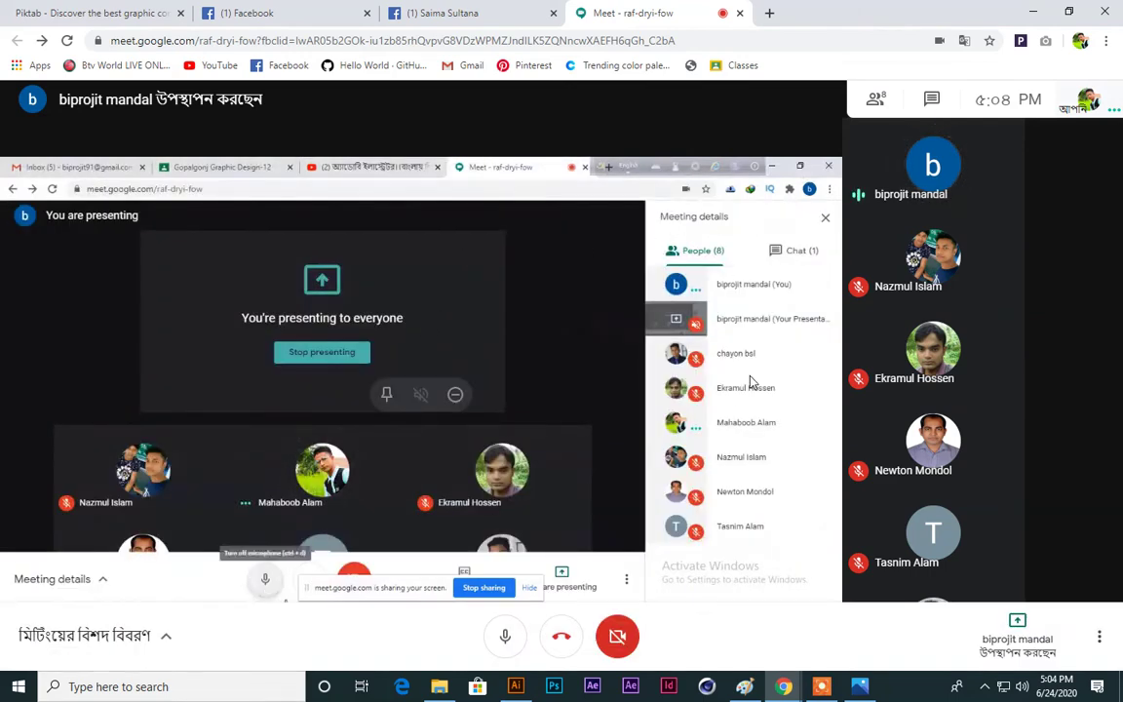
left_click(991, 649)
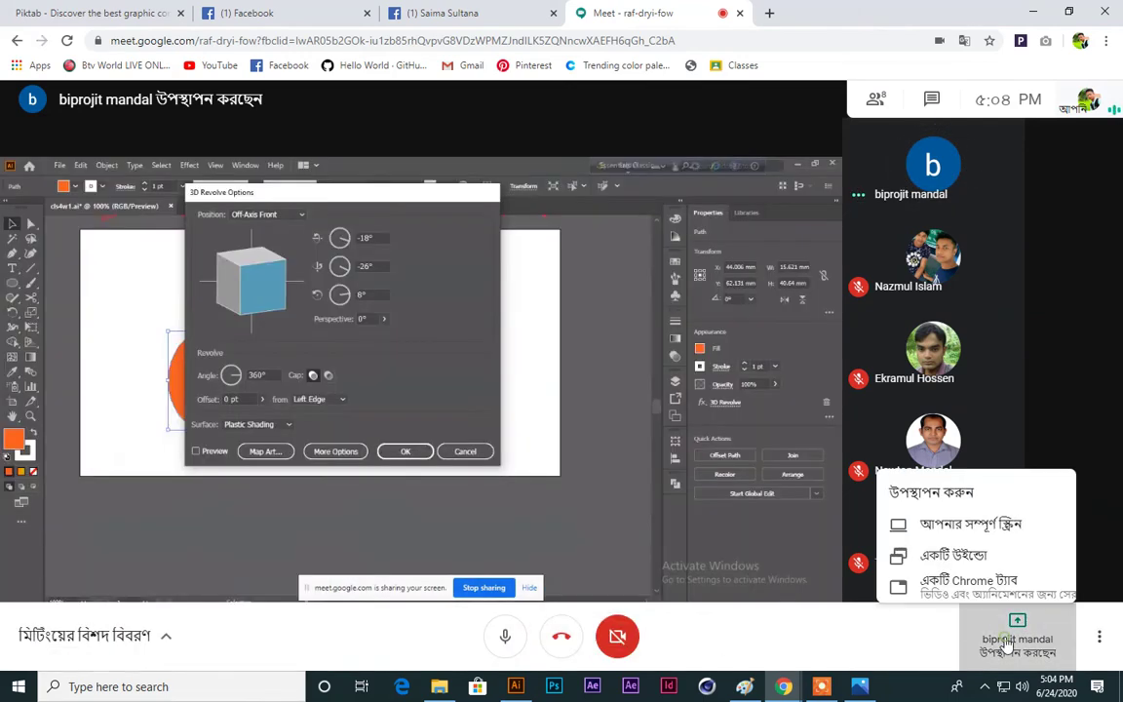
left_click(958, 534)
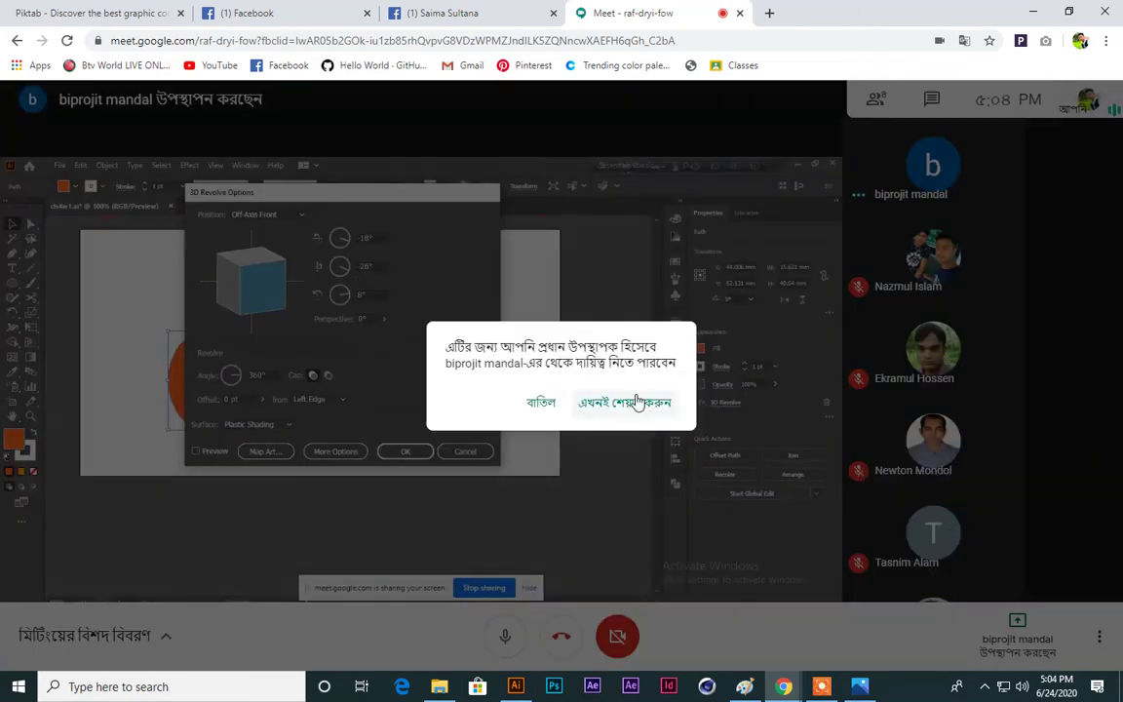
left_click(536, 404)
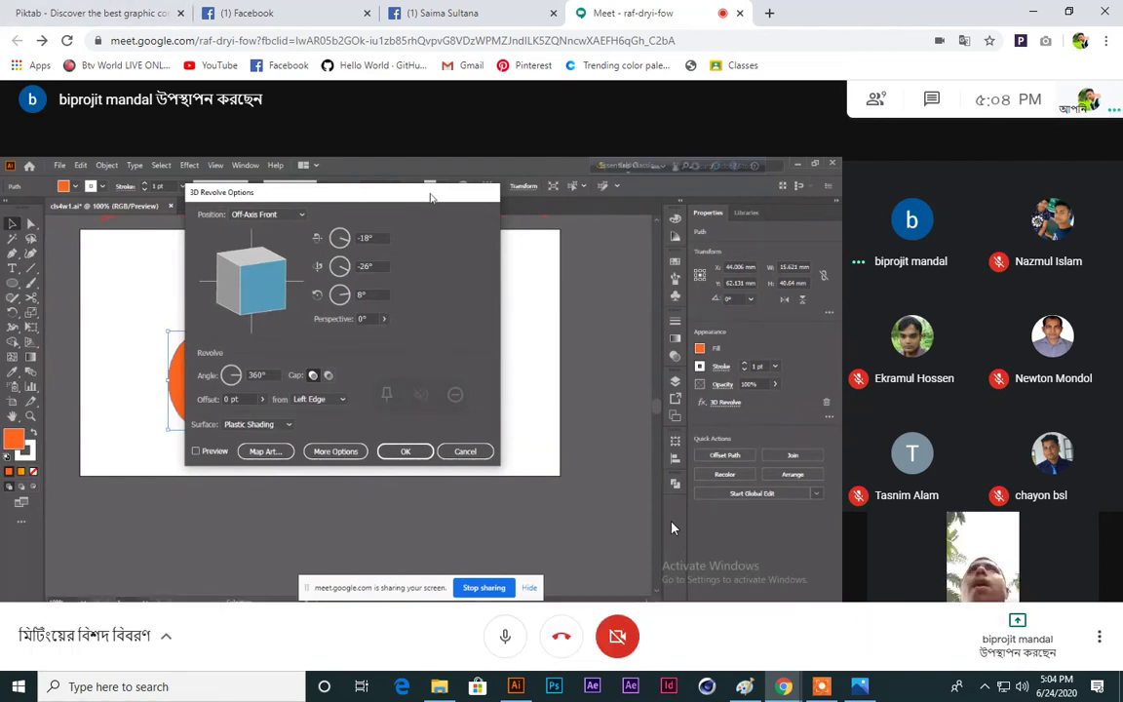
left_click(1017, 638)
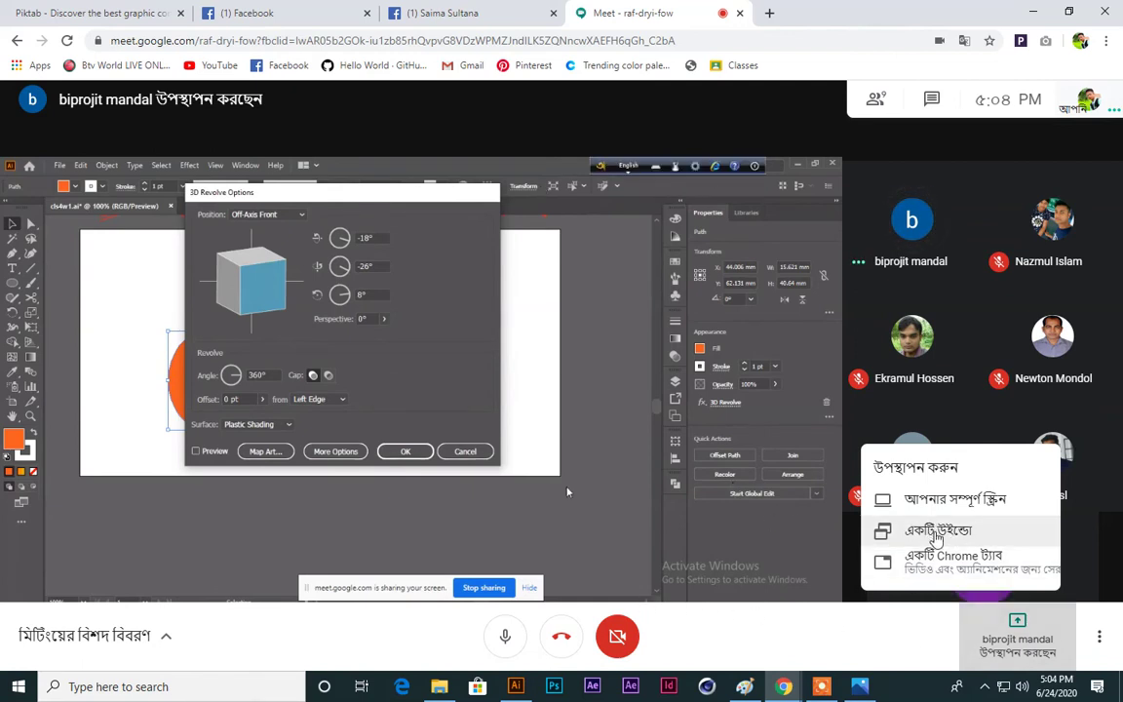
left_click(1101, 641)
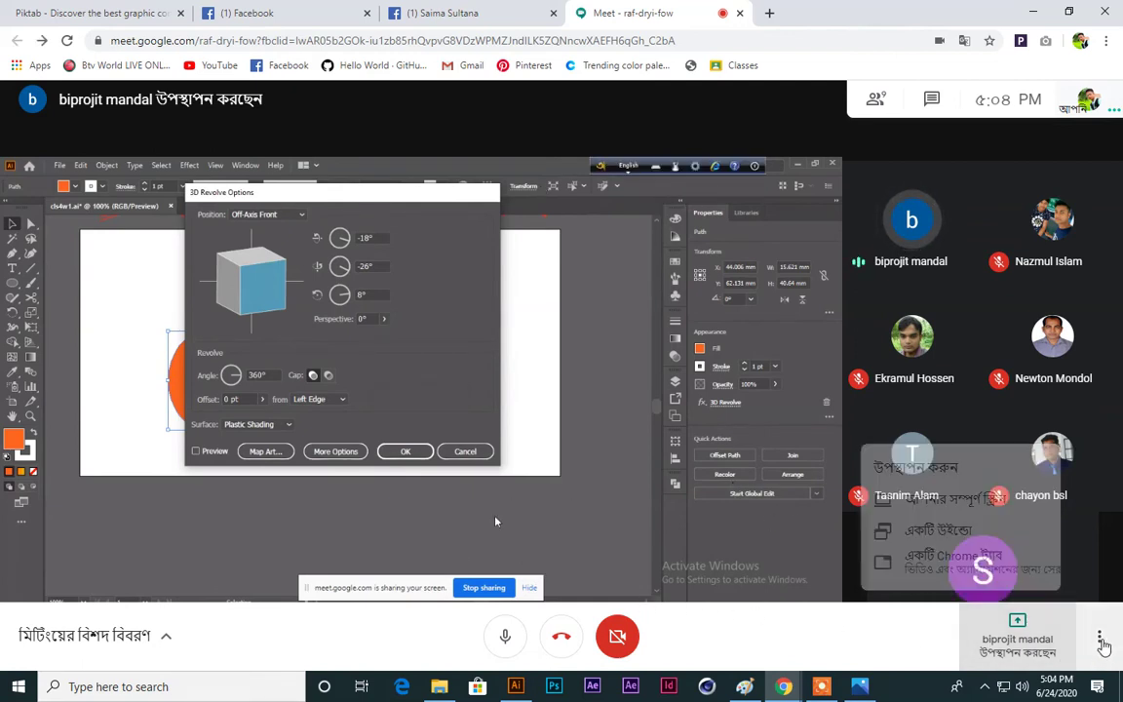
Step: Show the Meet call with the student's shared Illustrator screen in full screen
left_click(1100, 643)
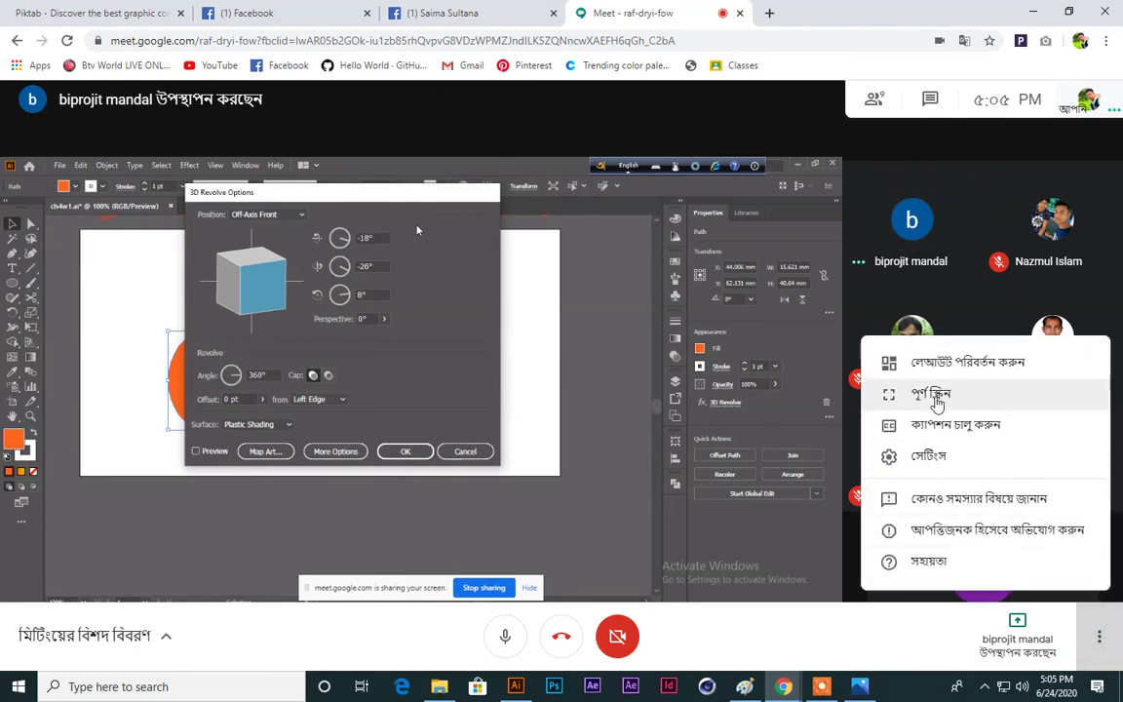
left_click(936, 395)
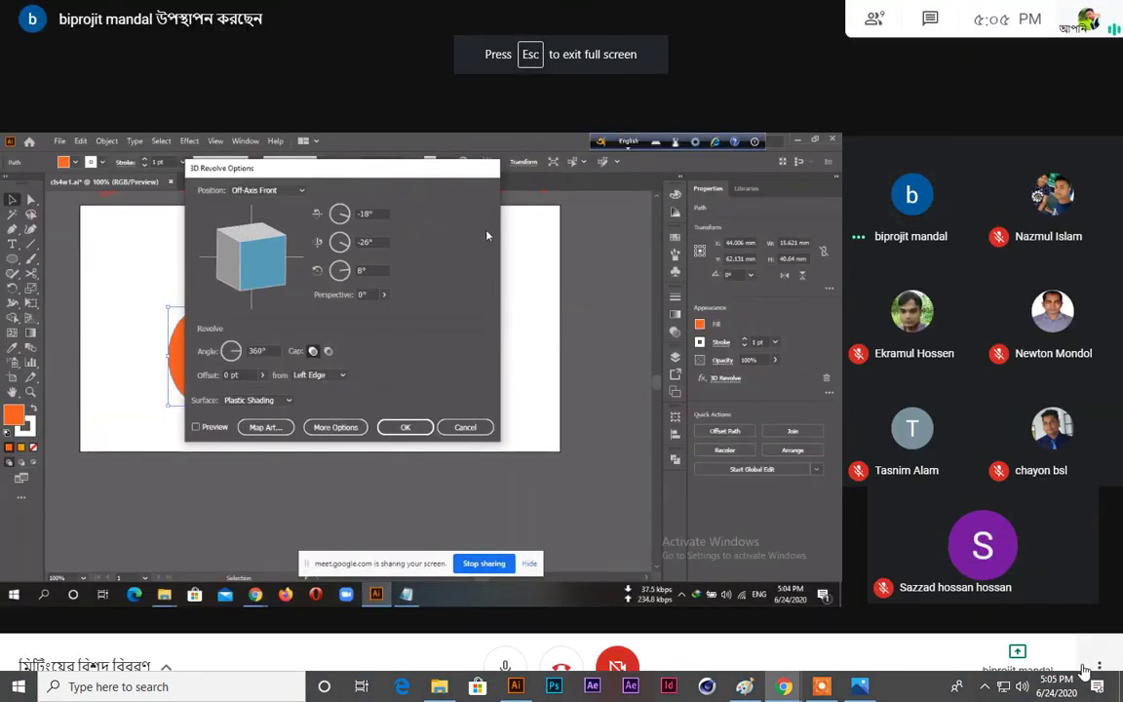
left_click(1016, 658)
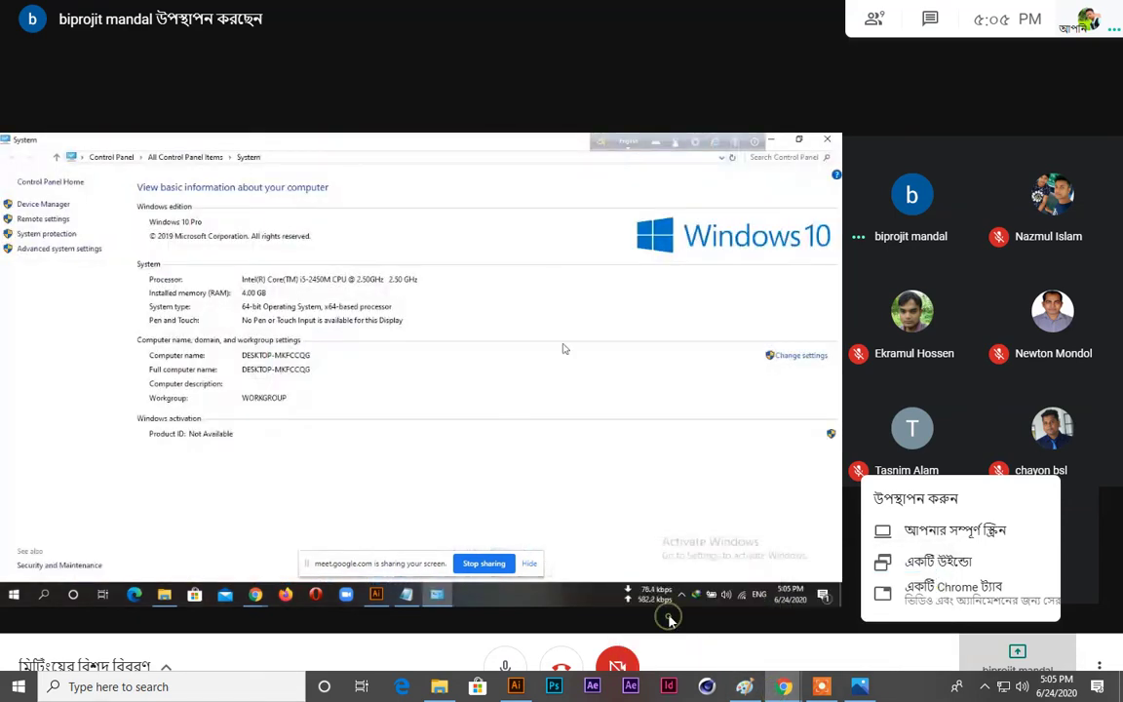
Step: Delete the orange circle's right anchor point with the Direct Selection tool to make a half circle
mouse_move(607, 534)
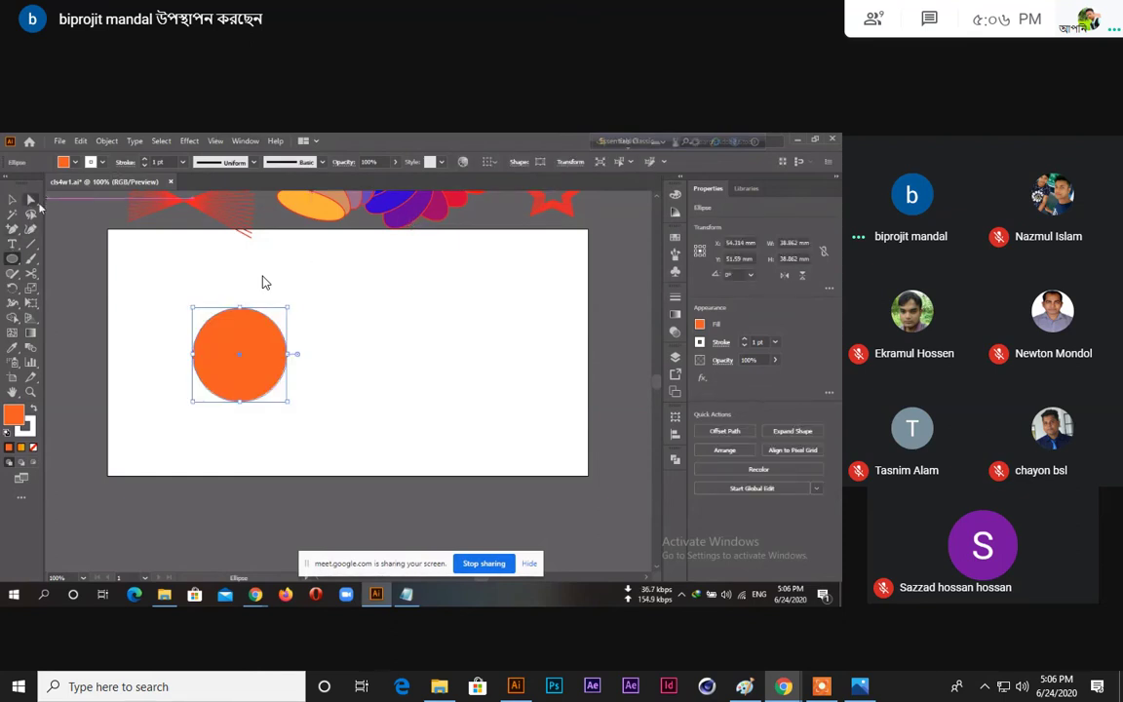
left_click(32, 201)
left_click(289, 357)
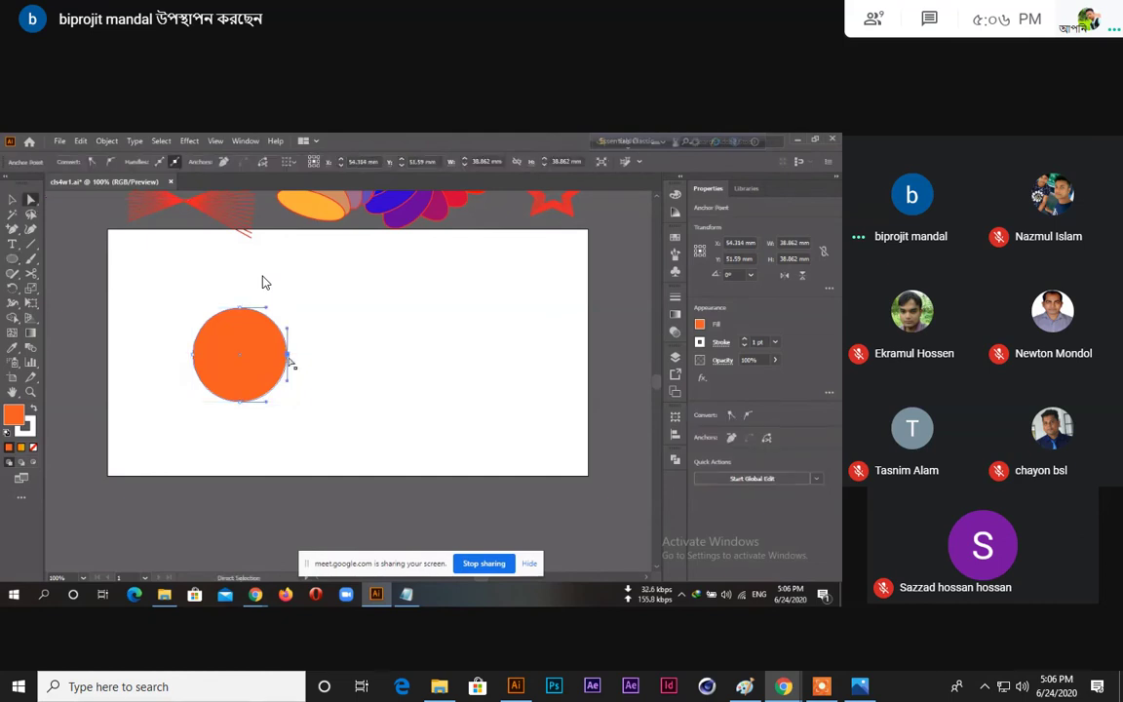
key("Delete")
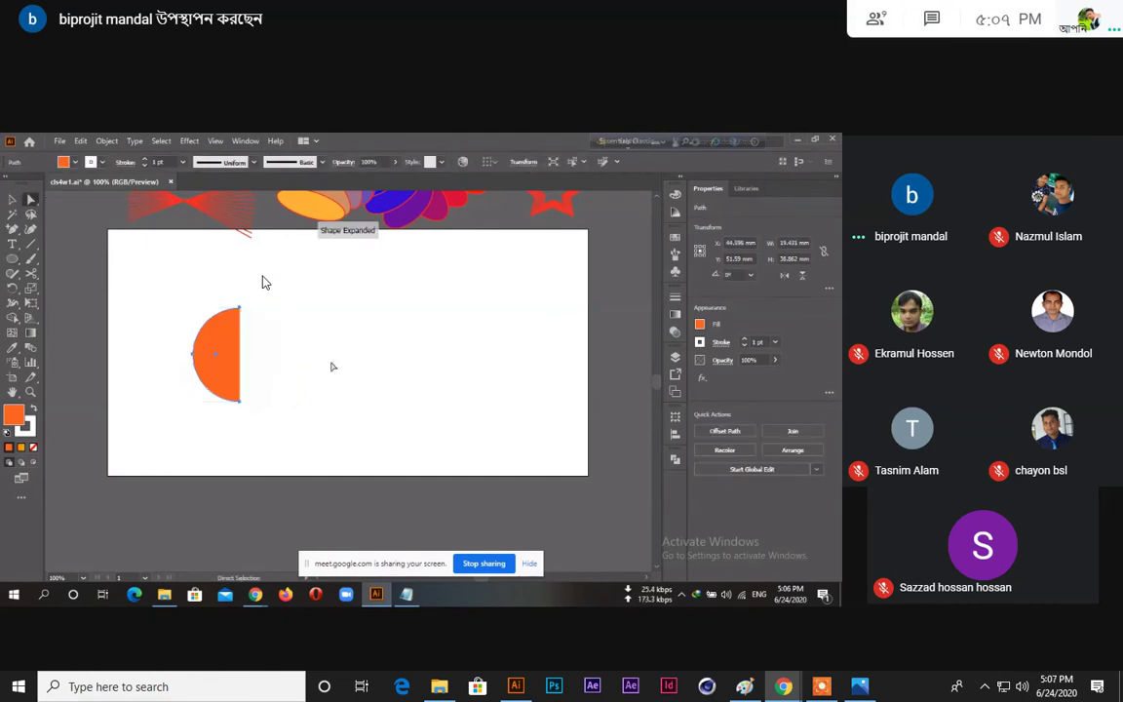
Step: Select the orange half circle, open the 3D Revolve effect options and move the dialog off the shape
left_click_drag(168, 301, 302, 461)
left_click(191, 141)
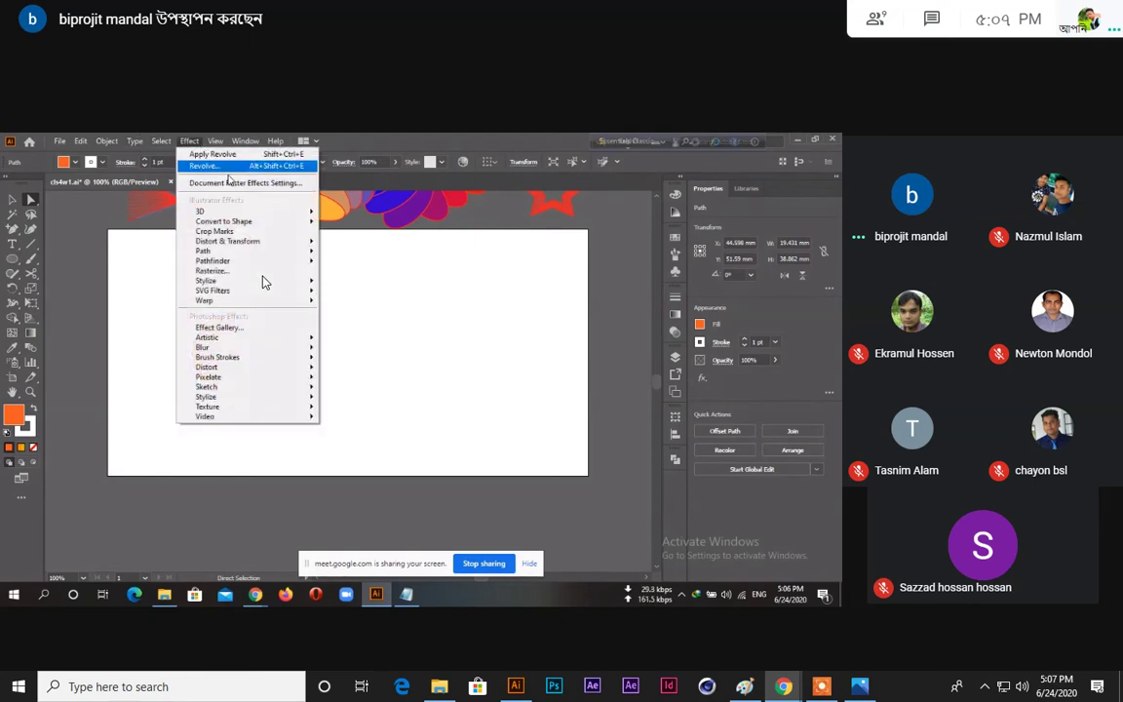
mouse_move(304, 212)
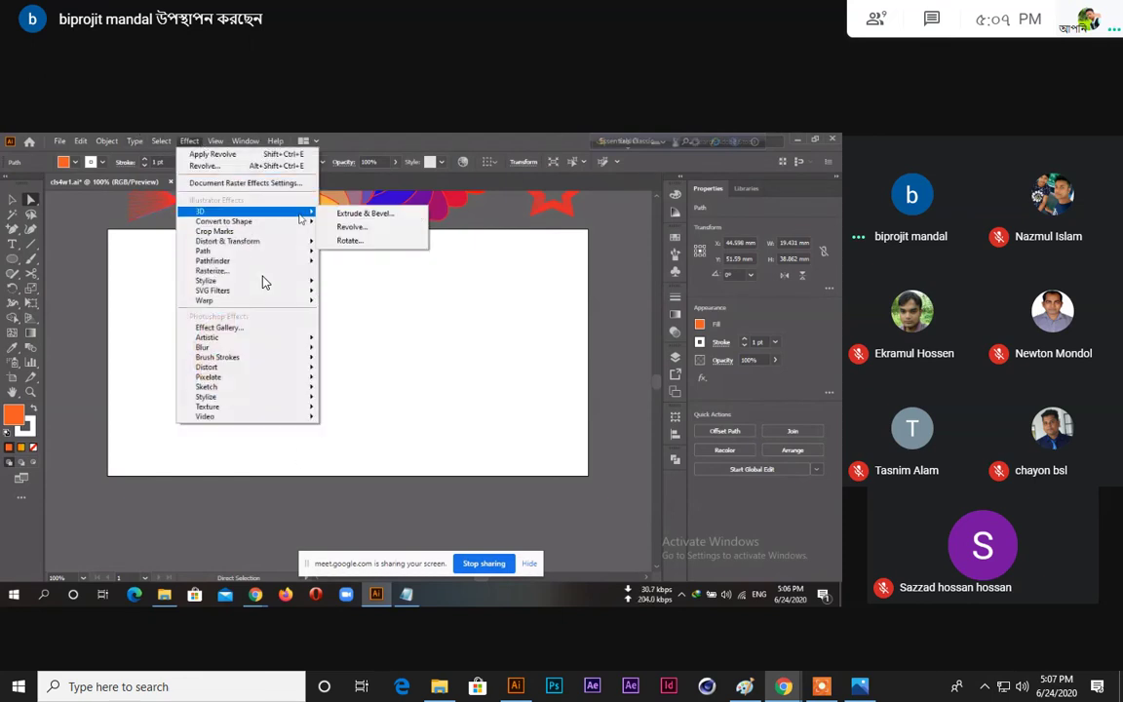
left_click(348, 225)
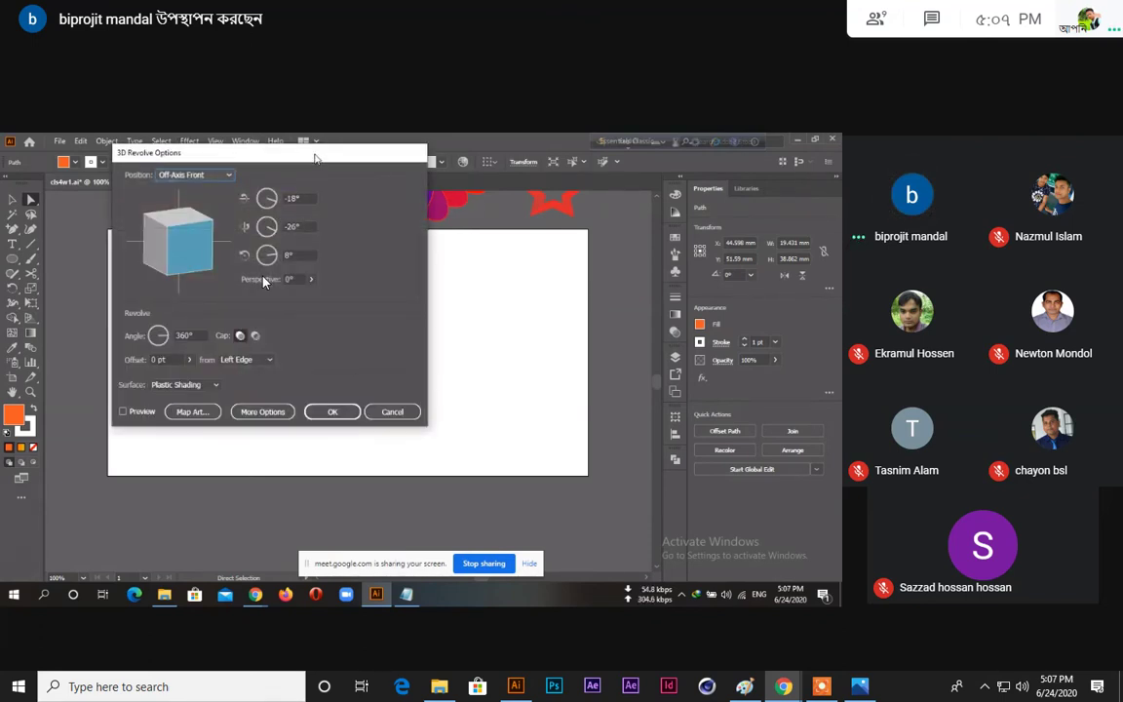
left_click_drag(320, 154, 494, 184)
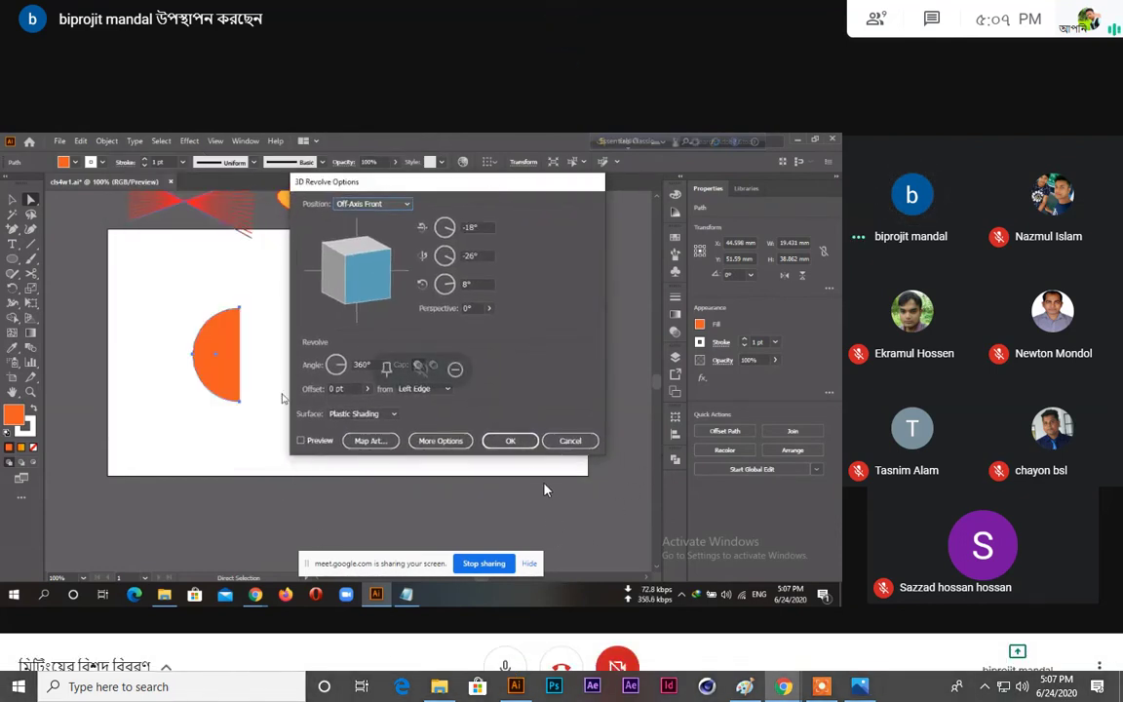
Step: Switch the Meet microphone off and on between spoken remarks and leave it muted
left_click(508, 667)
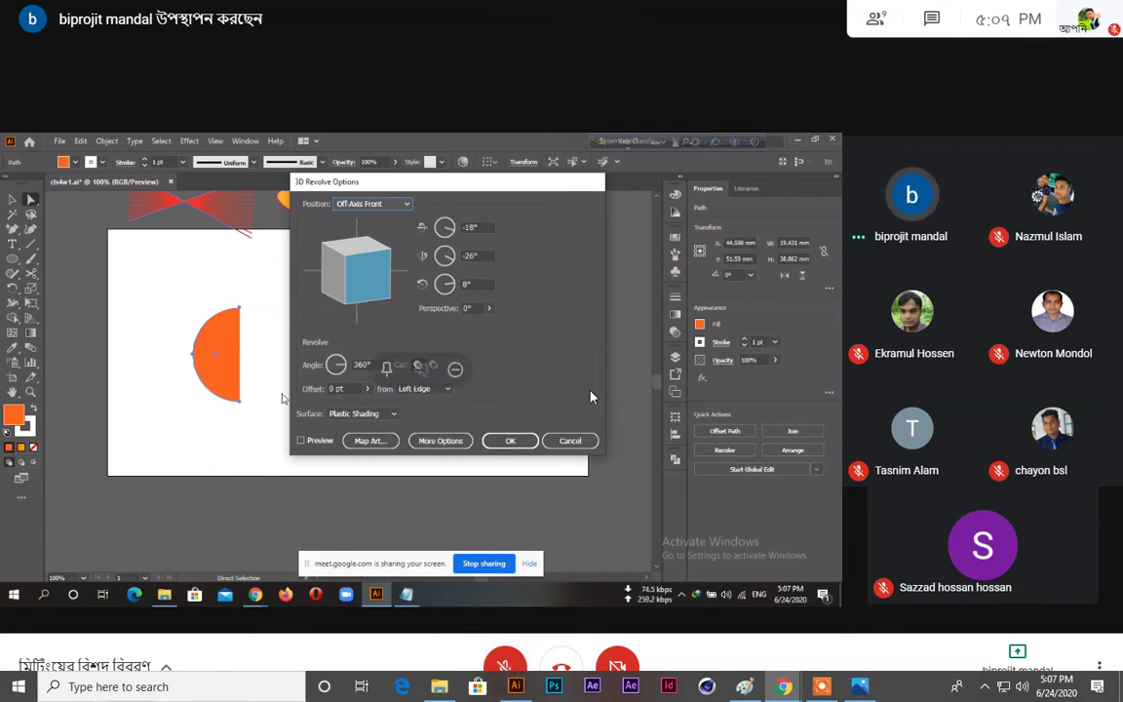
left_click(515, 661)
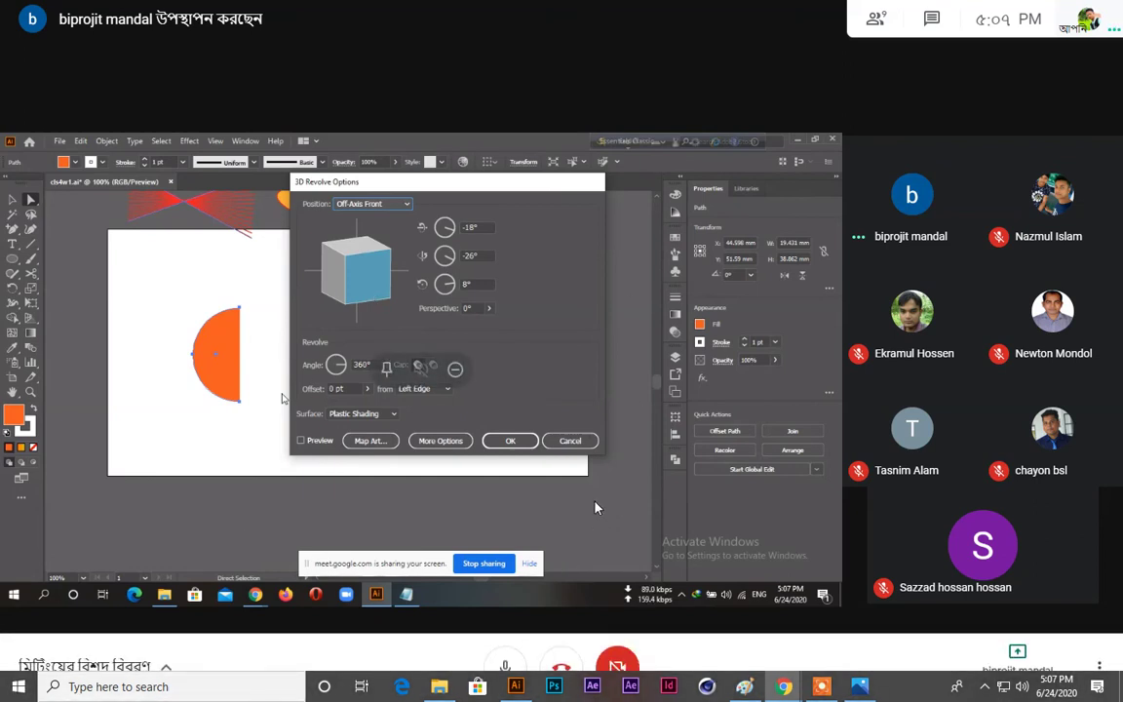
left_click(504, 666)
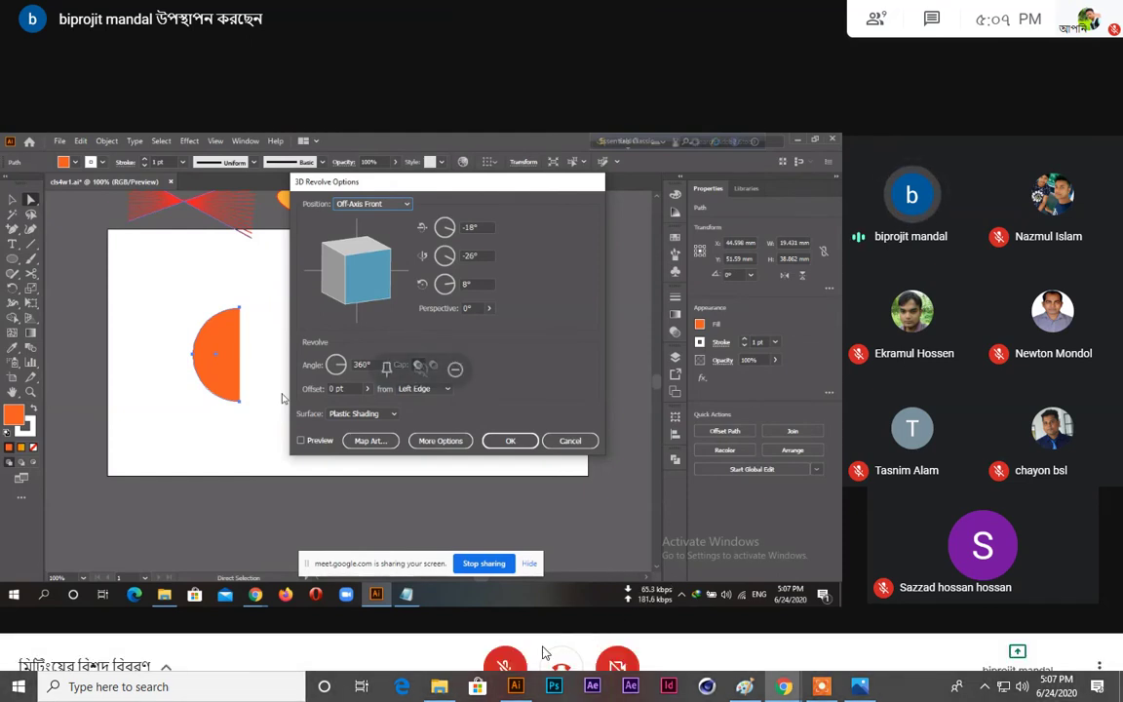
left_click(508, 666)
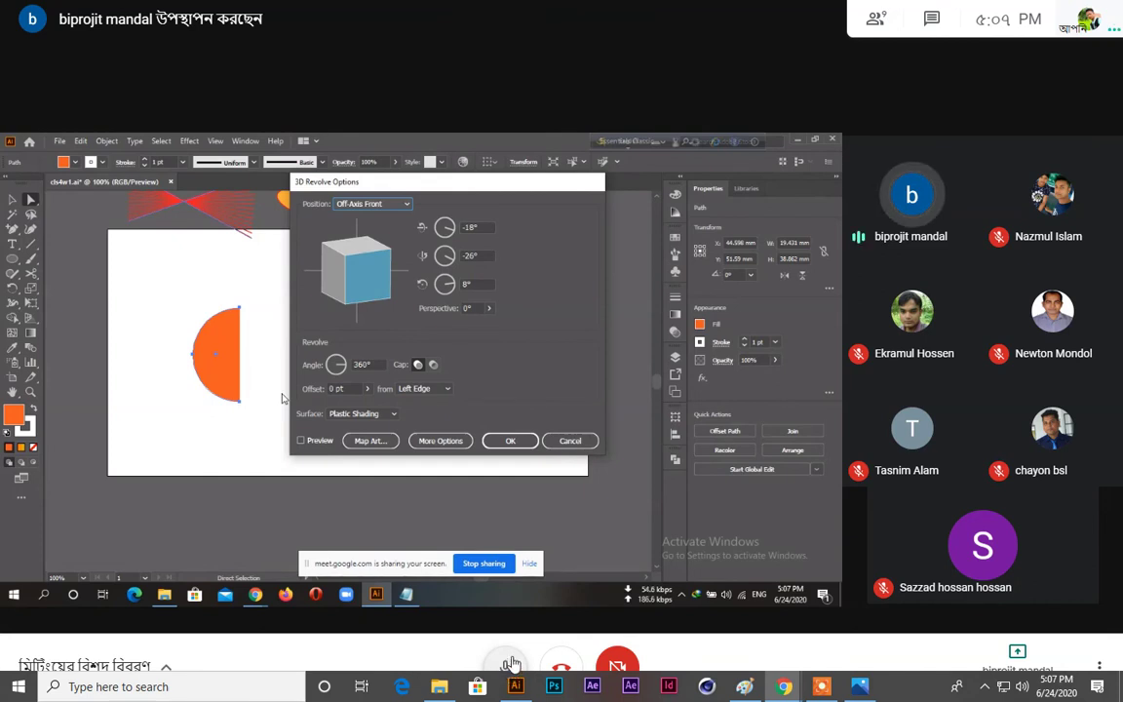
left_click(508, 666)
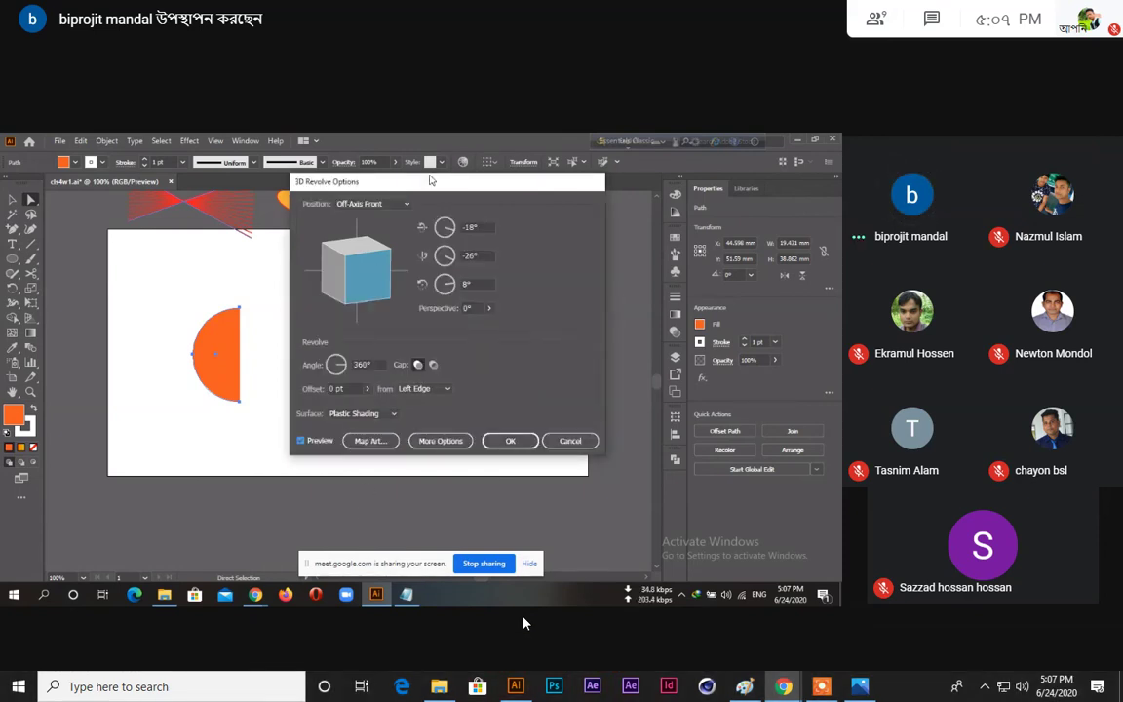
mouse_move(549, 609)
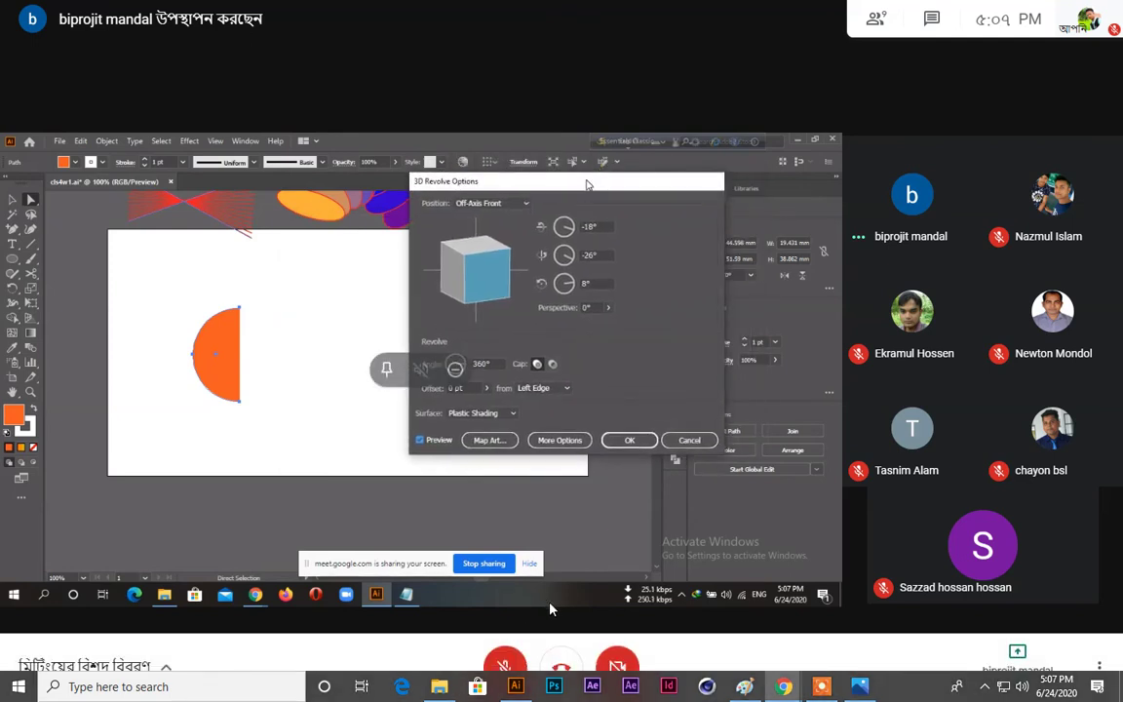
Step: Toggle the meeting microphone on and off, leaving it switched on
left_click(504, 665)
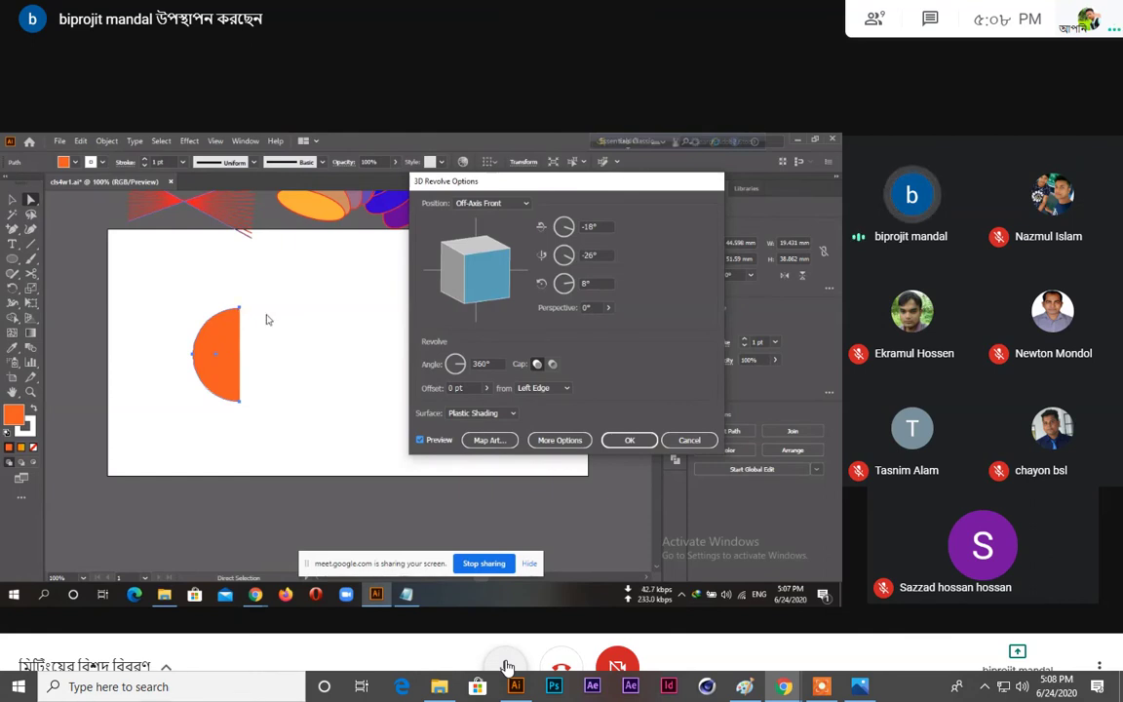
mouse_move(574, 541)
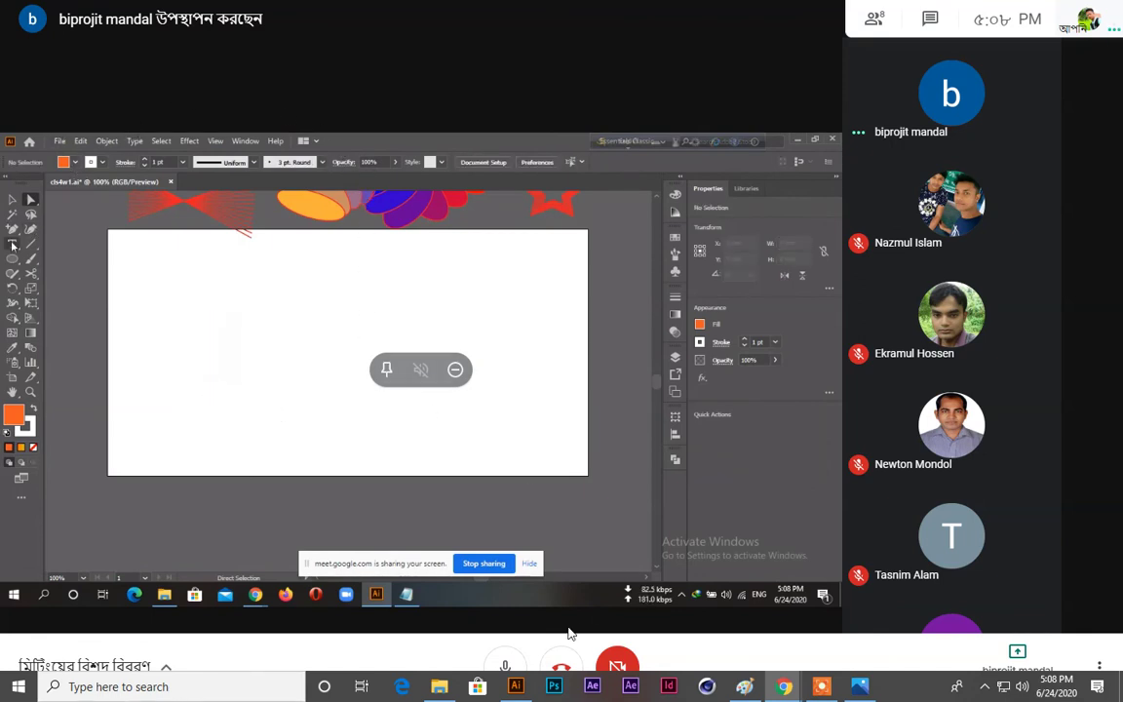
left_click(505, 666)
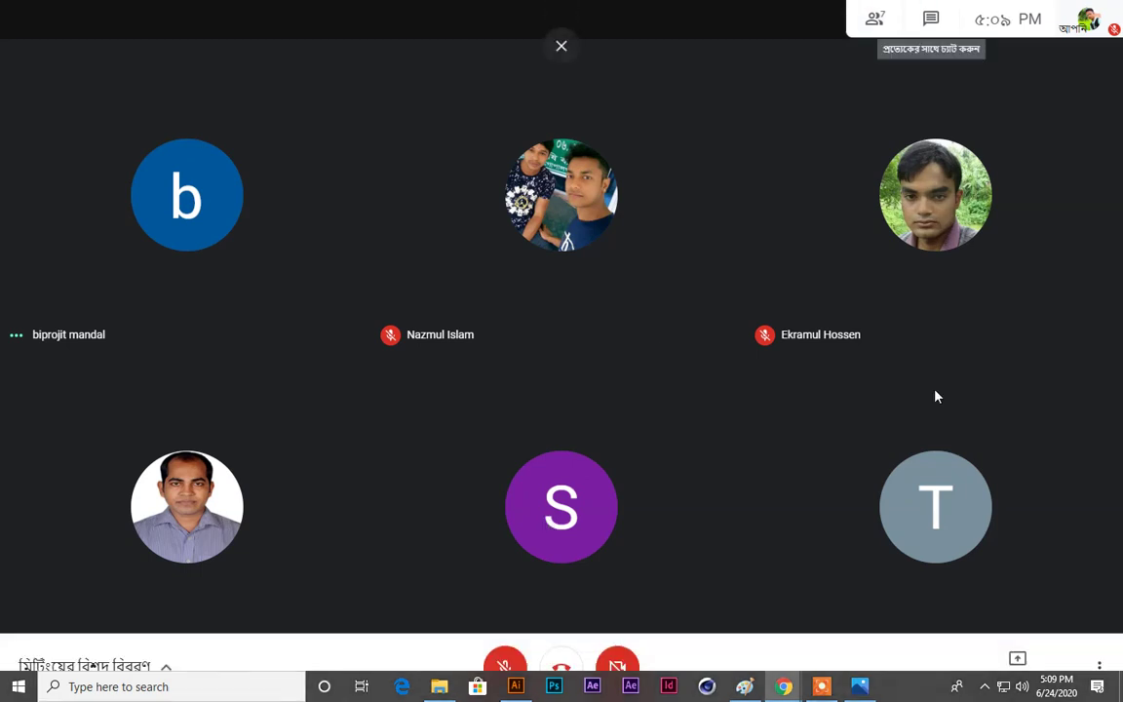
key("ctrl+d")
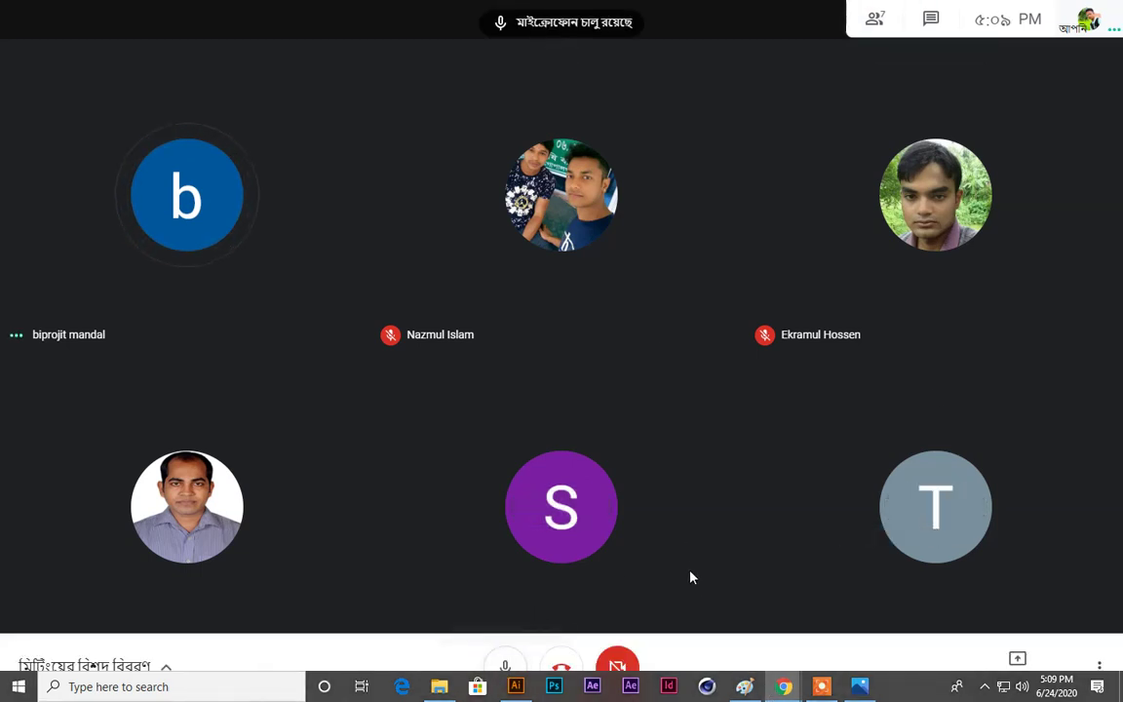
Step: Switch to Illustrator and display the list of available graph tools
left_click(516, 686)
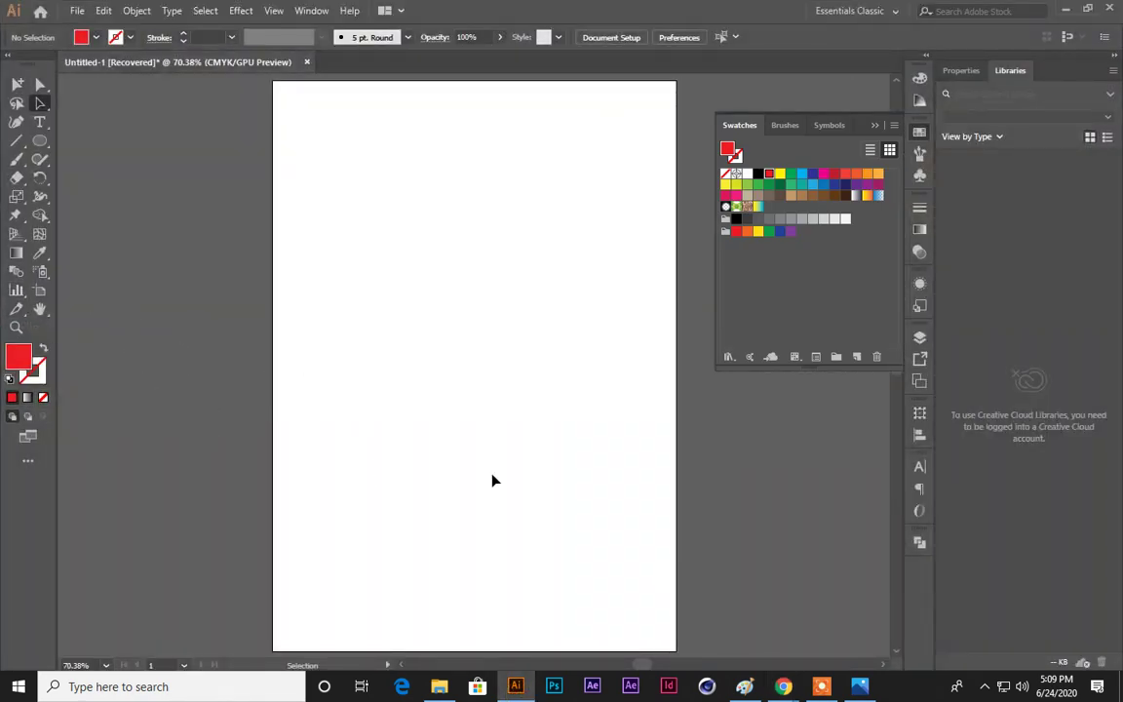
mouse_move(782, 686)
left_click(634, 646)
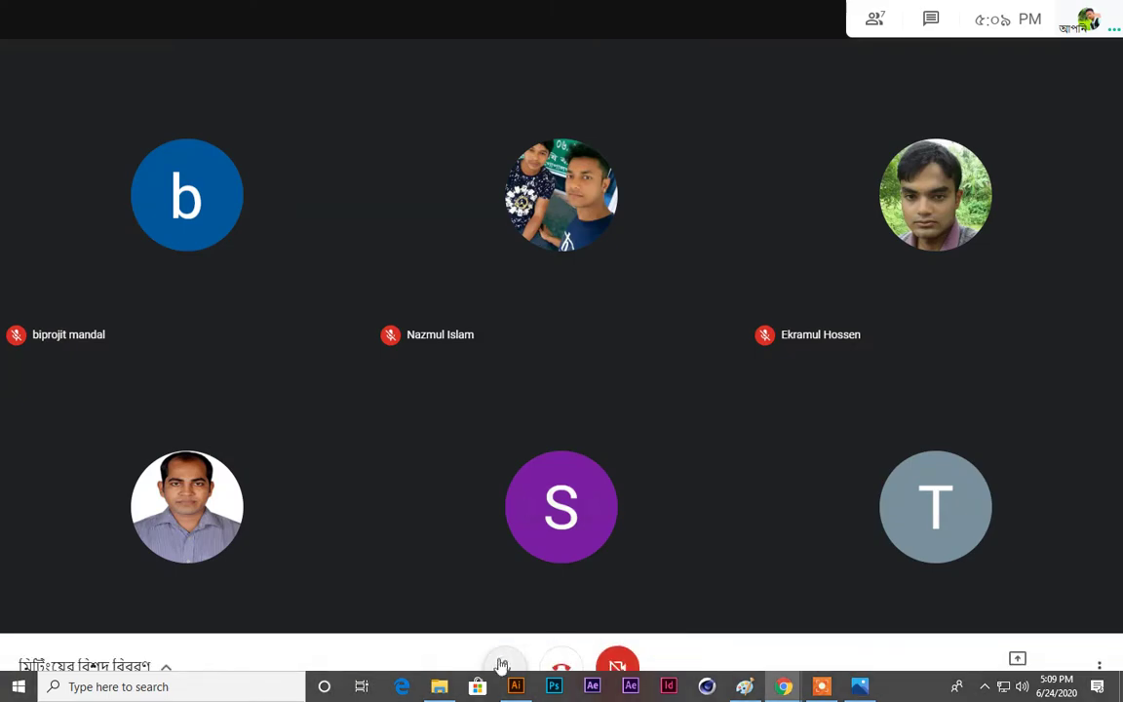
left_click(515, 687)
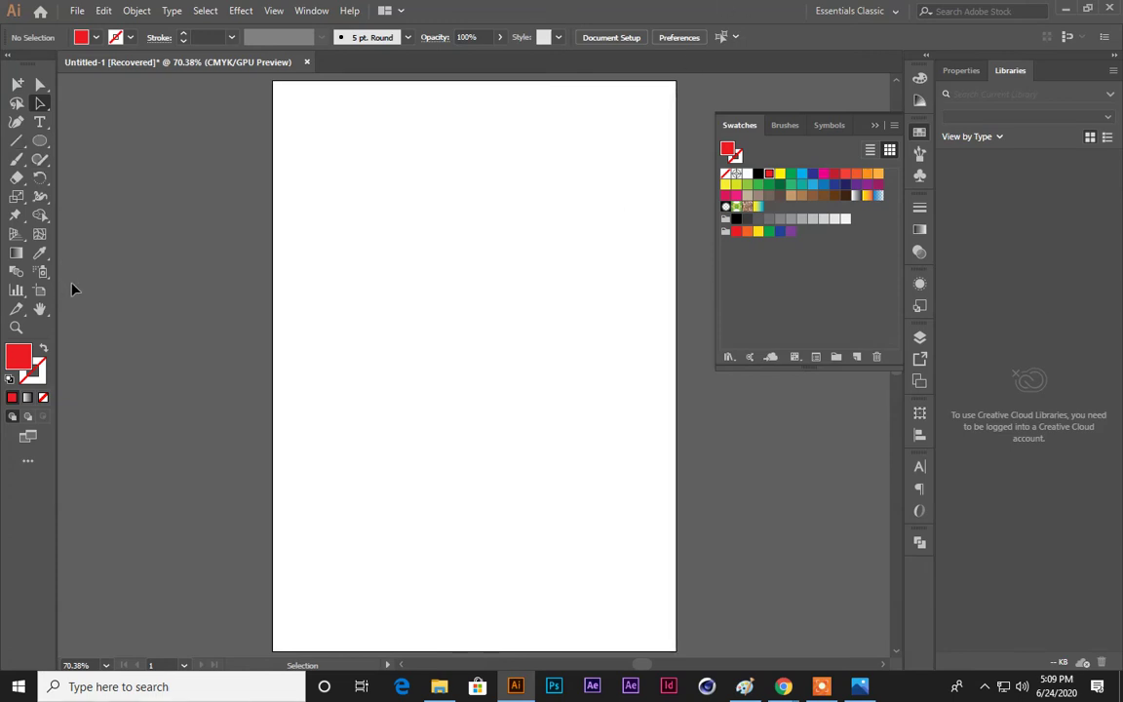
left_click(16, 290)
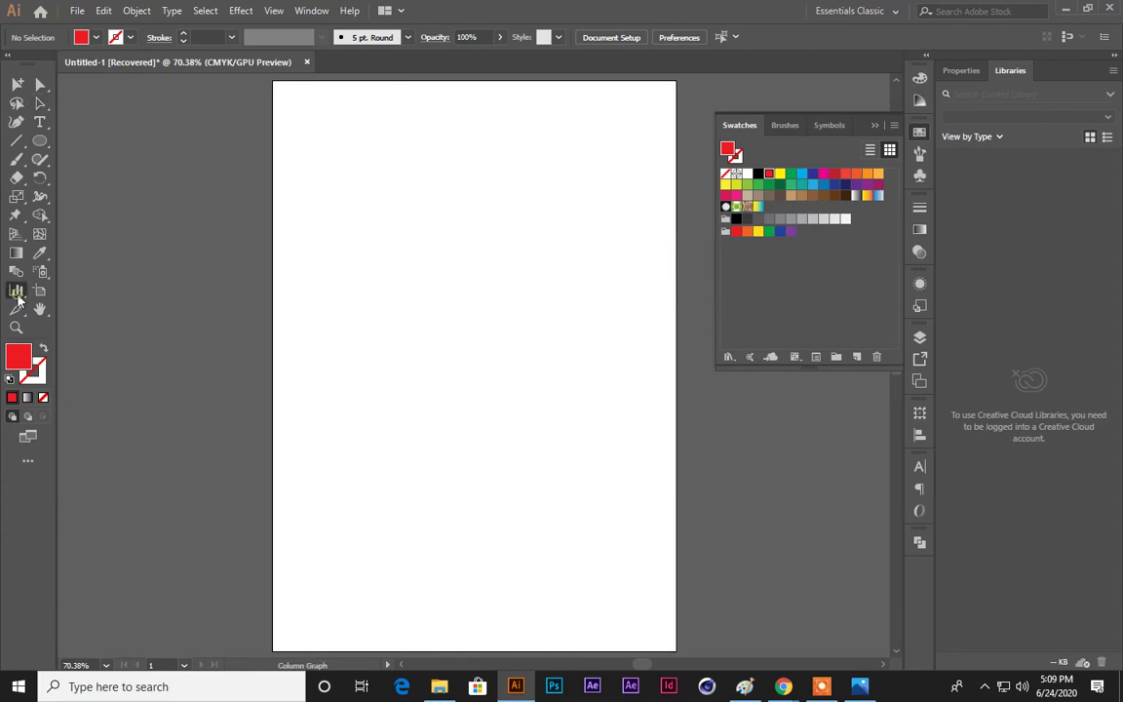
left_click(17, 297)
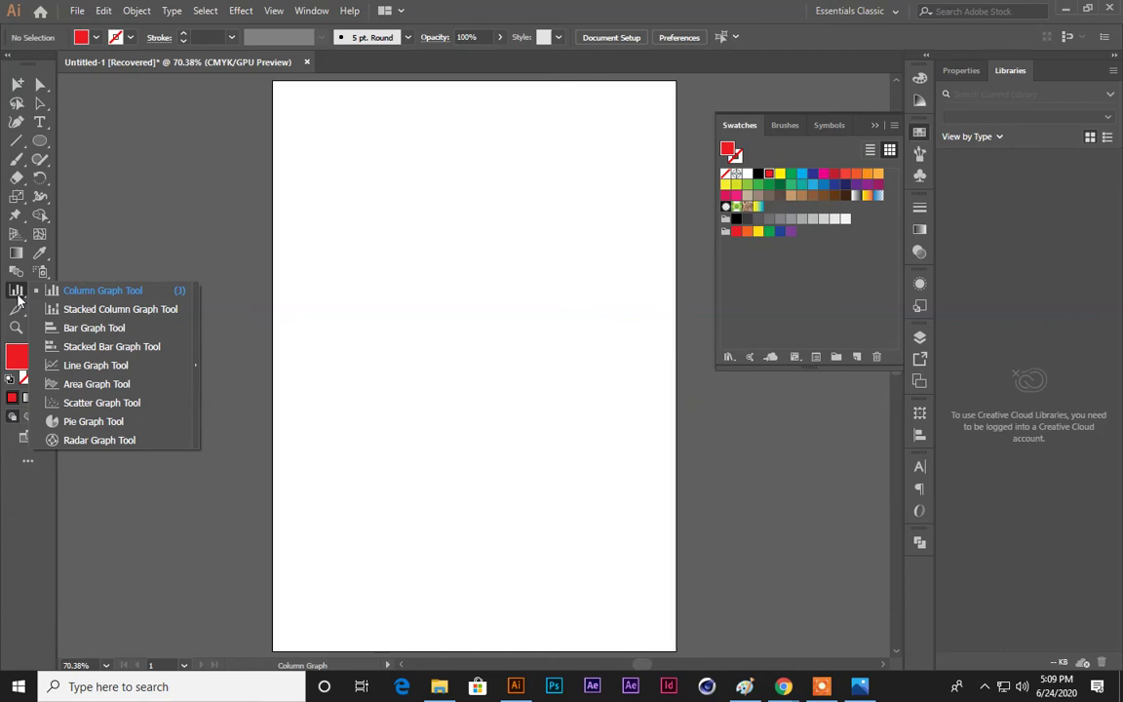
Step: Switch to the Google Meet call and present the Untitled-1 [Recovered] Illustrator window to the participants
mouse_move(783, 686)
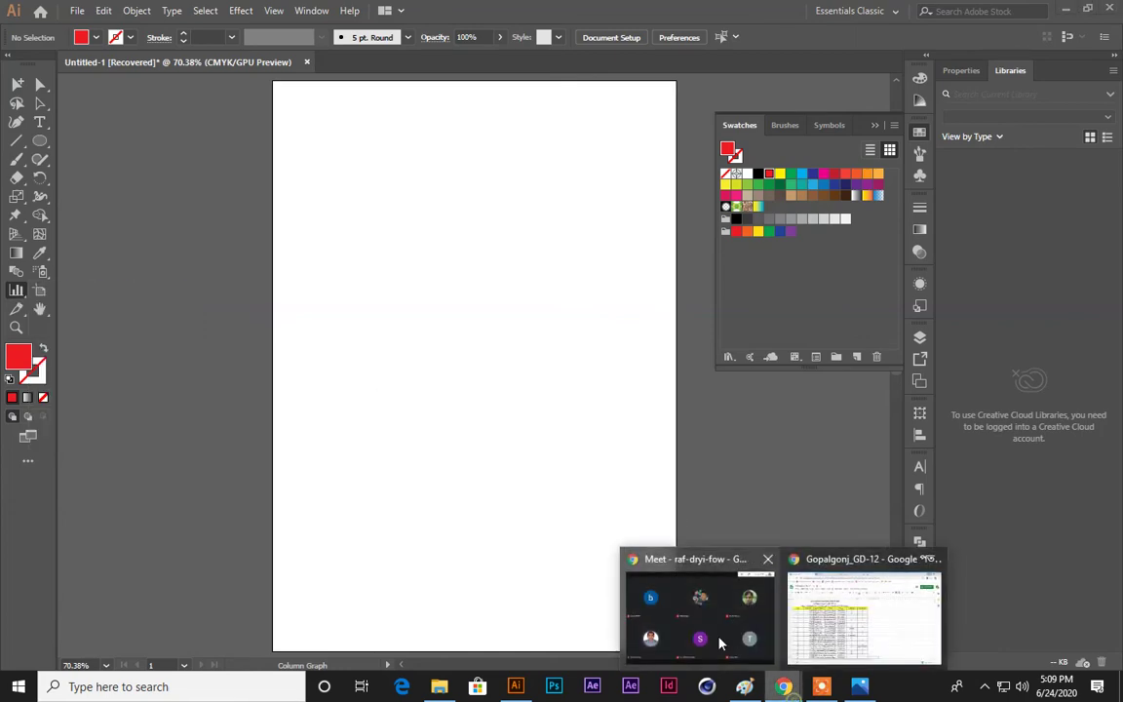
left_click(702, 595)
left_click(1017, 660)
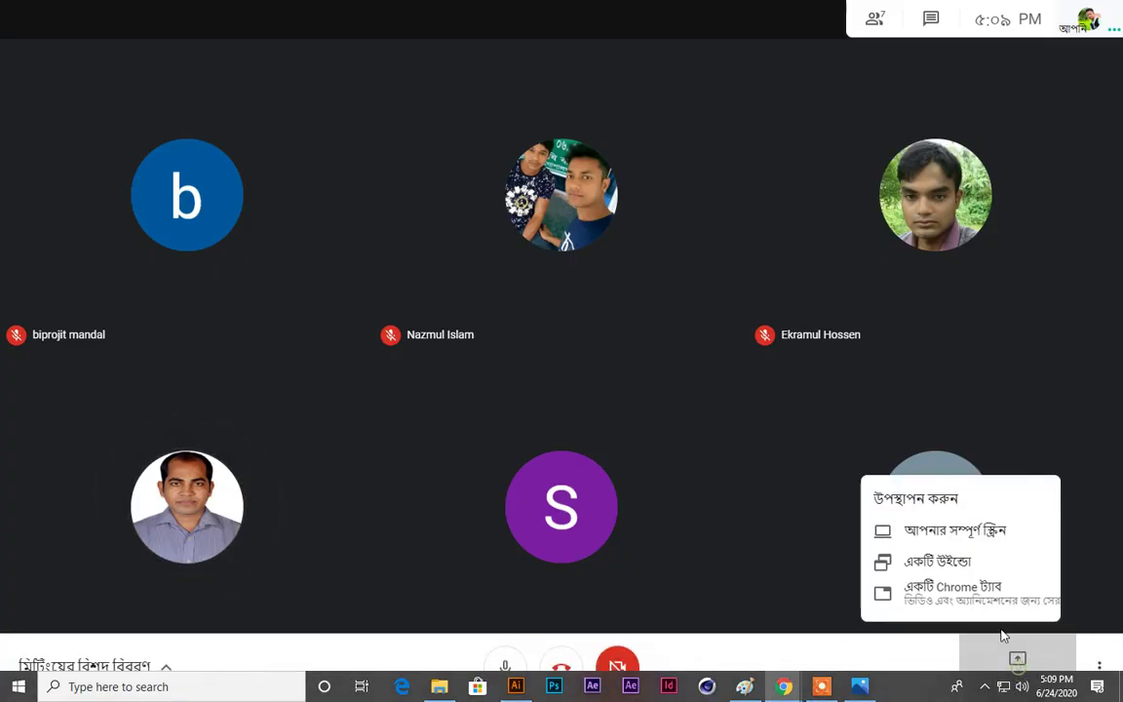
left_click(944, 562)
left_click(689, 178)
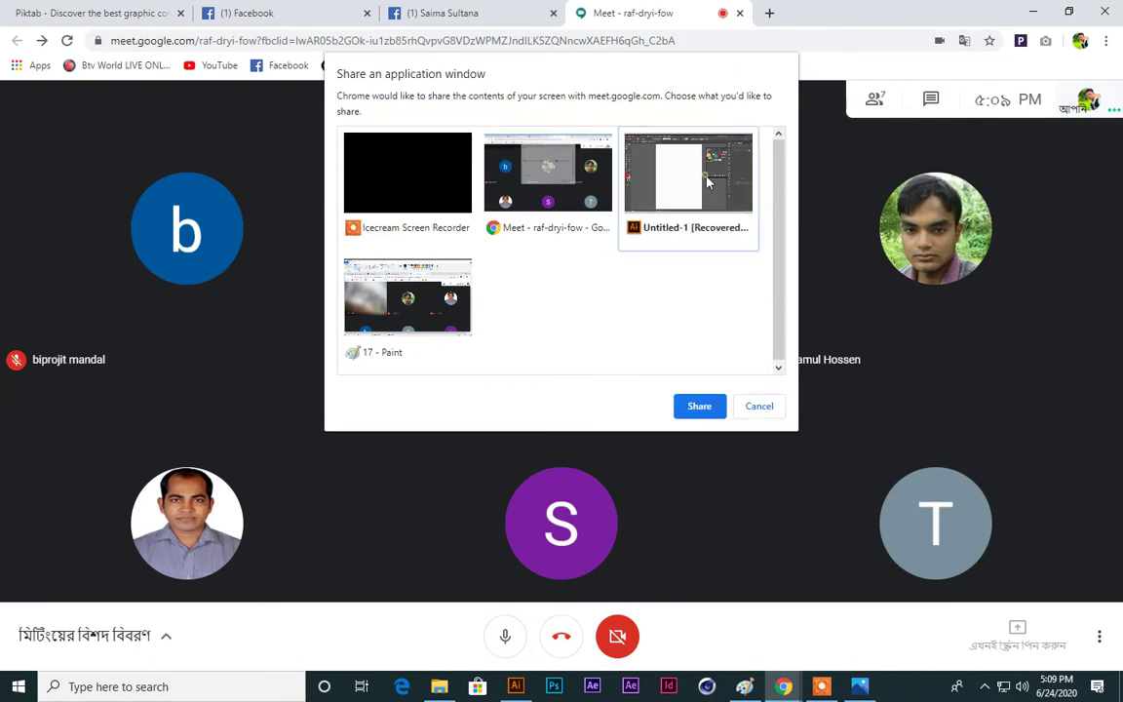
left_click(696, 404)
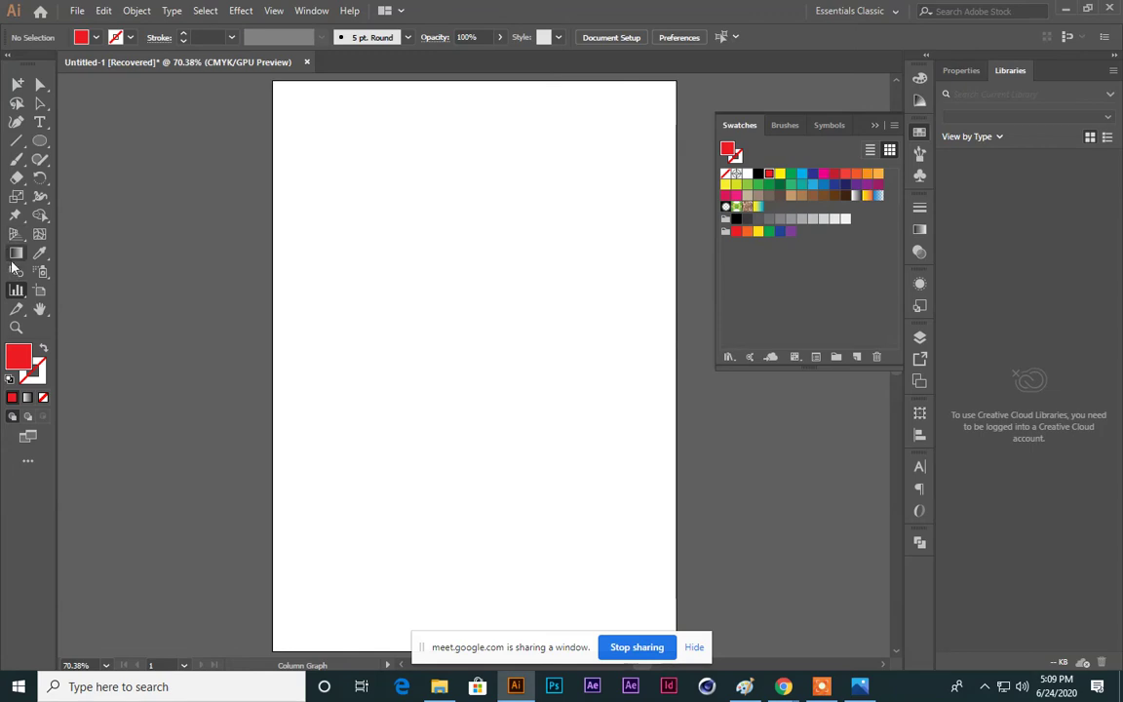
Step: Draw a pie graph near the middle of the artboard and move its data window clear of it
left_click(14, 294)
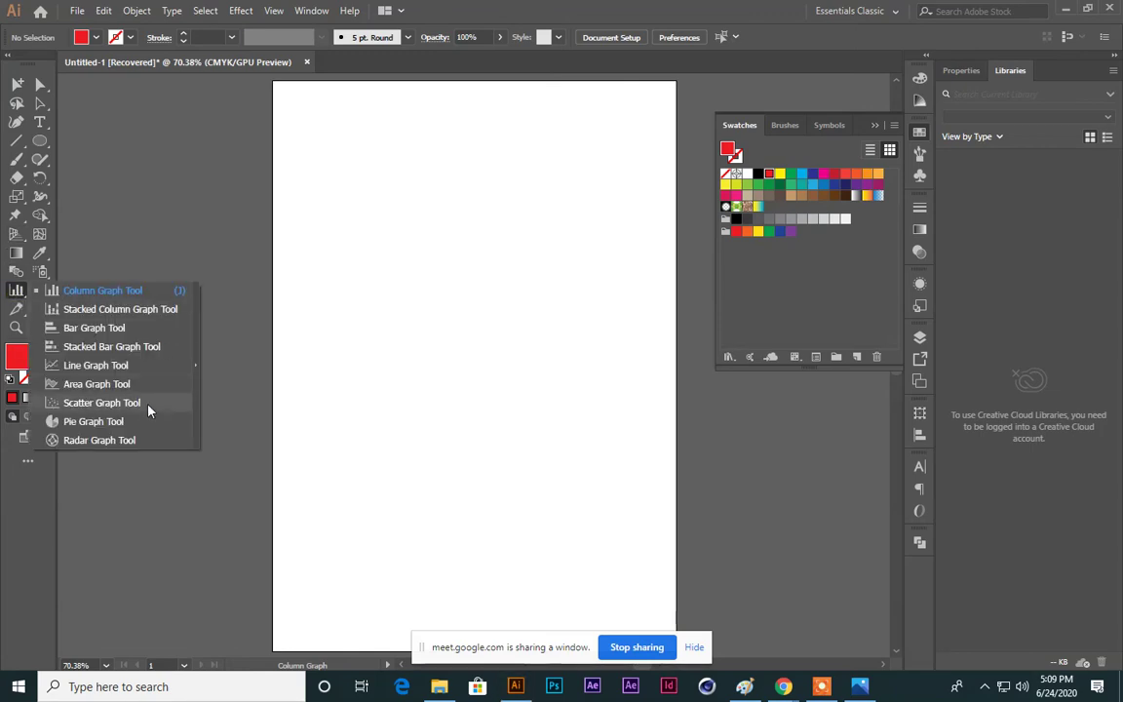
left_click(97, 421)
left_click_drag(421, 263, 561, 422)
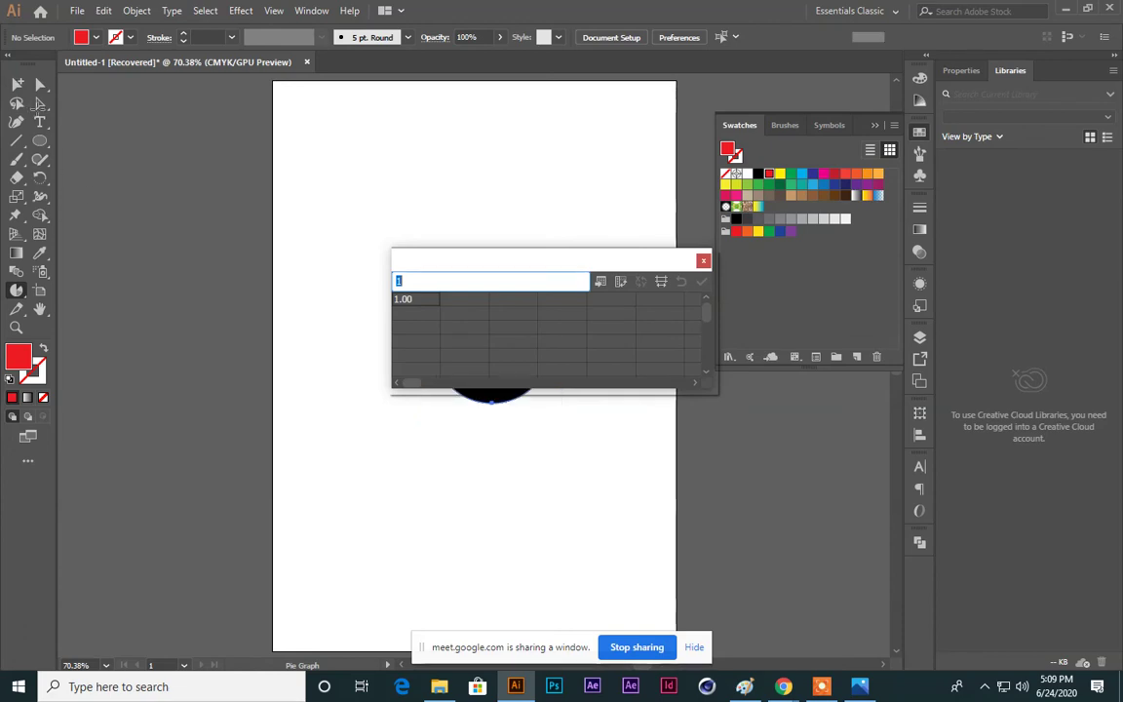
left_click(40, 103)
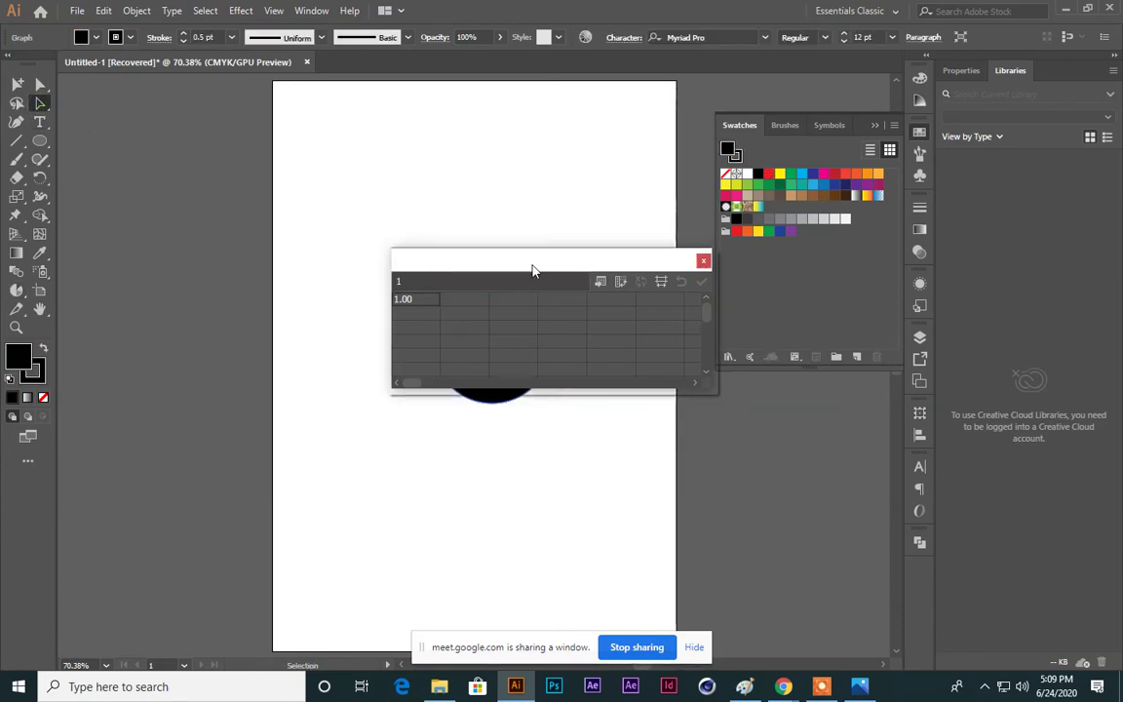
left_click_drag(531, 269, 707, 404)
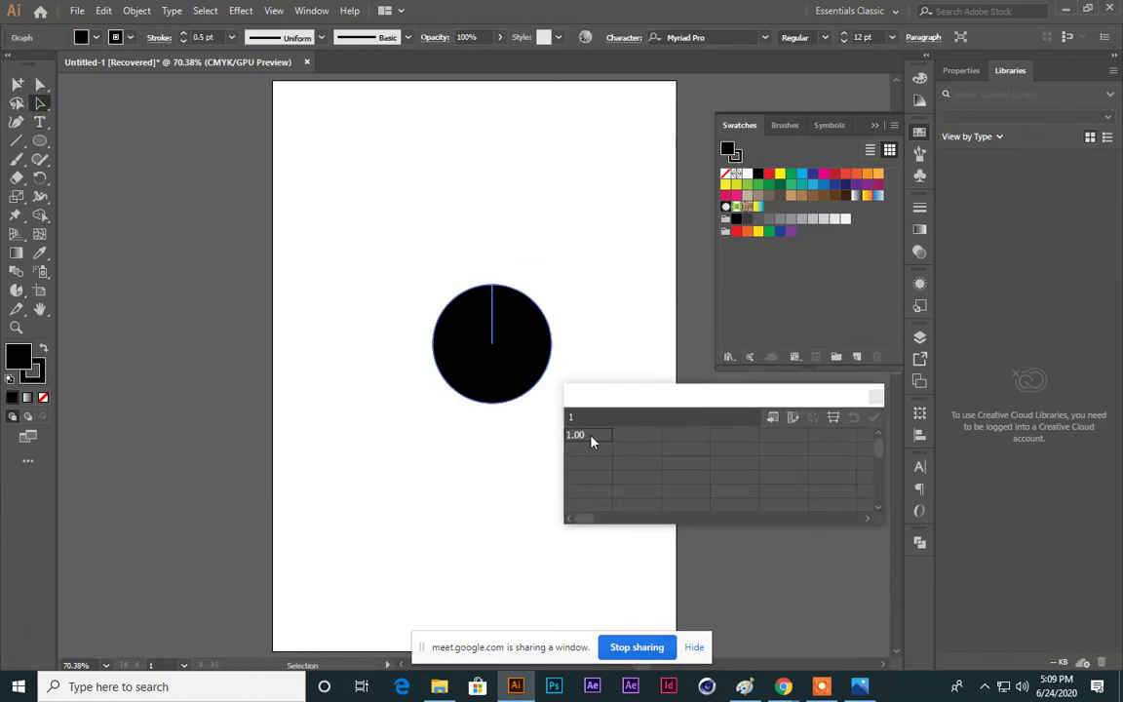
Step: Set the pie graph's first data value to 2, close the data window and delete the graph
left_click(586, 438)
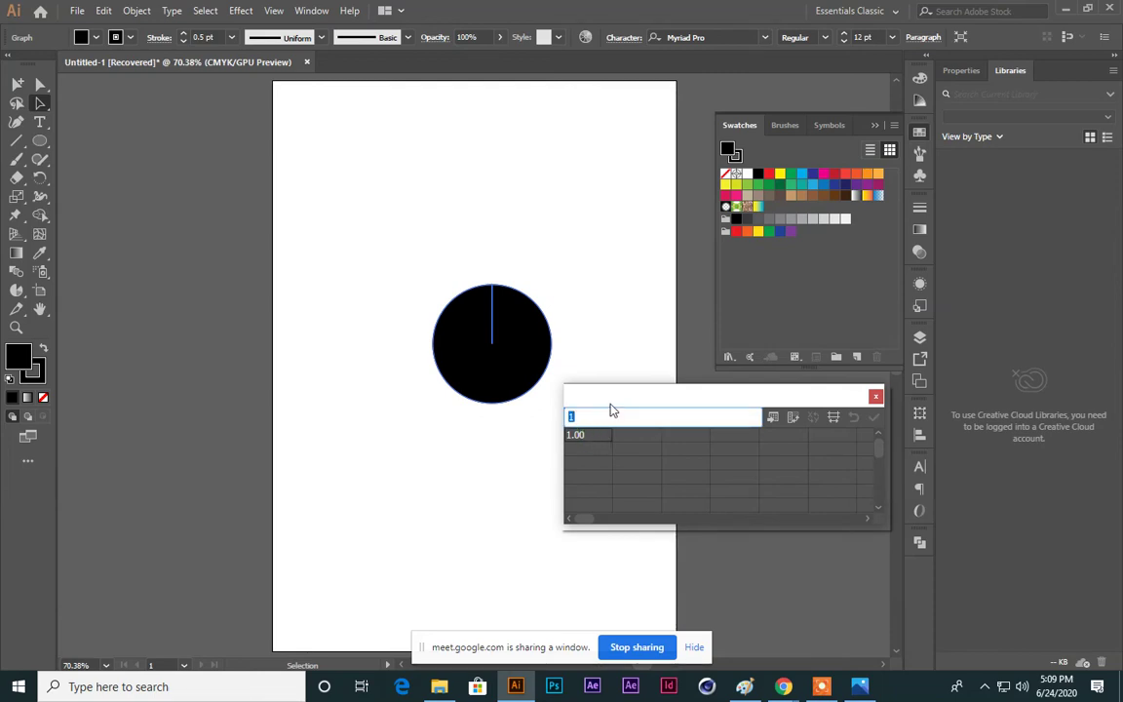
type("2")
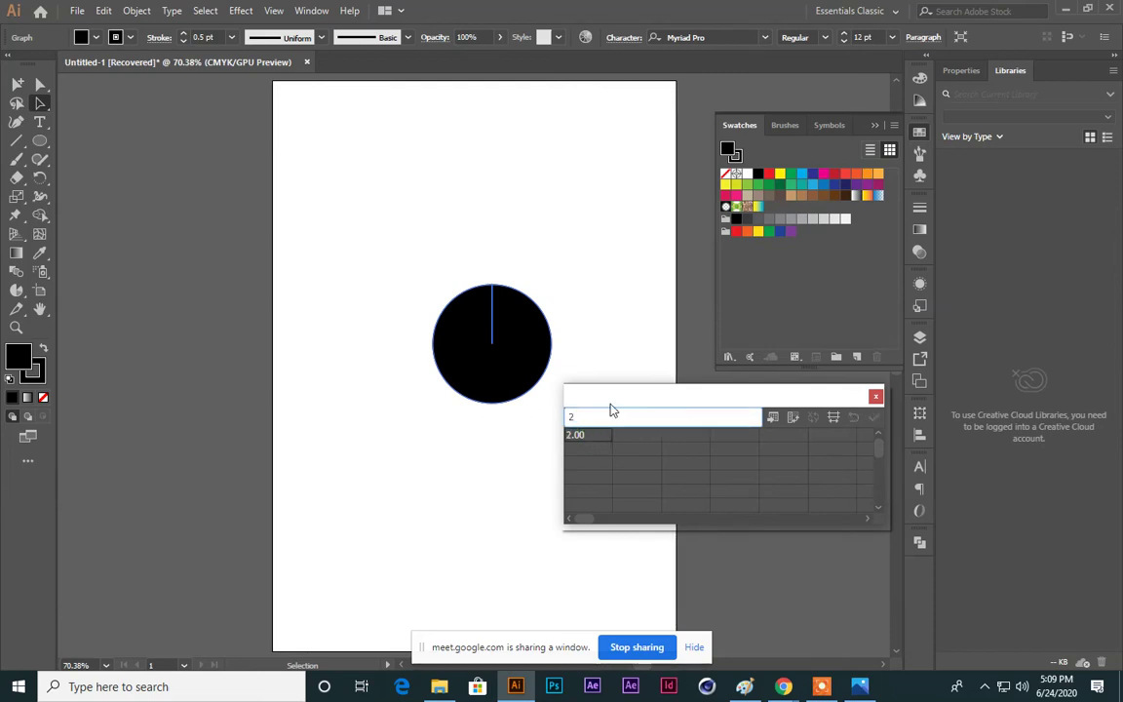
left_click(875, 396)
left_click(39, 102)
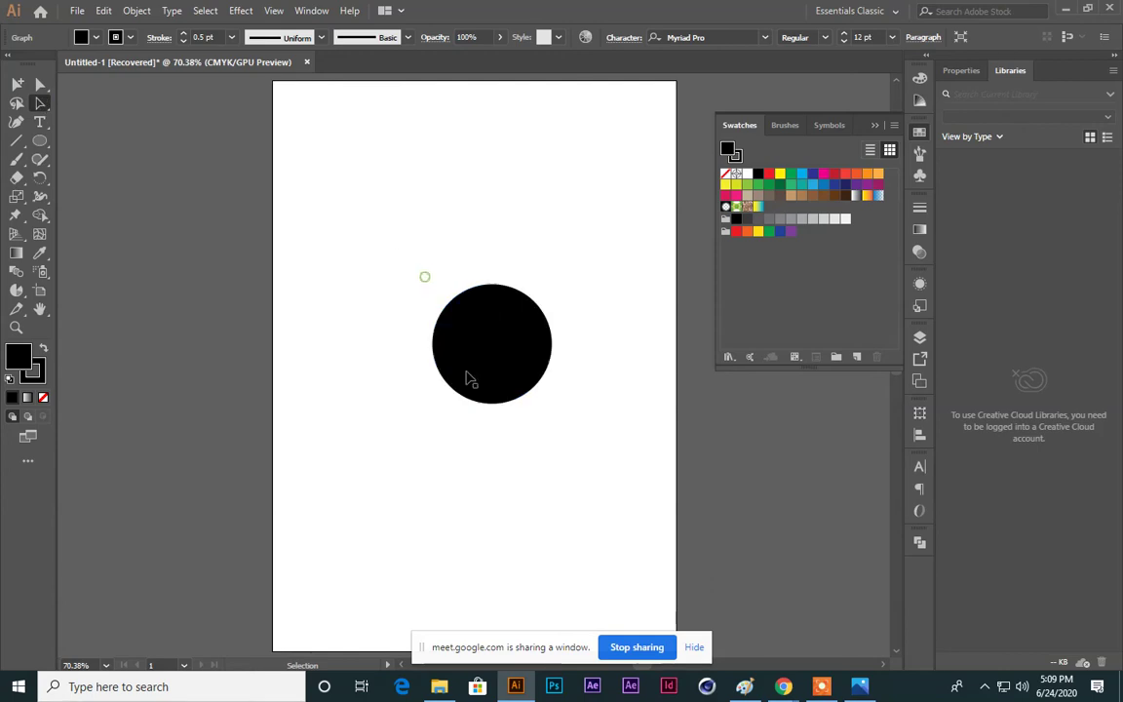
left_click_drag(456, 367, 430, 336)
key("Delete")
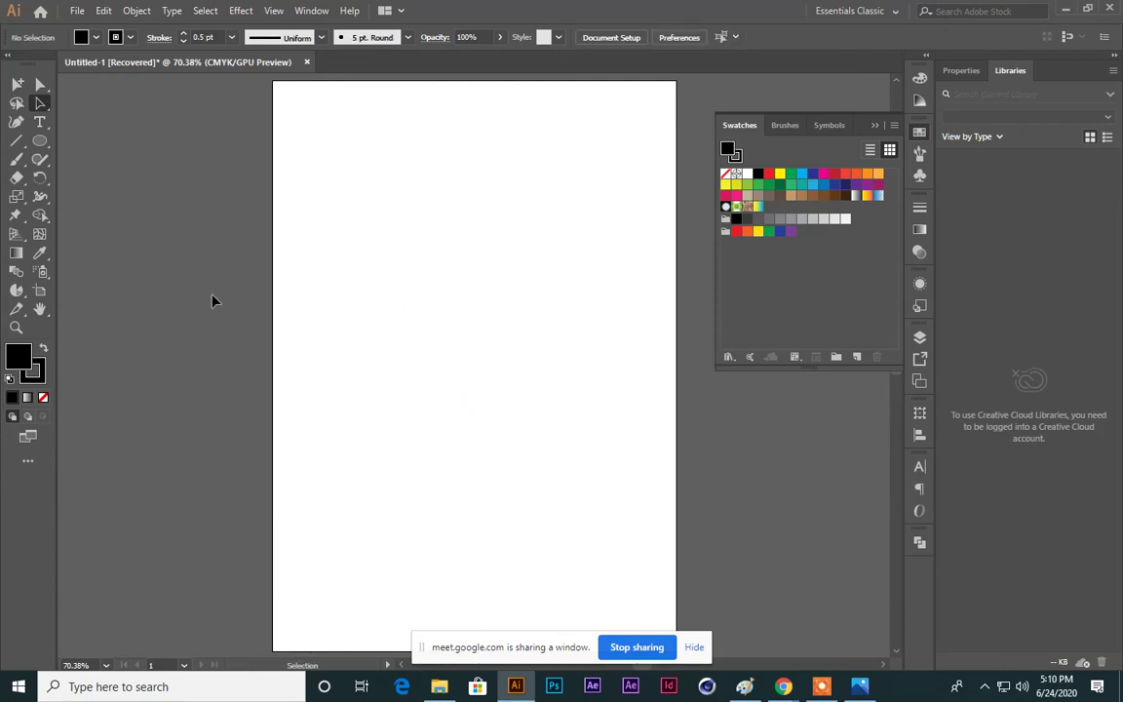
Step: Draw a larger pie graph overlapping the artboard's left edge, close its data window and delete the graph
left_click_drag(23, 301, 84, 425)
left_click_drag(357, 317, 462, 423)
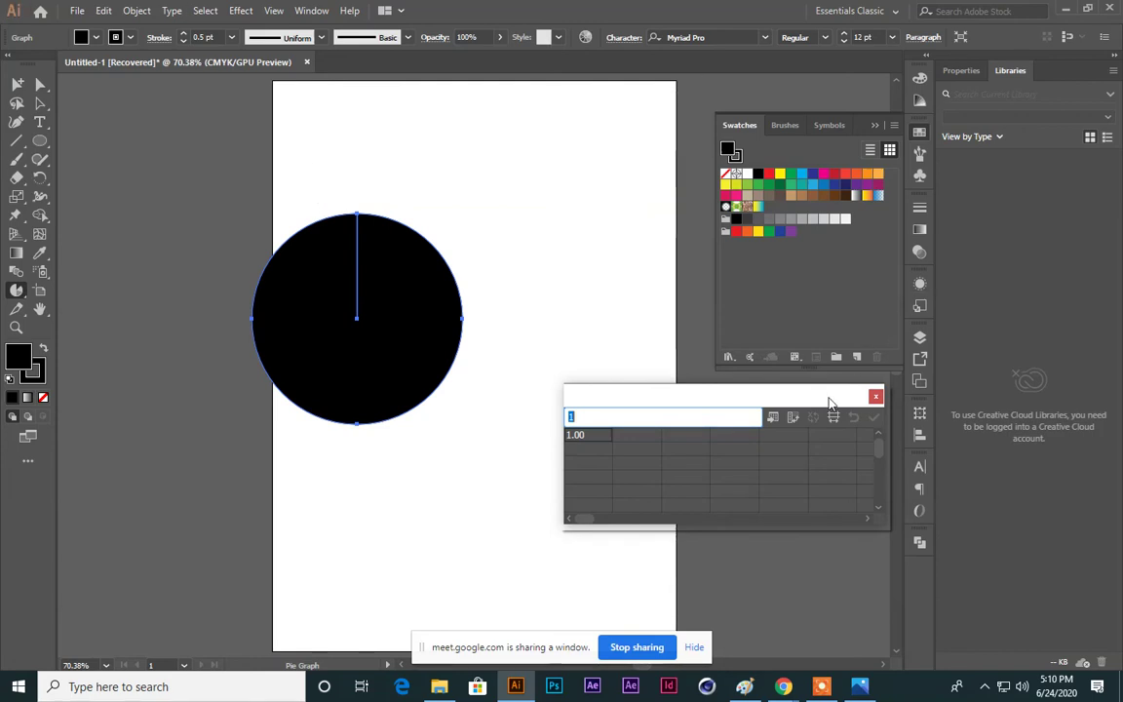
left_click(876, 398)
left_click(40, 103)
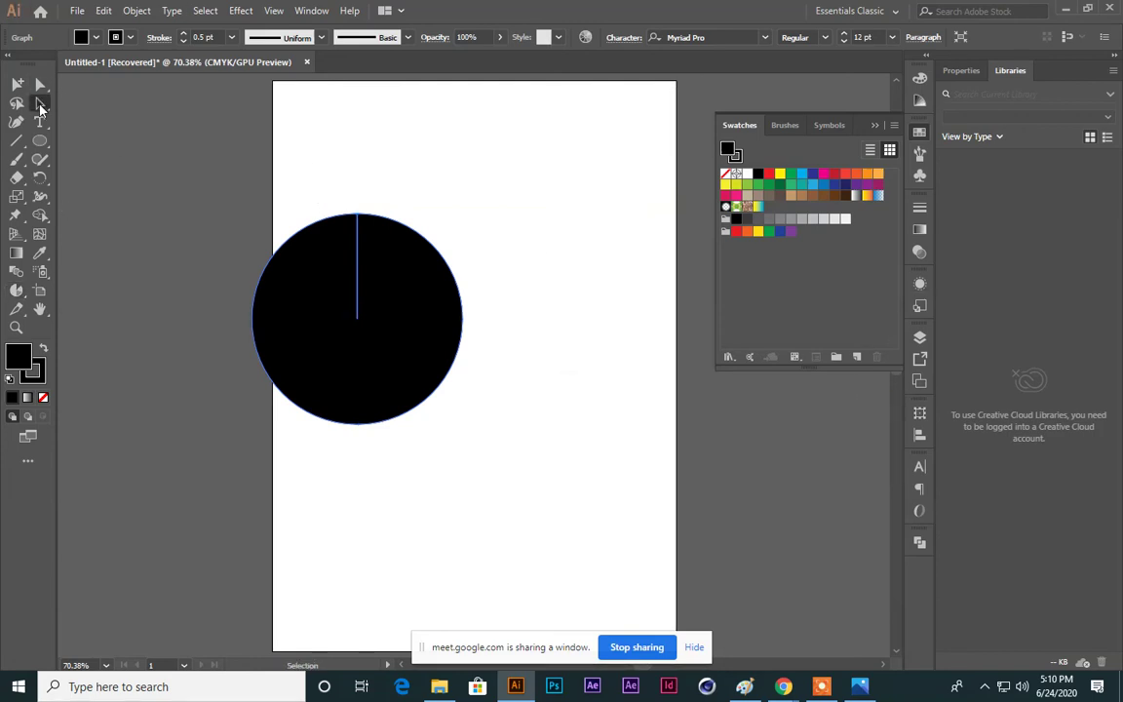
key("Delete")
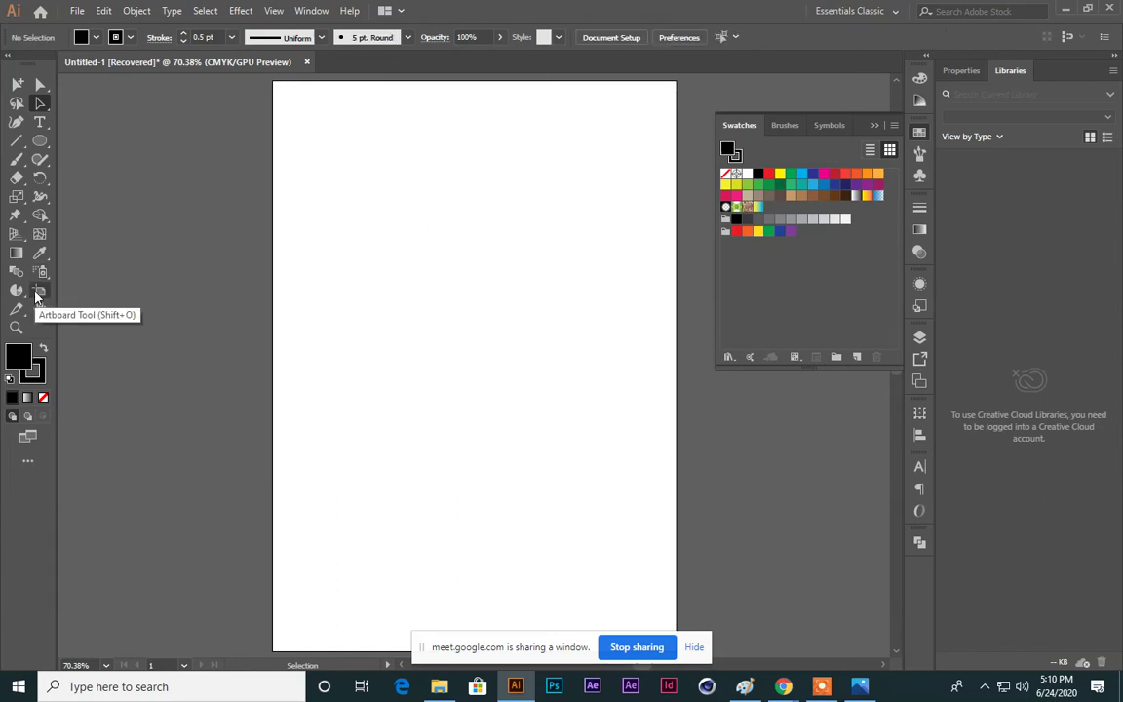
Step: Enter artboard editing with the Artboard tool and again through Document Setup, leaving it each time
left_click(39, 290)
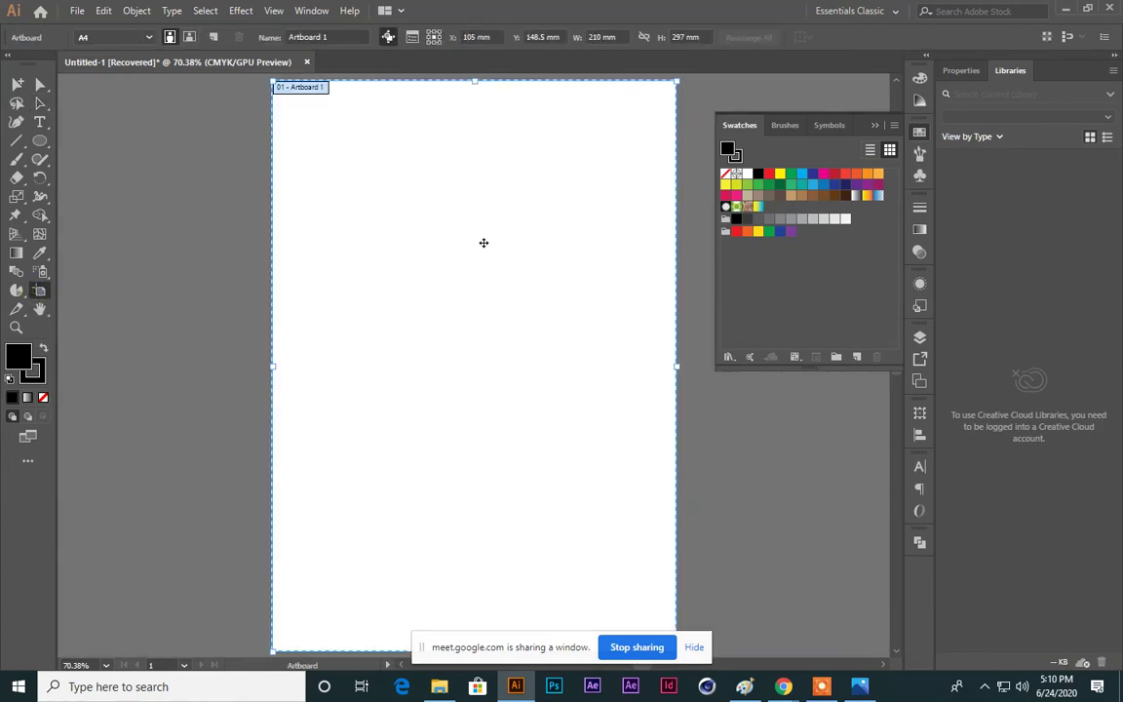
left_click(40, 103)
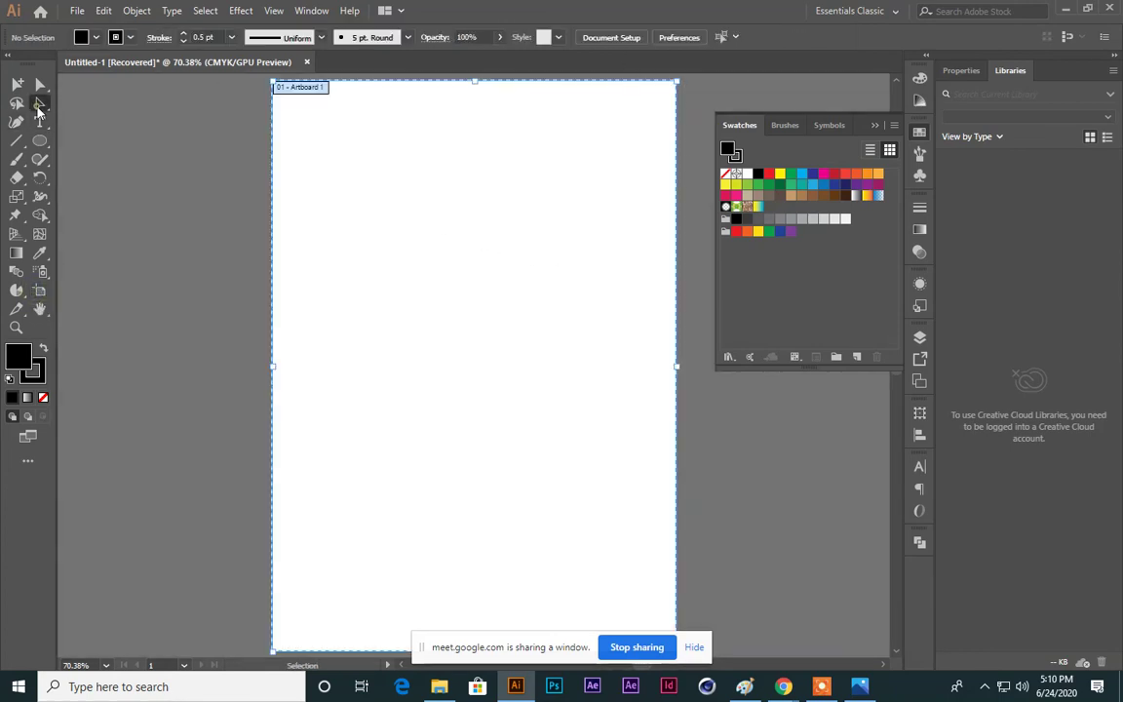
left_click(636, 38)
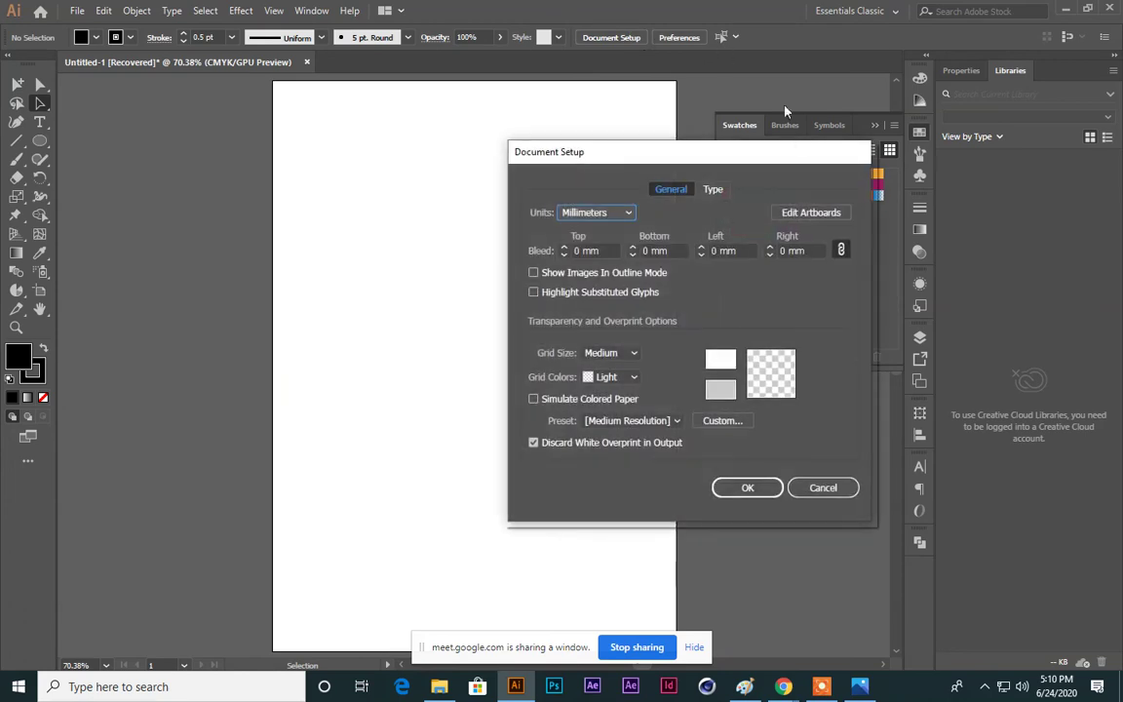
left_click(814, 211)
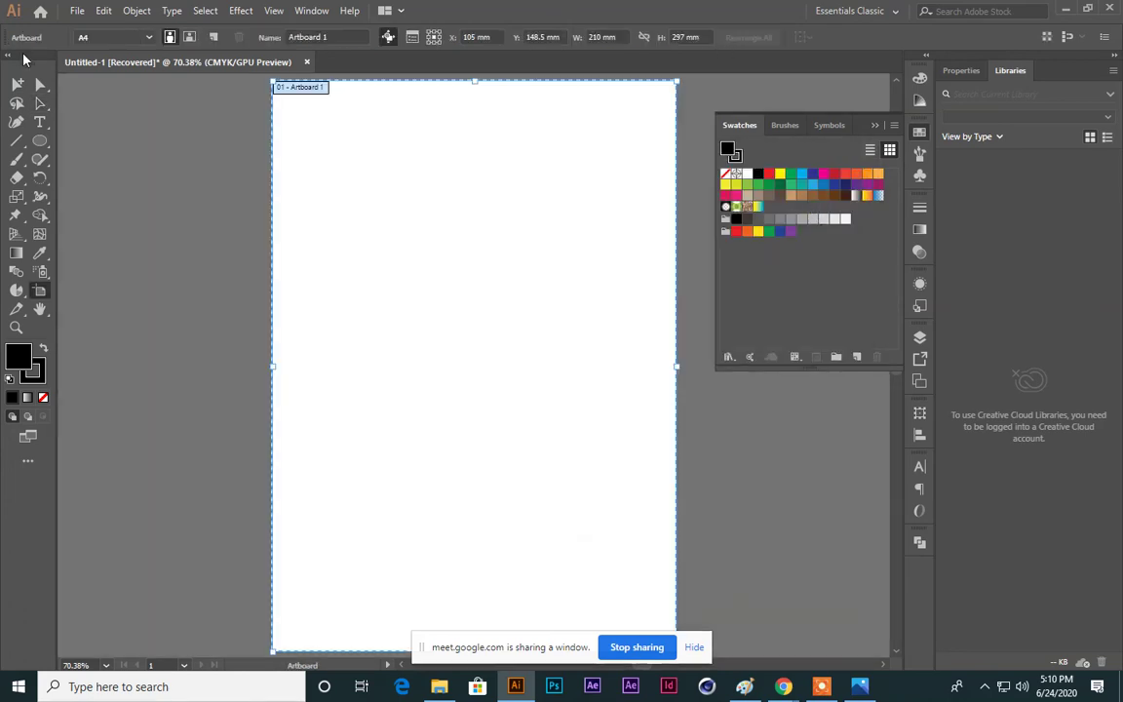
left_click(41, 102)
Step: Resize the artboard from its upper-left corner to about 115.5 by 113.6 mm
left_click(37, 291)
left_click_drag(274, 82, 454, 434)
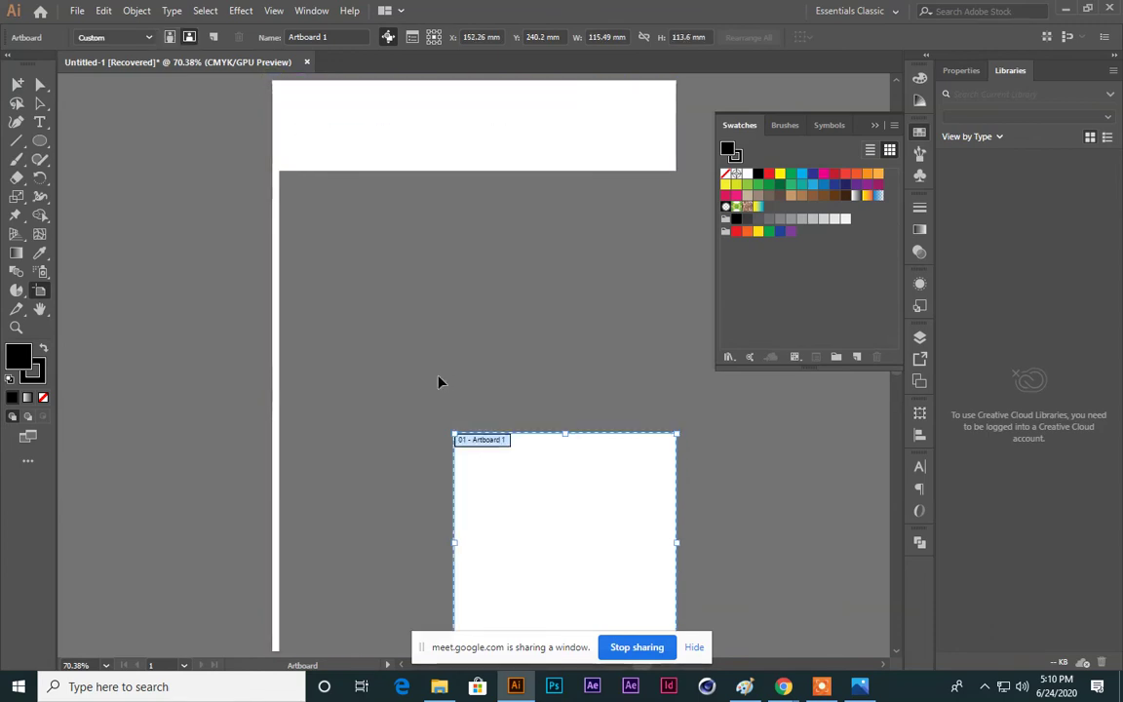
key("ctrl+0")
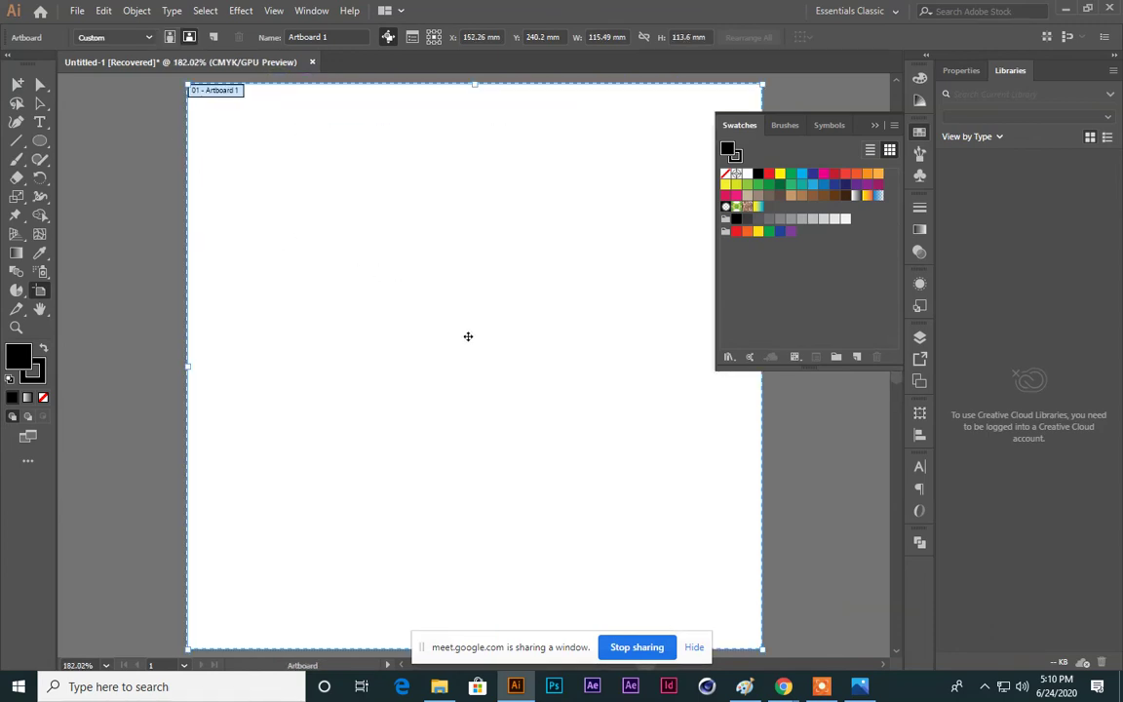
Step: Duplicate the resized artboard three times to form a two-by-two arrangement, and leave artboard editing
key("ctrl+minus")
key("ctrl+minus")
key("ctrl+minus")
key("ctrl+minus")
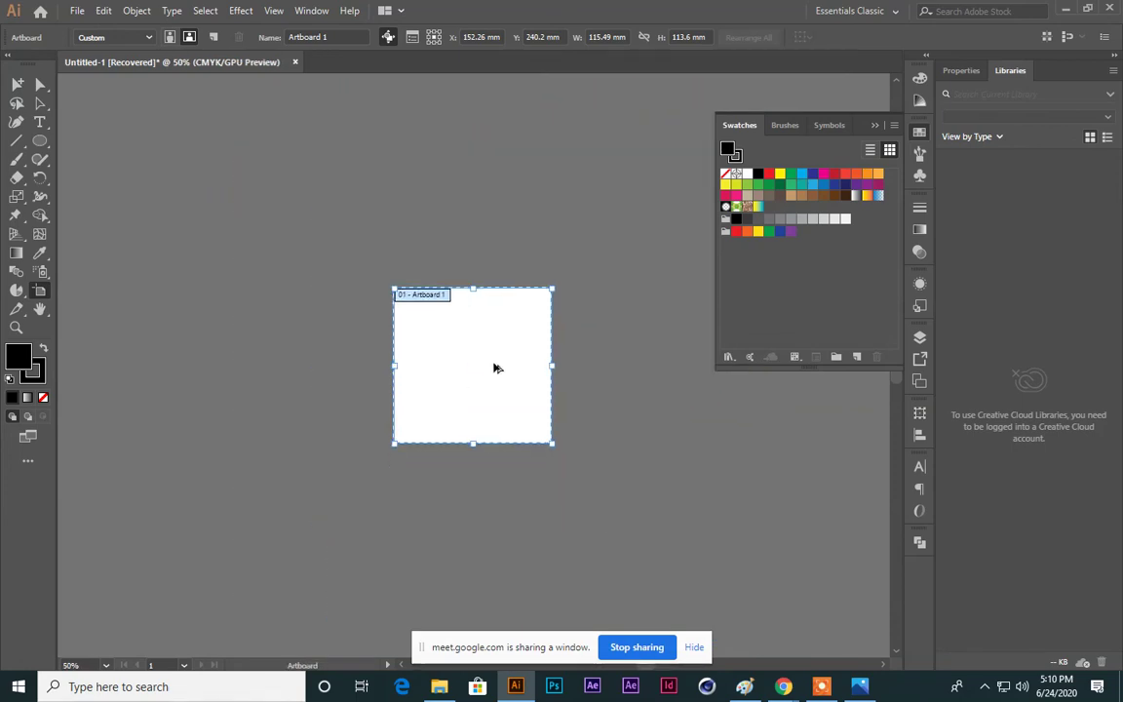
left_click_drag(495, 368, 524, 183)
left_click(639, 342)
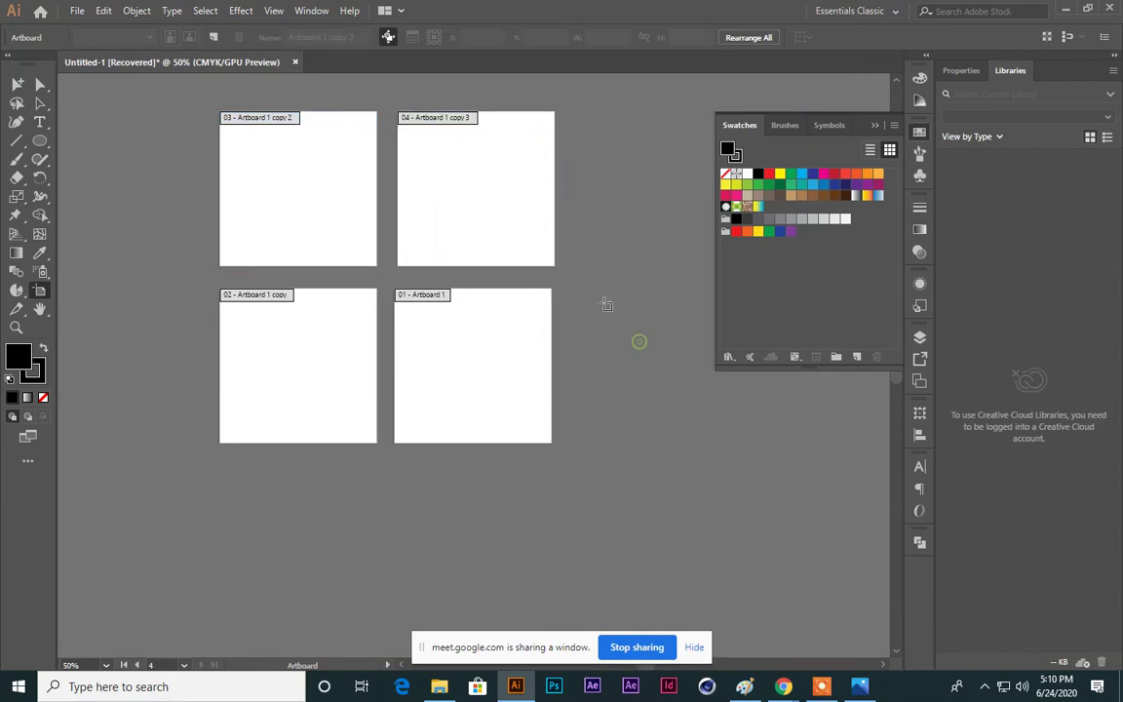
left_click(39, 102)
left_click(202, 168)
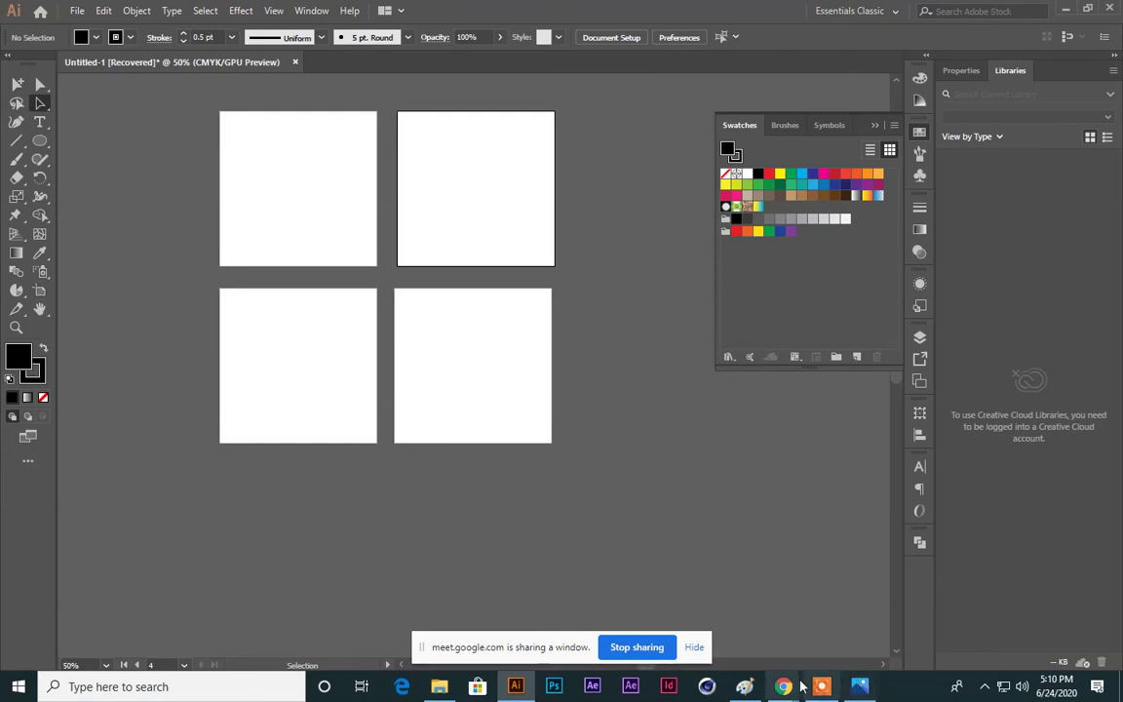
Step: Switch to the Google Meet window and stop presenting the Illustrator window
mouse_move(784, 686)
left_click(614, 619)
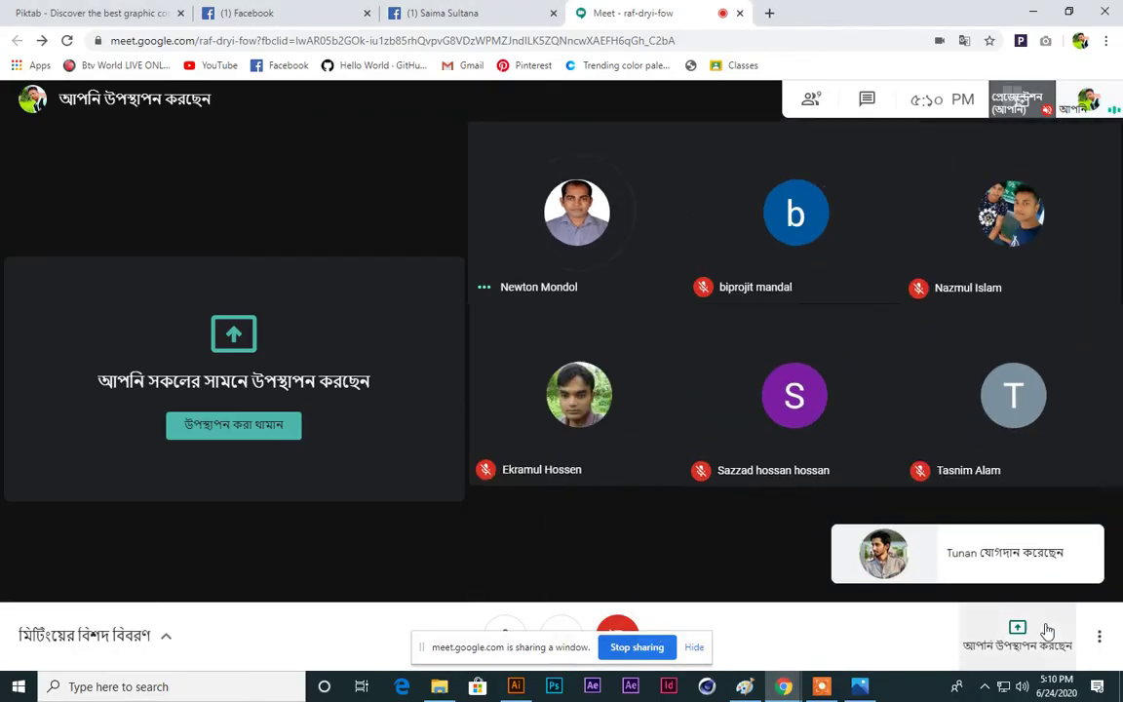
left_click(1000, 645)
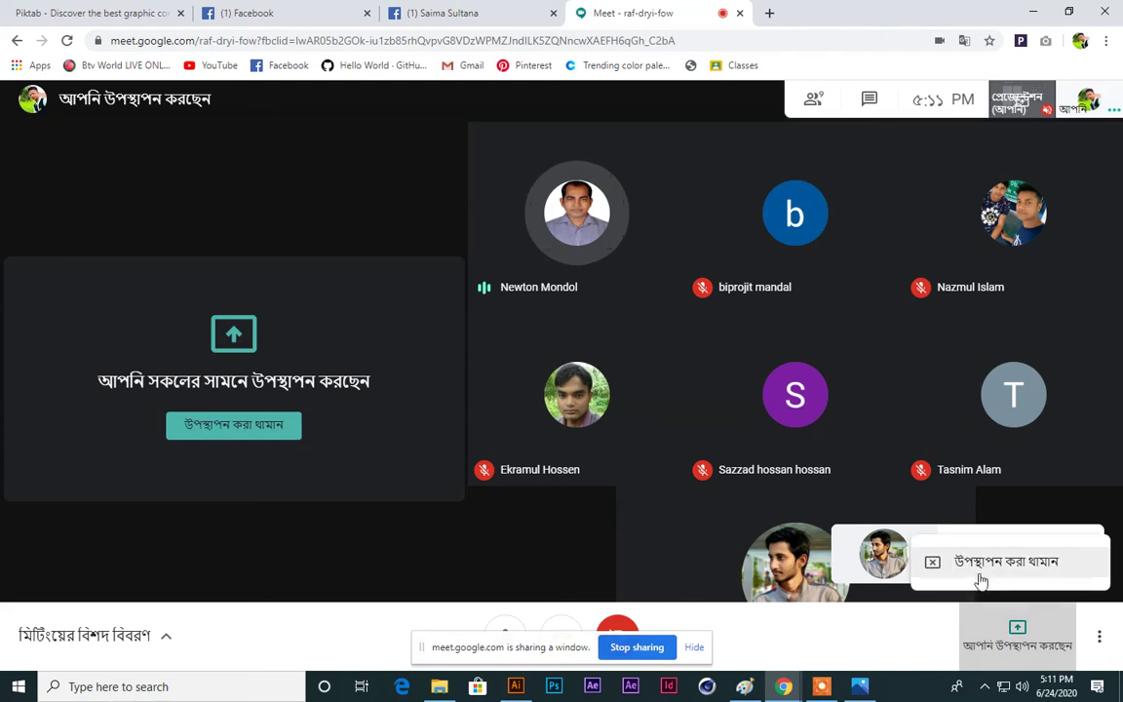
left_click(985, 563)
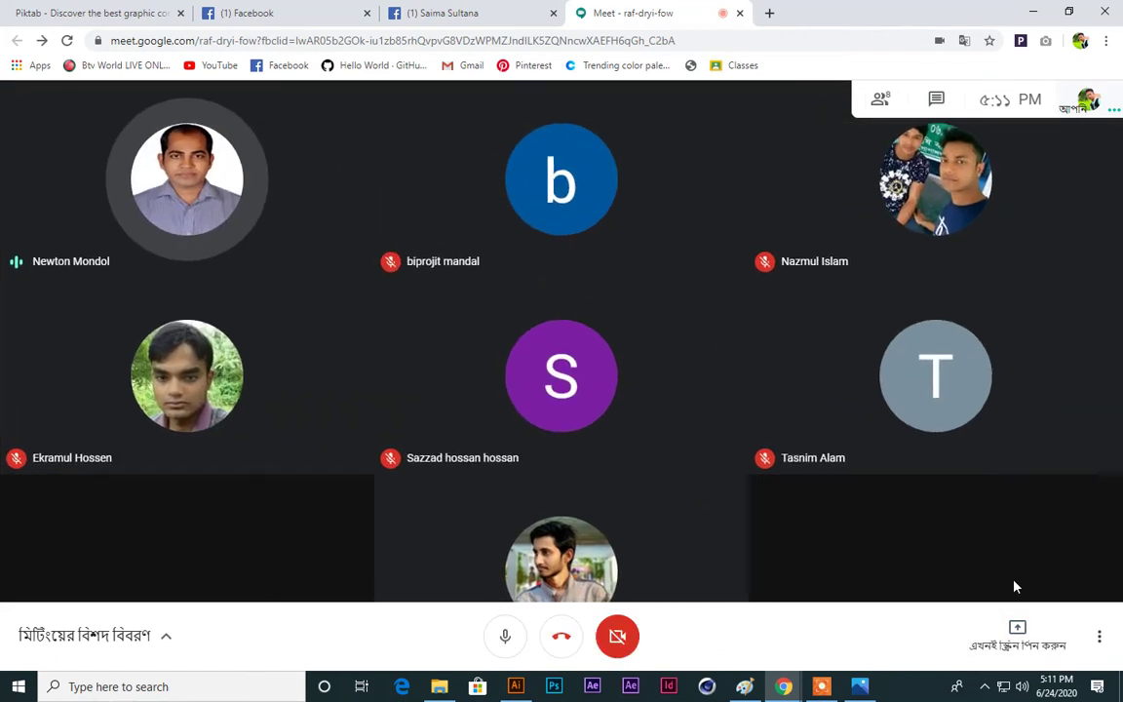
Step: Display the Google Meet call in full screen, and return to Illustrator
left_click(1099, 638)
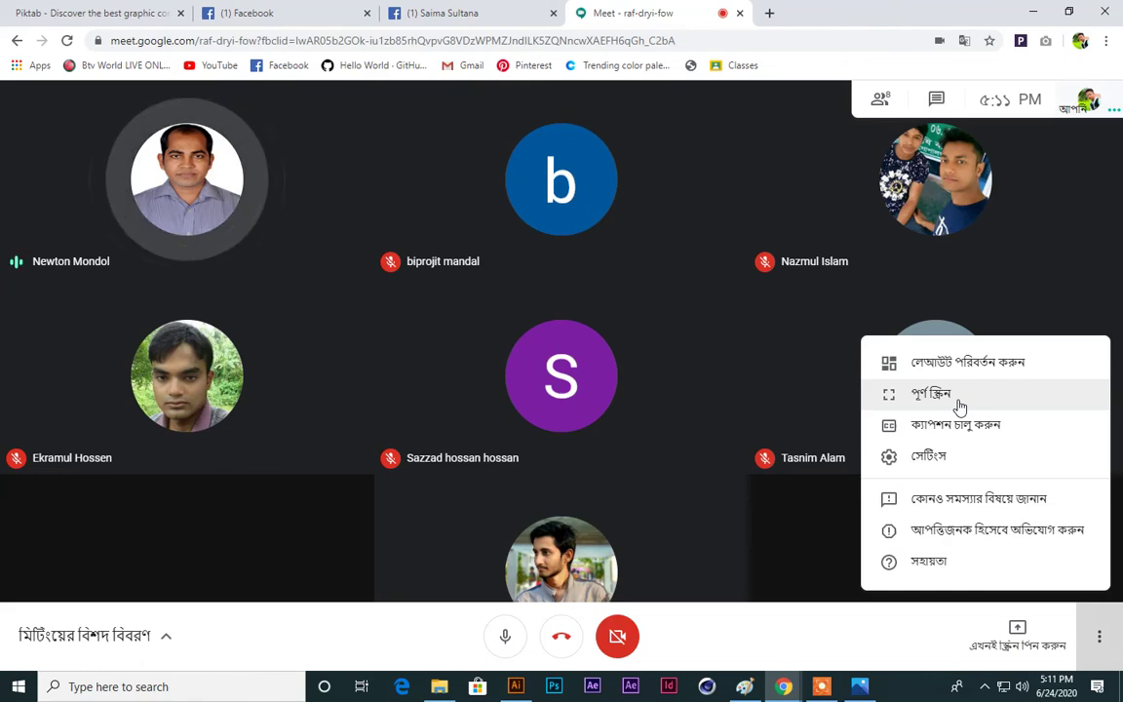
left_click(959, 405)
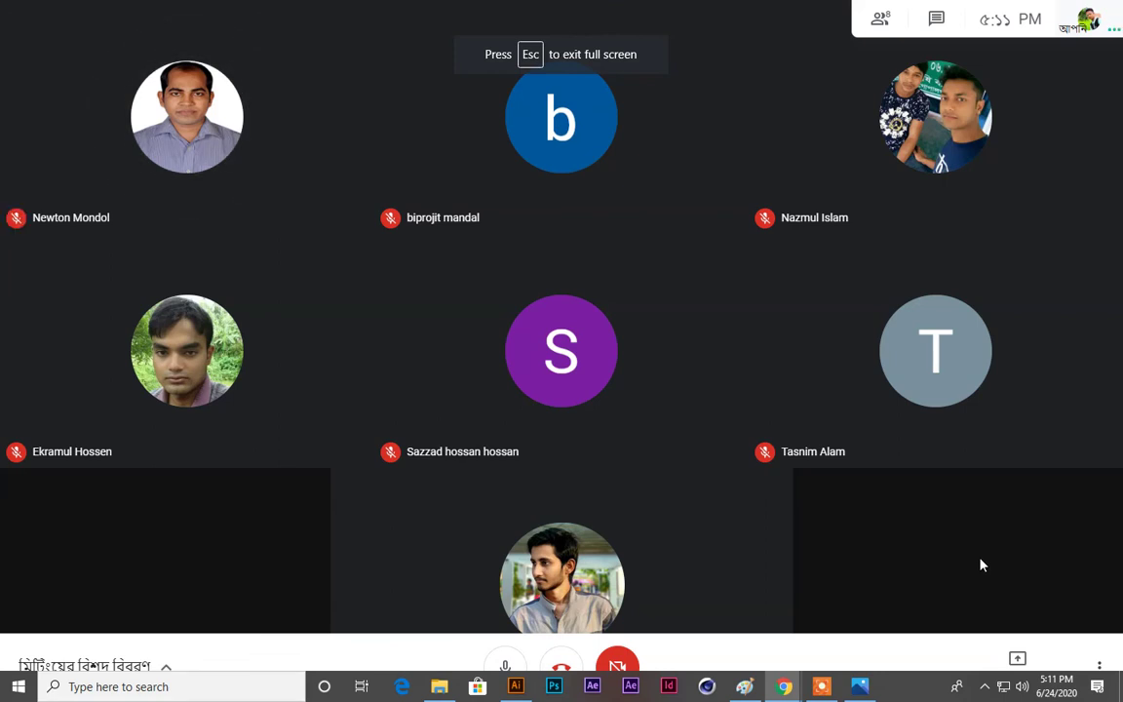
left_click(518, 667)
left_click(516, 686)
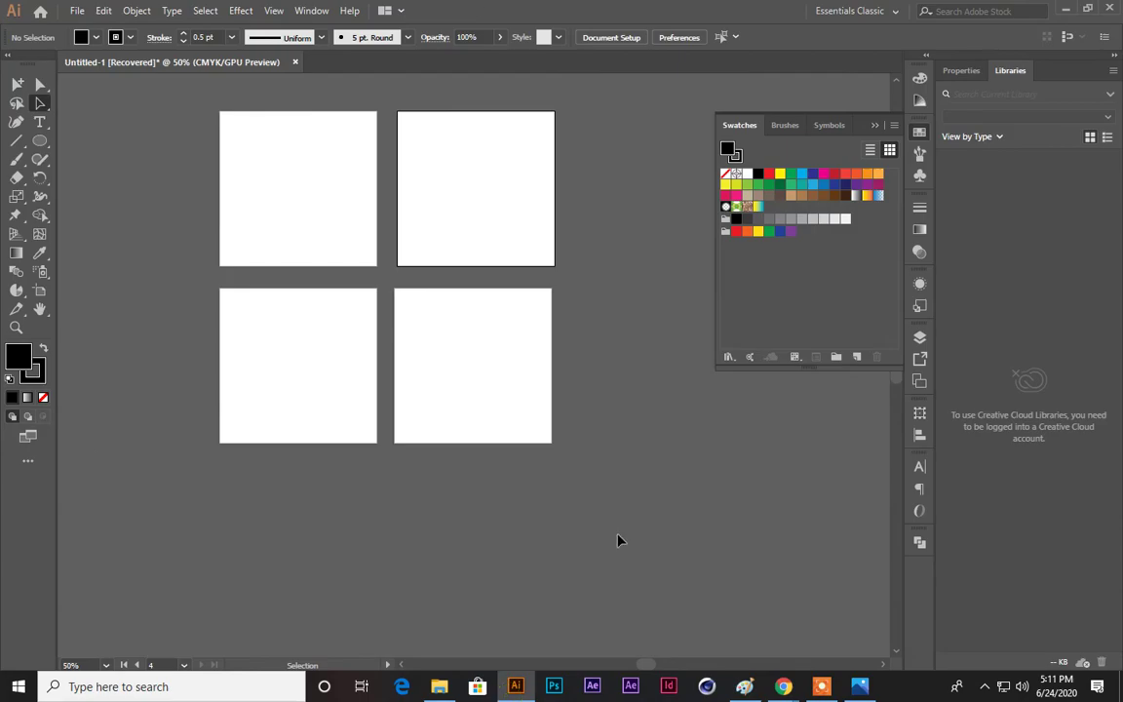
Step: Switch to Paint, paste the captured screenshot of the meeting participants and save the image under the name 18
left_click(745, 686)
key("ctrl+v")
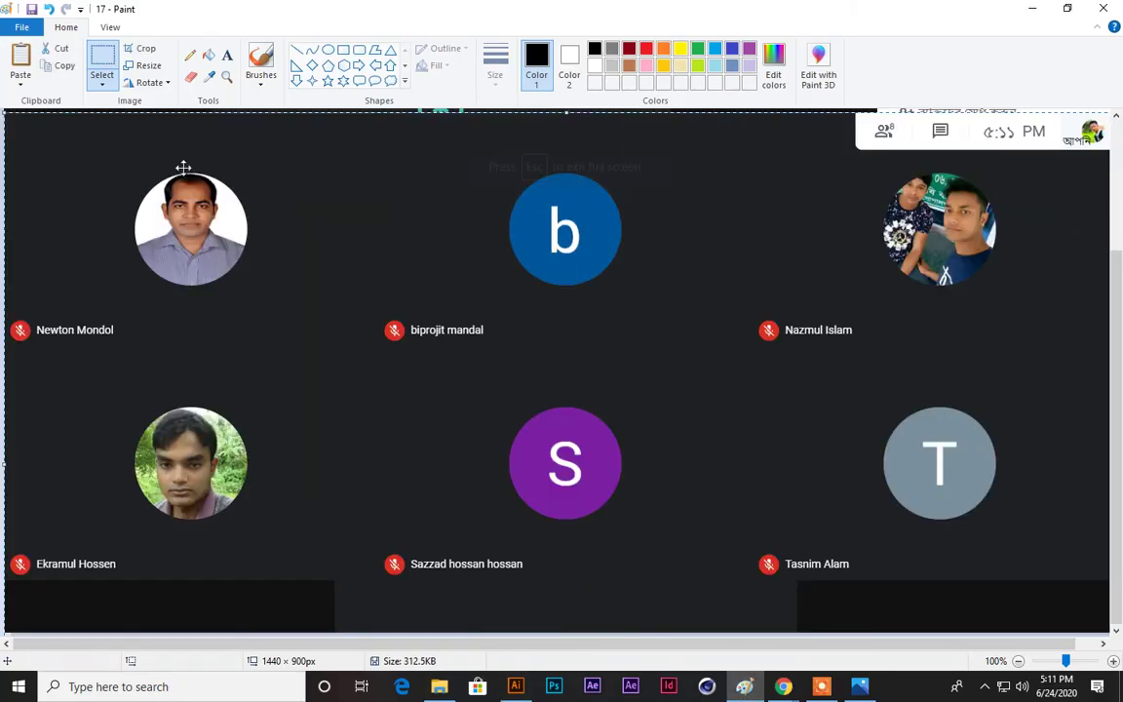
left_click(24, 27)
left_click(68, 155)
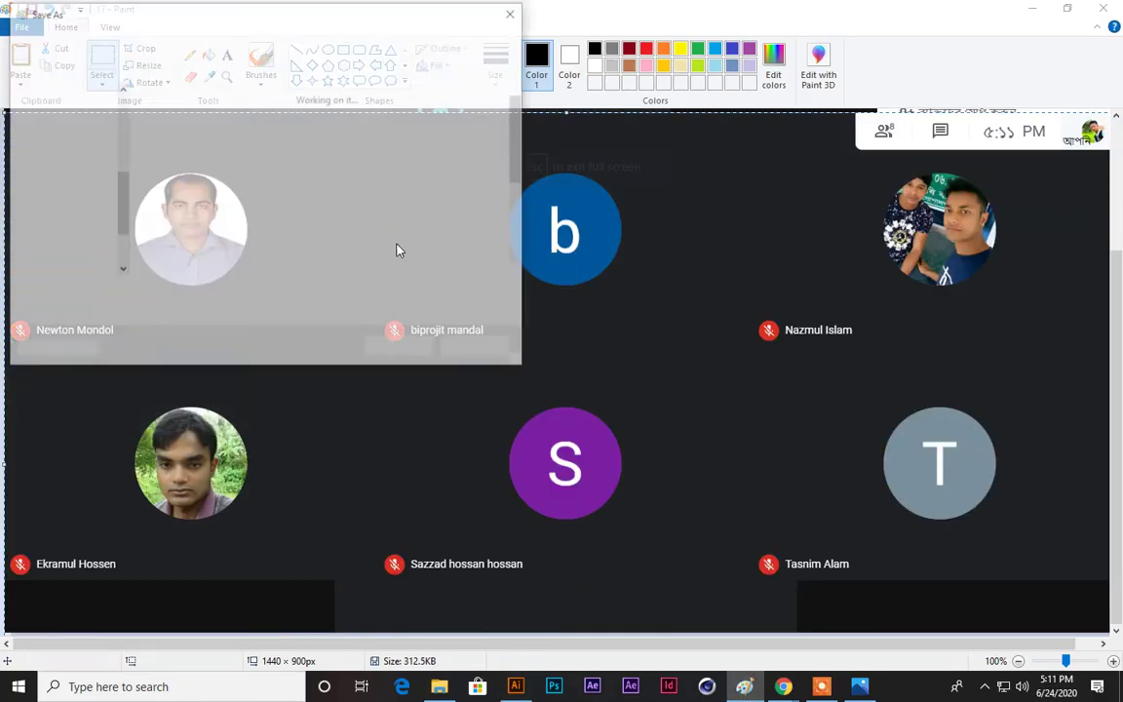
type("18")
key("Return")
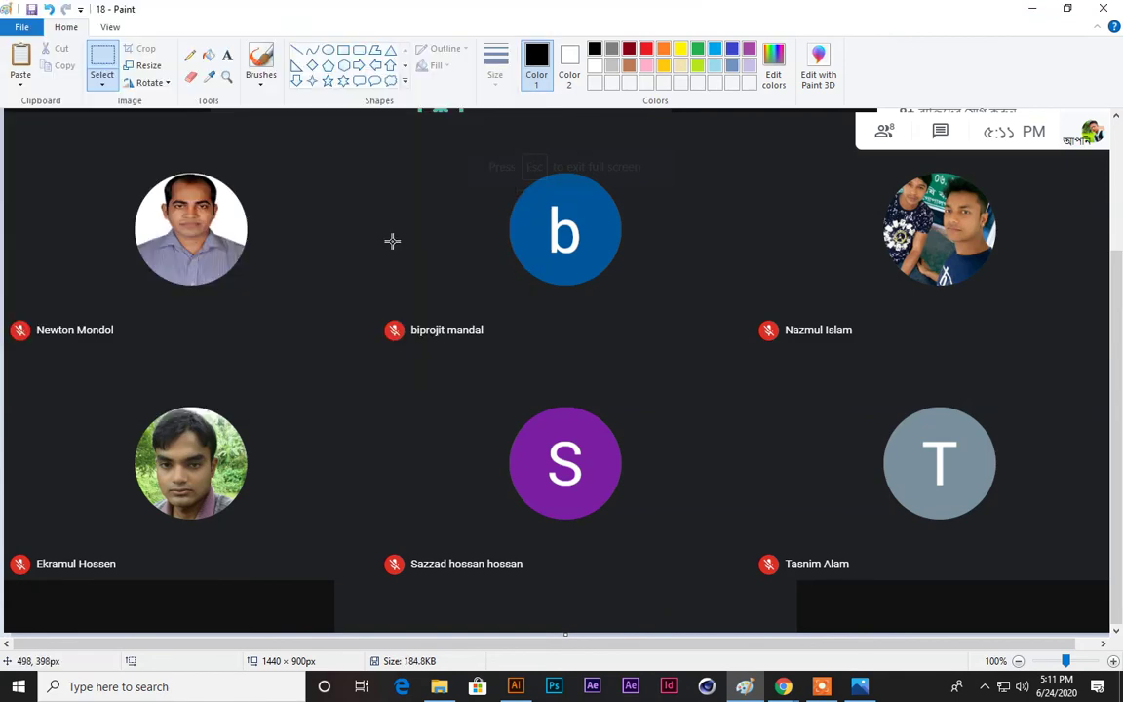
Step: Check the participants in the Google Meet window, return to Illustrator and open Document Setup
mouse_move(783, 683)
left_click(651, 596)
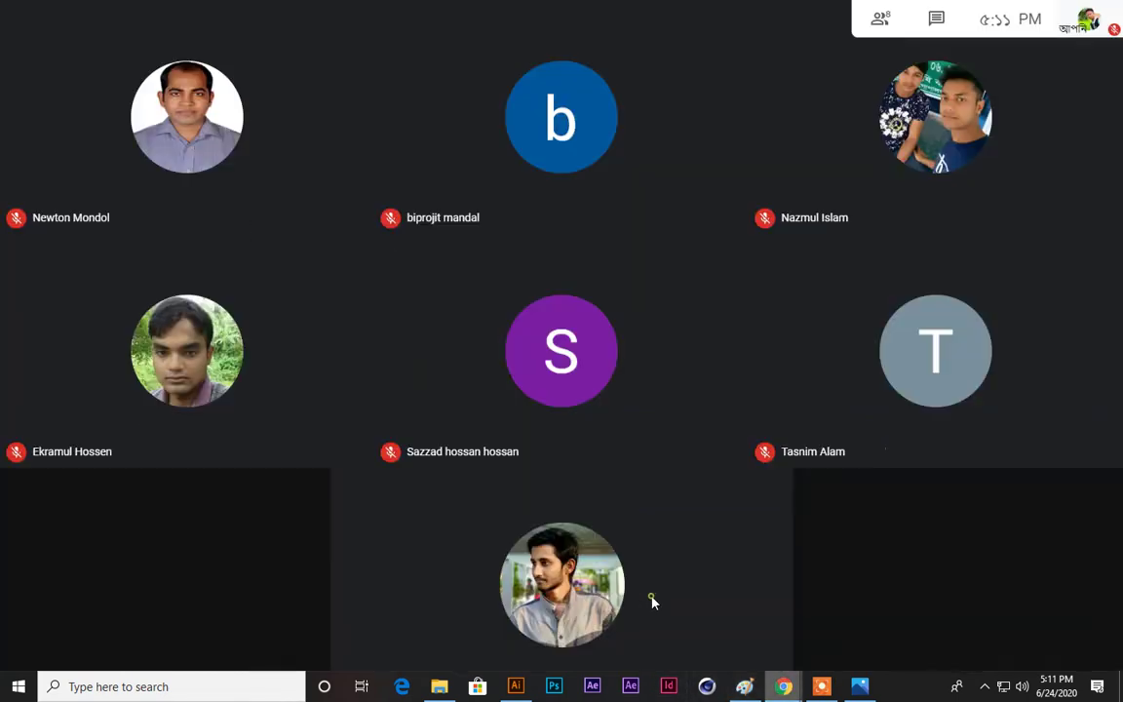
left_click(516, 686)
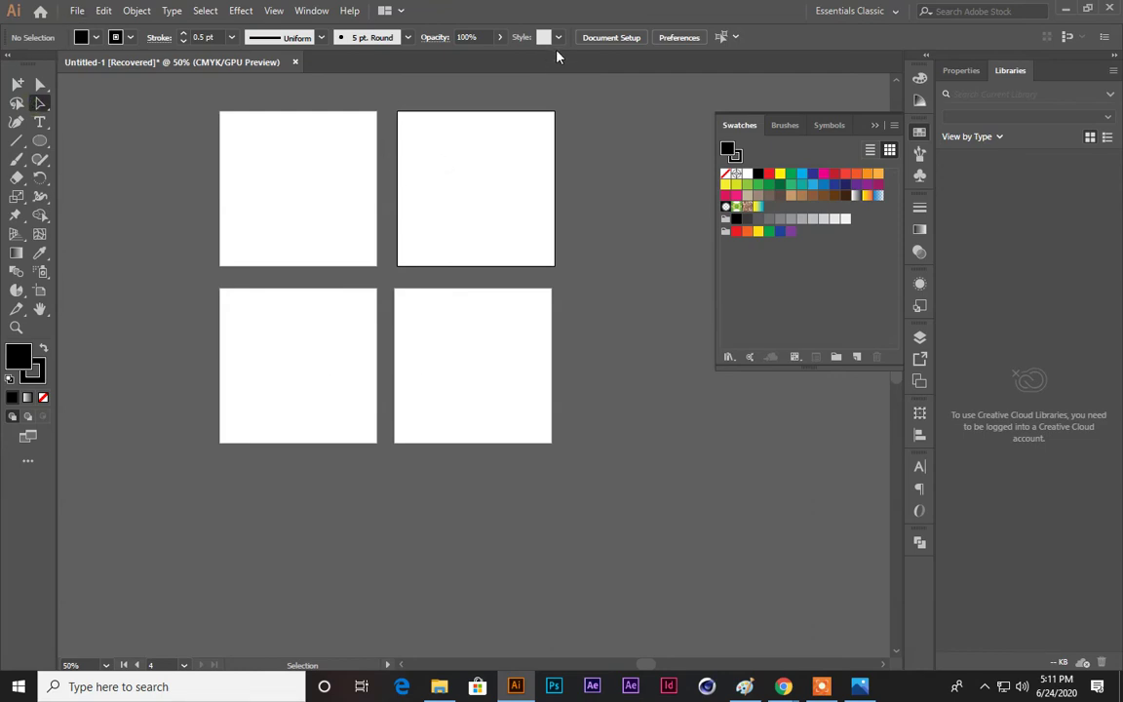
left_click(621, 37)
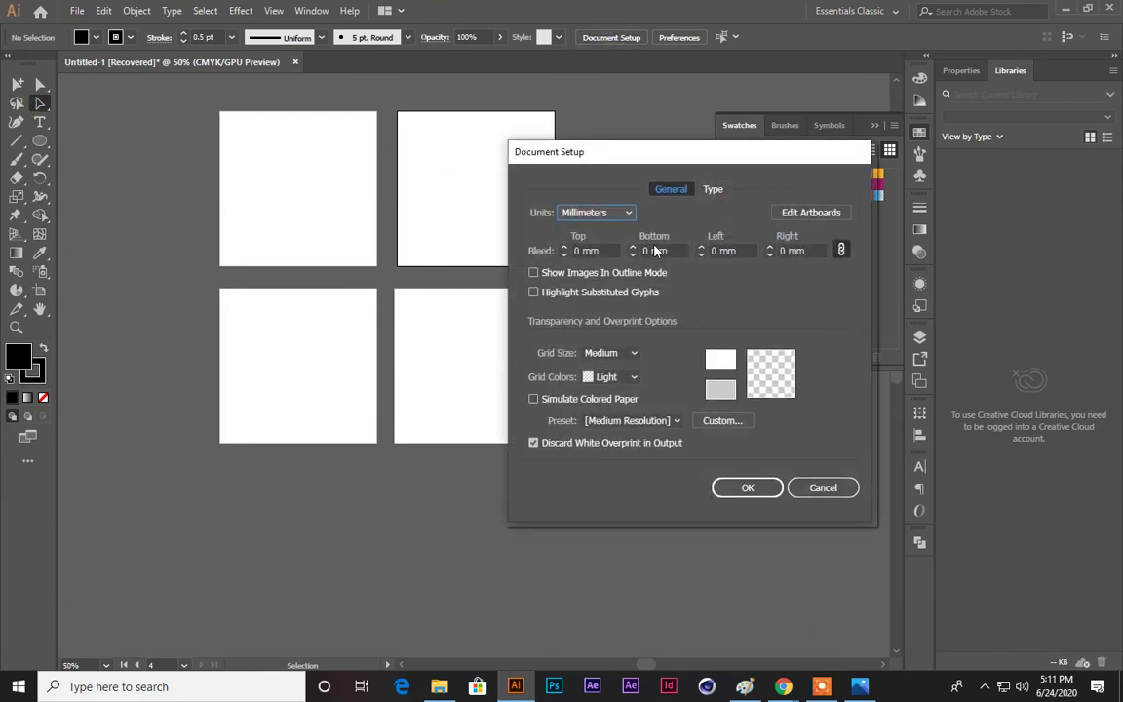
Step: Switch to Google Meet and present the Untitled-1 Illustrator window to the participants
mouse_move(783, 686)
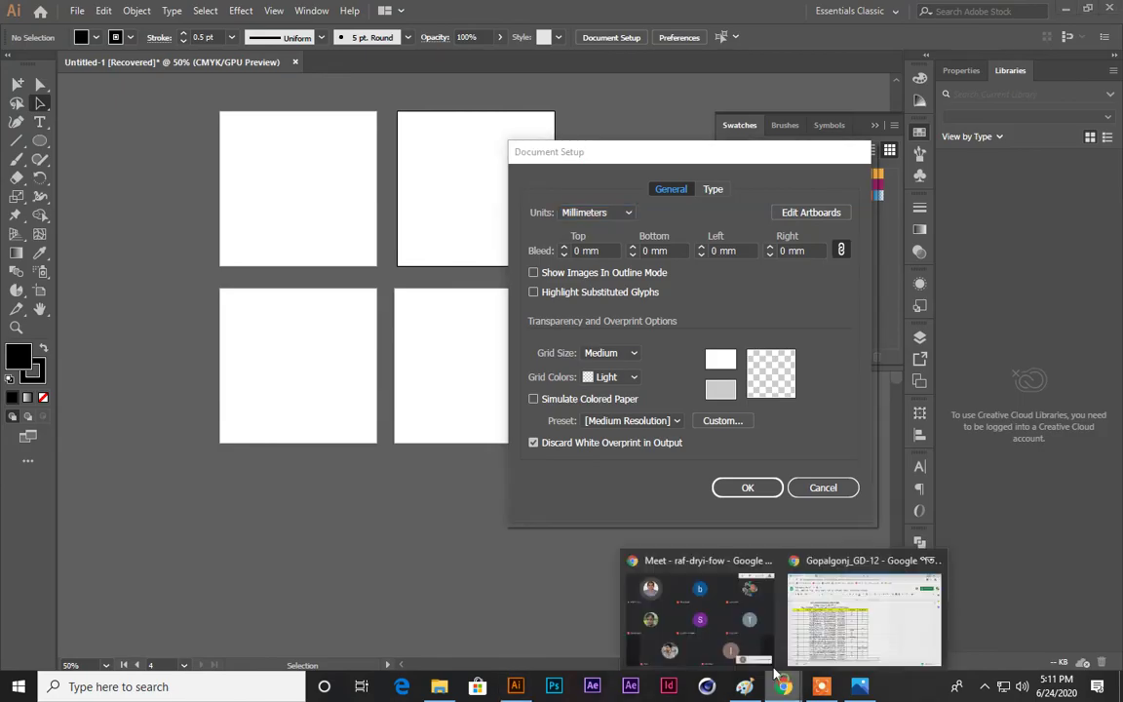
left_click(702, 648)
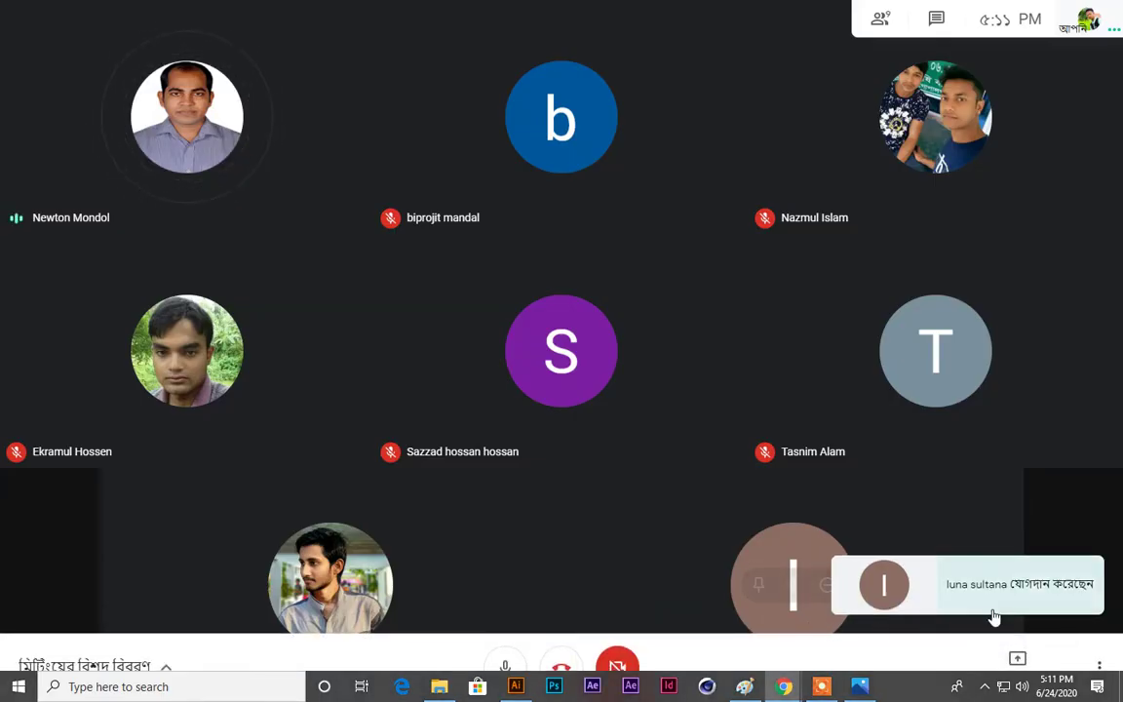
left_click(1017, 655)
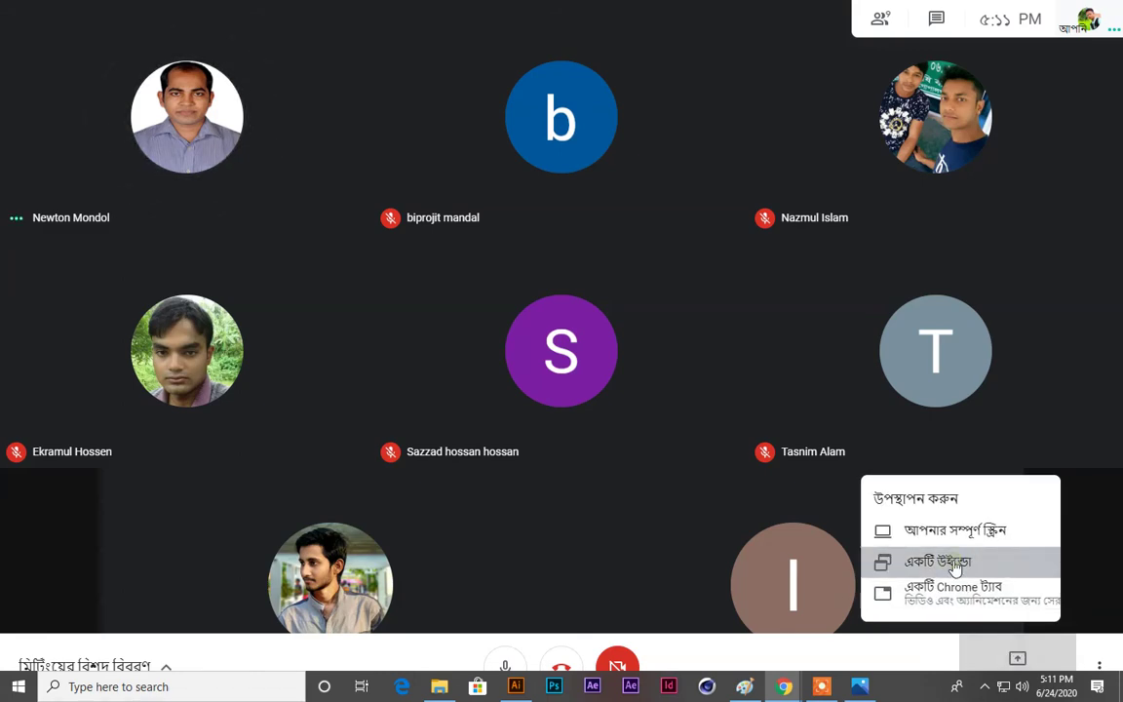
left_click(887, 562)
left_click(670, 192)
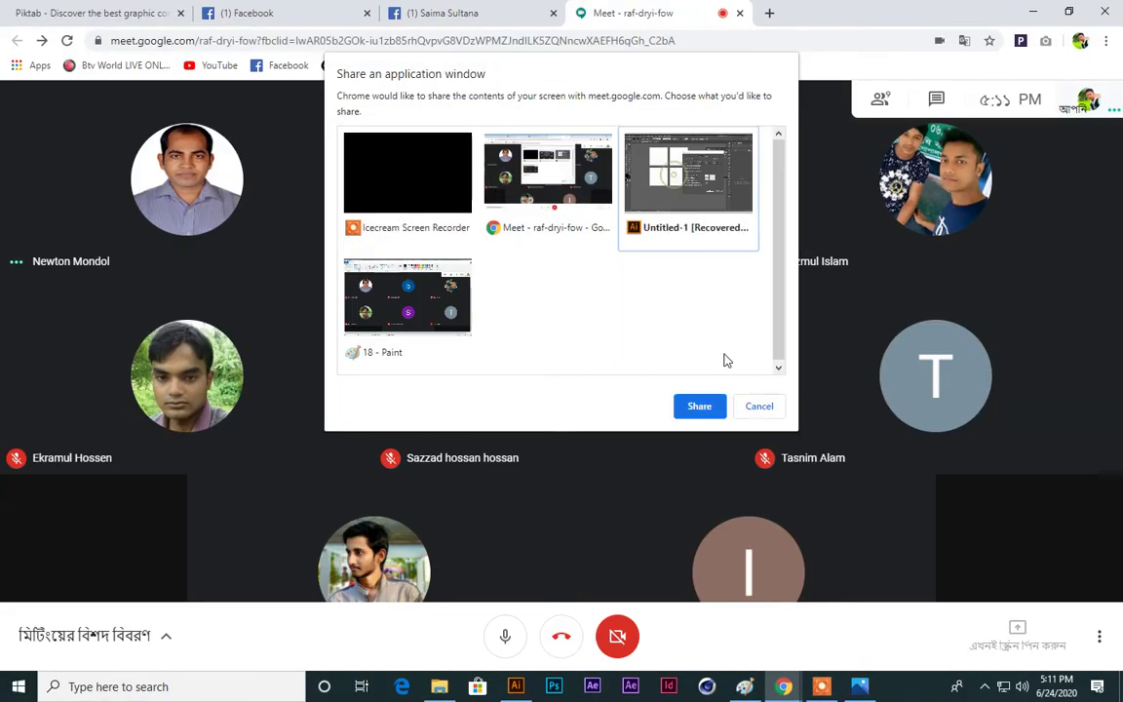
left_click(700, 404)
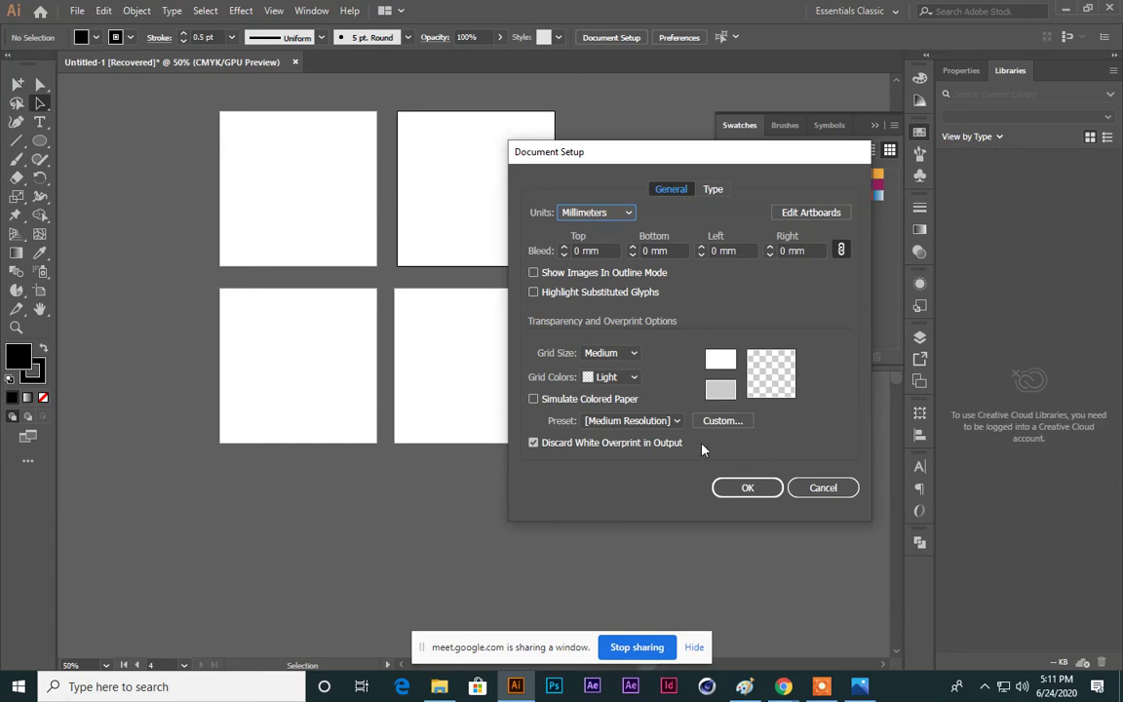
Step: Cancel Document Setup, view its settings once more without changing them, and hide the screen-sharing notice
left_click(805, 492)
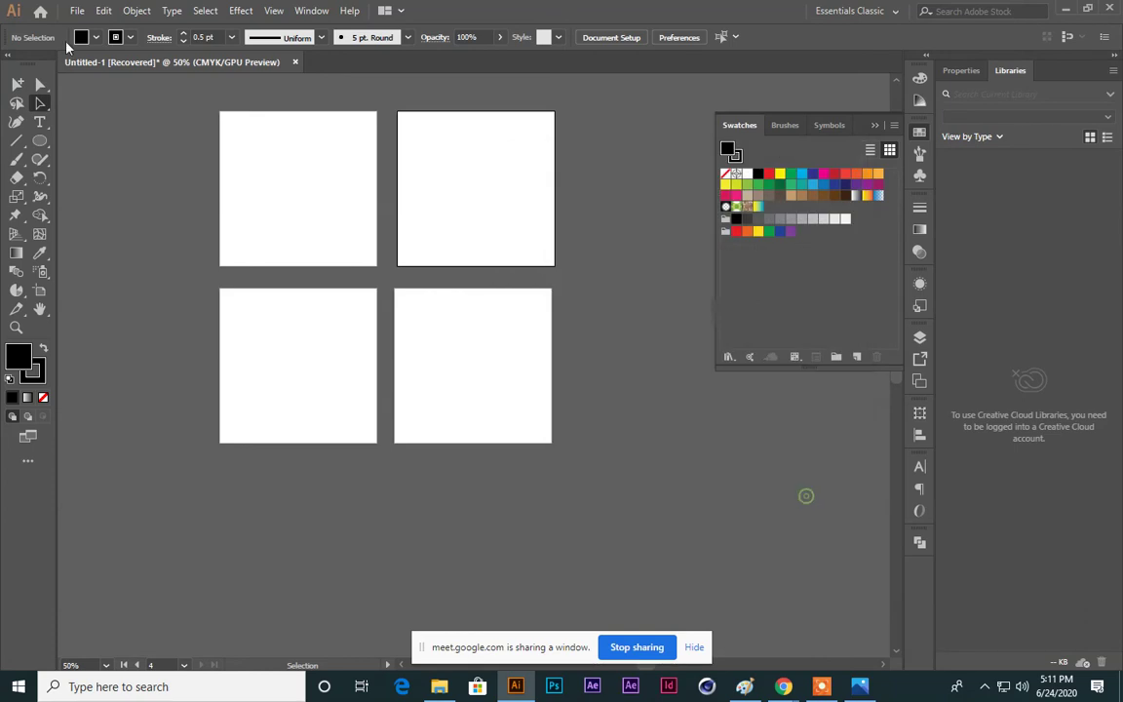
left_click(611, 37)
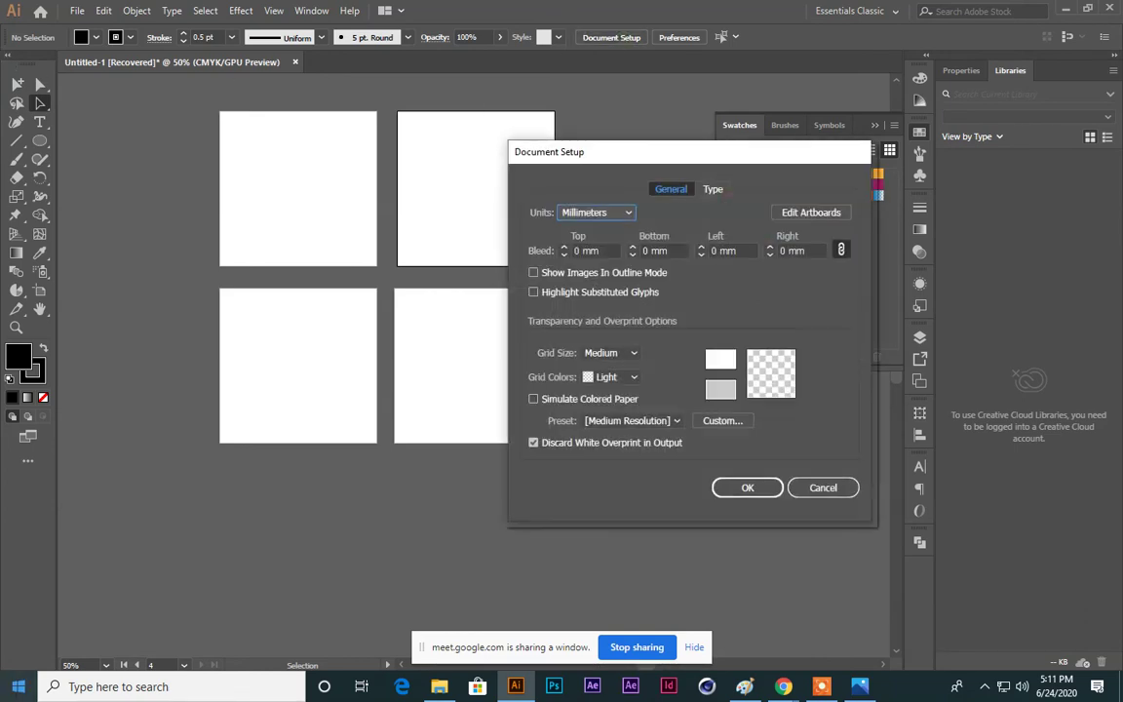
left_click(824, 487)
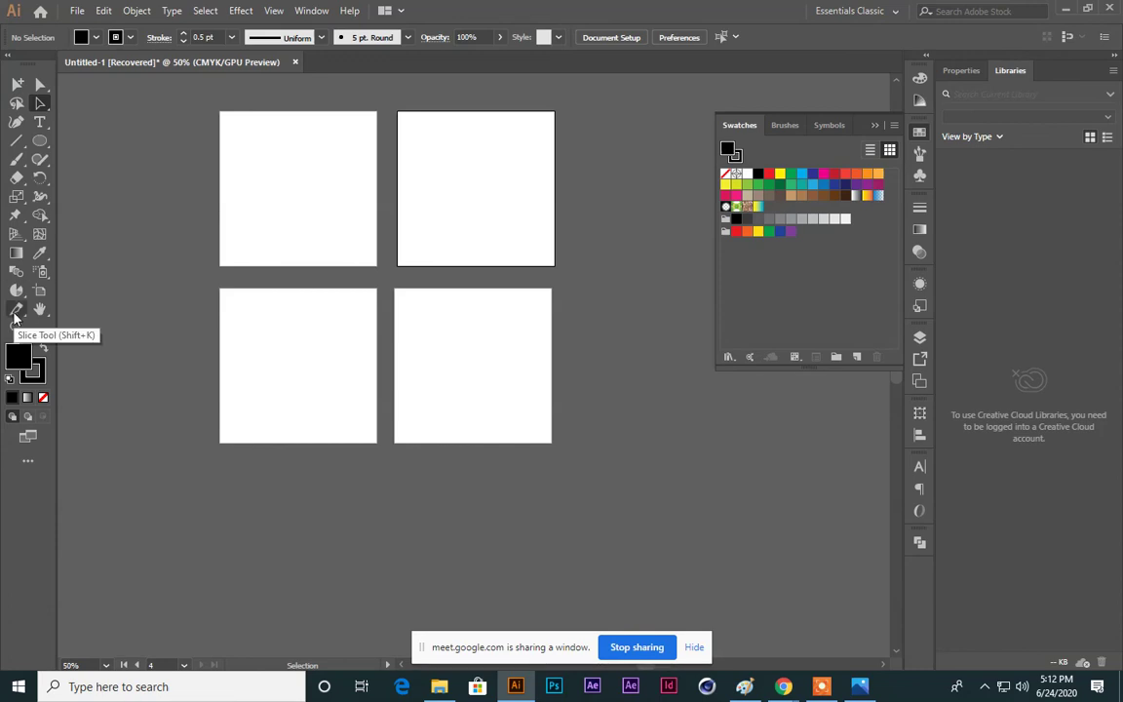
left_click(696, 649)
Step: Check the Google Meet participants and the Gopalgonj_GD-12 attendance sheet, and return to Illustrator
mouse_move(784, 686)
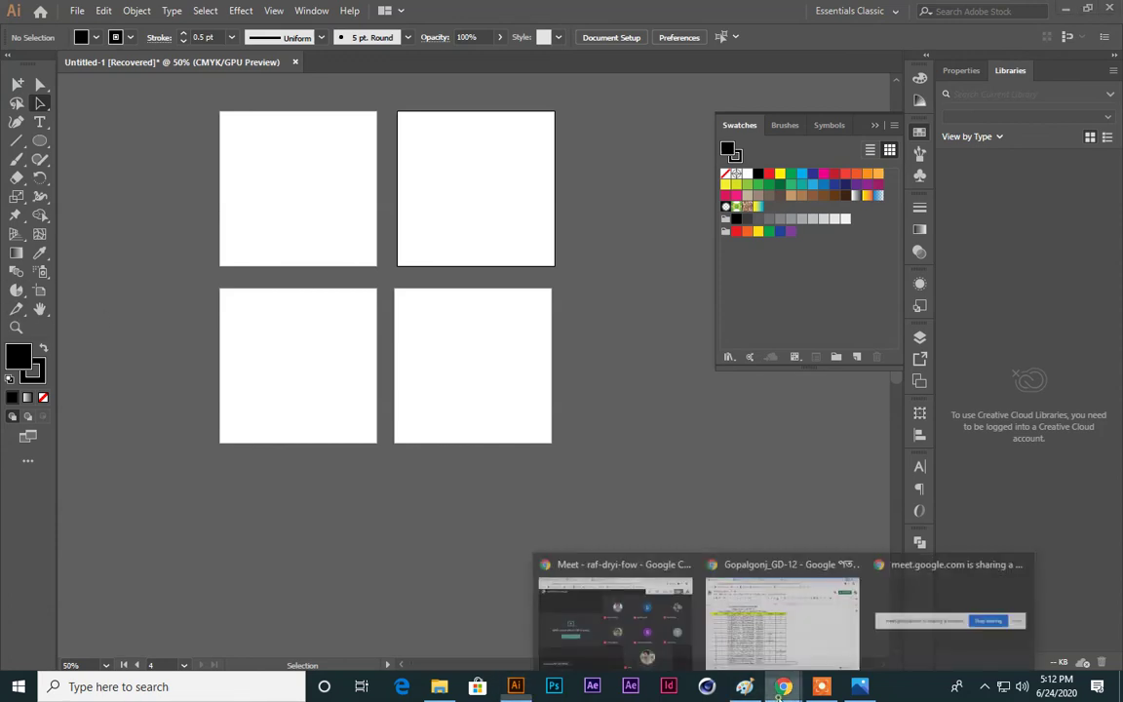
left_click(634, 576)
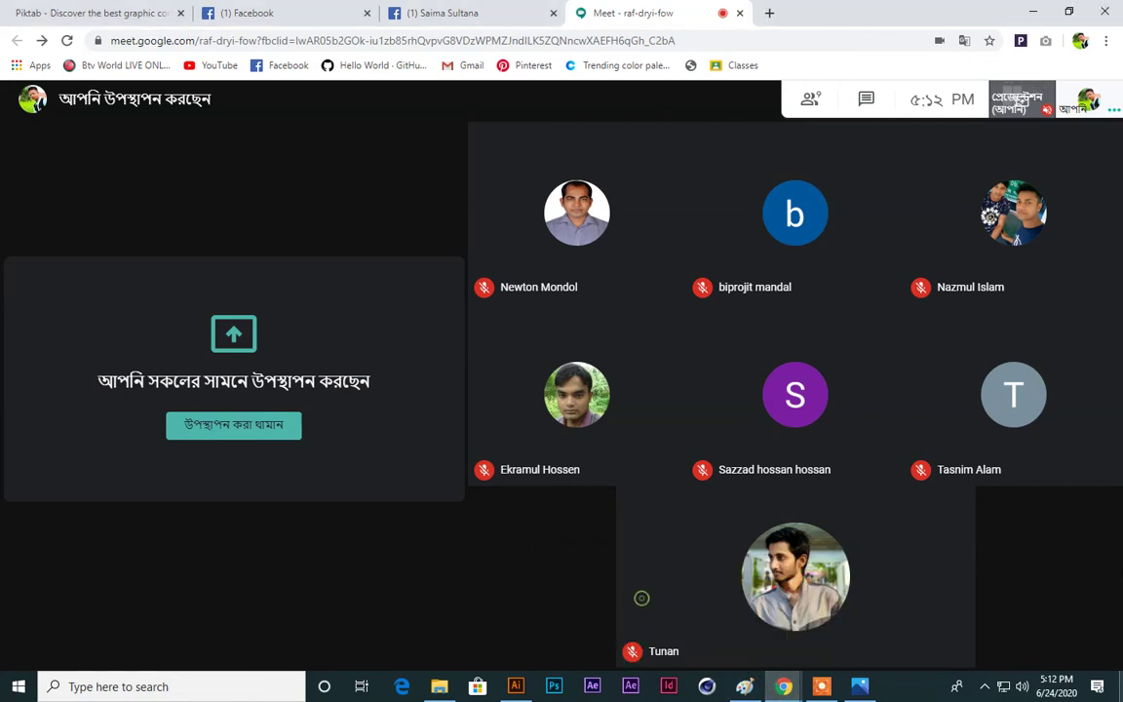
mouse_move(783, 686)
left_click(785, 619)
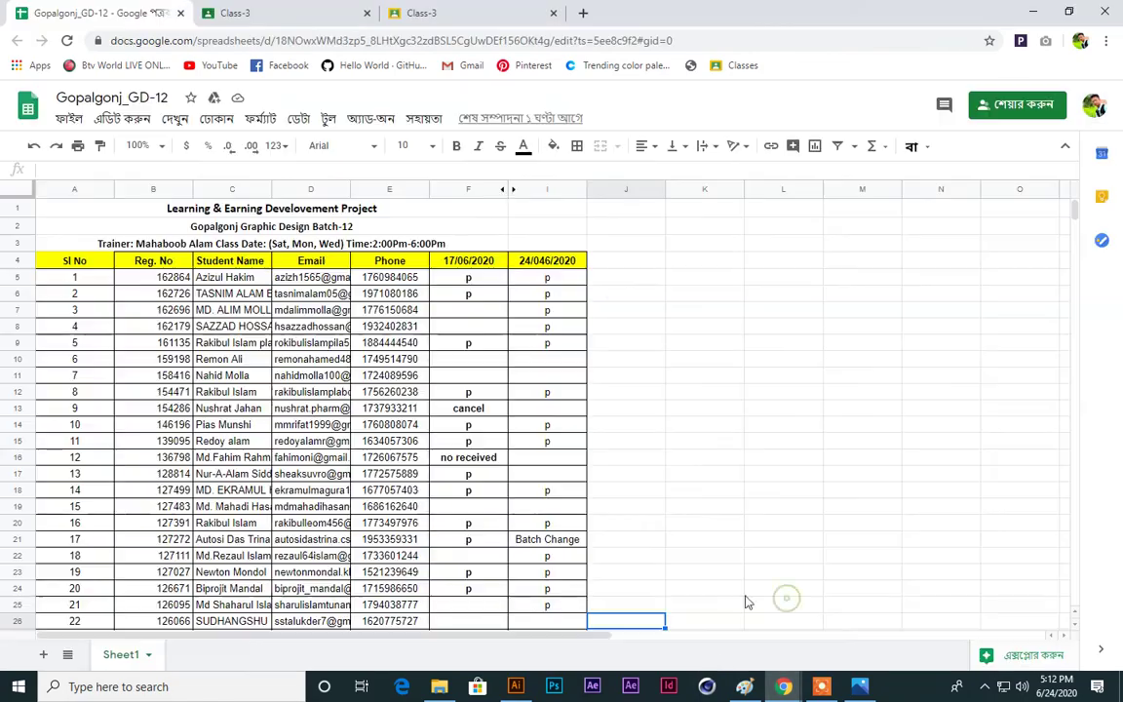
left_click(516, 686)
scroll(507, 429, "up", 3)
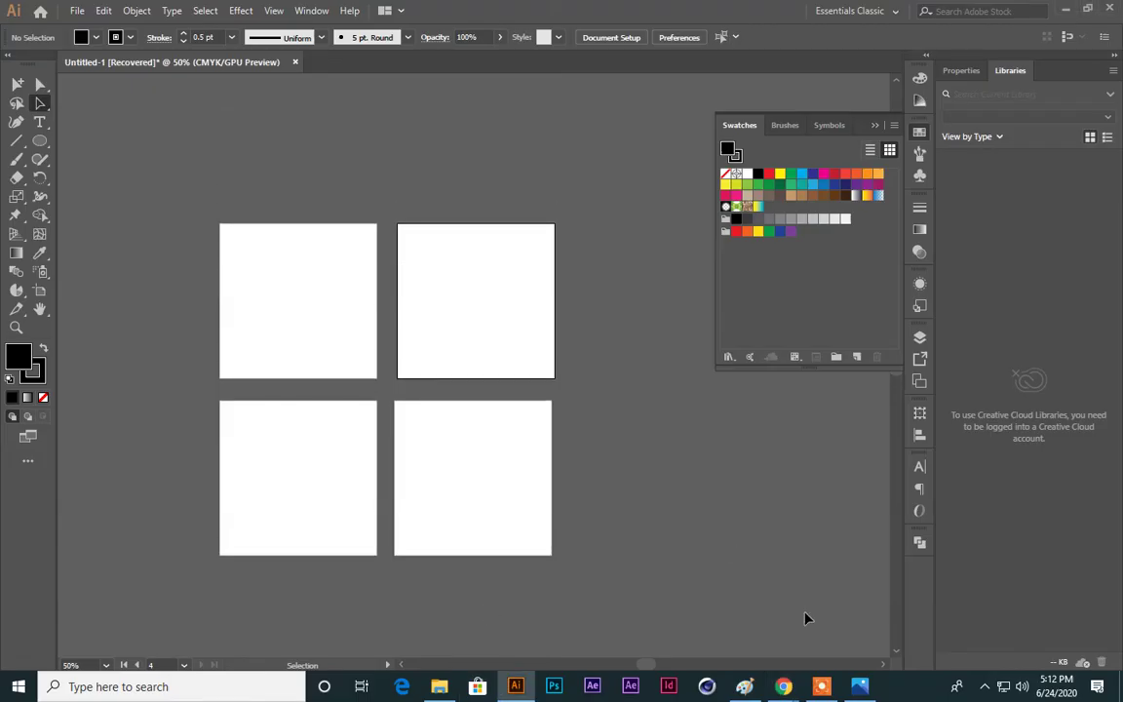
Step: Go back to the Google Meet call and end the current window presentation
mouse_move(783, 688)
left_click(610, 585)
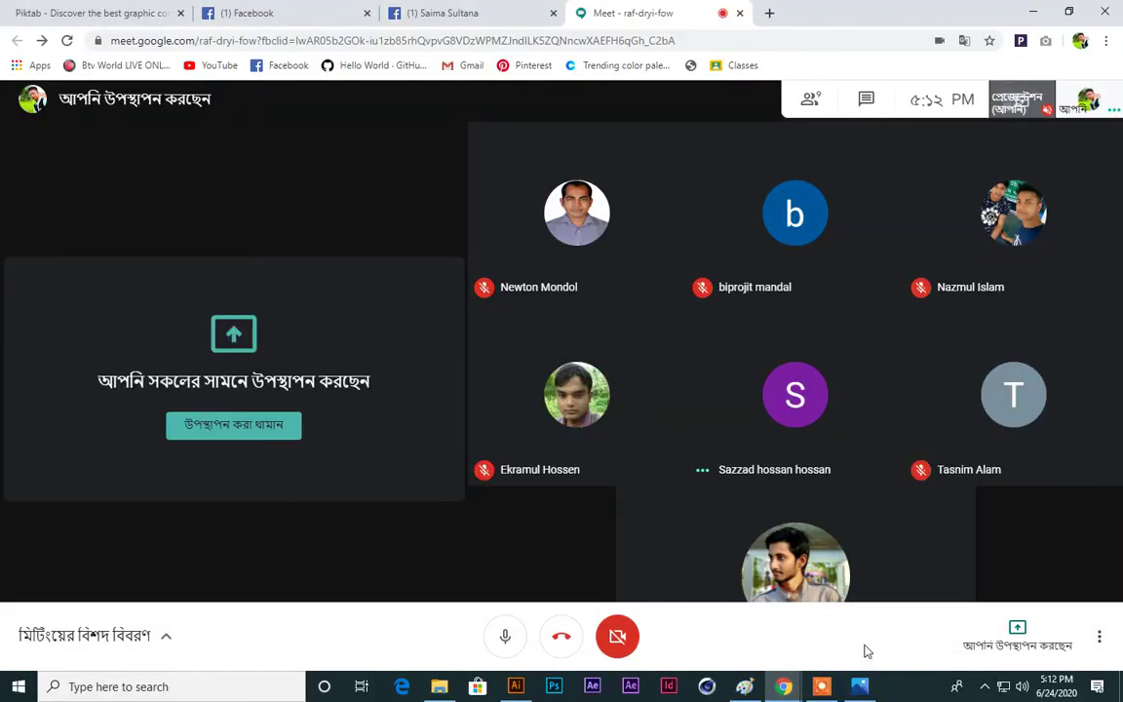
left_click(1004, 641)
left_click(997, 567)
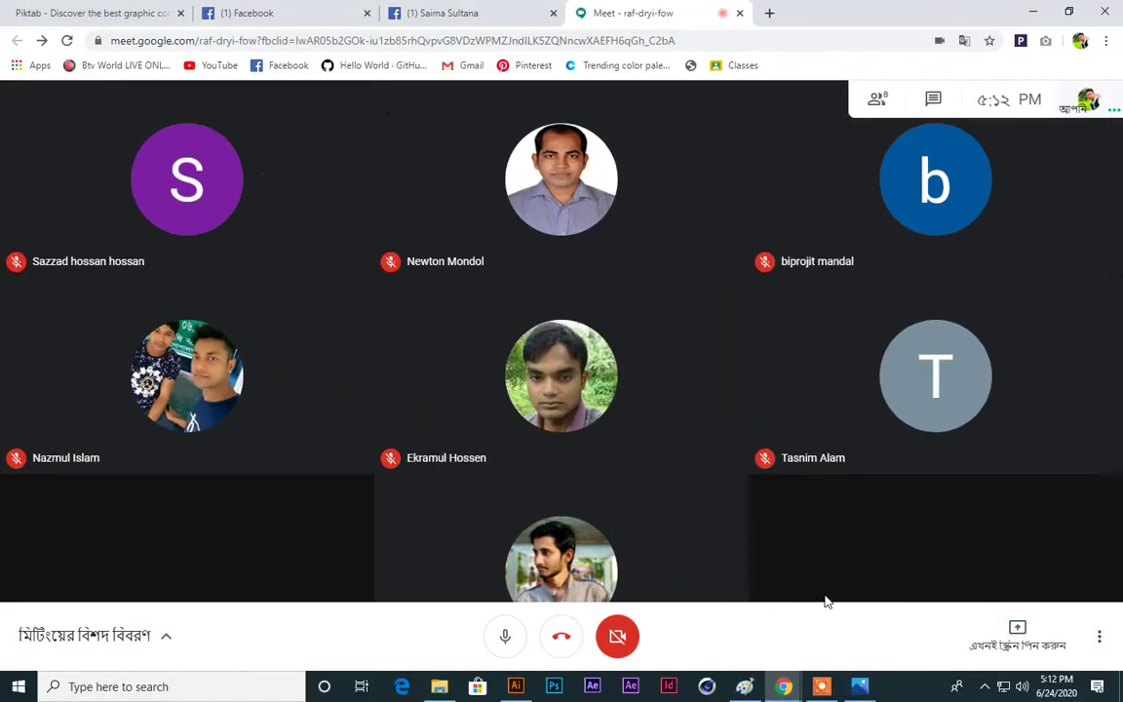
Step: Start a new window presentation in the meeting, sharing the Untitled-1 Illustrator document
left_click(1017, 639)
left_click(882, 529)
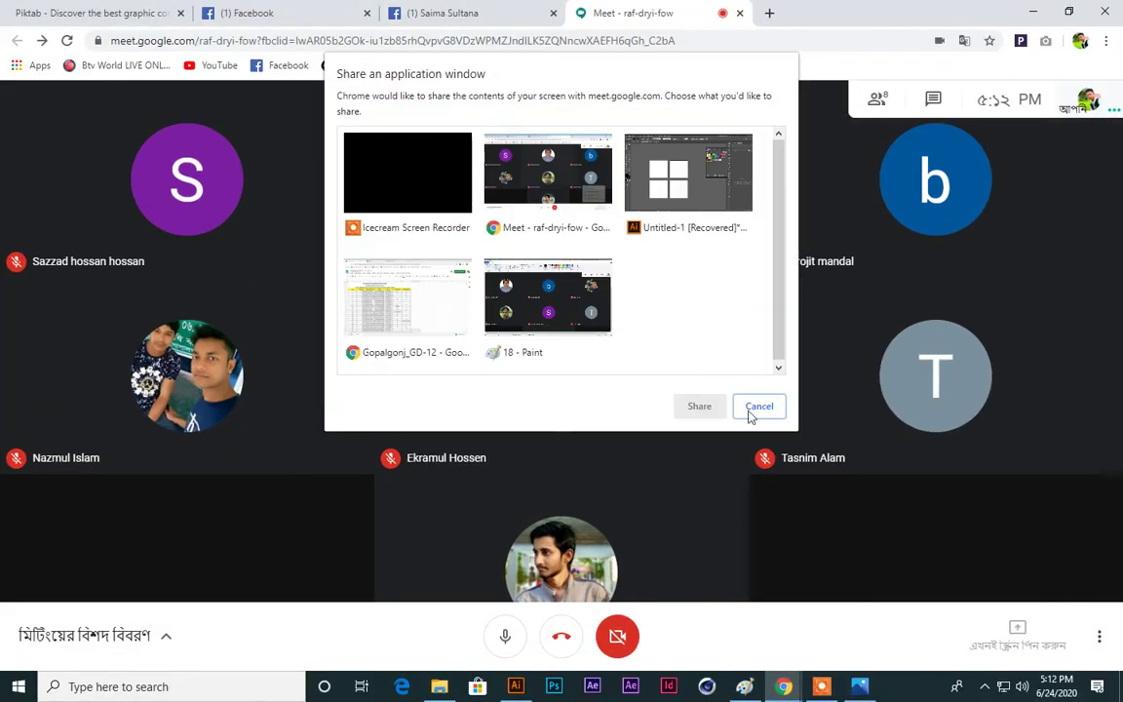
left_click(659, 186)
left_click(702, 407)
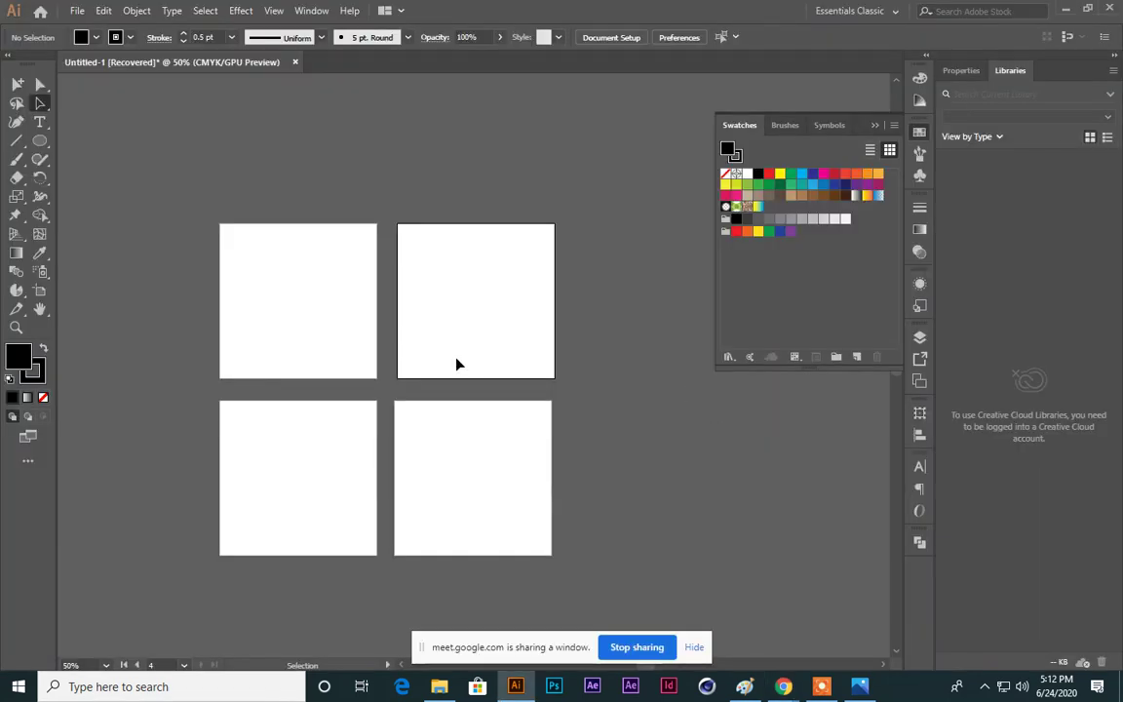
Step: Draw four slices of different sizes across the four artboards with the Slice tool
scroll(456, 363, "up", 3)
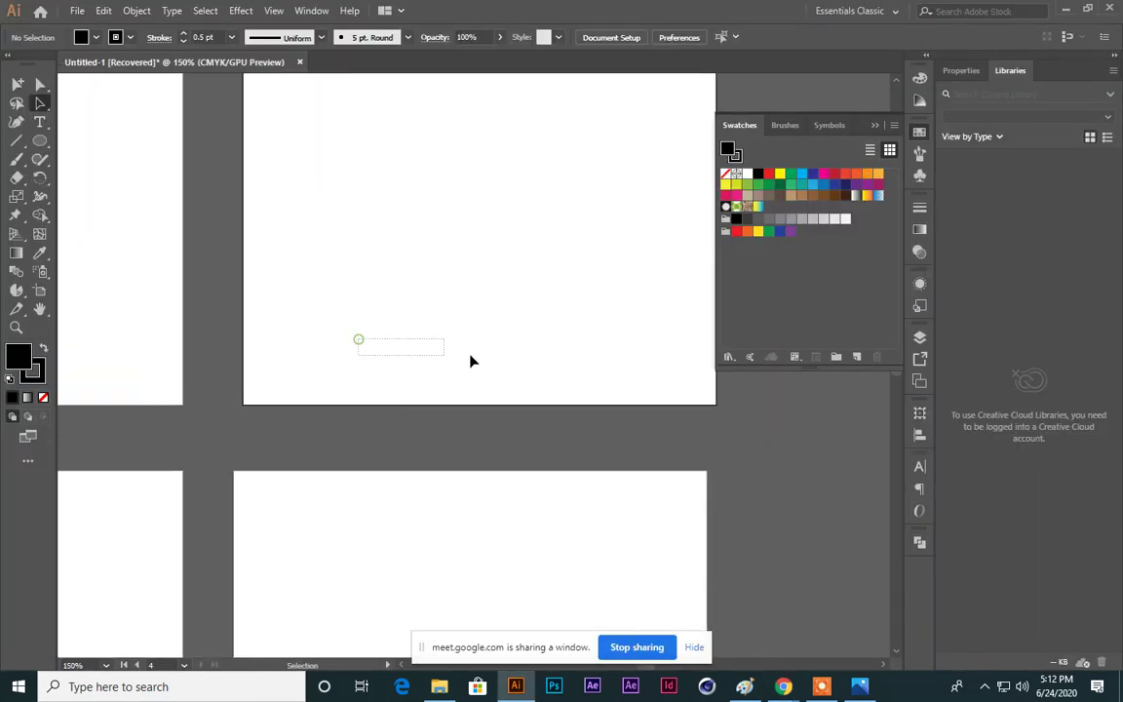
scroll(250, 389, "down", 3)
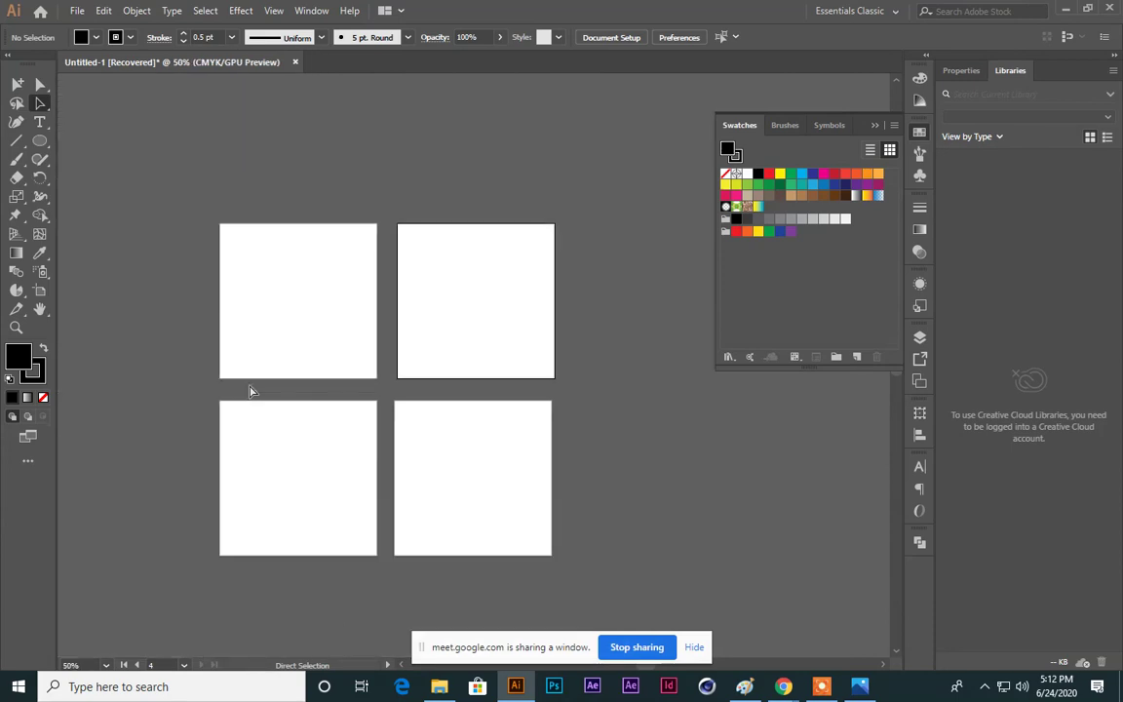
left_click(15, 308)
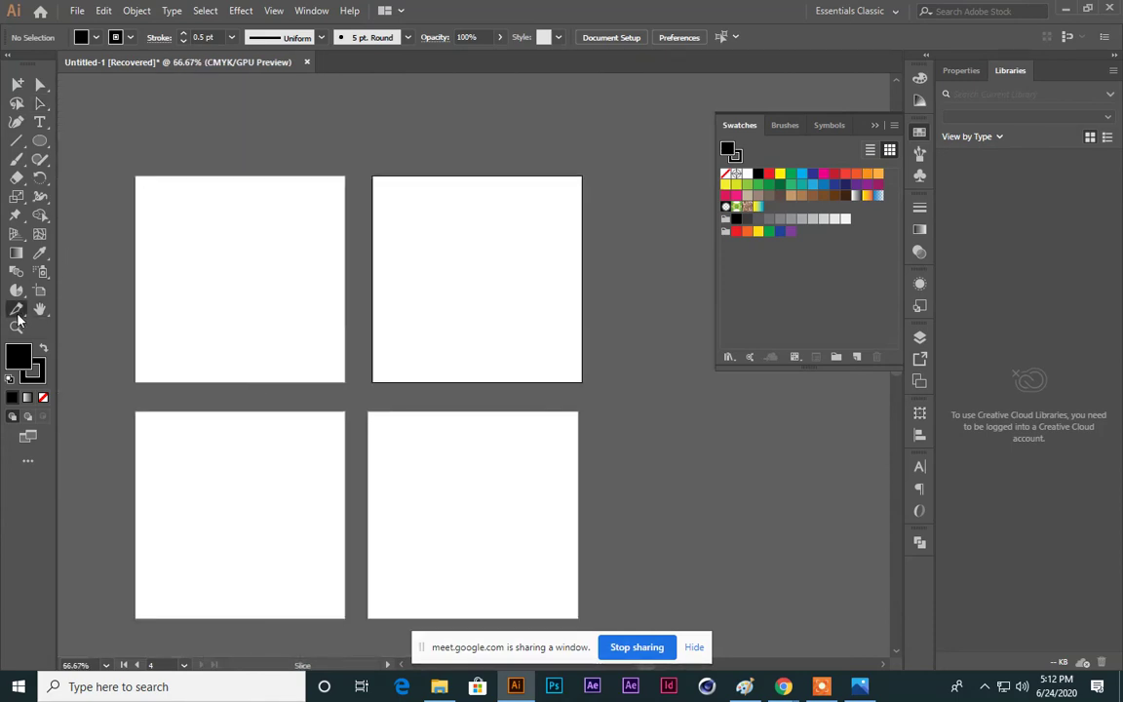
left_click_drag(188, 291, 435, 416)
left_click_drag(450, 213, 524, 532)
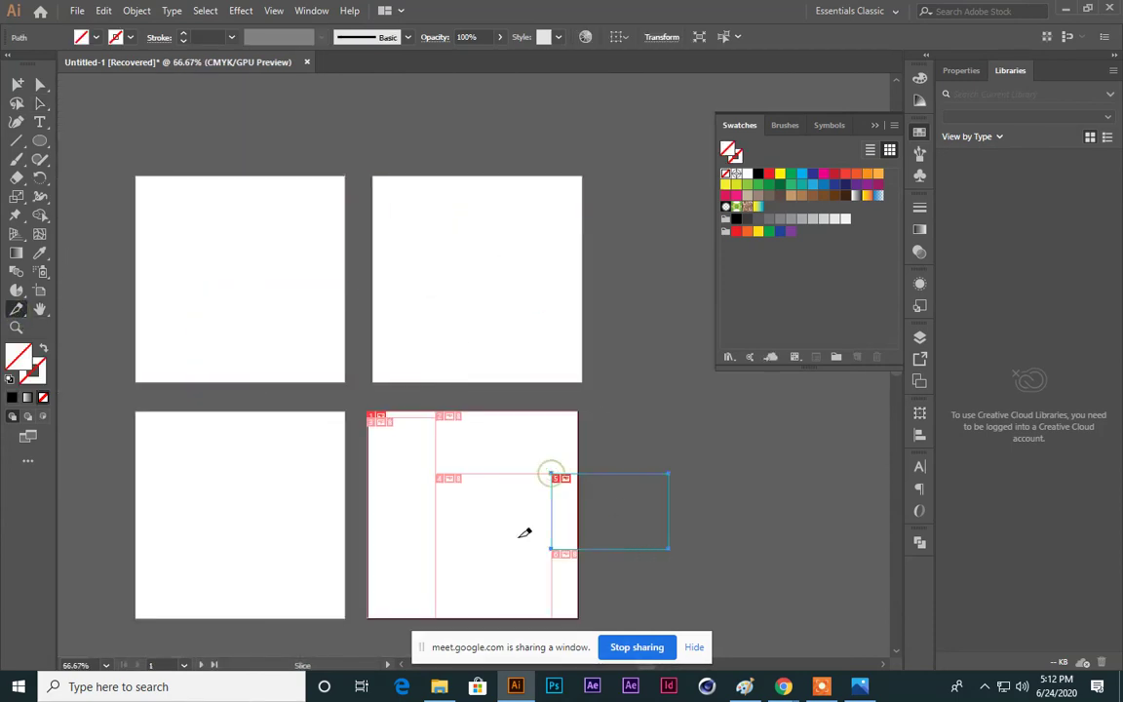
left_click_drag(265, 177, 533, 385)
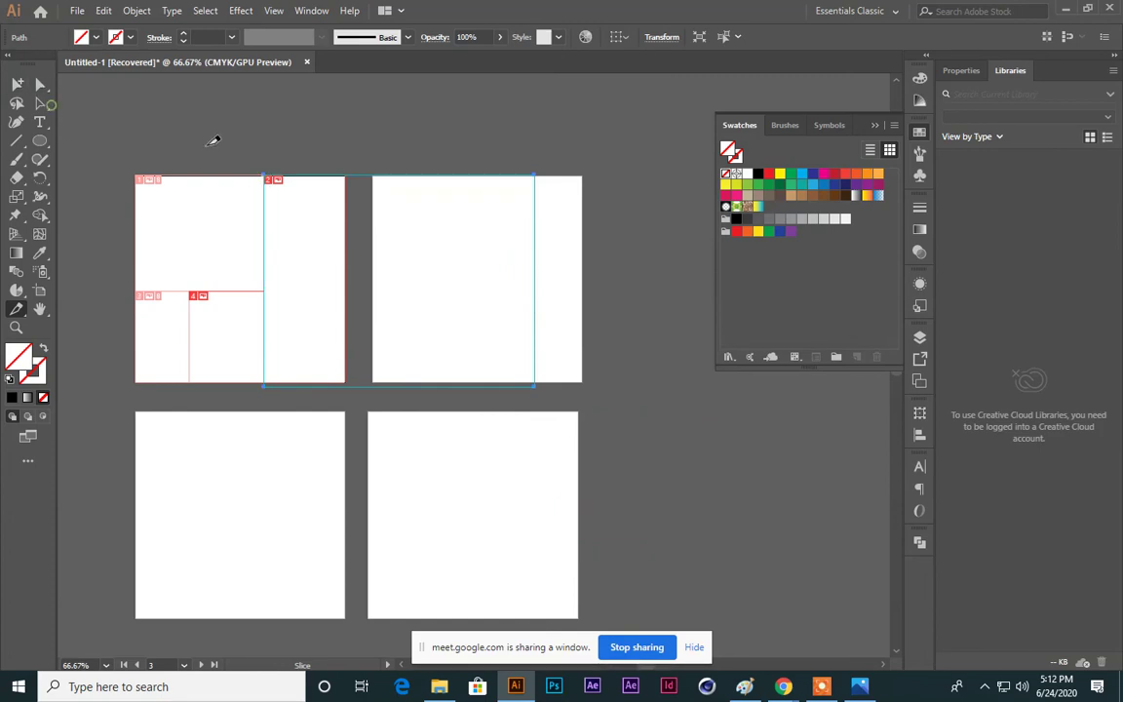
Step: Select all the slices across the artboards and delete them
left_click(40, 102)
left_click_drag(137, 124, 659, 516)
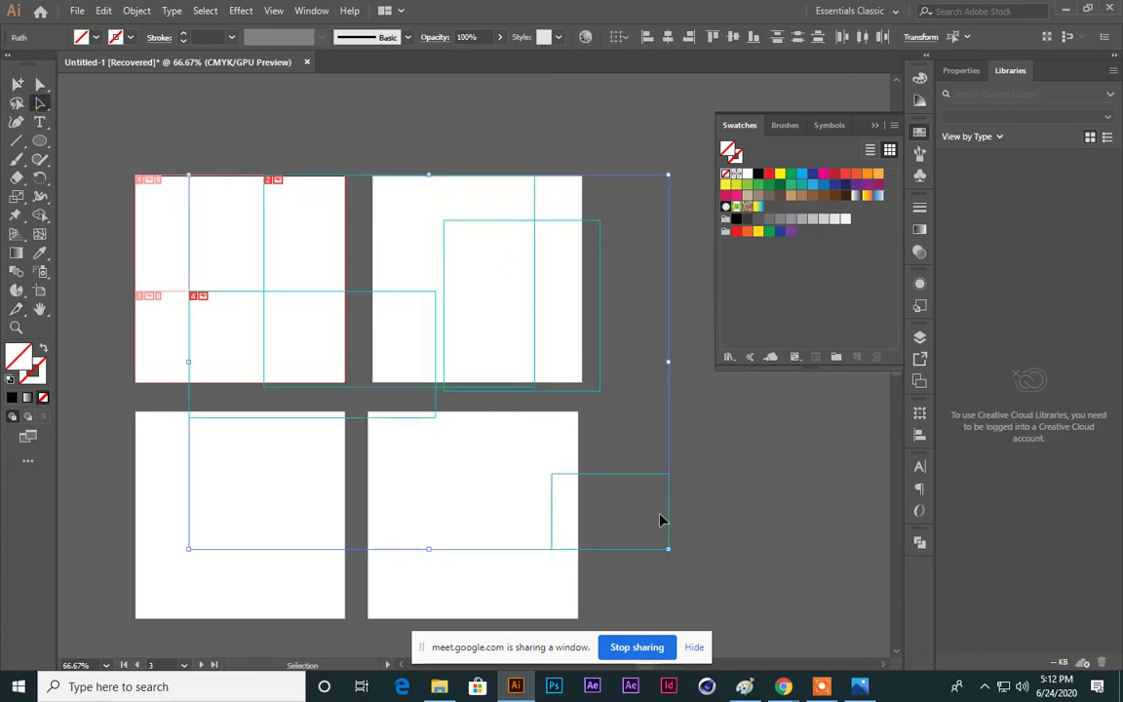
key("Delete")
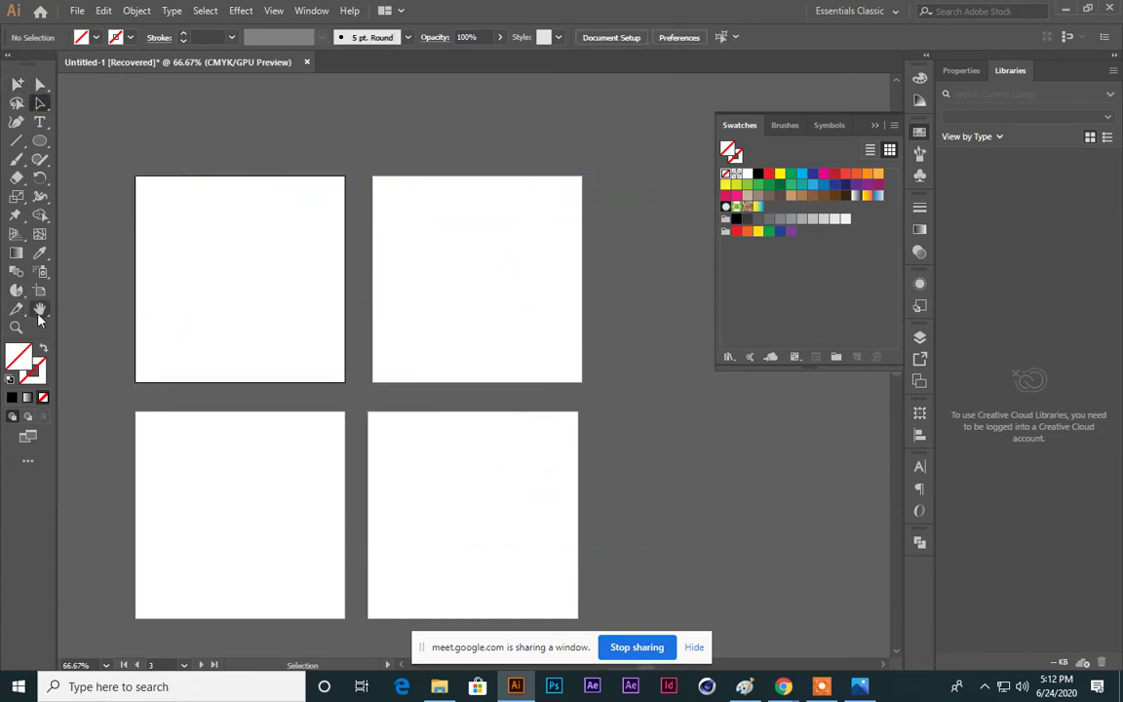
Step: Pan the view of the four artboards with the Hand tool, collapse the swatches and zoom with the Zoom tool
left_click(40, 311)
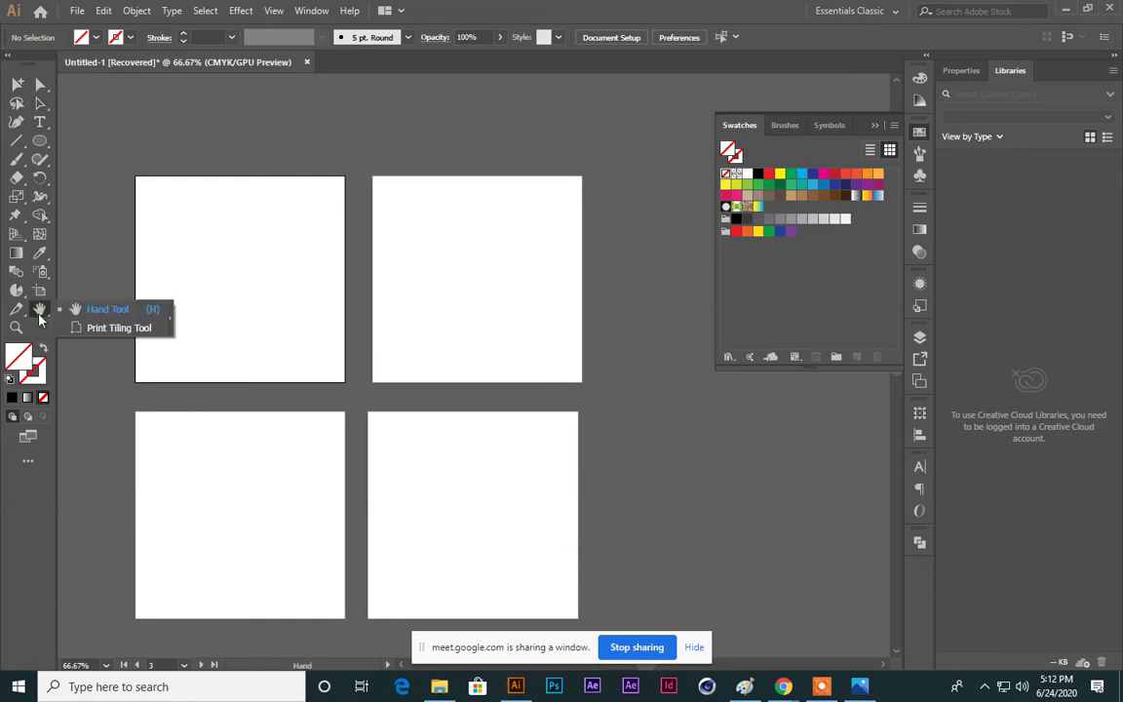
left_click_drag(48, 315, 89, 309)
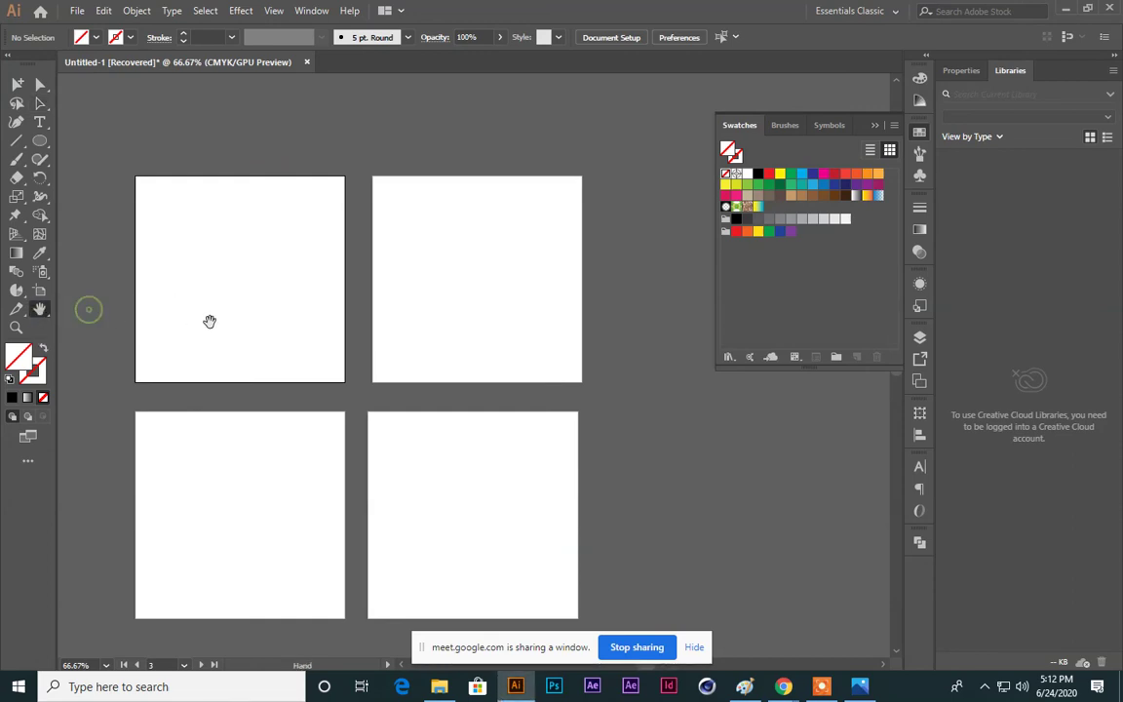
left_click_drag(209, 321, 376, 244)
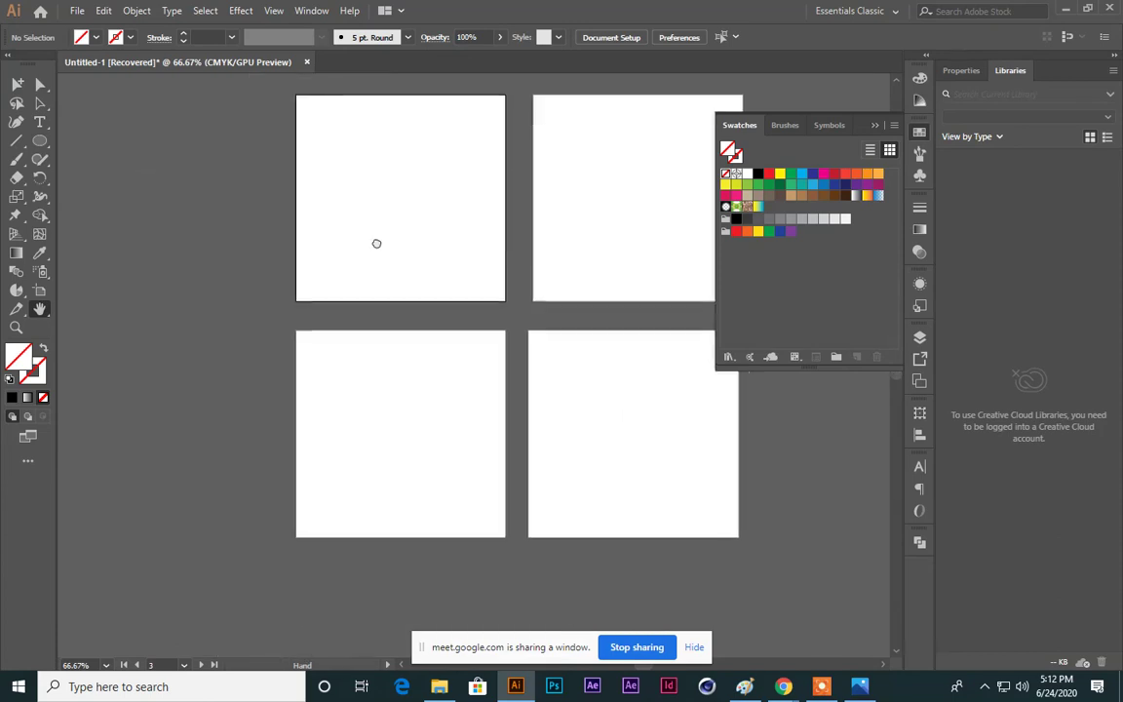
left_click(873, 125)
left_click_drag(559, 176, 359, 228)
left_click(16, 327)
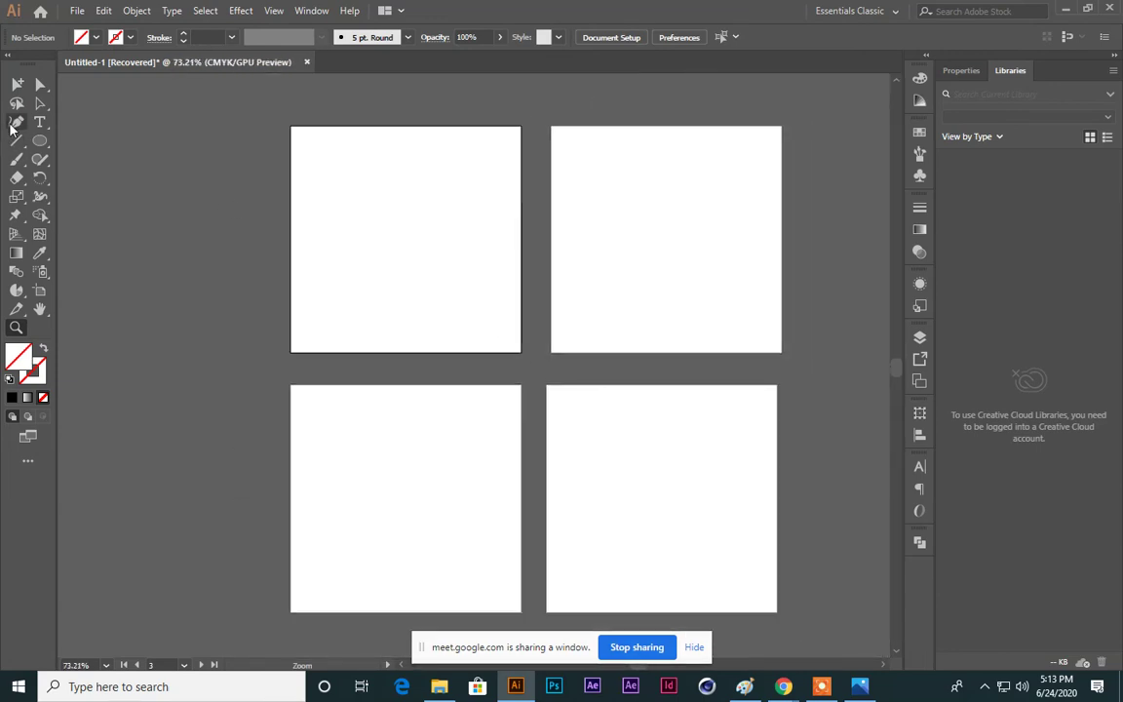
left_click(39, 85)
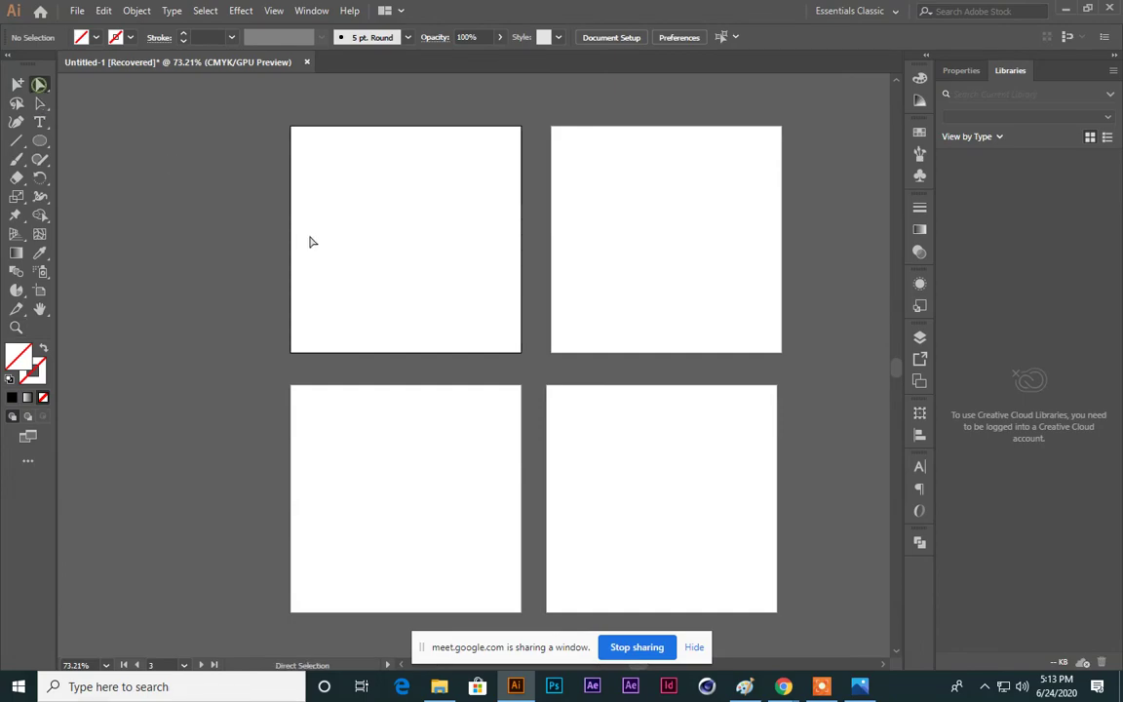
Step: Switch to the Google Meet call to check the ongoing presentation, and return to the Illustrator document
mouse_move(783, 686)
left_click(684, 618)
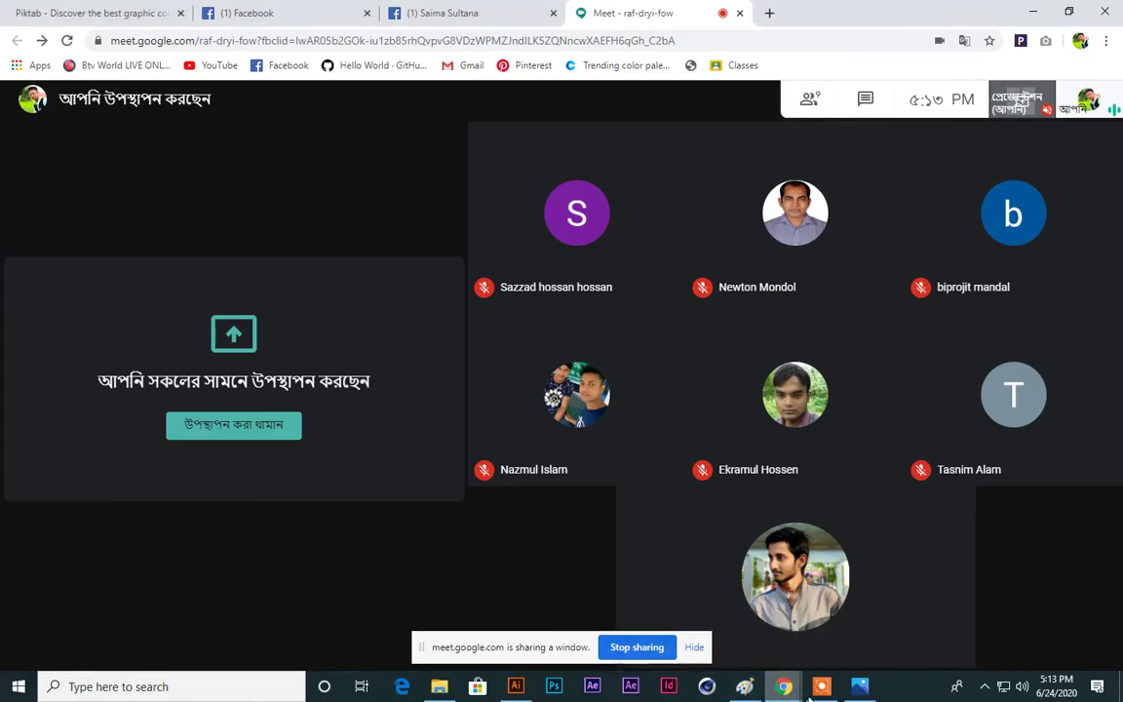
left_click(785, 687)
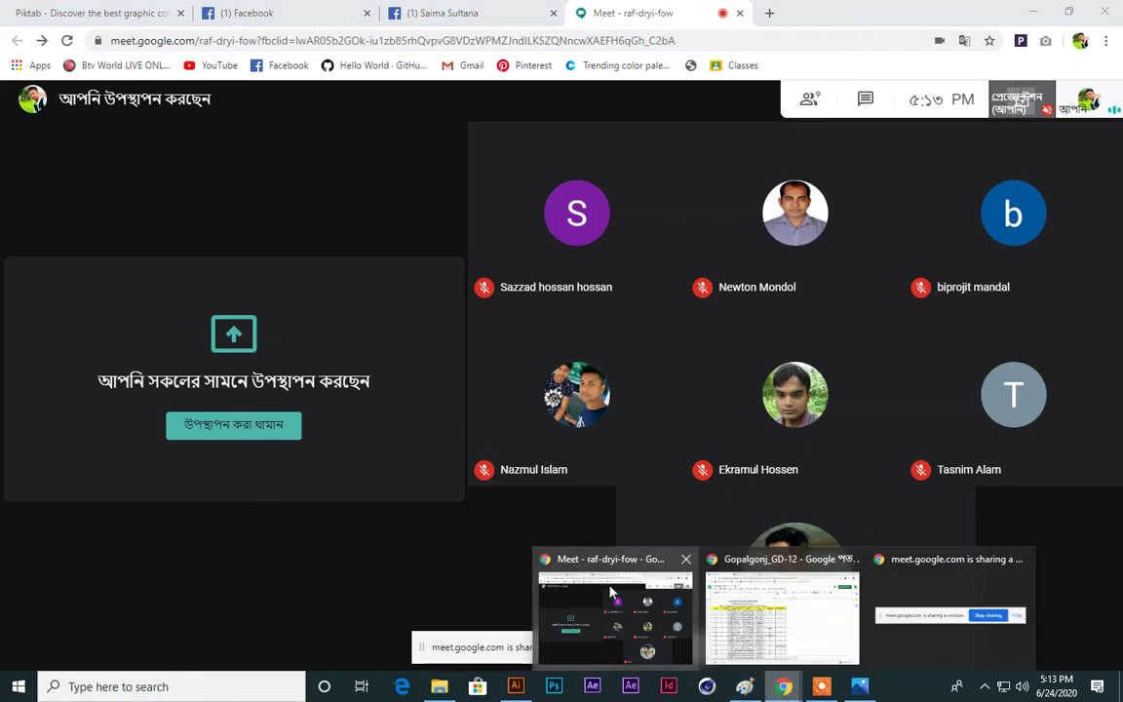
left_click(612, 592)
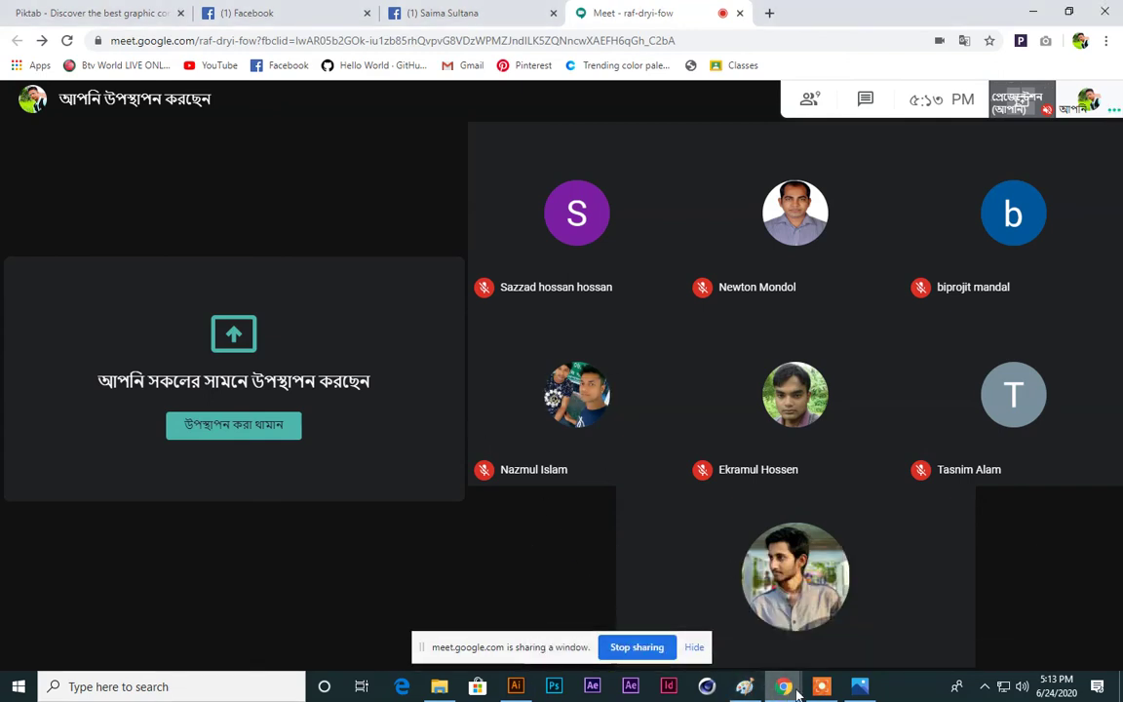
left_click(516, 686)
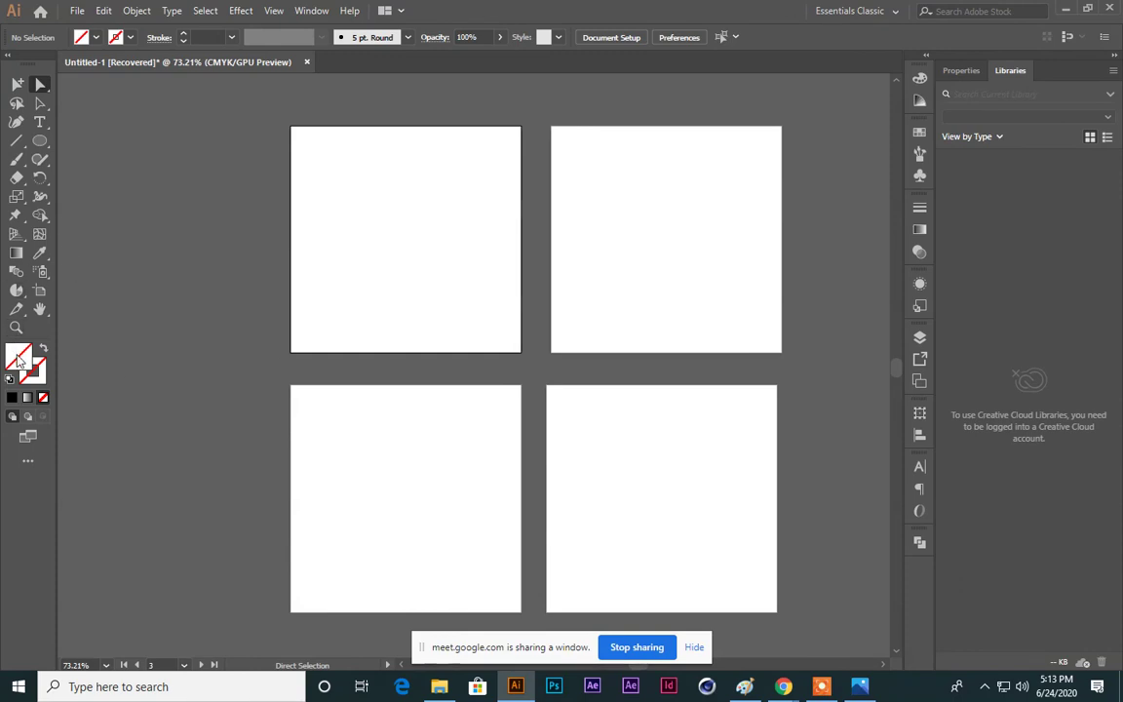
Step: Fit the active artboard in view and draw a circle about 37 mm wide with no fill and no stroke
key("ctrl+1")
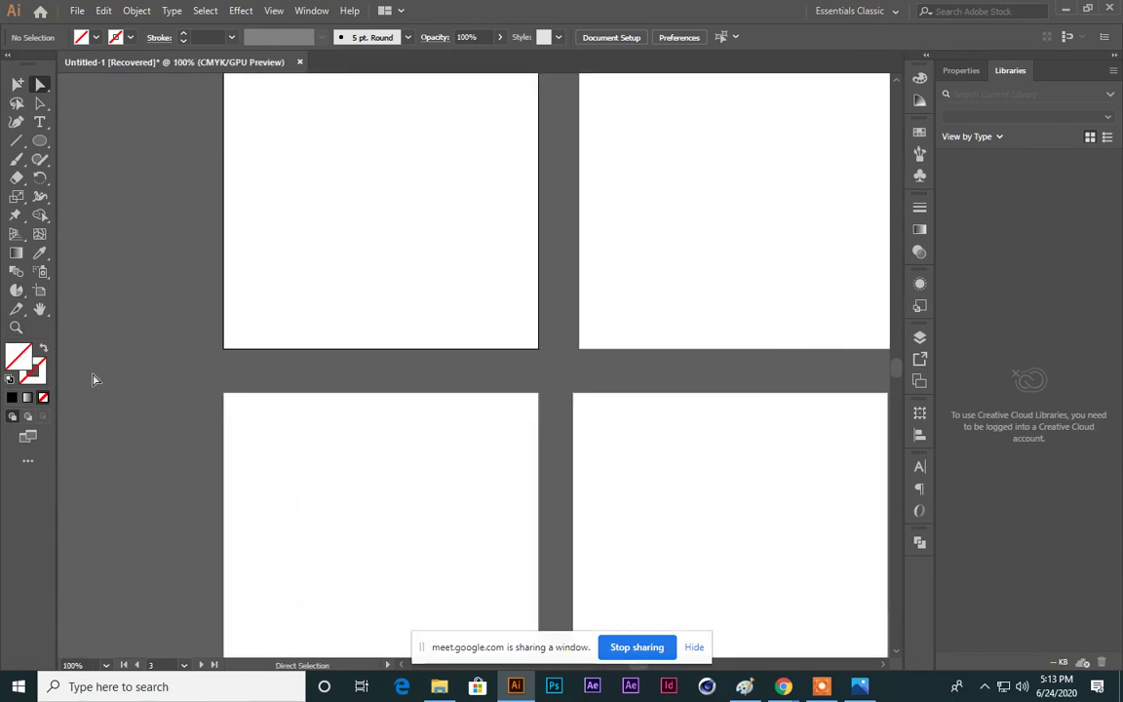
key("ctrl+0")
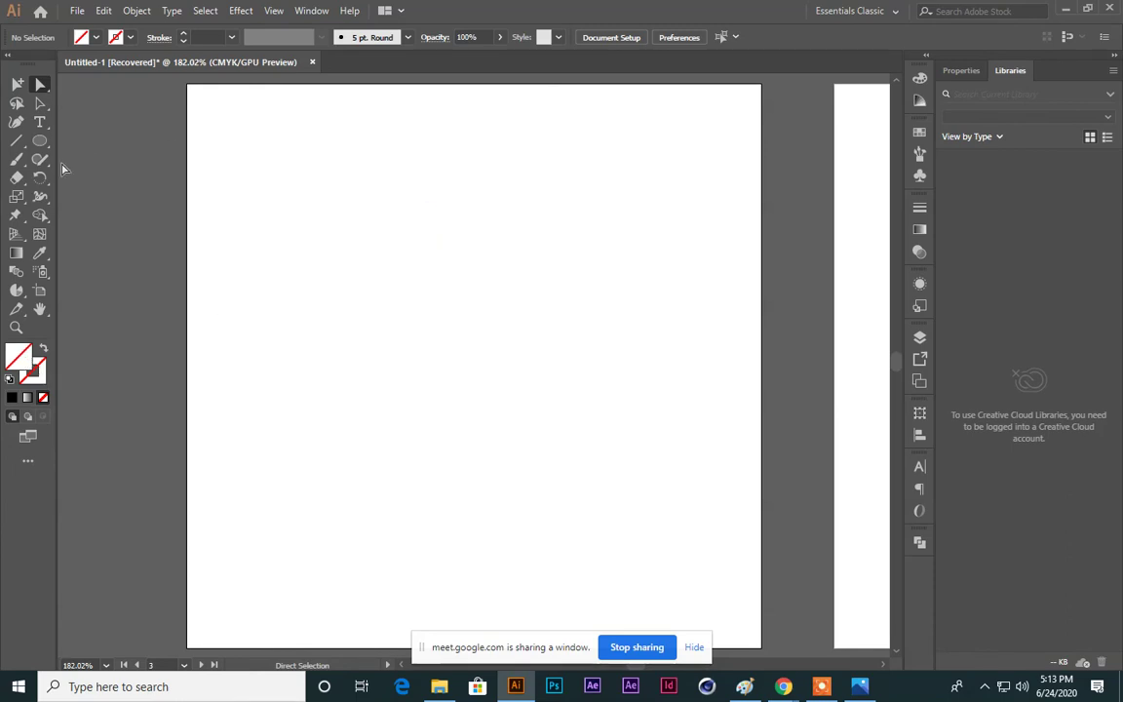
left_click(40, 141)
left_click_drag(354, 324, 419, 417)
left_click(40, 106)
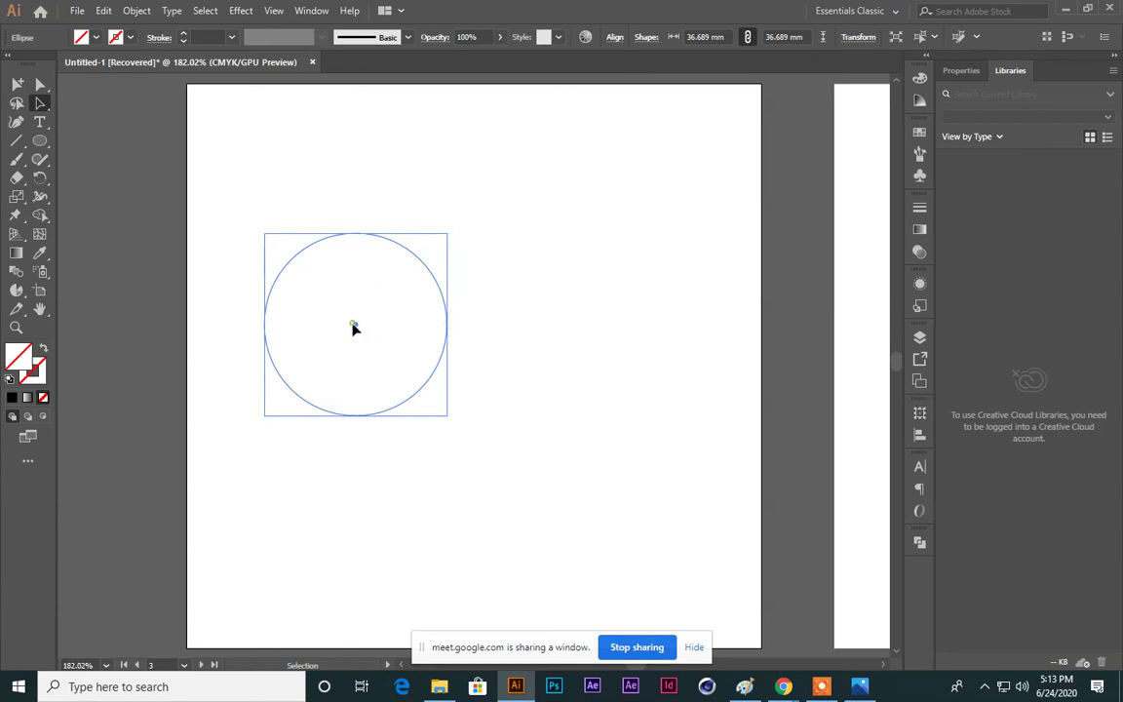
Step: Move the unpainted circle over the artboard's left edge and back inside, hiding the meeting's screen-sharing notice
left_click_drag(354, 325, 223, 303)
left_click(470, 388)
left_click_drag(175, 173, 293, 351)
left_click(693, 647)
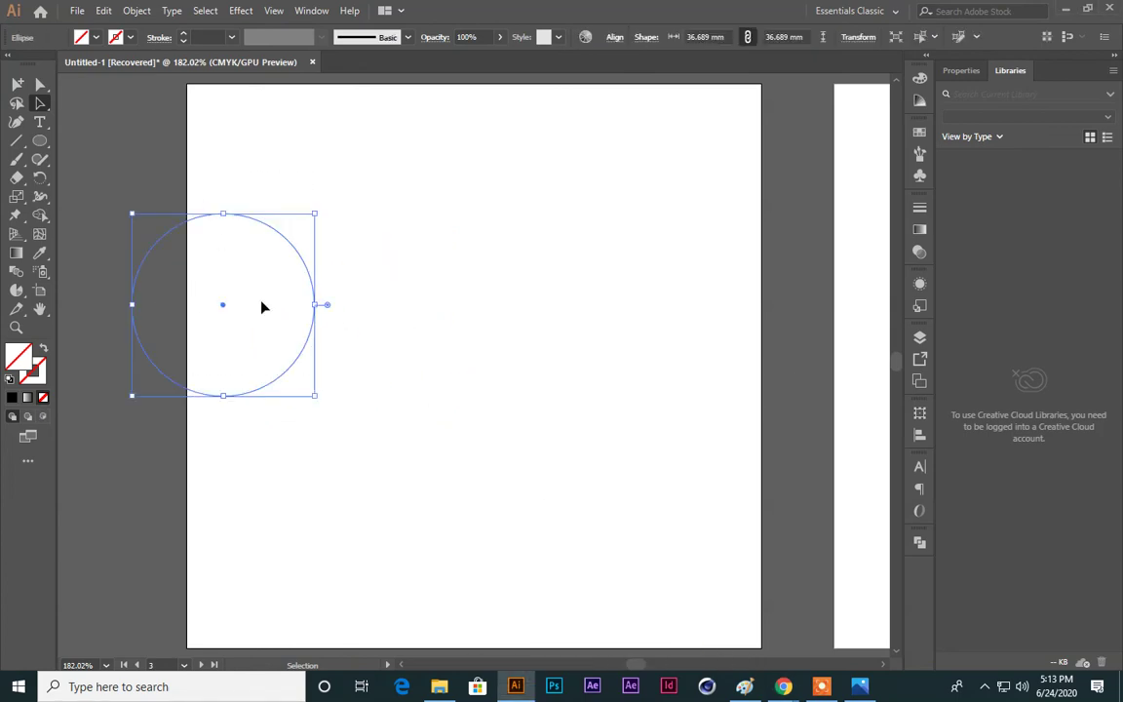
left_click_drag(288, 245, 549, 242)
left_click(629, 445)
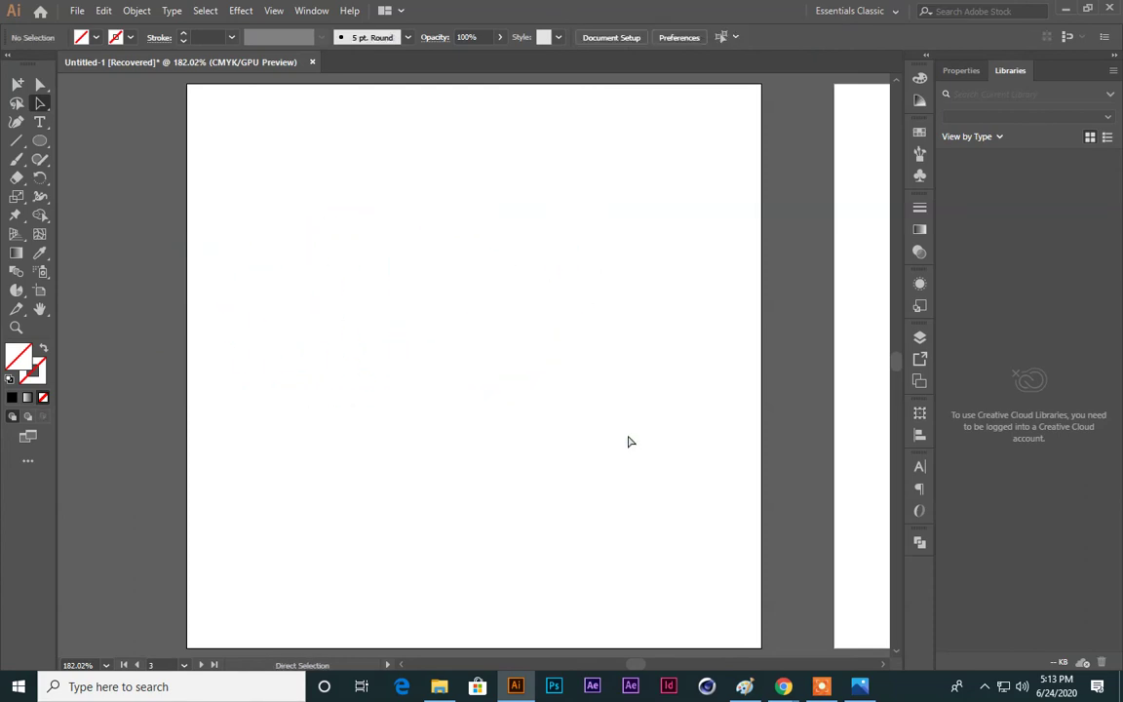
Step: Show the artwork in Outline mode, move the circle toward the artboard's upper right and return to preview mode
key("ctrl+y")
left_click(635, 404)
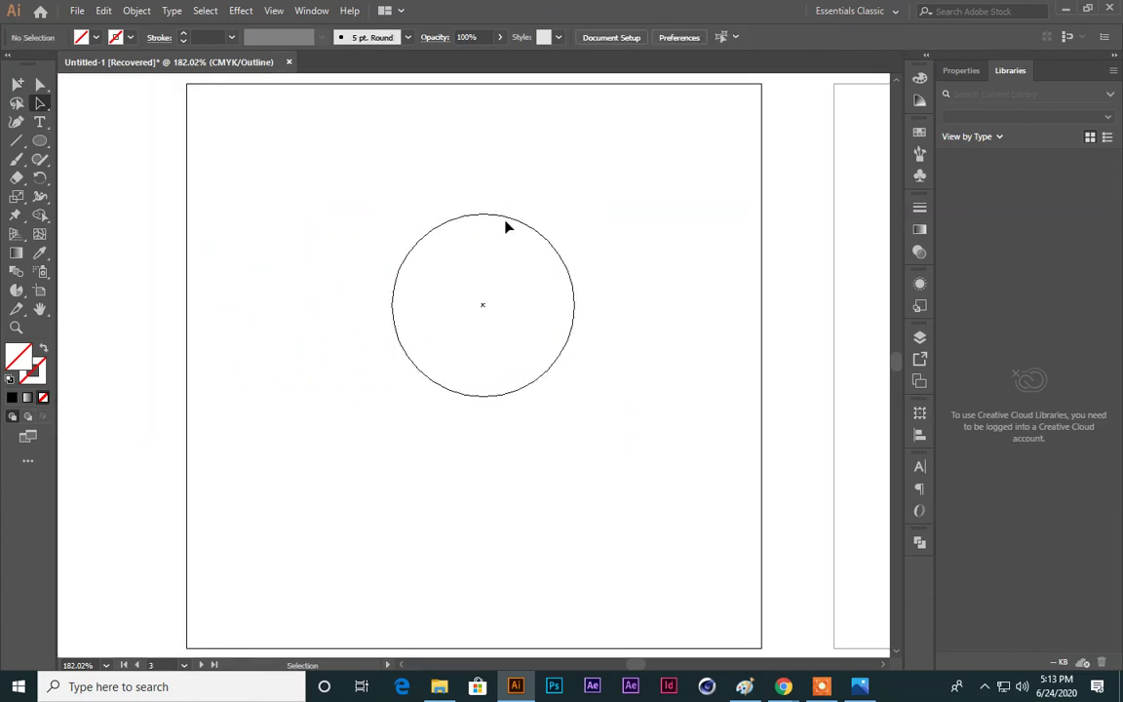
left_click_drag(512, 223, 630, 204)
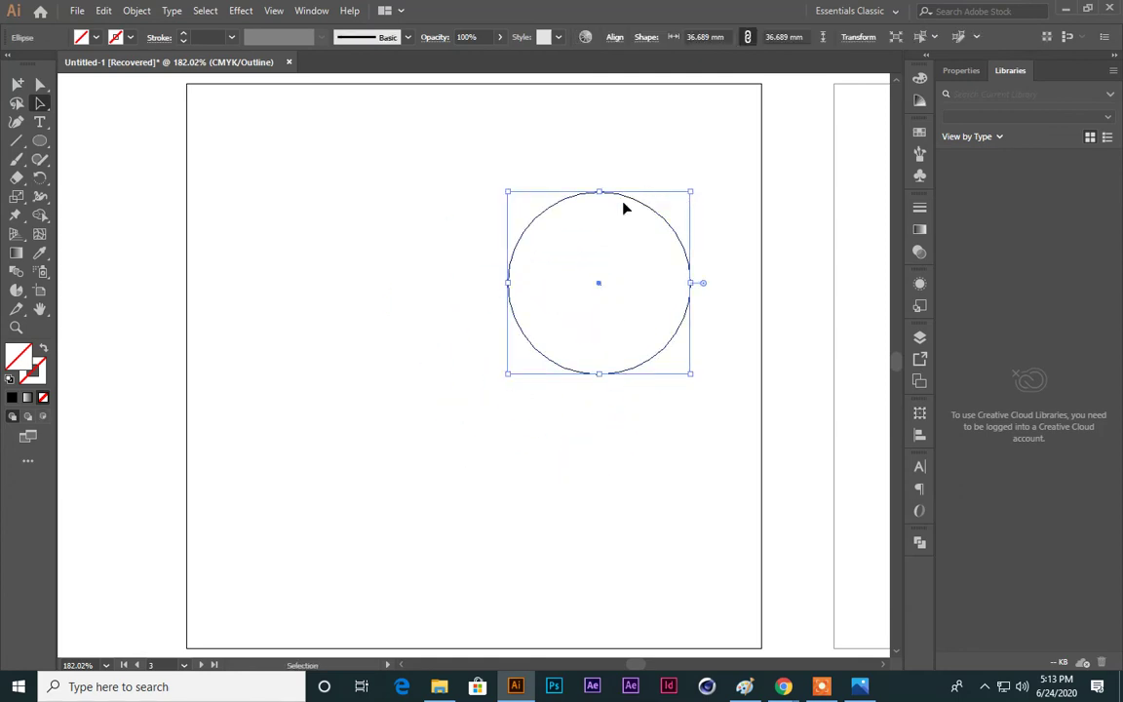
key("ctrl+y")
left_click(308, 213)
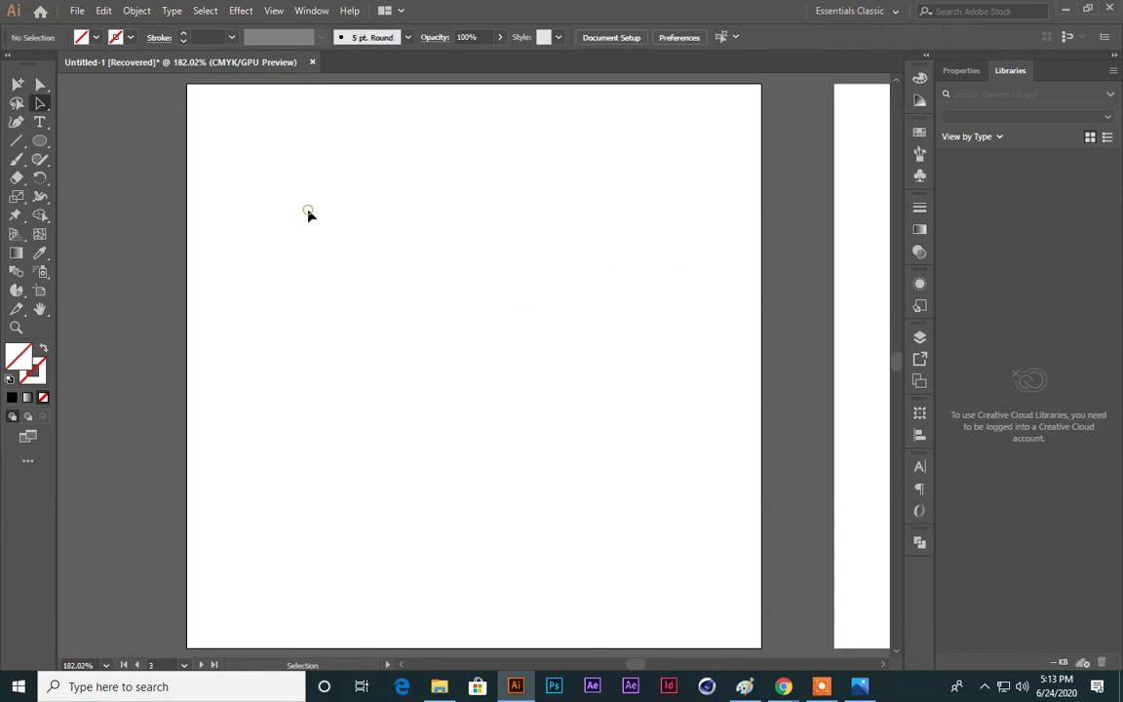
Step: Give the unpainted circle a red stroke and move it to the left half of the artboard
left_click_drag(391, 193, 663, 369)
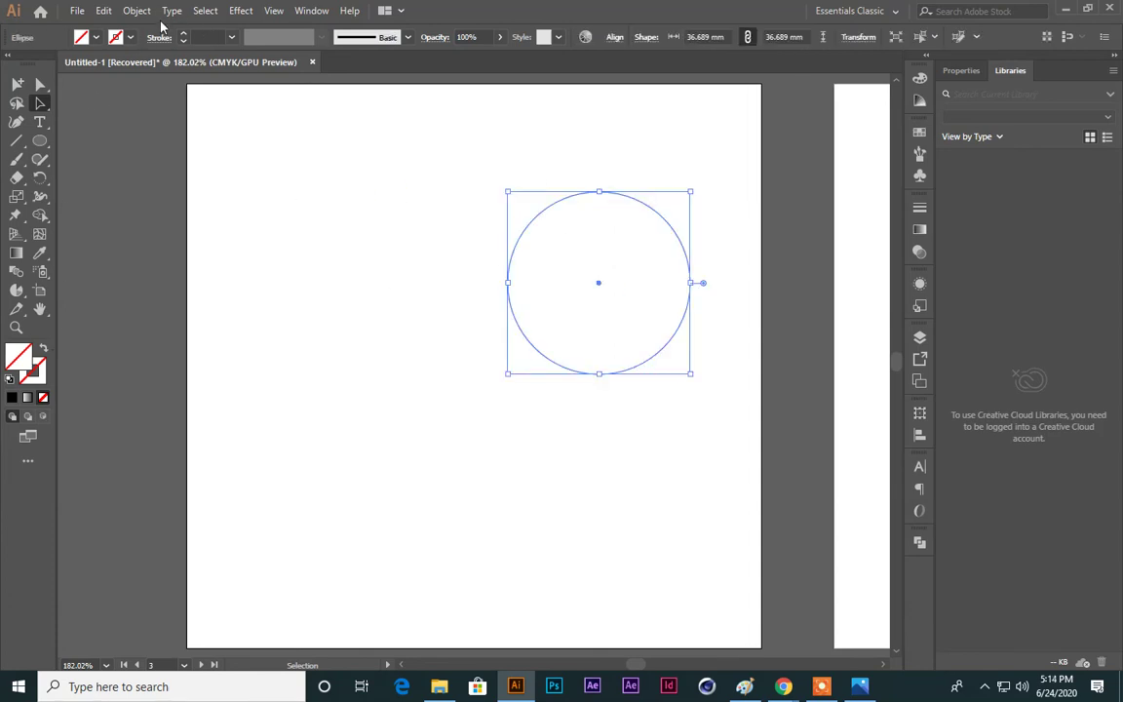
left_click(129, 37)
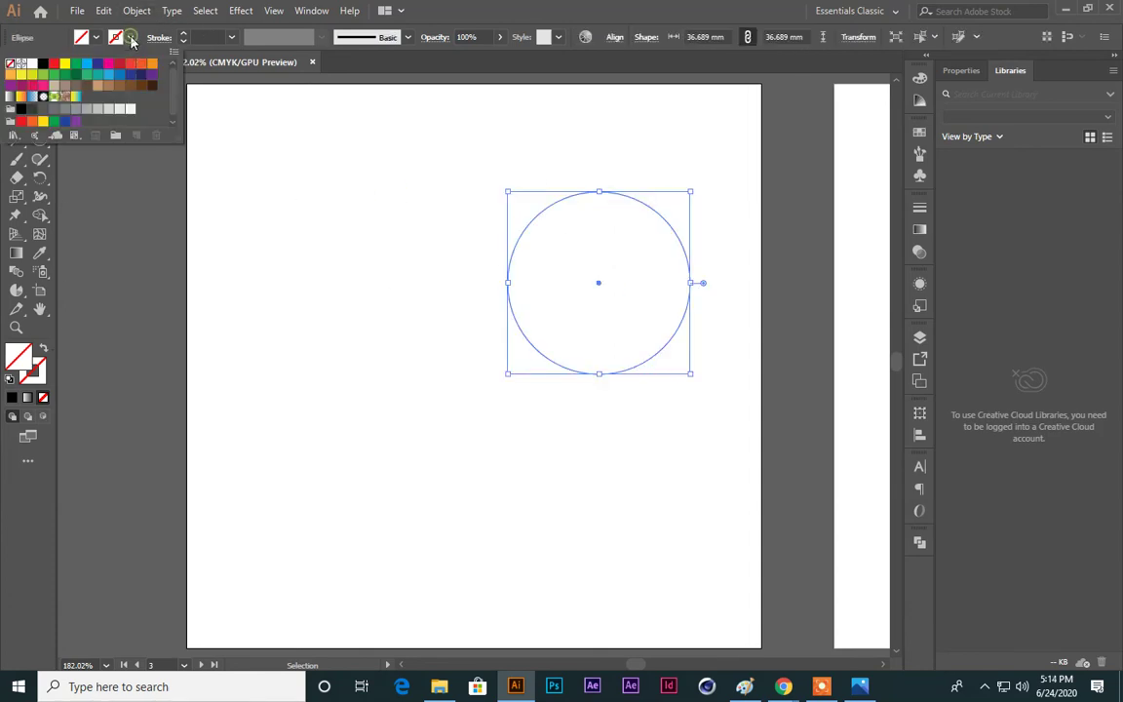
left_click(56, 65)
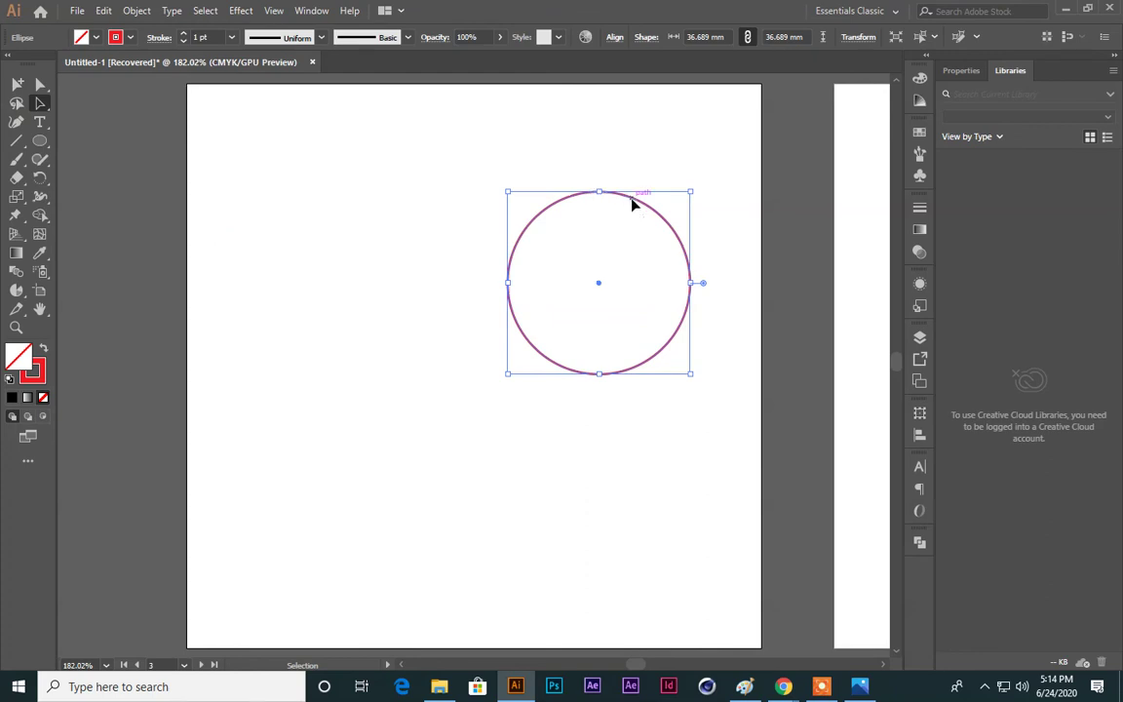
left_click_drag(633, 206, 392, 207)
left_click(662, 519)
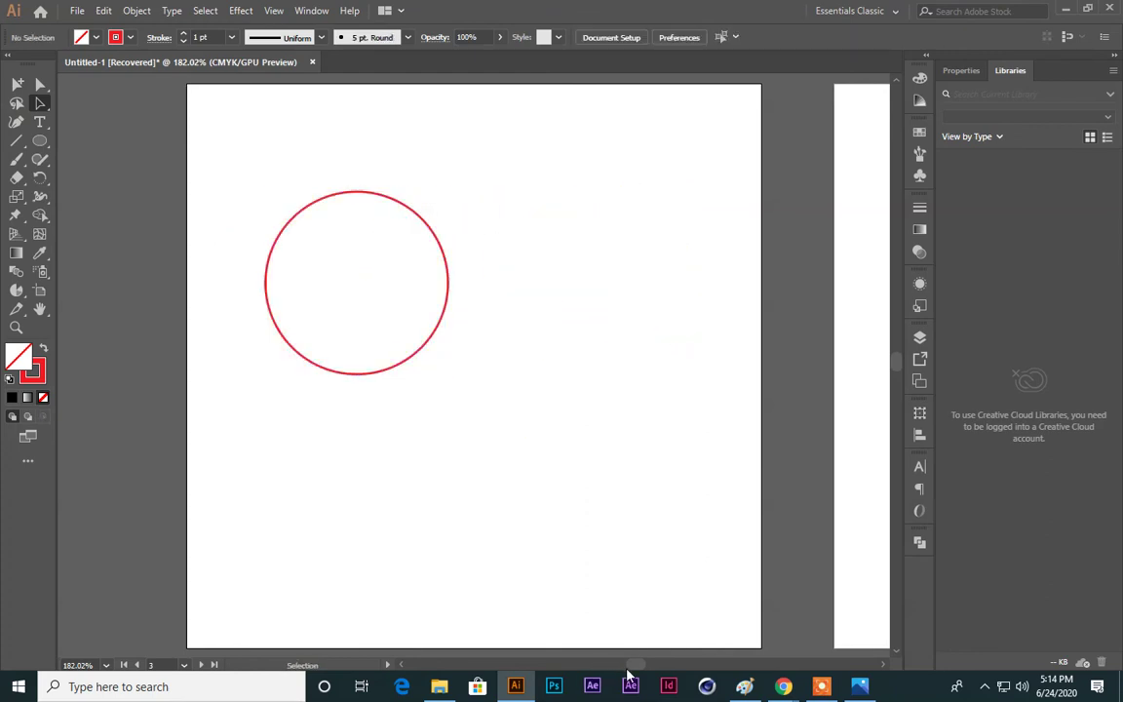
Step: Delete the red-outlined circle from the artboard
mouse_move(629, 670)
left_mouse_down()
mouse_move(581, 664)
mouse_move(643, 659)
mouse_move(624, 664)
left_mouse_up()
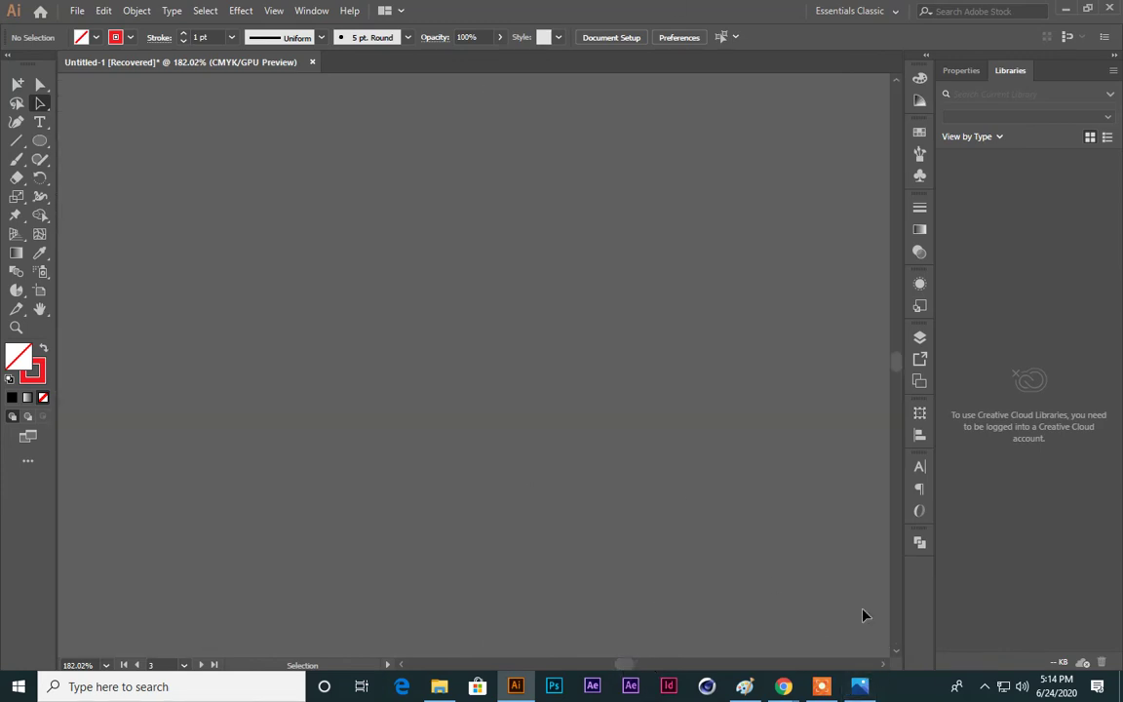
scroll(864, 615, "right", 2)
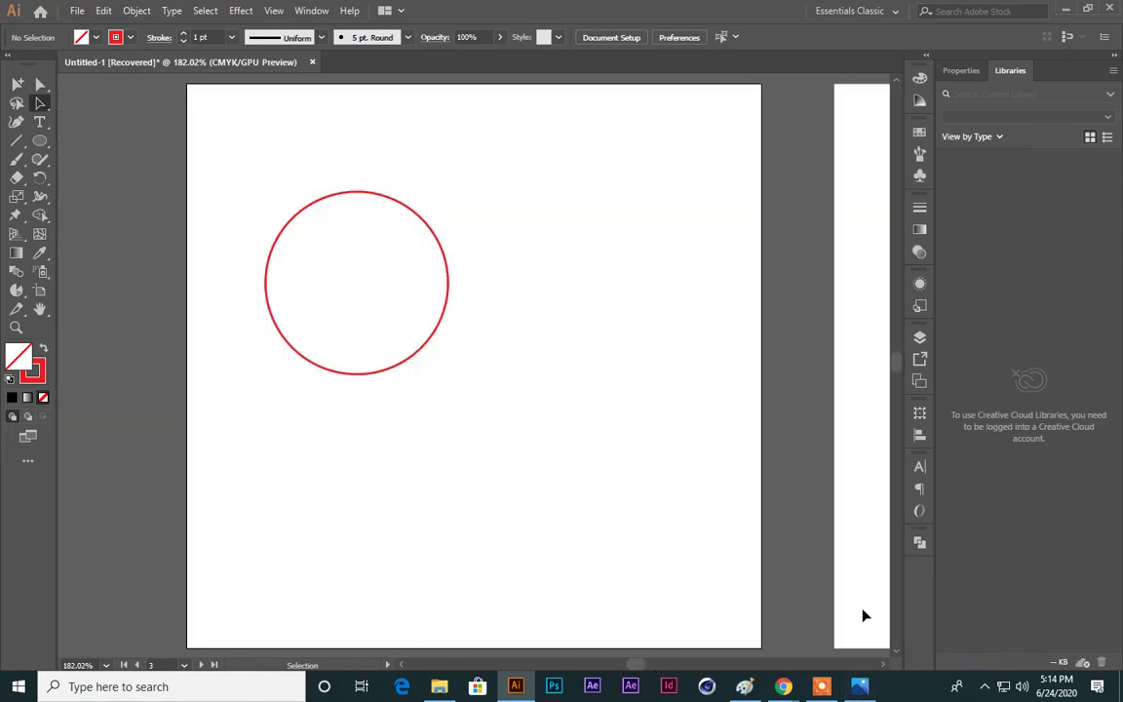
left_click(364, 193)
key("Delete")
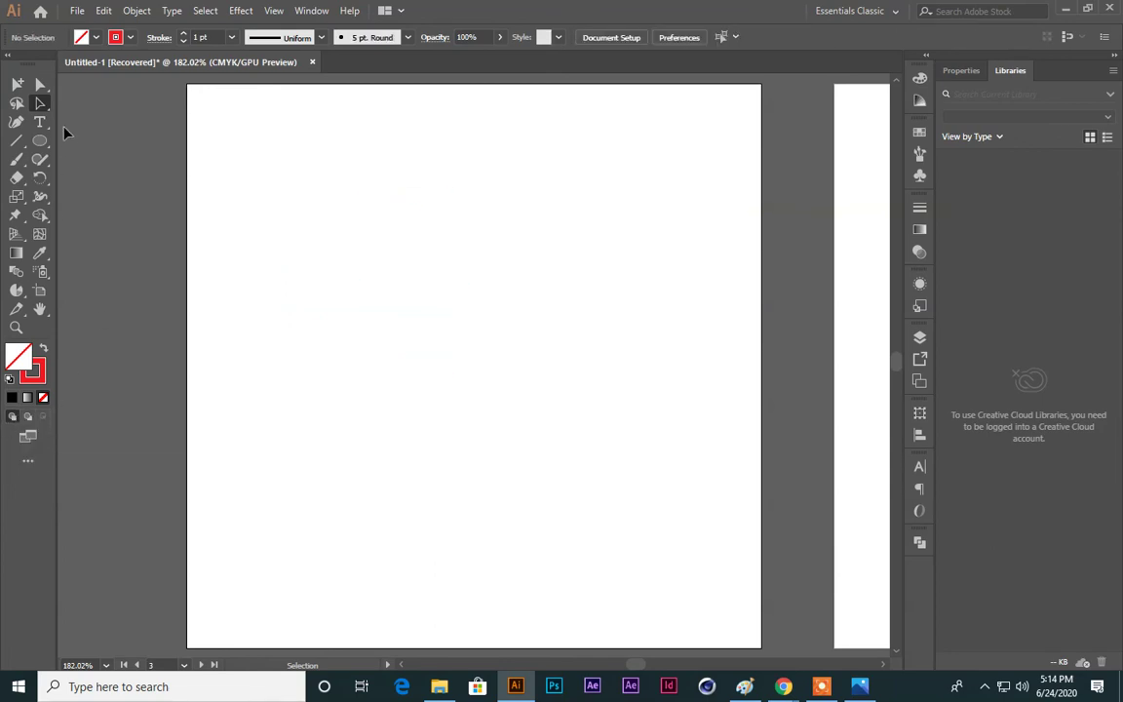
Step: Draw a circle about 39 mm wide near the artboard's left edge and swap its fill and stroke for a solid red fill
left_click(40, 142)
left_click_drag(297, 303, 394, 399)
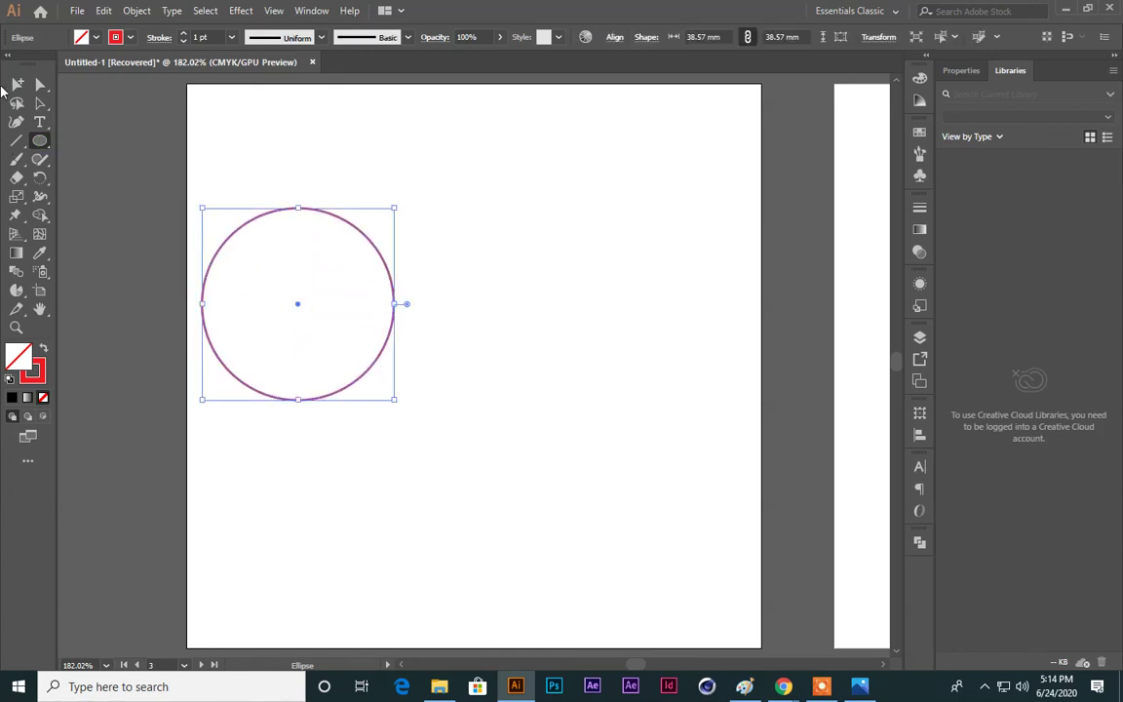
left_click(44, 347)
left_click(40, 104)
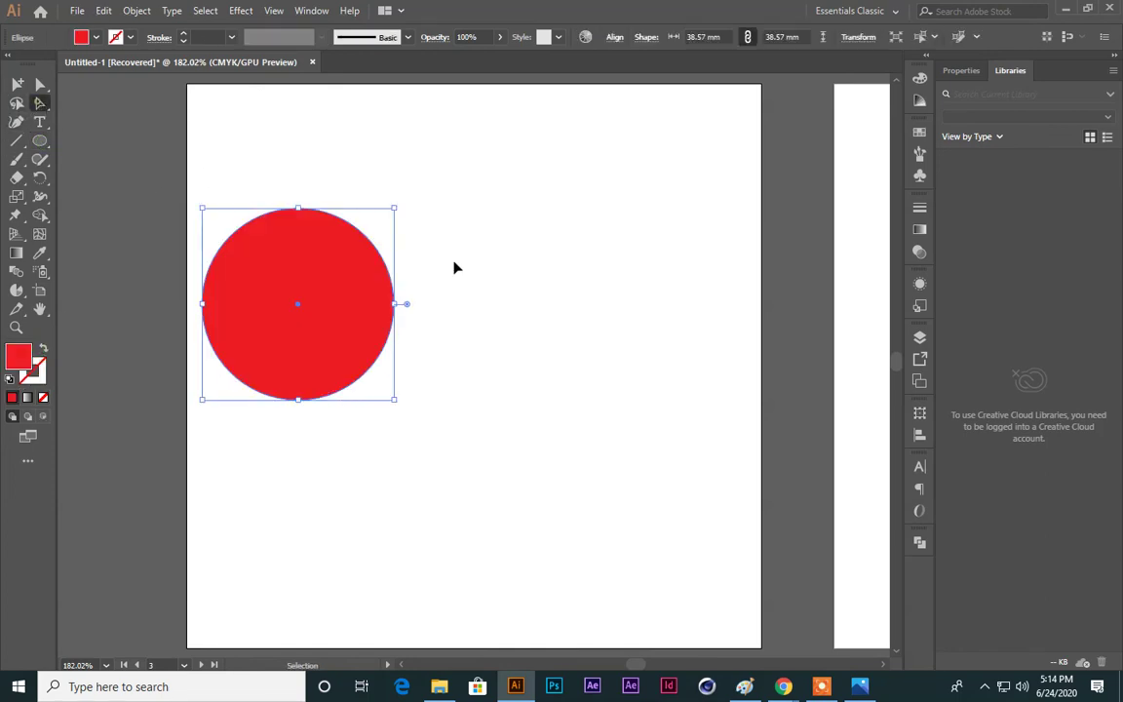
left_click(455, 266)
left_click(305, 277)
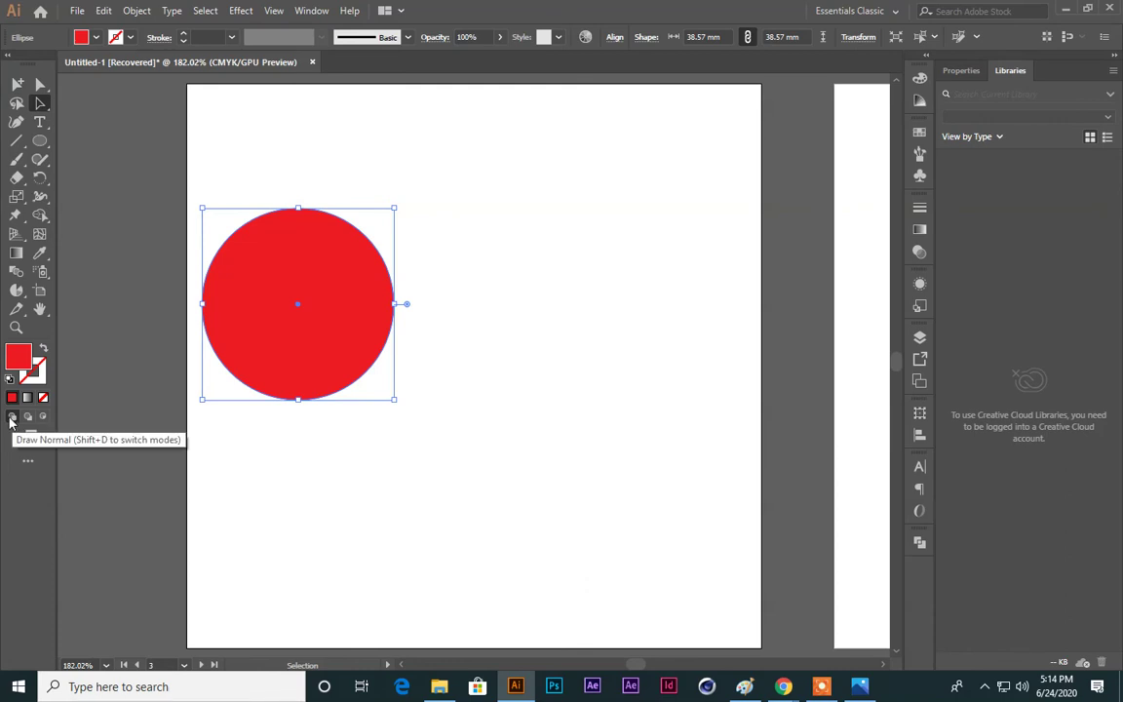
left_click(110, 184)
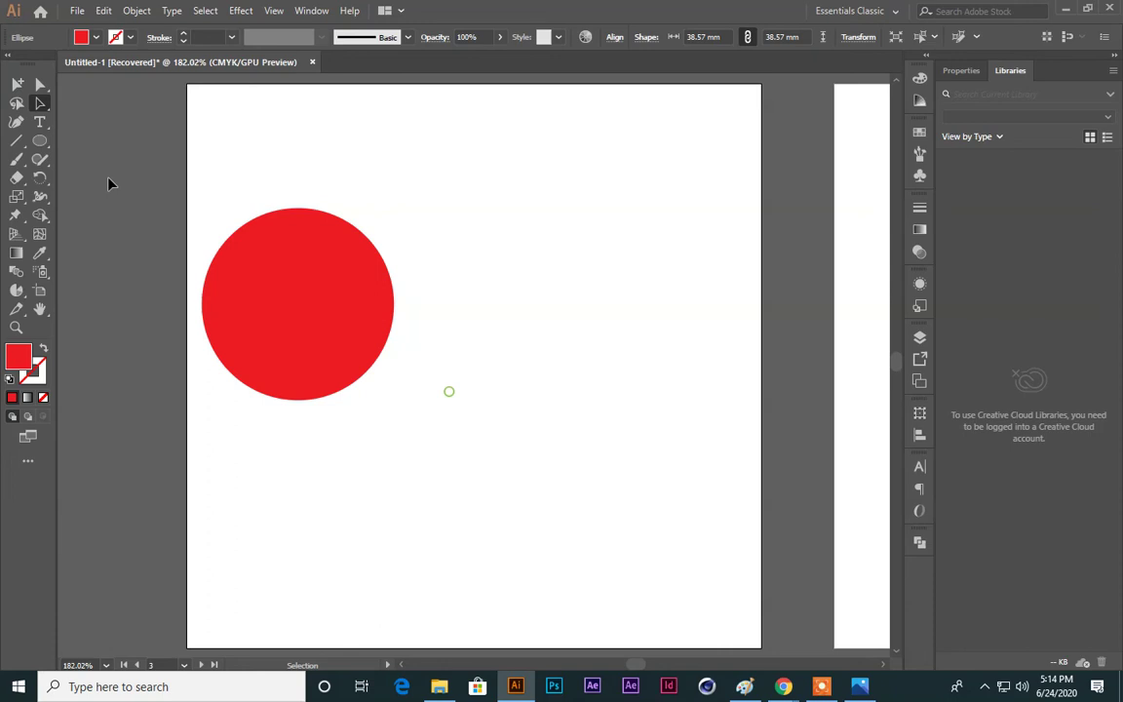
Step: Draw a second circle about 31 mm wide overlapping the red one and fill it with yellow
left_click(40, 140)
left_click_drag(320, 287, 405, 370)
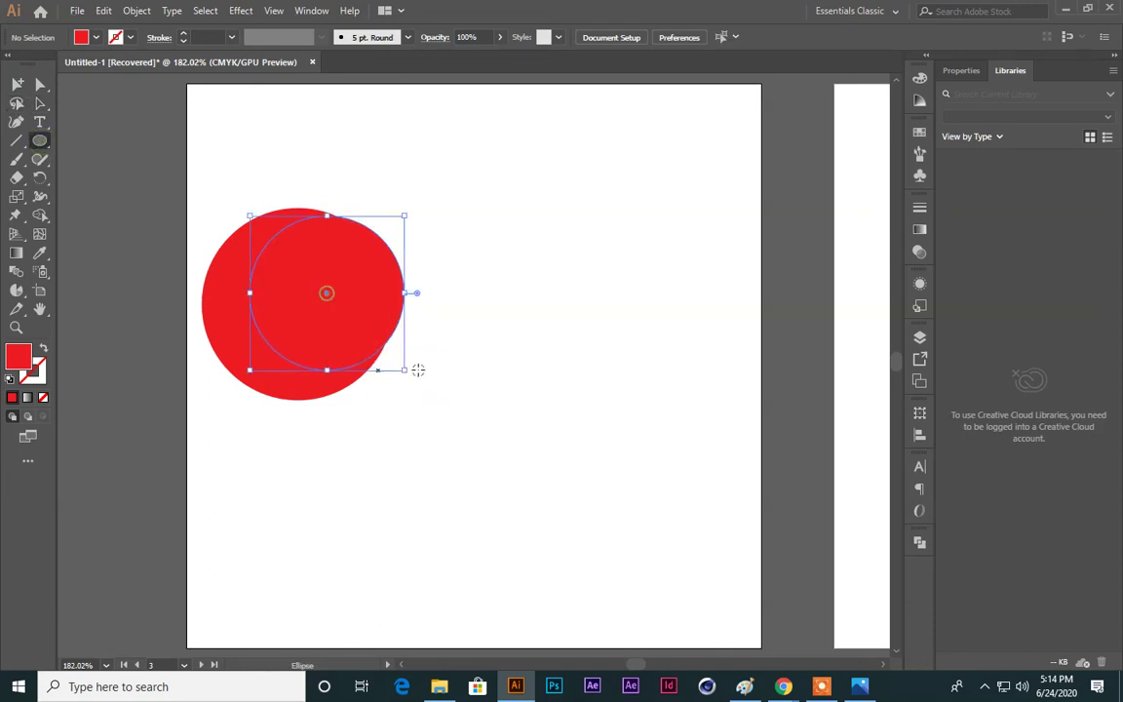
left_click(919, 132)
left_click(780, 173)
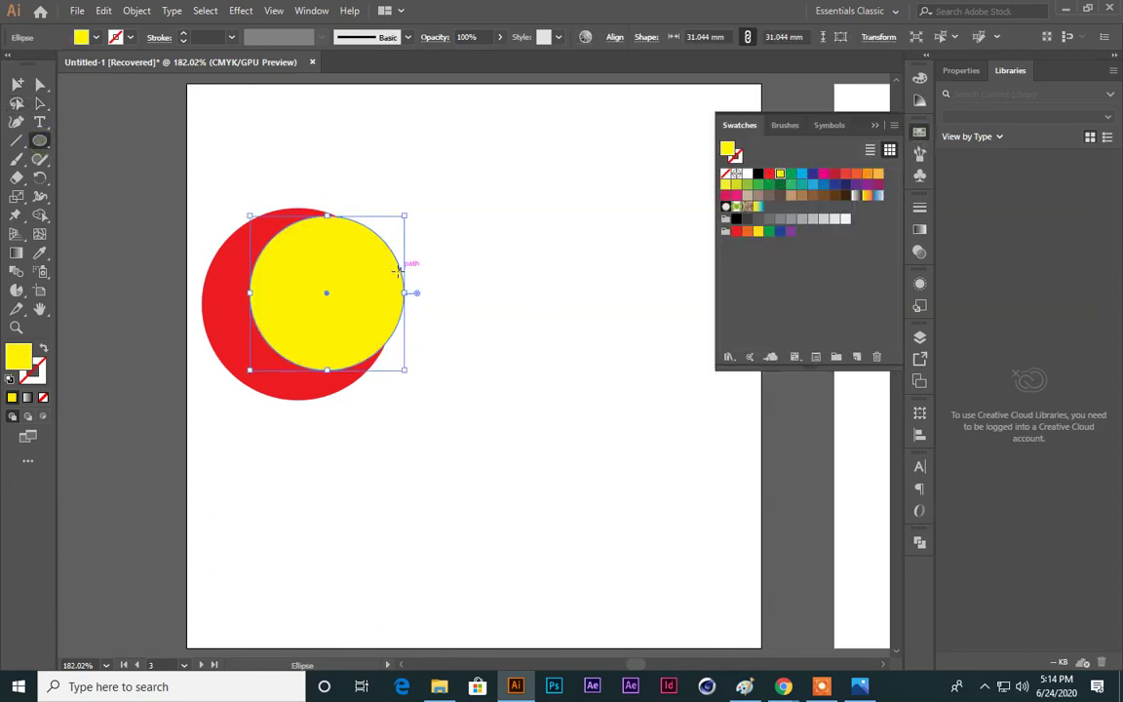
Step: Draw a third circle about 23 mm wide overlapping the yellow one, fill it with dark green and deselect it
left_click_drag(371, 282, 409, 339)
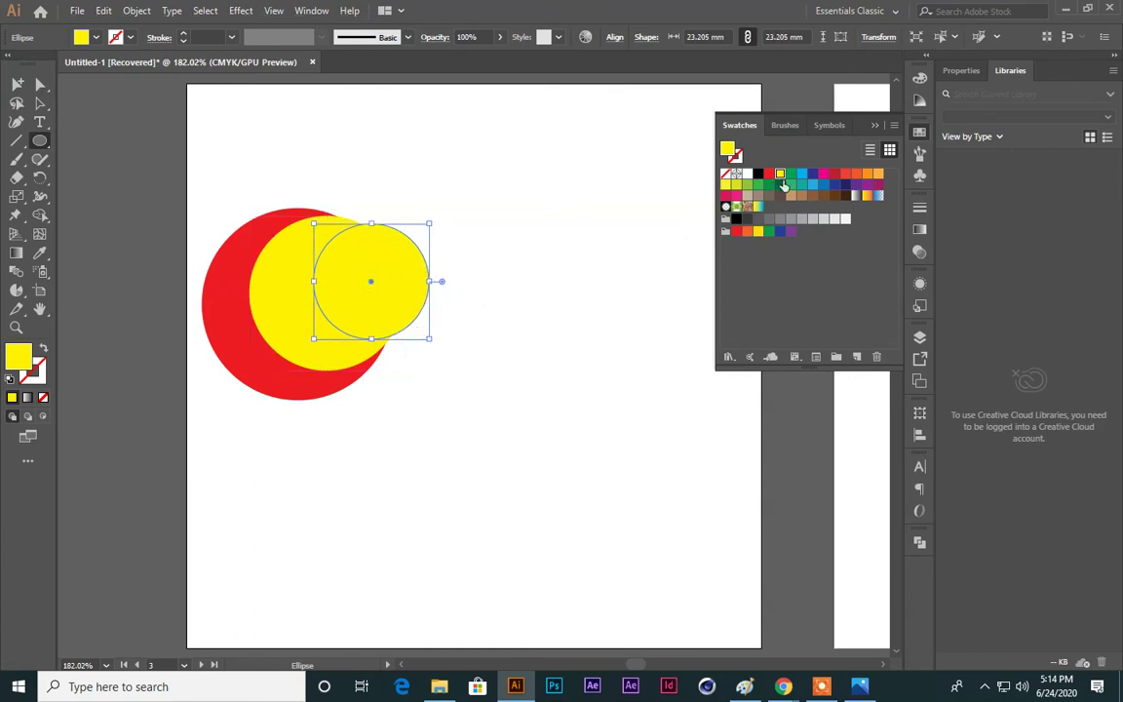
left_click(780, 185)
left_click(40, 103)
left_click(175, 165)
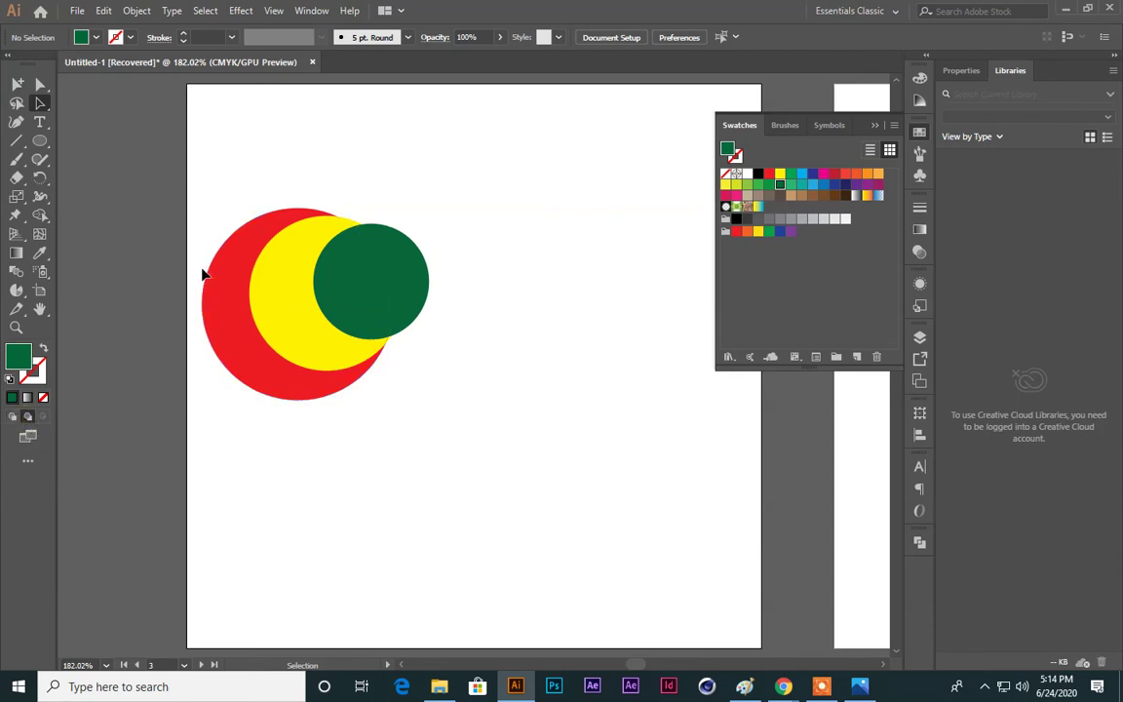
Step: In Draw Behind mode, draw two overlapping dark green circles about 34 mm and 42 mm wide near the artboard's lower edge
scroll(203, 271, "down", 4)
key("l")
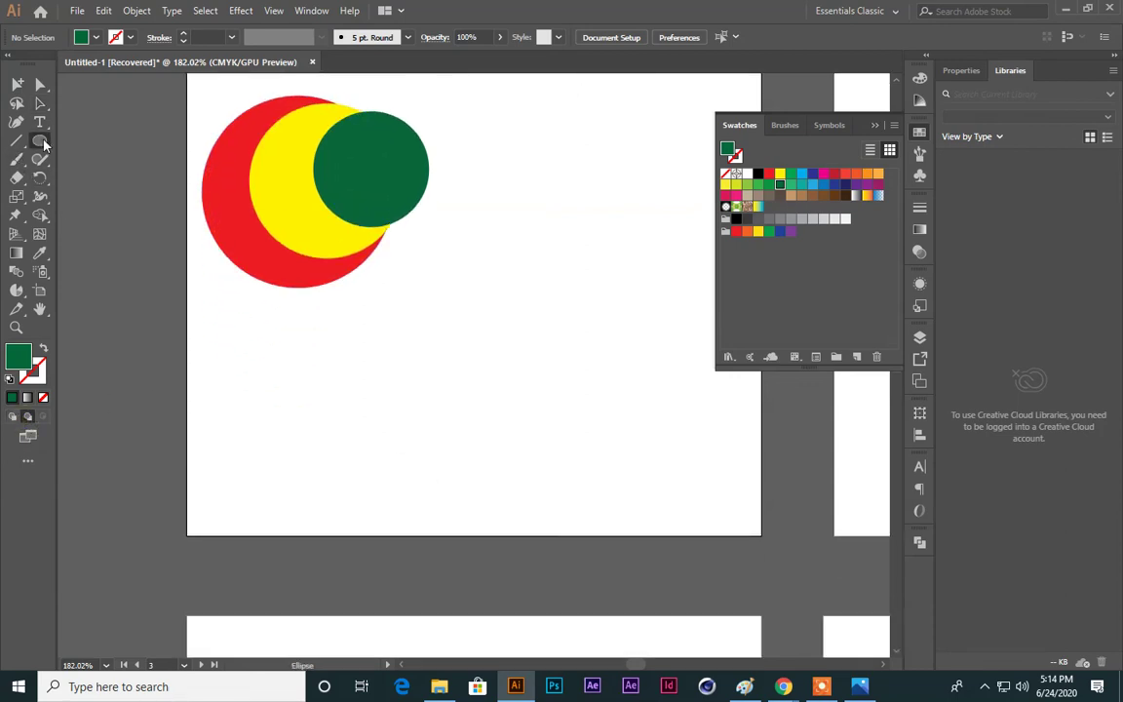
scroll(435, 429, "down", 5)
left_click_drag(430, 293, 514, 379)
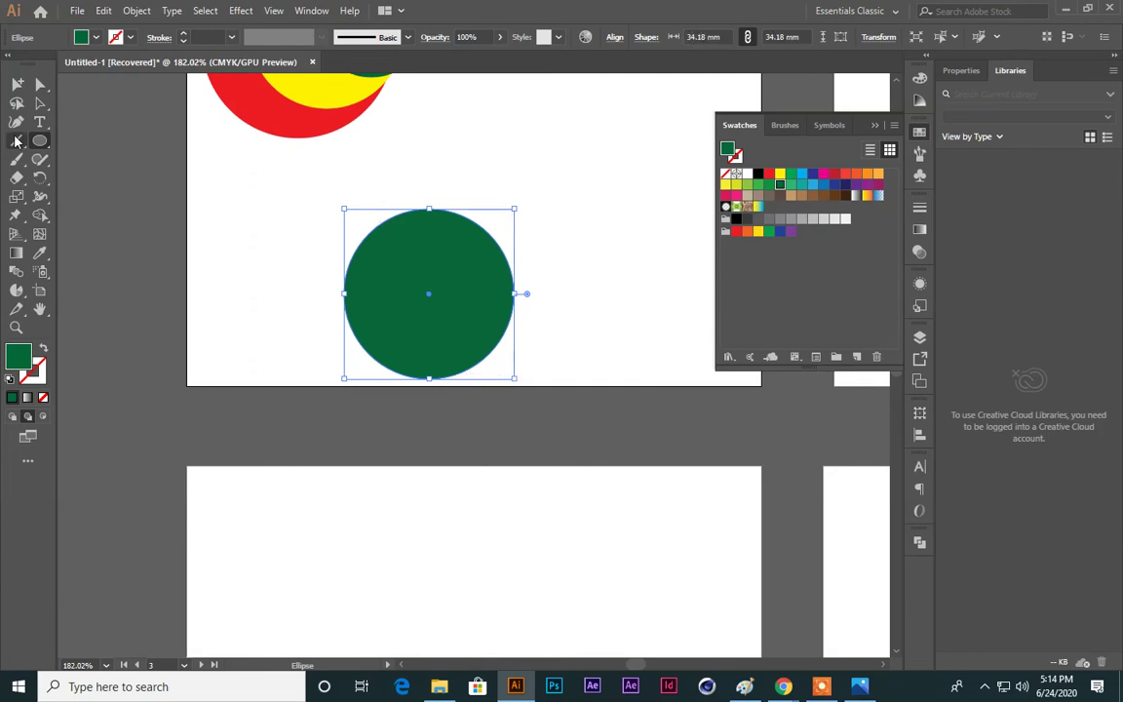
left_click_drag(468, 293, 575, 398)
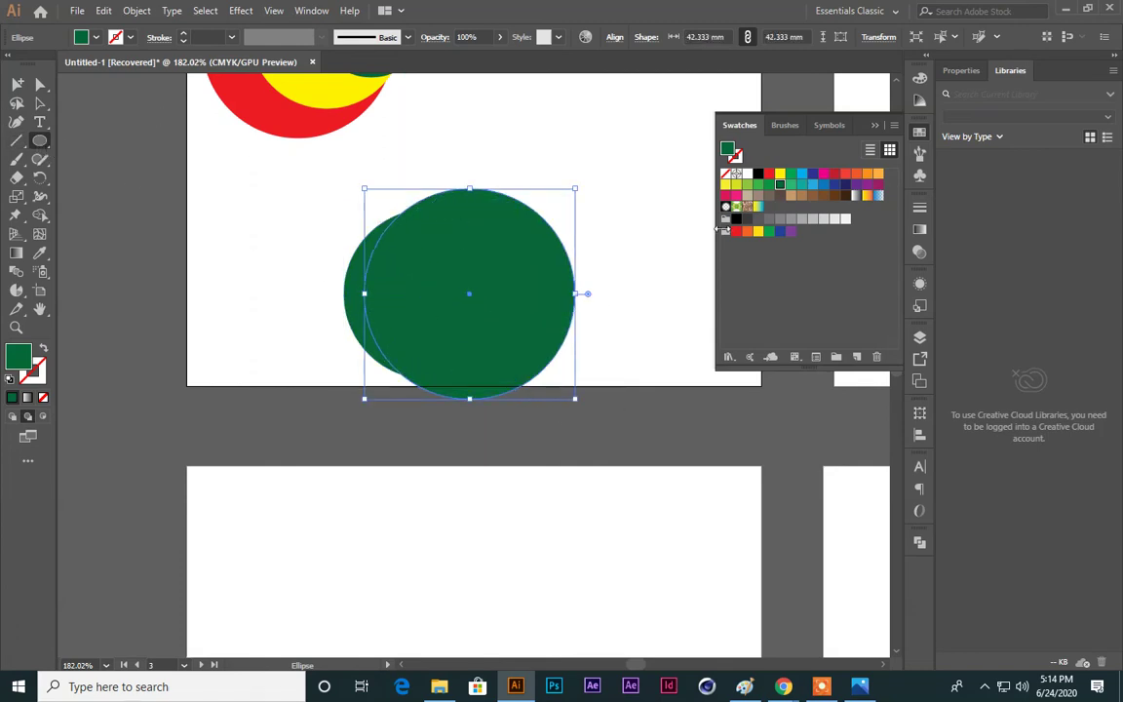
Step: Fill the larger lower circle with yellow, draw a circle about 31 mm wide behind the dark green one in light blue, and deselect
left_click(779, 174)
scroll(369, 234, "up", 3)
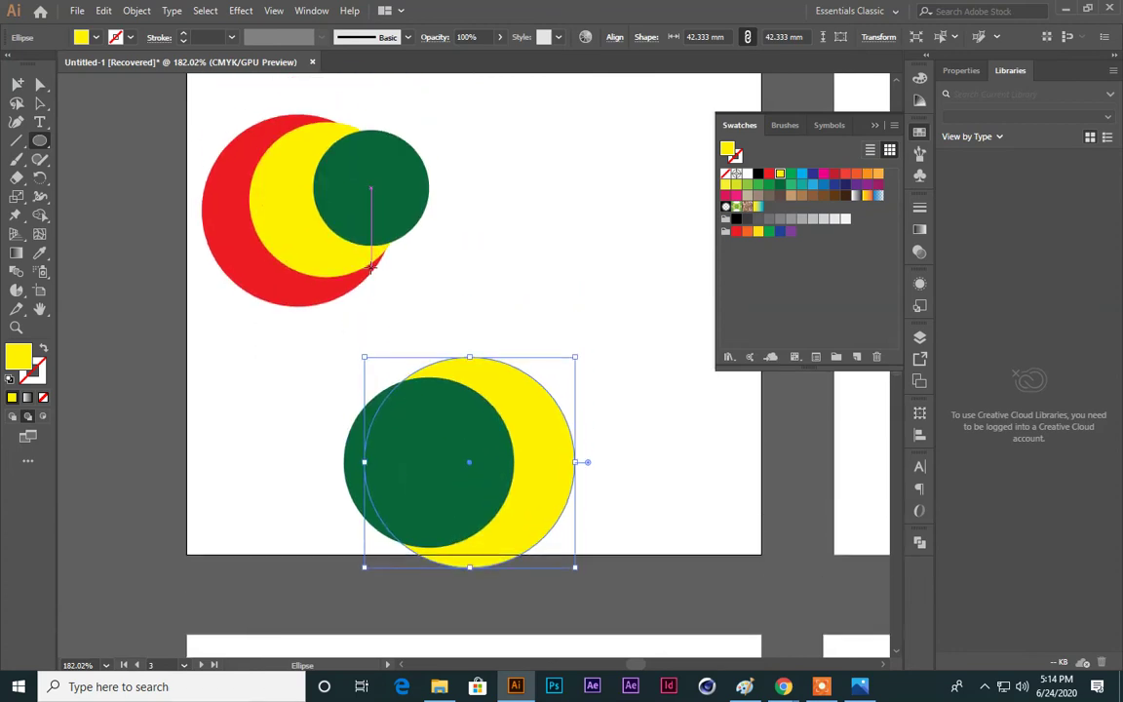
left_click_drag(348, 469, 425, 546)
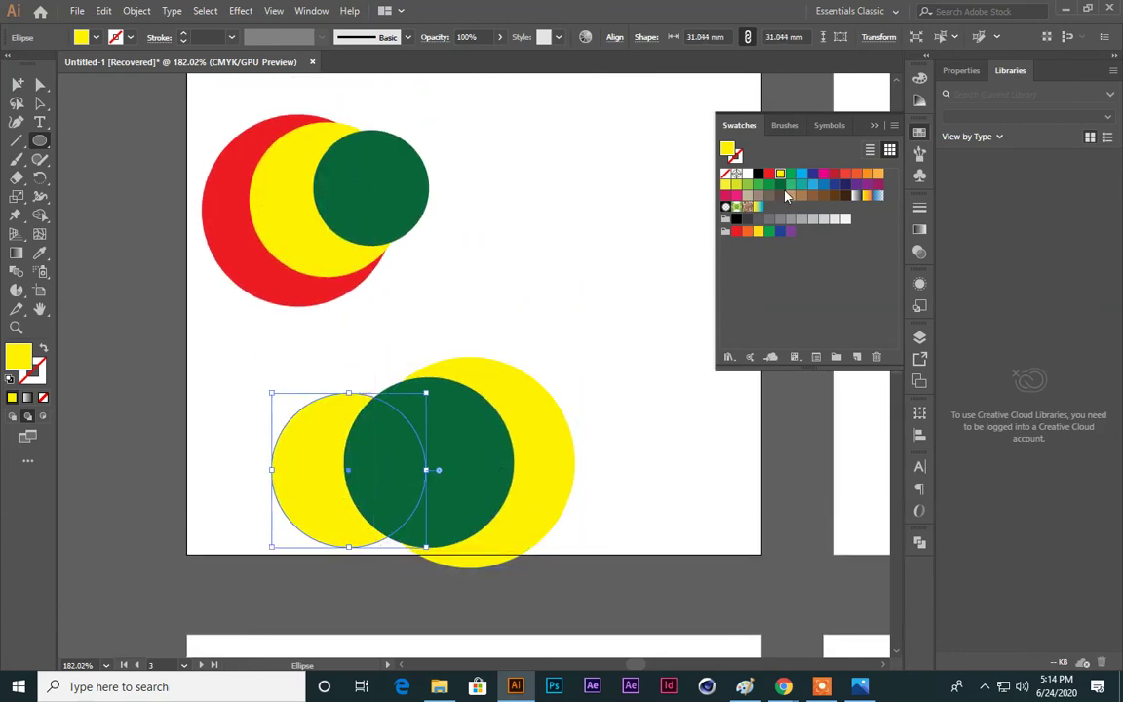
left_click(801, 176)
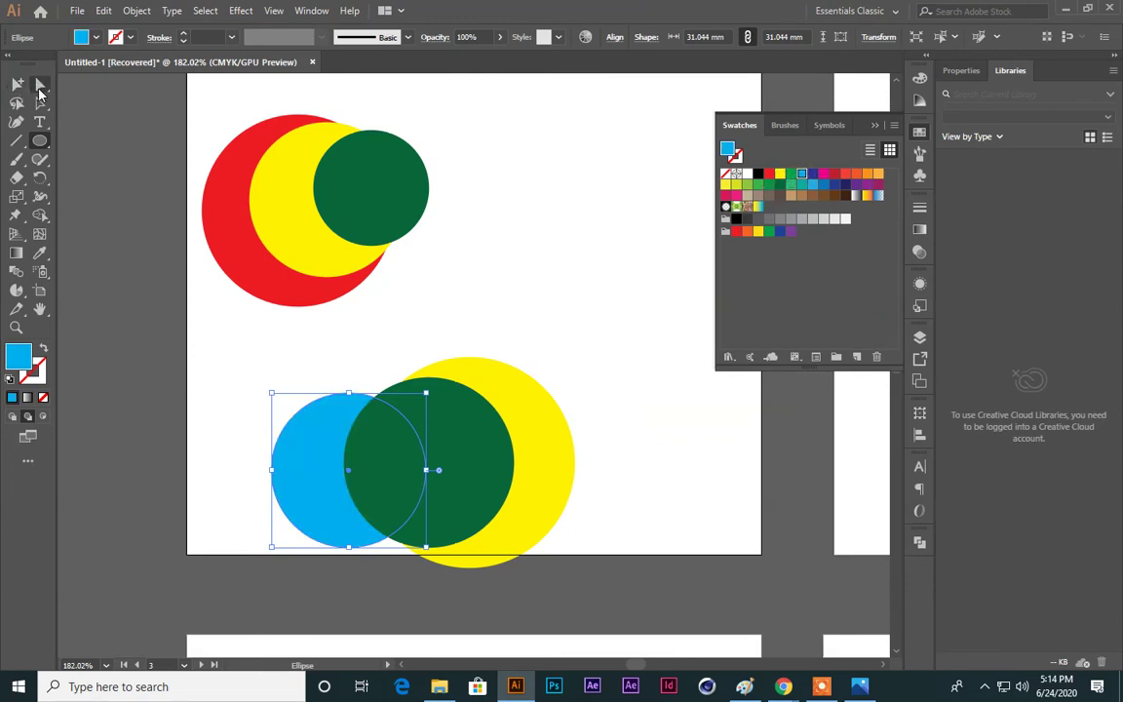
left_click(40, 104)
left_click(202, 364)
scroll(202, 366, "down", 2)
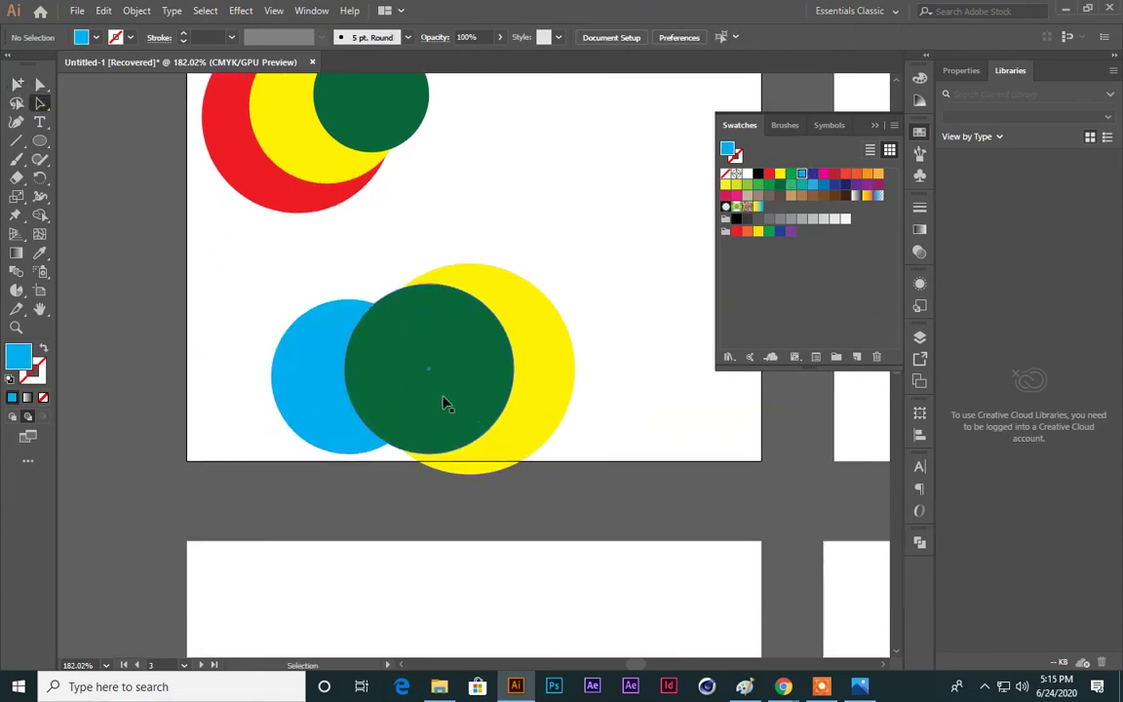
scroll(302, 331, "up", 3)
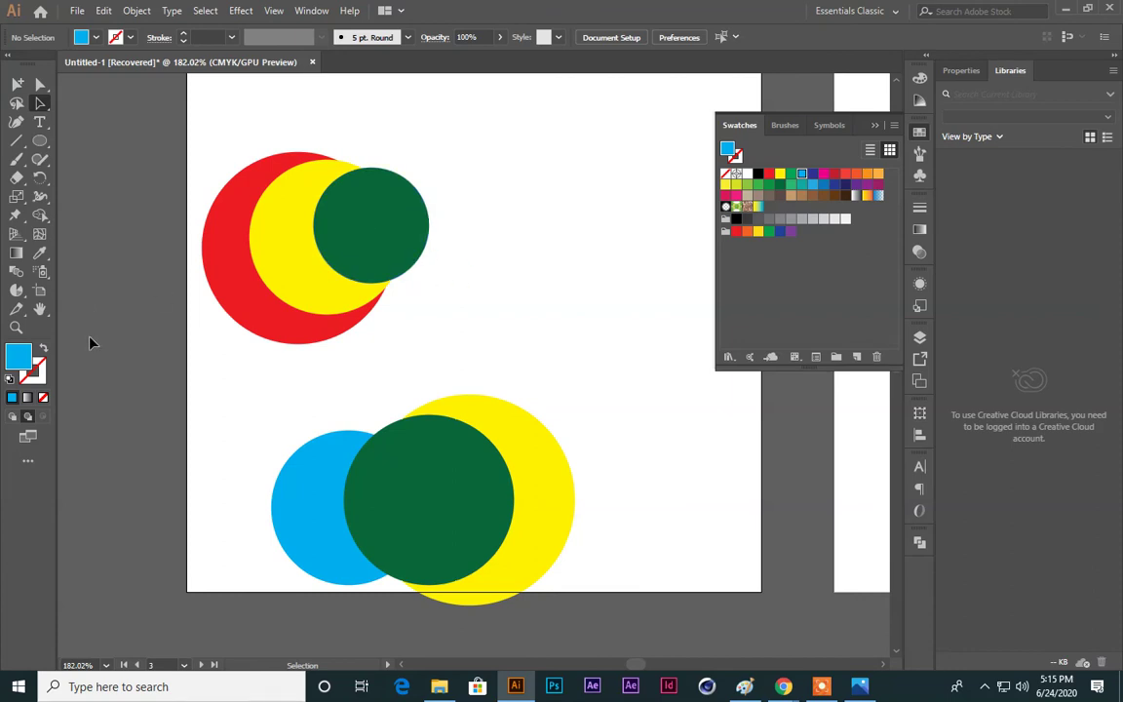
Step: Delete every circle except the light blue one and move that circle toward the artboard's right side
left_click_drag(204, 142, 544, 419)
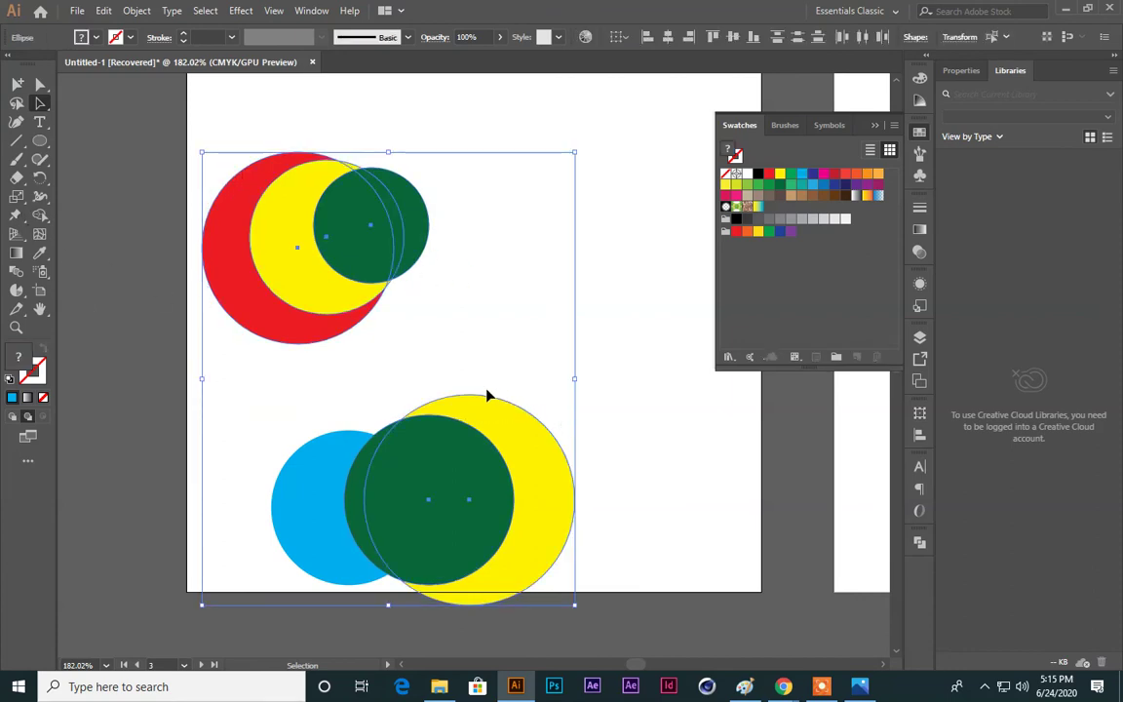
key("Delete")
left_click_drag(332, 555, 296, 439)
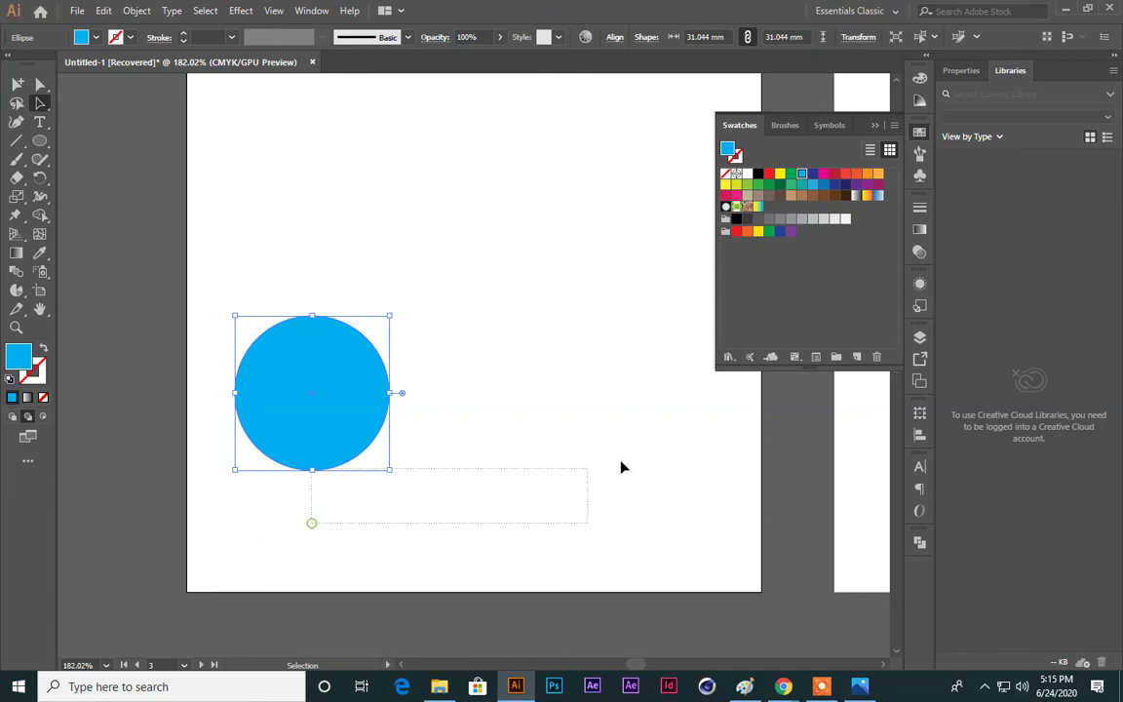
left_click_drag(367, 400, 601, 403)
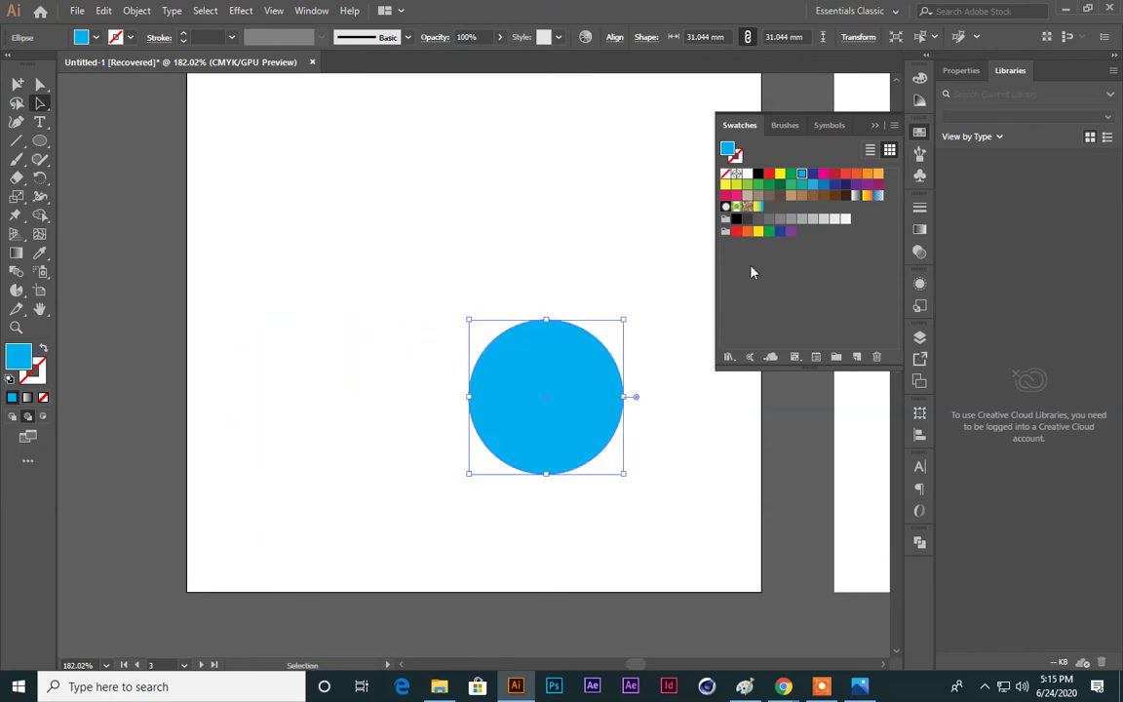
Step: Fill the remaining circle with golden yellow and move it off the artboard onto the empty canvas on its left
left_click(757, 232)
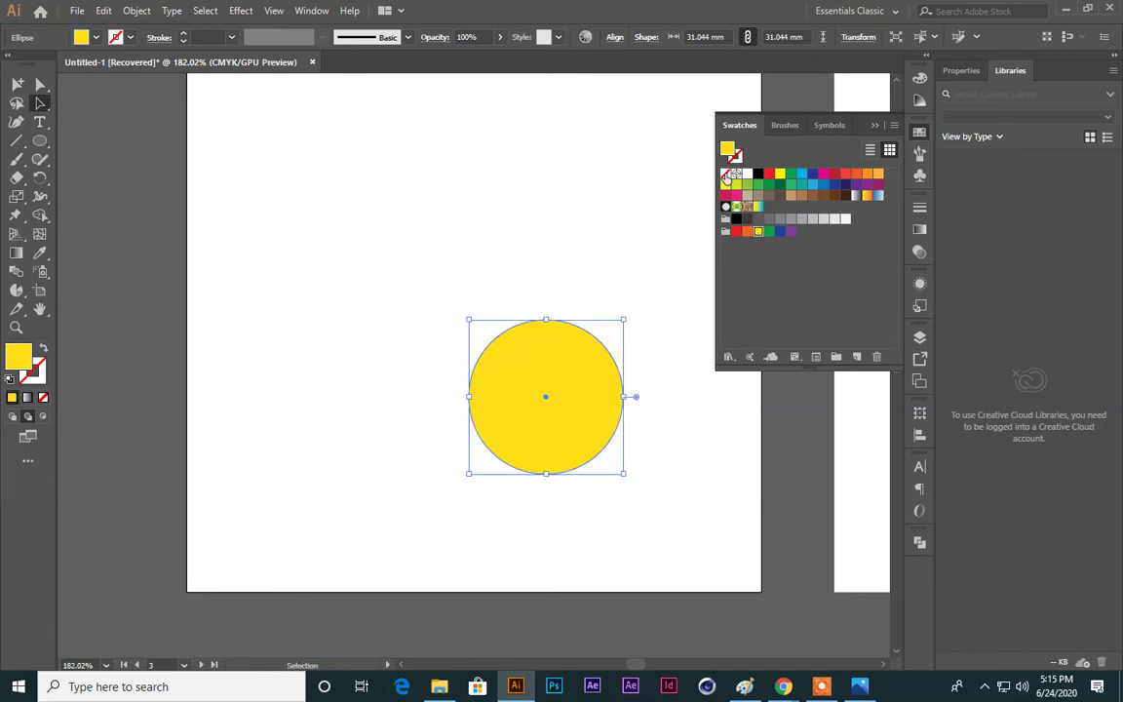
left_click(671, 494)
scroll(584, 243, "down", 3)
left_click_drag(584, 243, 95, 328)
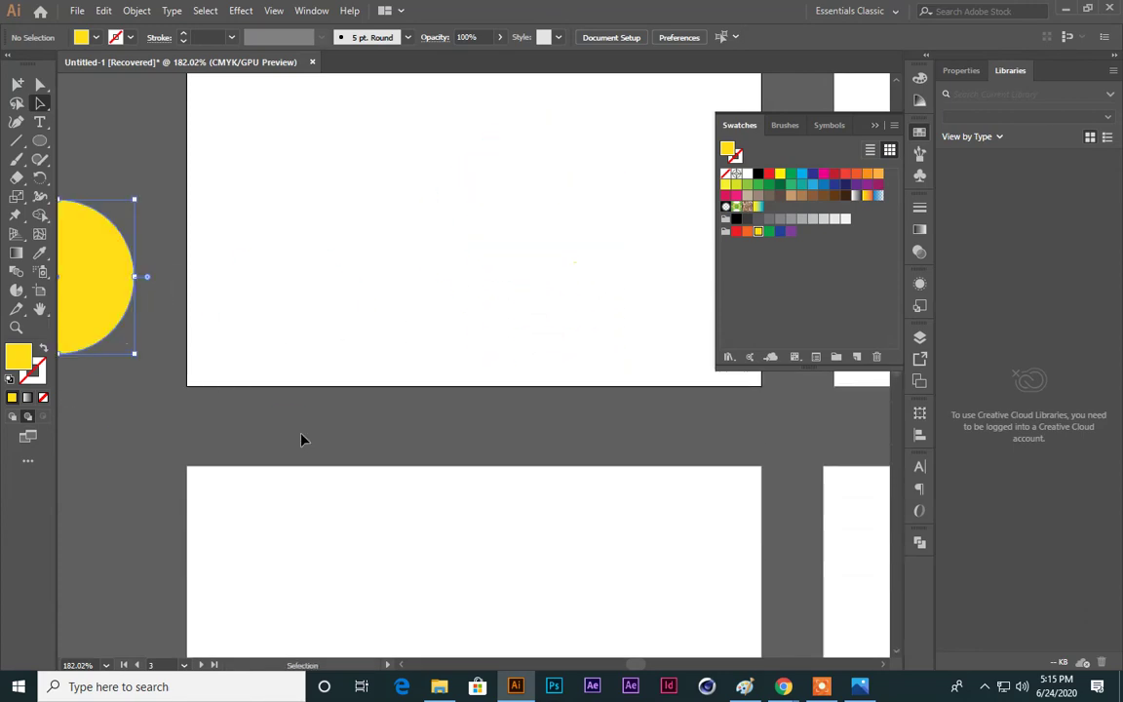
left_click(40, 310)
left_click_drag(300, 290, 702, 303)
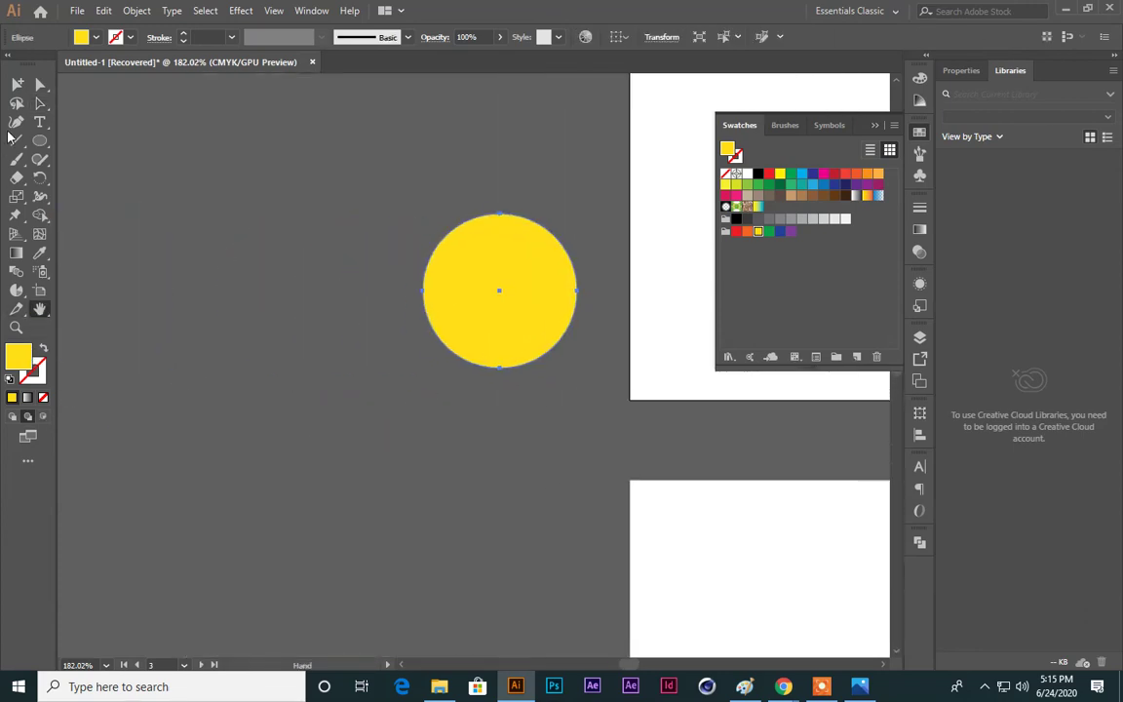
key("v")
key("a")
key("v")
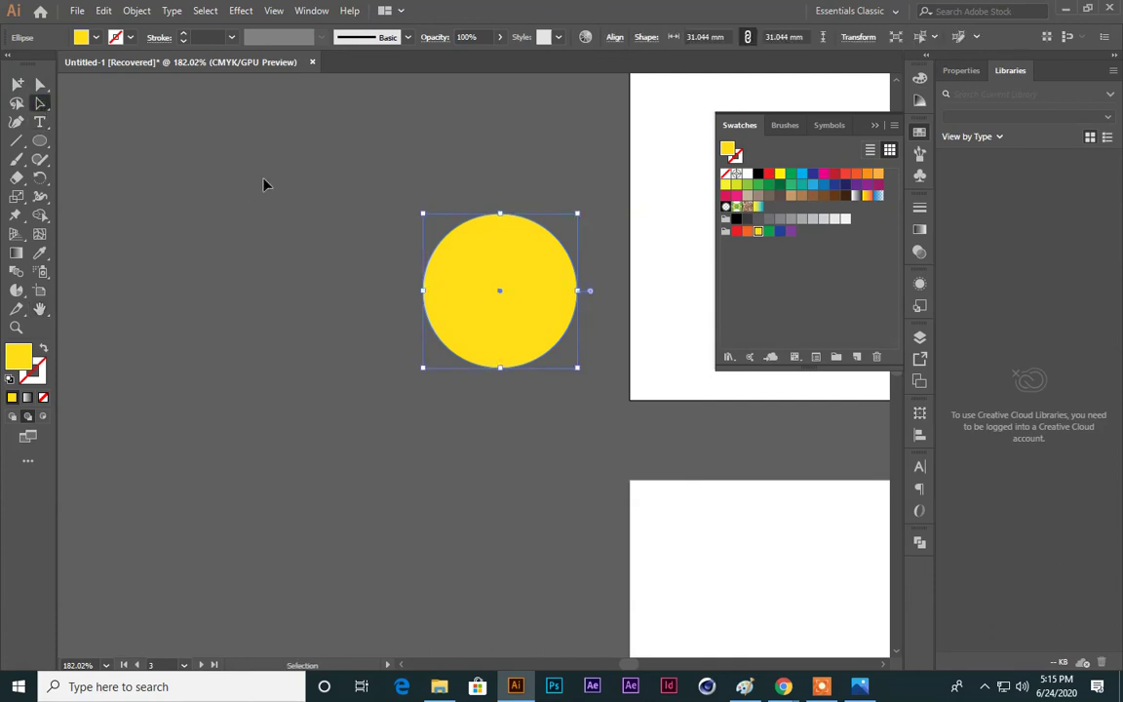
Step: Turn on Draw Inside mode for the yellow circle and change its fill to white
left_click(210, 375)
left_click(458, 269)
left_click(41, 418)
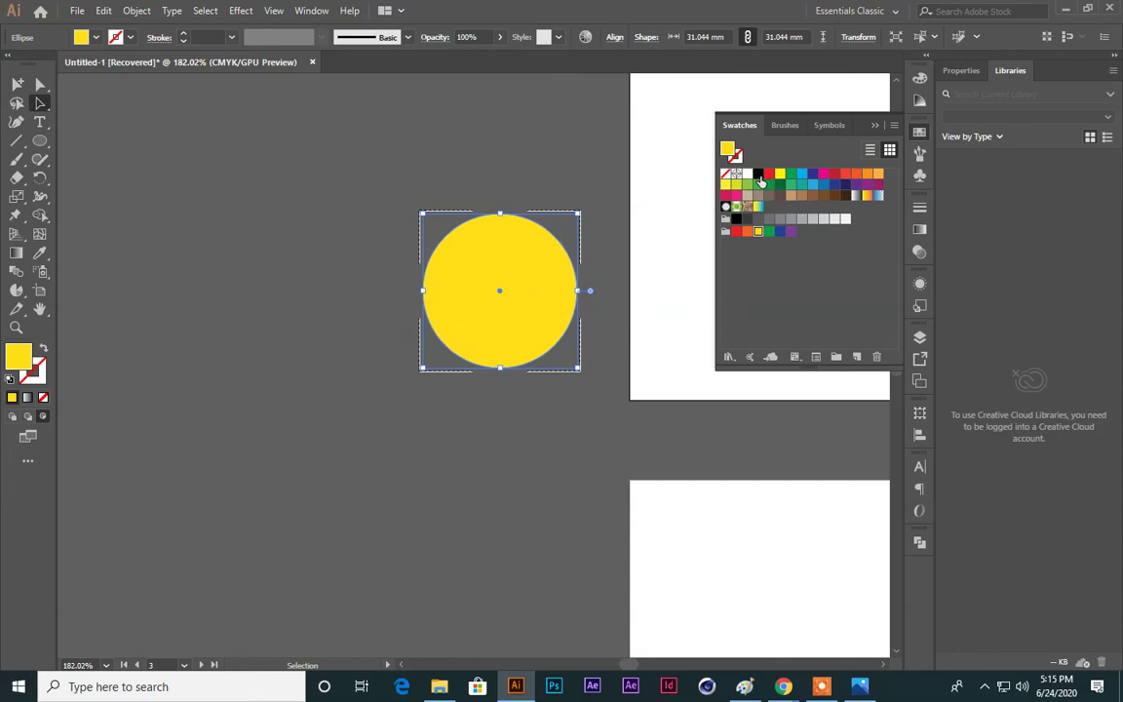
left_click_drag(40, 140, 78, 148)
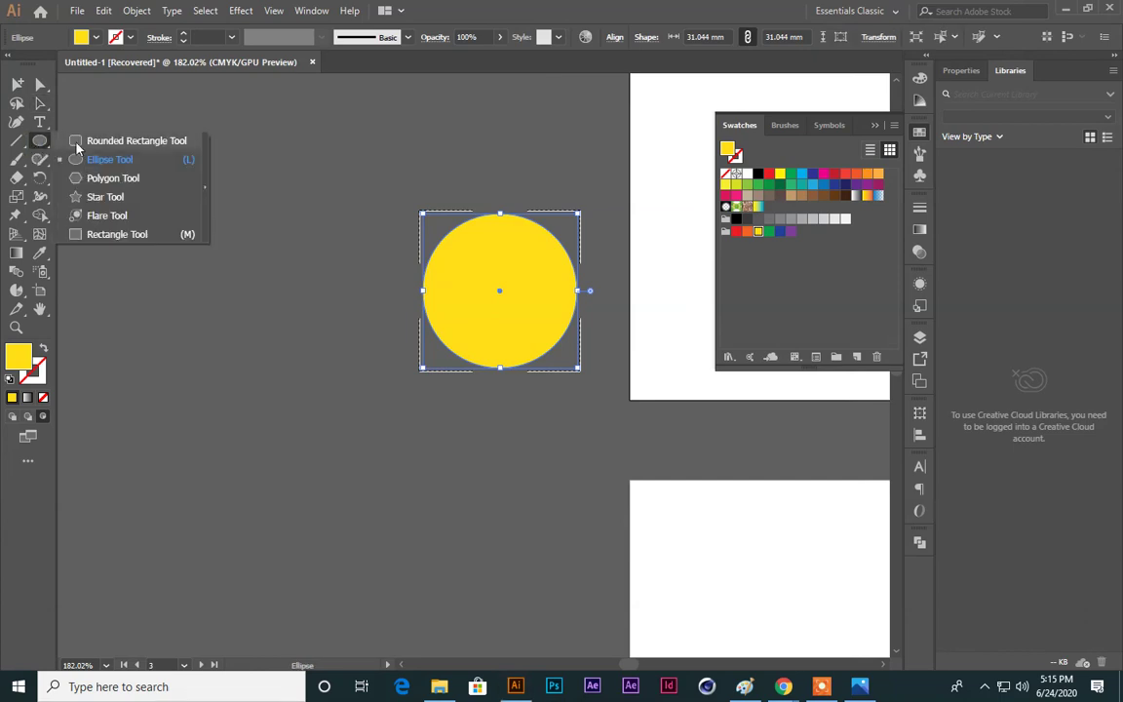
left_click(40, 102)
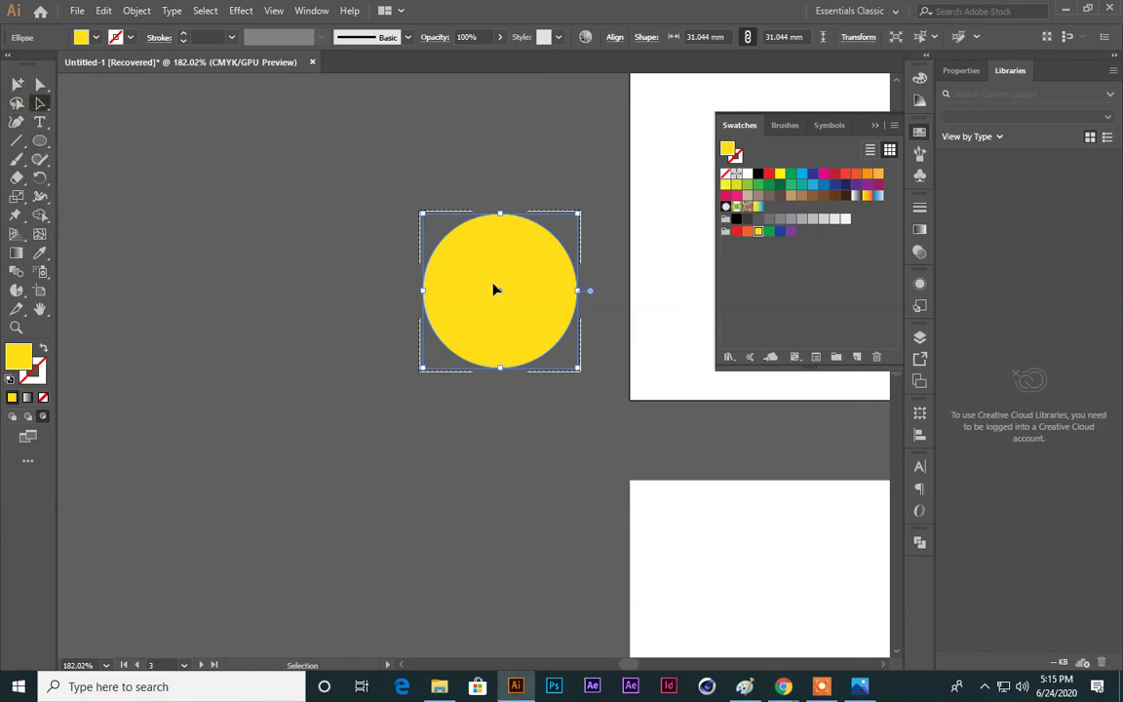
left_click(757, 174)
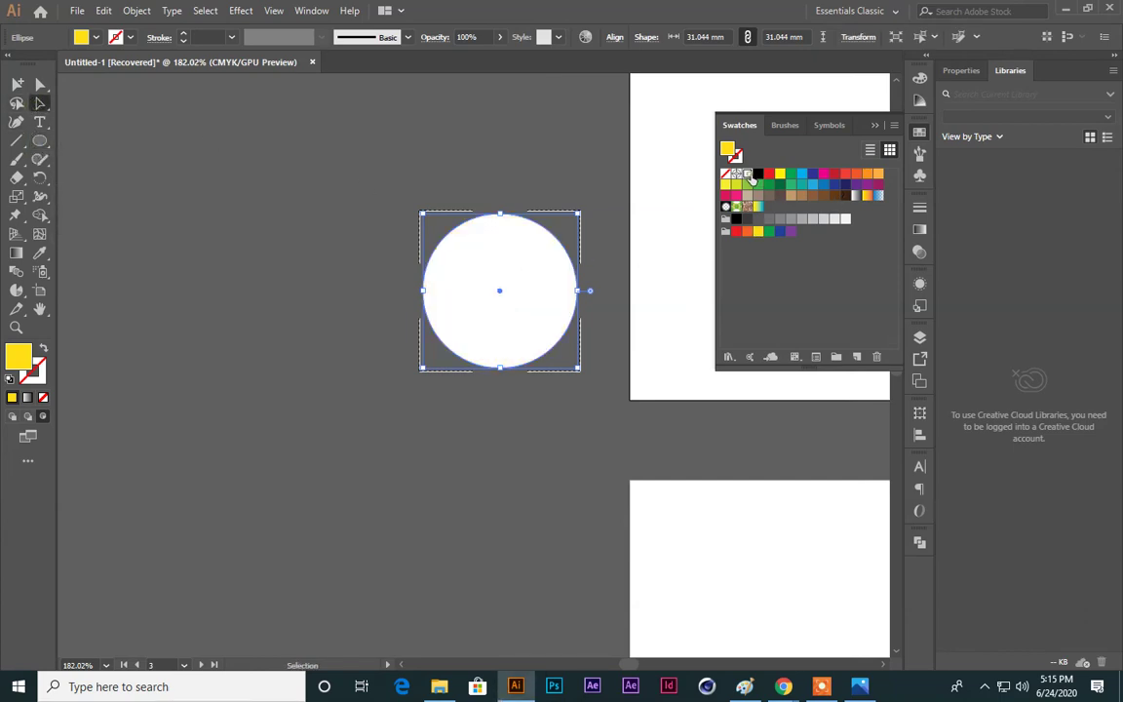
Step: Switch to the Google Meet call to check on the class and return to Illustrator
mouse_move(783, 686)
left_click(605, 596)
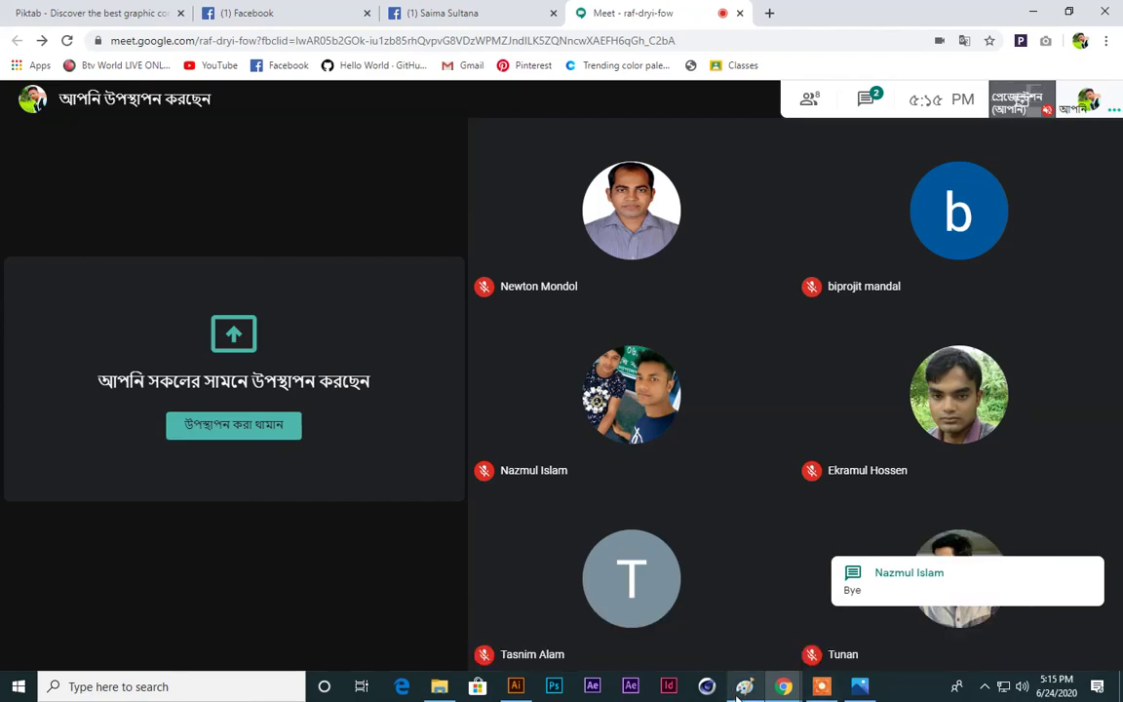
left_click(515, 686)
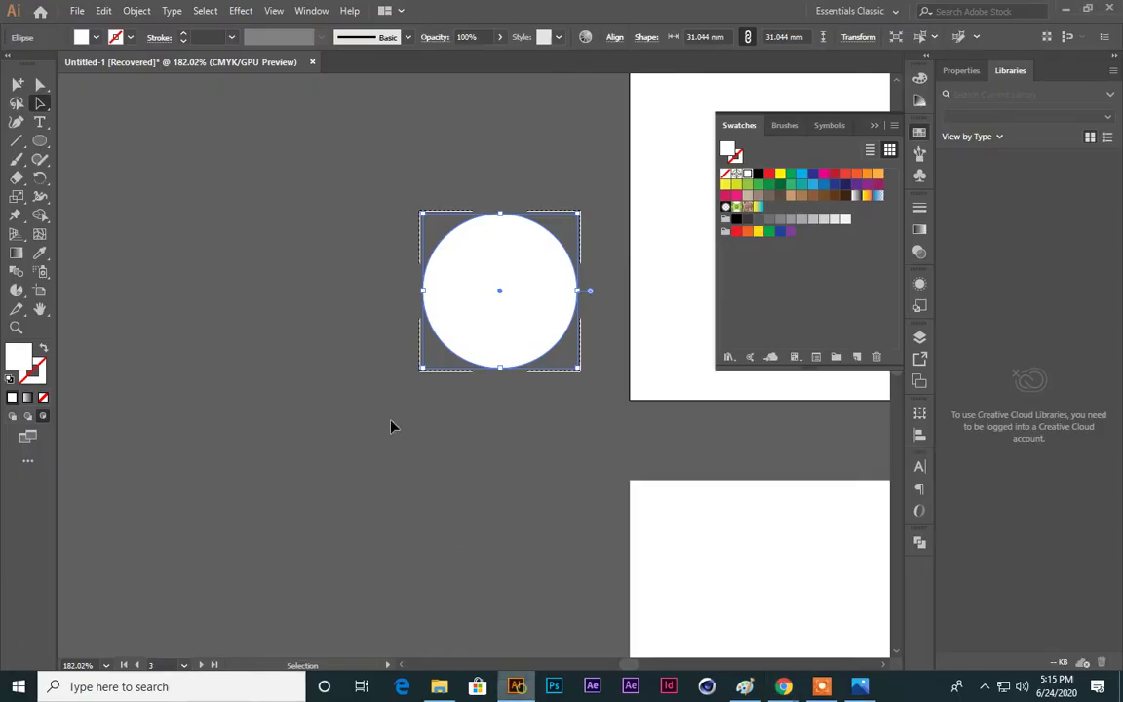
Step: Draw seven black hexagons inside the white circle, one central and six around its edge, to form a football, and deselect
left_click(455, 498)
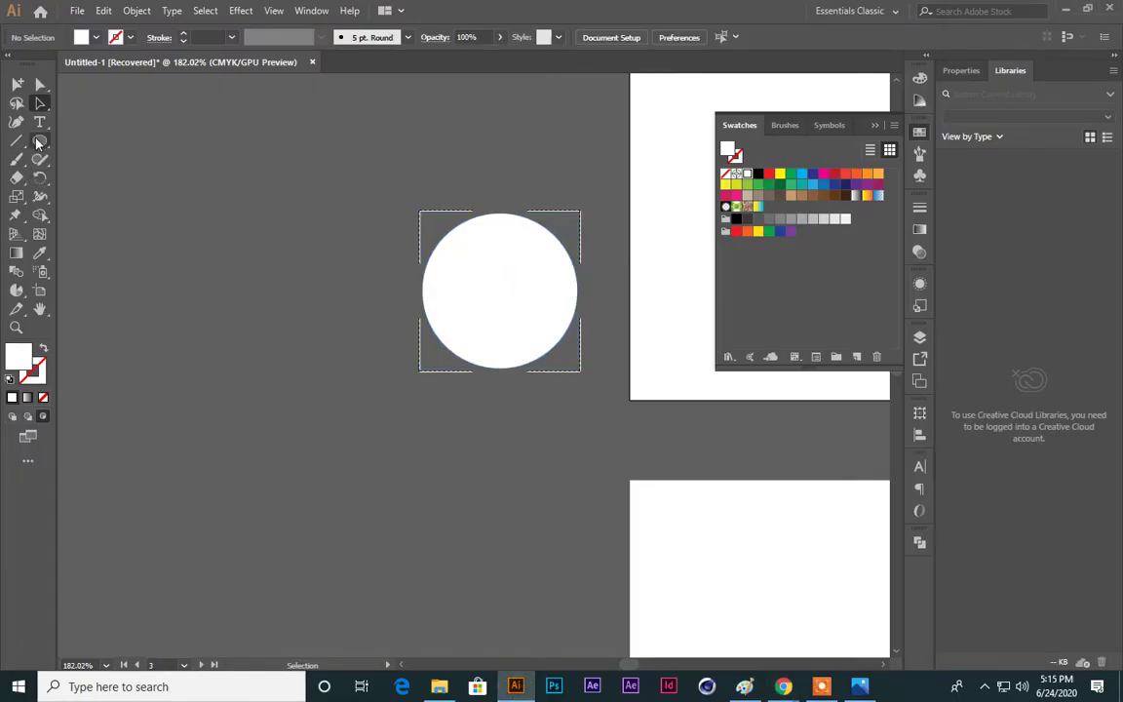
left_click_drag(39, 140, 107, 176)
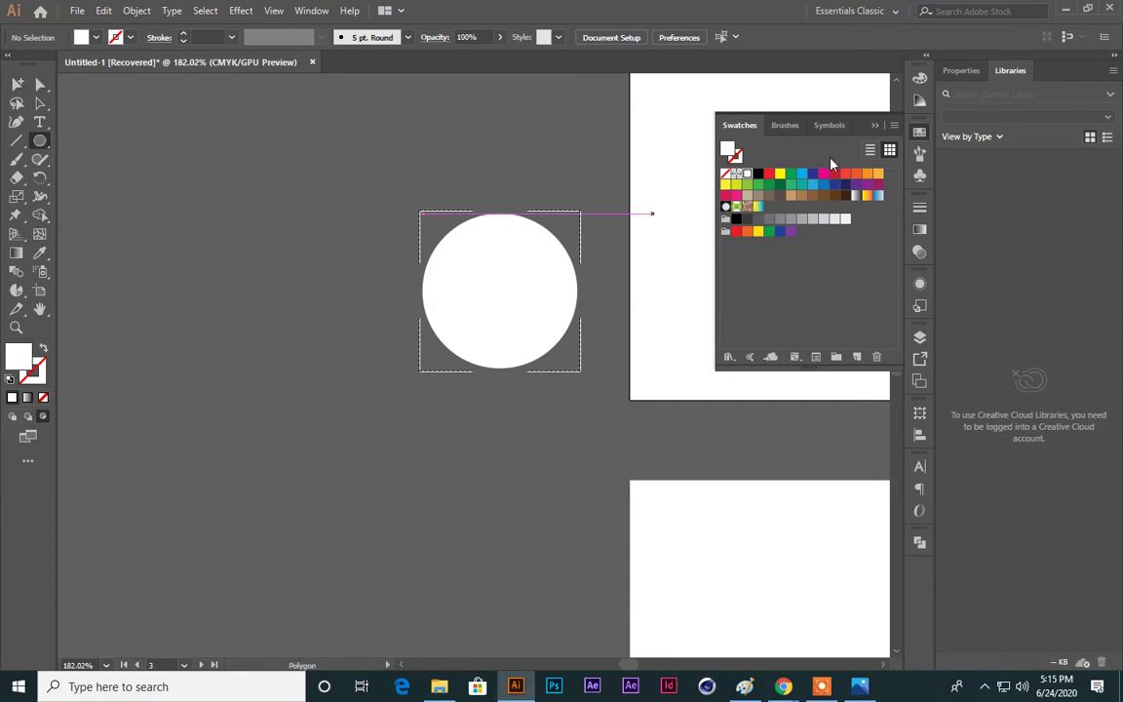
left_click(759, 174)
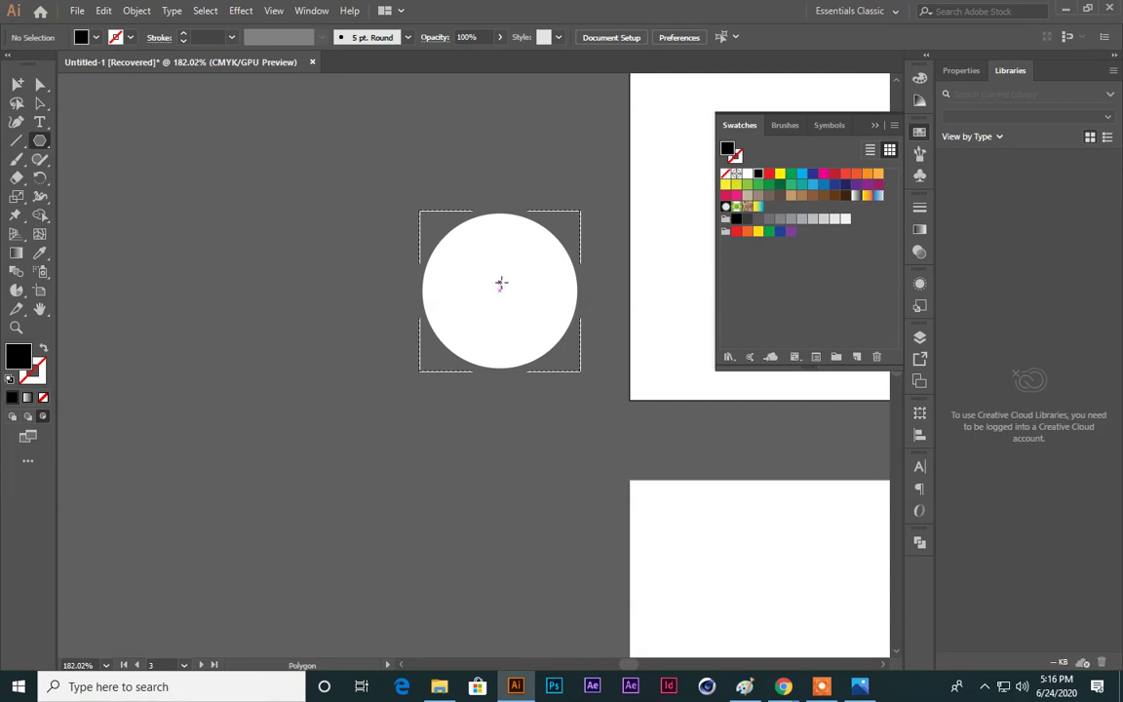
mouse_move(500, 283)
left_mouse_down()
mouse_move(568, 336)
mouse_move(575, 319)
left_mouse_up()
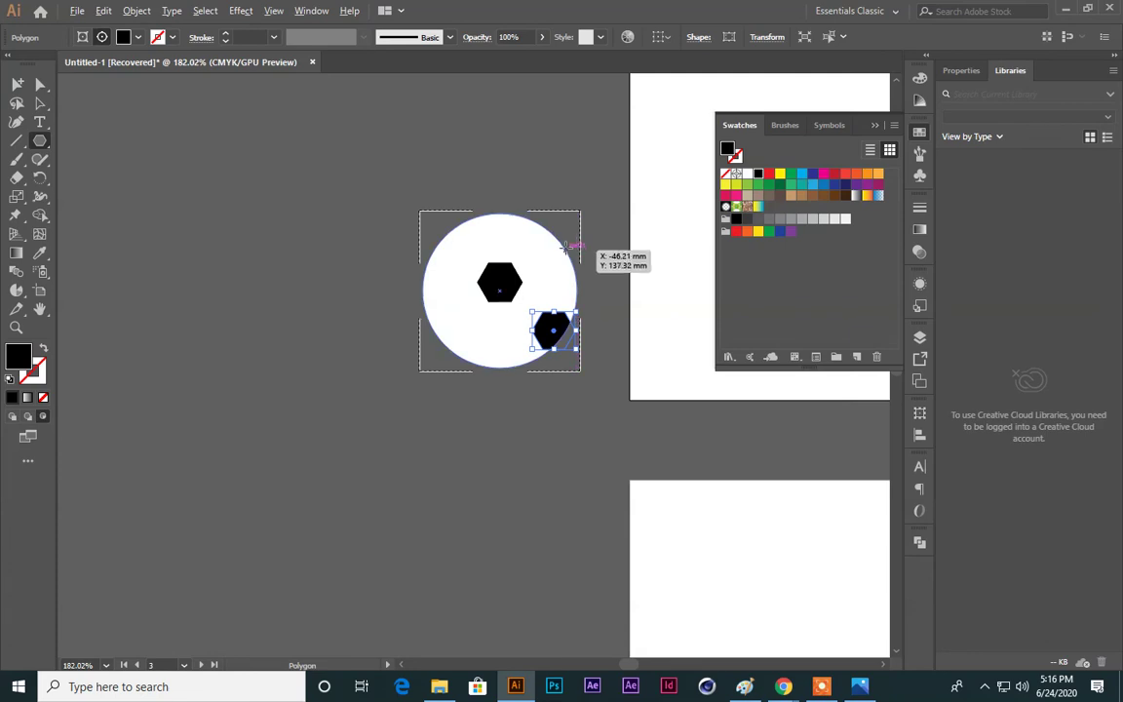
left_click_drag(564, 236, 574, 256)
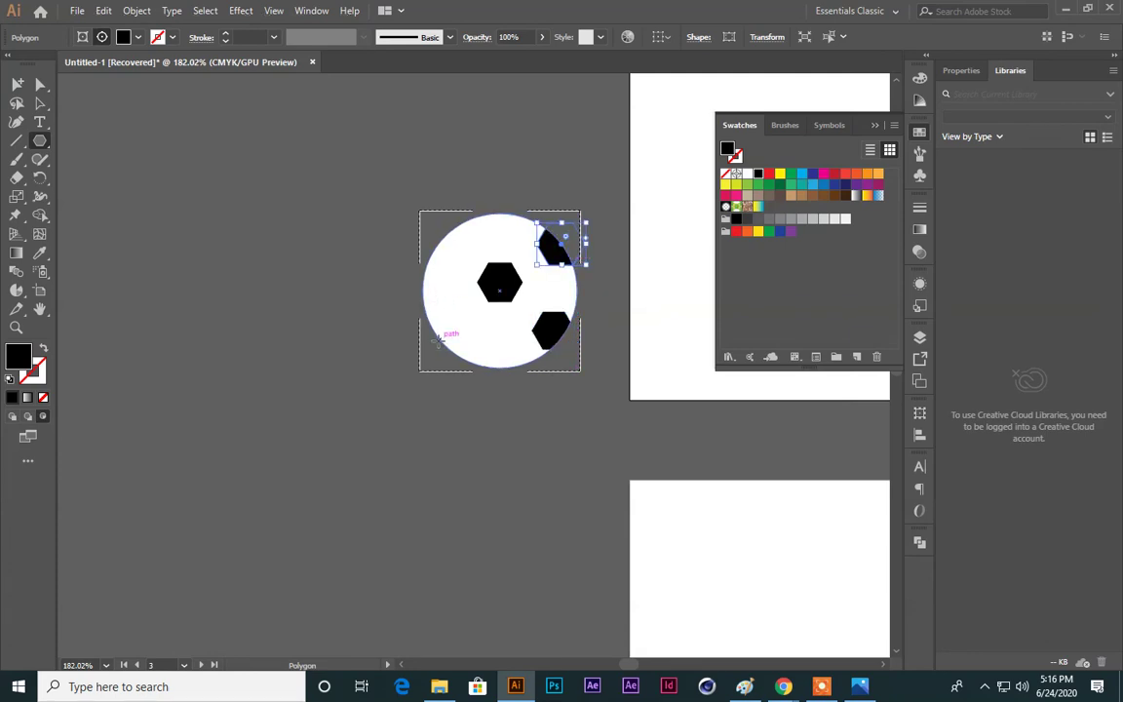
mouse_move(438, 338)
left_mouse_down()
mouse_move(446, 332)
mouse_move(505, 379)
left_mouse_up()
left_click_drag(457, 214, 473, 239)
left_click_drag(433, 280, 448, 292)
left_click(40, 102)
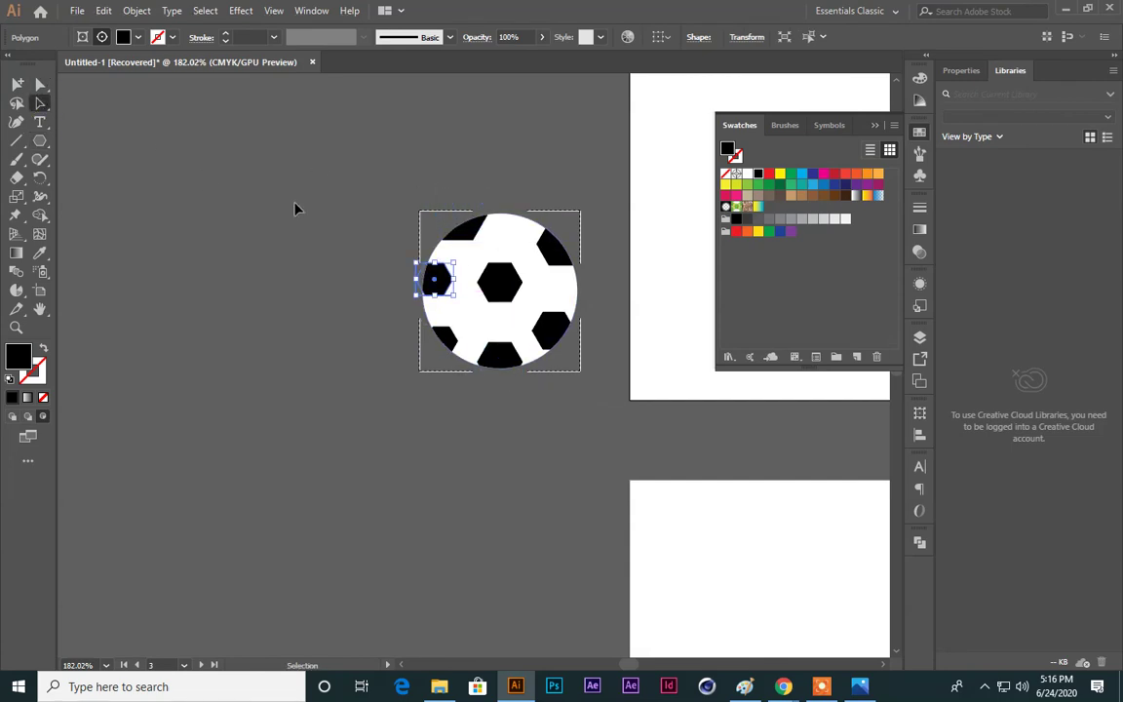
left_click(298, 207)
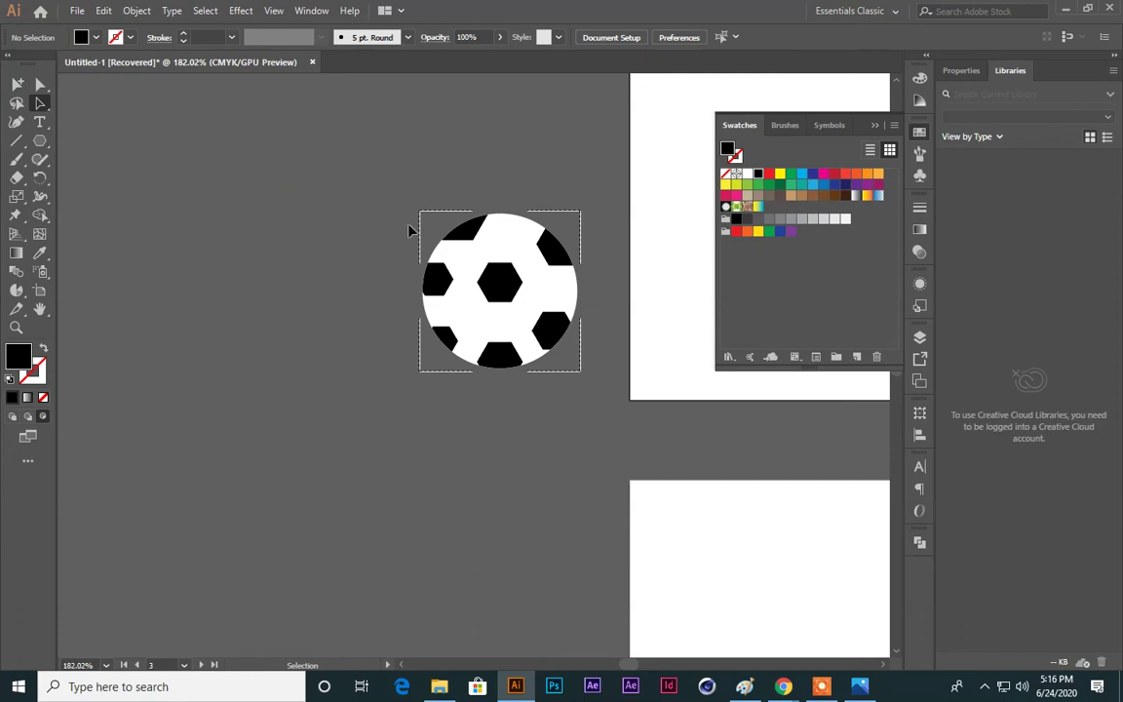
Step: Return to Draw Normal mode, move the football slightly to the left as one clipped object, and deselect it
left_click(12, 415)
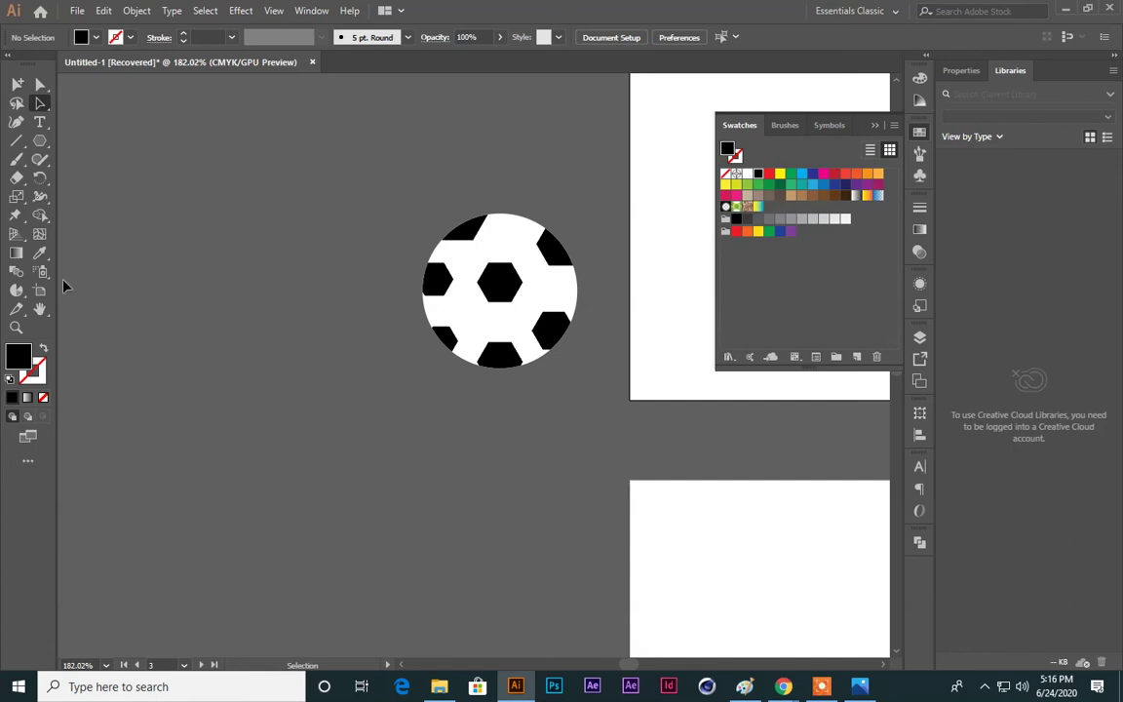
left_click(488, 229)
left_click(482, 453)
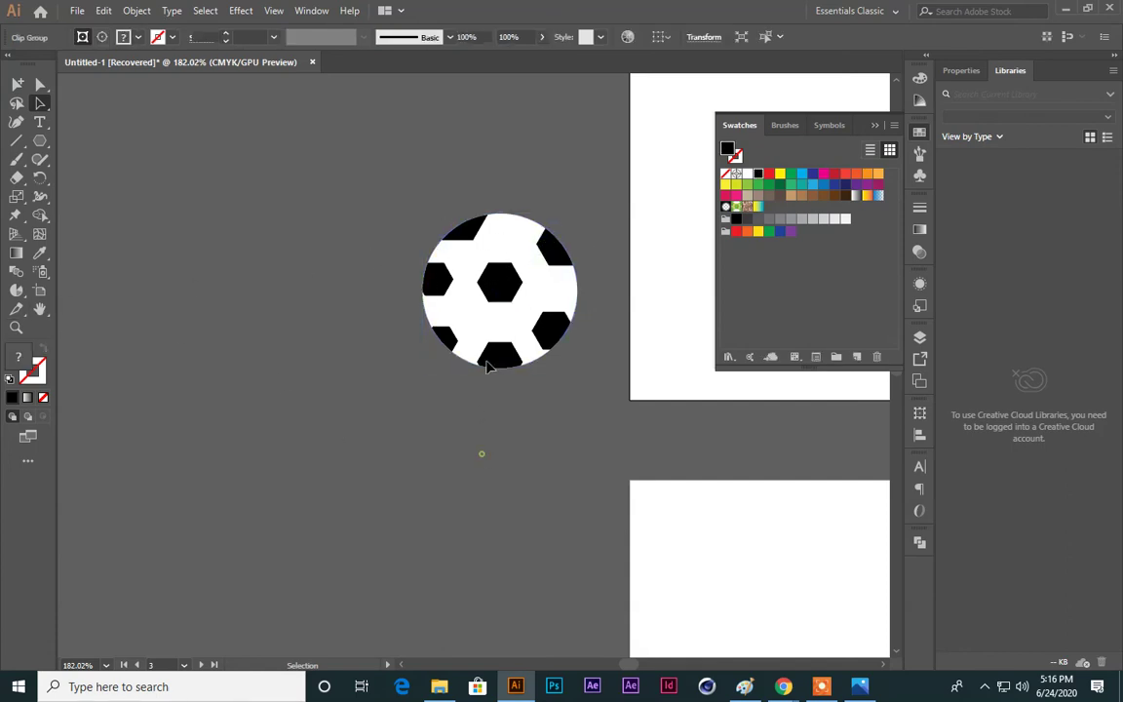
mouse_move(502, 283)
left_mouse_down()
mouse_move(346, 308)
mouse_move(495, 295)
left_mouse_up()
left_click(452, 418)
left_click(524, 487)
Step: Switch to Google Meet, stop the current presentation and share the Untitled-1 Illustrator window with the class
mouse_move(783, 686)
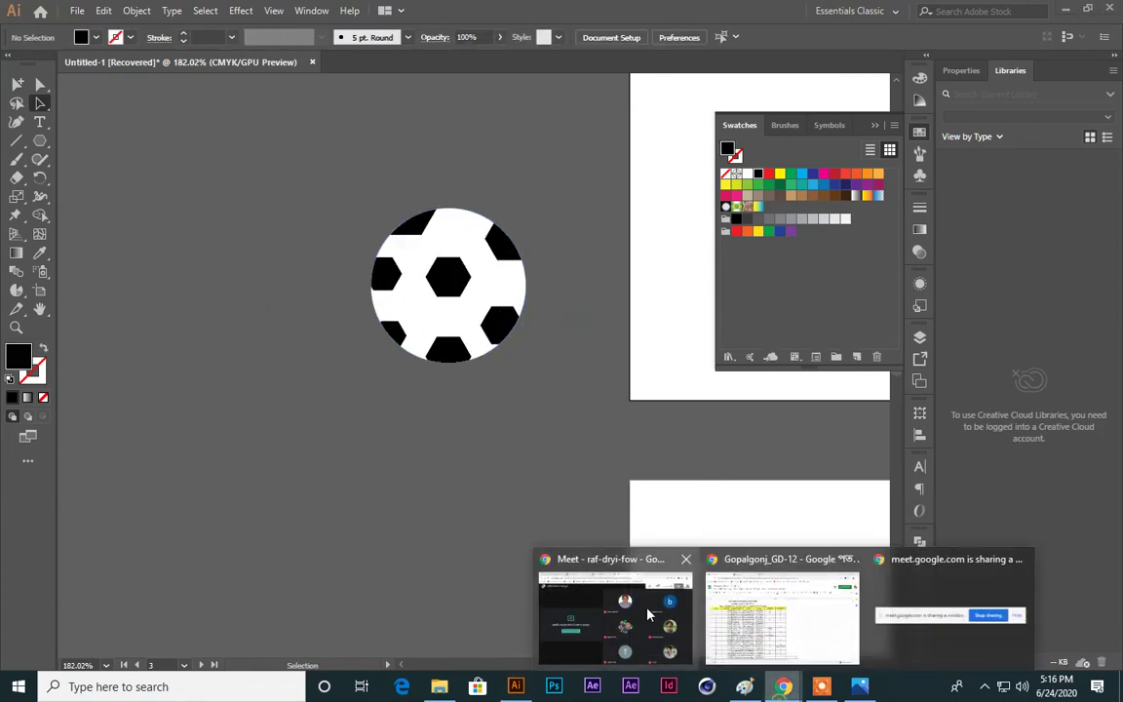
left_click(643, 596)
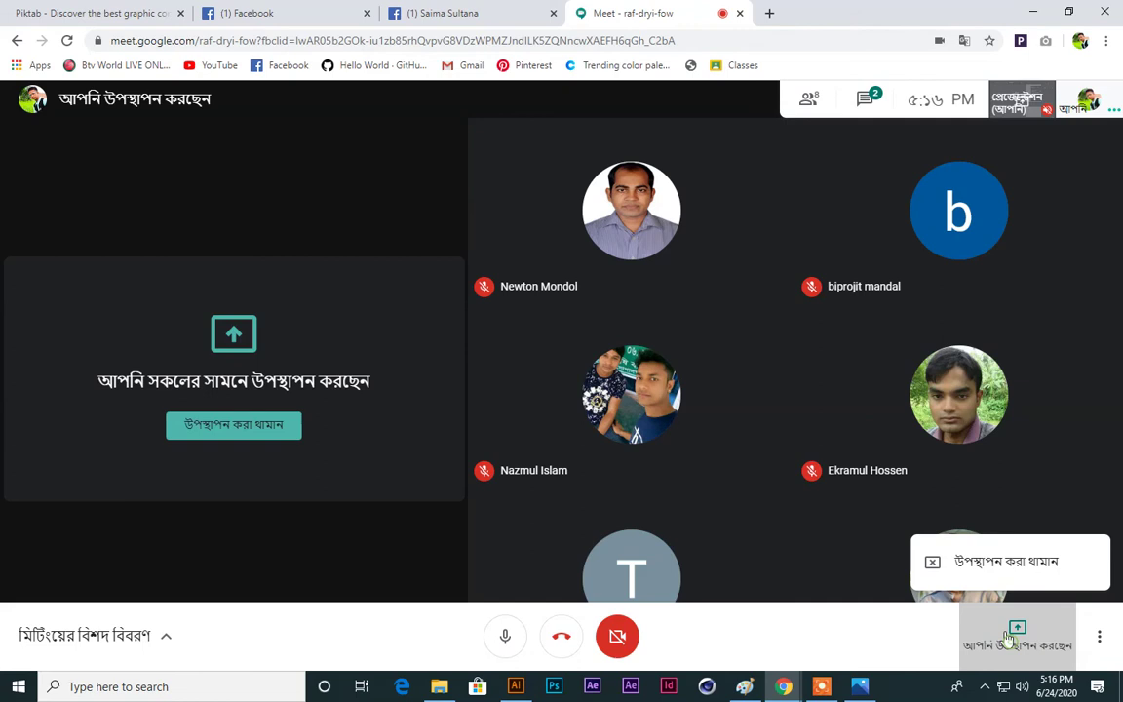
left_click(985, 565)
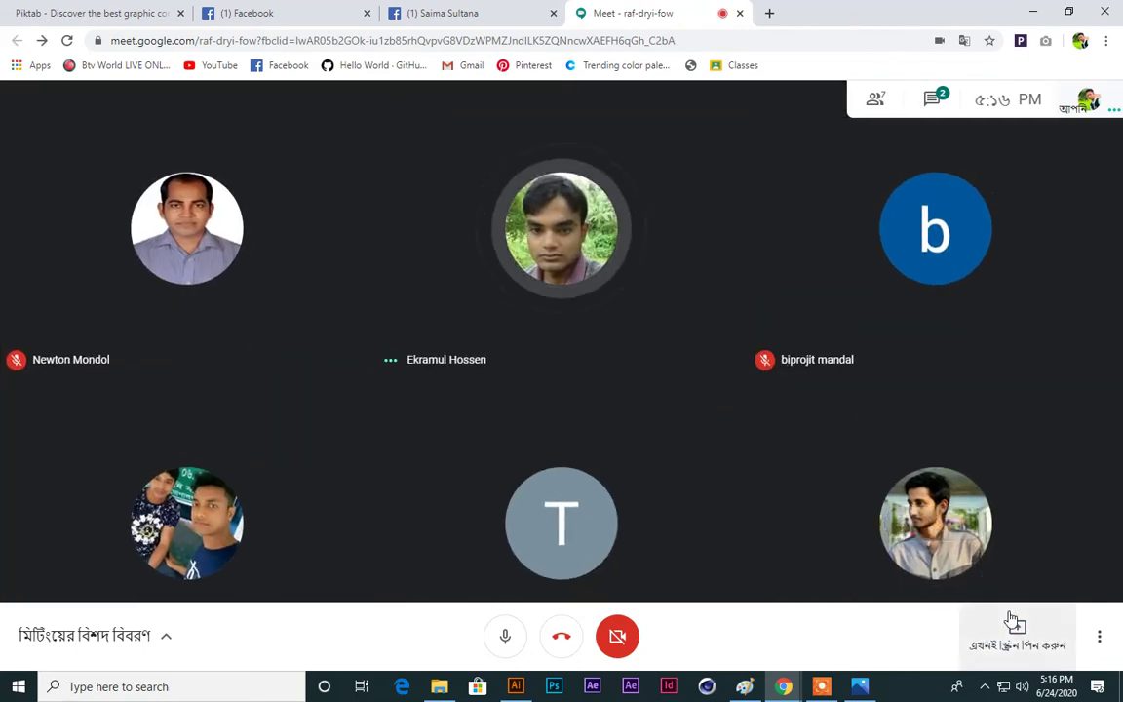
left_click(975, 653)
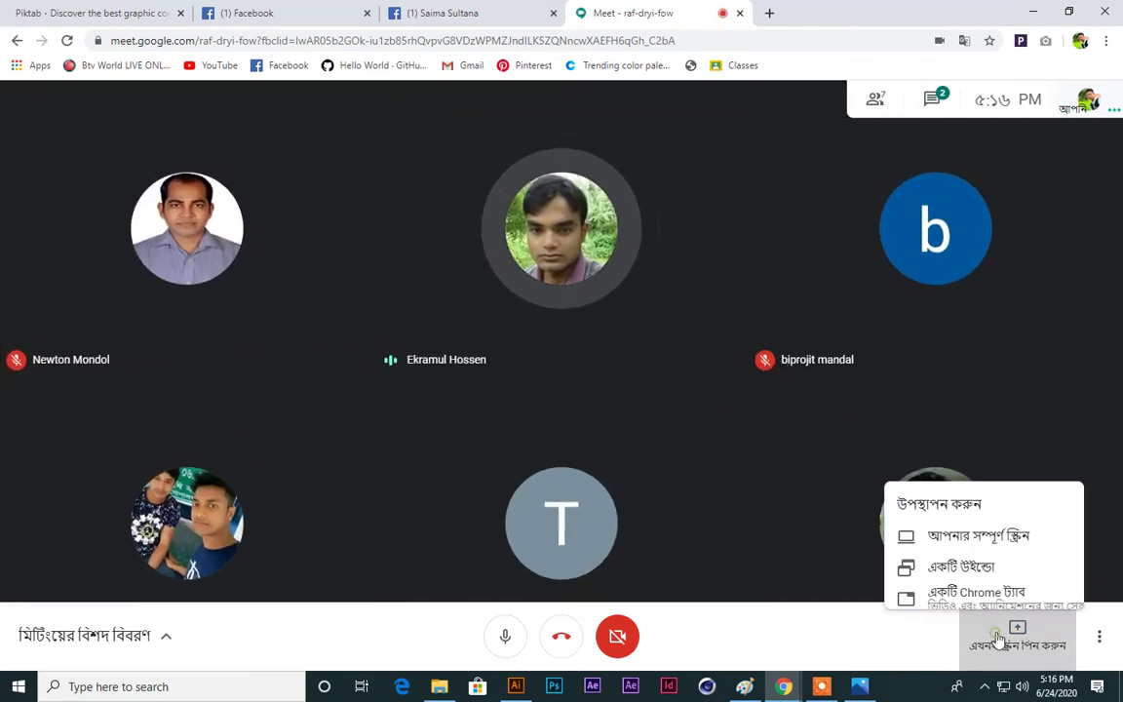
left_click(875, 529)
left_click(688, 173)
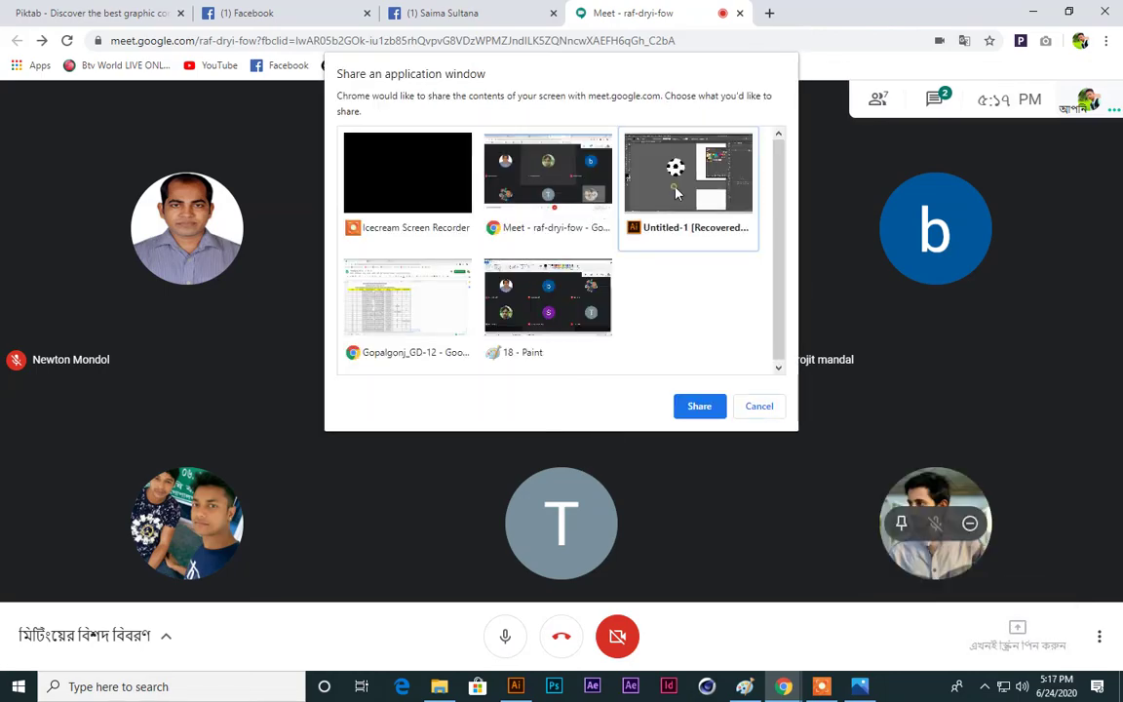
left_click(699, 406)
Step: Delete the football clip group from the canvas
scroll(531, 421, "up", 1)
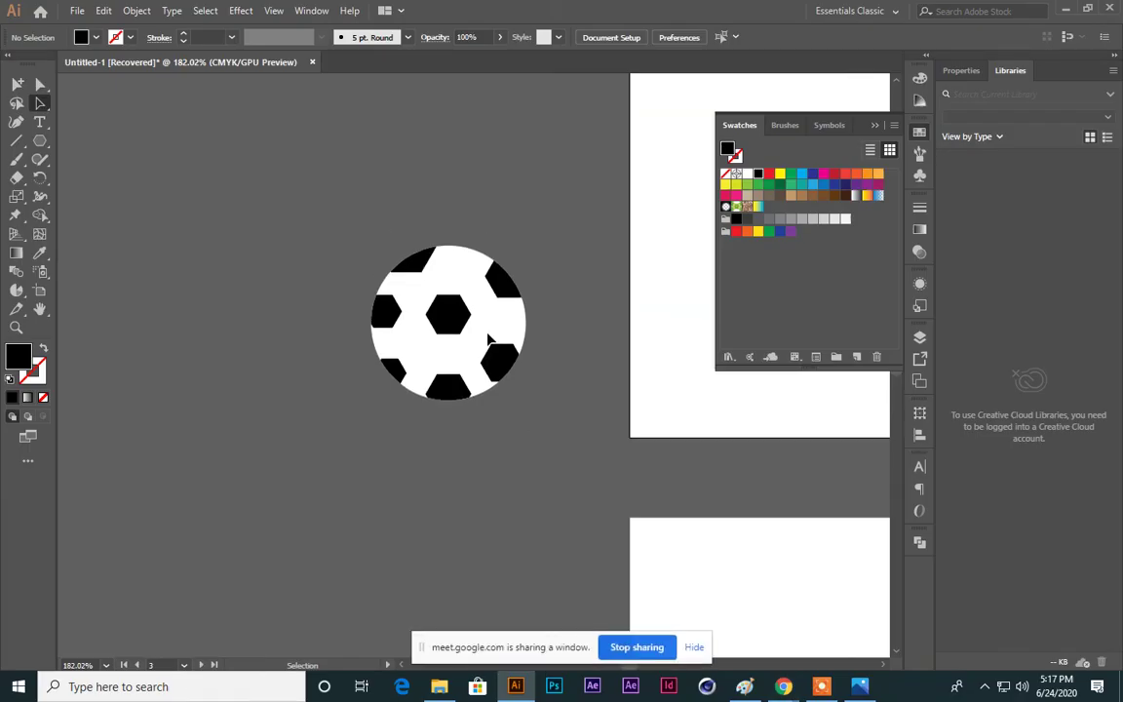
left_click(509, 402)
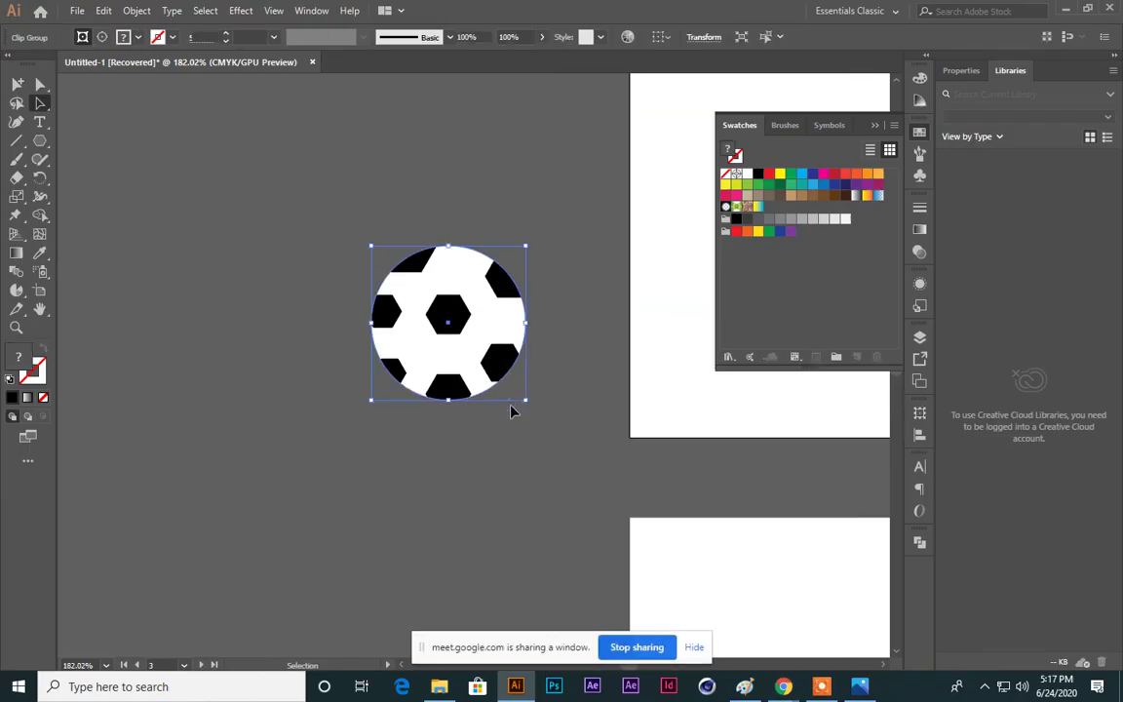
key("Delete")
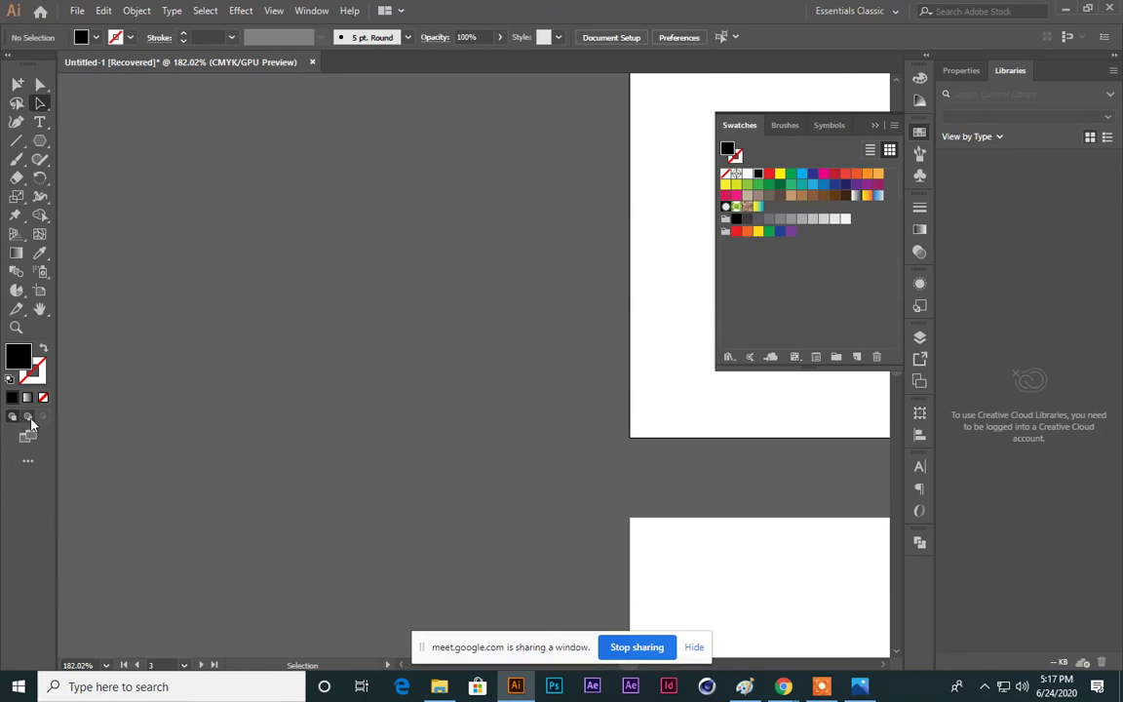
Step: Draw a black circle about 25 mm across in Draw Normal mode on the canvas beside the artboards, and deselect it
left_click_drag(41, 143, 77, 148)
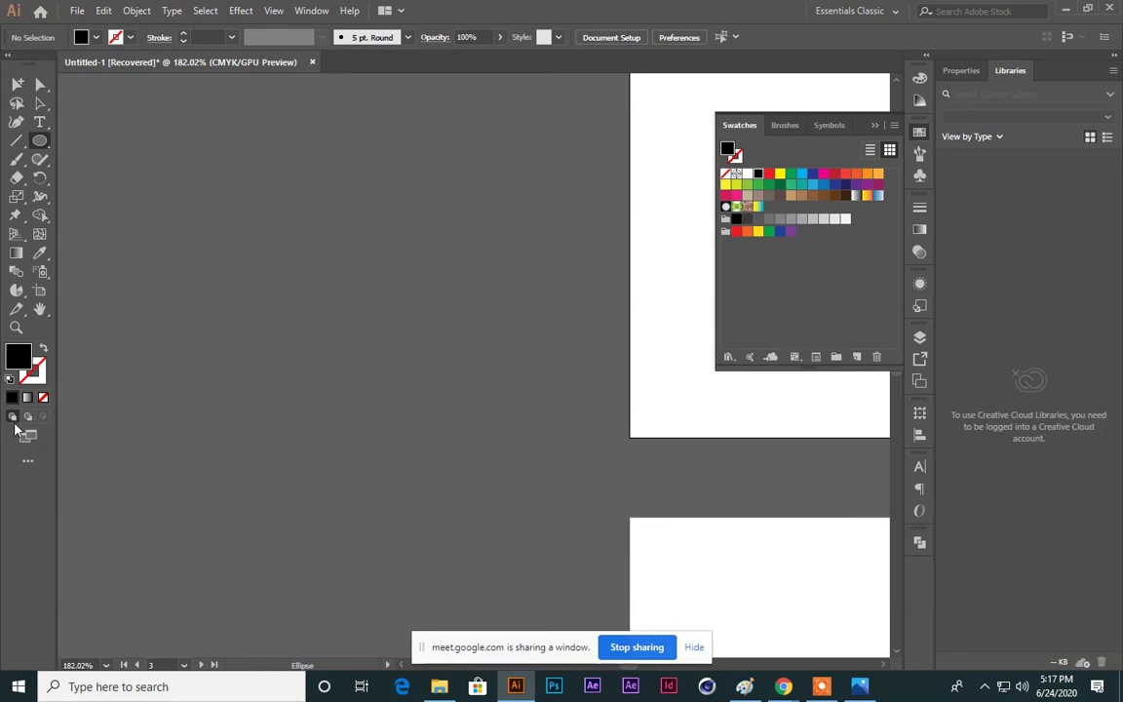
left_click_drag(370, 339, 433, 401)
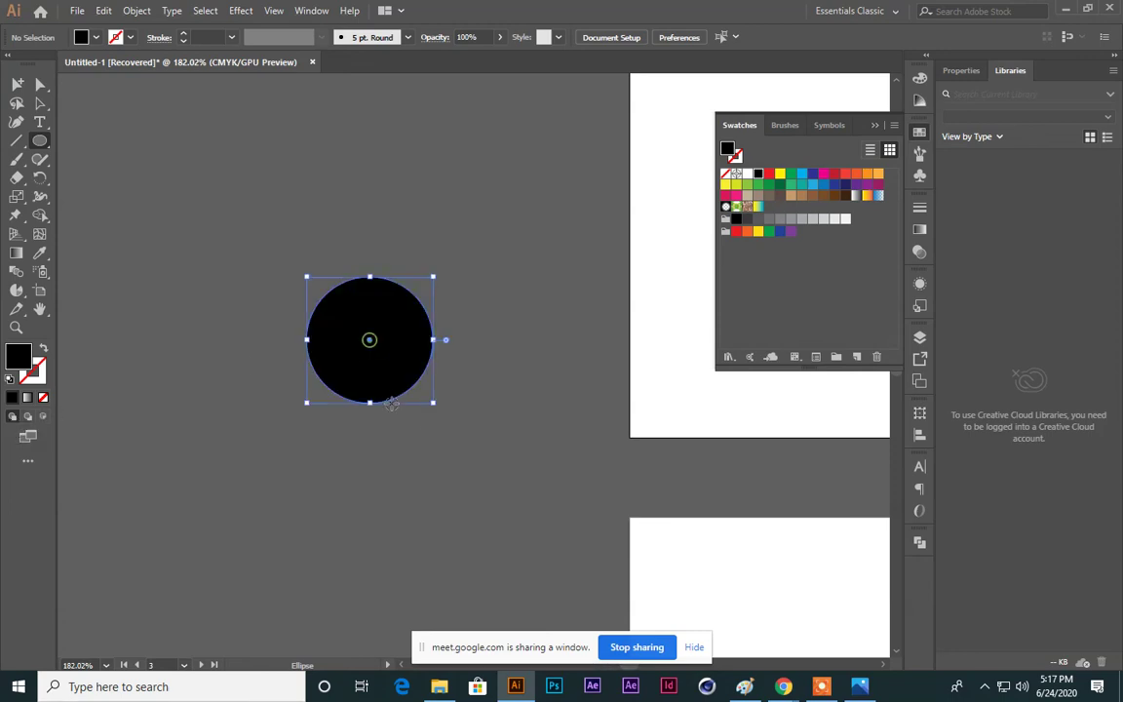
key("v")
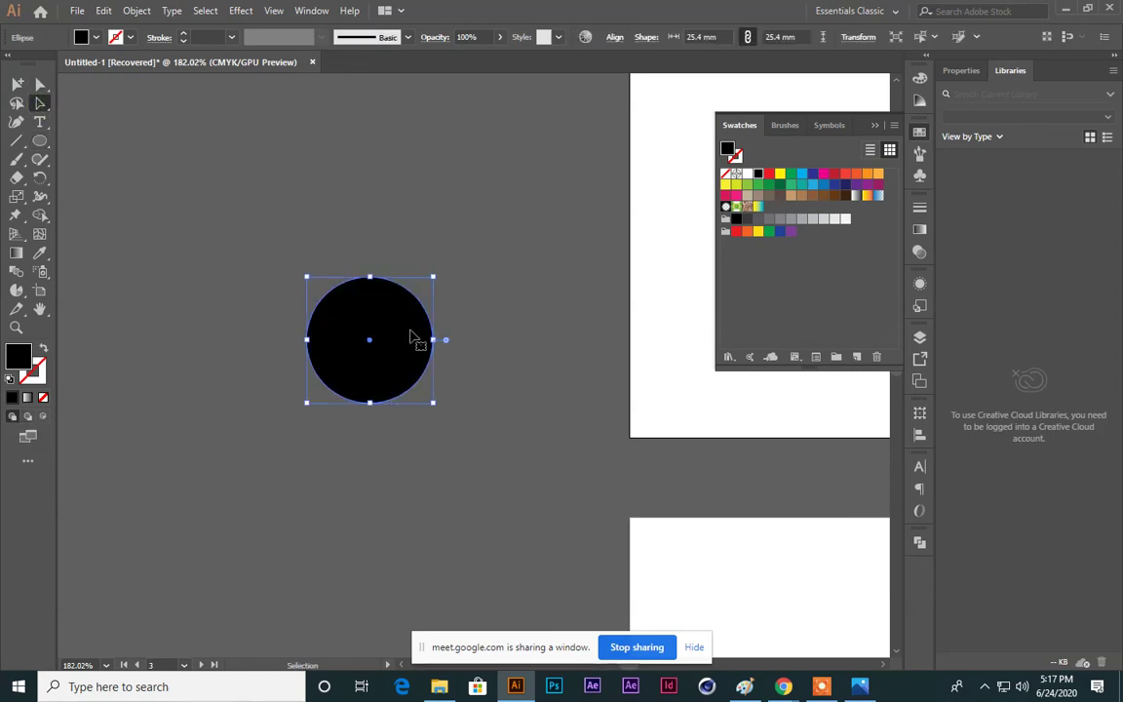
left_click(447, 155)
Step: Draw a larger circle overlapping the black one, fill it with CMYK Red, and deselect it
key("l")
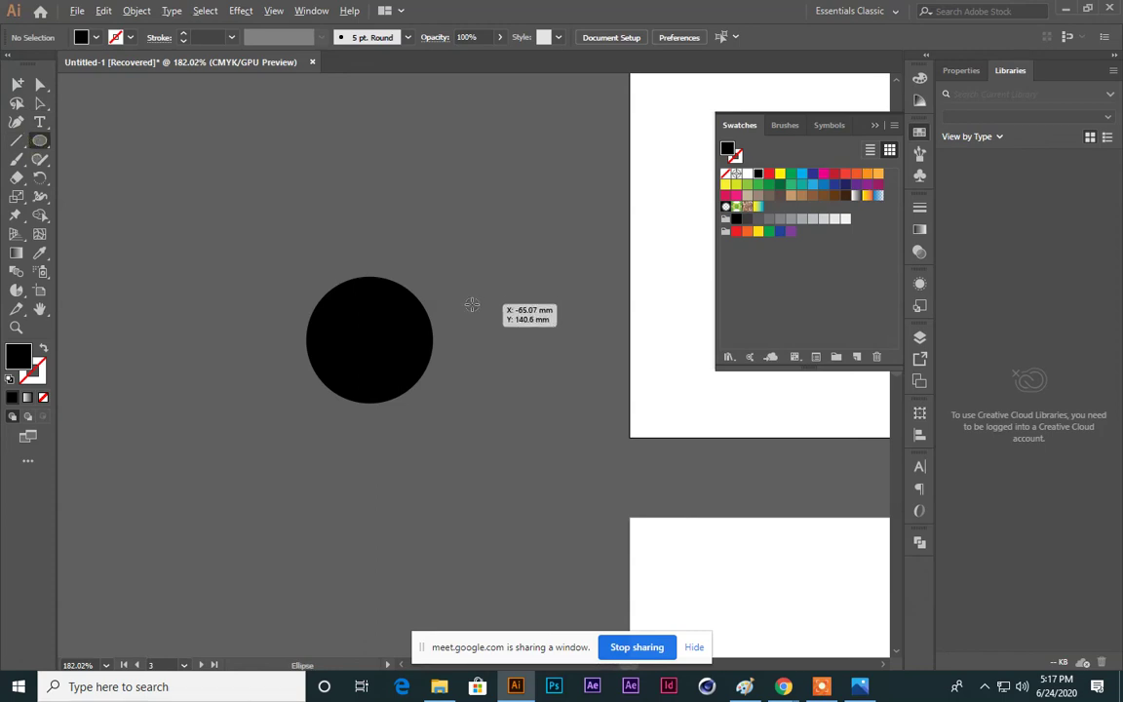
left_click_drag(472, 309, 596, 432)
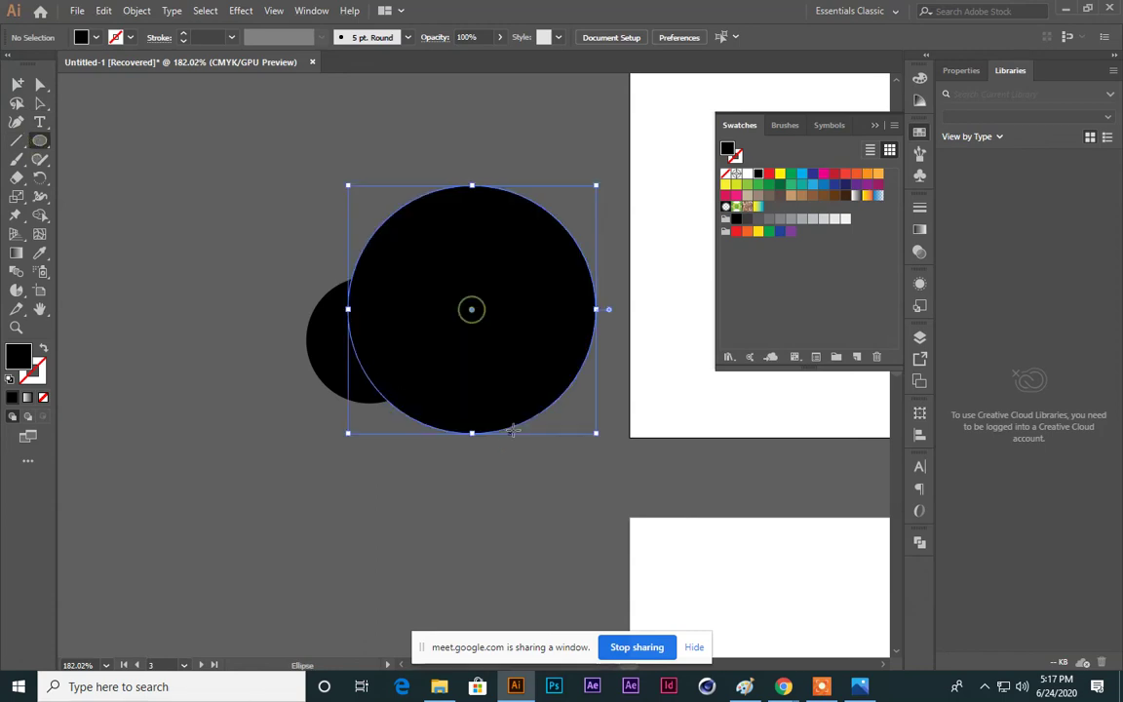
left_click(768, 175)
key("v")
left_click(247, 229)
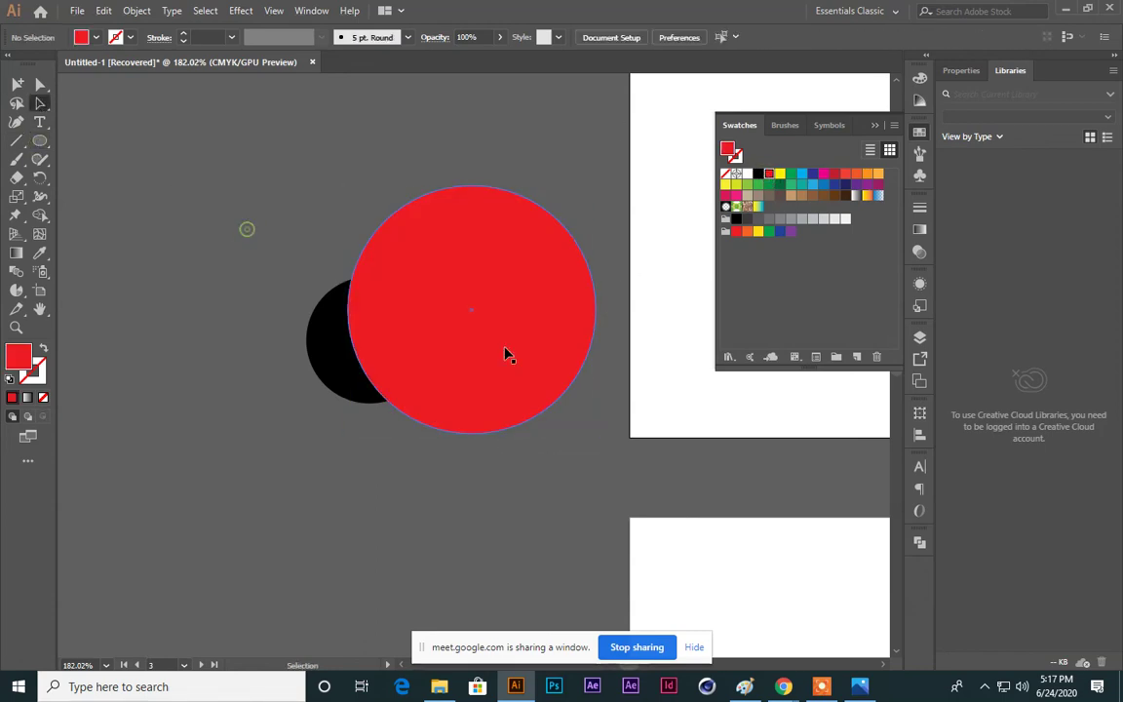
left_click(505, 351)
left_click(218, 418)
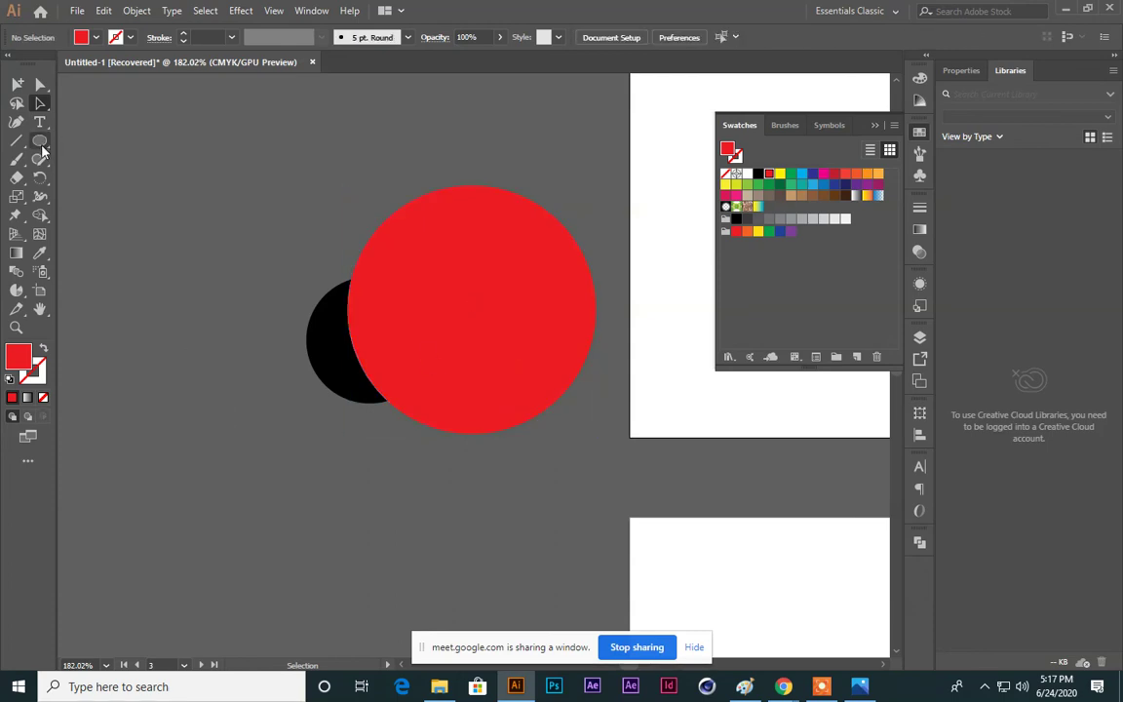
Step: Draw a circle about 36 mm across over the black and red circles, fill it green, and deselect it
left_click(40, 141)
mouse_move(429, 321)
left_mouse_down()
mouse_move(459, 365)
mouse_move(466, 410)
left_mouse_up()
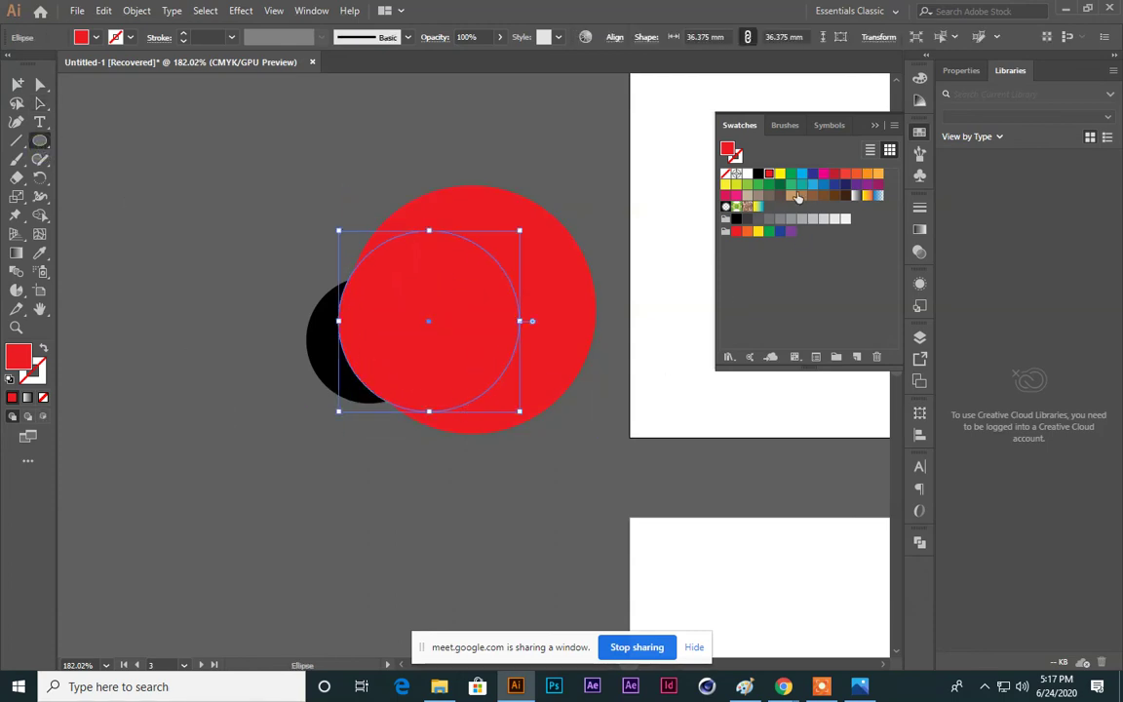
left_click(758, 185)
key("v")
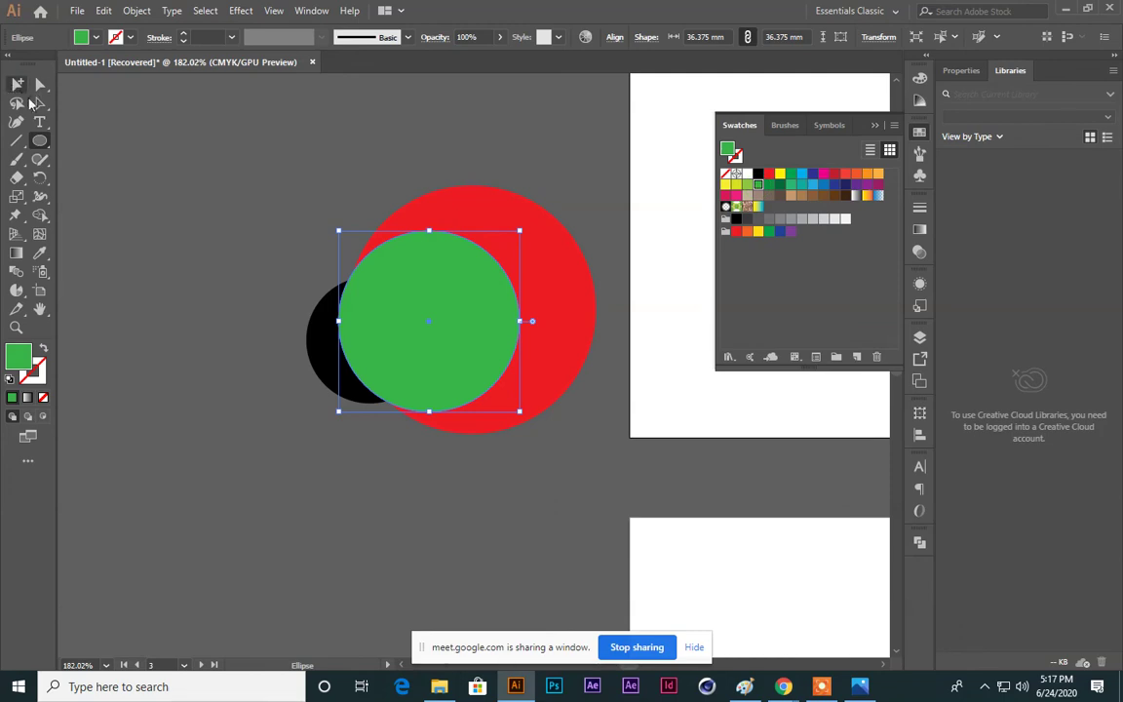
left_click(220, 302)
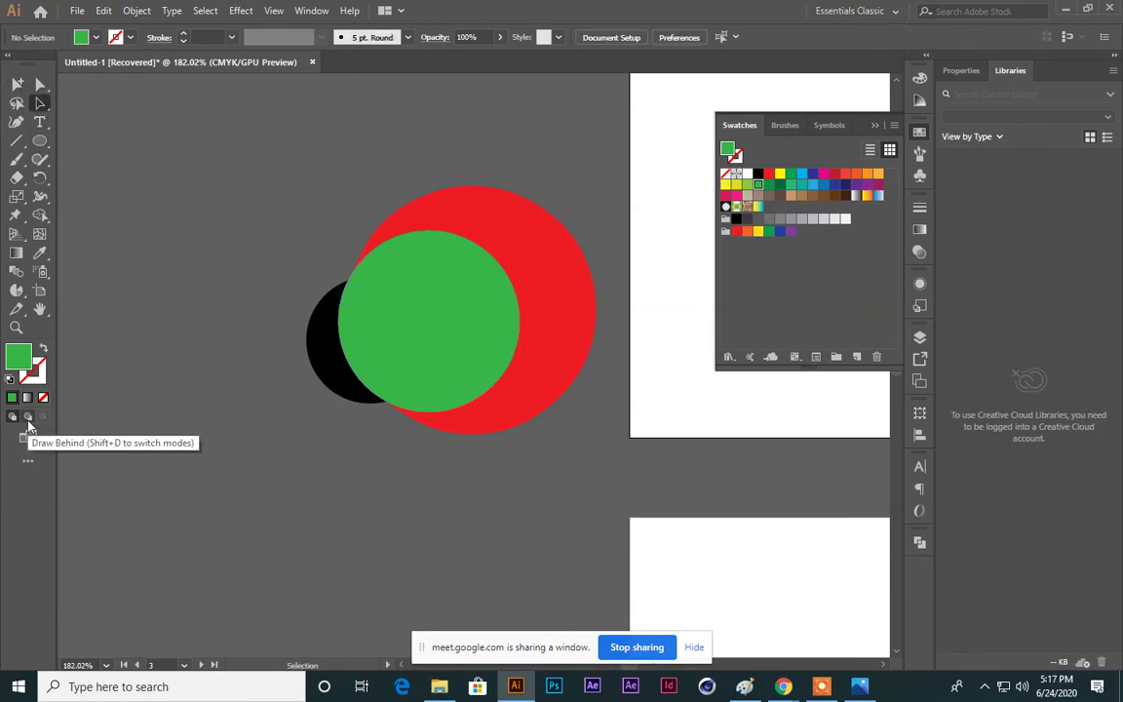
Step: Draw a separate green circle about 39 mm across on the empty canvas below the three stacked circles
left_click(28, 418)
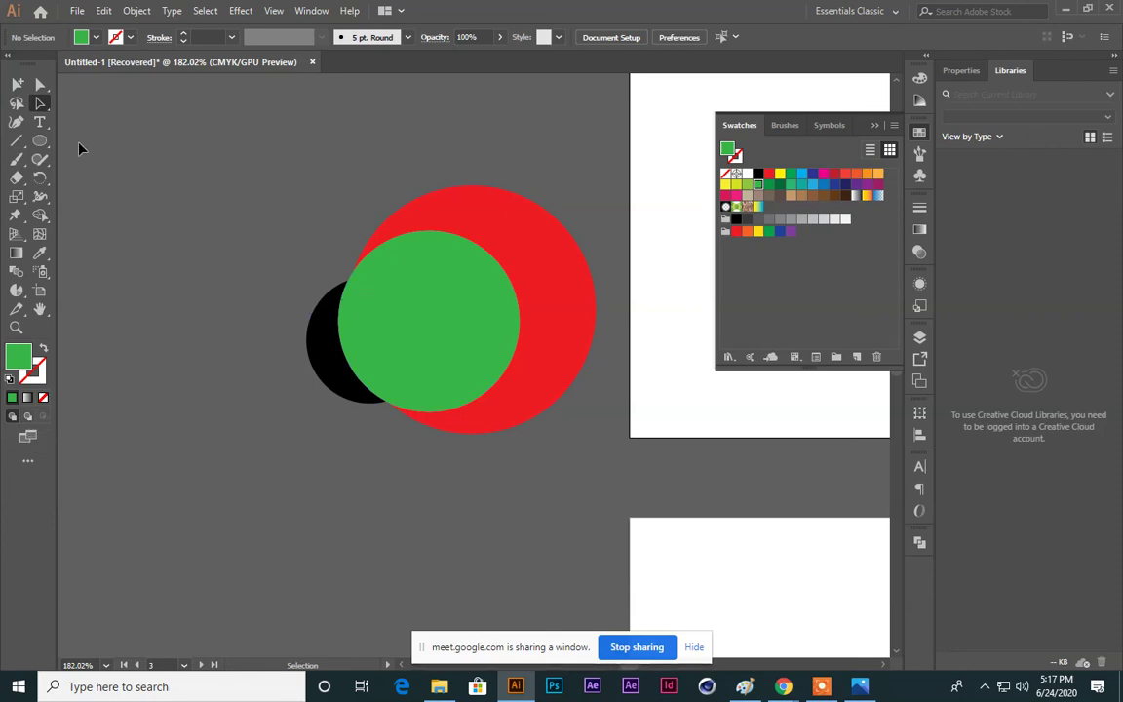
key("l")
scroll(90, 249, "down", 4)
left_click_drag(250, 376, 305, 475)
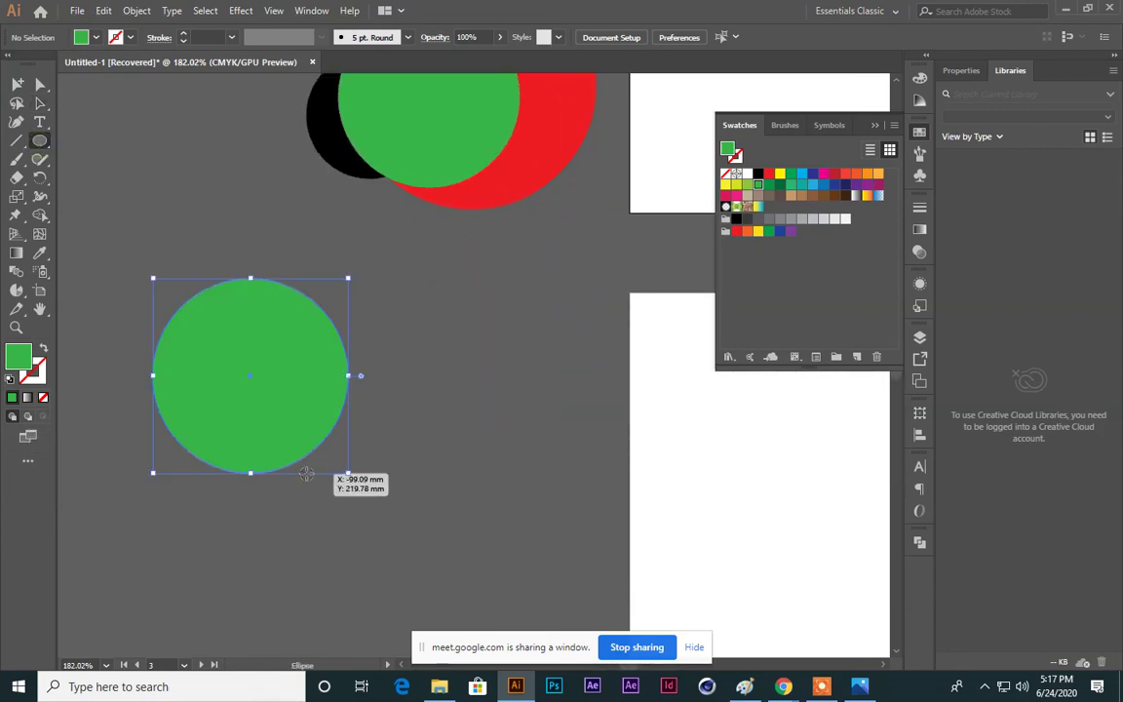
Step: Switch to Draw Behind mode, draw a circle about 35 mm across overlapping the lower green circle, and fill it dark green
left_click(28, 419)
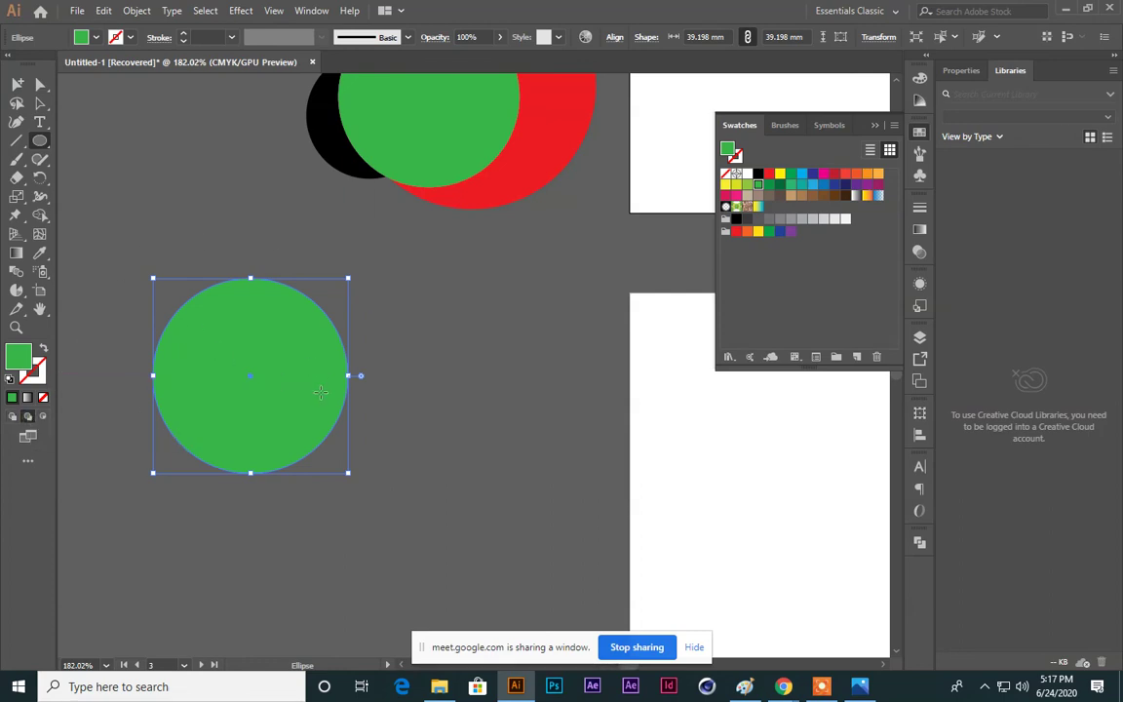
mouse_move(223, 291)
left_mouse_down()
mouse_move(343, 372)
mouse_move(399, 467)
left_mouse_up()
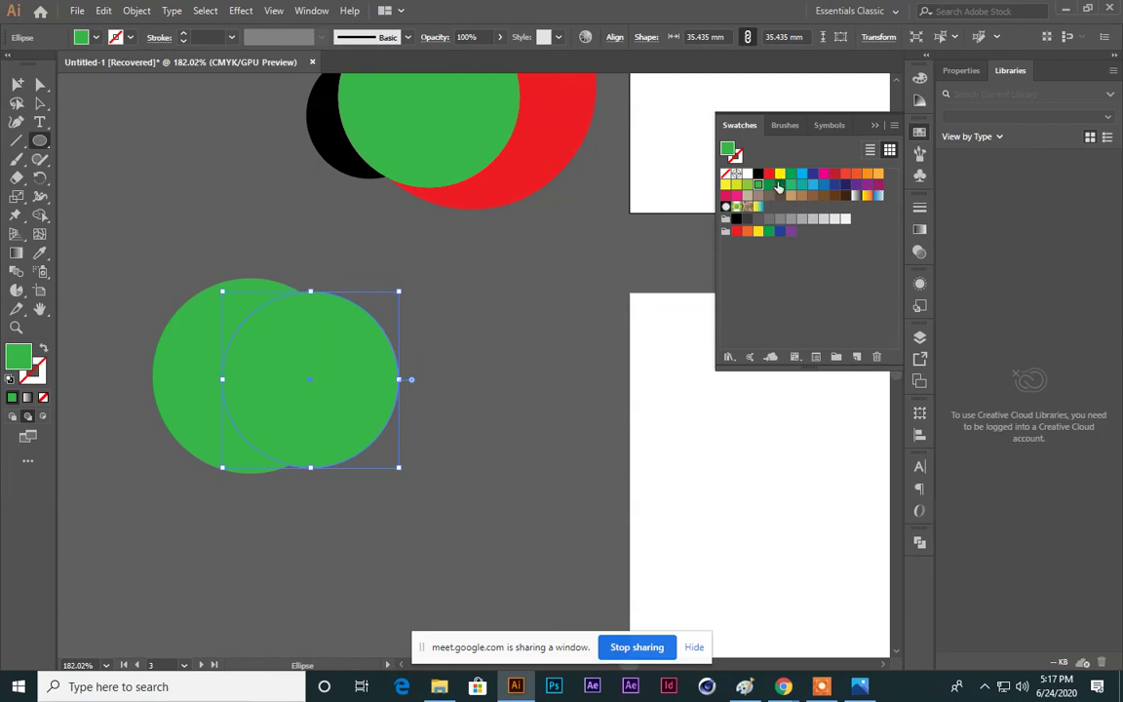
left_click(779, 185)
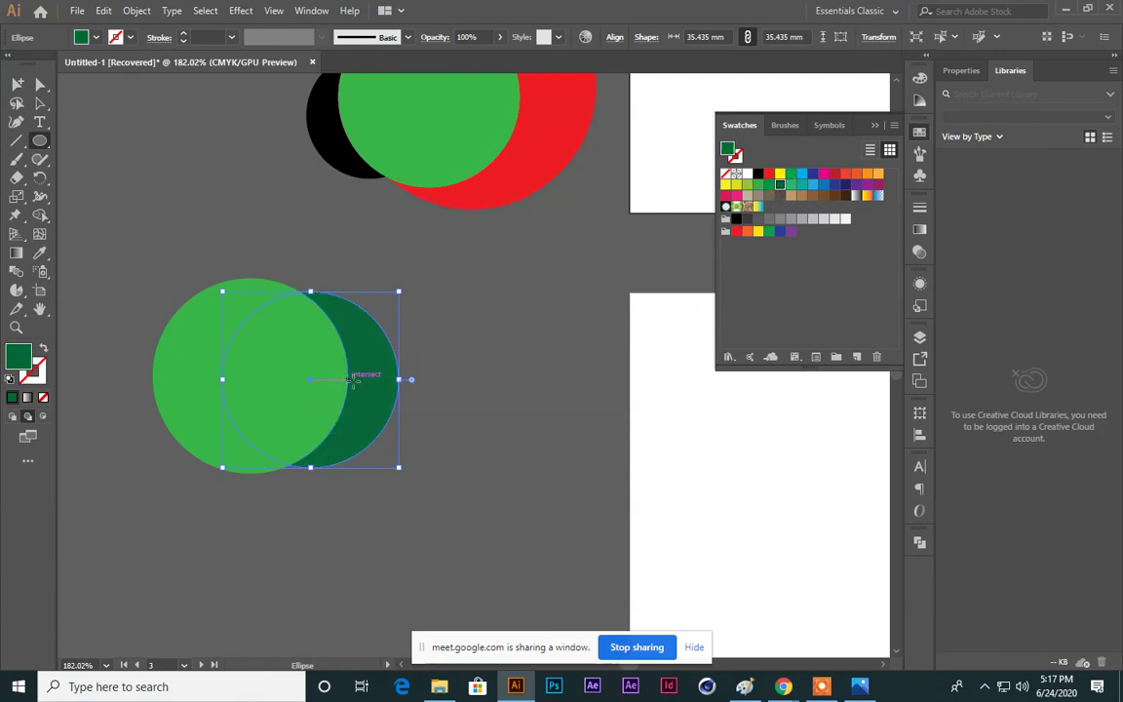
Step: Draw another circle about 32 mm across behind the dark green one, fill it teal green, and deselect it
mouse_move(353, 380)
left_mouse_down()
mouse_move(381, 382)
mouse_move(425, 457)
left_mouse_up()
left_click(791, 186)
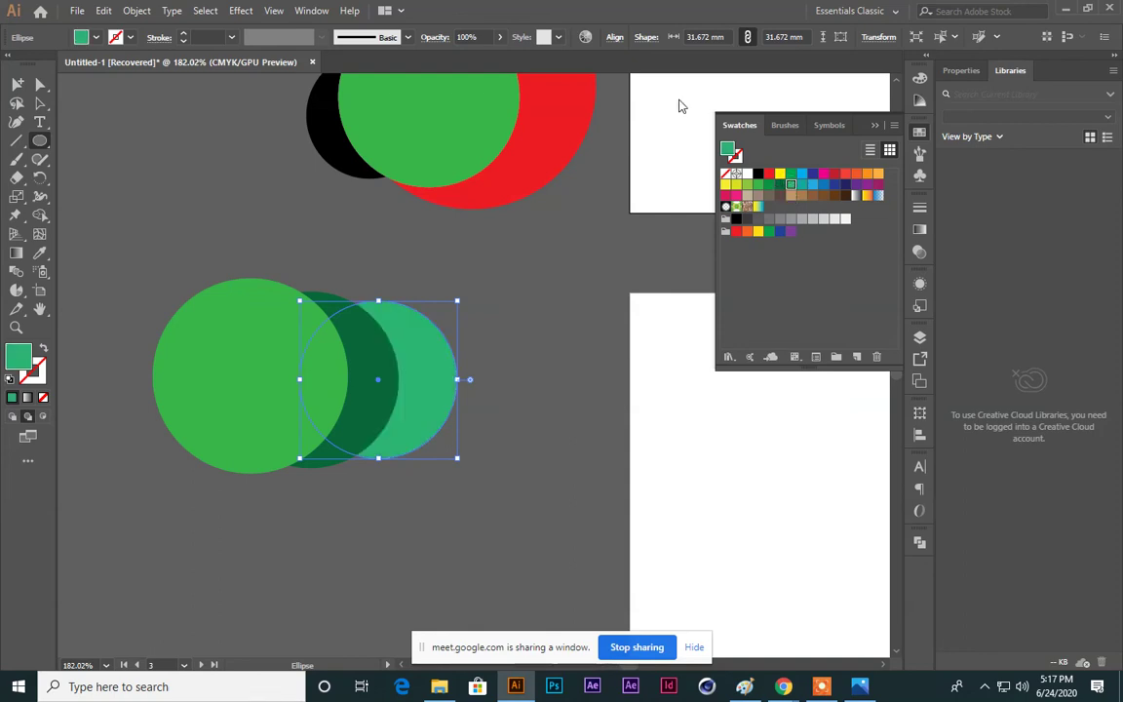
left_click(40, 103)
left_click(469, 286)
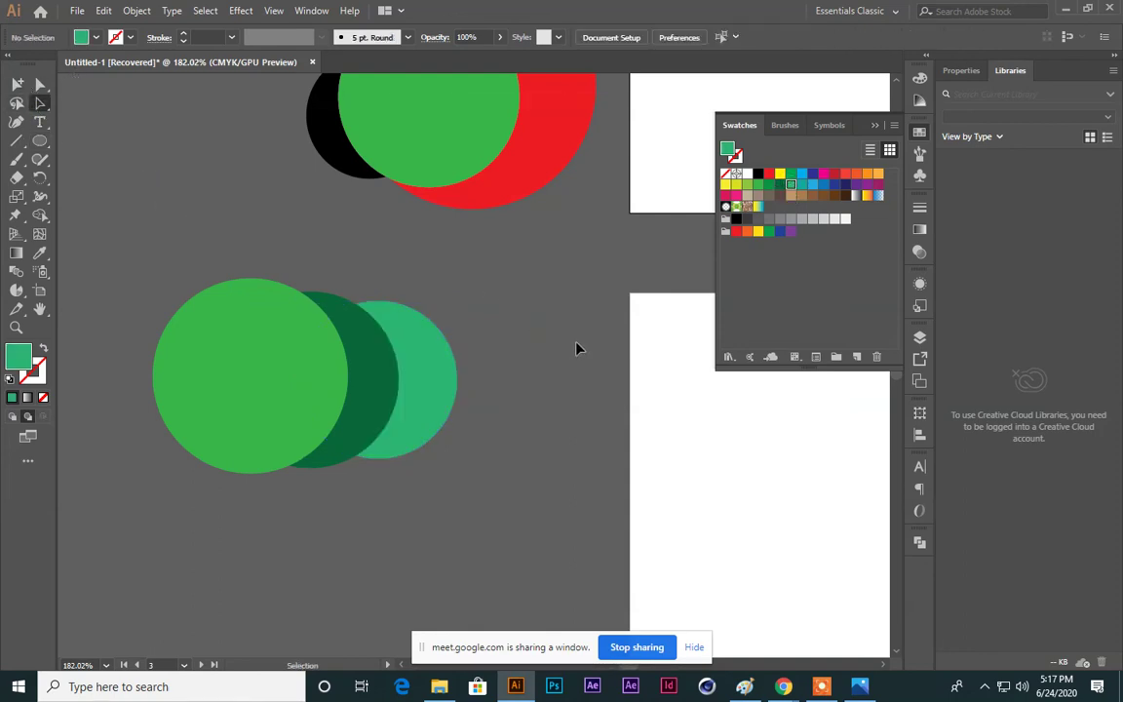
Step: Draw a separate teal green circle about 22 mm across on the empty canvas below the Draw Behind circles
scroll(300, 235, "up", 2)
scroll(390, 383, "down", 6)
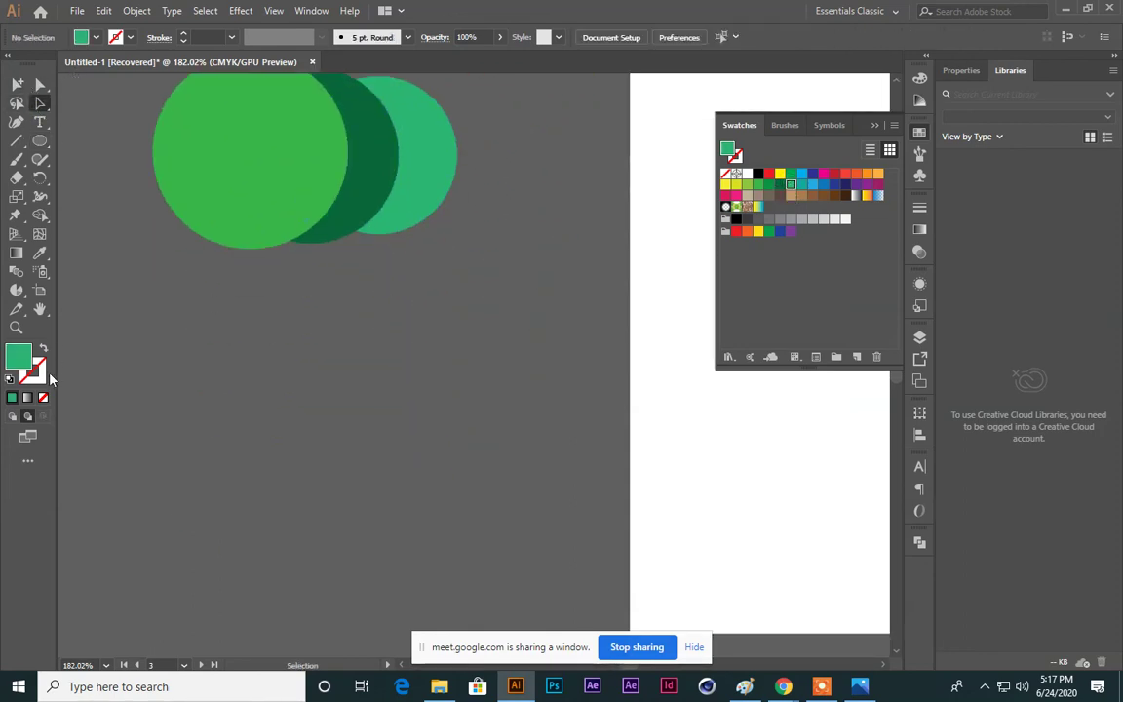
left_click(40, 141)
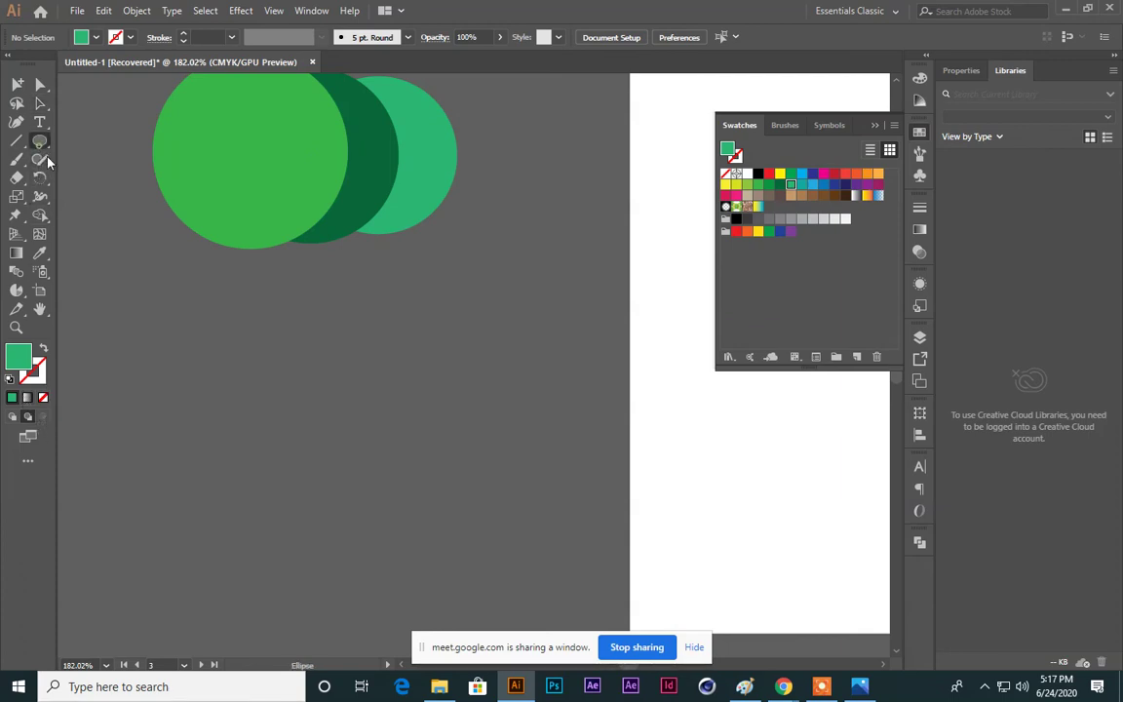
scroll(403, 296, "up", 2)
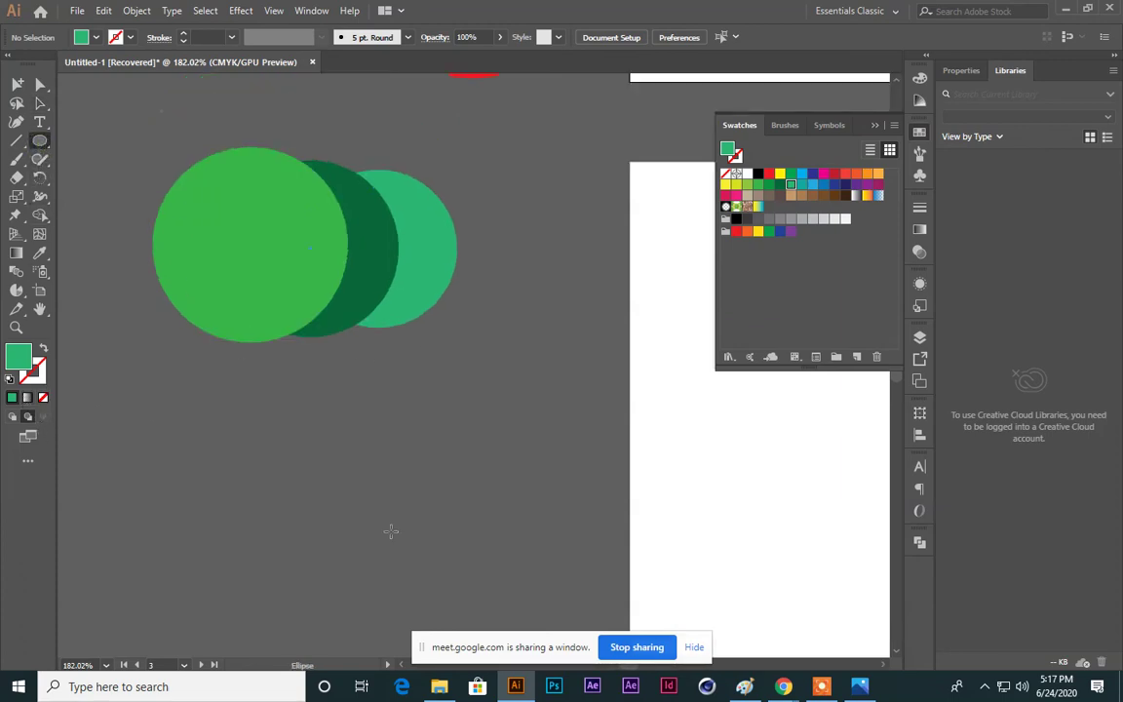
left_click_drag(346, 461, 397, 514)
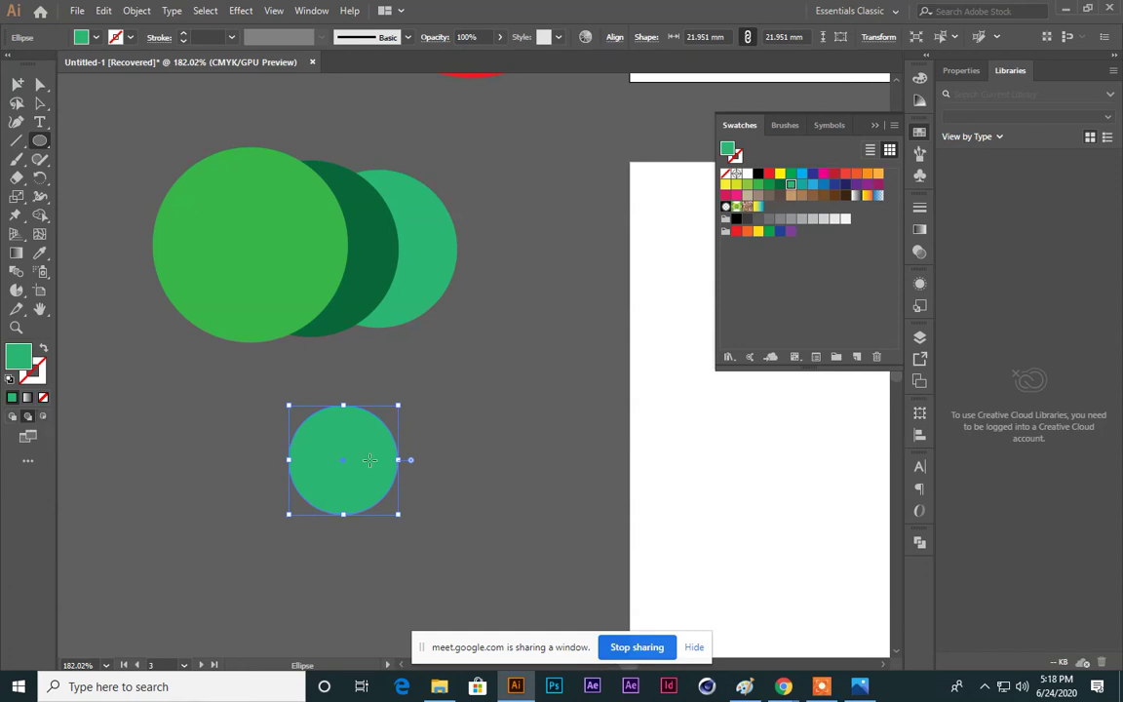
Step: Turn on Draw Inside mode for the small circle and fill it with CMYK Red
left_click(43, 418)
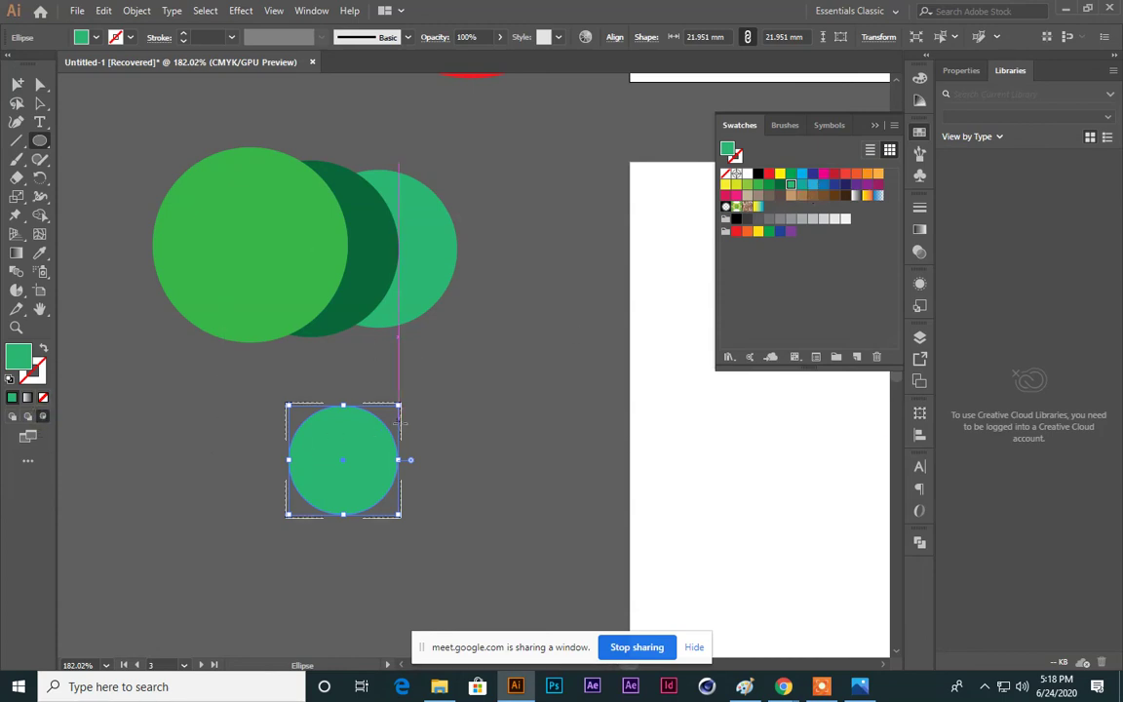
left_click(780, 174)
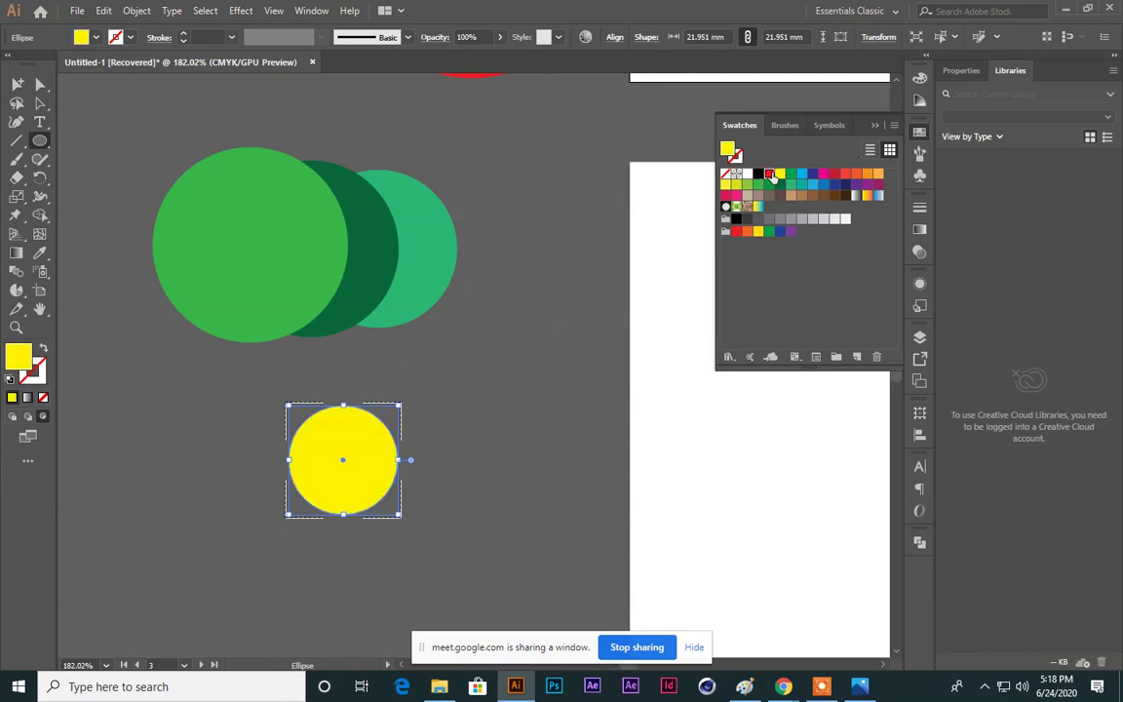
left_click(769, 173)
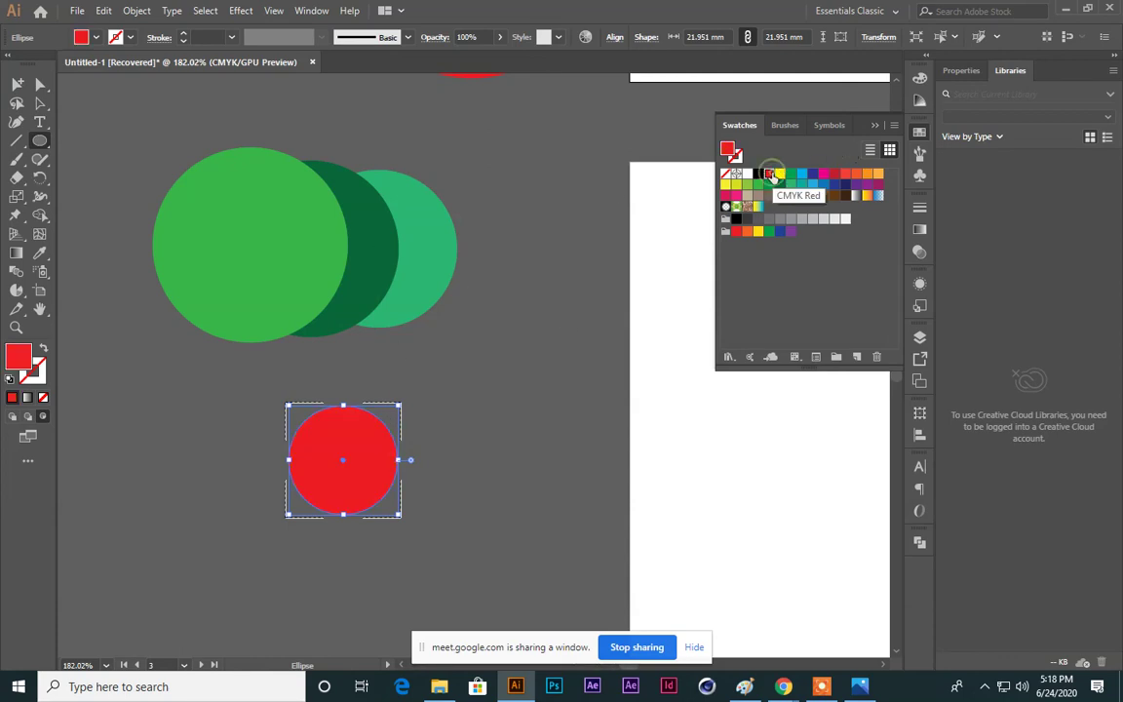
Step: Draw a star across the right edge inside the red circle, fill it yellow, and deselect it
left_click(41, 140)
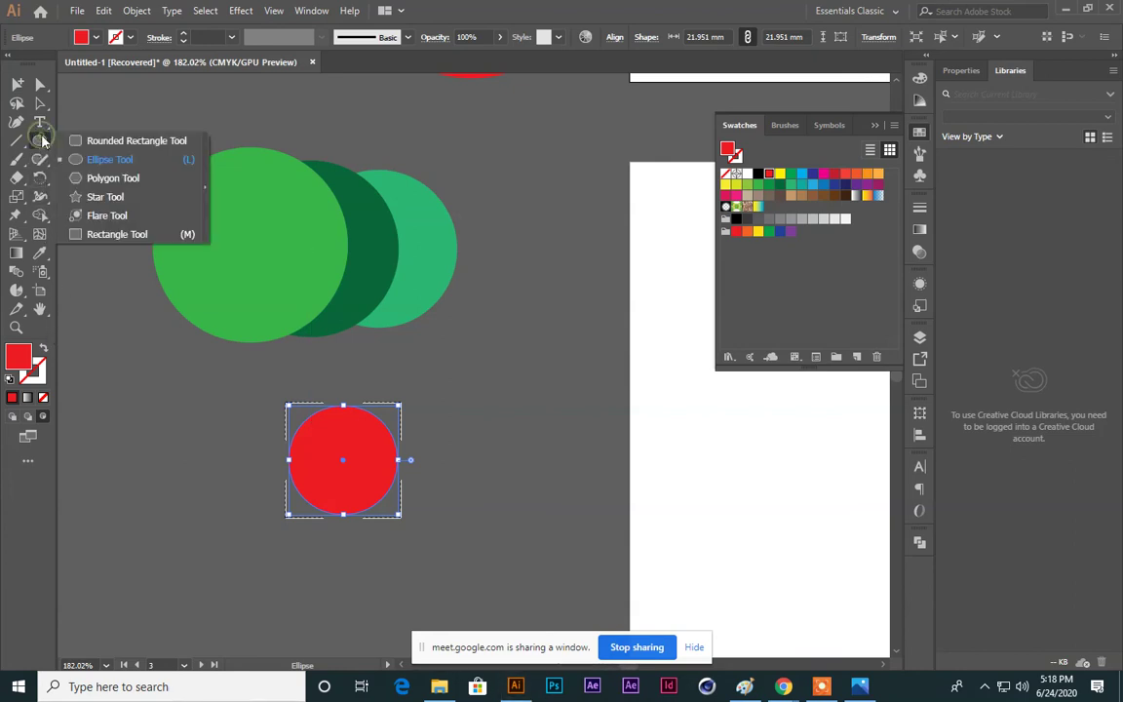
left_click(97, 195)
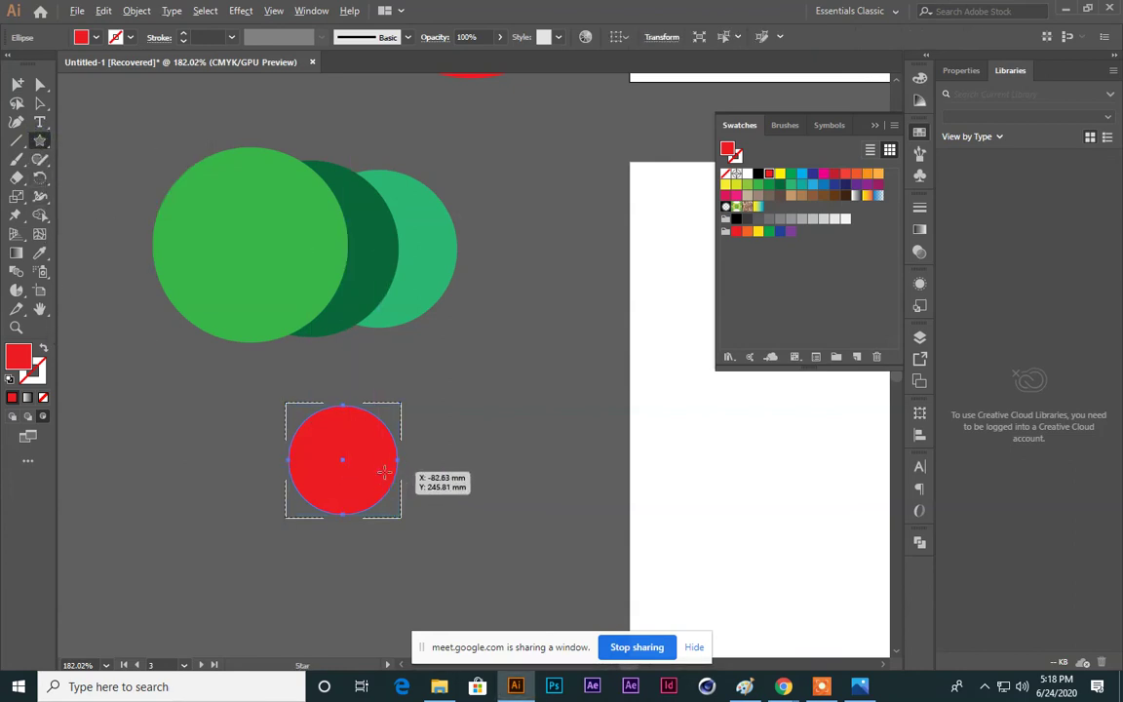
left_click_drag(403, 482, 441, 531)
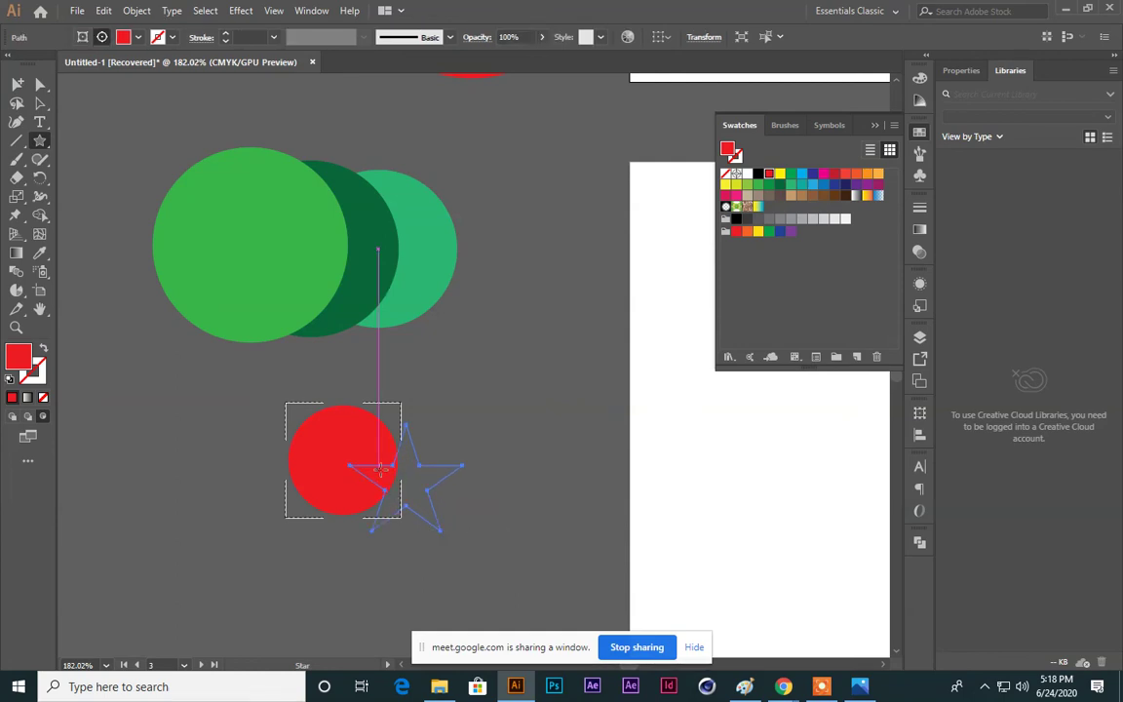
left_click(780, 174)
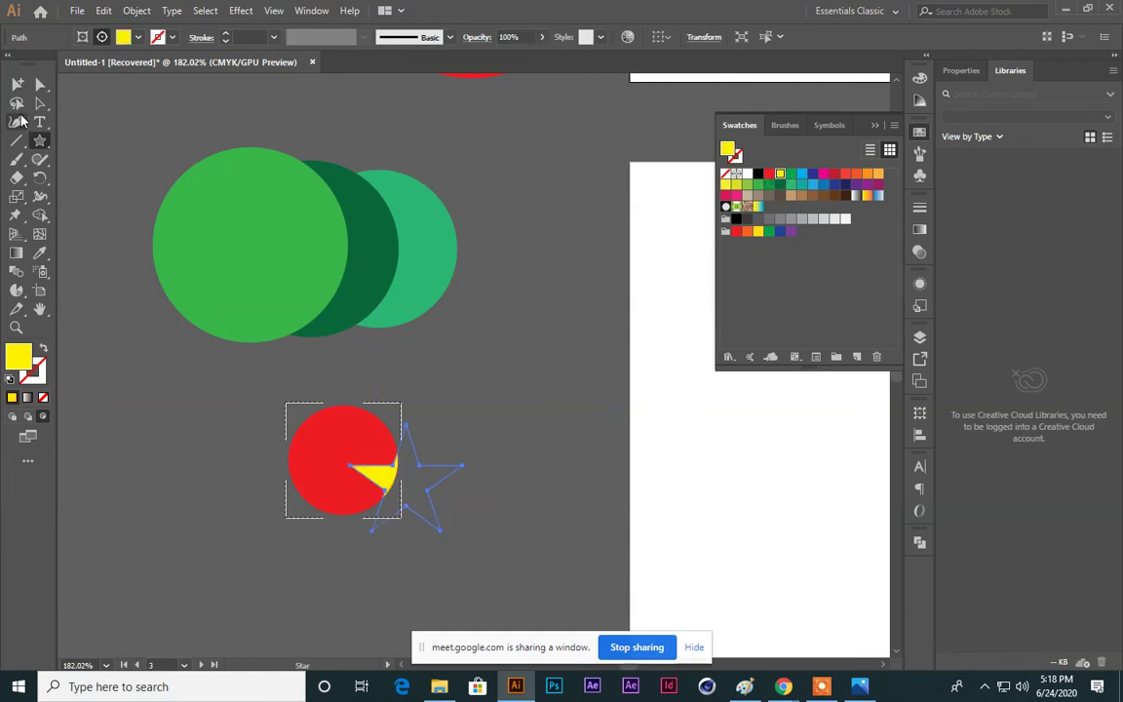
left_click(40, 103)
left_click(437, 361)
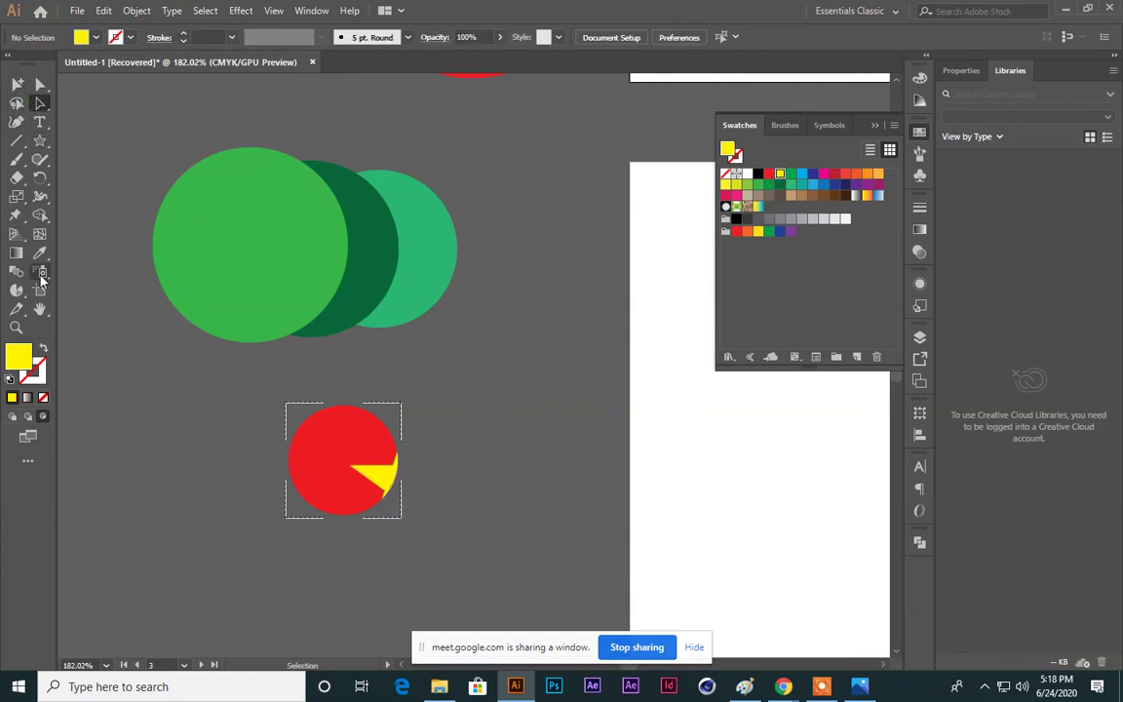
Step: Draw a larger yellow star across the left edge inside the red circle and deselect everything
left_click(40, 141)
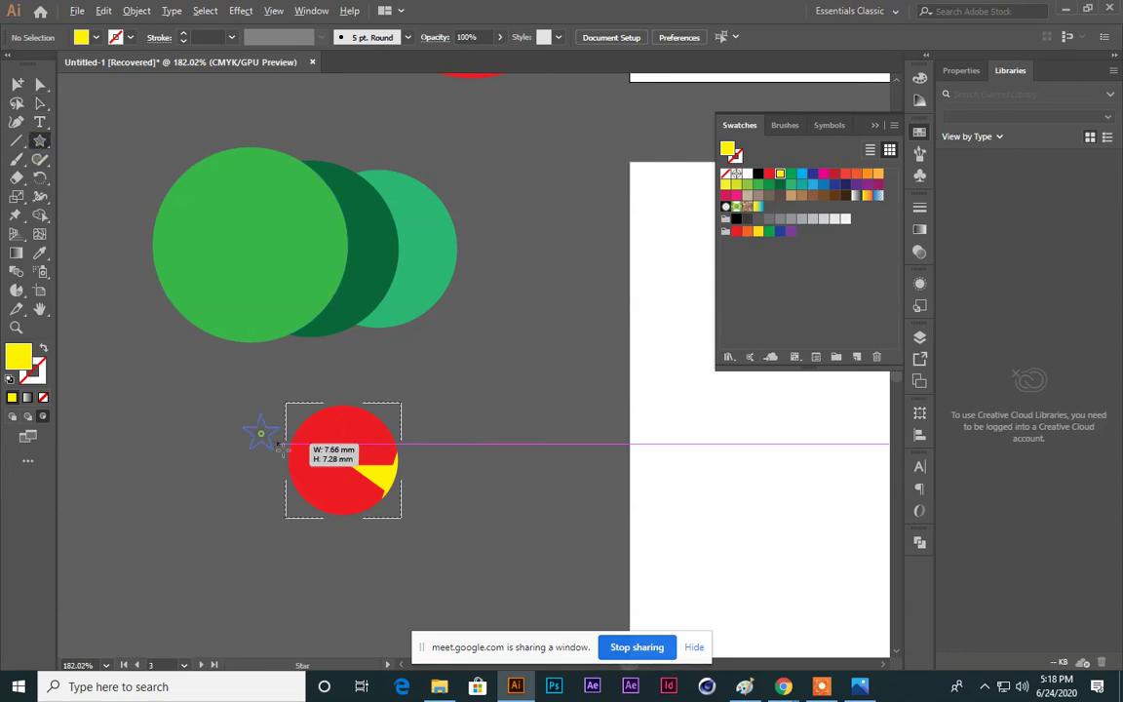
left_click_drag(259, 433, 317, 429)
left_click_drag(317, 429, 310, 503)
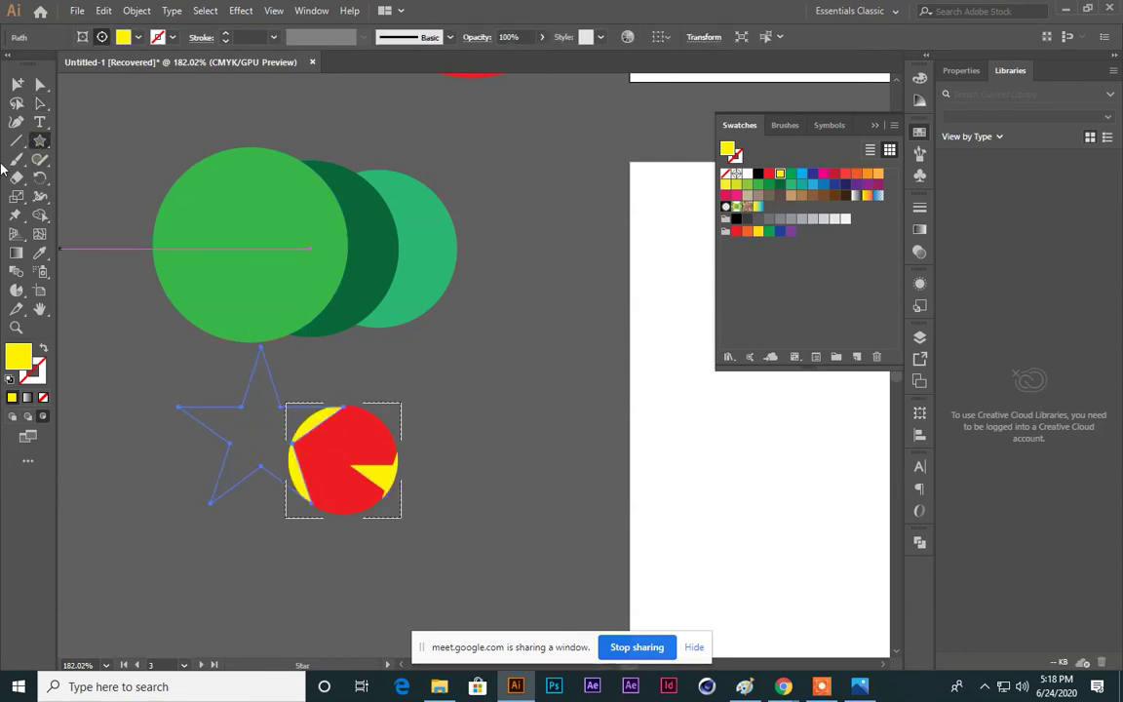
left_click(40, 103)
left_click(187, 177)
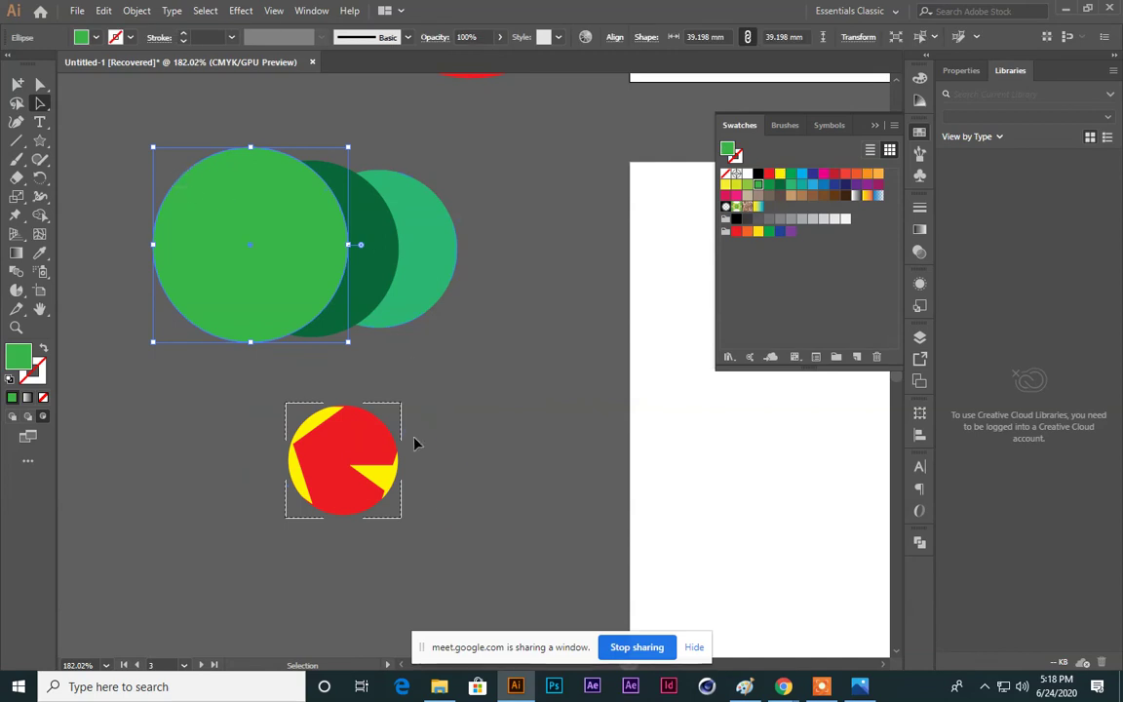
left_click(494, 447)
scroll(495, 447, "up", 5)
left_click_drag(225, 62, 491, 184)
double_click(562, 183)
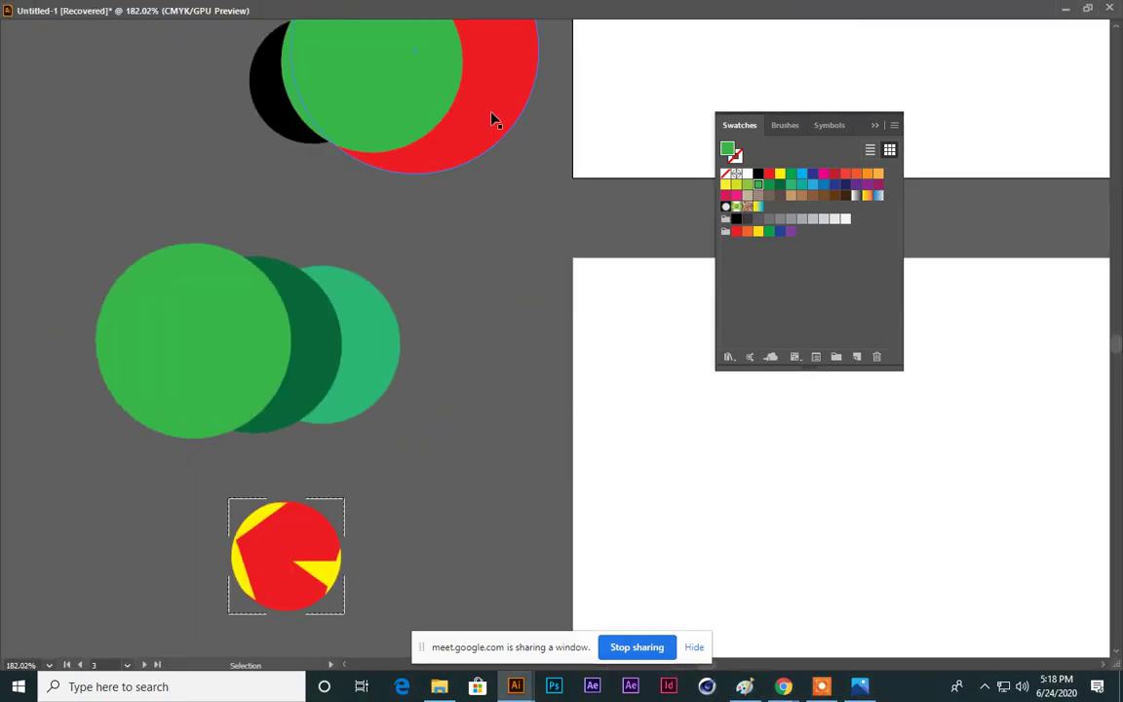
left_click(1087, 9)
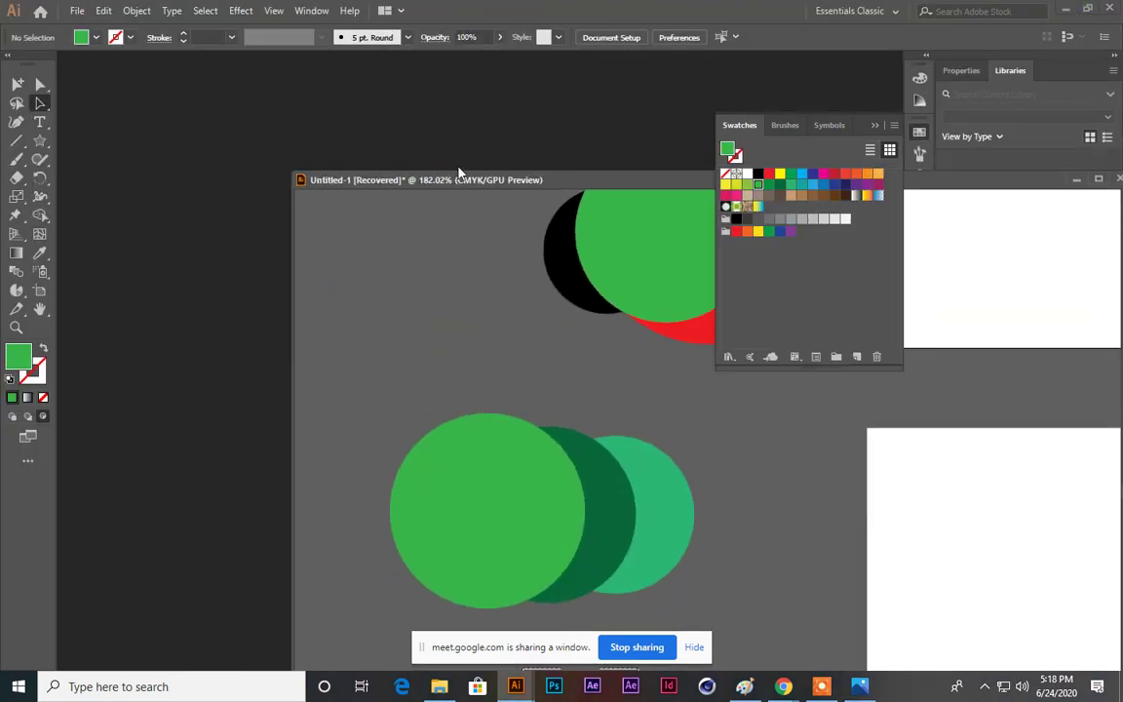
left_click_drag(466, 185, 275, 61)
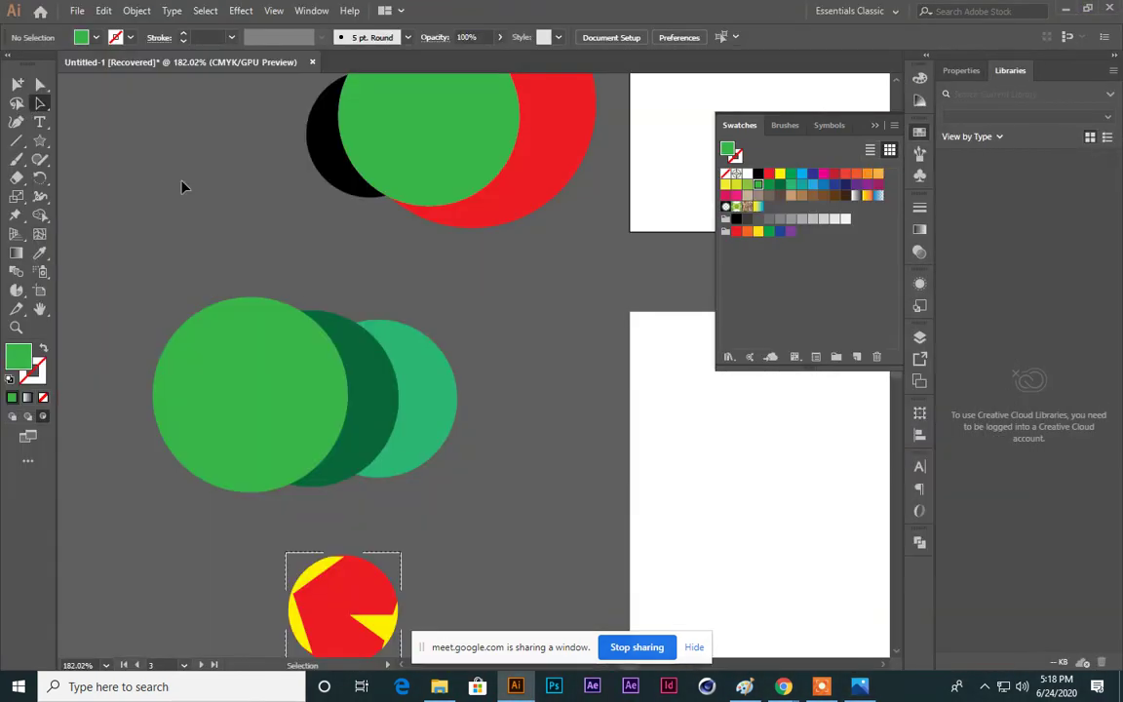
Step: Move the black, green and red circles down closer to the three green Draw Behind circles and deselect them
scroll(552, 376, "down", 3)
scroll(536, 372, "up", 4)
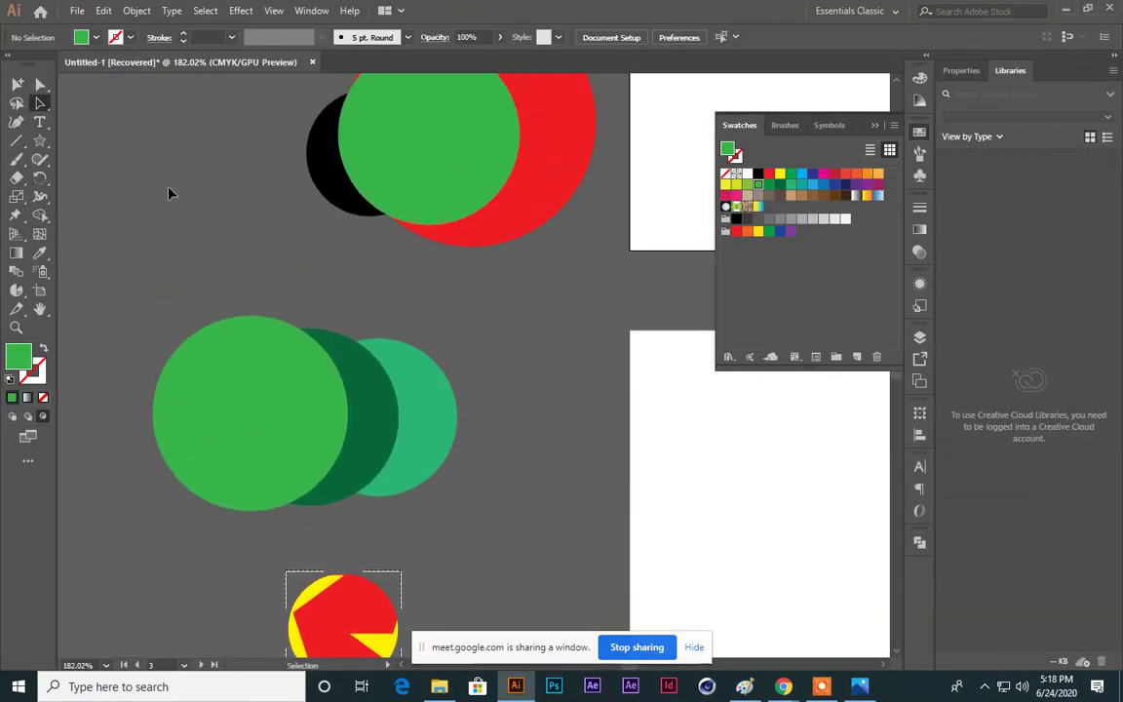
left_click_drag(202, 167, 482, 278)
left_click(569, 396)
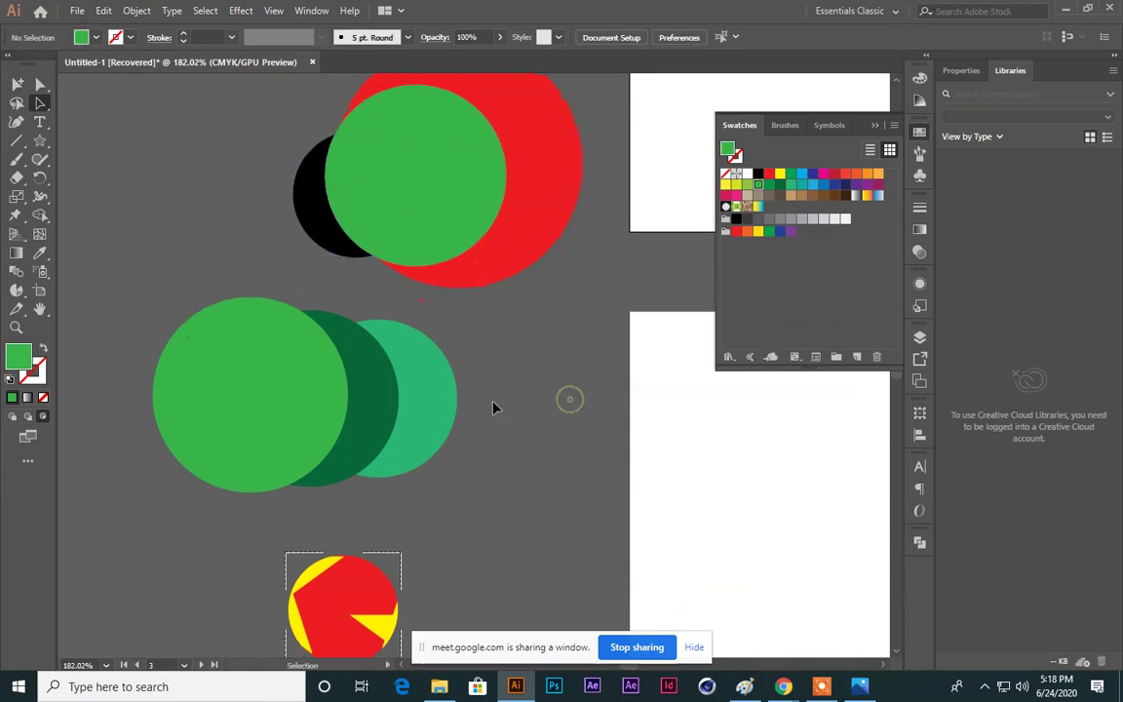
scroll(493, 406, "down", 2)
Step: Move the red circle with clipped yellow stars up beside the green circles and deselect it
left_click(300, 543)
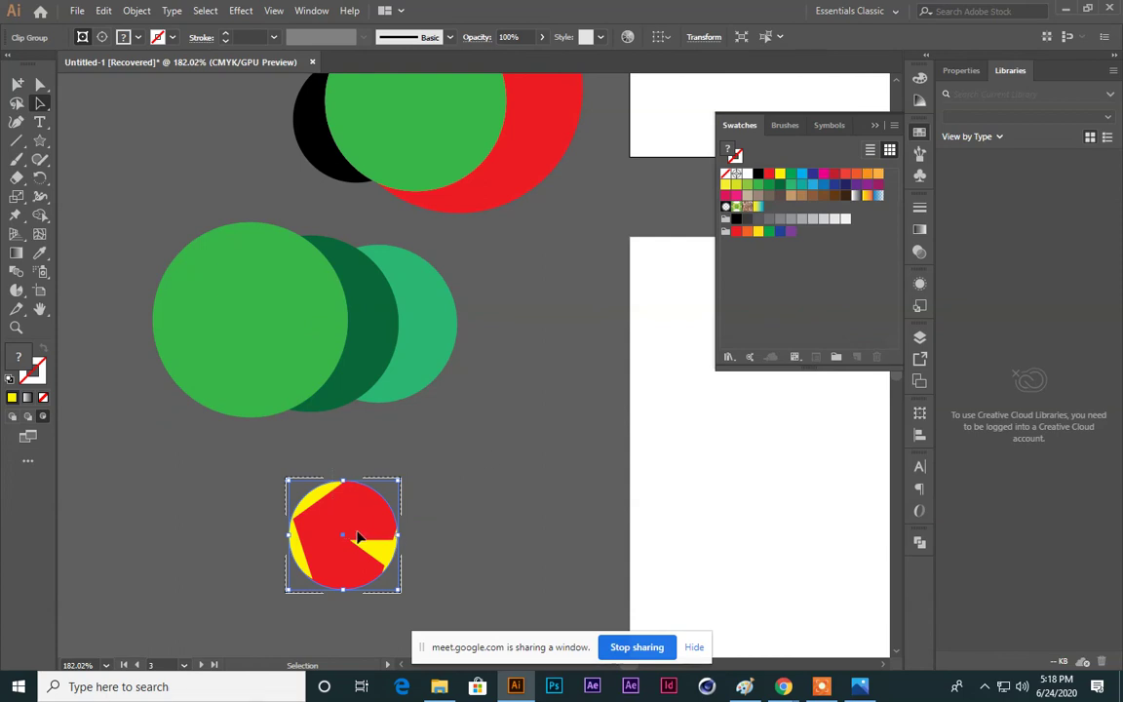
left_click_drag(336, 543, 452, 473)
left_click(534, 475)
scroll(517, 453, "up", 1)
scroll(534, 443, "down", 1)
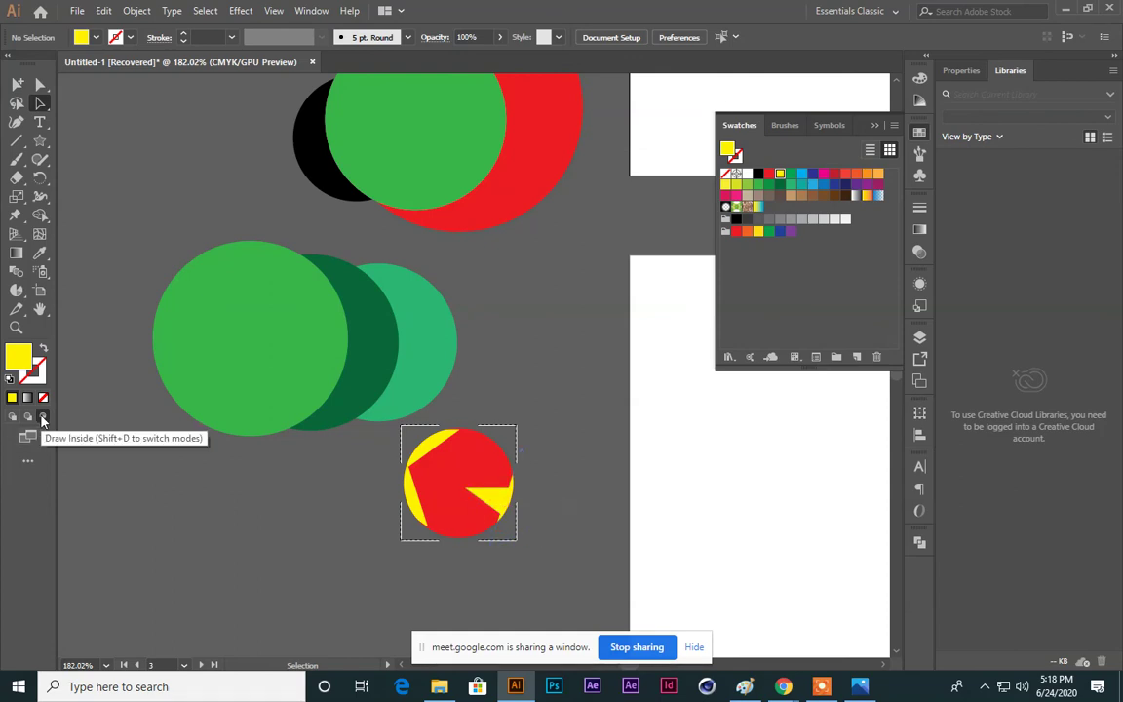
Step: Try to draw a yellow circle about 49 mm across on the empty canvas above the other shapes with Draw Inside still active
scroll(232, 383, "up", 5)
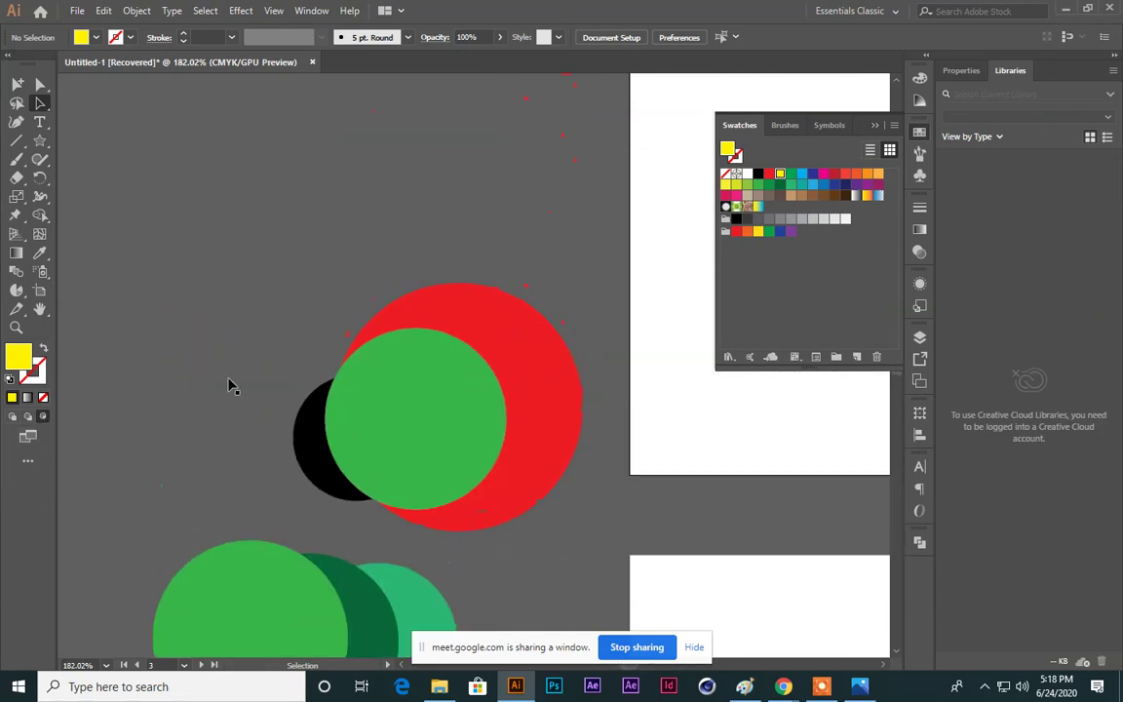
left_click(42, 140)
left_click_drag(43, 142, 88, 144)
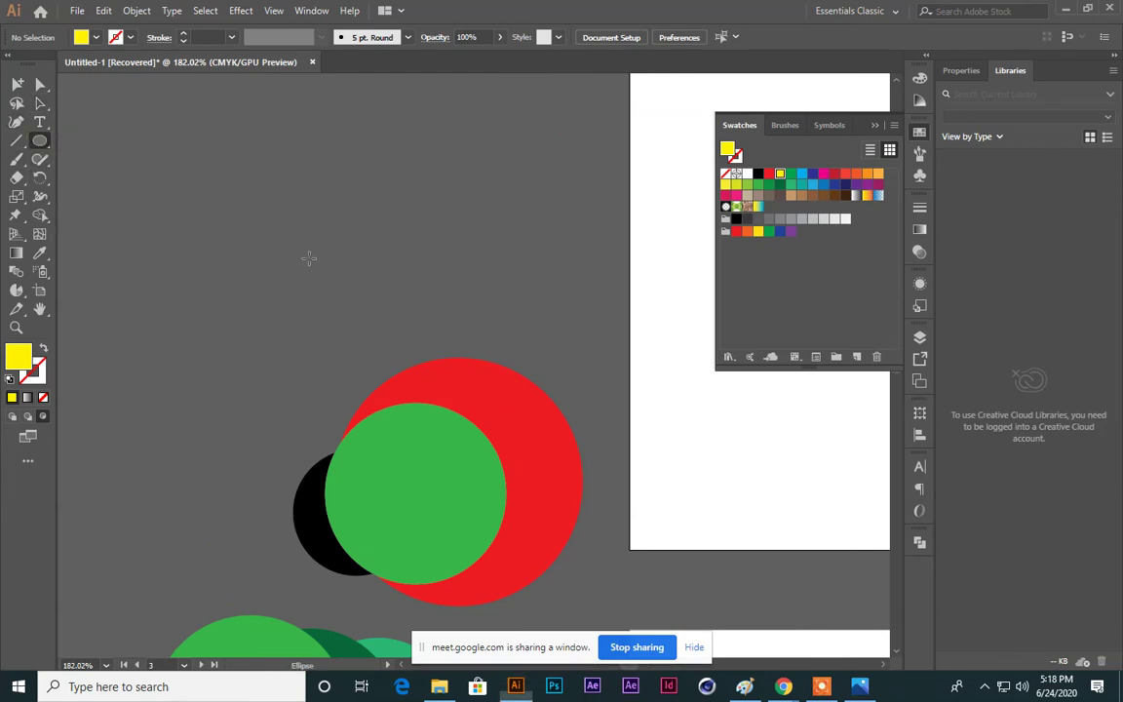
scroll(308, 258, "up", 3)
left_click_drag(386, 258, 446, 381)
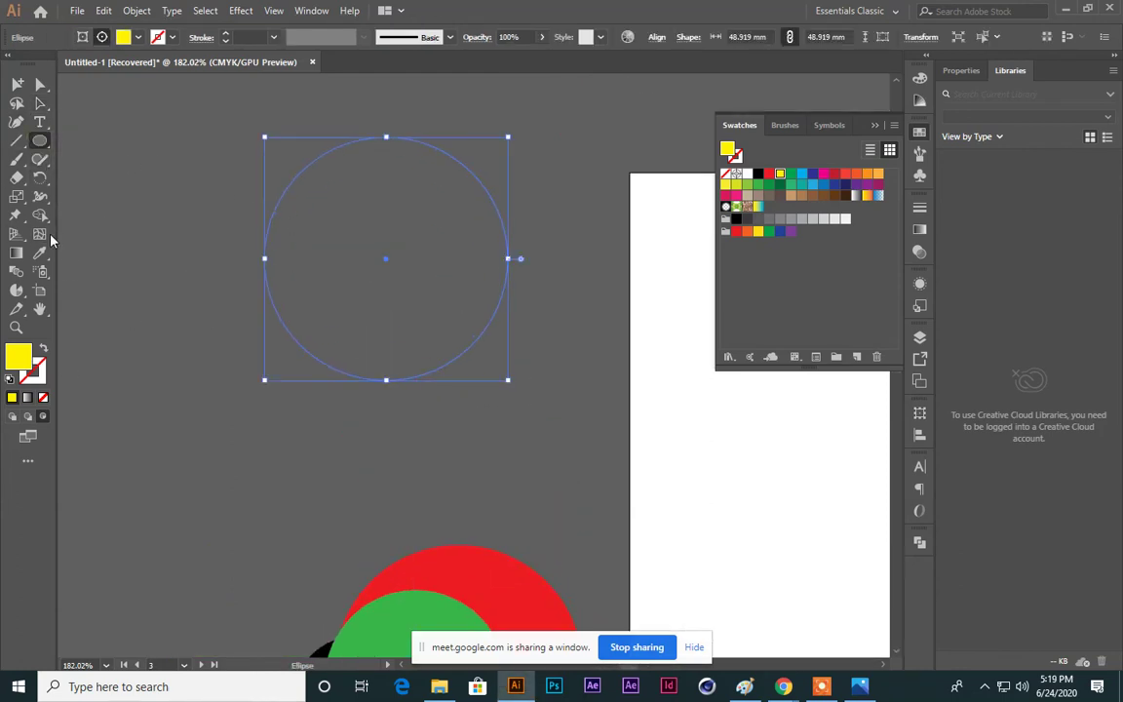
left_click(40, 103)
left_click(326, 224)
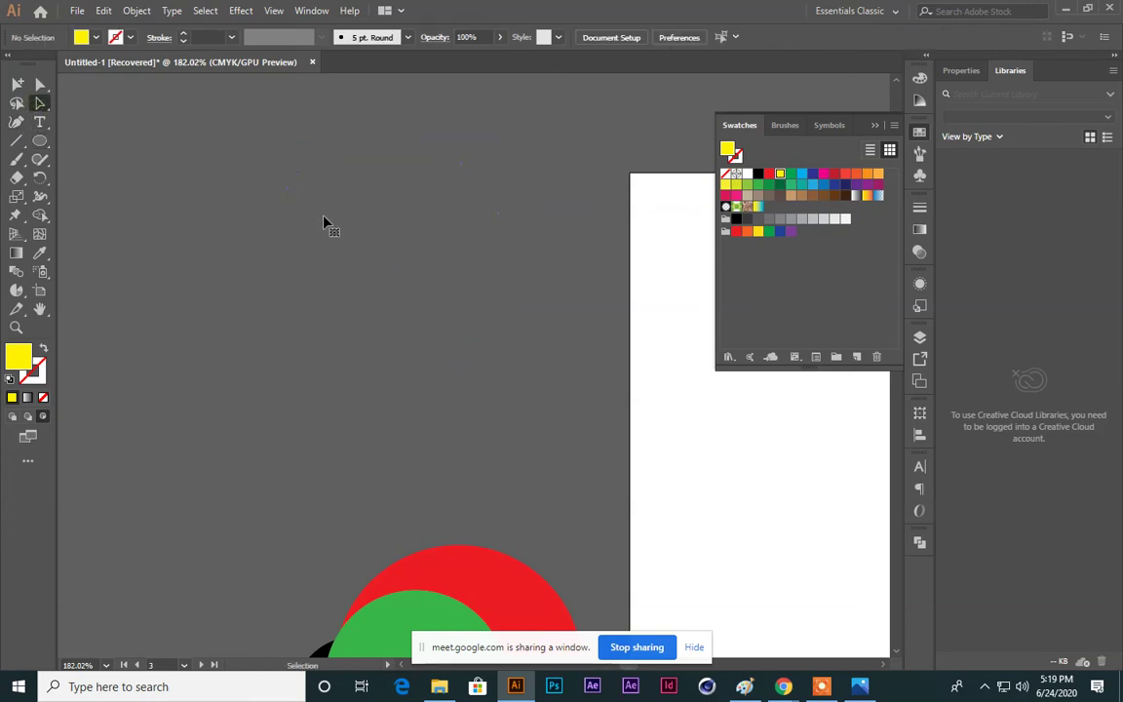
Step: Draw a yellow circle about 50 mm across in Draw Normal mode and turn on Draw Inside for it
left_click(40, 139)
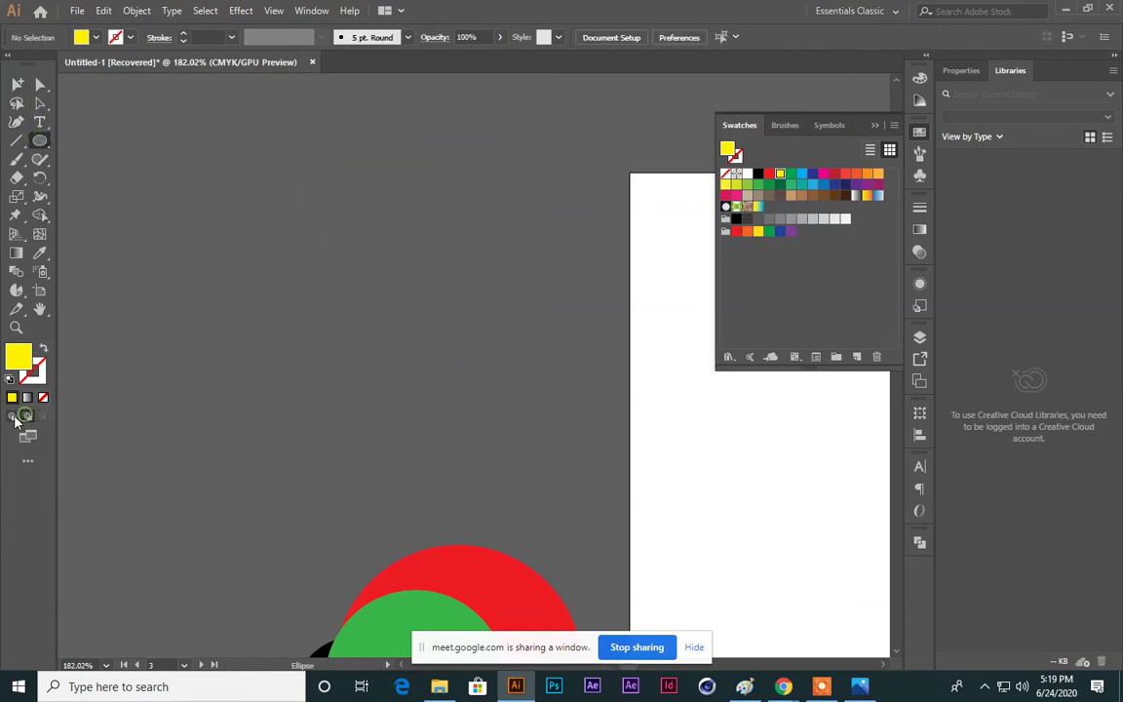
left_click_drag(322, 289, 376, 412)
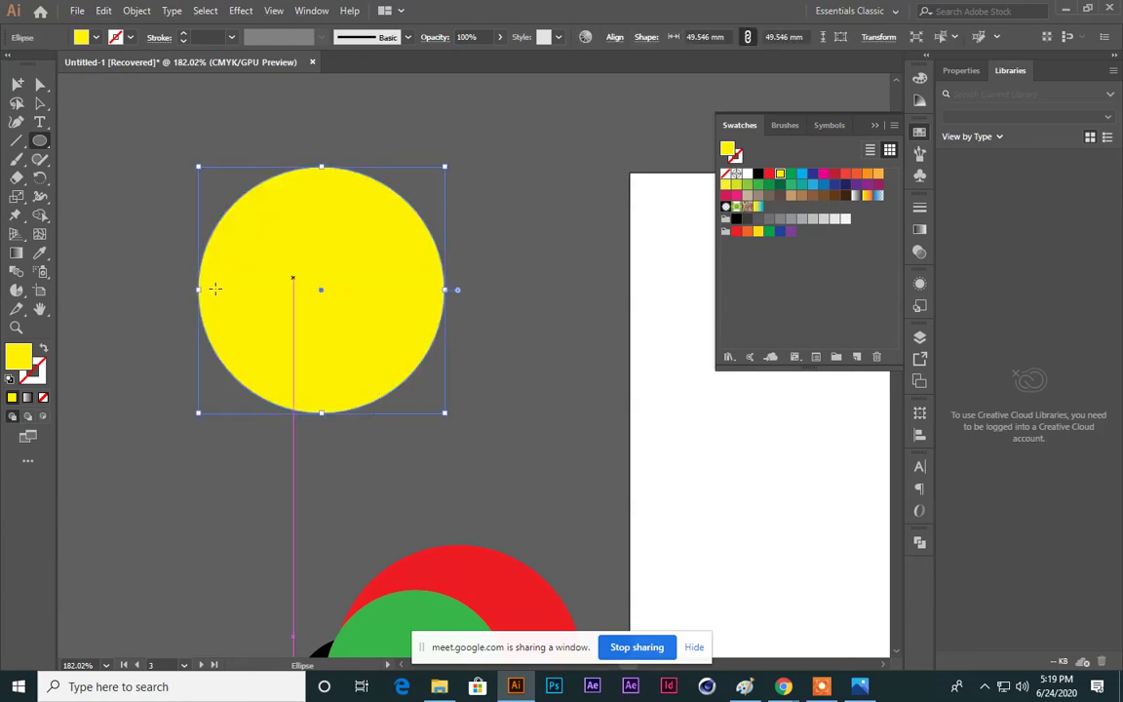
left_click(41, 419)
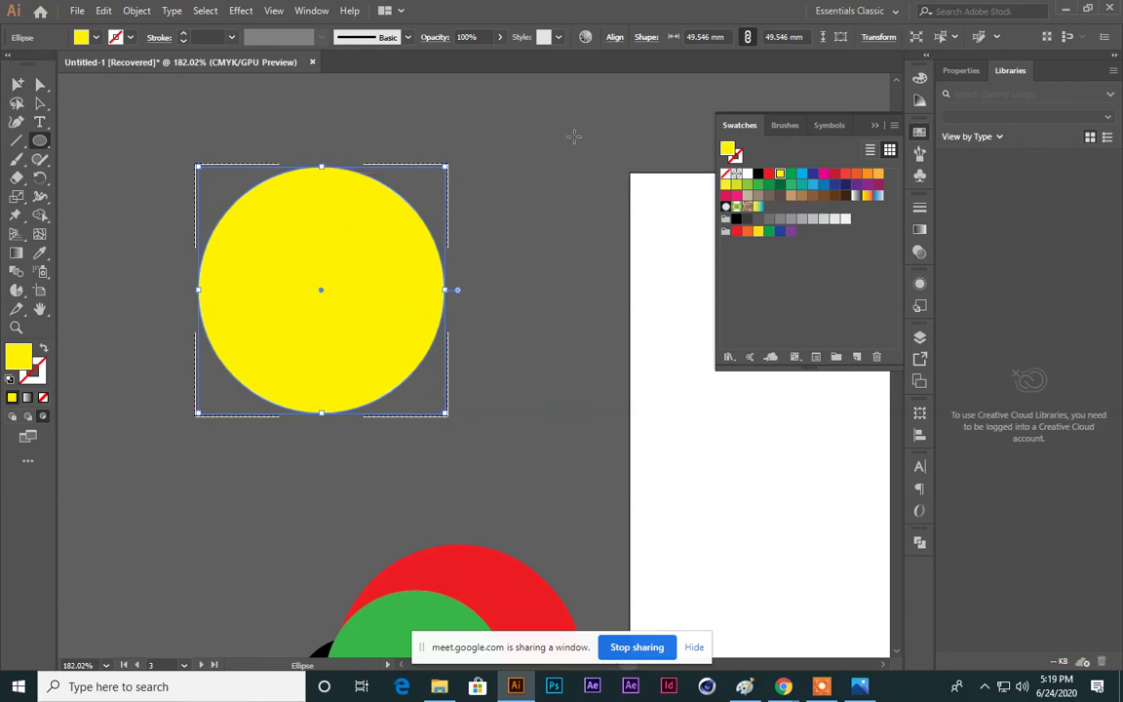
Step: Try to draw a circle about 37 mm across beyond the yellow circle's upper-right edge and undo it
scroll(466, 155, "up", 3)
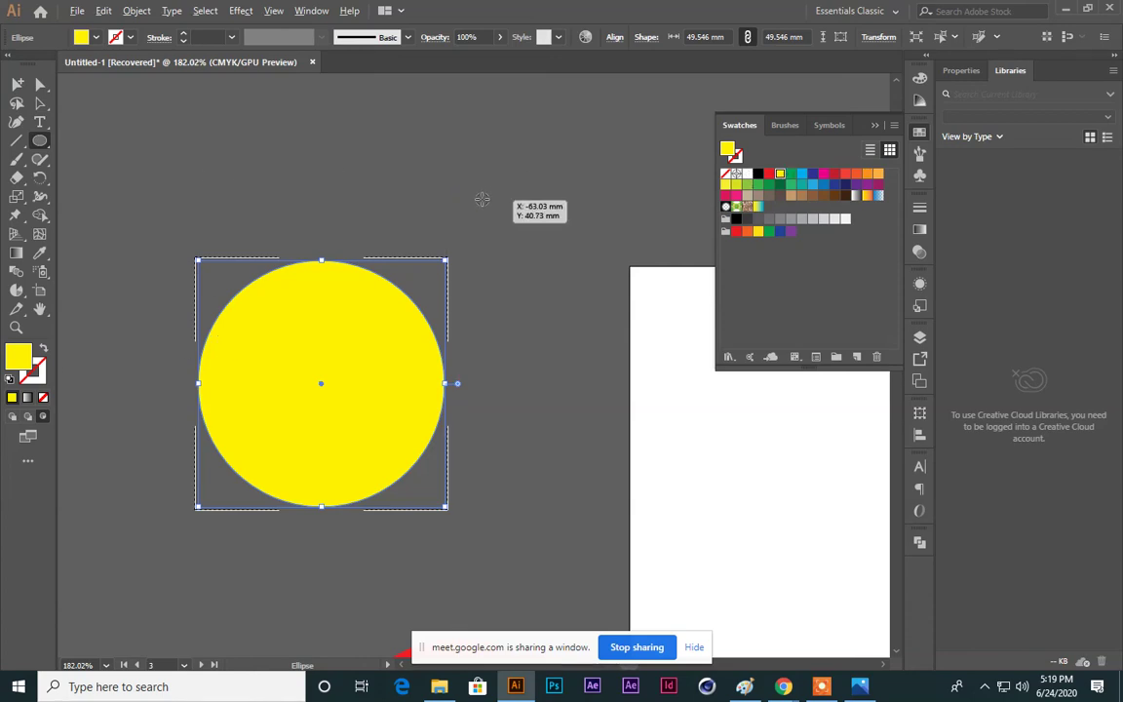
mouse_move(481, 201)
left_mouse_down()
mouse_move(539, 289)
mouse_move(577, 288)
left_mouse_up()
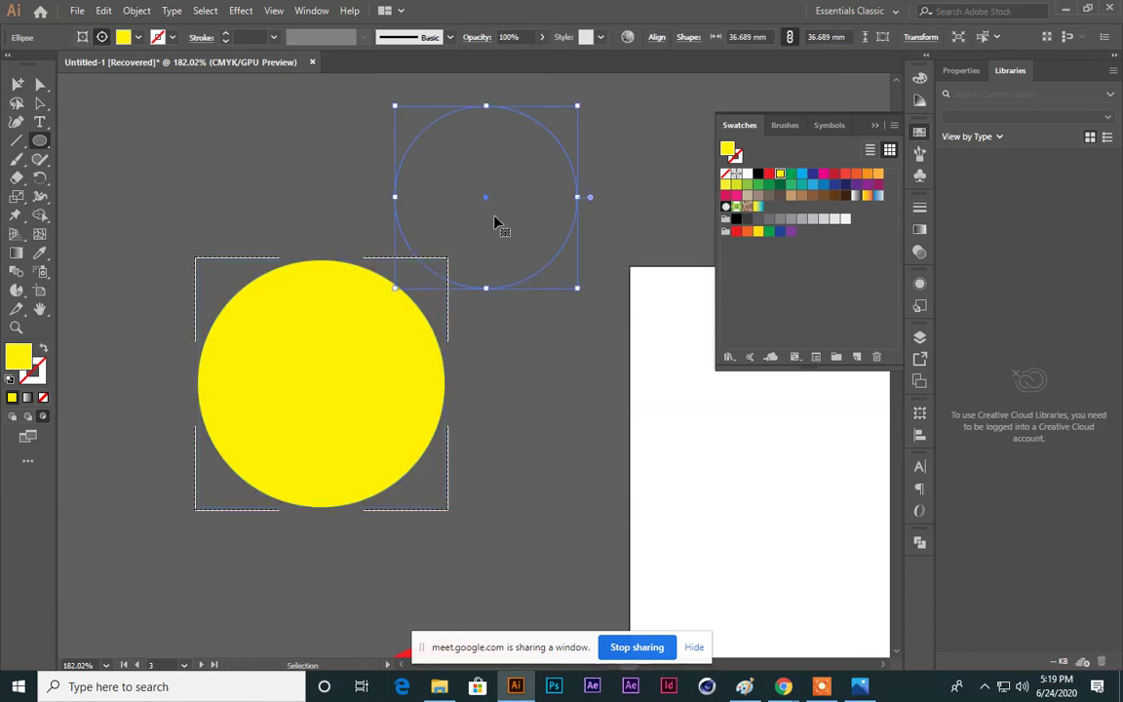
key("ctrl+z")
Step: Fill the large circle with CMYK Red and draw a black circle about 43 mm across beyond its upper-right edge
left_click(768, 173)
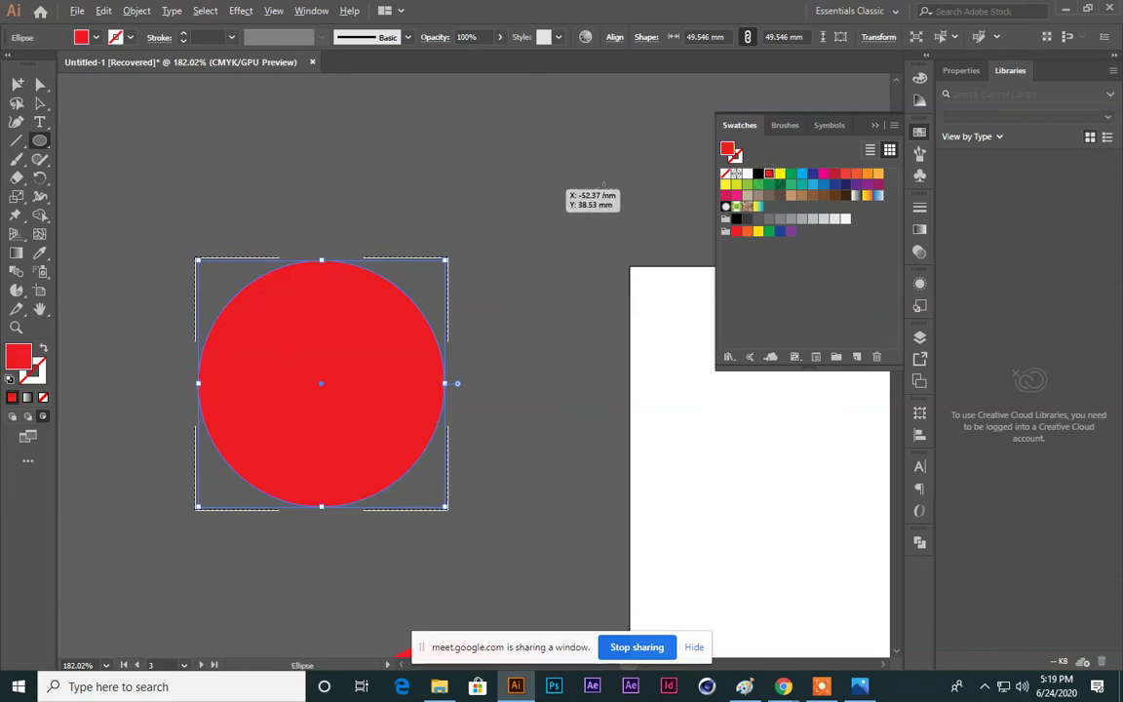
left_click_drag(458, 159, 593, 292)
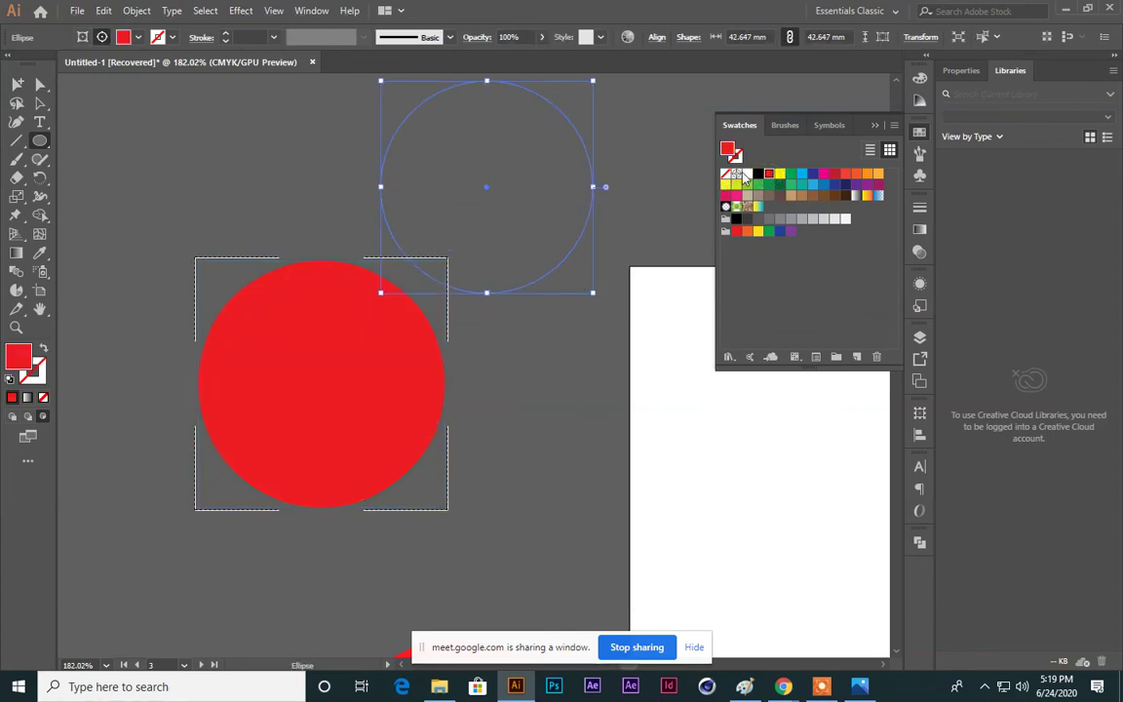
left_click(758, 174)
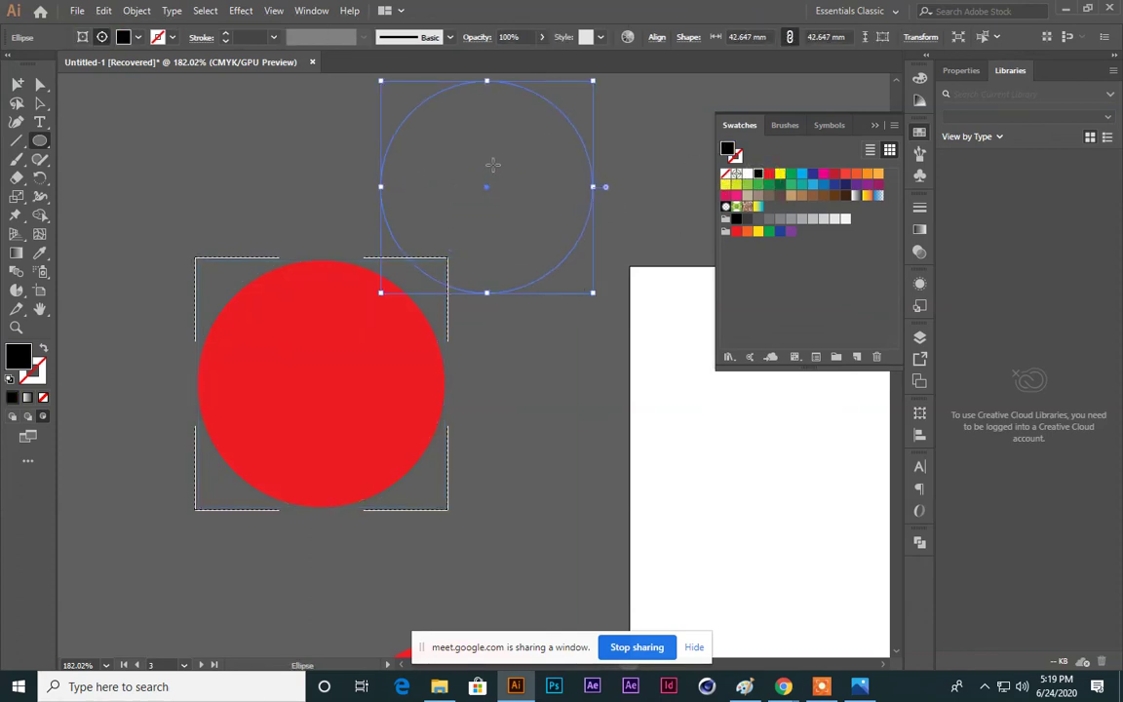
Step: Draw black circles about 29 mm across over the red circle's lower-right and upper edges, plus a smaller one over its left edge, and deselect
left_click_drag(376, 453, 446, 524)
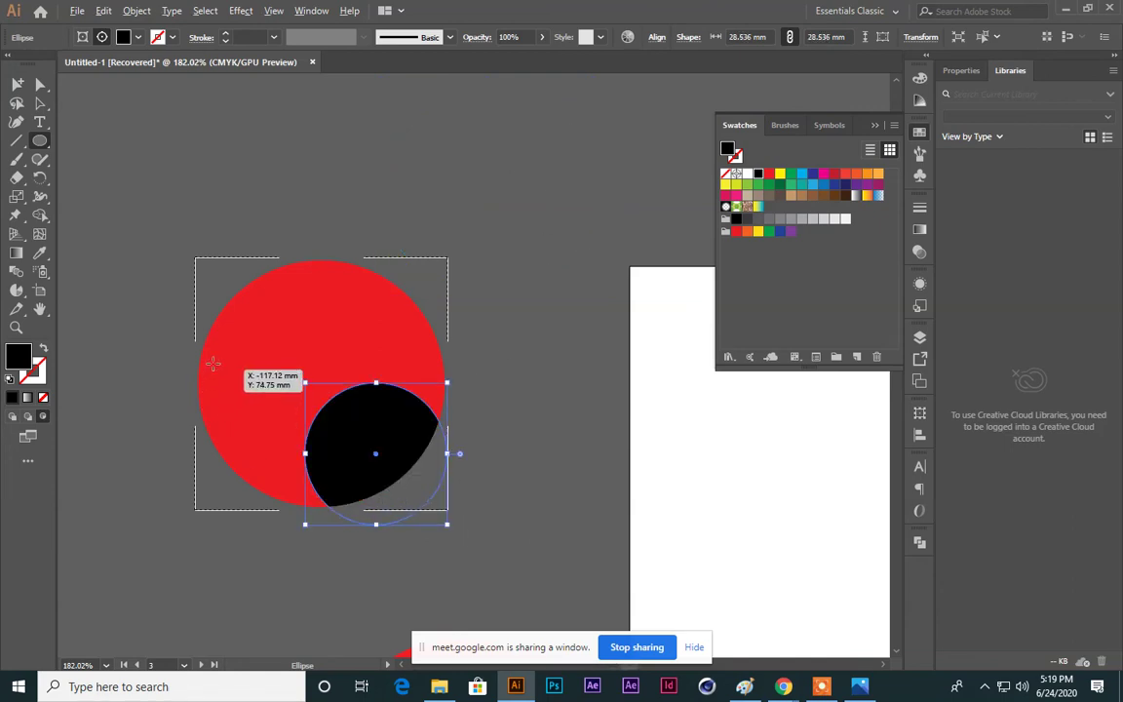
left_click_drag(213, 368, 153, 310)
mouse_move(335, 251)
left_mouse_down()
mouse_move(426, 312)
mouse_move(407, 313)
left_mouse_up()
key("v")
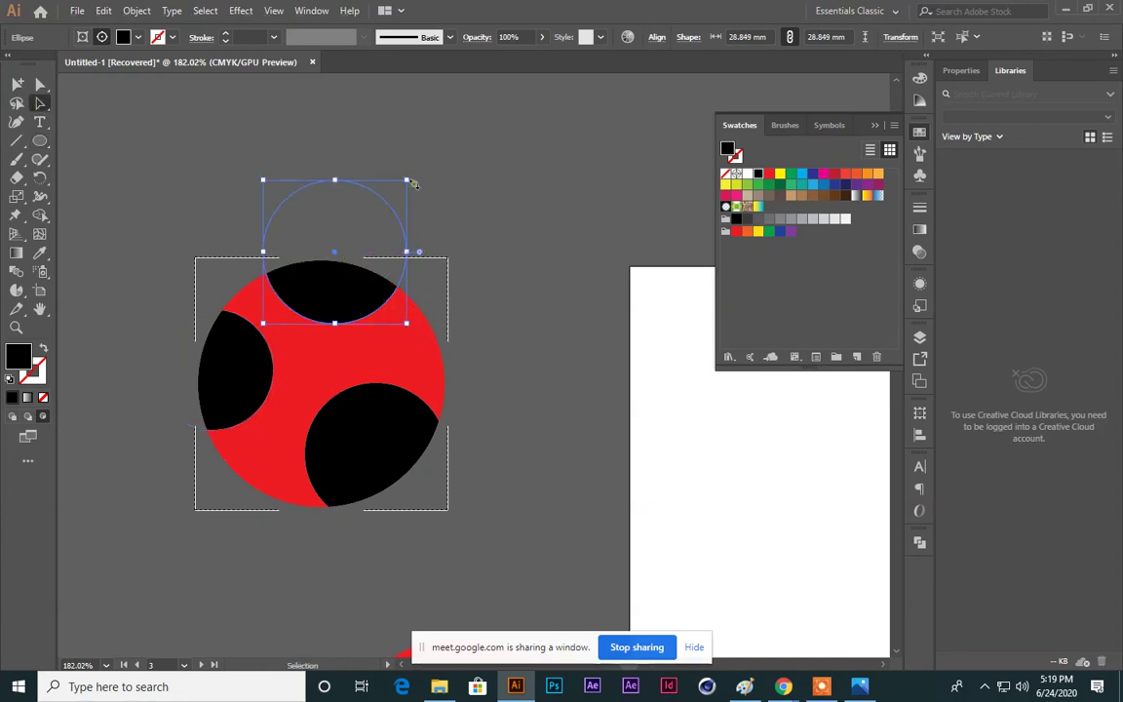
left_click(546, 212)
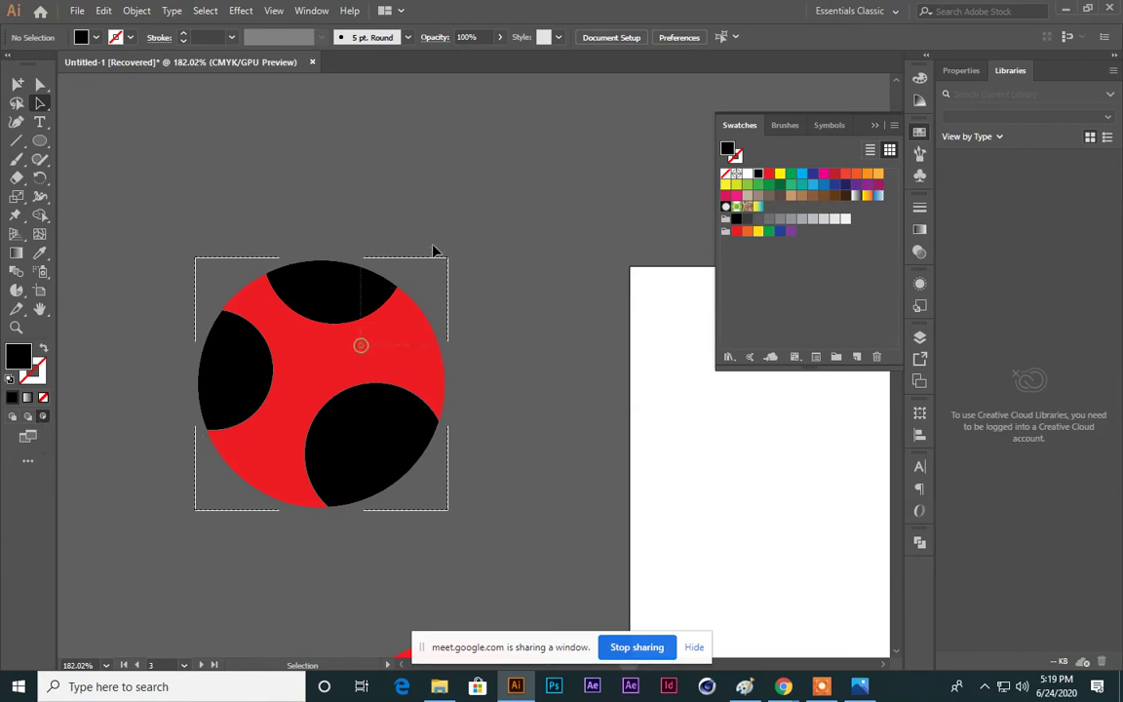
Step: Select the red and black clip group to show it as one object, deselect it and return to Draw Normal mode
left_click(283, 336)
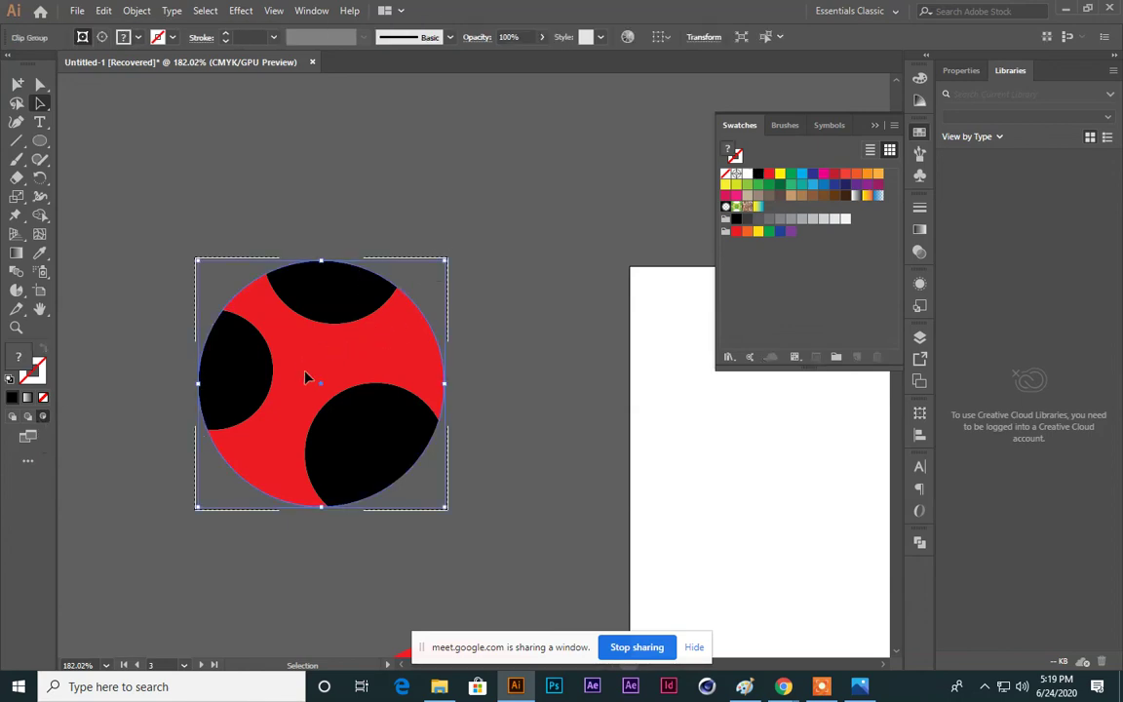
left_click(175, 120)
key("shift+d")
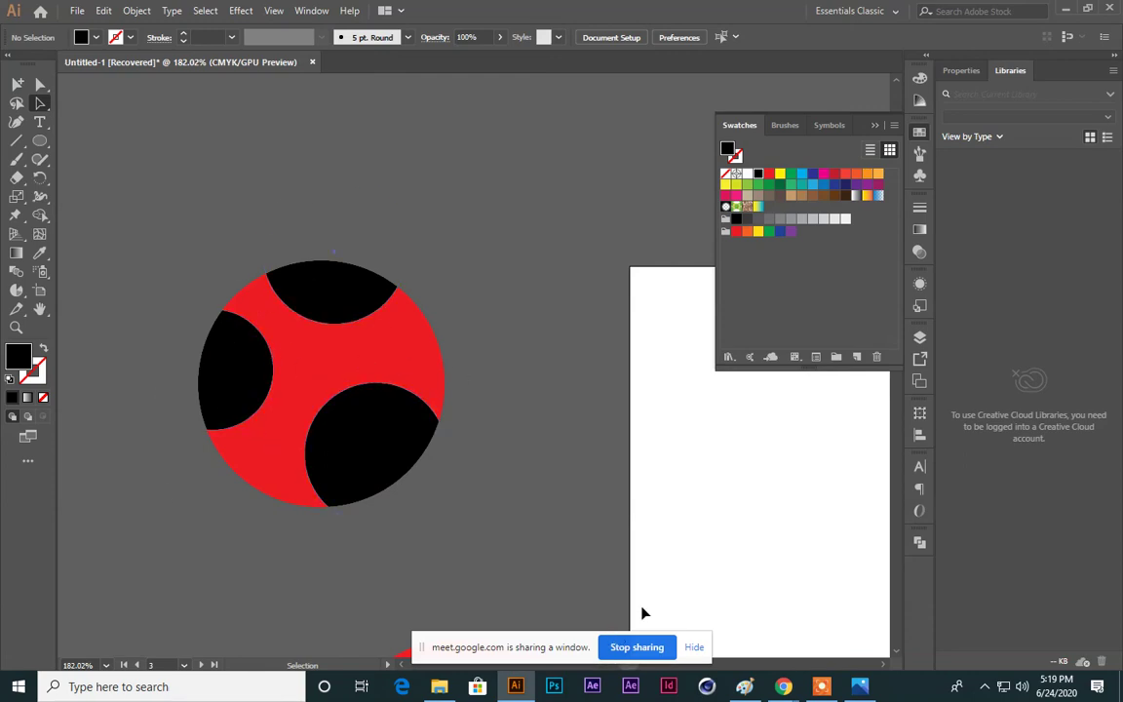
Step: Hide the screen-sharing notice, switch to the Google Meet call in Chrome and show the participant list
left_click(694, 646)
mouse_move(783, 686)
left_click(585, 560)
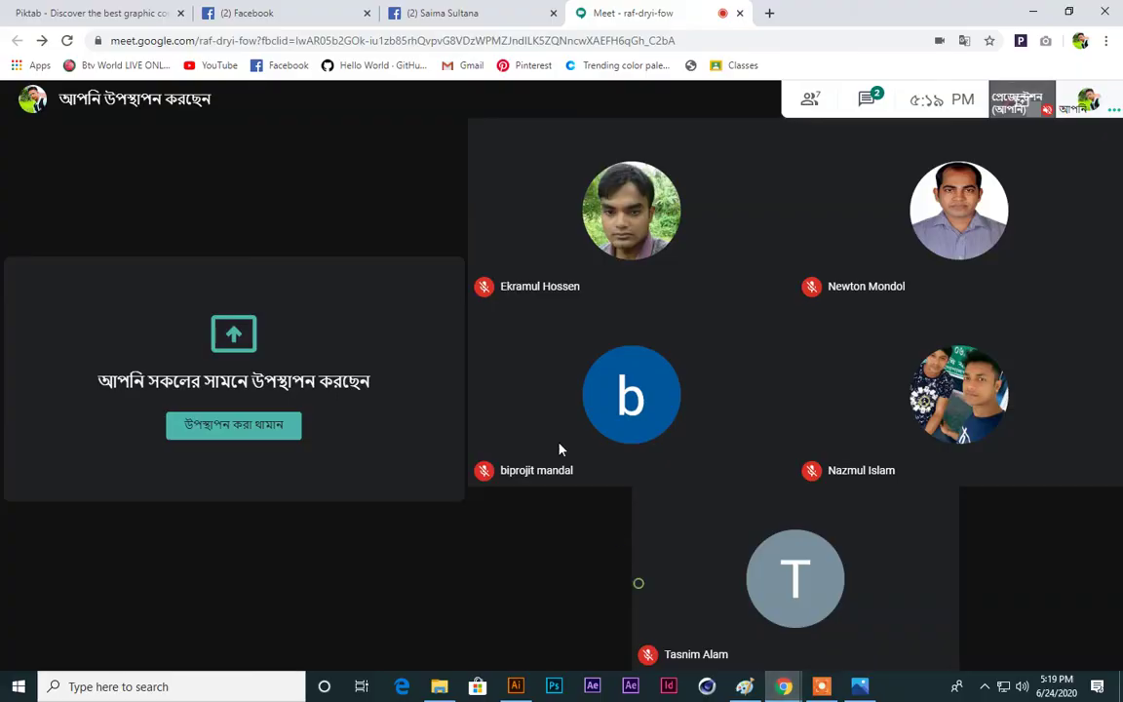
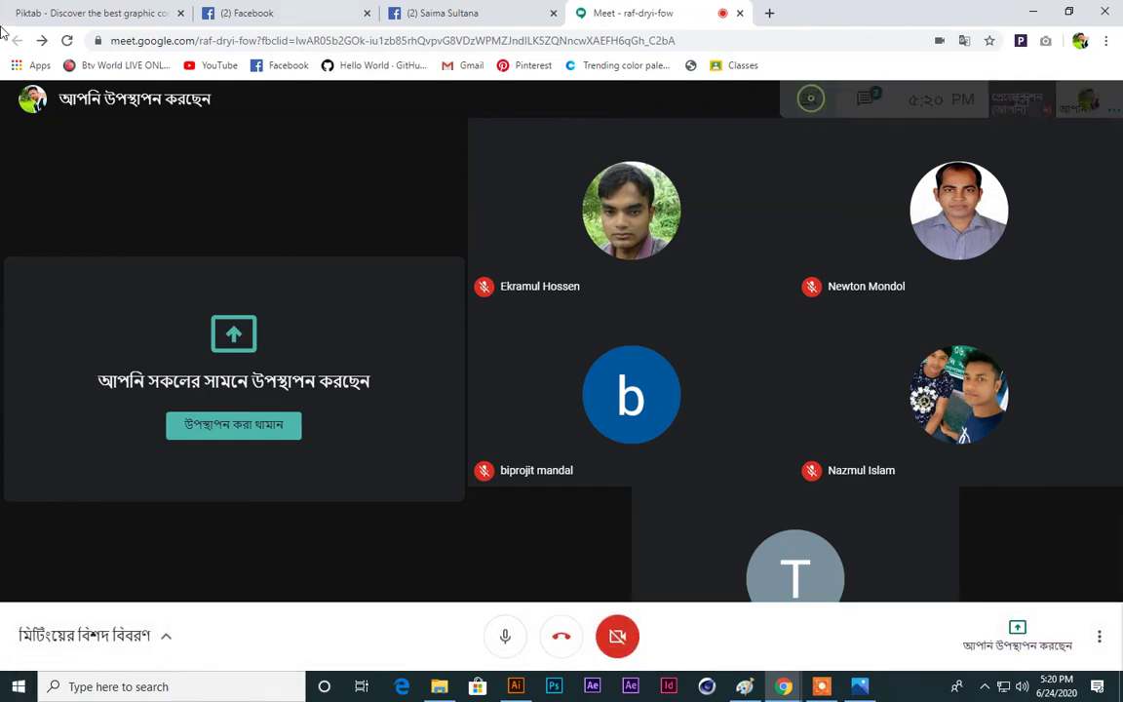
key("ctrl+alt+p")
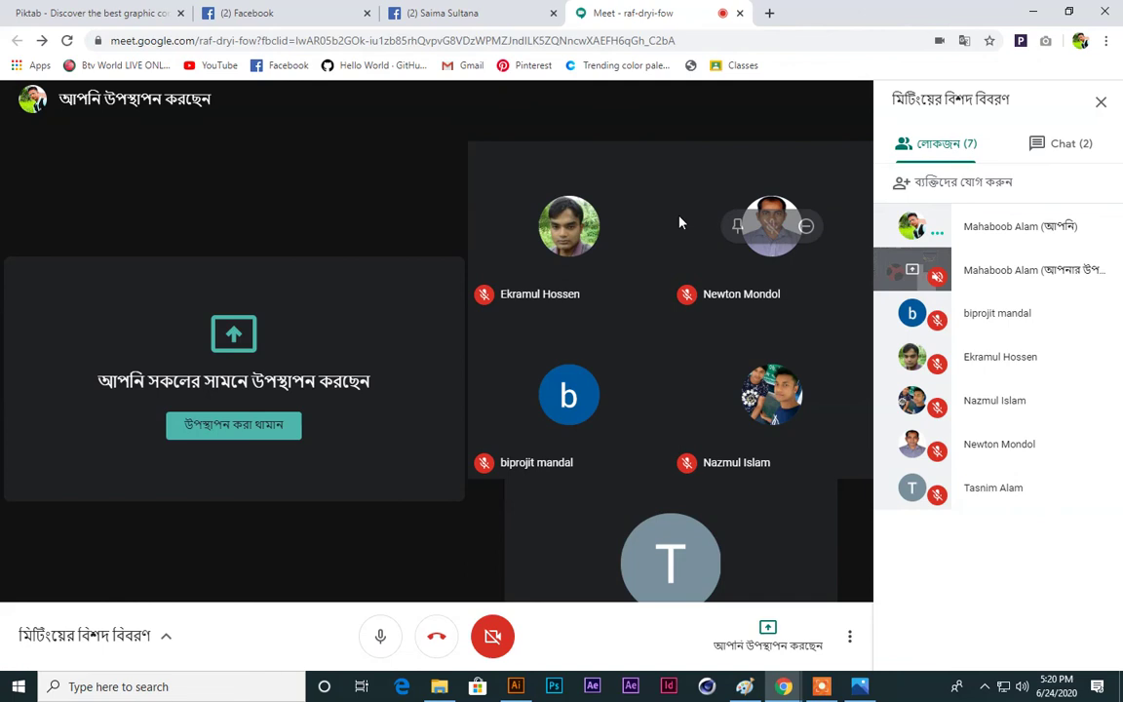
Step: Open the account's own Facebook profile in the other browser tab and return to the Google Meet call
left_click(422, 10)
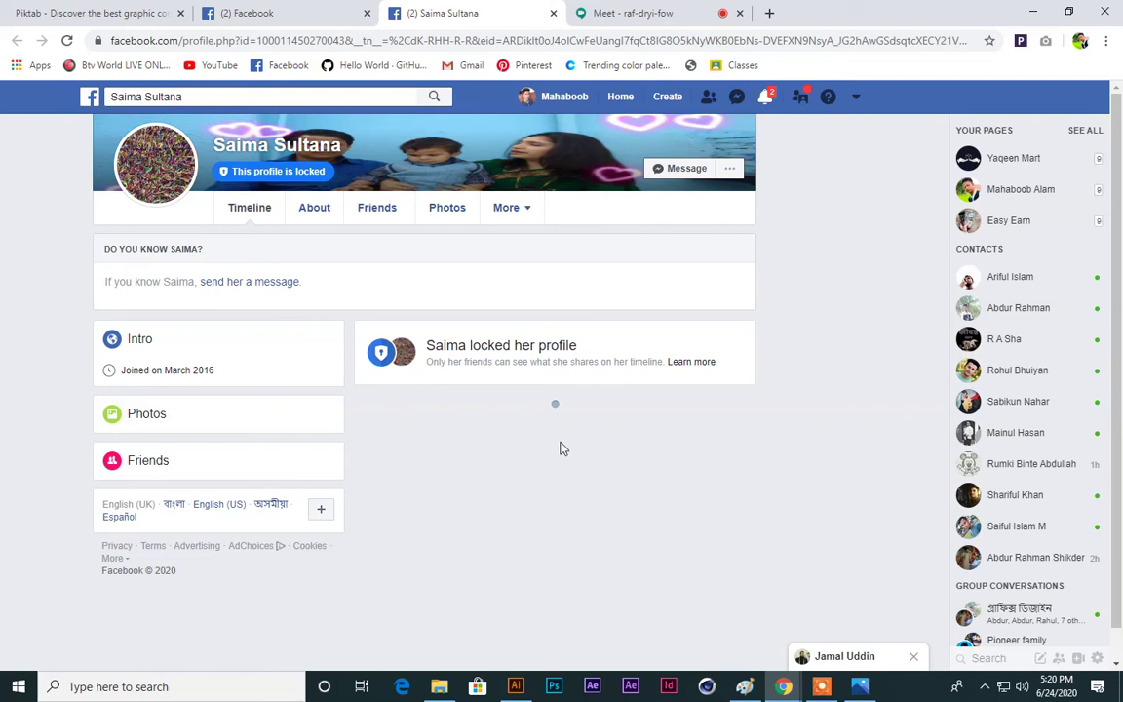
left_click(571, 103)
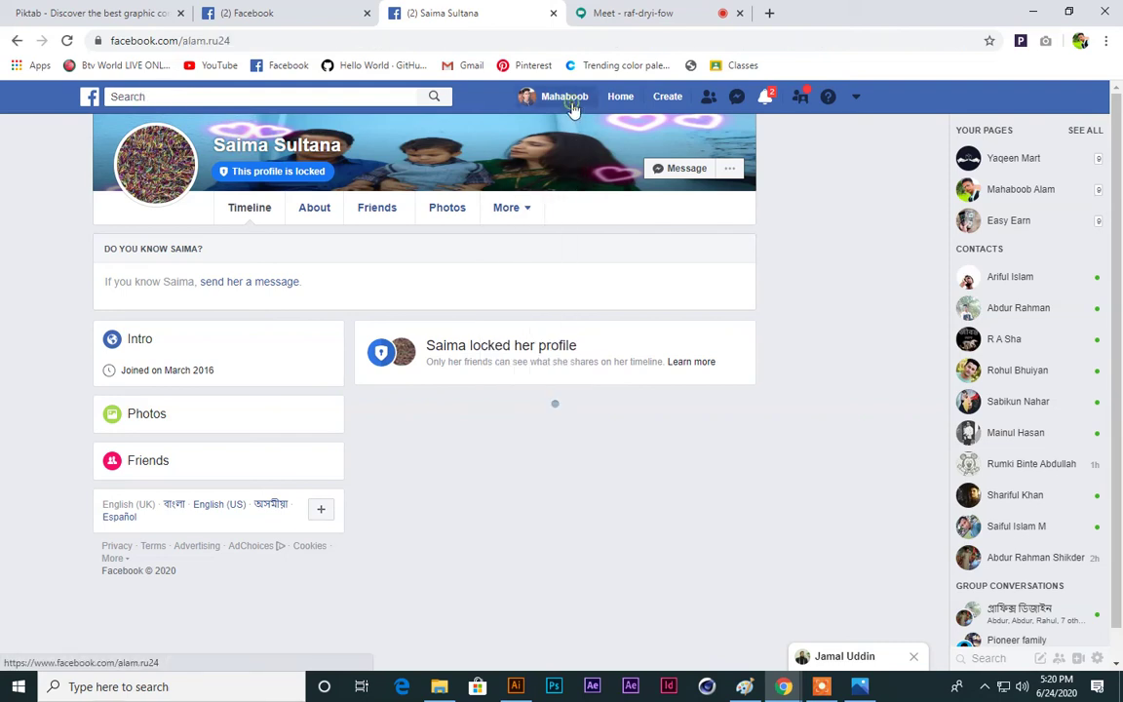
left_click(609, 14)
Step: Switch to Icecream Screen Recorder, pause the recording and minimize the recorder window
left_click(824, 686)
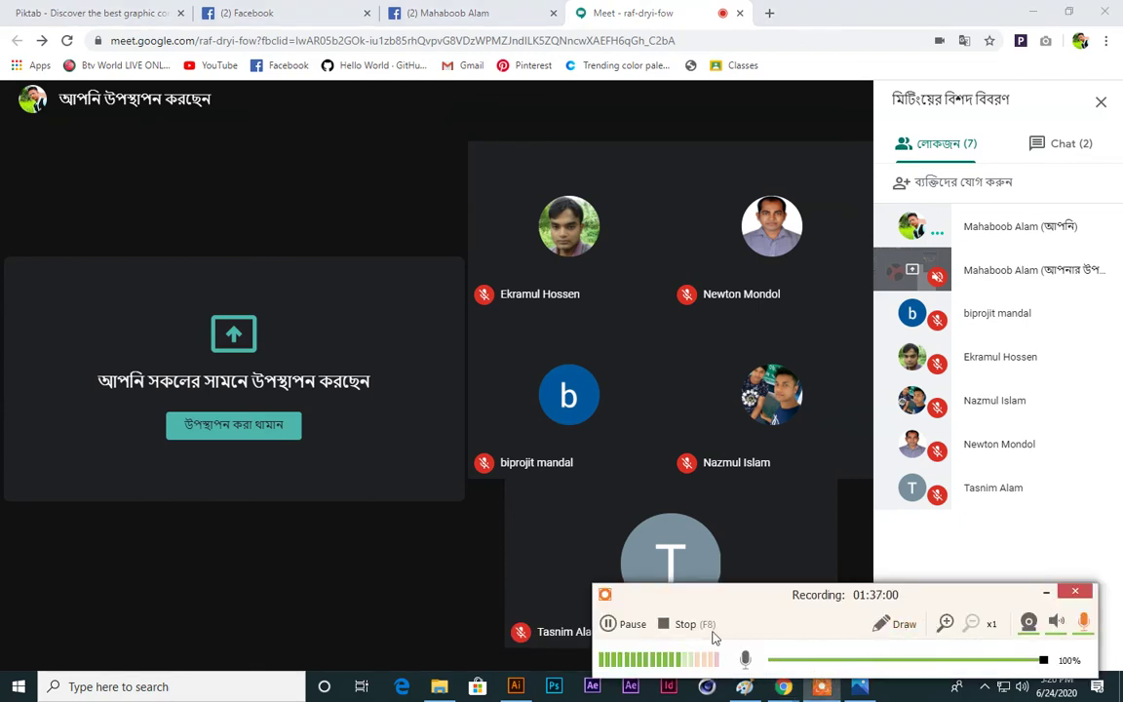
left_click(610, 624)
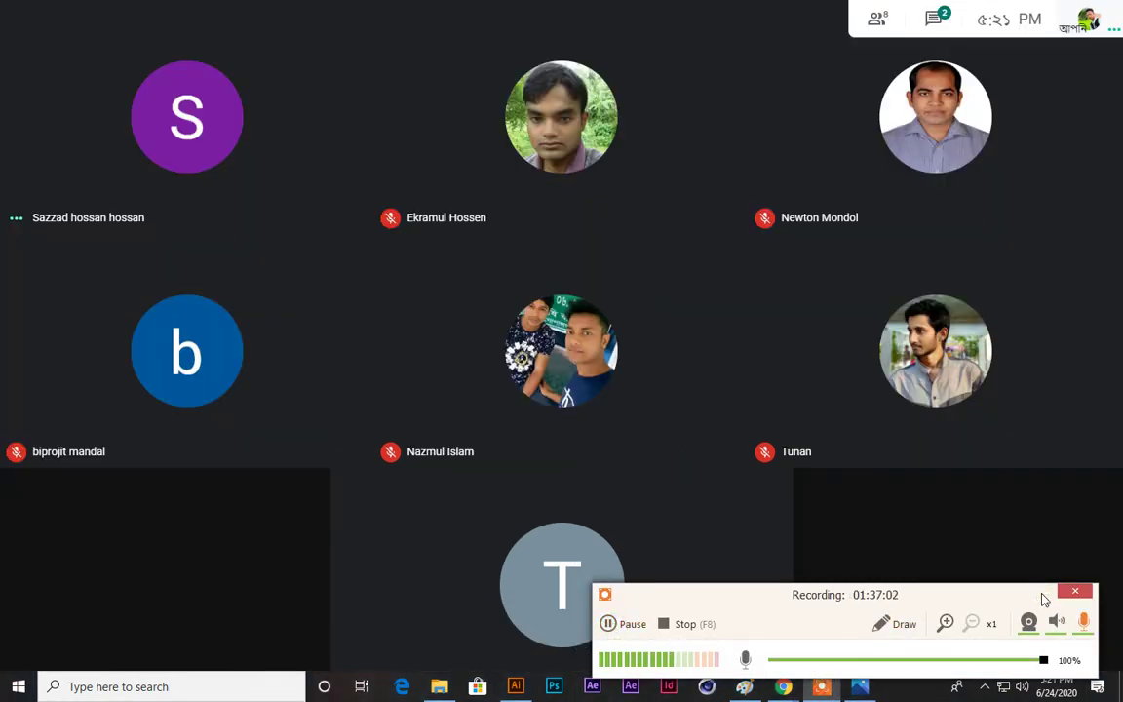
left_click(1046, 592)
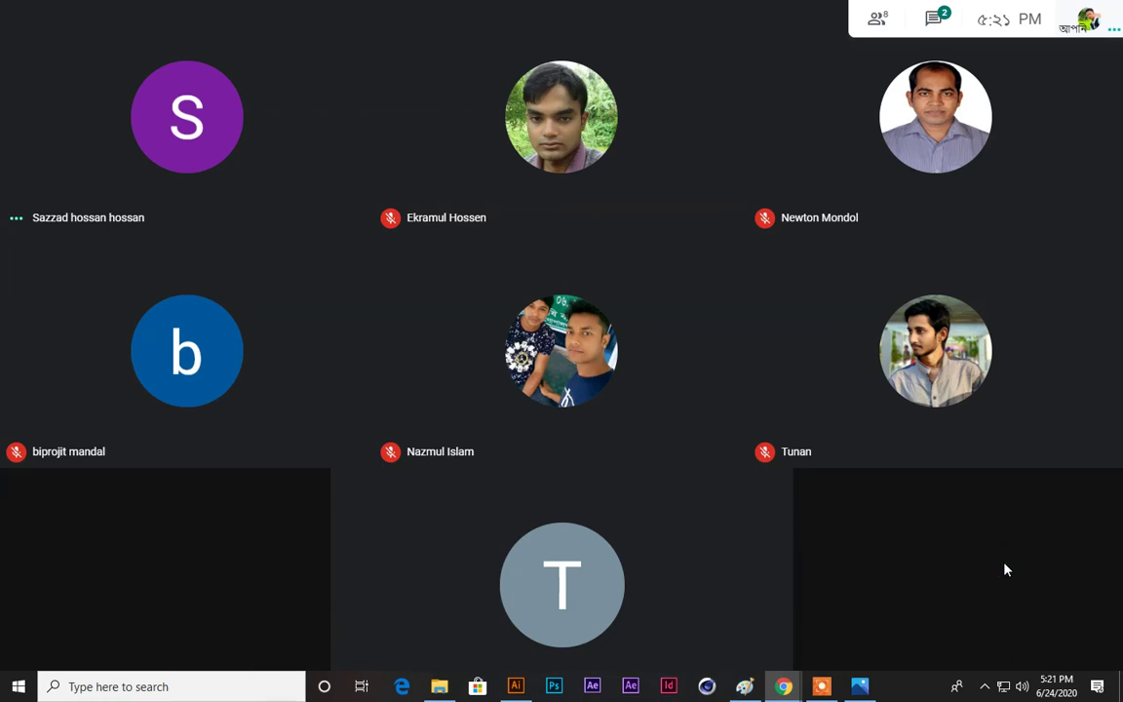
Step: Paste a screenshot of the call's participants into the image 18 in Paint and return to Google Meet
left_click(745, 686)
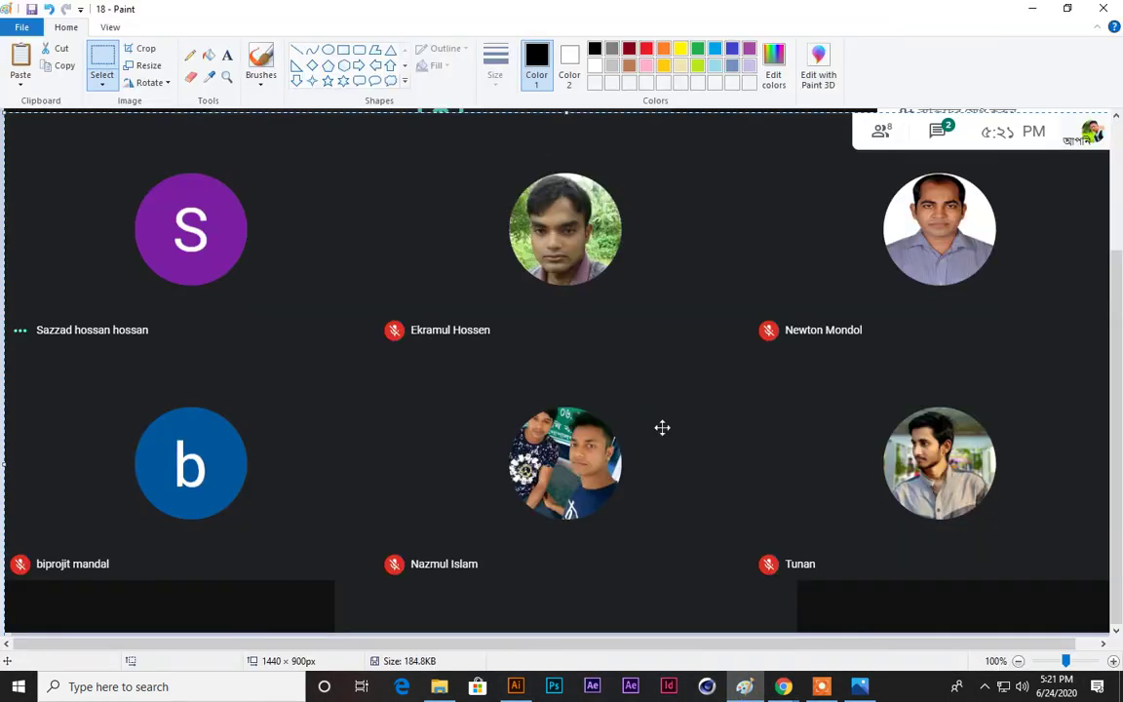
left_click(715, 629)
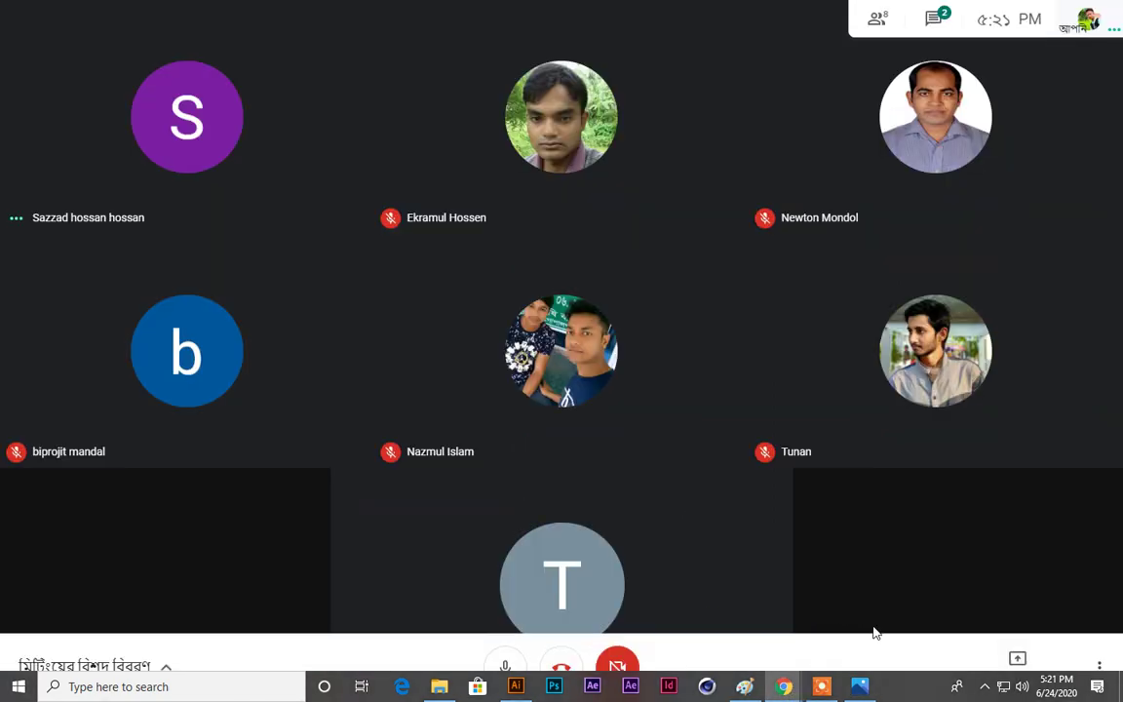
Step: Present the Untitled-1 Illustrator window to the Google Meet call
left_click(1017, 658)
left_click(947, 564)
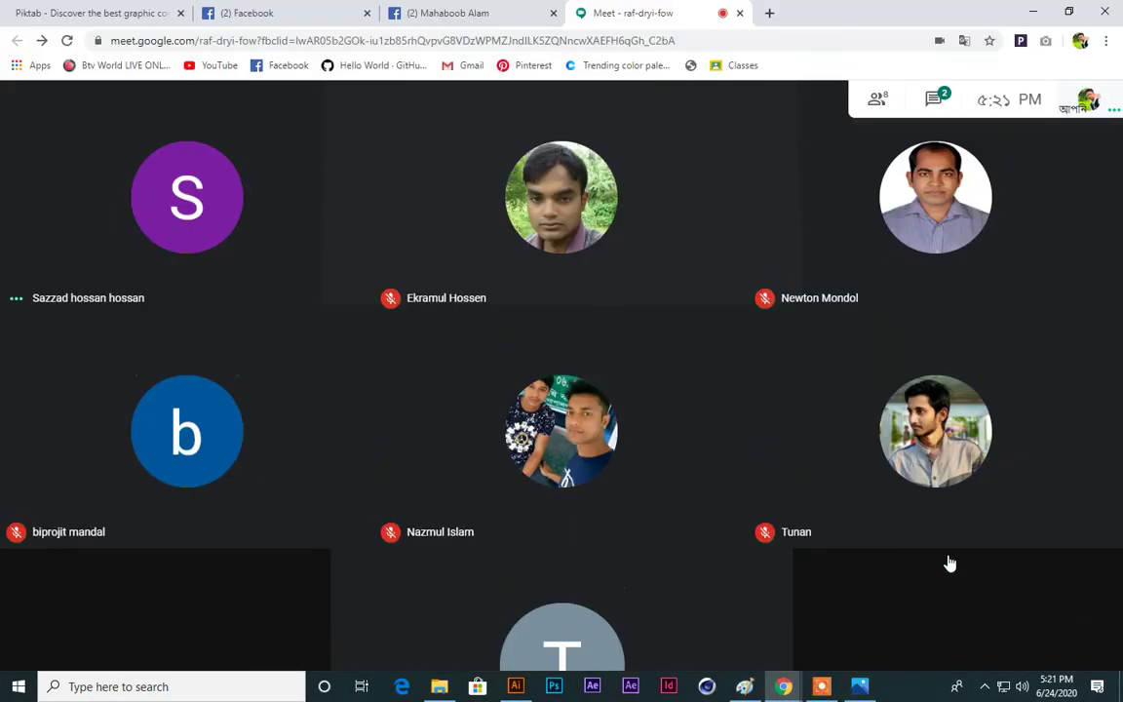
left_click(404, 307)
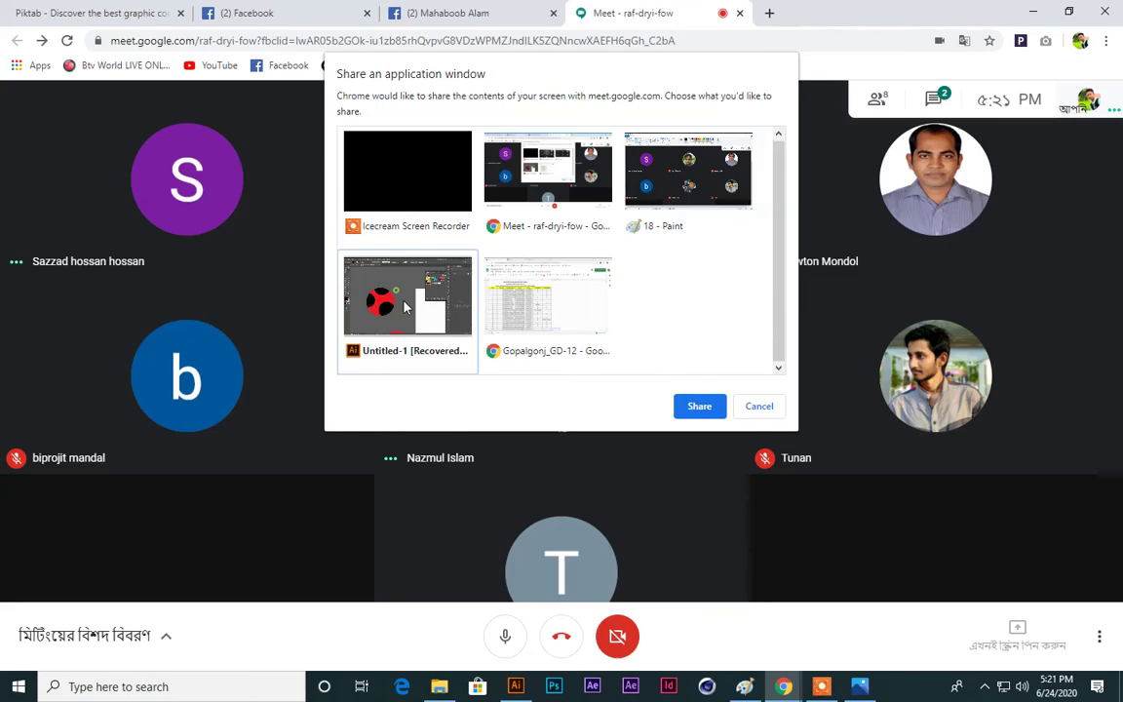
left_click(707, 413)
Step: Switch to Paint and save the image with the pasted participants screenshot as a new PNG file named 19
left_click(744, 688)
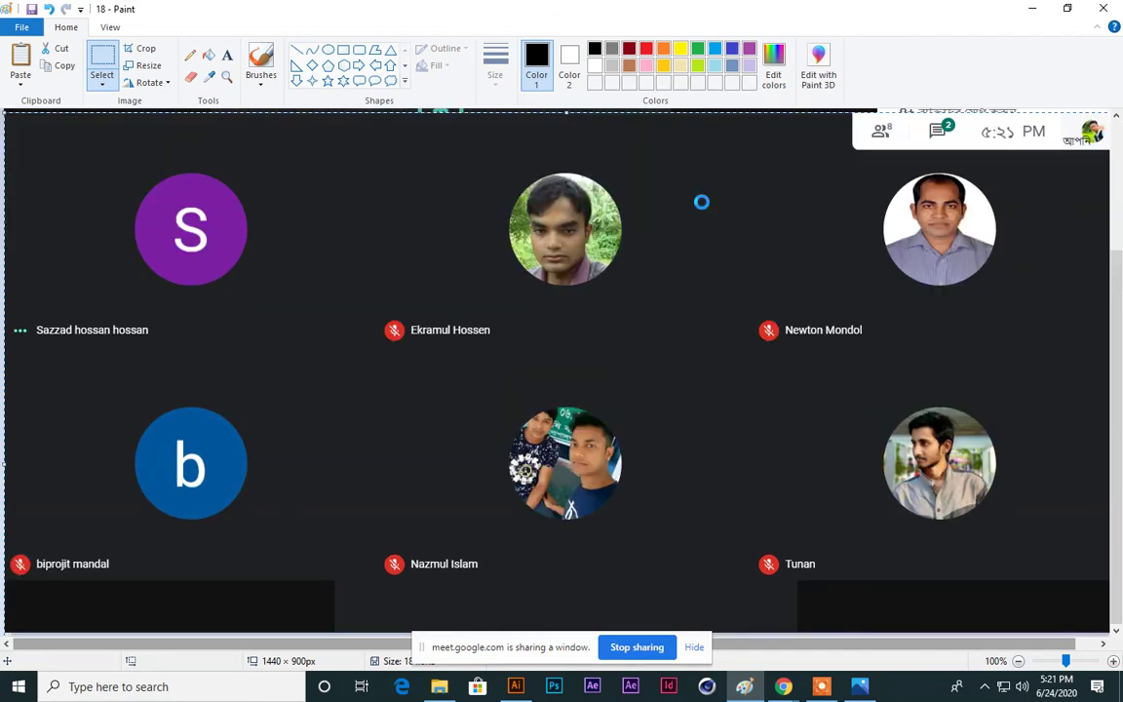
scroll(701, 202, "up", 3)
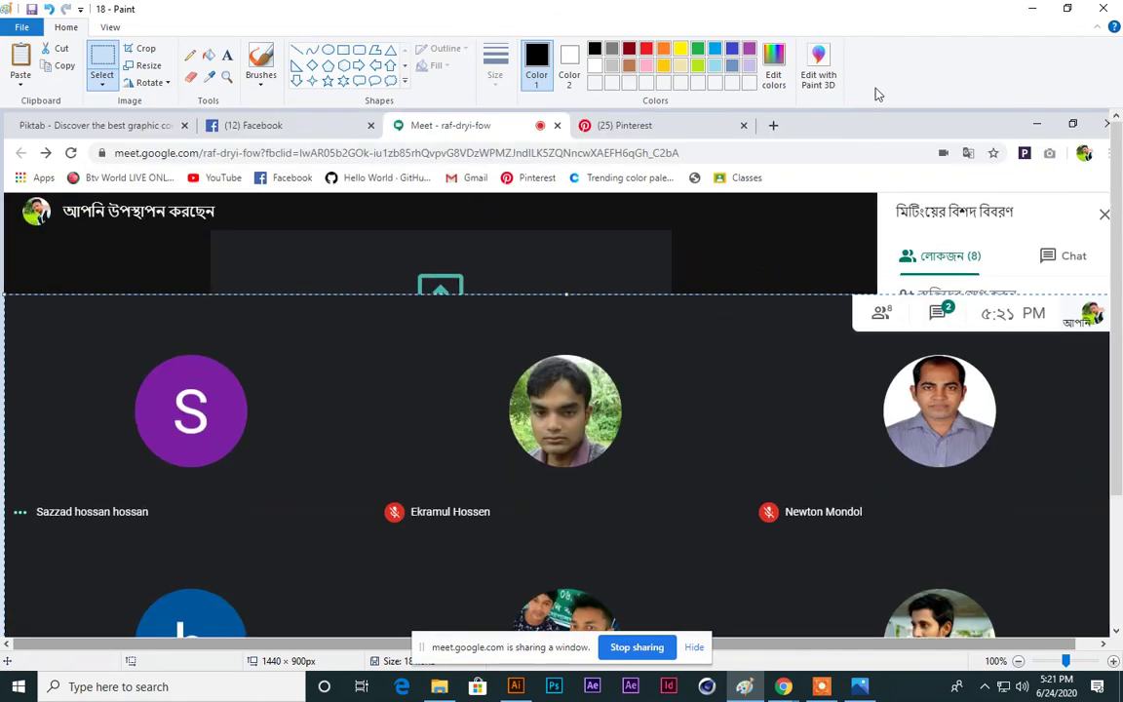
scroll(782, 298, "down", 3)
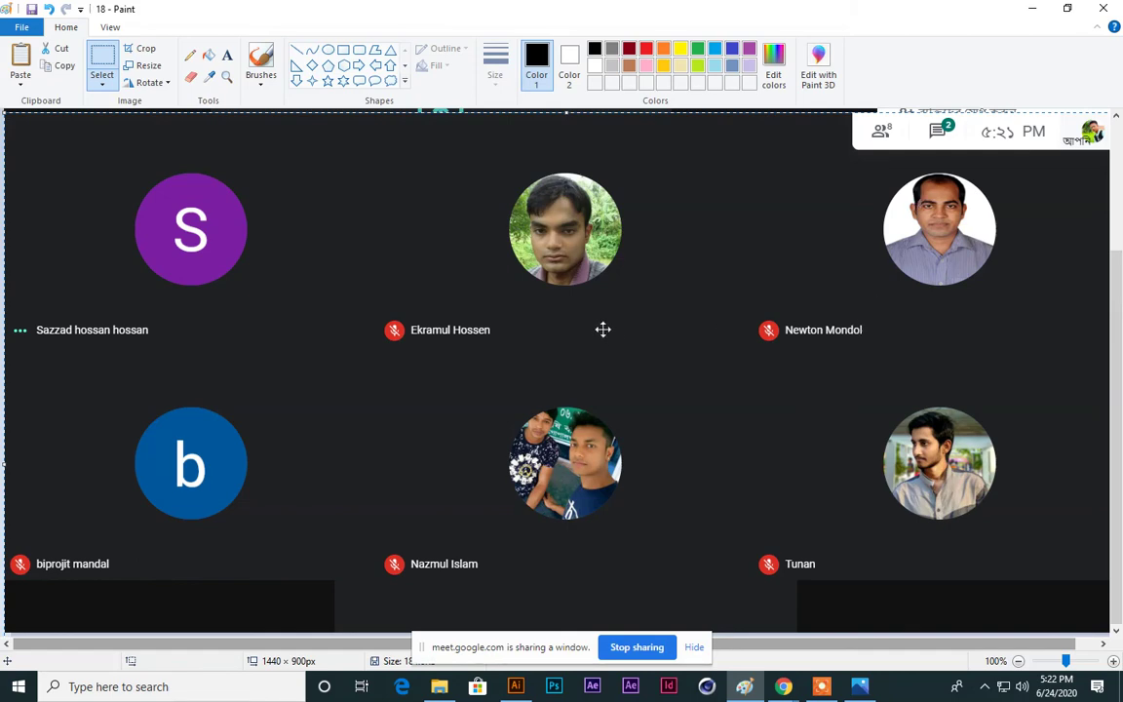
left_click(21, 26)
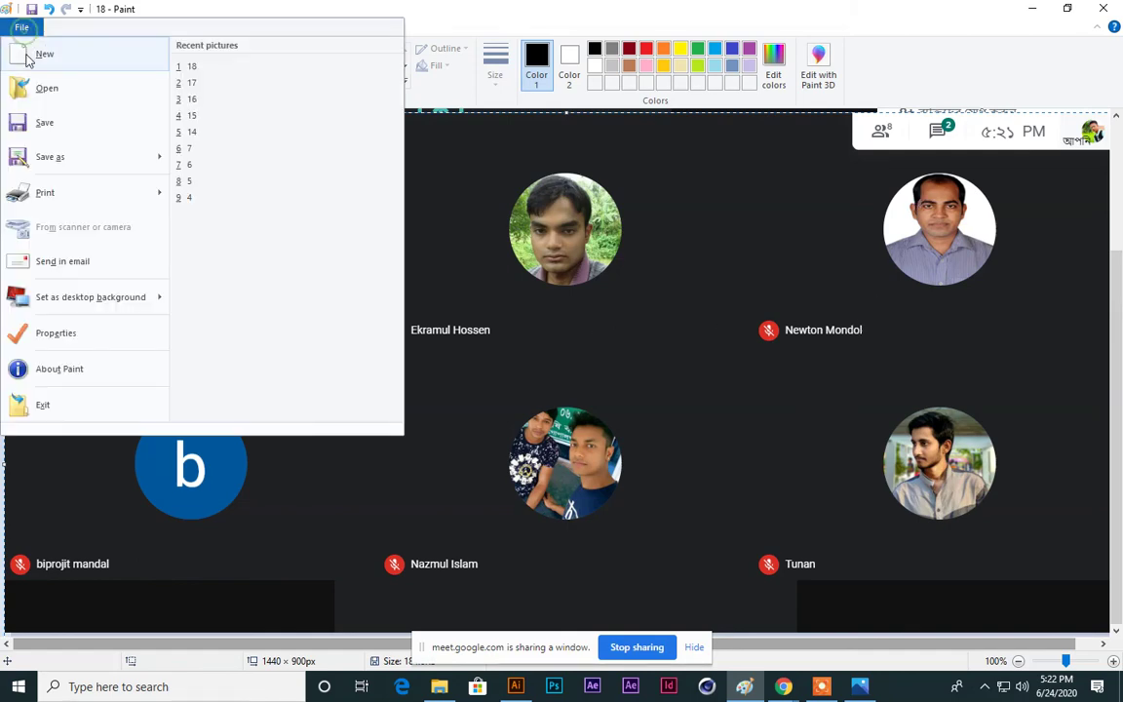
left_click(43, 157)
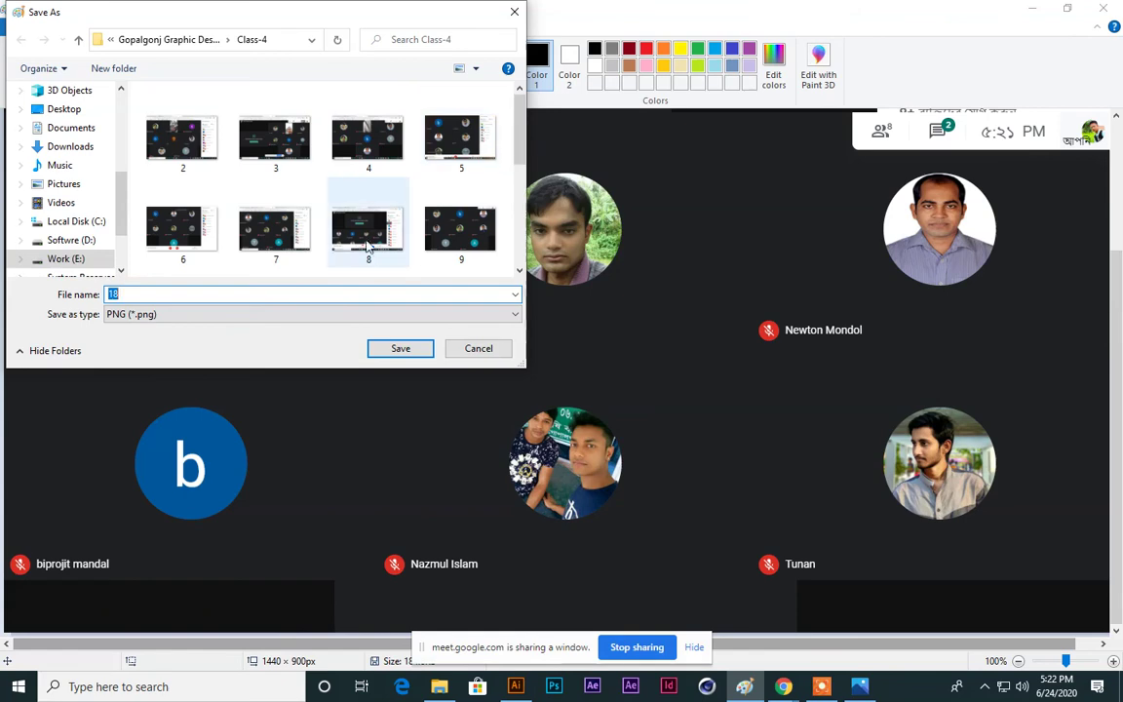
type("19")
key("Return")
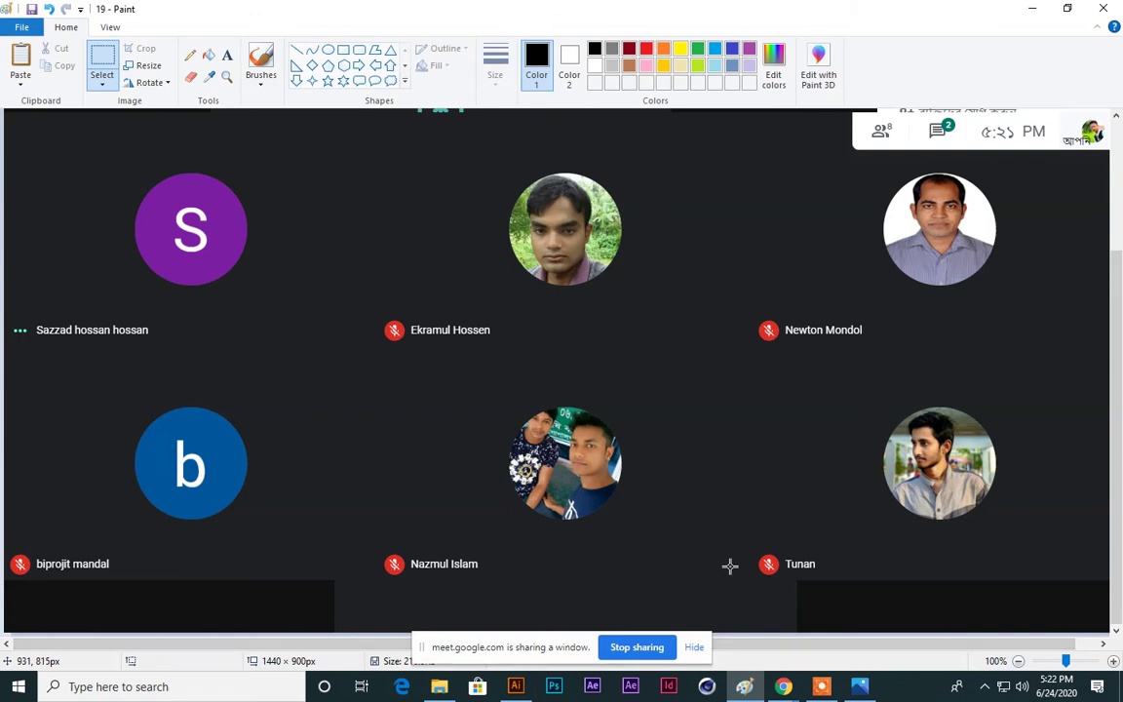
Step: Hide the window-sharing notice, return to the Google Meet call and stop presenting
left_click(701, 649)
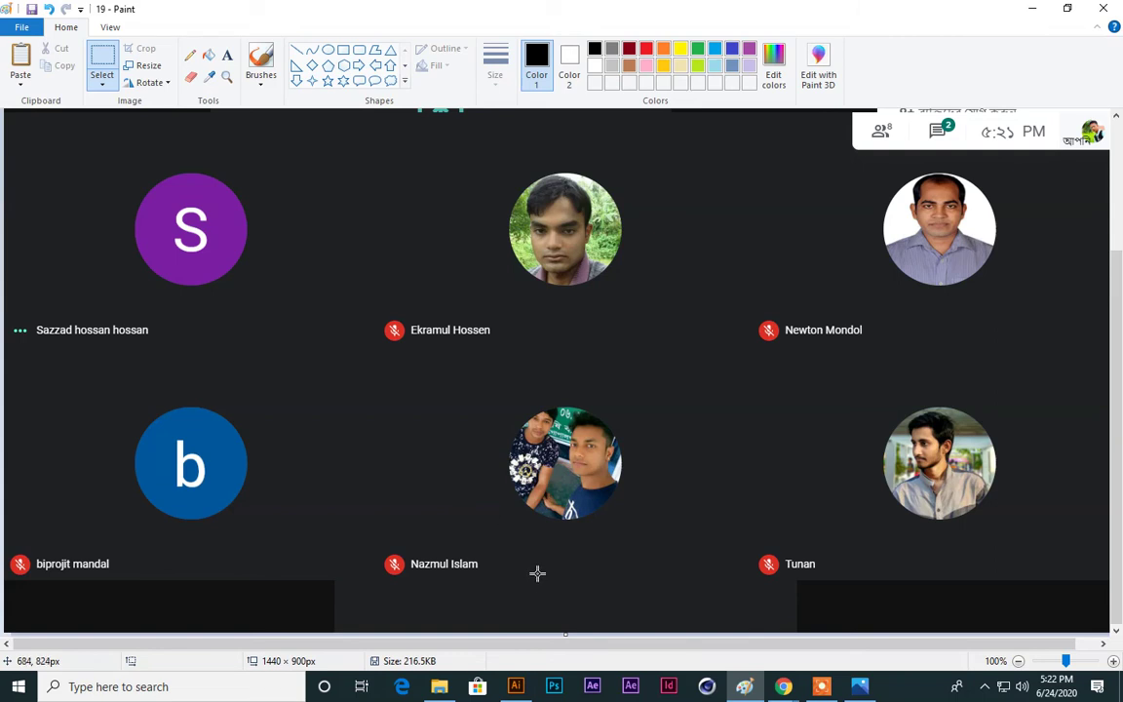
mouse_move(782, 686)
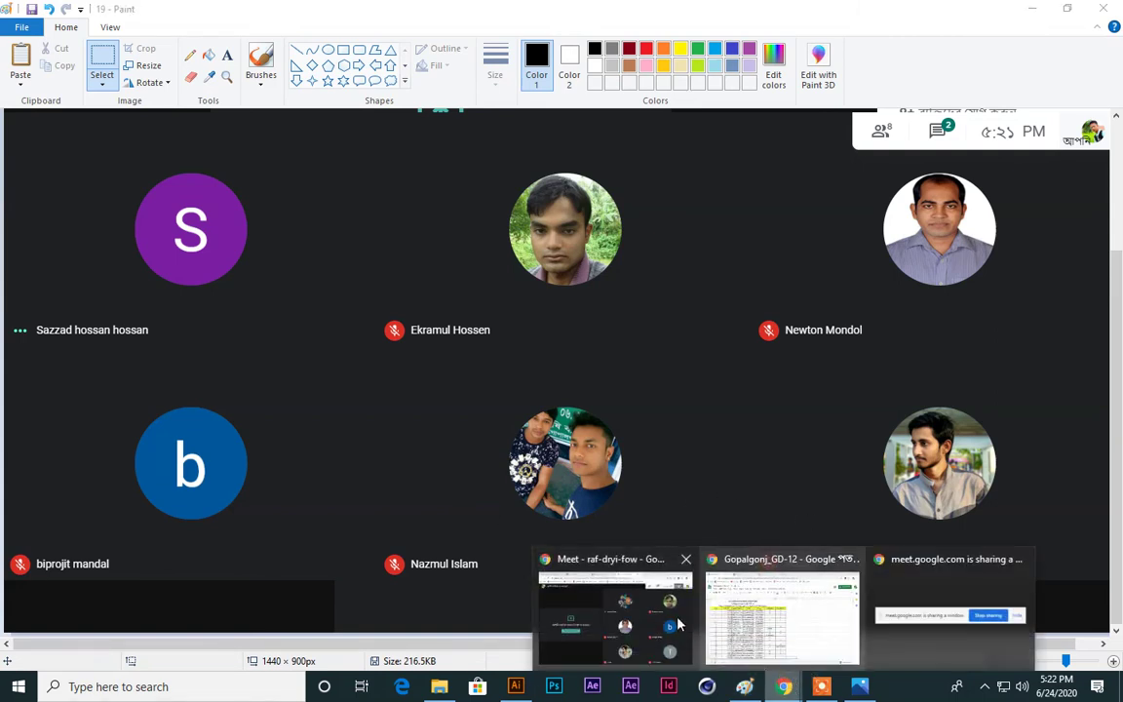
left_click(648, 617)
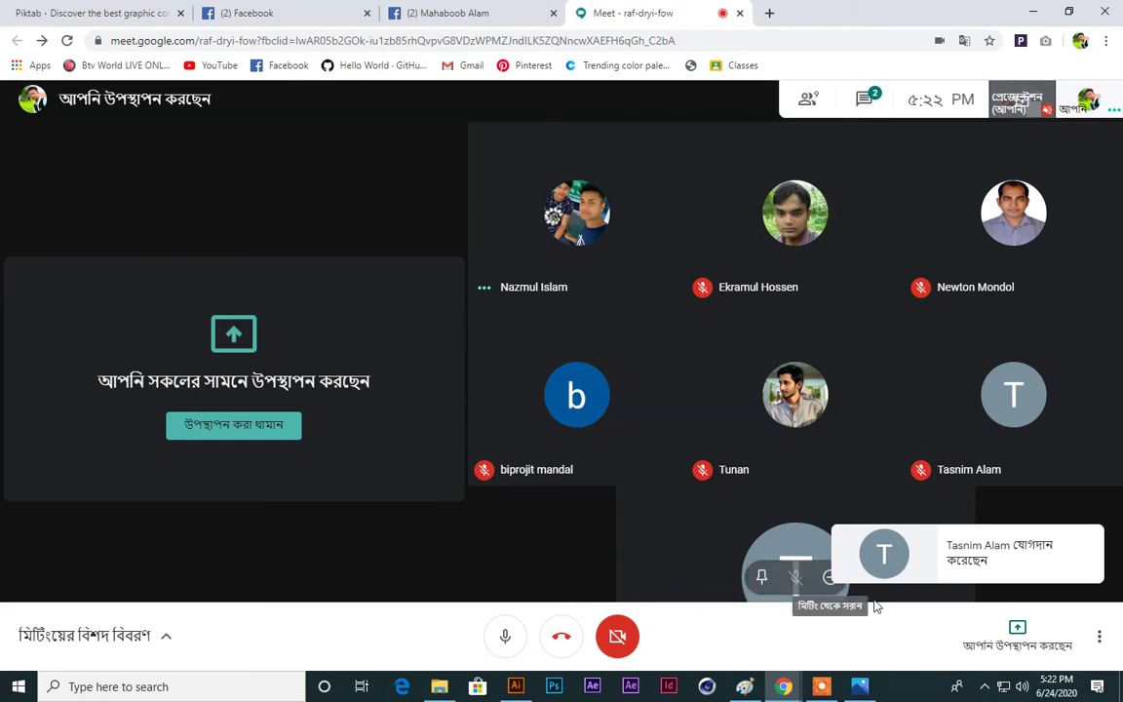
left_click(1018, 632)
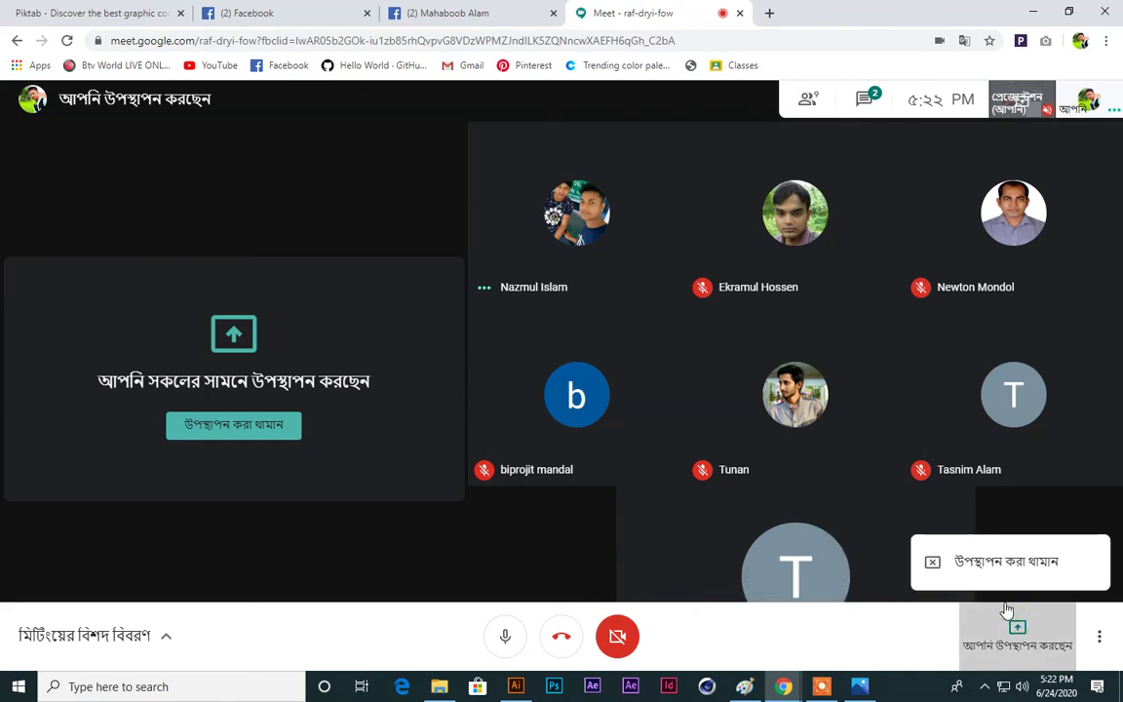
left_click(990, 570)
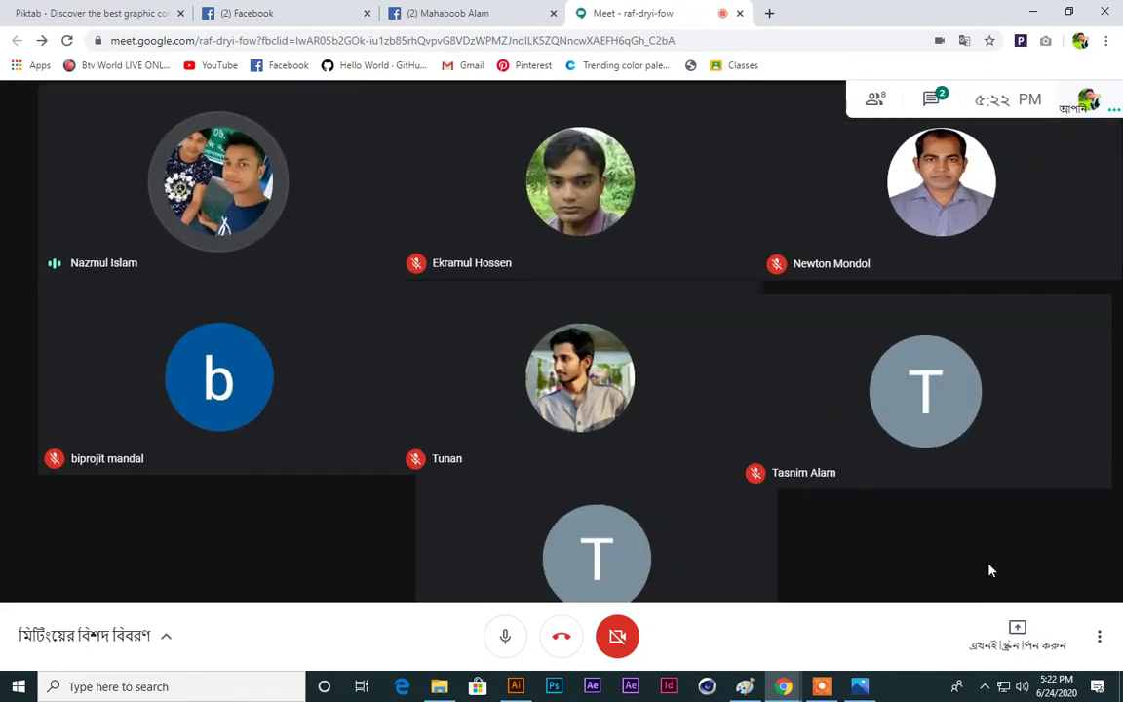
Step: Show the call in full screen and present the Untitled-1 Illustrator window to it again
left_click(1099, 636)
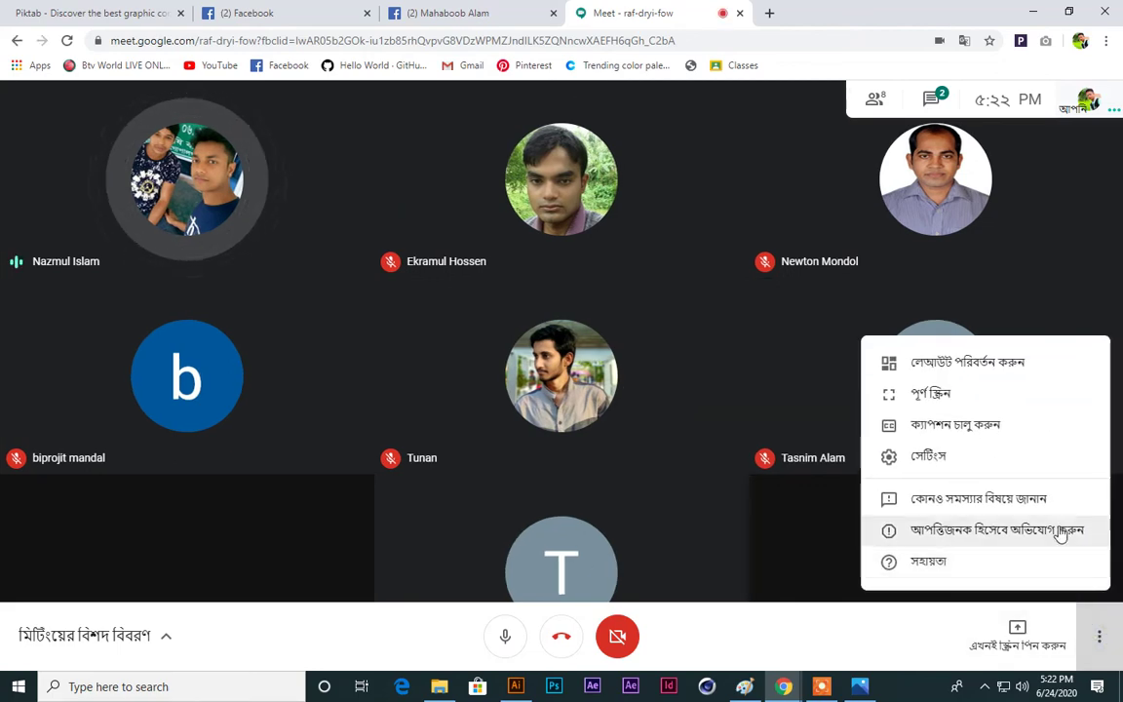
left_click(1004, 402)
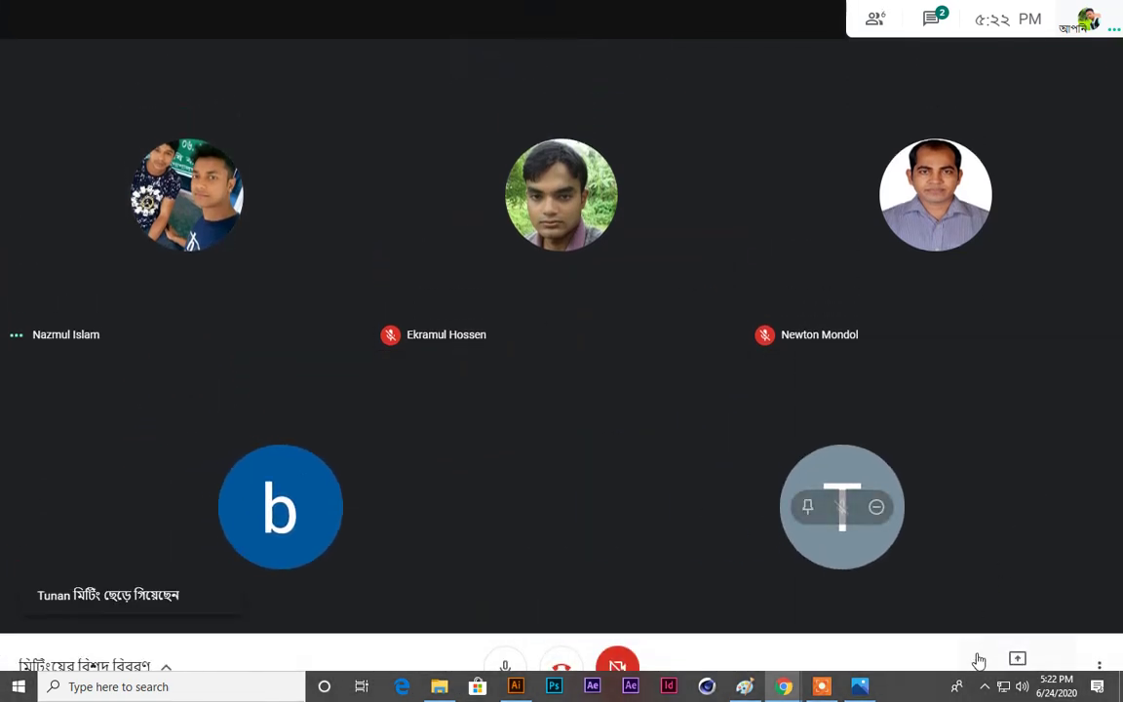
left_click(1016, 662)
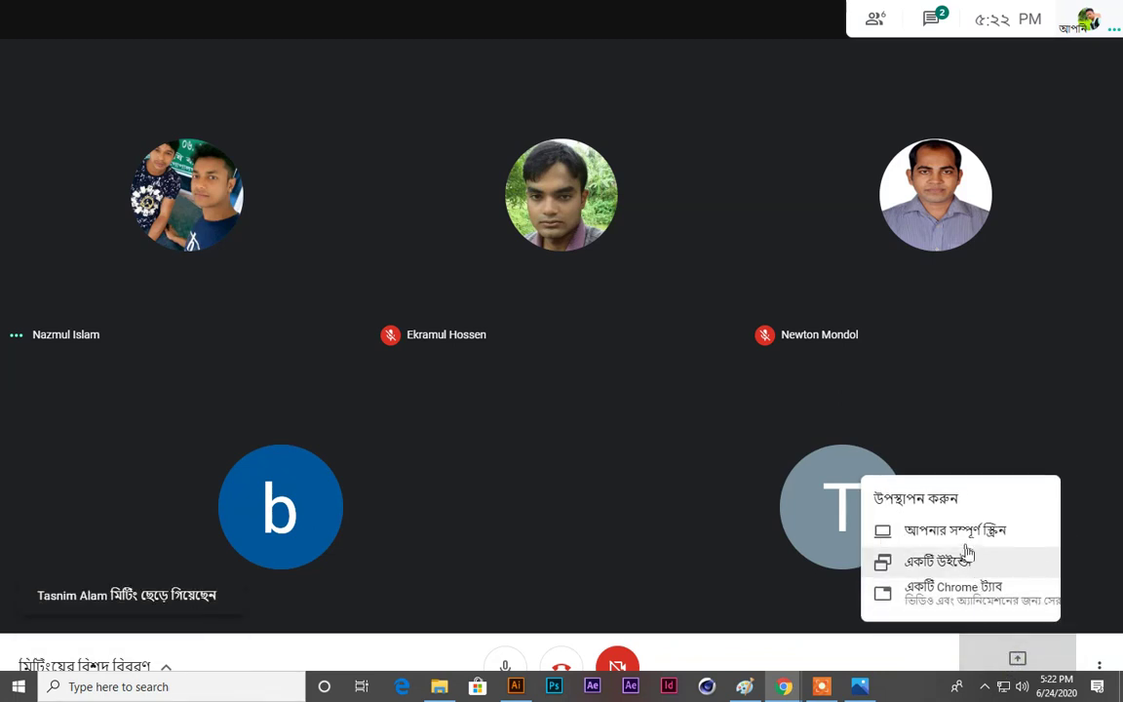
left_click(980, 570)
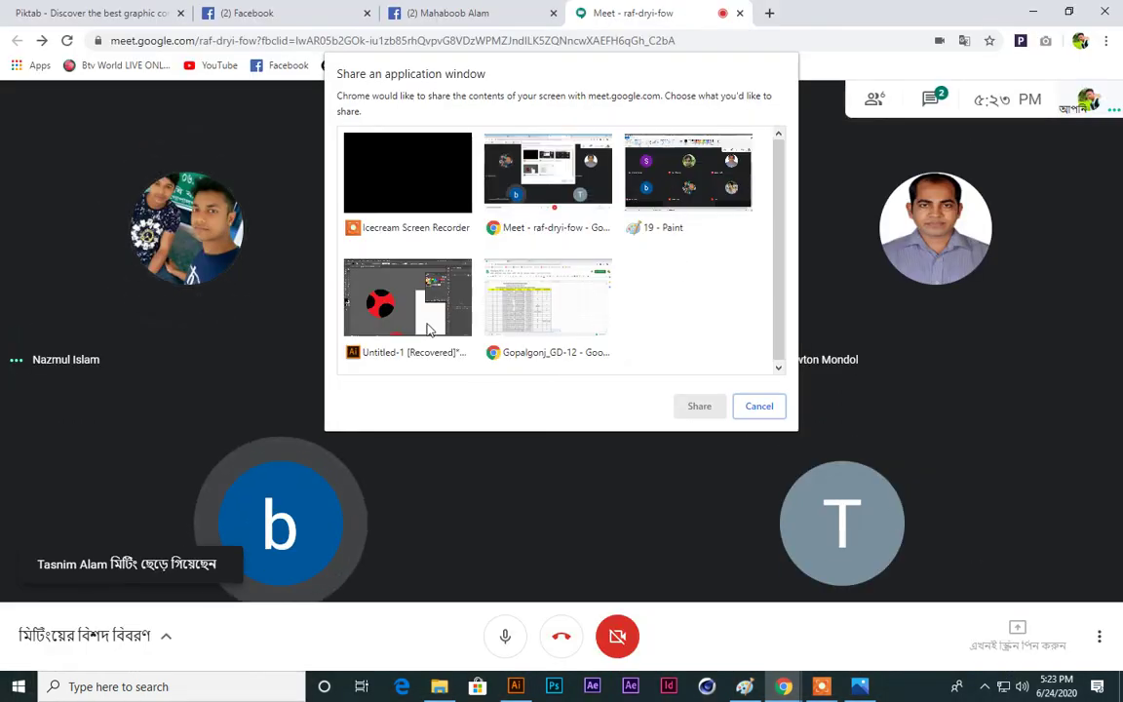
left_click(457, 289)
left_click(699, 404)
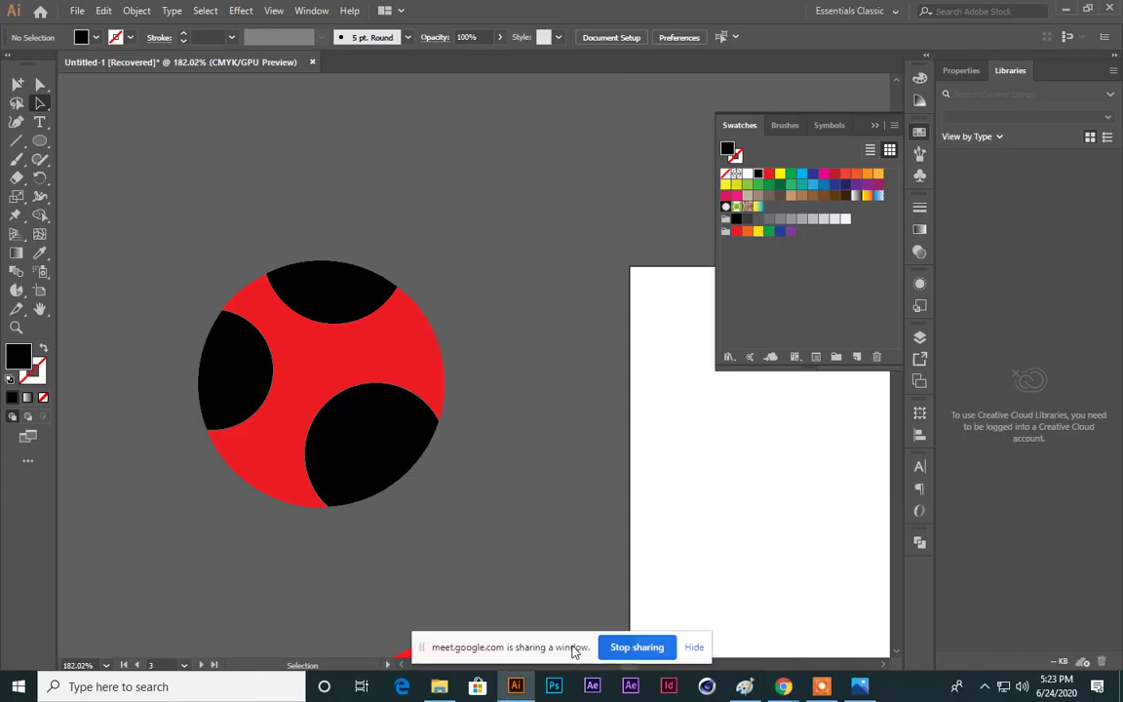
Step: Switch back to the Google Meet call and dismiss its window-sharing notice
mouse_move(783, 686)
left_click(575, 587)
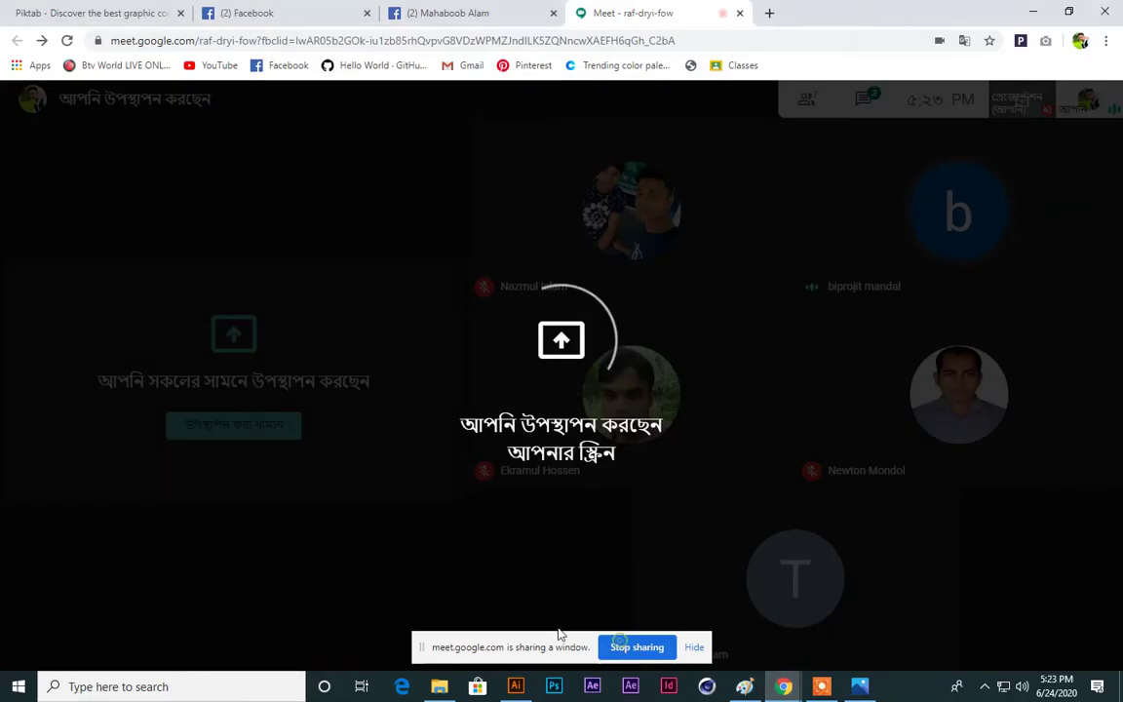
left_click(694, 647)
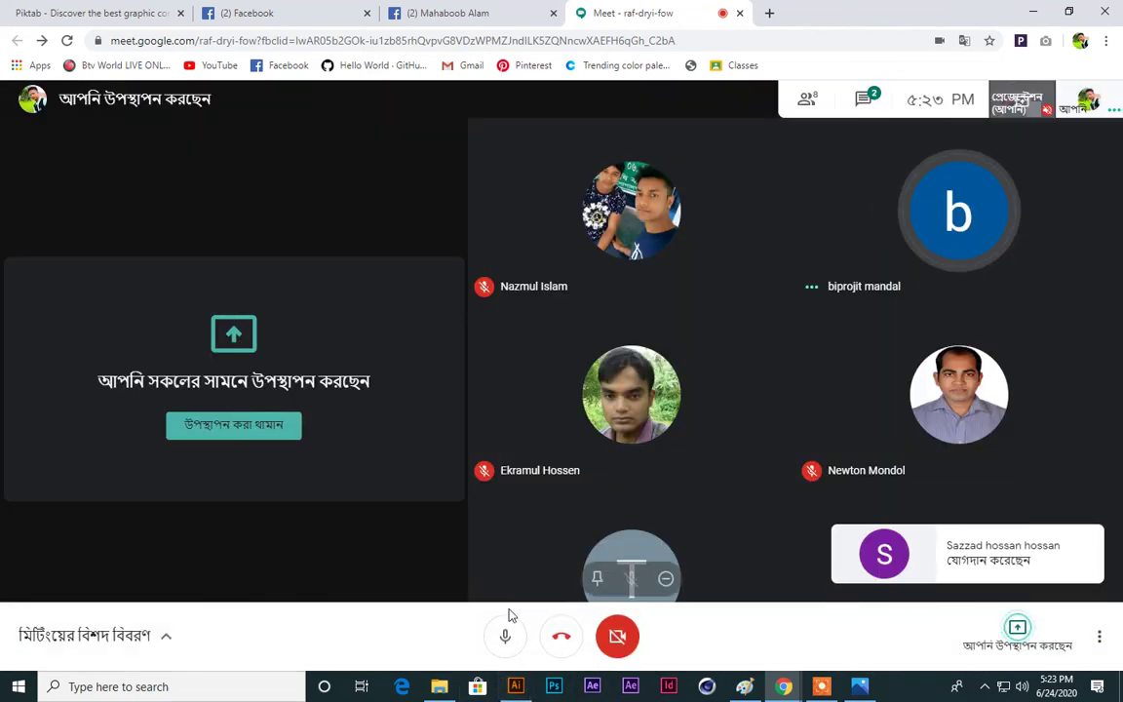
Step: Mute and unmute the call's microphone several times while talking with the class, leaving it muted
left_click(516, 636)
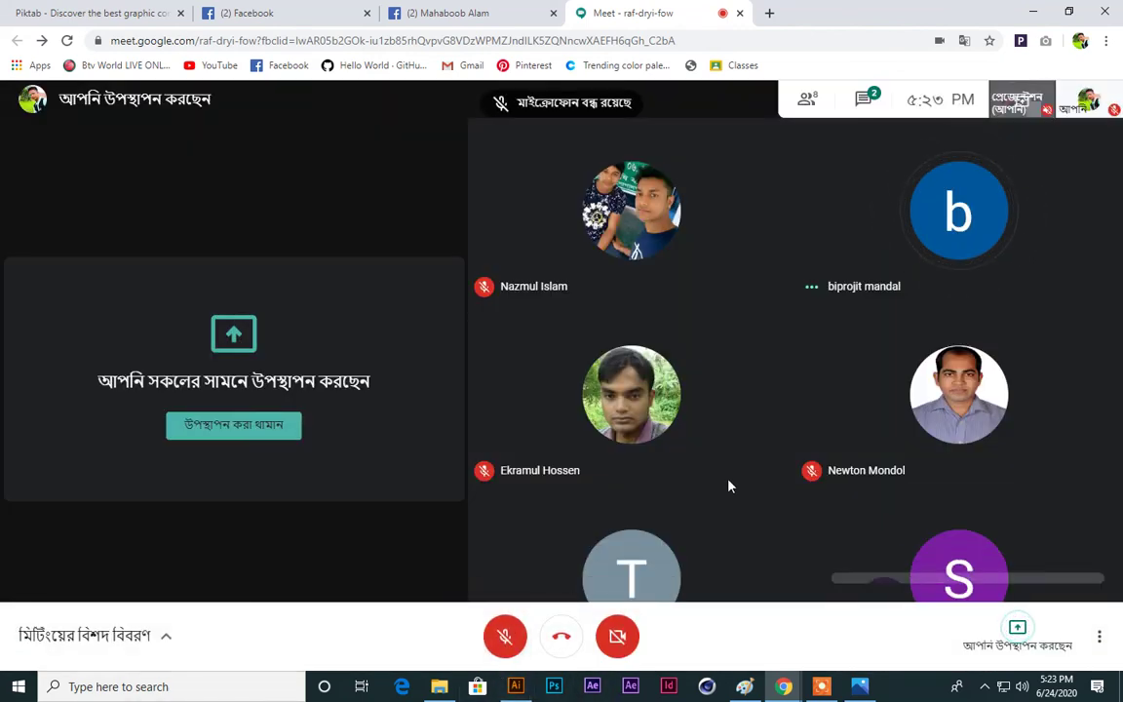
left_click(498, 636)
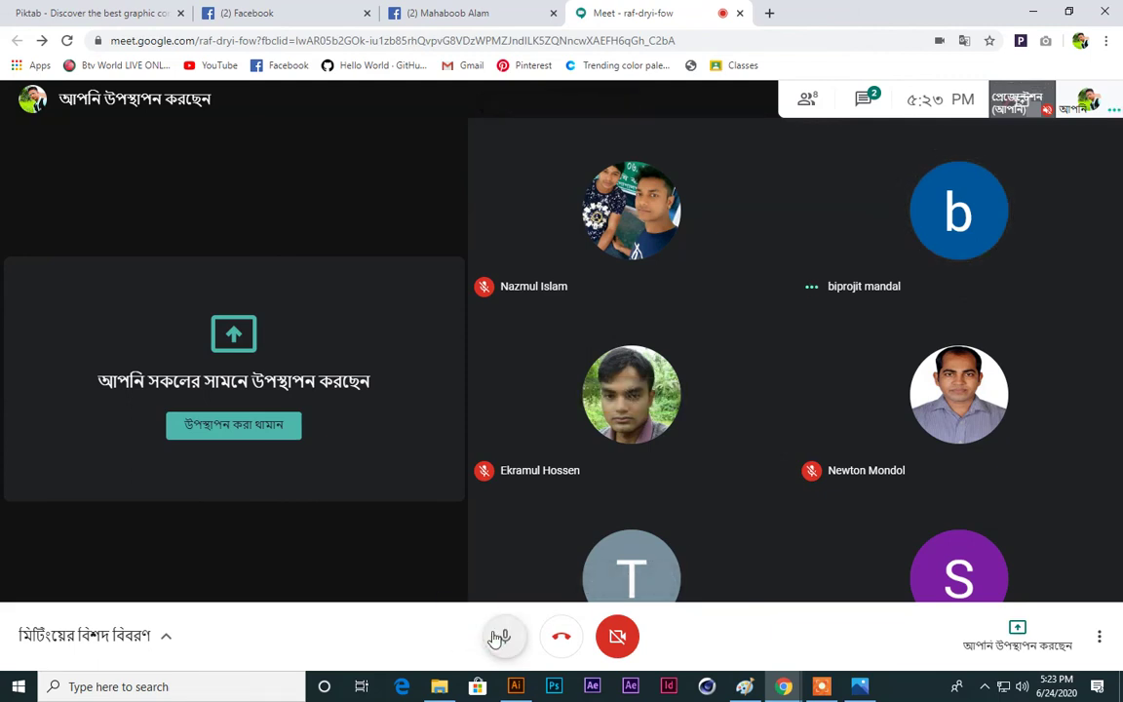
left_click(499, 636)
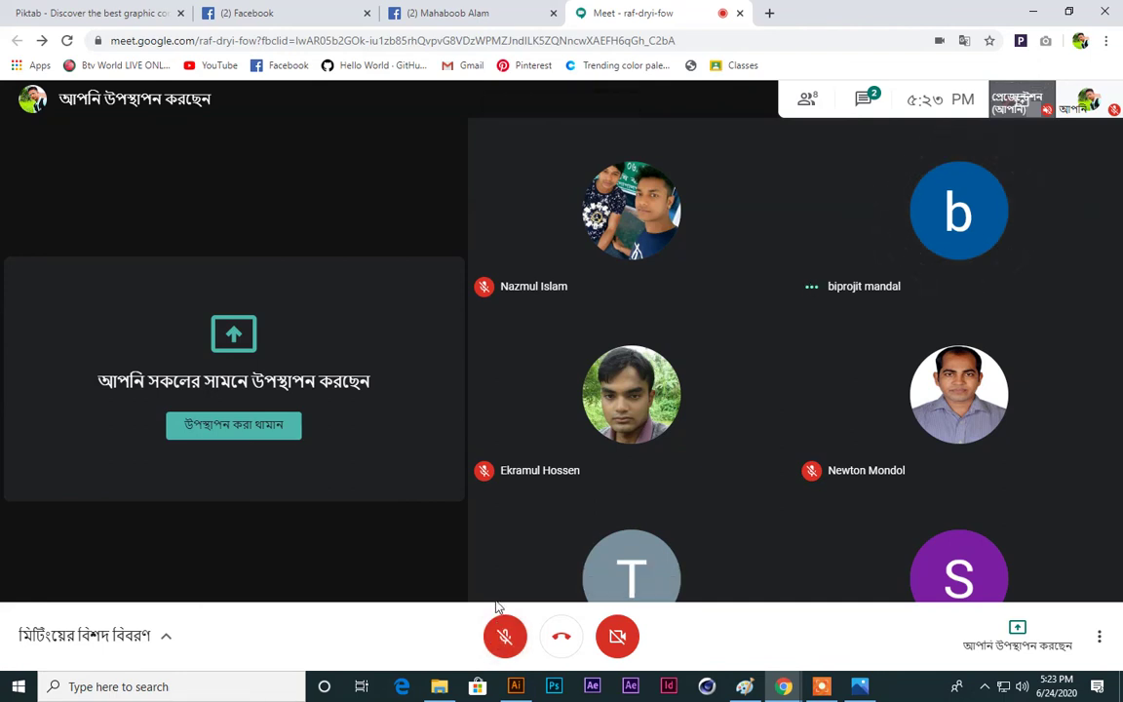
mouse_move(507, 623)
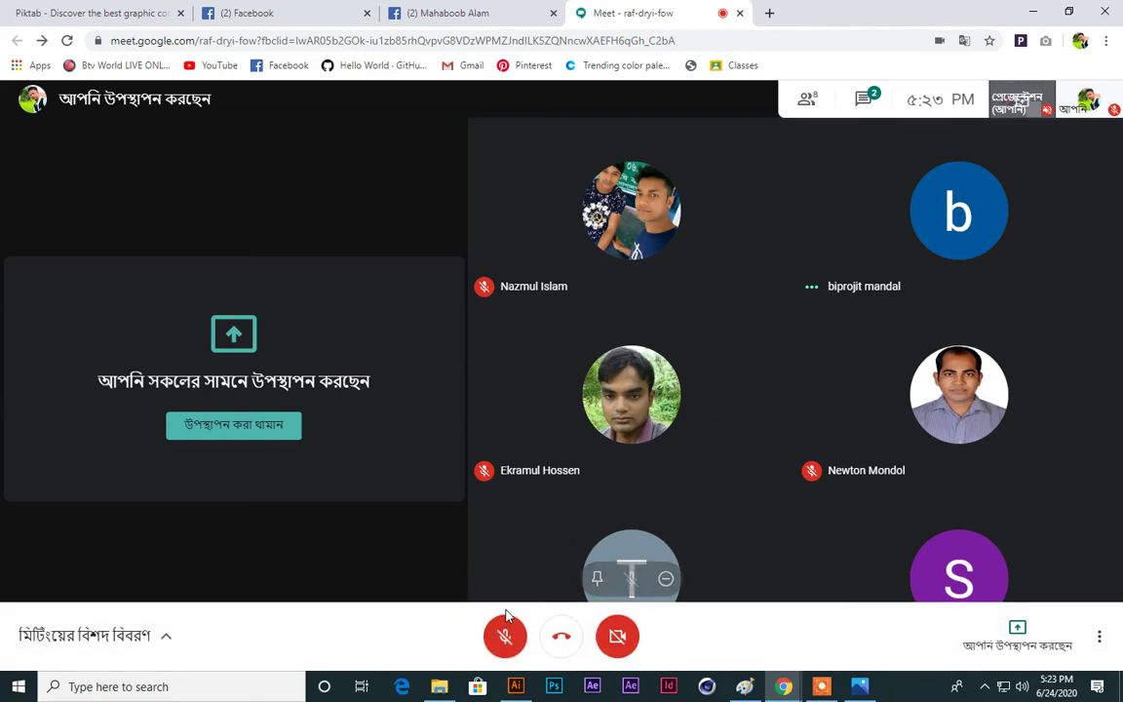
left_click(504, 638)
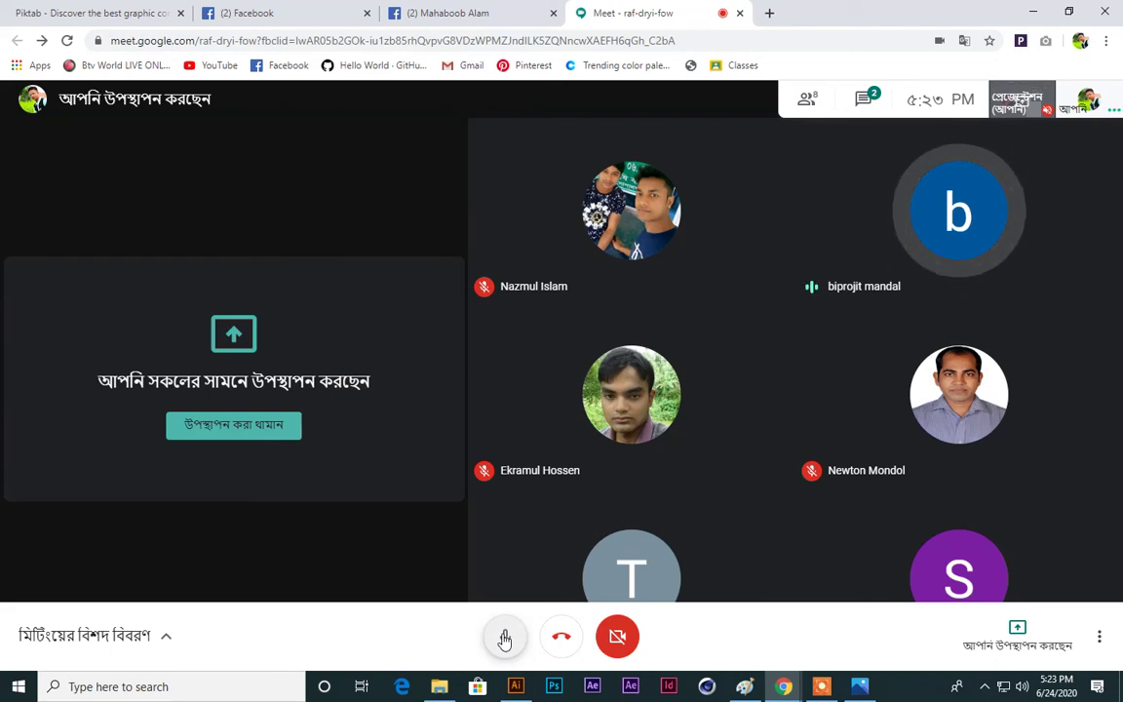
left_click(505, 636)
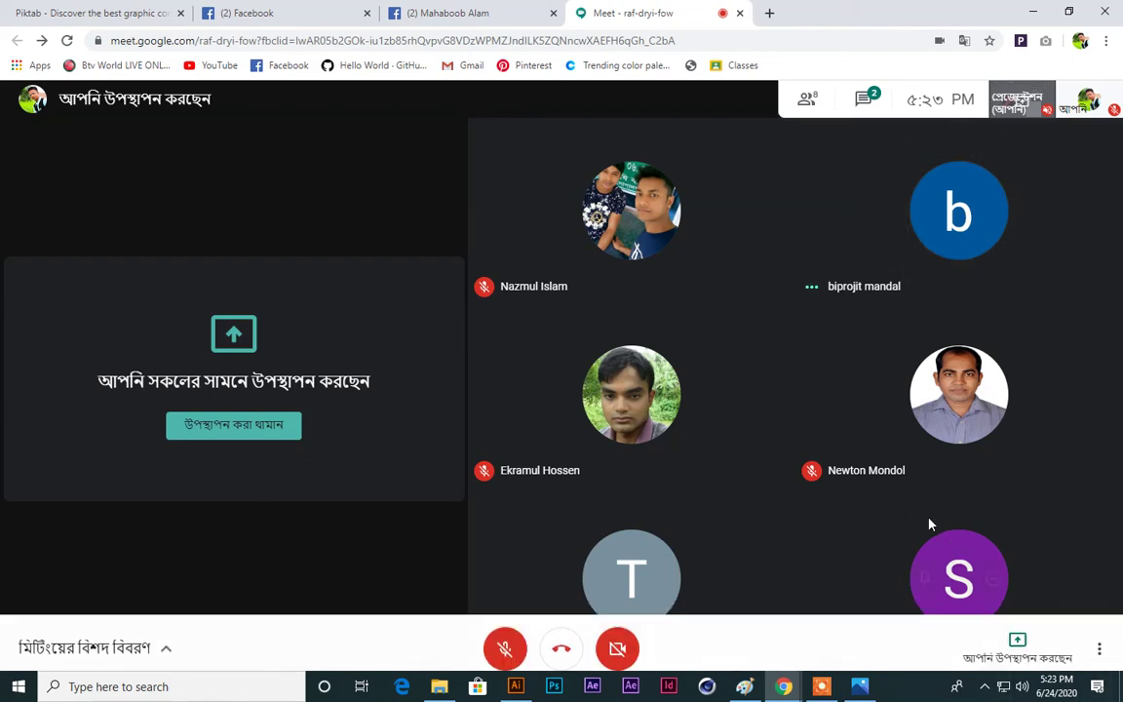
left_click(504, 636)
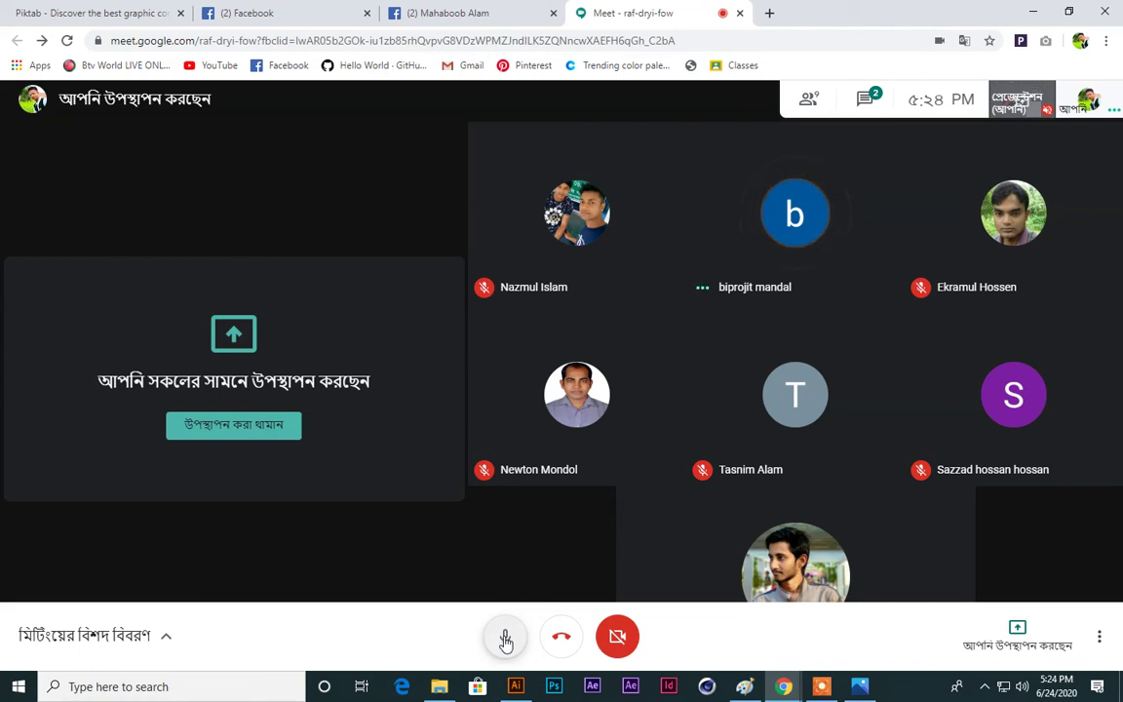
left_click(505, 639)
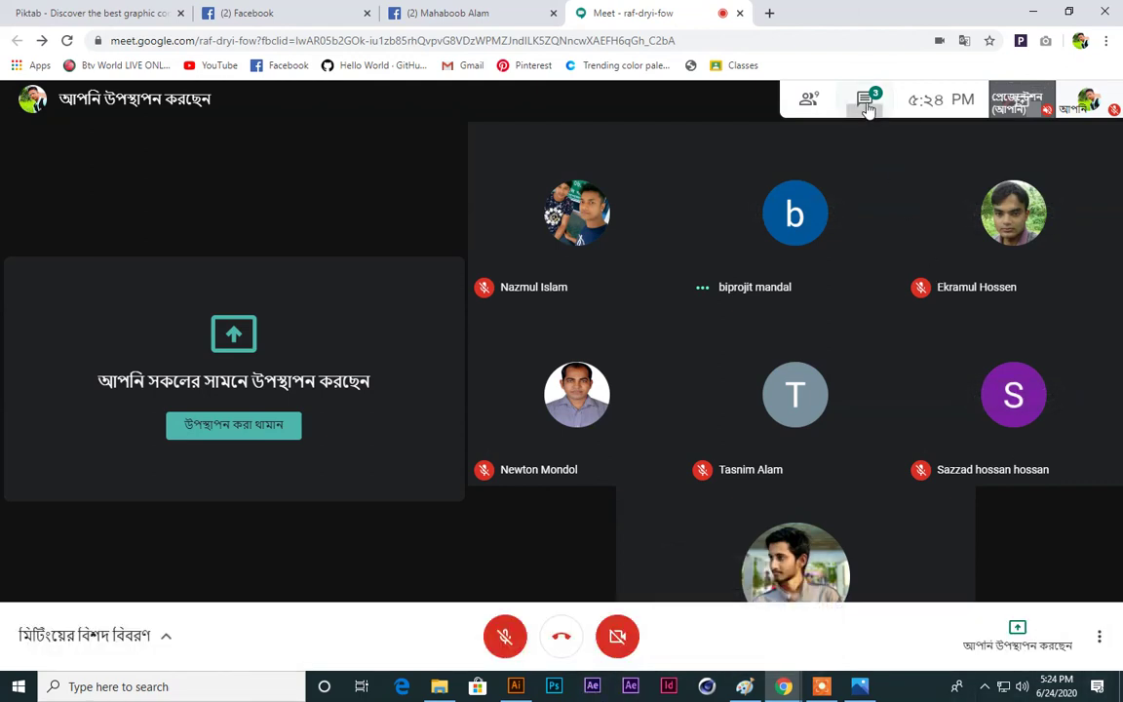
Step: Open the call's participants list and switch to the Illustrator window
mouse_move(821, 686)
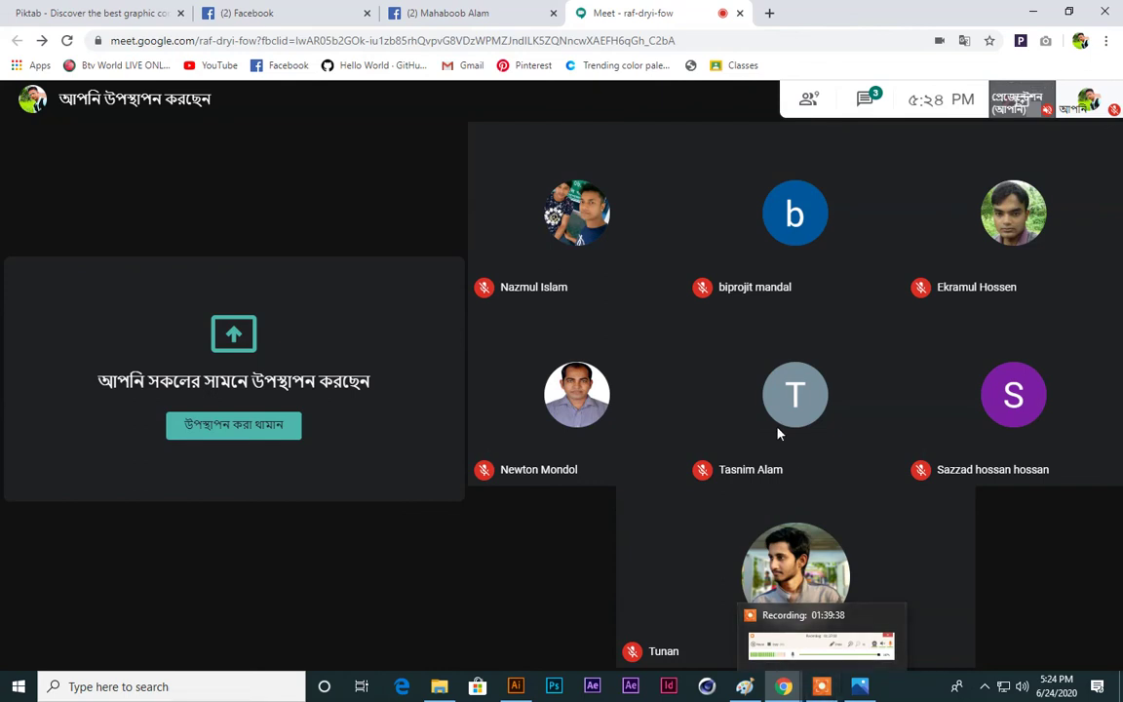
left_click(819, 107)
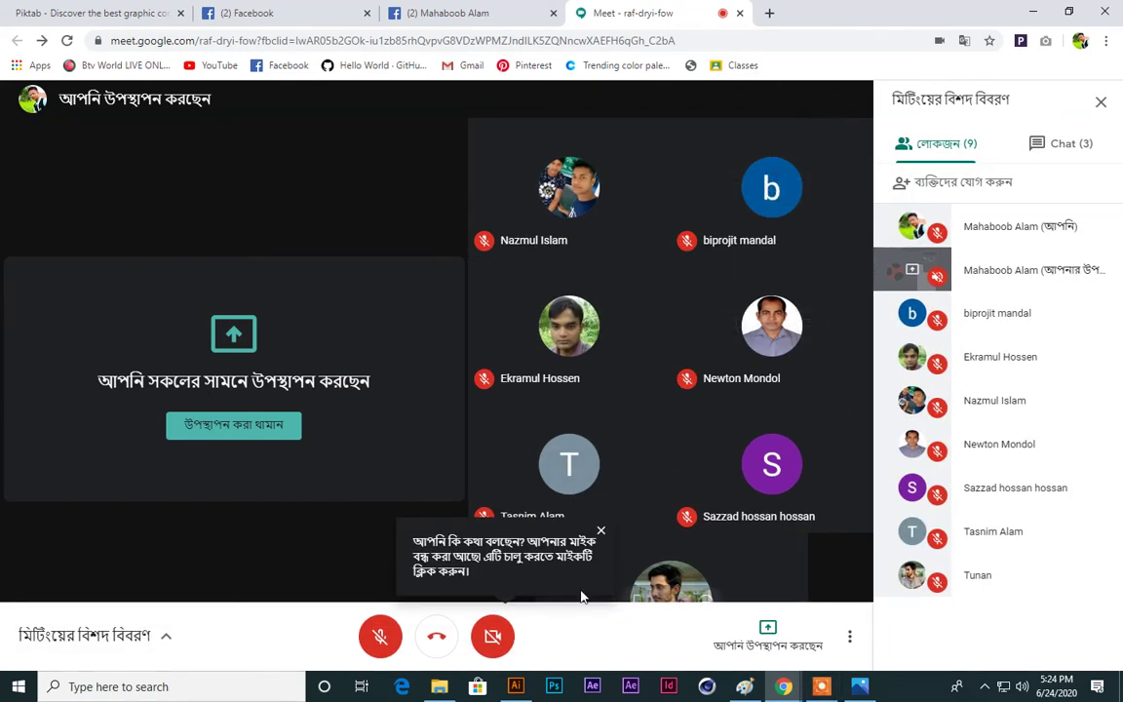
left_click(516, 687)
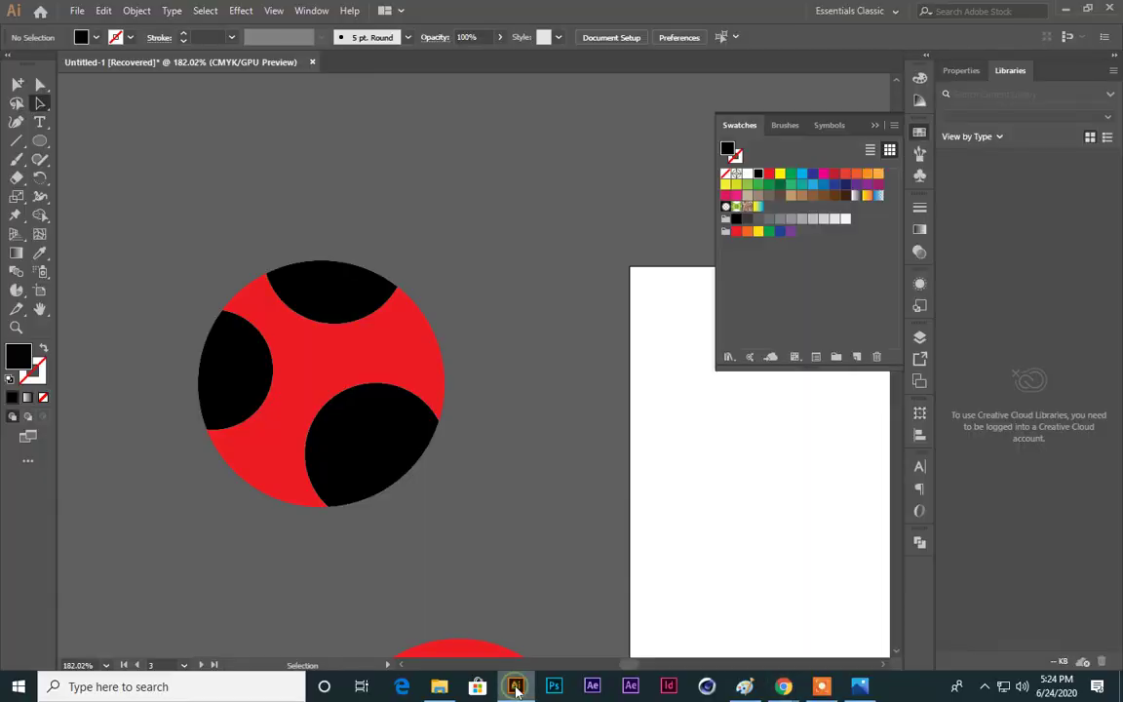
Step: Move the clipped red circle with black spots beside the artboard's left edge and collapse the Swatches panel
left_click(414, 443)
left_click_drag(410, 437, 660, 341)
left_click_drag(599, 304, 599, 359)
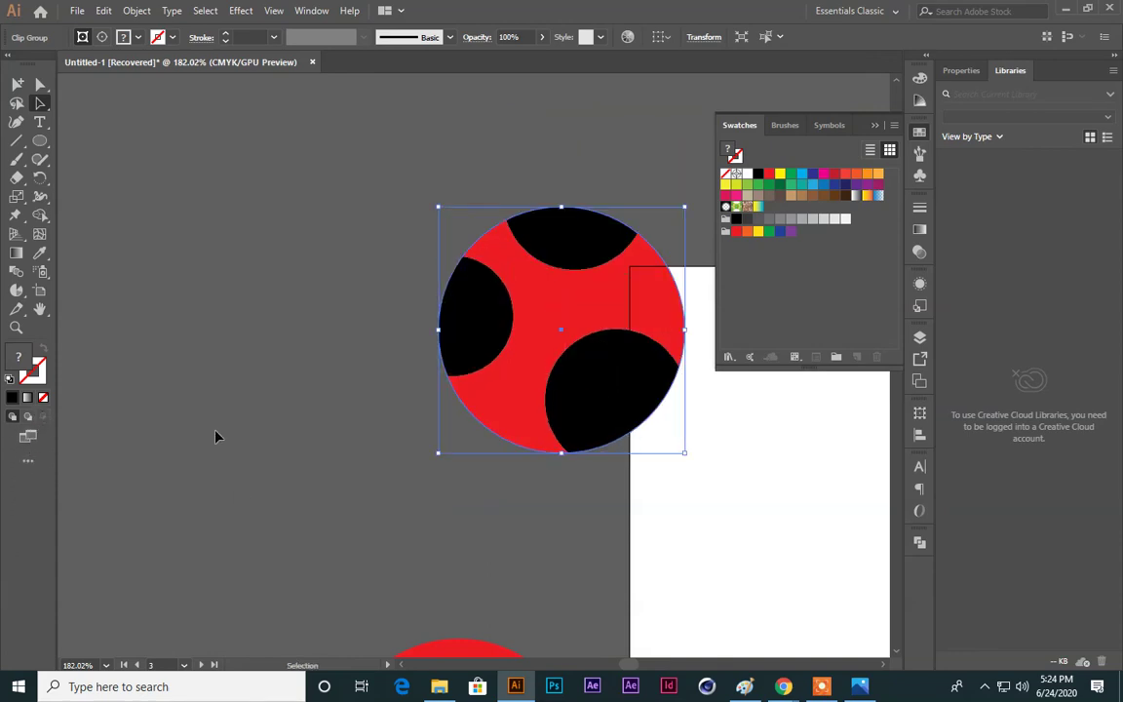
left_click(582, 305)
left_click(691, 431)
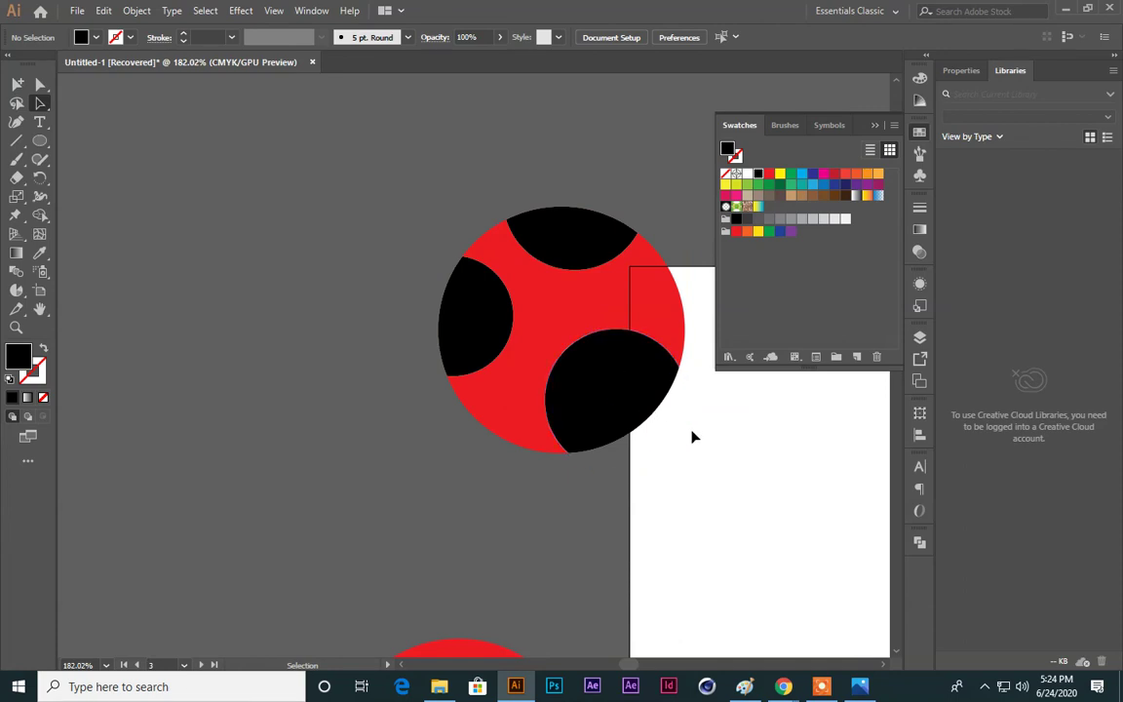
left_click_drag(604, 387, 537, 394)
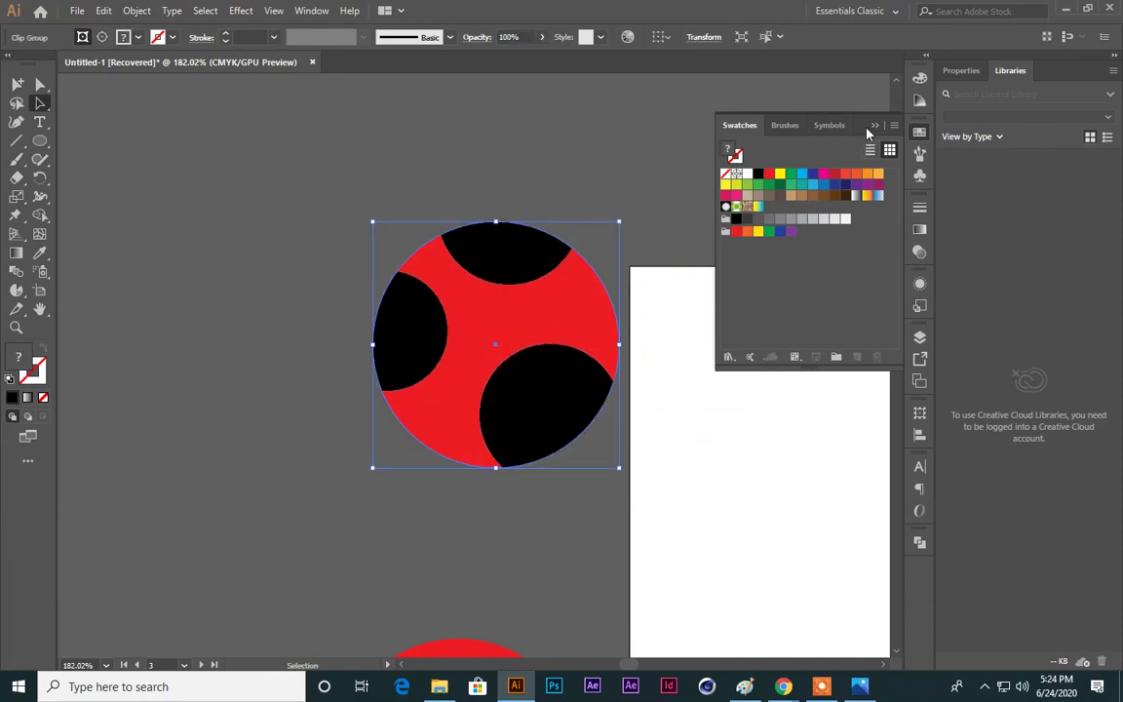
left_click(875, 125)
left_click_drag(492, 414, 502, 400)
Step: Return to the Google Meet call and unmute the microphone
mouse_move(783, 687)
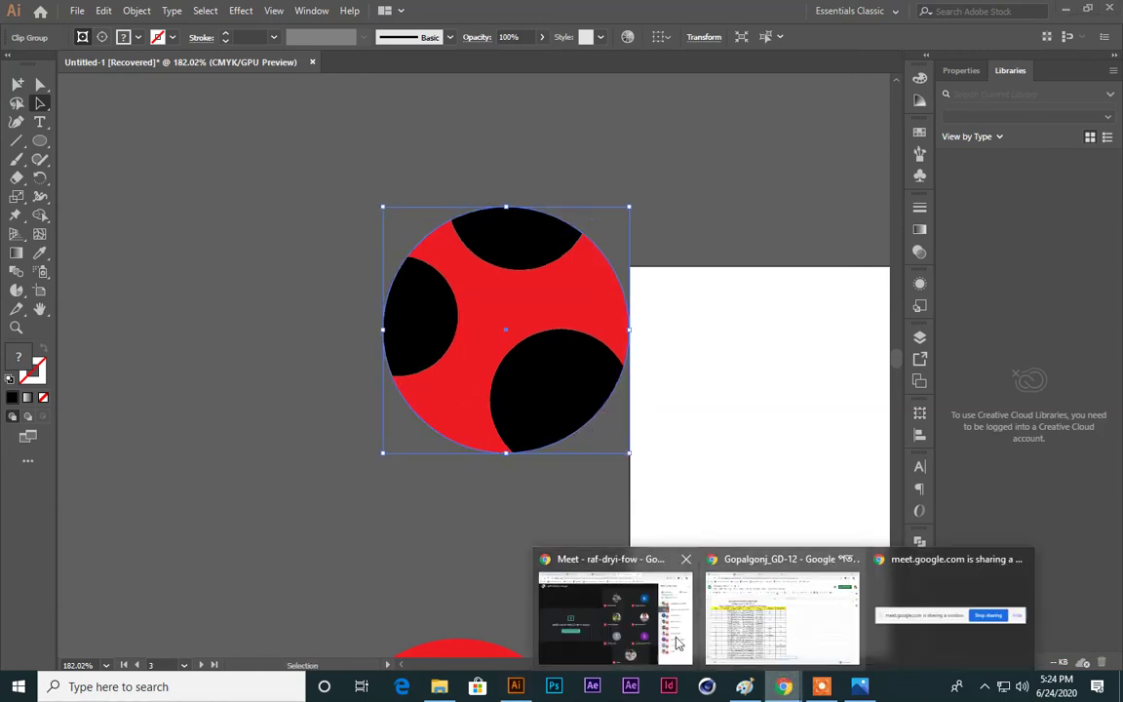
left_click(599, 623)
mouse_move(421, 627)
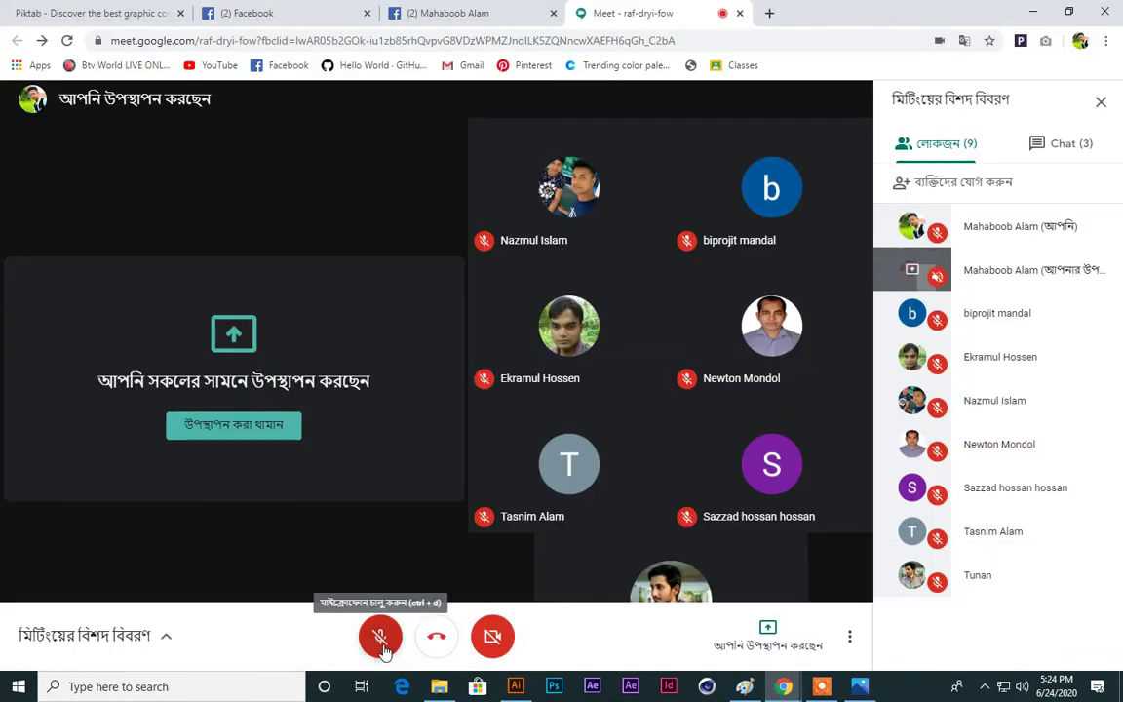
left_click(382, 647)
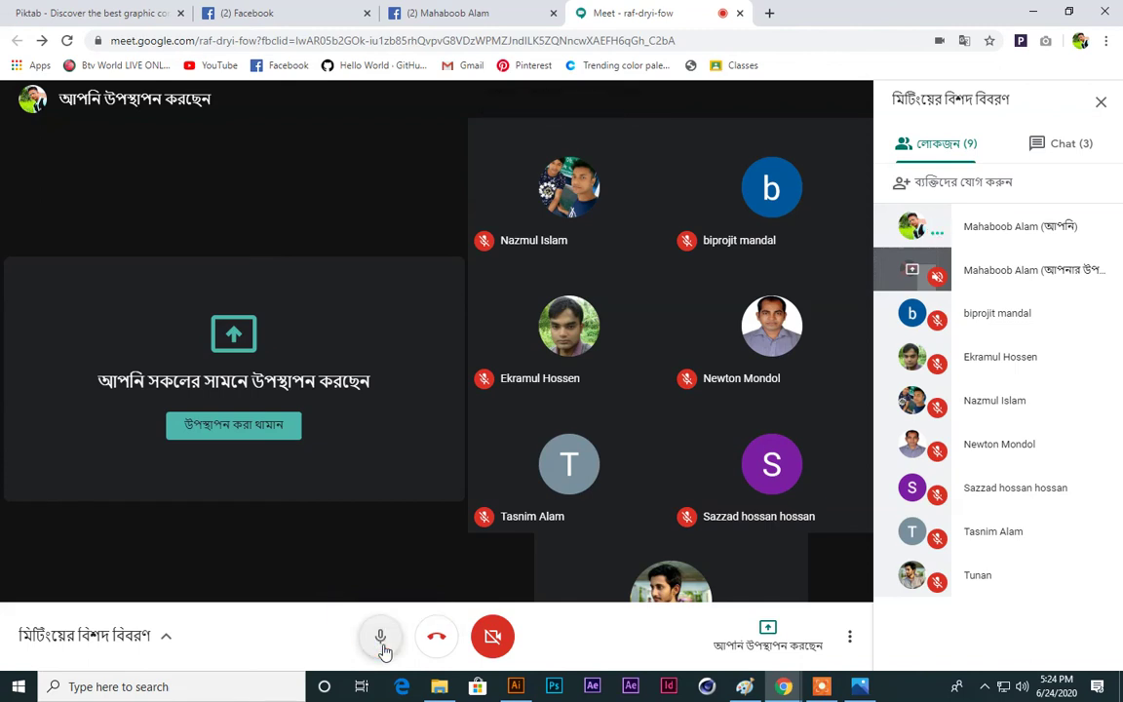
Step: Mute and unmute the call's microphone and switch to the Illustrator window
left_click(381, 644)
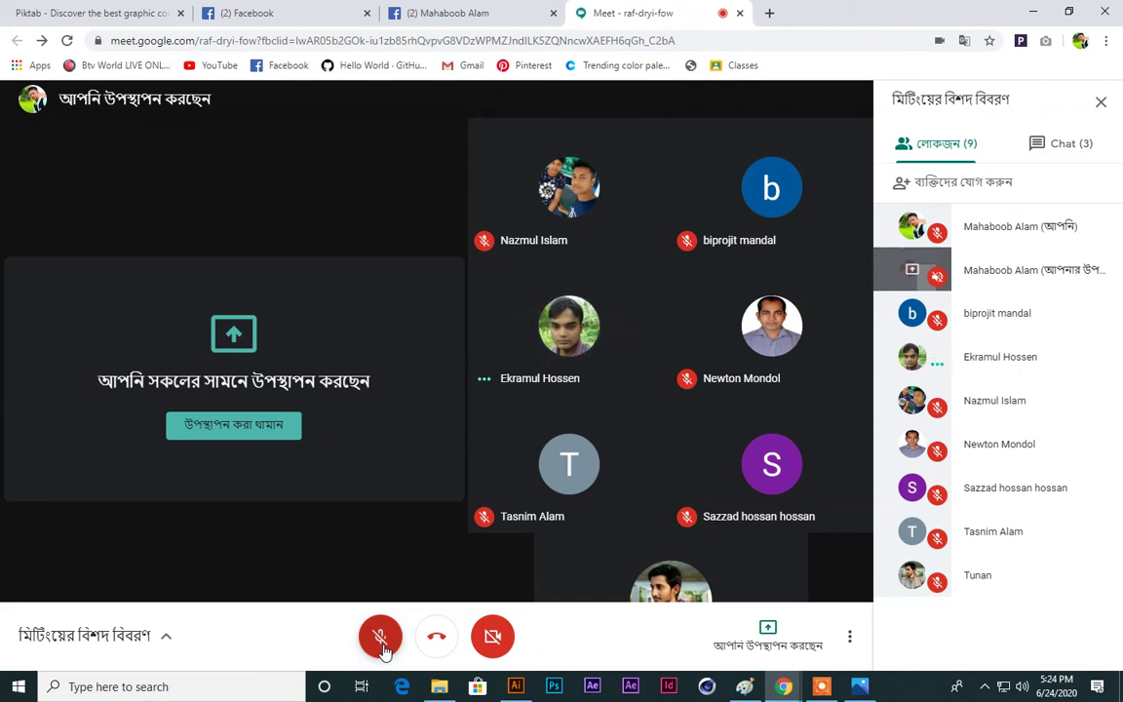
left_click(381, 639)
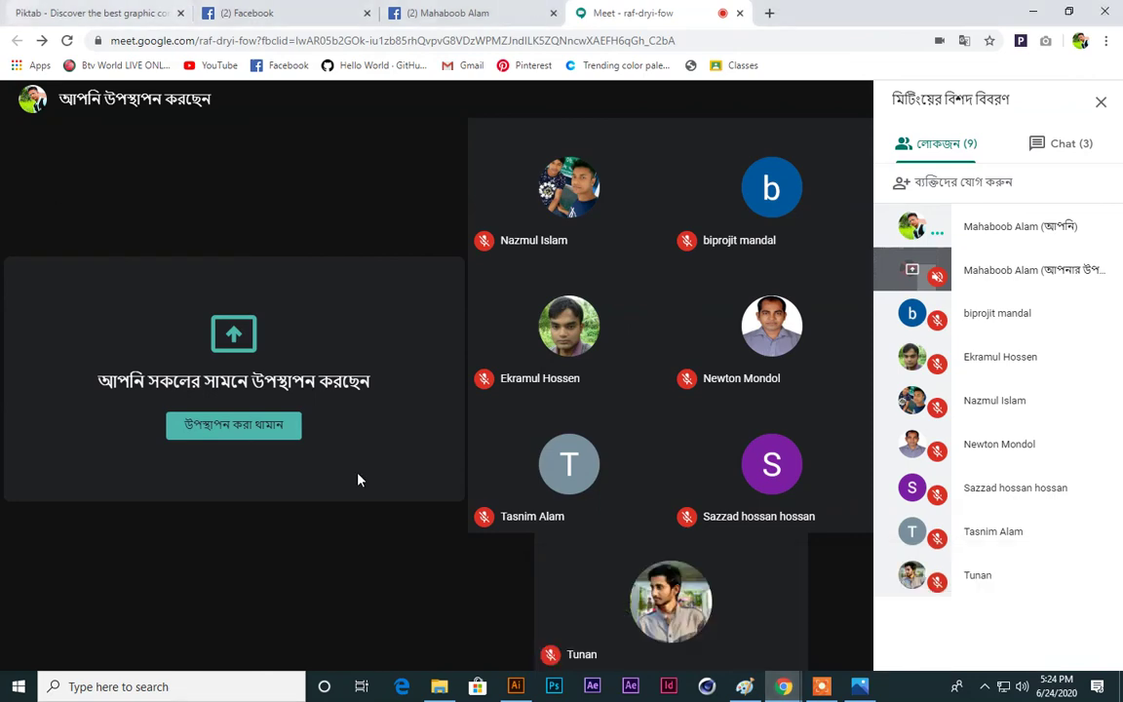
left_click(513, 689)
left_click(494, 560)
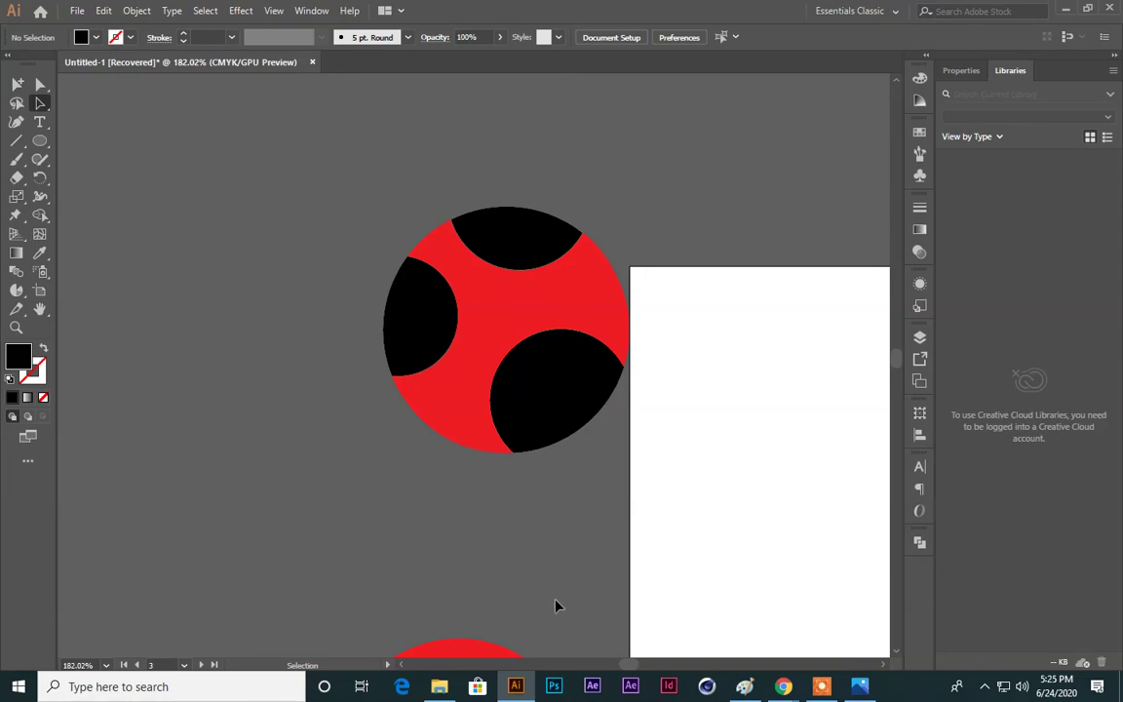
key("alt+Tab")
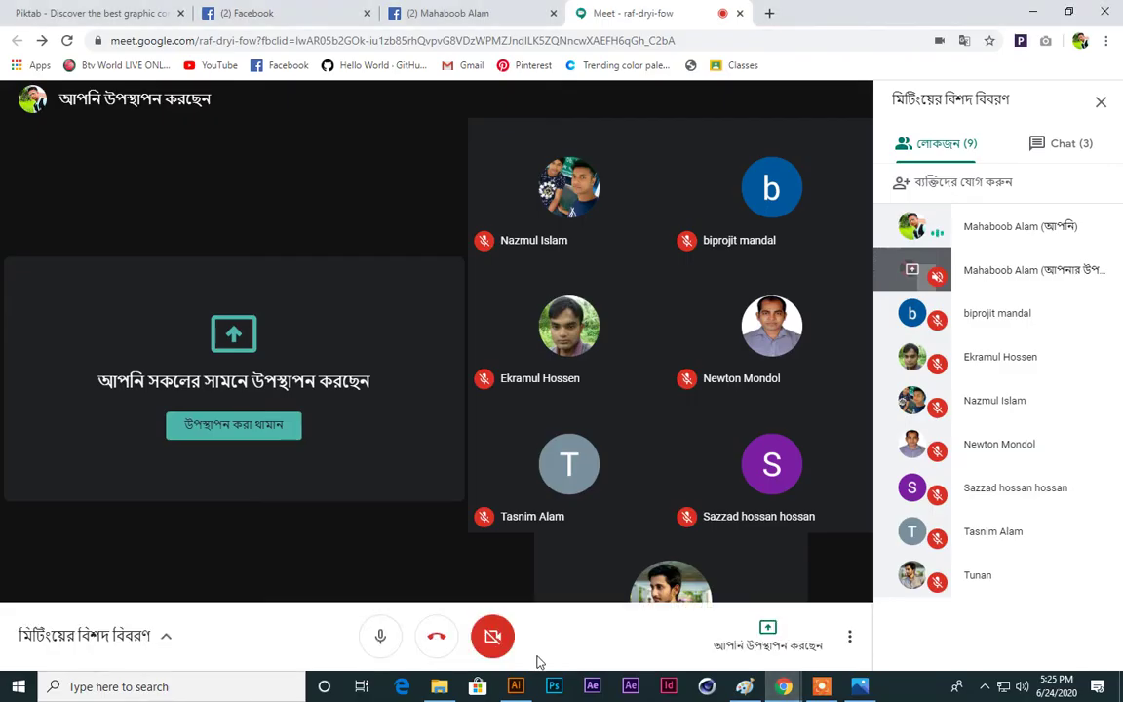
left_click(516, 686)
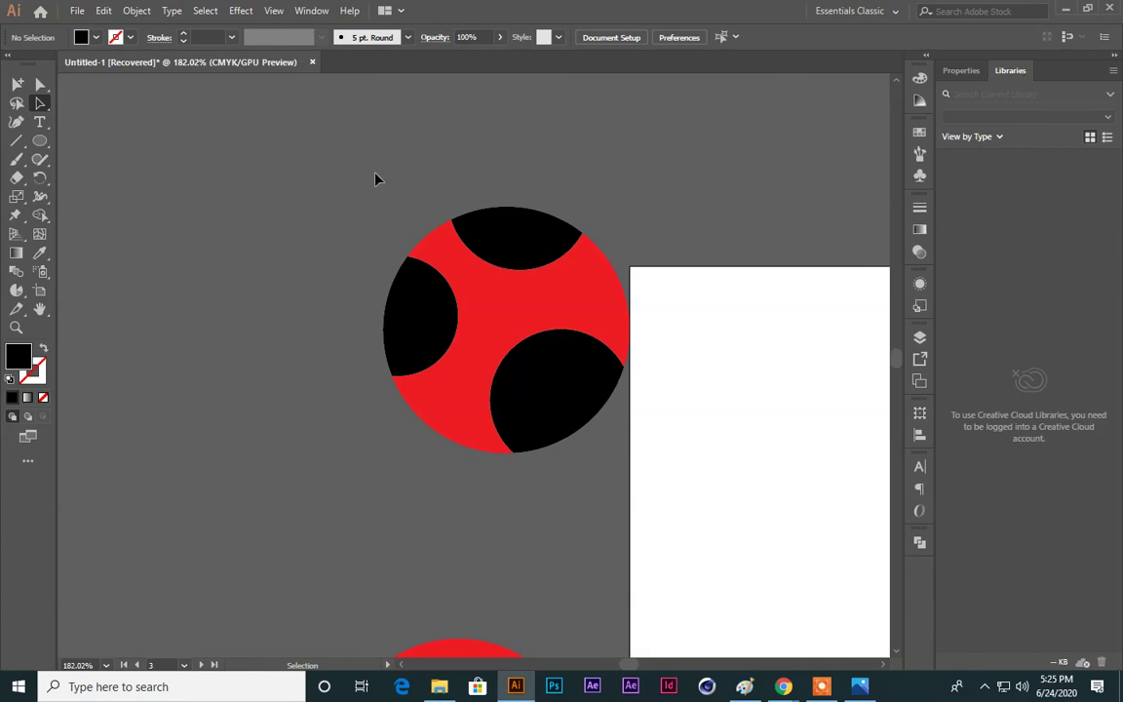
Step: Switch to Full Screen Mode with the All Tools drawer open and look through the drawer's toolbar options
left_click(28, 462)
left_click(29, 464)
left_click(30, 462)
left_click(28, 436)
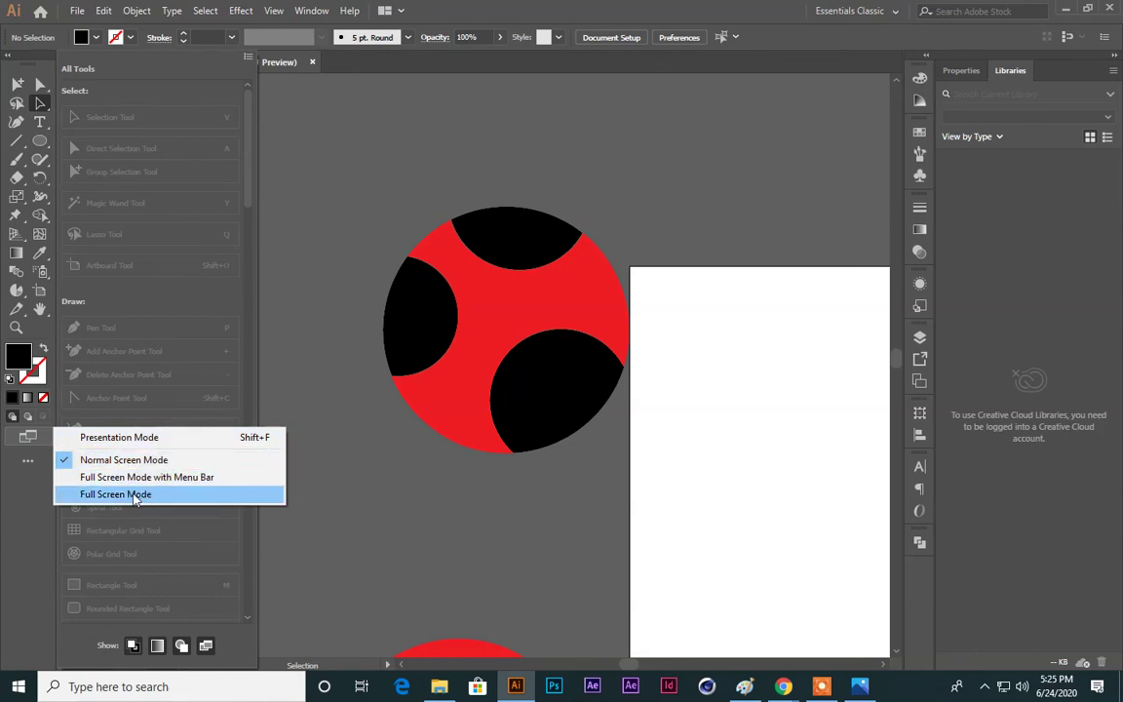
left_click(121, 498)
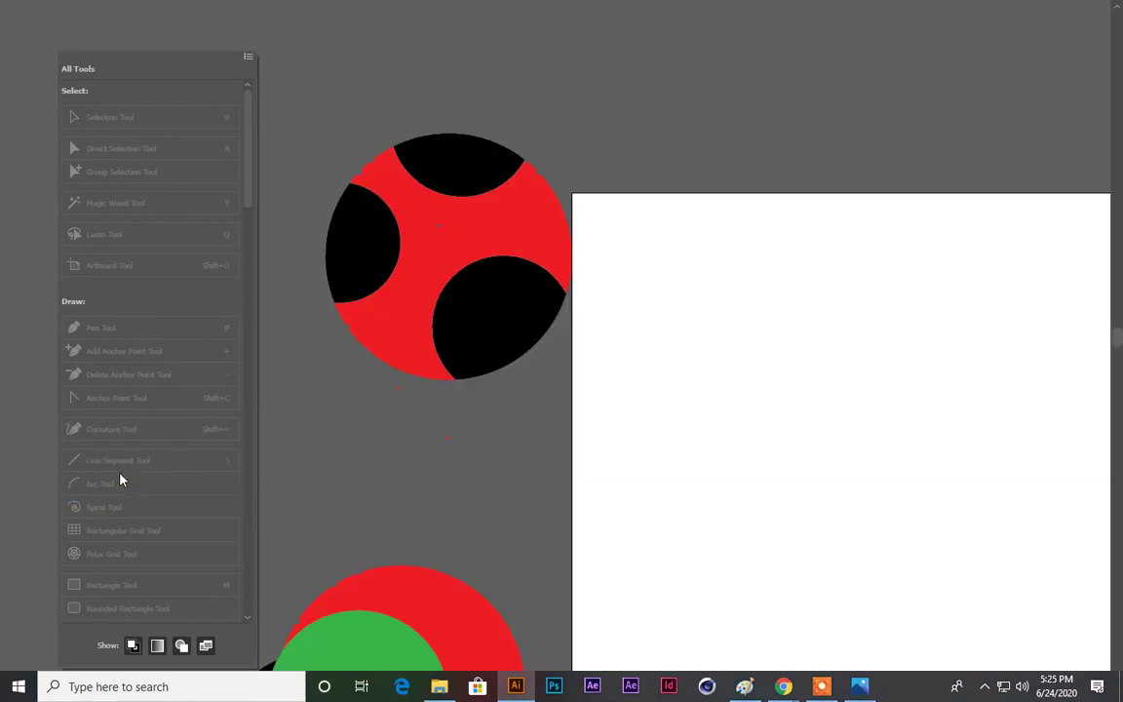
left_click(249, 58)
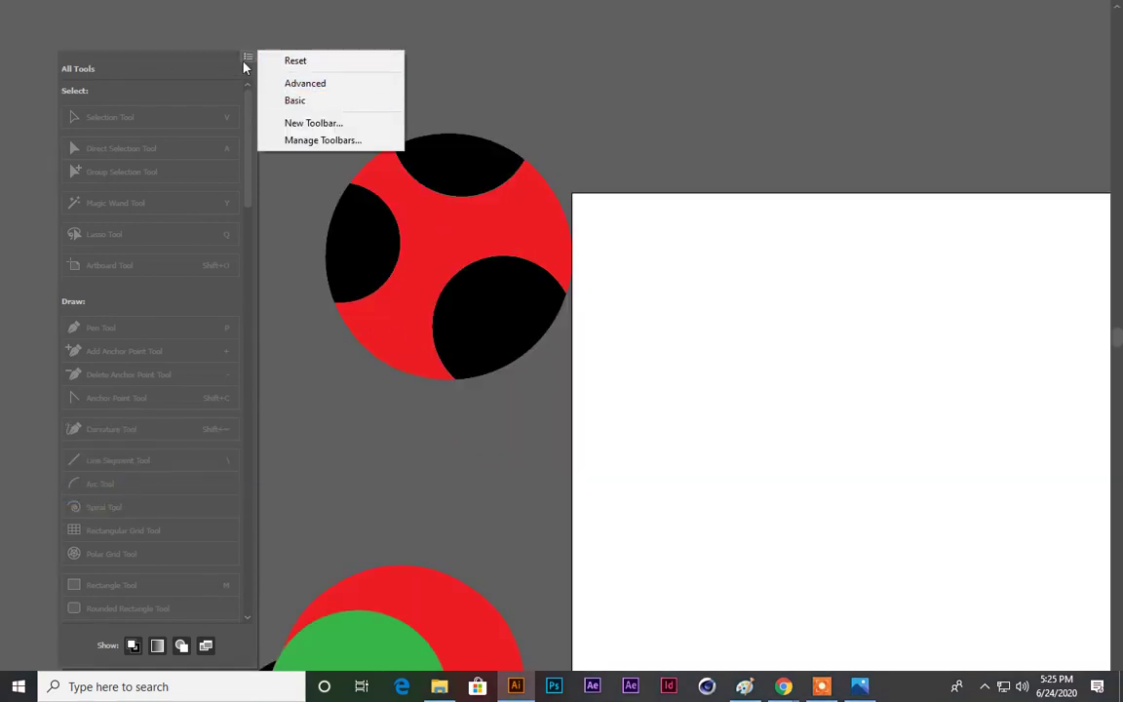
left_click(502, 90)
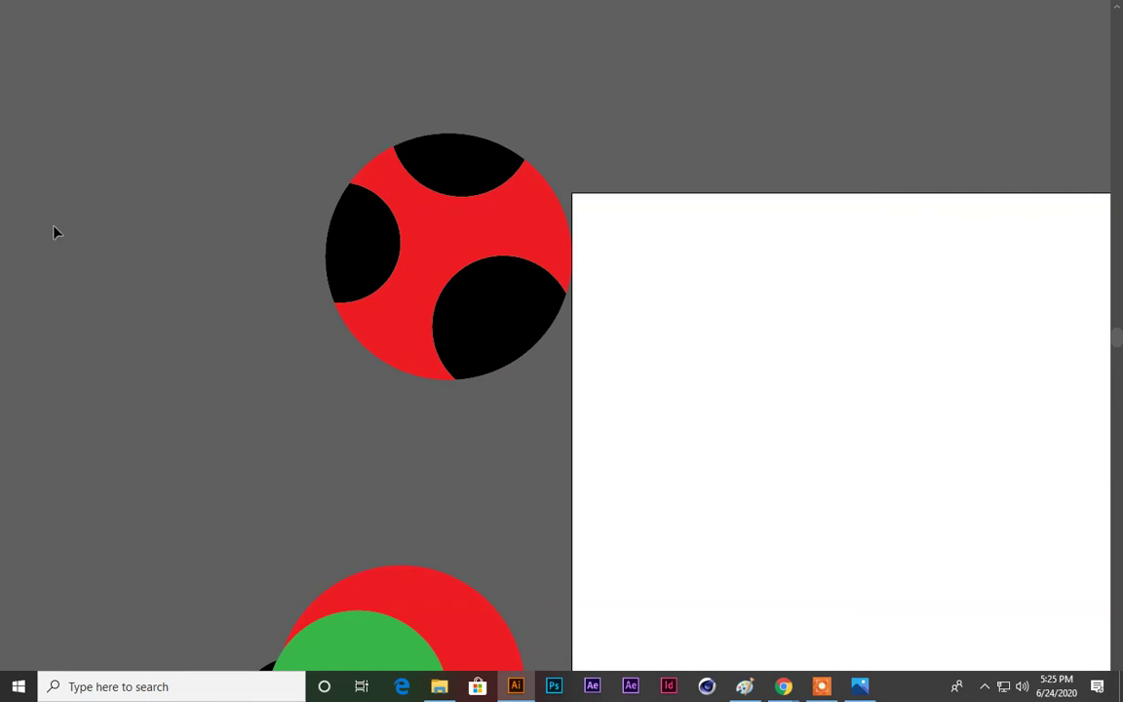
Step: Move the clipped red circle with black spots up and away from the artboard and return to Normal Screen Mode
left_click_drag(423, 361, 299, 273)
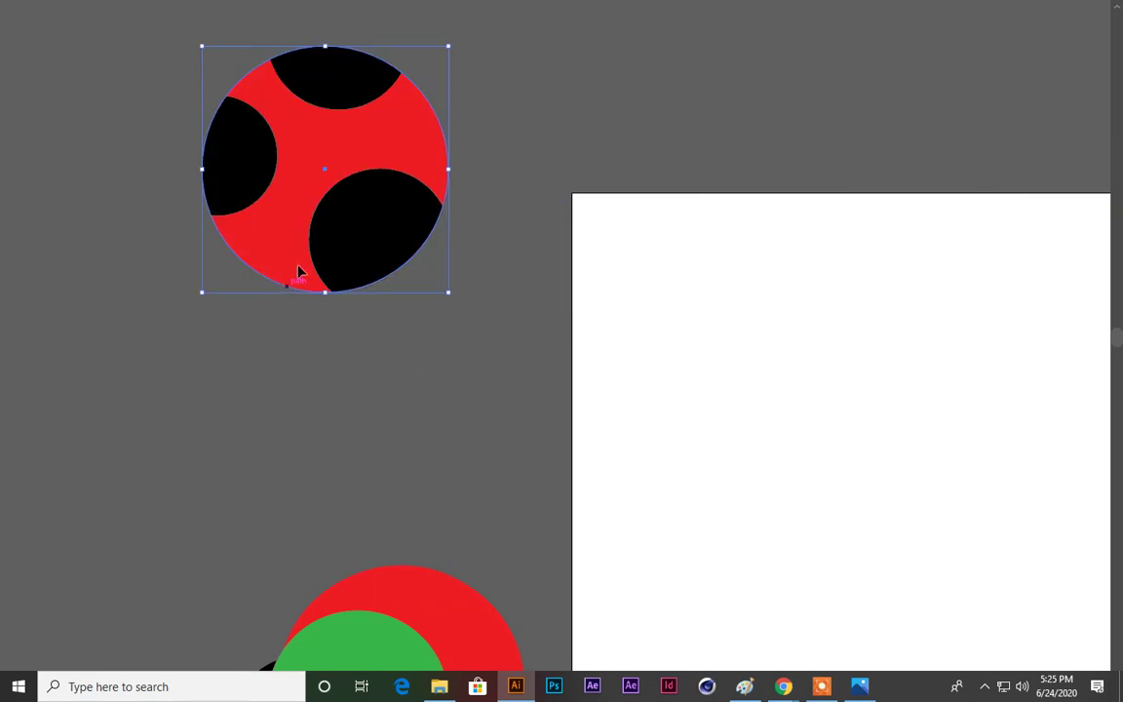
left_click(729, 380)
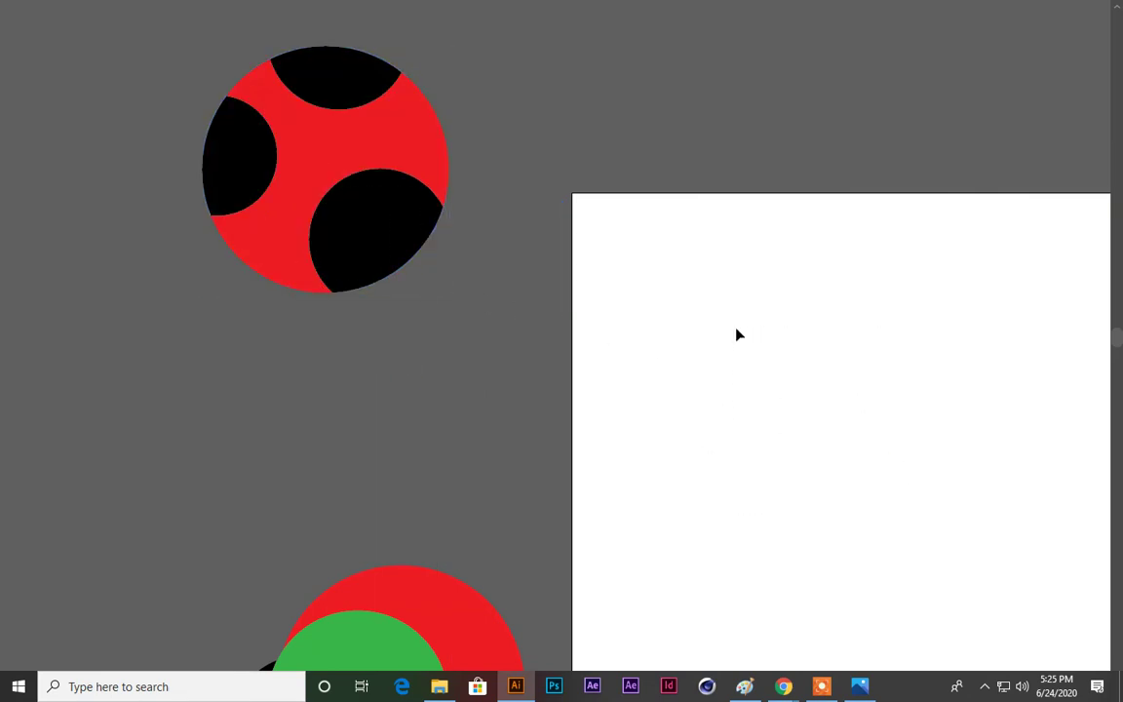
key("f")
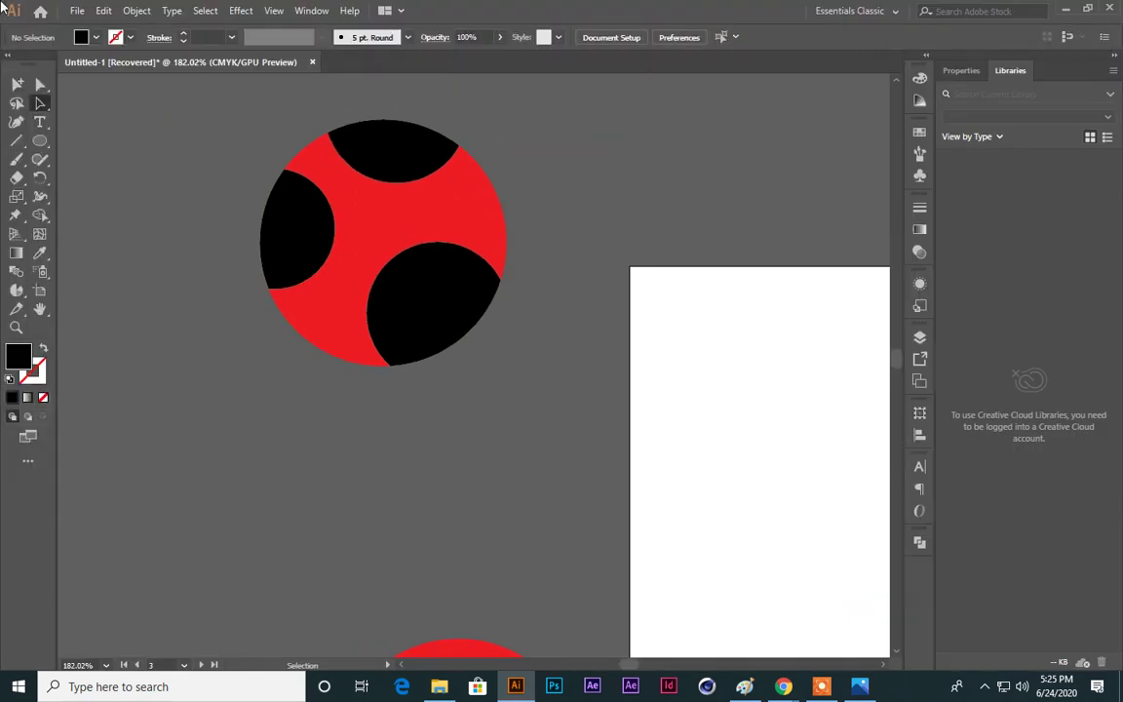
Step: Switch the screen mode to Full Screen Mode with Menu Bar and back to Normal Screen Mode
left_click(26, 444)
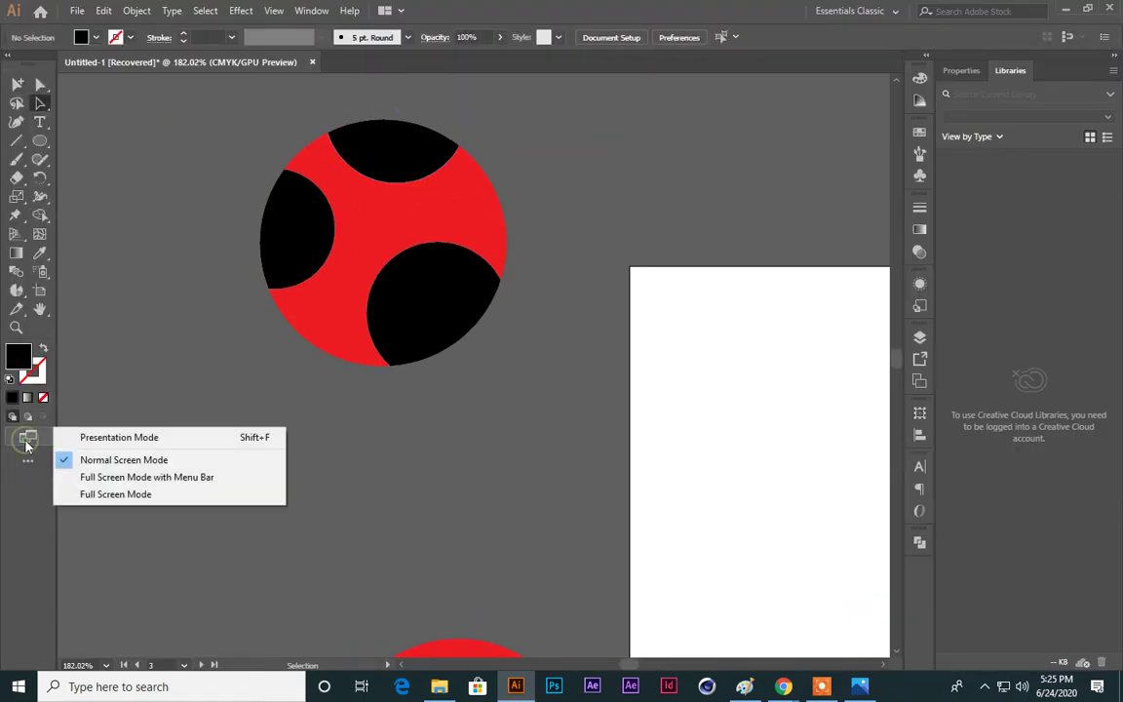
left_click(136, 479)
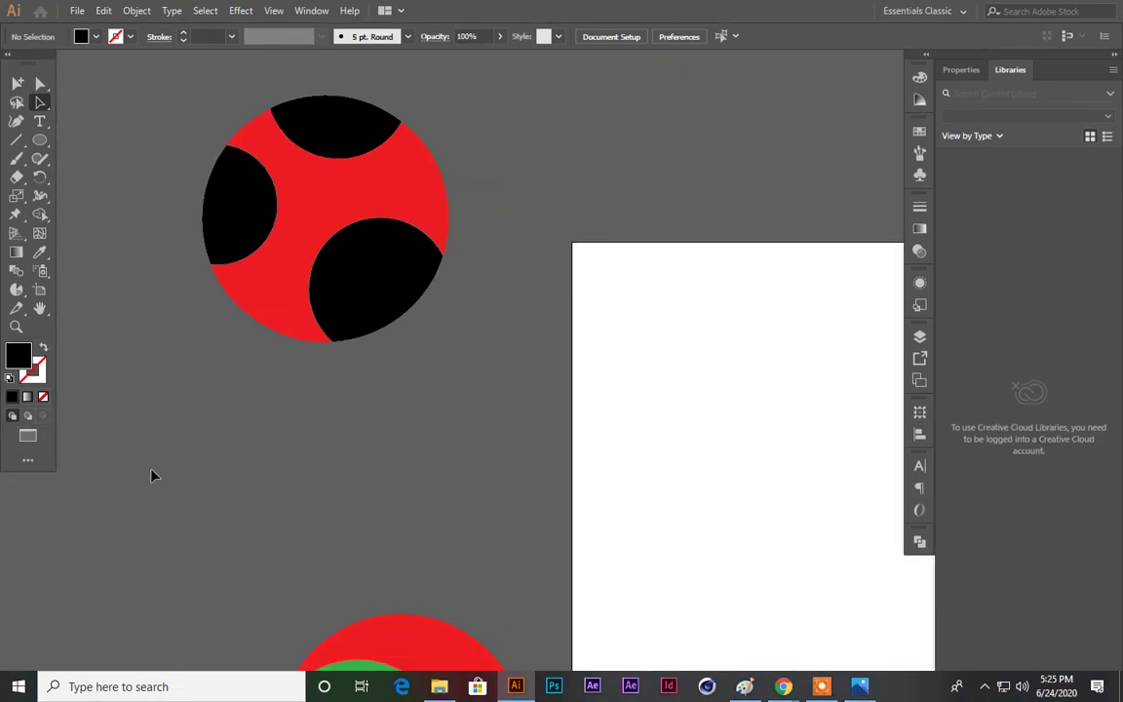
left_click(27, 436)
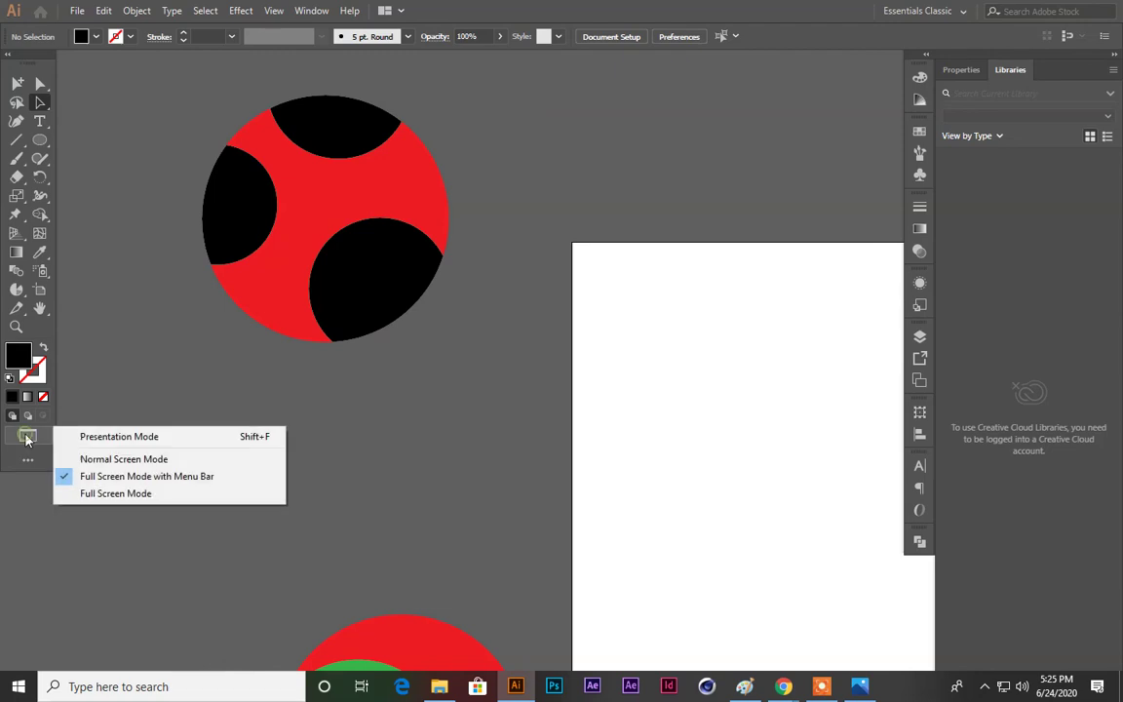
left_click(105, 458)
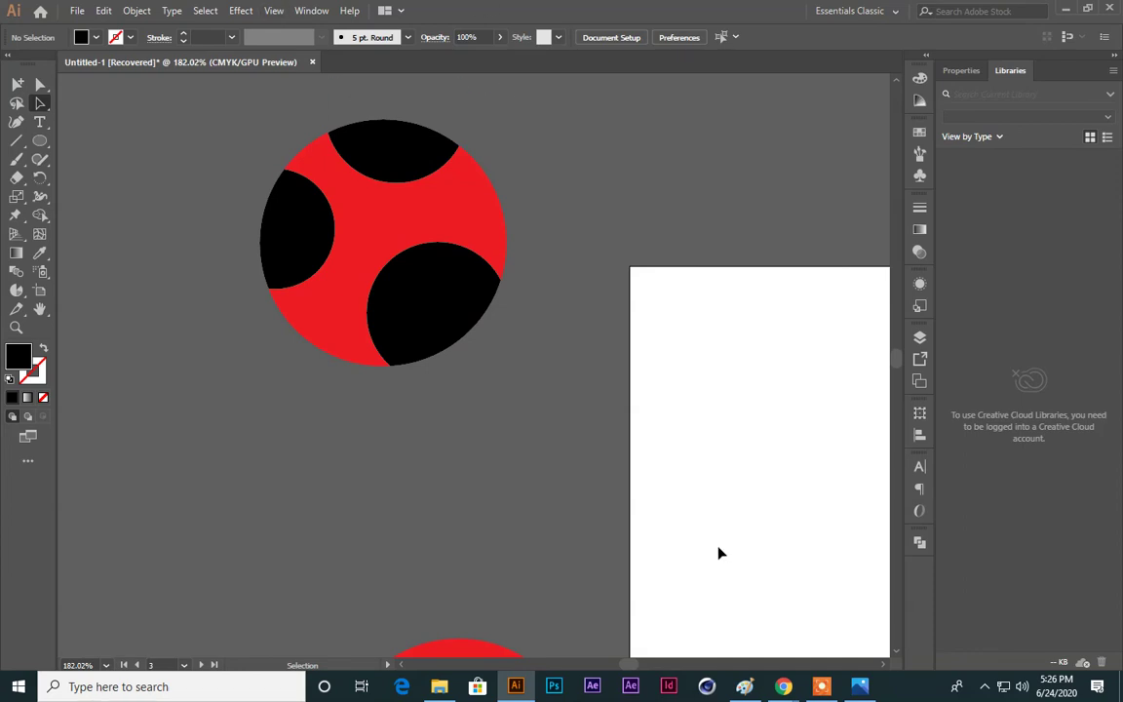
Step: Return to the Google Meet call and admit the waiting participant
mouse_move(783, 686)
left_click(674, 611)
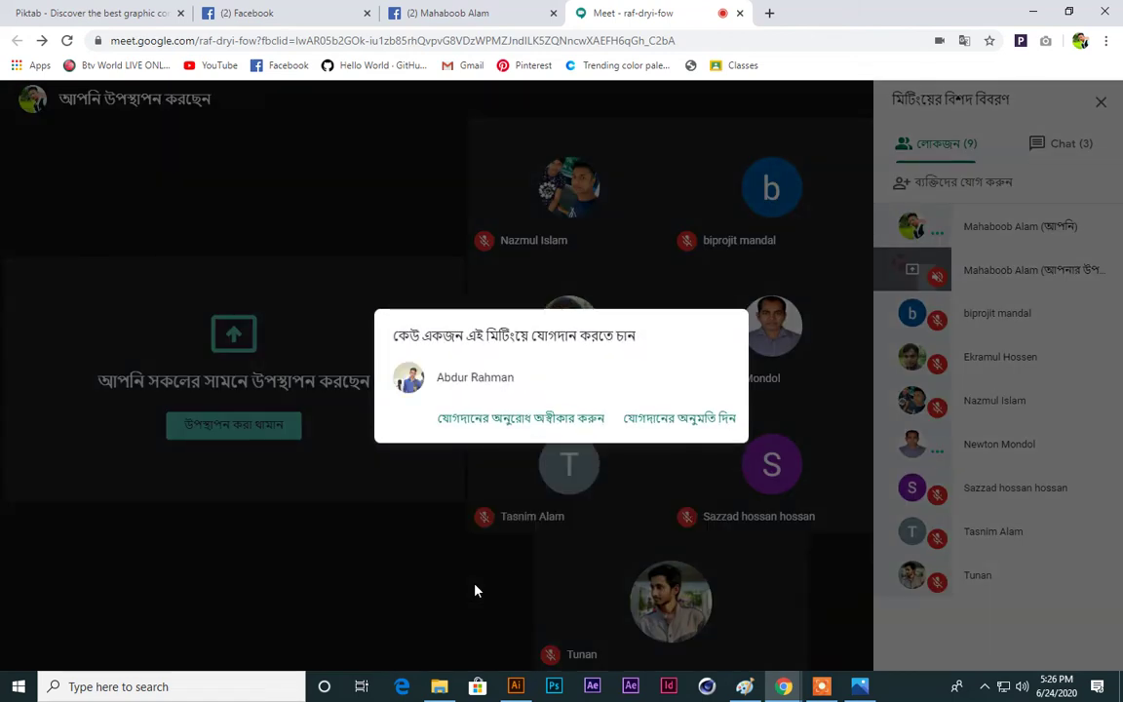
left_click(631, 426)
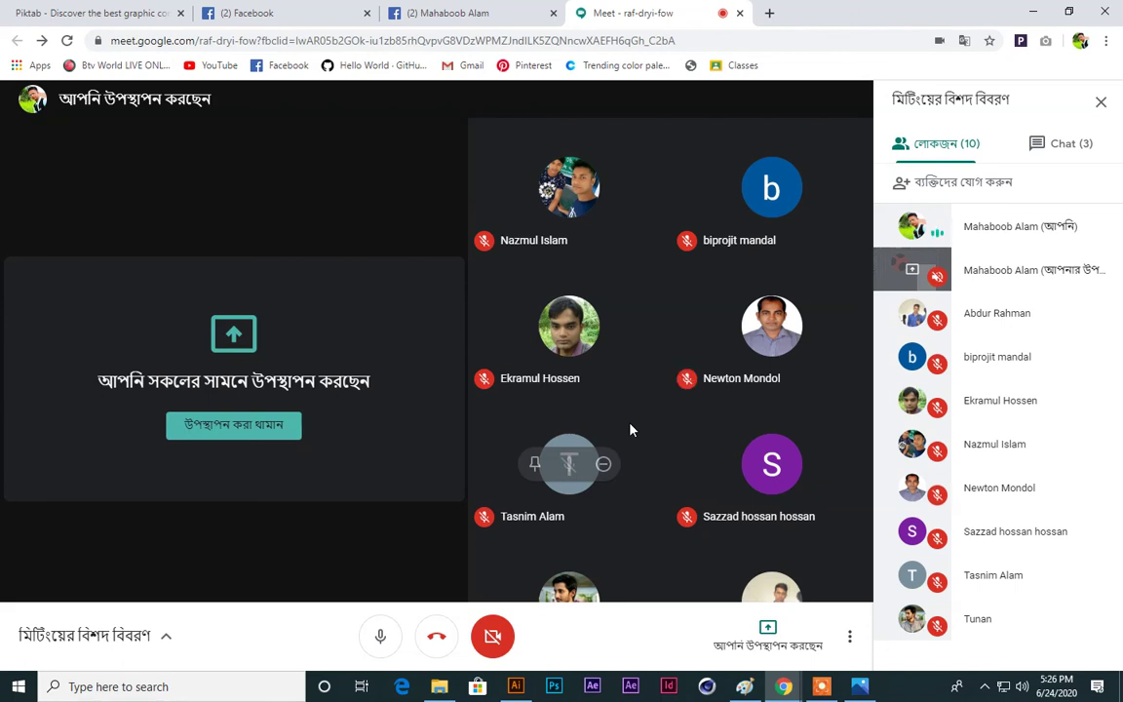
Step: Stop presenting and show the participant grid in full screen with the meeting details panel closed
left_click(768, 634)
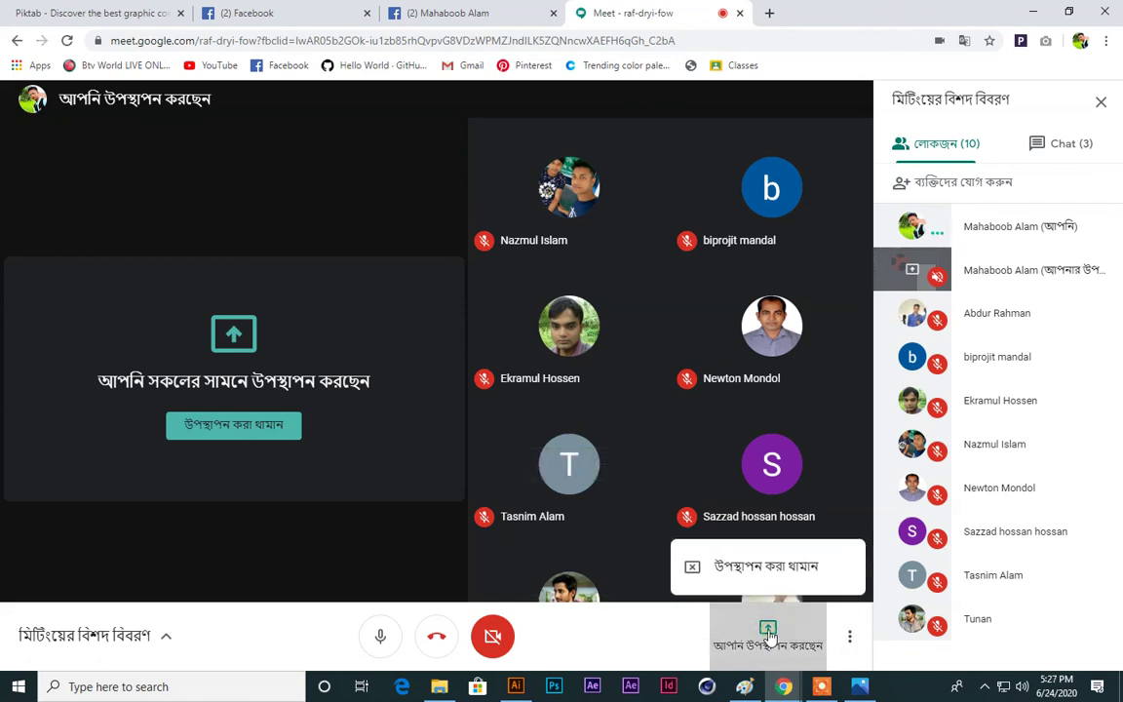
left_click(740, 571)
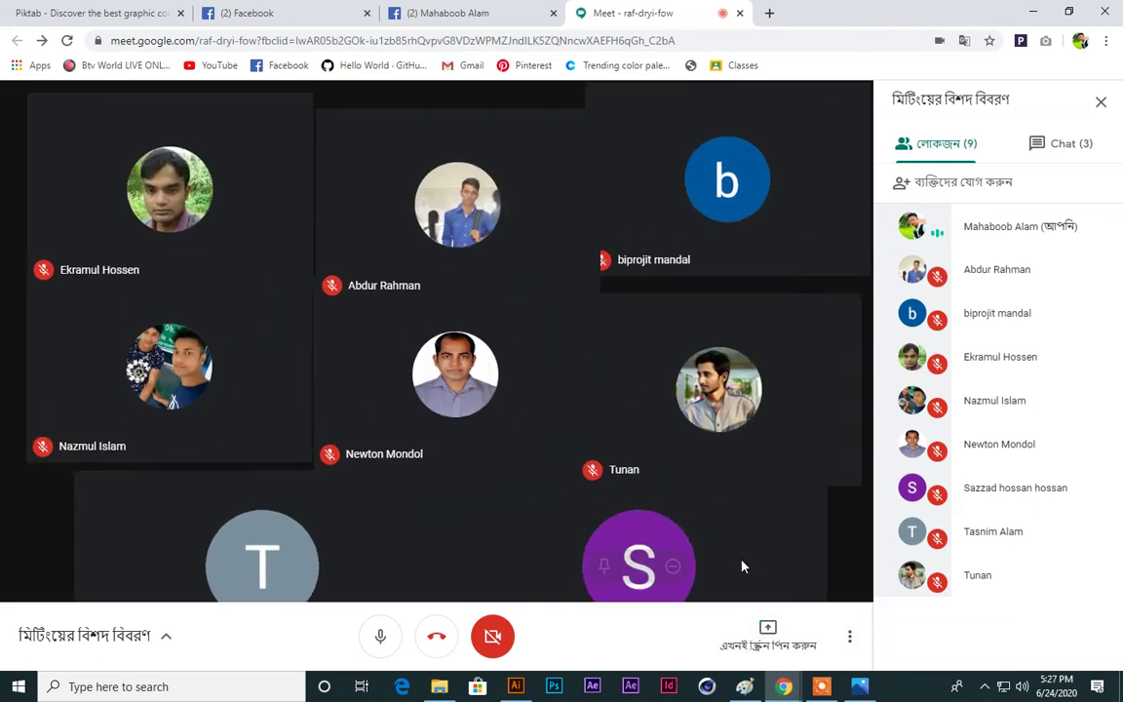
left_click(849, 639)
left_click(729, 400)
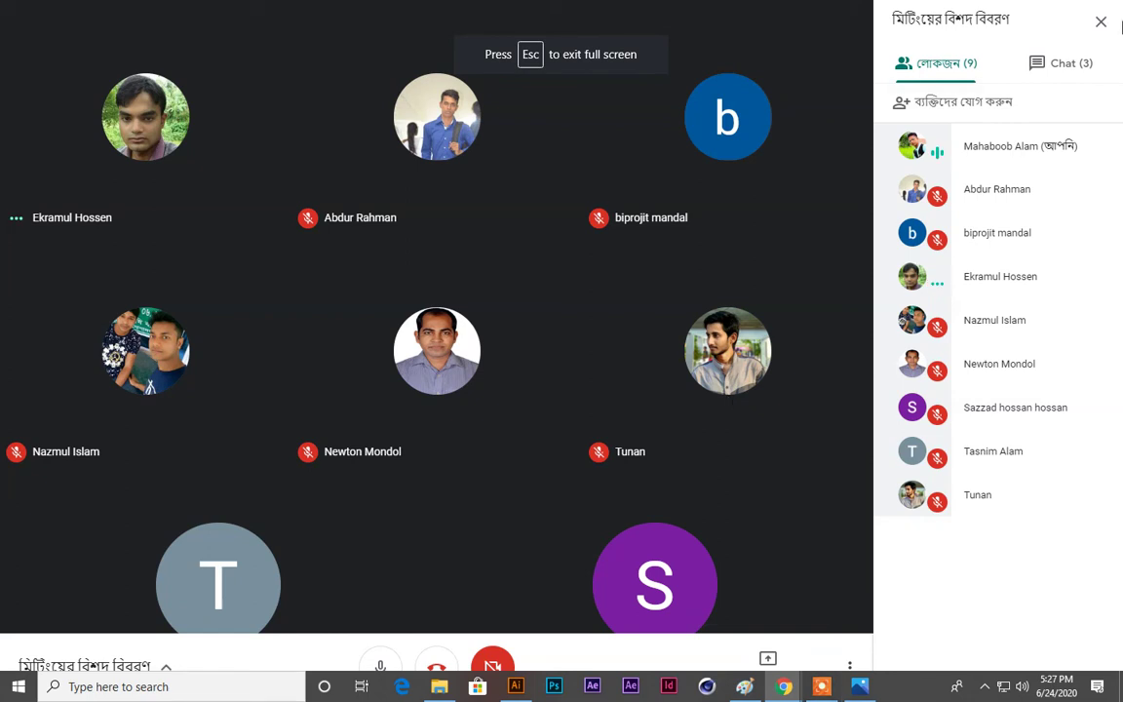
left_click(1099, 27)
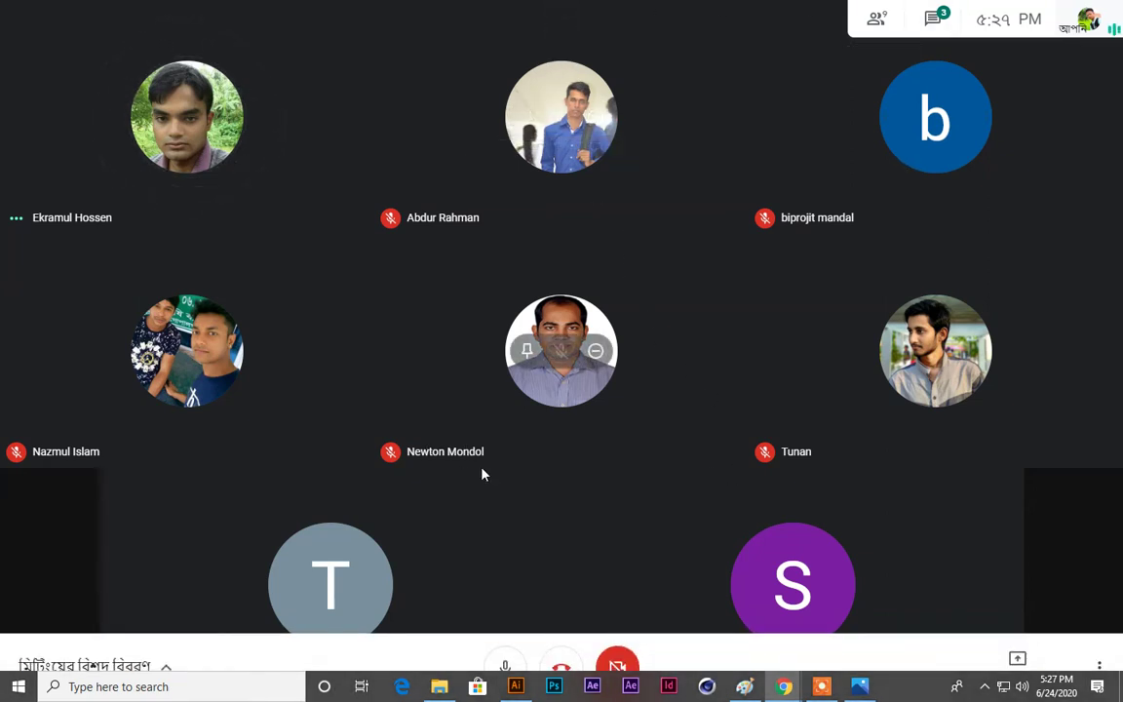
Step: Paste the captured screenshot of the call into Paint and save it as PNG file 20 in the Class-4 folder
left_click(745, 686)
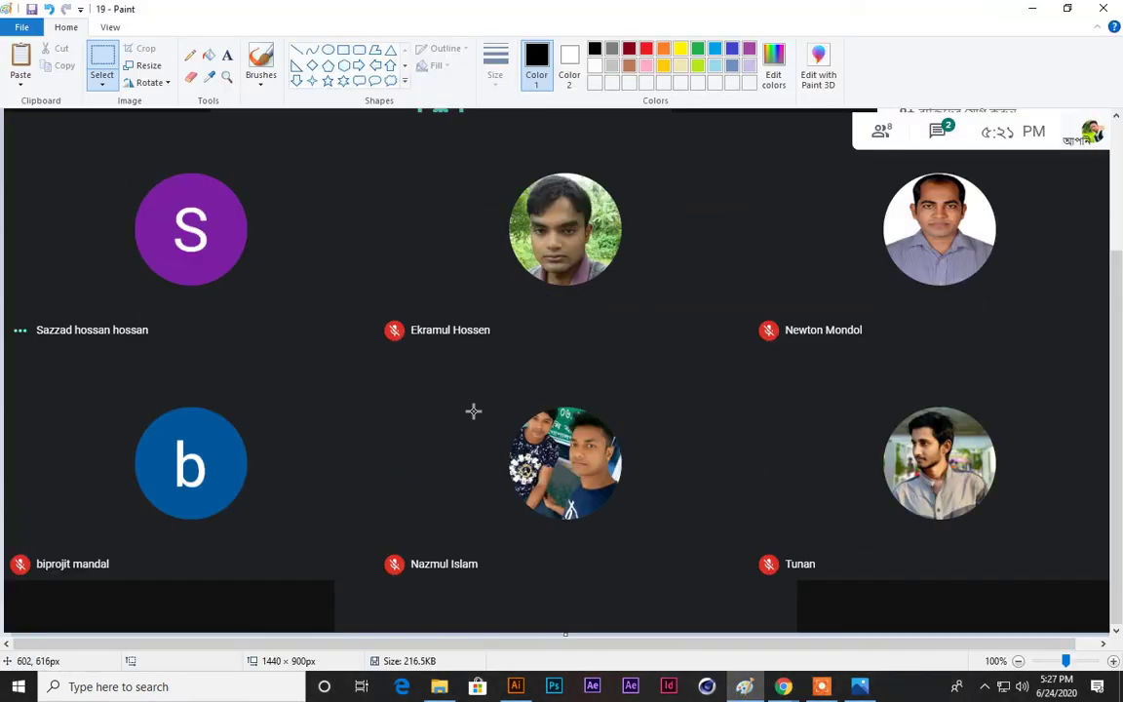
key("ctrl+v")
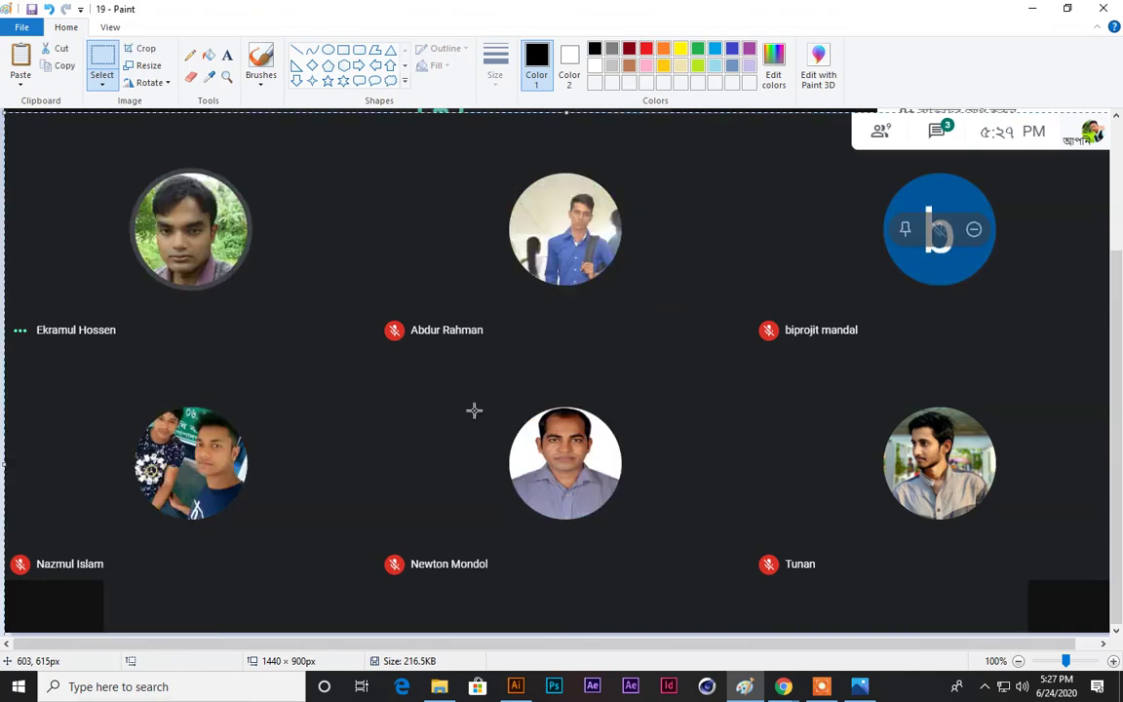
left_click(22, 27)
left_click(48, 156)
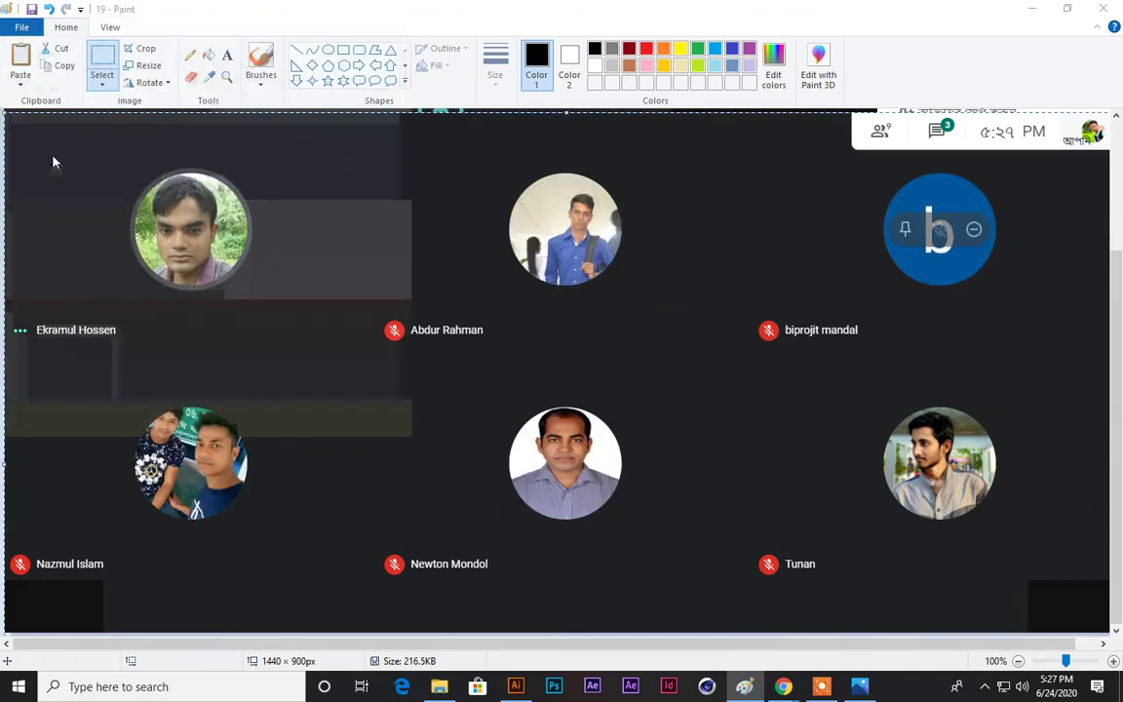
type("20")
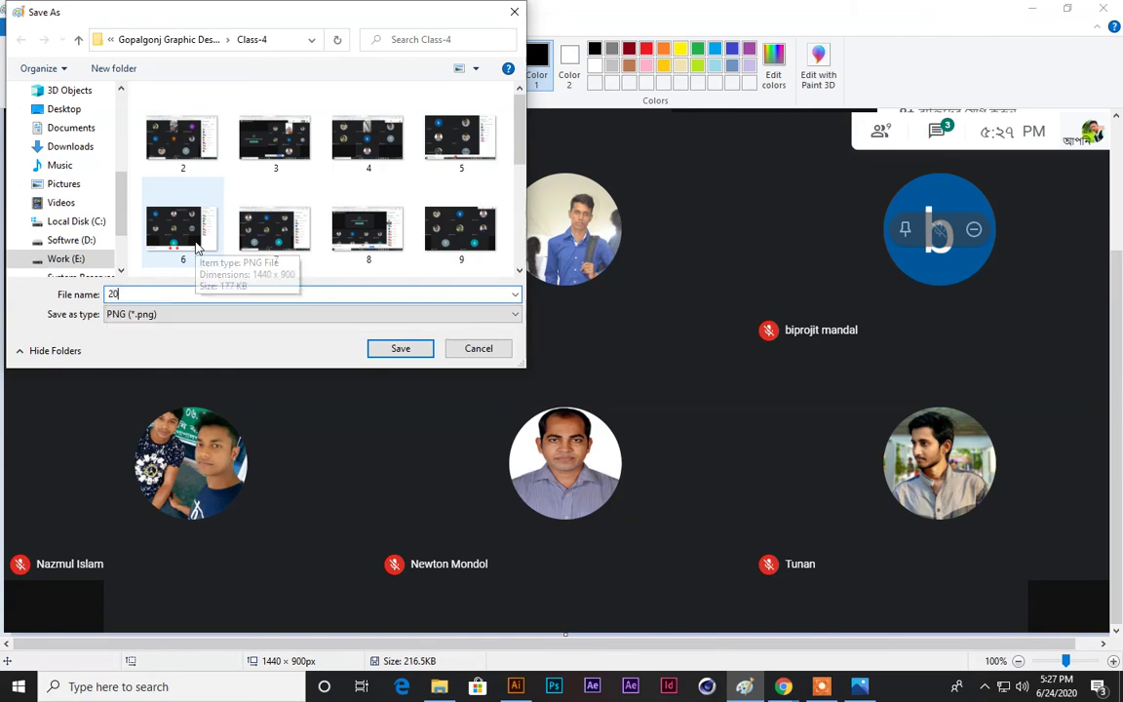
key("Return")
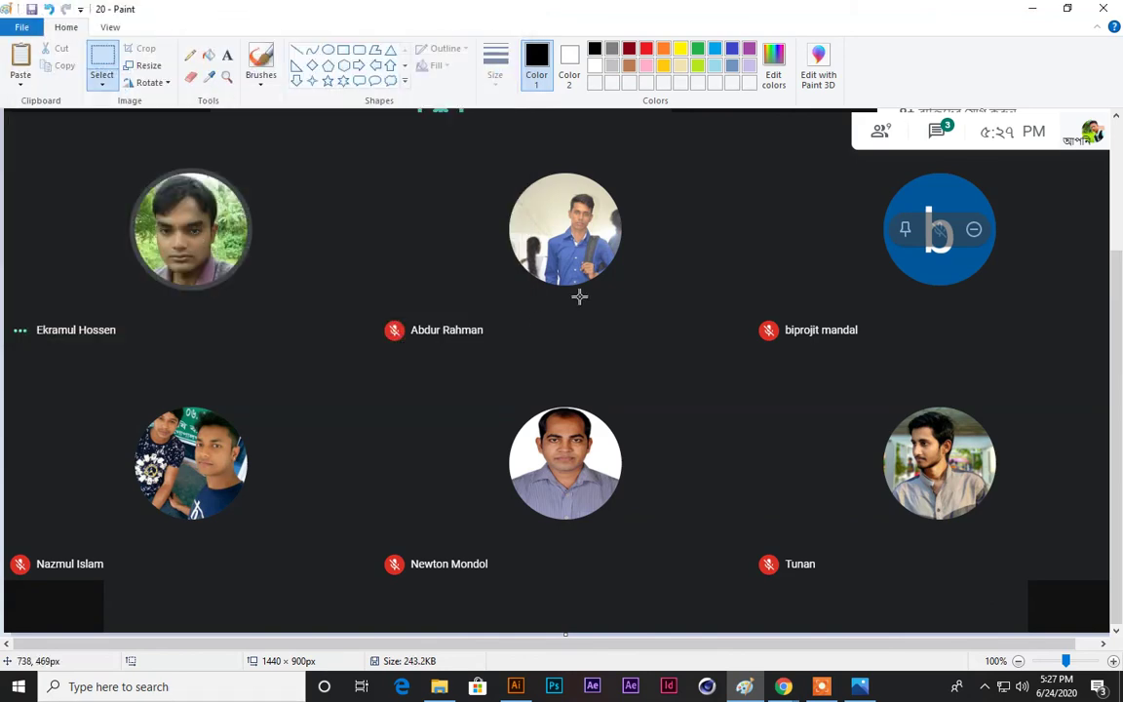
Step: Return to the Google Meet call and exit its full-screen view
mouse_move(785, 682)
left_click(687, 600)
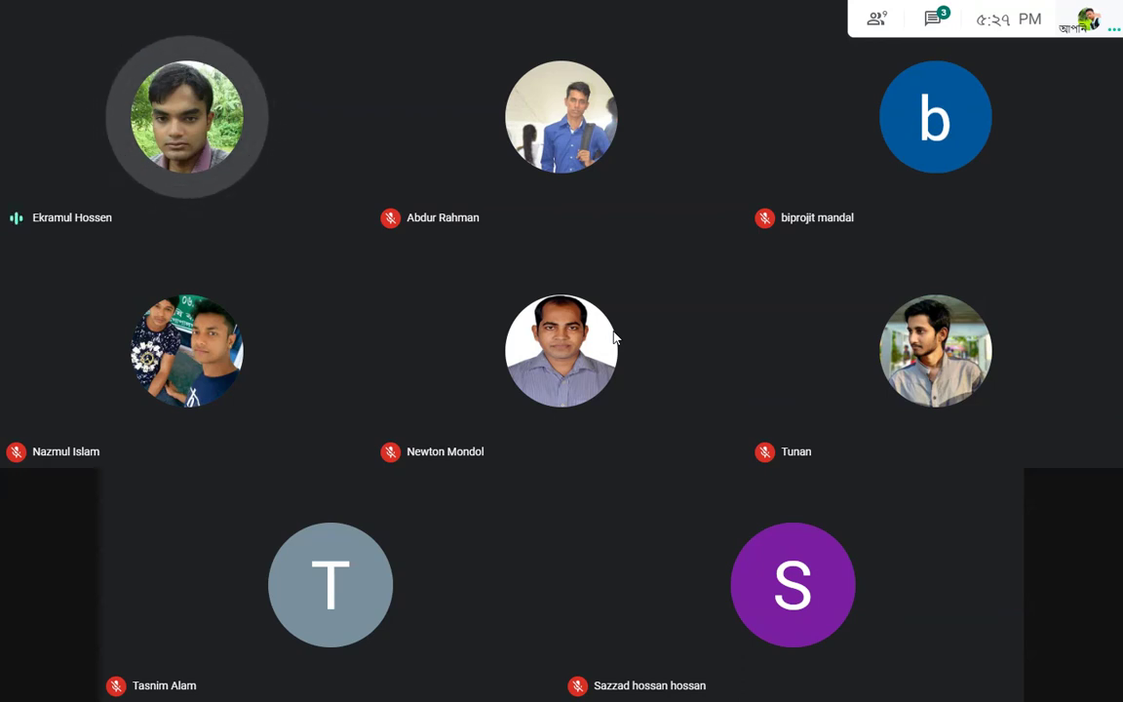
key("Escape")
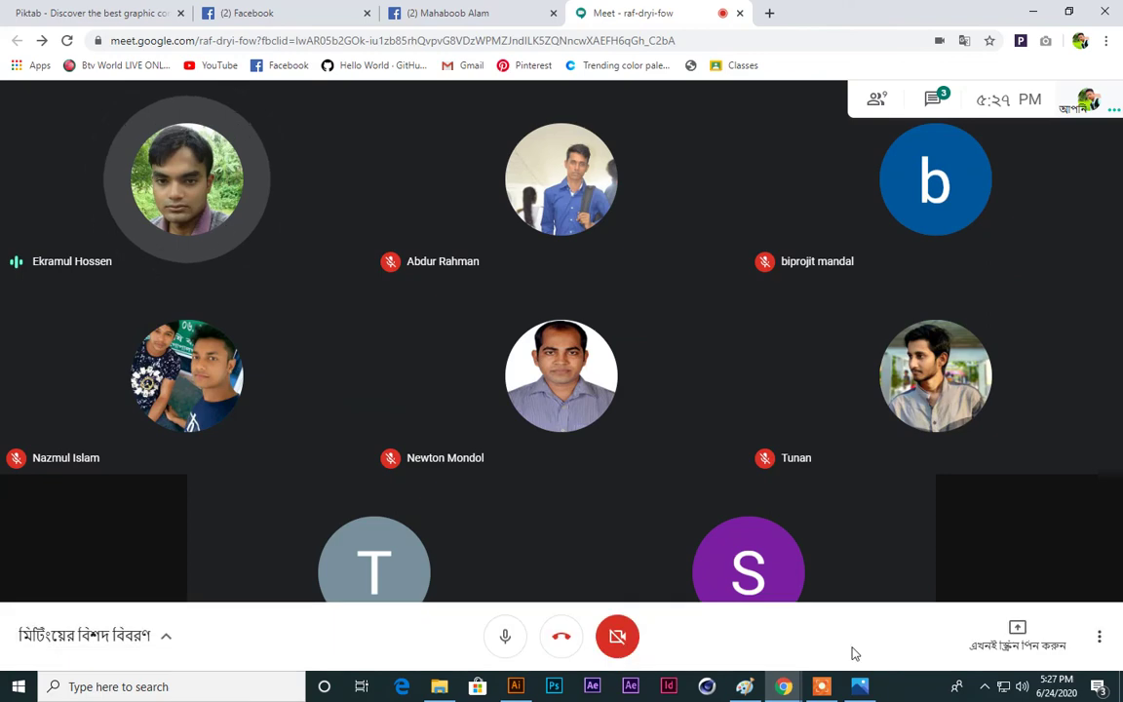
Step: Paste the new participant grid screenshot into Paint and save it as PNG file 21 in the Class-4 folder
left_click(749, 687)
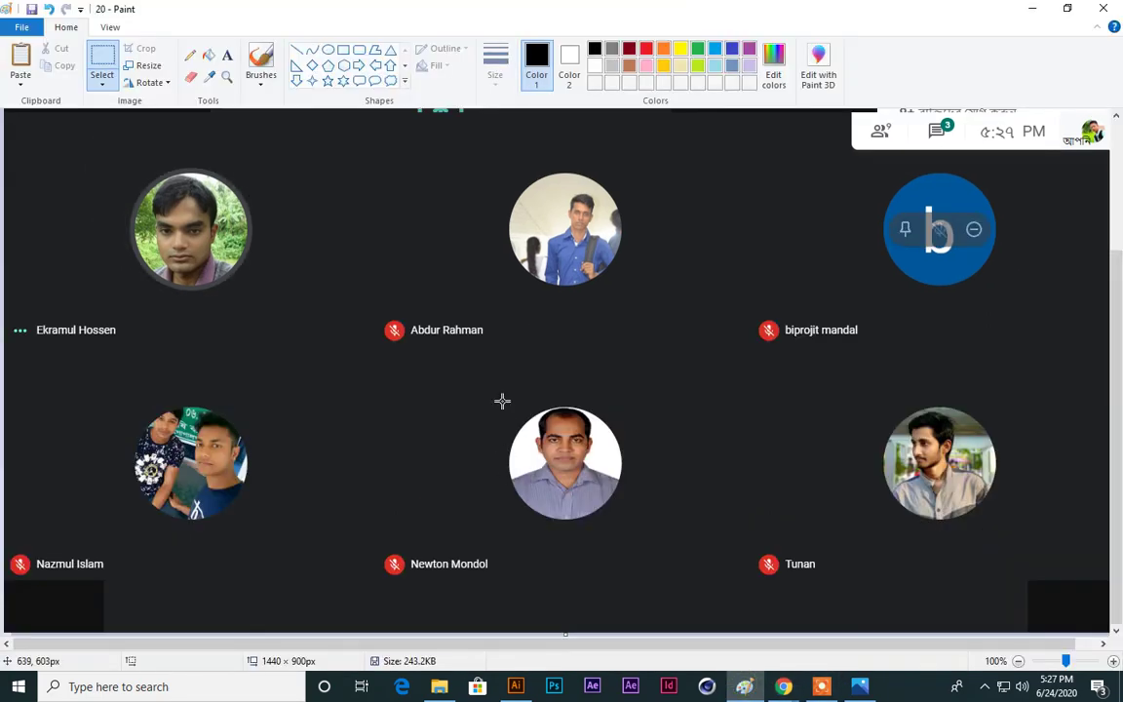
key("ctrl+v")
left_click(21, 27)
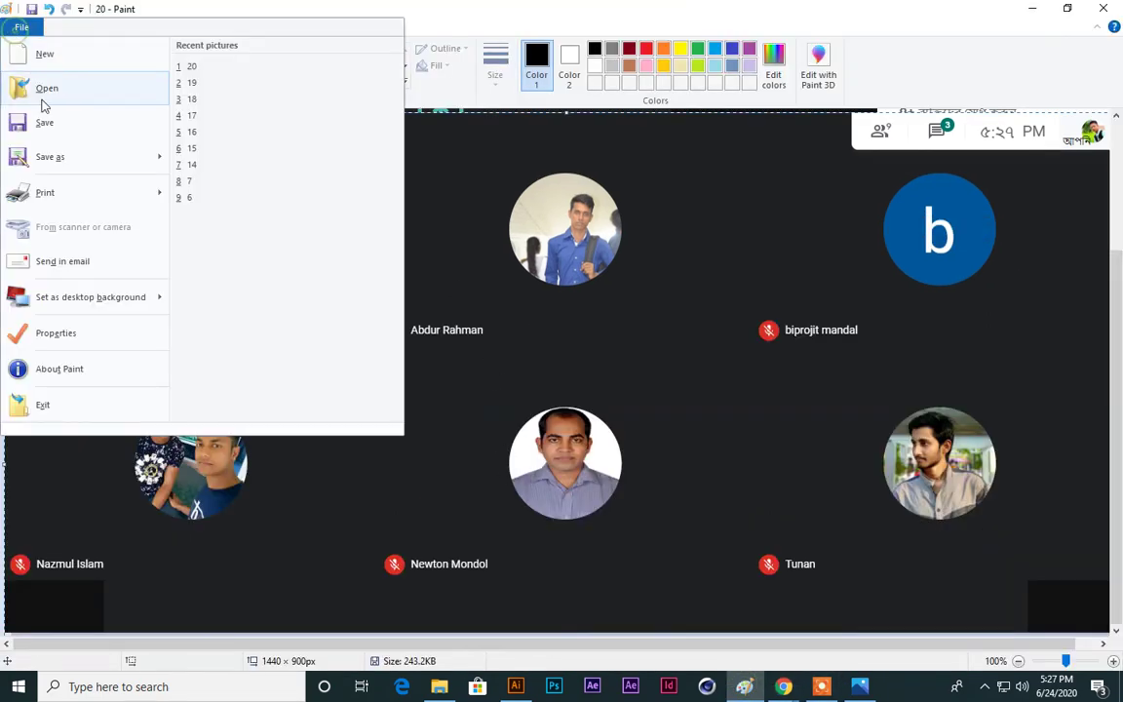
left_click(51, 156)
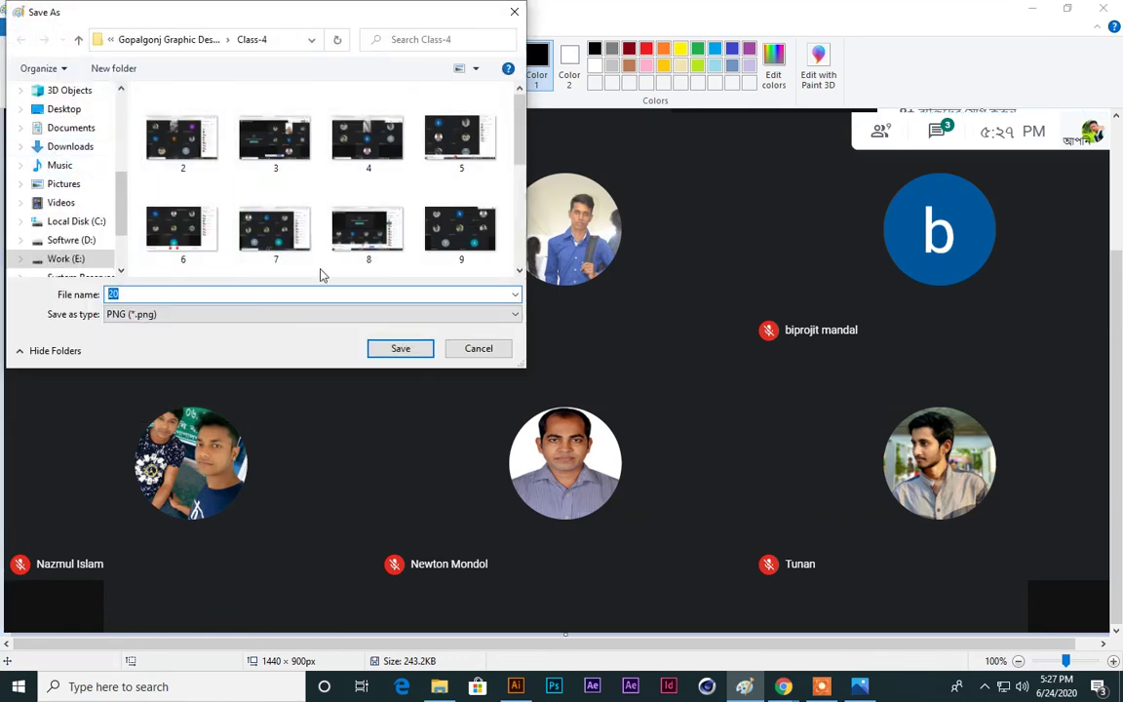
type("21")
key("Return")
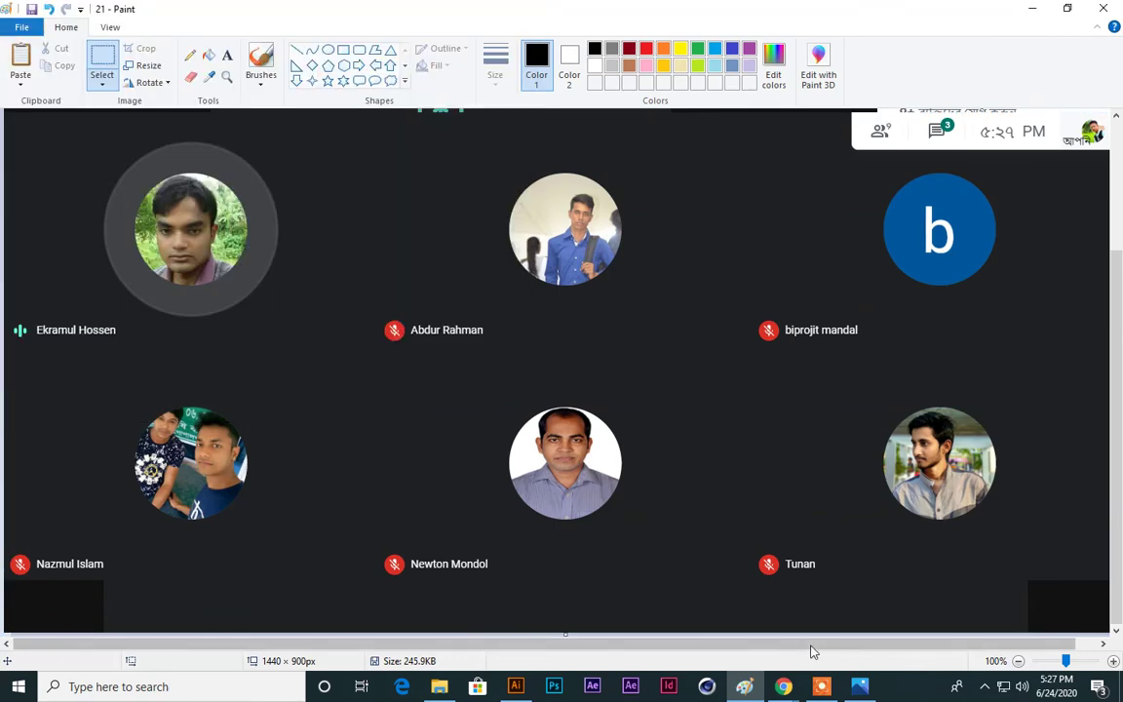
Step: Switch from Paint back to the Google Meet call
left_click(782, 686)
left_click(645, 626)
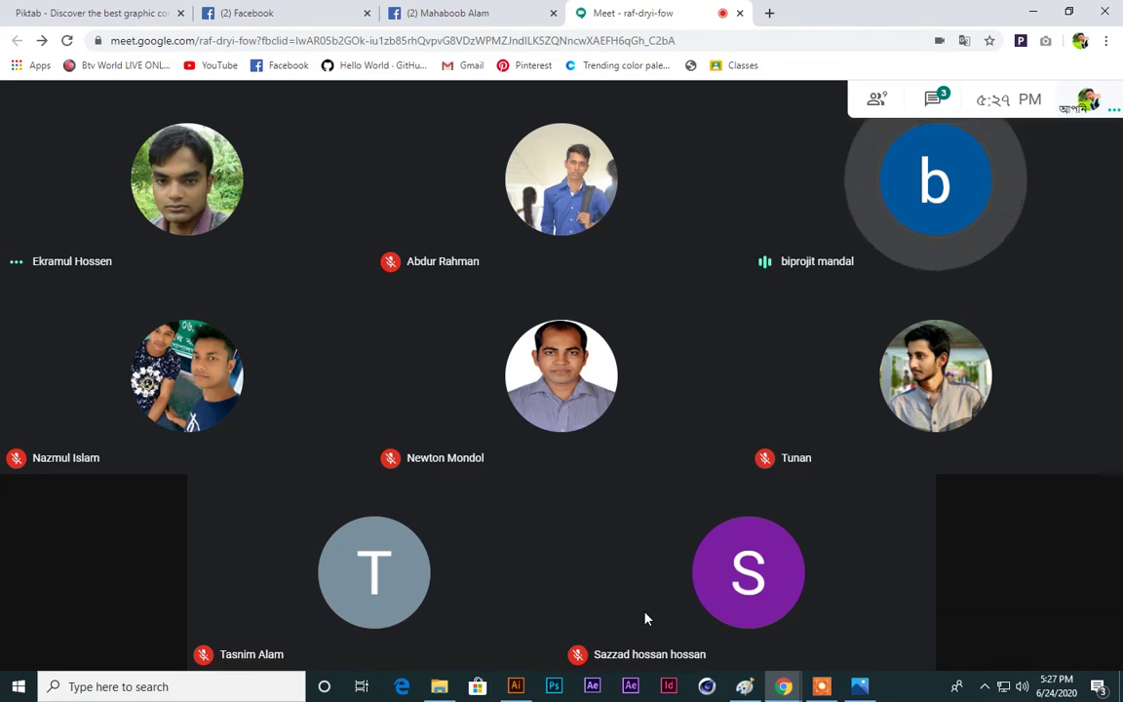
mouse_move(766, 572)
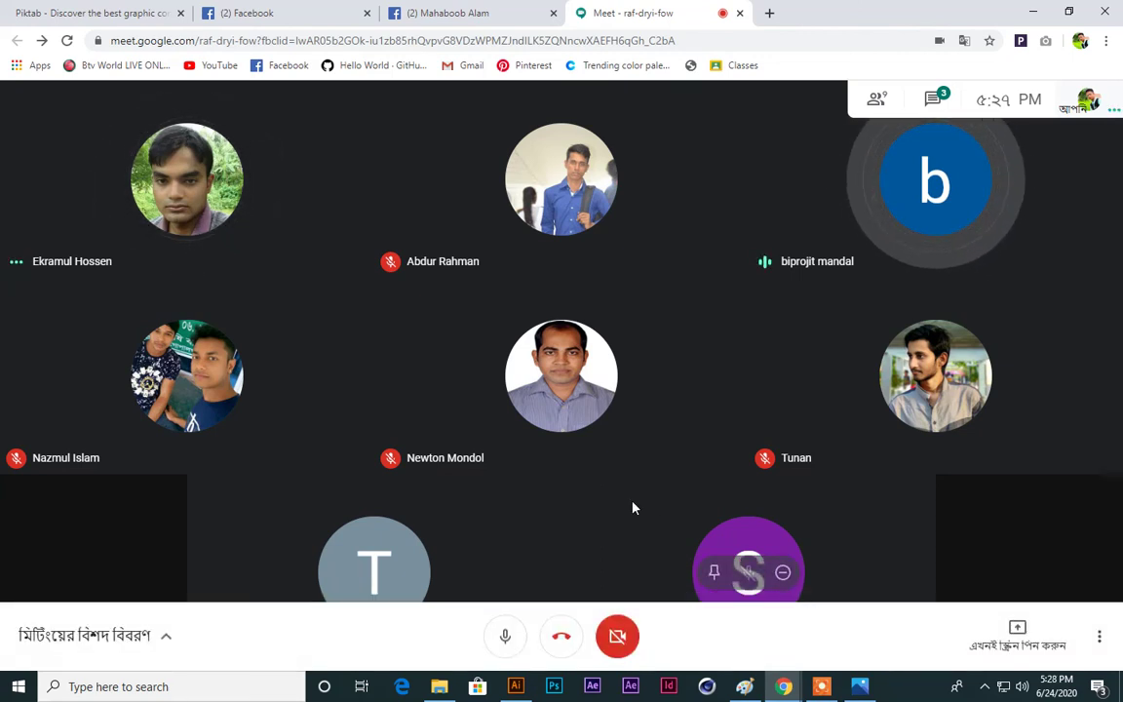
Step: Mute the microphone in the Google Meet call and turn it back on
left_click(506, 636)
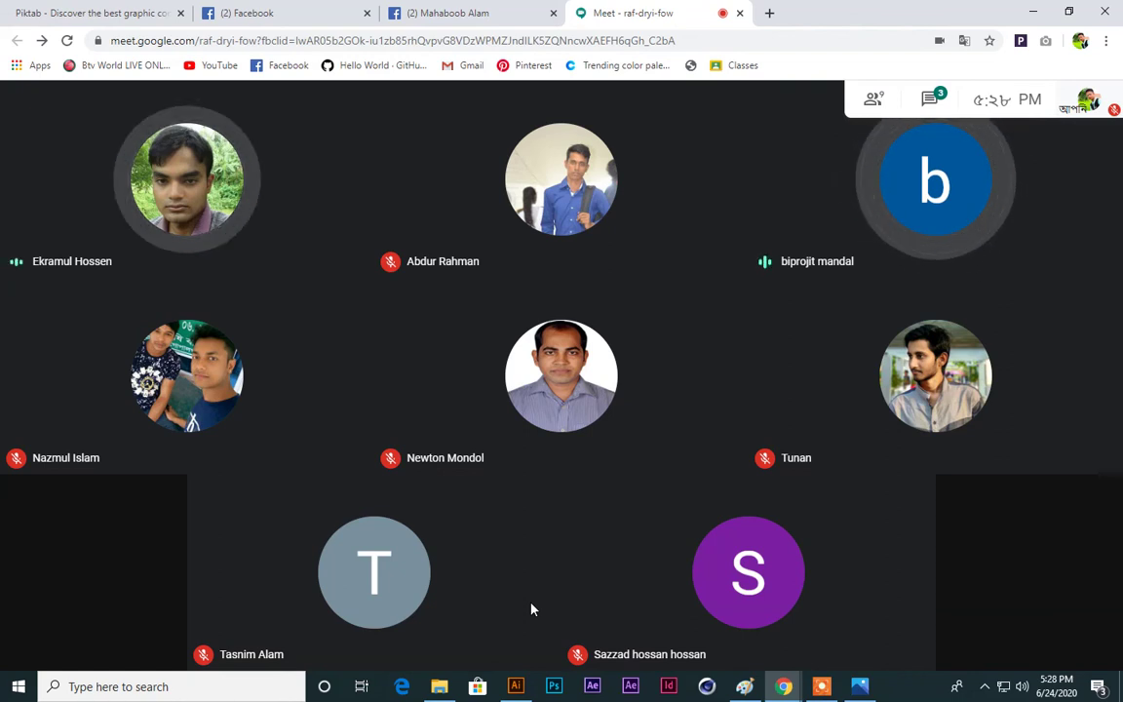
mouse_move(531, 609)
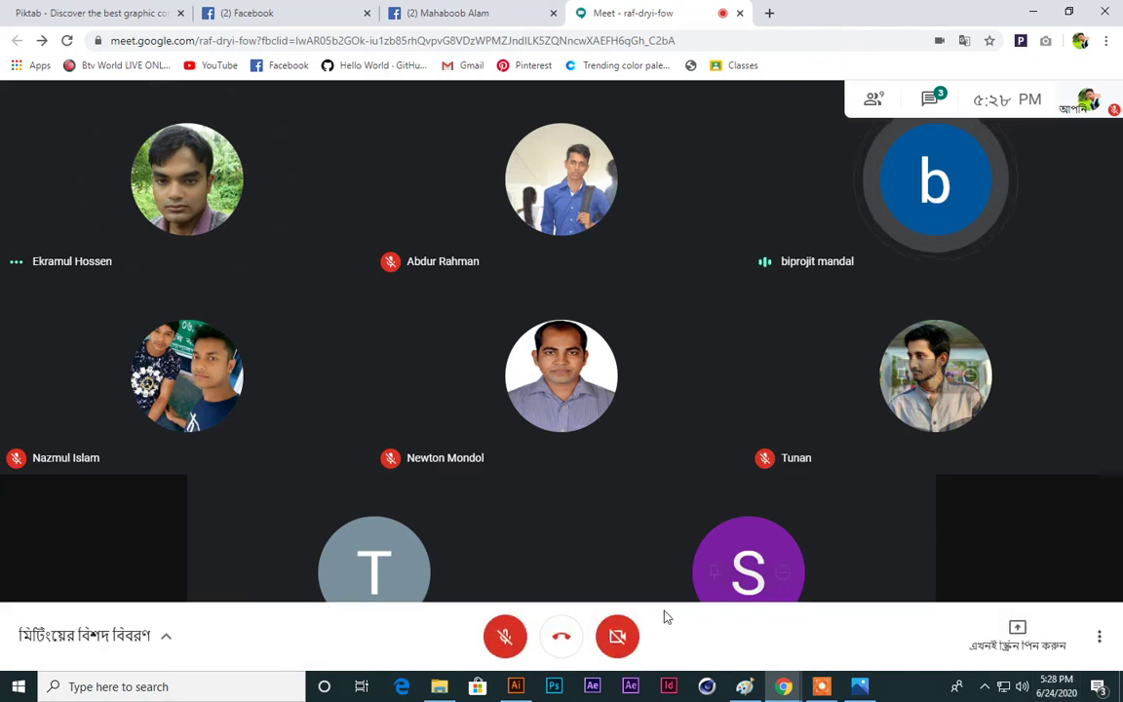
left_click(505, 636)
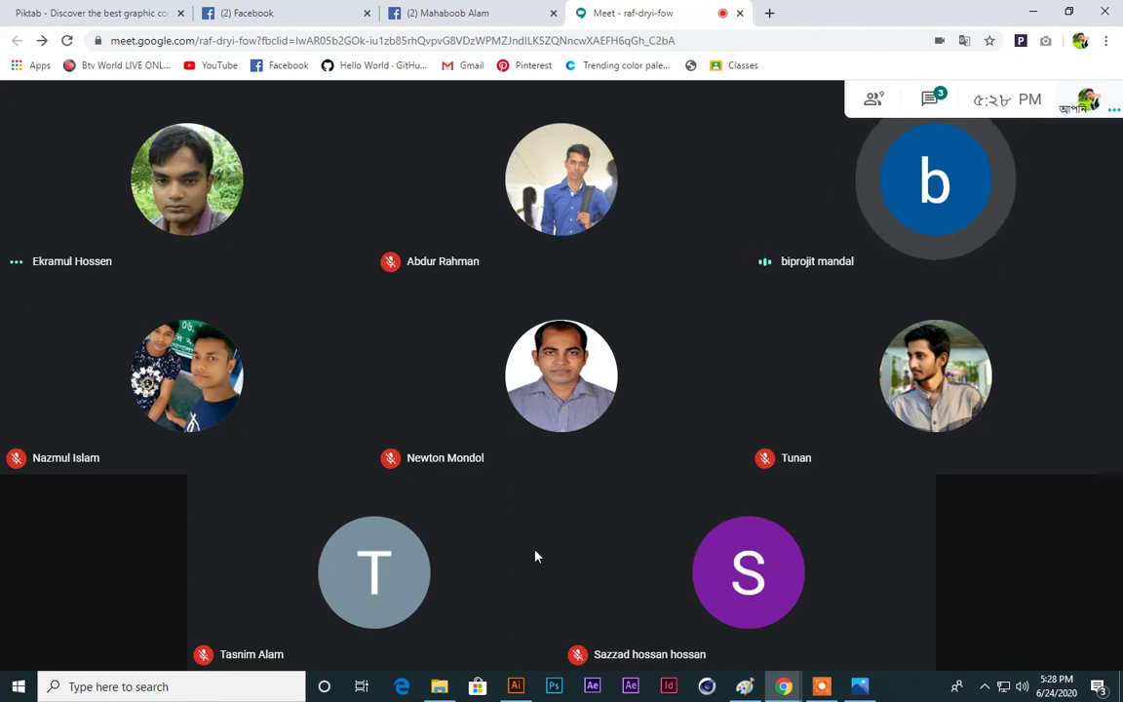
Step: Paste the captured screenshot of the call into Paint and save it as PNG file 22 in the Class-4 folder
left_click(744, 686)
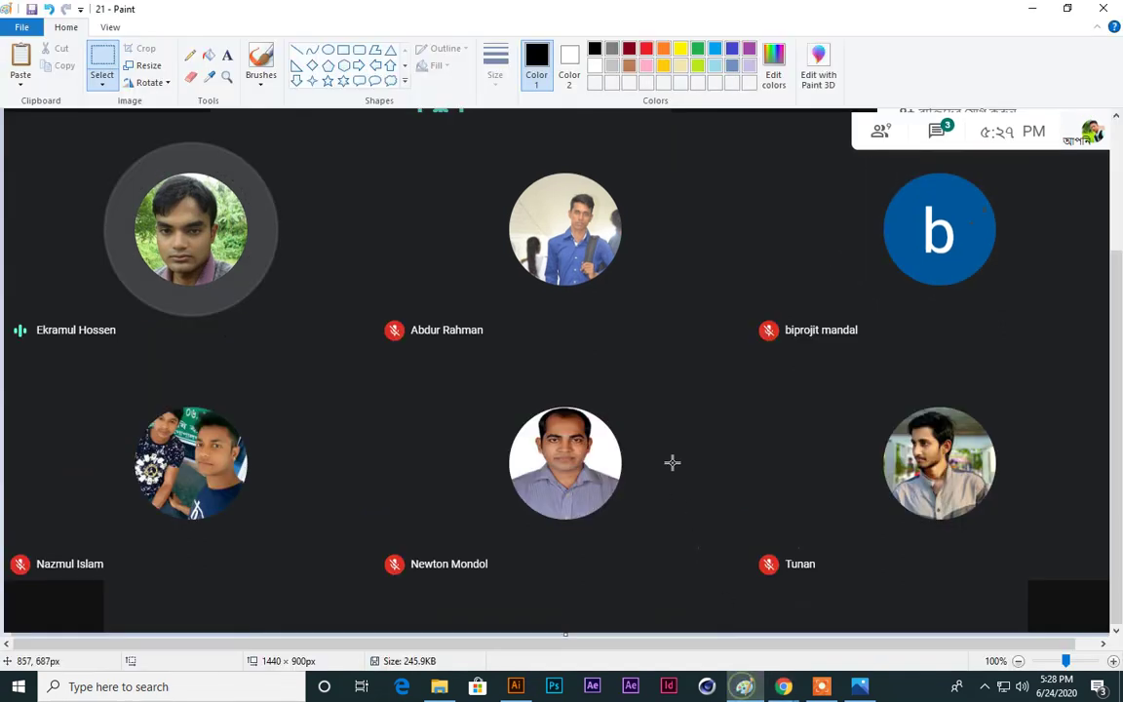
key("ctrl+v")
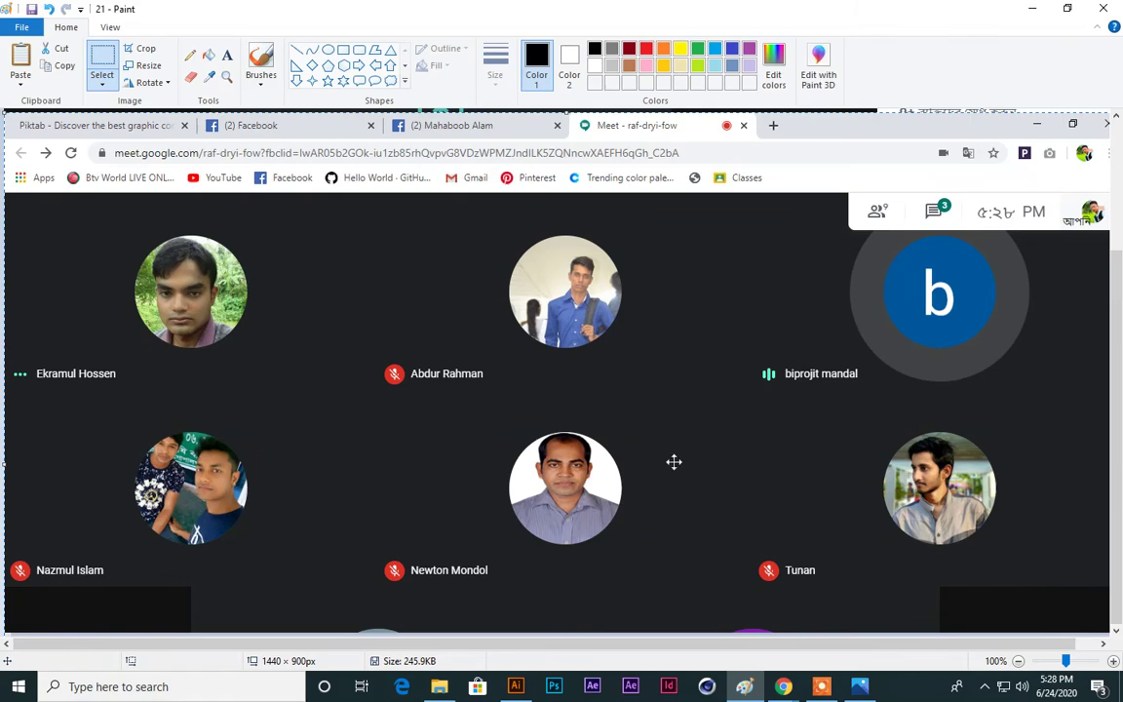
left_click(21, 26)
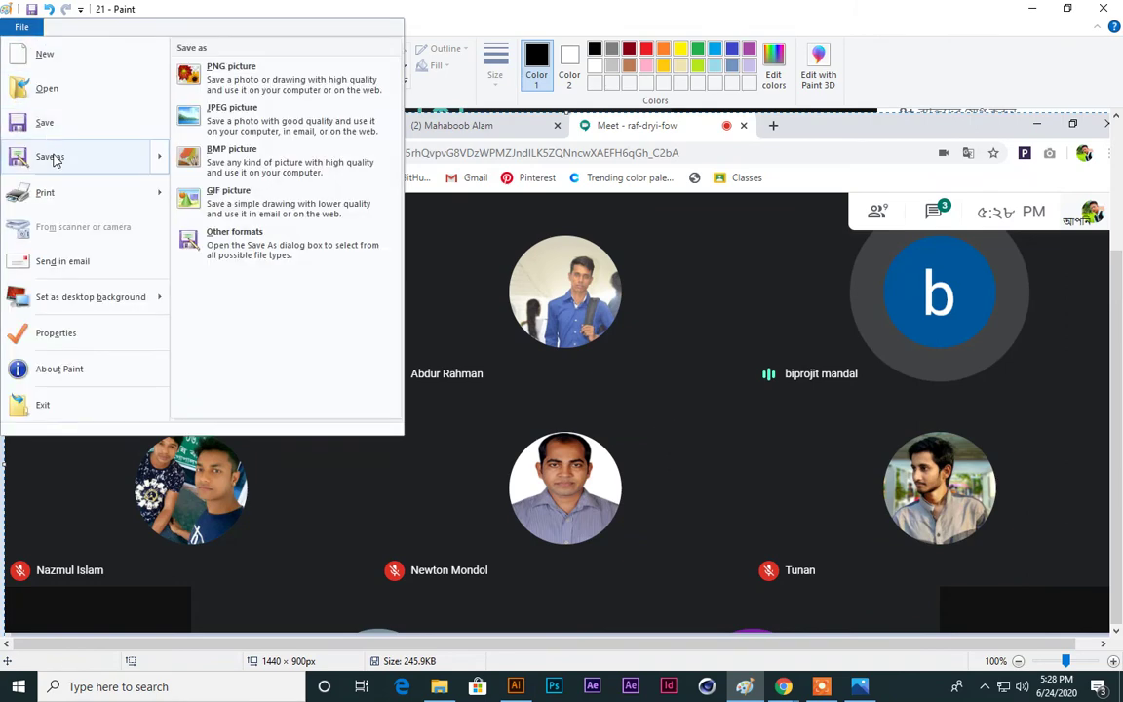
left_click(51, 155)
type("22")
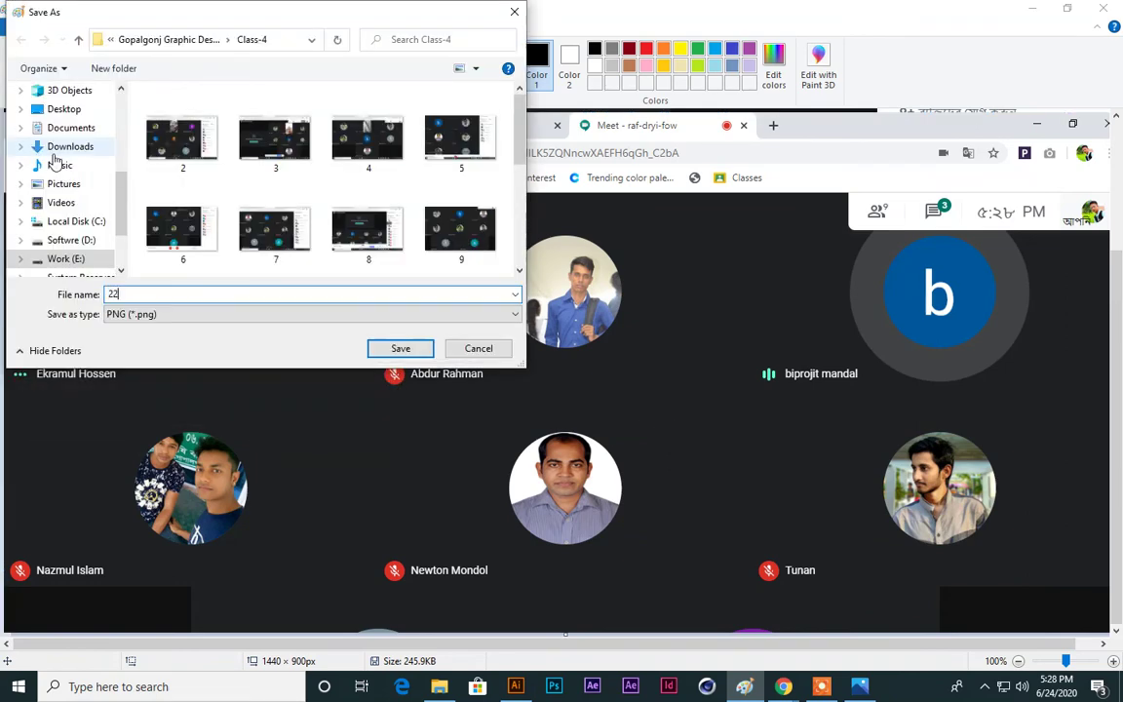
key("Return")
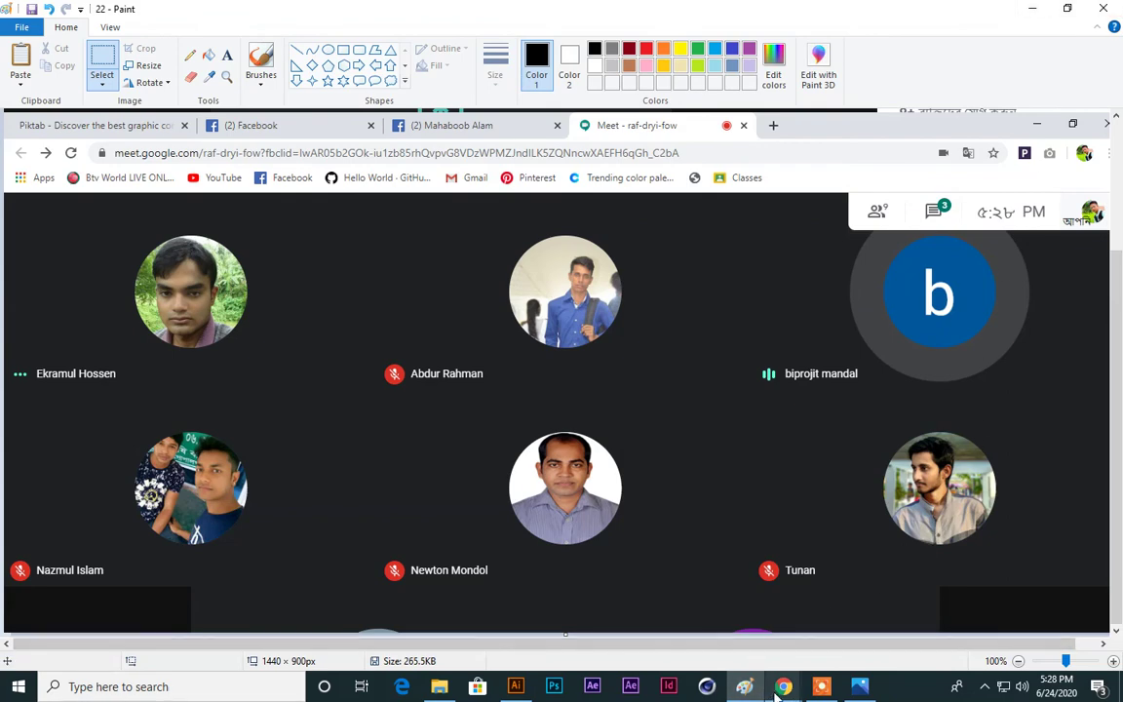
Step: Switch from Paint back to the Google Meet call
mouse_move(783, 686)
left_click(695, 609)
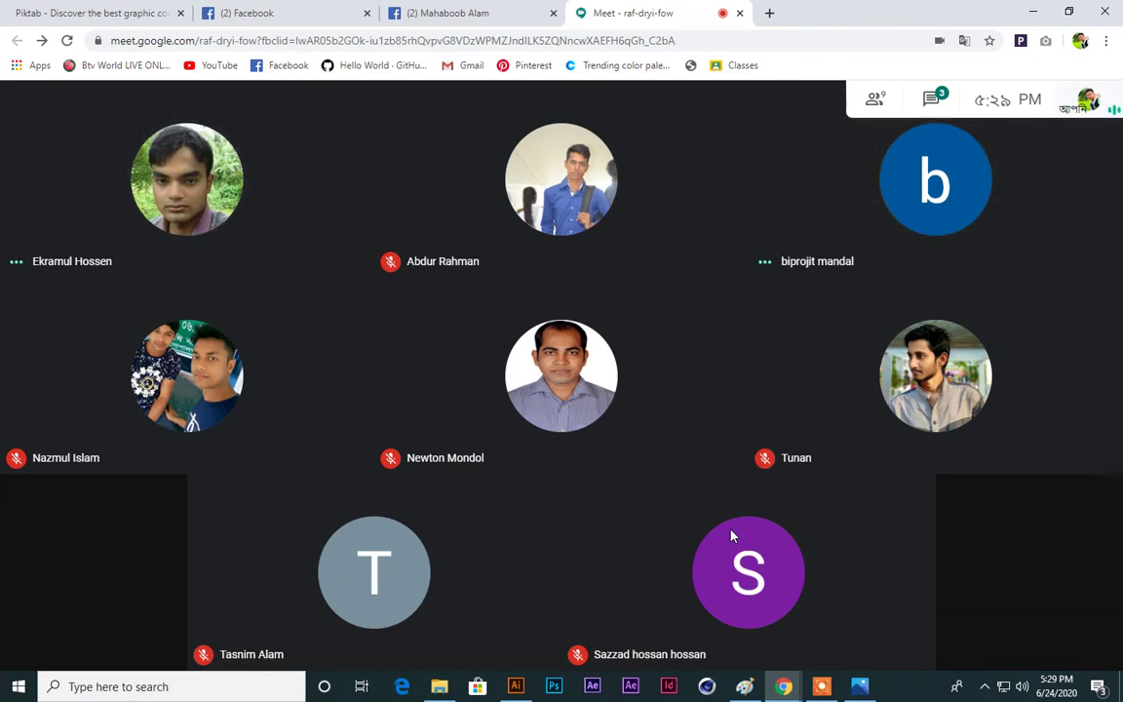
mouse_move(542, 549)
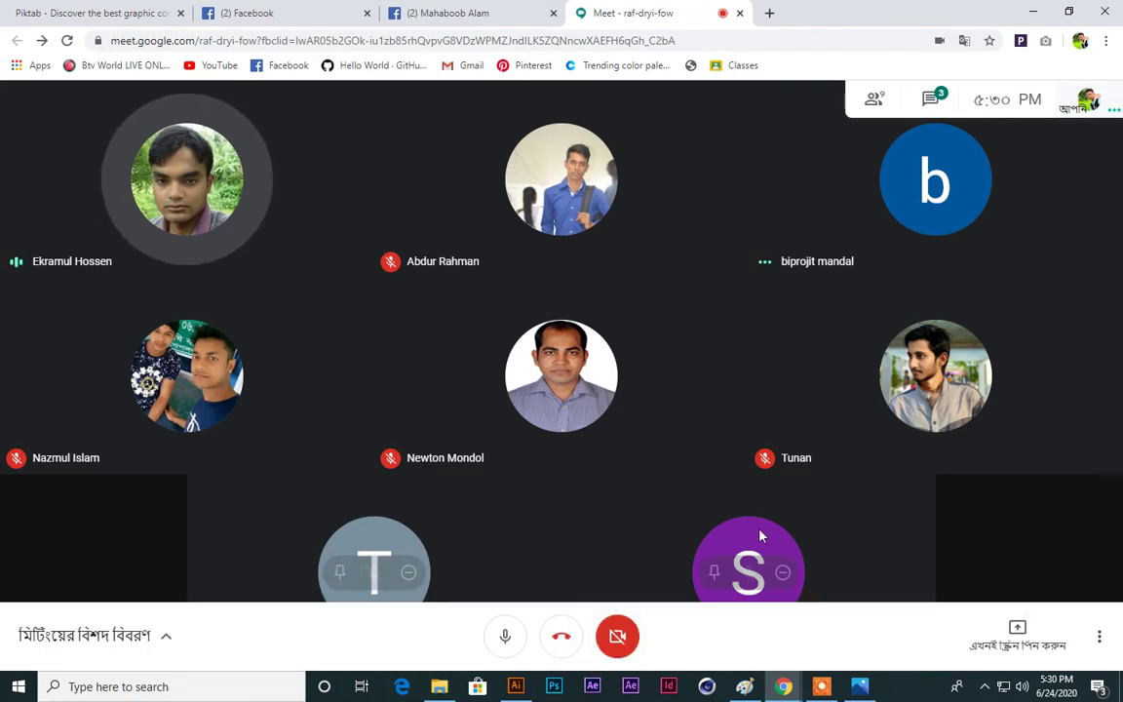
Step: Capture the participant grid in full-screen view, restore the normal browser view and mute the microphone
double_click(968, 516)
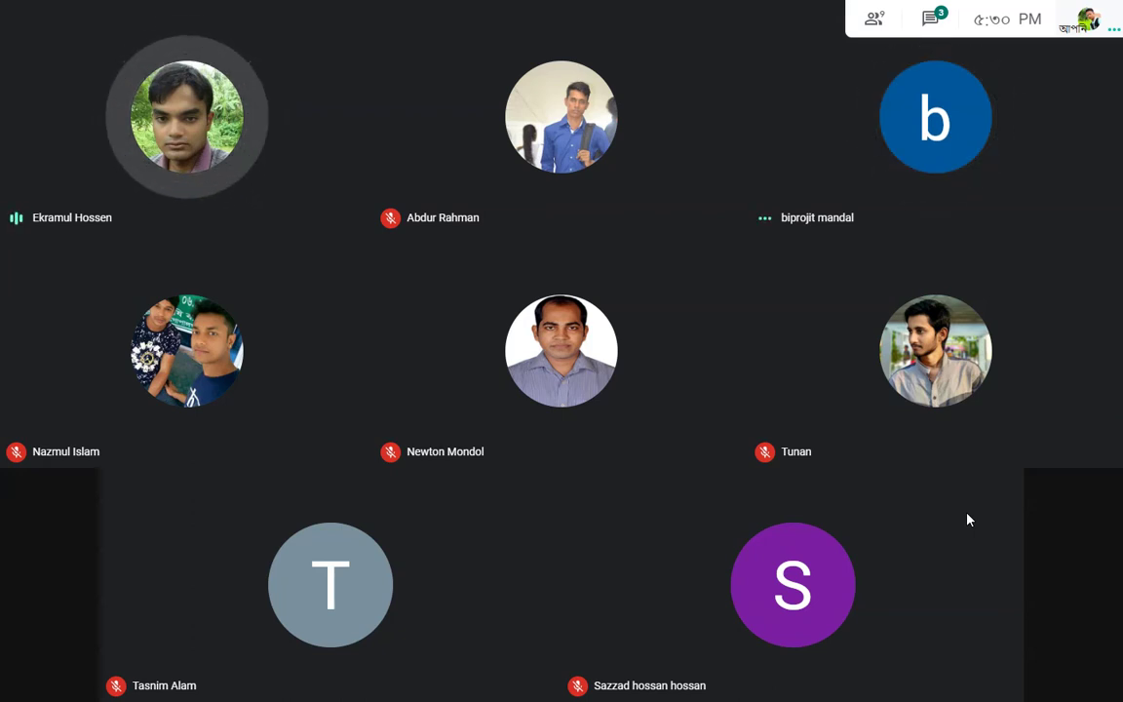
key("F11")
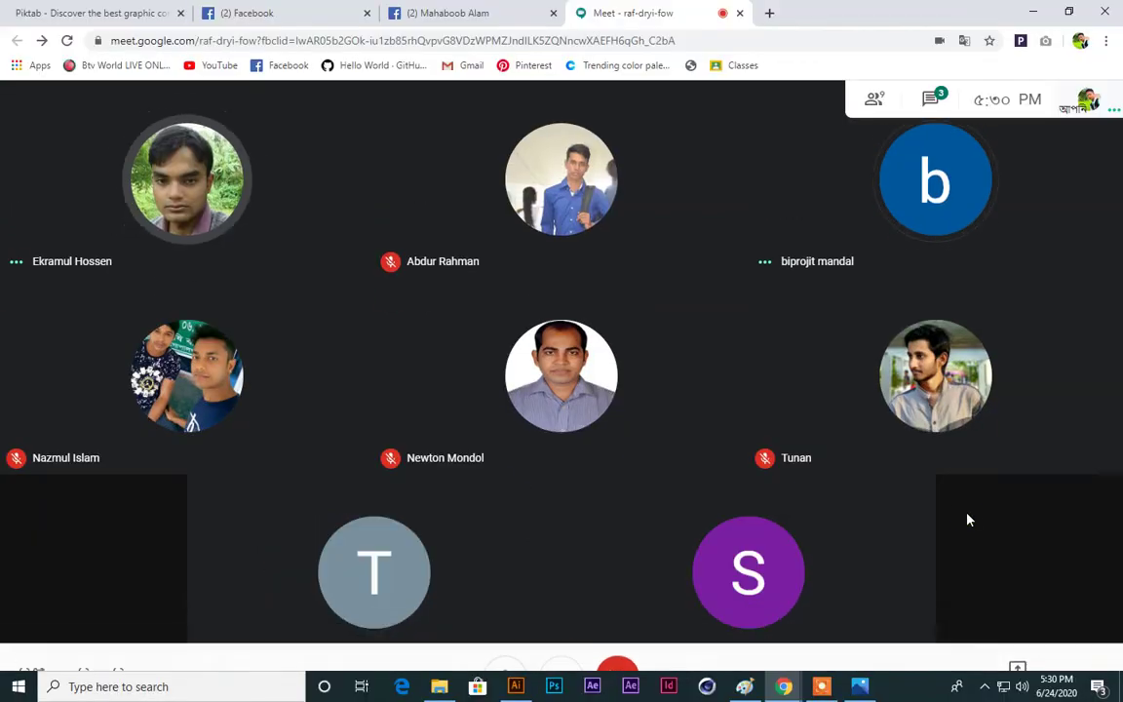
left_click(506, 636)
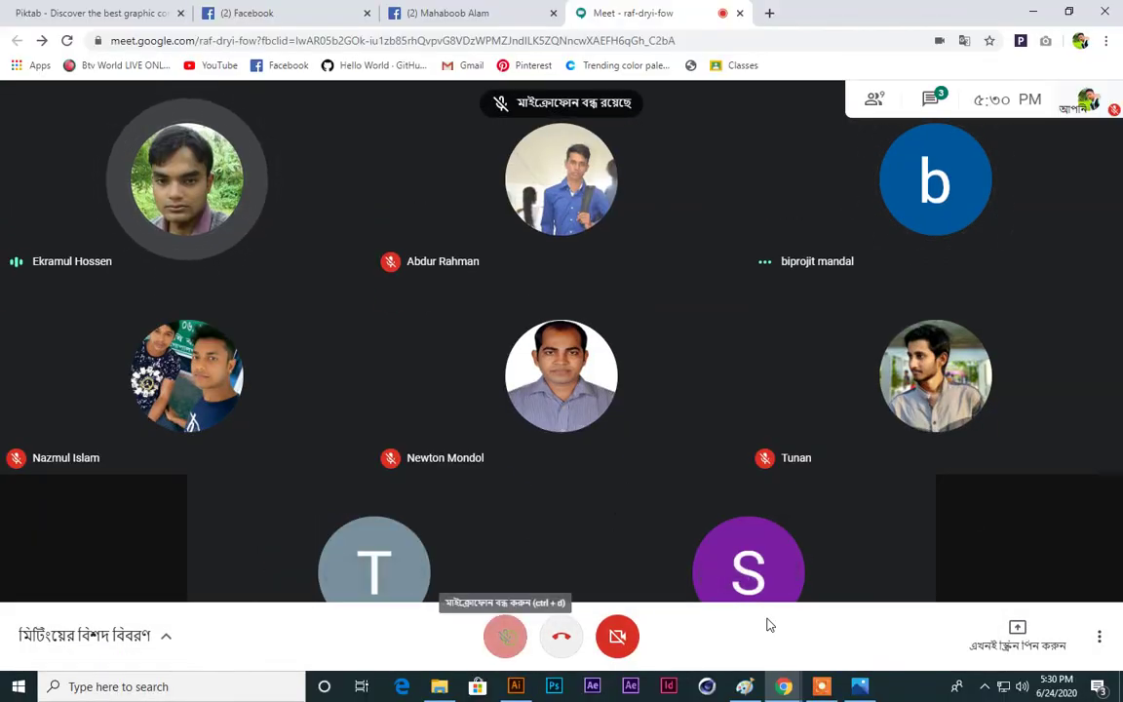
Step: Paste the full-screen participant grid screenshot into Paint and save it as PNG file 23 in the Class-4 folder
left_click(745, 686)
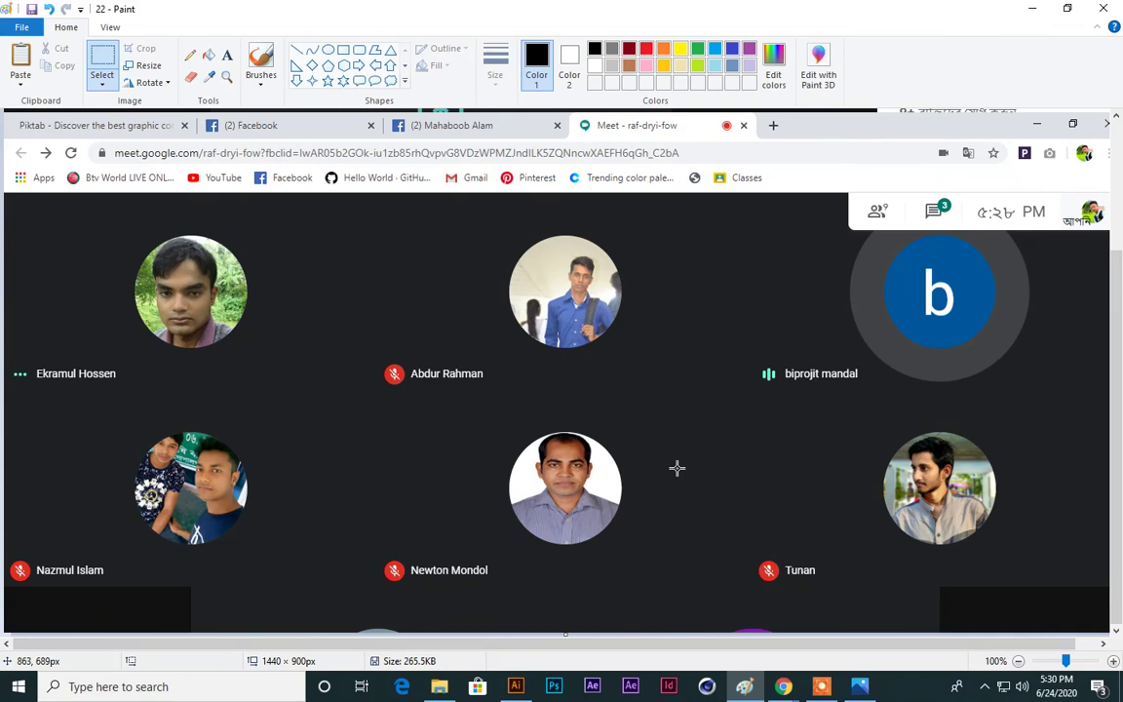
key("ctrl+v")
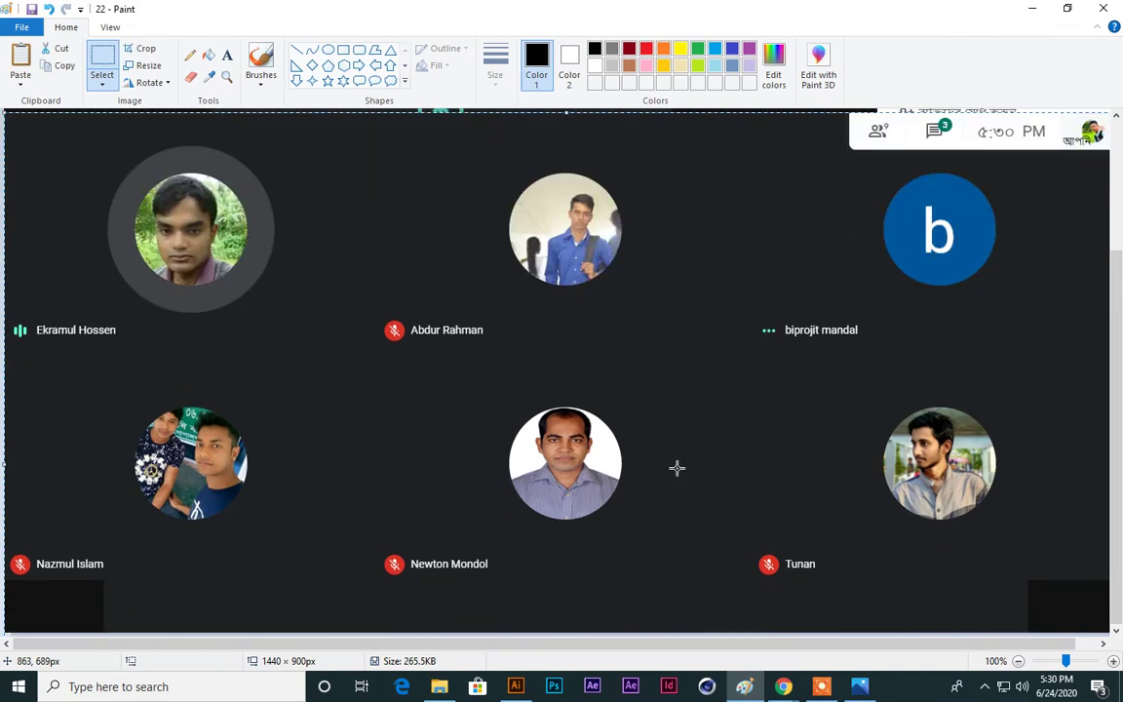
left_click(22, 26)
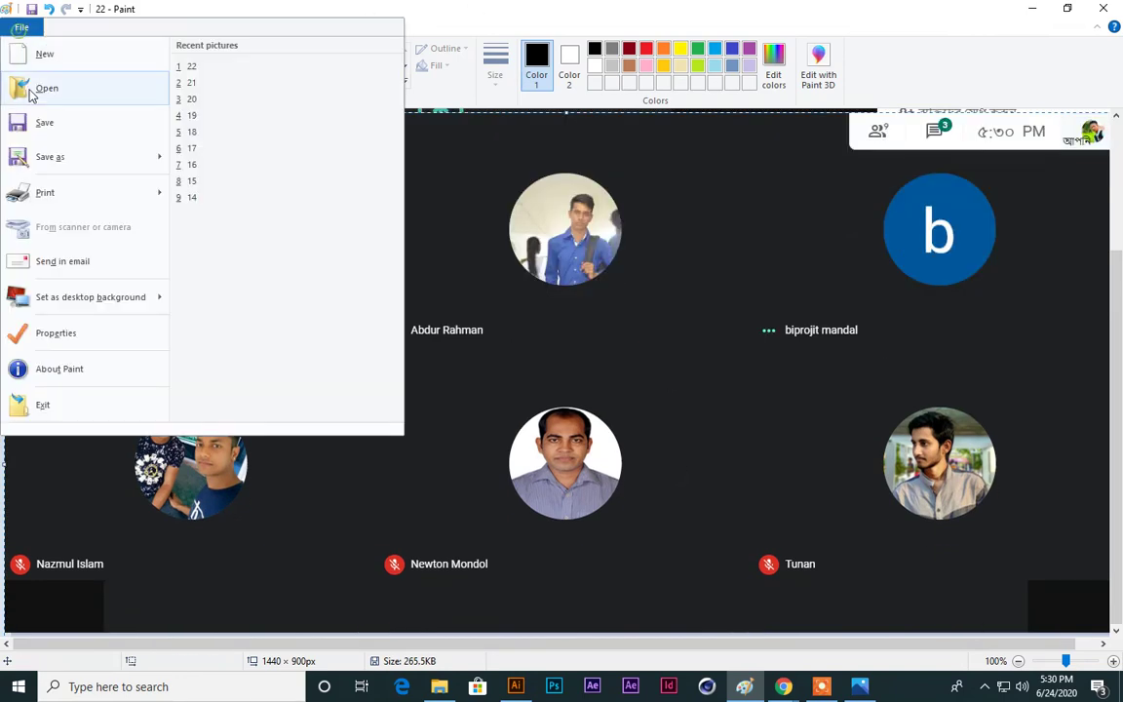
left_click(44, 158)
type("2")
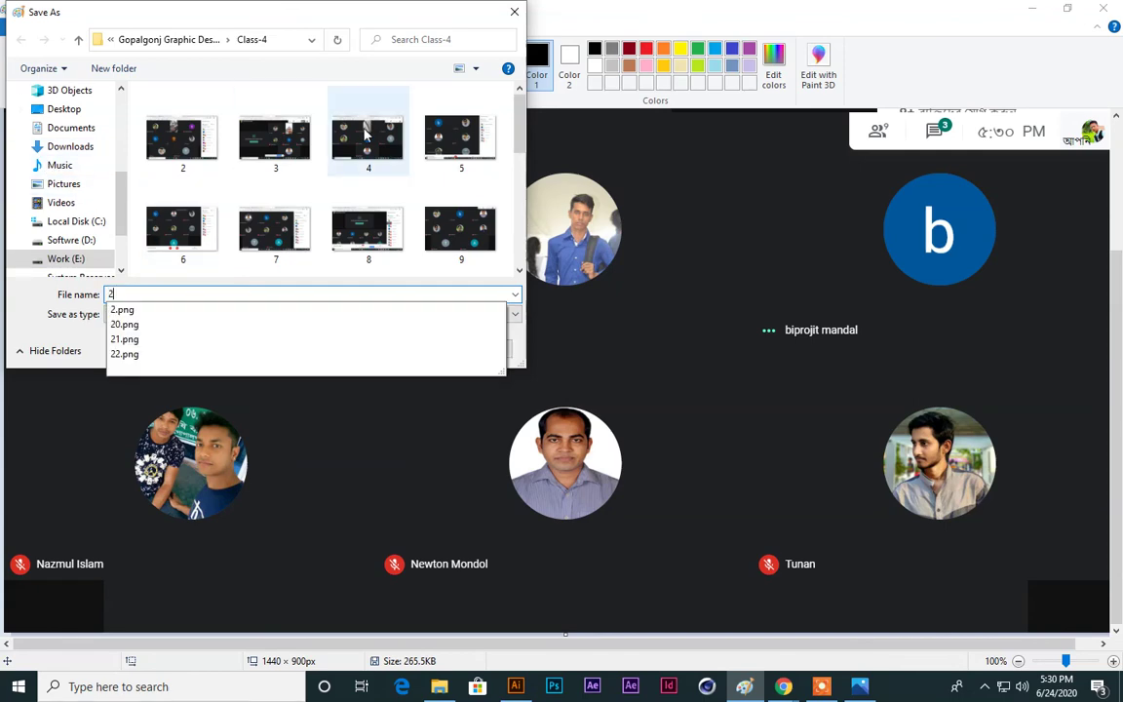
type("3")
key("Return")
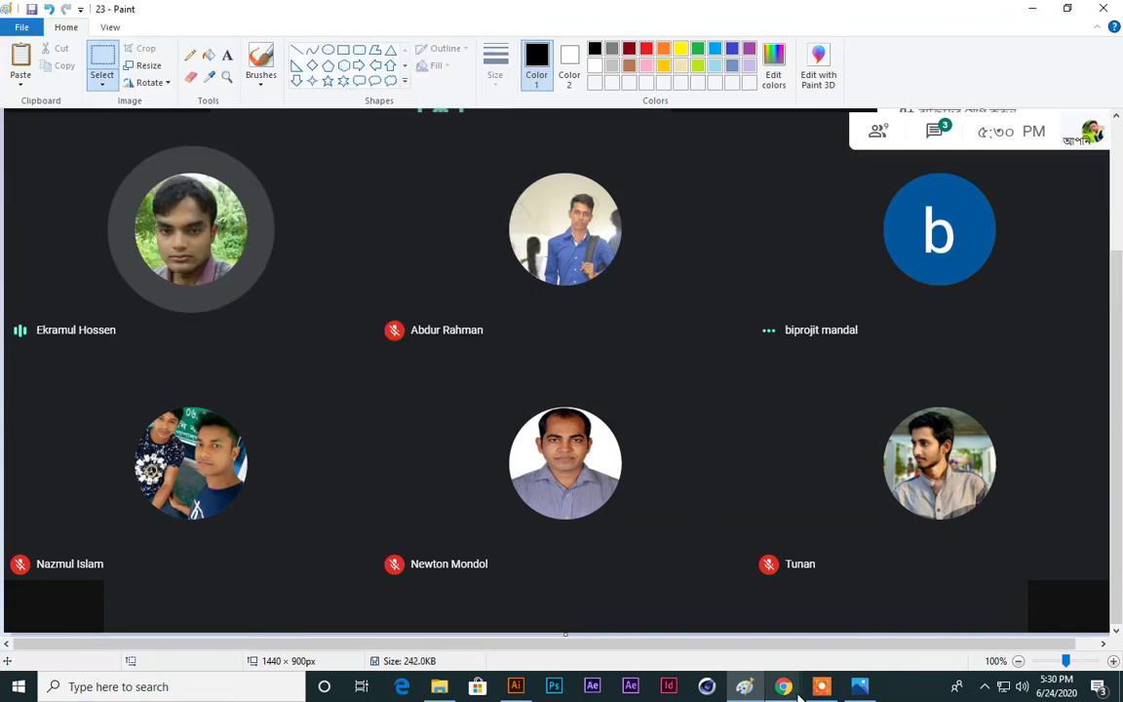
Step: Return to the Google Meet call and turn the microphone back on
mouse_move(790, 689)
left_click(663, 627)
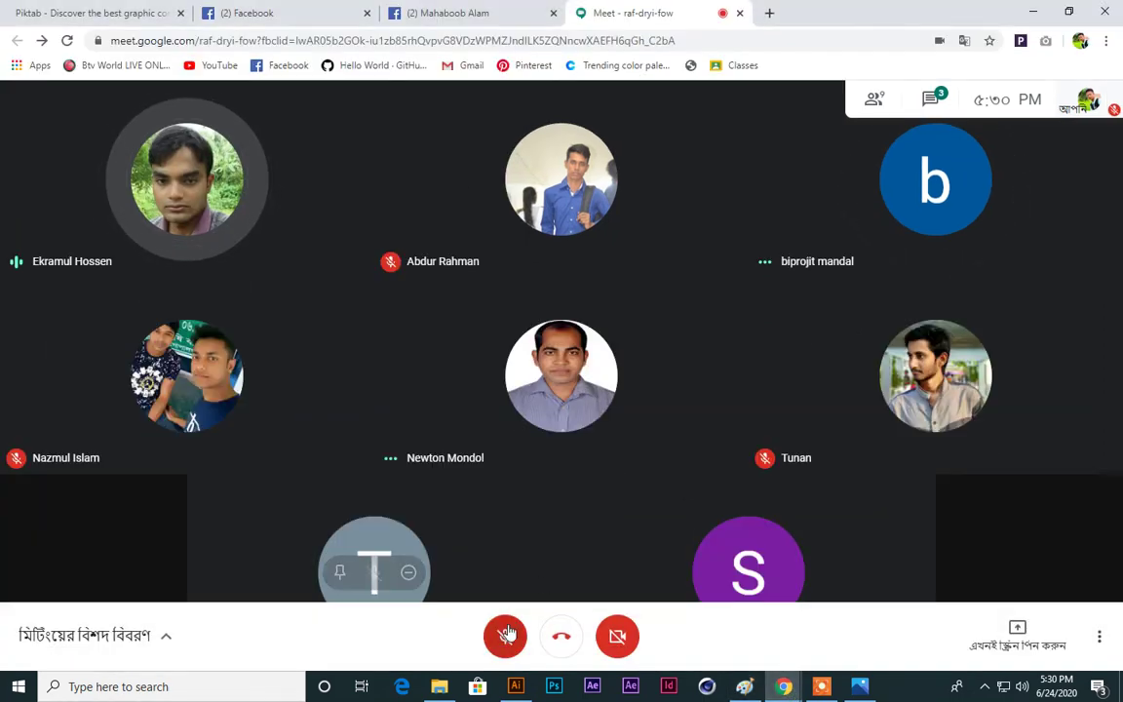
left_click(507, 635)
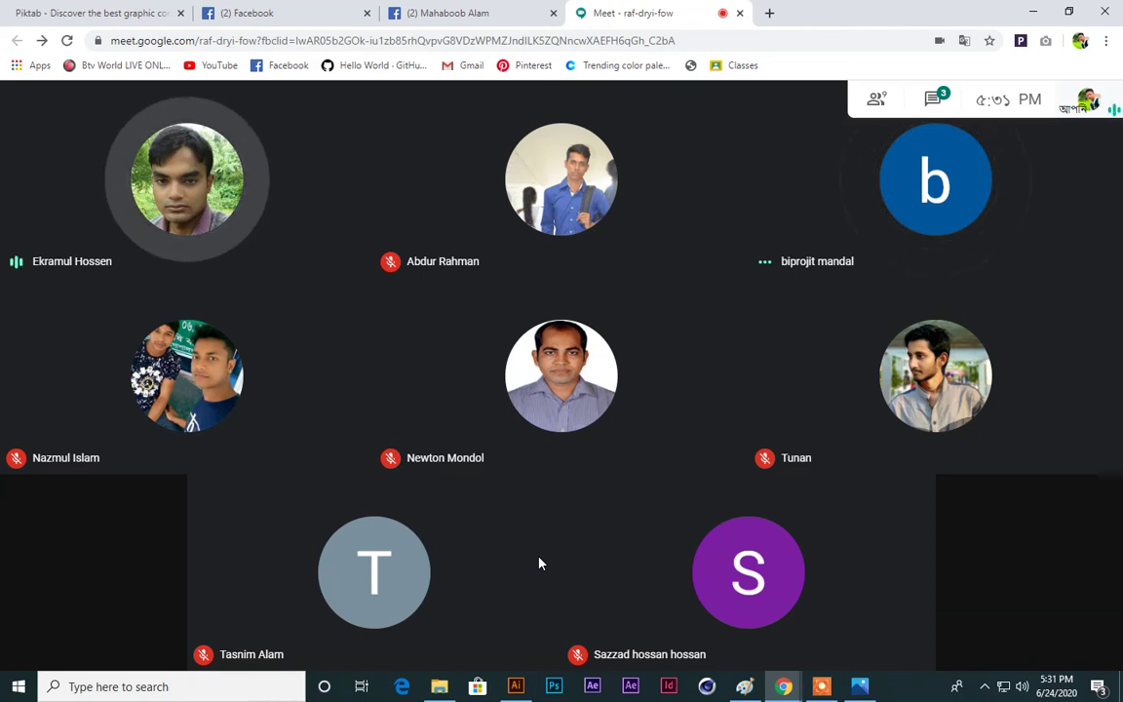
mouse_move(606, 501)
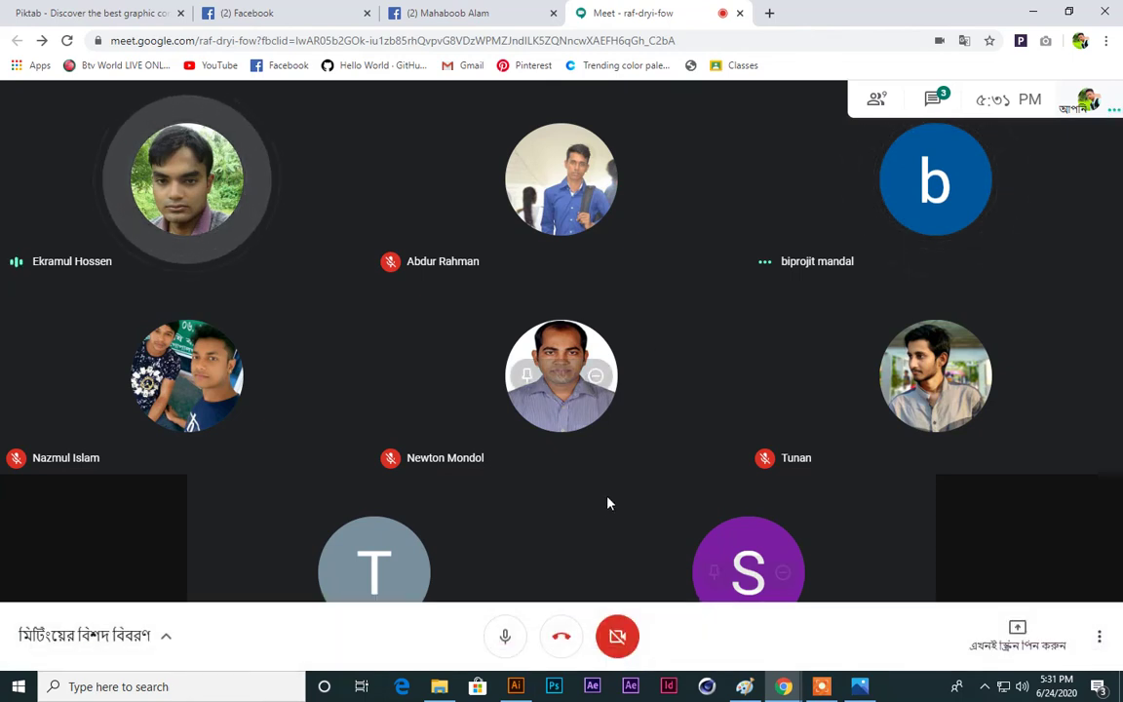
left_click(505, 642)
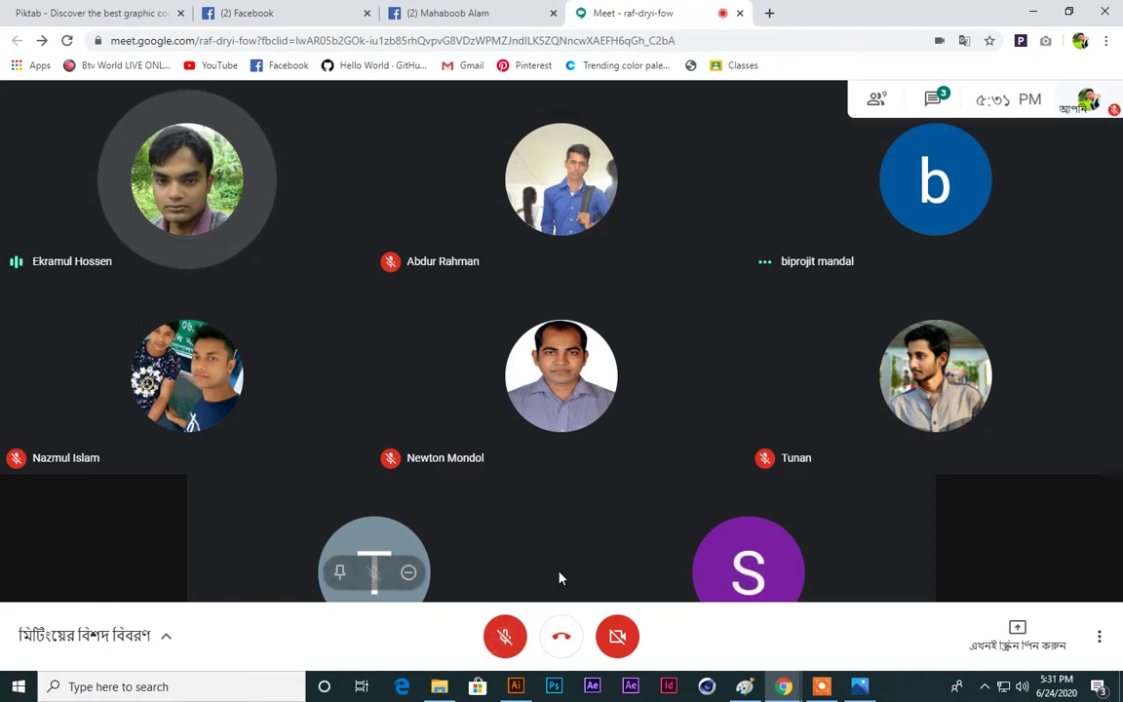
left_click(505, 639)
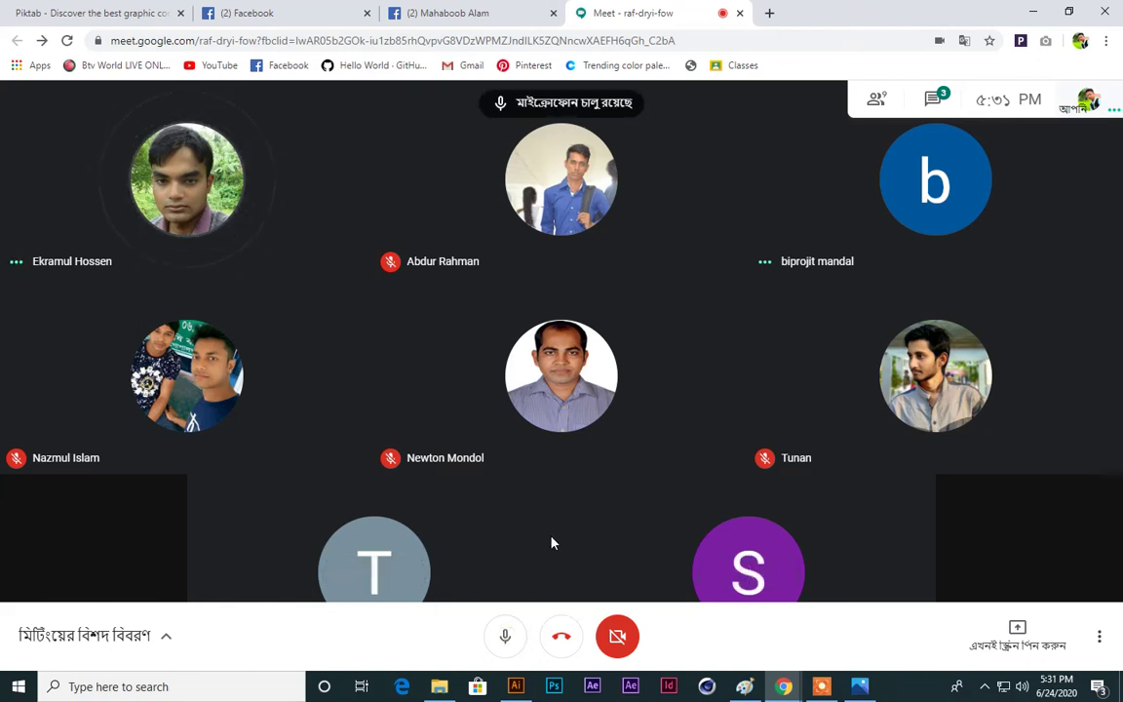
Step: Switch to the Gopalgonj_GD-12 spreadsheet and review the students' attendance marks in the 24/046/2020 column
mouse_move(551, 543)
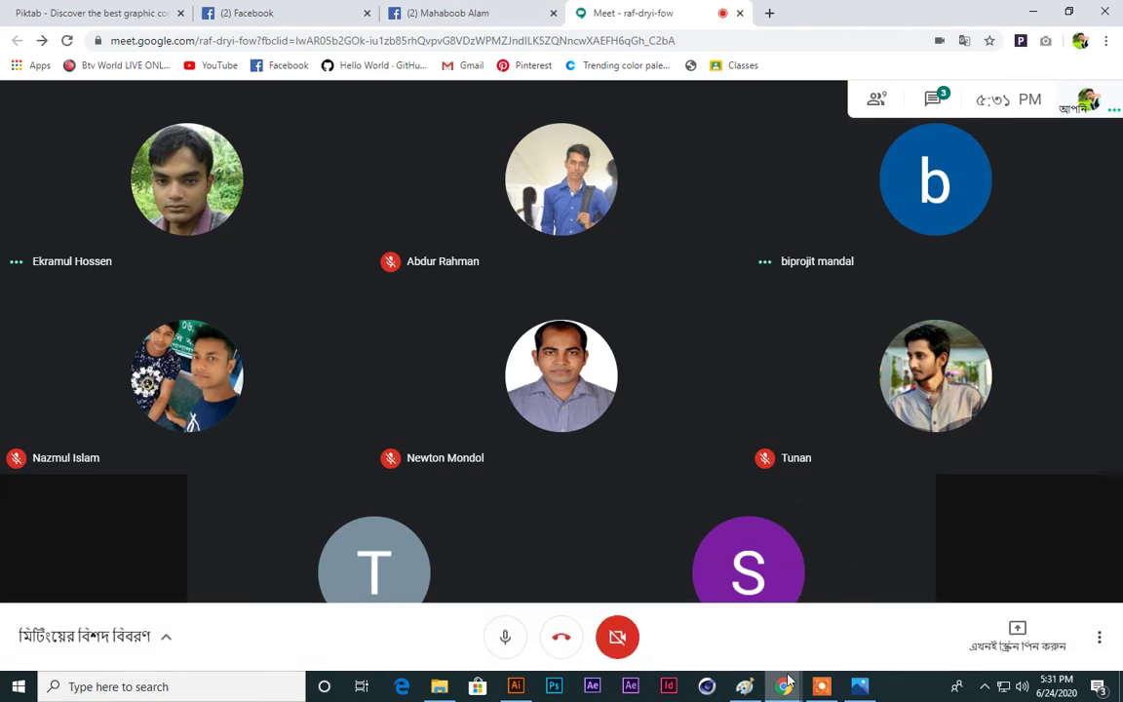
mouse_move(784, 686)
left_click(797, 631)
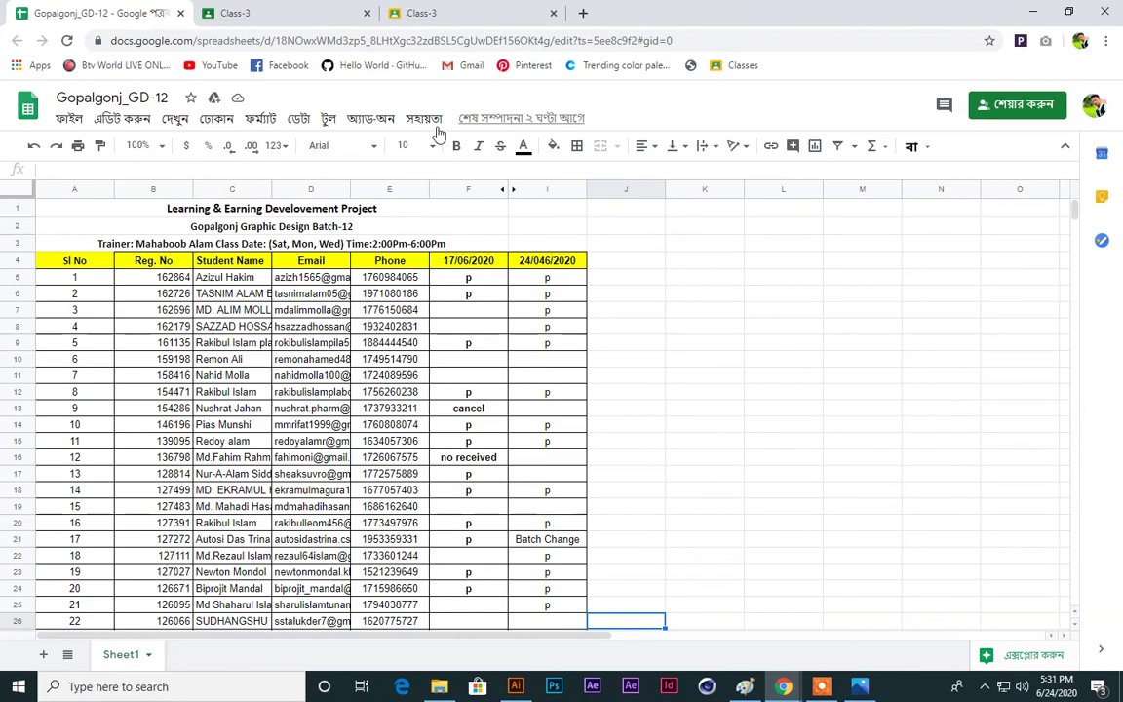
scroll(621, 363, "down", 1)
scroll(676, 337, "down", 2)
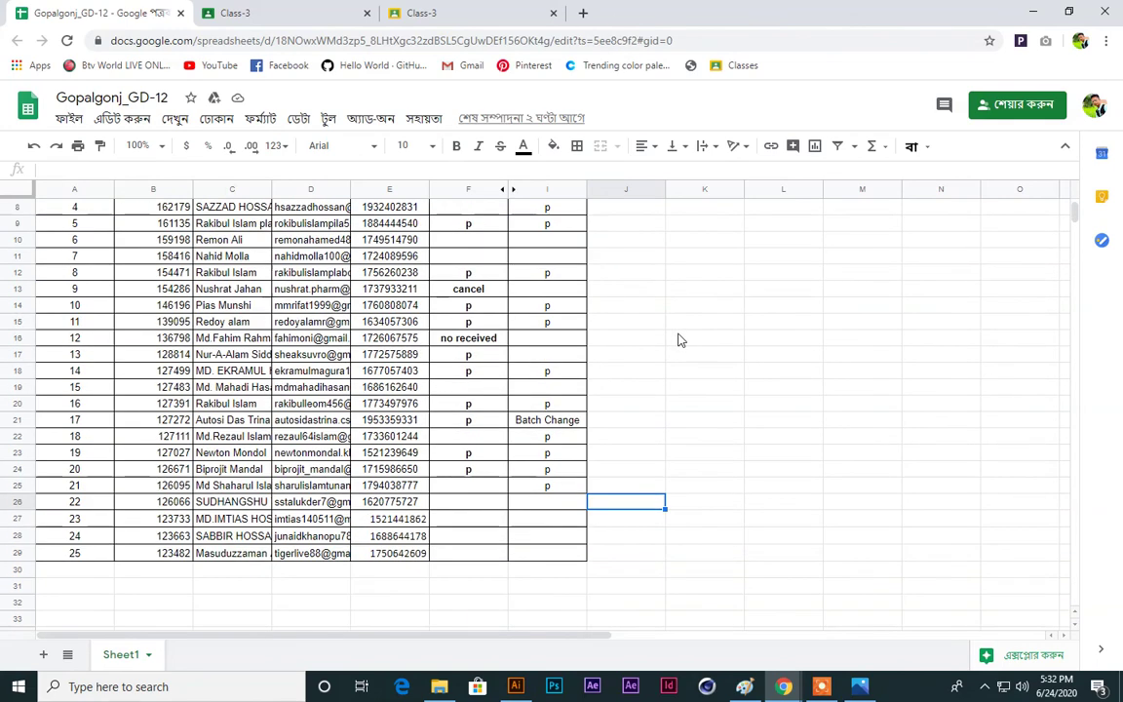
scroll(676, 337, "up", 3)
scroll(731, 380, "down", 1)
scroll(789, 429, "down", 1)
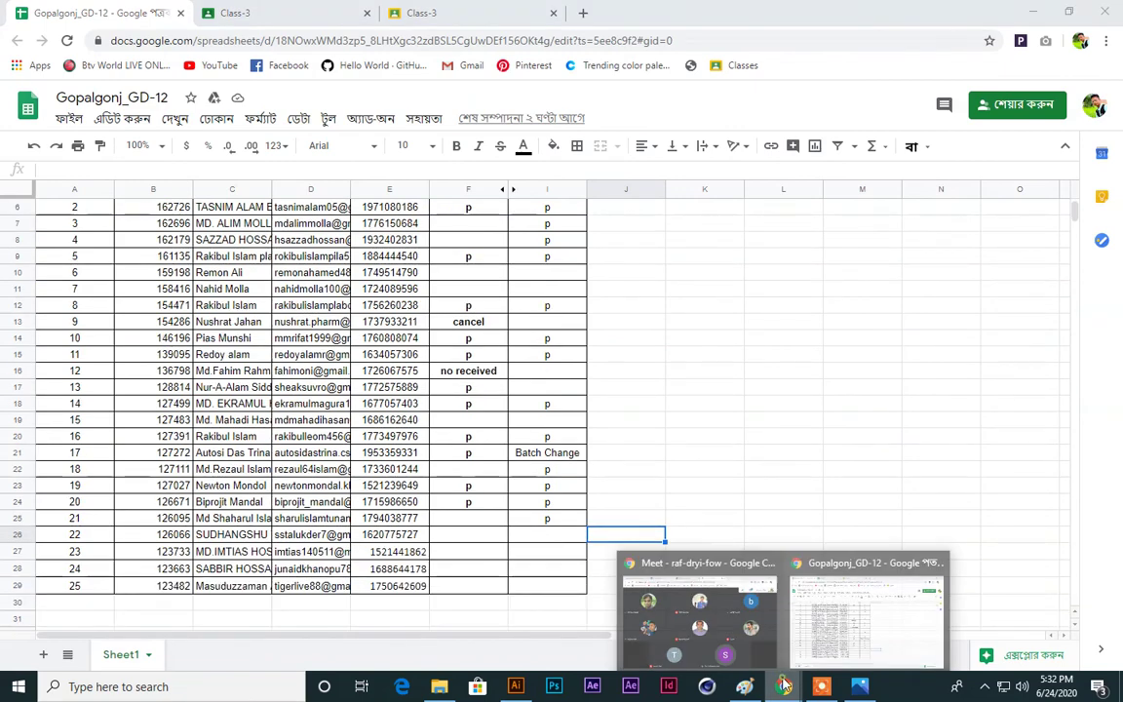
left_click(781, 389)
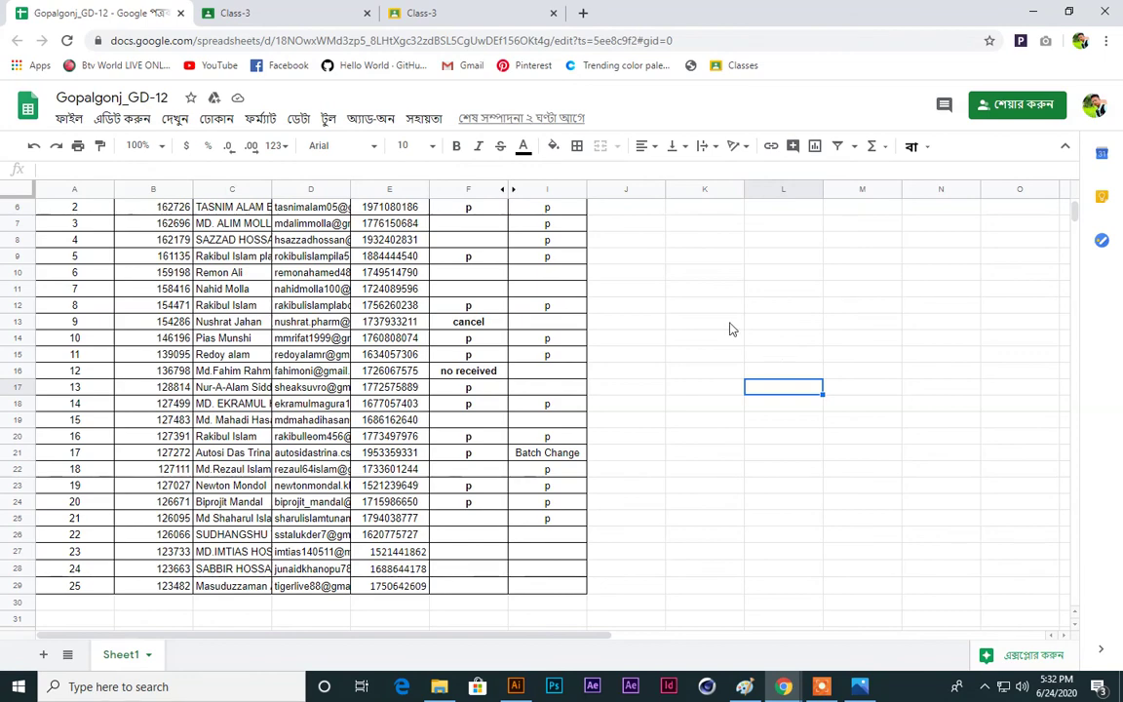
left_click(551, 244)
scroll(658, 291, "up", 2)
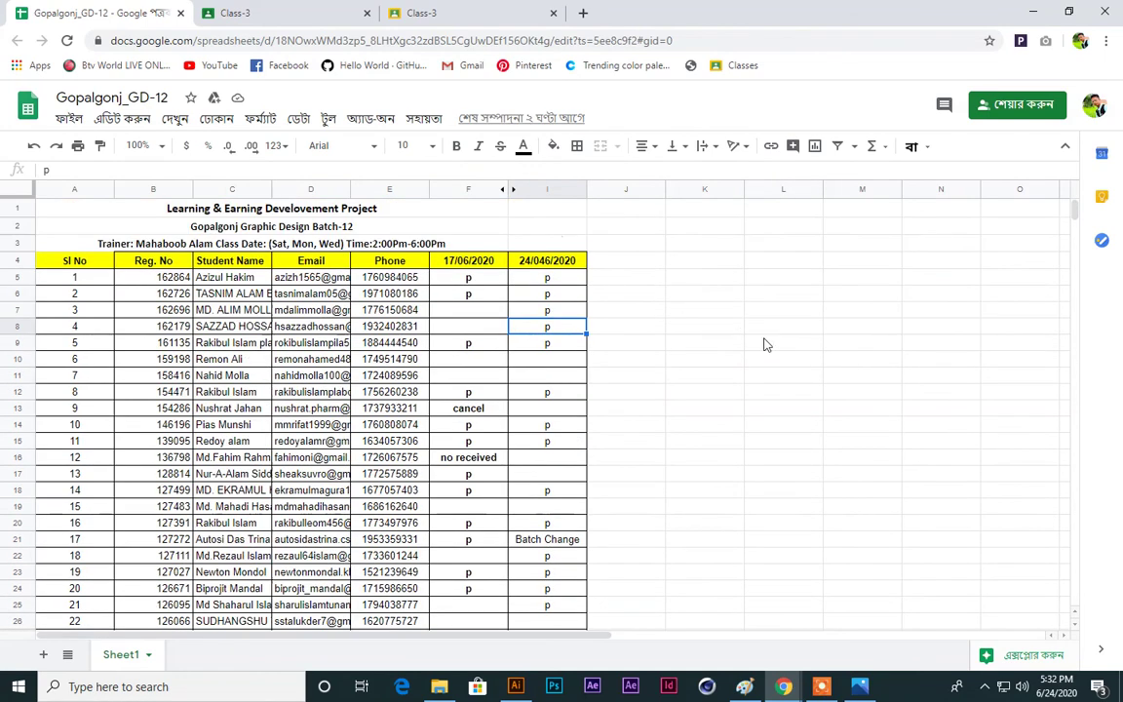
Step: Return from the attendance spreadsheet to the Google Meet call and mute the microphone
mouse_move(783, 686)
left_click(620, 618)
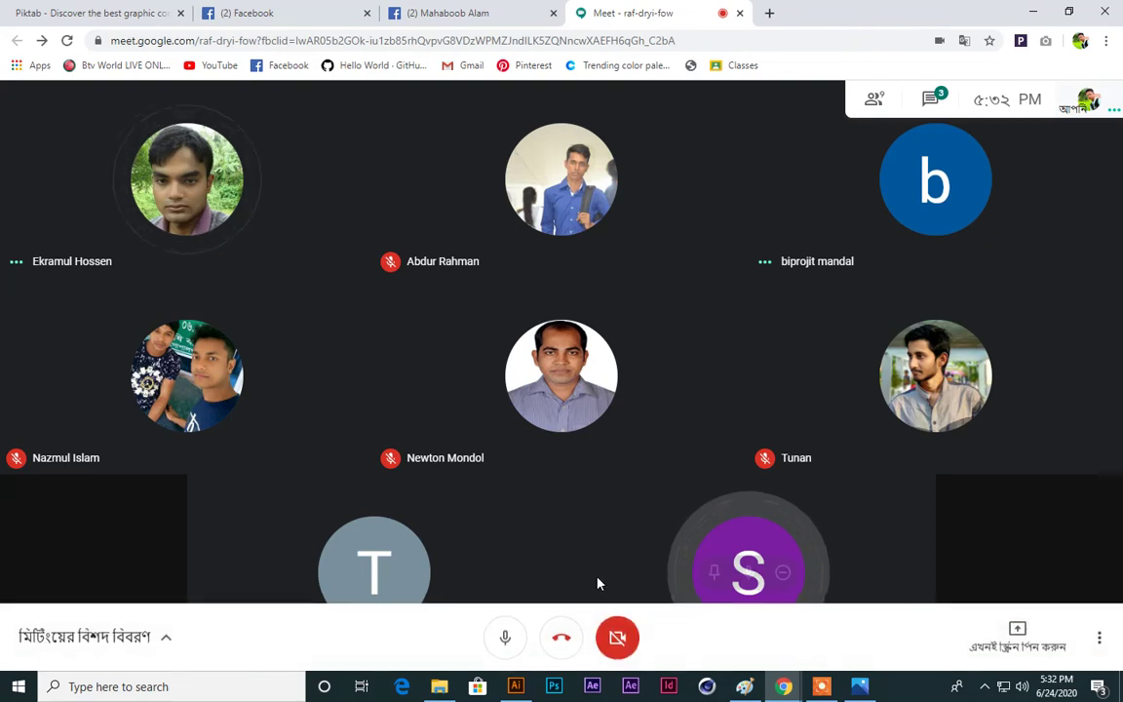
mouse_move(599, 582)
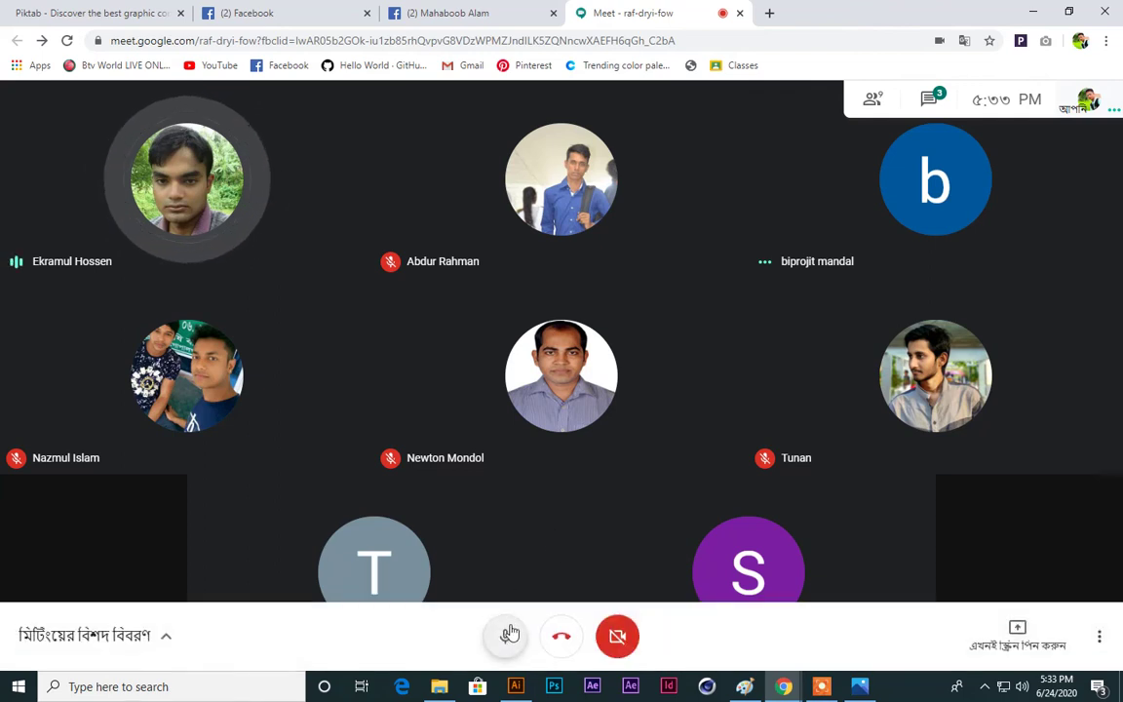
left_click(505, 635)
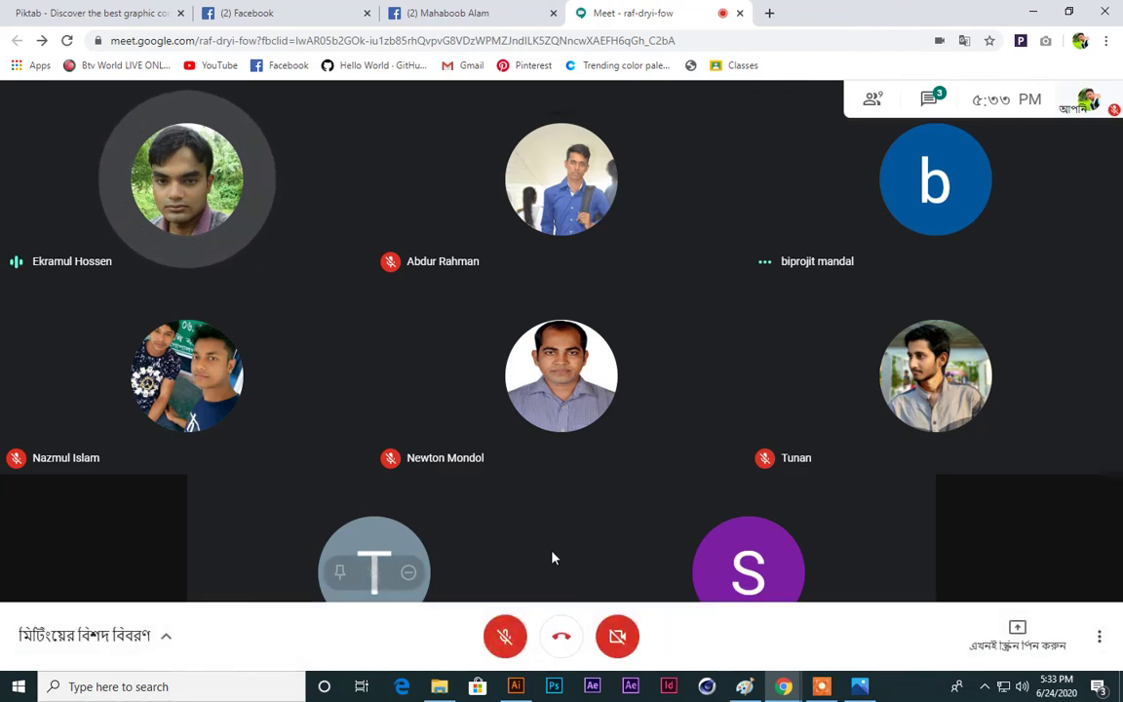
Step: View the call's chat messages and its participant list
mouse_move(552, 558)
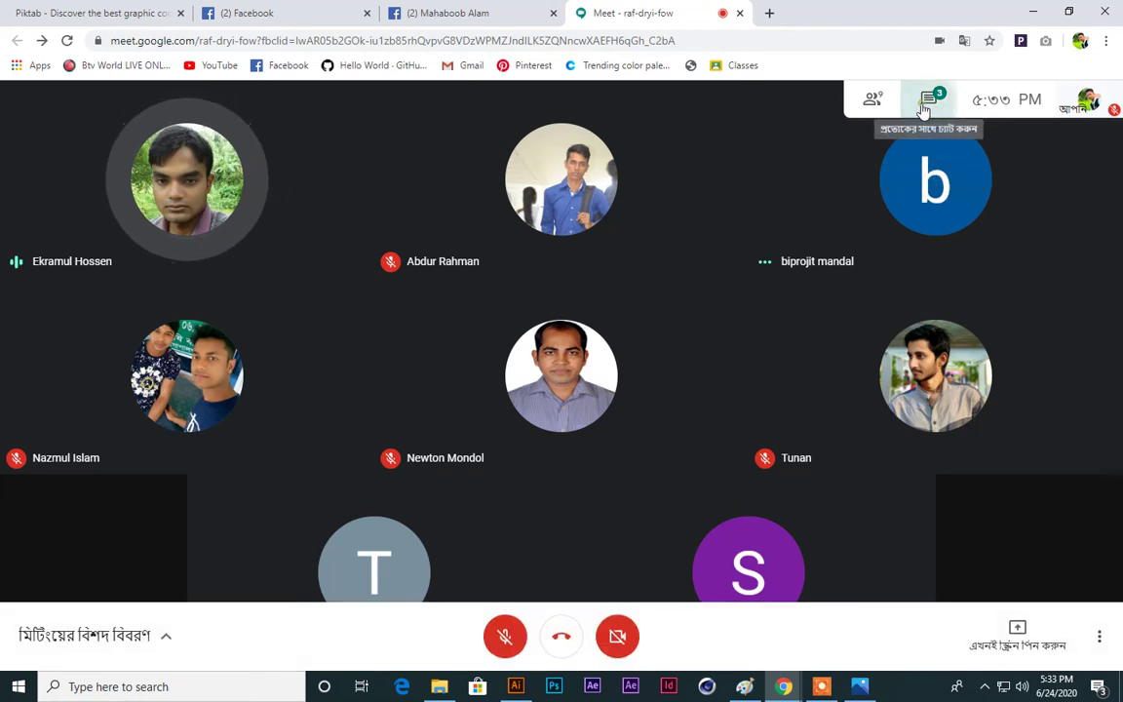
left_click(928, 98)
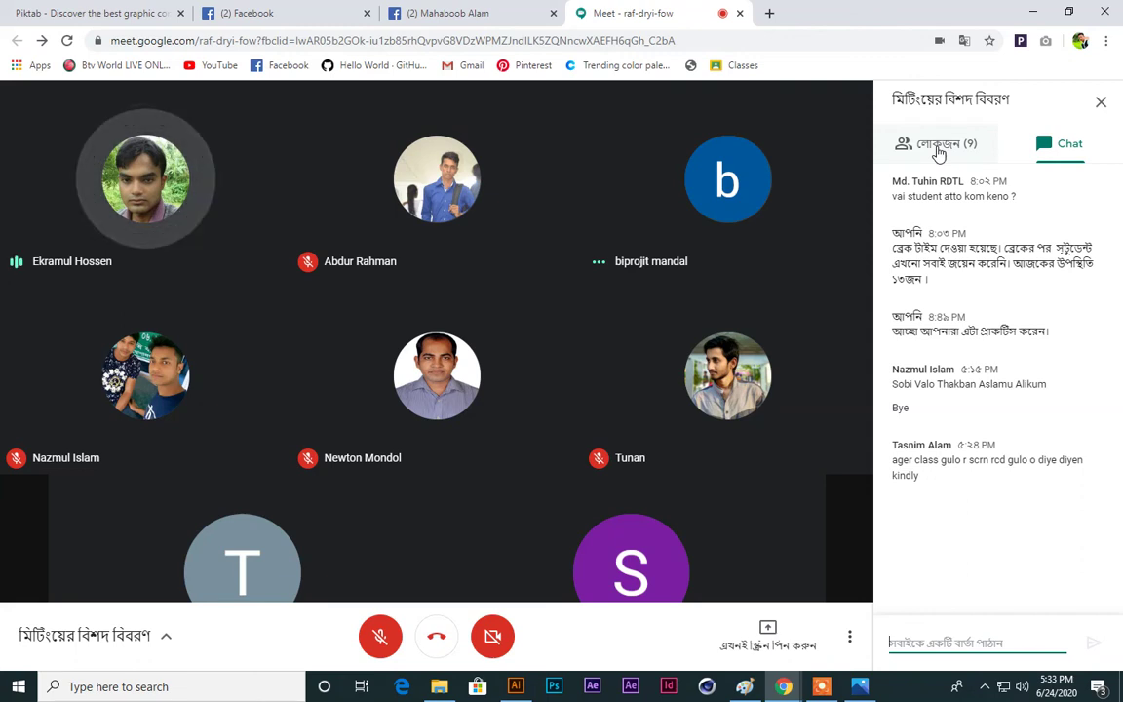
left_click(938, 148)
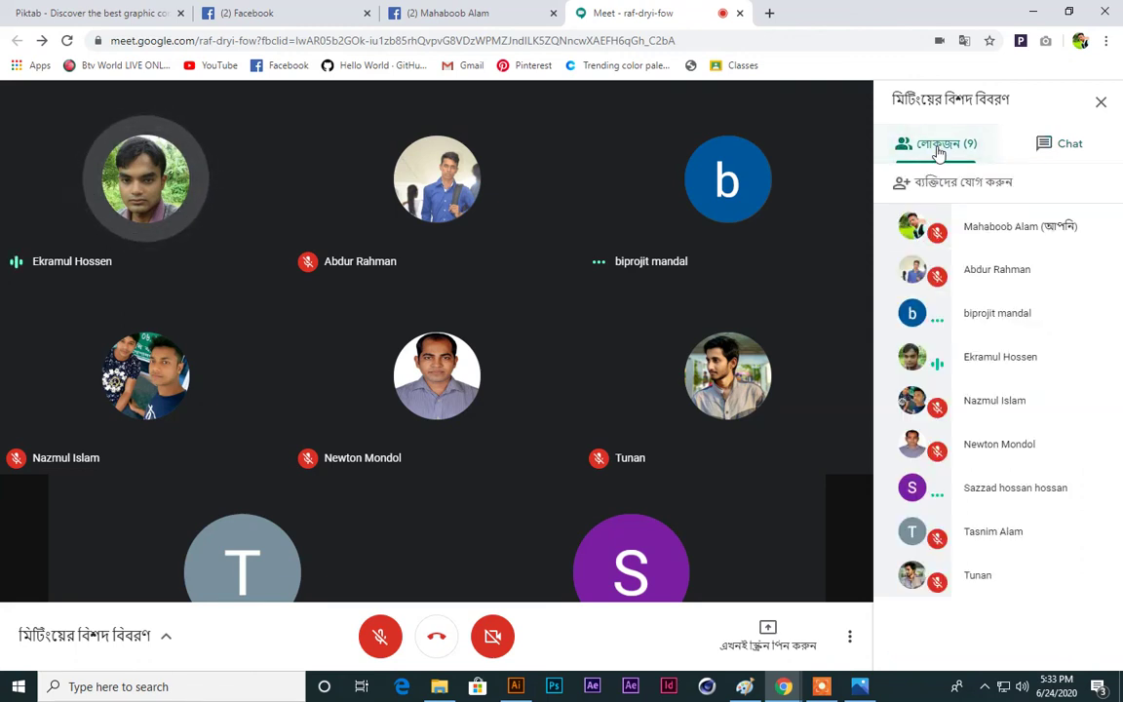
Step: Turn the microphone back on, close the meeting's participant list panel and leave the full-screen view
left_click(380, 637)
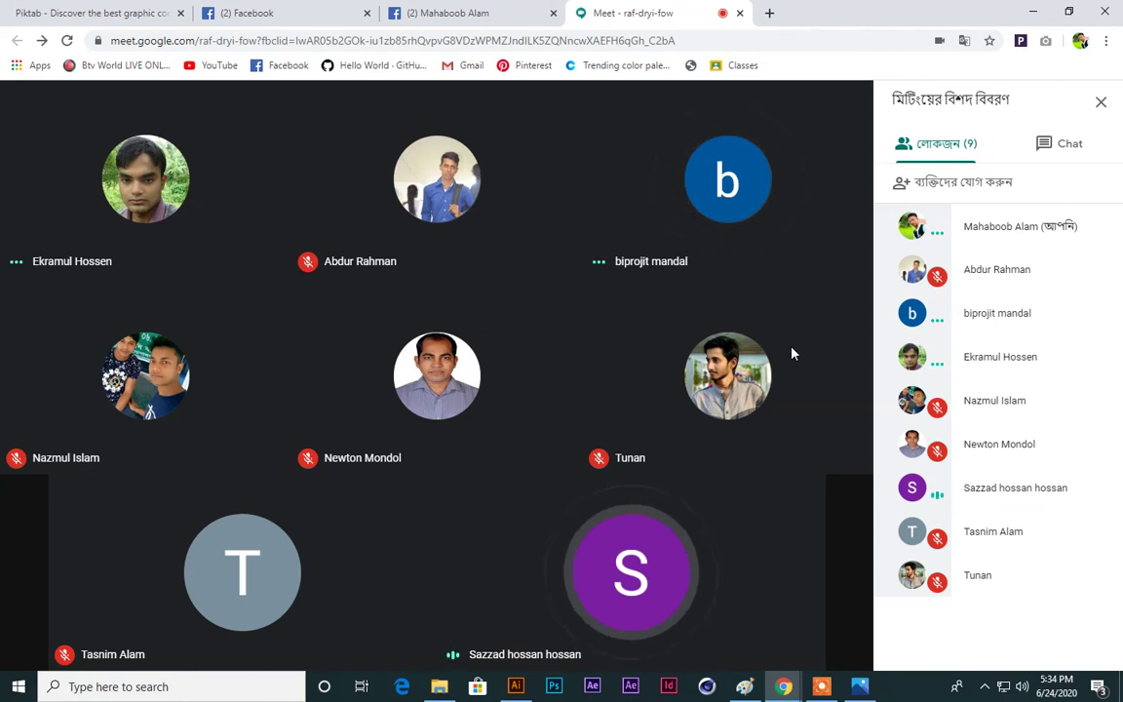
mouse_move(506, 604)
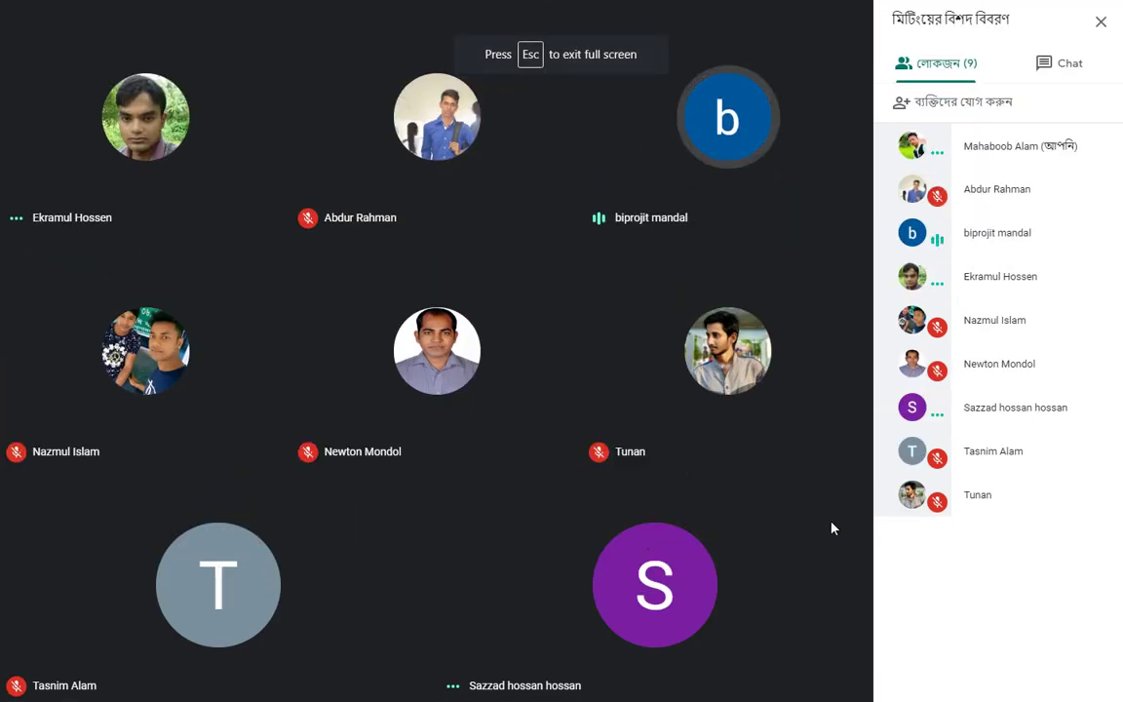
left_click(1100, 21)
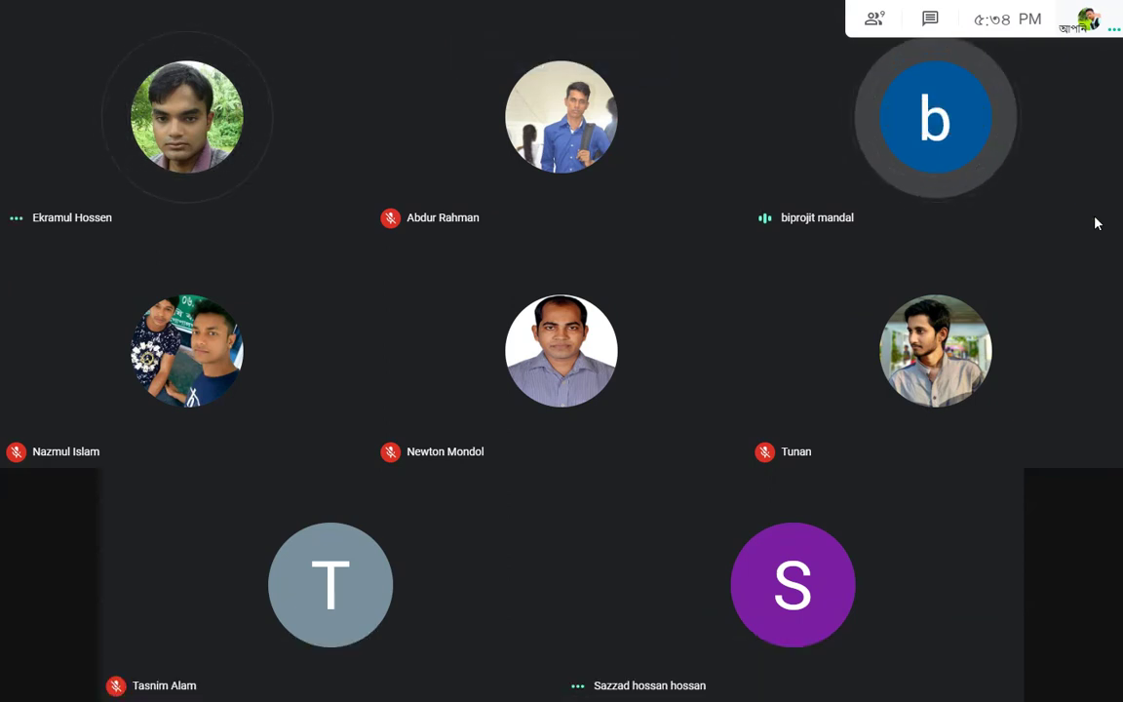
key("Escape")
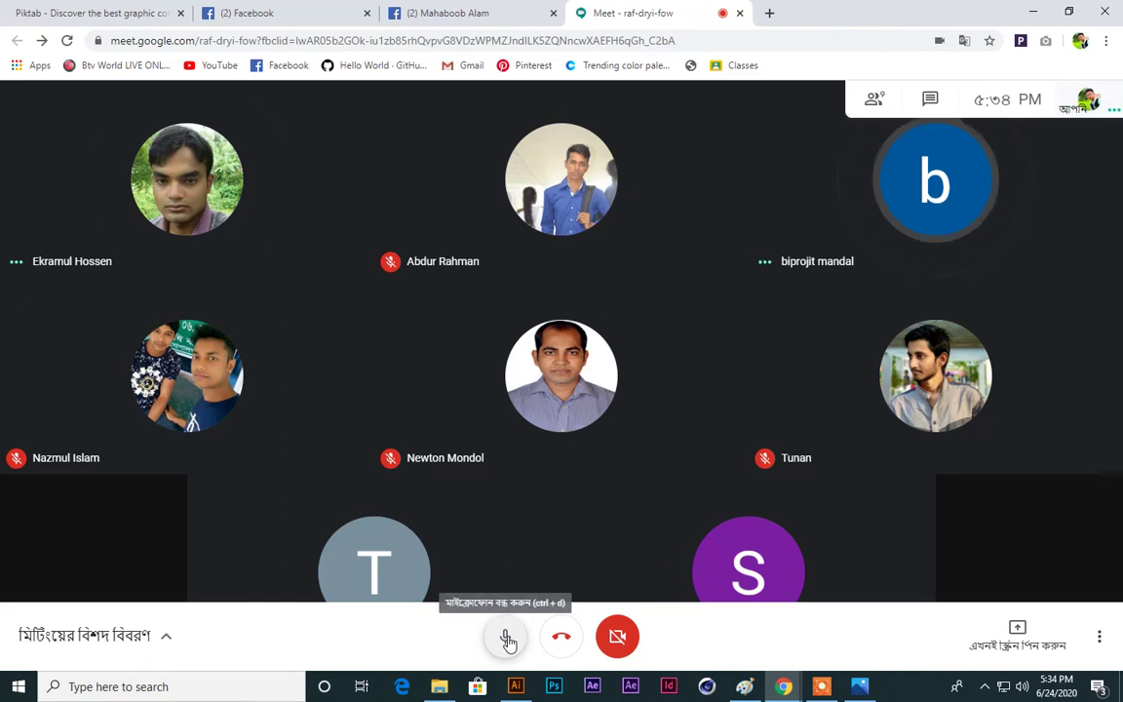
Step: Mute the call's microphone and unmute it again
mouse_move(736, 495)
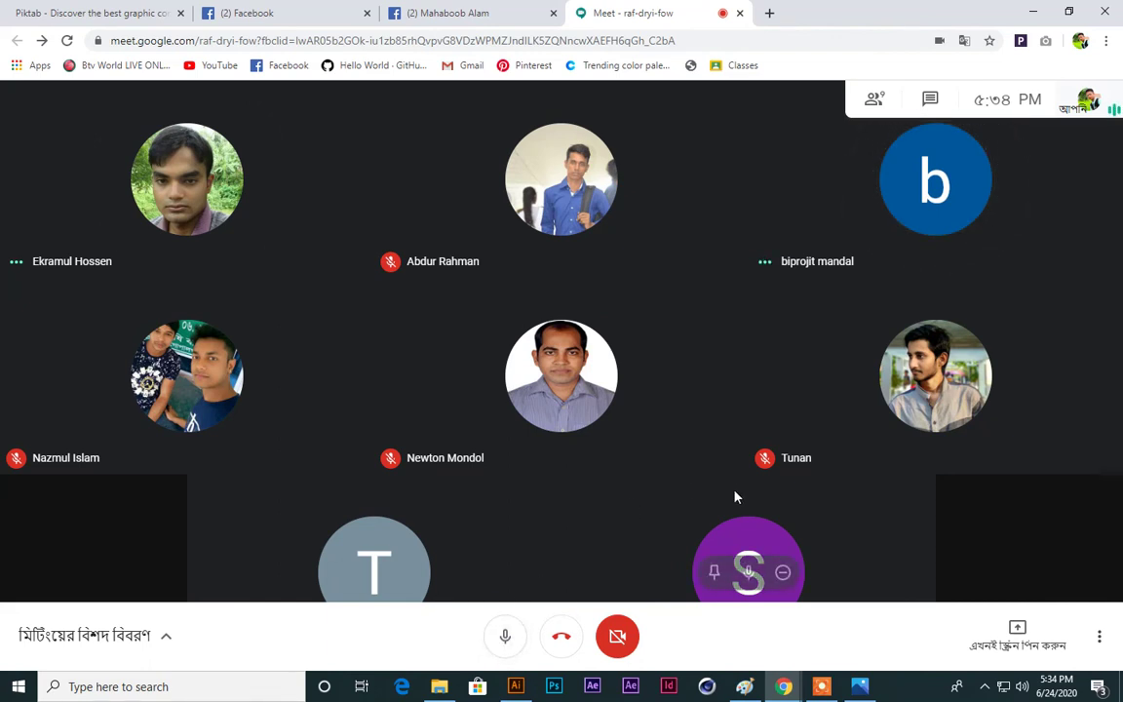
left_click(520, 637)
left_click(513, 634)
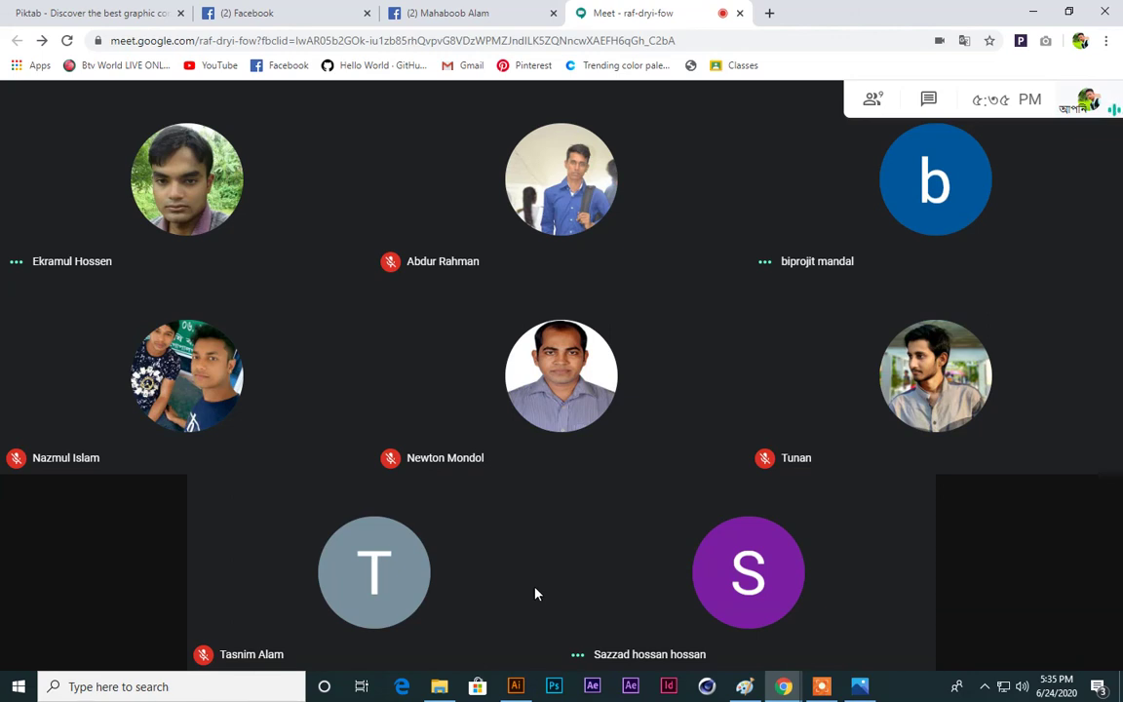
mouse_move(535, 592)
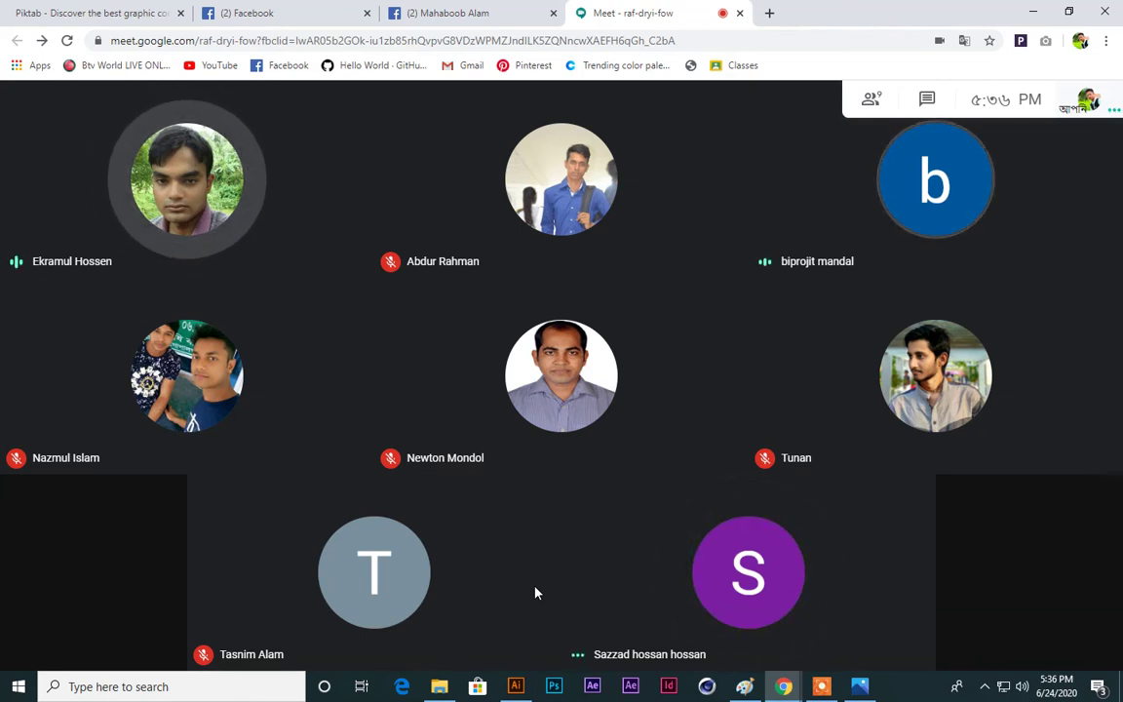
Step: Capture the call's participant grid in full screen and paste the screenshot over the previous picture in Paint
key("F11")
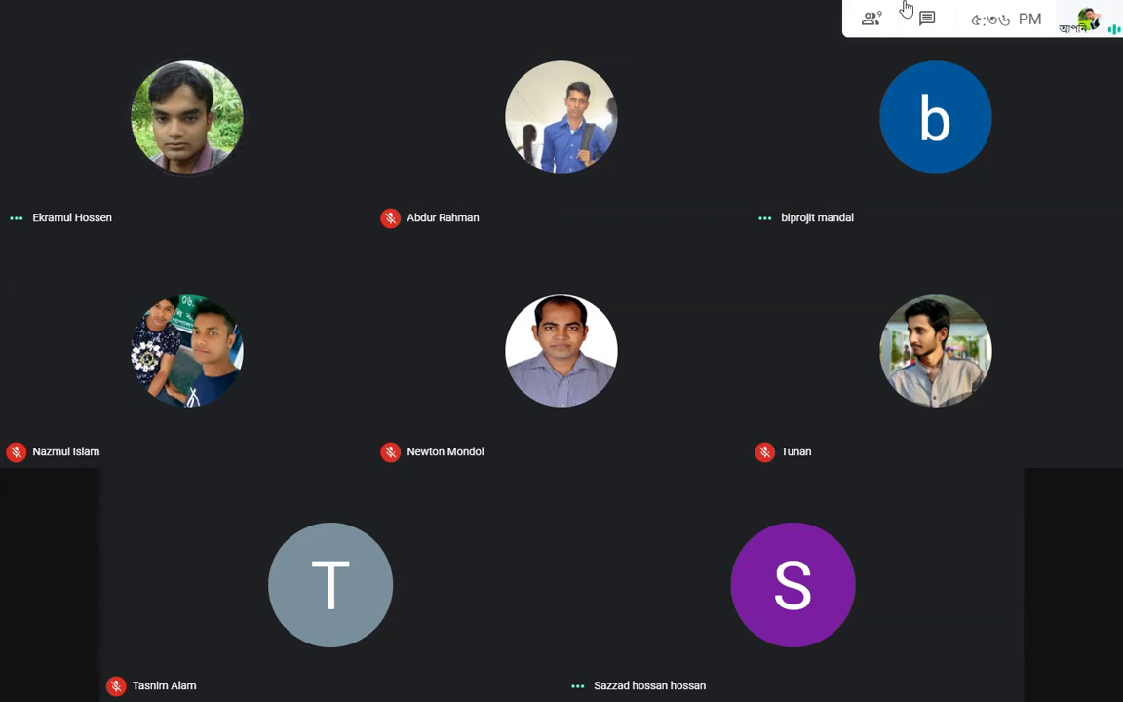
key("Escape")
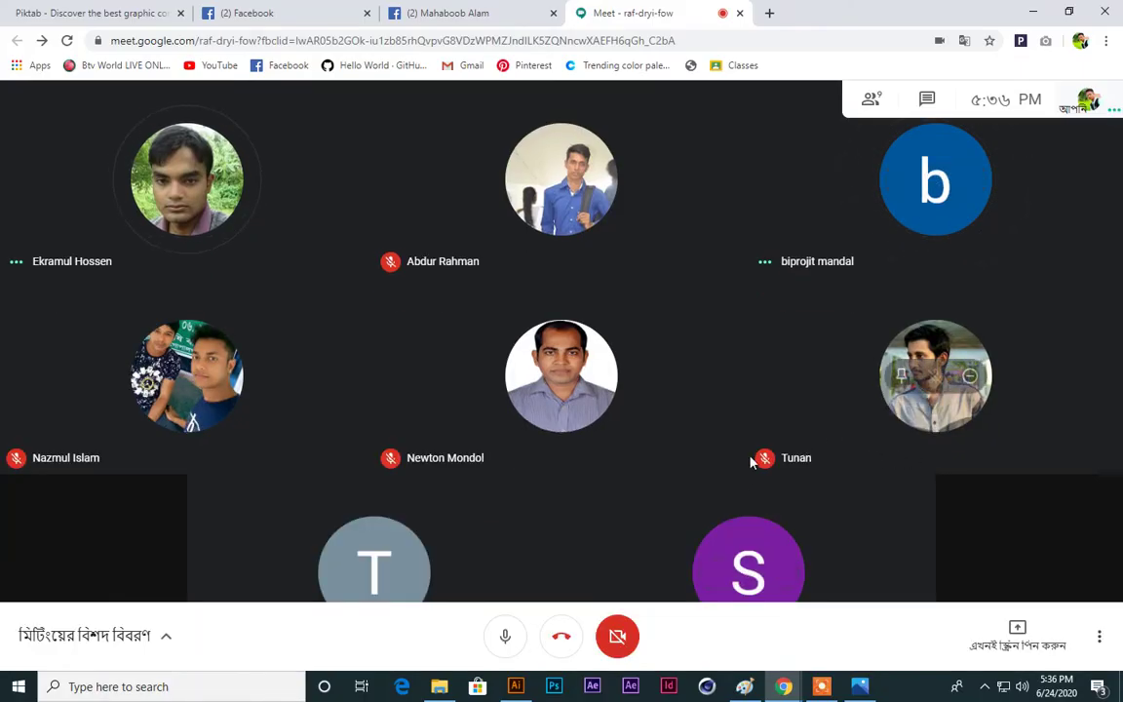
key("alt+Tab")
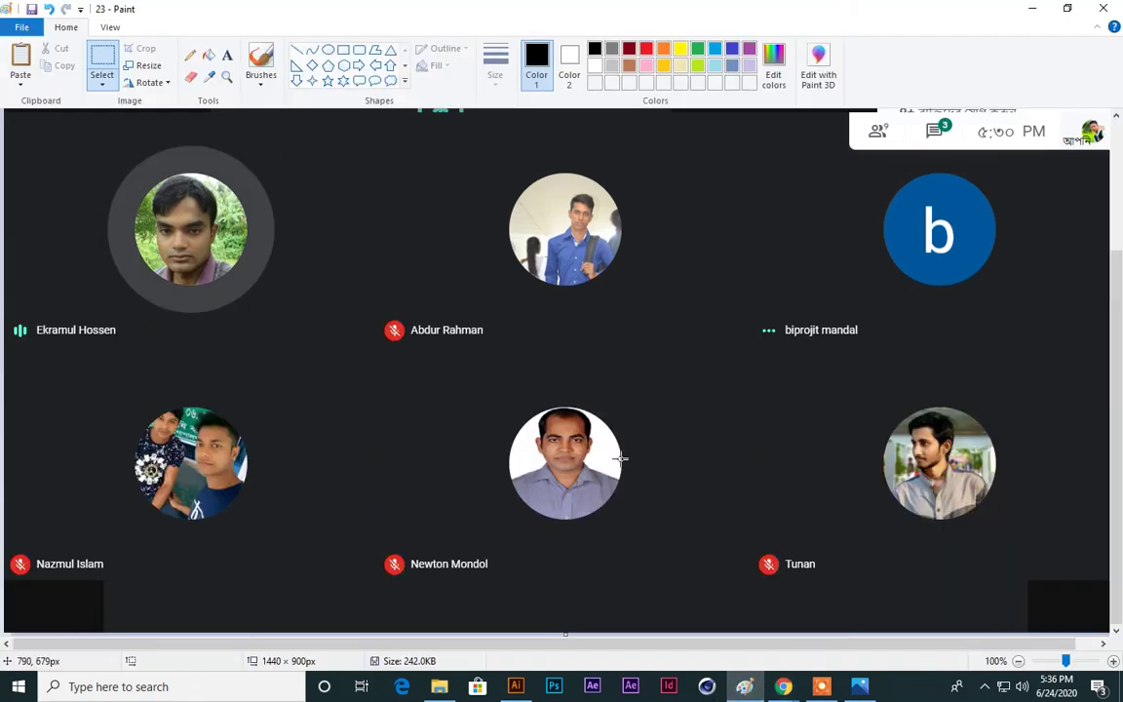
key("ctrl+v")
Step: Save the pasted participant screenshot as a new PNG file named 24 in the Class-4 folder
left_click(21, 27)
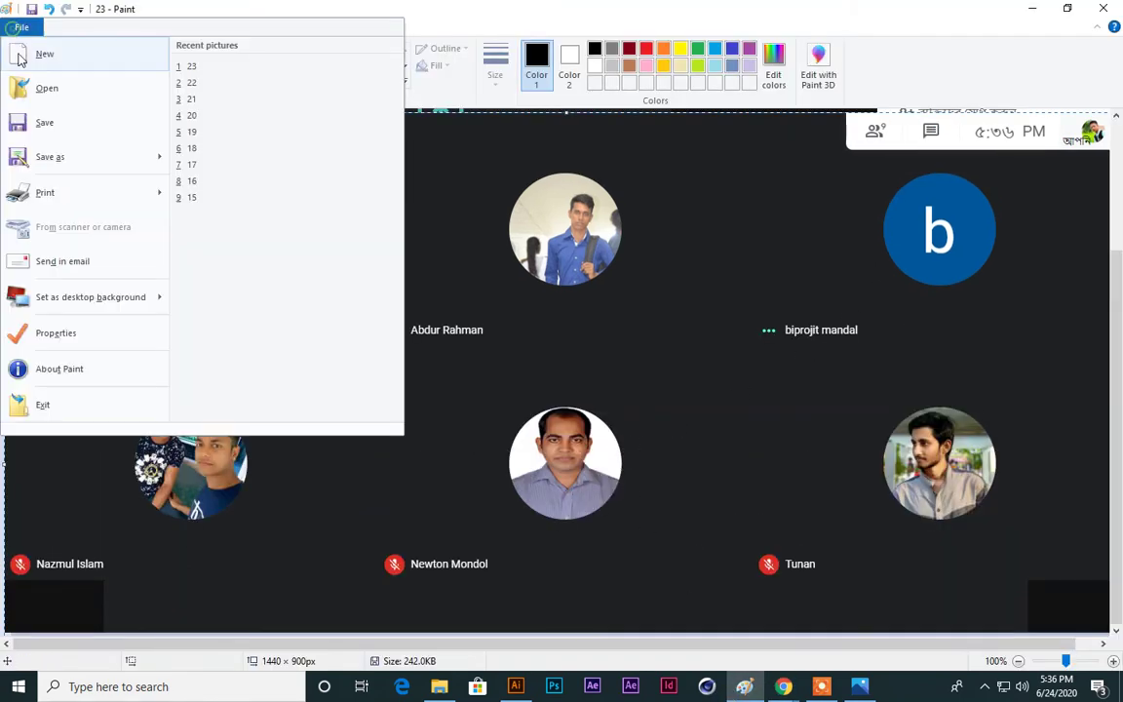
left_click(50, 157)
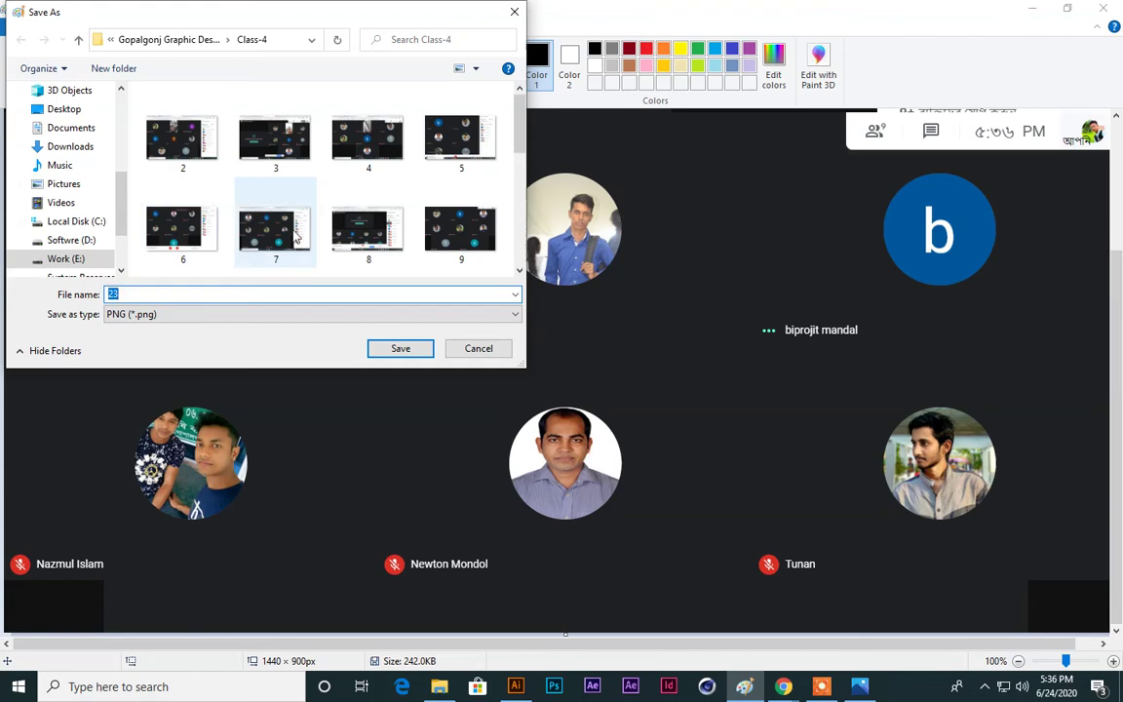
type("24")
key("Return")
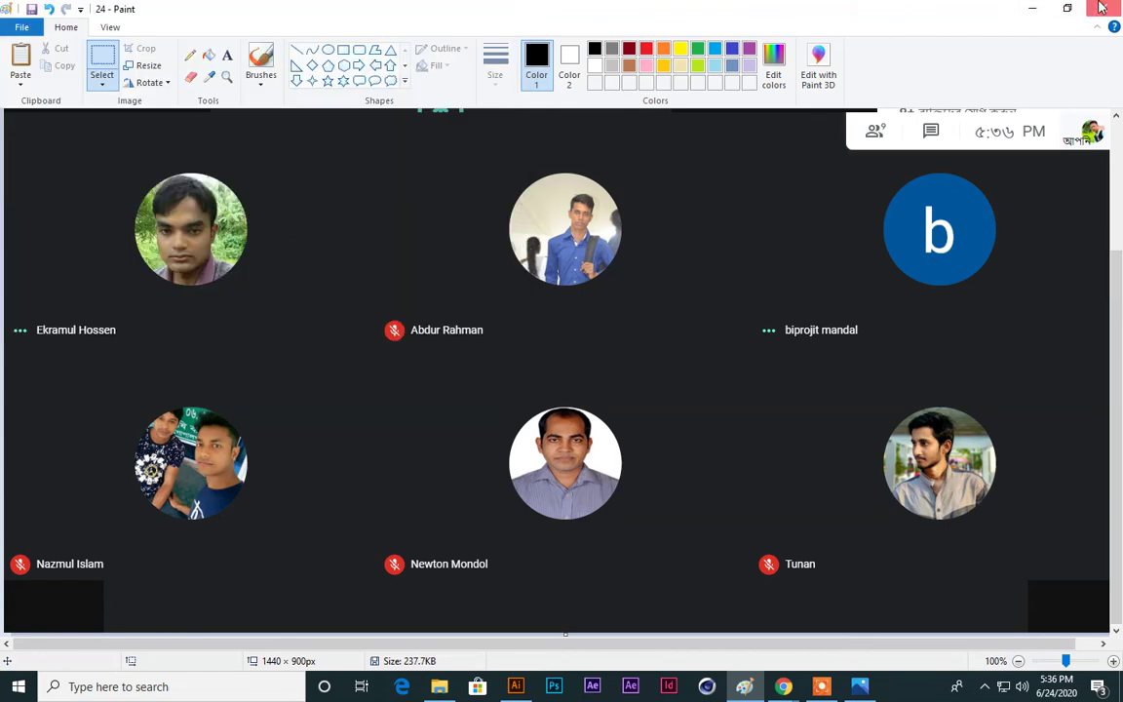
Step: Switch back to Google Meet, leave the call, and close the Meet and Facebook profile tabs
key("alt+Tab")
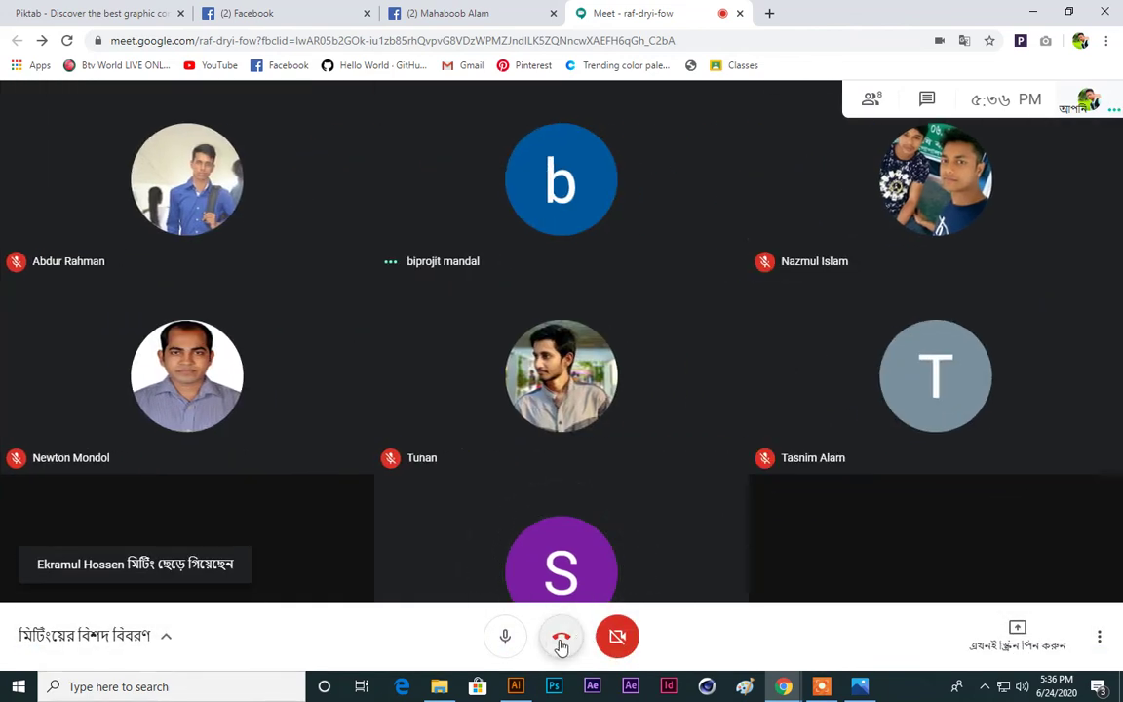
left_click(560, 639)
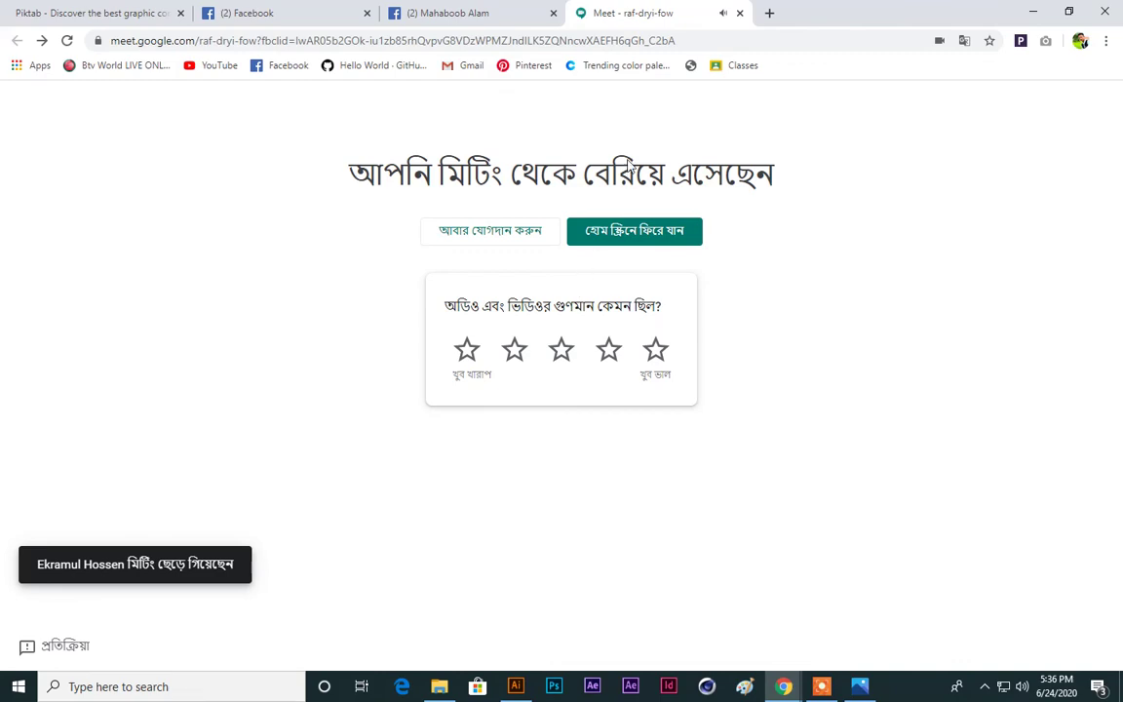
left_click(738, 14)
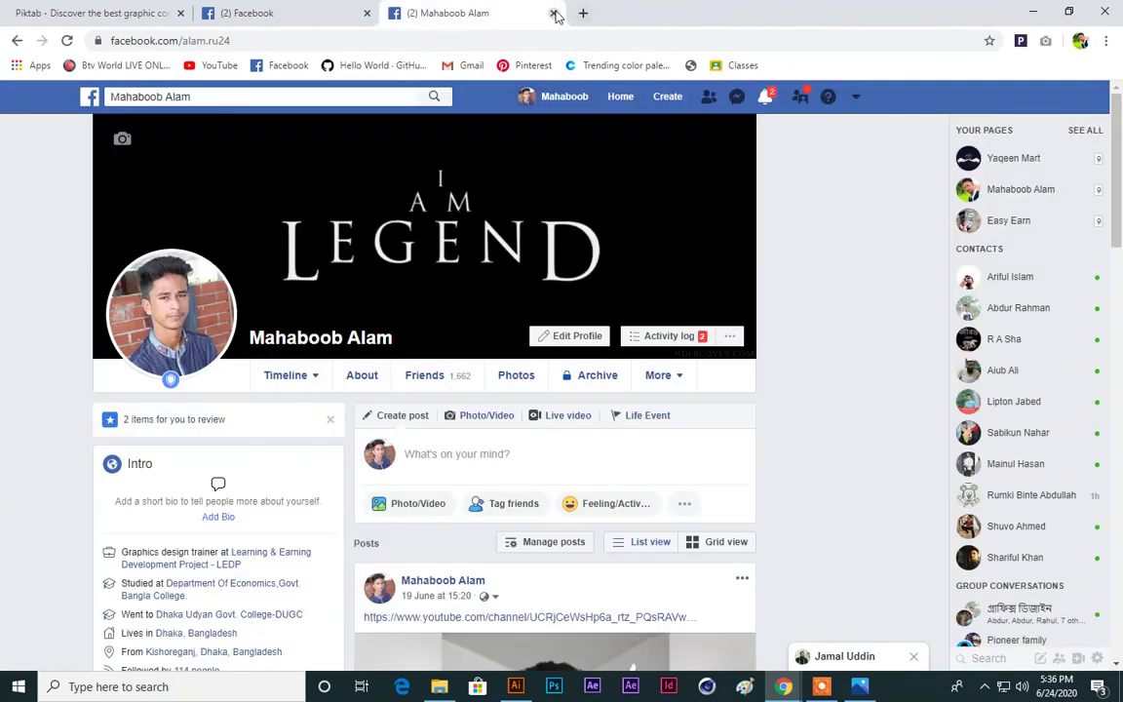
key("ctrl+w")
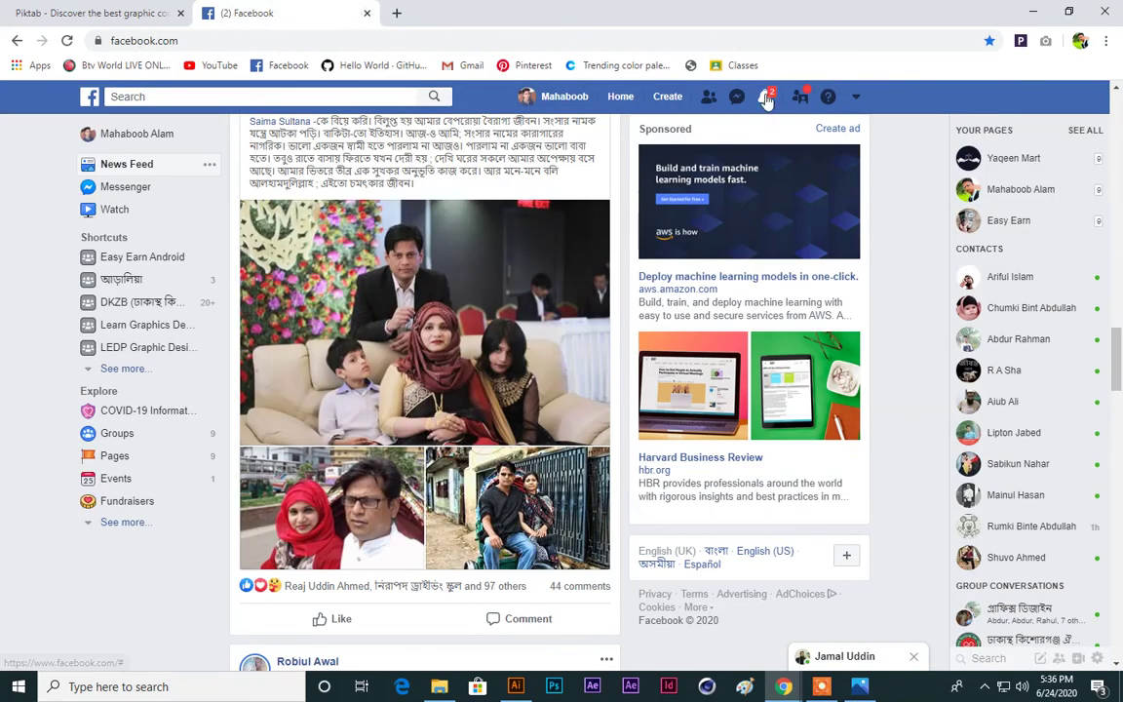
Step: View the Facebook notifications and close the browser windows, including the one with the Gopalgonj_GD-12 spreadsheet
left_click(766, 96)
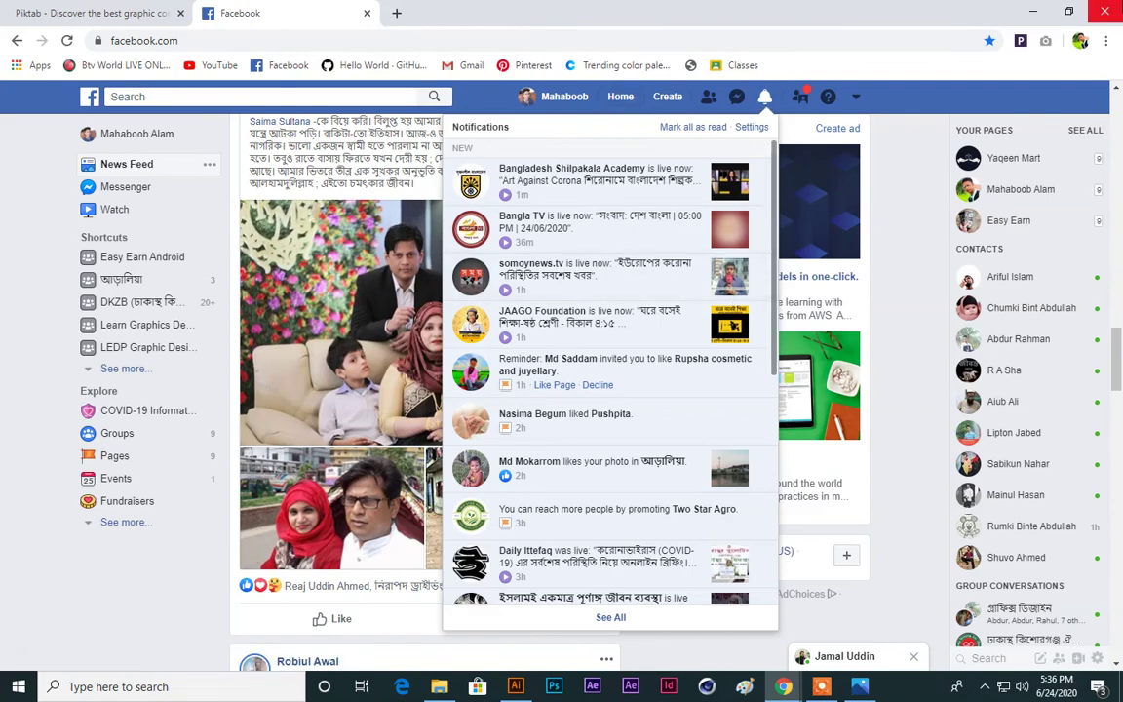
left_click(1109, 9)
left_click(740, 325)
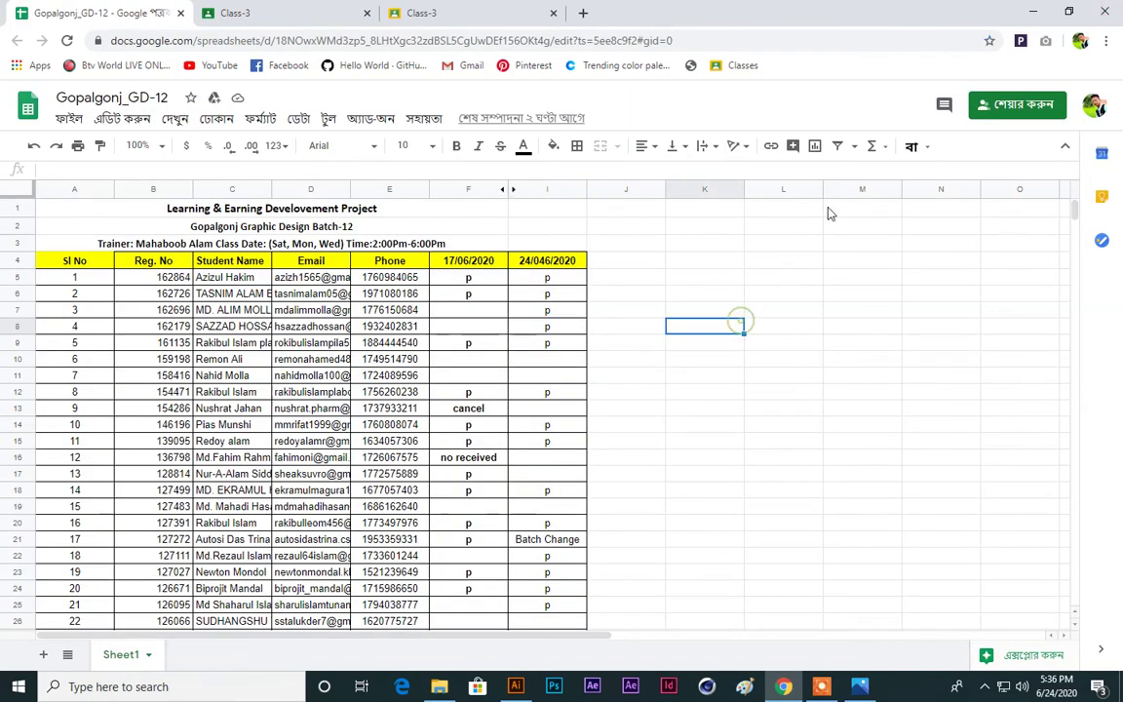
left_click(1106, 7)
Step: Quit Illustrator without saving the recovered document, clearing the clipboard, and bring up the screen recorder's controls
left_click(1107, 8)
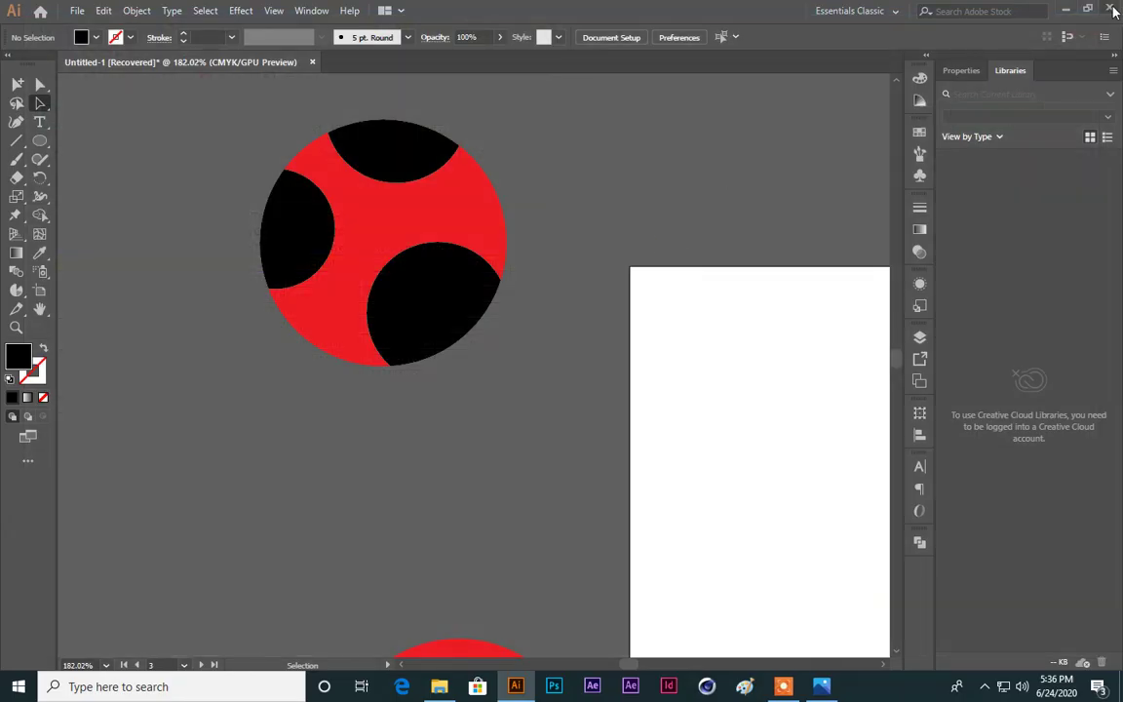
left_click(640, 363)
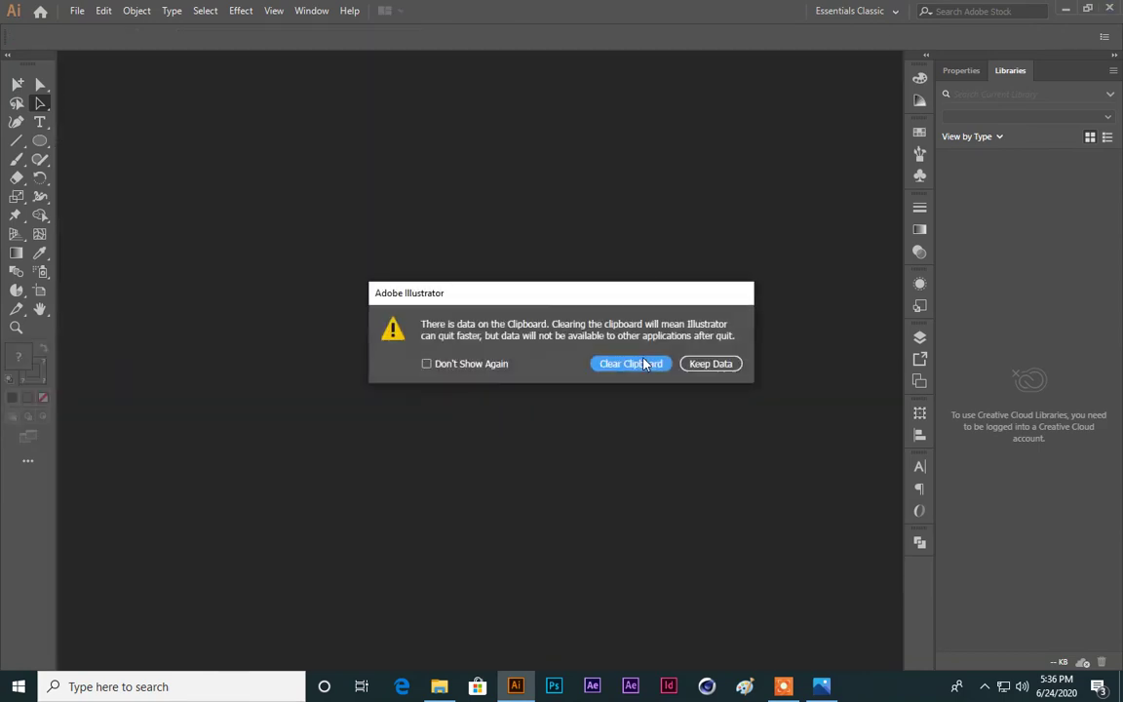
left_click(630, 363)
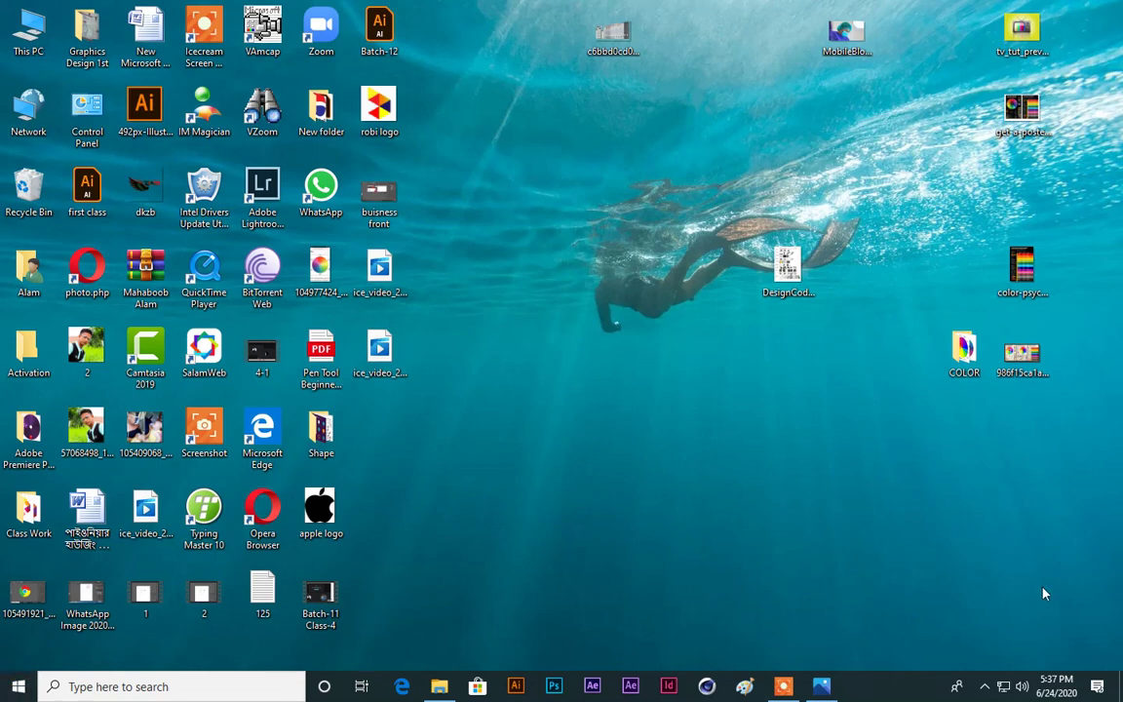
left_click(789, 688)
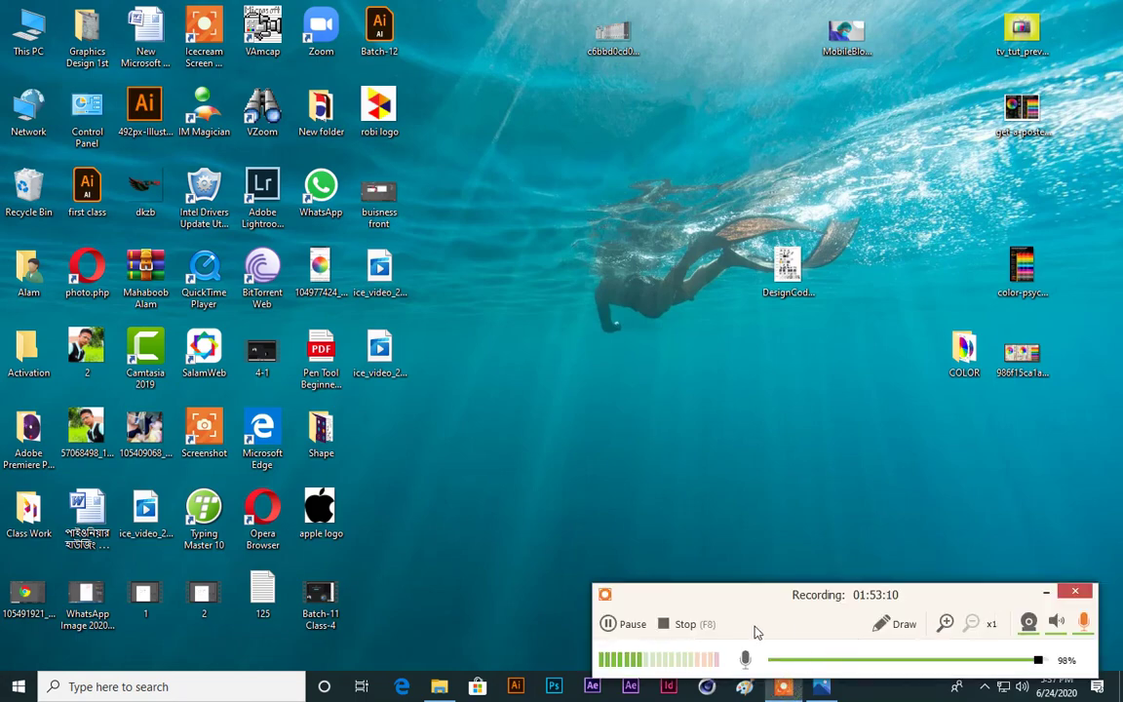